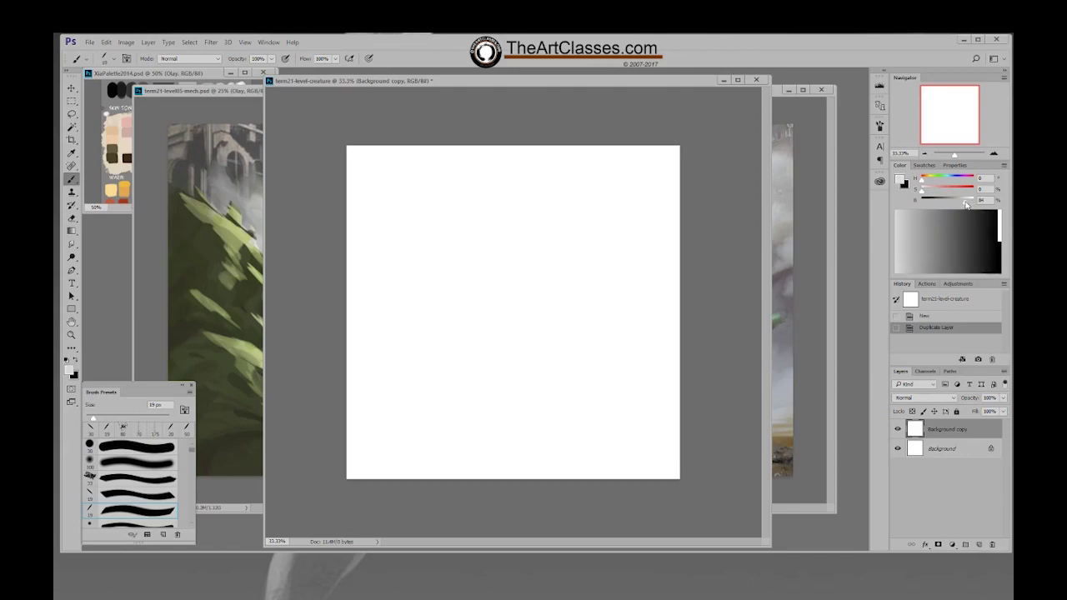
# Fill the background copy with light grey at 86% brightness, place it in a new group, and add a layer named Norm above it
pyautogui.hotkey('alt', 'BackSpace')
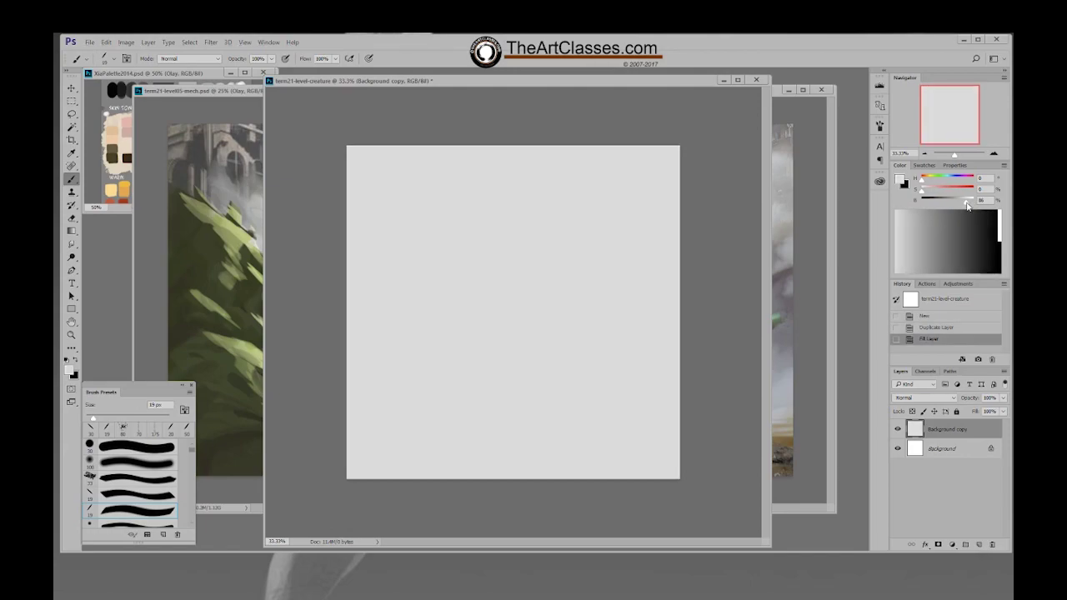
pyautogui.click(964, 545)
pyautogui.moveTo(946, 448); pyautogui.dragTo(932, 431)
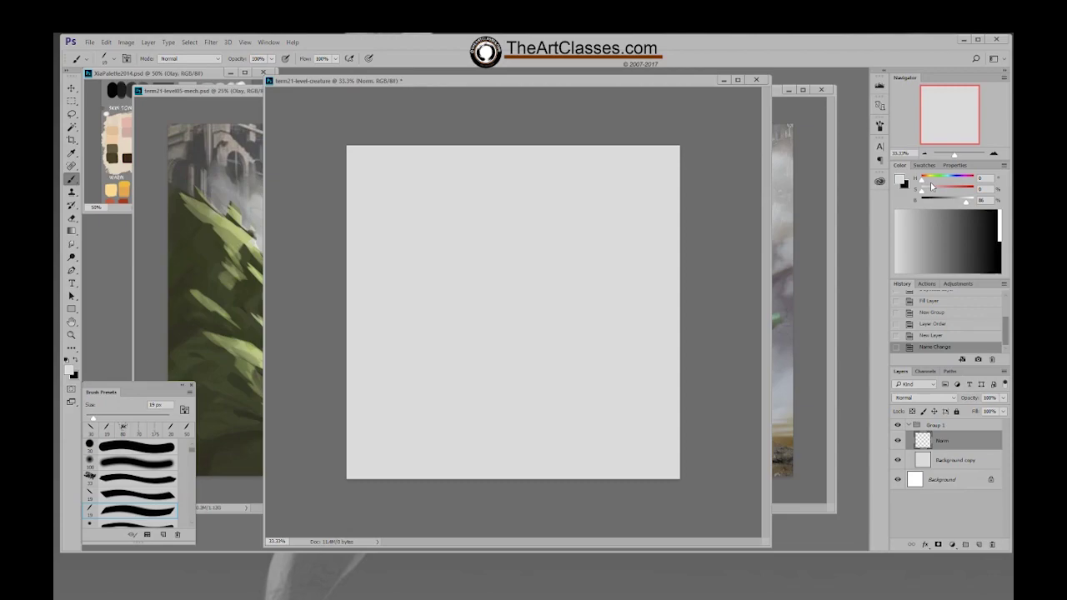
# Choose a 19 px sketching brush preset and set the foreground colour to a grey at 42% brightness
pyautogui.rightClick(542, 276)
pyautogui.click(585, 343)
pyautogui.click(700, 183)
pyautogui.moveTo(948, 201); pyautogui.dragTo(943, 202)
# Sketch the creature's oval head, neck and broad rounded shoulders in light strokes in the upper middle of the canvas
pyautogui.moveTo(505, 221)
pyautogui.mouseDown()
pyautogui.moveTo(469, 288)
pyautogui.moveTo(510, 244)
pyautogui.mouseUp()
pyautogui.hotkey('ctrl', 'z')
pyautogui.click(474, 225)
pyautogui.moveTo(527, 212)
pyautogui.mouseDown()
pyautogui.moveTo(499, 243)
pyautogui.moveTo(502, 201)
pyautogui.moveTo(524, 250)
pyautogui.moveTo(496, 256)
pyautogui.moveTo(488, 237)
pyautogui.moveTo(502, 263)
pyautogui.moveTo(518, 246)
pyautogui.moveTo(492, 242)
pyautogui.moveTo(488, 280)
pyautogui.mouseUp()
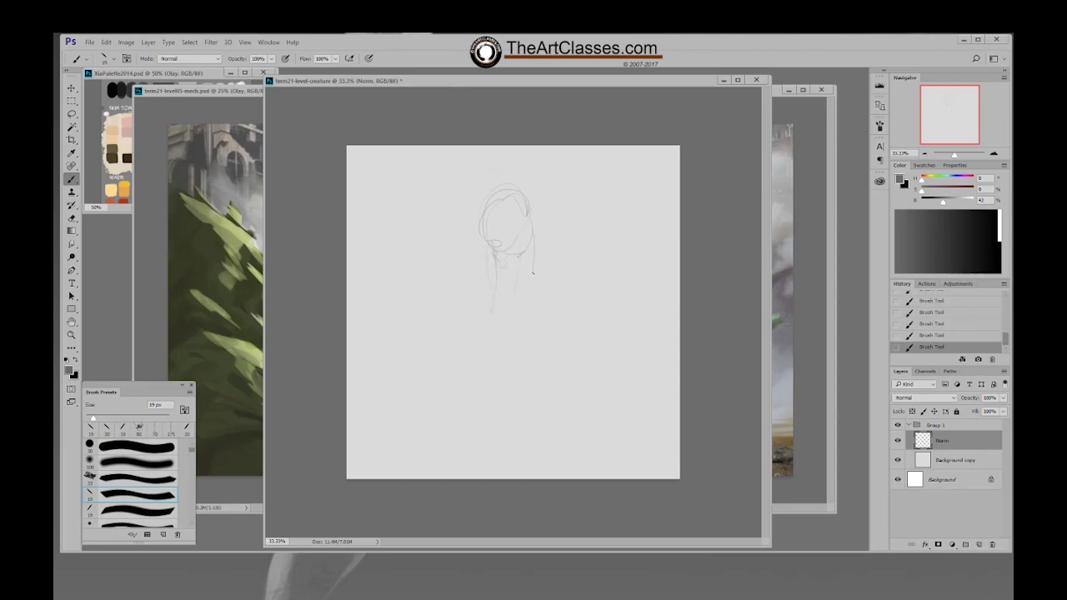
pyautogui.moveTo(549, 227); pyautogui.dragTo(569, 282)
pyautogui.moveTo(443, 262); pyautogui.dragTo(476, 298)
# Scale the head and shoulders sketch to about 94%, nudge it upward and slightly enlarge the document window
pyautogui.hotkey('ctrl', 't')
pyautogui.moveTo(442, 313); pyautogui.dragTo(448, 305)
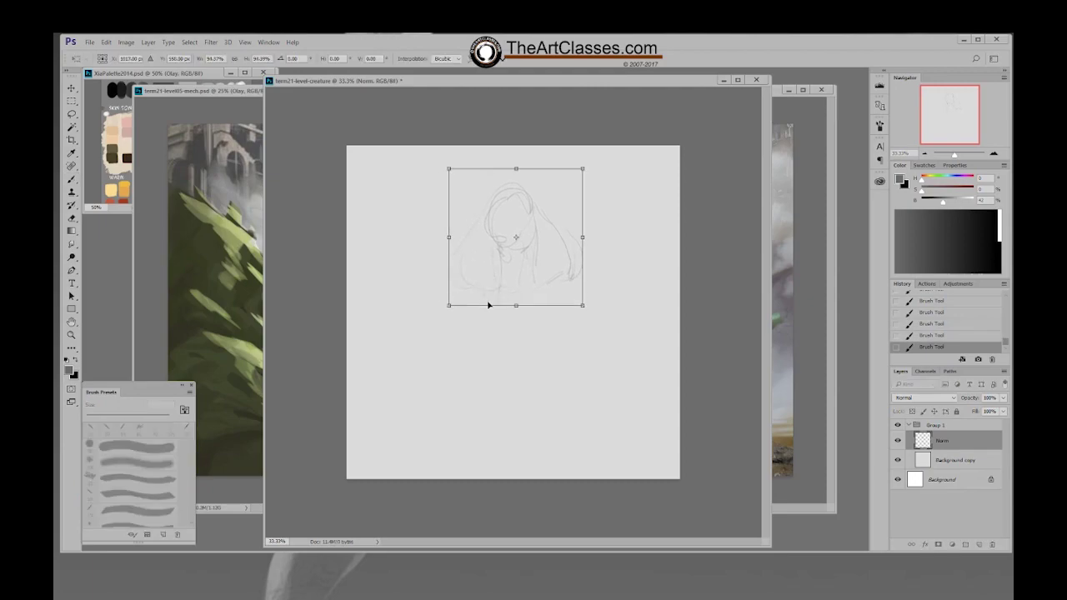
pyautogui.press('Return')
pyautogui.press('v')
pyautogui.moveTo(506, 283); pyautogui.dragTo(508, 274)
pyautogui.hotkey('ctrl', '+')
pyautogui.moveTo(771, 550); pyautogui.dragTo(792, 553)
pyautogui.hotkey('ctrl', '-')
# Sketch the creature's torso, hips and thighs, erasing and redrawing the lower end of the left leg with a clawed knee
pyautogui.press('b')
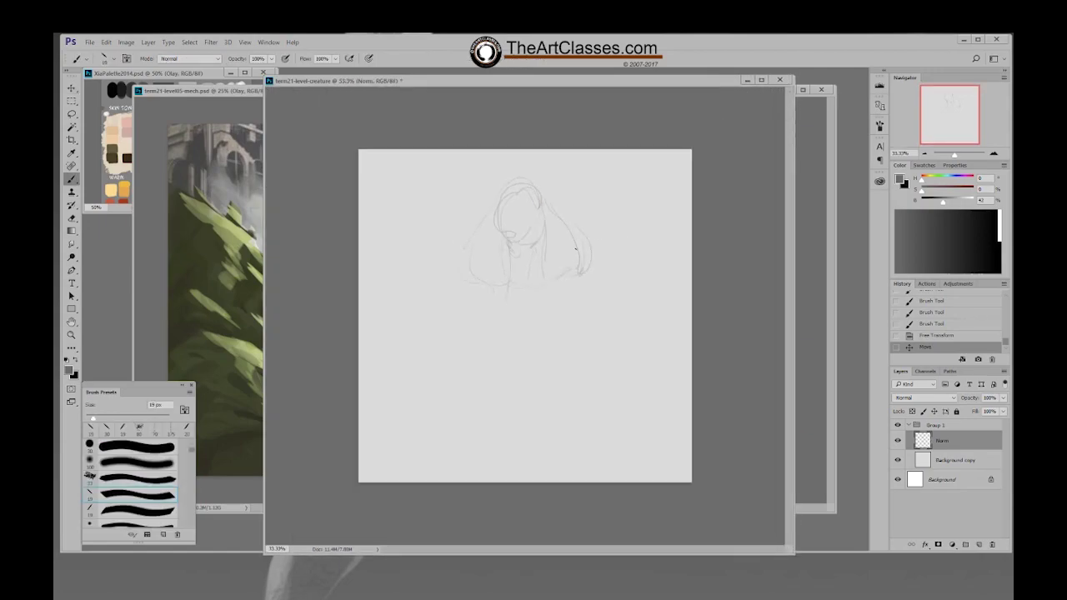
pyautogui.moveTo(552, 208)
pyautogui.mouseDown()
pyautogui.moveTo(558, 225)
pyautogui.moveTo(519, 254)
pyautogui.moveTo(488, 209)
pyautogui.mouseUp()
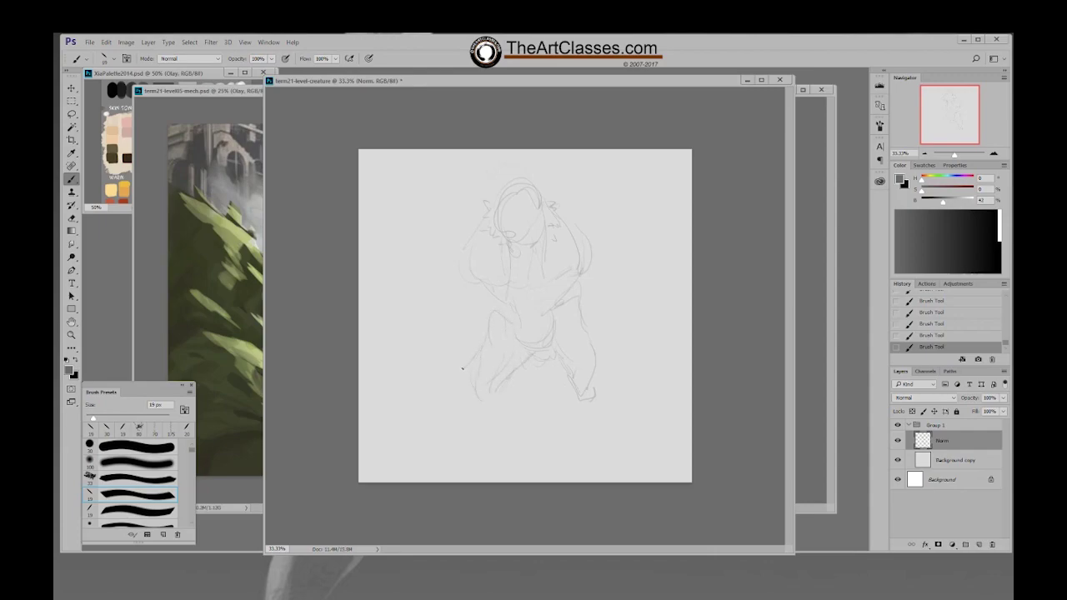
pyautogui.press('e')
pyautogui.moveTo(473, 345)
pyautogui.mouseDown()
pyautogui.moveTo(585, 378)
pyautogui.moveTo(557, 406)
pyautogui.moveTo(480, 394)
pyautogui.moveTo(466, 381)
pyautogui.moveTo(482, 405)
pyautogui.mouseUp()
pyautogui.press('b')
pyautogui.moveTo(480, 407)
pyautogui.mouseDown()
pyautogui.moveTo(457, 408)
pyautogui.moveTo(469, 403)
pyautogui.mouseUp()
pyautogui.moveTo(617, 394); pyautogui.dragTo(612, 402)
pyautogui.moveTo(610, 393); pyautogui.dragTo(606, 403)
pyautogui.moveTo(604, 395); pyautogui.dragTo(601, 402)
pyautogui.hotkey('ctrl', 'alt', 'z')
pyautogui.hotkey('ctrl', 'alt', 'z')
pyautogui.hotkey('ctrl', 'alt', 'z')
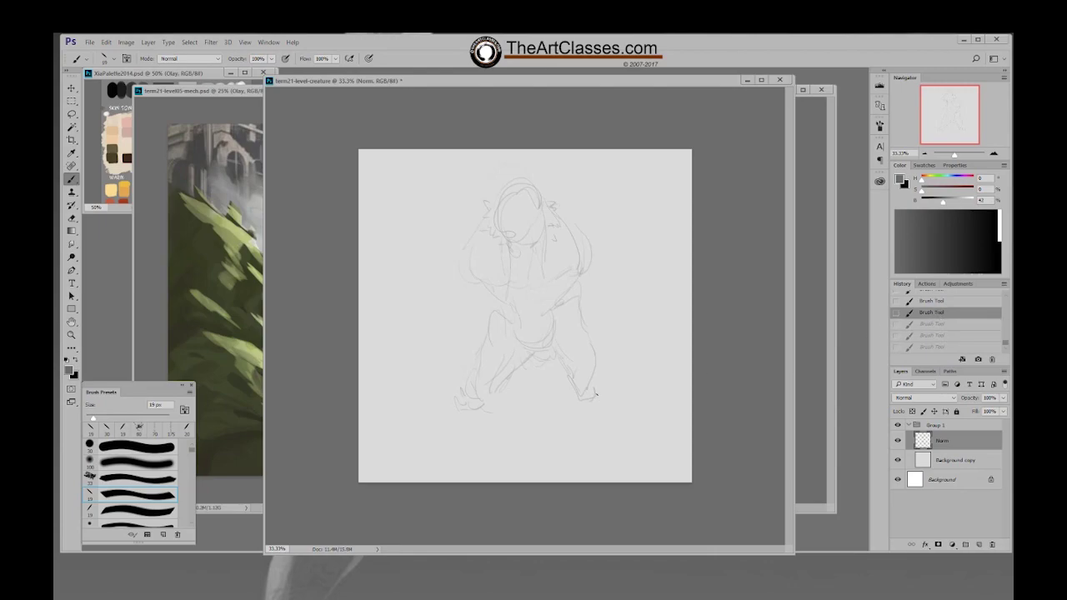
# Sketch spikes on the right knee and rough in both lower legs and feet
pyautogui.moveTo(586, 399); pyautogui.dragTo(579, 413)
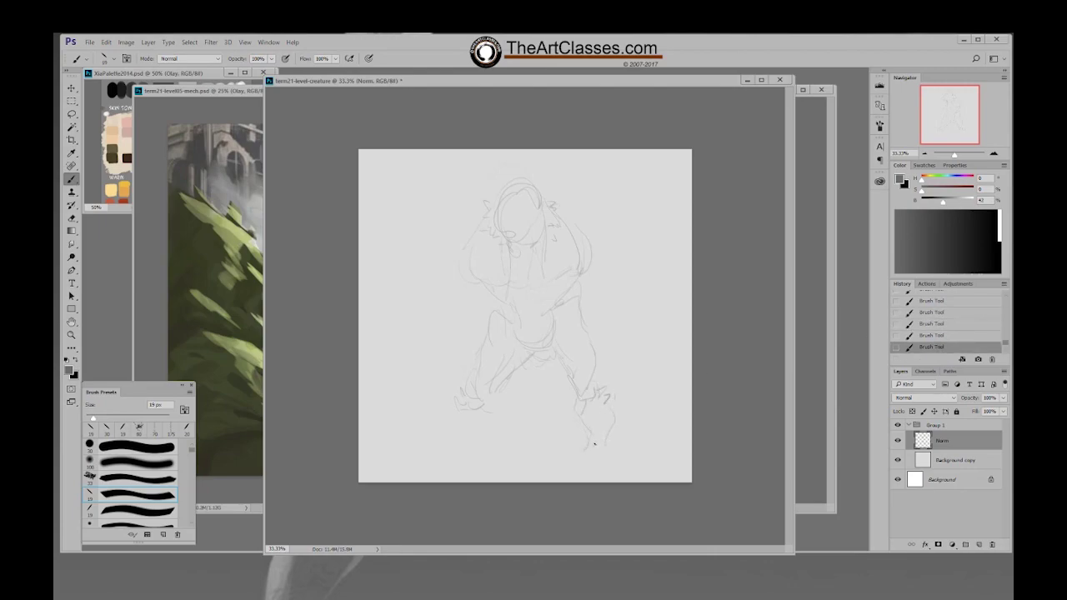
pyautogui.moveTo(505, 401)
pyautogui.mouseDown()
pyautogui.moveTo(510, 417)
pyautogui.moveTo(497, 400)
pyautogui.mouseUp()
pyautogui.moveTo(481, 457)
pyautogui.mouseDown()
pyautogui.moveTo(468, 462)
pyautogui.moveTo(492, 471)
pyautogui.mouseUp()
# Scale the whole creature sketch down to about 94% so it leaves a margin below the feet
pyautogui.hotkey('ctrl', 't')
pyautogui.moveTo(617, 470); pyautogui.dragTo(608, 455)
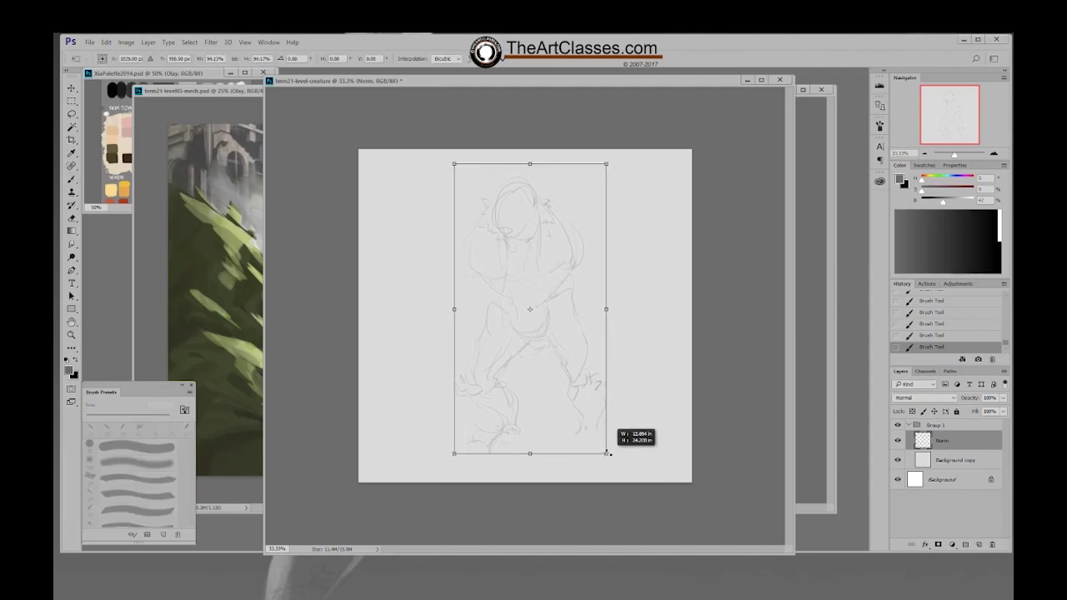
pyautogui.press('Return')
# Try a left lower leg that slants outward to a wide foot near the lower edge of the canvas
pyautogui.moveTo(475, 397)
pyautogui.mouseDown()
pyautogui.moveTo(470, 403)
pyautogui.moveTo(490, 407)
pyautogui.moveTo(484, 427)
pyautogui.moveTo(505, 389)
pyautogui.moveTo(474, 390)
pyautogui.mouseUp()
pyautogui.press('e')
pyautogui.press('b')
pyautogui.moveTo(489, 376); pyautogui.dragTo(492, 395)
pyautogui.moveTo(491, 391); pyautogui.dragTo(488, 404)
pyautogui.moveTo(492, 401); pyautogui.dragTo(468, 429)
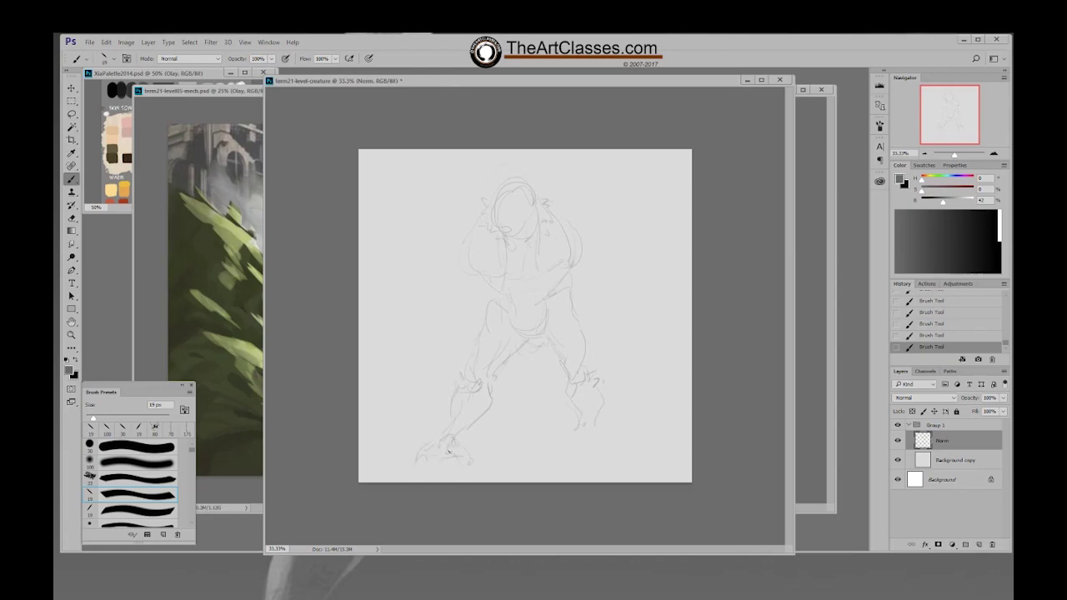
pyautogui.moveTo(438, 446); pyautogui.dragTo(434, 460)
pyautogui.moveTo(457, 393); pyautogui.dragTo(463, 367)
# Erase the slanted left lower leg, redraw it more upright under the knee, and extend the right foot
pyautogui.press('e')
pyautogui.moveTo(416, 454)
pyautogui.mouseDown()
pyautogui.moveTo(449, 411)
pyautogui.moveTo(473, 455)
pyautogui.moveTo(440, 481)
pyautogui.moveTo(469, 450)
pyautogui.moveTo(475, 415)
pyautogui.moveTo(477, 369)
pyautogui.mouseUp()
pyautogui.press('b')
pyautogui.moveTo(472, 368); pyautogui.dragTo(471, 398)
pyautogui.moveTo(492, 368)
pyautogui.mouseDown()
pyautogui.moveTo(462, 393)
pyautogui.moveTo(471, 395)
pyautogui.moveTo(494, 378)
pyautogui.moveTo(508, 426)
pyautogui.moveTo(481, 413)
pyautogui.moveTo(497, 412)
pyautogui.moveTo(506, 427)
pyautogui.moveTo(482, 421)
pyautogui.moveTo(463, 436)
pyautogui.moveTo(500, 448)
pyautogui.mouseUp()
pyautogui.moveTo(578, 432); pyautogui.dragTo(603, 441)
pyautogui.moveTo(513, 347)
pyautogui.mouseDown()
pyautogui.moveTo(471, 364)
pyautogui.moveTo(485, 437)
pyautogui.mouseUp()
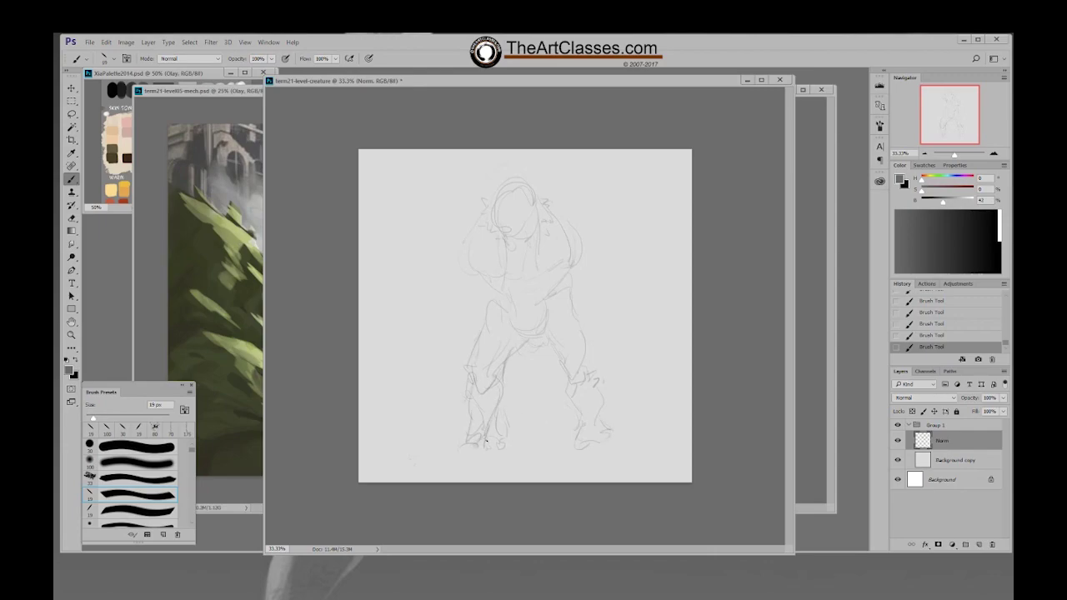
# Erase the left lower leg again, sketch claws on the right foot, and redraw the left leg with a clawed foot
pyautogui.press('e')
pyautogui.moveTo(493, 372)
pyautogui.mouseDown()
pyautogui.moveTo(487, 435)
pyautogui.moveTo(465, 442)
pyautogui.moveTo(515, 433)
pyautogui.moveTo(500, 365)
pyautogui.moveTo(492, 400)
pyautogui.mouseUp()
pyautogui.press('b')
pyautogui.moveTo(584, 422)
pyautogui.mouseDown()
pyautogui.moveTo(579, 442)
pyautogui.moveTo(593, 434)
pyautogui.moveTo(615, 450)
pyautogui.mouseUp()
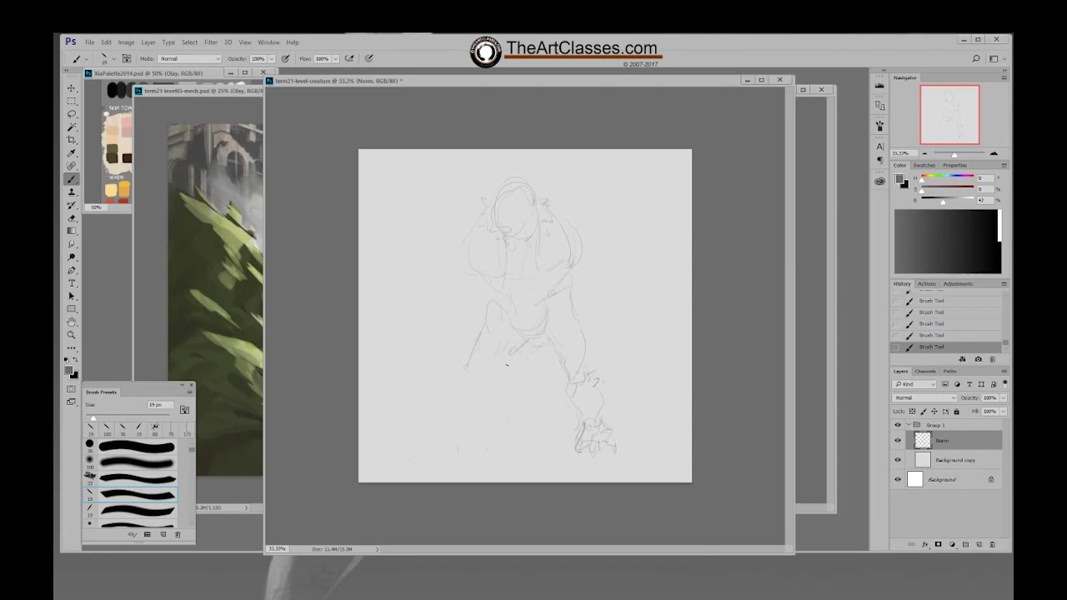
pyautogui.moveTo(486, 424)
pyautogui.mouseDown()
pyautogui.moveTo(469, 380)
pyautogui.moveTo(493, 381)
pyautogui.moveTo(494, 412)
pyautogui.moveTo(479, 412)
pyautogui.moveTo(497, 434)
pyautogui.moveTo(481, 453)
pyautogui.mouseUp()
pyautogui.moveTo(502, 418); pyautogui.dragTo(500, 380)
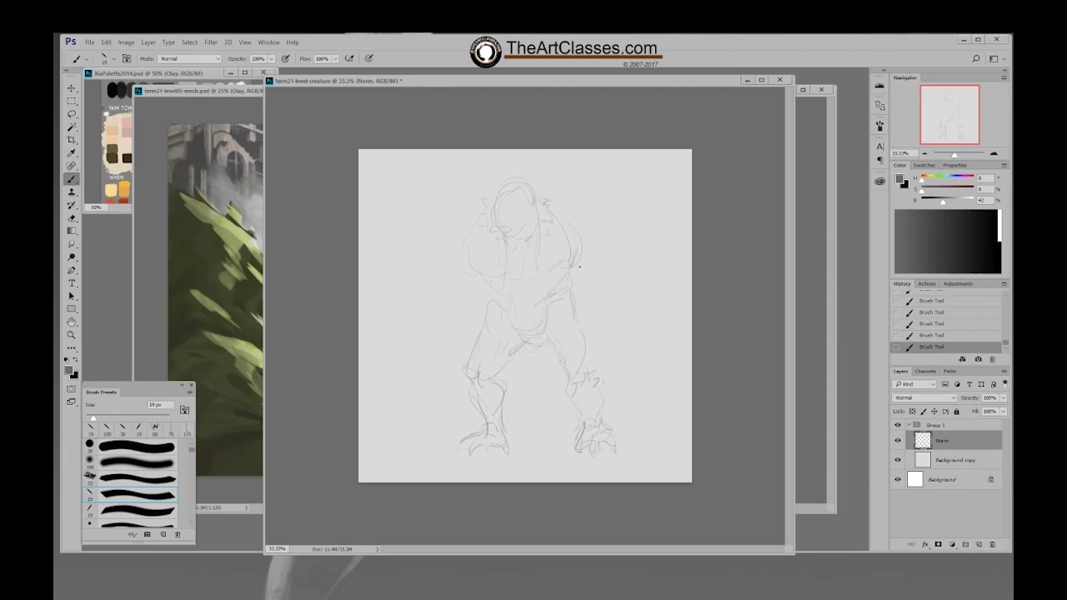
# Distort the sketch with Free Transform, pulling both lower corners inward and the upper edge upward
pyautogui.hotkey('ctrl', 't')
pyautogui.moveTo(619, 466); pyautogui.dragTo(603, 467)
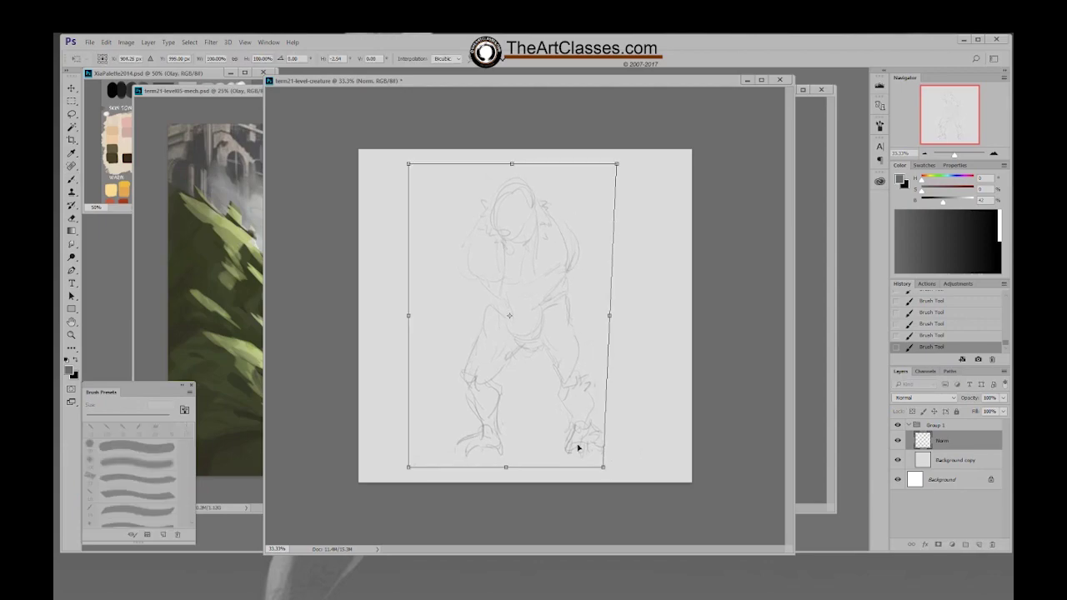
pyautogui.moveTo(408, 468); pyautogui.dragTo(420, 463)
pyautogui.moveTo(512, 163); pyautogui.dragTo(523, 152)
pyautogui.press('b')
pyautogui.press('Return')
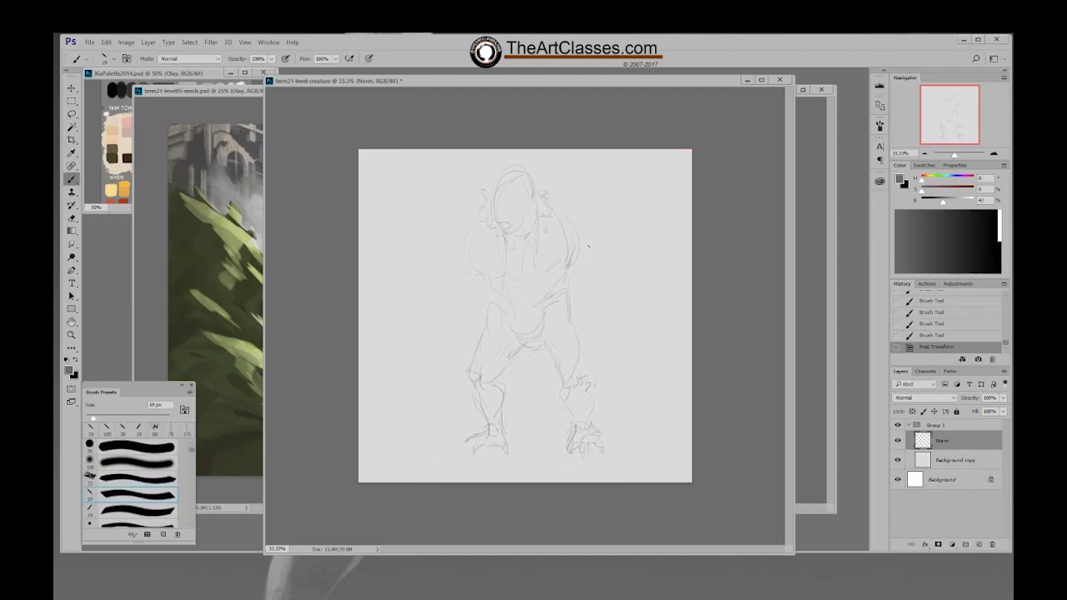
# Sketch the right shoulder, upper arm and forearm, with long blade-like claws hanging down to foot level
pyautogui.moveTo(571, 211)
pyautogui.mouseDown()
pyautogui.moveTo(598, 258)
pyautogui.moveTo(584, 317)
pyautogui.moveTo(594, 333)
pyautogui.mouseUp()
pyautogui.moveTo(587, 281); pyautogui.dragTo(602, 275)
pyautogui.moveTo(563, 206); pyautogui.dragTo(583, 215)
pyautogui.moveTo(586, 284)
pyautogui.mouseDown()
pyautogui.moveTo(593, 318)
pyautogui.moveTo(605, 326)
pyautogui.moveTo(608, 312)
pyautogui.moveTo(594, 334)
pyautogui.mouseUp()
pyautogui.moveTo(598, 327)
pyautogui.mouseDown()
pyautogui.moveTo(599, 282)
pyautogui.moveTo(619, 317)
pyautogui.moveTo(606, 328)
pyautogui.moveTo(607, 373)
pyautogui.moveTo(622, 339)
pyautogui.moveTo(605, 359)
pyautogui.moveTo(601, 334)
pyautogui.moveTo(611, 386)
pyautogui.mouseUp()
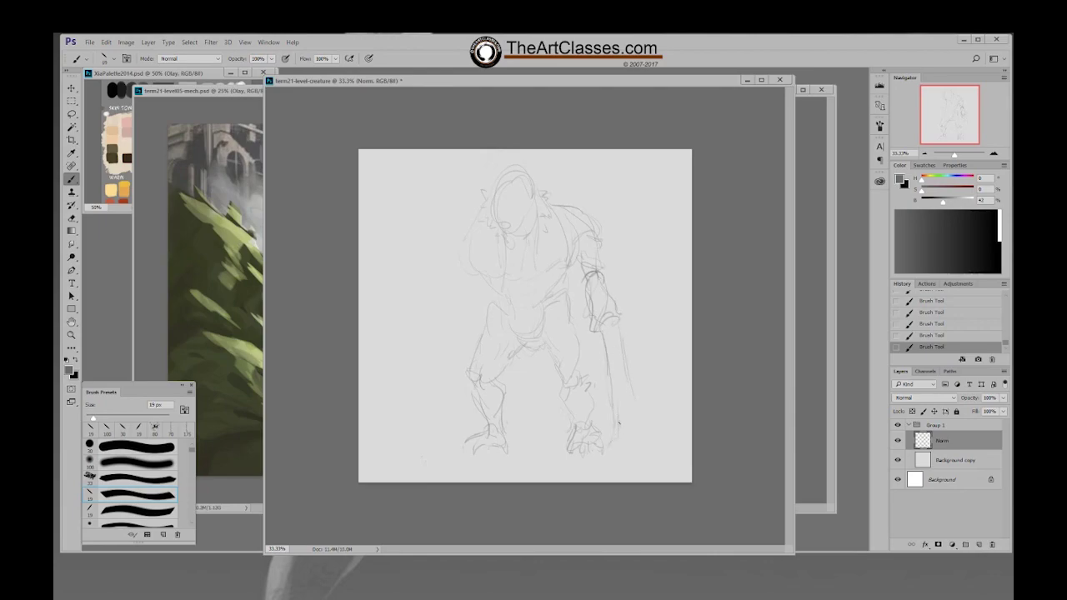
pyautogui.moveTo(640, 427); pyautogui.dragTo(627, 378)
pyautogui.moveTo(629, 447); pyautogui.dragTo(641, 428)
# Add a pointed crest over the head and sketch the left arm with long claws sweeping down and outward
pyautogui.moveTo(488, 198); pyautogui.dragTo(517, 160)
pyautogui.moveTo(444, 252)
pyautogui.mouseDown()
pyautogui.moveTo(443, 275)
pyautogui.moveTo(455, 236)
pyautogui.mouseUp()
pyautogui.moveTo(472, 295); pyautogui.dragTo(442, 314)
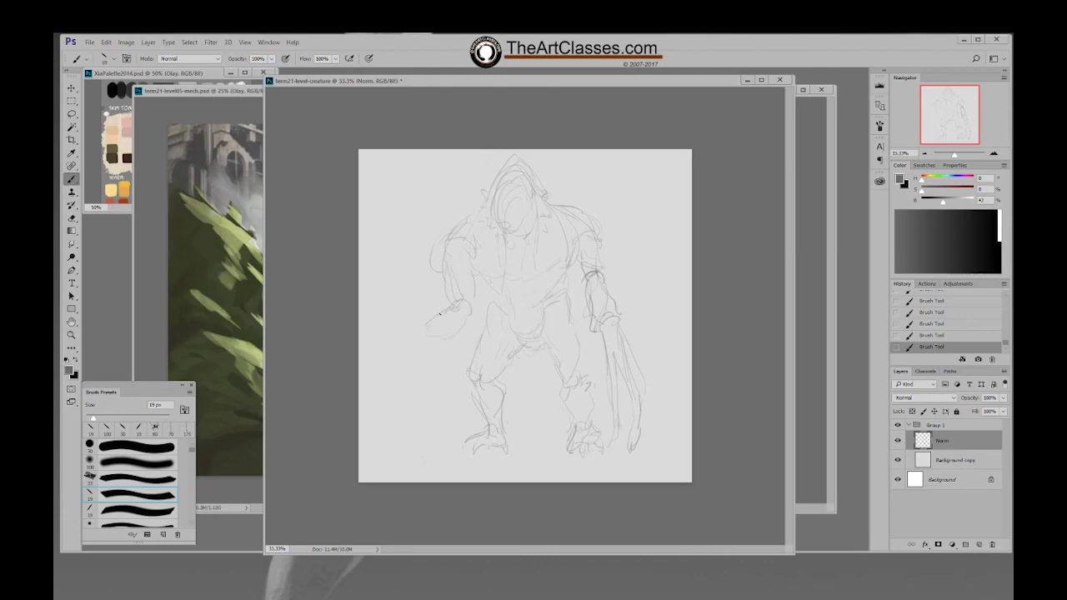
pyautogui.moveTo(405, 370)
pyautogui.mouseDown()
pyautogui.moveTo(378, 420)
pyautogui.moveTo(422, 453)
pyautogui.mouseUp()
pyautogui.moveTo(430, 342); pyautogui.dragTo(460, 329)
# Redraw the waist and thigh contours with darker lines and erase the stray outer lines around the hip and left knee
pyautogui.moveTo(531, 307)
pyautogui.mouseDown()
pyautogui.moveTo(537, 238)
pyautogui.moveTo(572, 360)
pyautogui.mouseUp()
pyautogui.moveTo(485, 373)
pyautogui.mouseDown()
pyautogui.moveTo(503, 306)
pyautogui.moveTo(483, 380)
pyautogui.mouseUp()
pyautogui.moveTo(485, 366); pyautogui.dragTo(502, 310)
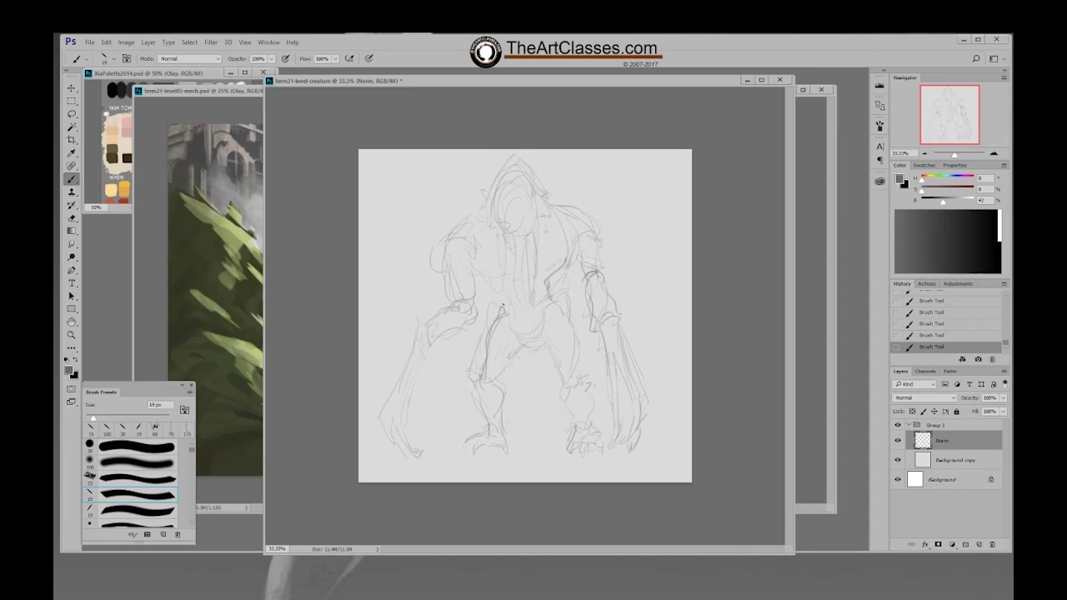
pyautogui.moveTo(560, 278)
pyautogui.mouseDown()
pyautogui.moveTo(553, 303)
pyautogui.moveTo(570, 382)
pyautogui.mouseUp()
pyautogui.press('e')
pyautogui.moveTo(570, 286); pyautogui.dragTo(575, 363)
pyautogui.moveTo(469, 378)
pyautogui.mouseDown()
pyautogui.moveTo(473, 352)
pyautogui.moveTo(500, 385)
pyautogui.mouseUp()
pyautogui.press('b')
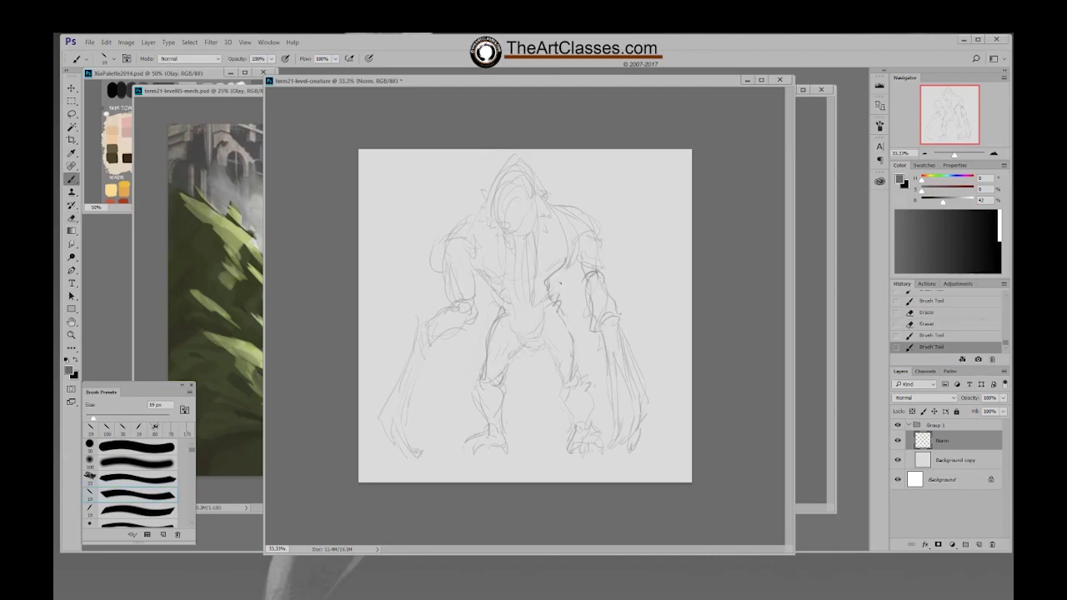
# Define the elbow, forearm and upper arm contours on both arms of the creature
pyautogui.moveTo(443, 305); pyautogui.dragTo(457, 290)
pyautogui.moveTo(442, 305); pyautogui.dragTo(470, 275)
pyautogui.moveTo(473, 278); pyautogui.dragTo(472, 300)
pyautogui.moveTo(462, 235)
pyautogui.mouseDown()
pyautogui.moveTo(465, 275)
pyautogui.moveTo(453, 259)
pyautogui.moveTo(480, 275)
pyautogui.mouseUp()
pyautogui.moveTo(579, 278); pyautogui.dragTo(584, 257)
pyautogui.moveTo(593, 235); pyautogui.dragTo(587, 263)
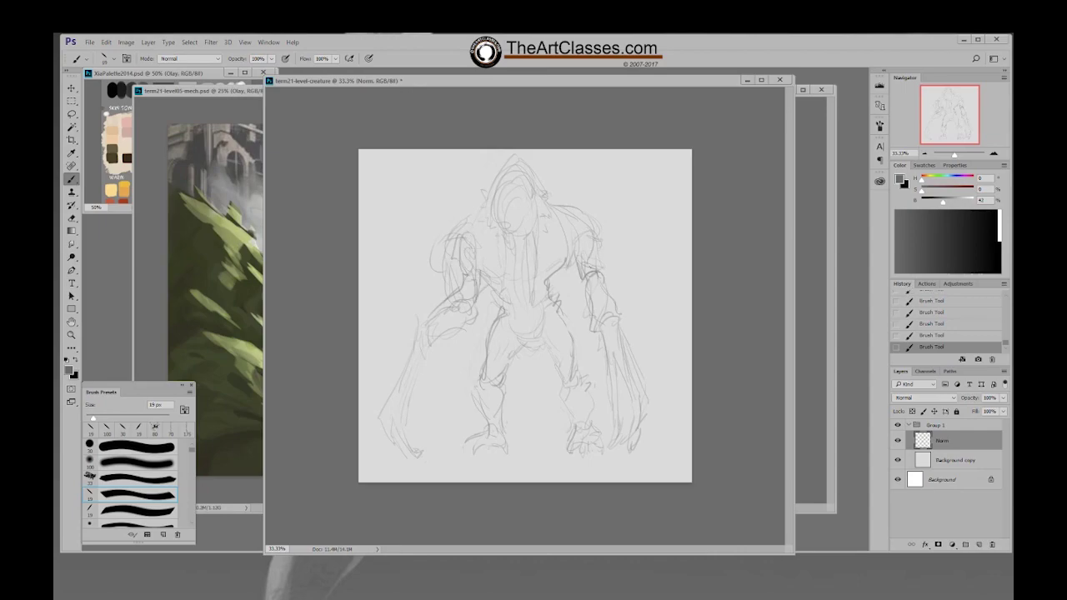
# Strengthen the hood-like head and shoulder line and add curved chest and abdomen contours
pyautogui.moveTo(461, 231); pyautogui.dragTo(512, 171)
pyautogui.moveTo(523, 172); pyautogui.dragTo(542, 194)
pyautogui.moveTo(544, 193); pyautogui.dragTo(541, 210)
pyautogui.moveTo(499, 286)
pyautogui.mouseDown()
pyautogui.moveTo(493, 261)
pyautogui.moveTo(559, 256)
pyautogui.moveTo(545, 280)
pyautogui.mouseUp()
pyautogui.moveTo(518, 297)
pyautogui.mouseDown()
pyautogui.moveTo(550, 284)
pyautogui.moveTo(540, 347)
pyautogui.mouseUp()
pyautogui.moveTo(496, 262); pyautogui.dragTo(510, 274)
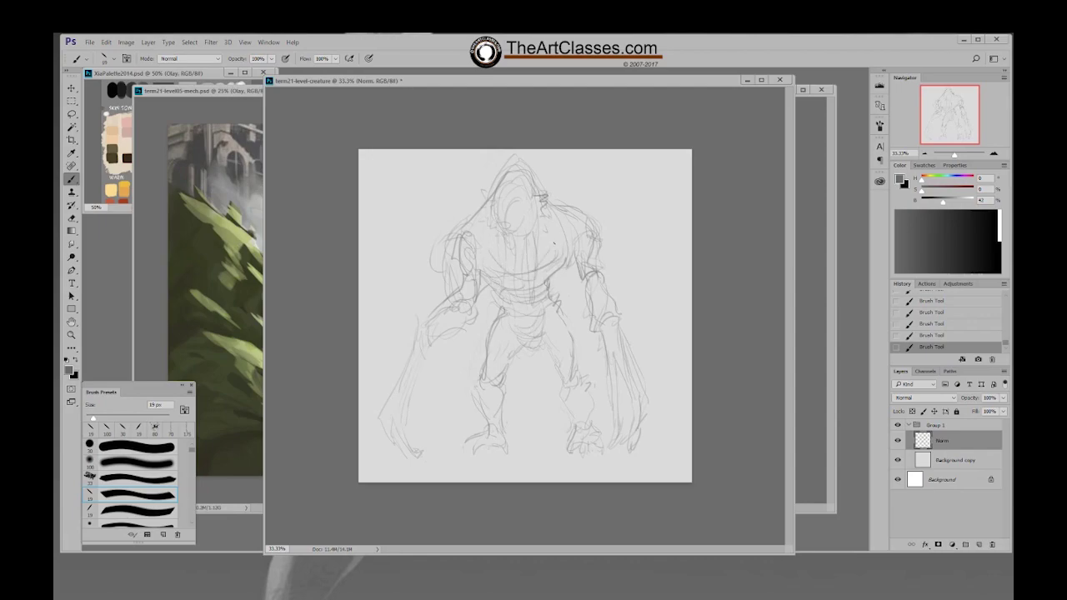
# Redraw the left thigh angled outward to a new bent knee, erasing the old thigh outline
pyautogui.moveTo(509, 336); pyautogui.dragTo(527, 344)
pyautogui.moveTo(452, 340)
pyautogui.mouseDown()
pyautogui.moveTo(464, 372)
pyautogui.moveTo(510, 357)
pyautogui.moveTo(487, 324)
pyautogui.moveTo(495, 356)
pyautogui.mouseUp()
pyautogui.press('e')
pyautogui.moveTo(494, 321)
pyautogui.mouseDown()
pyautogui.moveTo(478, 361)
pyautogui.moveTo(504, 374)
pyautogui.moveTo(489, 382)
pyautogui.moveTo(458, 362)
pyautogui.moveTo(467, 333)
pyautogui.mouseUp()
pyautogui.press('b')
pyautogui.moveTo(450, 385); pyautogui.dragTo(493, 323)
pyautogui.moveTo(480, 381)
pyautogui.mouseDown()
pyautogui.moveTo(505, 360)
pyautogui.moveTo(453, 383)
pyautogui.mouseUp()
pyautogui.moveTo(452, 384); pyautogui.dragTo(485, 326)
# Redraw the right thigh with bold lines angling outward to a heavier bent knee
pyautogui.moveTo(551, 351); pyautogui.dragTo(571, 371)
pyautogui.moveTo(569, 319); pyautogui.dragTo(582, 378)
pyautogui.moveTo(561, 311); pyautogui.dragTo(590, 388)
pyautogui.moveTo(563, 372)
pyautogui.mouseDown()
pyautogui.moveTo(540, 350)
pyautogui.moveTo(587, 391)
pyautogui.mouseUp()
pyautogui.moveTo(592, 385); pyautogui.dragTo(575, 345)
# Reinforce the outlines of the right forearm with elbow spikes, the hooded head and the left shoulder
pyautogui.moveTo(578, 262); pyautogui.dragTo(592, 305)
pyautogui.moveTo(591, 324); pyautogui.dragTo(598, 334)
pyautogui.moveTo(599, 268); pyautogui.dragTo(608, 285)
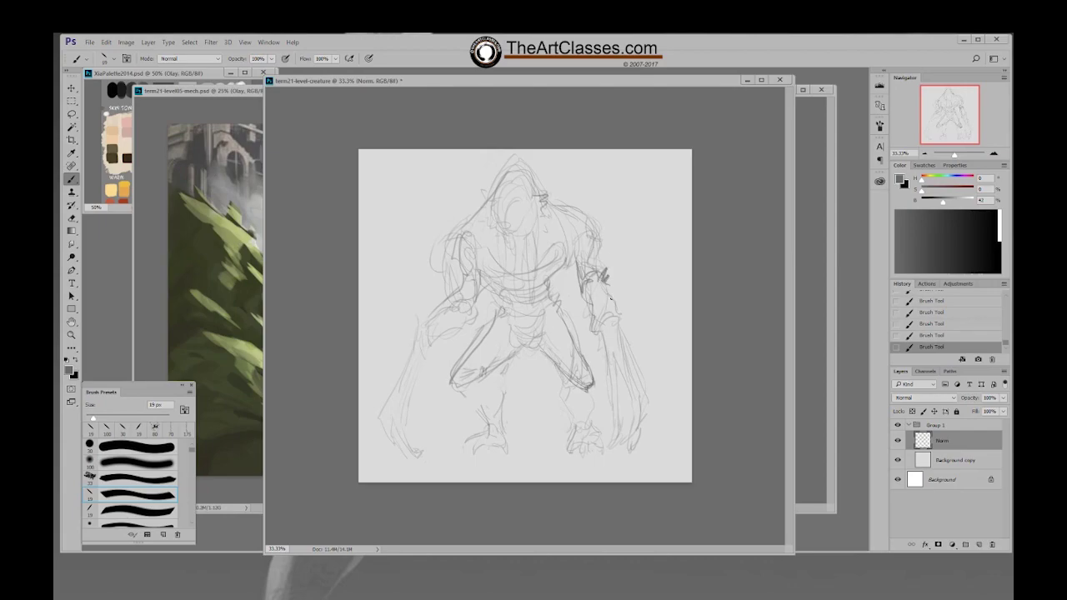
pyautogui.moveTo(485, 213)
pyautogui.mouseDown()
pyautogui.moveTo(513, 170)
pyautogui.moveTo(541, 223)
pyautogui.moveTo(533, 241)
pyautogui.mouseUp()
pyautogui.moveTo(540, 172); pyautogui.dragTo(480, 230)
pyautogui.moveTo(445, 245); pyautogui.dragTo(442, 263)
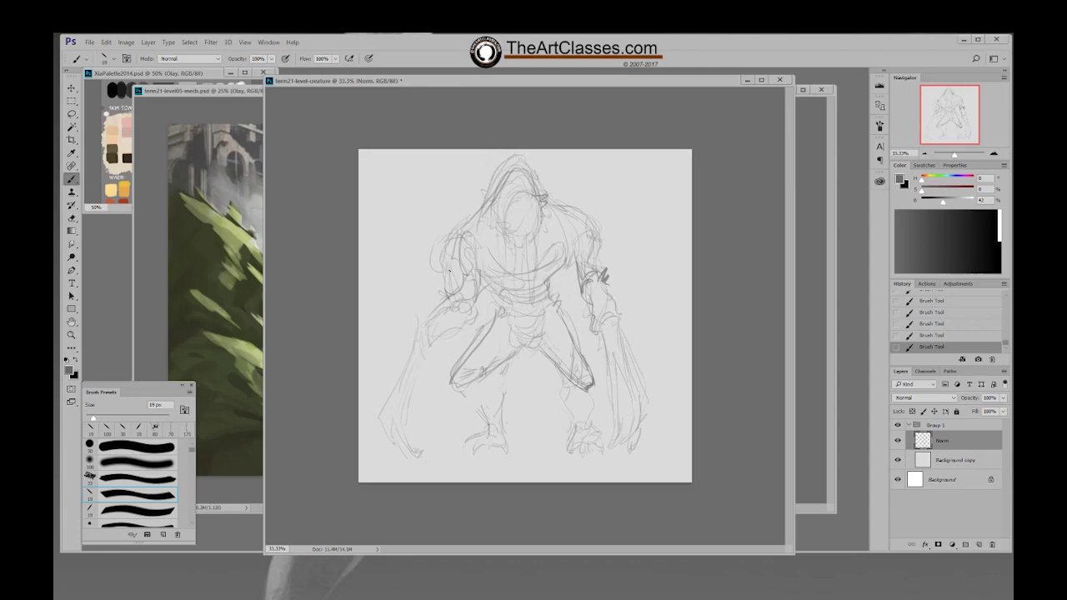
pyautogui.moveTo(456, 385); pyautogui.dragTo(460, 400)
# Scale the whole creature sketch to about 93% and recentre it horizontally on the canvas
pyautogui.hotkey('ctrl', 't')
pyautogui.moveTo(652, 464); pyautogui.dragTo(631, 442)
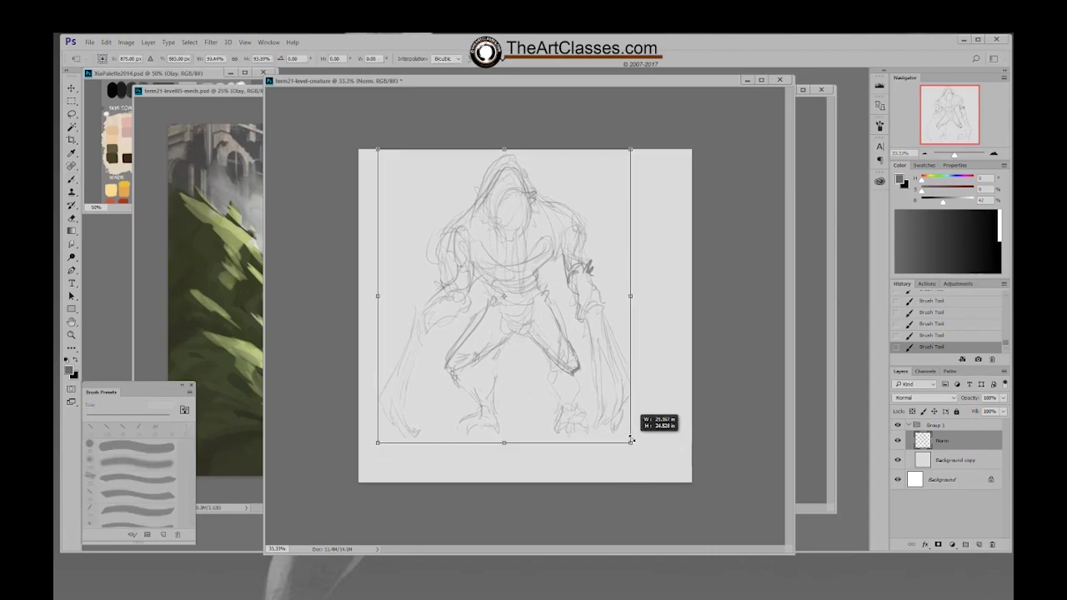
pyautogui.moveTo(617, 395); pyautogui.dragTo(617, 367)
pyautogui.press('Return')
# Erase the old lower legs and feet along with loose lines around the left thigh
pyautogui.press('e')
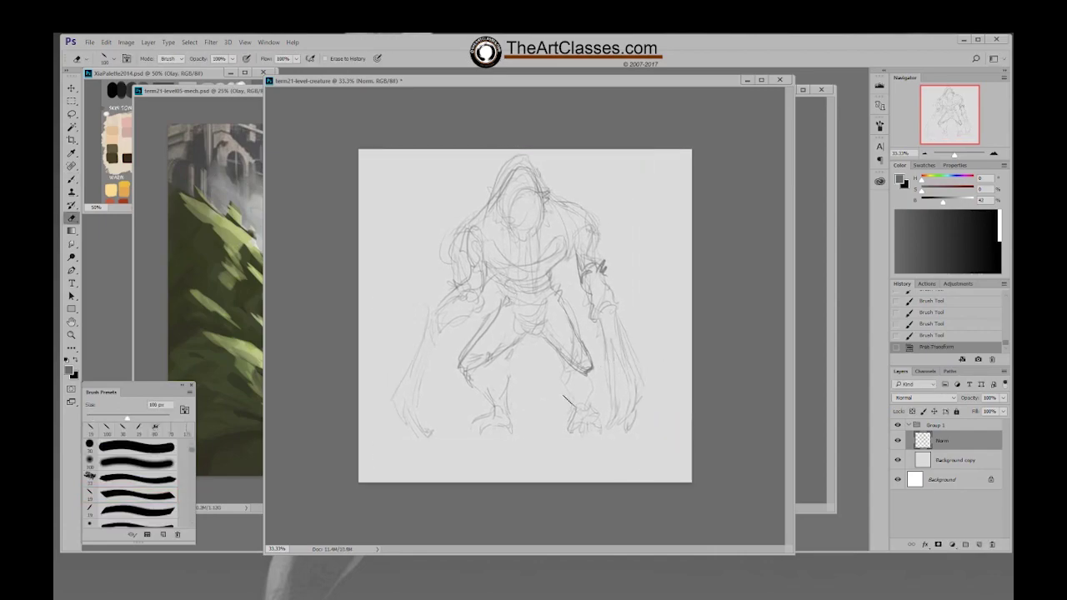
pyautogui.moveTo(503, 362); pyautogui.dragTo(497, 351)
pyautogui.moveTo(487, 317); pyautogui.dragTo(463, 367)
pyautogui.moveTo(482, 427); pyautogui.dragTo(501, 396)
# Redraw both thighs down to the knees and start the right lower leg
pyautogui.press('b')
pyautogui.moveTo(491, 324); pyautogui.dragTo(463, 375)
pyautogui.moveTo(522, 334); pyautogui.dragTo(480, 375)
pyautogui.moveTo(557, 348)
pyautogui.mouseDown()
pyautogui.moveTo(598, 378)
pyautogui.moveTo(594, 450)
pyautogui.mouseUp()
# Sketch longer, slimmer lower legs below both knees, ending in pointed feet near the lower edge of the canvas
pyautogui.press('e')
pyautogui.press('b')
pyautogui.moveTo(466, 379)
pyautogui.mouseDown()
pyautogui.moveTo(473, 433)
pyautogui.moveTo(495, 457)
pyautogui.mouseUp()
pyautogui.moveTo(488, 407); pyautogui.dragTo(496, 465)
pyautogui.moveTo(573, 375); pyautogui.dragTo(588, 432)
pyautogui.moveTo(597, 395); pyautogui.dragTo(589, 460)
pyautogui.moveTo(580, 418)
pyautogui.mouseDown()
pyautogui.moveTo(583, 460)
pyautogui.moveTo(597, 467)
pyautogui.mouseUp()
pyautogui.moveTo(479, 444)
pyautogui.mouseDown()
pyautogui.moveTo(484, 459)
pyautogui.moveTo(455, 464)
pyautogui.mouseUp()
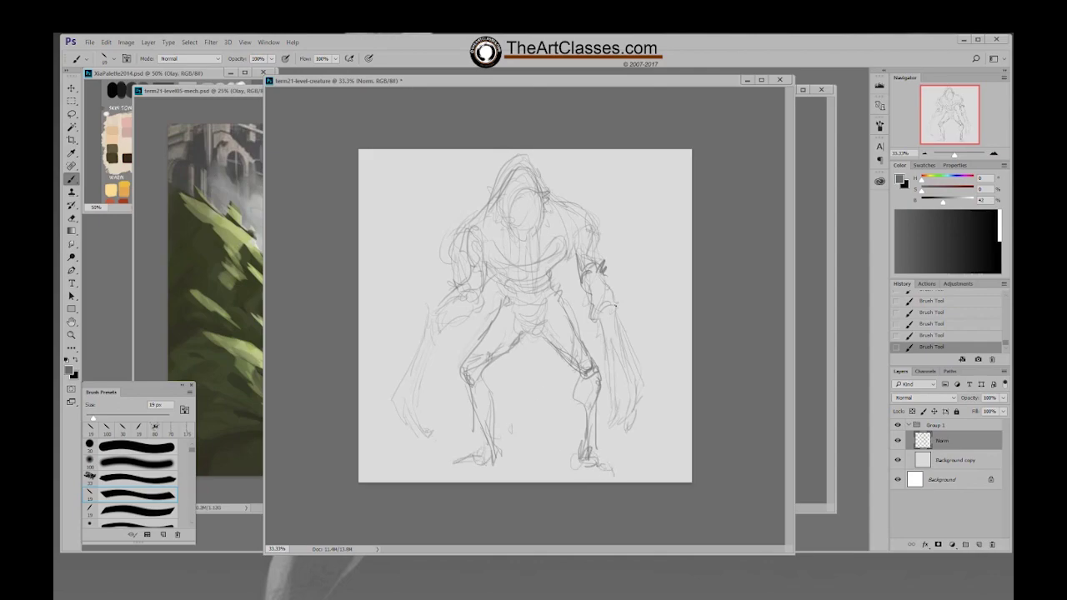
# Redraw the right forearm so it bends outward from the elbow toward a new wrist
pyautogui.moveTo(600, 281)
pyautogui.mouseDown()
pyautogui.moveTo(639, 293)
pyautogui.moveTo(605, 304)
pyautogui.mouseUp()
pyautogui.moveTo(597, 297)
pyautogui.mouseDown()
pyautogui.moveTo(633, 307)
pyautogui.moveTo(612, 302)
pyautogui.mouseUp()
pyautogui.moveTo(592, 280); pyautogui.dragTo(636, 308)
pyautogui.moveTo(612, 300)
pyautogui.mouseDown()
pyautogui.moveTo(635, 314)
pyautogui.moveTo(633, 303)
pyautogui.moveTo(618, 357)
pyautogui.moveTo(616, 313)
pyautogui.moveTo(603, 430)
pyautogui.moveTo(593, 318)
pyautogui.mouseUp()
# Erase leftover lines, then select the right arm's long claws with the Lasso and move them outward under the new wrist
pyautogui.press('e')
pyautogui.press('l')
pyautogui.moveTo(609, 367); pyautogui.dragTo(637, 355)
pyautogui.hotkey('ctrl', 'd')
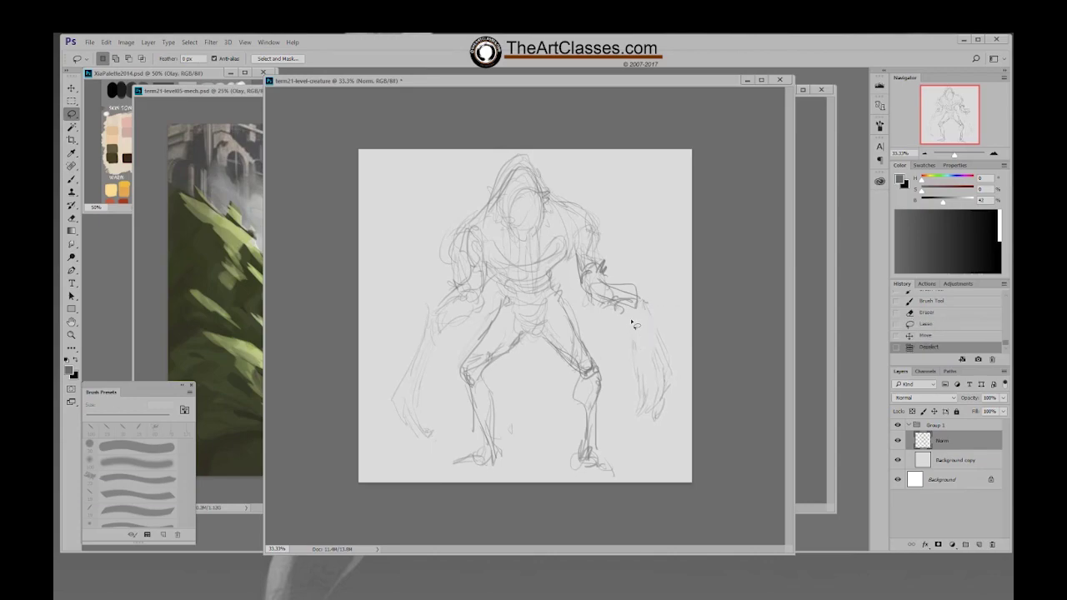
# Connect the right hand to the moved claws and redraw the inner claw, erasing the old faint lines around it
pyautogui.press('b')
pyautogui.moveTo(638, 307); pyautogui.dragTo(631, 338)
pyautogui.moveTo(625, 302)
pyautogui.mouseDown()
pyautogui.moveTo(623, 345)
pyautogui.moveTo(648, 356)
pyautogui.moveTo(640, 327)
pyautogui.mouseUp()
pyautogui.moveTo(639, 340); pyautogui.dragTo(643, 385)
pyautogui.press('e')
pyautogui.moveTo(627, 349)
pyautogui.mouseDown()
pyautogui.moveTo(644, 301)
pyautogui.moveTo(655, 328)
pyautogui.moveTo(629, 312)
pyautogui.moveTo(633, 344)
pyautogui.moveTo(633, 319)
pyautogui.moveTo(656, 382)
pyautogui.mouseUp()
pyautogui.press('b')
pyautogui.press('e')
pyautogui.moveTo(642, 337)
pyautogui.mouseDown()
pyautogui.moveTo(634, 363)
pyautogui.moveTo(645, 378)
pyautogui.moveTo(639, 372)
pyautogui.moveTo(630, 426)
pyautogui.mouseUp()
# Draw the right hand's outer claw as a long curved blade tapering to a point below the inner claw
pyautogui.press('b')
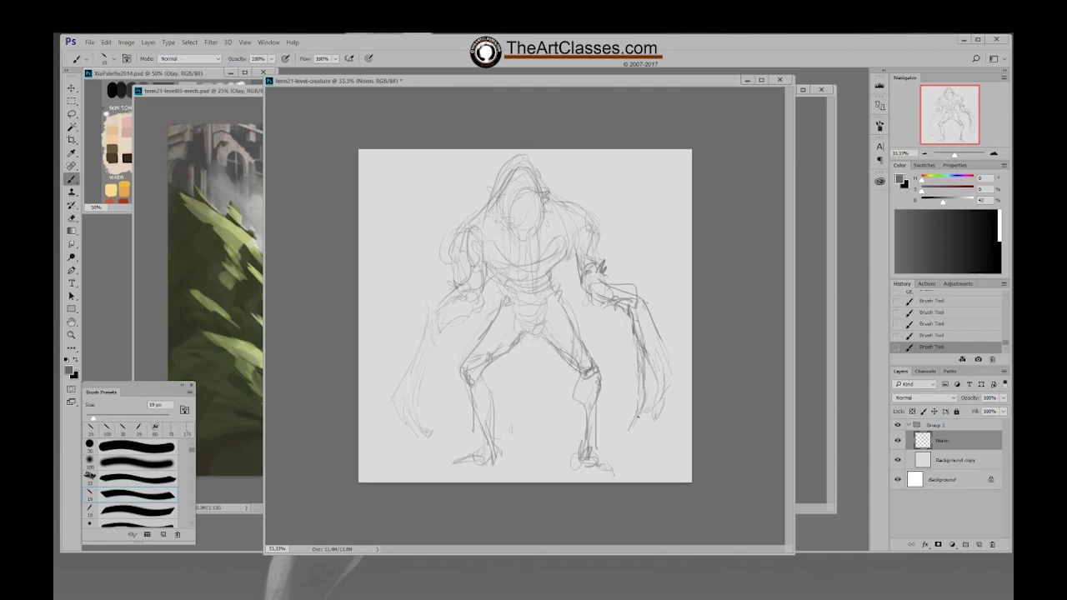
pyautogui.moveTo(654, 348); pyautogui.dragTo(659, 376)
pyautogui.moveTo(654, 345); pyautogui.dragTo(665, 418)
pyautogui.moveTo(658, 382); pyautogui.dragTo(645, 448)
pyautogui.moveTo(654, 342); pyautogui.dragTo(666, 379)
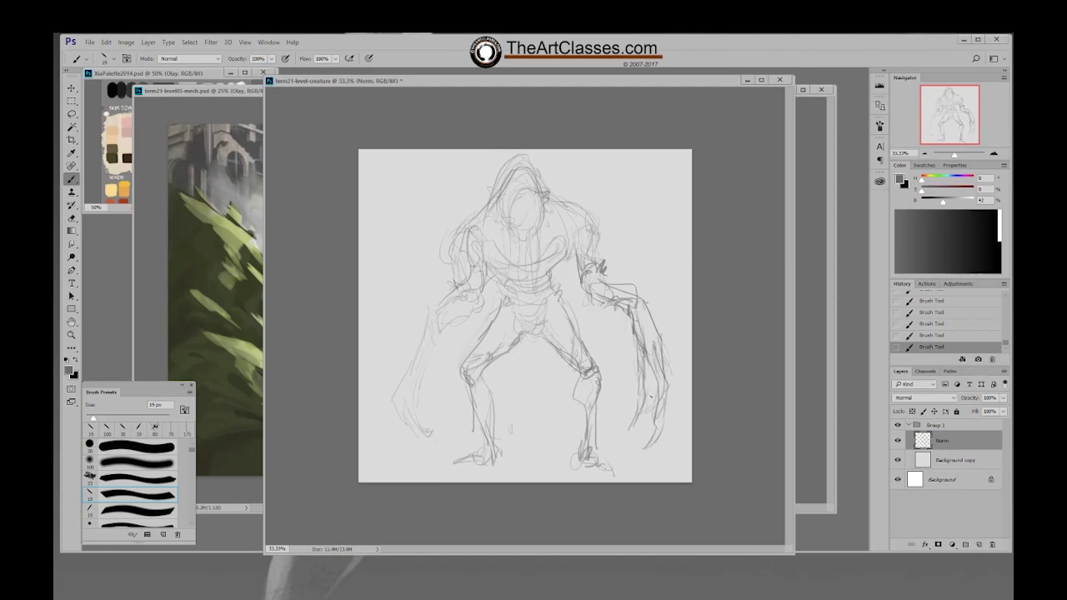
# Refine the right arm's elbow and wrist, erasing stray lines around the elbow and redrawing the upper arm's edge
pyautogui.moveTo(449, 238); pyautogui.dragTo(459, 300)
pyautogui.moveTo(633, 292); pyautogui.dragTo(645, 311)
pyautogui.press('e')
pyautogui.moveTo(575, 268); pyautogui.dragTo(592, 287)
pyautogui.moveTo(594, 261)
pyautogui.mouseDown()
pyautogui.moveTo(610, 280)
pyautogui.moveTo(571, 275)
pyautogui.mouseUp()
pyautogui.press('b')
pyautogui.moveTo(587, 229)
pyautogui.mouseDown()
pyautogui.moveTo(593, 259)
pyautogui.moveTo(570, 267)
pyautogui.moveTo(589, 265)
pyautogui.mouseUp()
# Draw the left forearm reaching down and outward from the elbow, with a hand and long curved claws ending near foot level
pyautogui.moveTo(467, 280)
pyautogui.mouseDown()
pyautogui.moveTo(483, 285)
pyautogui.moveTo(462, 296)
pyautogui.mouseUp()
pyautogui.moveTo(482, 286); pyautogui.dragTo(412, 343)
pyautogui.moveTo(476, 296)
pyautogui.mouseDown()
pyautogui.moveTo(421, 358)
pyautogui.moveTo(429, 370)
pyautogui.mouseUp()
pyautogui.moveTo(458, 317); pyautogui.dragTo(392, 405)
pyautogui.moveTo(409, 358); pyautogui.dragTo(393, 421)
pyautogui.moveTo(429, 385)
pyautogui.mouseDown()
pyautogui.moveTo(414, 413)
pyautogui.moveTo(440, 463)
pyautogui.moveTo(410, 470)
pyautogui.moveTo(430, 447)
pyautogui.moveTo(435, 465)
pyautogui.mouseUp()
pyautogui.moveTo(427, 405)
pyautogui.mouseDown()
pyautogui.moveTo(420, 450)
pyautogui.moveTo(443, 439)
pyautogui.moveTo(447, 420)
pyautogui.moveTo(401, 447)
pyautogui.moveTo(398, 460)
pyautogui.mouseUp()
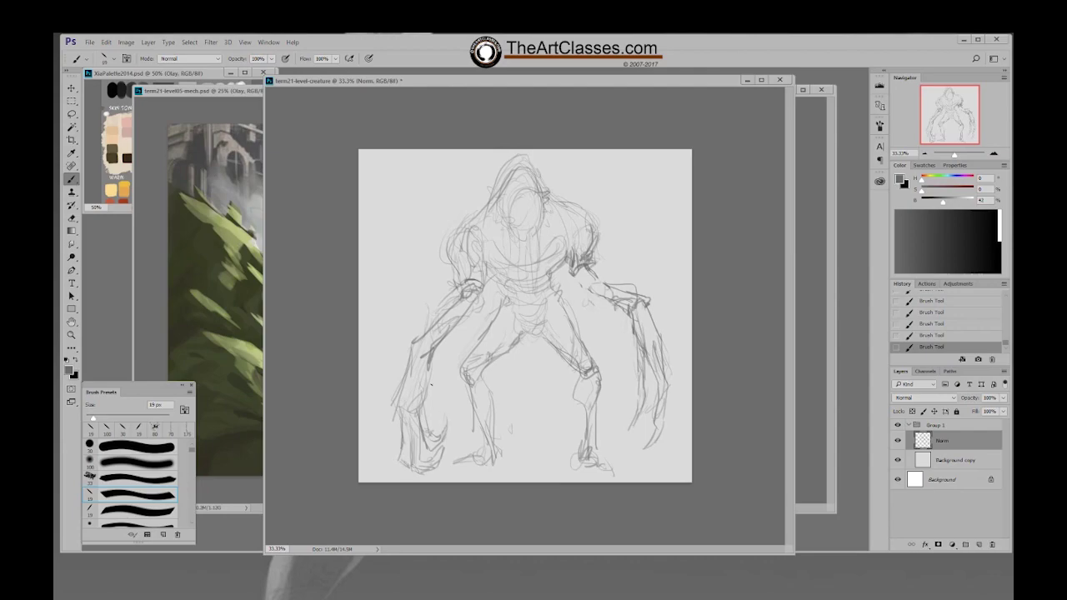
# Add pointed spikes to the outer edges of both shoulders and strengthen the upper-arm lines
pyautogui.moveTo(452, 250); pyautogui.dragTo(474, 214)
pyautogui.moveTo(575, 211); pyautogui.dragTo(585, 225)
pyautogui.moveTo(566, 266)
pyautogui.mouseDown()
pyautogui.moveTo(507, 286)
pyautogui.moveTo(458, 275)
pyautogui.moveTo(460, 292)
pyautogui.mouseUp()
pyautogui.moveTo(482, 229)
pyautogui.mouseDown()
pyautogui.moveTo(477, 249)
pyautogui.moveTo(448, 245)
pyautogui.moveTo(452, 258)
pyautogui.mouseUp()
pyautogui.moveTo(453, 232); pyautogui.dragTo(443, 236)
pyautogui.moveTo(581, 211); pyautogui.dragTo(597, 205)
pyautogui.moveTo(568, 204)
pyautogui.mouseDown()
pyautogui.moveTo(557, 247)
pyautogui.moveTo(597, 236)
pyautogui.mouseUp()
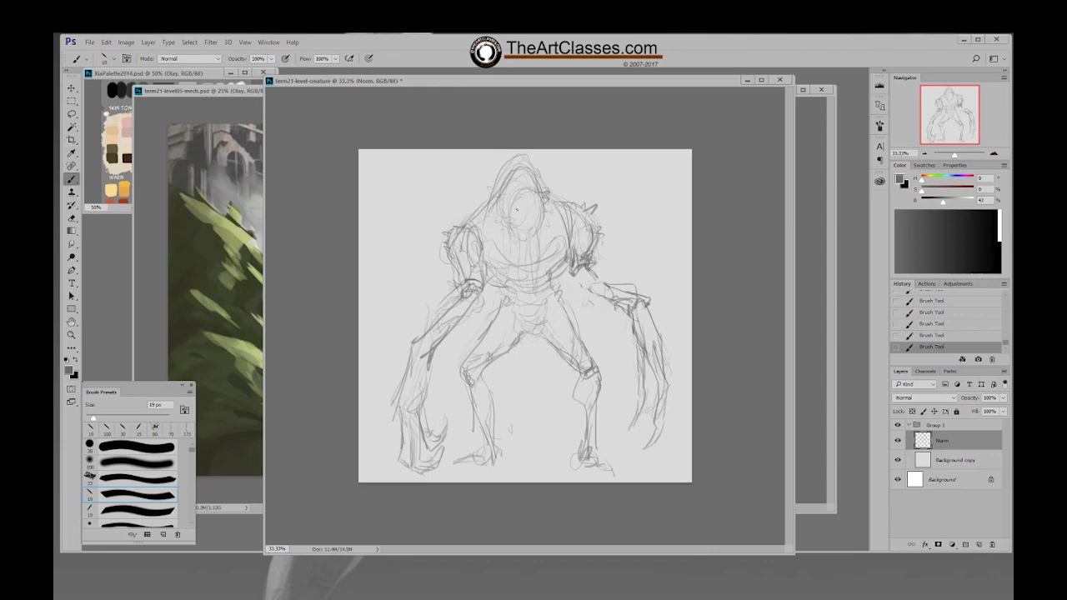
# Sketch the face with a toothed mouth inside the hood and add strands hanging from it down the chest
pyautogui.moveTo(531, 187); pyautogui.dragTo(514, 194)
pyautogui.moveTo(536, 203)
pyautogui.mouseDown()
pyautogui.moveTo(554, 209)
pyautogui.moveTo(565, 190)
pyautogui.moveTo(535, 198)
pyautogui.mouseUp()
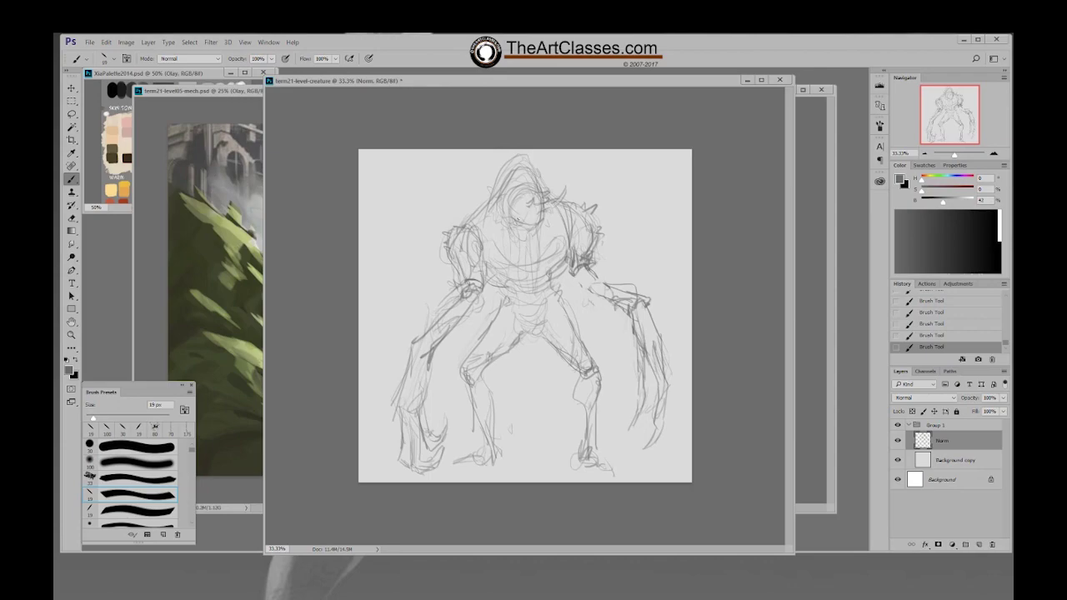
pyautogui.moveTo(527, 218)
pyautogui.mouseDown()
pyautogui.moveTo(524, 229)
pyautogui.moveTo(539, 229)
pyautogui.mouseUp()
pyautogui.moveTo(507, 217); pyautogui.dragTo(518, 292)
pyautogui.moveTo(520, 241); pyautogui.dragTo(529, 293)
pyautogui.moveTo(529, 252); pyautogui.dragTo(536, 280)
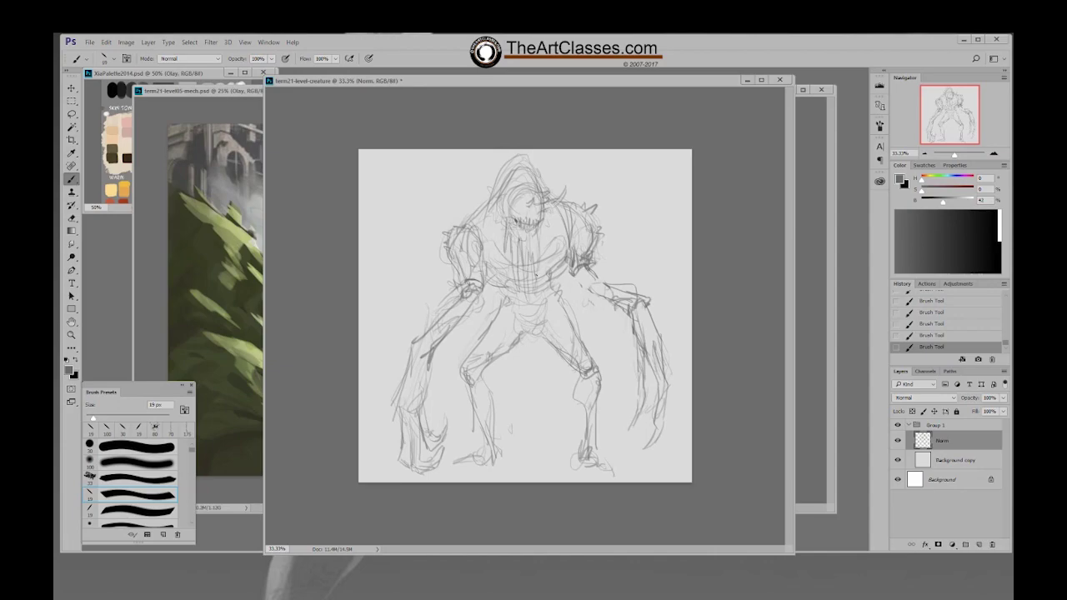
# Redraw the rim of the hood around the face and add small spikes along its outer edge
pyautogui.moveTo(499, 184)
pyautogui.mouseDown()
pyautogui.moveTo(471, 213)
pyautogui.moveTo(532, 159)
pyautogui.moveTo(550, 179)
pyautogui.mouseUp()
pyautogui.moveTo(481, 205); pyautogui.dragTo(487, 194)
pyautogui.moveTo(491, 190)
pyautogui.mouseDown()
pyautogui.moveTo(495, 174)
pyautogui.moveTo(546, 166)
pyautogui.mouseUp()
pyautogui.press('e')
pyautogui.press('b')
pyautogui.moveTo(513, 209); pyautogui.dragTo(508, 205)
# Erase the horn at the hood's right side with a smaller eraser and redraw that edge with a small spike
pyautogui.press('e')
pyautogui.press('[')
pyautogui.moveTo(531, 203); pyautogui.dragTo(543, 203)
pyautogui.moveTo(542, 200)
pyautogui.mouseDown()
pyautogui.moveTo(564, 189)
pyautogui.moveTo(560, 203)
pyautogui.mouseUp()
pyautogui.press('b')
pyautogui.moveTo(550, 197); pyautogui.dragTo(545, 207)
pyautogui.moveTo(542, 202); pyautogui.dragTo(544, 221)
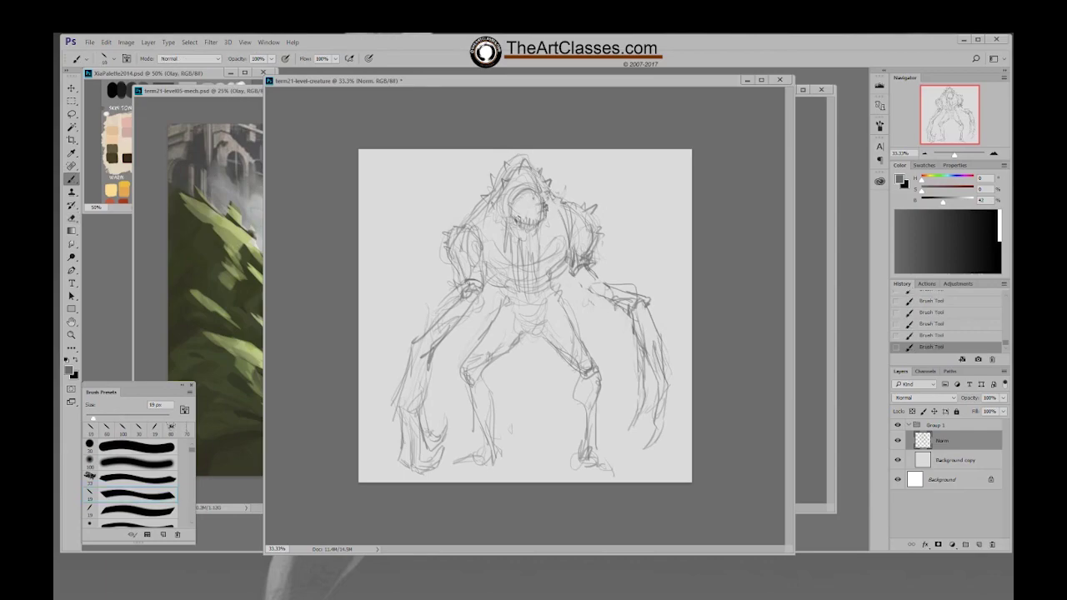
# Darken the rim around the face and draw folds hanging down both sides of the hood
pyautogui.moveTo(523, 215)
pyautogui.mouseDown()
pyautogui.moveTo(539, 213)
pyautogui.moveTo(530, 186)
pyautogui.mouseUp()
pyautogui.moveTo(519, 194)
pyautogui.mouseDown()
pyautogui.moveTo(536, 185)
pyautogui.moveTo(515, 188)
pyautogui.moveTo(515, 179)
pyautogui.moveTo(552, 221)
pyautogui.mouseUp()
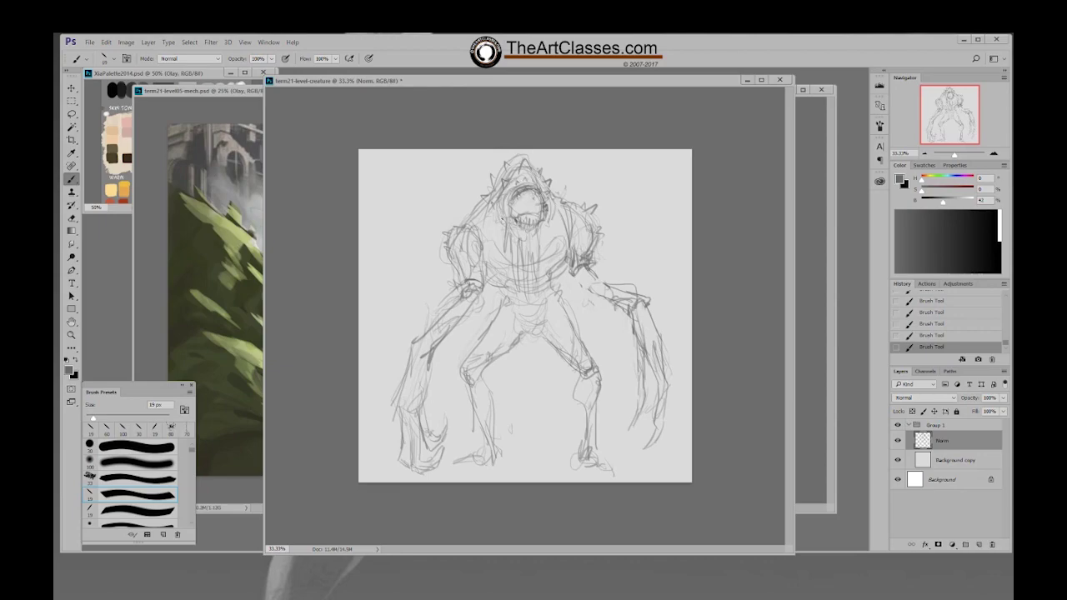
pyautogui.moveTo(492, 208); pyautogui.dragTo(491, 240)
pyautogui.moveTo(500, 198); pyautogui.dragTo(498, 225)
pyautogui.moveTo(547, 202); pyautogui.dragTo(562, 233)
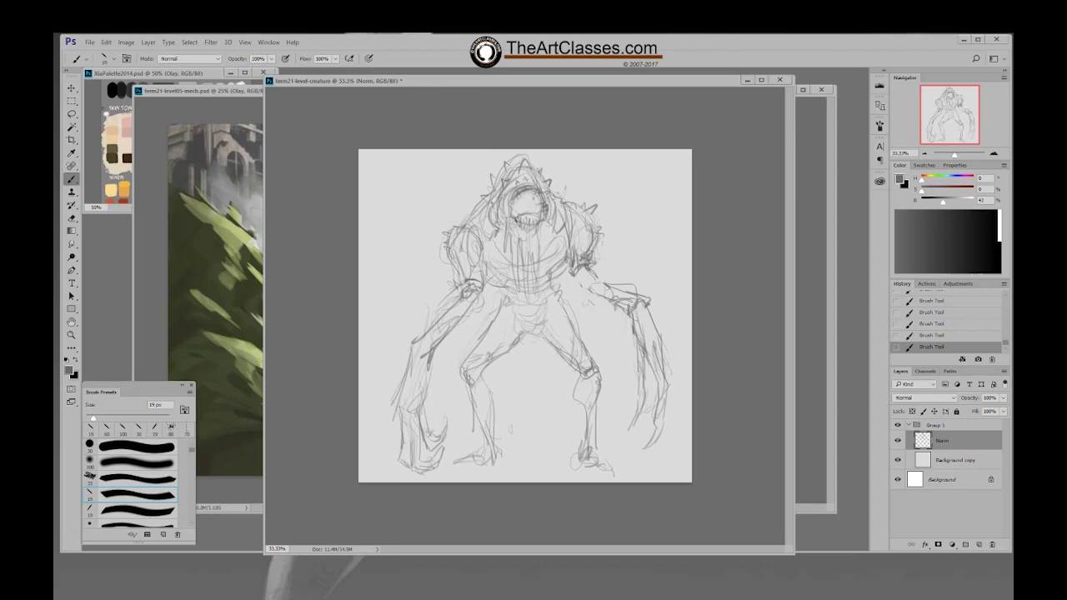
# Try a few extra strokes over the right shoulder, then undo them by stepping back through the history
pyautogui.moveTo(565, 212); pyautogui.dragTo(571, 227)
pyautogui.moveTo(574, 222)
pyautogui.mouseDown()
pyautogui.moveTo(606, 226)
pyautogui.moveTo(579, 226)
pyautogui.mouseUp()
pyautogui.click(930, 325)
pyautogui.click(946, 301)
pyautogui.click(957, 292)
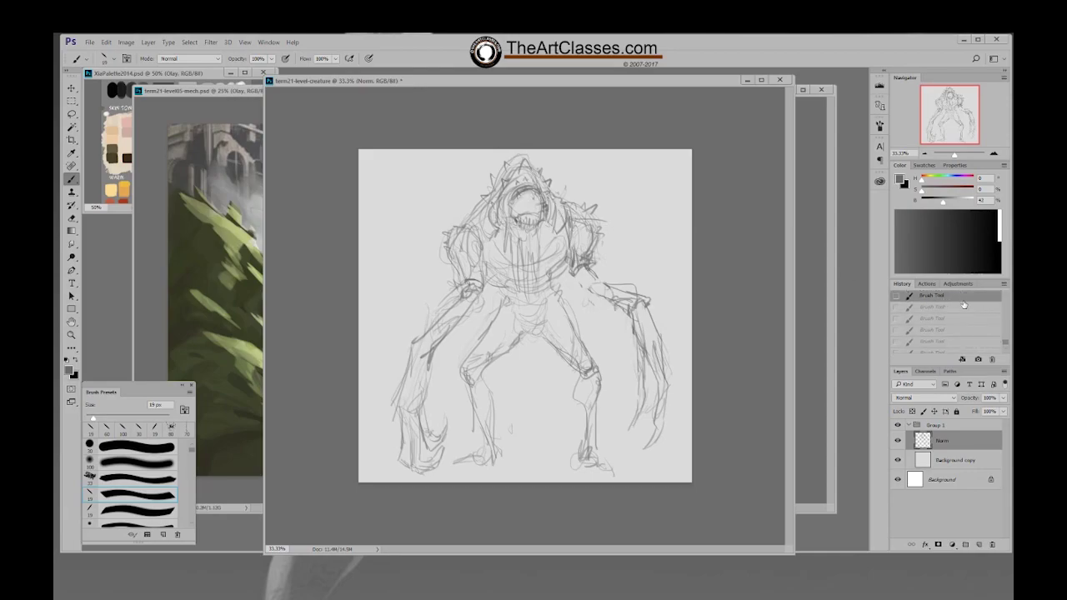
pyautogui.scroll(1, 1006, 299)
pyautogui.click(970, 295)
pyautogui.scroll(1, 980, 323)
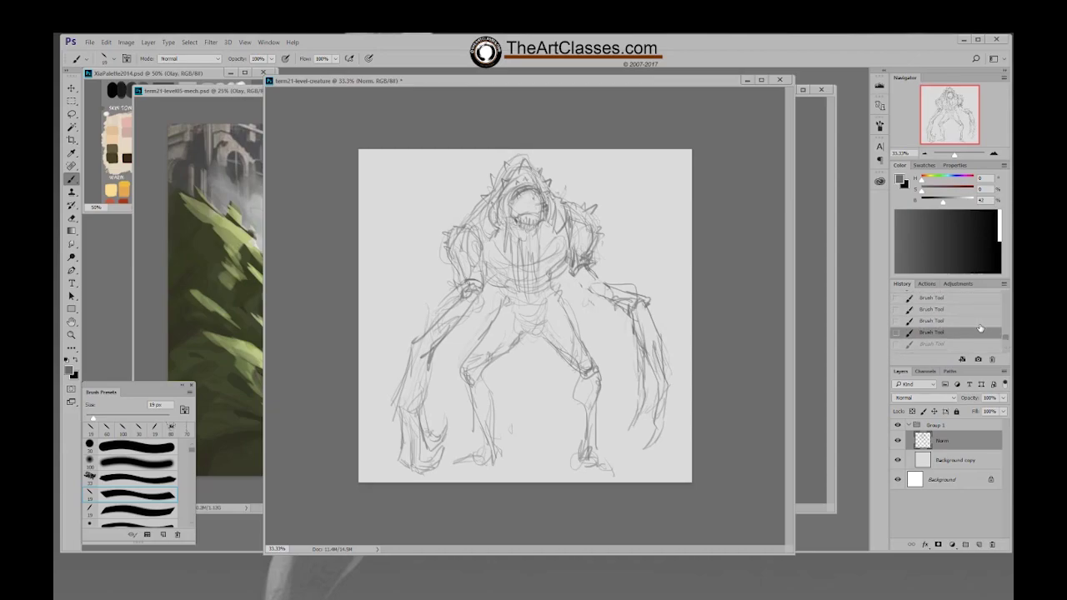
pyautogui.click(979, 324)
# Create a new layer and draw a thin upright prong with a forked, claw-like tip rising behind the right shoulder
pyautogui.hotkey('ctrl', 'shift', 'alt', 'n')
pyautogui.moveTo(554, 200); pyautogui.dragTo(555, 213)
pyautogui.moveTo(553, 202); pyautogui.dragTo(553, 215)
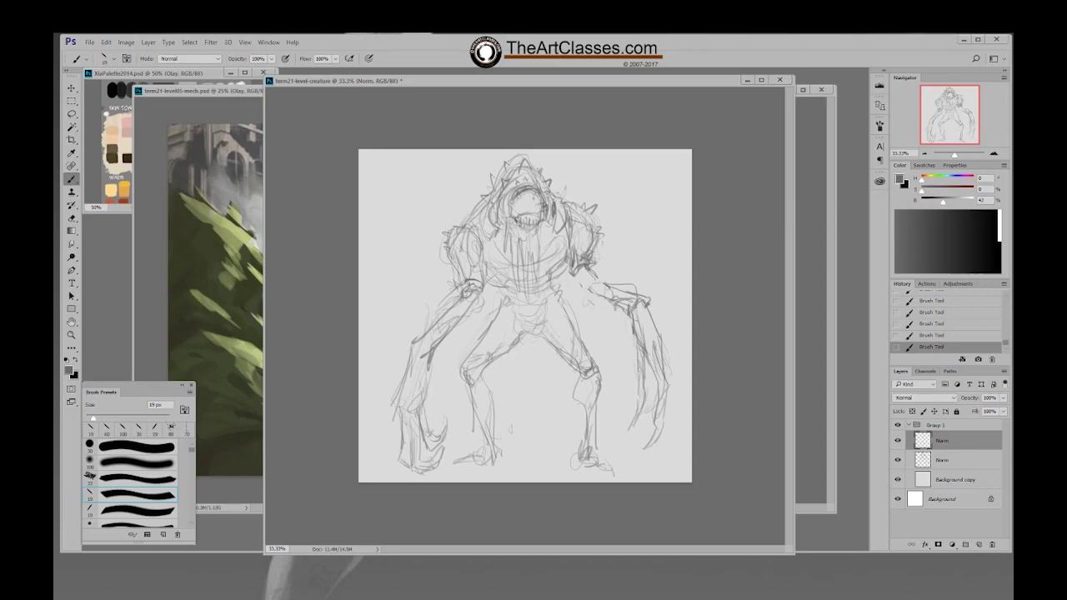
pyautogui.moveTo(554, 201)
pyautogui.mouseDown()
pyautogui.moveTo(568, 227)
pyautogui.moveTo(572, 200)
pyautogui.moveTo(570, 225)
pyautogui.mouseUp()
pyautogui.moveTo(579, 182); pyautogui.dragTo(575, 223)
pyautogui.moveTo(577, 180)
pyautogui.mouseDown()
pyautogui.moveTo(590, 163)
pyautogui.moveTo(587, 183)
pyautogui.moveTo(571, 186)
pyautogui.moveTo(571, 166)
pyautogui.mouseUp()
# Try a long jointed limb running from the left side of the hood past the waist and down over the left leg
pyautogui.moveTo(493, 211); pyautogui.dragTo(492, 247)
pyautogui.moveTo(497, 219); pyautogui.dragTo(492, 245)
pyautogui.moveTo(491, 228); pyautogui.dragTo(488, 259)
pyautogui.moveTo(498, 203)
pyautogui.mouseDown()
pyautogui.moveTo(495, 285)
pyautogui.moveTo(489, 278)
pyautogui.moveTo(500, 292)
pyautogui.moveTo(490, 307)
pyautogui.moveTo(504, 312)
pyautogui.mouseUp()
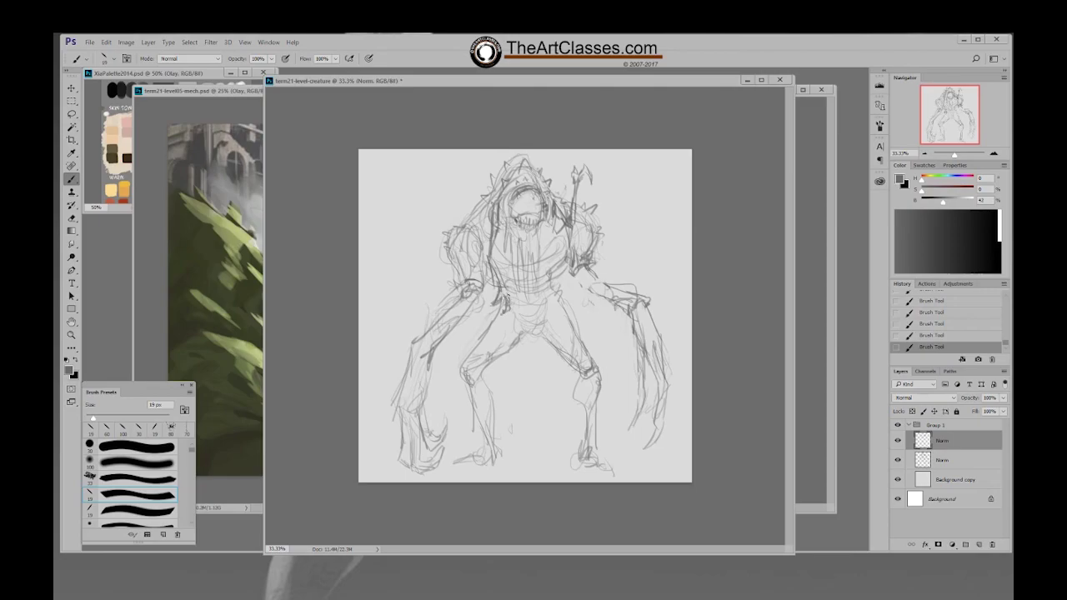
pyautogui.moveTo(498, 263)
pyautogui.mouseDown()
pyautogui.moveTo(501, 275)
pyautogui.moveTo(490, 253)
pyautogui.mouseUp()
pyautogui.moveTo(498, 318)
pyautogui.mouseDown()
pyautogui.moveTo(487, 340)
pyautogui.moveTo(508, 367)
pyautogui.mouseUp()
pyautogui.moveTo(512, 360)
pyautogui.mouseDown()
pyautogui.moveTo(507, 408)
pyautogui.moveTo(503, 377)
pyautogui.moveTo(494, 406)
pyautogui.moveTo(504, 367)
pyautogui.moveTo(479, 429)
pyautogui.mouseUp()
pyautogui.moveTo(518, 377)
pyautogui.mouseDown()
pyautogui.moveTo(497, 444)
pyautogui.moveTo(475, 431)
pyautogui.moveTo(471, 460)
pyautogui.mouseUp()
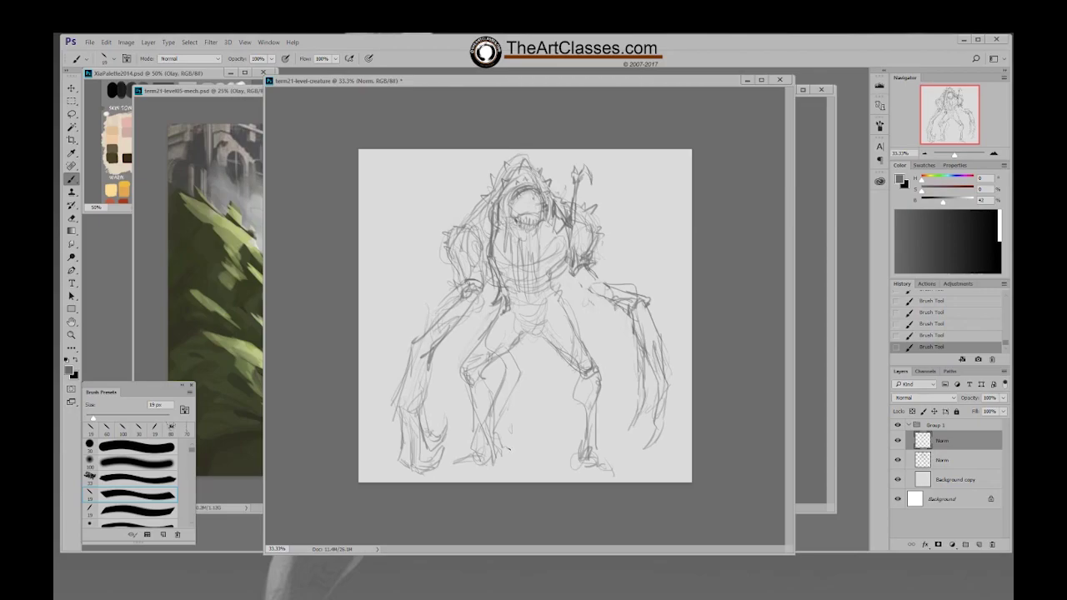
# Step back in the history and erase the long limb along the left torso and leg with a much larger eraser
pyautogui.click(973, 316)
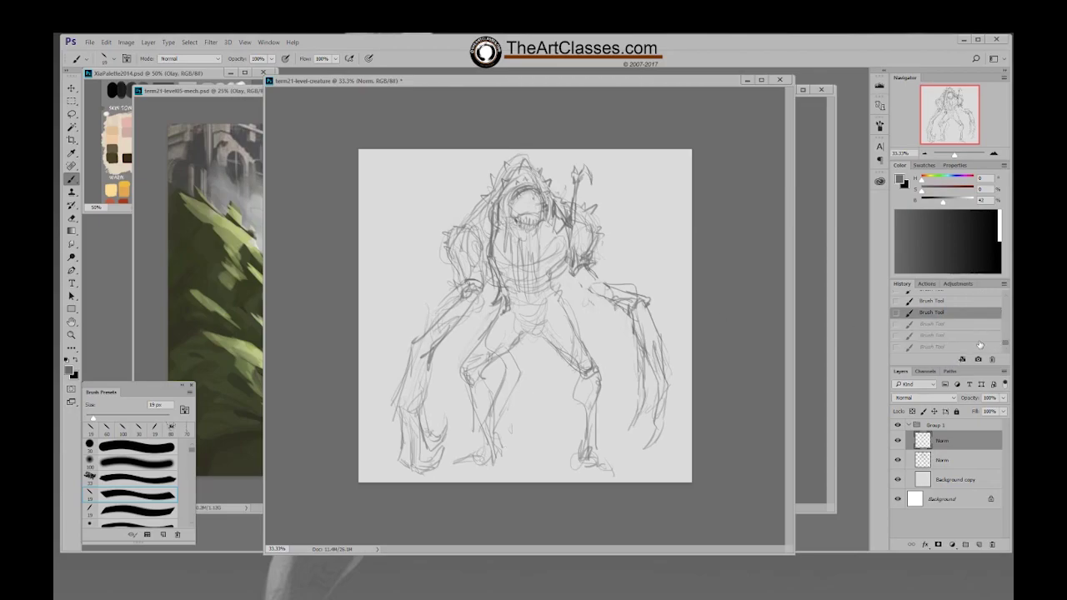
pyautogui.press('e')
pyautogui.press(']')
pyautogui.press(']')
pyautogui.press(']')
pyautogui.press(']')
pyautogui.press(']')
pyautogui.press(']')
pyautogui.press(']')
pyautogui.press(']')
pyautogui.press(']')
pyautogui.press(']')
pyautogui.press(']')
pyautogui.press(']')
pyautogui.press(']')
pyautogui.press(']')
pyautogui.moveTo(518, 350)
pyautogui.mouseDown()
pyautogui.moveTo(485, 449)
pyautogui.moveTo(502, 304)
pyautogui.moveTo(475, 230)
pyautogui.moveTo(491, 240)
pyautogui.mouseUp()
# Draw a matching fork-tipped prong rising behind the left shoulder and touch up the right edge of the hood
pyautogui.press('b')
pyautogui.moveTo(498, 225); pyautogui.dragTo(492, 237)
pyautogui.moveTo(463, 192); pyautogui.dragTo(490, 232)
pyautogui.moveTo(472, 196)
pyautogui.mouseDown()
pyautogui.moveTo(479, 215)
pyautogui.moveTo(471, 200)
pyautogui.mouseUp()
pyautogui.moveTo(463, 188)
pyautogui.mouseDown()
pyautogui.moveTo(467, 200)
pyautogui.moveTo(464, 170)
pyautogui.moveTo(477, 169)
pyautogui.moveTo(476, 181)
pyautogui.mouseUp()
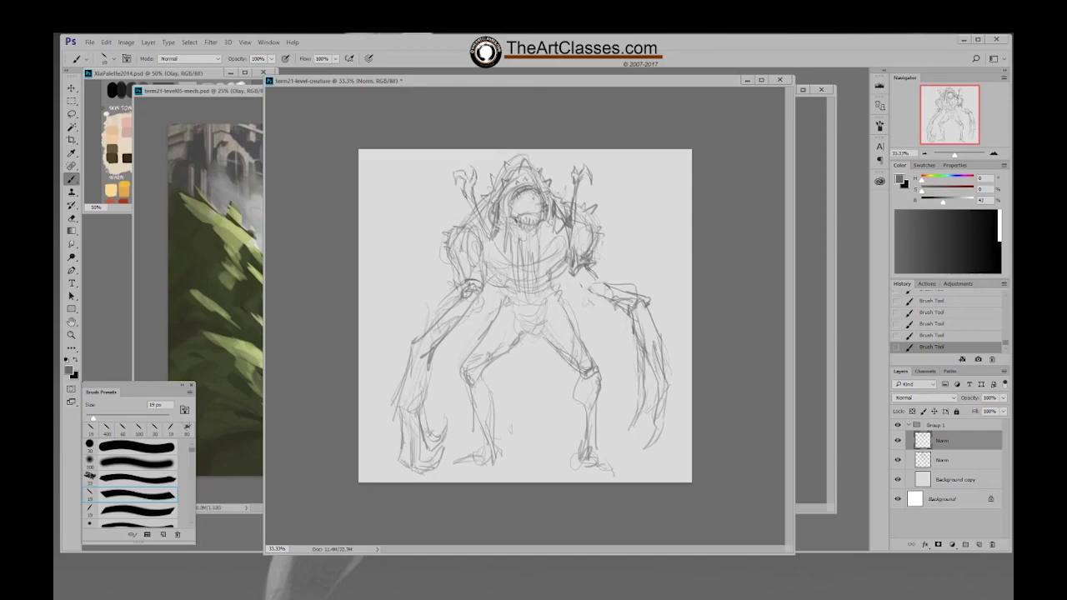
pyautogui.moveTo(492, 235)
pyautogui.mouseDown()
pyautogui.moveTo(490, 214)
pyautogui.moveTo(464, 190)
pyautogui.mouseUp()
pyautogui.moveTo(476, 236); pyautogui.dragTo(488, 215)
pyautogui.moveTo(551, 199)
pyautogui.mouseDown()
pyautogui.moveTo(555, 210)
pyautogui.moveTo(554, 197)
pyautogui.mouseUp()
pyautogui.moveTo(543, 227)
pyautogui.mouseDown()
pyautogui.moveTo(547, 265)
pyautogui.moveTo(538, 230)
pyautogui.moveTo(545, 244)
pyautogui.mouseUp()
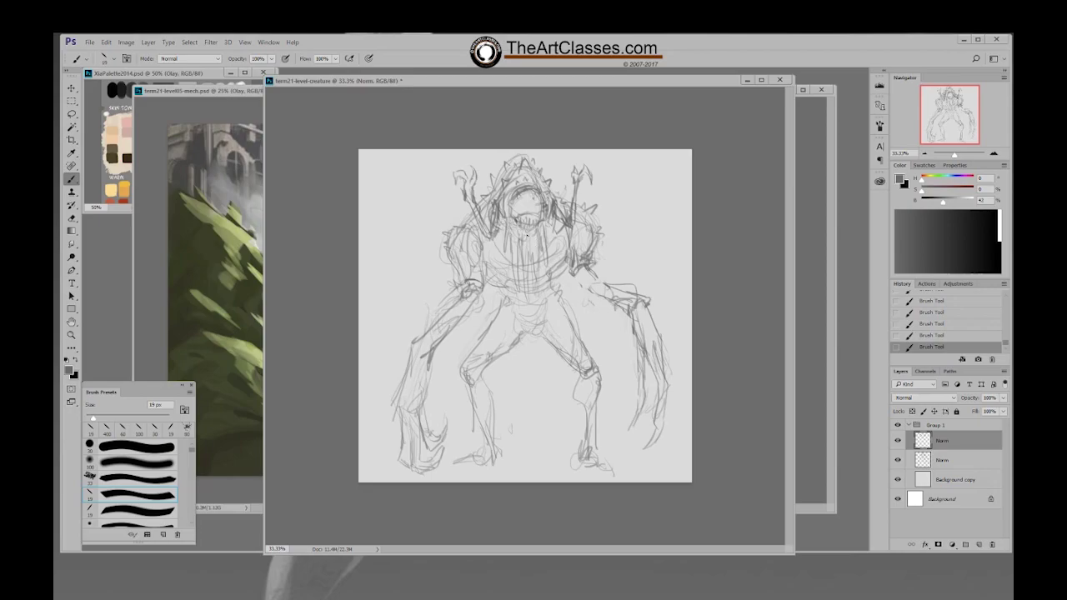
# Add strokes to the chest and waist, then draw long tattered cloth strips hanging from the waist between the legs
pyautogui.moveTo(508, 261)
pyautogui.mouseDown()
pyautogui.moveTo(506, 235)
pyautogui.moveTo(509, 244)
pyautogui.mouseUp()
pyautogui.moveTo(525, 304); pyautogui.dragTo(524, 283)
pyautogui.moveTo(515, 344); pyautogui.dragTo(524, 405)
pyautogui.moveTo(524, 349)
pyautogui.mouseDown()
pyautogui.moveTo(523, 387)
pyautogui.moveTo(534, 376)
pyautogui.mouseUp()
pyautogui.moveTo(538, 387); pyautogui.dragTo(543, 424)
pyautogui.moveTo(540, 374)
pyautogui.mouseDown()
pyautogui.moveTo(539, 349)
pyautogui.moveTo(531, 370)
pyautogui.moveTo(544, 398)
pyautogui.mouseUp()
pyautogui.moveTo(546, 348); pyautogui.dragTo(547, 410)
pyautogui.moveTo(546, 363); pyautogui.dragTo(550, 351)
pyautogui.moveTo(555, 380); pyautogui.dragTo(552, 353)
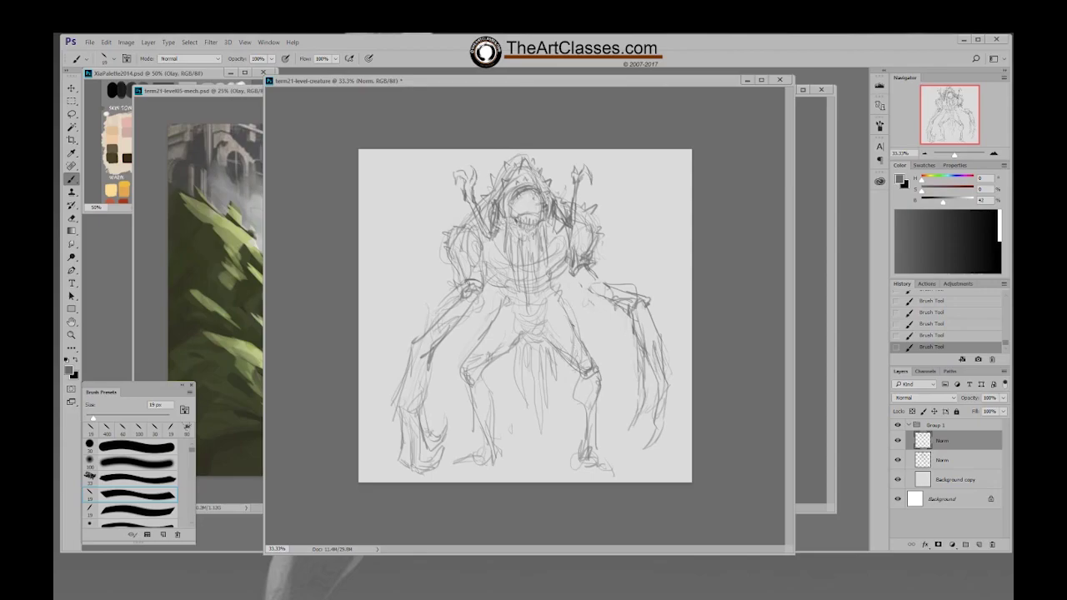
# Save the sketch as term21-level-creature.psd
pyautogui.hotkey('ctrl', 'shift', 's')
pyautogui.click(347, 325)
# Erase the left forearm's outer lines and the upper claws on the lower sketch layer, using a smaller eraser
pyautogui.press('[')
pyautogui.press('[')
pyautogui.press('[')
pyautogui.press('[')
pyautogui.press('[')
pyautogui.press('[')
pyautogui.press('[')
pyautogui.press('[')
pyautogui.press('[')
pyautogui.press('[')
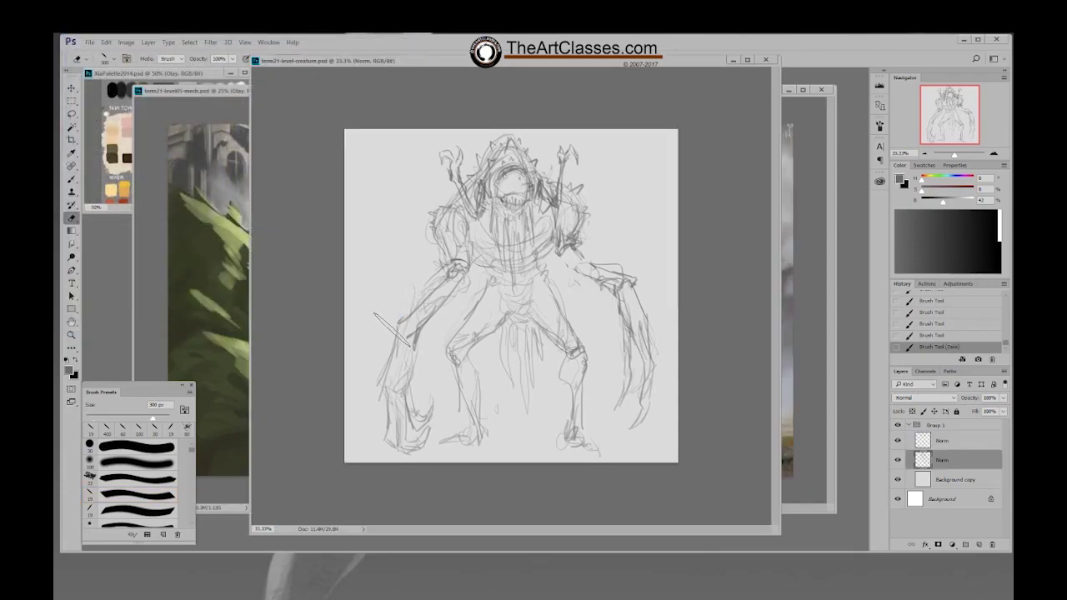
pyautogui.moveTo(393, 344); pyautogui.dragTo(398, 364)
pyautogui.moveTo(410, 367); pyautogui.dragTo(403, 392)
pyautogui.moveTo(395, 402); pyautogui.dragTo(398, 435)
pyautogui.moveTo(406, 310)
pyautogui.mouseDown()
pyautogui.moveTo(410, 337)
pyautogui.moveTo(431, 292)
pyautogui.moveTo(404, 345)
pyautogui.mouseUp()
# Try new contour lines for the left forearm below the elbow, then undo them through the history
pyautogui.press('b')
pyautogui.moveTo(431, 295); pyautogui.dragTo(417, 317)
pyautogui.moveTo(457, 281); pyautogui.dragTo(452, 306)
pyautogui.moveTo(453, 305); pyautogui.dragTo(428, 330)
pyautogui.click(931, 334)
pyautogui.click(941, 312)
# Redraw the left forearm as a long straight shape from the elbow to a lower wrist, undoing the last hand stroke
pyautogui.click(456, 286)
pyautogui.moveTo(456, 287)
pyautogui.mouseDown()
pyautogui.moveTo(420, 350)
pyautogui.moveTo(398, 356)
pyautogui.moveTo(407, 334)
pyautogui.moveTo(391, 357)
pyautogui.mouseUp()
pyautogui.press('e')
pyautogui.press('b')
pyautogui.moveTo(395, 357)
pyautogui.mouseDown()
pyautogui.moveTo(409, 354)
pyautogui.moveTo(390, 364)
pyautogui.moveTo(405, 366)
pyautogui.moveTo(404, 386)
pyautogui.moveTo(396, 415)
pyautogui.moveTo(385, 400)
pyautogui.moveTo(382, 411)
pyautogui.moveTo(400, 416)
pyautogui.mouseUp()
pyautogui.hotkey('ctrl', 'z')
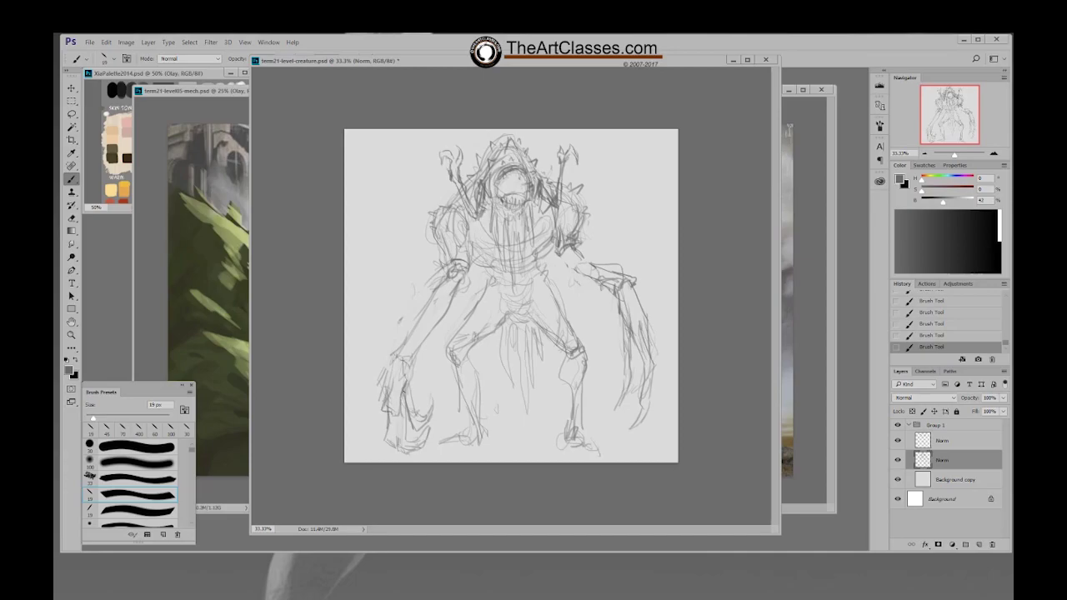
# Erase the left hand's old claw tips and the leftover lines around its wrist
pyautogui.press('e')
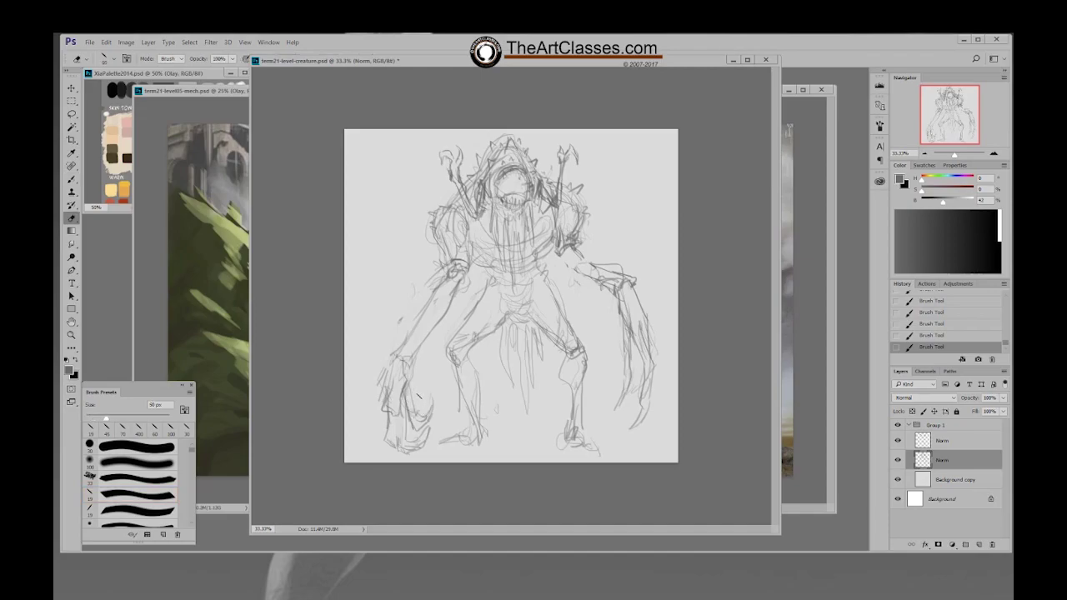
pyautogui.moveTo(402, 428)
pyautogui.mouseDown()
pyautogui.moveTo(409, 391)
pyautogui.moveTo(410, 408)
pyautogui.moveTo(430, 406)
pyautogui.moveTo(376, 377)
pyautogui.moveTo(390, 423)
pyautogui.mouseUp()
pyautogui.moveTo(399, 447)
pyautogui.mouseDown()
pyautogui.moveTo(425, 442)
pyautogui.moveTo(421, 452)
pyautogui.mouseUp()
pyautogui.moveTo(385, 373)
pyautogui.mouseDown()
pyautogui.moveTo(385, 401)
pyautogui.moveTo(382, 391)
pyautogui.mouseUp()
pyautogui.moveTo(382, 392)
pyautogui.mouseDown()
pyautogui.moveTo(377, 374)
pyautogui.moveTo(403, 356)
pyautogui.mouseUp()
# Redraw the left hand with several long narrow claws pointing down from the new wrist
pyautogui.press('b')
pyautogui.moveTo(399, 354)
pyautogui.mouseDown()
pyautogui.moveTo(405, 365)
pyautogui.moveTo(409, 351)
pyautogui.moveTo(385, 411)
pyautogui.mouseUp()
pyautogui.moveTo(410, 376); pyautogui.dragTo(414, 422)
pyautogui.moveTo(409, 394); pyautogui.dragTo(412, 437)
pyautogui.moveTo(406, 389); pyautogui.dragTo(401, 438)
pyautogui.moveTo(396, 418); pyautogui.dragTo(395, 444)
# Erase a small patch of the left hand's outer claw and redraw its edge
pyautogui.press('e')
pyautogui.moveTo(389, 408)
pyautogui.mouseDown()
pyautogui.moveTo(397, 414)
pyautogui.moveTo(399, 399)
pyautogui.moveTo(388, 419)
pyautogui.mouseUp()
pyautogui.press('b')
pyautogui.moveTo(388, 421); pyautogui.dragTo(394, 415)
pyautogui.moveTo(396, 412)
pyautogui.mouseDown()
pyautogui.moveTo(403, 448)
pyautogui.moveTo(423, 406)
pyautogui.moveTo(388, 423)
pyautogui.mouseUp()
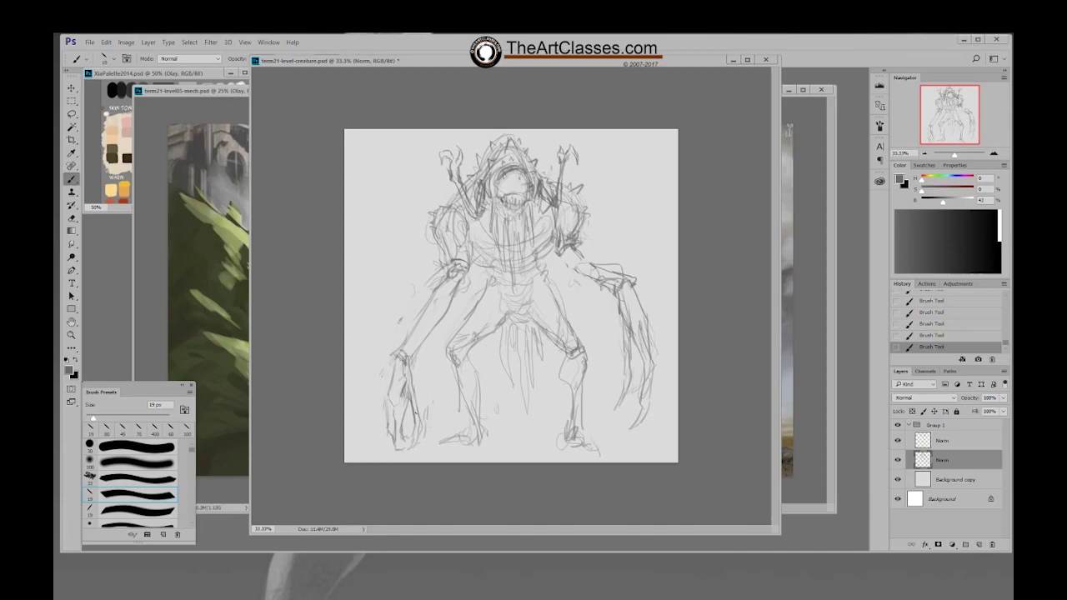
# Erase parts of the left hand's claw tips and redraw the inner and outer claws with pointed ends
pyautogui.press('e')
pyautogui.moveTo(418, 426); pyautogui.dragTo(417, 440)
pyautogui.press('b')
pyautogui.moveTo(419, 435); pyautogui.dragTo(416, 440)
pyautogui.moveTo(421, 428); pyautogui.dragTo(384, 432)
pyautogui.press('e')
pyautogui.press('b')
pyautogui.moveTo(383, 414)
pyautogui.mouseDown()
pyautogui.moveTo(390, 442)
pyautogui.moveTo(380, 440)
pyautogui.mouseUp()
pyautogui.moveTo(392, 417); pyautogui.dragTo(382, 439)
pyautogui.moveTo(384, 426); pyautogui.dragTo(380, 445)
# Erase a stray line at the left wrist and redraw the wrist and knuckle contours
pyautogui.press('e')
pyautogui.moveTo(394, 350); pyautogui.dragTo(398, 345)
pyautogui.press('b')
pyautogui.moveTo(381, 400)
pyautogui.mouseDown()
pyautogui.moveTo(387, 392)
pyautogui.moveTo(391, 401)
pyautogui.mouseUp()
pyautogui.moveTo(393, 366)
pyautogui.mouseDown()
pyautogui.moveTo(389, 385)
pyautogui.moveTo(396, 368)
pyautogui.mouseUp()
pyautogui.moveTo(409, 357); pyautogui.dragTo(421, 338)
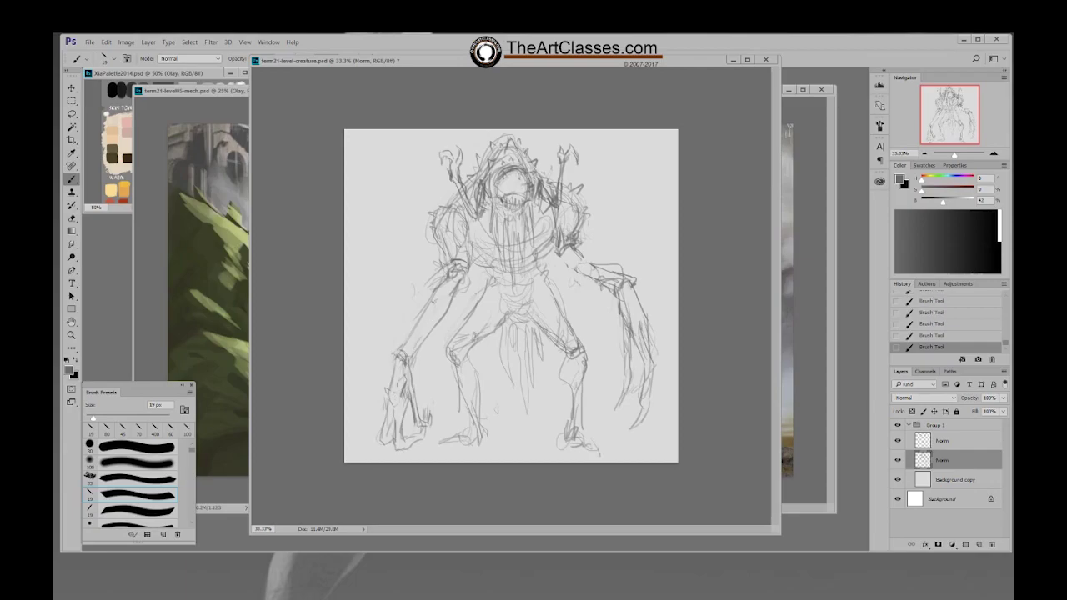
# Erase the outer edge of the left forearm below the elbow and redraw it with small spikes
pyautogui.press('e')
pyautogui.moveTo(436, 265); pyautogui.dragTo(434, 289)
pyautogui.press('b')
pyautogui.moveTo(430, 286); pyautogui.dragTo(427, 302)
pyautogui.moveTo(429, 300); pyautogui.dragTo(419, 317)
pyautogui.moveTo(437, 275); pyautogui.dragTo(432, 287)
# Erase the right forearm between elbow and claws, and rework the left elbow joint with new contour lines
pyautogui.press('e')
pyautogui.moveTo(628, 281)
pyautogui.mouseDown()
pyautogui.moveTo(581, 277)
pyautogui.moveTo(629, 278)
pyautogui.moveTo(601, 261)
pyautogui.moveTo(574, 284)
pyautogui.mouseUp()
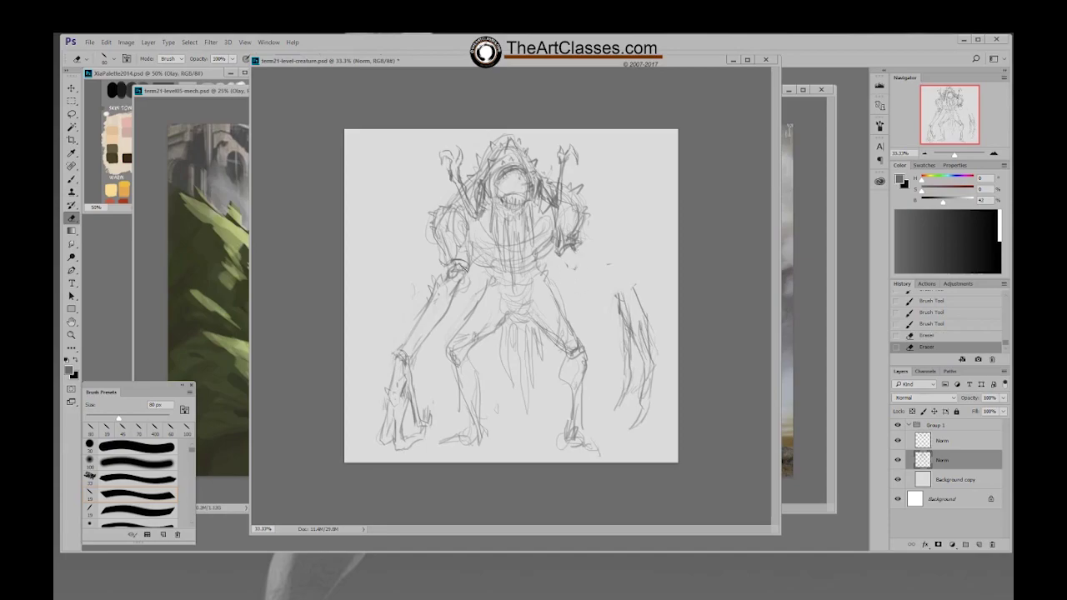
pyautogui.moveTo(453, 271)
pyautogui.mouseDown()
pyautogui.moveTo(464, 266)
pyautogui.moveTo(456, 248)
pyautogui.mouseUp()
pyautogui.press('b')
pyautogui.moveTo(442, 250); pyautogui.dragTo(458, 245)
pyautogui.moveTo(454, 248)
pyautogui.mouseDown()
pyautogui.moveTo(466, 274)
pyautogui.moveTo(451, 277)
pyautogui.moveTo(459, 287)
pyautogui.moveTo(452, 269)
pyautogui.mouseUp()
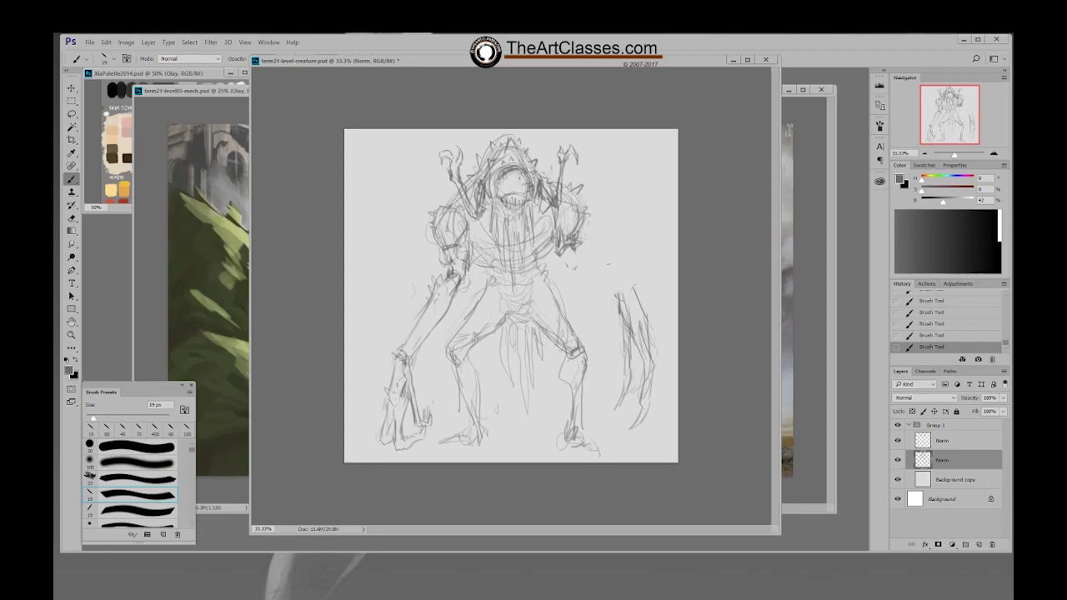
# Sketch the right elbow joint and move the lassoed right claws lower and slightly outward
pyautogui.moveTo(563, 245); pyautogui.dragTo(580, 270)
pyautogui.press('l')
pyautogui.moveTo(606, 319)
pyautogui.mouseDown()
pyautogui.moveTo(643, 282)
pyautogui.moveTo(605, 369)
pyautogui.moveTo(608, 326)
pyautogui.mouseUp()
pyautogui.keyDown('ctrl'); pyautogui.moveTo(644, 338); pyautogui.dragTo(655, 362); pyautogui.keyUp('ctrl')
pyautogui.hotkey('ctrl', 'd')
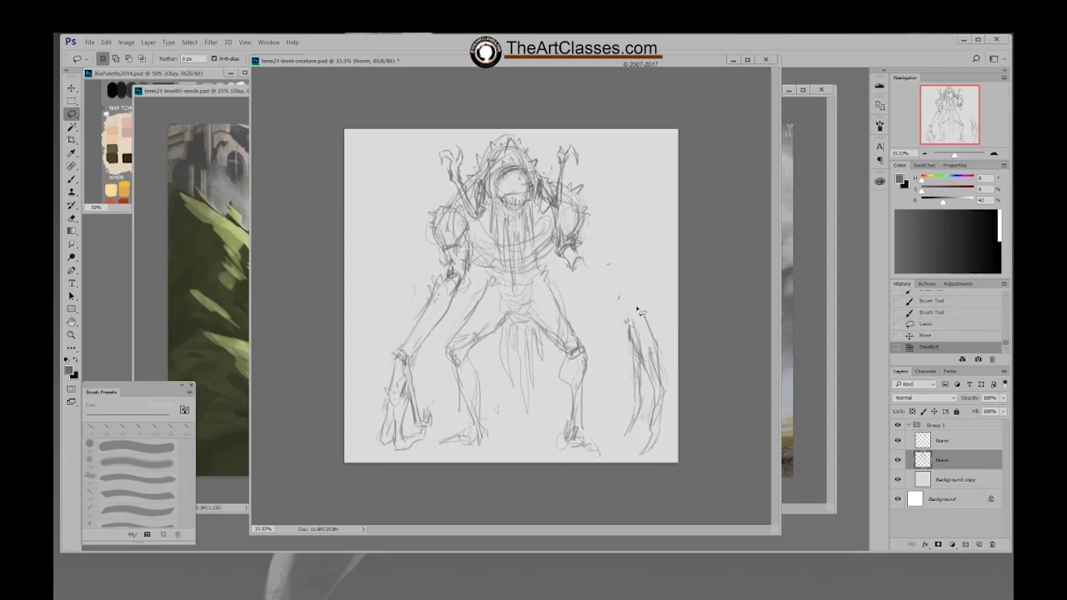
# Erase the leftover marks and redraw the right forearm from the elbow to the lowered wrist, with small spikes along it
pyautogui.press('e')
pyautogui.moveTo(615, 295)
pyautogui.mouseDown()
pyautogui.moveTo(607, 266)
pyautogui.moveTo(573, 269)
pyautogui.mouseUp()
pyautogui.press('b')
pyautogui.moveTo(571, 259)
pyautogui.mouseDown()
pyautogui.moveTo(575, 268)
pyautogui.moveTo(581, 259)
pyautogui.mouseUp()
pyautogui.moveTo(581, 258); pyautogui.dragTo(627, 300)
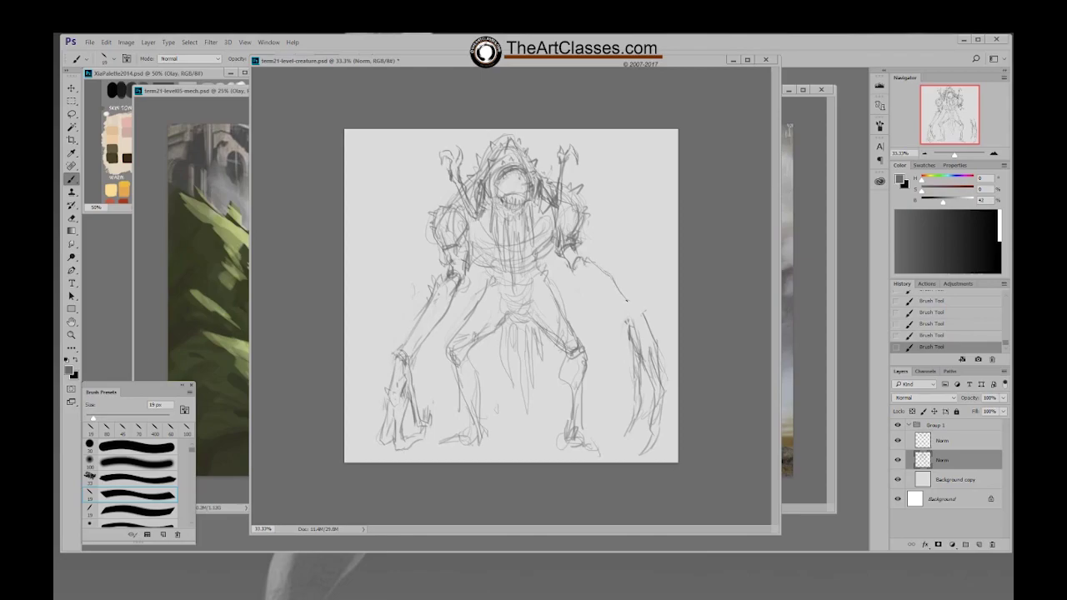
pyautogui.moveTo(574, 277); pyautogui.dragTo(644, 316)
pyautogui.rightClick(599, 267)
pyautogui.doubleClick(667, 365)
pyautogui.moveTo(614, 307); pyautogui.dragTo(641, 317)
# Draw curved claws on the left and right feet, undoing the last strokes on the left foot
pyautogui.moveTo(451, 444)
pyautogui.mouseDown()
pyautogui.moveTo(460, 427)
pyautogui.moveTo(468, 441)
pyautogui.moveTo(491, 440)
pyautogui.moveTo(442, 448)
pyautogui.moveTo(457, 420)
pyautogui.mouseUp()
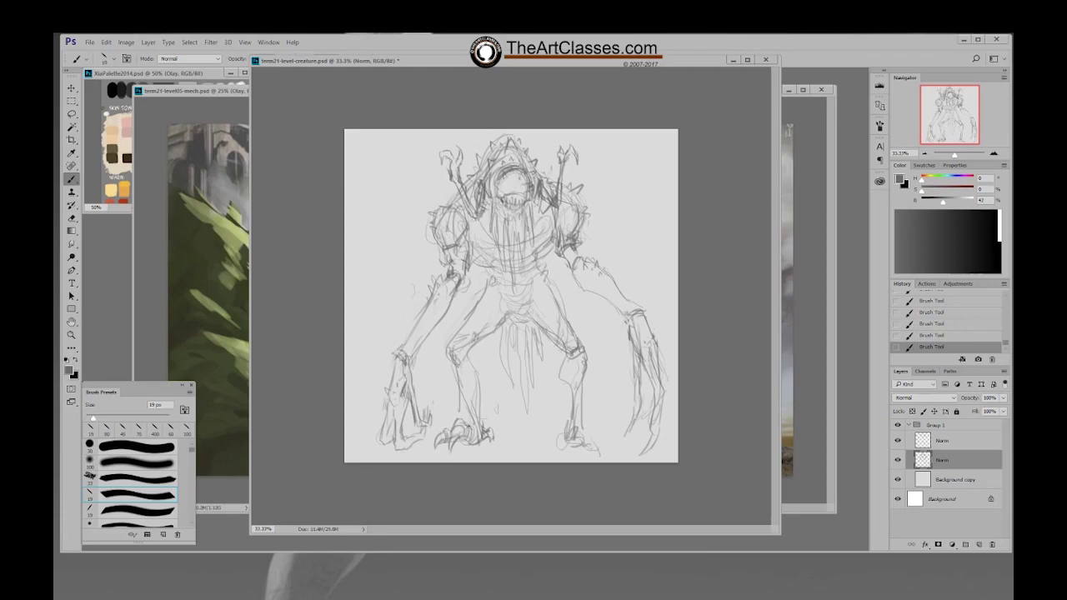
pyautogui.hotkey('ctrl', 'alt', 'z')
pyautogui.hotkey('ctrl', 'alt', 'z')
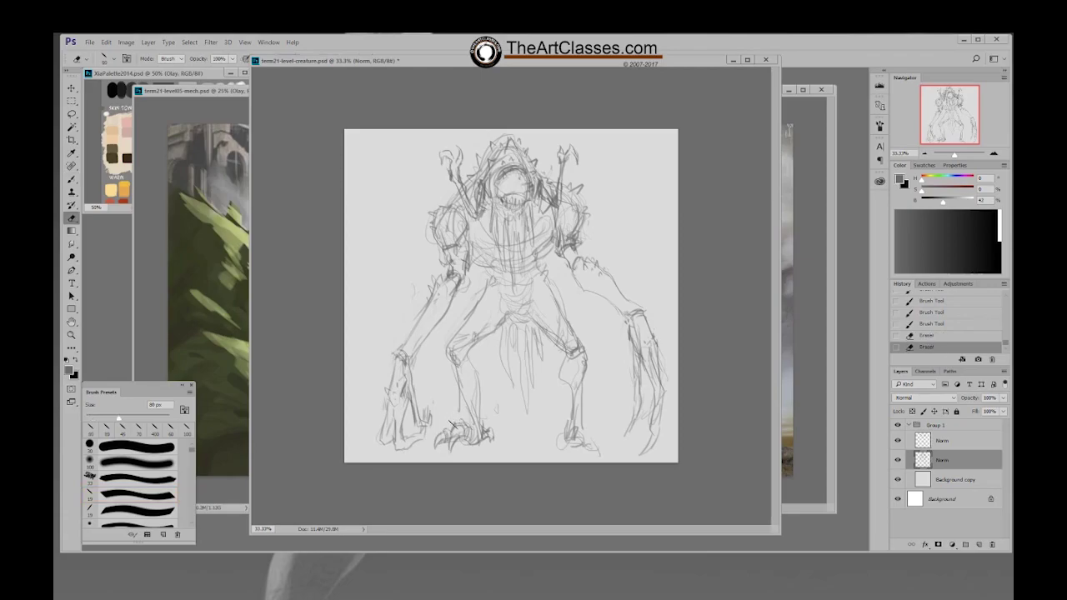
pyautogui.moveTo(573, 432)
pyautogui.mouseDown()
pyautogui.moveTo(579, 441)
pyautogui.moveTo(599, 426)
pyautogui.moveTo(598, 443)
pyautogui.moveTo(601, 425)
pyautogui.moveTo(611, 450)
pyautogui.moveTo(600, 440)
pyautogui.mouseUp()
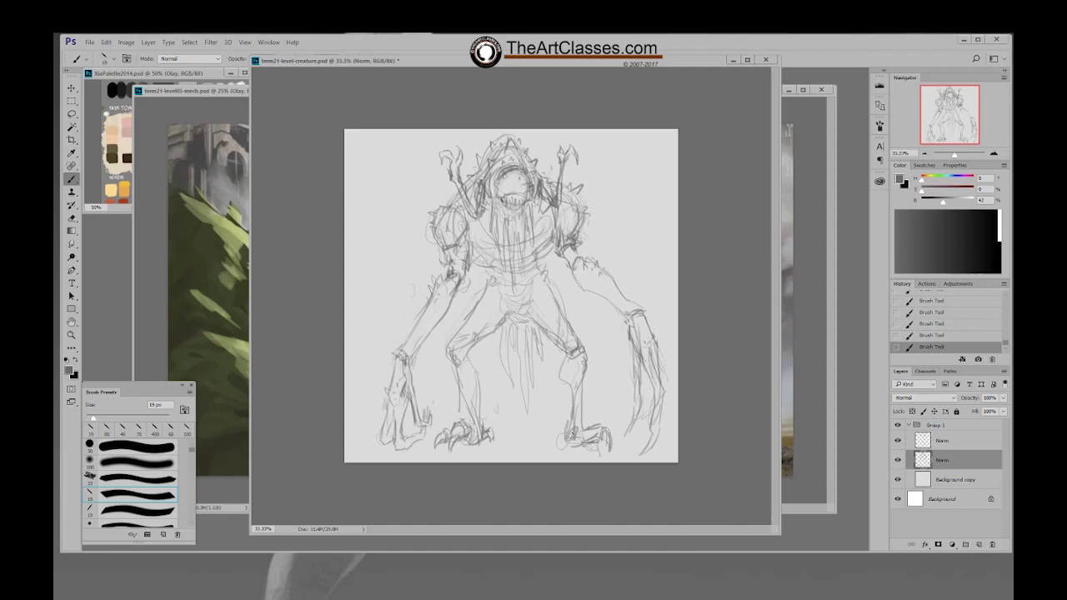
pyautogui.moveTo(581, 441); pyautogui.dragTo(573, 450)
# Erase the right ankle's old lines and redraw the right lower leg down to the foot
pyautogui.press('e')
pyautogui.click(572, 424)
pyautogui.click(573, 421)
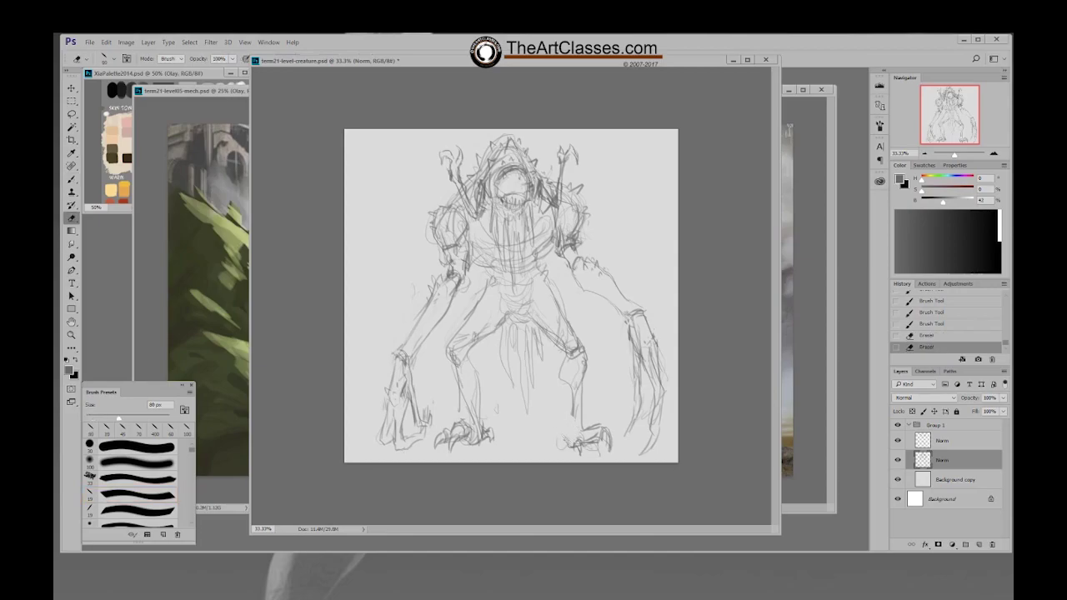
pyautogui.click(568, 442)
pyautogui.press('b')
pyautogui.moveTo(572, 430); pyautogui.dragTo(568, 444)
pyautogui.moveTo(564, 382); pyautogui.dragTo(572, 404)
pyautogui.moveTo(571, 389); pyautogui.dragTo(569, 434)
pyautogui.moveTo(570, 428)
pyautogui.mouseDown()
pyautogui.moveTo(582, 459)
pyautogui.moveTo(588, 438)
pyautogui.mouseUp()
# Erase the stray lines inside the right foot and redraw its toes and claws
pyautogui.press('e')
pyautogui.click(574, 441)
pyautogui.click(594, 442)
pyautogui.click(596, 442)
pyautogui.press('b')
pyautogui.moveTo(586, 439); pyautogui.dragTo(597, 439)
pyautogui.moveTo(593, 437); pyautogui.dragTo(598, 439)
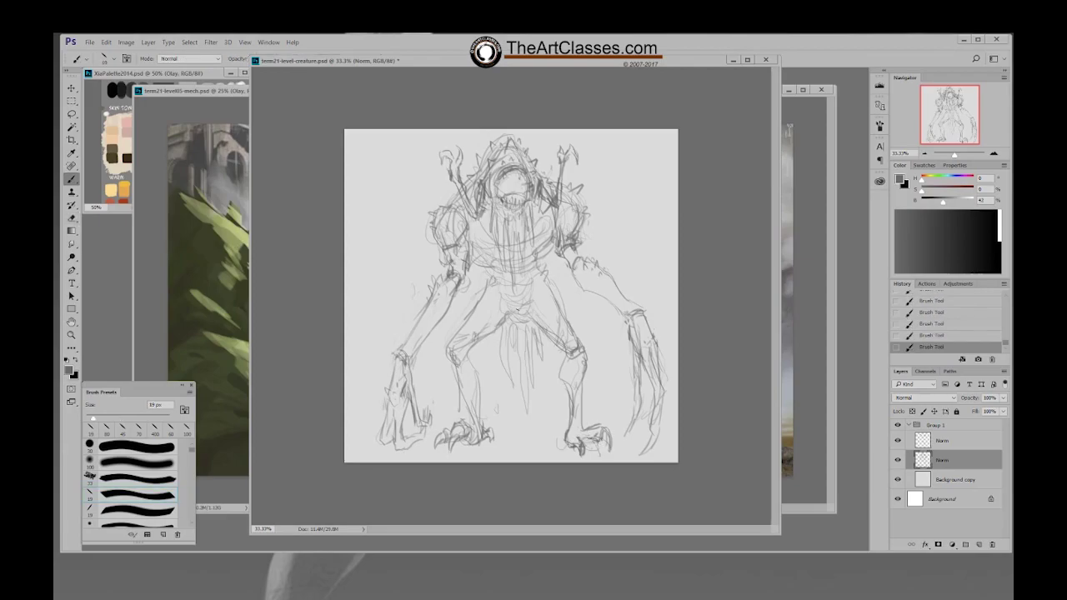
# Strengthen both lower legs' contours and add small spikes around the knees
pyautogui.moveTo(568, 416); pyautogui.dragTo(577, 431)
pyautogui.moveTo(586, 351); pyautogui.dragTo(590, 365)
pyautogui.moveTo(466, 352); pyautogui.dragTo(480, 425)
pyautogui.moveTo(465, 428)
pyautogui.mouseDown()
pyautogui.moveTo(448, 364)
pyautogui.moveTo(460, 365)
pyautogui.moveTo(455, 352)
pyautogui.mouseUp()
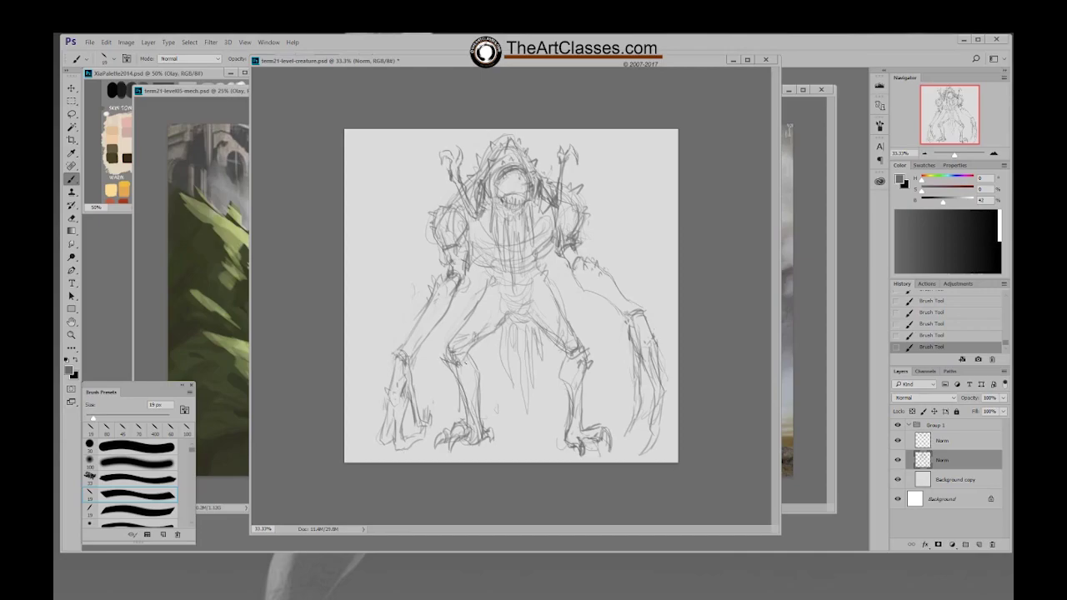
pyautogui.moveTo(457, 353); pyautogui.dragTo(470, 357)
# Add small spikes and contour lines to the hips and thighs, switching to another brush preset partway
pyautogui.moveTo(542, 284); pyautogui.dragTo(548, 296)
pyautogui.moveTo(495, 295); pyautogui.dragTo(504, 318)
pyautogui.rightClick(560, 291)
pyautogui.doubleClick(641, 372)
pyautogui.moveTo(551, 289); pyautogui.dragTo(551, 299)
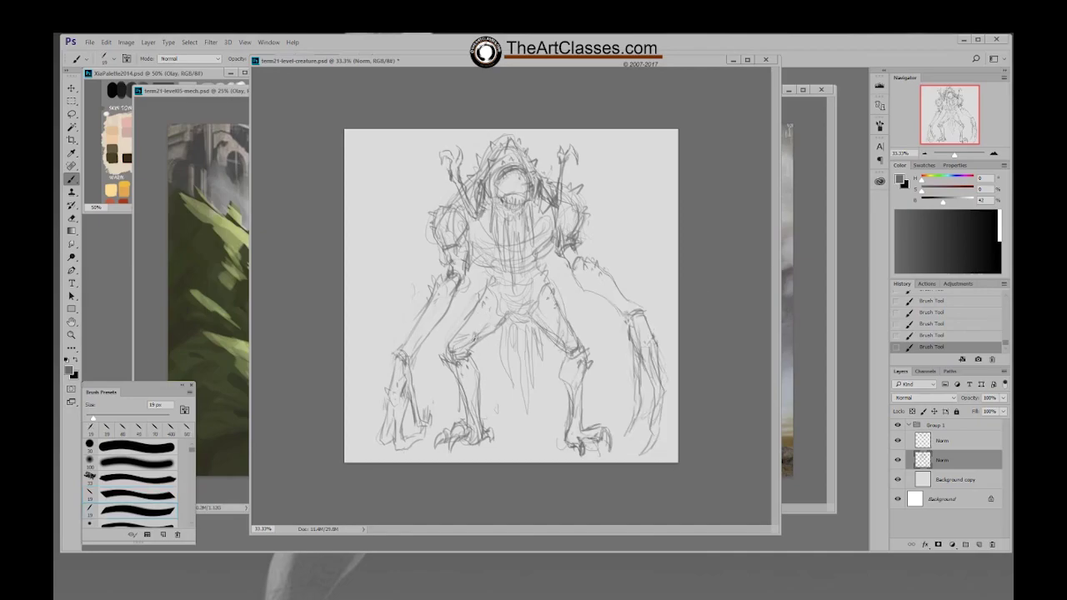
pyautogui.moveTo(538, 317); pyautogui.dragTo(556, 336)
# Refine the contours of both shoulders with a 10 px brush, erasing stray lines on the right shoulder
pyautogui.press('[')
pyautogui.moveTo(460, 183); pyautogui.dragTo(462, 195)
pyautogui.press('e')
pyautogui.moveTo(585, 188); pyautogui.dragTo(580, 198)
pyautogui.press('b')
pyautogui.moveTo(573, 192)
pyautogui.mouseDown()
pyautogui.moveTo(462, 190)
pyautogui.moveTo(443, 205)
pyautogui.moveTo(577, 199)
pyautogui.mouseUp()
pyautogui.press('e')
pyautogui.press('b')
pyautogui.moveTo(574, 195); pyautogui.dragTo(577, 200)
pyautogui.moveTo(575, 197)
pyautogui.mouseDown()
pyautogui.moveTo(571, 208)
pyautogui.moveTo(567, 193)
pyautogui.mouseUp()
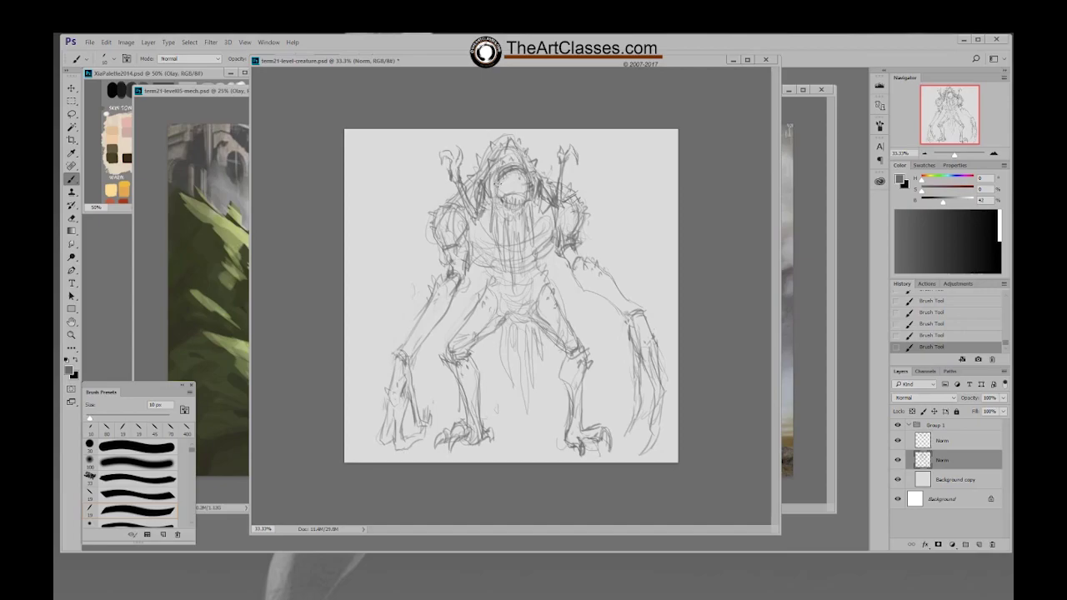
# Create a layer group named 001 and move both Norm sketch layers and the Background copy layer into it
pyautogui.click(942, 442)
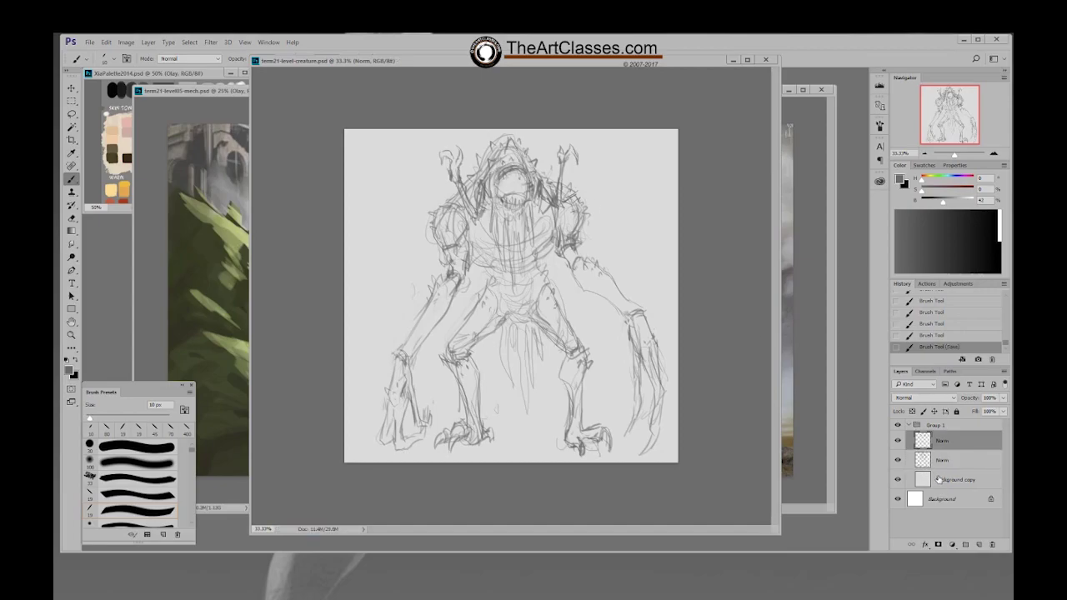
pyautogui.click(965, 544)
pyautogui.doubleClick(939, 438)
pyautogui.write('001')
pyautogui.click(965, 451)
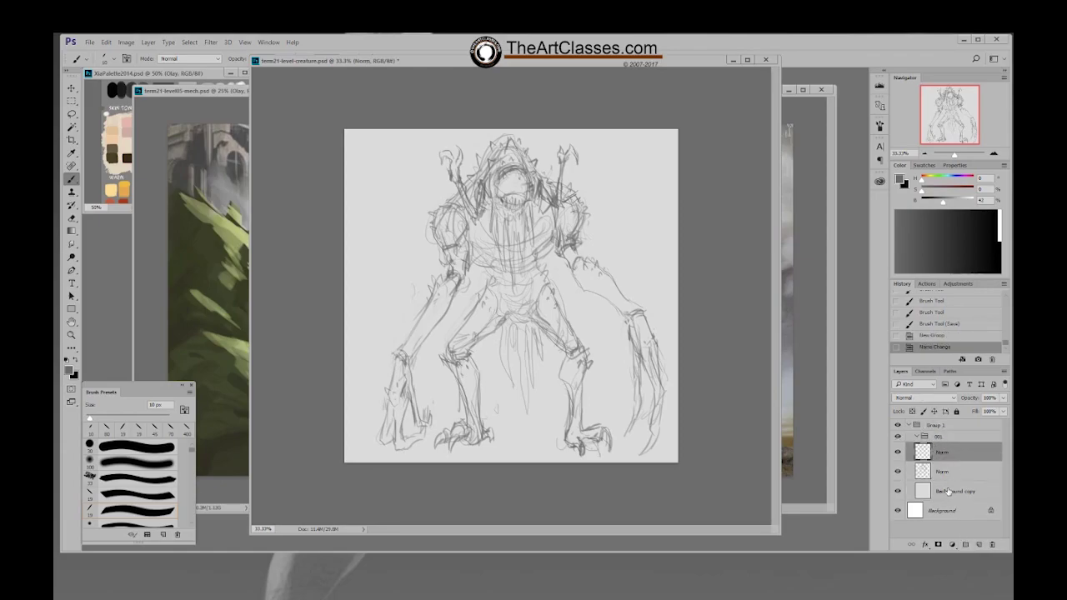
pyautogui.keyDown('shift'); pyautogui.click(948, 492); pyautogui.keyUp('shift')
pyautogui.moveTo(949, 492); pyautogui.dragTo(925, 435)
pyautogui.click(918, 436)
# Duplicate group 001 as 002 in the same document
pyautogui.rightClick(943, 439)
pyautogui.click(945, 134)
pyautogui.write('002')
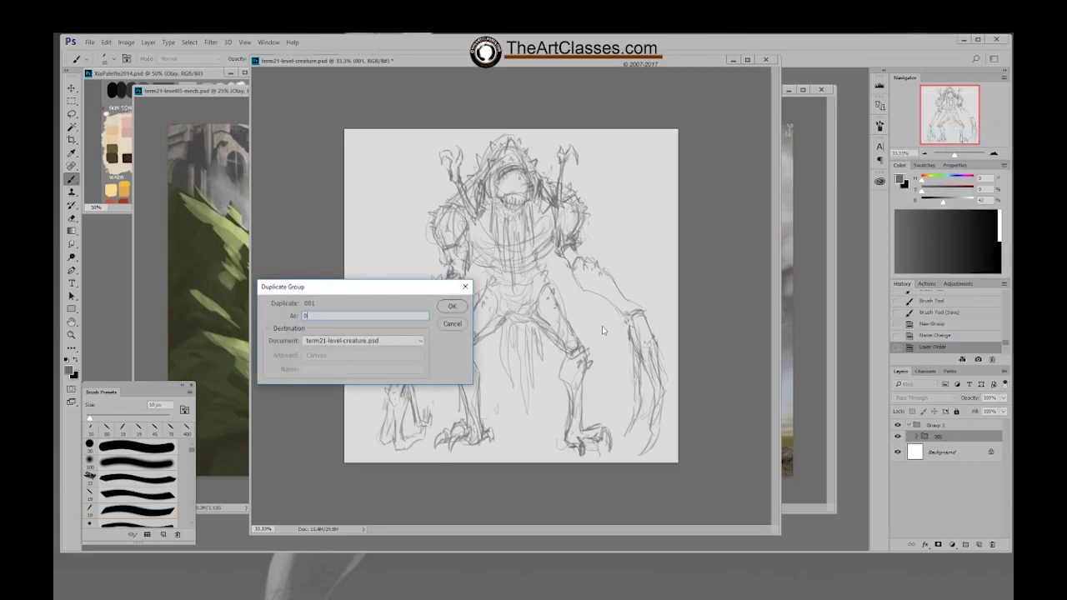
pyautogui.click(452, 306)
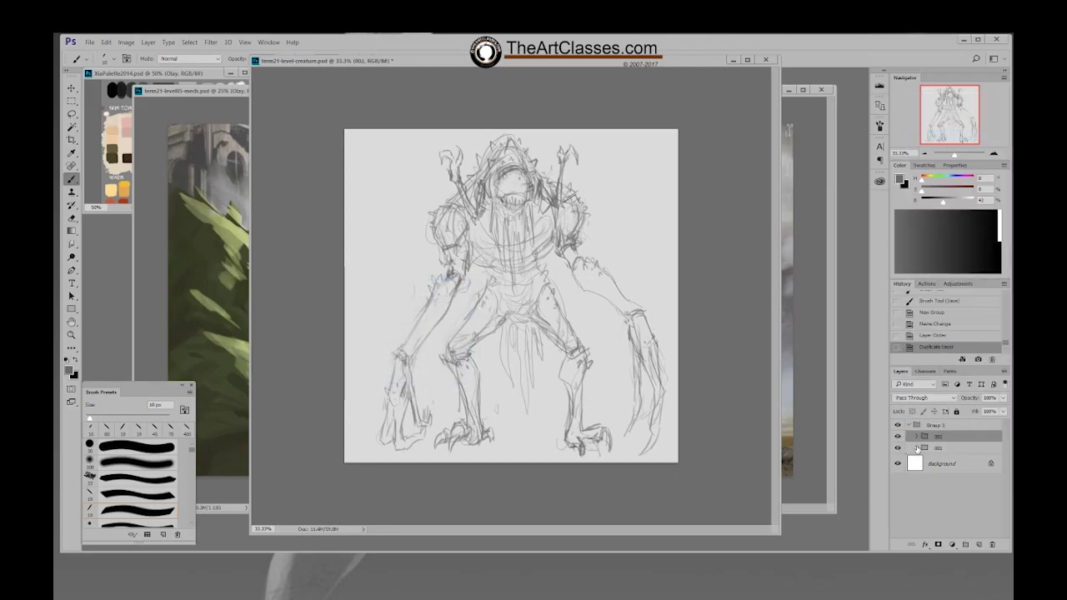
# Merge the lower Norm sketch layer into the Background copy layer in group 002
pyautogui.click(916, 436)
pyautogui.click(951, 450)
pyautogui.click(950, 471)
pyautogui.hotkey('ctrl', 'e')
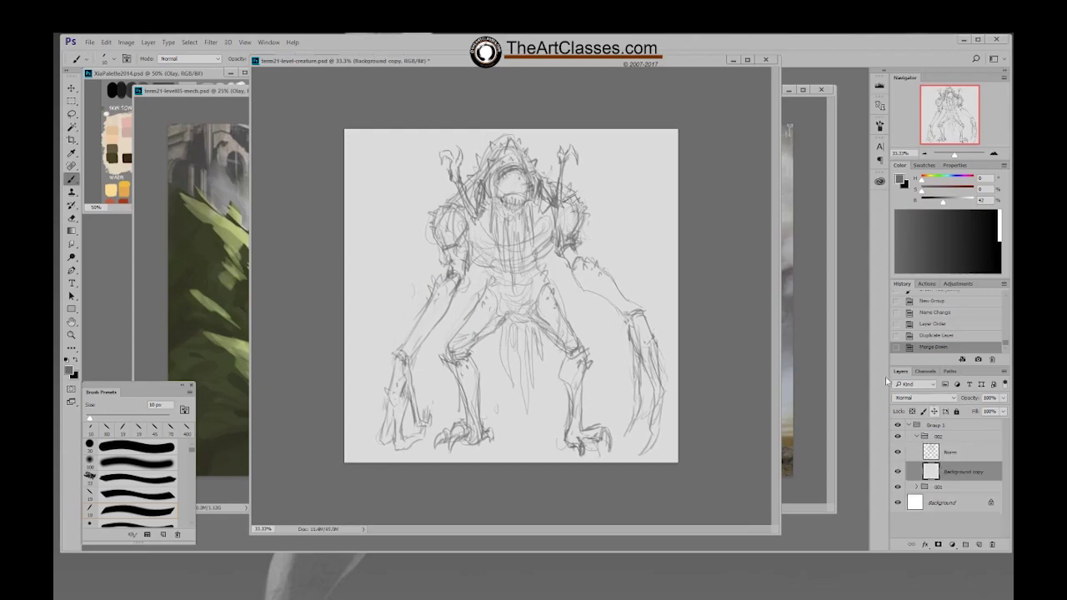
# Lighten the foreground grey and enlarge the brush to 150 px
pyautogui.moveTo(936, 205); pyautogui.dragTo(951, 204)
pyautogui.press(']')
pyautogui.press(']')
pyautogui.press(']')
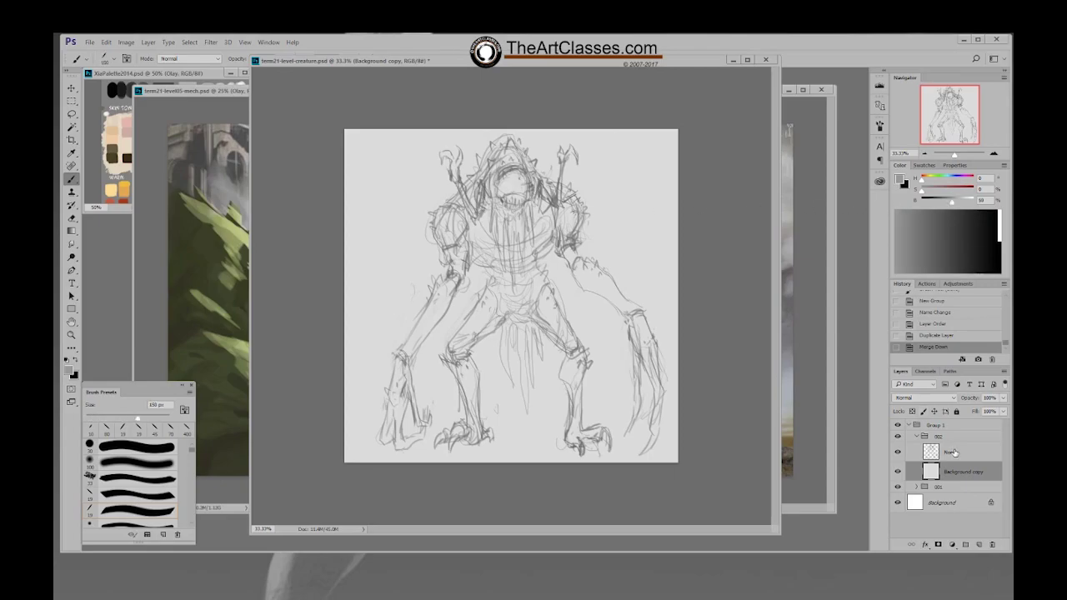
# Change the blending mode of the Norm layer in group 002, and select the Background copy layer
pyautogui.click(950, 452)
pyautogui.click(923, 397)
pyautogui.click(929, 433)
pyautogui.click(950, 472)
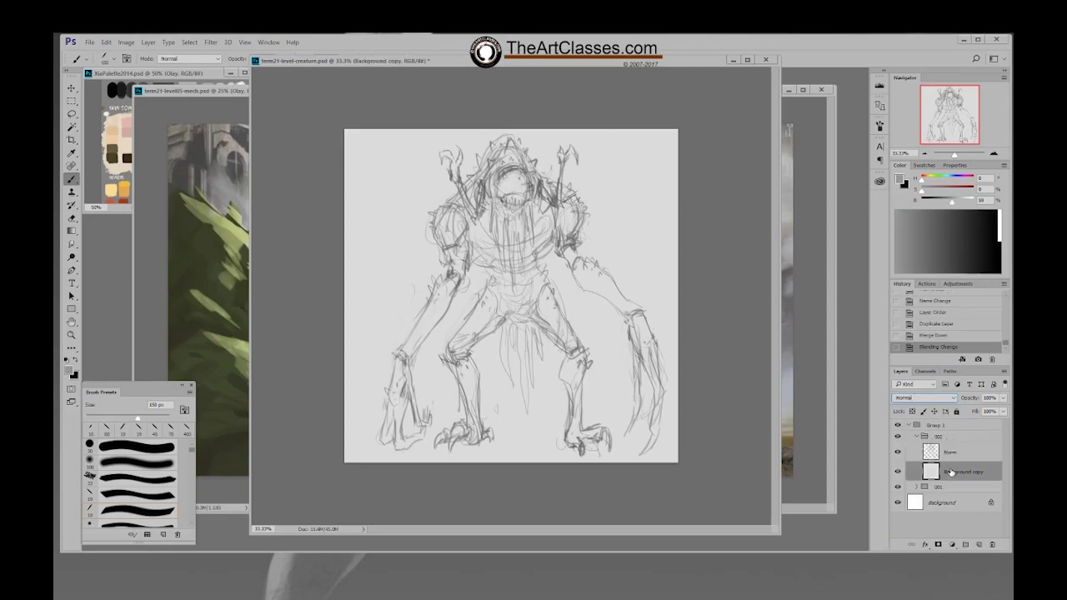
pyautogui.click(923, 398)
pyautogui.click(743, 321)
pyautogui.click(737, 329)
pyautogui.click(923, 397)
pyautogui.click(697, 429)
pyautogui.click(695, 427)
pyautogui.click(693, 424)
pyautogui.press('7')
pyautogui.press('1')
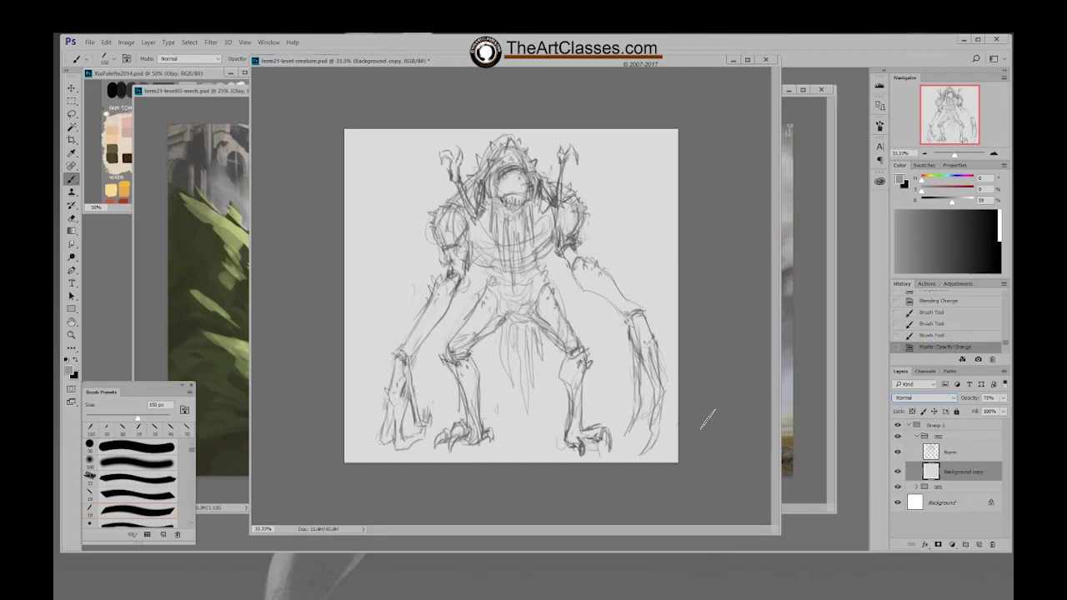
pyautogui.click(941, 454)
pyautogui.click(951, 475)
pyautogui.click(1002, 398)
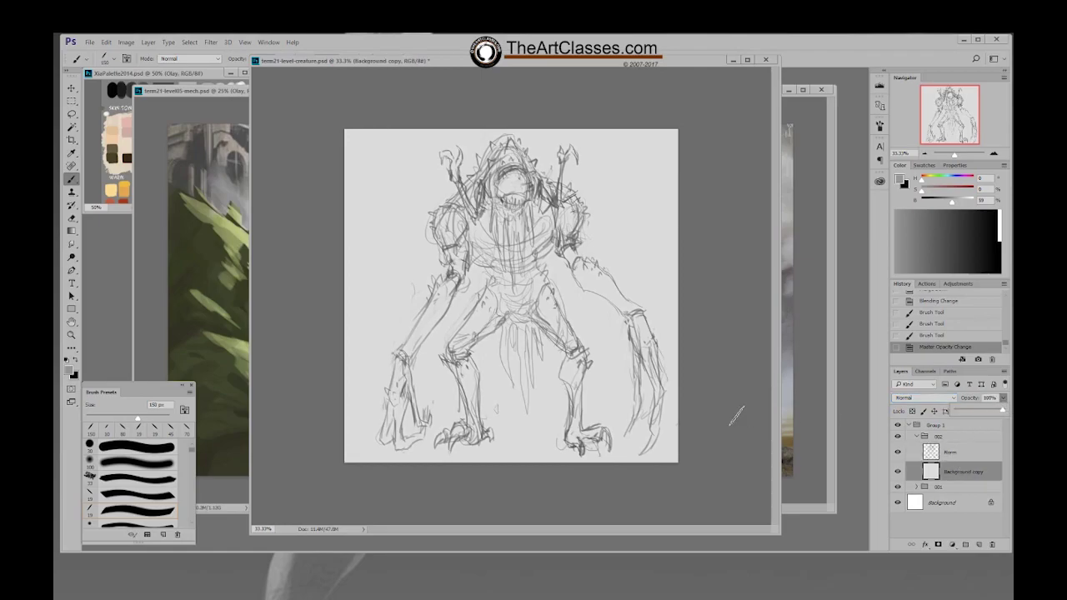
pyautogui.click(698, 410)
# Add a new layer above Background copy in group 002, undo a test stroke and choose another brush preset for blocking in
pyautogui.hotkey('ctrl', 'shift', 'alt', 'n')
pyautogui.moveTo(492, 205)
pyautogui.mouseDown()
pyautogui.moveTo(508, 268)
pyautogui.moveTo(479, 250)
pyautogui.mouseUp()
pyautogui.hotkey('ctrl', 'z')
pyautogui.moveTo(524, 57); pyautogui.dragTo(524, 75)
pyautogui.moveTo(500, 214)
pyautogui.mouseDown()
pyautogui.moveTo(488, 265)
pyautogui.moveTo(478, 248)
pyautogui.moveTo(473, 265)
pyautogui.moveTo(485, 271)
pyautogui.moveTo(466, 227)
pyautogui.moveTo(443, 233)
pyautogui.moveTo(494, 250)
pyautogui.moveTo(503, 287)
pyautogui.moveTo(488, 313)
pyautogui.moveTo(522, 221)
pyautogui.moveTo(525, 283)
pyautogui.moveTo(537, 265)
pyautogui.moveTo(512, 196)
pyautogui.moveTo(450, 242)
pyautogui.moveTo(441, 227)
pyautogui.moveTo(455, 223)
pyautogui.moveTo(474, 179)
pyautogui.moveTo(520, 194)
pyautogui.mouseUp()
pyautogui.rightClick(521, 237)
pyautogui.click(583, 327)
pyautogui.press('Return')
# Block in the creature's hooded head, chest, waist and left-side shoulder with flat grey on the new layer
pyautogui.press(']')
pyautogui.press(']')
pyautogui.press(']')
pyautogui.press(']')
pyautogui.press(']')
pyautogui.press(']')
pyautogui.press(']')
pyautogui.press(']')
pyautogui.press(']')
pyautogui.press(']')
pyautogui.press('[')
pyautogui.press('[')
pyautogui.press('[')
pyautogui.moveTo(501, 149); pyautogui.dragTo(530, 207)
pyautogui.press('[')
pyautogui.press('[')
pyautogui.press('[')
pyautogui.press('[')
pyautogui.press('[')
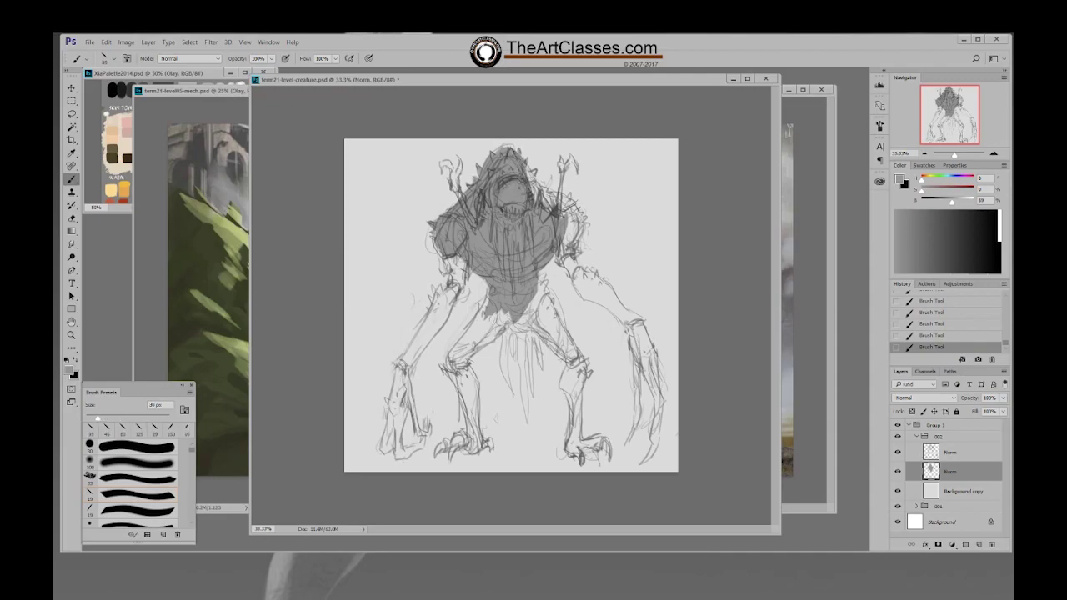
# Block in the right-side shoulder and upper arm with flat grey, using an angled brush preset at about 70 px
pyautogui.rightClick(537, 193)
pyautogui.doubleClick(615, 289)
pyautogui.press(']')
pyautogui.press(']')
pyautogui.press(']')
pyautogui.press(']')
pyautogui.press(']')
pyautogui.press(']')
pyautogui.press(']')
pyautogui.moveTo(531, 176)
pyautogui.mouseDown()
pyautogui.moveTo(534, 198)
pyautogui.moveTo(555, 205)
pyautogui.moveTo(575, 239)
pyautogui.moveTo(560, 265)
pyautogui.moveTo(580, 219)
pyautogui.mouseUp()
pyautogui.press(']')
pyautogui.press(']')
pyautogui.moveTo(583, 255); pyautogui.dragTo(568, 284)
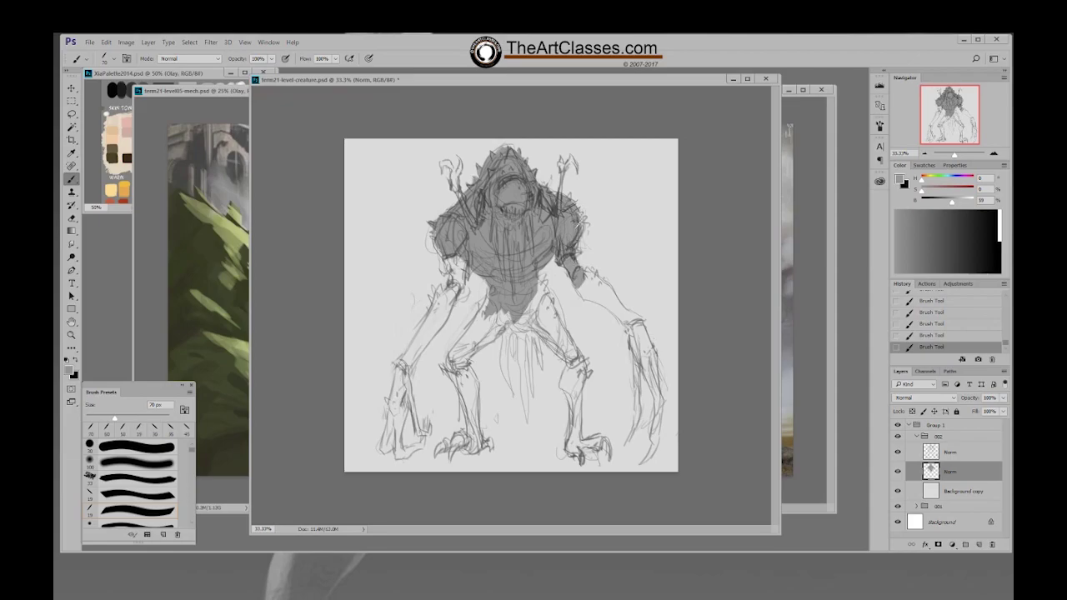
# Fill the left-side arm from the elbow down to the claw tips with flat grey, closing gaps along the forearm and hand
pyautogui.rightClick(486, 242)
pyautogui.doubleClick(549, 333)
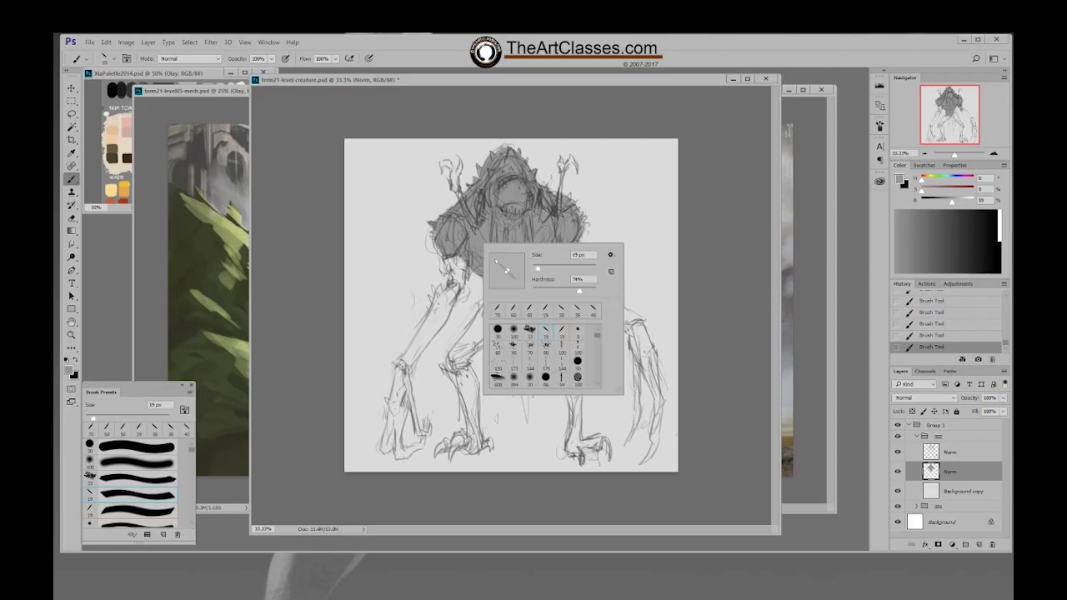
pyautogui.press(']')
pyautogui.press(']')
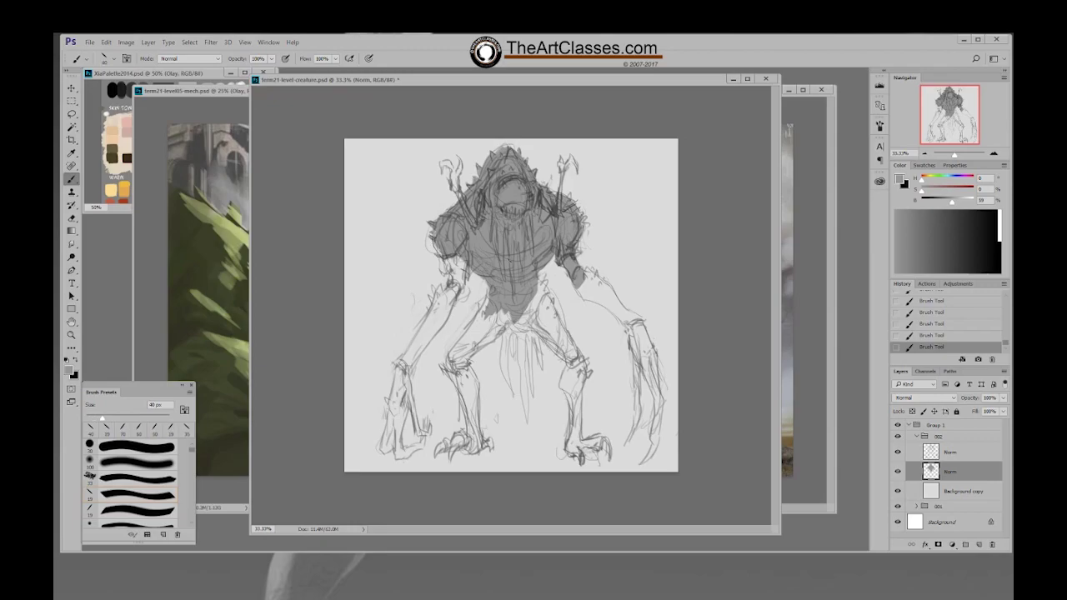
pyautogui.moveTo(453, 253)
pyautogui.mouseDown()
pyautogui.moveTo(435, 317)
pyautogui.moveTo(432, 287)
pyautogui.moveTo(444, 317)
pyautogui.moveTo(403, 372)
pyautogui.mouseUp()
pyautogui.moveTo(436, 310)
pyautogui.mouseDown()
pyautogui.moveTo(402, 377)
pyautogui.moveTo(397, 430)
pyautogui.mouseUp()
pyautogui.moveTo(401, 385)
pyautogui.mouseDown()
pyautogui.moveTo(399, 454)
pyautogui.moveTo(409, 415)
pyautogui.moveTo(415, 440)
pyautogui.moveTo(424, 437)
pyautogui.moveTo(400, 460)
pyautogui.moveTo(418, 446)
pyautogui.mouseUp()
pyautogui.moveTo(395, 388); pyautogui.dragTo(386, 429)
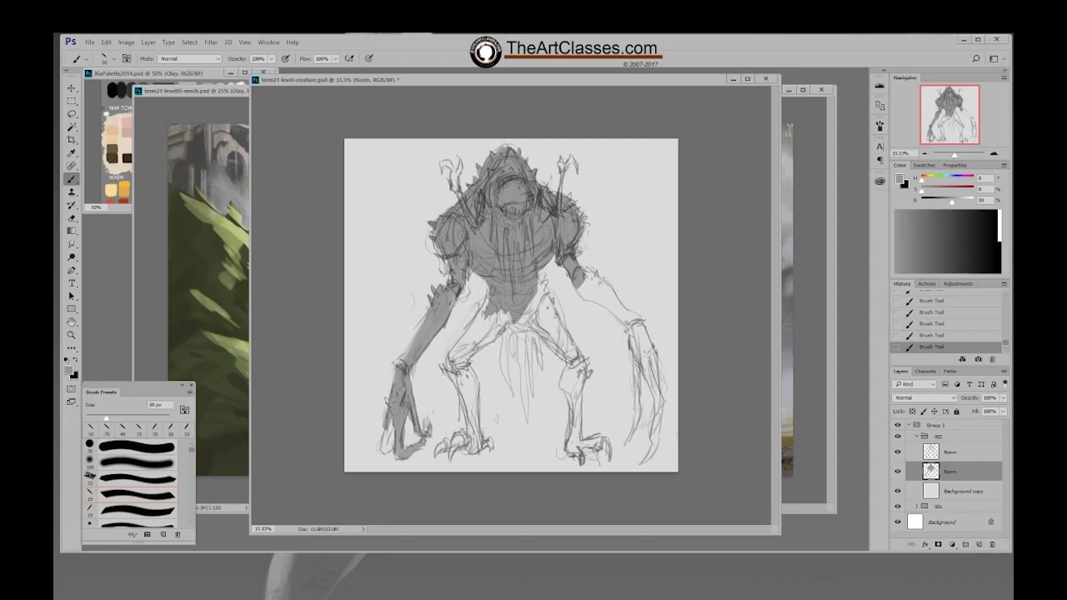
pyautogui.moveTo(412, 356)
pyautogui.mouseDown()
pyautogui.moveTo(394, 378)
pyautogui.moveTo(397, 364)
pyautogui.mouseUp()
pyautogui.moveTo(429, 316); pyautogui.dragTo(413, 340)
pyautogui.moveTo(391, 421)
pyautogui.mouseDown()
pyautogui.moveTo(382, 456)
pyautogui.moveTo(402, 462)
pyautogui.moveTo(423, 444)
pyautogui.moveTo(395, 454)
pyautogui.mouseUp()
pyautogui.moveTo(408, 419); pyautogui.dragTo(404, 431)
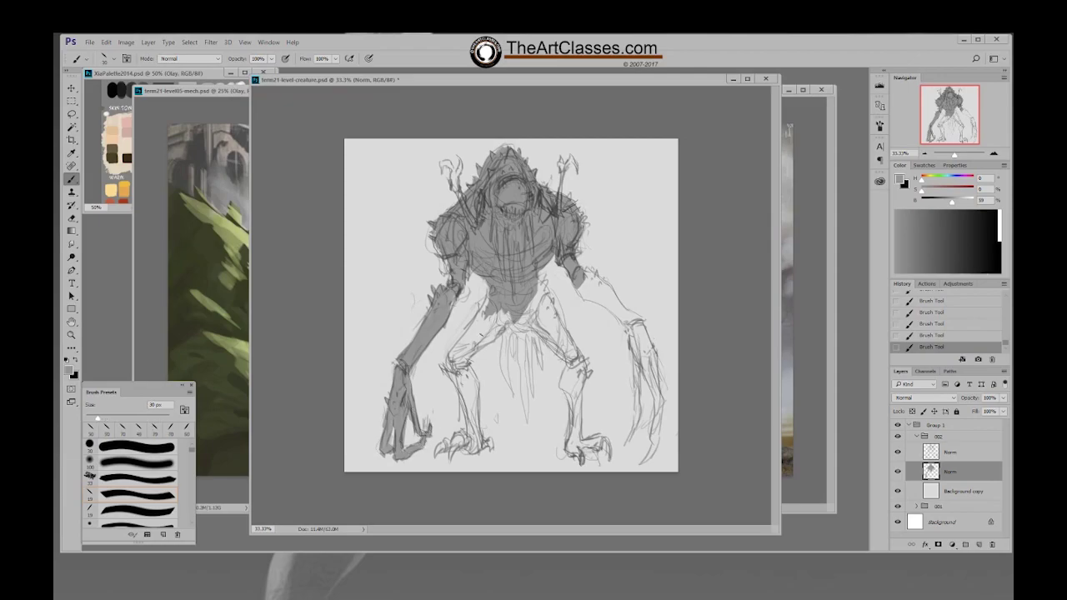
# Block in the right-side forearm and the inner part of its long-clawed hand with flat grey
pyautogui.press(']')
pyautogui.press(']')
pyautogui.press(']')
pyautogui.press(']')
pyautogui.press(']')
pyautogui.press(']')
pyautogui.moveTo(581, 283)
pyautogui.mouseDown()
pyautogui.moveTo(576, 297)
pyautogui.moveTo(597, 291)
pyautogui.moveTo(608, 307)
pyautogui.moveTo(579, 300)
pyautogui.moveTo(610, 310)
pyautogui.moveTo(612, 300)
pyautogui.moveTo(630, 317)
pyautogui.moveTo(641, 353)
pyautogui.moveTo(633, 380)
pyautogui.mouseUp()
pyautogui.press('e')
pyautogui.press('b')
pyautogui.press(']')
pyautogui.moveTo(638, 342); pyautogui.dragTo(630, 389)
pyautogui.moveTo(638, 381); pyautogui.dragTo(640, 411)
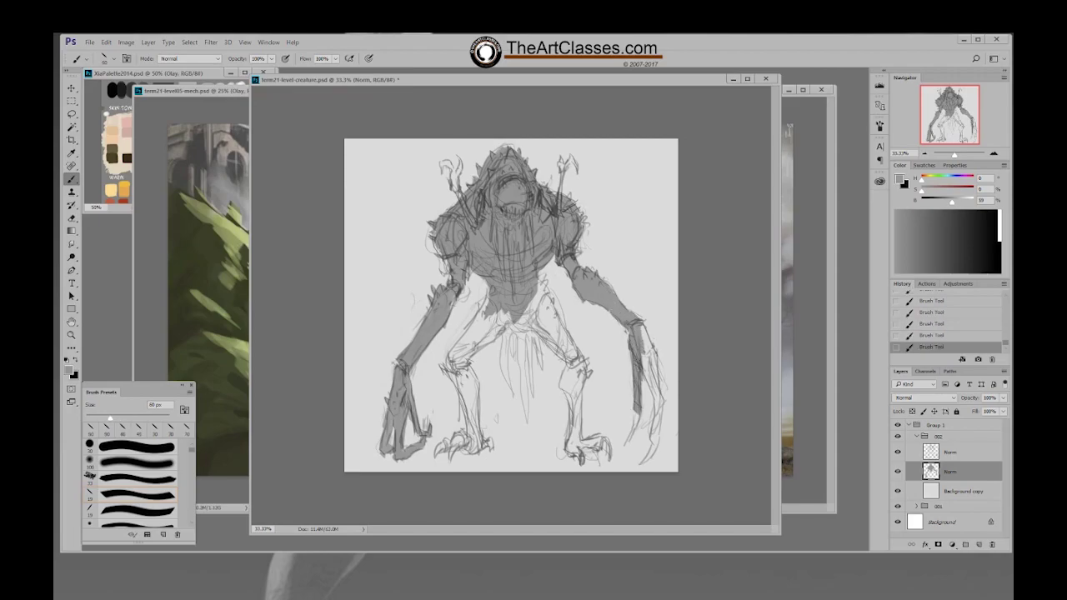
# Fill the remaining long claws of the right-side hand with flat grey down to their tips
pyautogui.moveTo(643, 356); pyautogui.dragTo(658, 402)
pyautogui.moveTo(640, 337); pyautogui.dragTo(658, 380)
pyautogui.moveTo(649, 396); pyautogui.dragTo(658, 406)
pyautogui.rightClick(638, 416)
pyautogui.doubleClick(717, 507)
pyautogui.moveTo(640, 404); pyautogui.dragTo(623, 445)
pyautogui.moveTo(657, 403); pyautogui.dragTo(657, 443)
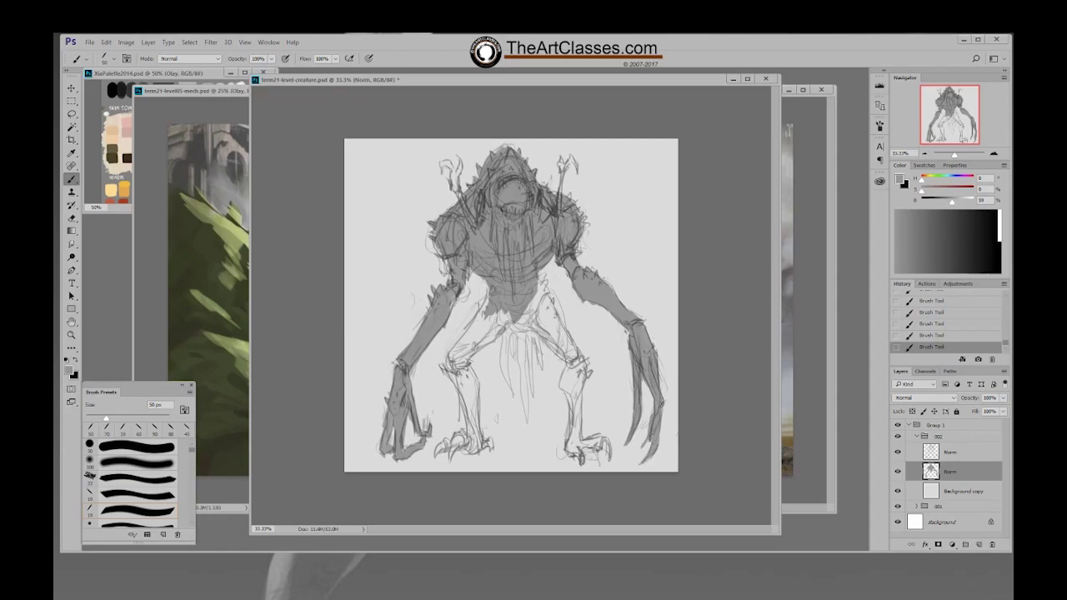
# Extend the grey fill across the creature's pelvis beneath the waist
pyautogui.press(']')
pyautogui.press(']')
pyautogui.press(']')
pyautogui.moveTo(530, 314)
pyautogui.mouseDown()
pyautogui.moveTo(508, 330)
pyautogui.moveTo(502, 316)
pyautogui.moveTo(478, 323)
pyautogui.moveTo(488, 338)
pyautogui.mouseUp()
pyautogui.press('[')
pyautogui.press('[')
# Block in the left-side leg from thigh to clawed foot with flat grey, using the oppositely angled brush preset
pyautogui.rightClick(510, 321)
pyautogui.doubleClick(573, 413)
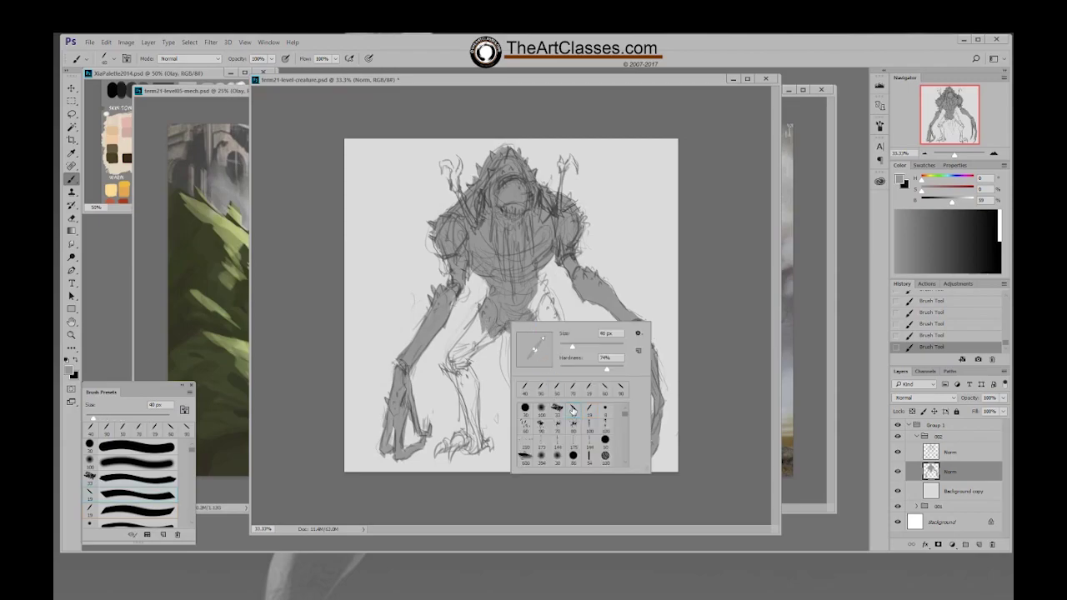
pyautogui.press(']')
pyautogui.press(']')
pyautogui.press(']')
pyautogui.press(']')
pyautogui.press(']')
pyautogui.press(']')
pyautogui.press(']')
pyautogui.press(']')
pyautogui.moveTo(477, 325)
pyautogui.mouseDown()
pyautogui.moveTo(455, 361)
pyautogui.moveTo(475, 334)
pyautogui.moveTo(493, 338)
pyautogui.moveTo(454, 378)
pyautogui.moveTo(472, 433)
pyautogui.moveTo(474, 385)
pyautogui.moveTo(475, 415)
pyautogui.mouseUp()
pyautogui.moveTo(467, 363)
pyautogui.mouseDown()
pyautogui.moveTo(471, 449)
pyautogui.moveTo(452, 456)
pyautogui.mouseUp()
pyautogui.press('[')
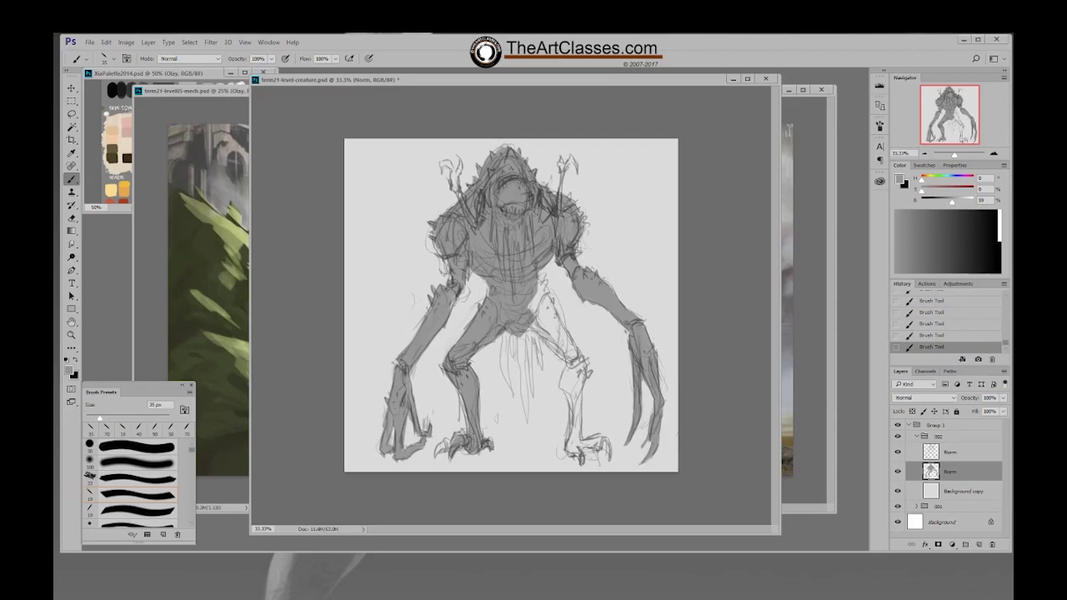
pyautogui.moveTo(445, 442); pyautogui.dragTo(437, 455)
# Block in the right-side thigh down to the knee with flat grey, switching to the other angled brush preset
pyautogui.moveTo(527, 333)
pyautogui.mouseDown()
pyautogui.moveTo(541, 312)
pyautogui.moveTo(528, 290)
pyautogui.moveTo(553, 341)
pyautogui.moveTo(540, 348)
pyautogui.moveTo(572, 367)
pyautogui.moveTo(553, 317)
pyautogui.moveTo(580, 360)
pyautogui.moveTo(567, 334)
pyautogui.mouseUp()
pyautogui.rightClick(564, 340)
pyautogui.click(645, 431)
pyautogui.click(713, 277)
pyautogui.press(']')
pyautogui.press(']')
pyautogui.press(']')
pyautogui.press(']')
pyautogui.press(']')
pyautogui.press(']')
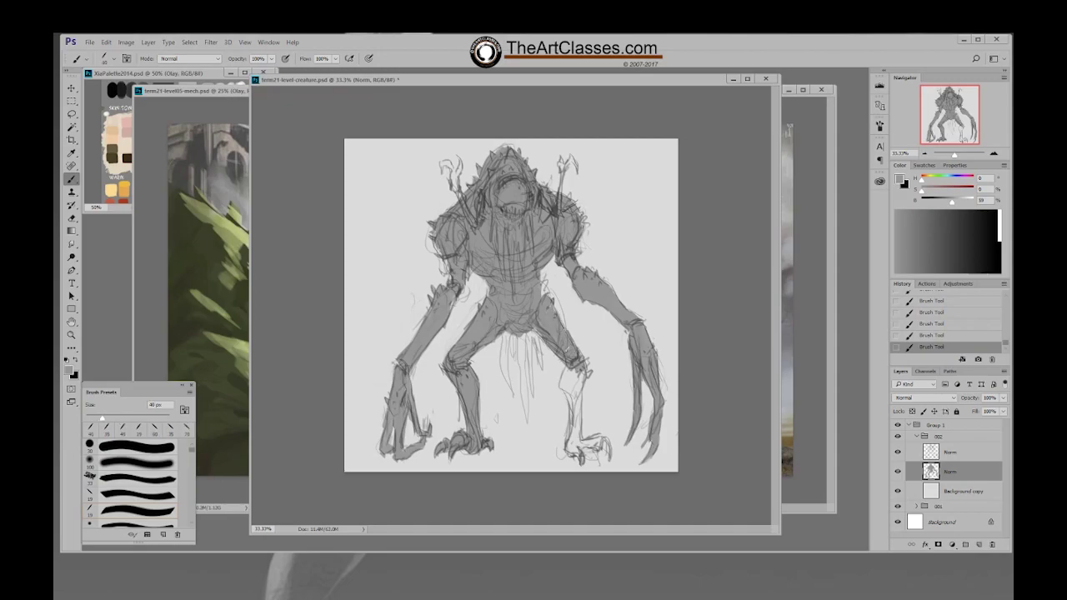
# Fill the right-side knee and upper shin with flat grey, and set the brush to 40 px
pyautogui.press(']')
pyautogui.press(']')
pyautogui.moveTo(565, 381)
pyautogui.mouseDown()
pyautogui.moveTo(572, 411)
pyautogui.moveTo(574, 373)
pyautogui.moveTo(578, 396)
pyautogui.moveTo(589, 373)
pyautogui.mouseUp()
pyautogui.rightClick(580, 359)
pyautogui.doubleClick(642, 445)
pyautogui.press(']')
pyautogui.press(']')
pyautogui.press(']')
pyautogui.press(']')
pyautogui.press(']')
pyautogui.press(']')
pyautogui.press(']')
pyautogui.press('[')
pyautogui.press('[')
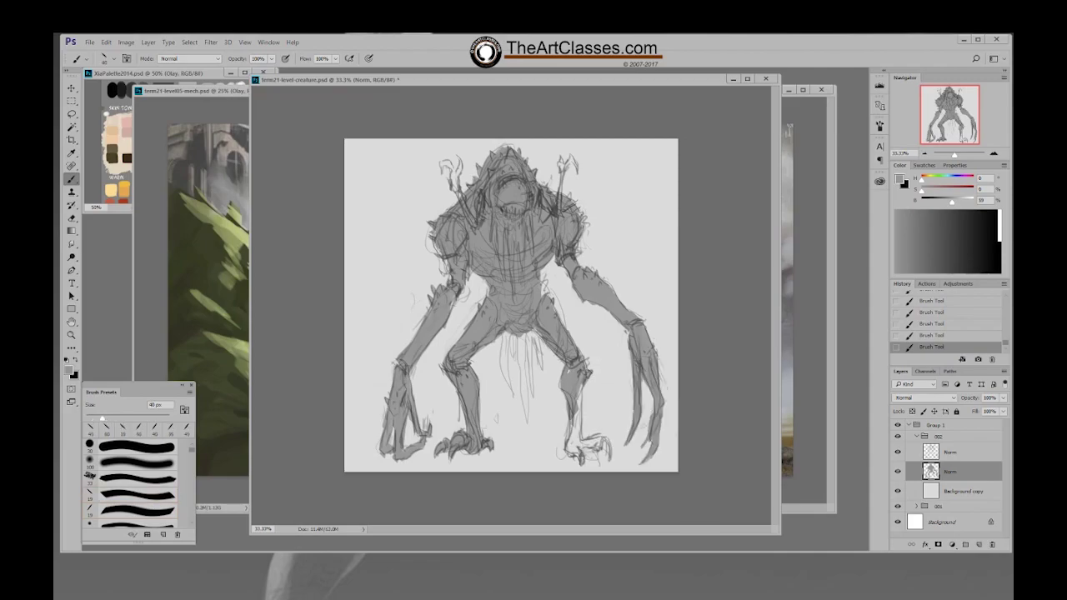
# Fill the right-side lower shin, ankle and clawed foot with flat grey
pyautogui.moveTo(575, 420)
pyautogui.mouseDown()
pyautogui.moveTo(567, 452)
pyautogui.moveTo(575, 448)
pyautogui.mouseUp()
pyautogui.moveTo(582, 405); pyautogui.dragTo(578, 445)
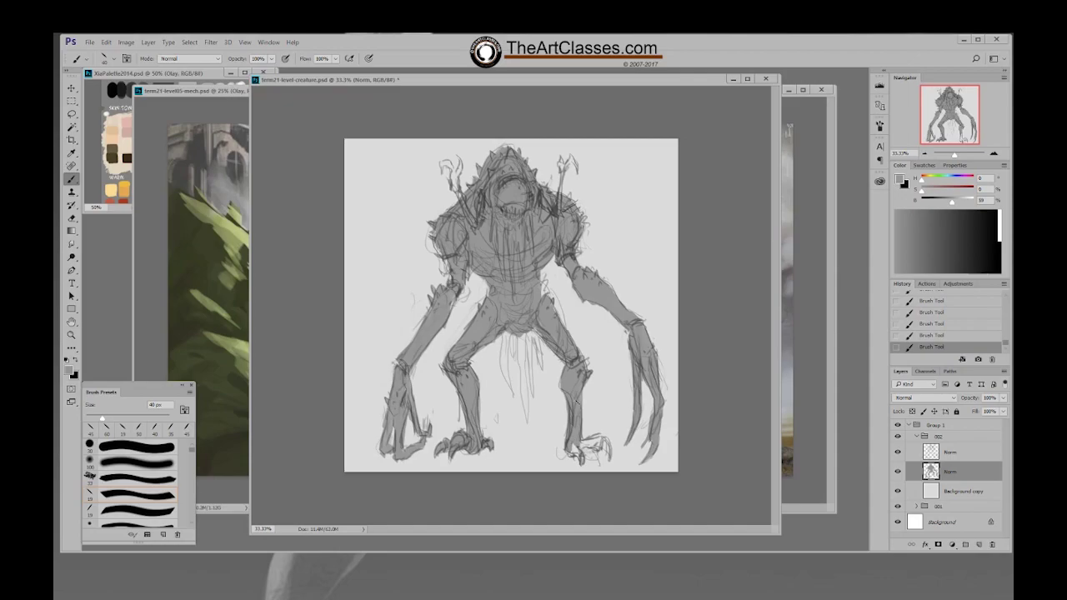
pyautogui.moveTo(567, 395); pyautogui.dragTo(564, 433)
pyautogui.moveTo(597, 445)
pyautogui.mouseDown()
pyautogui.moveTo(611, 459)
pyautogui.moveTo(600, 444)
pyautogui.mouseUp()
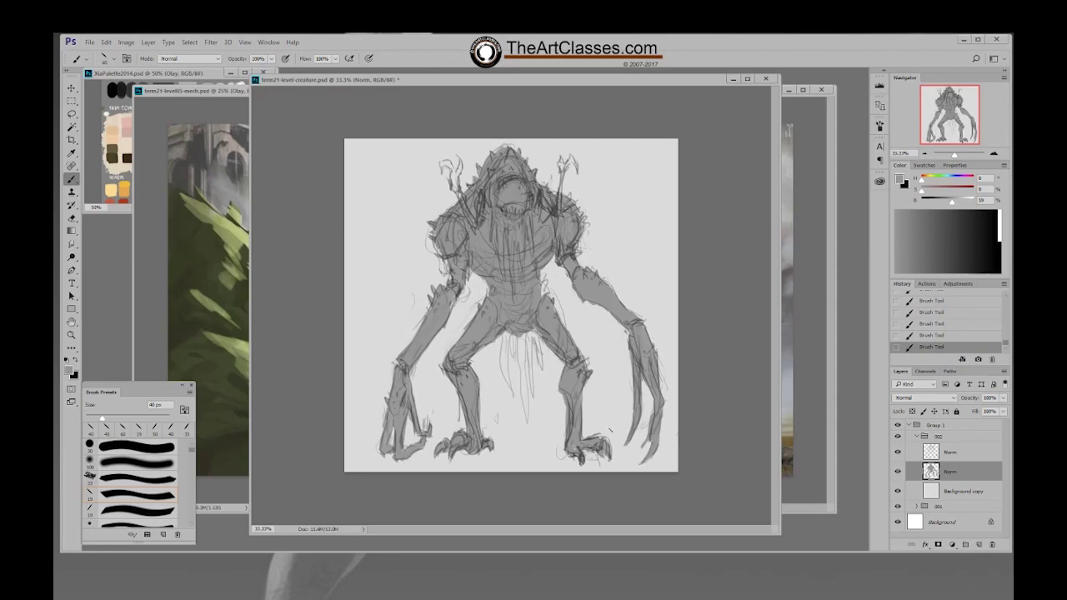
# Add a new layer above the grey silhouette, darken the foreground grey slightly and hide the silhouette layer
pyautogui.hotkey('ctrl', 'shift', 'alt', 'n')
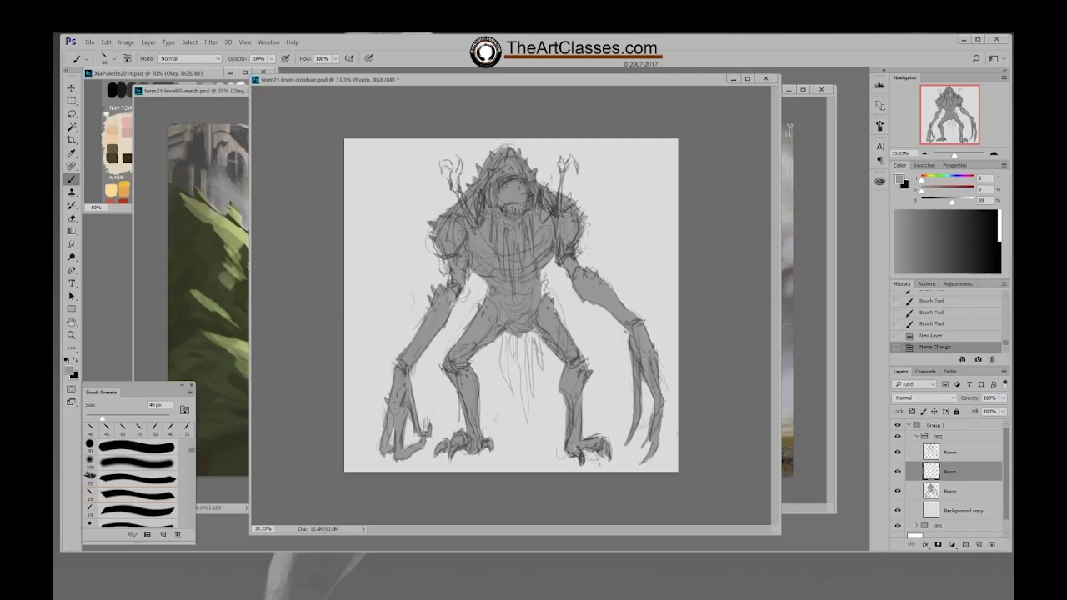
pyautogui.moveTo(952, 203); pyautogui.dragTo(947, 202)
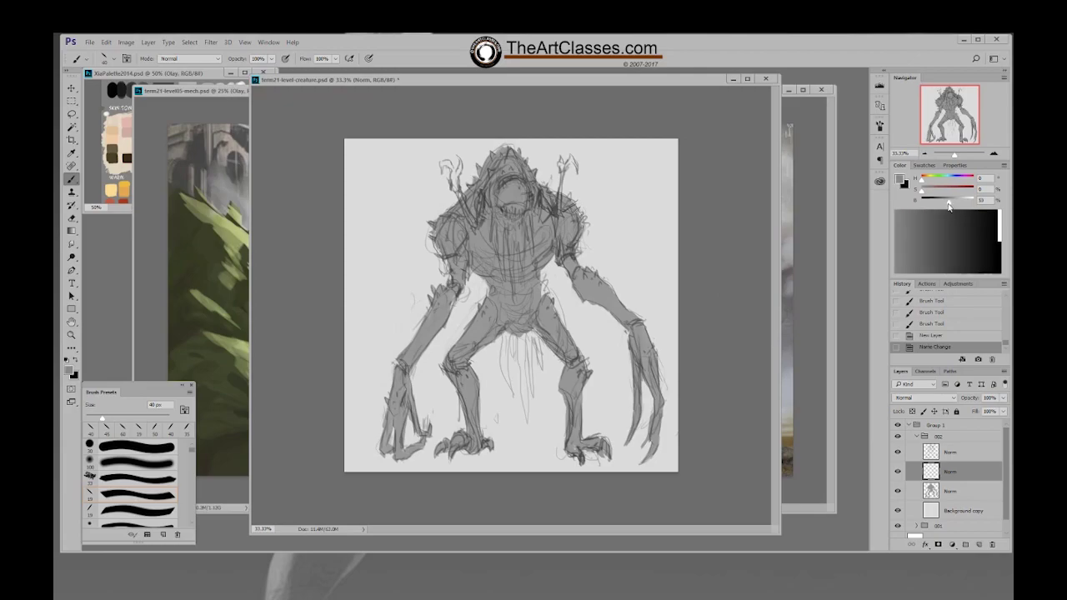
pyautogui.click(898, 491)
# Paint both hooked appendages rising behind the shoulders in the darker grey, and show the silhouette layer again
pyautogui.moveTo(561, 175); pyautogui.dragTo(556, 216)
pyautogui.press(']')
pyautogui.press('[')
pyautogui.moveTo(571, 159); pyautogui.dragTo(577, 171)
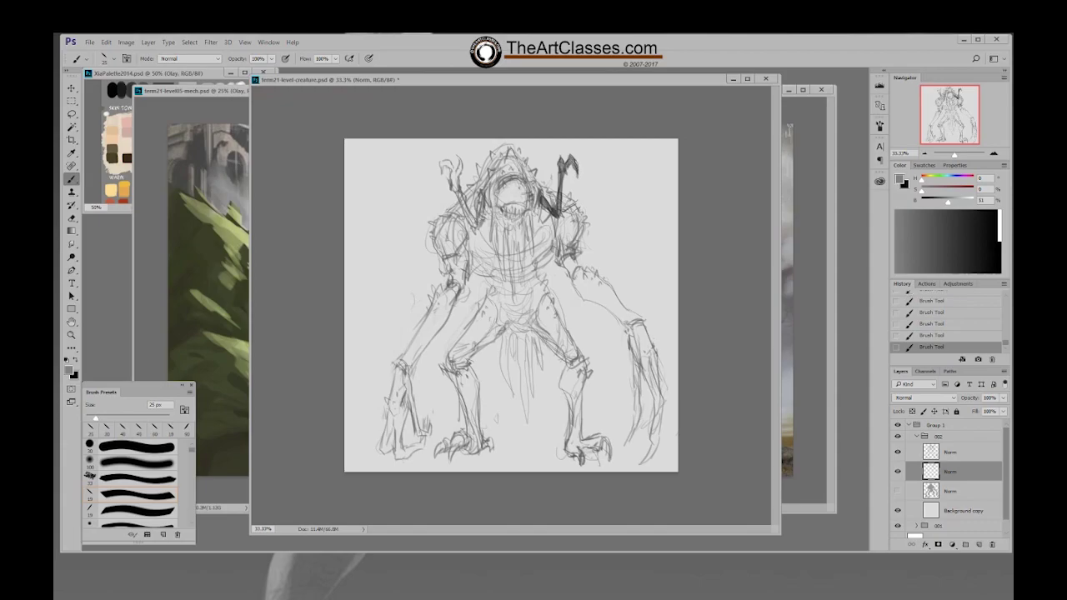
pyautogui.moveTo(487, 194)
pyautogui.mouseDown()
pyautogui.moveTo(476, 229)
pyautogui.moveTo(470, 216)
pyautogui.mouseUp()
pyautogui.moveTo(457, 177); pyautogui.dragTo(453, 193)
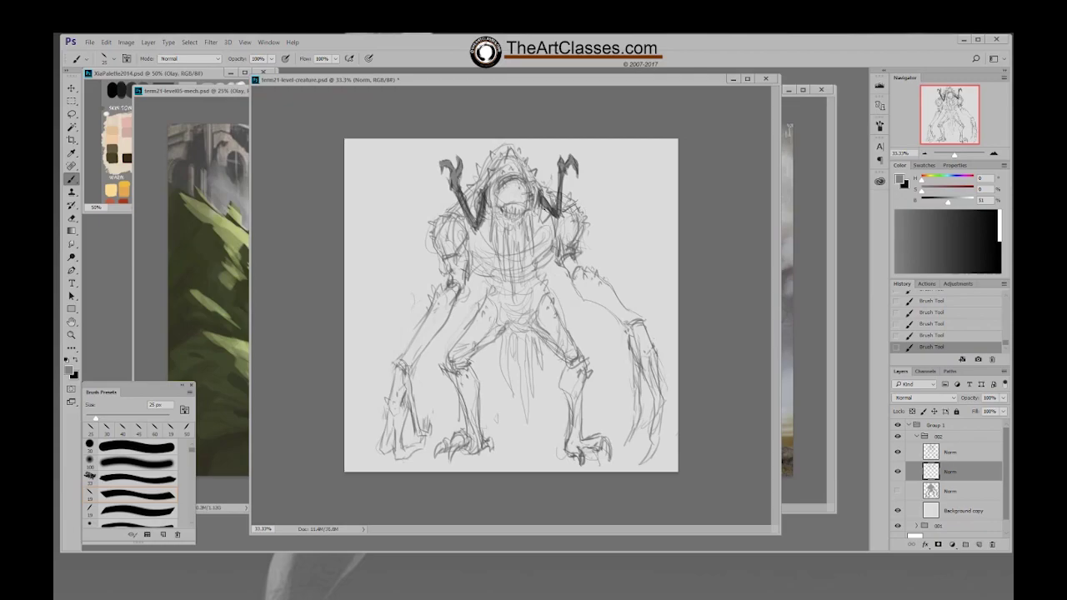
pyautogui.click(897, 491)
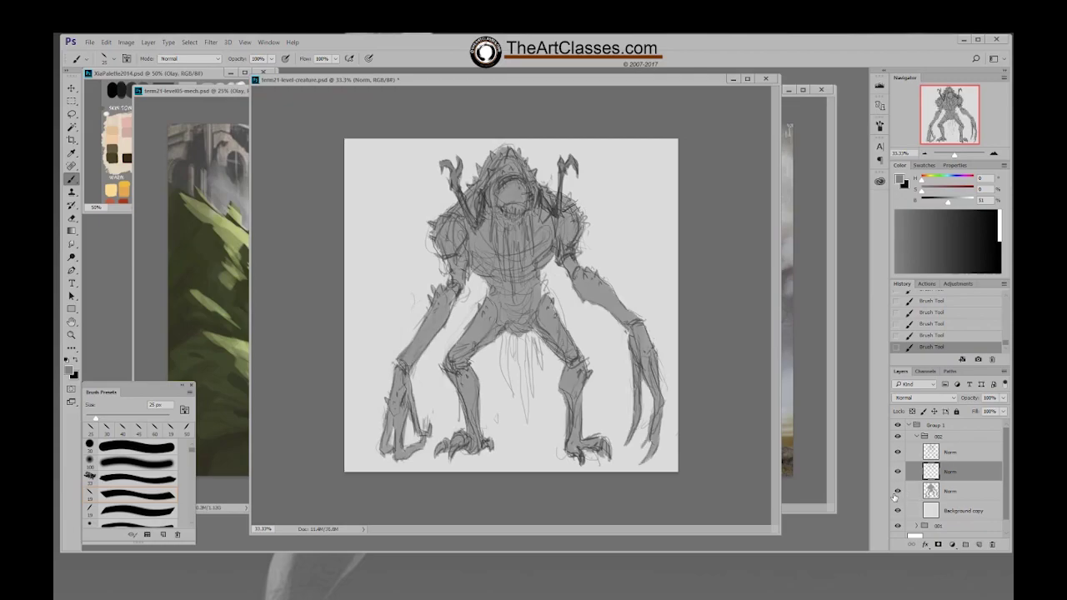
# On a new layer between Background copy and the silhouette, paint the ragged strips hanging between the legs in darker grey
pyautogui.click(950, 509)
pyautogui.hotkey('ctrl', 'alt', 'shift', 'n')
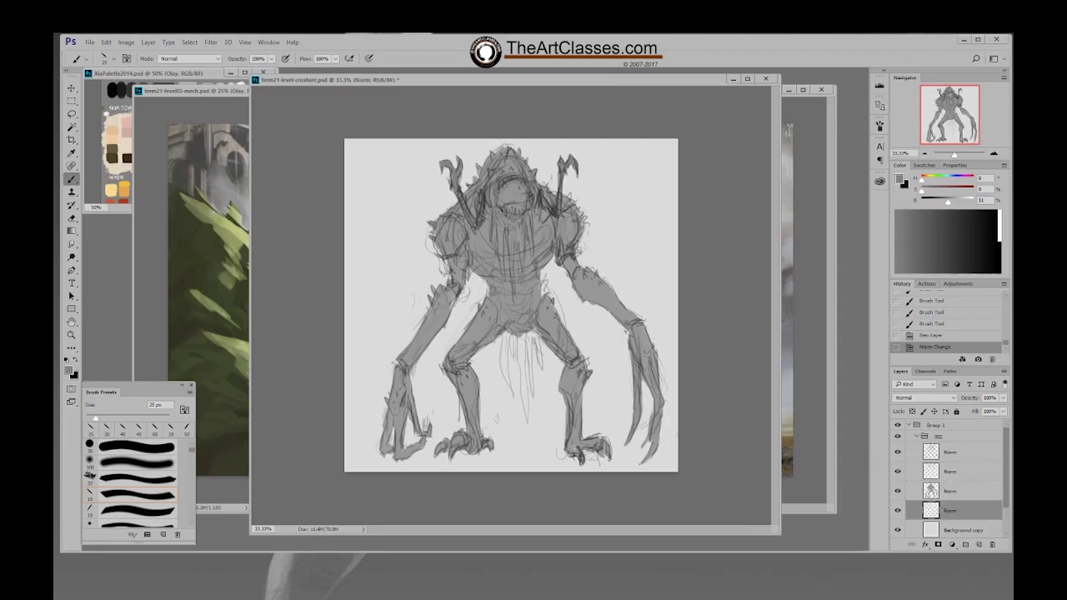
pyautogui.press(']')
pyautogui.press(']')
pyautogui.moveTo(520, 334); pyautogui.dragTo(524, 418)
pyautogui.moveTo(525, 331); pyautogui.dragTo(527, 343)
pyautogui.moveTo(525, 332)
pyautogui.mouseDown()
pyautogui.moveTo(532, 392)
pyautogui.moveTo(530, 334)
pyautogui.moveTo(540, 366)
pyautogui.moveTo(507, 357)
pyautogui.moveTo(507, 390)
pyautogui.mouseUp()
pyautogui.press('[')
pyautogui.press('[')
pyautogui.press('[')
pyautogui.moveTo(507, 338); pyautogui.dragTo(506, 357)
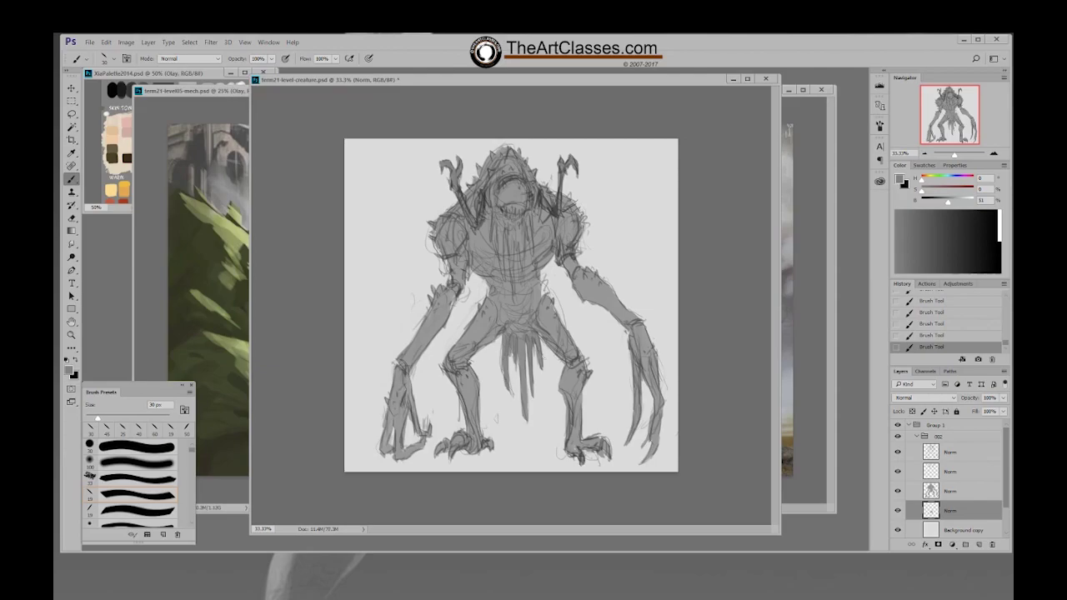
pyautogui.moveTo(544, 373)
pyautogui.mouseDown()
pyautogui.moveTo(549, 387)
pyautogui.moveTo(537, 400)
pyautogui.mouseUp()
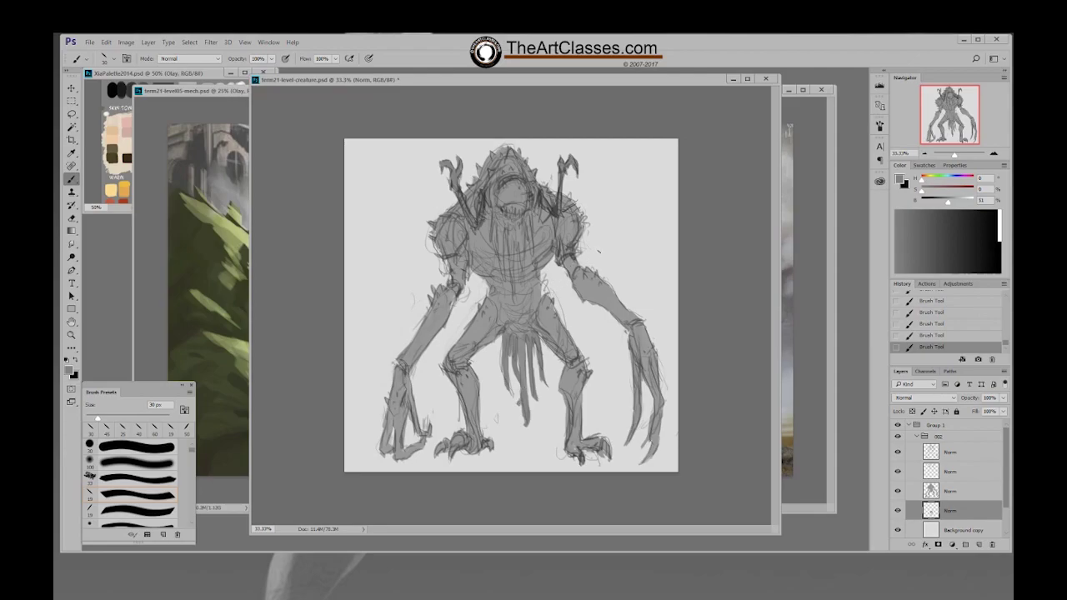
# Reduce the opacity of the Multiply line layer in group 002 to 70%
pyautogui.click(951, 452)
pyautogui.click(1002, 398)
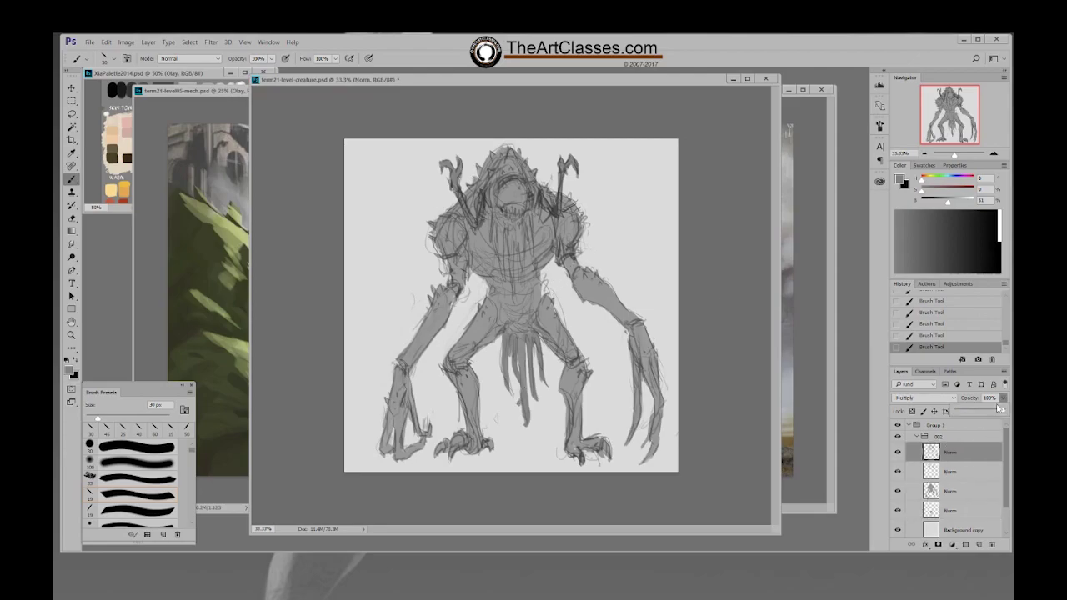
pyautogui.moveTo(988, 413); pyautogui.dragTo(990, 412)
# Load the grey silhouette layer as a selection and add a new layer
pyautogui.keyDown('ctrl'); pyautogui.click(933, 490); pyautogui.keyUp('ctrl')
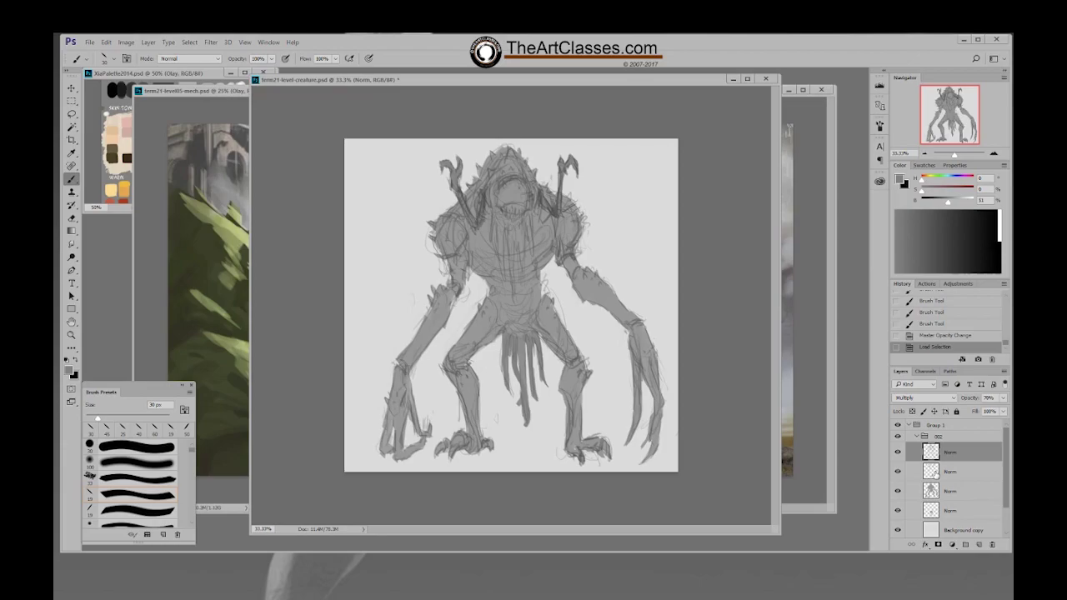
pyautogui.hotkey('ctrl', 'shift', 'alt', 'n')
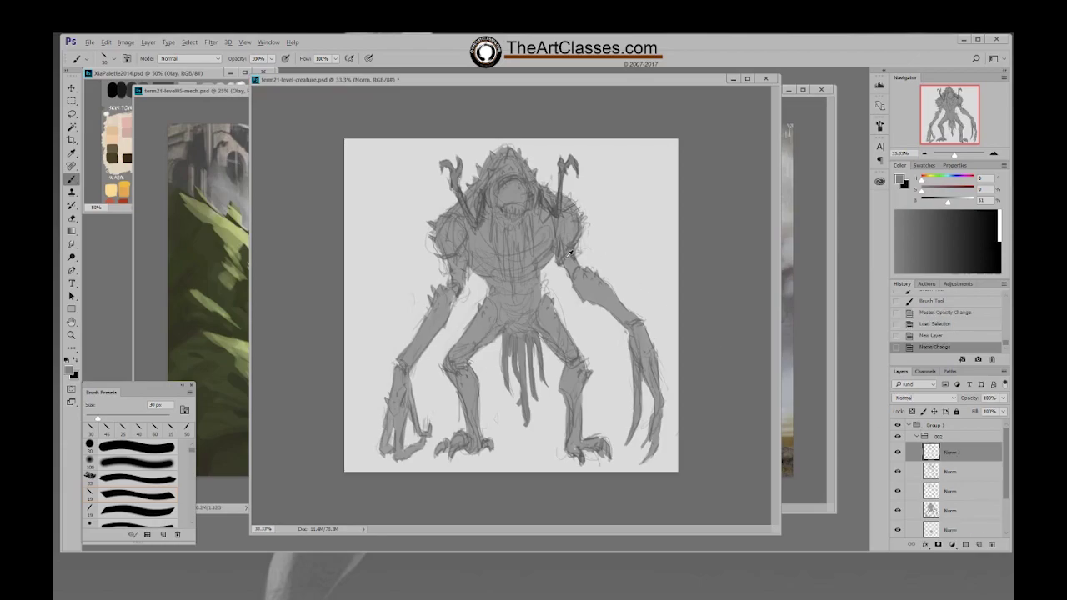
# Sample a darker grey near the right-side elbow, choose a textured brush preset, and move the new layer beneath the line layer
pyautogui.keyDown('alt'); pyautogui.click(568, 257); pyautogui.keyUp('alt')
pyautogui.rightClick(563, 275)
pyautogui.click(621, 385)
pyautogui.click(666, 219)
pyautogui.moveTo(951, 491); pyautogui.dragTo(953, 461)
pyautogui.click(898, 453)
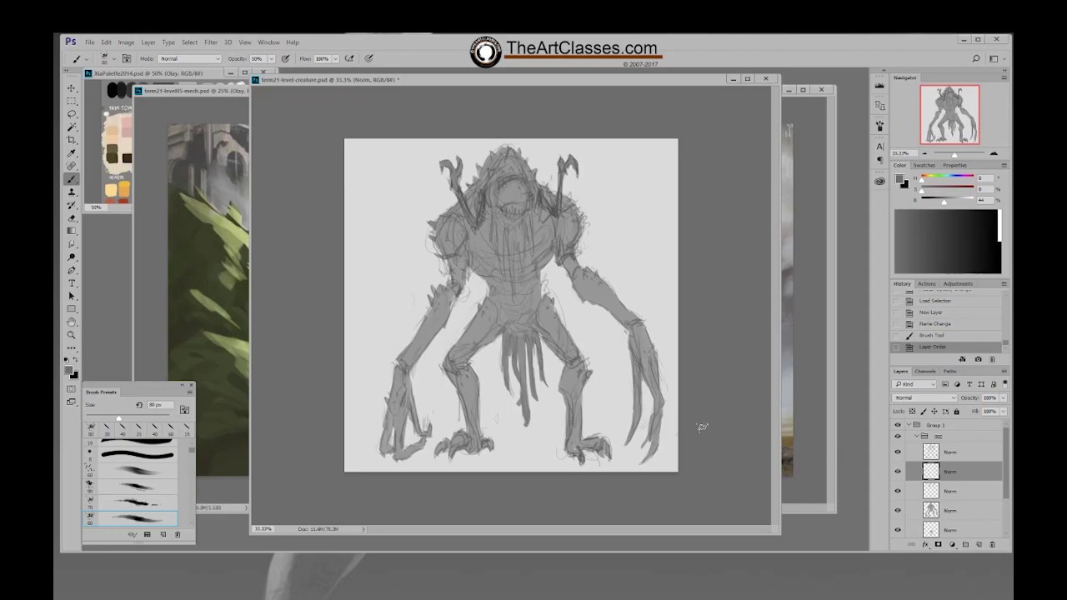
# Set the textured brush to 600 px and 50% opacity, and brush a first shading pass across the lower torso
pyautogui.press('5')
pyautogui.press(']')
pyautogui.press(']')
pyautogui.press(']')
pyautogui.press(']')
pyautogui.press(']')
pyautogui.press(']')
pyautogui.press(']')
pyautogui.press(']')
pyautogui.press(']')
pyautogui.press(']')
pyautogui.press(']')
pyautogui.press(']')
pyautogui.press(']')
pyautogui.press(']')
pyautogui.press(']')
pyautogui.moveTo(495, 265); pyautogui.dragTo(534, 296)
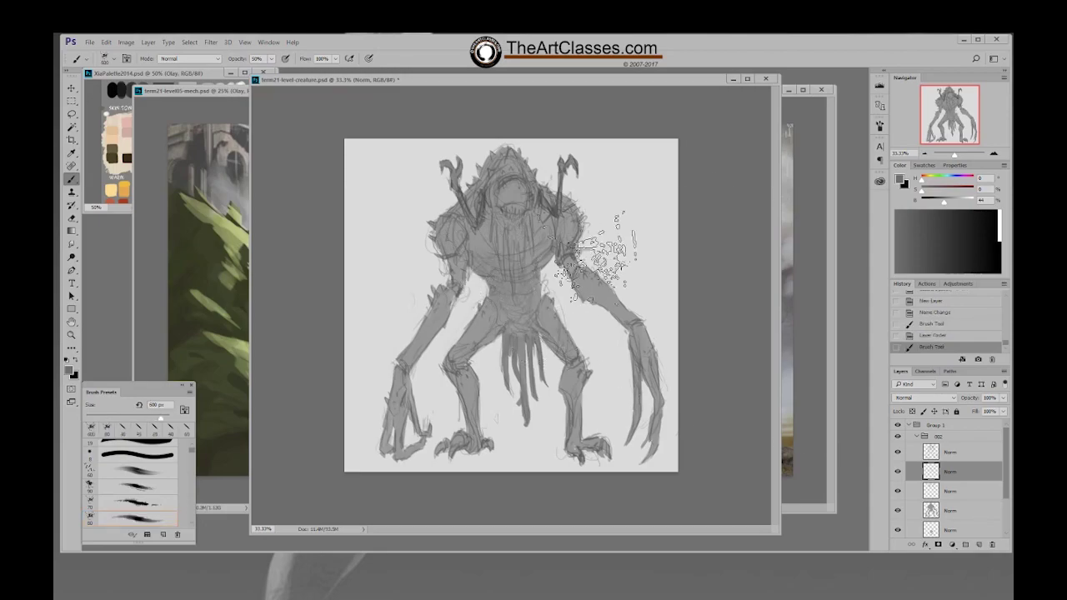
# Darken the colour to 39% brightness and shade the chest and abdomen with the brush at 300 px
pyautogui.moveTo(945, 202); pyautogui.dragTo(942, 203)
pyautogui.press('[')
pyautogui.press('[')
pyautogui.press('[')
pyautogui.press('[')
pyautogui.press('[')
pyautogui.moveTo(542, 271); pyautogui.dragTo(513, 307)
pyautogui.moveTo(492, 270)
pyautogui.mouseDown()
pyautogui.moveTo(535, 281)
pyautogui.moveTo(530, 244)
pyautogui.moveTo(509, 306)
pyautogui.moveTo(485, 255)
pyautogui.mouseUp()
pyautogui.moveTo(483, 254); pyautogui.dragTo(504, 239)
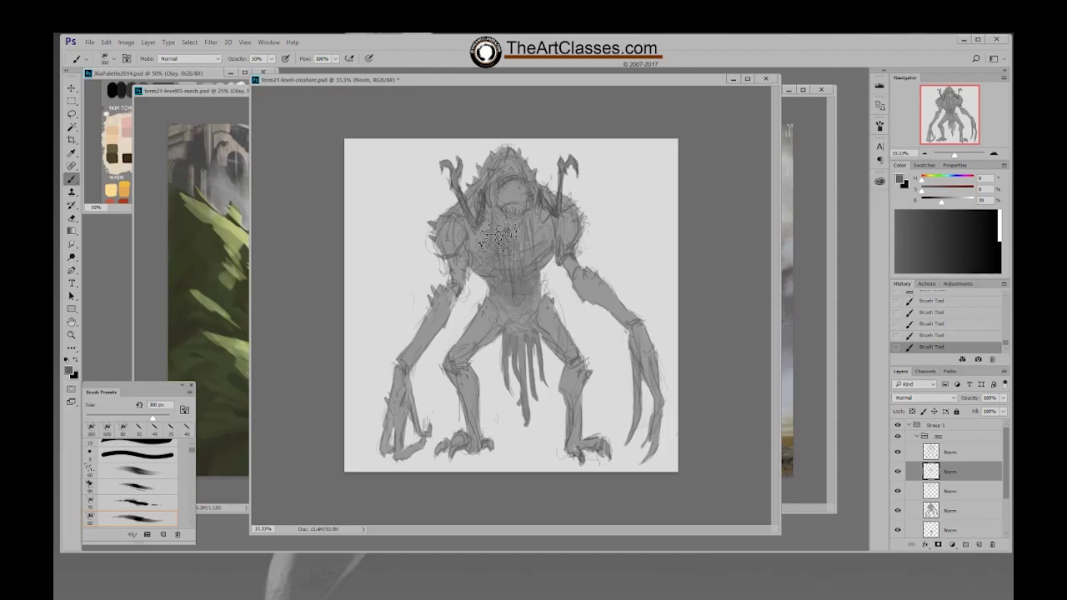
# Shade the pelvis and upper thighs with the textured brush reduced to 200 px
pyautogui.press('[')
pyautogui.press('[')
pyautogui.press('[')
pyautogui.press('[')
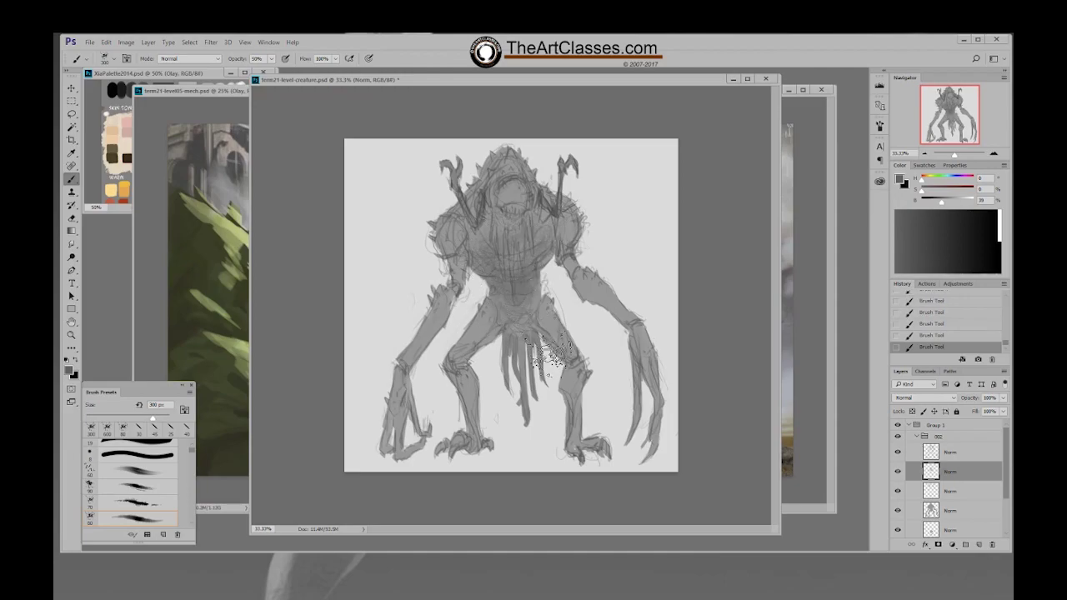
pyautogui.press(']')
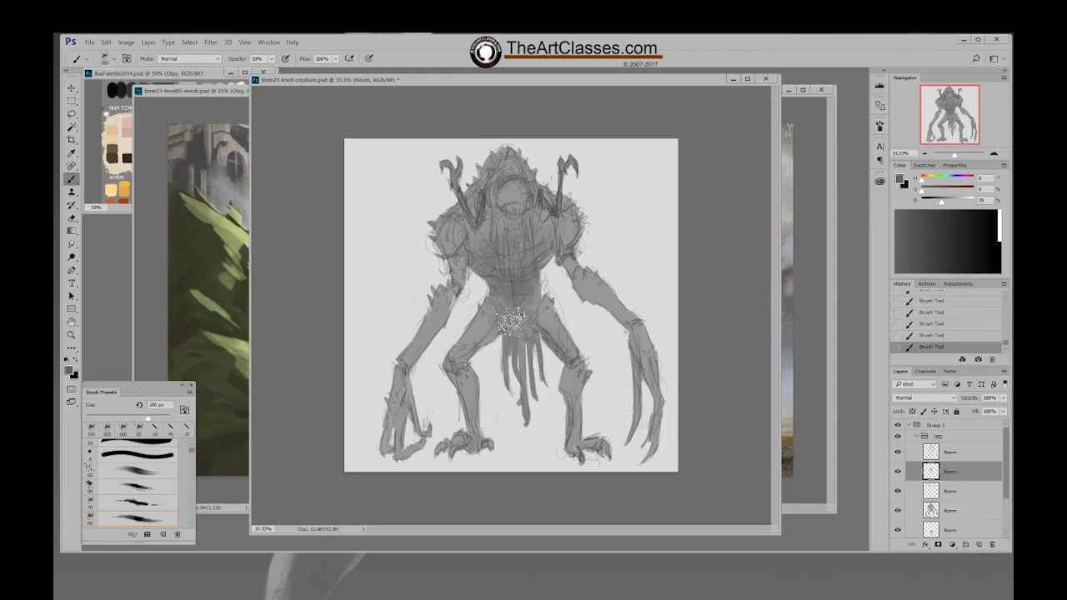
pyautogui.press('[')
pyautogui.press('[')
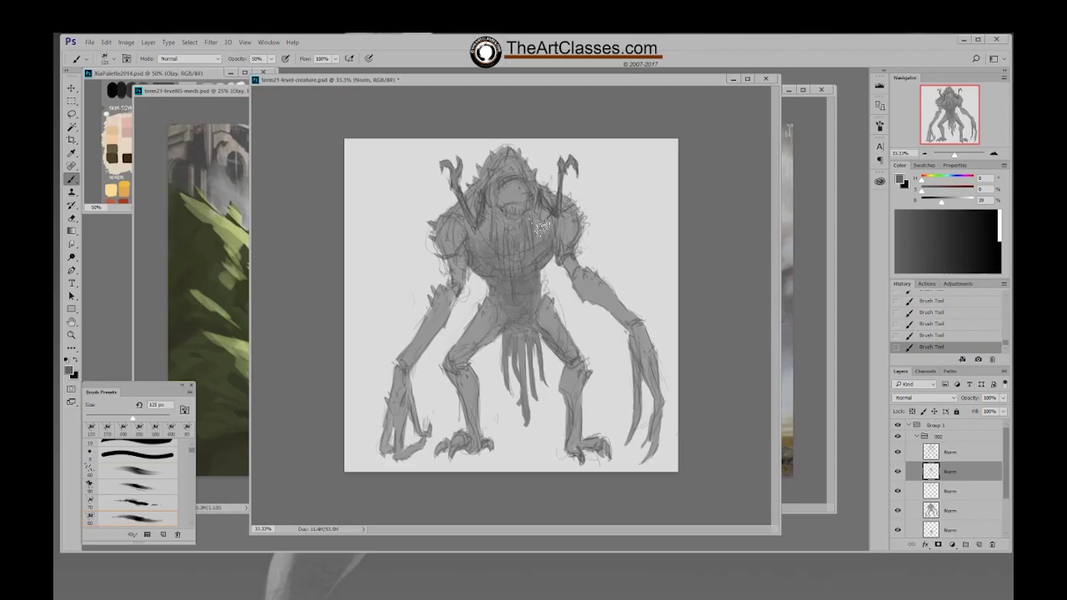
# Shade the arms and lower legs with the textured brush, varying its size between about 125 and 200 px
pyautogui.press('[')
pyautogui.press(']')
pyautogui.press(']')
pyautogui.press(']')
pyautogui.press(']')
pyautogui.press(']')
pyautogui.press(']')
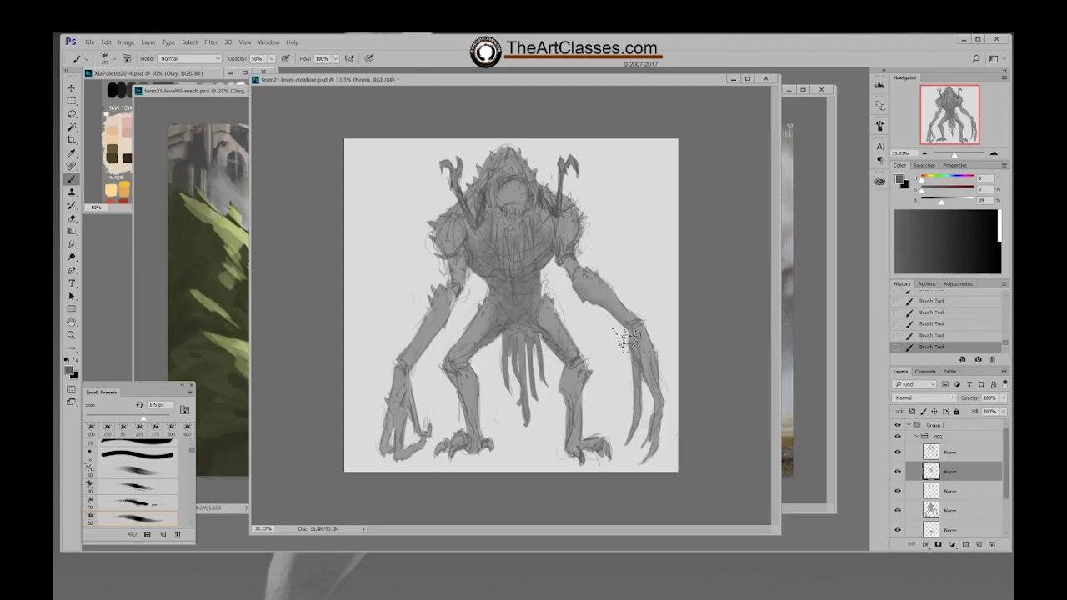
pyautogui.press('[')
pyautogui.press('[')
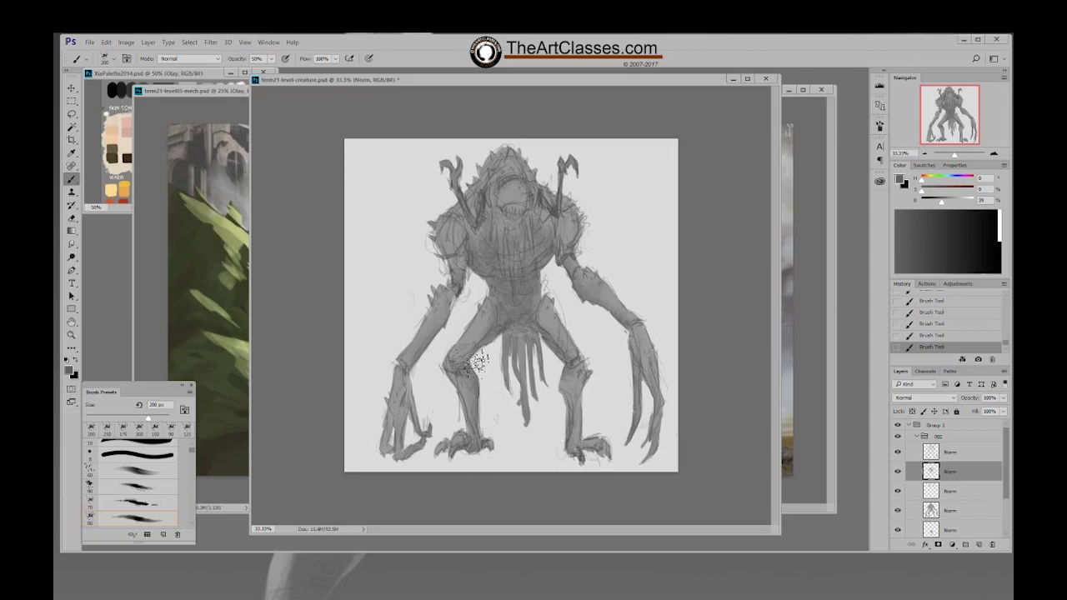
# Lower the colour to 33% brightness and deepen the chest shading with the brush at 150 to 250 px
pyautogui.click(937, 201)
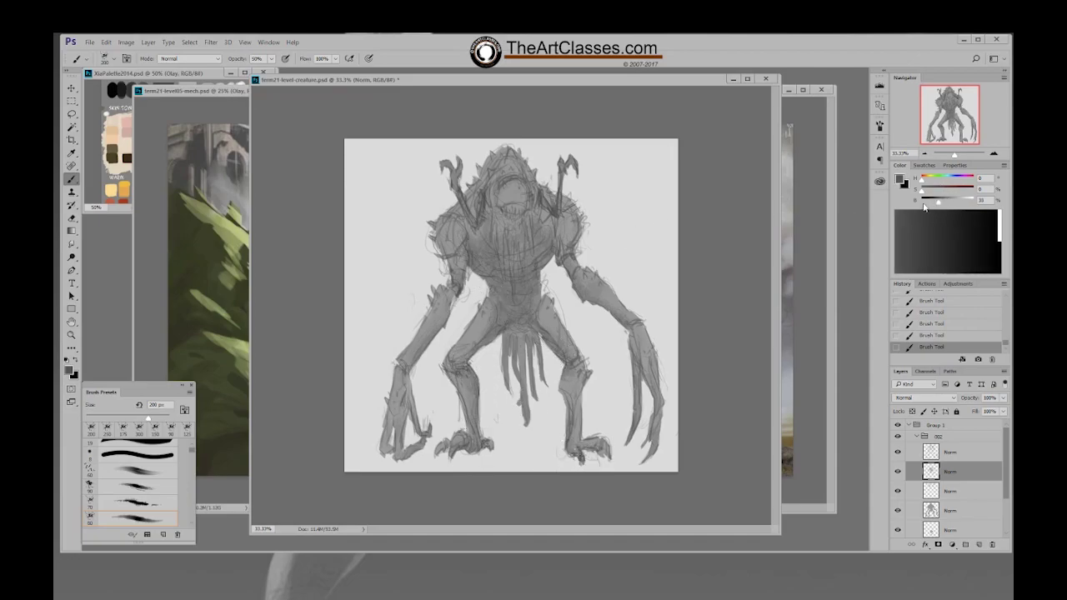
pyautogui.press('[')
pyautogui.press('[')
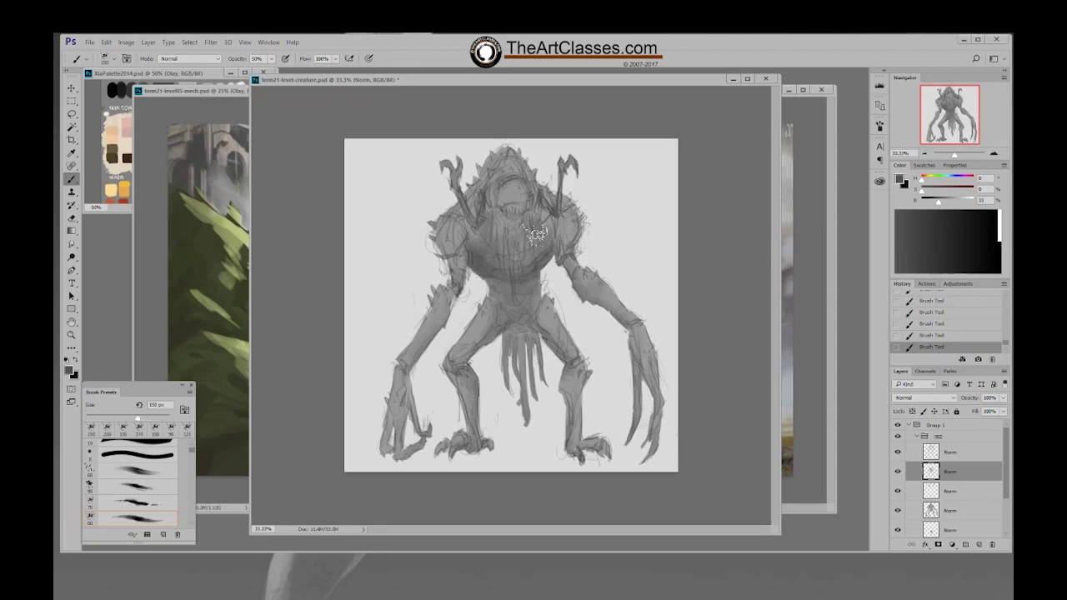
pyautogui.press(']')
pyautogui.press(']')
pyautogui.press(']')
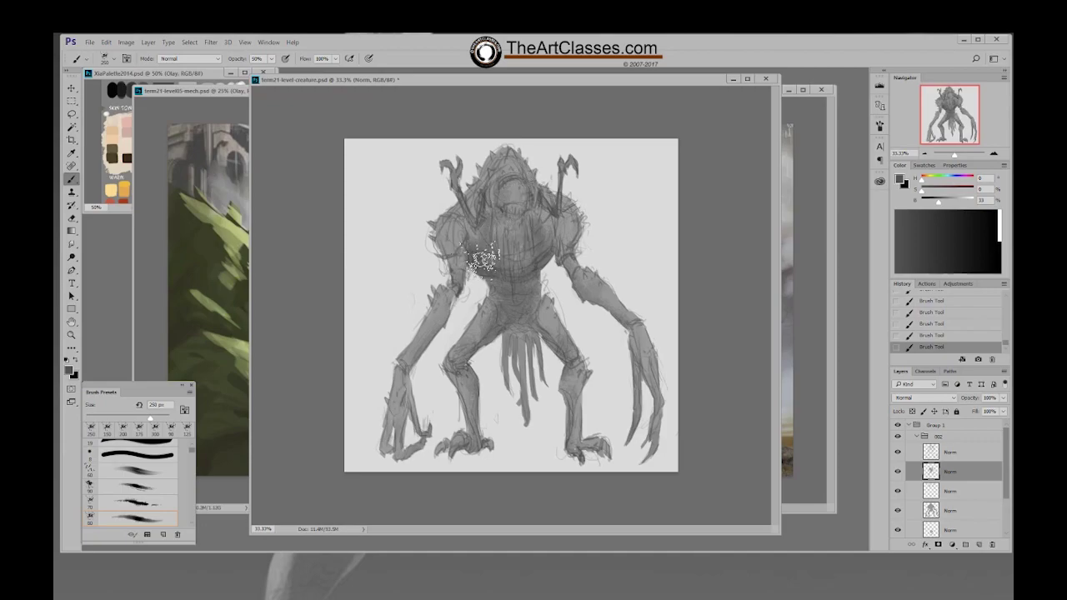
# Choose a soft round brush, set the colour to 30% brightness, enlarge the brush to 800 px, and softly shade the creature
pyautogui.rightClick(461, 249)
pyautogui.click(514, 348)
pyautogui.click(746, 210)
pyautogui.click(936, 202)
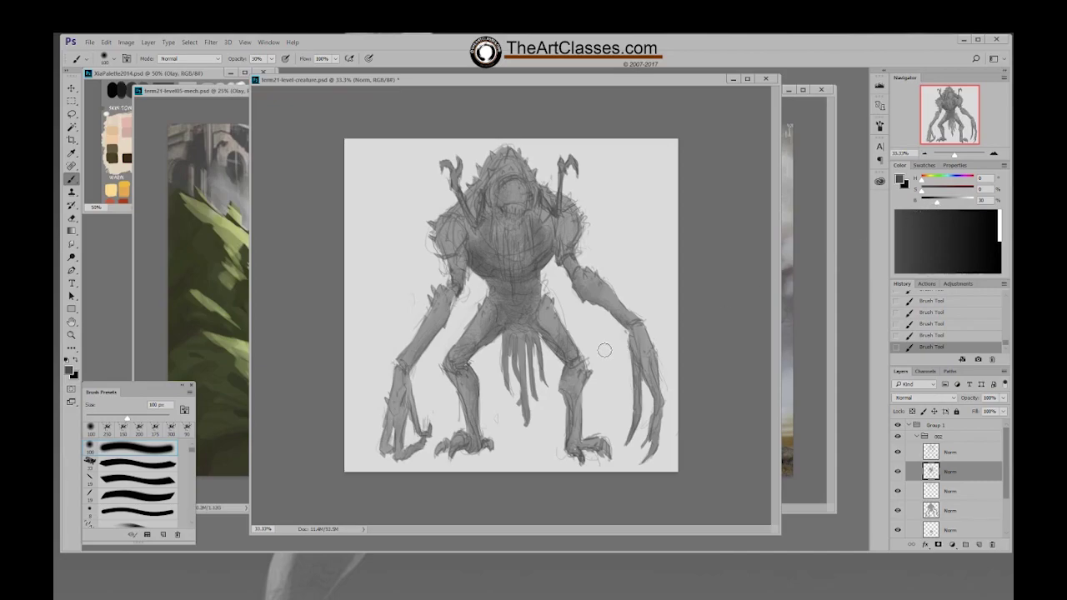
pyautogui.press(']')
pyautogui.press(']')
pyautogui.press(']')
pyautogui.press(']')
pyautogui.press(']')
pyautogui.press(']')
pyautogui.press(']')
pyautogui.press(']')
pyautogui.press(']')
pyautogui.press(']')
pyautogui.press(']')
pyautogui.press(']')
pyautogui.press(']')
pyautogui.press(']')
pyautogui.press(']')
pyautogui.press(']')
pyautogui.press(']')
pyautogui.press(']')
pyautogui.press(']')
pyautogui.press(']')
pyautogui.press('3')
pyautogui.press('[')
pyautogui.press('[')
pyautogui.press('[')
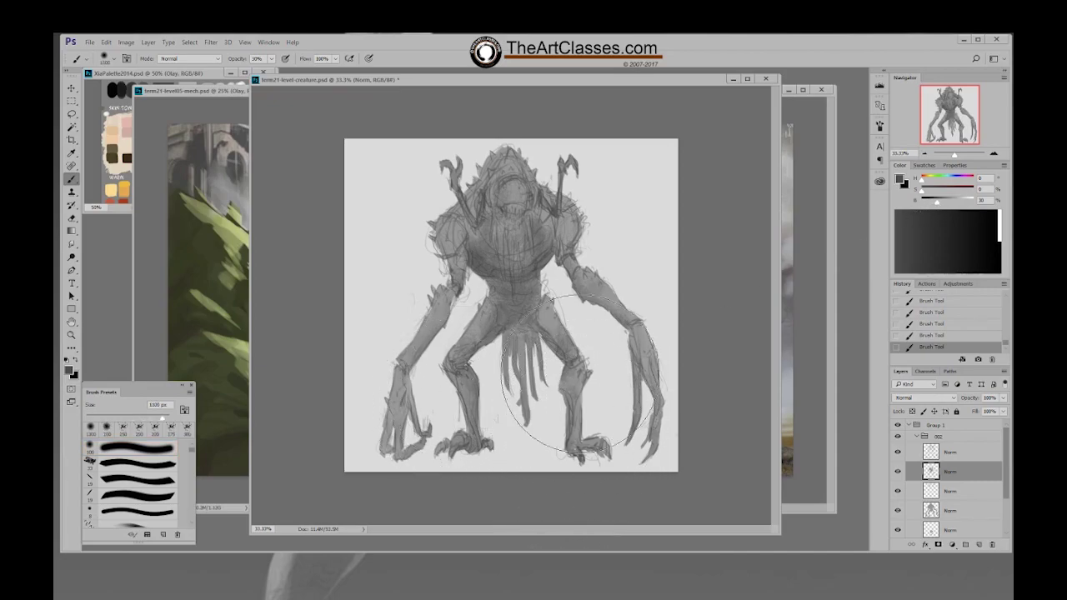
pyautogui.press('[')
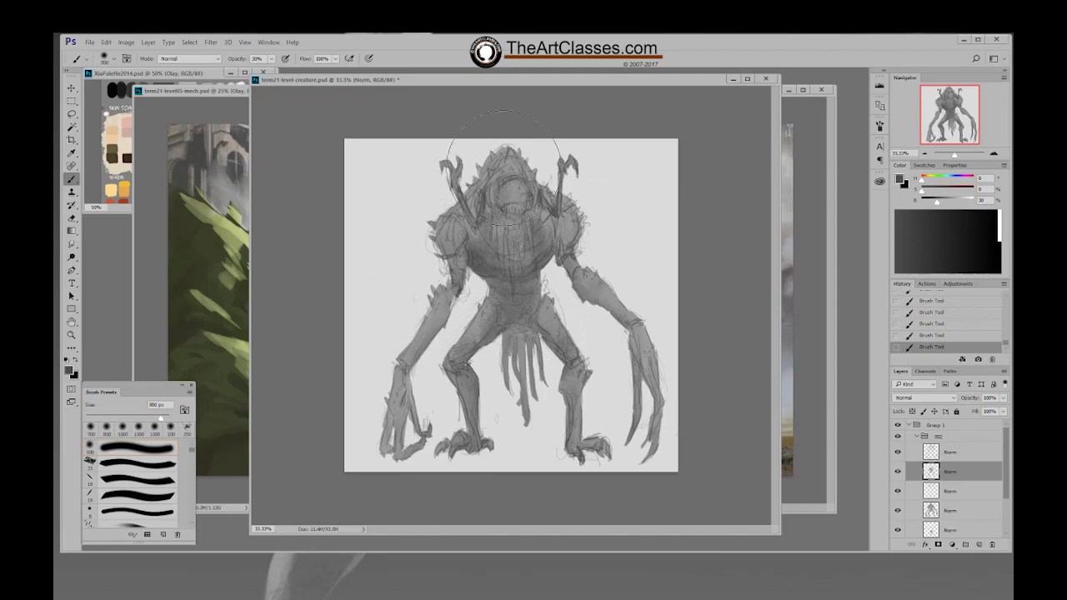
pyautogui.press(']')
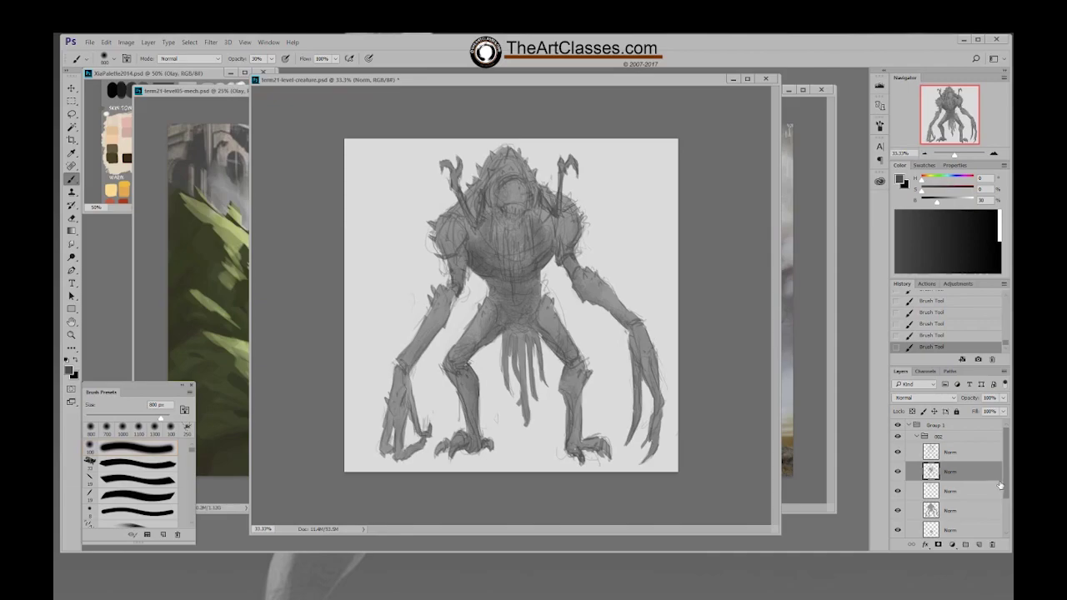
# Clear the selection and add a new Multiply layer directly above Background copy
pyautogui.scroll(-2, 1005, 492)
pyautogui.click(979, 515)
pyautogui.hotkey('ctrl', 'd')
pyautogui.press('F3')
# Try several downward grey-to-white gradients on the Multiply background layer, varying the grey and the gradient length
pyautogui.moveTo(937, 202)
pyautogui.mouseDown()
pyautogui.moveTo(916, 207)
pyautogui.moveTo(984, 201)
pyautogui.mouseUp()
pyautogui.press('g')
pyautogui.moveTo(458, 125); pyautogui.dragTo(458, 183)
pyautogui.hotkey('ctrl', 'z')
pyautogui.press('x')
pyautogui.moveTo(614, 125); pyautogui.dragTo(557, 291)
pyautogui.hotkey('ctrl', 'z')
pyautogui.moveTo(925, 203); pyautogui.dragTo(951, 202)
pyautogui.moveTo(567, 117); pyautogui.dragTo(566, 259)
pyautogui.hotkey('ctrl', 'z')
pyautogui.moveTo(548, 109); pyautogui.dragTo(549, 442)
pyautogui.hotkey('ctrl', 'z')
pyautogui.moveTo(600, 151); pyautogui.dragTo(558, 317)
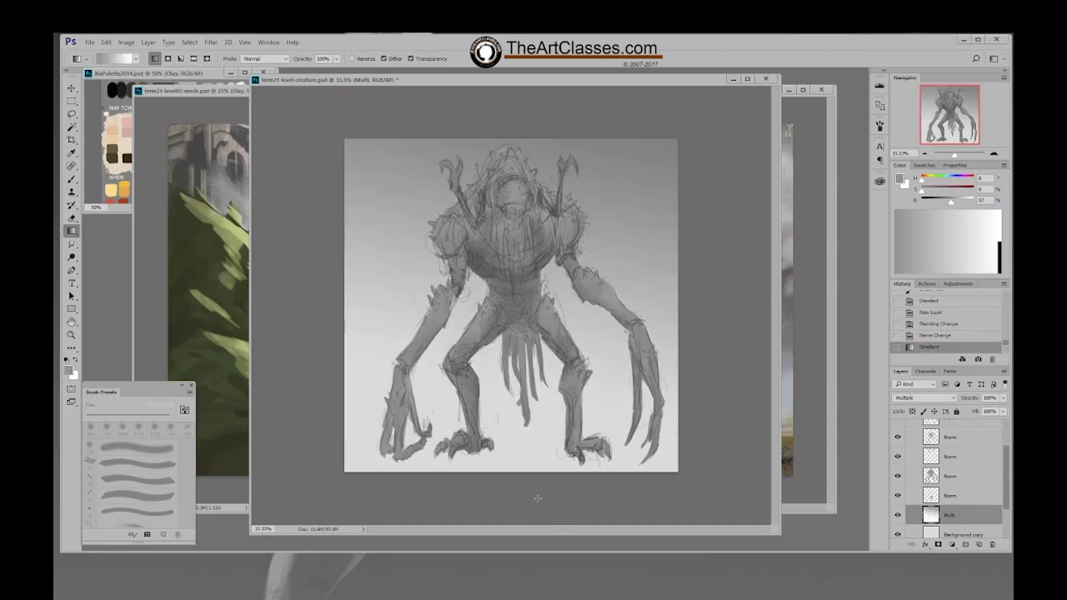
pyautogui.hotkey('ctrl', 'z')
pyautogui.moveTo(505, 125); pyautogui.dragTo(518, 441)
pyautogui.hotkey('ctrl', 'z')
pyautogui.moveTo(588, 123); pyautogui.dragTo(535, 495)
pyautogui.hotkey('ctrl', 'z')
pyautogui.moveTo(591, 134); pyautogui.dragTo(608, 450)
# Fill the Multiply background layer with a long downward gradient from 42% brightness grey to white, ending well below the canvas
pyautogui.moveTo(950, 204); pyautogui.dragTo(943, 203)
pyautogui.hotkey('ctrl', 'z')
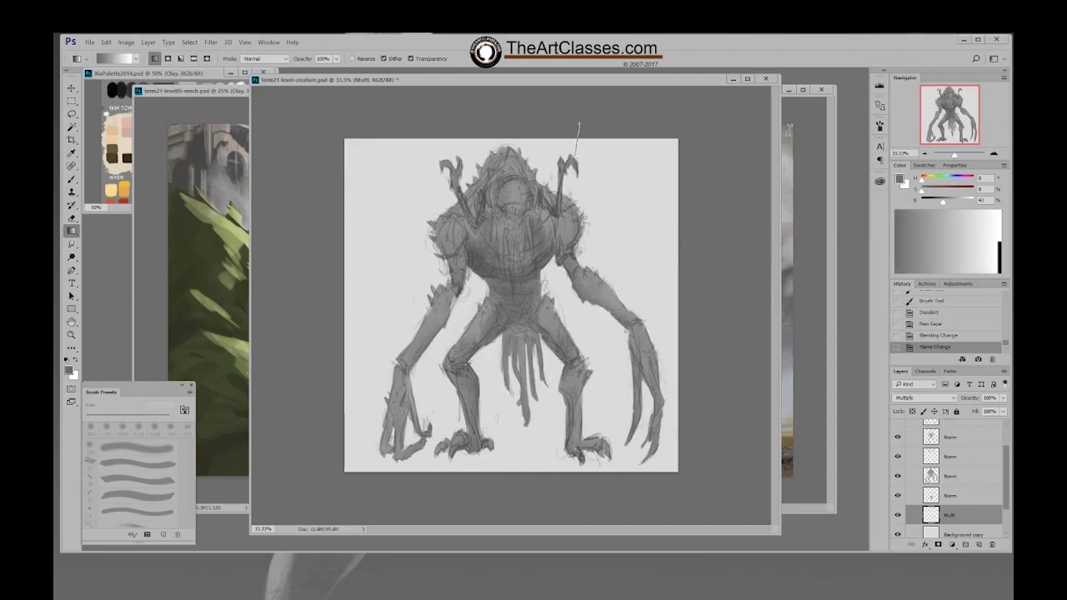
pyautogui.moveTo(578, 133); pyautogui.dragTo(524, 564)
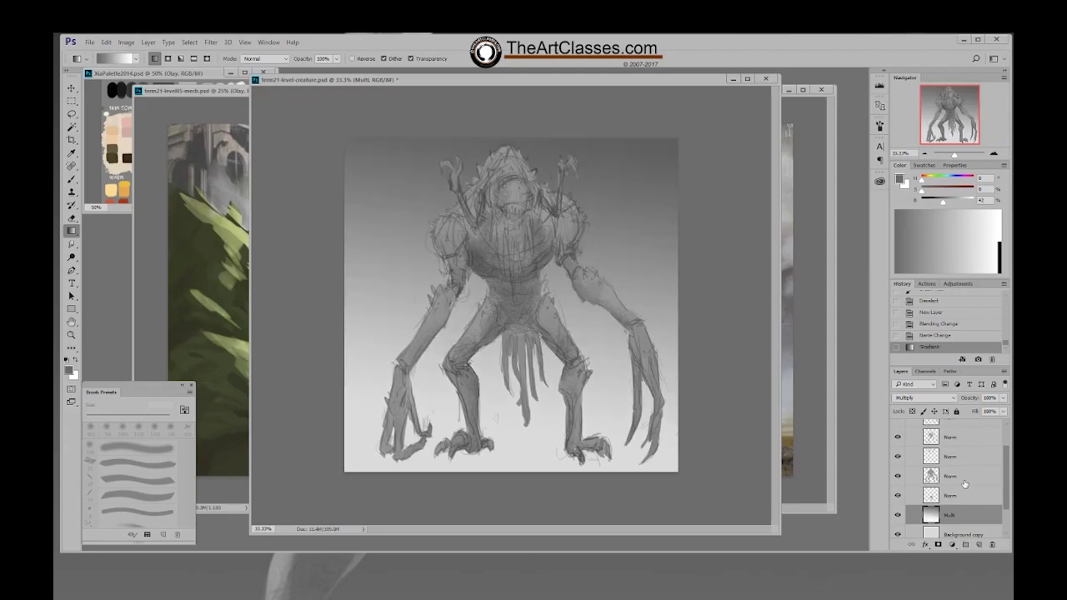
pyautogui.hotkey('ctrl', 'z')
pyautogui.moveTo(578, 122); pyautogui.dragTo(523, 593)
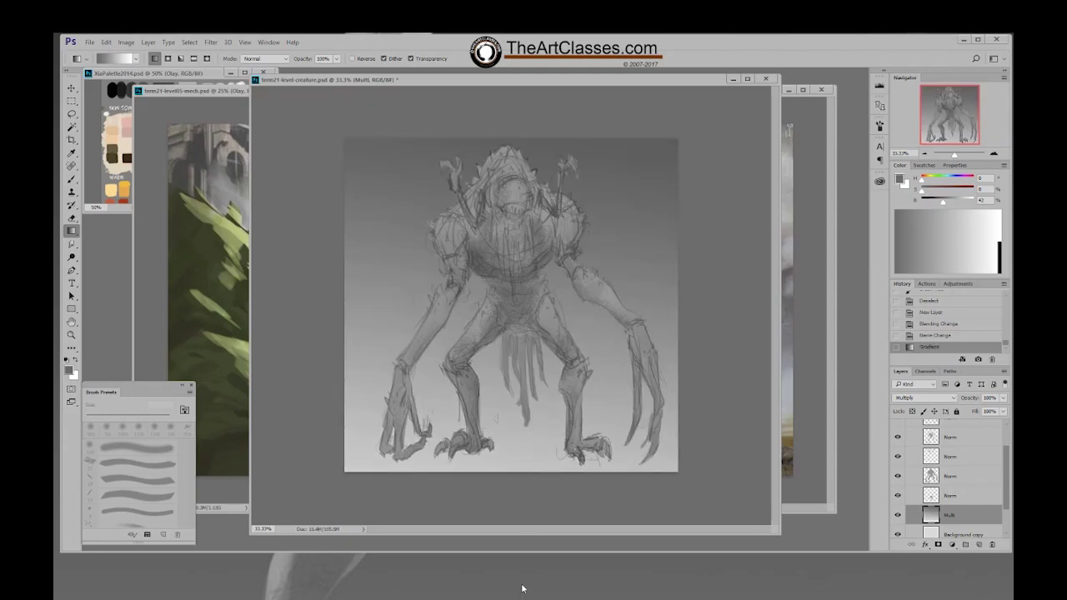
# Try Multiply blending on the layer holding the two back spikes
pyautogui.click(948, 490)
pyautogui.click(948, 457)
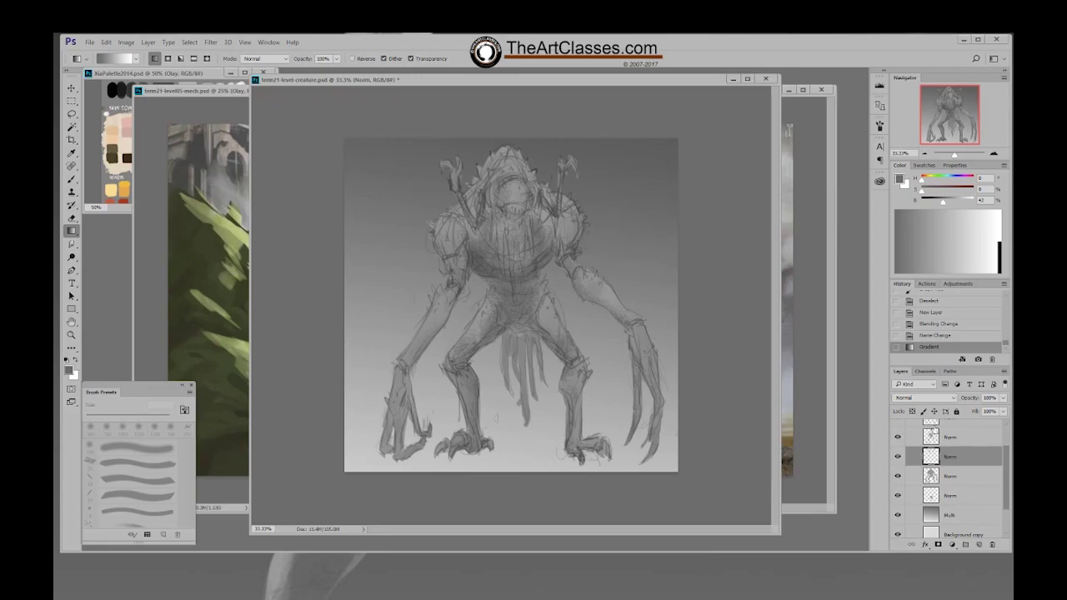
pyautogui.click(923, 397)
pyautogui.click(916, 430)
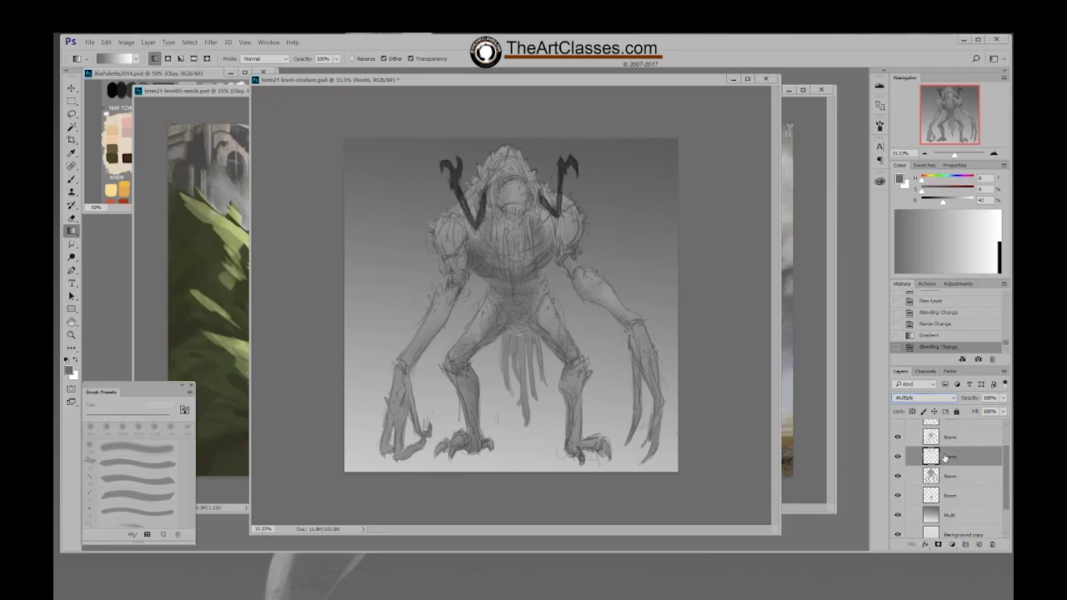
pyautogui.hotkey('ctrl', 'z')
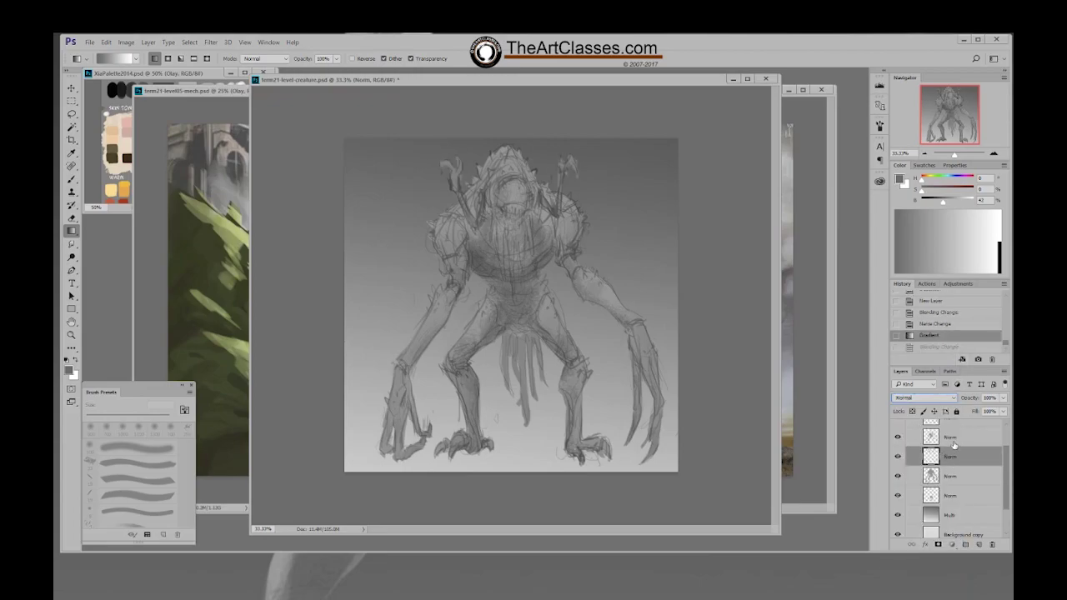
# Move the shading layer directly above the silhouette, test Multiply and Dissolve blending on it, and restore Normal
pyautogui.moveTo(954, 459); pyautogui.dragTo(950, 451)
pyautogui.click(936, 399)
pyautogui.click(925, 431)
pyautogui.click(942, 399)
pyautogui.click(926, 412)
pyautogui.click(932, 398)
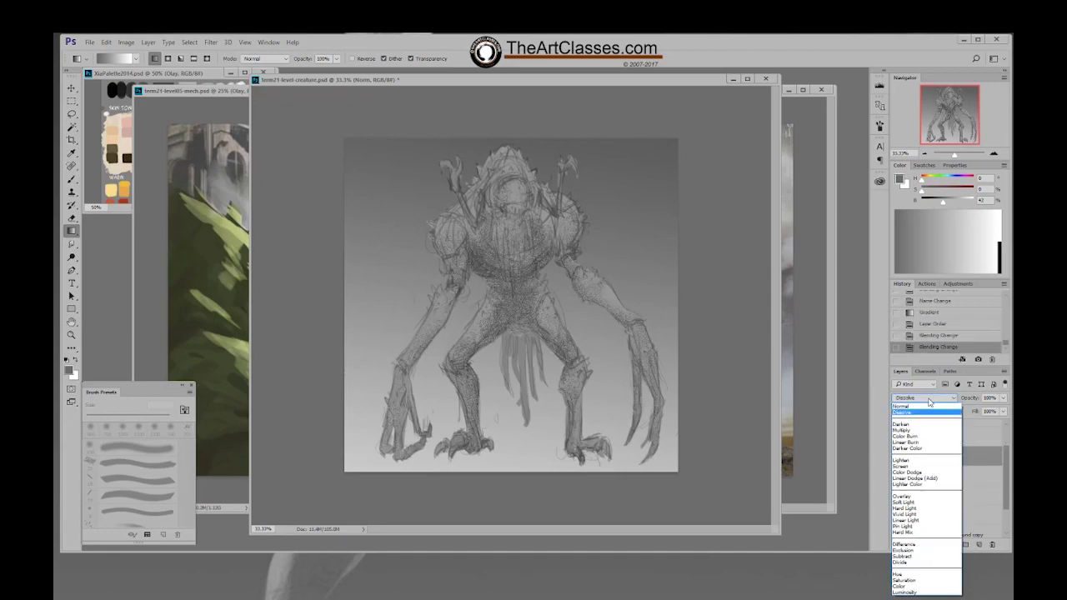
pyautogui.click(925, 407)
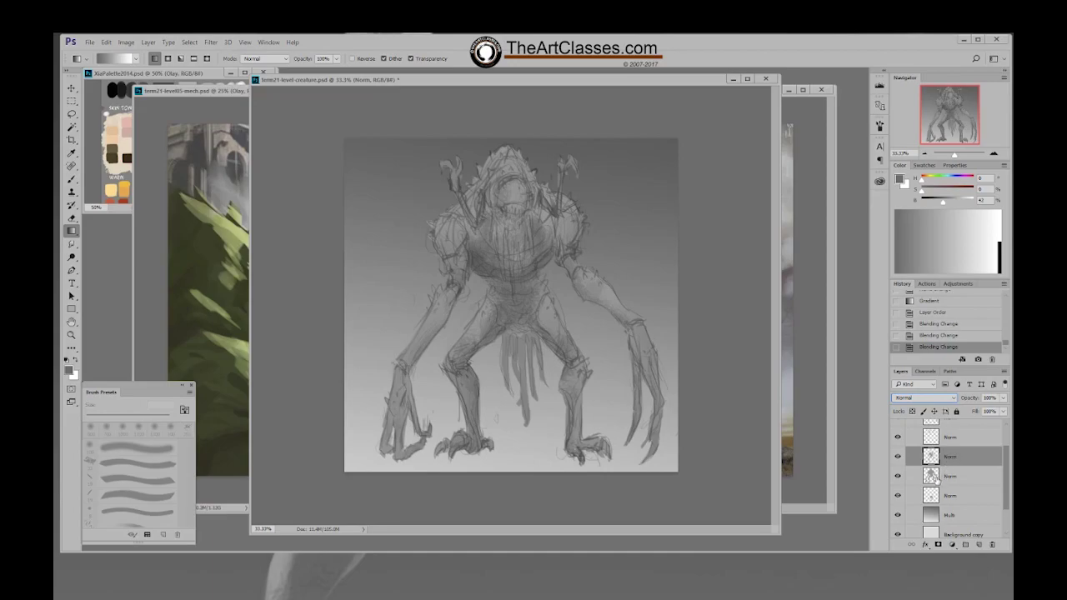
# Save the file, load the silhouette layer as a selection, and hide the selection edges
pyautogui.hotkey('ctrl', 's')
pyautogui.keyDown('ctrl'); pyautogui.click(931, 476); pyautogui.keyUp('ctrl')
pyautogui.hotkey('ctrl', 'h')
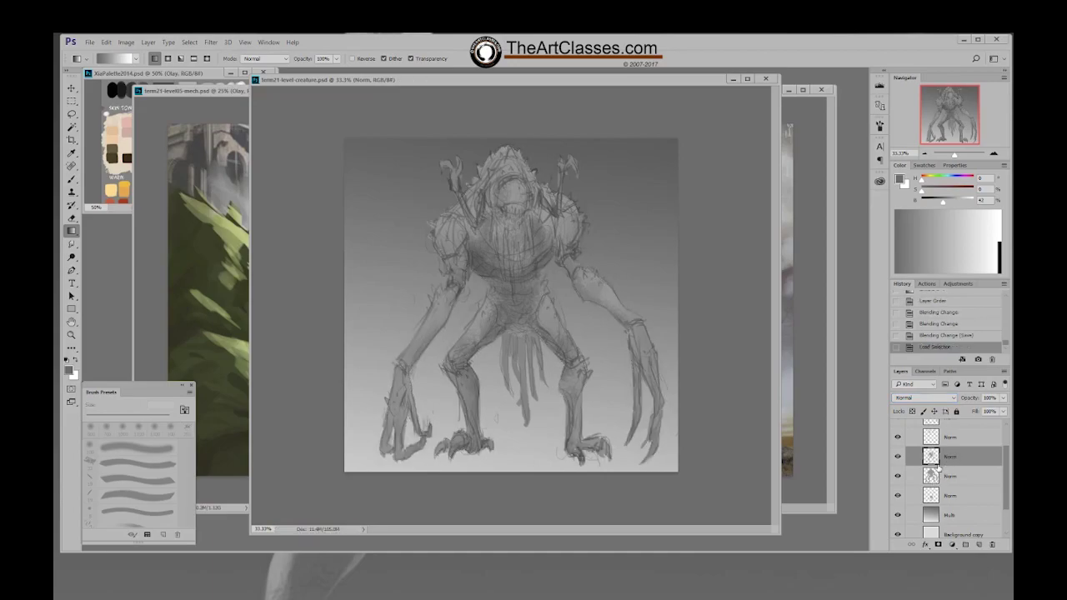
# Choose a rough oval brush preset at 50% opacity and shade the right-side upper arm and the lower edge of the chest
pyautogui.press('b')
pyautogui.rightClick(599, 315)
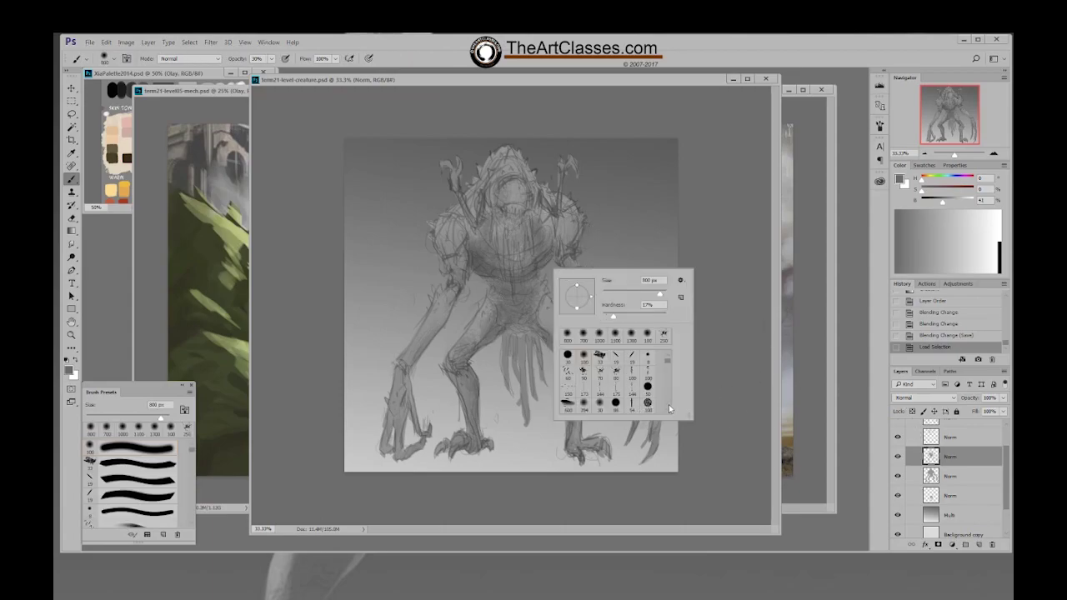
pyautogui.scroll(-3, 669, 389)
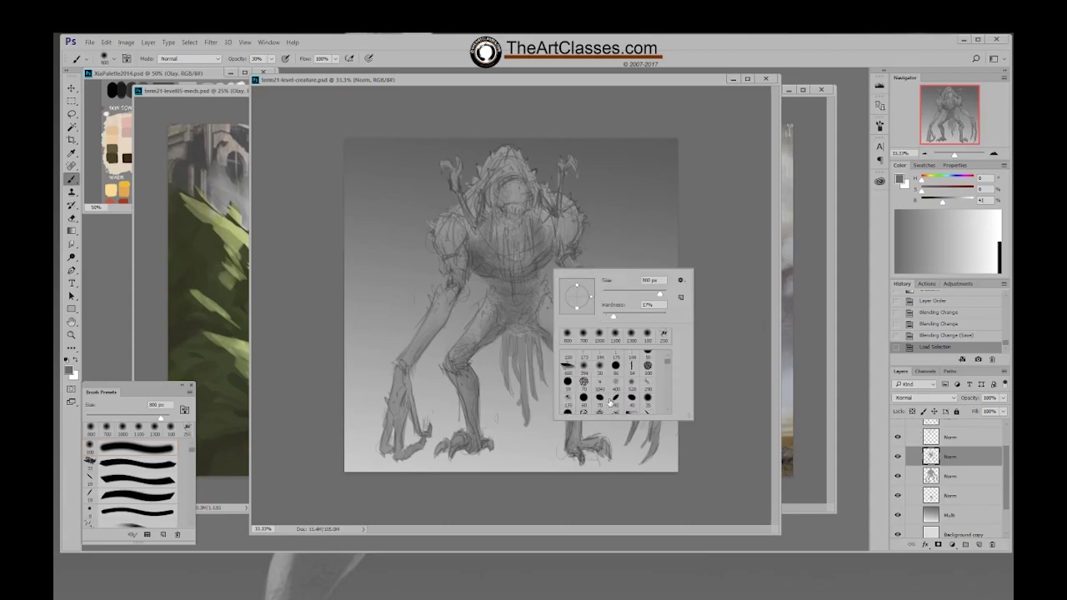
pyautogui.doubleClick(621, 399)
pyautogui.press(']')
pyautogui.press(']')
pyautogui.press(']')
pyautogui.press(']')
pyautogui.press('5')
pyautogui.moveTo(557, 246); pyautogui.dragTo(556, 290)
pyautogui.moveTo(477, 285); pyautogui.dragTo(488, 276)
pyautogui.moveTo(487, 277)
pyautogui.mouseDown()
pyautogui.moveTo(514, 246)
pyautogui.moveTo(492, 279)
pyautogui.mouseUp()
# Set the colour to 30% brightness and darken under the chest and the right-side upper arm with a smaller rough brush
pyautogui.click(938, 202)
pyautogui.press('[')
pyautogui.press('[')
pyautogui.press('[')
pyautogui.press('[')
pyautogui.press('[')
pyautogui.moveTo(488, 276); pyautogui.dragTo(497, 280)
pyautogui.moveTo(570, 277); pyautogui.dragTo(562, 238)
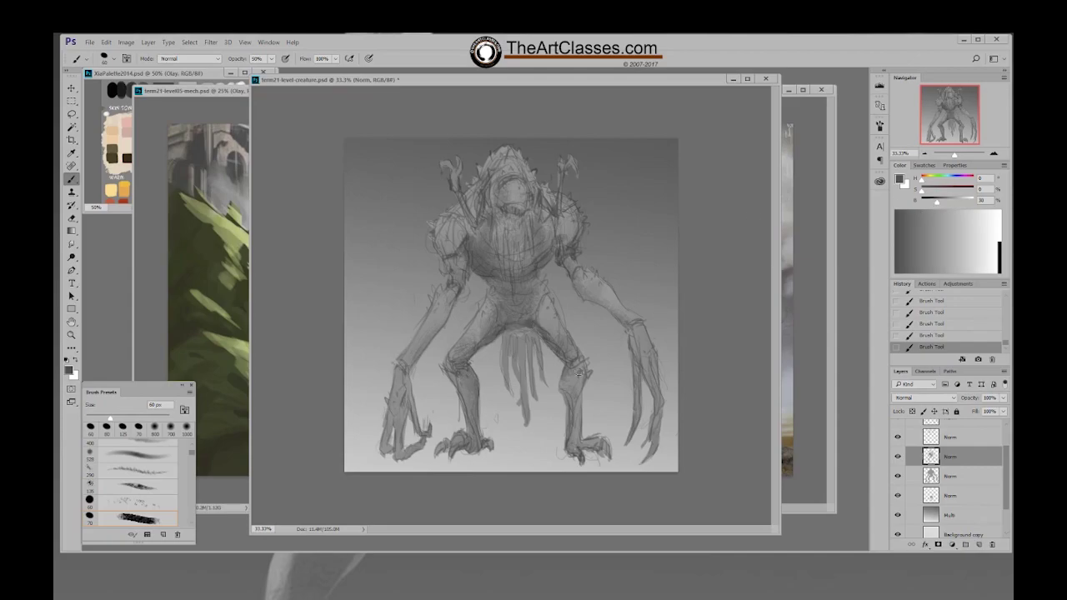
# Darken the pelvis with the rough brush at 70 px, and the chest at 100 px and 70% opacity
pyautogui.moveTo(499, 314)
pyautogui.mouseDown()
pyautogui.moveTo(510, 332)
pyautogui.moveTo(521, 320)
pyautogui.mouseUp()
pyautogui.press('[')
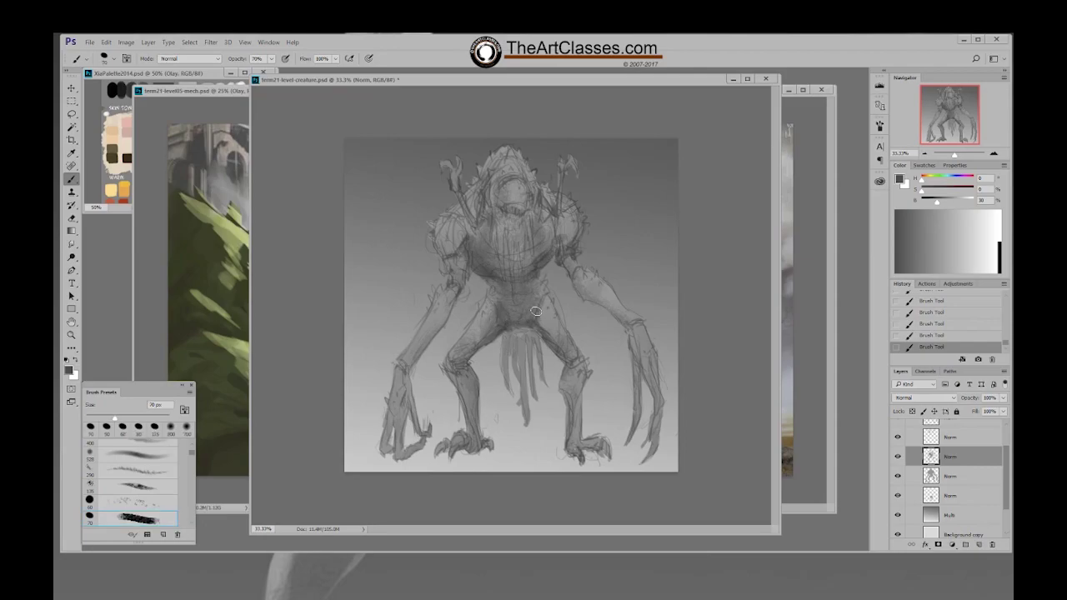
pyautogui.press(']')
pyautogui.press(']')
pyautogui.press(']')
pyautogui.moveTo(480, 236); pyautogui.dragTo(500, 254)
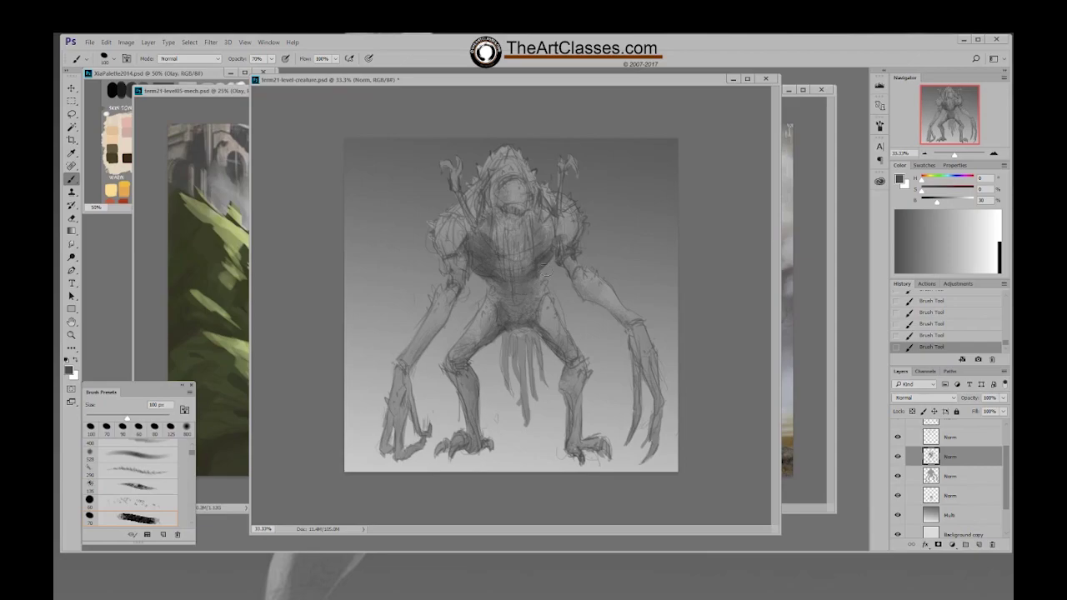
# Shade both forearms with the rough brush reduced to 45 px
pyautogui.press('[')
pyautogui.press('[')
pyautogui.press('[')
pyautogui.press('[')
pyautogui.press('[')
pyautogui.press('[')
pyautogui.moveTo(615, 309); pyautogui.dragTo(614, 304)
pyautogui.moveTo(415, 364)
pyautogui.mouseDown()
pyautogui.moveTo(443, 330)
pyautogui.moveTo(452, 291)
pyautogui.moveTo(430, 307)
pyautogui.moveTo(451, 282)
pyautogui.moveTo(450, 313)
pyautogui.mouseUp()
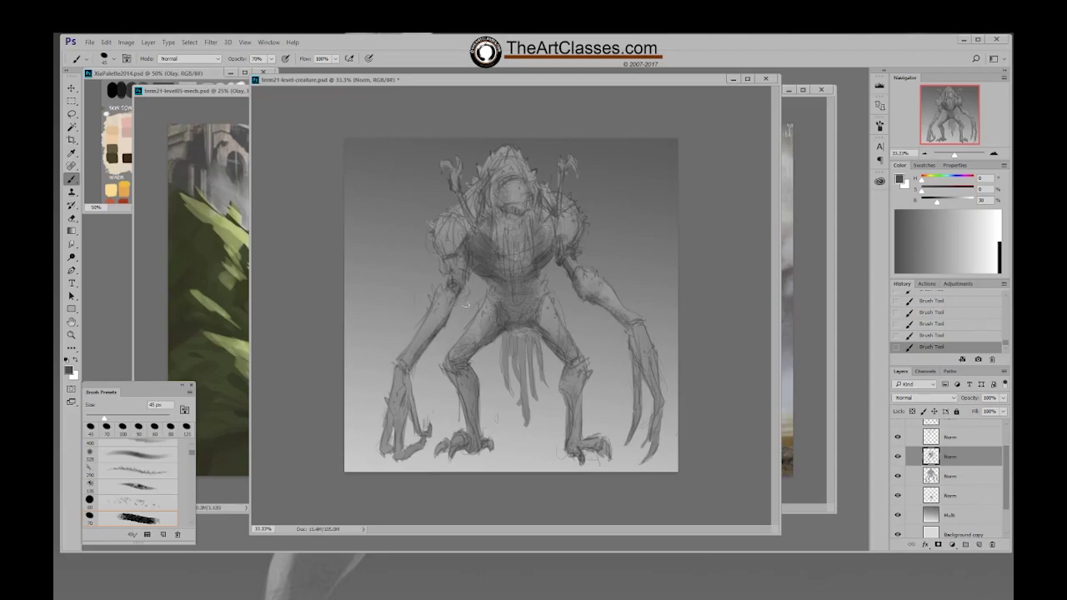
# Darken the left-side upper arm, and shade the left-side forearm with the rough oval brush enlarged to 90 px
pyautogui.moveTo(453, 269); pyautogui.dragTo(433, 238)
pyautogui.press(']')
pyautogui.rightClick(572, 241)
pyautogui.doubleClick(644, 379)
pyautogui.press(']')
pyautogui.press(']')
pyautogui.press(']')
pyautogui.press(']')
pyautogui.press(']')
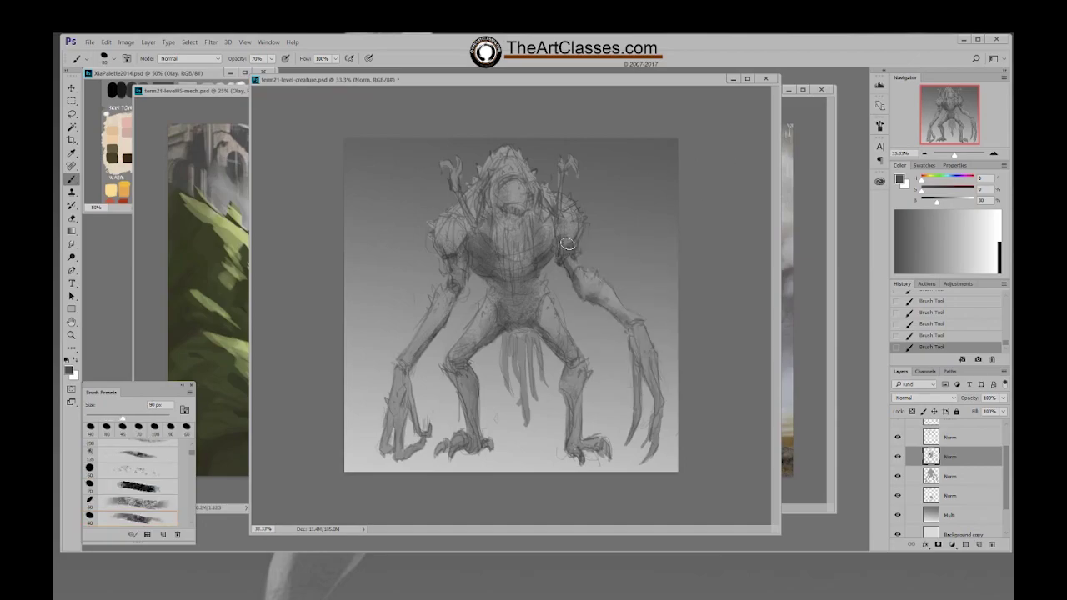
pyautogui.moveTo(396, 371); pyautogui.dragTo(453, 288)
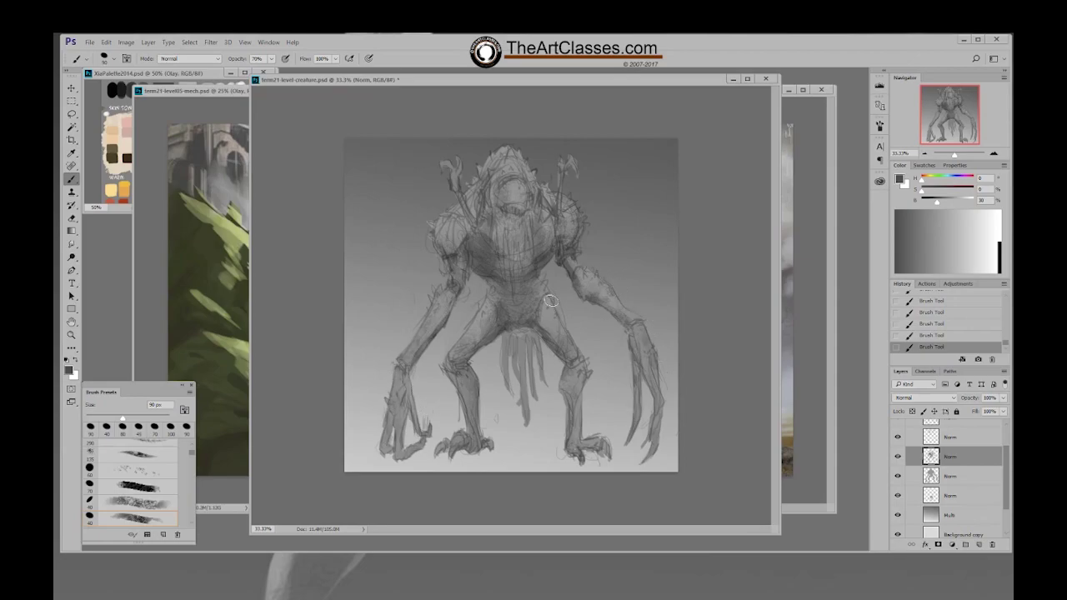
# Choose the slanted solid 19 px brush preset
pyautogui.rightClick(561, 359)
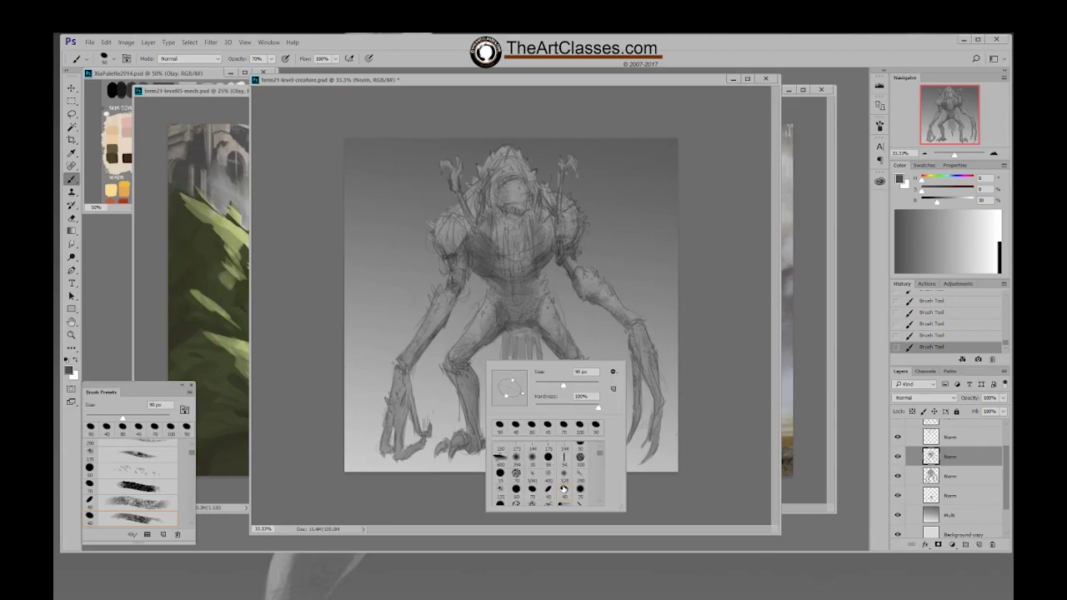
pyautogui.moveTo(601, 450); pyautogui.dragTo(600, 446)
pyautogui.doubleClick(548, 453)
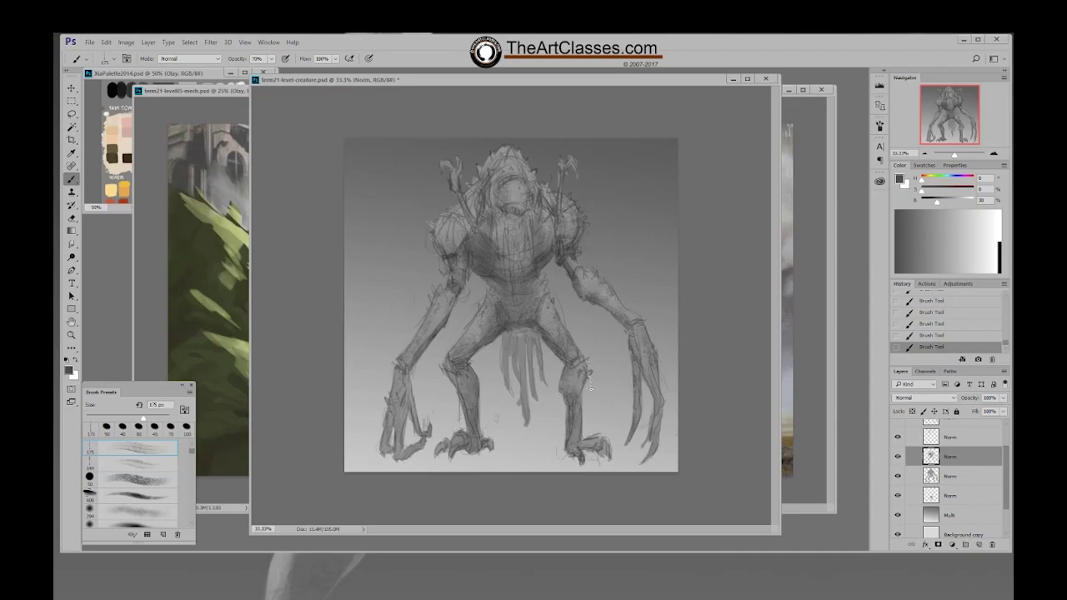
pyautogui.rightClick(530, 307)
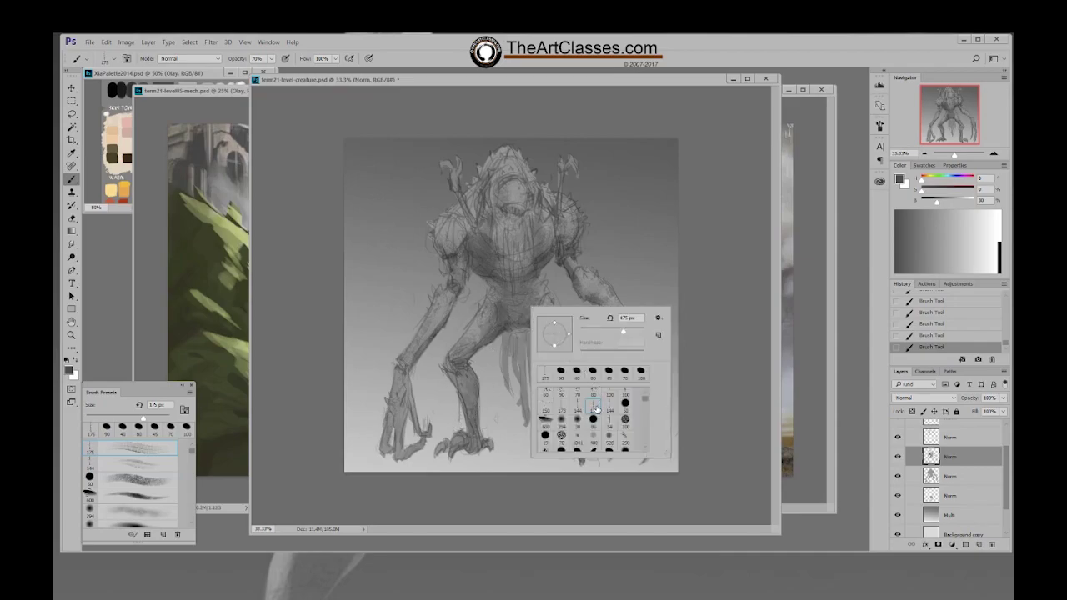
pyautogui.click(644, 396)
pyautogui.doubleClick(594, 399)
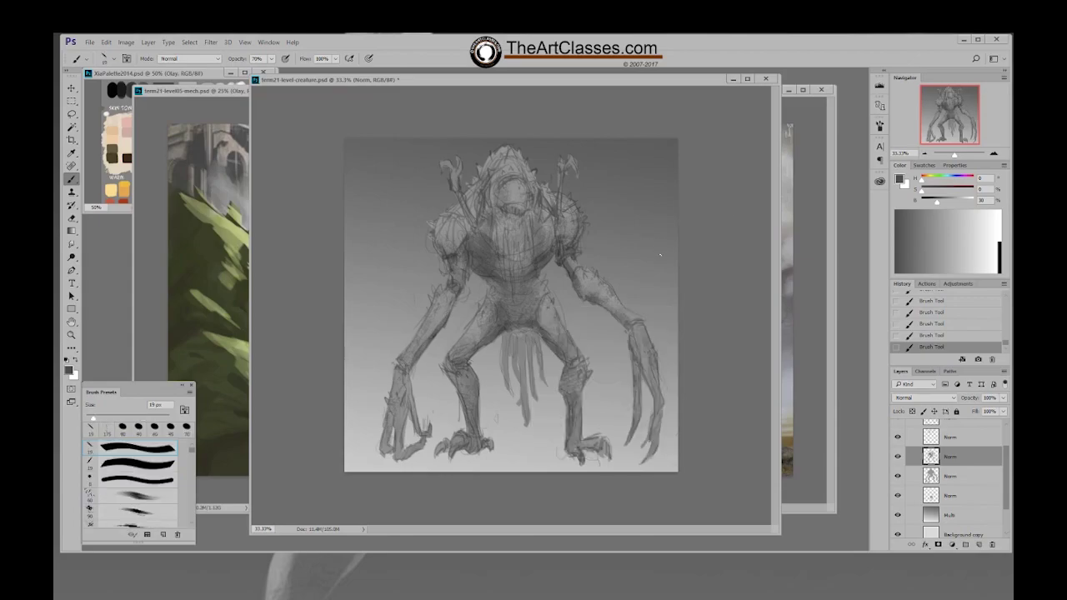
# Add a new layer and paint accents at the sides of the chest with the slanted brush at 40 px, 100% opacity
pyautogui.hotkey('ctrl', 'shift', 'alt', 'n')
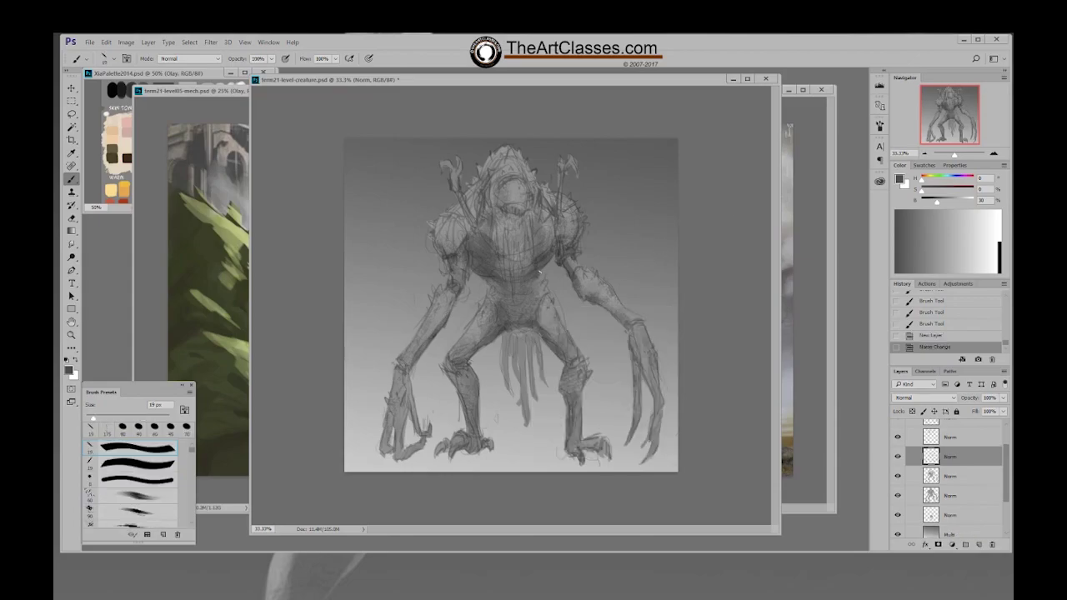
pyautogui.press(']')
pyautogui.press(']')
pyautogui.press(']')
pyautogui.press(']')
pyautogui.moveTo(556, 237); pyautogui.dragTo(560, 253)
pyautogui.hotkey('ctrl', 'z')
pyautogui.moveTo(468, 238); pyautogui.dragTo(468, 255)
# Set the opacity of the Multiply sketch layer at the top of the group to 57%
pyautogui.moveTo(1006, 461); pyautogui.dragTo(1006, 454)
pyautogui.click(980, 432)
pyautogui.click(1003, 397)
pyautogui.moveTo(990, 410); pyautogui.dragTo(982, 410)
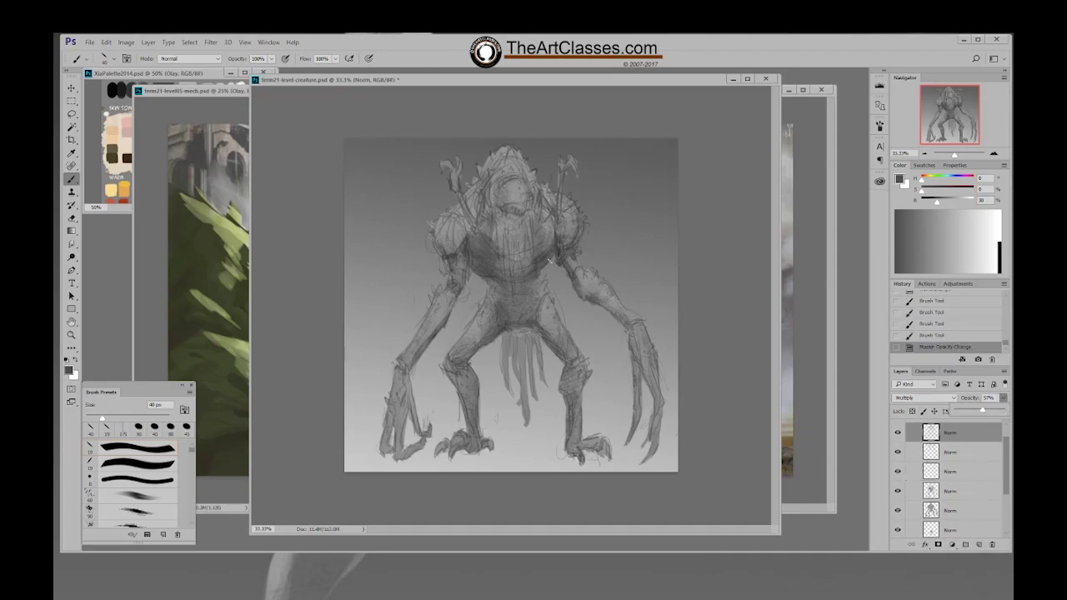
# Darken the shadows around the face and chin on the sketch layer with slanted brushes between 30 and 80 px
pyautogui.moveTo(495, 235); pyautogui.dragTo(533, 225)
pyautogui.moveTo(533, 208)
pyautogui.mouseDown()
pyautogui.moveTo(538, 220)
pyautogui.moveTo(482, 221)
pyautogui.mouseUp()
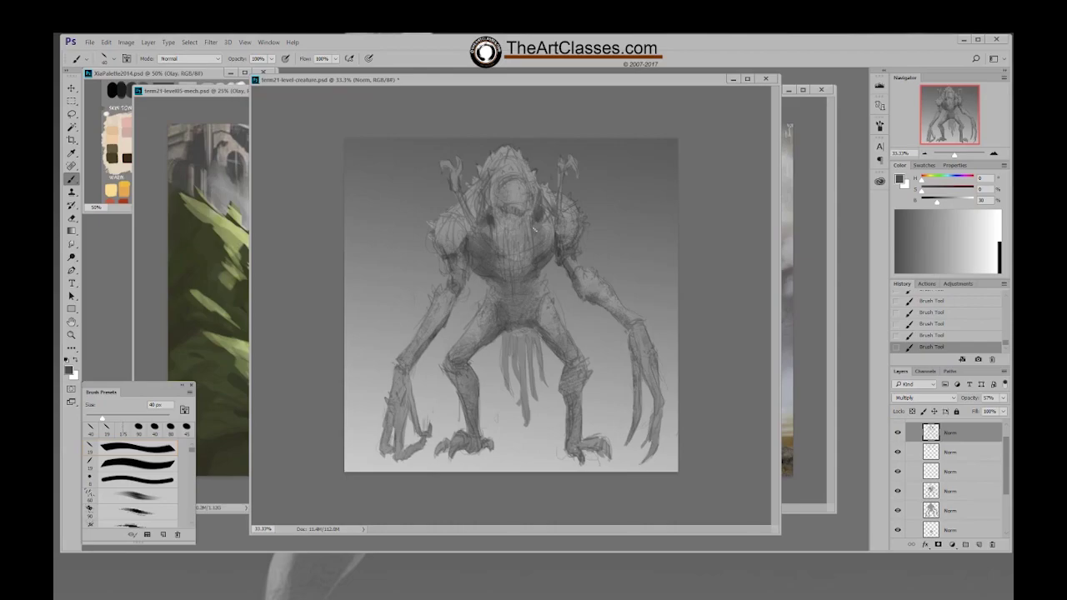
pyautogui.press(']')
pyautogui.press(']')
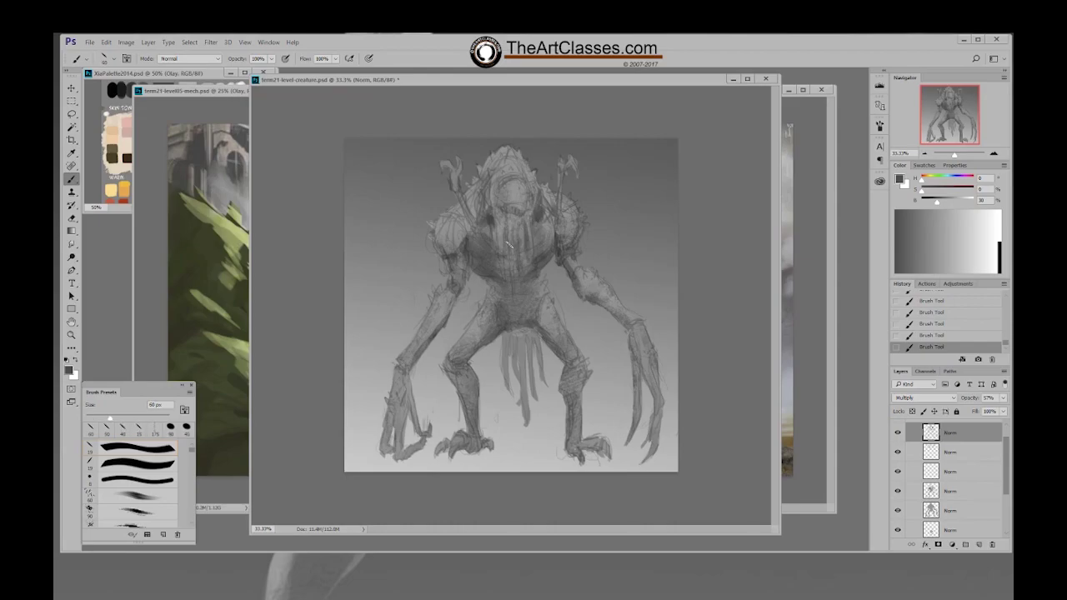
pyautogui.press(']')
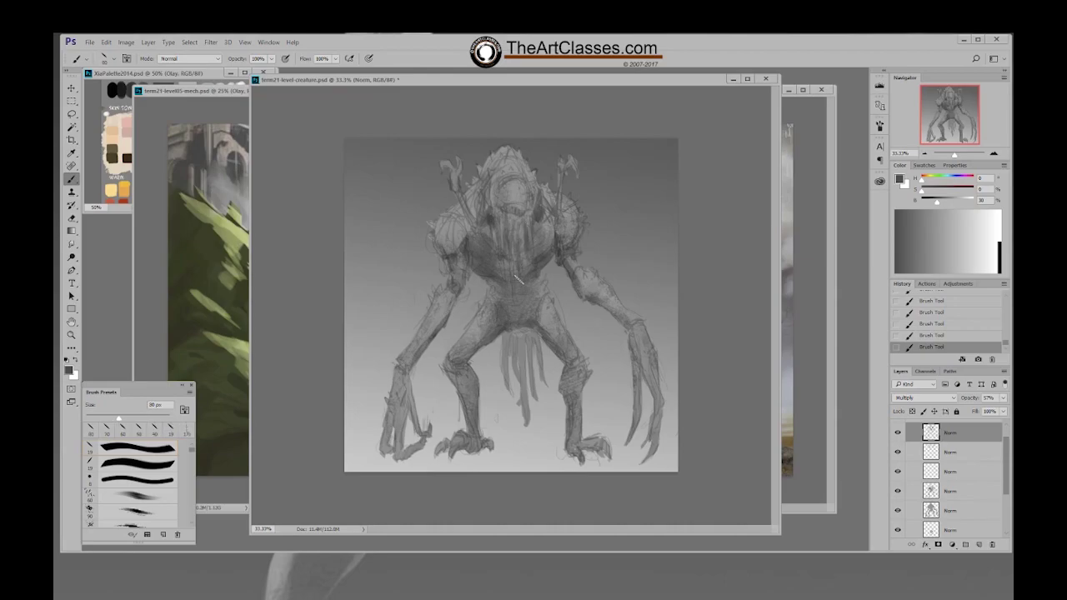
pyautogui.rightClick(551, 223)
pyautogui.doubleClick(587, 288)
# Load the silhouette layer as a selection and check what the two layers below the sketch layer contain
pyautogui.keyDown('ctrl'); pyautogui.click(930, 509); pyautogui.keyUp('ctrl')
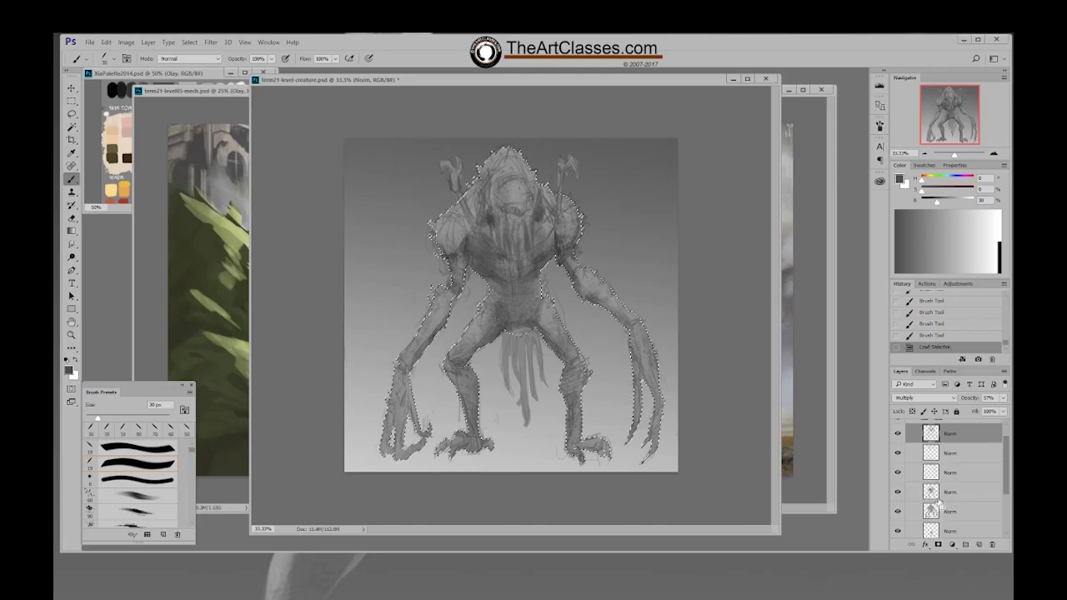
pyautogui.click(943, 456)
pyautogui.click(899, 454)
pyautogui.click(898, 453)
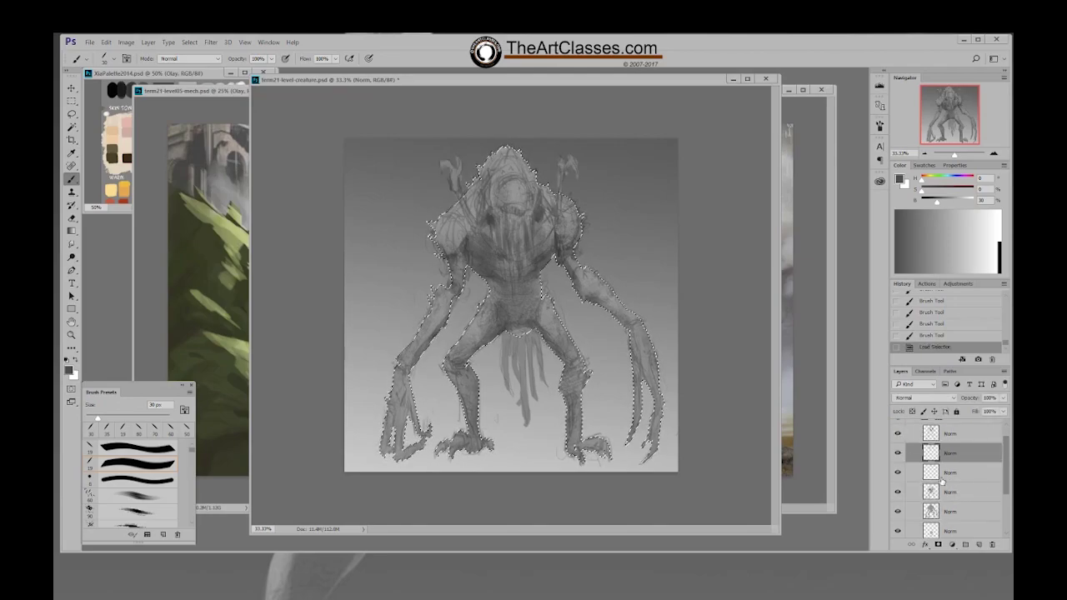
pyautogui.click(945, 475)
pyautogui.click(898, 473)
pyautogui.click(898, 473)
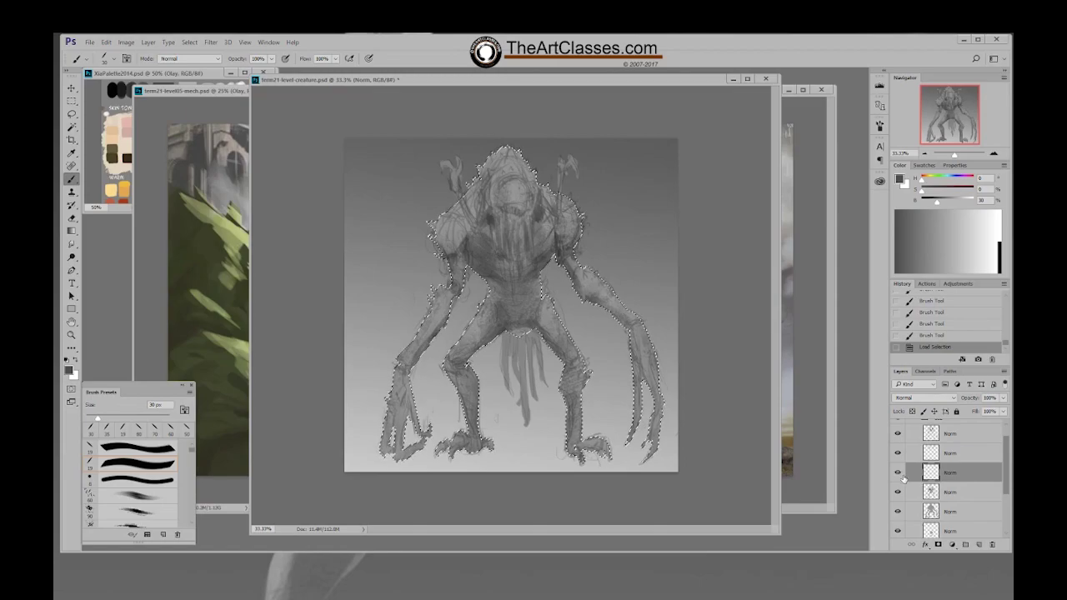
# Reduce the gradient background layer's opacity to 63% and clear the selection
pyautogui.scroll(-3, 950, 491)
pyautogui.click(950, 511)
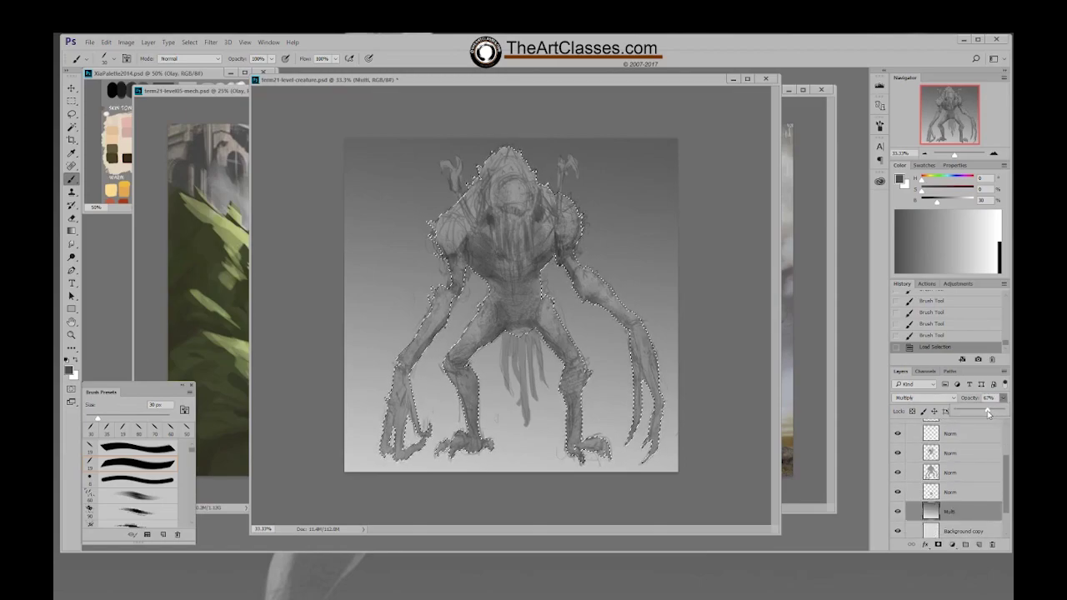
pyautogui.moveTo(1003, 398); pyautogui.dragTo(972, 409)
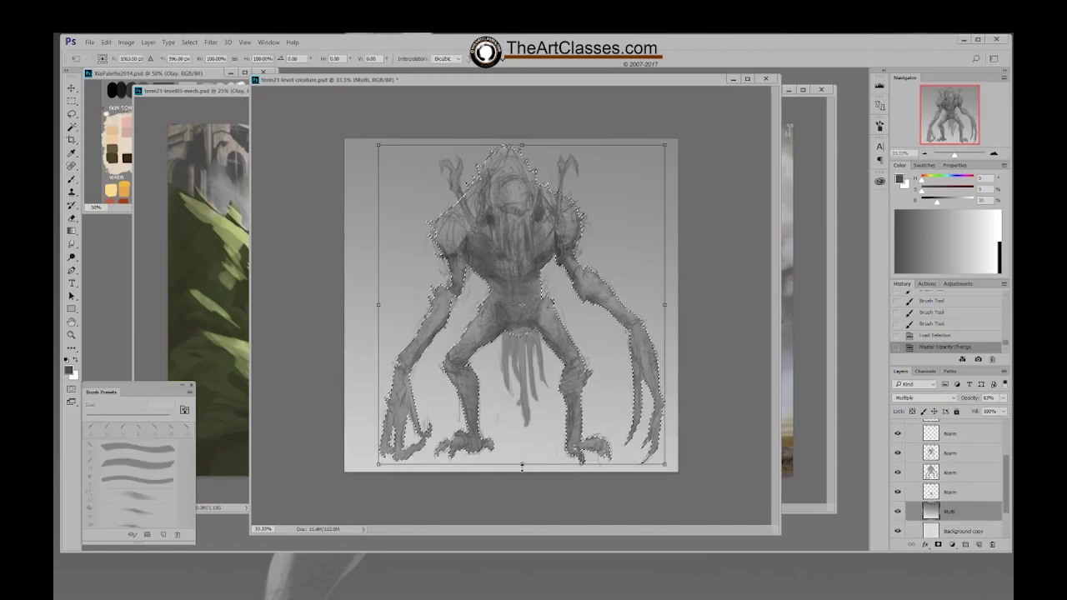
pyautogui.hotkey('ctrl', 'd')
pyautogui.hotkey('ctrl', 't')
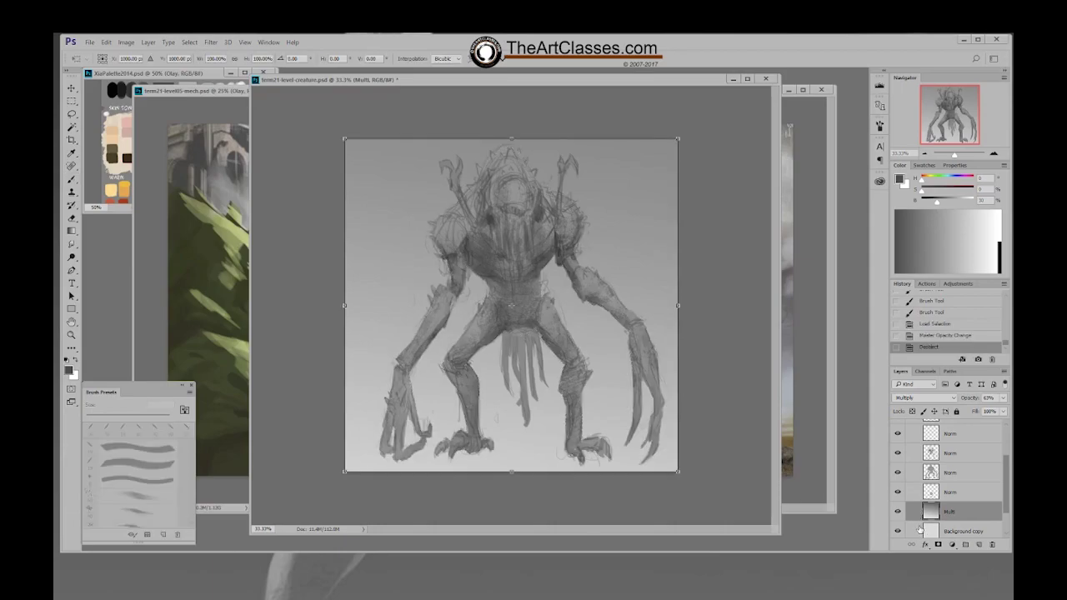
pyautogui.moveTo(535, 473); pyautogui.dragTo(547, 343)
pyautogui.press('Return')
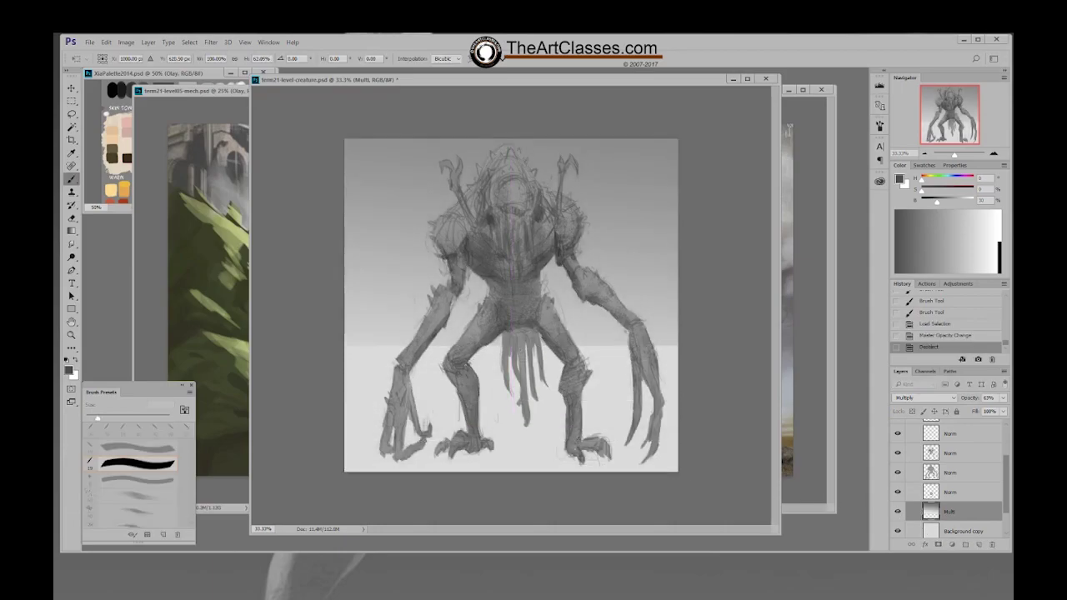
pyautogui.hotkey('ctrl', 'z')
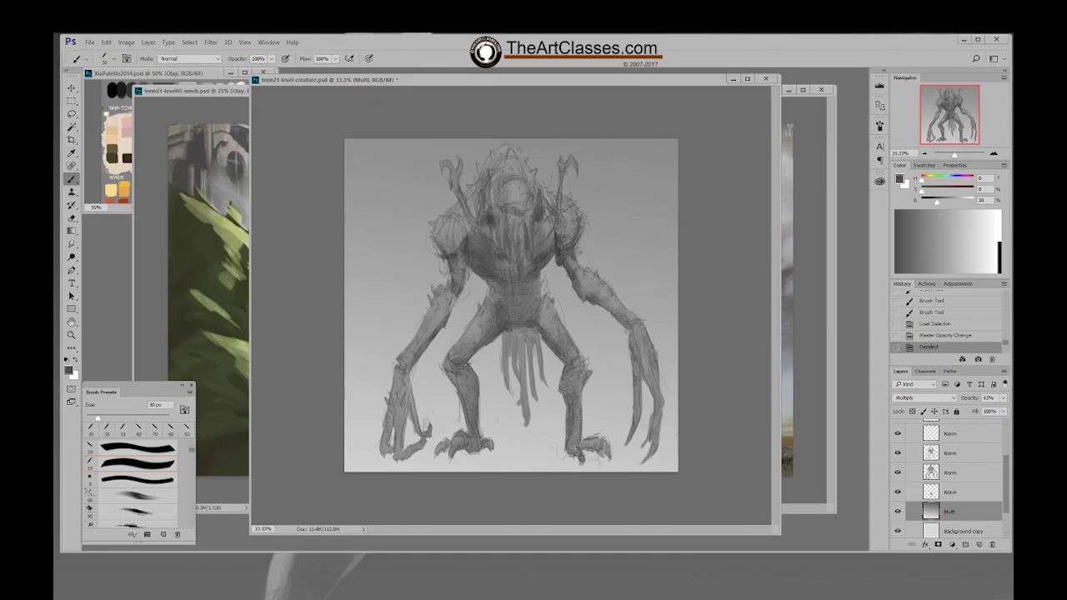
# Squash the gradient layer vertically to about 78% of its height, keeping its upper edge in place
pyautogui.hotkey('ctrl', 't')
pyautogui.moveTo(512, 472); pyautogui.dragTo(515, 402)
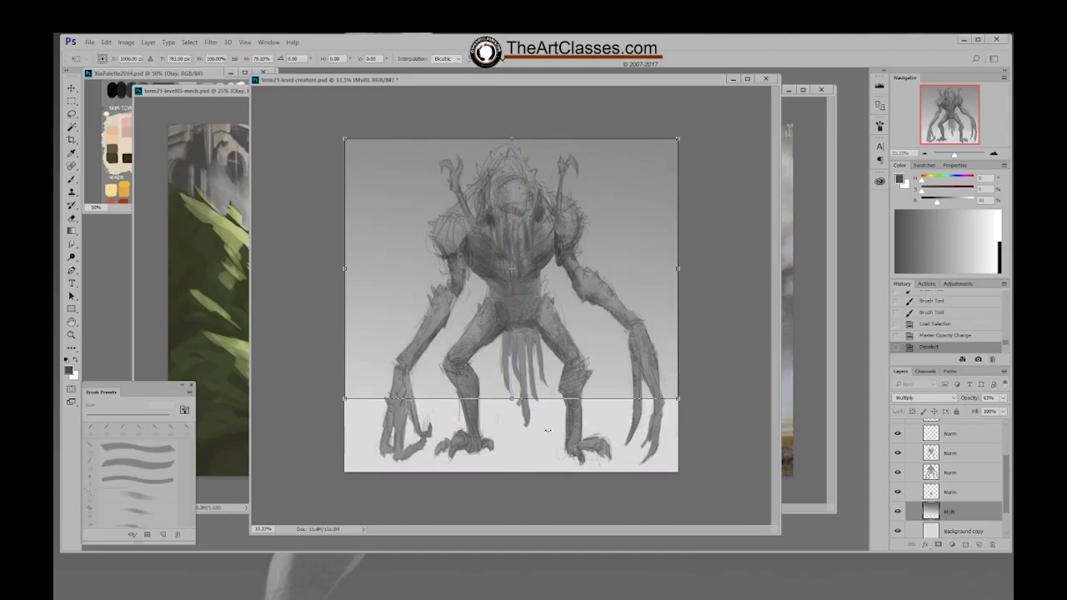
pyautogui.press('Return')
# Fade out the gradient's hard lower edge with a soft round eraser enlarged to 1200 px at 50% opacity
pyautogui.press('e')
pyautogui.rightClick(461, 431)
pyautogui.click(452, 495)
pyautogui.press(']')
pyautogui.press(']')
pyautogui.press(']')
pyautogui.press(']')
pyautogui.press(']')
pyautogui.press(']')
pyautogui.press(']')
pyautogui.press(']')
pyautogui.press(']')
pyautogui.press(']')
pyautogui.press(']')
pyautogui.press(']')
pyautogui.press(']')
pyautogui.press(']')
pyautogui.press(']')
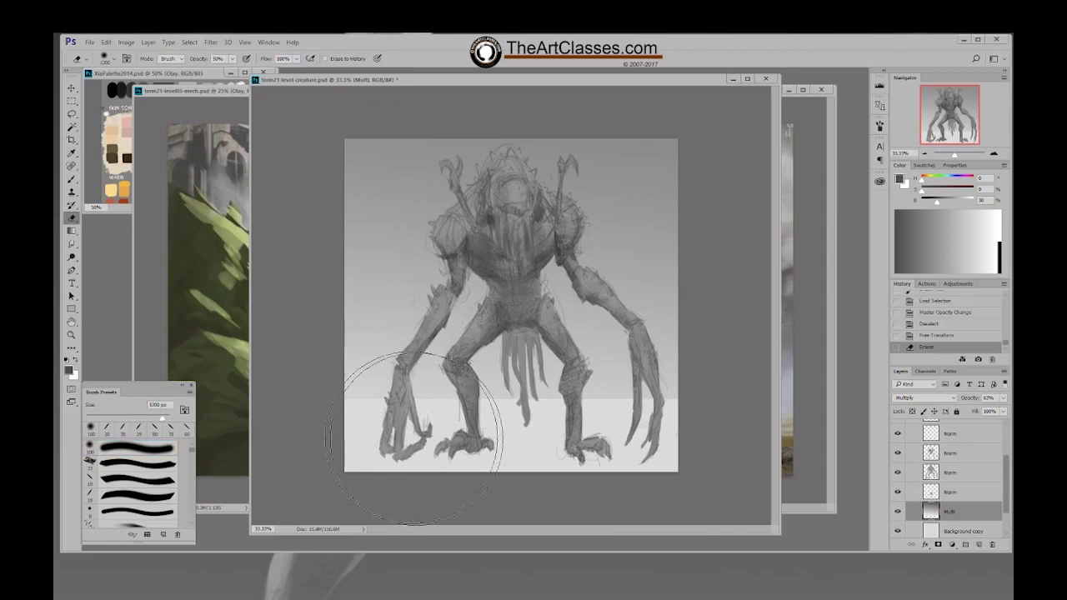
pyautogui.moveTo(667, 454)
pyautogui.mouseDown()
pyautogui.moveTo(478, 453)
pyautogui.moveTo(703, 486)
pyautogui.mouseUp()
pyautogui.click(705, 484)
pyautogui.click(700, 480)
# Compare the layers of group 002 by hiding and showing each one to examine what it contributes
pyautogui.scroll(2, 965, 463)
pyautogui.click(984, 463)
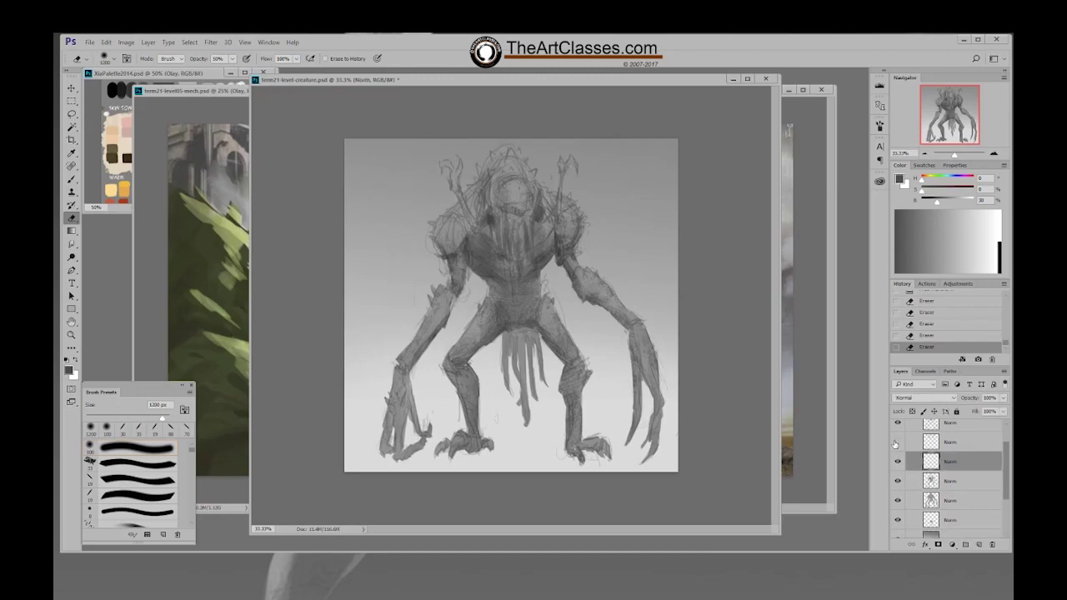
pyautogui.click(898, 464)
pyautogui.click(897, 462)
pyautogui.click(898, 426)
pyautogui.click(898, 425)
pyautogui.click(898, 462)
pyautogui.click(897, 463)
pyautogui.click(898, 481)
pyautogui.click(898, 481)
pyautogui.click(898, 481)
pyautogui.click(897, 481)
pyautogui.scroll(1, 898, 481)
pyautogui.click(897, 450)
pyautogui.click(898, 452)
pyautogui.moveTo(1003, 455); pyautogui.dragTo(1005, 444)
pyautogui.click(896, 446)
pyautogui.click(896, 446)
# Check the Multiply sketch layer at the top of group 002 and delete it
pyautogui.click(960, 453)
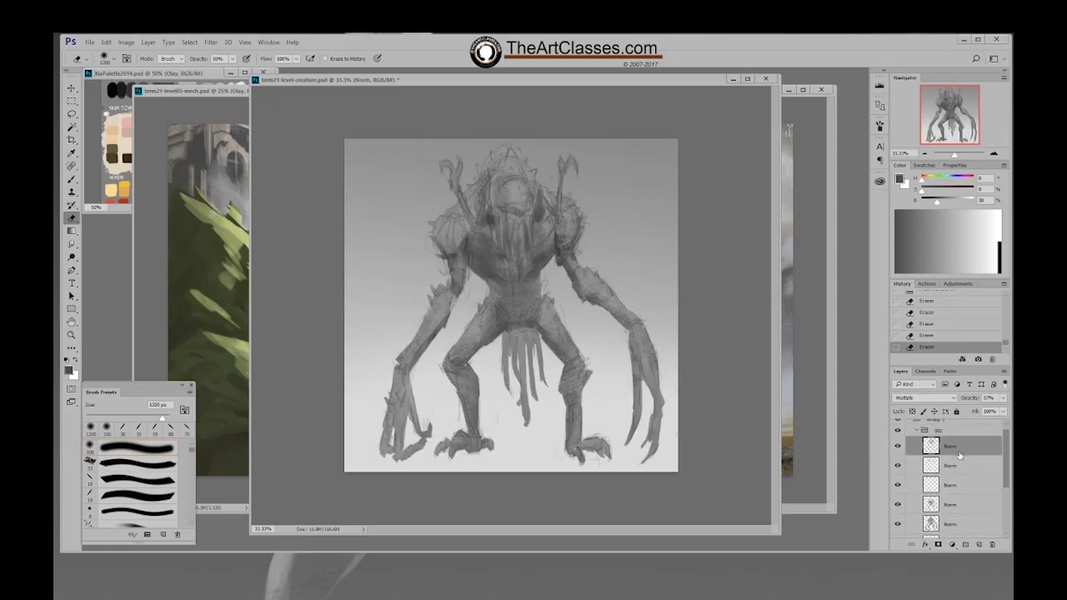
pyautogui.click(897, 447)
pyautogui.click(898, 447)
pyautogui.moveTo(965, 456); pyautogui.dragTo(992, 544)
# Duplicate the two upper sketch layers of group 001 and merge the copies into one layer
pyautogui.scroll(-2, 1003, 518)
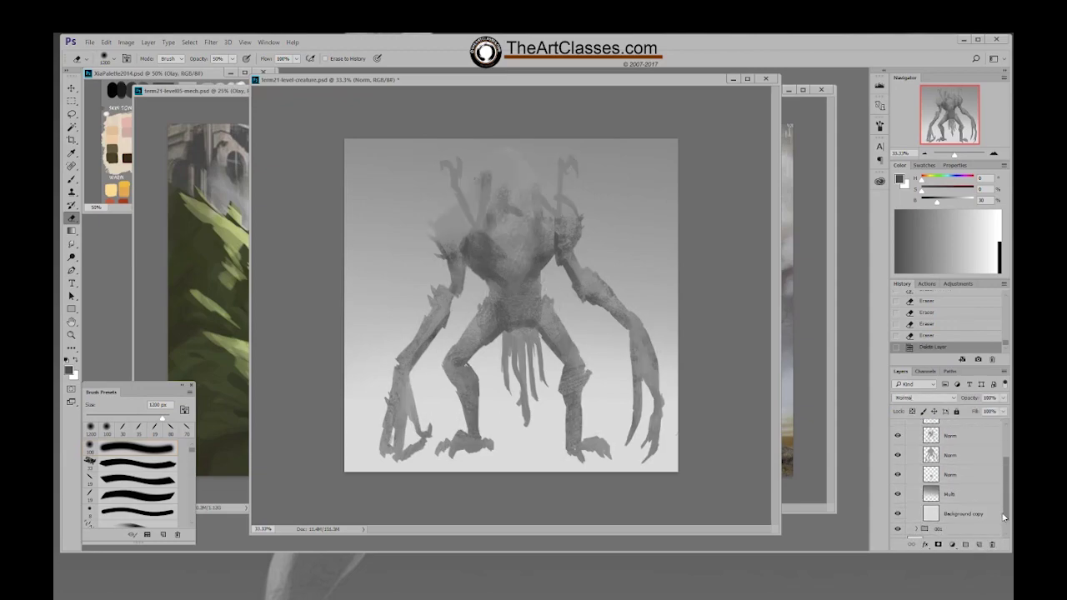
pyautogui.click(916, 526)
pyautogui.scroll(-2, 926, 525)
pyautogui.click(967, 509)
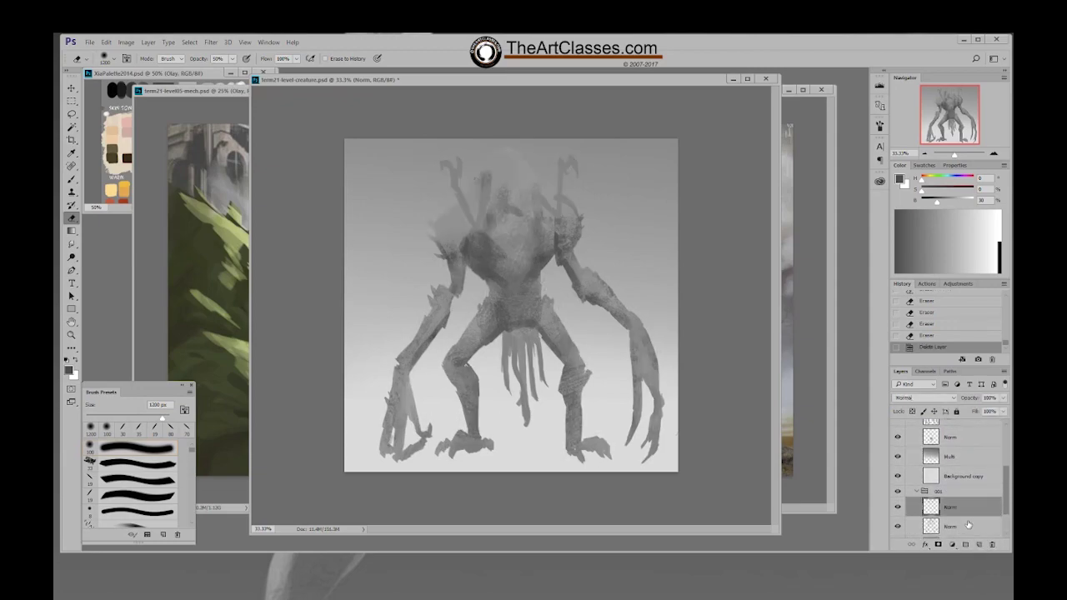
pyautogui.keyDown('shift'); pyautogui.click(971, 523); pyautogui.keyUp('shift')
pyautogui.moveTo(978, 518); pyautogui.dragTo(979, 544)
pyautogui.hotkey('ctrl', 'e')
# Move the merged sketch copy to the top of group 002, above the silhouette and shading layers
pyautogui.moveTo(964, 509)
pyautogui.mouseDown()
pyautogui.moveTo(961, 431)
pyautogui.moveTo(996, 463)
pyautogui.moveTo(1000, 445)
pyautogui.moveTo(1004, 460)
pyautogui.mouseUp()
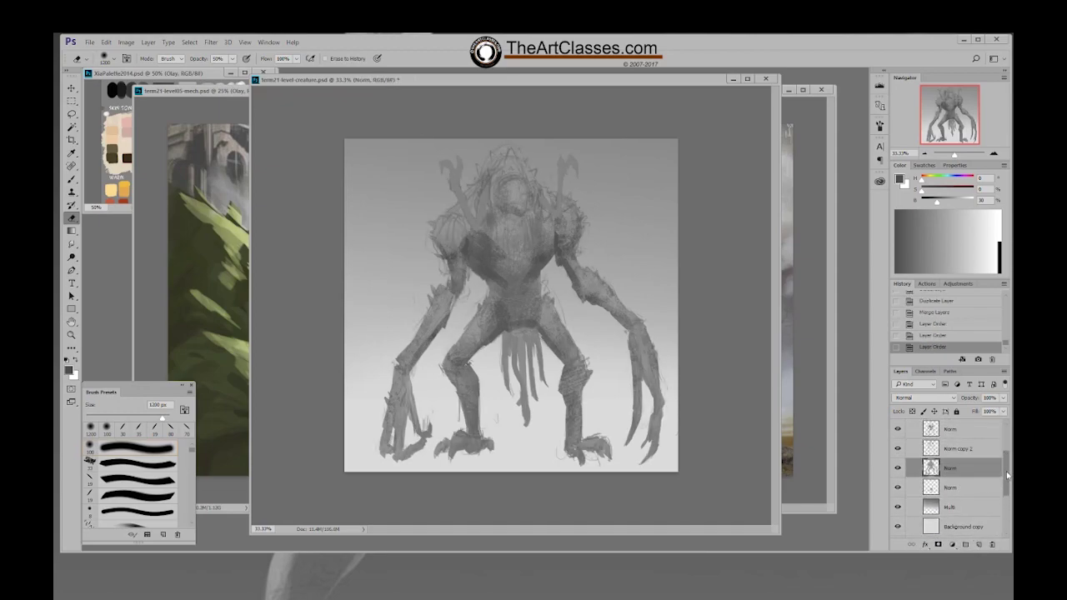
pyautogui.scroll(2, 1004, 474)
pyautogui.click(898, 481)
pyautogui.click(898, 481)
pyautogui.moveTo(952, 481); pyautogui.dragTo(937, 443)
pyautogui.scroll(2, 967, 451)
pyautogui.click(897, 453)
# Set the merged sketch layer's blending mode to Multiply and reduce its opacity
pyautogui.click(926, 398)
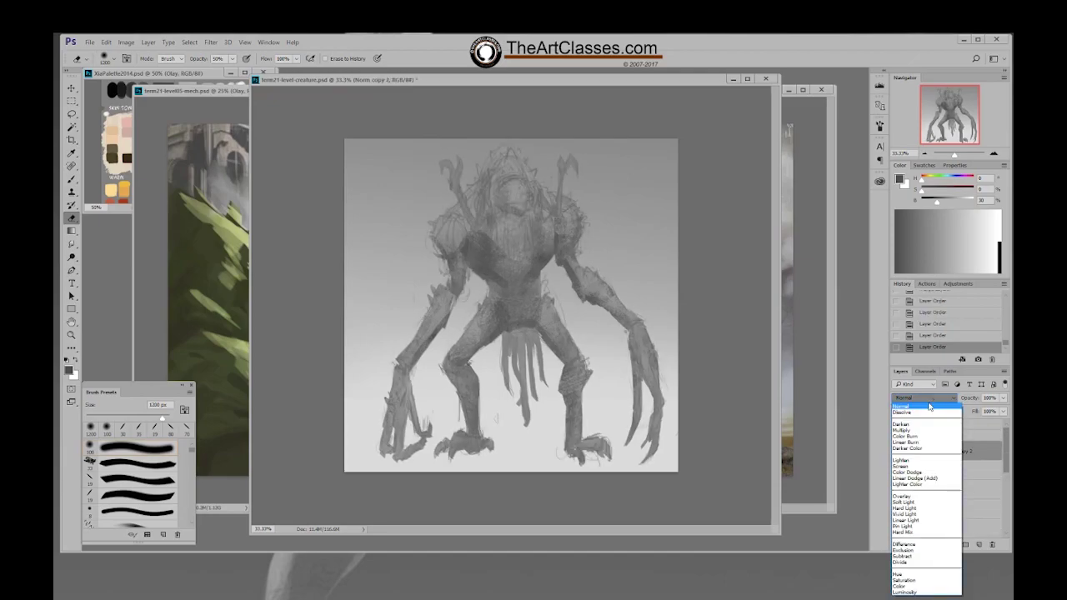
pyautogui.click(925, 430)
pyautogui.click(1002, 398)
pyautogui.moveTo(1000, 411); pyautogui.dragTo(971, 413)
# Activate the layer directly above the body shading, with nothing selected, and choose the rough oval 40 px brush
pyautogui.moveTo(1006, 469); pyautogui.dragTo(1004, 472)
pyautogui.keyDown('ctrl'); pyautogui.click(932, 523); pyautogui.keyUp('ctrl')
pyautogui.click(950, 521)
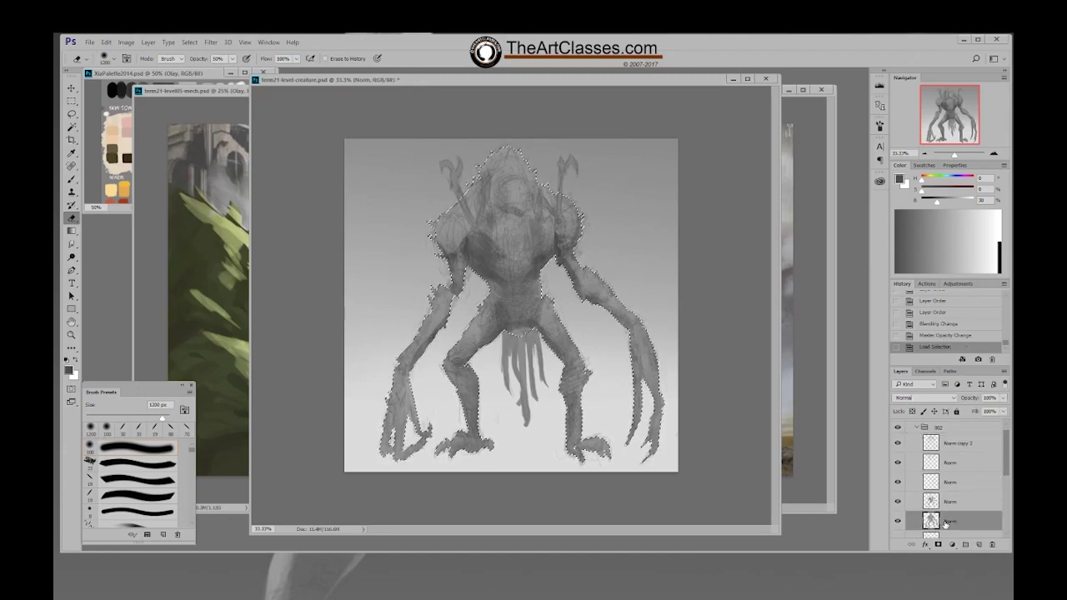
pyautogui.click(951, 482)
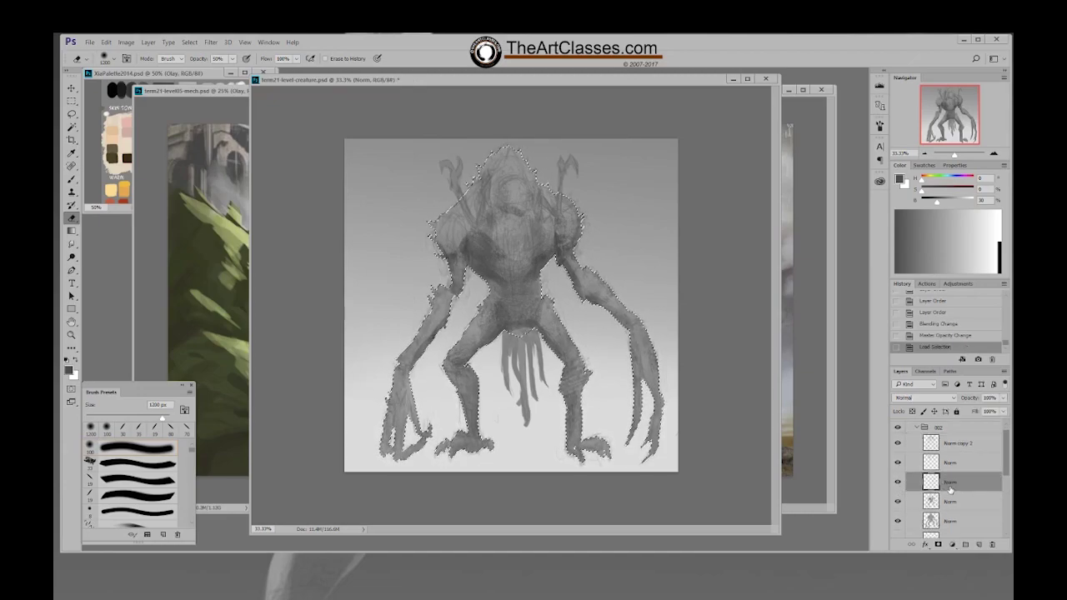
pyautogui.hotkey('ctrl', 'd')
pyautogui.press('b')
pyautogui.rightClick(570, 247)
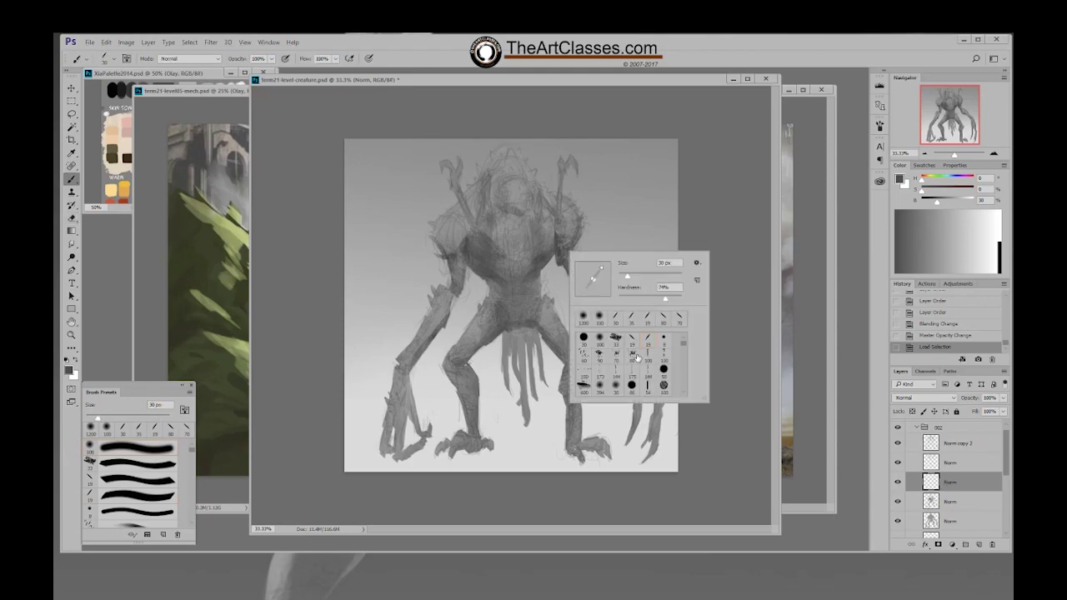
pyautogui.scroll(-3, 684, 393)
pyautogui.click(684, 394)
pyautogui.click(648, 366)
pyautogui.click(720, 213)
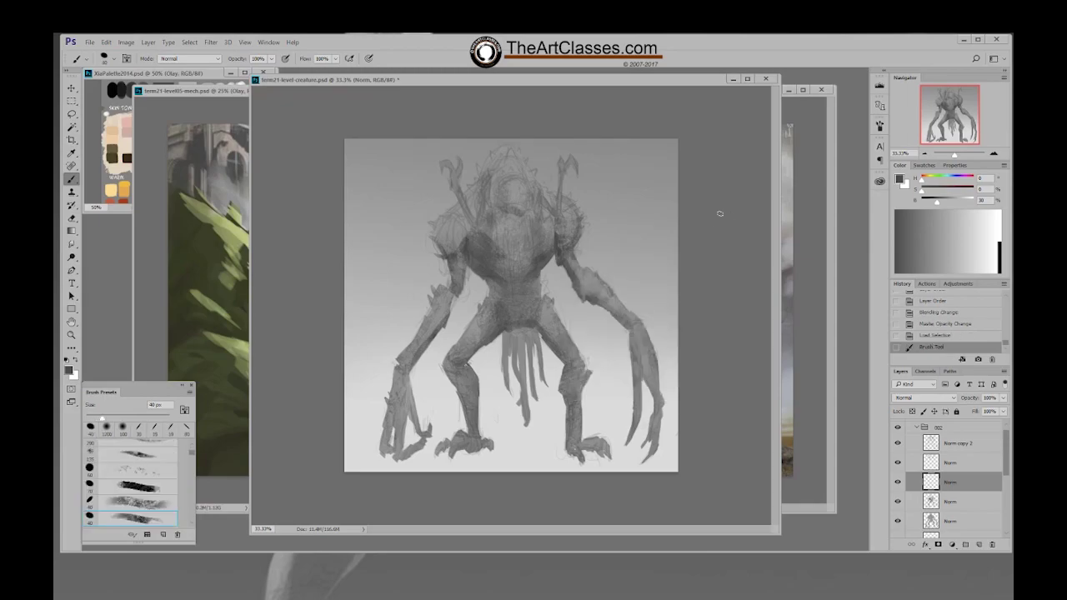
# Shade the left-side shoulder and hood lightly with the rough oval brush enlarged to 175 px at 20% opacity
pyautogui.press(']')
pyautogui.press(']')
pyautogui.press(']')
pyautogui.press(']')
pyautogui.press(']')
pyautogui.press(']')
pyautogui.press(']')
pyautogui.press(']')
pyautogui.press(']')
pyautogui.moveTo(500, 158); pyautogui.dragTo(444, 244)
pyautogui.hotkey('ctrl', 'z')
pyautogui.moveTo(457, 217); pyautogui.dragTo(447, 241)
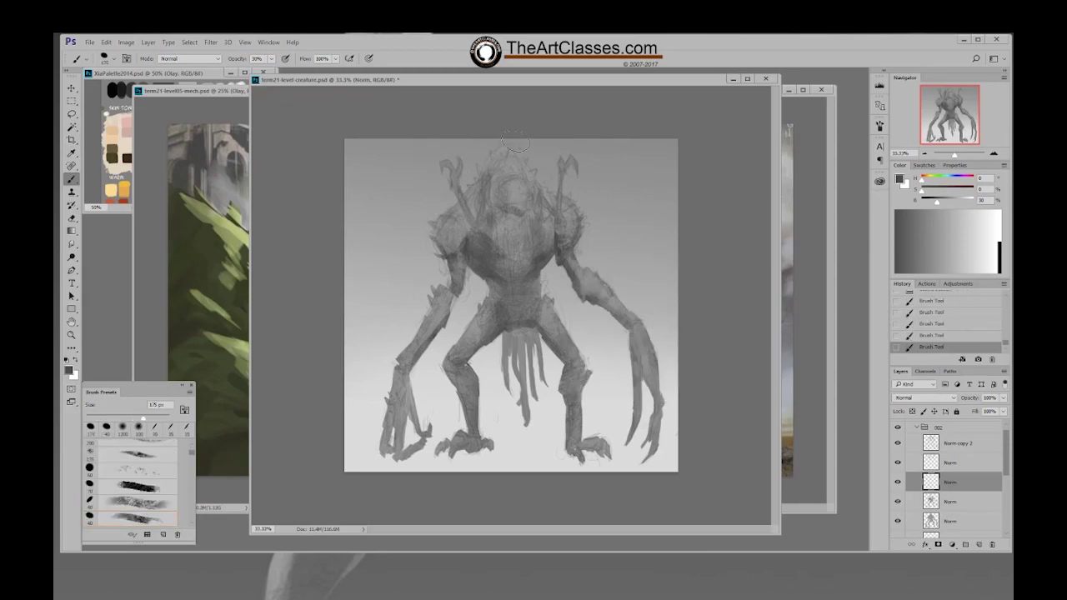
# Choose a spatter brush, shade the hood and head with it at up to 175–200 px, and check the layer's effect
pyautogui.rightClick(487, 180)
pyautogui.scroll(2, 607, 271)
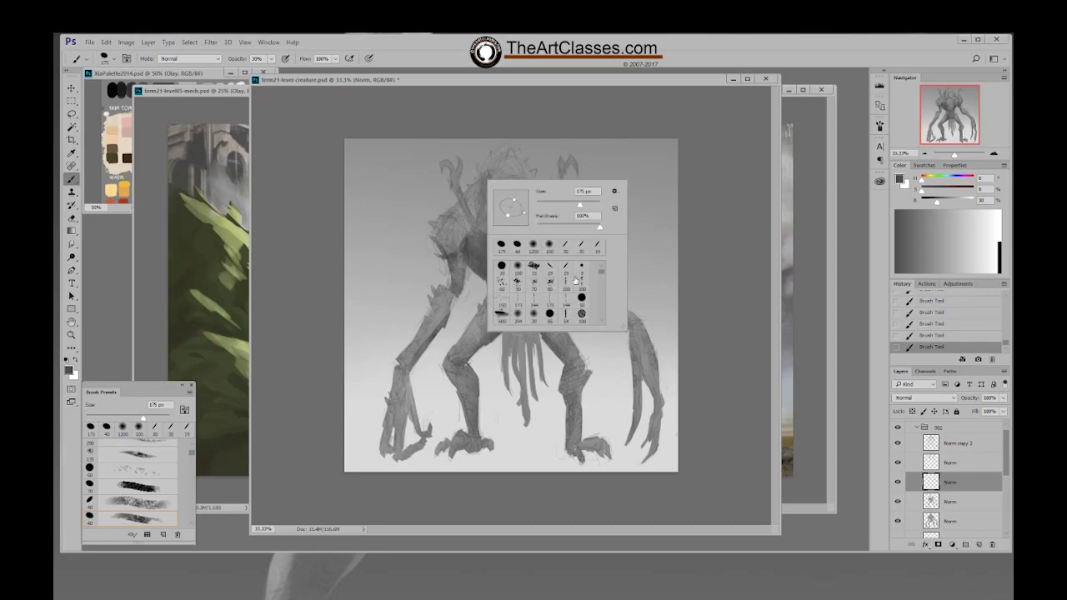
pyautogui.click(551, 274)
pyautogui.click(696, 135)
pyautogui.press(']')
pyautogui.press(']')
pyautogui.press(']')
pyautogui.press(']')
pyautogui.press(']')
pyautogui.press(']')
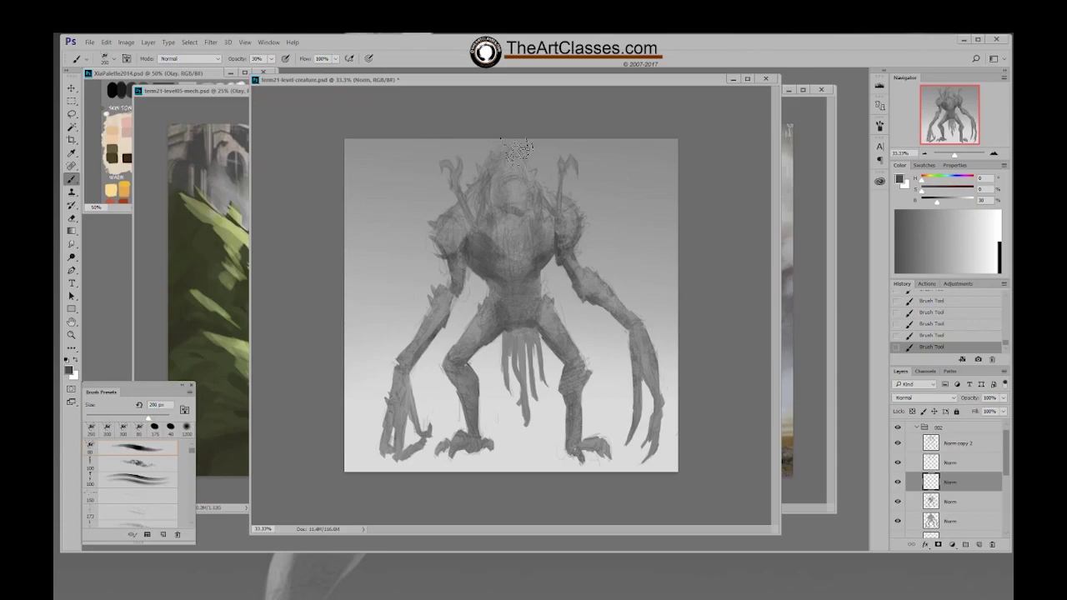
pyautogui.press('[')
pyautogui.click(897, 484)
pyautogui.click(897, 484)
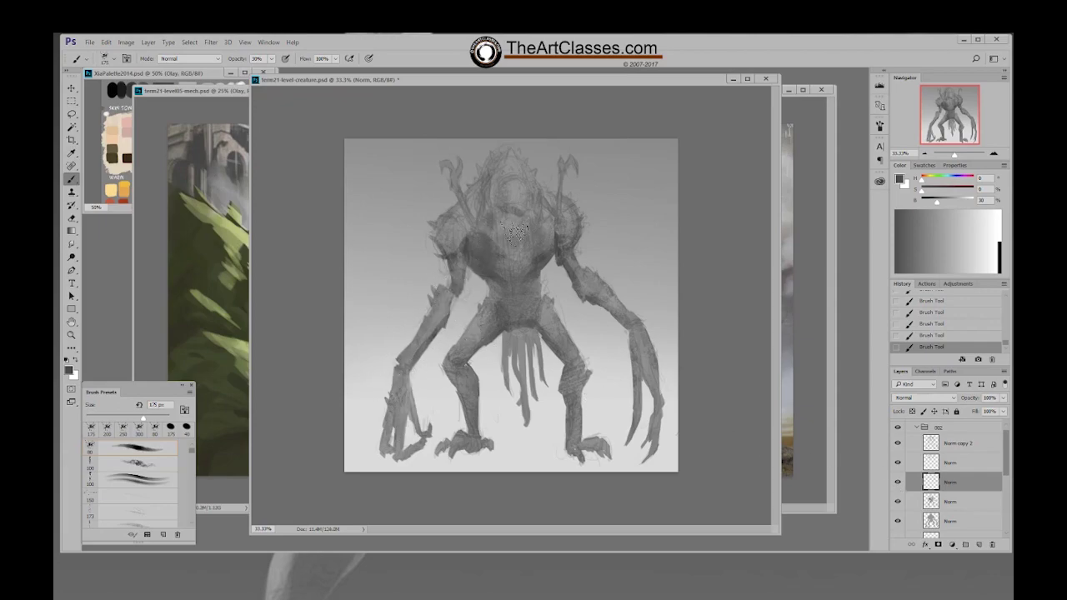
# Shade the lower face and upper chest with the rough oval brush, raising its opacity to 70% and reducing its size for finer marks
pyautogui.rightClick(509, 242)
pyautogui.rightClick(515, 242)
pyautogui.click(571, 330)
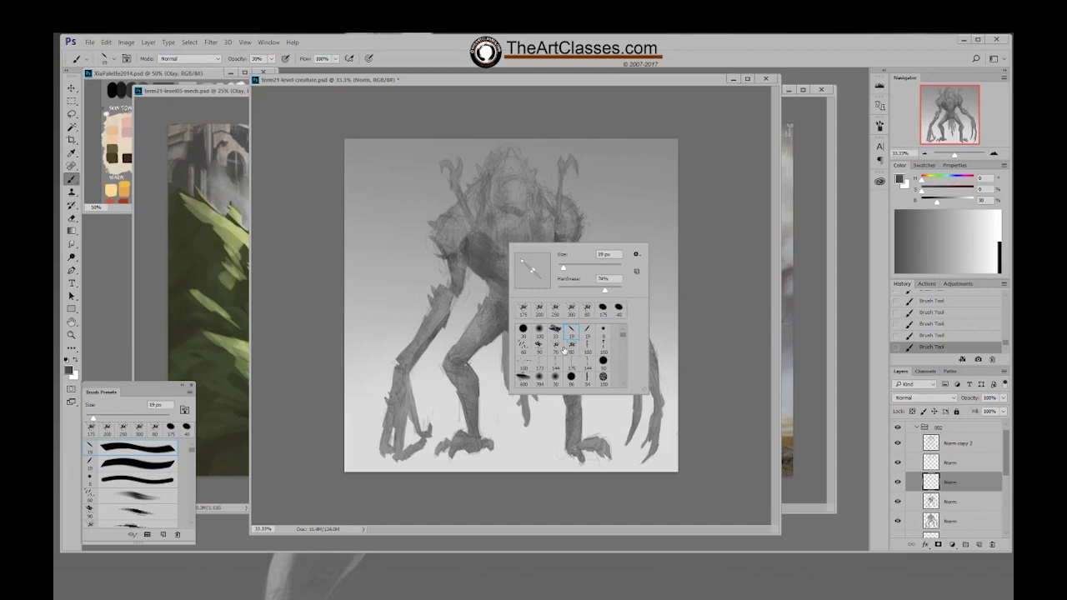
pyautogui.click(622, 383)
pyautogui.click(588, 381)
pyautogui.click(698, 209)
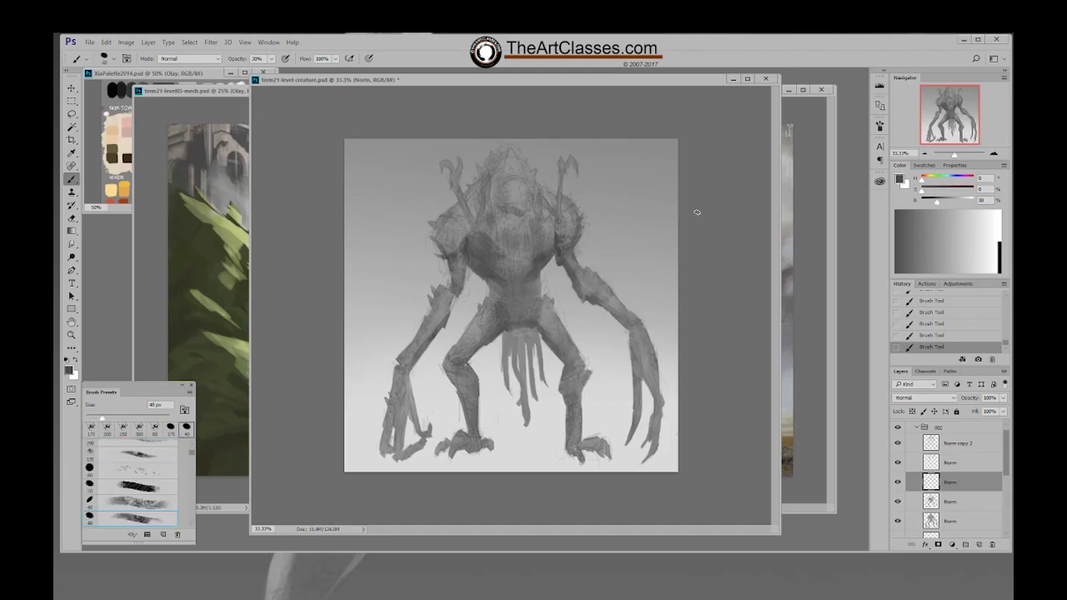
pyautogui.press('[')
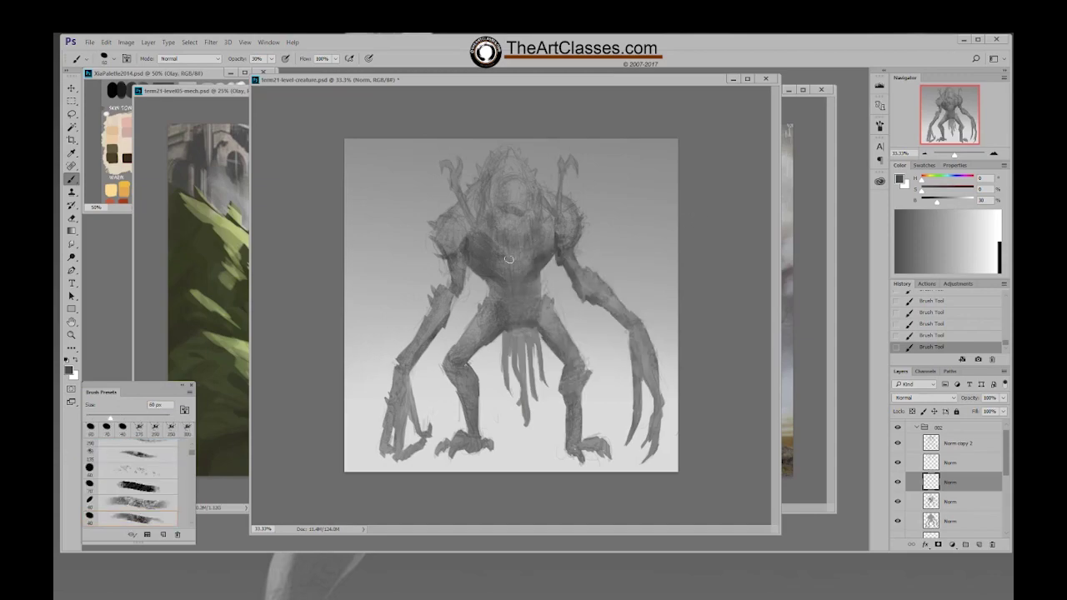
pyautogui.press('7')
pyautogui.press('[')
pyautogui.press('[')
pyautogui.press('[')
pyautogui.press('[')
pyautogui.press('[')
pyautogui.press('[')
# Rework the face and hood interior with the slanted flat brush, up to 70 px at 50% opacity, using greys sampled from the figure
pyautogui.rightClick(543, 254)
pyautogui.moveTo(657, 348); pyautogui.dragTo(656, 338)
pyautogui.doubleClick(557, 341)
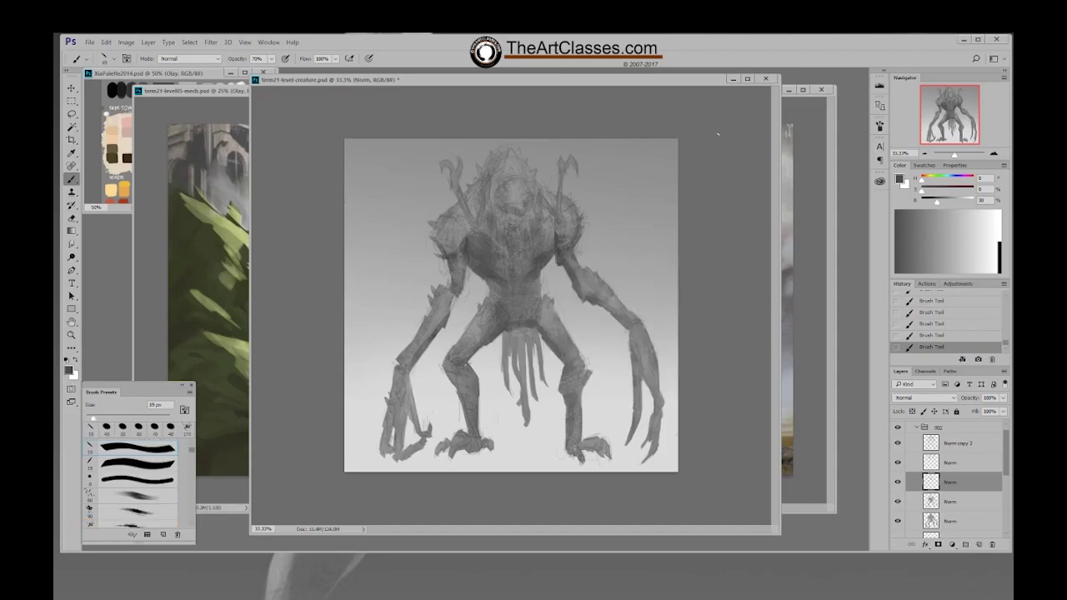
pyautogui.moveTo(520, 221)
pyautogui.mouseDown()
pyautogui.moveTo(521, 247)
pyautogui.moveTo(525, 232)
pyautogui.mouseUp()
pyautogui.keyDown('alt'); pyautogui.click(520, 245); pyautogui.keyUp('alt')
pyautogui.keyDown('alt'); pyautogui.click(517, 225); pyautogui.keyUp('alt')
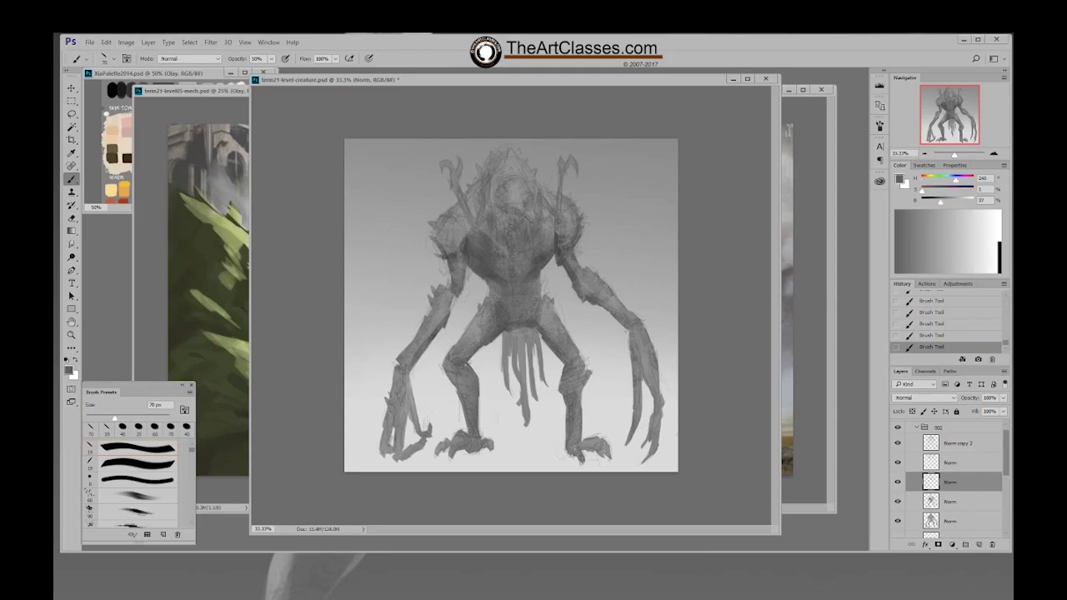
pyautogui.keyDown('alt'); pyautogui.click(496, 208); pyautogui.keyUp('alt')
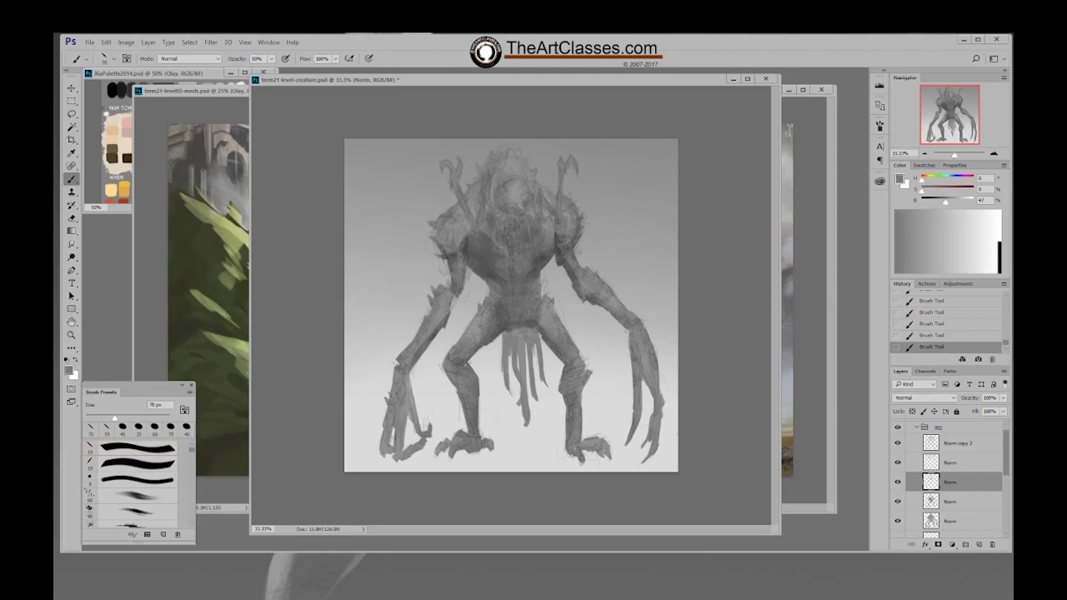
pyautogui.keyDown('alt'); pyautogui.click(469, 243); pyautogui.keyUp('alt')
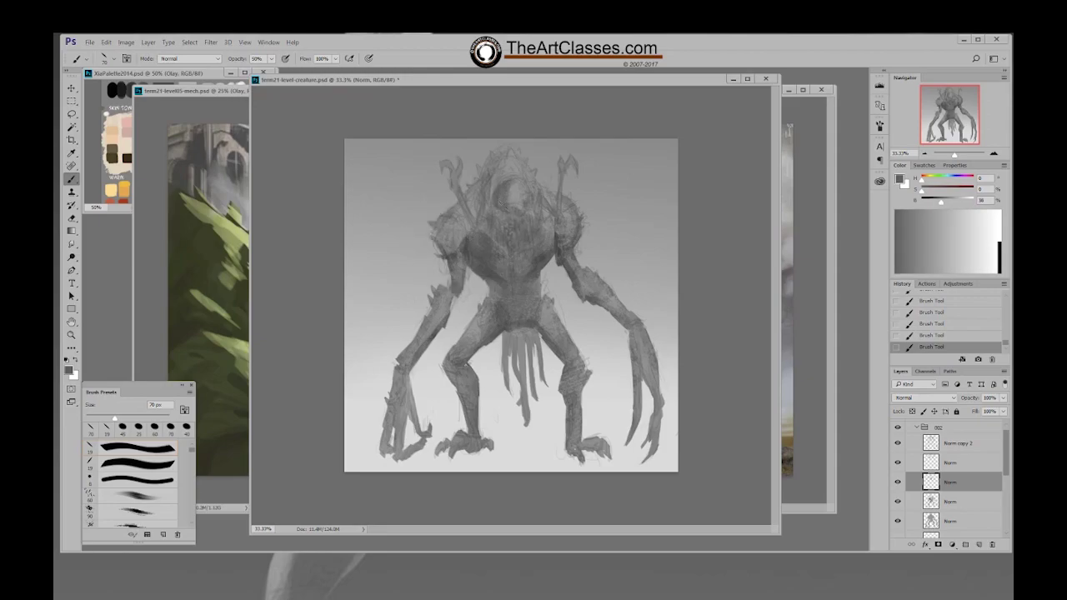
# Define the head's upper edge inside the hood with the opposite slanted brush at 35 px, 100% opacity, in a sampled dark grey
pyautogui.rightClick(565, 246)
pyautogui.doubleClick(616, 283)
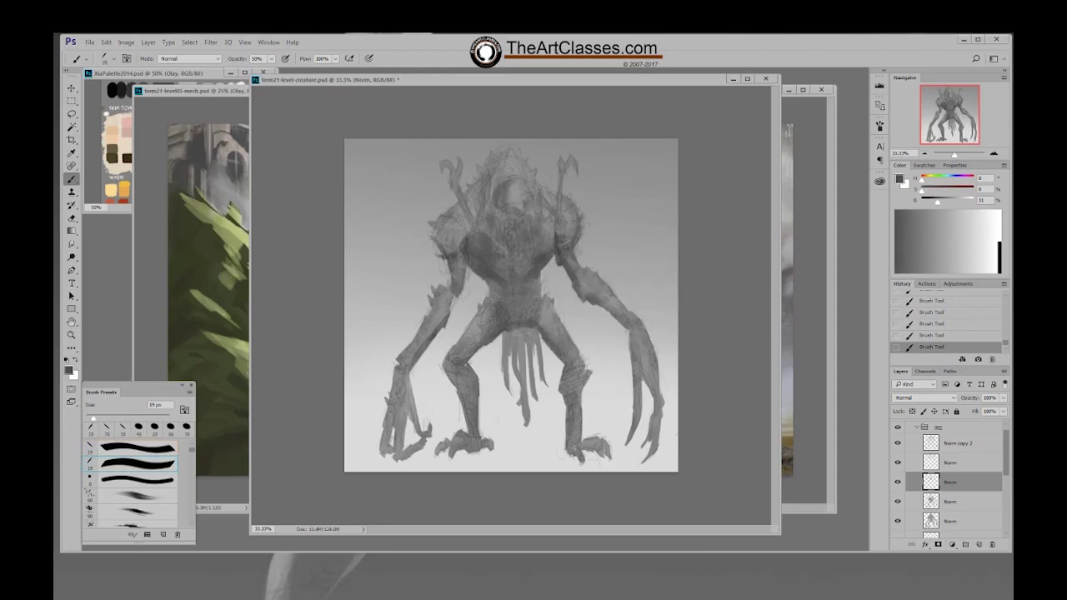
pyautogui.click(495, 191)
pyautogui.click(482, 191)
pyautogui.keyDown('alt'); pyautogui.click(497, 191); pyautogui.keyUp('alt')
pyautogui.press('0')
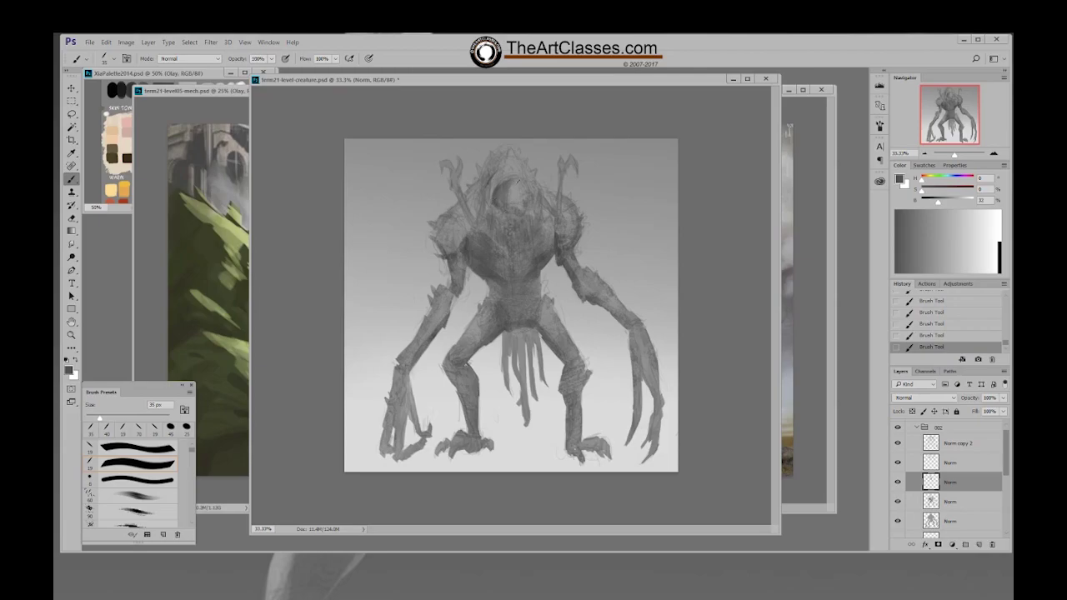
pyautogui.moveTo(524, 181); pyautogui.dragTo(531, 193)
# Darken the hood opening around the head at 50% opacity with the slanted brushes, enlarging them up to about 100 px
pyautogui.press('5')
pyautogui.press(']')
pyautogui.press(']')
pyautogui.press(']')
pyautogui.press(']')
pyautogui.press(']')
pyautogui.press(']')
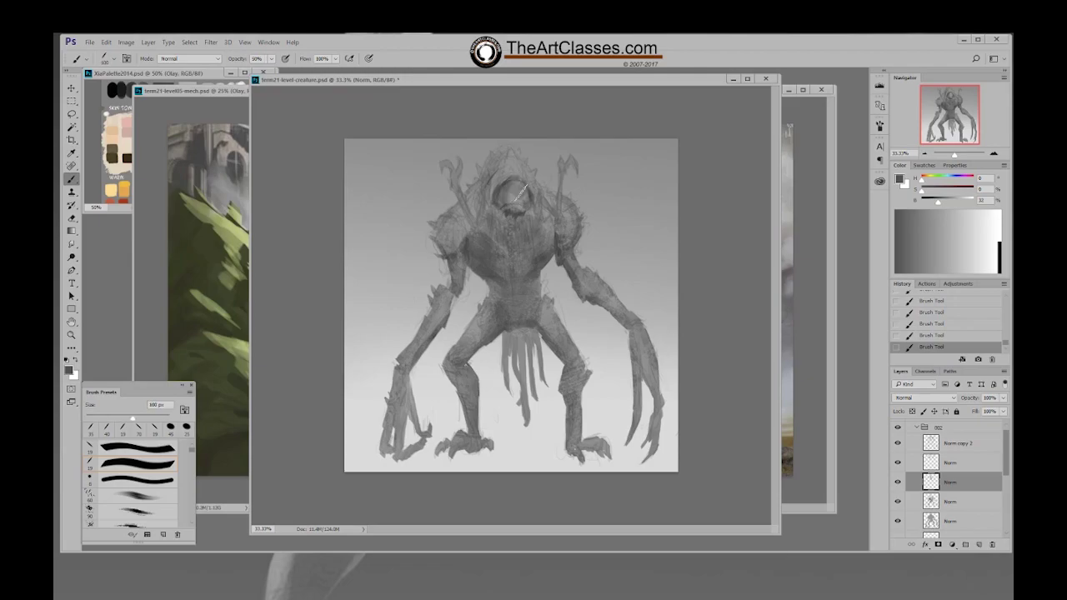
pyautogui.press(']')
pyautogui.rightClick(514, 198)
pyautogui.doubleClick(612, 267)
pyautogui.press(']')
# Lighten the dome of the head by erasing small marks with a 45 px slanted eraser at 70% opacity
pyautogui.press('e')
pyautogui.rightClick(521, 196)
pyautogui.doubleClick(586, 291)
pyautogui.press(']')
pyautogui.moveTo(519, 186); pyautogui.dragTo(516, 193)
pyautogui.moveTo(520, 187); pyautogui.dragTo(517, 194)
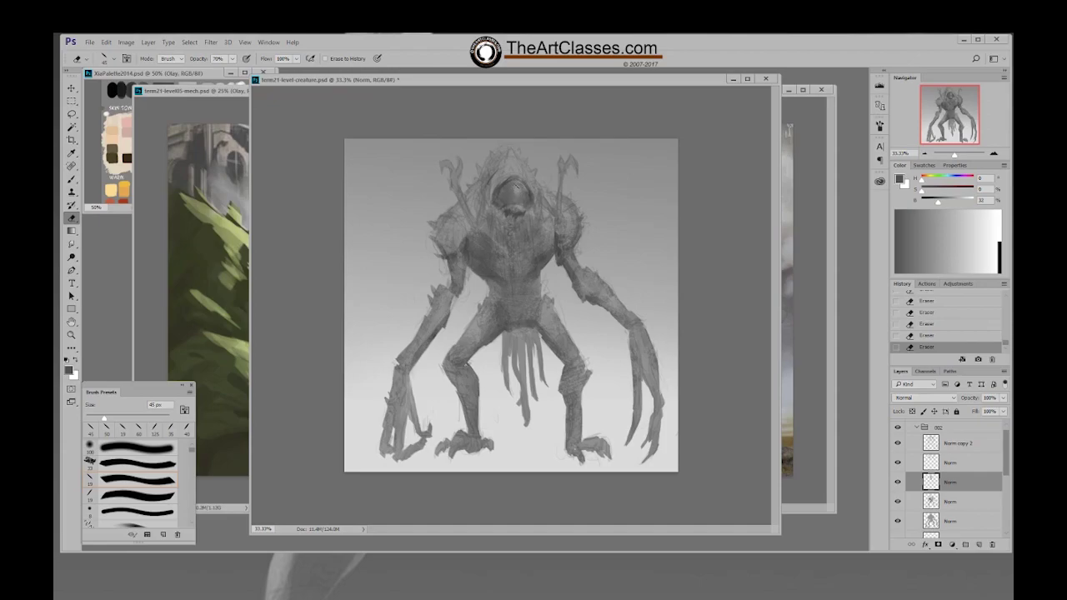
# Paint dark tendrils hanging from the face down the chest with a 35 px slanted brush at 100% opacity, sampling nearby greys
pyautogui.press('b')
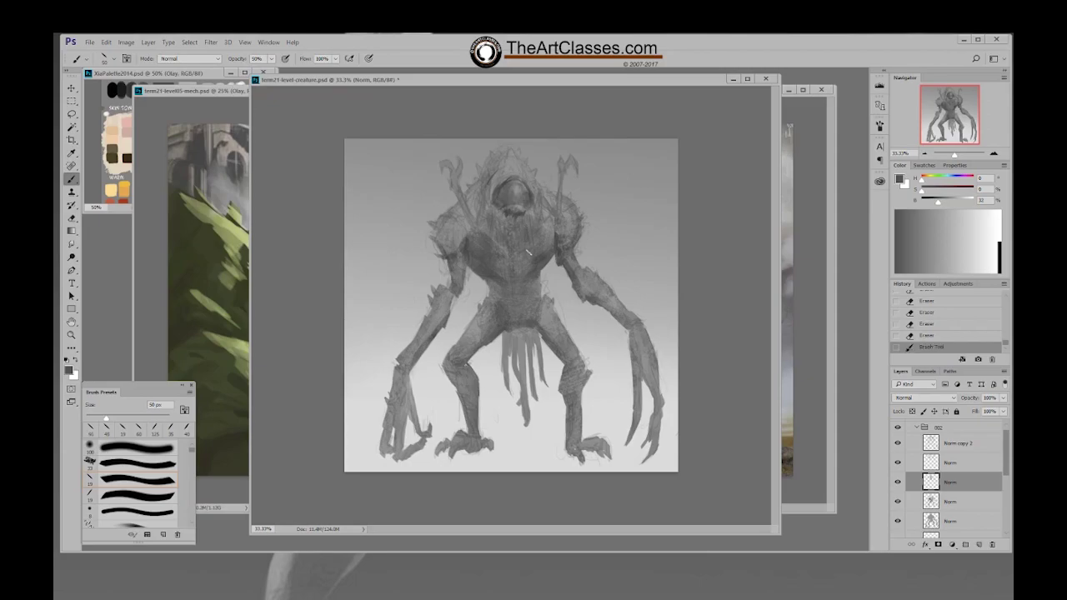
pyautogui.press('[')
pyautogui.press('[')
pyautogui.moveTo(528, 224); pyautogui.dragTo(526, 232)
pyautogui.moveTo(527, 227); pyautogui.dragTo(521, 263)
pyautogui.keyDown('alt'); pyautogui.click(523, 233); pyautogui.keyUp('alt')
pyautogui.keyDown('alt'); pyautogui.click(519, 213); pyautogui.keyUp('alt')
pyautogui.moveTo(498, 215); pyautogui.dragTo(506, 267)
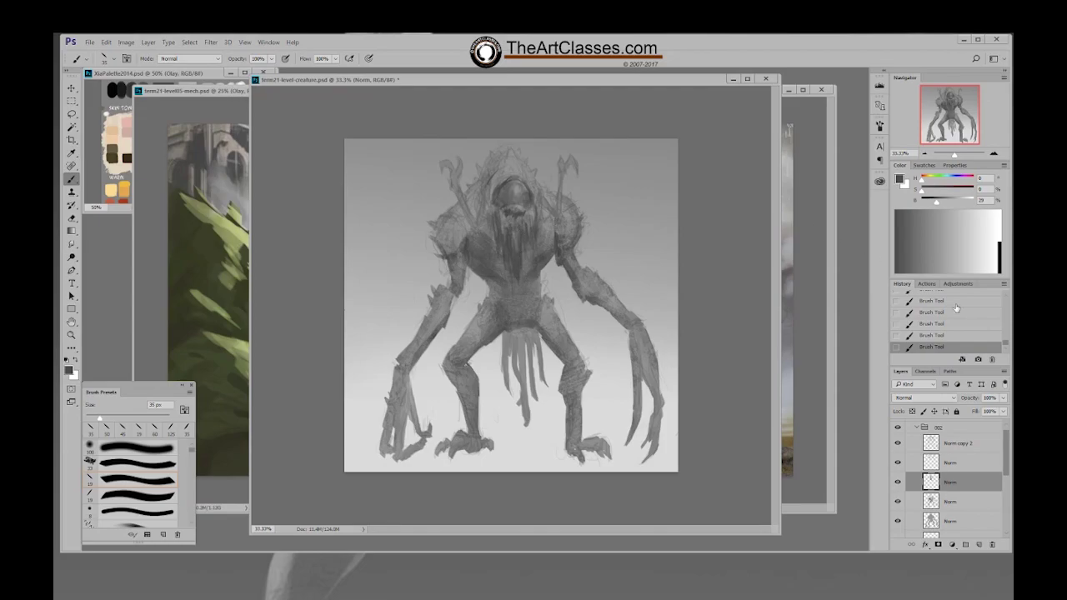
# Step back through the history to undo most of the dark tendril strokes on the chest
pyautogui.moveTo(1006, 344); pyautogui.dragTo(1006, 328)
pyautogui.click(976, 307)
pyautogui.click(1006, 301)
pyautogui.click(978, 311)
pyautogui.moveTo(1006, 320); pyautogui.dragTo(1006, 318)
pyautogui.click(966, 308)
pyautogui.click(965, 300)
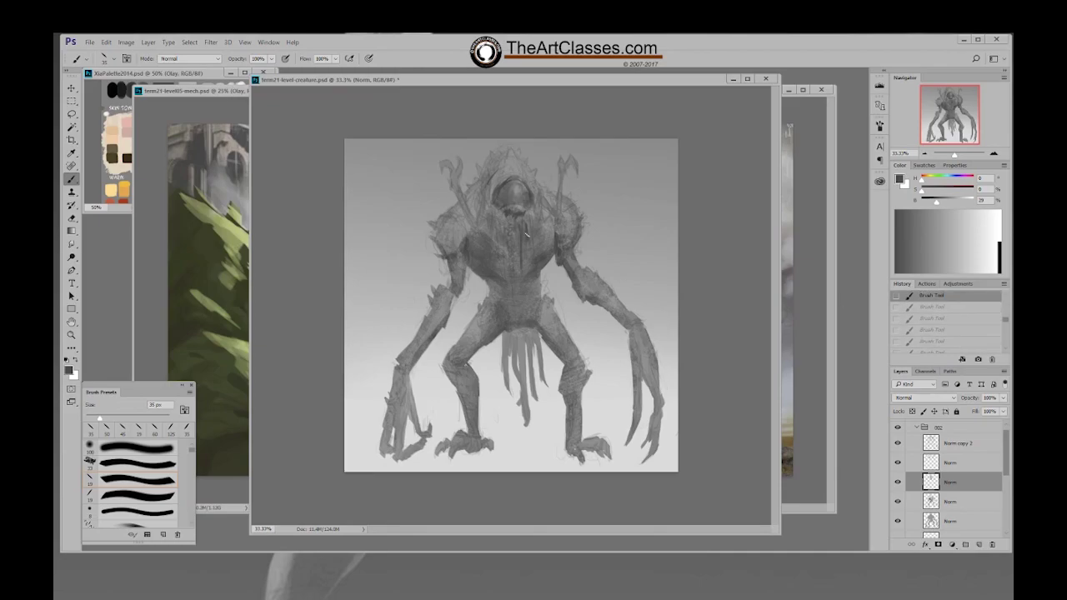
# Fade the remaining vertical chest stroke with the 45 px slanted eraser and check the shading layer's effect
pyautogui.press('e')
pyautogui.moveTo(521, 225); pyautogui.dragTo(521, 268)
pyautogui.hotkey('ctrl', 'z')
pyautogui.moveTo(522, 247); pyautogui.dragTo(522, 265)
pyautogui.click(898, 482)
pyautogui.click(898, 483)
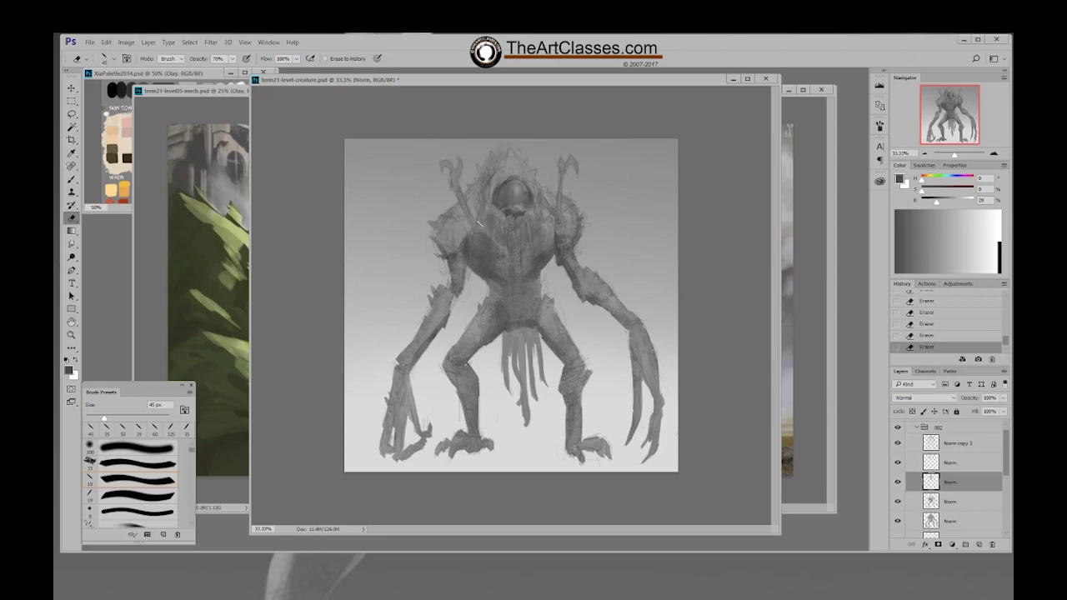
# Darken the gap beside the left-side shoulder and the hood's inner edges with the 35 px slanted brush
pyautogui.press('b')
pyautogui.moveTo(470, 223); pyautogui.dragTo(493, 212)
pyautogui.moveTo(492, 205)
pyautogui.mouseDown()
pyautogui.moveTo(541, 205)
pyautogui.moveTo(537, 188)
pyautogui.moveTo(538, 210)
pyautogui.moveTo(495, 218)
pyautogui.mouseUp()
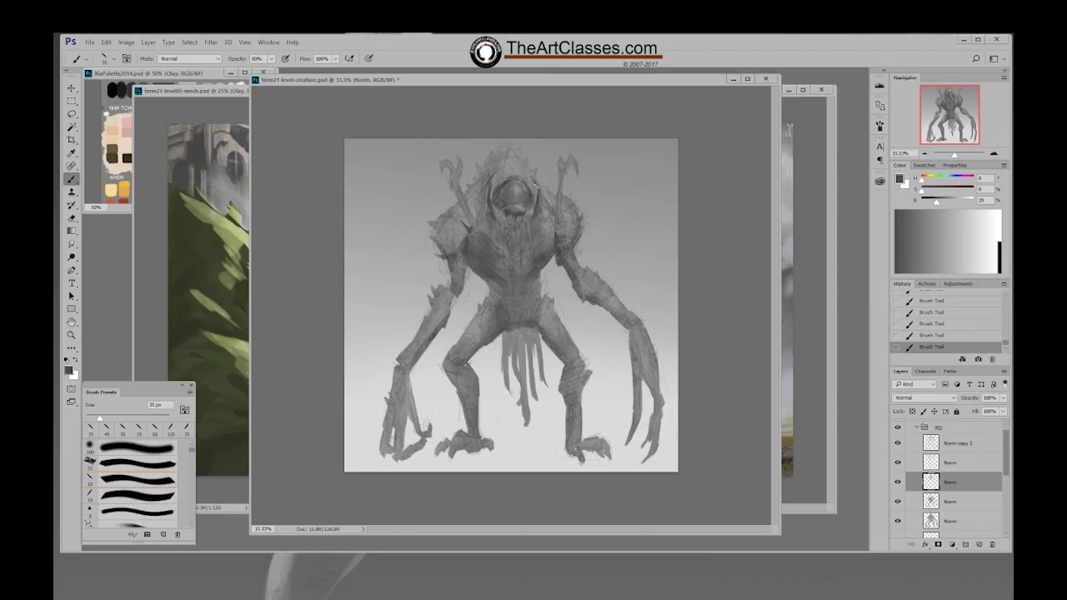
pyautogui.moveTo(492, 193)
pyautogui.mouseDown()
pyautogui.moveTo(500, 178)
pyautogui.moveTo(533, 197)
pyautogui.mouseUp()
# Add dark strokes to the upper left-side part of the hood with the other slanted brush, enlarged slightly
pyautogui.rightClick(514, 174)
pyautogui.doubleClick(591, 266)
pyautogui.press(']')
pyautogui.press(']')
pyautogui.press(']')
pyautogui.press(']')
pyautogui.moveTo(495, 166); pyautogui.dragTo(499, 157)
# Draw thin dark strokes along the hood's left-side edge with a 19 px slanted brush
pyautogui.rightClick(542, 174)
pyautogui.doubleClick(605, 259)
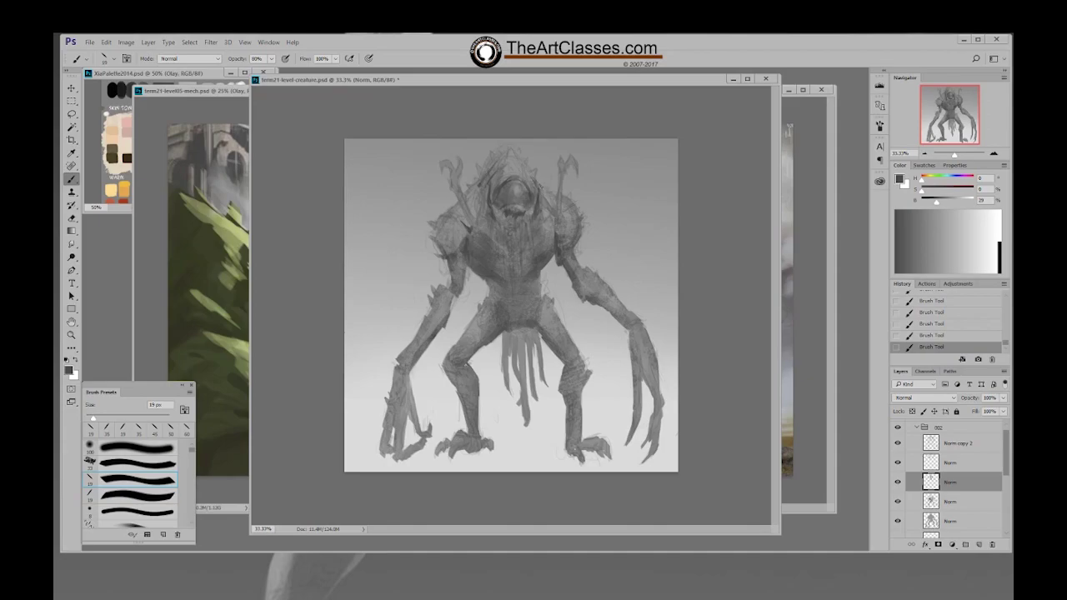
pyautogui.hotkey('ctrl', 'd')
pyautogui.moveTo(485, 176); pyautogui.dragTo(480, 184)
pyautogui.moveTo(485, 177); pyautogui.dragTo(479, 185)
pyautogui.click(479, 182)
# Refine the hood's lower left-side edge by alternating the eraser with the opposite 19 px slanted brush
pyautogui.rightClick(500, 195)
pyautogui.doubleClick(545, 261)
pyautogui.press('e')
pyautogui.moveTo(479, 185); pyautogui.dragTo(483, 192)
pyautogui.moveTo(480, 187); pyautogui.dragTo(482, 192)
pyautogui.press('b')
pyautogui.moveTo(481, 188); pyautogui.dragTo(483, 192)
pyautogui.moveTo(481, 188); pyautogui.dragTo(483, 192)
# Activate the shoulder-horn layer and erase its marks overlapping both sides of the hood with the 45 px slanted eraser
pyautogui.click(898, 462)
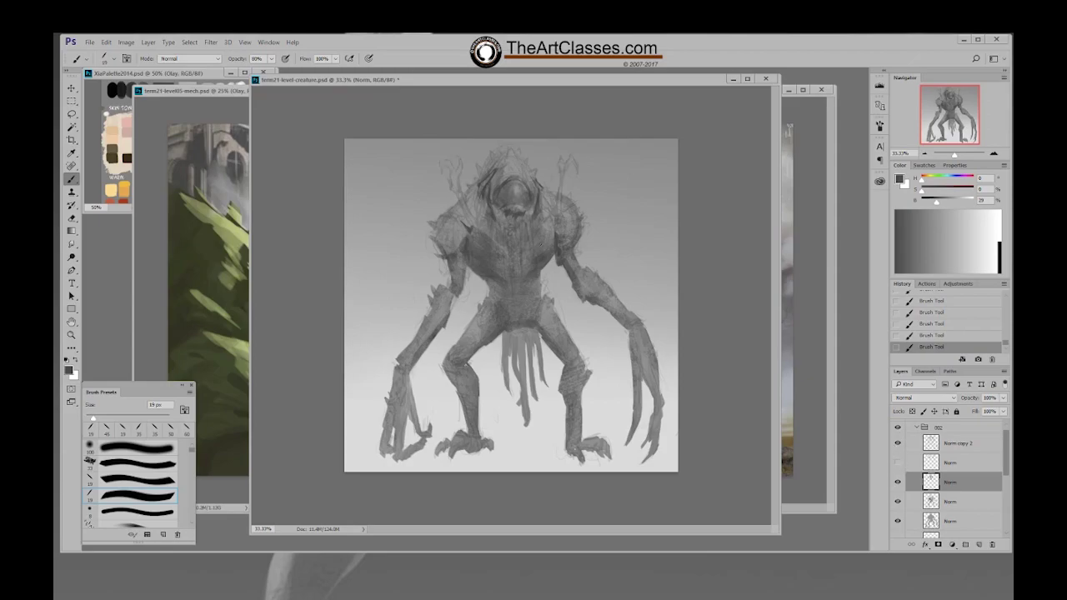
pyautogui.click(897, 463)
pyautogui.click(950, 462)
pyautogui.press('e')
pyautogui.moveTo(485, 185); pyautogui.dragTo(487, 200)
pyautogui.moveTo(485, 190); pyautogui.dragTo(498, 206)
pyautogui.moveTo(495, 198); pyautogui.dragTo(501, 209)
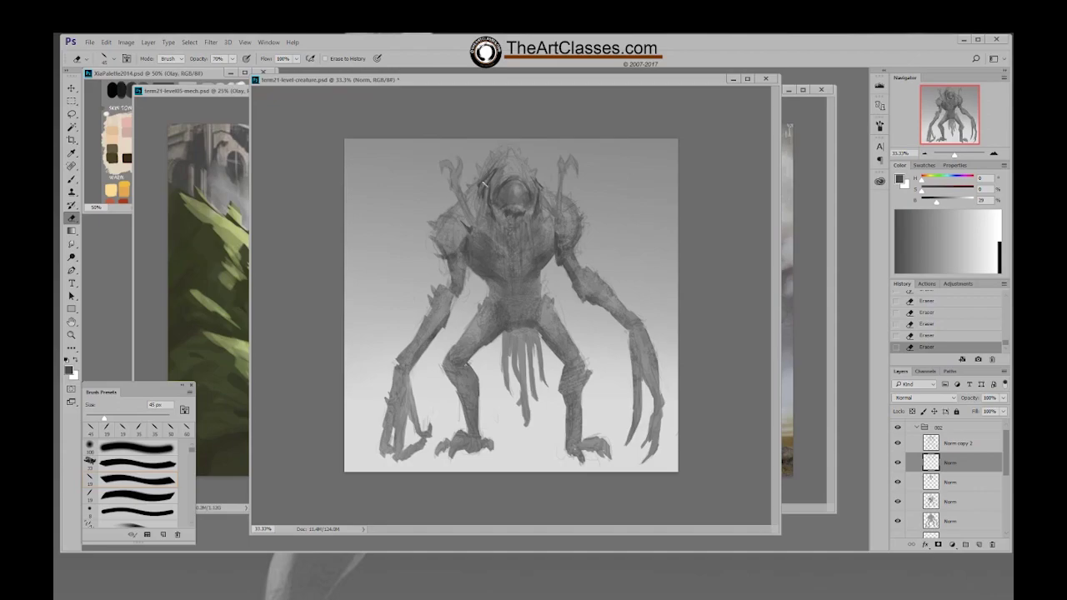
pyautogui.moveTo(535, 185); pyautogui.dragTo(541, 199)
pyautogui.moveTo(536, 189); pyautogui.dragTo(543, 204)
pyautogui.moveTo(539, 192); pyautogui.dragTo(542, 200)
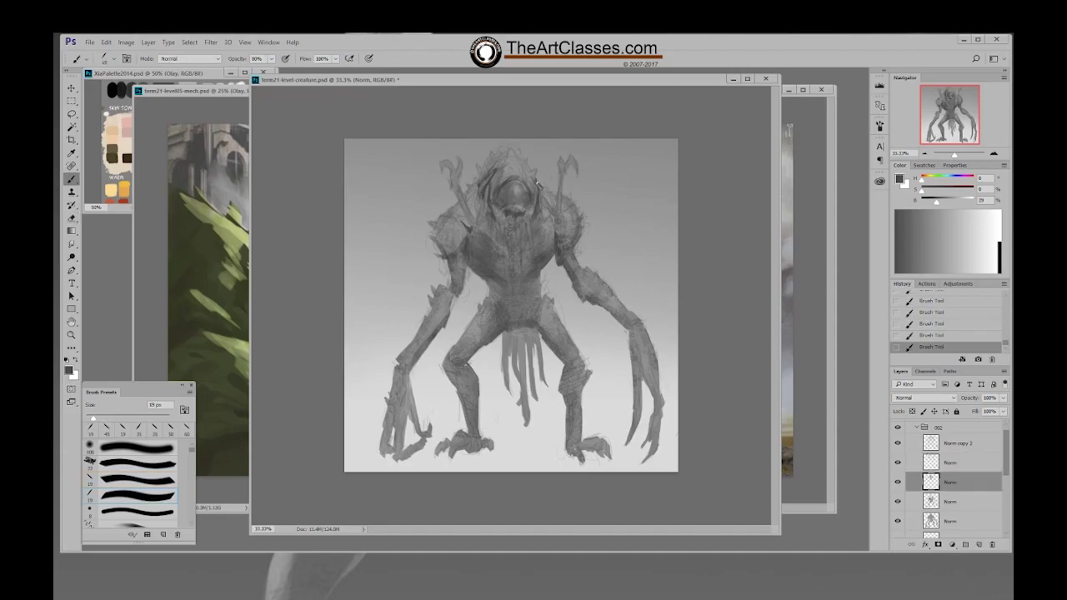
# Erase more of the horn layer beside the hood's right-side edge and return to the shading layer
pyautogui.hotkey('alt', ']')
pyautogui.press('e')
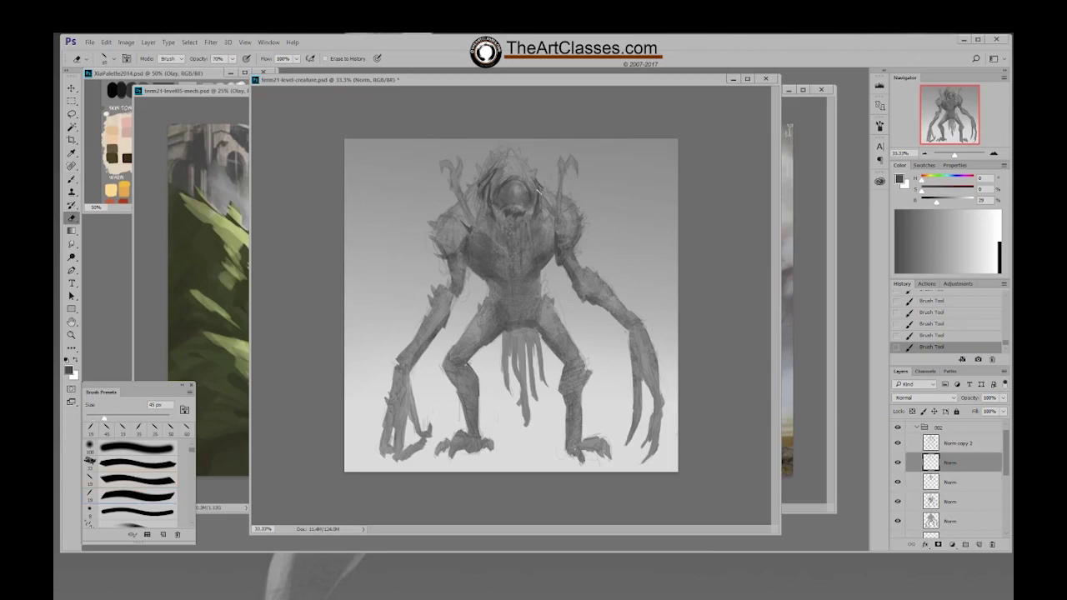
pyautogui.moveTo(547, 200); pyautogui.dragTo(549, 205)
pyautogui.moveTo(545, 197)
pyautogui.mouseDown()
pyautogui.moveTo(539, 209)
pyautogui.moveTo(542, 200)
pyautogui.mouseUp()
pyautogui.hotkey('alt', '[')
# Paint a dark accent on the hood's lower right-side edge with the 19 px slanted brush
pyautogui.press('b')
pyautogui.rightClick(591, 243)
pyautogui.doubleClick(614, 276)
pyautogui.moveTo(537, 209); pyautogui.dragTo(540, 203)
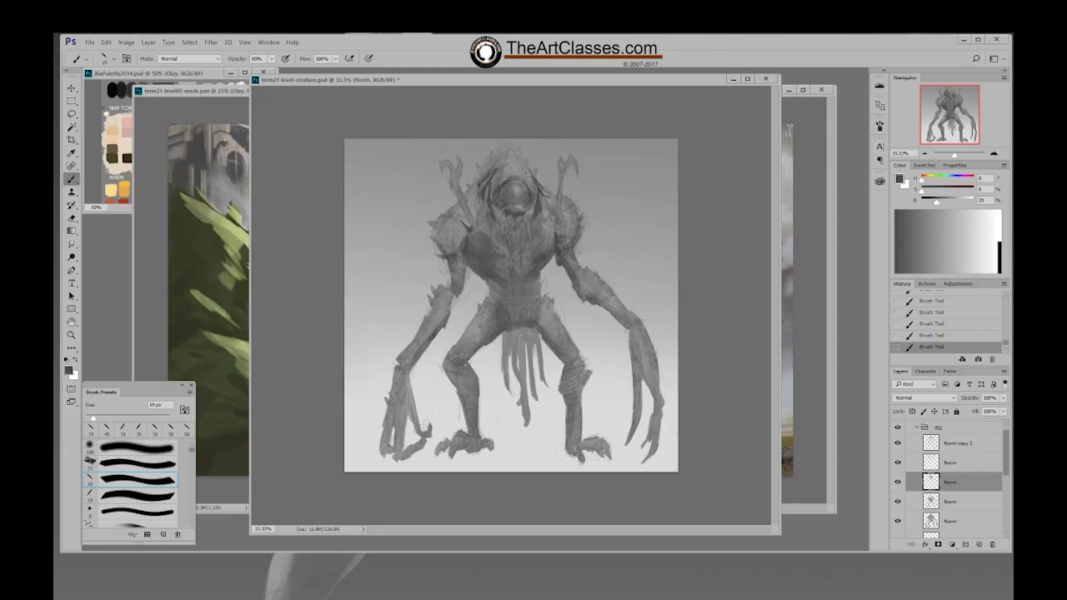
# Define the folds over the top of the hood and the left-side shoulder's upper edge, alternating both 19 px slanted brushes
pyautogui.rightClick(554, 174)
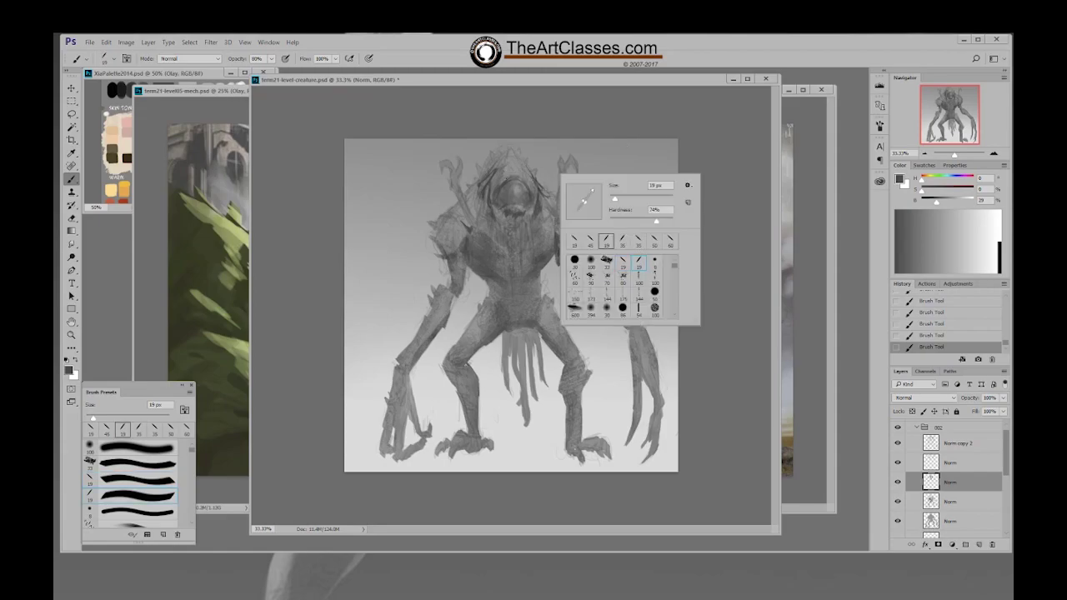
pyautogui.doubleClick(637, 262)
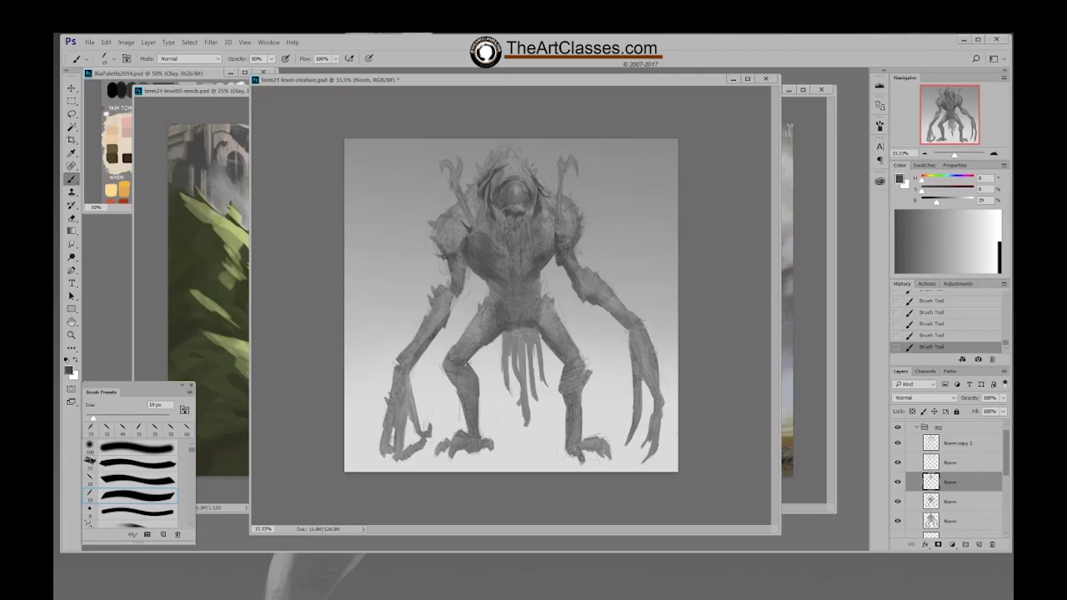
pyautogui.rightClick(527, 157)
pyautogui.doubleClick(608, 262)
pyautogui.rightClick(500, 174)
pyautogui.doubleClick(547, 243)
pyautogui.rightClick(528, 156)
pyautogui.doubleClick(597, 246)
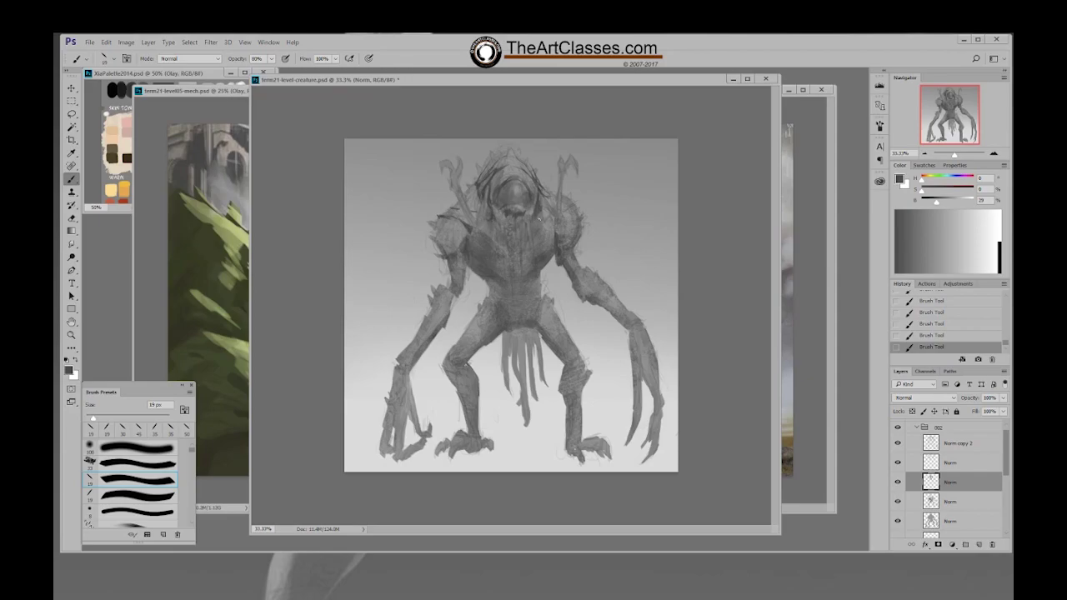
# Draw dark contour strokes over the top of the right-side shoulder with the opposite 19 px slanted brush
pyautogui.rightClick(565, 209)
pyautogui.click(598, 276)
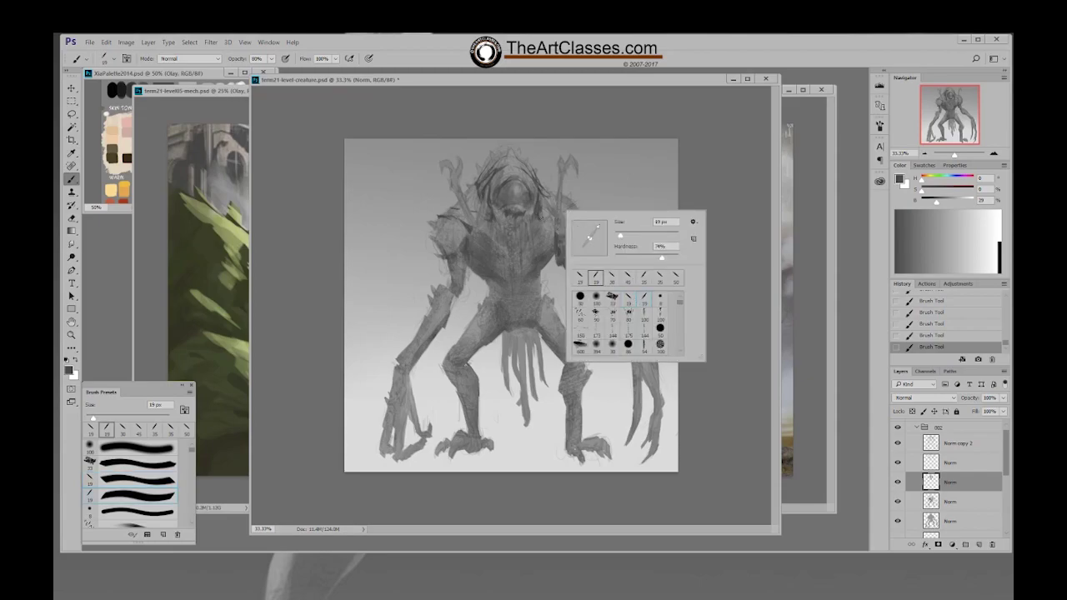
pyautogui.press('Return')
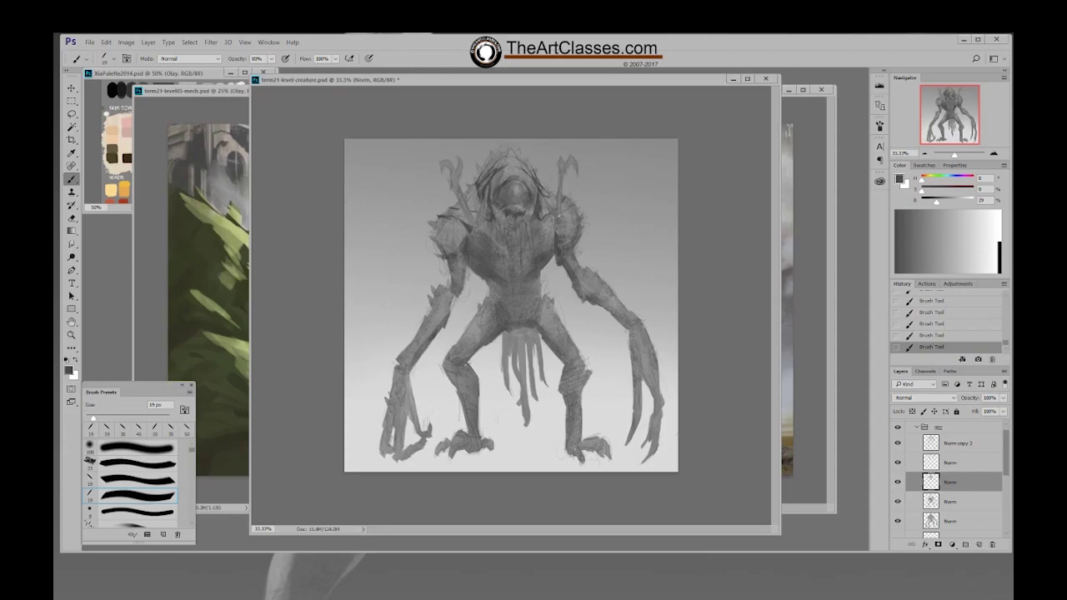
pyautogui.moveTo(551, 224); pyautogui.dragTo(573, 215)
# Soften the dark hood strokes with a spatter eraser at 30% opacity, enlarging it and reducing it to 100 px
pyautogui.press('e')
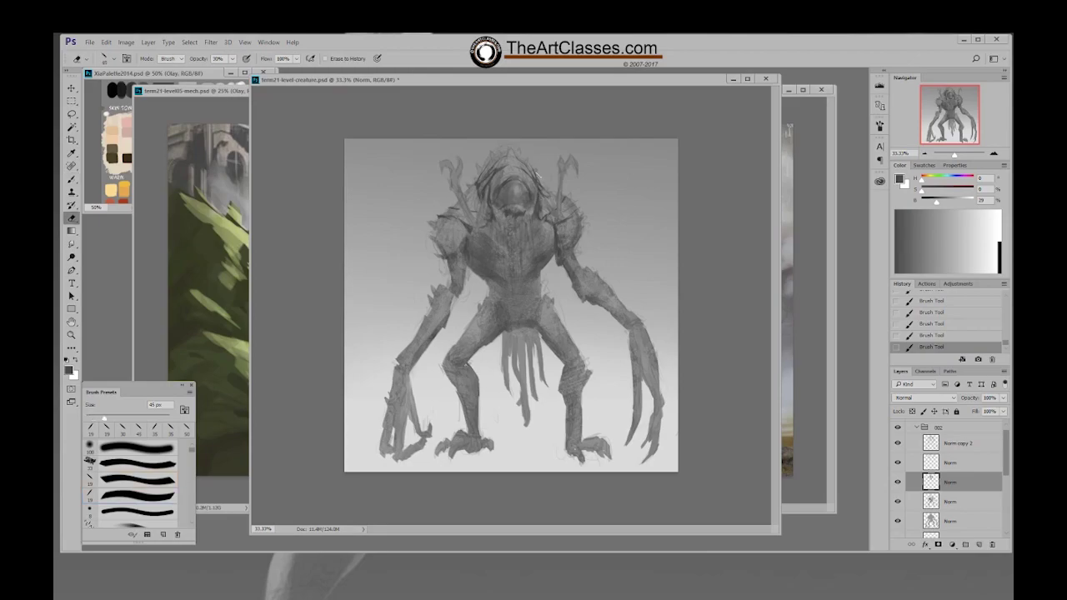
pyautogui.rightClick(542, 183)
pyautogui.click(597, 289)
pyautogui.click(529, 183)
pyautogui.press(']')
pyautogui.press(']')
pyautogui.press(']')
pyautogui.press(']')
pyautogui.moveTo(498, 181)
pyautogui.mouseDown()
pyautogui.moveTo(520, 146)
pyautogui.moveTo(509, 161)
pyautogui.moveTo(520, 171)
pyautogui.mouseUp()
pyautogui.moveTo(520, 171)
pyautogui.mouseDown()
pyautogui.moveTo(530, 158)
pyautogui.moveTo(516, 165)
pyautogui.mouseUp()
pyautogui.press('[')
pyautogui.press('[')
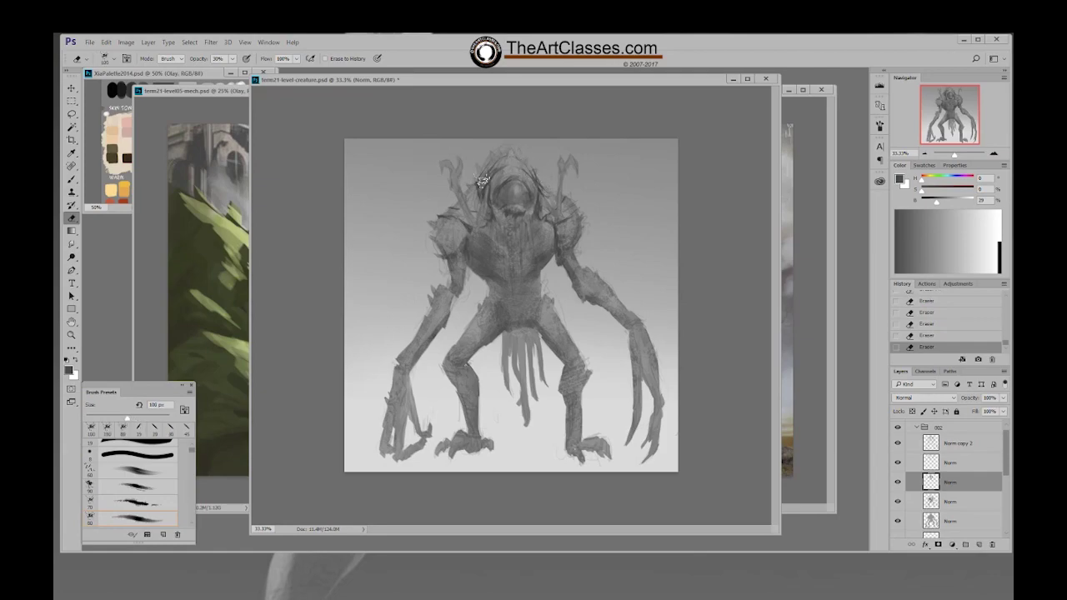
# Redraw the hood's right-side edge with dark strokes from the 19 px slanted brush
pyautogui.press('b')
pyautogui.rightClick(552, 197)
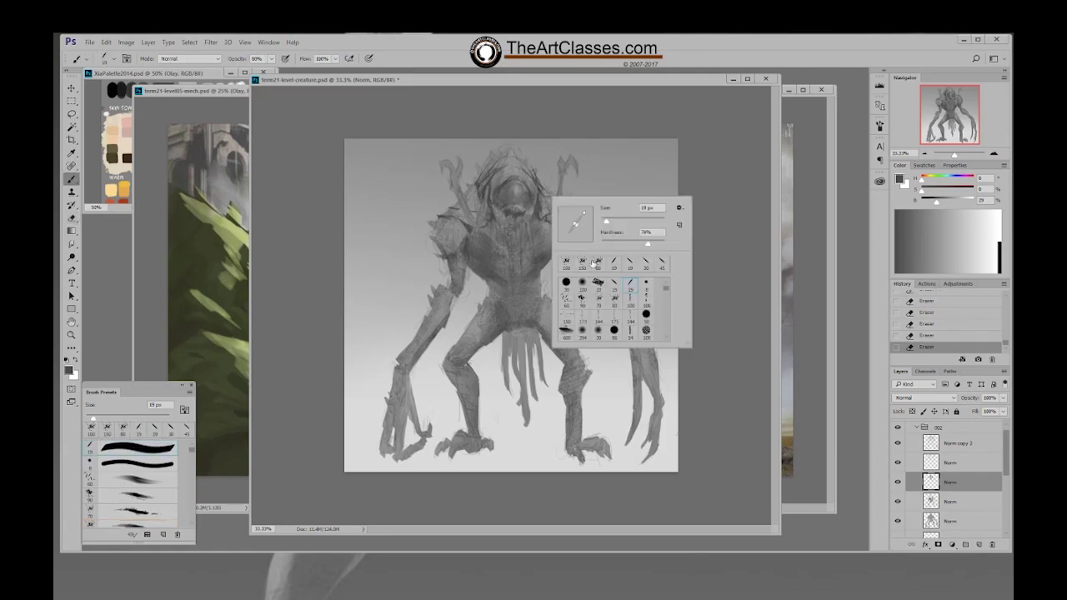
pyautogui.doubleClick(613, 286)
pyautogui.moveTo(538, 179); pyautogui.dragTo(547, 192)
pyautogui.moveTo(539, 183); pyautogui.dragTo(546, 199)
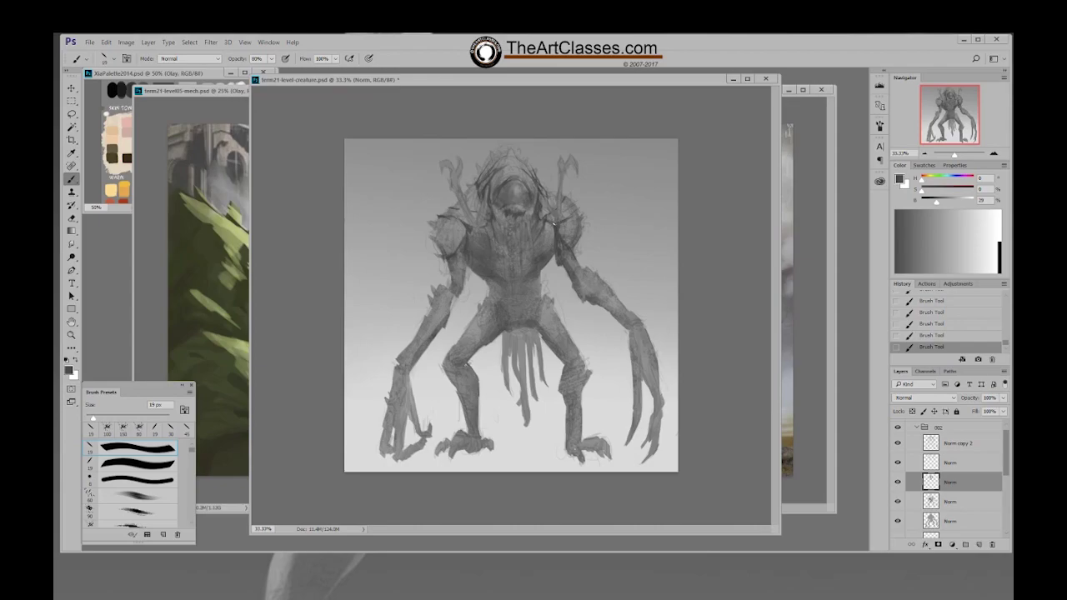
# Step back through the history to undo the latest batch of brush strokes
pyautogui.scroll(5, 967, 347)
pyautogui.click(967, 297)
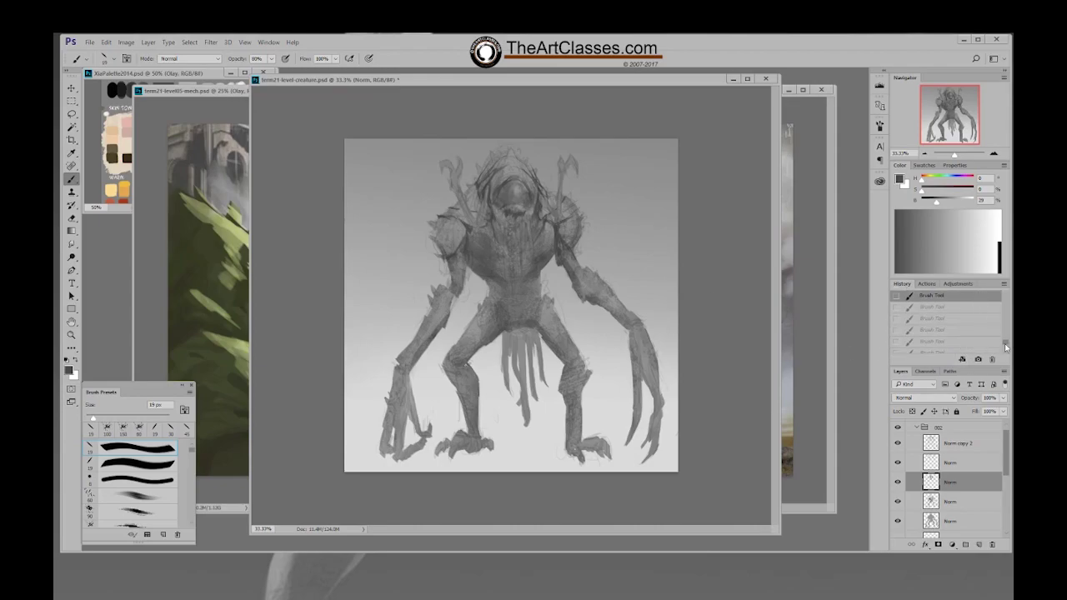
pyautogui.moveTo(1005, 342); pyautogui.dragTo(1003, 336)
pyautogui.click(975, 314)
pyautogui.click(969, 305)
pyautogui.click(972, 296)
pyautogui.click(974, 314)
pyautogui.click(973, 305)
pyautogui.click(971, 298)
# Draw angled dark lines across the collar and upper chest, alternating the two 19 px slanted brushes
pyautogui.rightClick(649, 308)
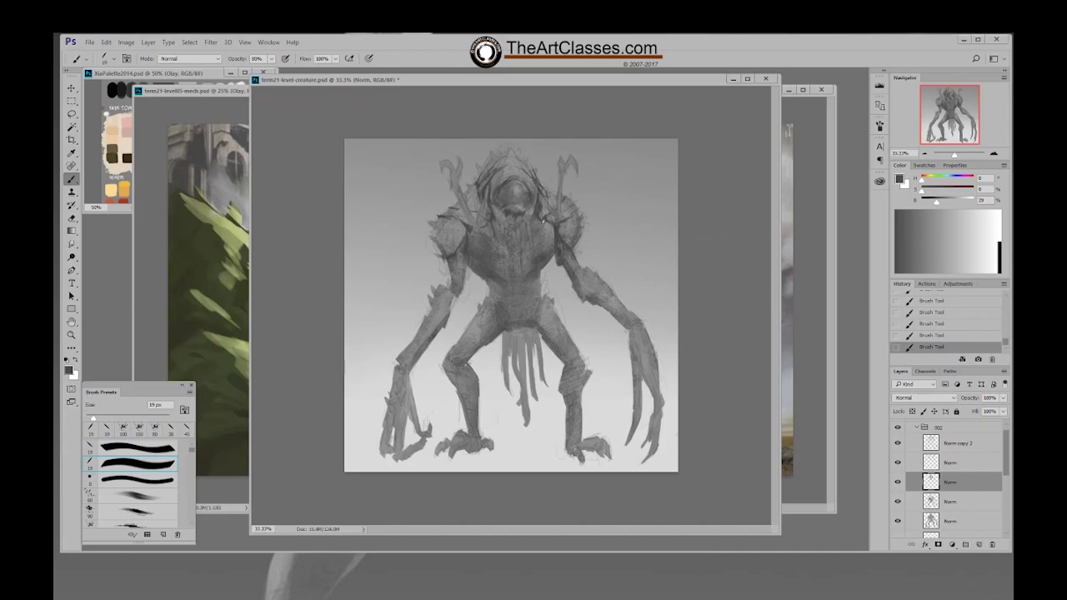
pyautogui.moveTo(496, 225); pyautogui.dragTo(494, 238)
pyautogui.rightClick(502, 253)
pyautogui.doubleClick(533, 317)
pyautogui.rightClick(555, 221)
pyautogui.click(587, 290)
pyautogui.press('Return')
# Step back two brush strokes in the history and restore them to compare the chest detail
pyautogui.click(944, 323)
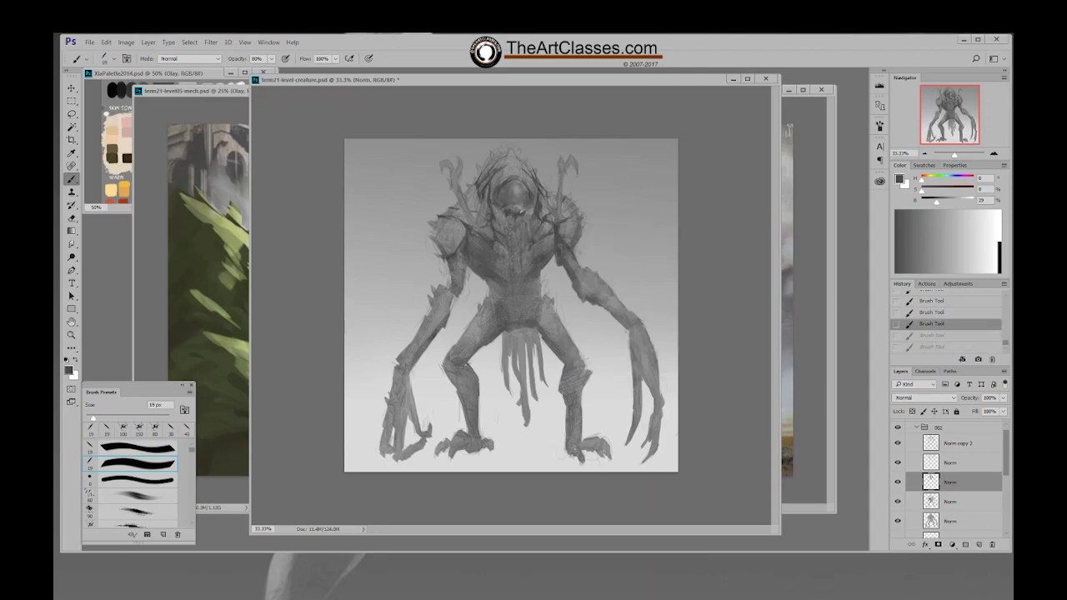
pyautogui.hotkey('ctrl', 'shift', 'z')
pyautogui.hotkey('ctrl', 'shift', 'z')
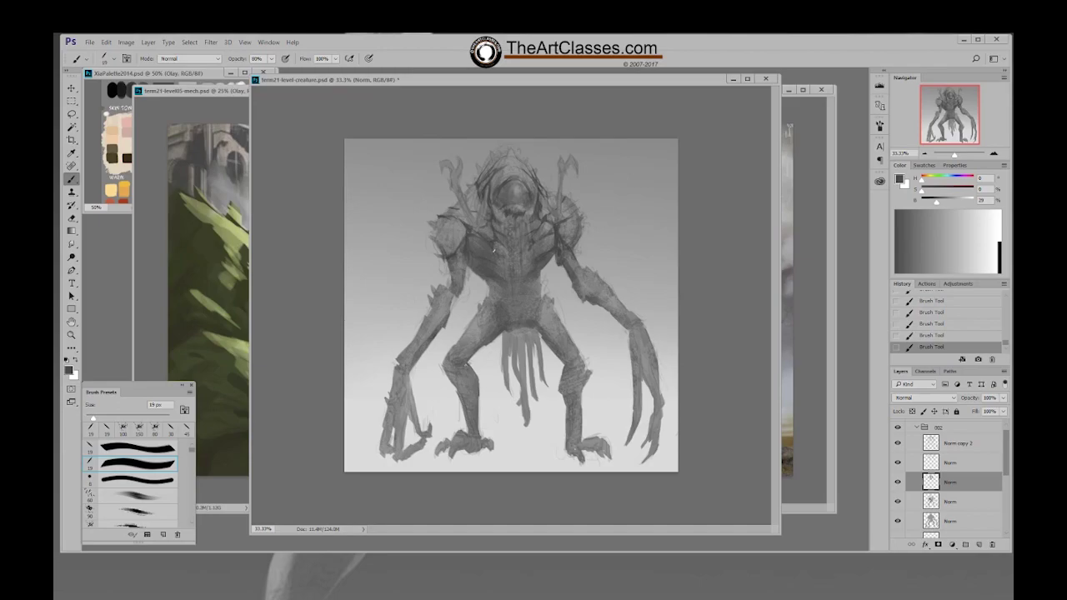
# Darken the paint grey to 27% brightness and draw dark muscle contours across the creature's lower chest and ribs
pyautogui.rightClick(518, 257)
pyautogui.click(549, 326)
pyautogui.click(937, 205)
pyautogui.moveTo(938, 207); pyautogui.dragTo(934, 207)
pyautogui.press(']')
pyautogui.press(']')
pyautogui.rightClick(554, 275)
pyautogui.click(578, 302)
pyautogui.press('Return')
pyautogui.moveTo(495, 287); pyautogui.dragTo(503, 291)
# On the body silhouette layer, paint spikes along the waist's right edge using sampled greys and a 35 px slanted brush
pyautogui.click(950, 520)
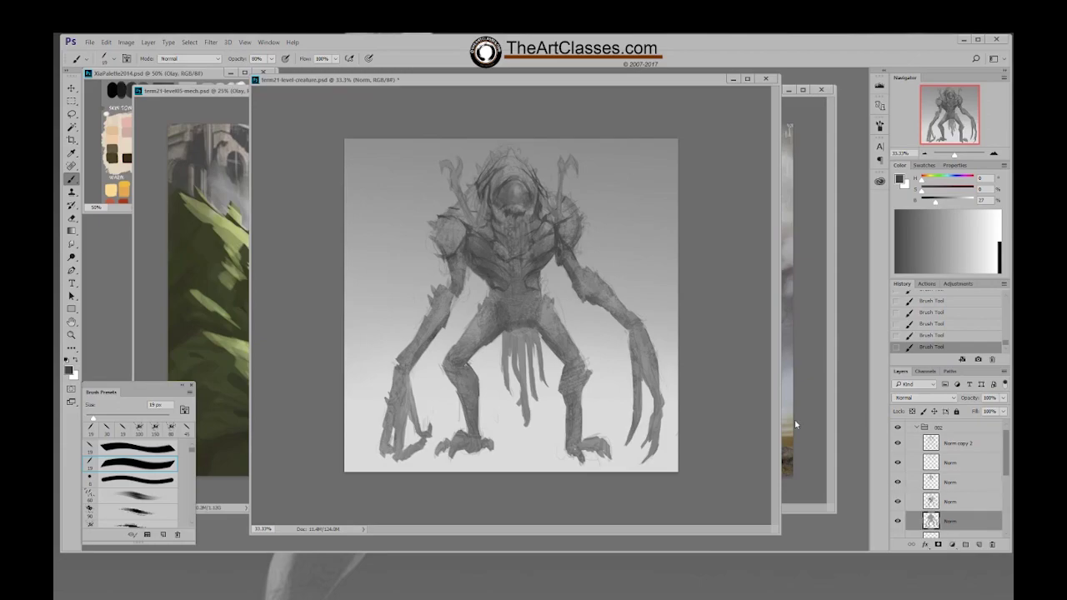
pyautogui.keyDown('alt'); pyautogui.click(552, 271); pyautogui.keyUp('alt')
pyautogui.rightClick(560, 282)
pyautogui.doubleClick(608, 352)
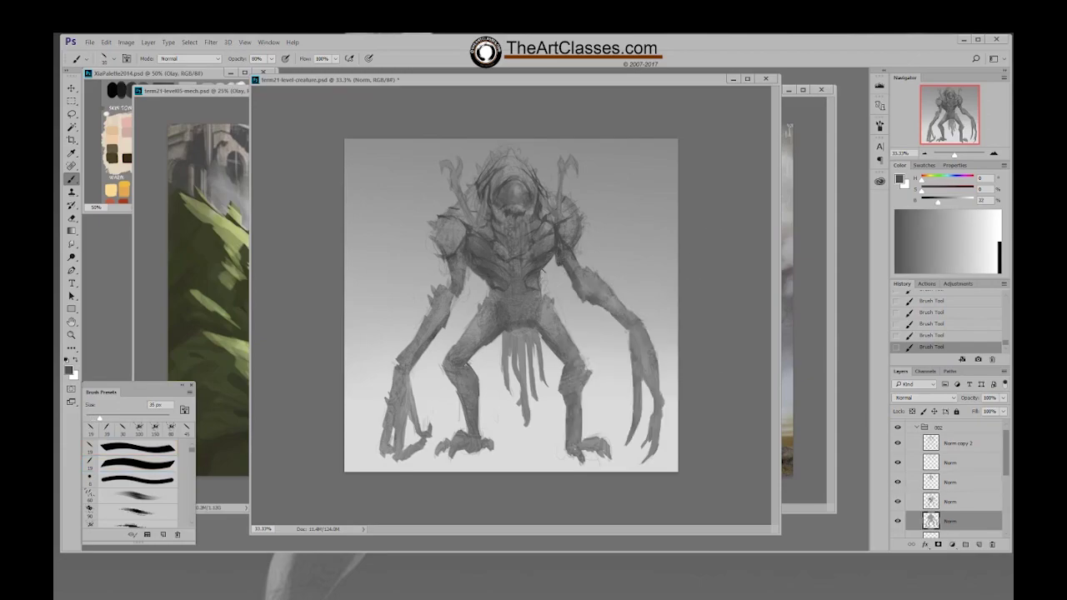
pyautogui.keyDown('alt'); pyautogui.click(548, 292); pyautogui.keyUp('alt')
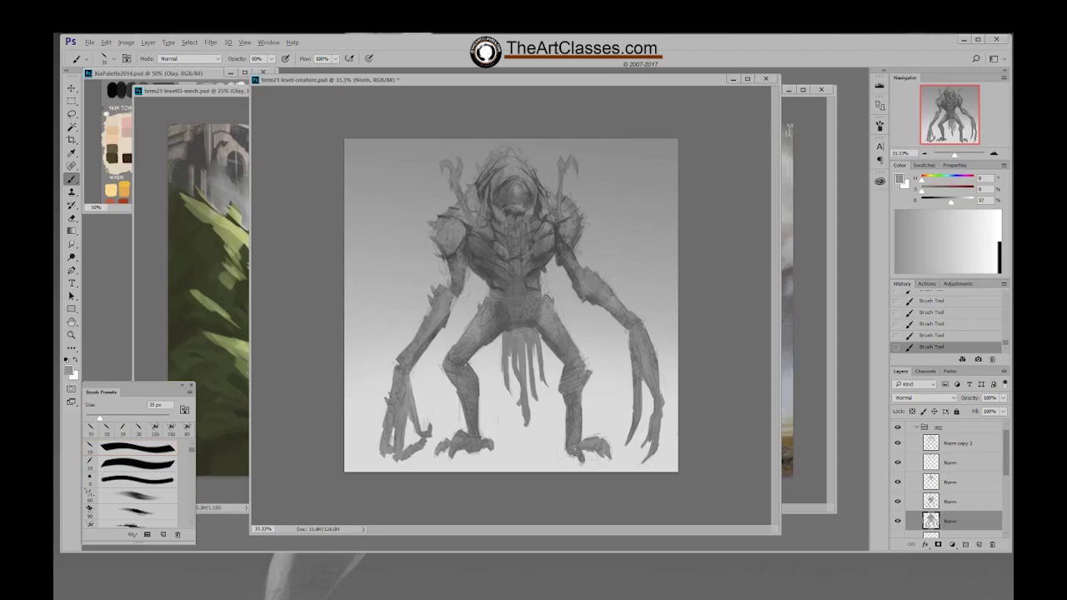
pyautogui.keyDown('alt'); pyautogui.click(544, 284); pyautogui.keyUp('alt')
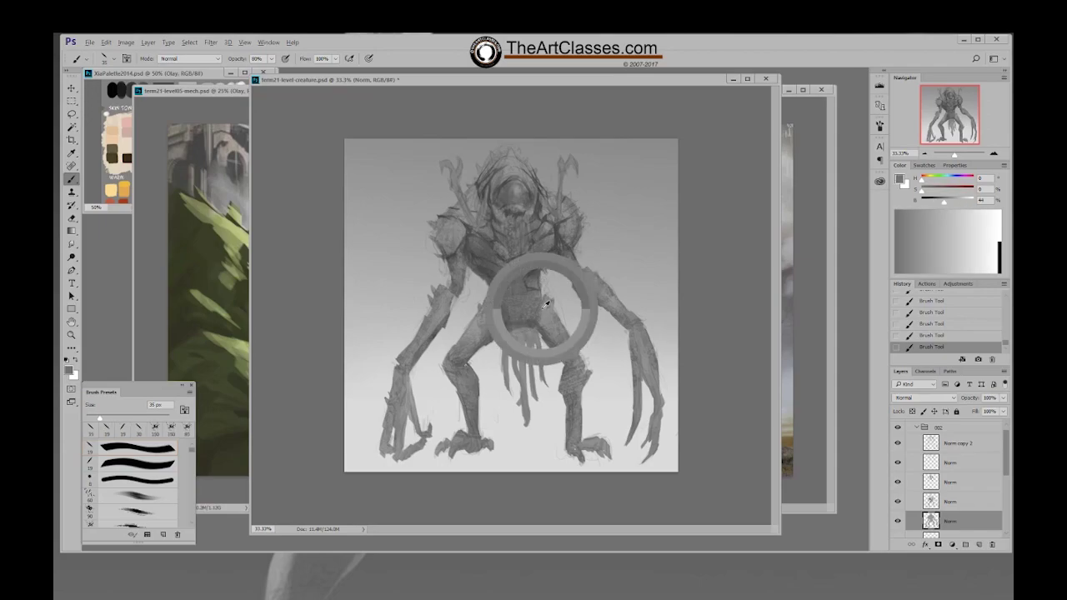
pyautogui.keyDown('alt'); pyautogui.click(547, 270); pyautogui.keyUp('alt')
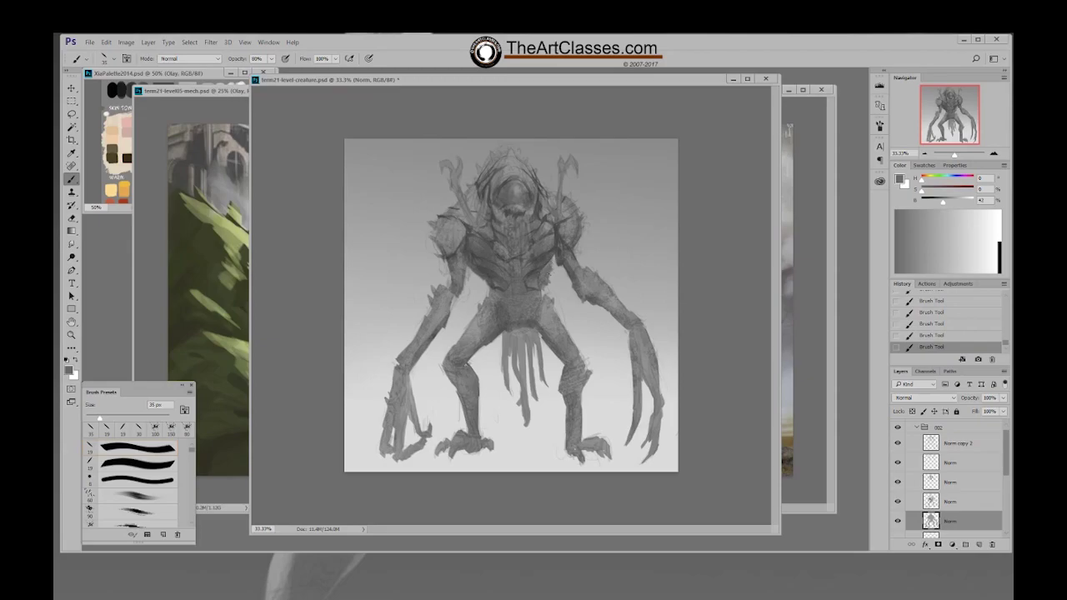
pyautogui.rightClick(544, 288)
pyautogui.click(608, 335)
pyautogui.press('Return')
# Clean up the torso's right edge with the eraser and repaint the waist spikes with the 19 px brush
pyautogui.press('e')
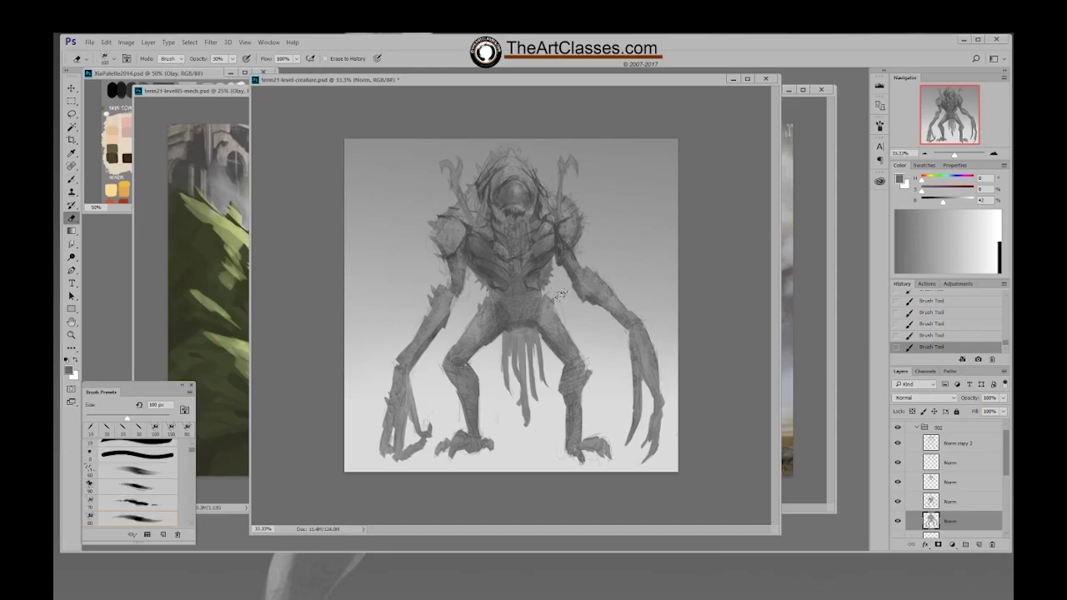
pyautogui.rightClick(560, 292)
pyautogui.click(607, 359)
pyautogui.press('Return')
pyautogui.moveTo(559, 253); pyautogui.dragTo(548, 286)
pyautogui.press(']')
pyautogui.press('0')
pyautogui.press('b')
pyautogui.moveTo(546, 278); pyautogui.dragTo(549, 288)
pyautogui.moveTo(546, 279); pyautogui.dragTo(550, 288)
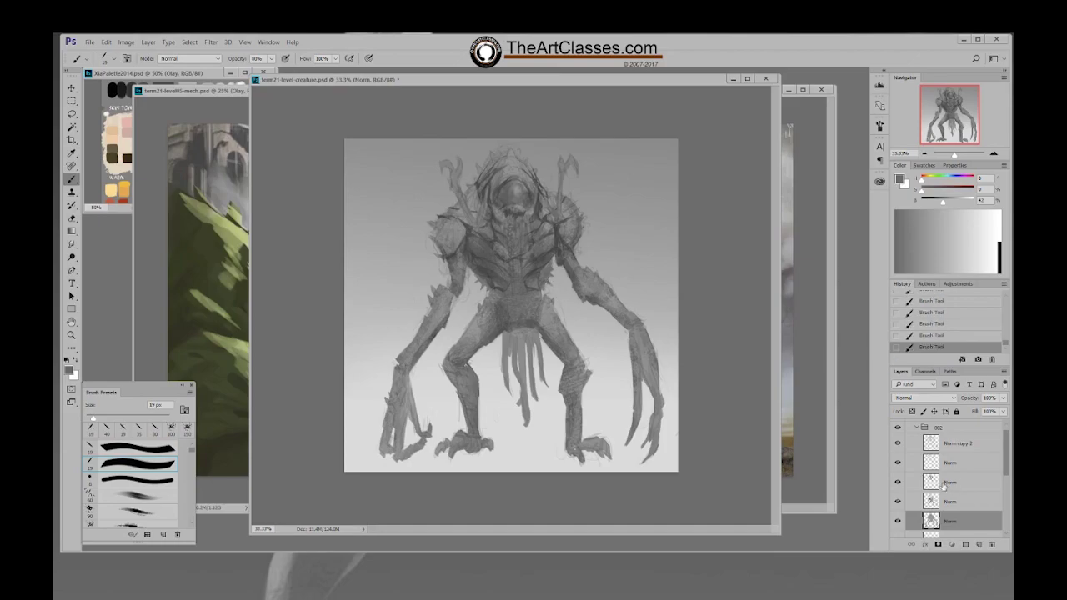
# On the contour-line layer, outline the pelvis with a sampled dark grey and a 19 px slanted brush
pyautogui.click(947, 484)
pyautogui.click(897, 482)
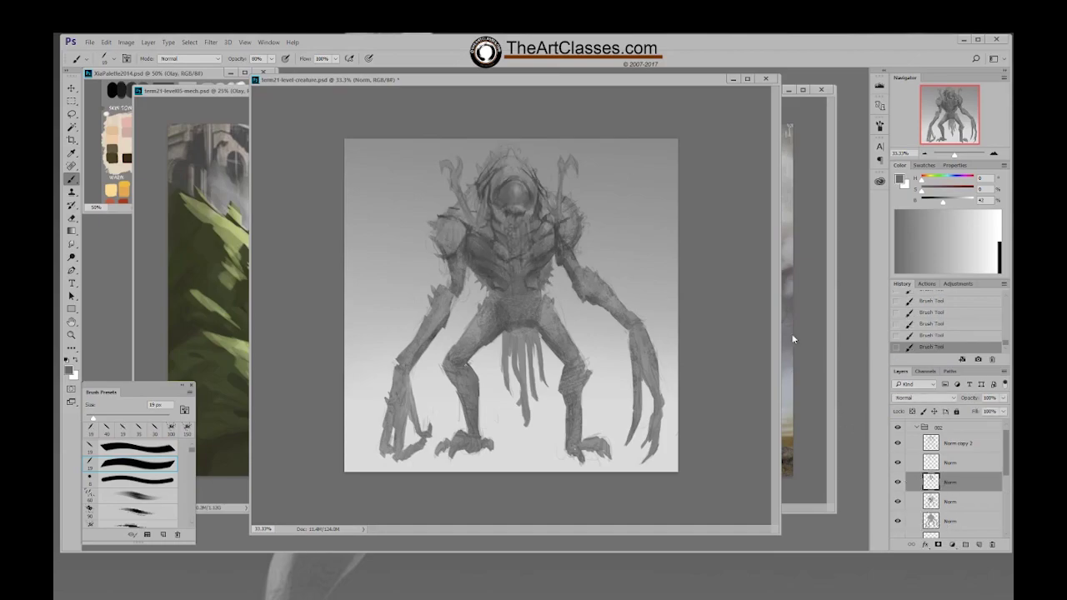
pyautogui.keyDown('alt'); pyautogui.click(557, 244); pyautogui.keyUp('alt')
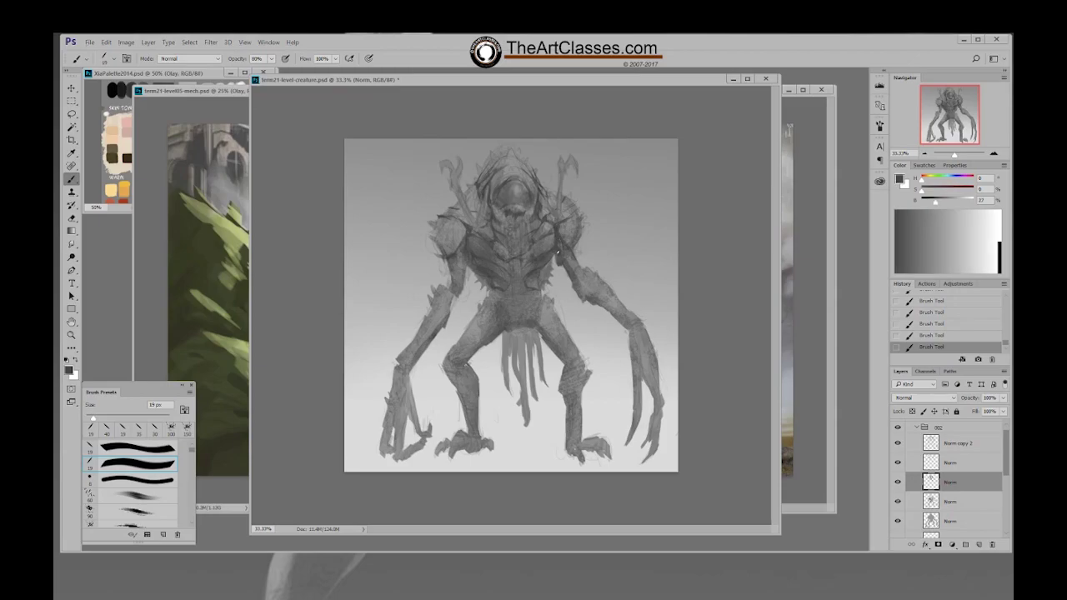
pyautogui.rightClick(522, 295)
pyautogui.doubleClick(568, 364)
pyautogui.moveTo(536, 316); pyautogui.dragTo(538, 299)
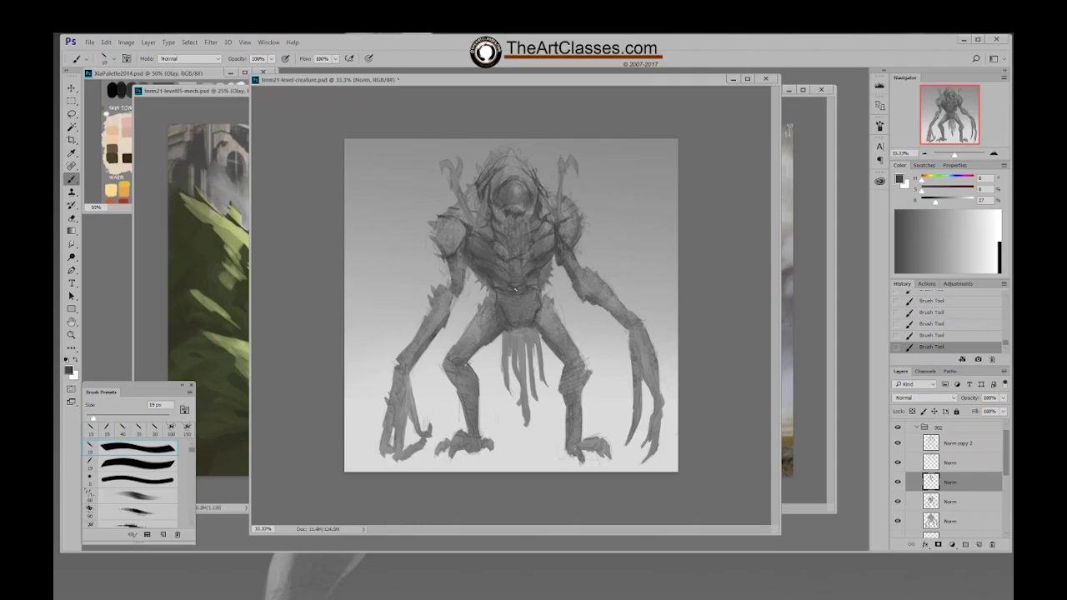
# Erase and redraw the abdomen's centre lines, and extend the dark contour around the pelvis
pyautogui.press('e')
pyautogui.click(517, 289)
pyautogui.moveTo(516, 288); pyautogui.dragTo(520, 286)
pyautogui.press('b')
pyautogui.moveTo(518, 288); pyautogui.dragTo(526, 283)
pyautogui.moveTo(525, 286); pyautogui.dragTo(528, 282)
pyautogui.moveTo(541, 315); pyautogui.dragTo(537, 326)
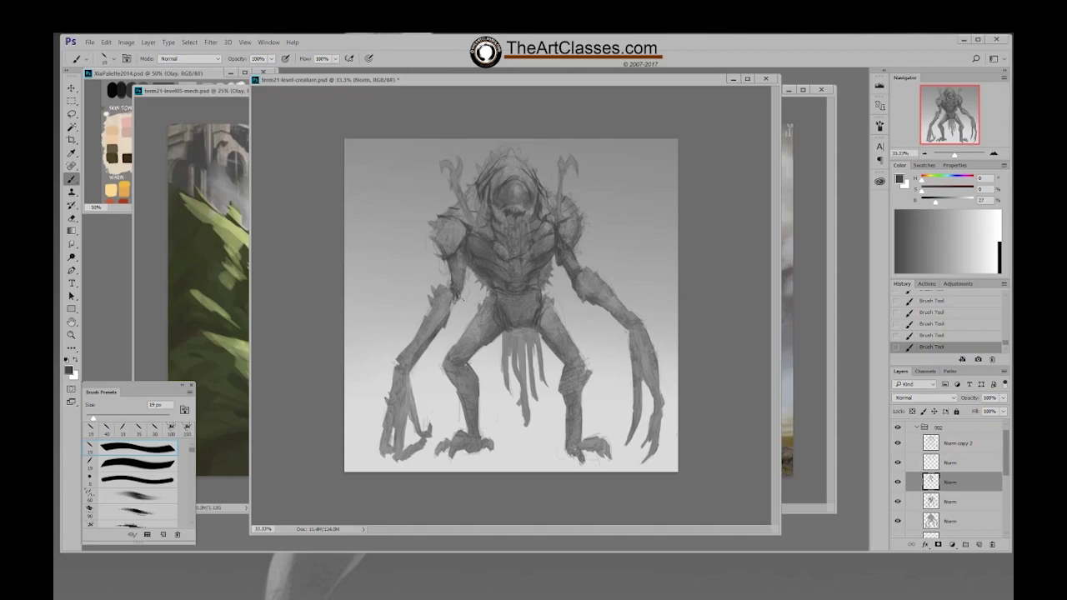
# Draw dark contour lines over both forearms, wrists and clawed fingers with the 19 px slanted brush
pyautogui.moveTo(407, 371)
pyautogui.mouseDown()
pyautogui.moveTo(419, 353)
pyautogui.moveTo(400, 371)
pyautogui.mouseUp()
pyautogui.moveTo(438, 326); pyautogui.dragTo(452, 309)
pyautogui.moveTo(394, 407); pyautogui.dragTo(393, 423)
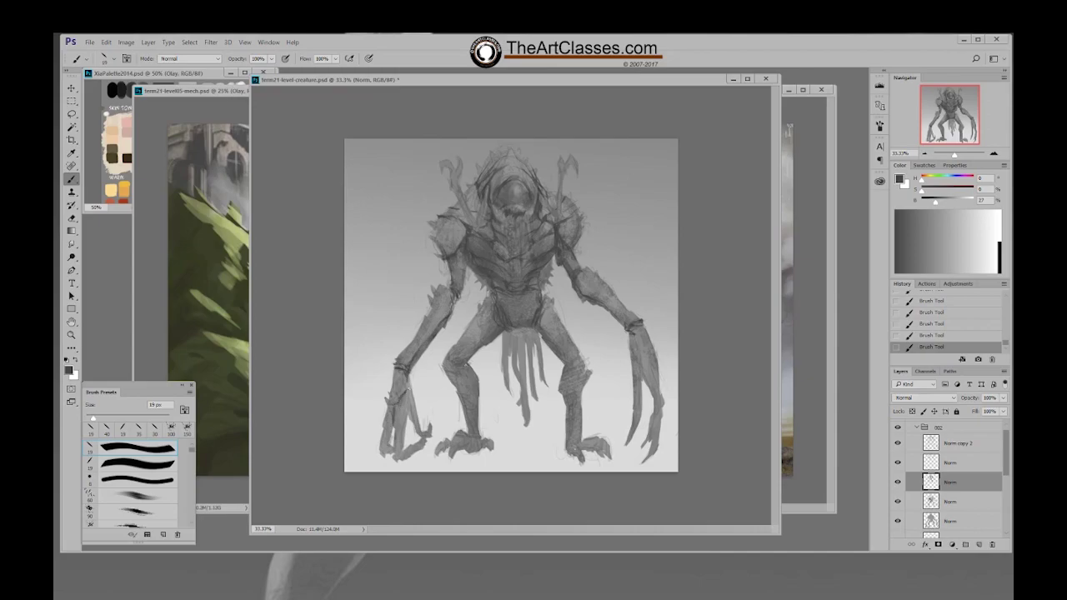
pyautogui.moveTo(406, 379); pyautogui.dragTo(408, 386)
pyautogui.moveTo(637, 409); pyautogui.dragTo(636, 410)
pyautogui.moveTo(404, 450); pyautogui.dragTo(382, 455)
pyautogui.moveTo(400, 409); pyautogui.dragTo(411, 394)
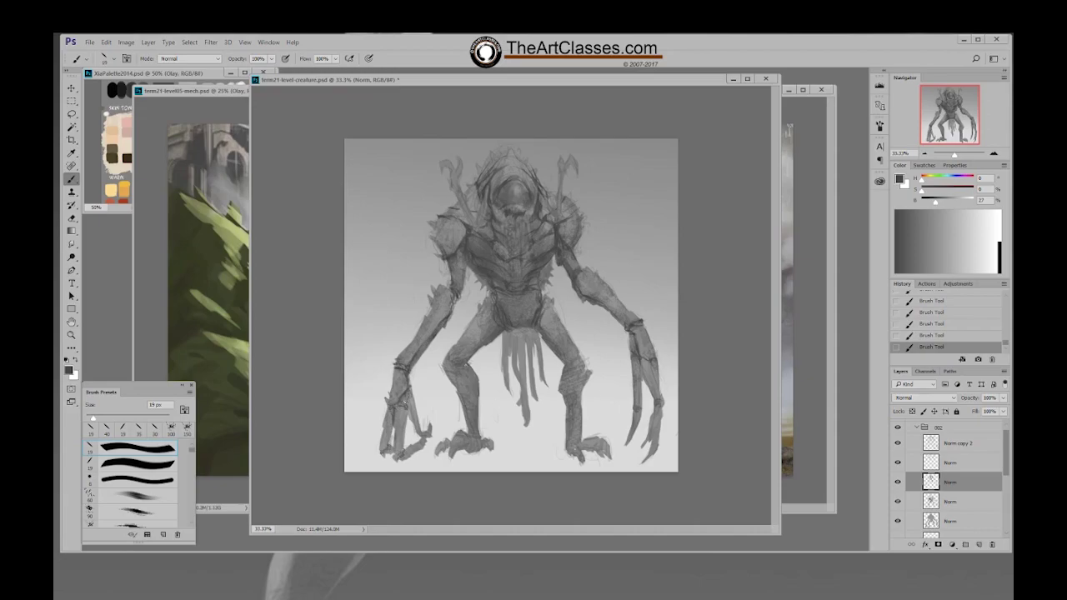
# Draw dark joint lines around both knees and save the document
pyautogui.moveTo(455, 366)
pyautogui.mouseDown()
pyautogui.moveTo(465, 376)
pyautogui.moveTo(454, 364)
pyautogui.moveTo(450, 378)
pyautogui.mouseUp()
pyautogui.moveTo(571, 373); pyautogui.dragTo(564, 363)
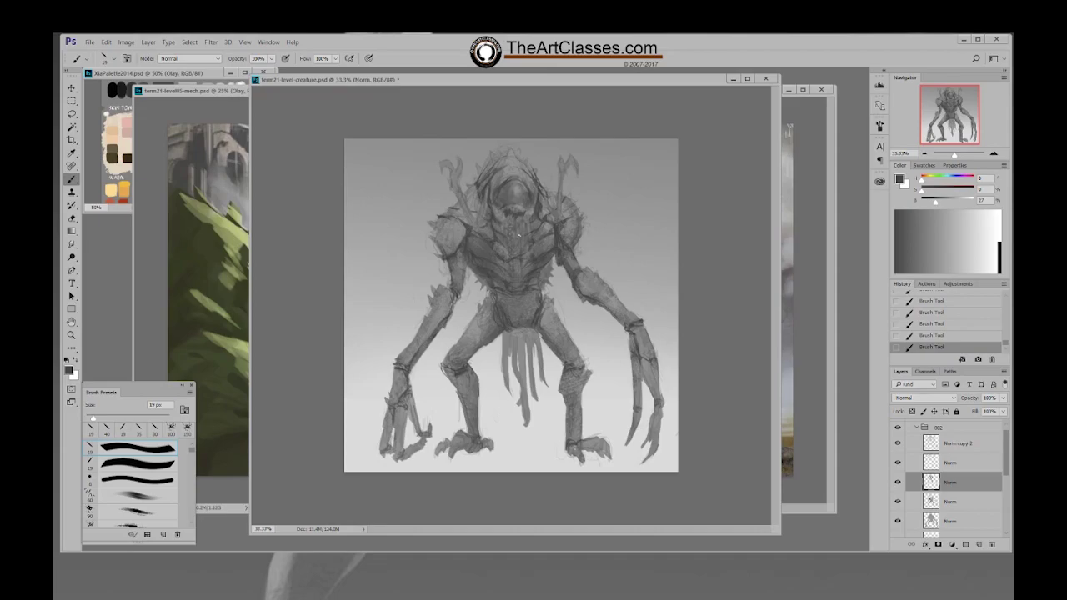
pyautogui.hotkey('ctrl', 's')
# Shade the face inside the hood with a 70 px slanted brush and greys sampled from the face
pyautogui.moveTo(496, 201); pyautogui.dragTo(497, 210)
pyautogui.moveTo(532, 214); pyautogui.dragTo(514, 180)
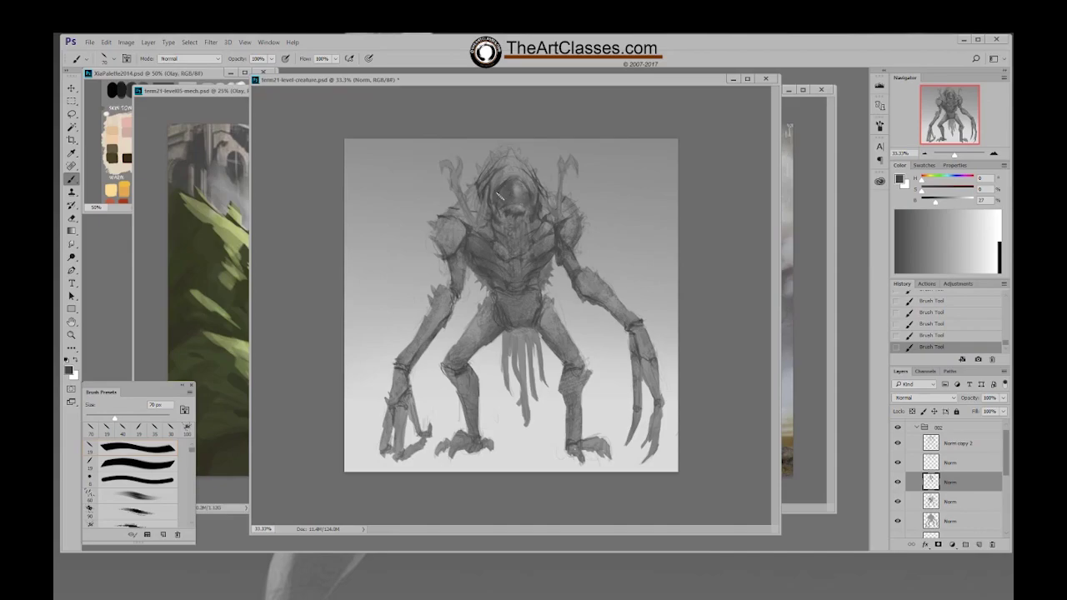
pyautogui.keyDown('alt'); pyautogui.click(513, 194); pyautogui.keyUp('alt')
pyautogui.keyDown('alt'); pyautogui.click(523, 193); pyautogui.keyUp('alt')
pyautogui.keyDown('alt'); pyautogui.click(511, 188); pyautogui.keyUp('alt')
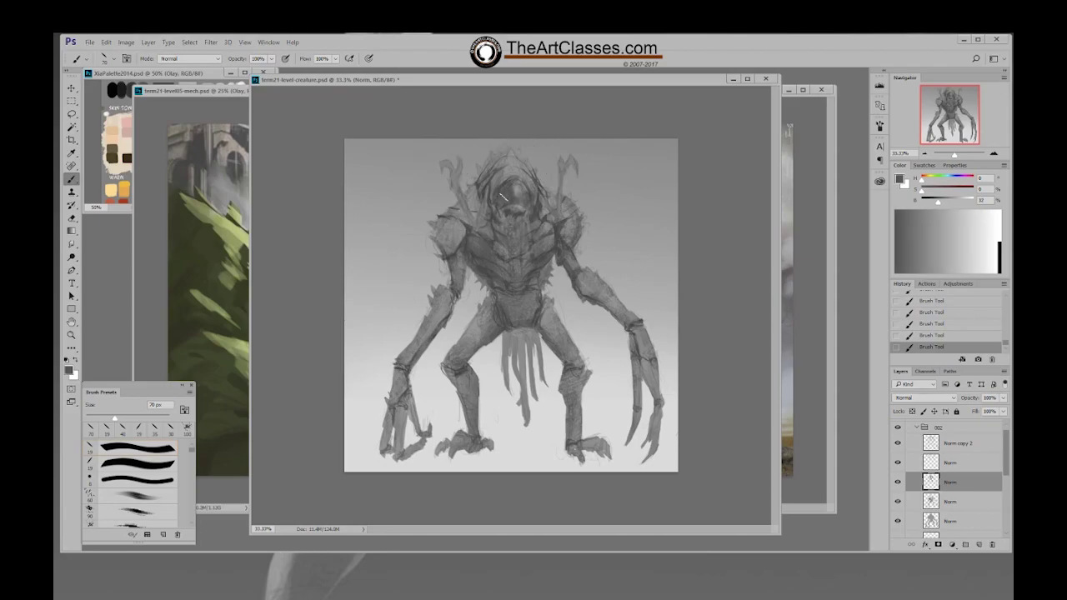
# Sample green from a creature in term21-level05-mech.psd, return to the creature document and set the colour's saturation to 36%
pyautogui.hotkey('ctrl', 'Tab')
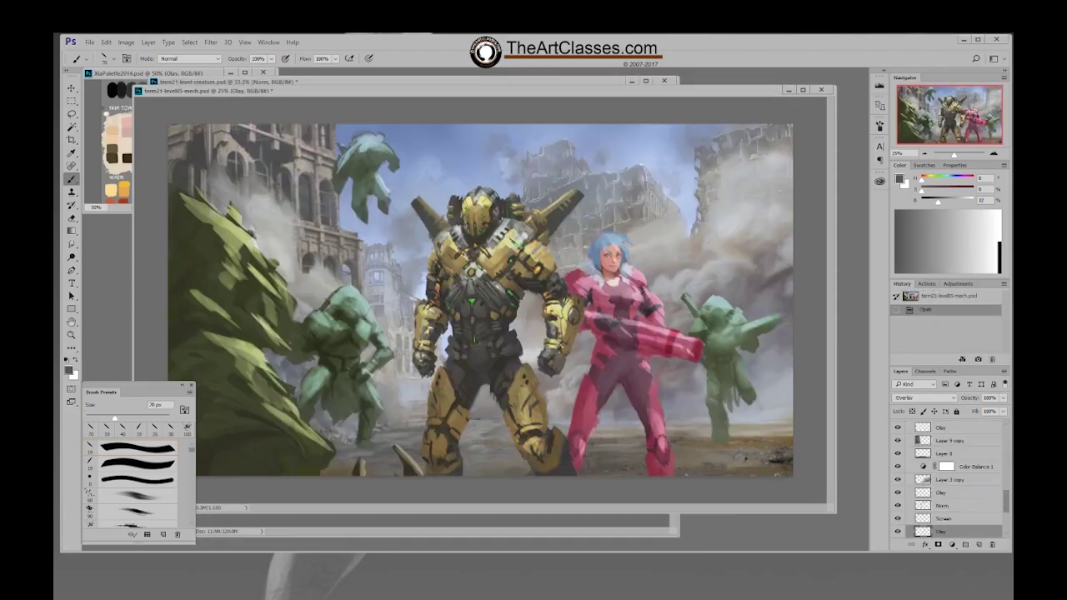
pyautogui.keyDown('alt'); pyautogui.click(365, 339); pyautogui.keyUp('alt')
pyautogui.moveTo(941, 201); pyautogui.dragTo(942, 193)
pyautogui.moveTo(585, 83); pyautogui.dragTo(655, 84)
pyautogui.click(940, 192)
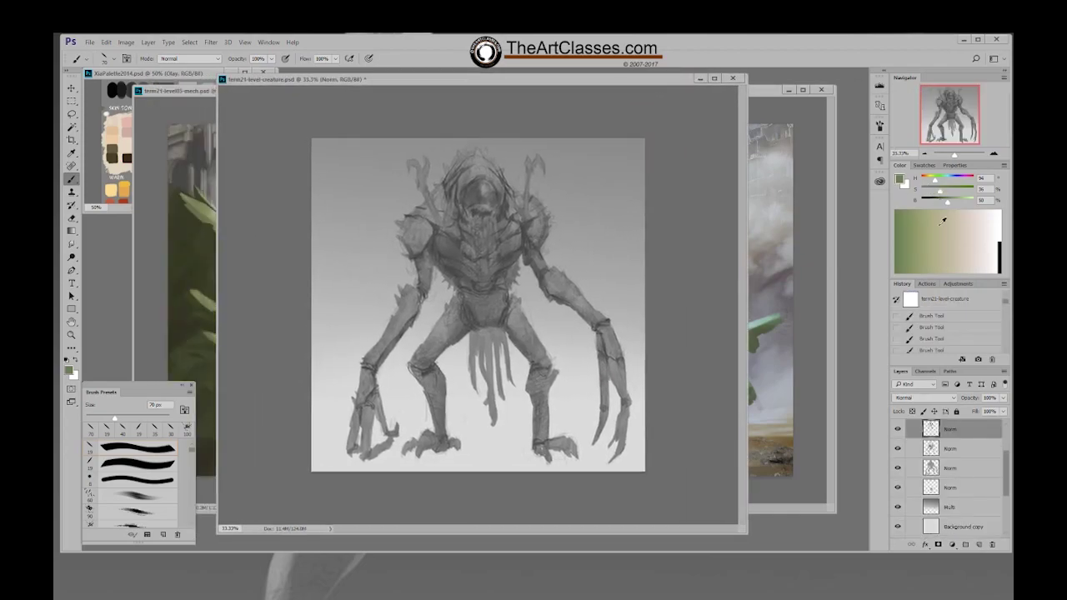
# Duplicate layer group 002 as 003, collapse the original and expand the copy
pyautogui.moveTo(1006, 471); pyautogui.dragTo(1006, 445)
pyautogui.click(917, 436)
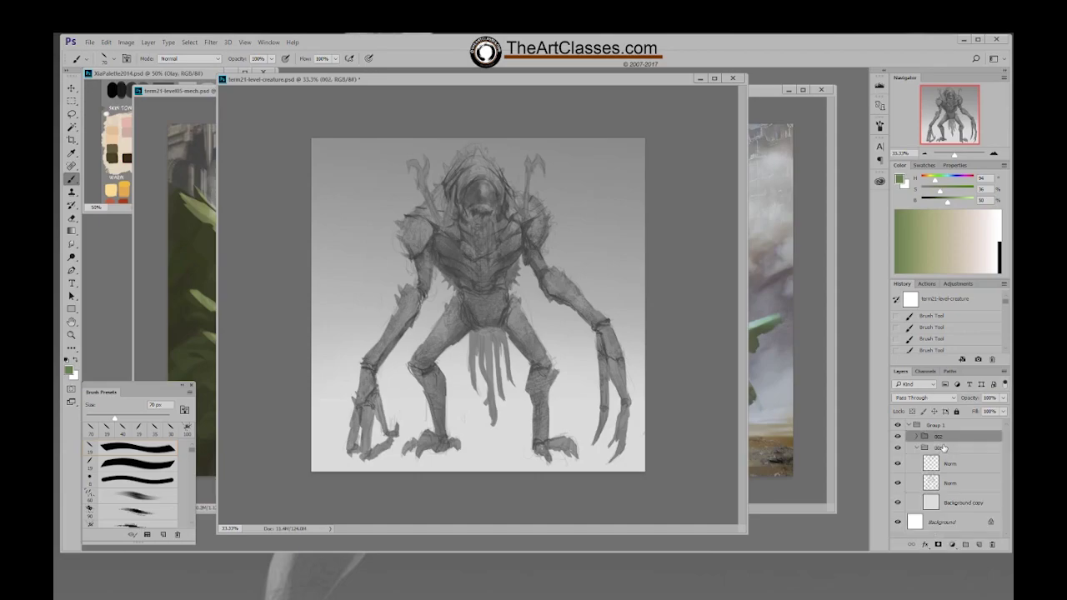
pyautogui.rightClick(941, 440)
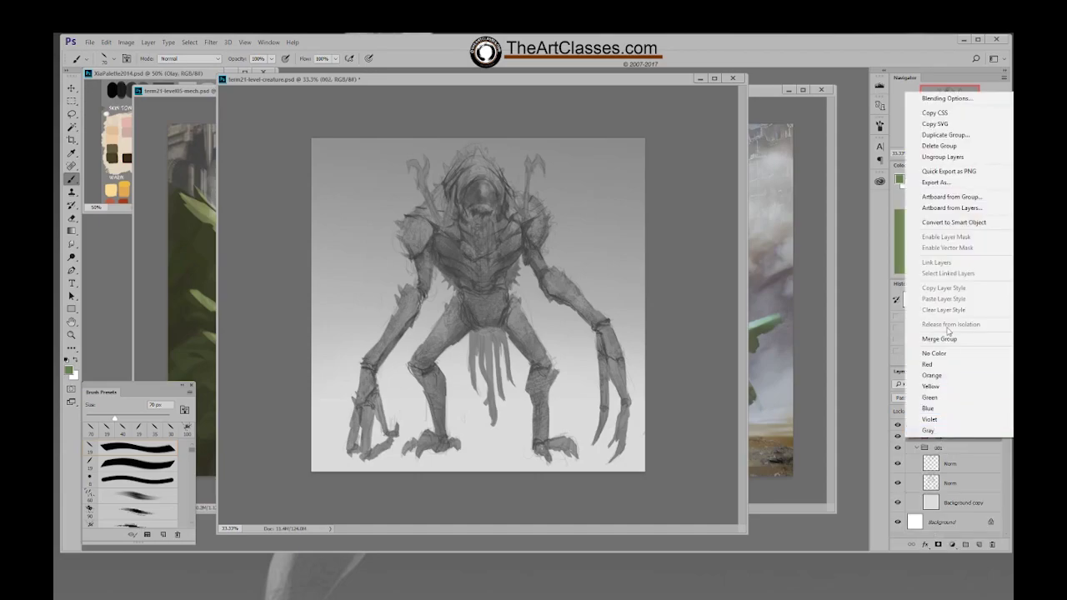
pyautogui.click(933, 135)
pyautogui.write('003')
pyautogui.press('Return')
pyautogui.click(917, 459)
pyautogui.click(917, 436)
pyautogui.scroll(-3, 1002, 492)
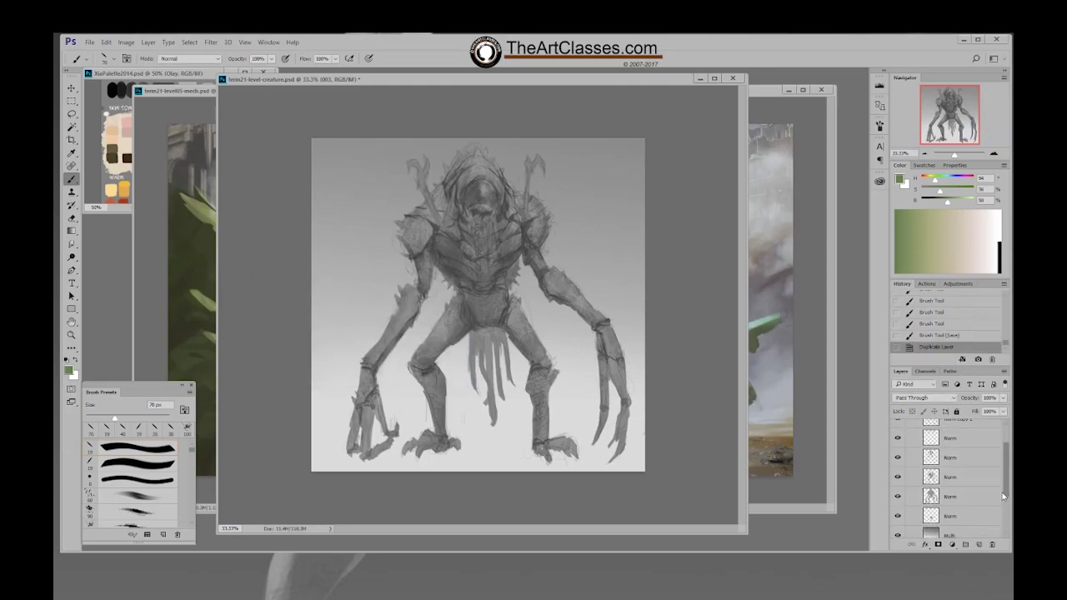
# Try merging the selected creature layers in group 003, and step back in the history to the group duplication
pyautogui.hotkey('ctrl', 'e')
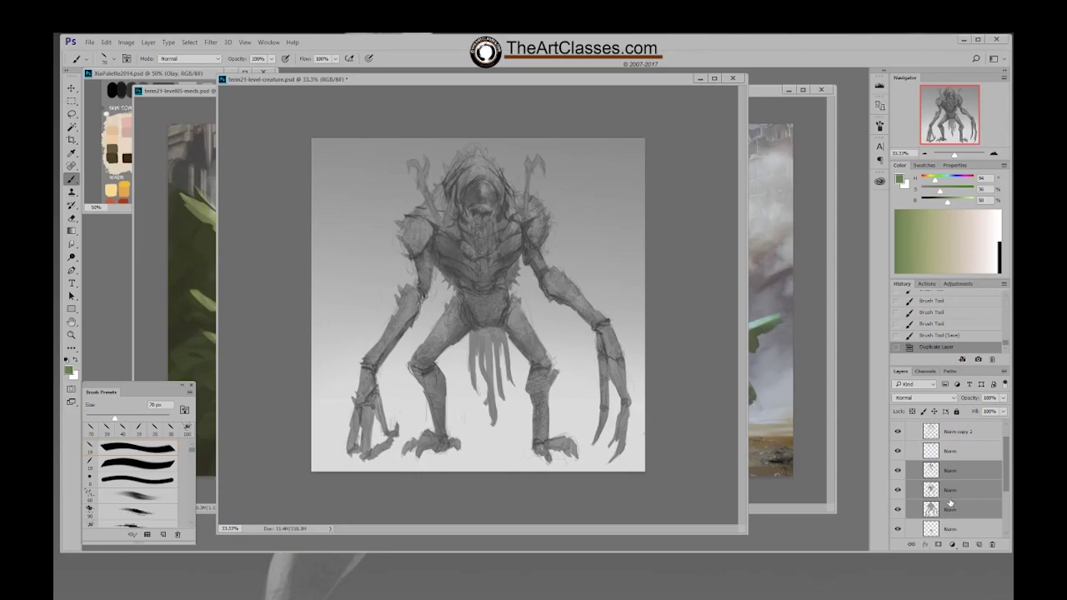
pyautogui.click(898, 432)
pyautogui.click(897, 432)
pyautogui.click(898, 431)
pyautogui.click(940, 335)
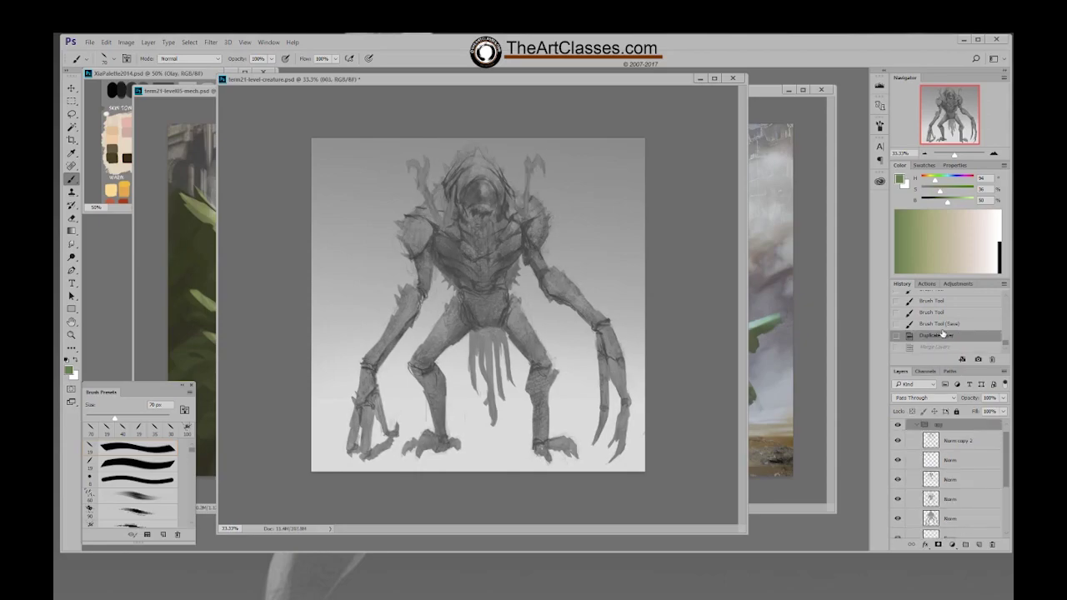
pyautogui.click(940, 324)
pyautogui.click(940, 335)
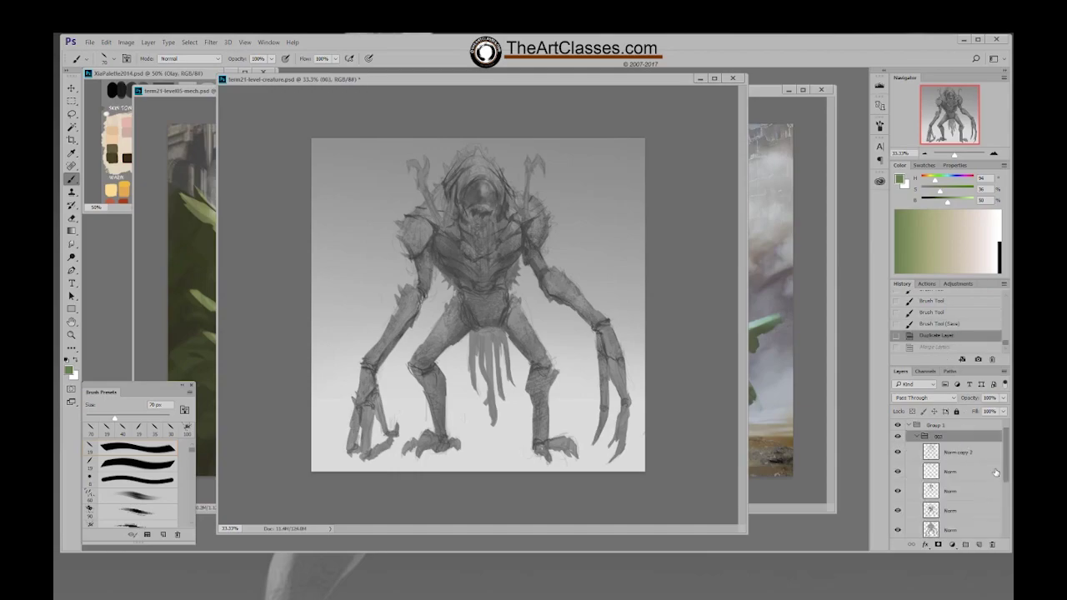
# Toggle layers in group 003 to check their contents, and select the contour-line layer
pyautogui.click(992, 485)
pyautogui.click(898, 488)
pyautogui.click(898, 487)
pyautogui.click(897, 470)
pyautogui.click(897, 468)
pyautogui.click(939, 470)
# Erase contour lines from the long fingers of the hand on the image's right with an 80 px eraser
pyautogui.press('e')
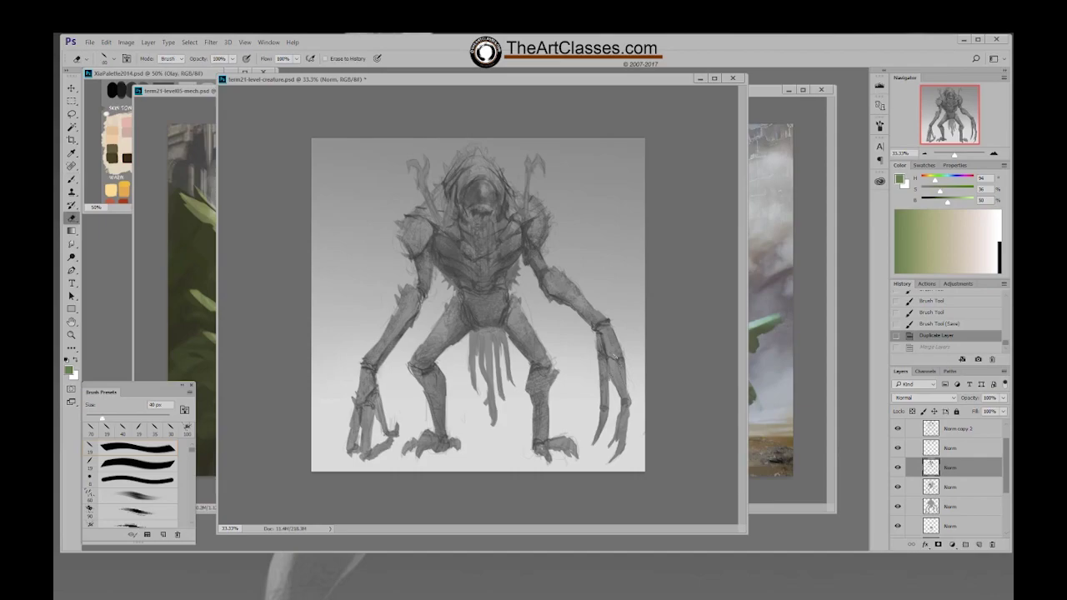
pyautogui.click(612, 375)
pyautogui.press(']')
pyautogui.press(']')
pyautogui.press(']')
pyautogui.press(']')
pyautogui.press(']')
pyautogui.click(610, 375)
pyautogui.click(608, 374)
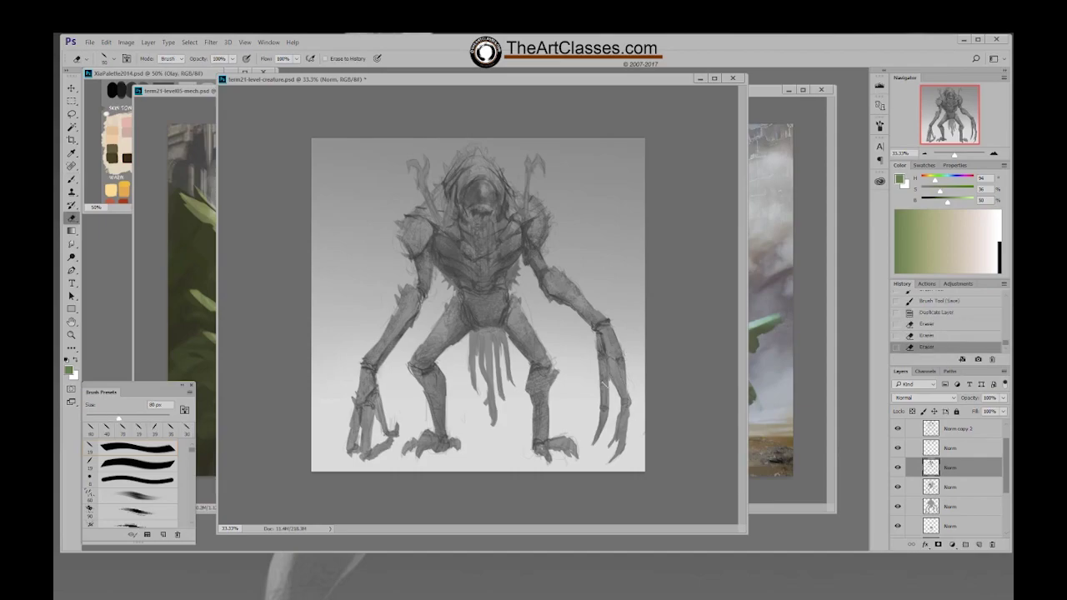
pyautogui.moveTo(602, 342); pyautogui.dragTo(605, 357)
pyautogui.moveTo(604, 343); pyautogui.dragTo(603, 345)
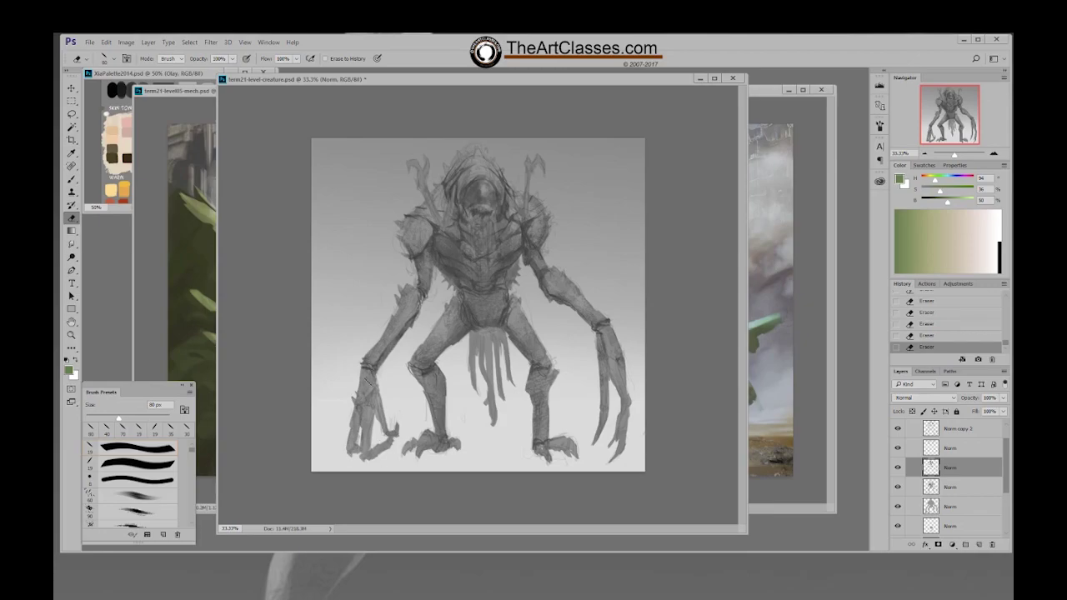
# Merge the three body layers in group 003 and rename the layer holding the thin shoulder limbs as small arms
pyautogui.keyDown('shift'); pyautogui.click(953, 509); pyautogui.keyUp('shift')
pyautogui.hotkey('ctrl', 'e')
pyautogui.doubleClick(949, 450)
pyautogui.write('slash')
pyautogui.write(' arms')
pyautogui.press('Return')
# Rename the layer beneath the merged body as tail
pyautogui.doubleClick(946, 486)
pyautogui.write('ta')
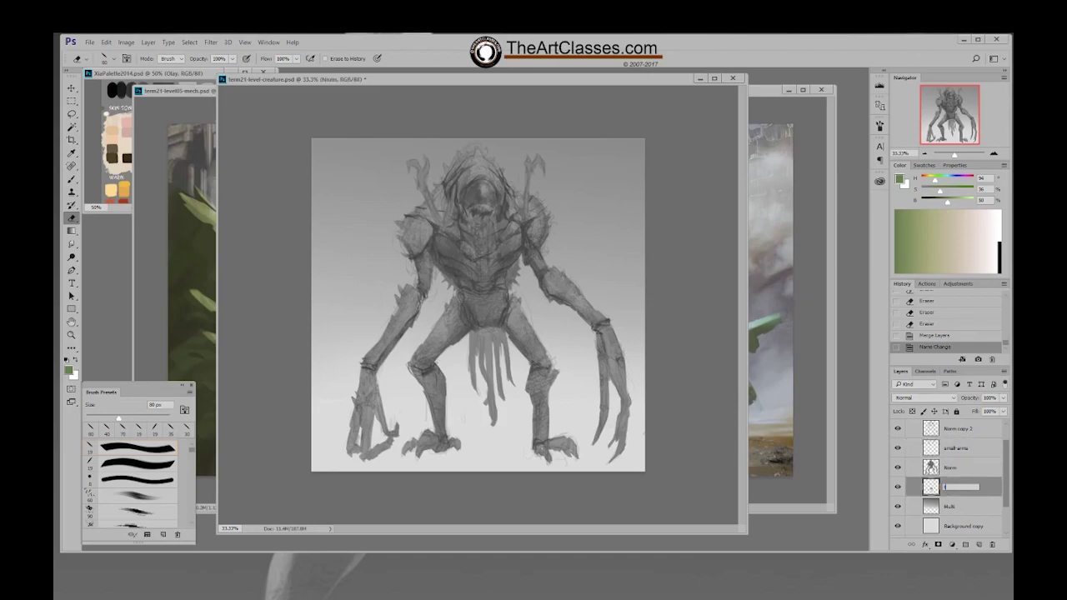
pyautogui.write('il')
pyautogui.press('Return')
# Move the small arms layer above Norm copy 2 and merge Norm copy 2 down into the body layer
pyautogui.moveTo(950, 455); pyautogui.dragTo(949, 439)
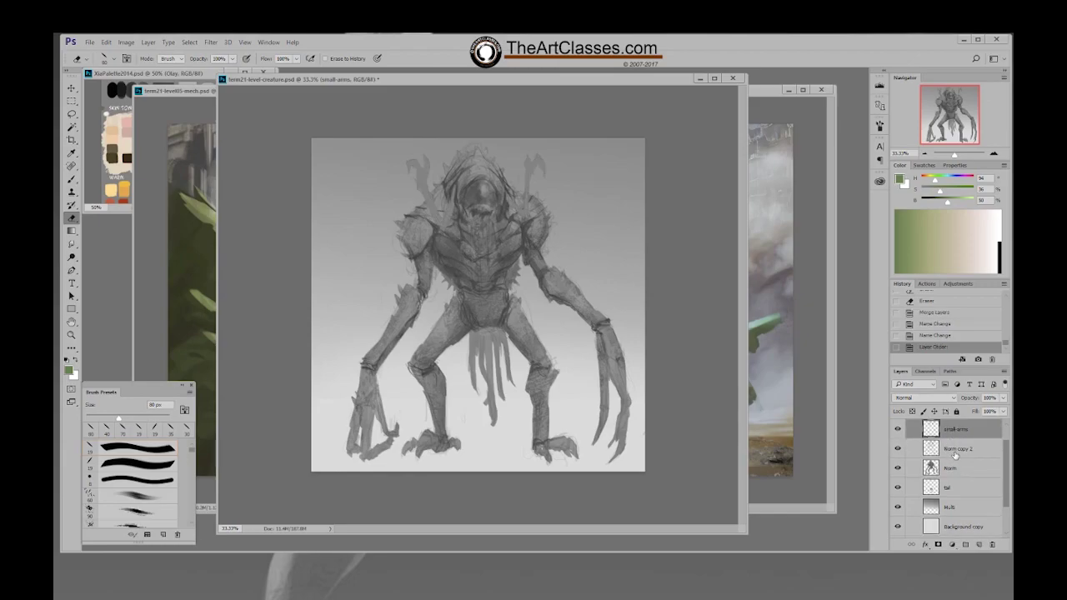
pyautogui.click(955, 455)
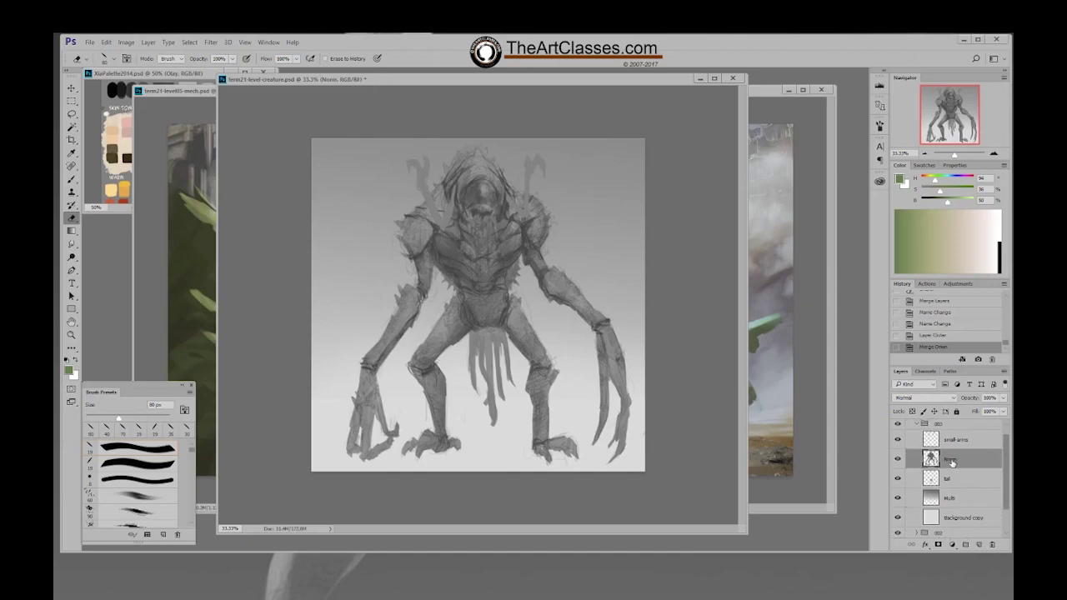
# Add an Overlay layer named Olay above the body, load the body's outline as a selection and fill it with darker green
pyautogui.keyDown('ctrl'); pyautogui.click(930, 460); pyautogui.keyUp('ctrl')
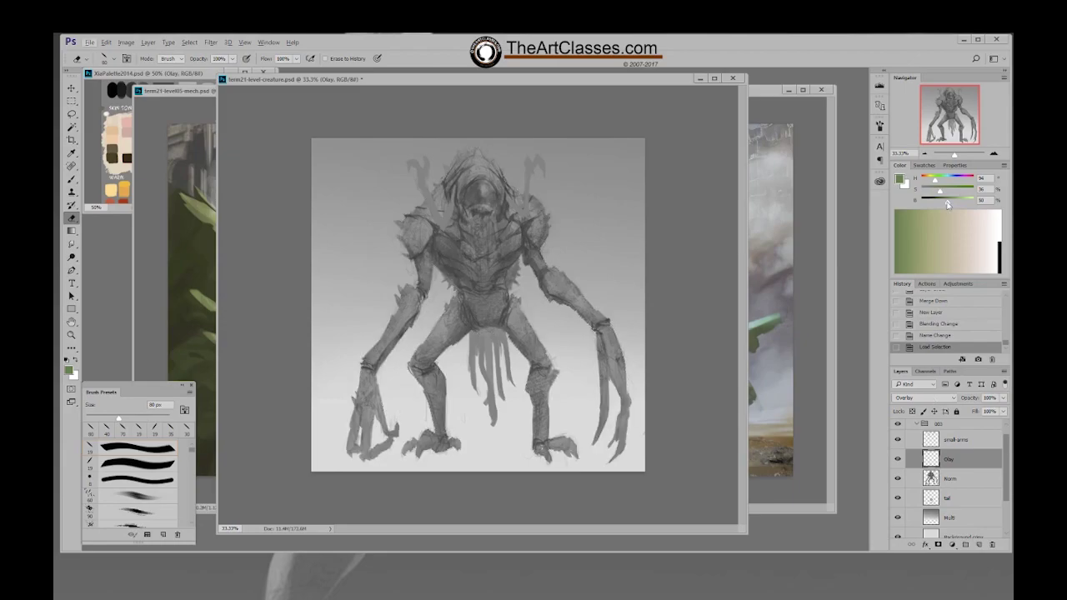
pyautogui.moveTo(947, 203); pyautogui.dragTo(943, 205)
pyautogui.hotkey('alt', 'BackSpace')
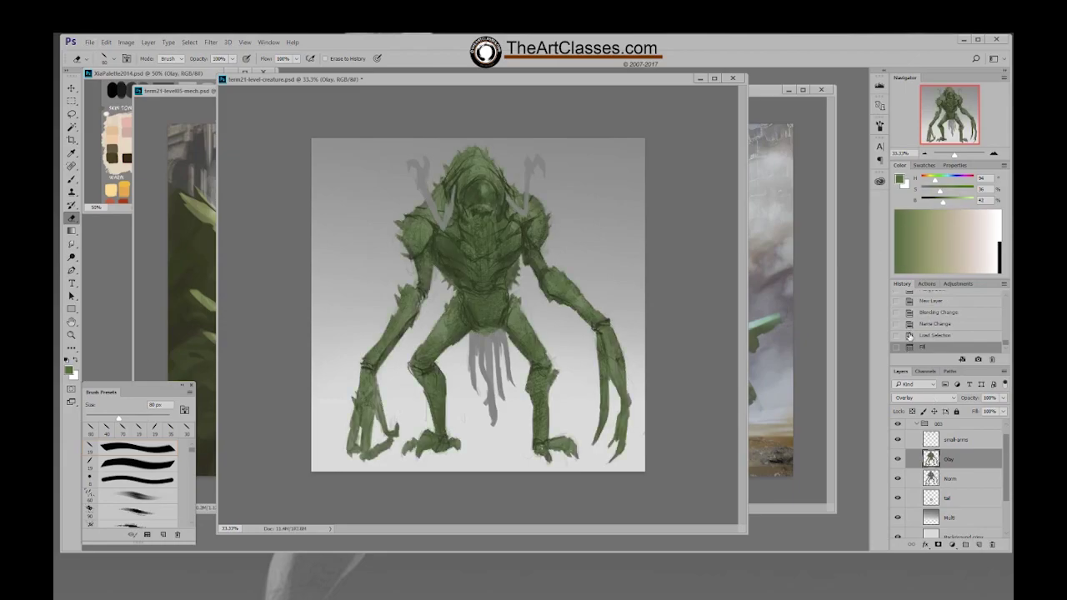
# Adjust the Olay layer's opacity, refill the body selection with a slightly darker green and hide the selection outline
pyautogui.moveTo(1002, 402)
pyautogui.mouseDown()
pyautogui.moveTo(995, 413)
pyautogui.moveTo(1007, 413)
pyautogui.mouseUp()
pyautogui.moveTo(942, 203); pyautogui.dragTo(941, 202)
pyautogui.keyDown('ctrl'); pyautogui.click(933, 475); pyautogui.keyUp('ctrl')
pyautogui.hotkey('alt', 'BackSpace')
pyautogui.hotkey('ctrl', 'h')
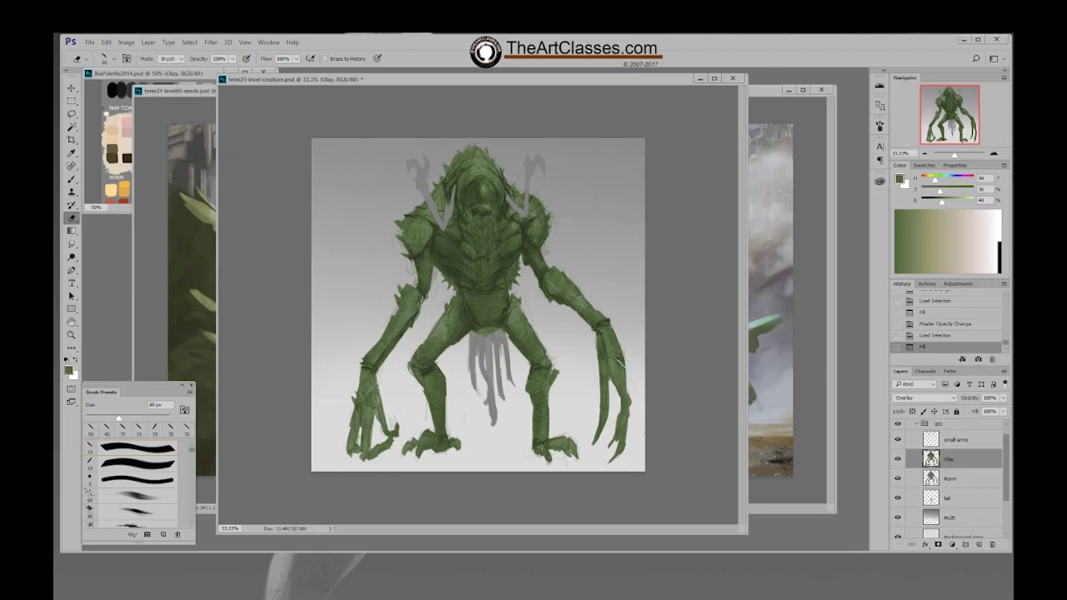
# Set the Olay layer's opacity to 88% and erase the green from the image's right clawed hand with a 600 px eraser
pyautogui.moveTo(668, 301); pyautogui.dragTo(646, 333)
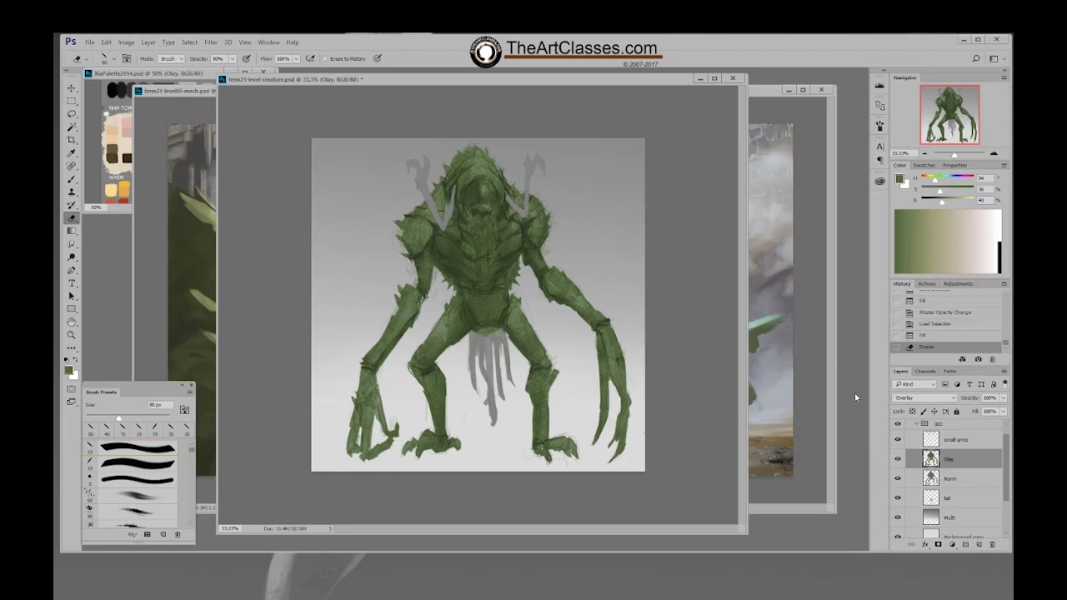
pyautogui.moveTo(1003, 398); pyautogui.dragTo(998, 412)
pyautogui.click(637, 353)
pyautogui.press(']')
pyautogui.press(']')
pyautogui.press(']')
pyautogui.press(']')
pyautogui.press(']')
pyautogui.press(']')
pyautogui.press(']')
pyautogui.press(']')
pyautogui.press(']')
pyautogui.press(']')
pyautogui.press(']')
pyautogui.moveTo(627, 354)
pyautogui.mouseDown()
pyautogui.moveTo(603, 463)
pyautogui.moveTo(593, 458)
pyautogui.moveTo(606, 435)
pyautogui.mouseUp()
pyautogui.moveTo(606, 436); pyautogui.dragTo(609, 401)
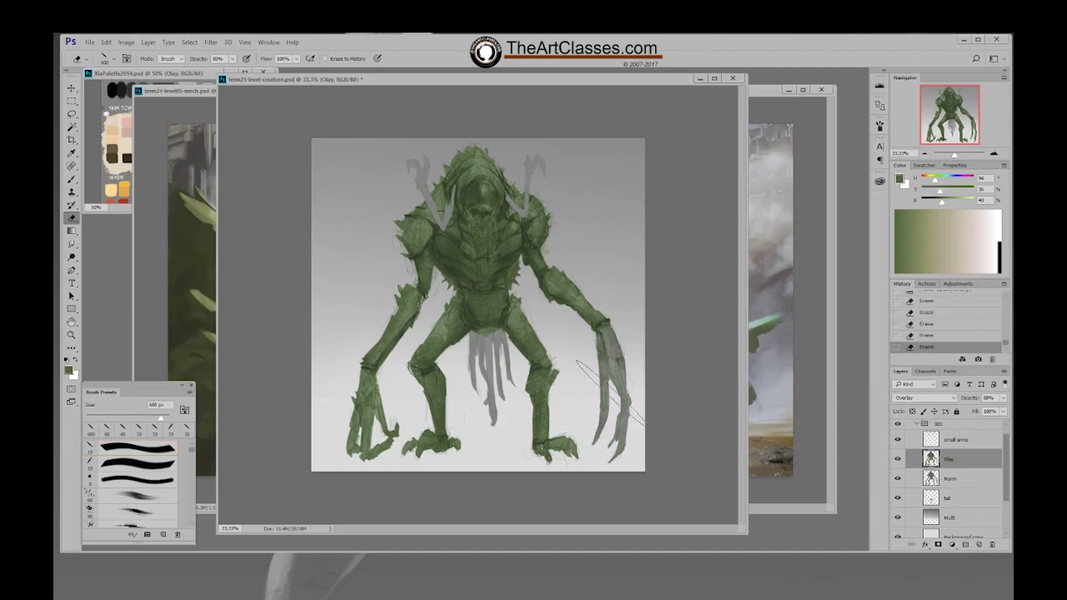
# Erase the green from the image's left clawed hand and, with a smaller eraser, from the creature's mouth
pyautogui.moveTo(374, 403)
pyautogui.mouseDown()
pyautogui.moveTo(361, 474)
pyautogui.moveTo(350, 430)
pyautogui.mouseUp()
pyautogui.press('[')
pyautogui.press('[')
pyautogui.press('[')
pyautogui.press('[')
pyautogui.press('[')
pyautogui.press('[')
pyautogui.press('[')
pyautogui.press('[')
pyautogui.press('[')
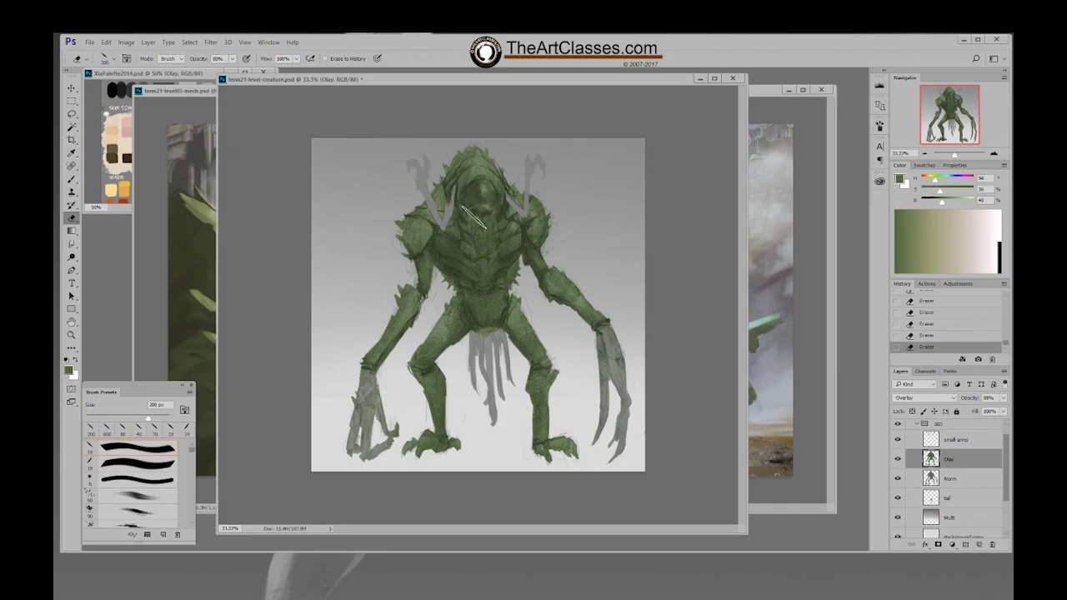
pyautogui.press('[')
pyautogui.press('[')
pyautogui.press('[')
pyautogui.moveTo(482, 209)
pyautogui.mouseDown()
pyautogui.moveTo(492, 215)
pyautogui.moveTo(470, 225)
pyautogui.moveTo(492, 214)
pyautogui.mouseUp()
# Sample the light pink skin tone from the palette, load the body's outline as a selection and darken the pink to about 75% brightness
pyautogui.click(114, 175)
pyautogui.press('b')
pyautogui.keyDown('alt'); pyautogui.click(131, 116); pyautogui.keyUp('alt')
pyautogui.click(705, 269)
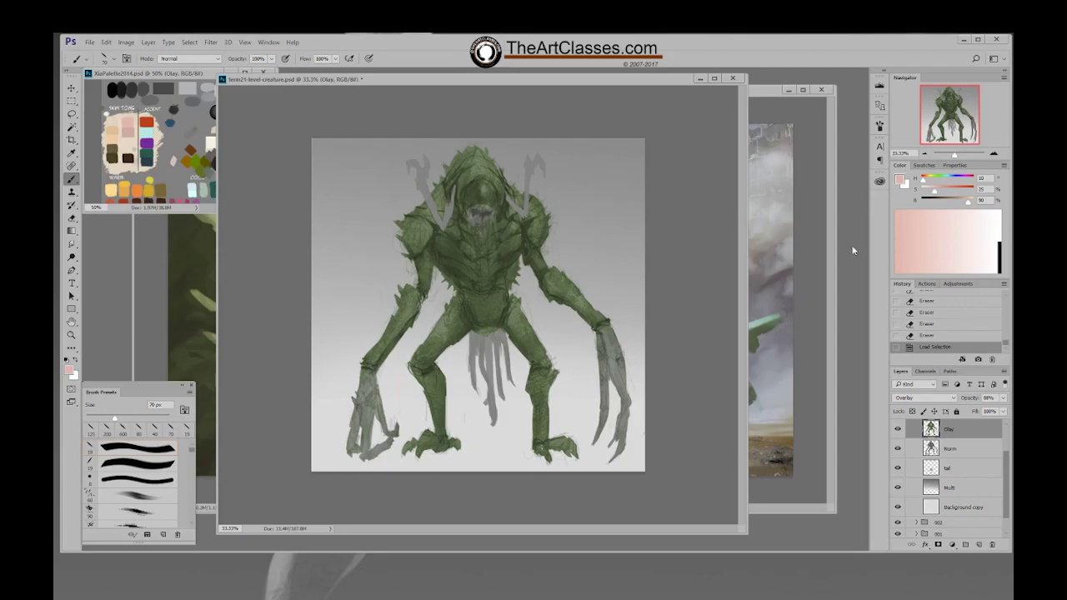
pyautogui.moveTo(966, 202); pyautogui.dragTo(963, 205)
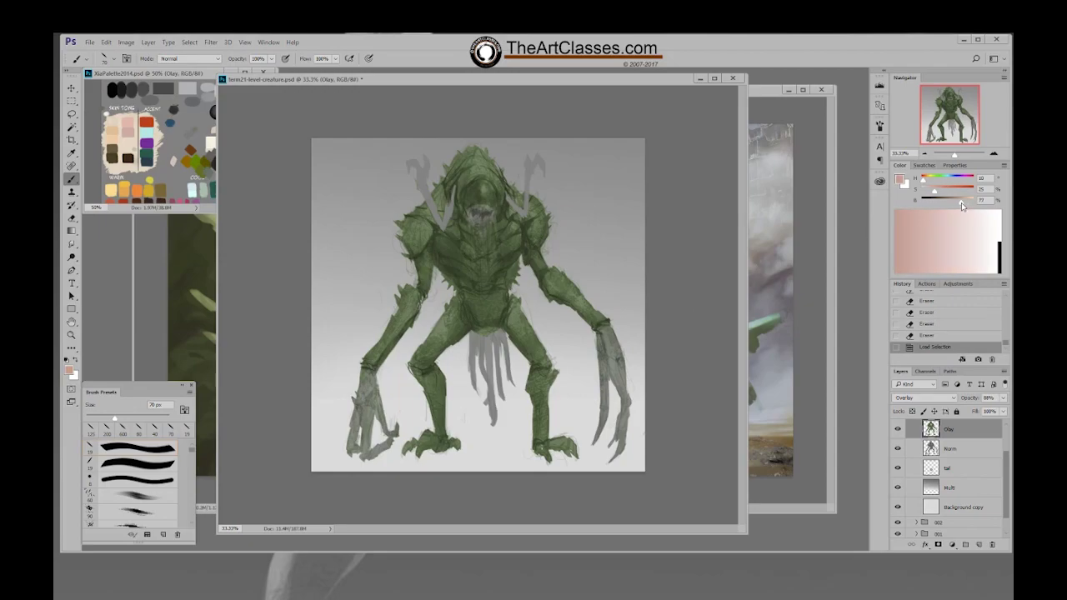
# Paint both long clawed hands pink with a 500 px brush at 70% opacity
pyautogui.press(']')
pyautogui.press(']')
pyautogui.press(']')
pyautogui.press(']')
pyautogui.press(']')
pyautogui.press(']')
pyautogui.press(']')
pyautogui.press(']')
pyautogui.press(']')
pyautogui.press(']')
pyautogui.moveTo(635, 345)
pyautogui.mouseDown()
pyautogui.moveTo(625, 463)
pyautogui.moveTo(612, 449)
pyautogui.mouseUp()
pyautogui.moveTo(590, 355); pyautogui.dragTo(610, 410)
pyautogui.moveTo(610, 366); pyautogui.dragTo(620, 416)
pyautogui.moveTo(617, 375)
pyautogui.mouseDown()
pyautogui.moveTo(636, 439)
pyautogui.moveTo(625, 464)
pyautogui.mouseUp()
pyautogui.moveTo(620, 338); pyautogui.dragTo(611, 472)
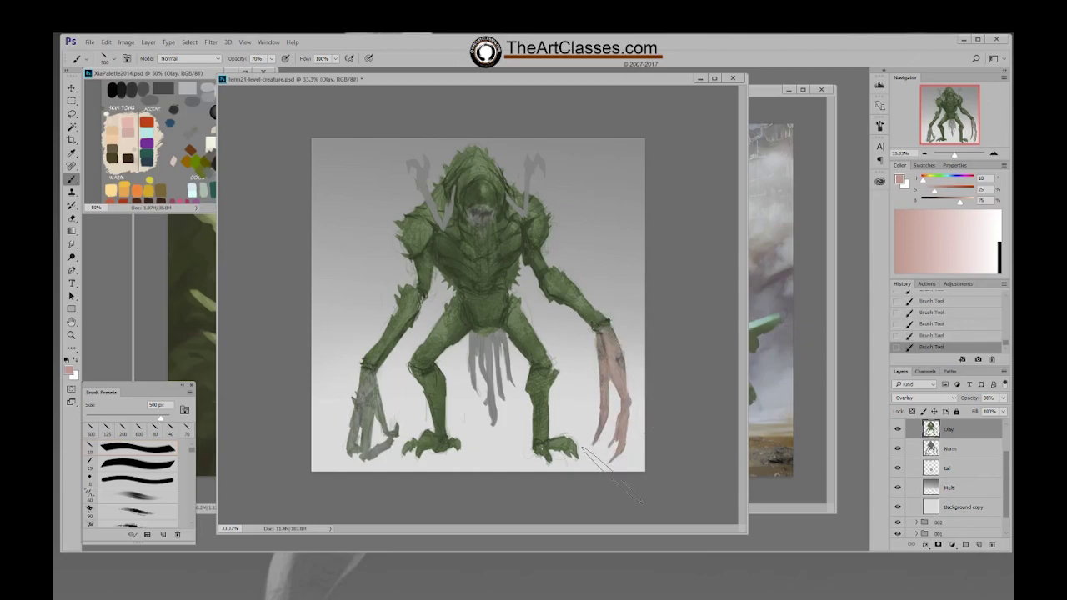
pyautogui.moveTo(333, 430)
pyautogui.mouseDown()
pyautogui.moveTo(383, 408)
pyautogui.moveTo(358, 375)
pyautogui.moveTo(327, 386)
pyautogui.mouseUp()
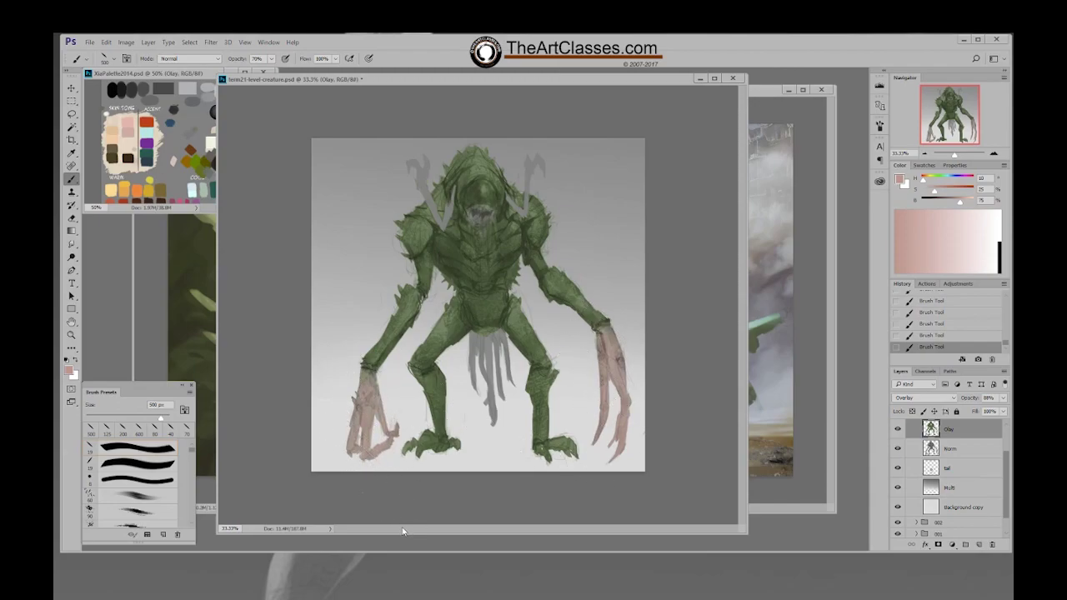
# Paint the large hands' claw tips dark brown from the palette with a 90 px brush and save the document
pyautogui.press('[')
pyautogui.press('[')
pyautogui.press('[')
pyautogui.press('[')
pyautogui.press('[')
pyautogui.press('[')
pyautogui.press('[')
pyautogui.press('[')
pyautogui.press('[')
pyautogui.keyDown('alt'); pyautogui.click(131, 161); pyautogui.keyUp('alt')
pyautogui.moveTo(398, 434)
pyautogui.mouseDown()
pyautogui.moveTo(399, 424)
pyautogui.moveTo(380, 447)
pyautogui.mouseUp()
pyautogui.moveTo(619, 451)
pyautogui.mouseDown()
pyautogui.moveTo(611, 462)
pyautogui.moveTo(592, 442)
pyautogui.mouseUp()
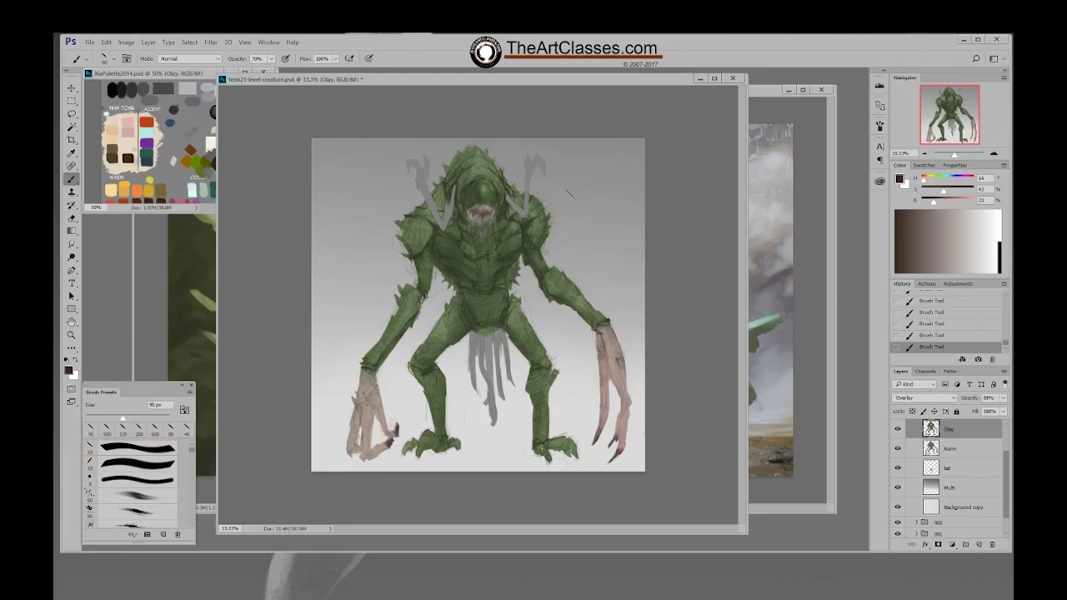
pyautogui.moveTo(1005, 470); pyautogui.dragTo(1006, 458)
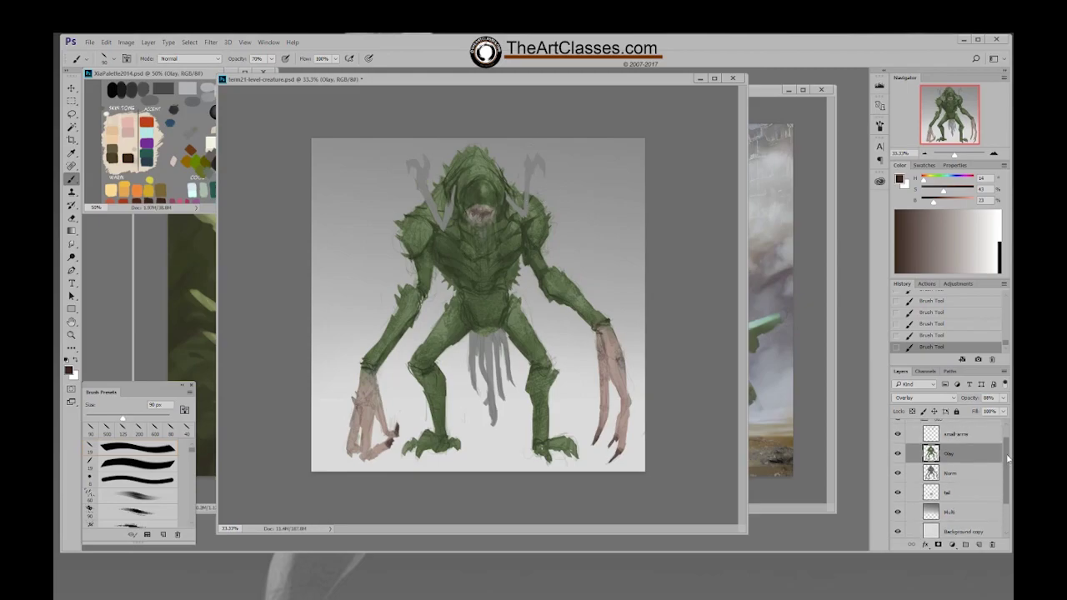
pyautogui.moveTo(1008, 458); pyautogui.dragTo(1006, 457)
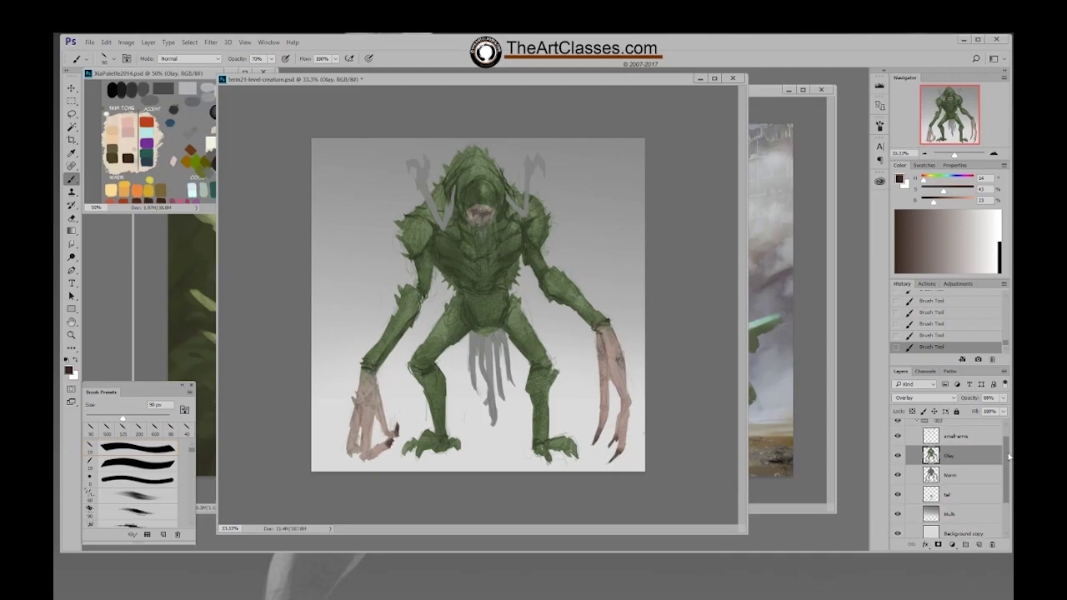
pyautogui.hotkey('ctrl', 's')
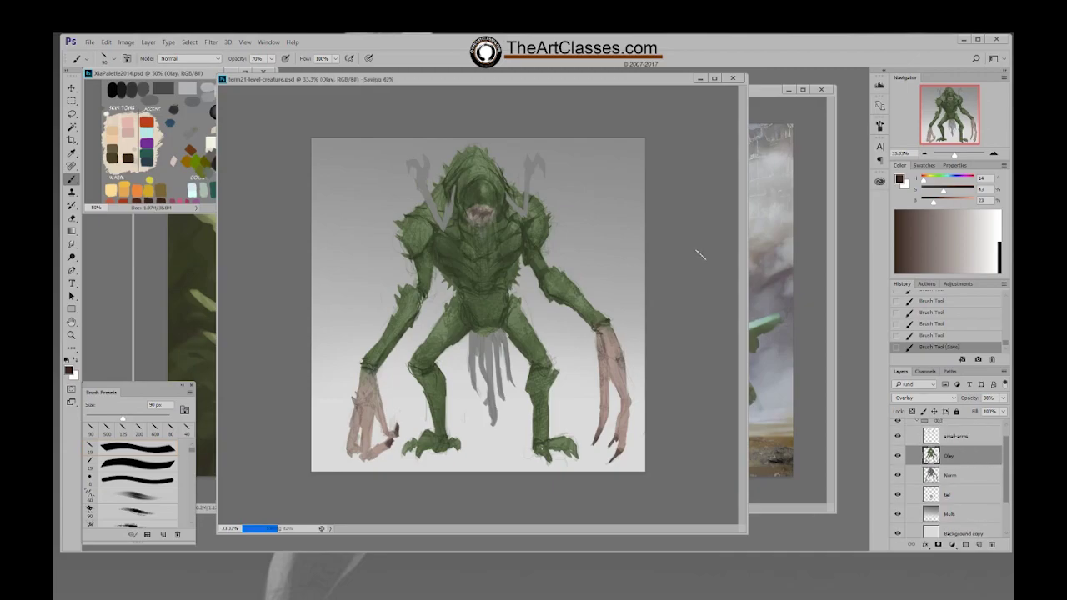
# Load the small arms layer's outline as a selection and choose the palette's pink skin tone darkened to 74% brightness
pyautogui.click(960, 445)
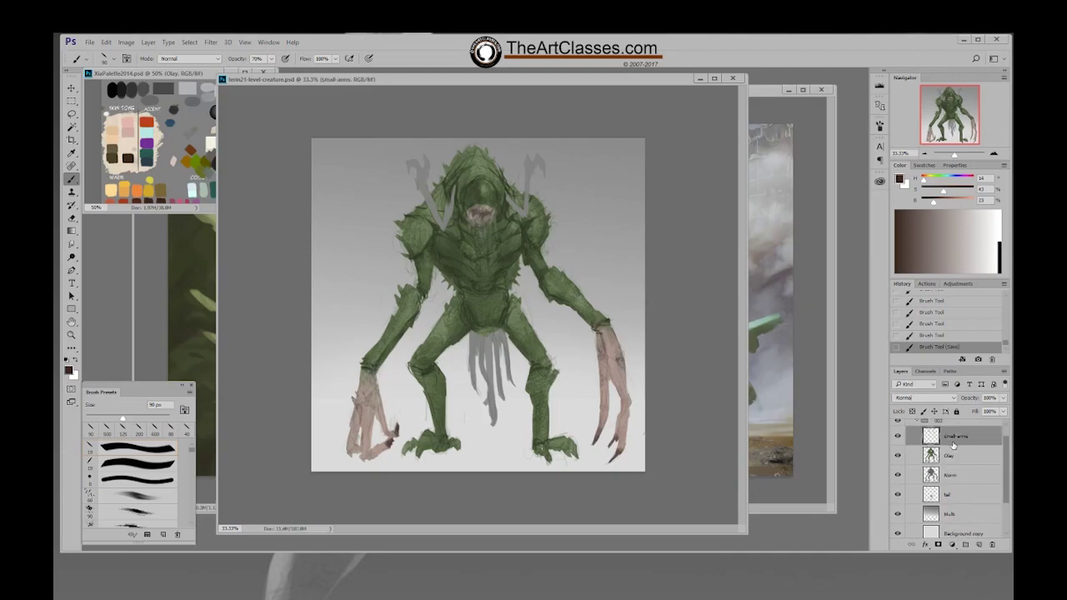
pyautogui.keyDown('ctrl'); pyautogui.click(932, 435); pyautogui.keyUp('ctrl')
pyautogui.click(966, 210)
pyautogui.moveTo(965, 210); pyautogui.dragTo(958, 203)
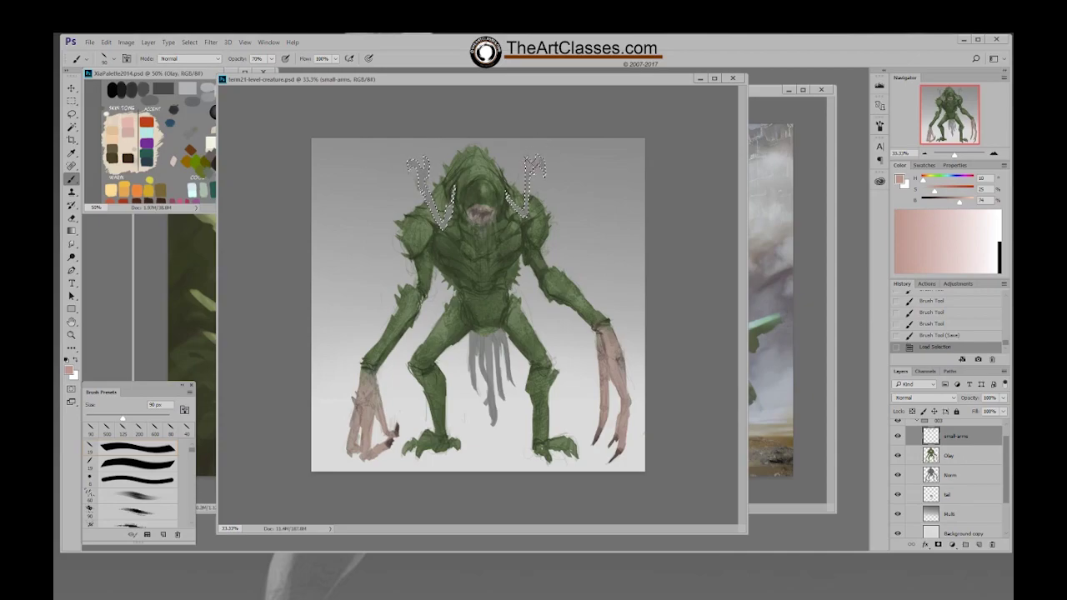
# Add an Overlay layer named Olay above small arms and paint the small claws pink on it
pyautogui.moveTo(546, 162); pyautogui.dragTo(533, 173)
pyautogui.moveTo(532, 160); pyautogui.dragTo(540, 167)
pyautogui.click(947, 328)
pyautogui.press('F2')
pyautogui.moveTo(537, 163); pyautogui.dragTo(534, 172)
pyautogui.moveTo(538, 157); pyautogui.dragTo(544, 166)
pyautogui.moveTo(419, 163); pyautogui.dragTo(425, 178)
pyautogui.moveTo(533, 162); pyautogui.dragTo(540, 170)
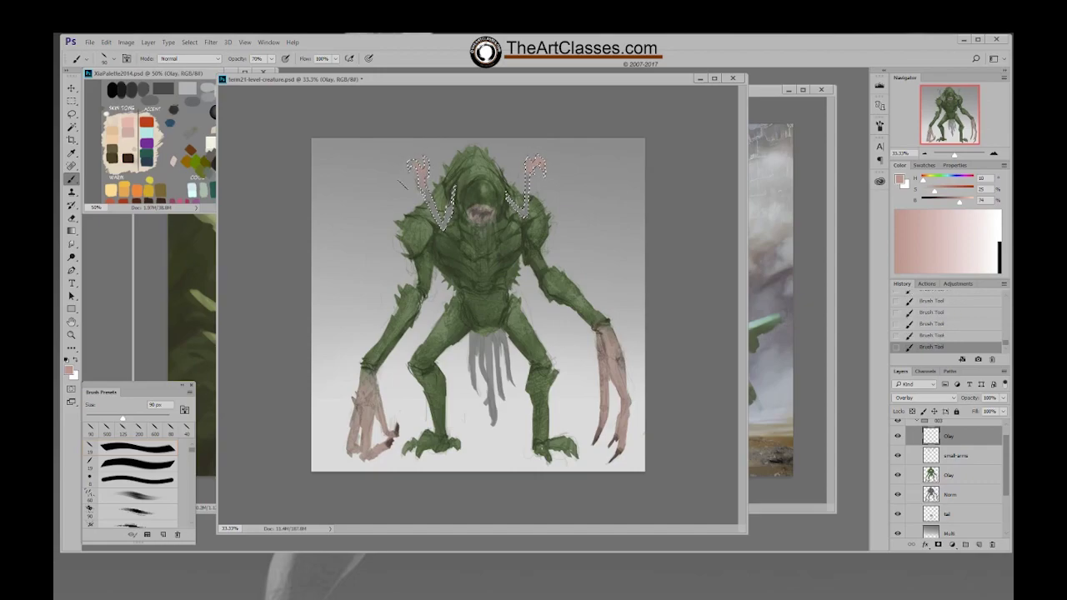
# Sample the body's flat green by switching its Olay layer to Normal at 100% opacity, and restore Overlay blending with slightly reduced opacity
pyautogui.click(952, 479)
pyautogui.click(1003, 397)
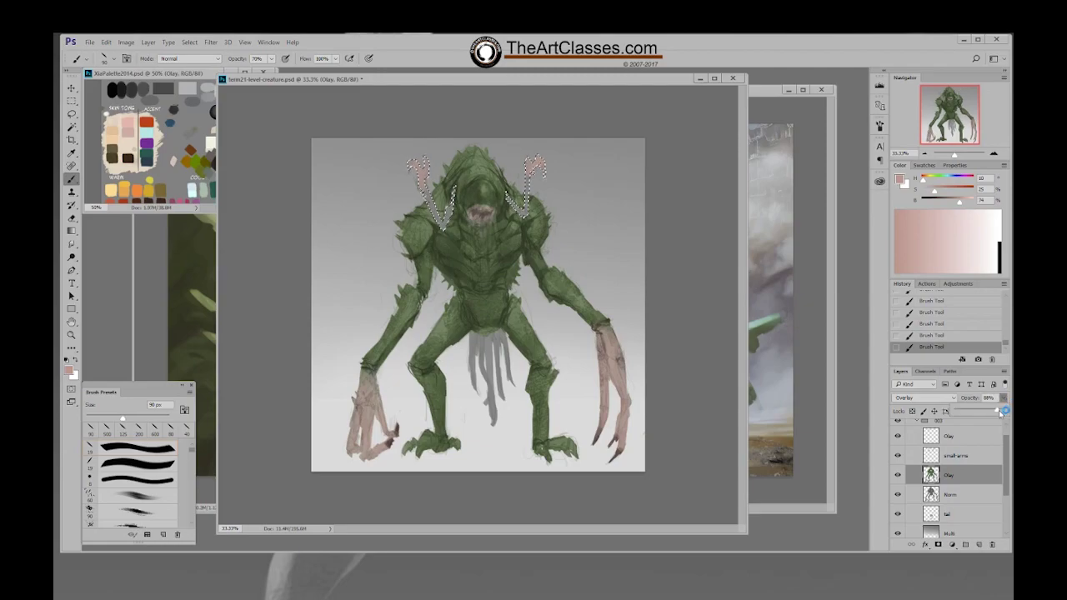
pyautogui.click(944, 397)
pyautogui.click(927, 410)
pyautogui.click(929, 398)
pyautogui.click(923, 411)
pyautogui.keyDown('alt'); pyautogui.click(505, 271); pyautogui.keyUp('alt')
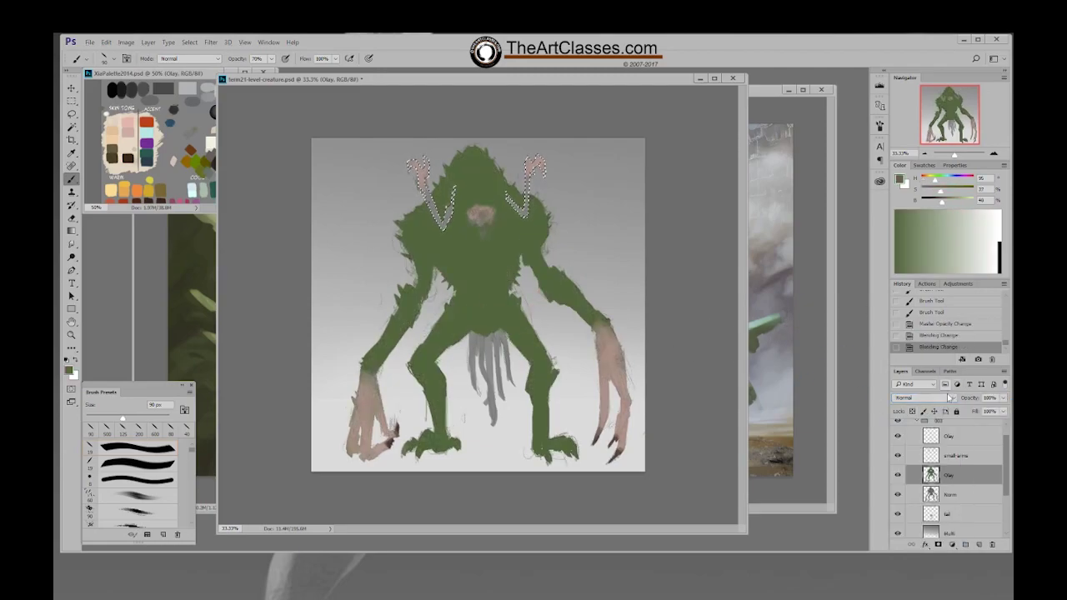
pyautogui.click(944, 397)
pyautogui.click(925, 498)
pyautogui.click(1003, 399)
pyautogui.moveTo(1003, 411); pyautogui.dragTo(996, 414)
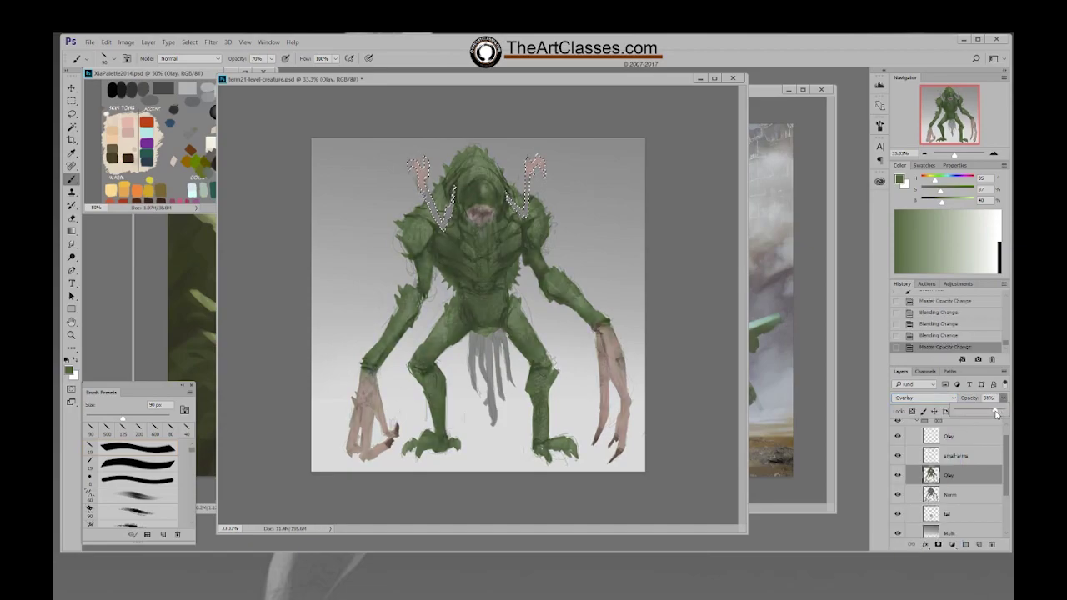
# Paint the lower parts of both small arms green on the top Olay layer with a 250 px brush and deselect
pyautogui.click(966, 437)
pyautogui.press(']')
pyautogui.moveTo(531, 182); pyautogui.dragTo(522, 213)
pyautogui.moveTo(529, 187); pyautogui.dragTo(518, 224)
pyautogui.moveTo(452, 194); pyautogui.dragTo(443, 234)
pyautogui.hotkey('ctrl', 'd')
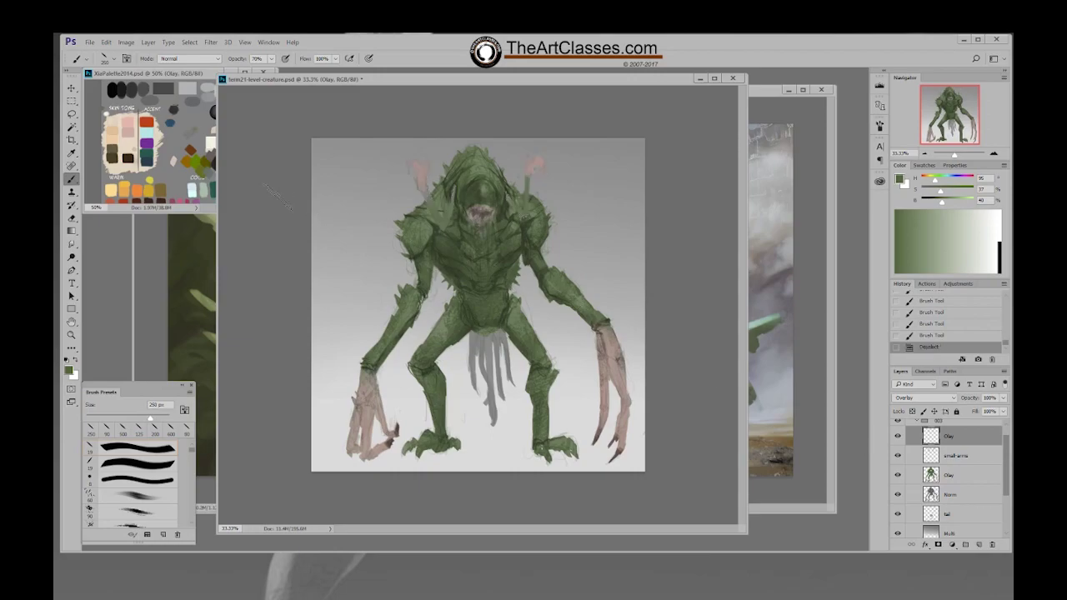
# Paint the small claws' tips dark brown within the small arms outline at 90% brush opacity, deselect and save the document
pyautogui.keyDown('alt'); pyautogui.click(135, 159); pyautogui.keyUp('alt')
pyautogui.keyDown('ctrl'); pyautogui.click(930, 455); pyautogui.keyUp('ctrl')
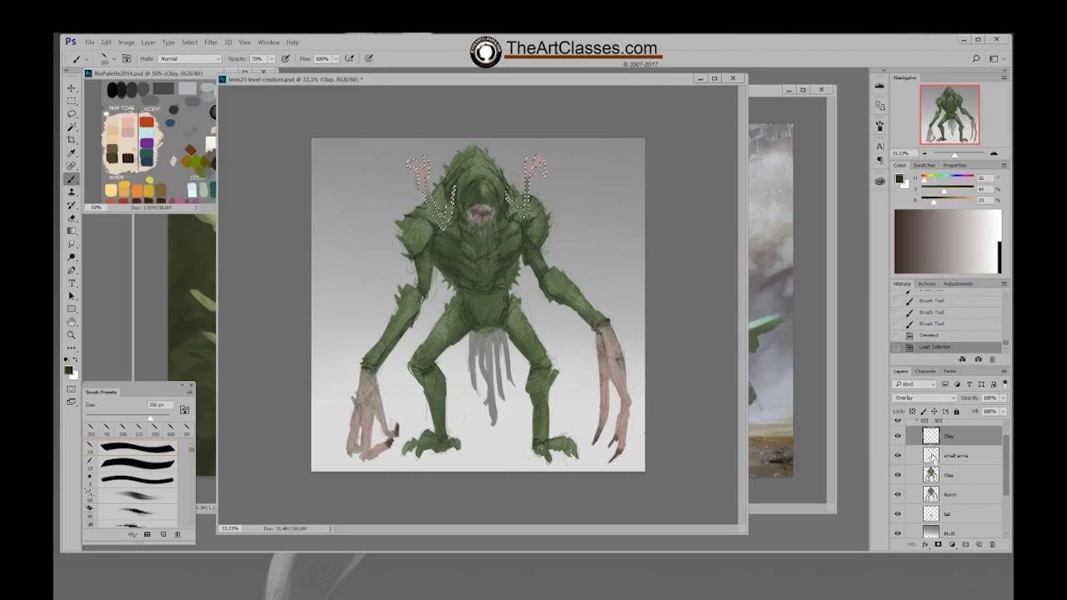
pyautogui.hotkey('ctrl', 'h')
pyautogui.press('9')
pyautogui.moveTo(545, 172); pyautogui.dragTo(547, 172)
pyautogui.moveTo(547, 172); pyautogui.dragTo(535, 181)
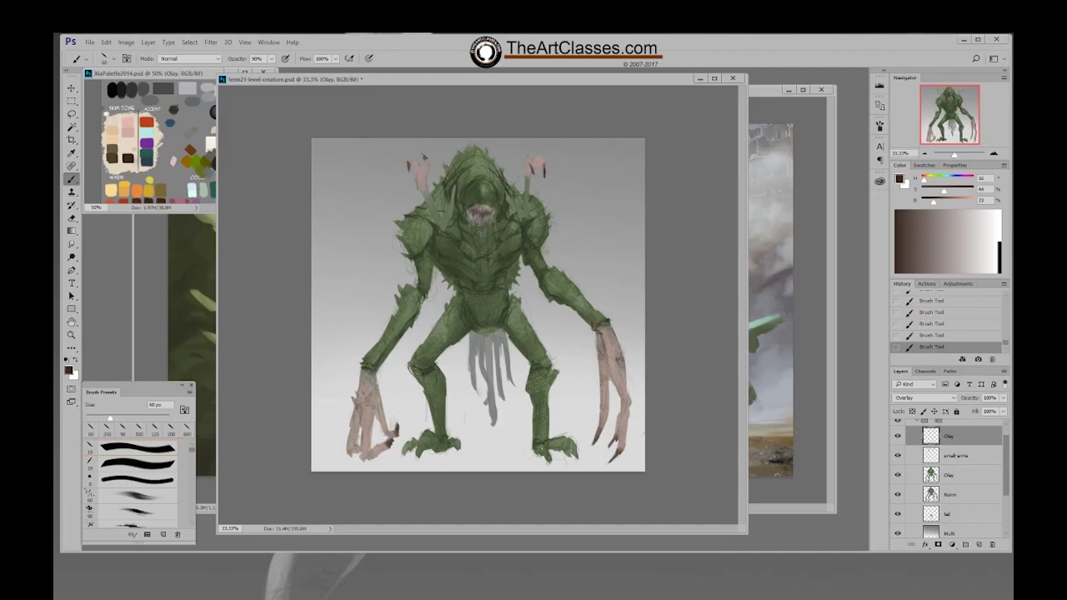
pyautogui.hotkey('ctrl', 'd')
pyautogui.hotkey('ctrl', 's')
# Load the tail layer's outline as a selection, add an Overlay layer named Olay and set the brush to 250 px
pyautogui.keyDown('ctrl'); pyautogui.click(935, 519); pyautogui.keyUp('ctrl')
pyautogui.press('F3')
pyautogui.press(']')
pyautogui.press(']')
pyautogui.press(']')
pyautogui.press(']')
pyautogui.press(']')
pyautogui.press(']')
pyautogui.press(']')
pyautogui.press(']')
pyautogui.press(']')
# Paint the hanging tail strands dark brown, deselect and move their Olay layer directly above the tail layer
pyautogui.moveTo(502, 335)
pyautogui.mouseDown()
pyautogui.moveTo(498, 383)
pyautogui.moveTo(485, 340)
pyautogui.moveTo(498, 365)
pyautogui.moveTo(498, 427)
pyautogui.moveTo(492, 379)
pyautogui.mouseUp()
pyautogui.moveTo(492, 379)
pyautogui.mouseDown()
pyautogui.moveTo(500, 342)
pyautogui.moveTo(491, 366)
pyautogui.mouseUp()
pyautogui.moveTo(492, 366); pyautogui.dragTo(480, 410)
pyautogui.hotkey('ctrl', 'd')
pyautogui.moveTo(957, 440); pyautogui.dragTo(963, 523)
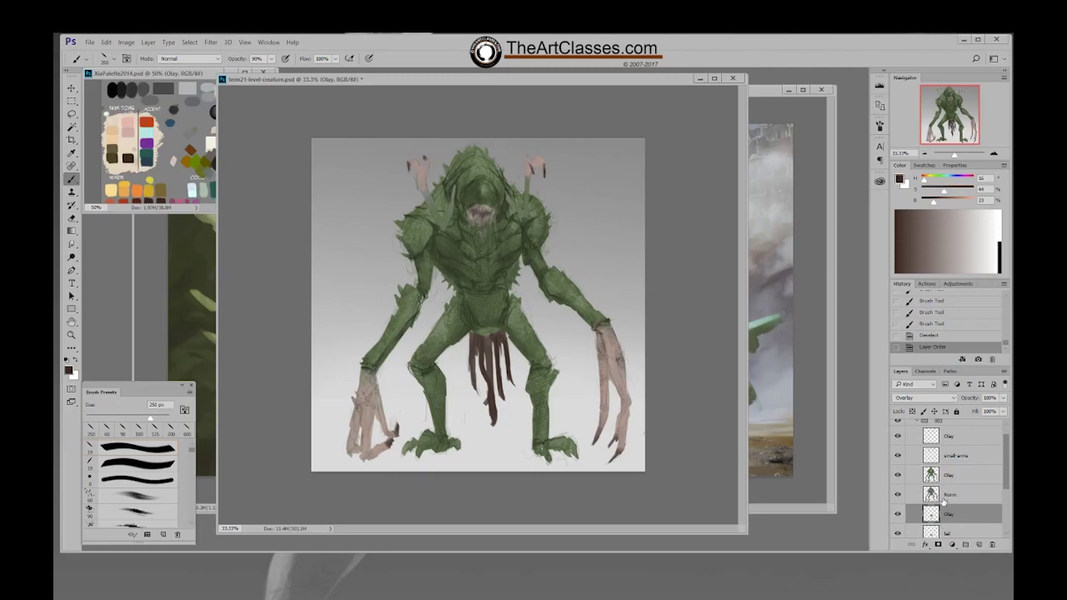
# Make the body's Olay layer active, sample dark green below the pelvis and load the Norm layer's outline as a hidden selection
pyautogui.click(898, 475)
pyautogui.click(899, 475)
pyautogui.click(950, 477)
pyautogui.click(898, 495)
pyautogui.click(898, 495)
pyautogui.click(950, 492)
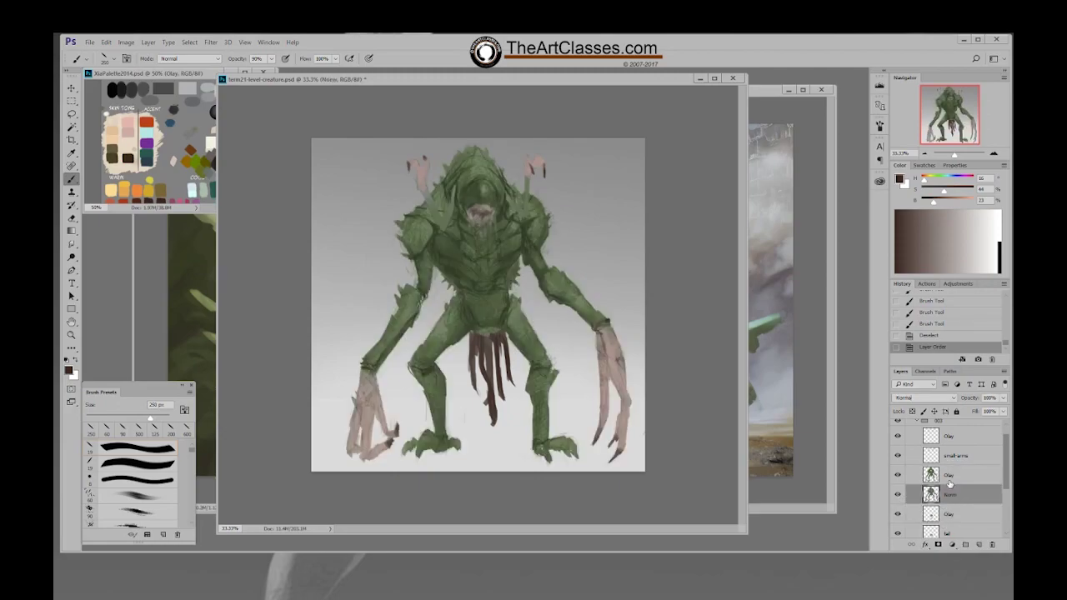
pyautogui.click(948, 476)
pyautogui.keyDown('alt'); pyautogui.click(487, 334); pyautogui.keyUp('alt')
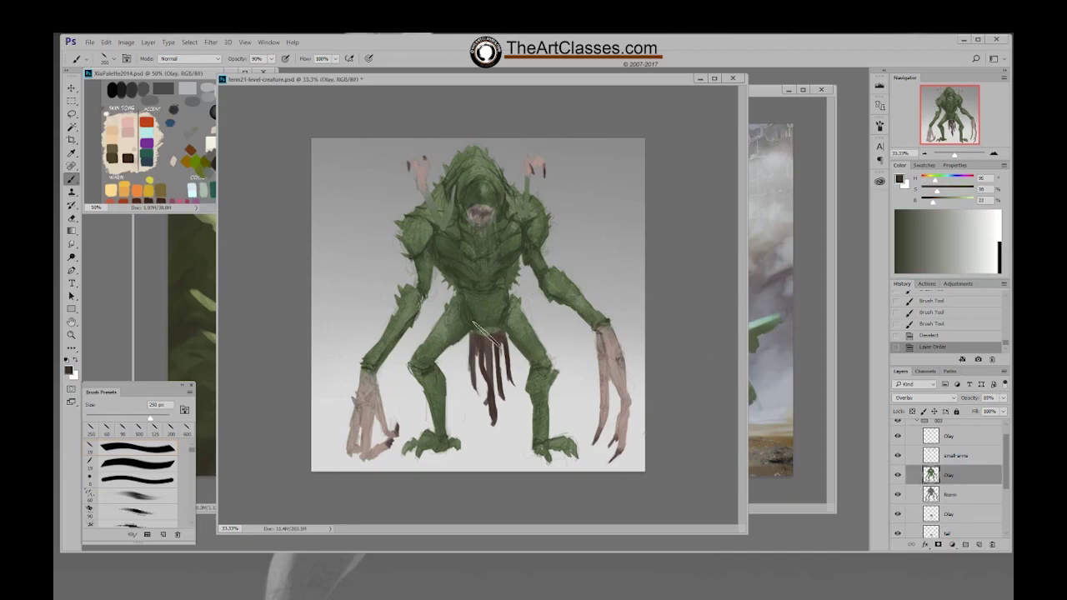
pyautogui.keyDown('ctrl'); pyautogui.click(930, 495); pyautogui.keyUp('ctrl')
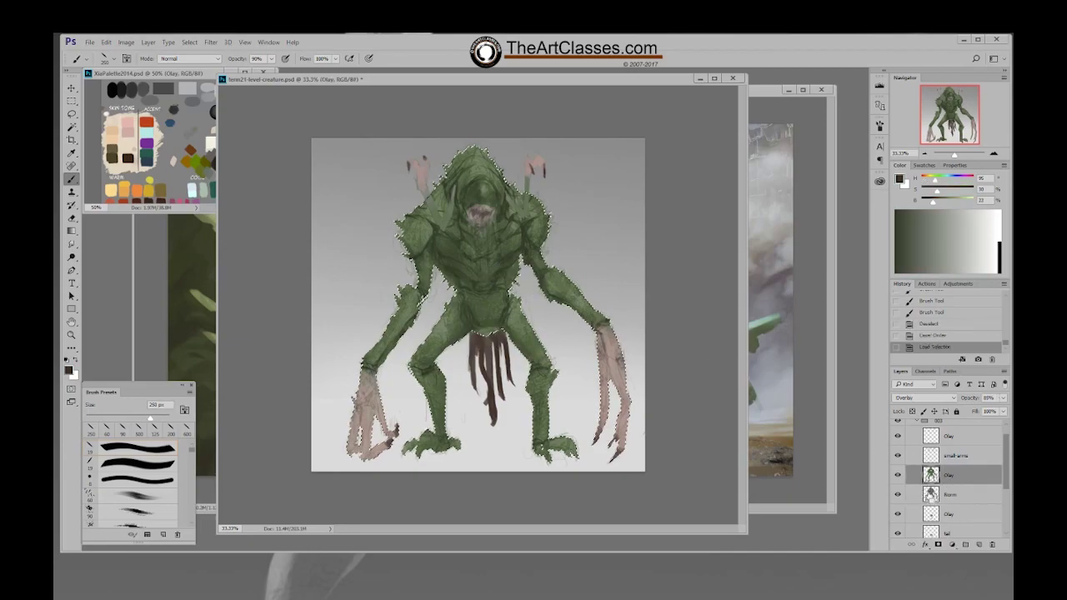
pyautogui.hotkey('ctrl', 'h')
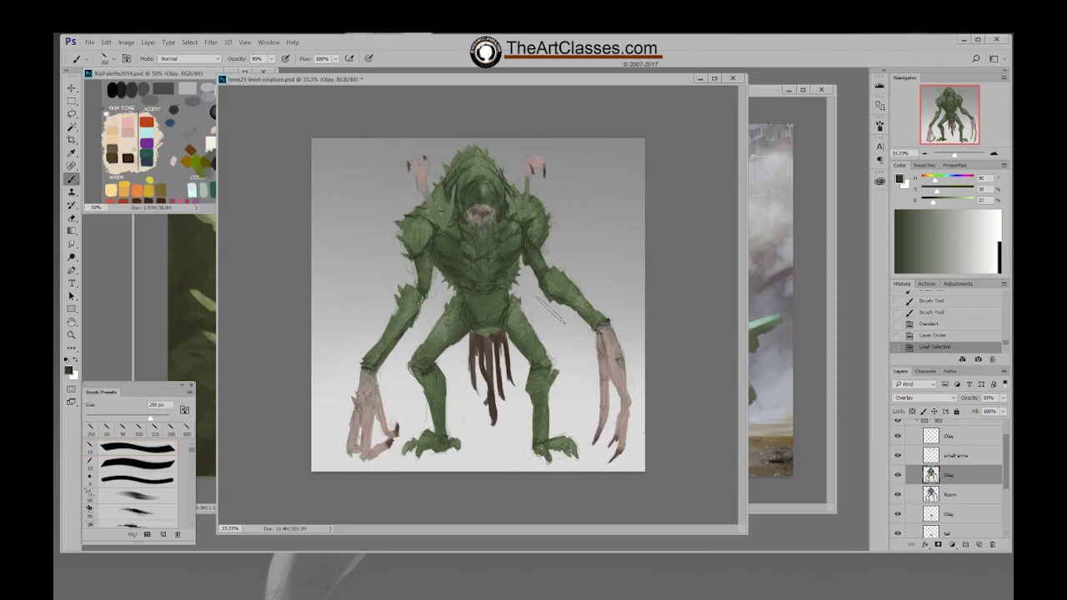
# Paint dark green along the pelvis's lower edge above the tail strands with a 90 px brush
pyautogui.press('[')
pyautogui.press('[')
pyautogui.press('[')
pyautogui.press('[')
pyautogui.press('[')
pyautogui.press('[')
pyautogui.moveTo(495, 332)
pyautogui.mouseDown()
pyautogui.moveTo(480, 328)
pyautogui.moveTo(500, 328)
pyautogui.mouseUp()
pyautogui.moveTo(500, 327); pyautogui.dragTo(486, 334)
pyautogui.moveTo(486, 334); pyautogui.dragTo(483, 332)
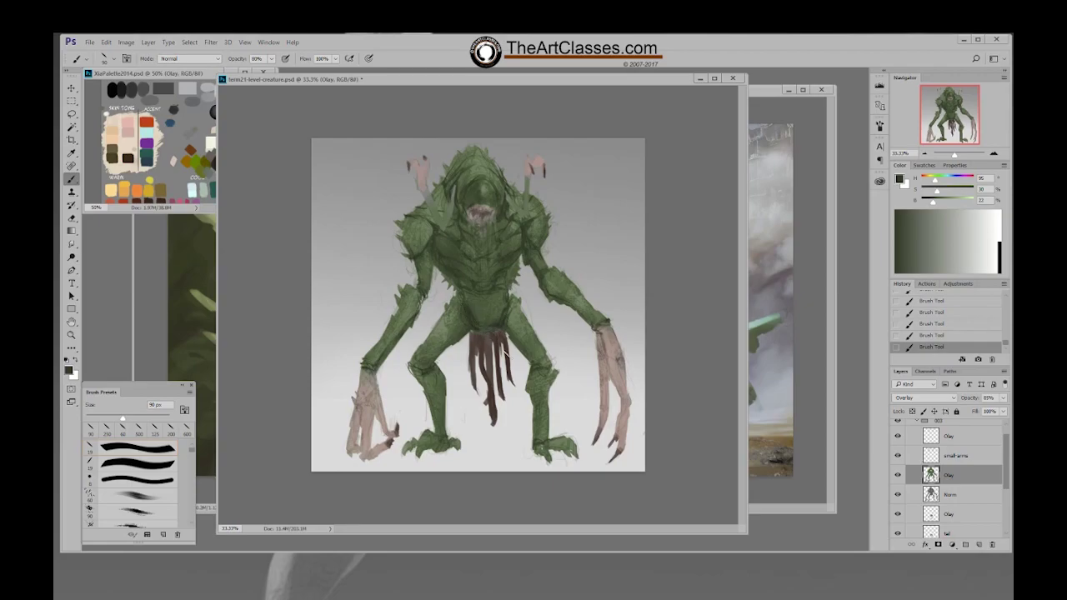
# Make the topmost Olay layer in group 003 active, deselect and save the document
pyautogui.scroll(2, 985, 451)
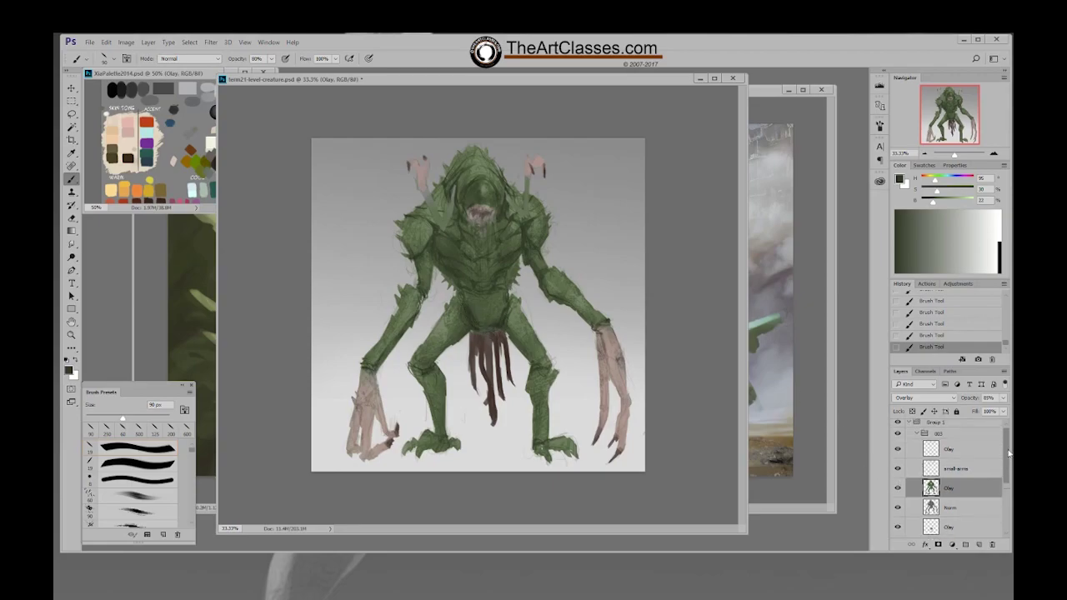
pyautogui.click(973, 452)
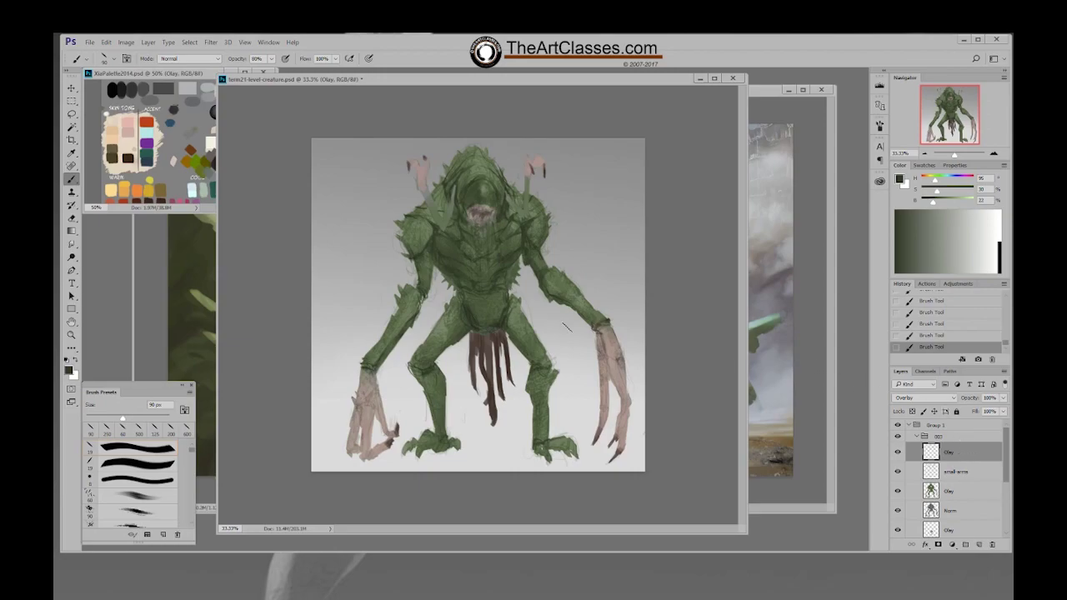
pyautogui.hotkey('ctrl', 'd')
pyautogui.hotkey('ctrl', 's')
# Add a Color Balance adjustment layer above the Olay layer and shift its midtones to red +20 and toward magenta and yellow
pyautogui.click(148, 41)
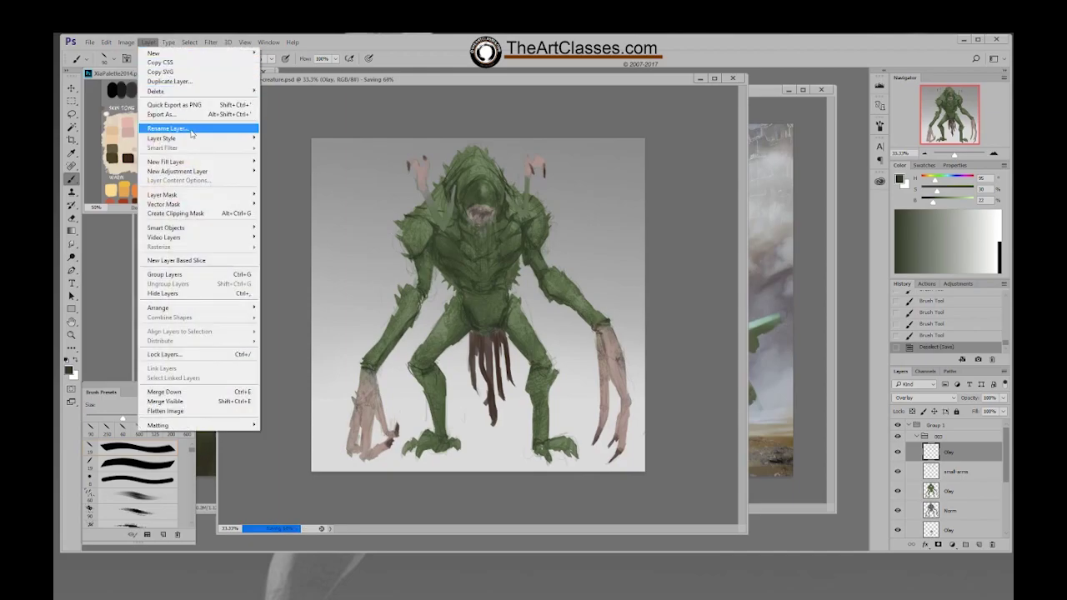
pyautogui.moveTo(208, 172)
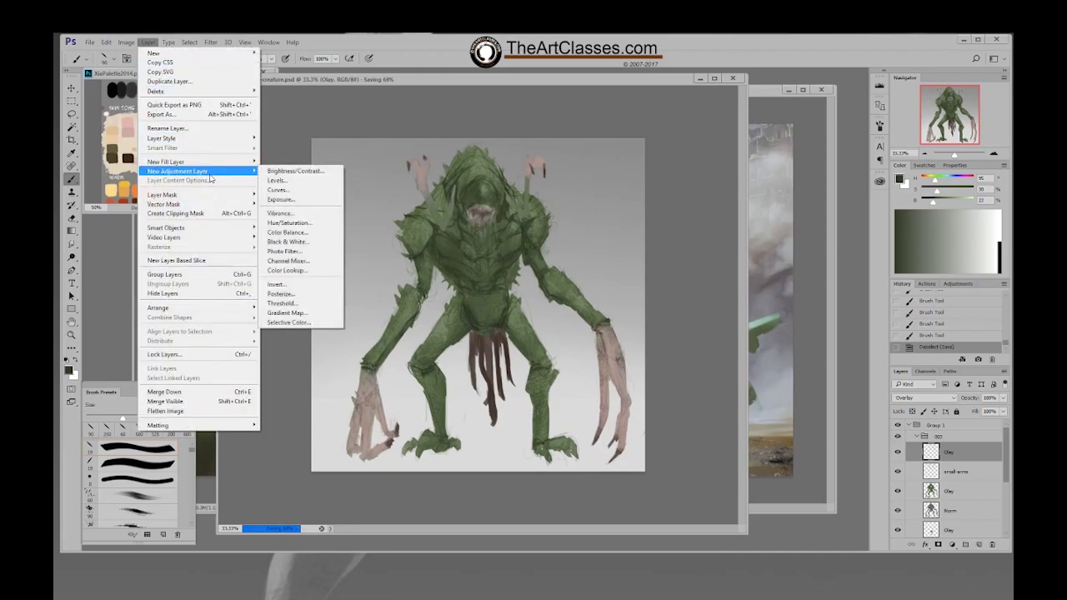
pyautogui.click(298, 236)
pyautogui.click(736, 247)
pyautogui.scroll(-1, 1008, 227)
pyautogui.moveTo(933, 206); pyautogui.dragTo(938, 213)
pyautogui.moveTo(932, 222); pyautogui.dragTo(935, 225)
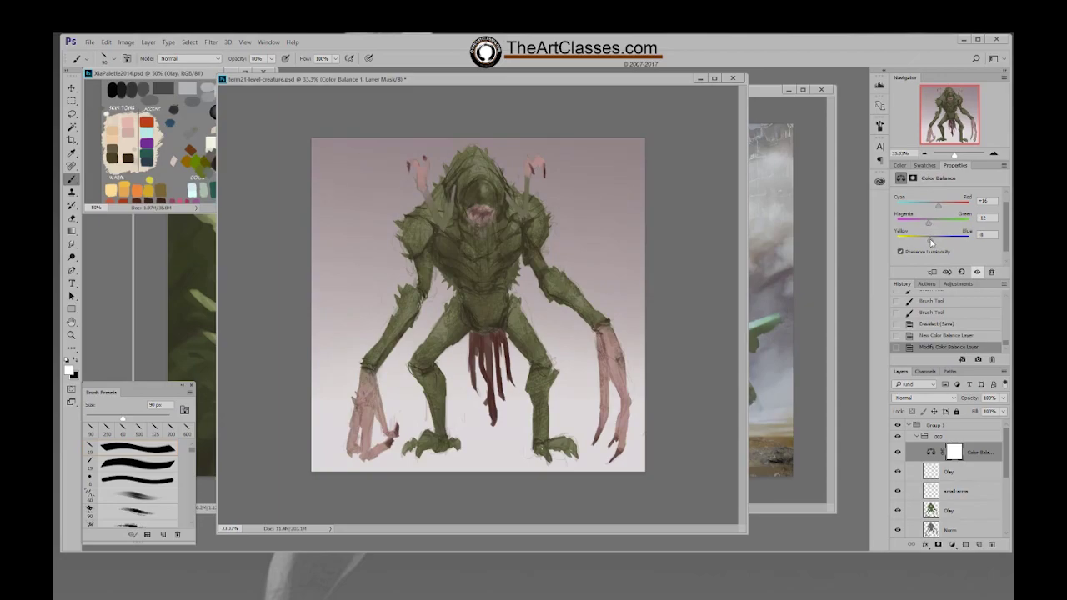
pyautogui.moveTo(934, 242); pyautogui.dragTo(944, 207)
pyautogui.moveTo(926, 224); pyautogui.dragTo(928, 227)
pyautogui.scroll(2, 1007, 218)
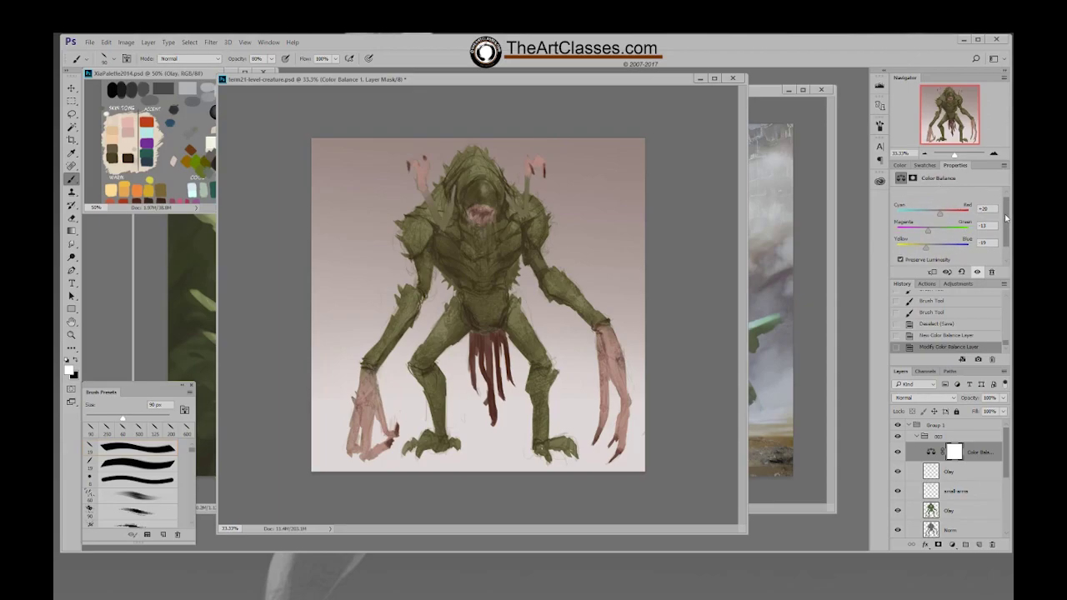
# Warm the shadows in the Color Balance adjustment by shifting them toward red and adjusting the other two colour axes
pyautogui.click(981, 196)
pyautogui.click(960, 216)
pyautogui.click(956, 196)
pyautogui.click(956, 209)
pyautogui.moveTo(933, 218); pyautogui.dragTo(935, 220)
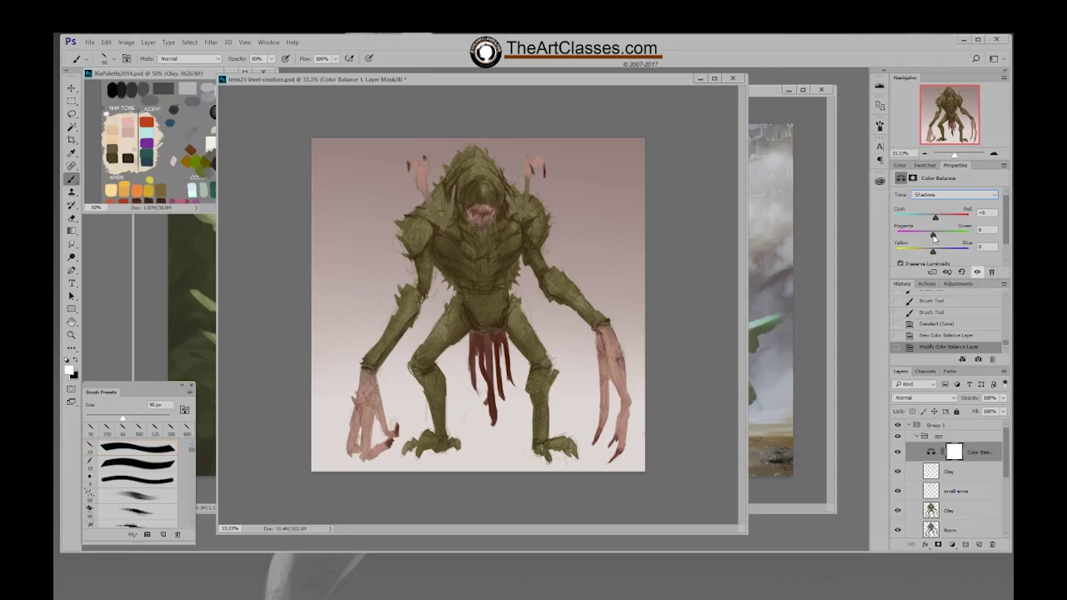
pyautogui.moveTo(937, 238); pyautogui.dragTo(928, 259)
# Cool the Color Balance highlights by shifting them to cyan-red -3, magenta-green +6 and toward blue
pyautogui.click(938, 197)
pyautogui.click(933, 219)
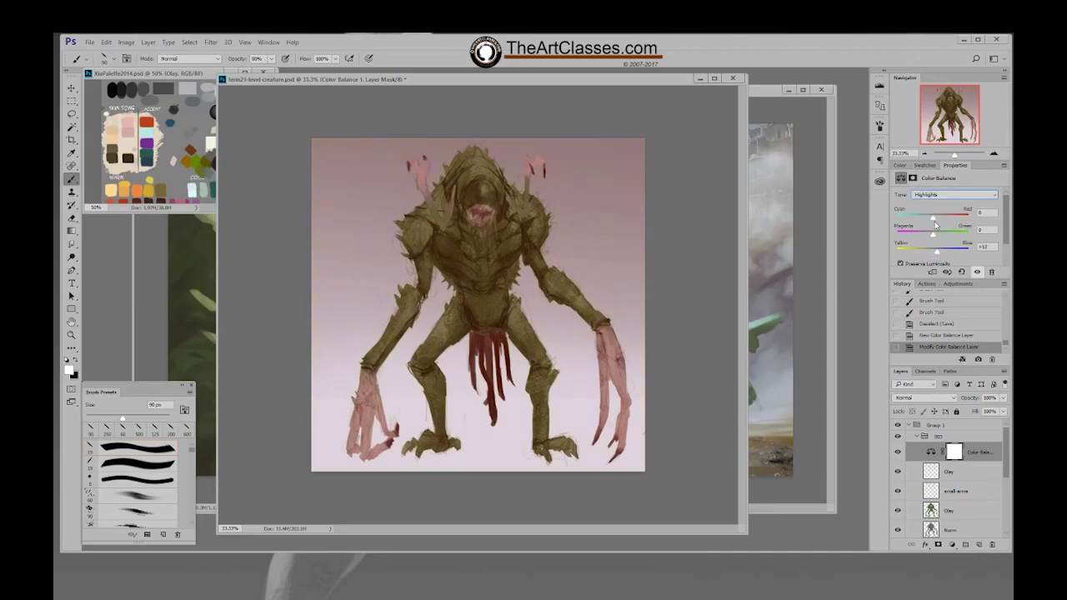
pyautogui.moveTo(931, 232); pyautogui.dragTo(932, 220)
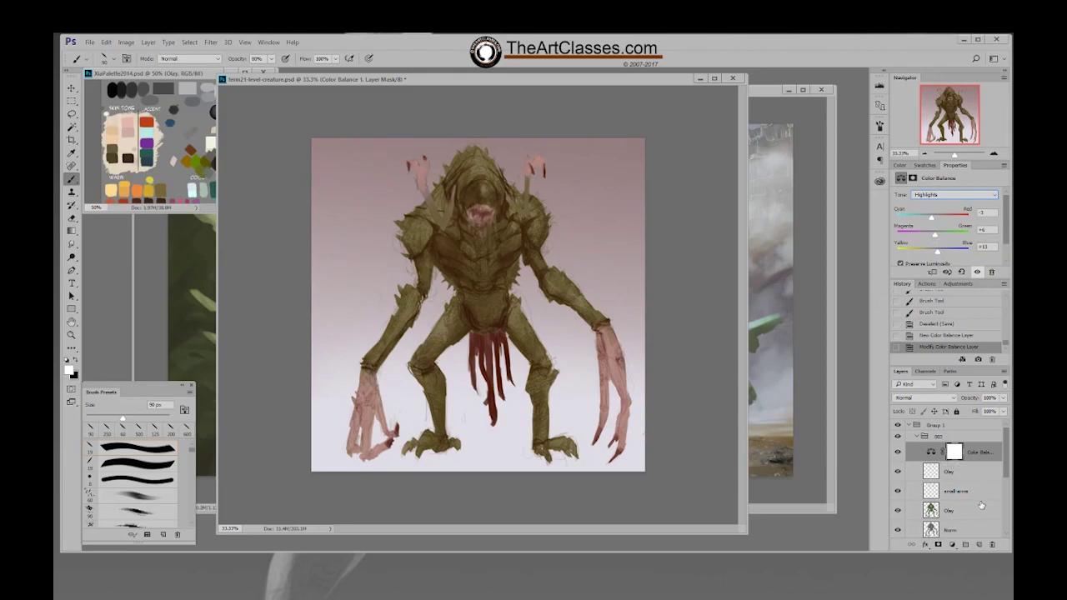
# Stretch the Multi gradient layer downward past the canvas's lower edge with Free Transform and return to the Brush tool
pyautogui.moveTo(1005, 466); pyautogui.dragTo(1004, 507)
pyautogui.click(950, 515)
pyautogui.press('x')
pyautogui.hotkey('ctrl', 't')
pyautogui.moveTo(486, 400); pyautogui.dragTo(480, 489)
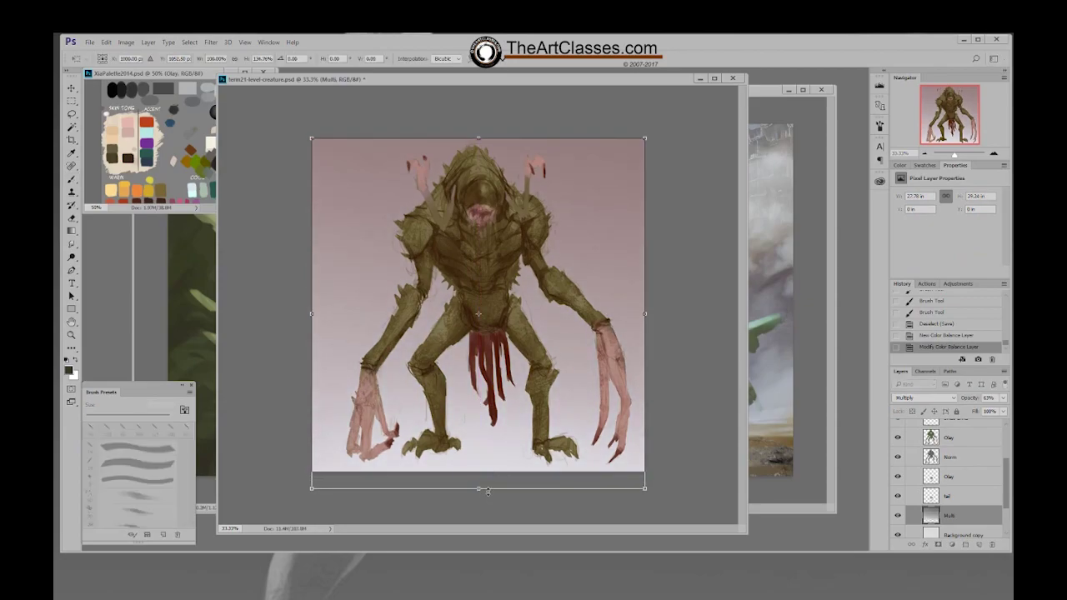
pyautogui.press('Return')
pyautogui.press('b')
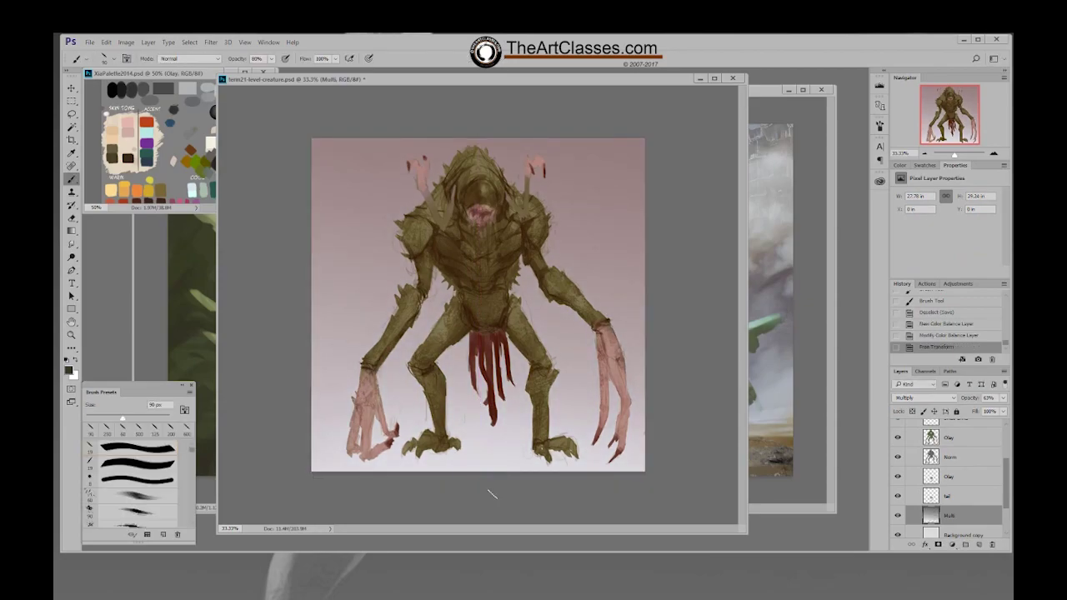
# Trim the canvas based on the top left pixel color on all four sides, clear the selection and save the document
pyautogui.hotkey('ctrl', 'a')
pyautogui.click(126, 43)
pyautogui.click(136, 145)
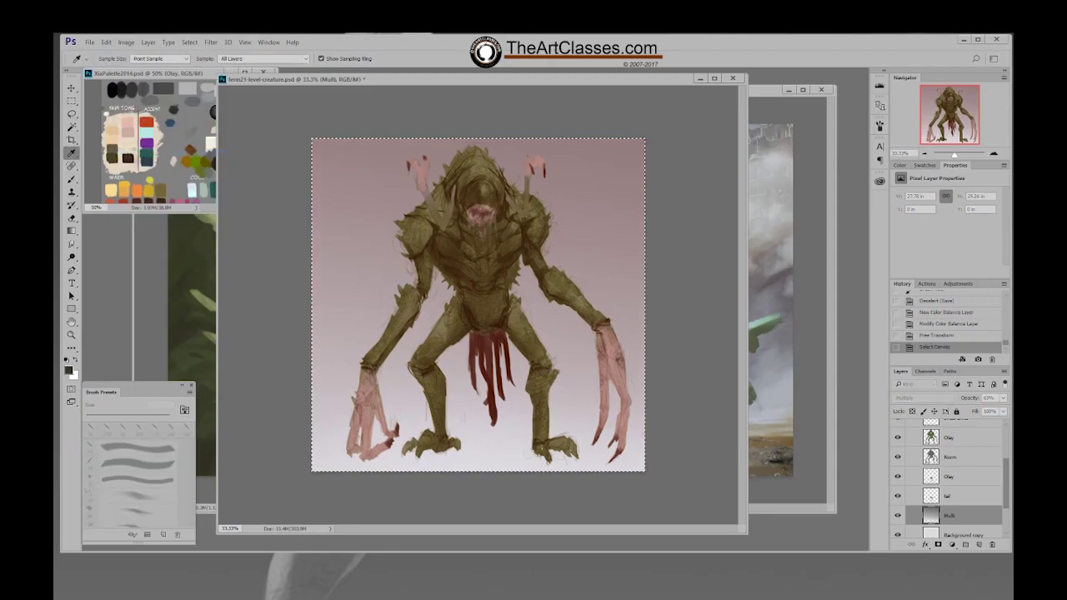
pyautogui.moveTo(72, 248); pyautogui.dragTo(213, 248)
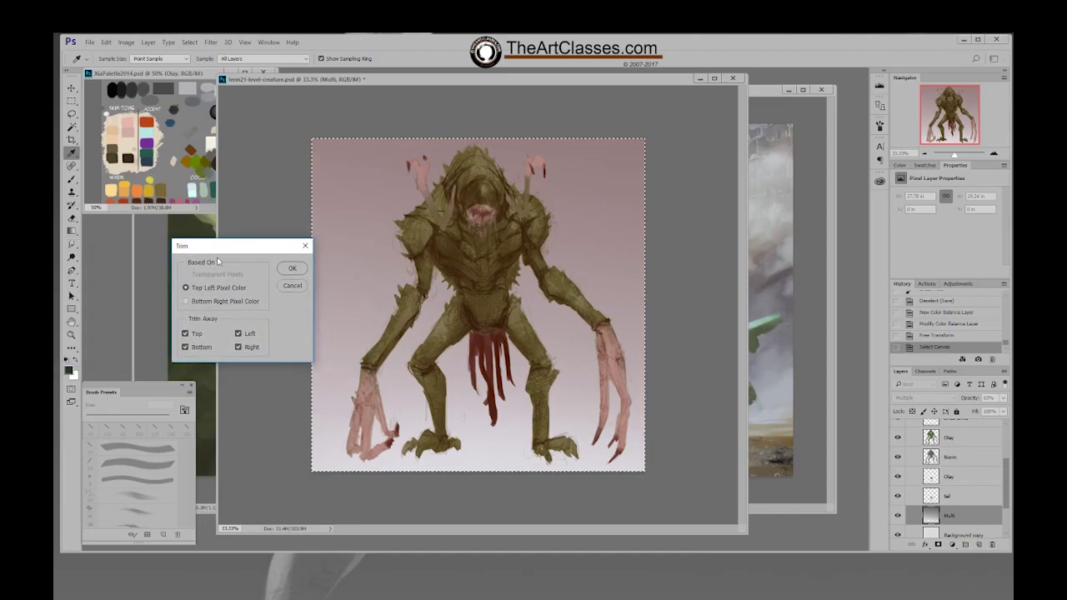
pyautogui.click(291, 268)
pyautogui.hotkey('ctrl', 'd')
pyautogui.press('b')
pyautogui.hotkey('ctrl', 's')
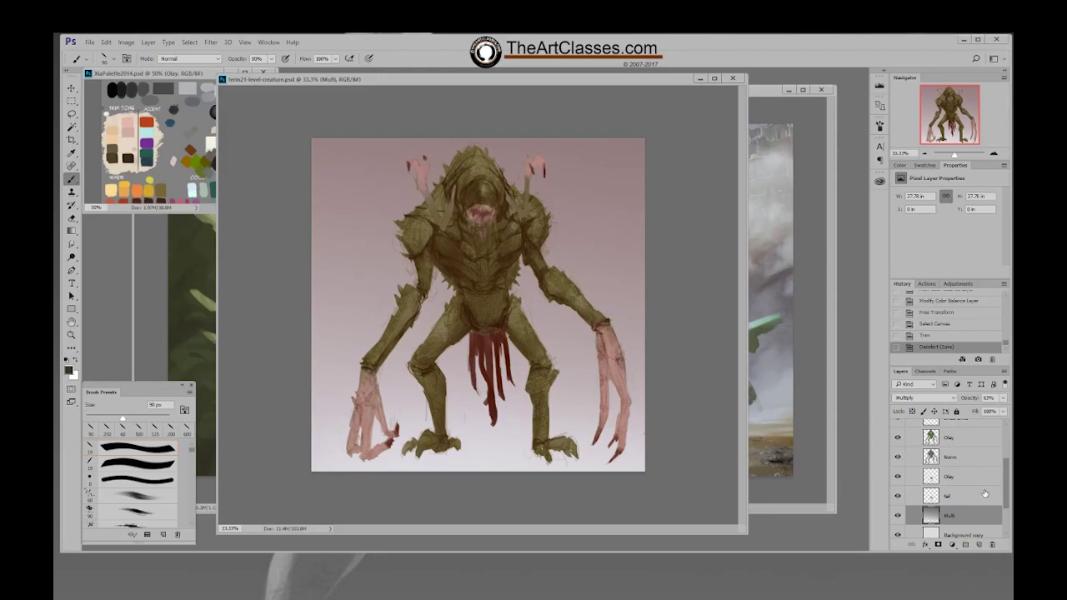
# Hide the Color Balance layer, load the body layer's outline as a selection and sample a rust red from the palette document
pyautogui.scroll(6, 1005, 482)
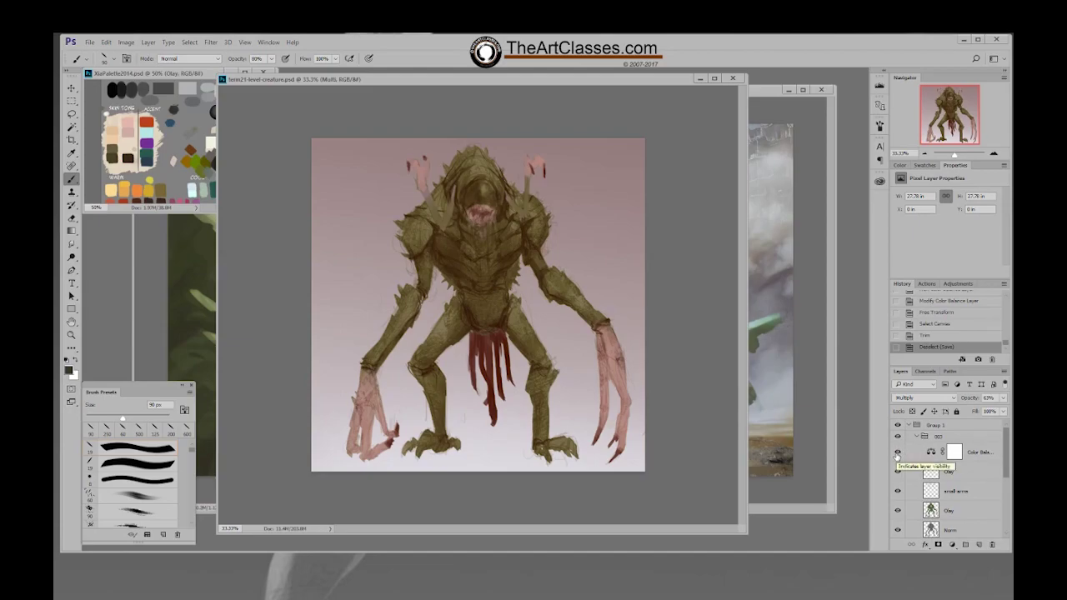
pyautogui.click(898, 452)
pyautogui.scroll(-2, 1005, 471)
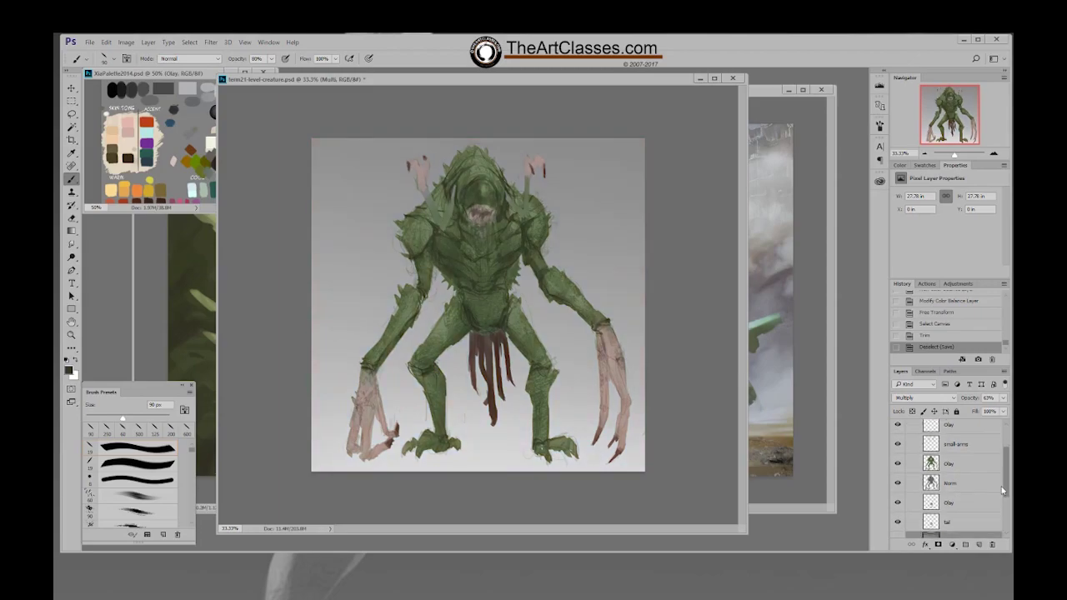
pyautogui.keyDown('ctrl'); pyautogui.click(930, 468); pyautogui.keyUp('ctrl')
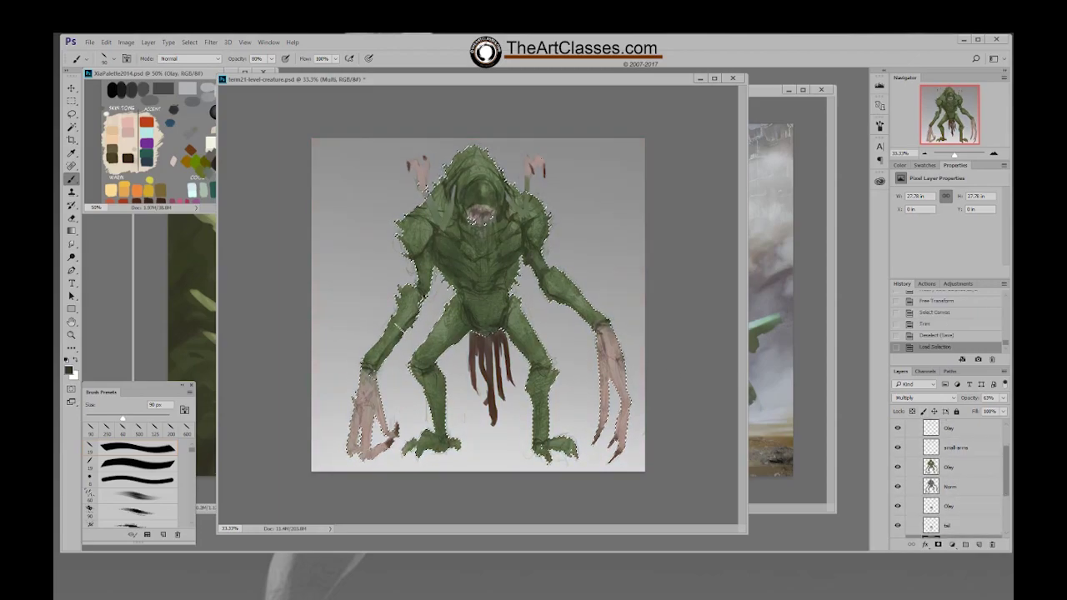
pyautogui.click(208, 73)
pyautogui.scroll(-2, 226, 157)
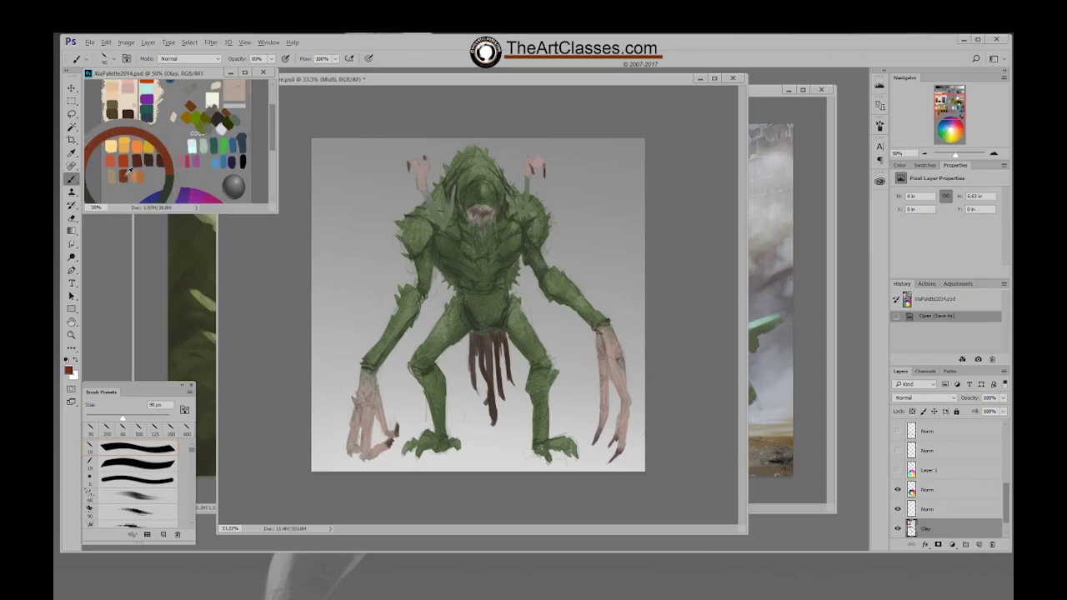
# Choose the soft round 100 px brush, reload the body selection on its Olay layer and hide the selection edges
pyautogui.rightClick(508, 357)
pyautogui.click(692, 288)
pyautogui.hotkey('ctrl', 'h')
pyautogui.moveTo(1004, 490); pyautogui.dragTo(1005, 459)
pyautogui.keyDown('ctrl'); pyautogui.click(930, 443); pyautogui.keyUp('ctrl')
pyautogui.click(972, 465)
pyautogui.hotkey('ctrl', 'h')
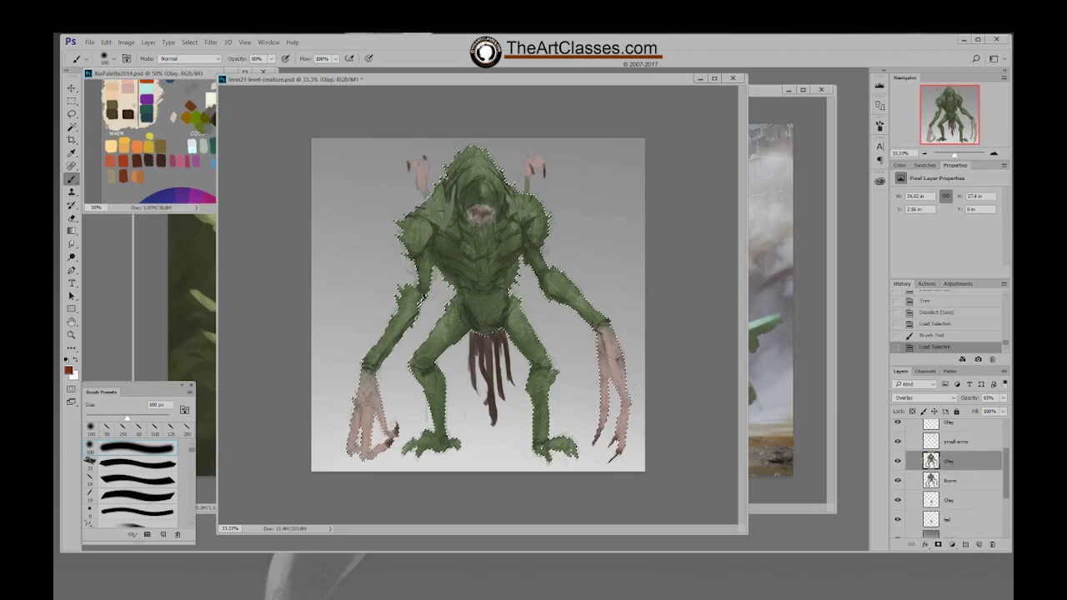
# Enlarge the soft brush to 300 px and tint the long claws of both large hands with rust red
pyautogui.press(']')
pyautogui.press(']')
pyautogui.press(']')
pyautogui.press(']')
pyautogui.press(']')
pyautogui.press(']')
pyautogui.moveTo(623, 431)
pyautogui.mouseDown()
pyautogui.moveTo(621, 441)
pyautogui.moveTo(619, 426)
pyautogui.mouseUp()
pyautogui.moveTo(615, 417)
pyautogui.mouseDown()
pyautogui.moveTo(597, 393)
pyautogui.moveTo(597, 415)
pyautogui.mouseUp()
pyautogui.moveTo(601, 375)
pyautogui.mouseDown()
pyautogui.moveTo(614, 437)
pyautogui.moveTo(614, 407)
pyautogui.mouseUp()
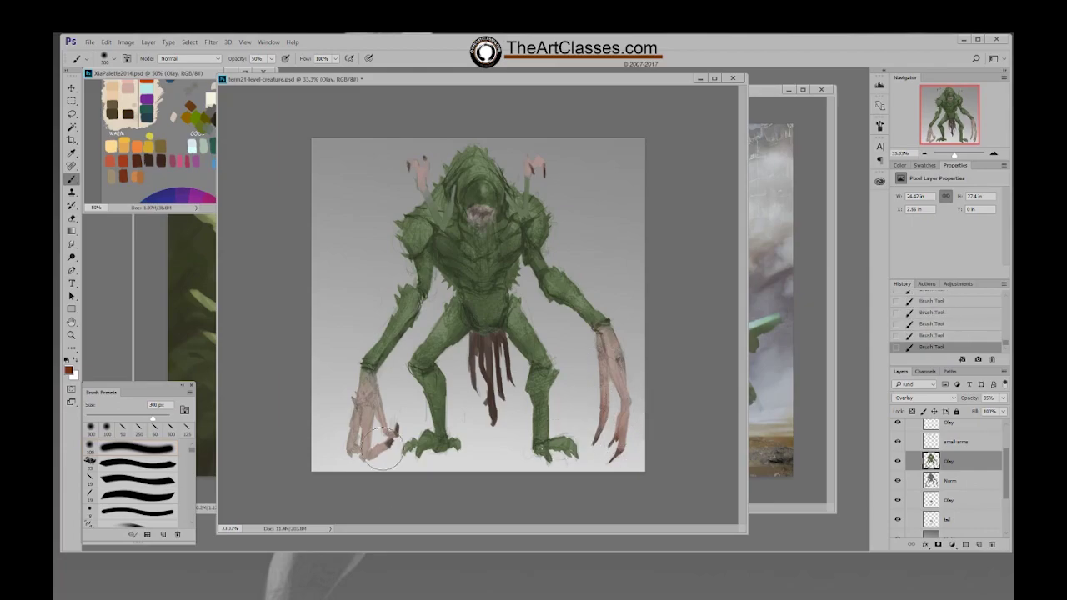
pyautogui.moveTo(359, 466)
pyautogui.mouseDown()
pyautogui.moveTo(395, 430)
pyautogui.moveTo(357, 447)
pyautogui.moveTo(366, 452)
pyautogui.mouseUp()
# Load the small arms as a selection and tint their claws rust red on the Olay layer above with a 100 px brush
pyautogui.moveTo(1005, 467); pyautogui.dragTo(1005, 460)
pyautogui.keyDown('ctrl'); pyautogui.click(930, 459); pyautogui.keyUp('ctrl')
pyautogui.click(950, 439)
pyautogui.press('[')
pyautogui.press('[')
pyautogui.press('[')
pyautogui.press('[')
pyautogui.press('[')
pyautogui.press('[')
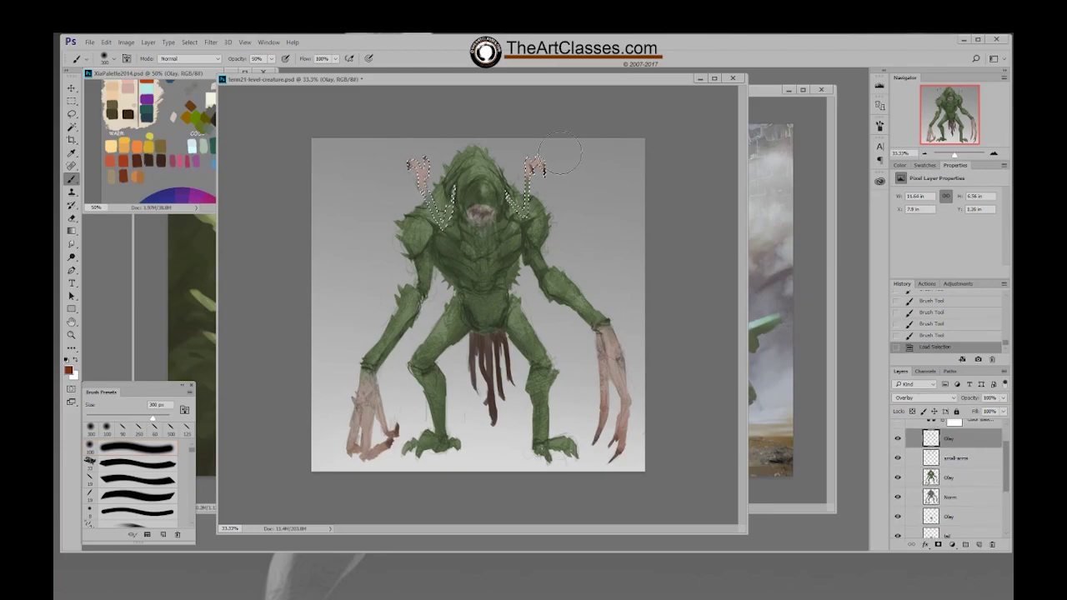
pyautogui.moveTo(535, 167)
pyautogui.mouseDown()
pyautogui.moveTo(546, 162)
pyautogui.moveTo(540, 172)
pyautogui.mouseUp()
pyautogui.moveTo(535, 163); pyautogui.dragTo(542, 171)
# Show the Color Balance adjustment layer again, select it and clear the small arms selection
pyautogui.scroll(2, 994, 450)
pyautogui.click(897, 449)
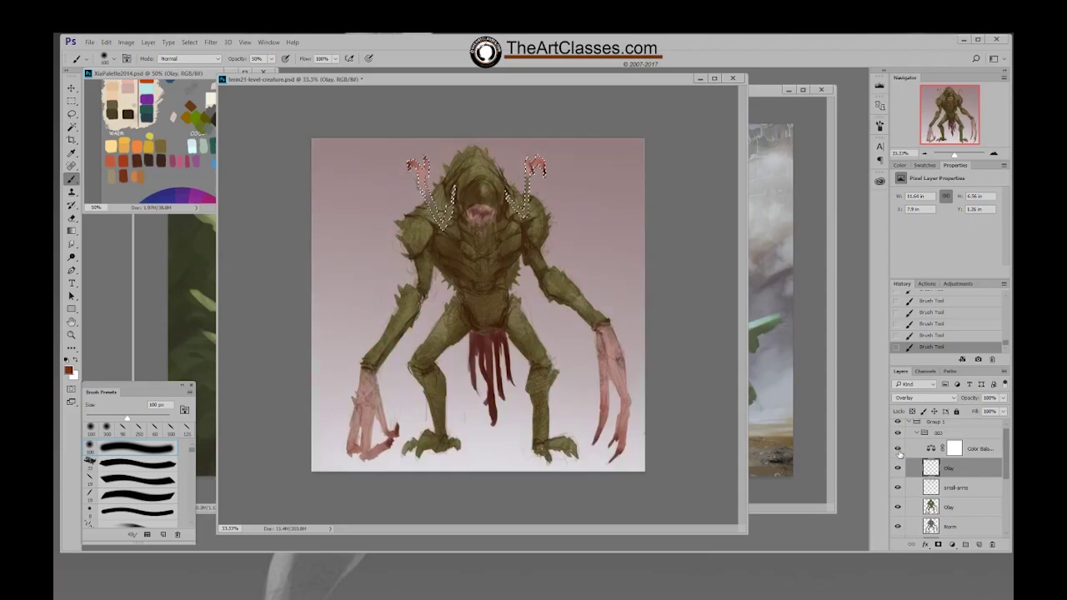
pyautogui.click(922, 447)
pyautogui.hotkey('ctrl', 'd')
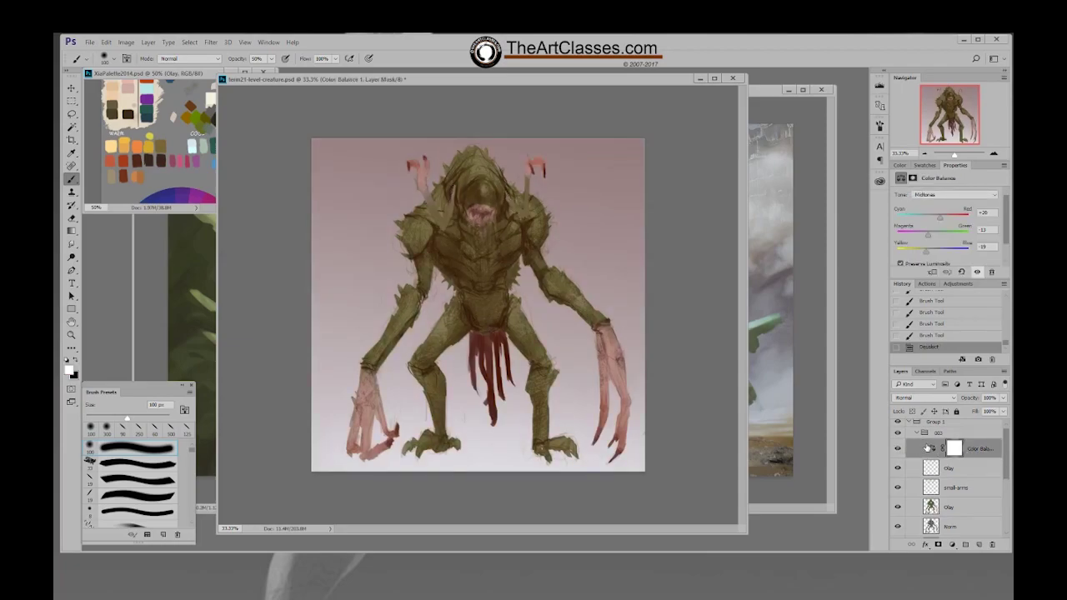
# Collapse the 003 group and duplicate it under the default name 003 copy
pyautogui.click(917, 435)
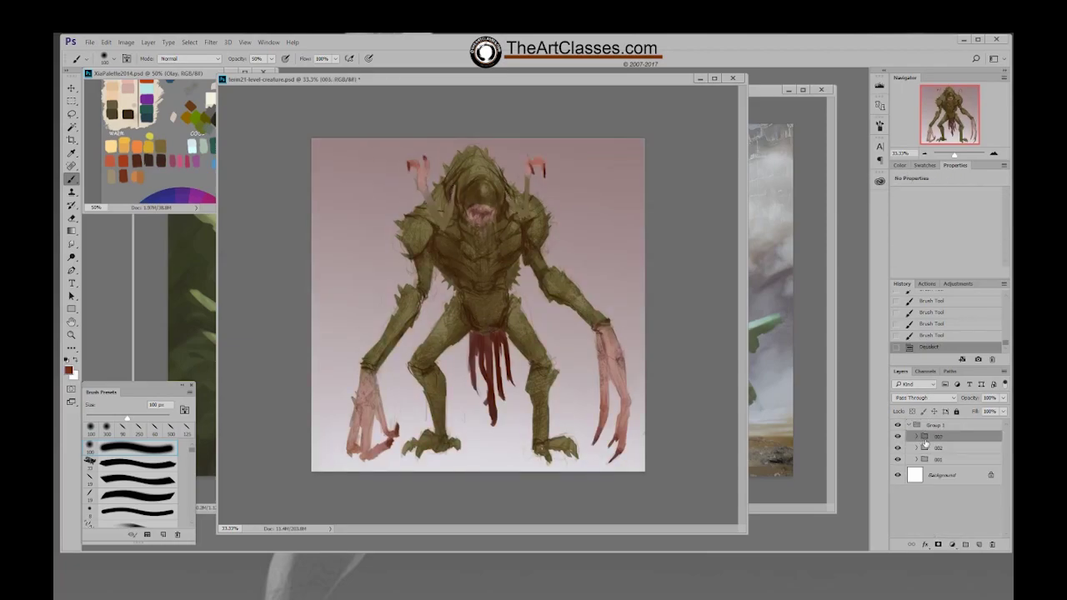
pyautogui.rightClick(944, 440)
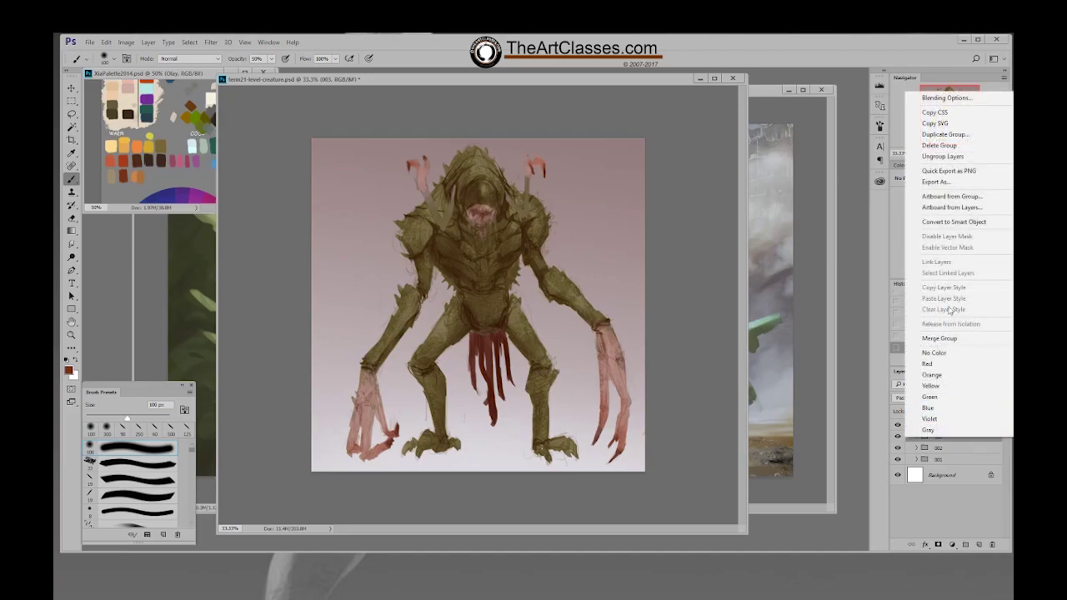
pyautogui.click(937, 135)
pyautogui.click(454, 307)
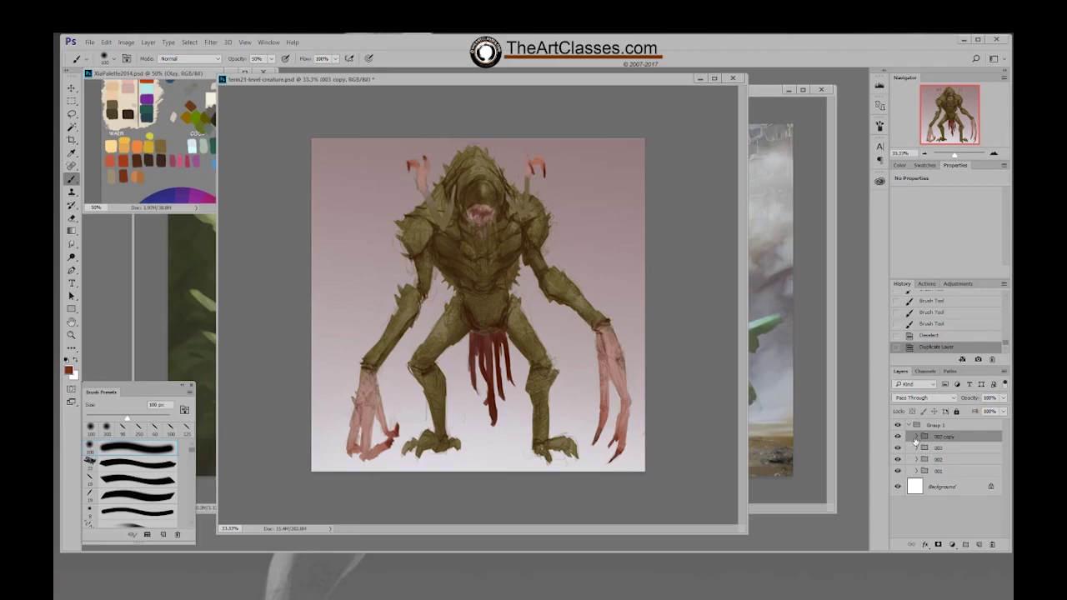
# In the 003 copy group, hide the small arms and their Olay layer and erase their sketch from the Norm layer at full opacity
pyautogui.click(915, 438)
pyautogui.moveTo(1006, 460)
pyautogui.mouseDown()
pyautogui.moveTo(1006, 494)
pyautogui.moveTo(1006, 478)
pyautogui.mouseUp()
pyautogui.moveTo(898, 442); pyautogui.dragTo(898, 425)
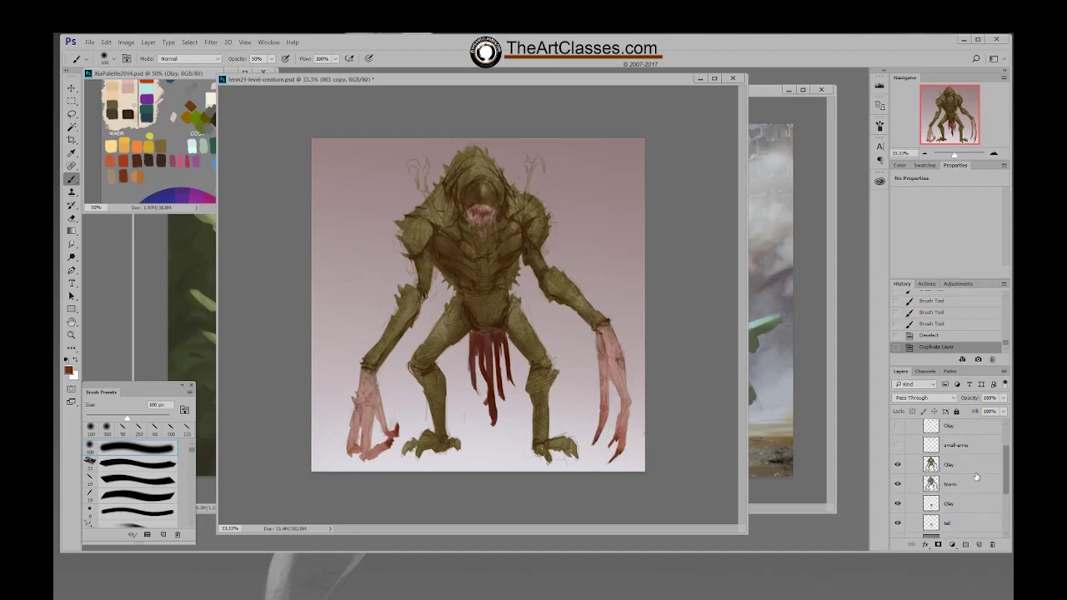
pyautogui.click(963, 484)
pyautogui.press('e')
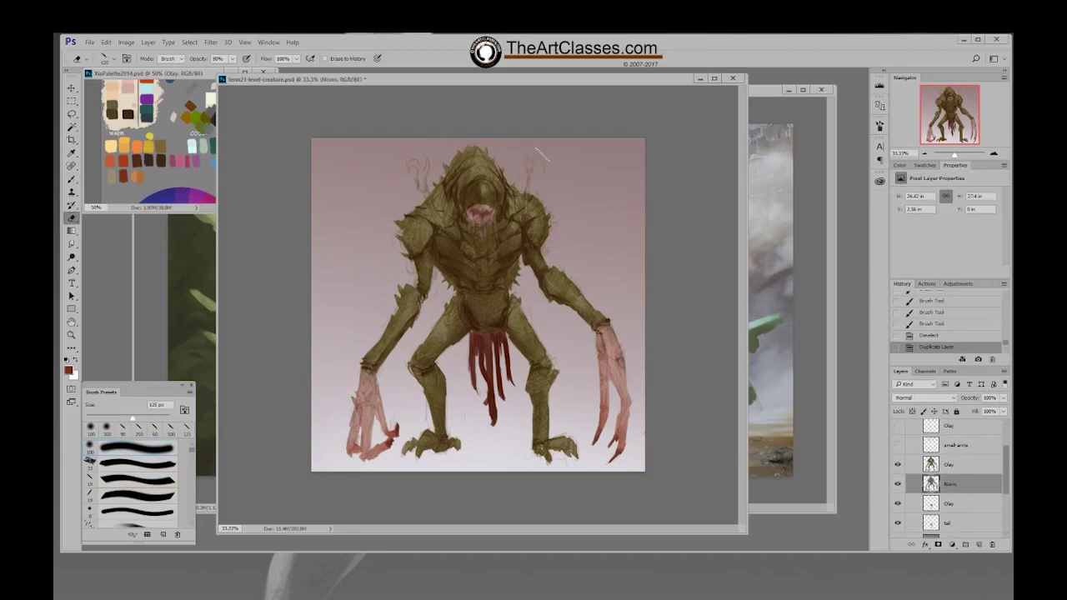
pyautogui.press('0')
pyautogui.moveTo(526, 178); pyautogui.dragTo(536, 173)
pyautogui.moveTo(422, 160); pyautogui.dragTo(415, 177)
pyautogui.click(406, 183)
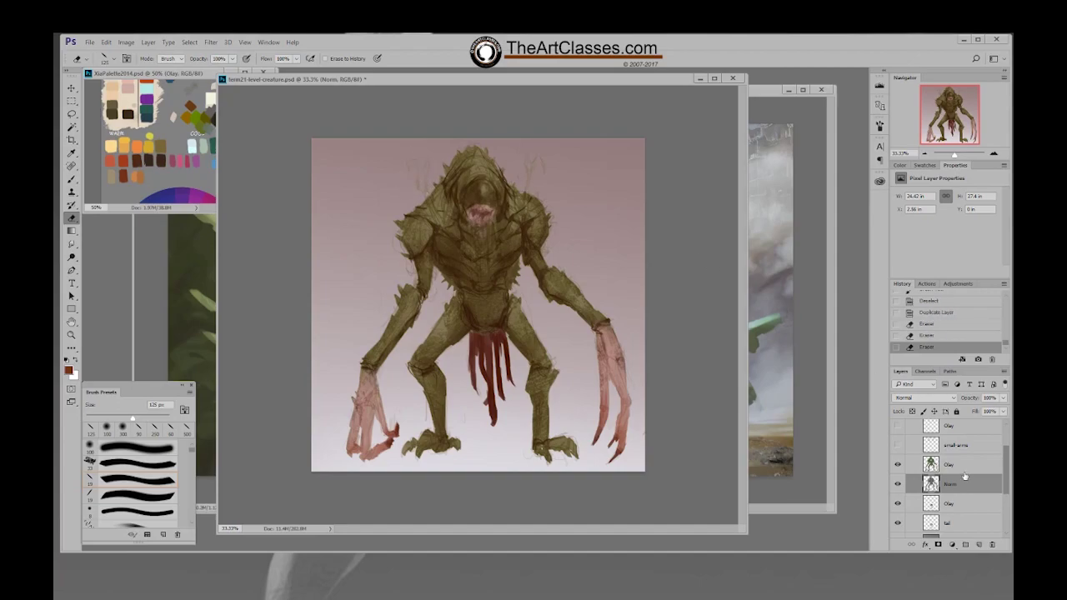
# Erase the small arms' leftovers from the body's Olay layer and show both small arms layers again
pyautogui.hotkey('alt', ']')
pyautogui.click(400, 179)
pyautogui.moveTo(408, 185); pyautogui.dragTo(428, 164)
pyautogui.click(898, 445)
pyautogui.click(898, 426)
# Merge the Olay layers into the small arms, Norm and tail layers and Multi into Background copy, then collapse the group
pyautogui.click(971, 427)
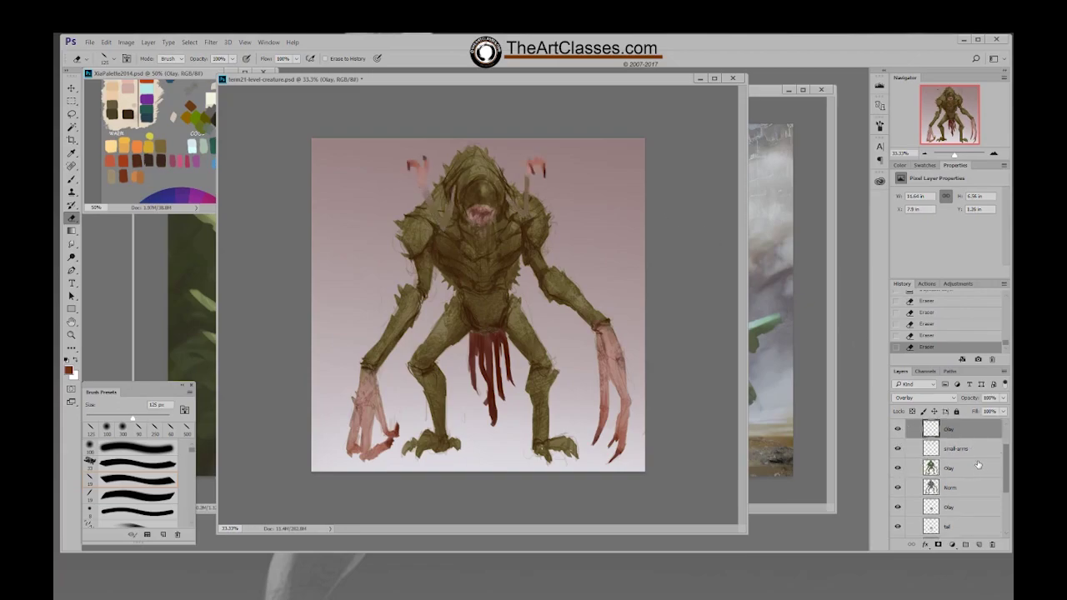
pyautogui.hotkey('ctrl', 'e')
pyautogui.click(964, 483)
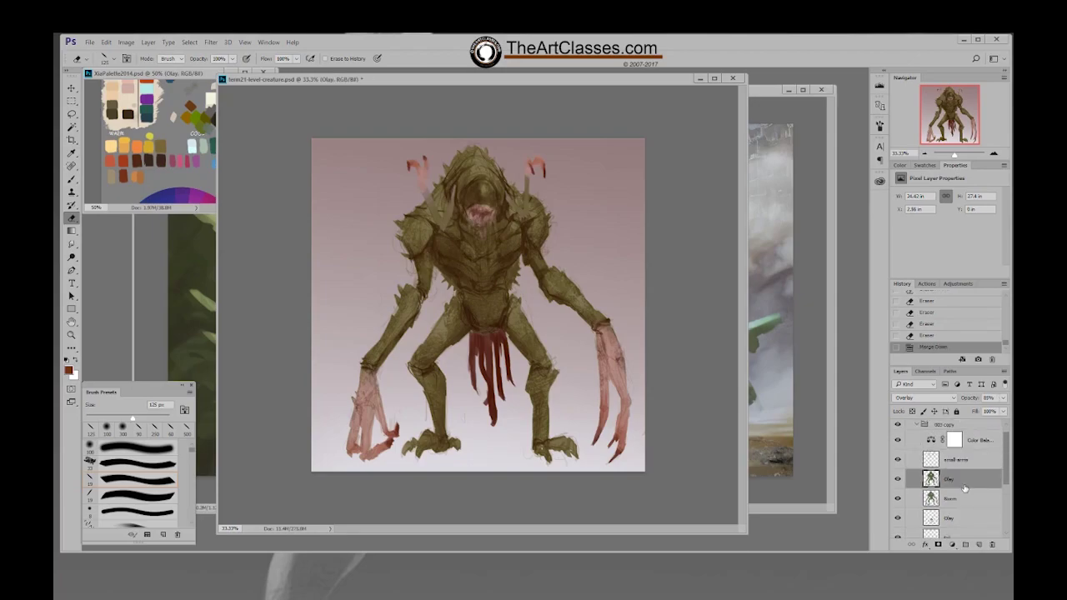
pyautogui.hotkey('ctrl', 'e')
pyautogui.click(958, 499)
pyautogui.hotkey('ctrl', 'e')
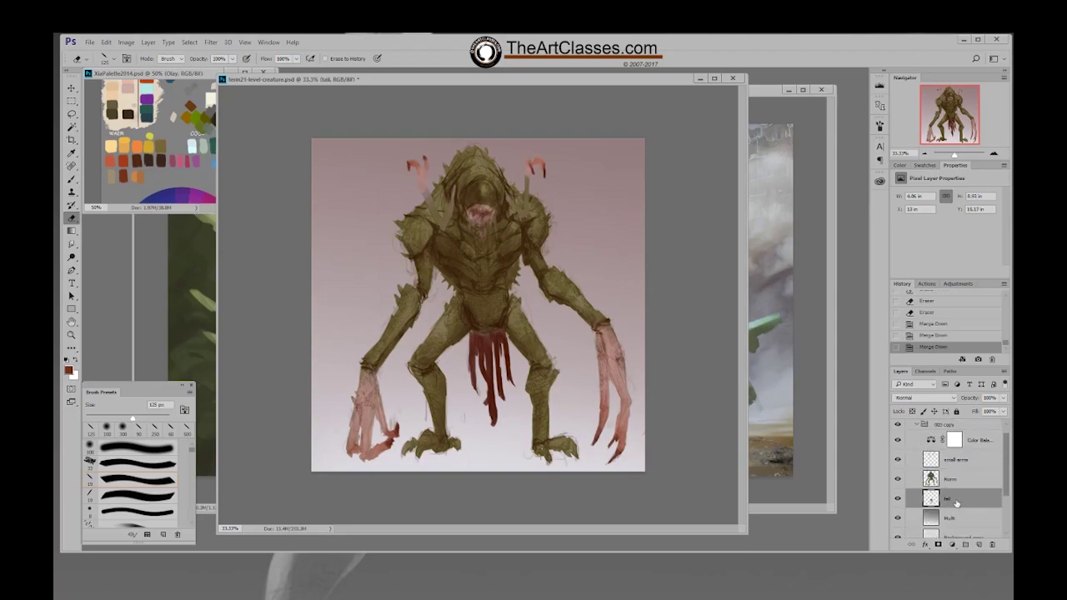
pyautogui.click(957, 518)
pyautogui.hotkey('ctrl', 'e')
pyautogui.moveTo(1007, 485)
pyautogui.mouseDown()
pyautogui.moveTo(1006, 495)
pyautogui.moveTo(1007, 486)
pyautogui.mouseUp()
pyautogui.click(917, 425)
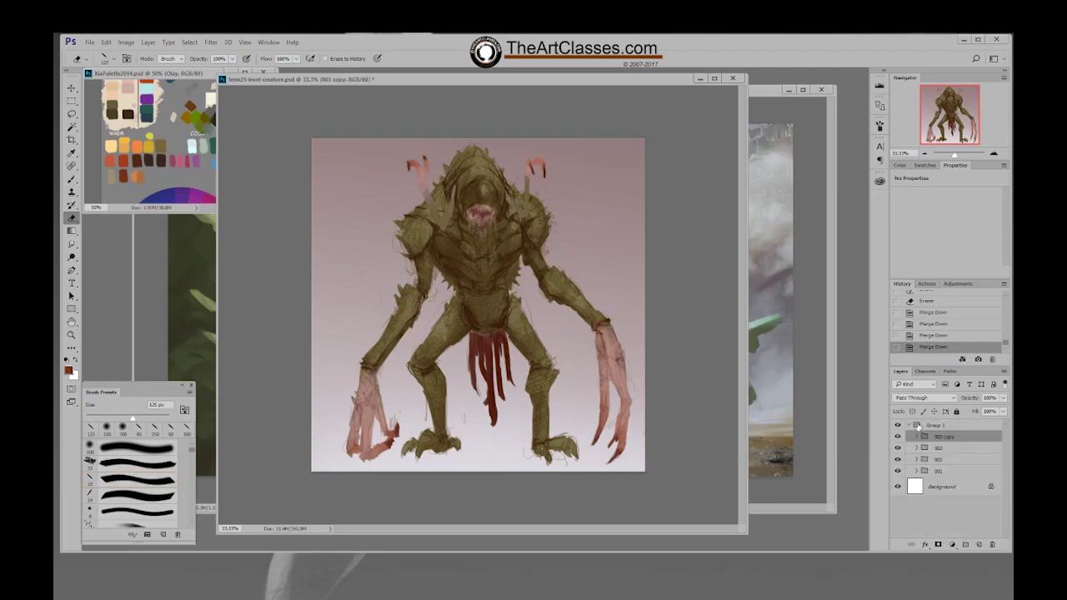
# Duplicate the 003 copy group and name the duplicate "body"
pyautogui.rightClick(943, 440)
pyautogui.click(934, 136)
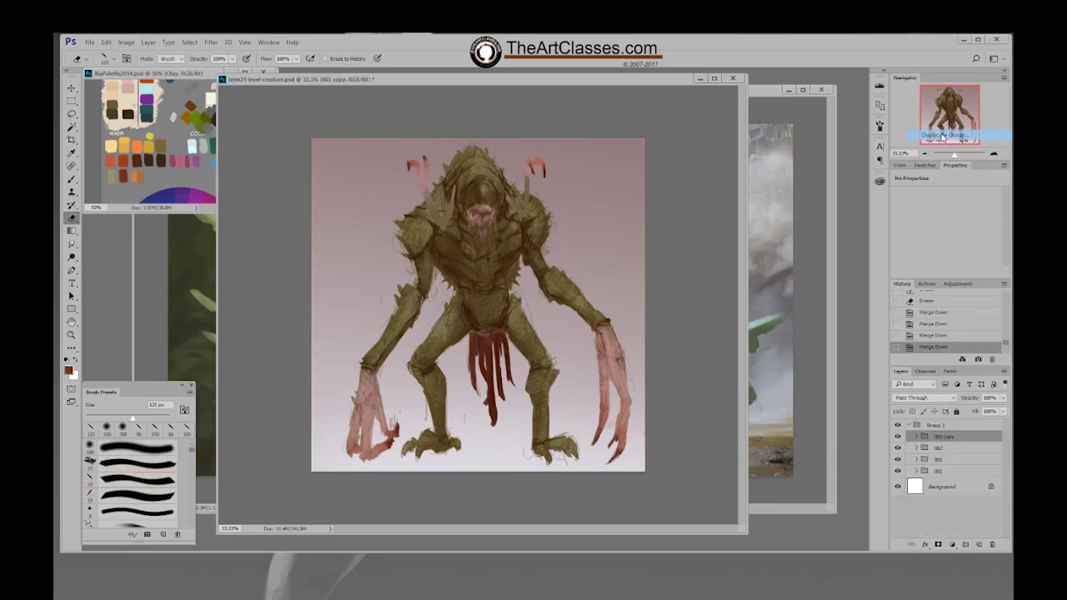
pyautogui.write('t')
pyautogui.click(463, 307)
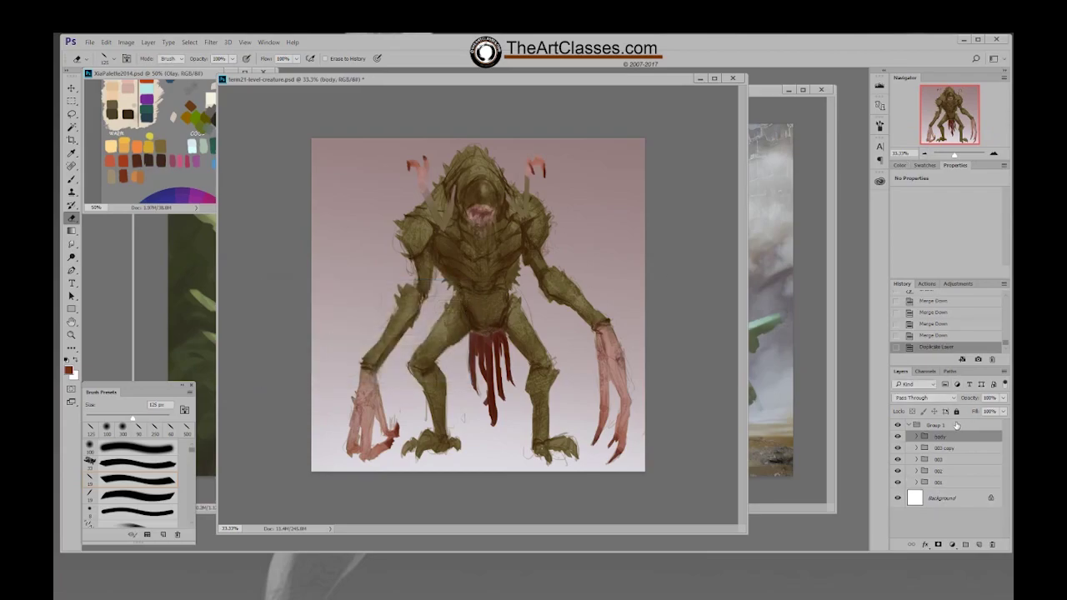
# Expand the body group and hide its small arms and tail layers while keeping the Color Balance layer on
pyautogui.click(916, 436)
pyautogui.moveTo(1006, 456); pyautogui.dragTo(1006, 463)
pyautogui.click(898, 440)
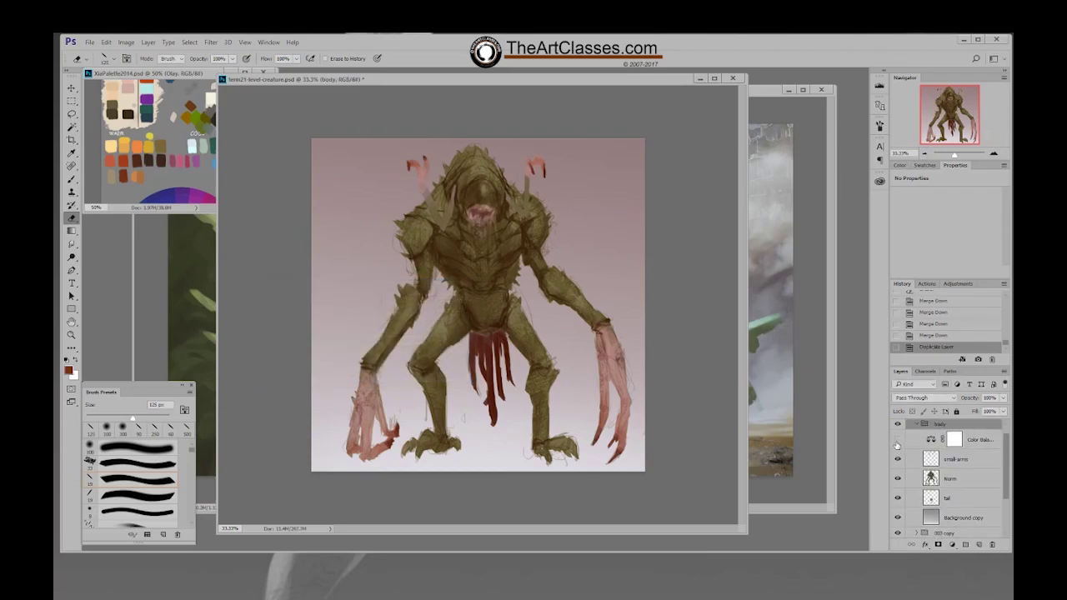
pyautogui.click(897, 440)
pyautogui.click(898, 459)
pyautogui.click(897, 498)
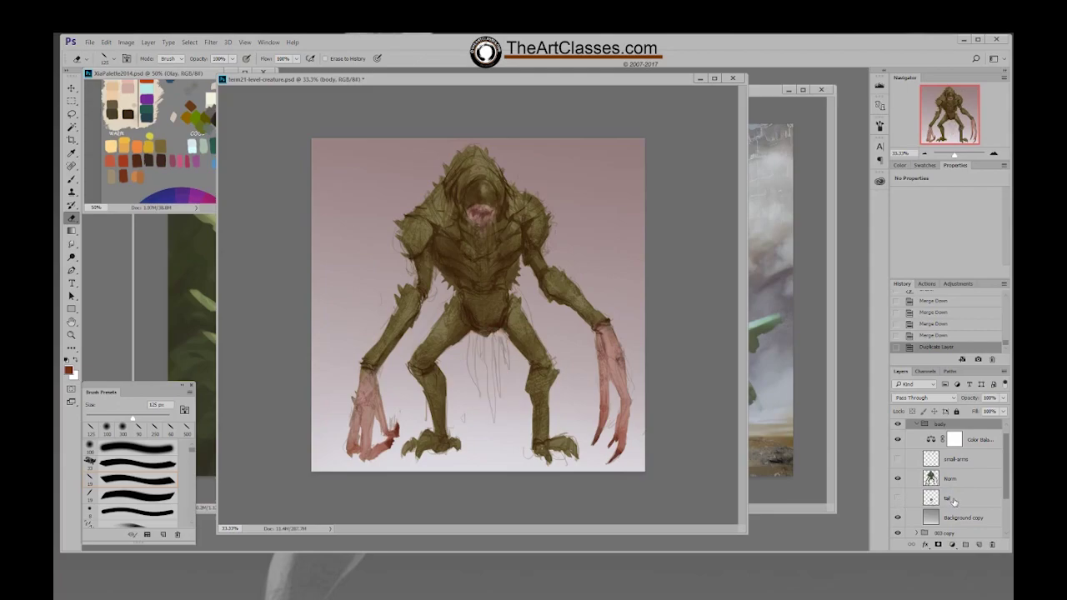
# Erase the tail sketch and stray lines around the arms and legs on the Norm layer, reducing the eraser to 45 px
pyautogui.click(950, 479)
pyautogui.moveTo(473, 350); pyautogui.dragTo(510, 363)
pyautogui.moveTo(533, 297); pyautogui.dragTo(533, 323)
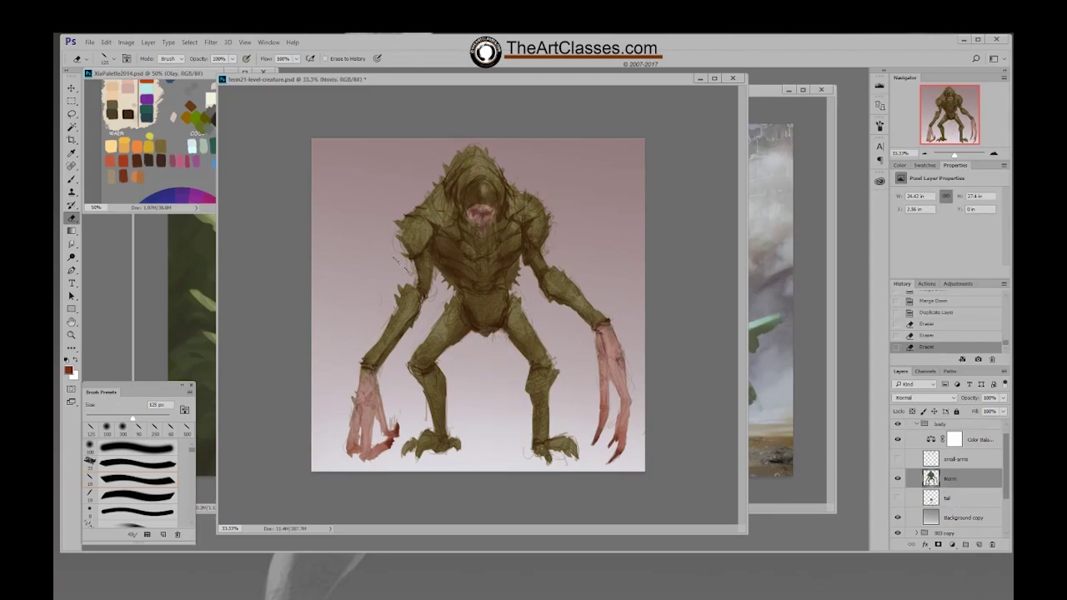
pyautogui.click(406, 266)
pyautogui.press('[')
pyautogui.press('[')
pyautogui.press('[')
pyautogui.click(437, 295)
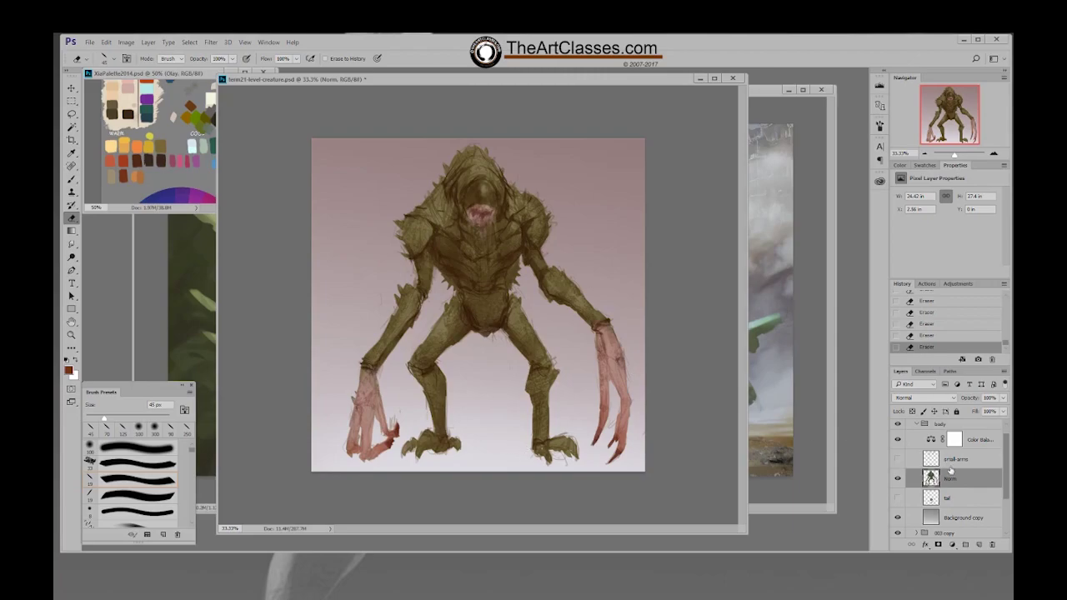
# Merge the body group into one layer and delete everything outside the creature using the inverted Norm layer selection
pyautogui.click(917, 425)
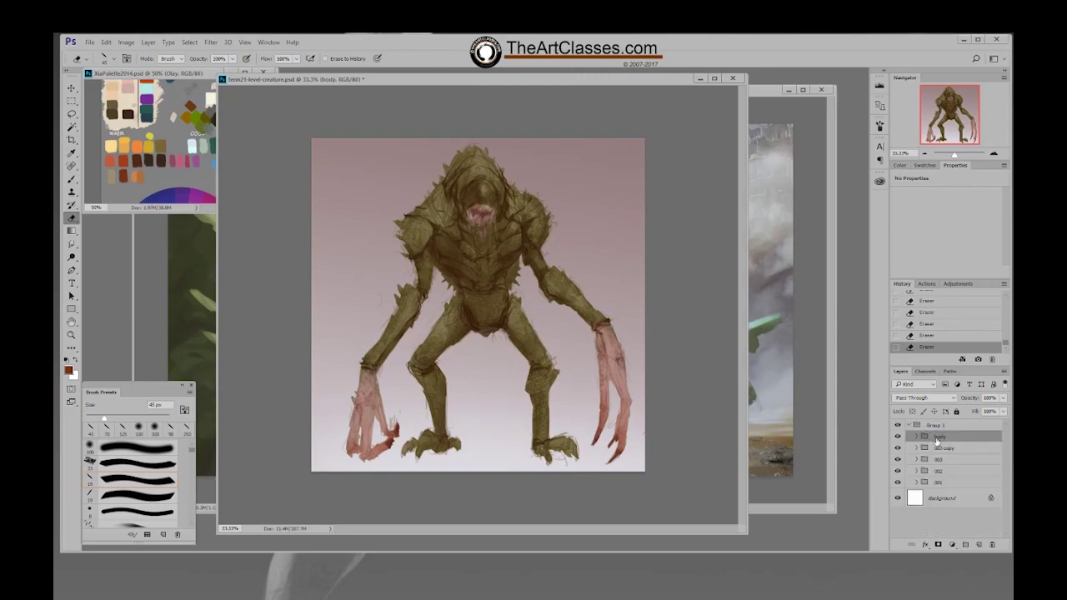
pyautogui.hotkey('ctrl', 'e')
pyautogui.click(916, 457)
pyautogui.keyDown('ctrl'); pyautogui.click(931, 510); pyautogui.keyUp('ctrl')
pyautogui.hotkey('ctrl', 'shift', 'i')
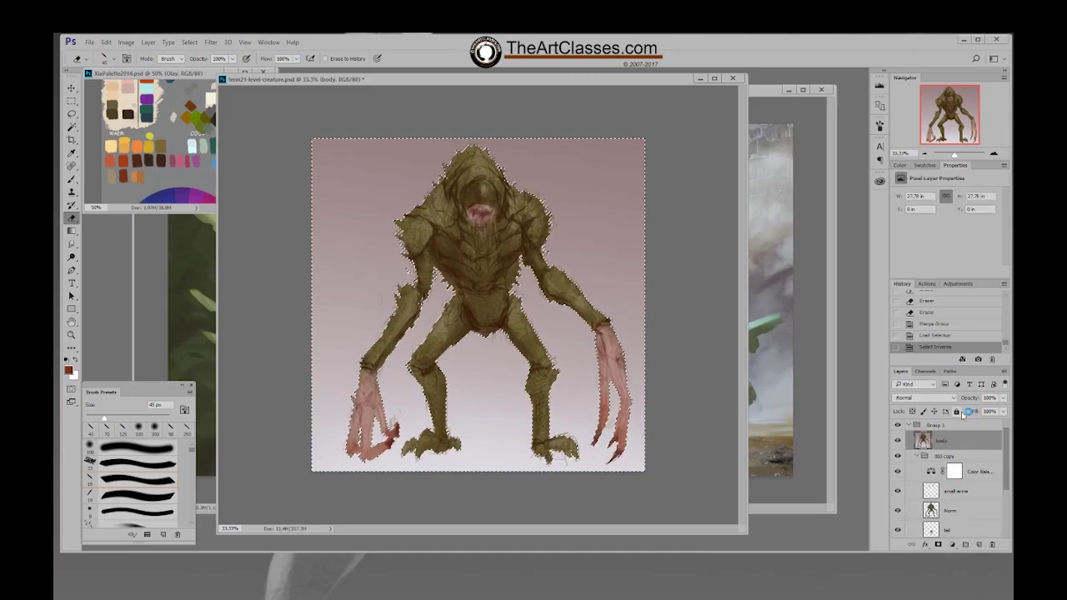
pyautogui.press('Delete')
pyautogui.hotkey('ctrl', 'd')
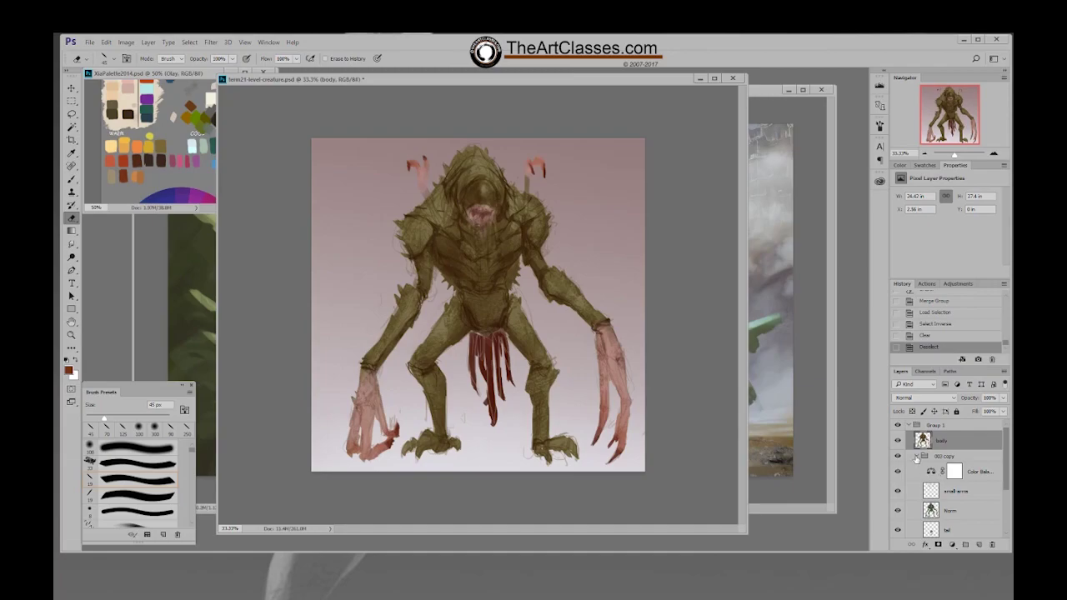
# Duplicate the 003 copy group, rename the duplicate "background" and hide the body layer
pyautogui.click(917, 456)
pyautogui.click(940, 457)
pyautogui.rightClick(940, 457)
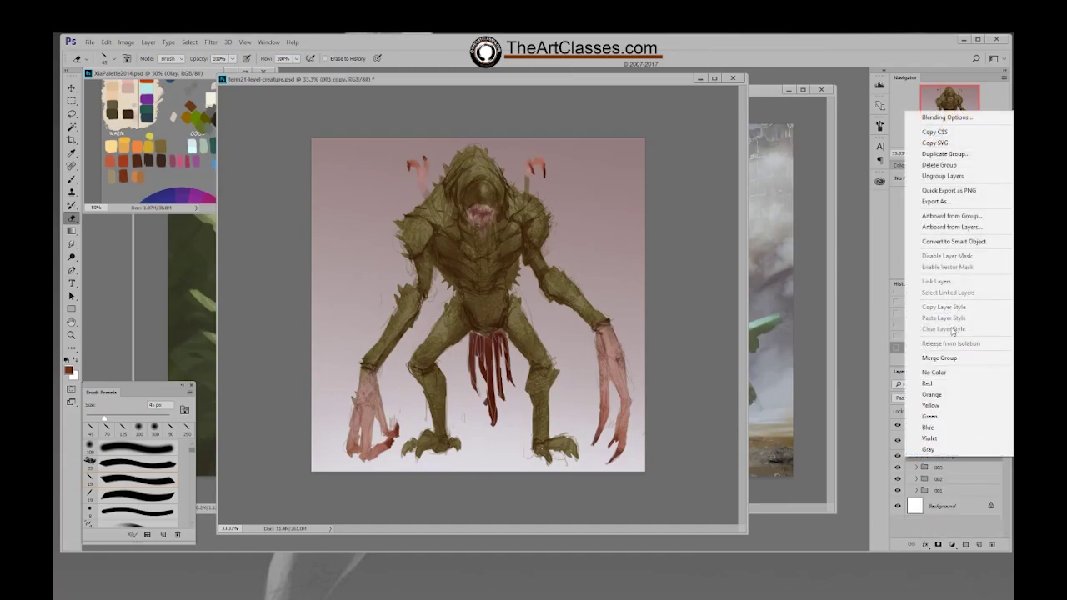
pyautogui.click(939, 154)
pyautogui.click(458, 307)
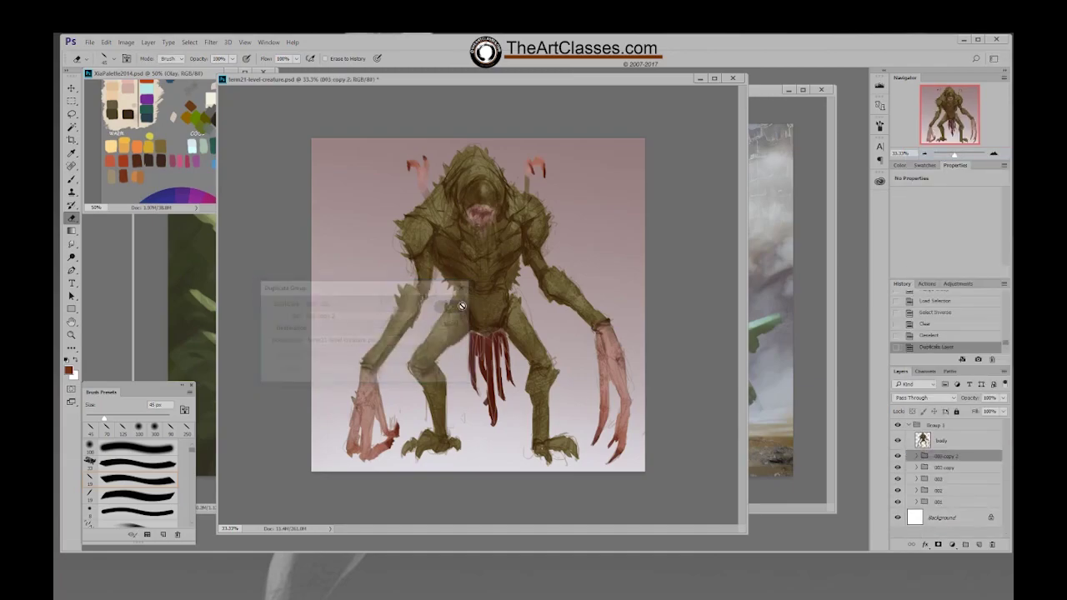
pyautogui.doubleClick(943, 456)
pyautogui.write('background')
pyautogui.press('Return')
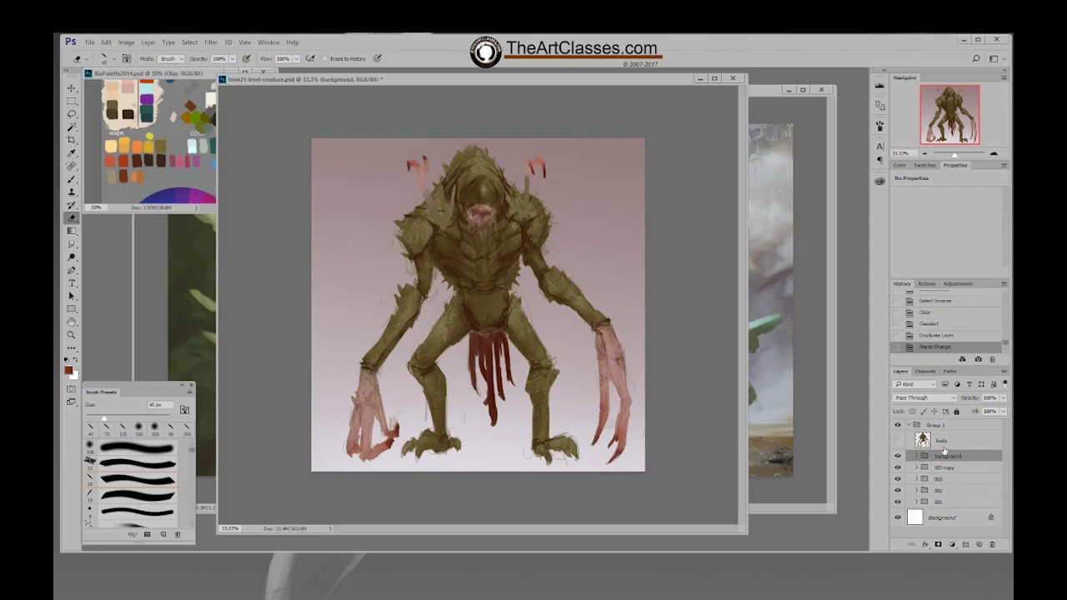
# Hide the Norm and tail layers in the background group, merge the group into one layer and show the body layer
pyautogui.click(916, 456)
pyautogui.moveTo(1006, 475); pyautogui.dragTo(1006, 485)
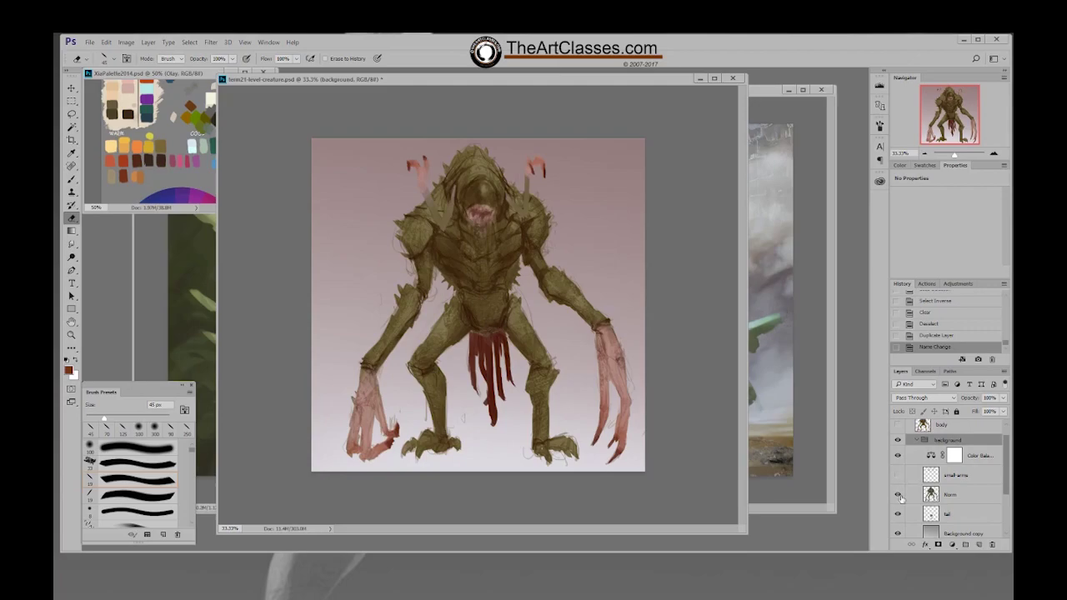
pyautogui.moveTo(897, 475); pyautogui.dragTo(897, 513)
pyautogui.hotkey('ctrl', 'e')
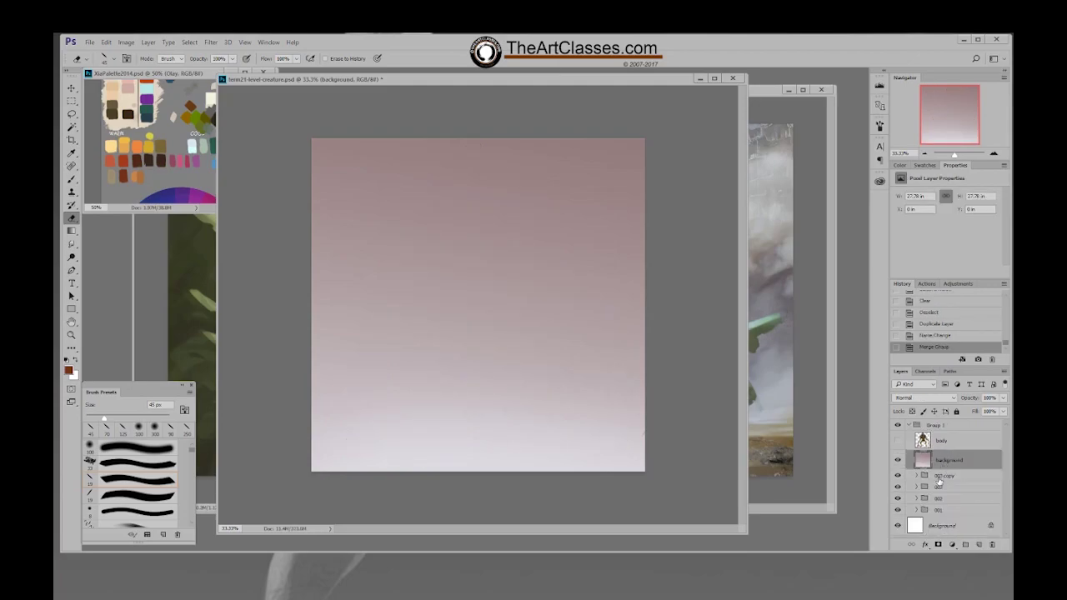
pyautogui.click(897, 440)
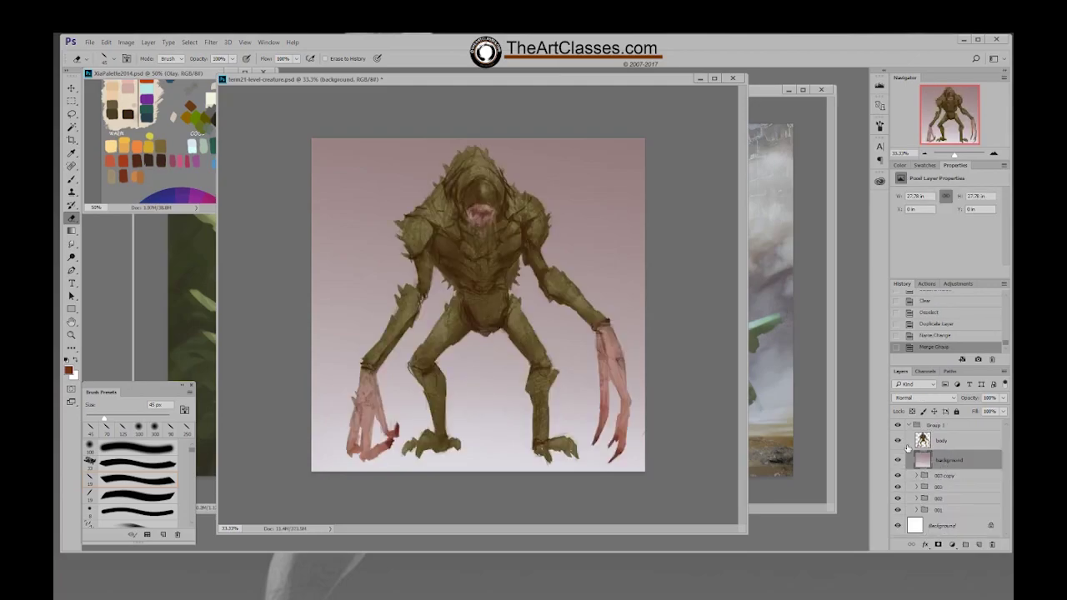
# Duplicate the 003 copy group and rename the duplicate "tail"
pyautogui.click(947, 478)
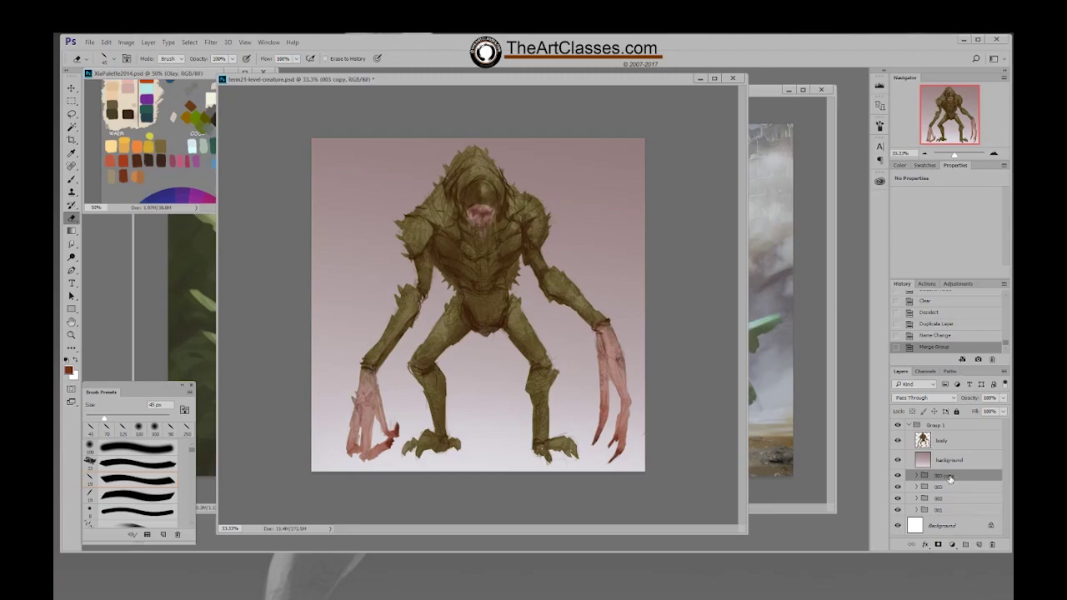
pyautogui.hotkey('ctrl', 'j')
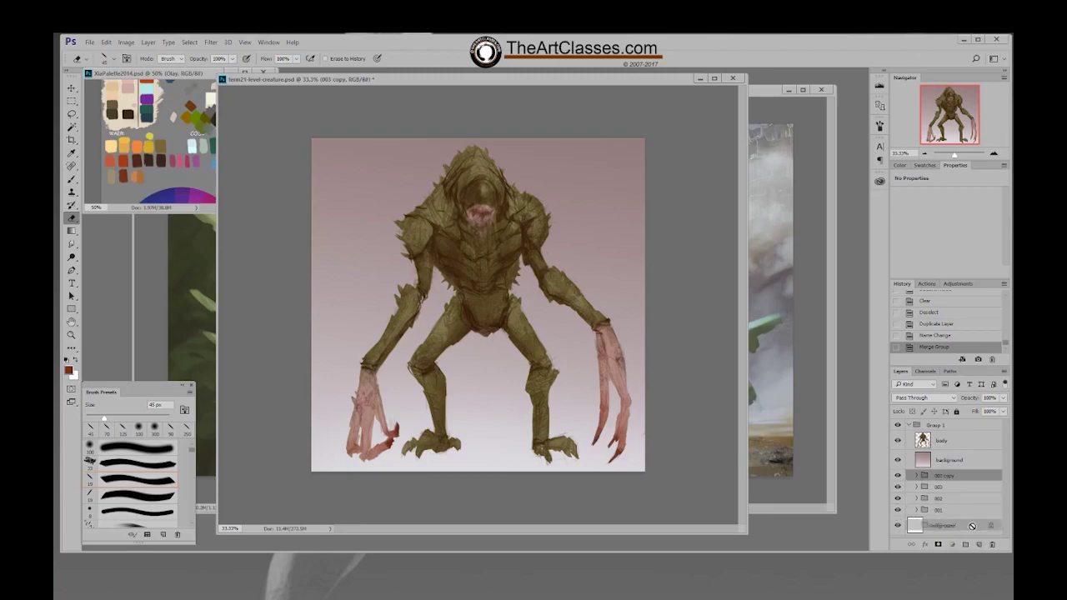
pyautogui.doubleClick(940, 476)
pyautogui.write('tail')
pyautogui.press('Return')
# Hide every creature layer in the tail group except the tail and merge the group into one layer
pyautogui.click(917, 476)
pyautogui.scroll(-1, 909, 467)
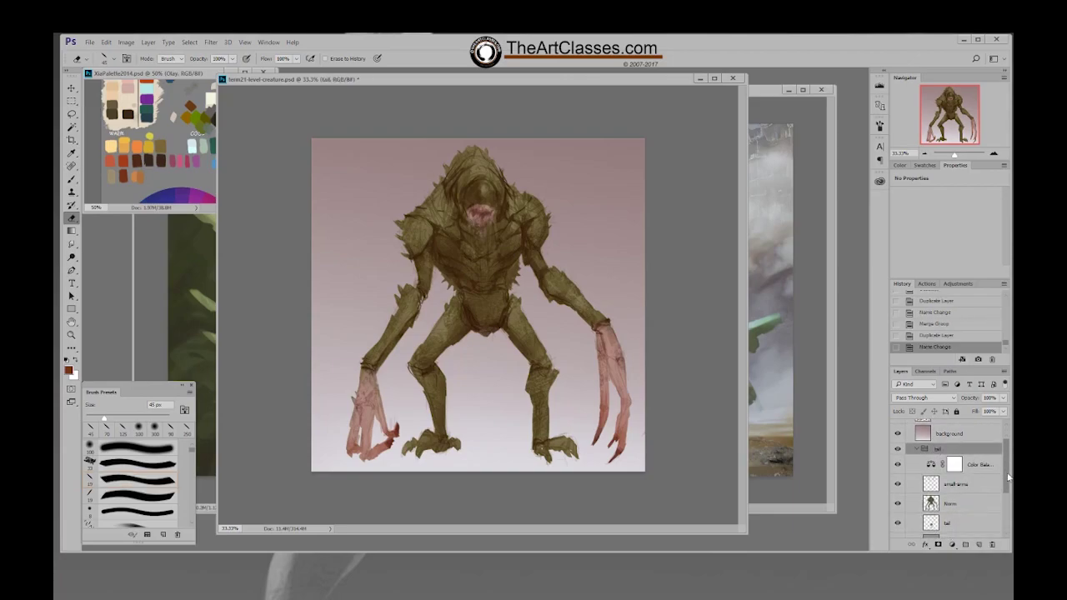
pyautogui.moveTo(1004, 461); pyautogui.dragTo(1005, 492)
pyautogui.click(898, 456)
pyautogui.click(898, 467)
pyautogui.click(898, 487)
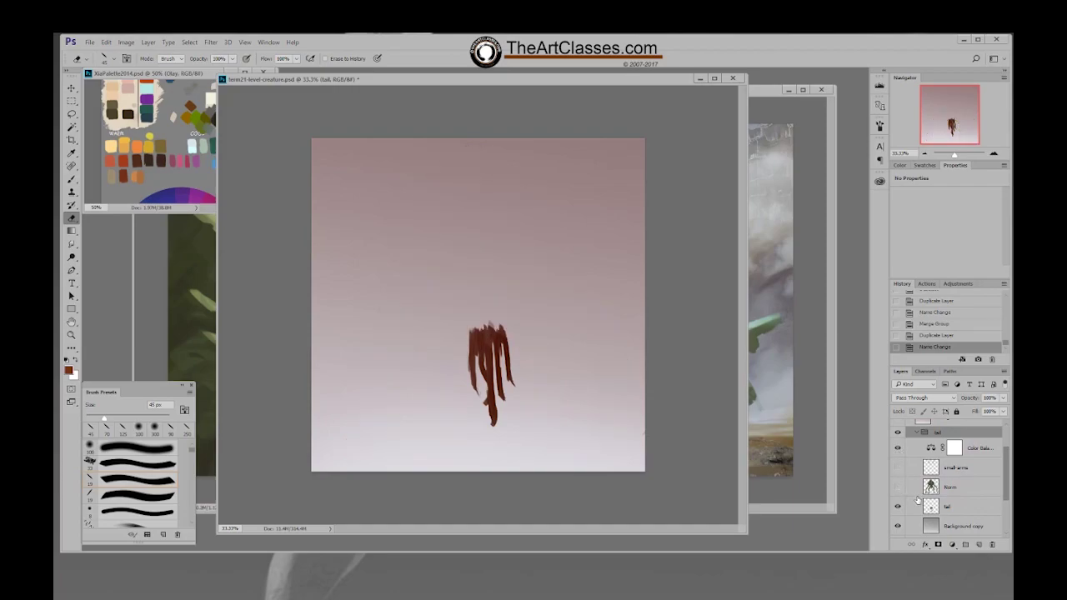
pyautogui.hotkey('ctrl', 'e')
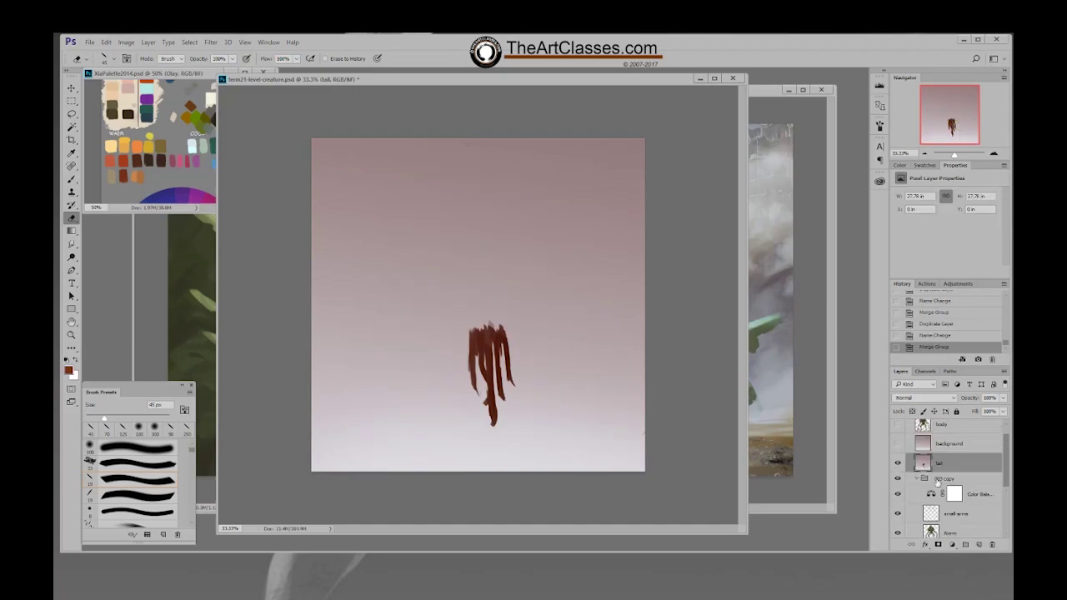
# Delete everything outside the tail using its inverted layer selection, and place the tail layer between the body and background layers
pyautogui.moveTo(1007, 491); pyautogui.dragTo(1008, 460)
pyautogui.keyDown('ctrl'); pyautogui.click(928, 496); pyautogui.keyUp('ctrl')
pyautogui.hotkey('ctrl', 'shift', 'i')
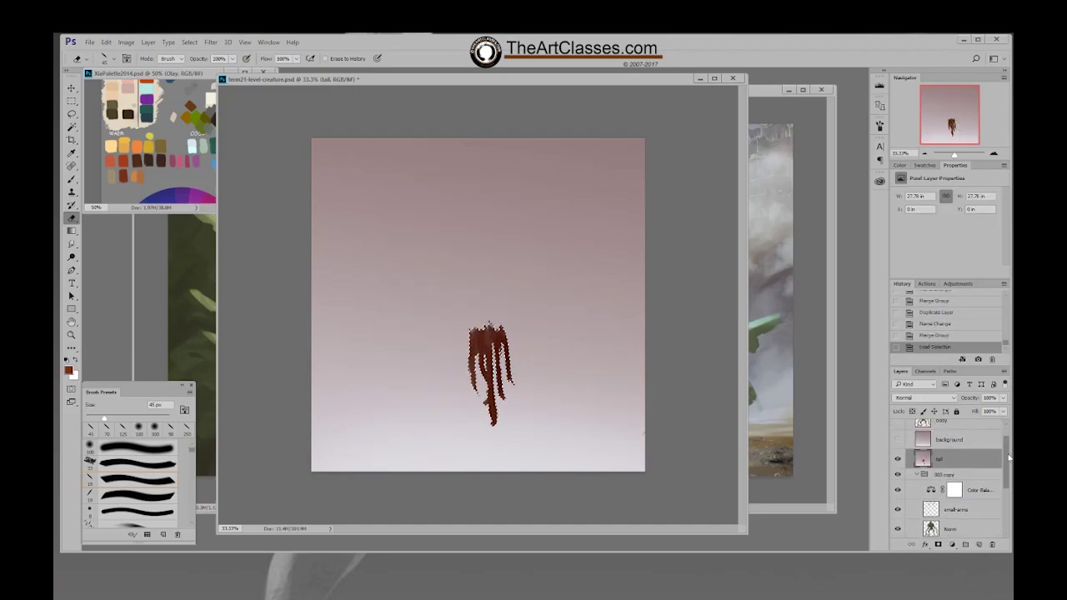
pyautogui.press('Delete')
pyautogui.hotkey('ctrl', 'd')
pyautogui.moveTo(940, 452); pyautogui.dragTo(901, 441)
# Hide the Norm and tail layers in the 003 copy group so only the small arms show over the gradient, and collapse the group
pyautogui.scroll(-2, 959, 467)
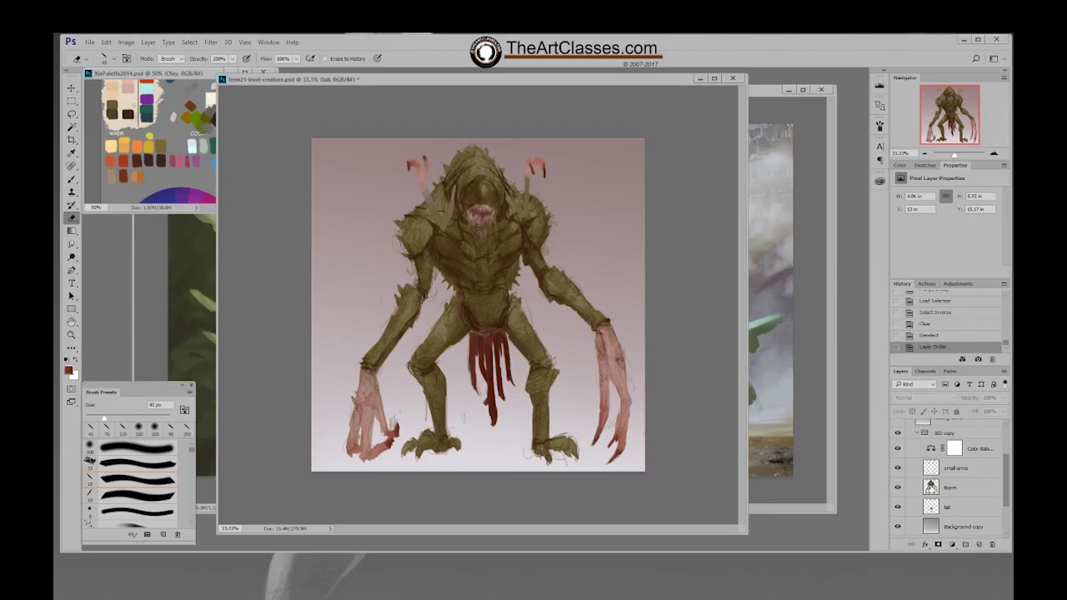
pyautogui.scroll(2, 958, 475)
pyautogui.moveTo(898, 472); pyautogui.dragTo(897, 507)
pyautogui.click(898, 491)
pyautogui.scroll(-1, 898, 491)
pyautogui.click(898, 450)
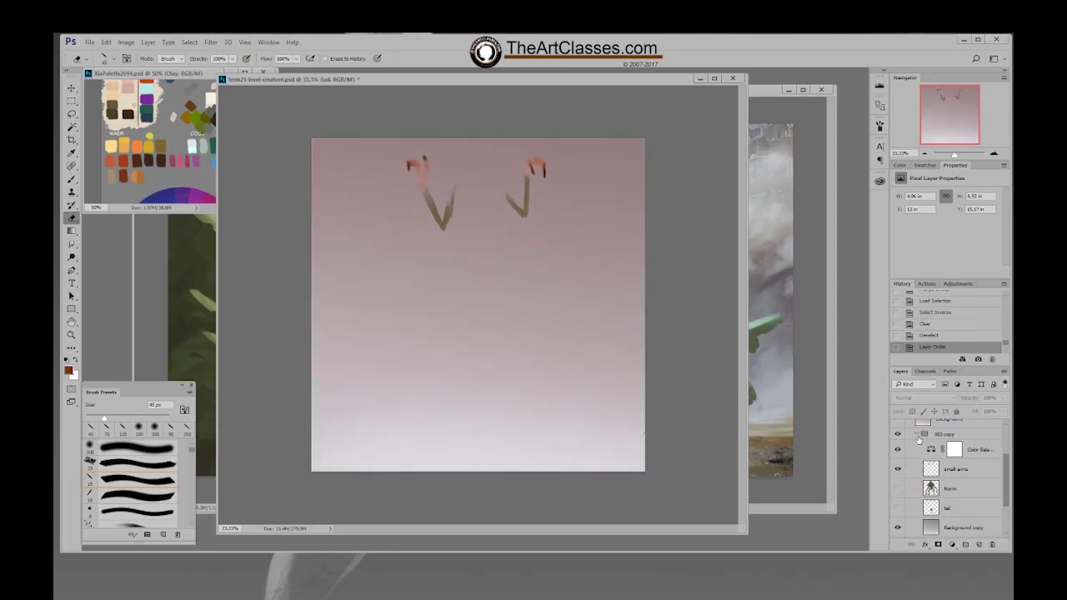
pyautogui.click(917, 435)
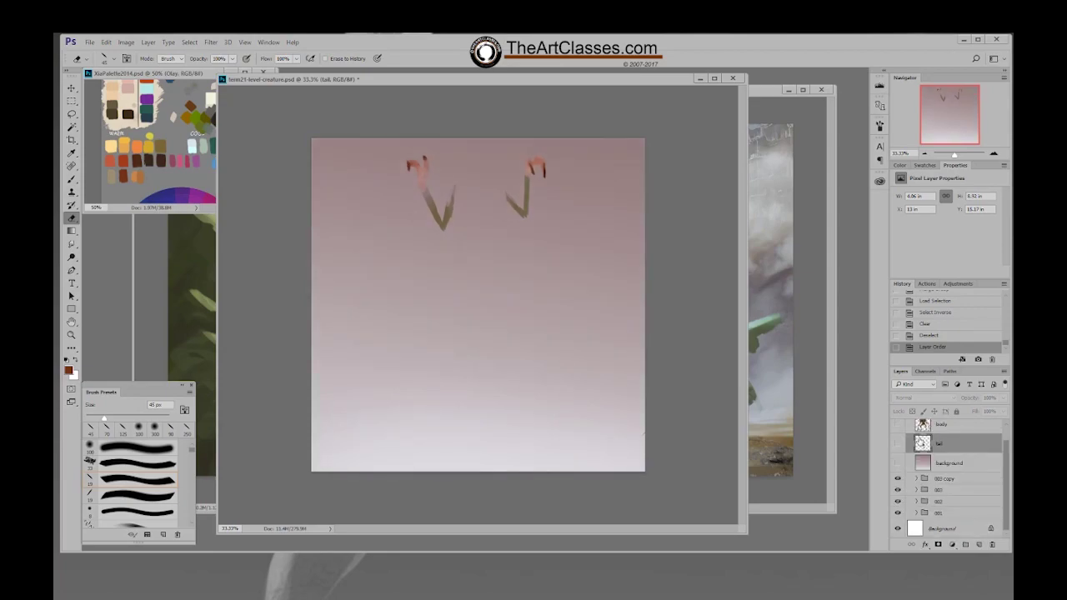
# Rename the 003 copy group "small-arms" and merge it into one layer
pyautogui.click(939, 480)
pyautogui.doubleClick(942, 480)
pyautogui.write('small-arms')
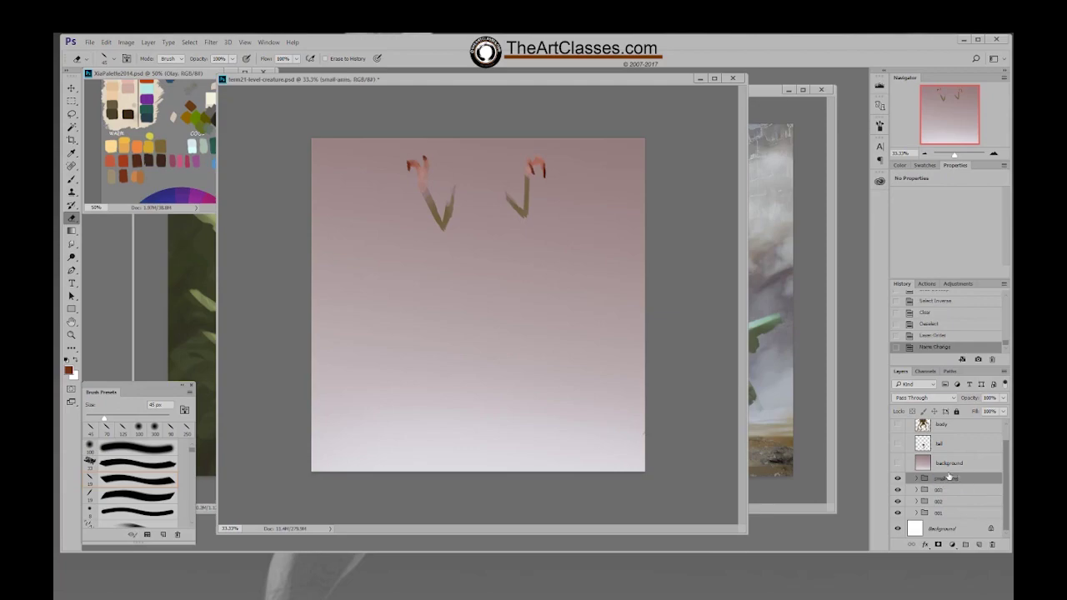
pyautogui.press('Return')
pyautogui.hotkey('ctrl', 'e')
# Delete everything outside the small arms on the merged layer using the inverted small-arms selection
pyautogui.moveTo(1006, 467); pyautogui.dragTo(1006, 485)
pyautogui.keyDown('ctrl'); pyautogui.click(923, 431); pyautogui.keyUp('ctrl')
pyautogui.hotkey('ctrl', 'shift', 'i')
pyautogui.press('Delete')
pyautogui.hotkey('ctrl', 'd')
# Move the small-arms layer above the body layer and show the body, tail and background layers
pyautogui.moveTo(1008, 464); pyautogui.dragTo(1007, 448)
pyautogui.click(916, 496)
pyautogui.moveTo(1005, 487); pyautogui.dragTo(945, 433)
pyautogui.moveTo(900, 459); pyautogui.dragTo(898, 497)
# Create a group named "004" and move the small-arms, body, tail and background layers into it
pyautogui.click(965, 545)
pyautogui.doubleClick(943, 434)
pyautogui.write('004')
pyautogui.press('Return')
pyautogui.click(961, 454)
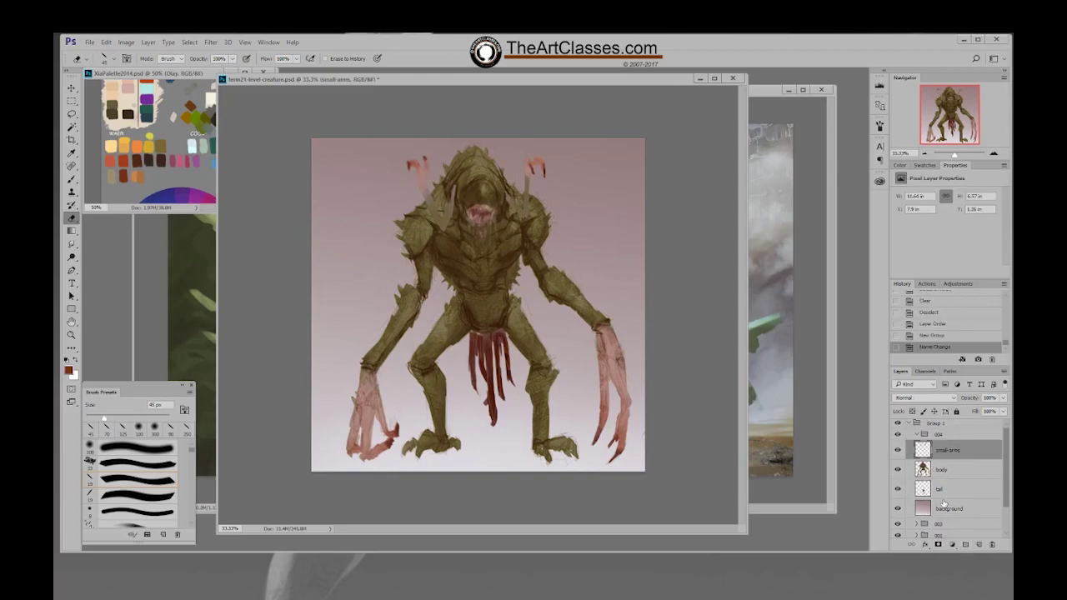
pyautogui.moveTo(952, 488); pyautogui.dragTo(897, 489)
# Check the background layer alone by hiding and reshowing the small-arms, body and tail layers, and save the document
pyautogui.click(898, 490)
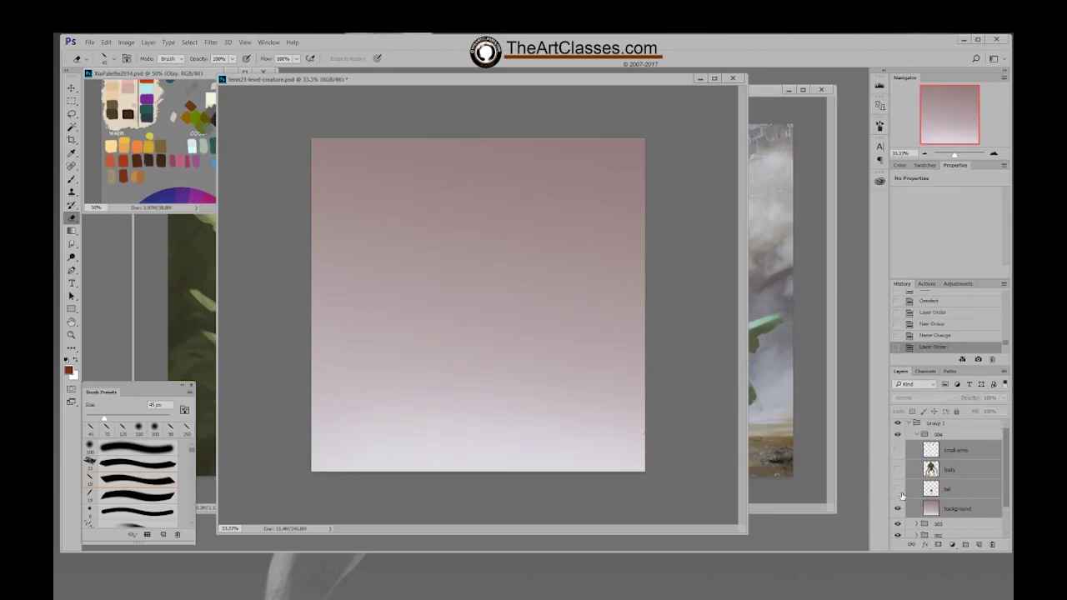
pyautogui.click(932, 510)
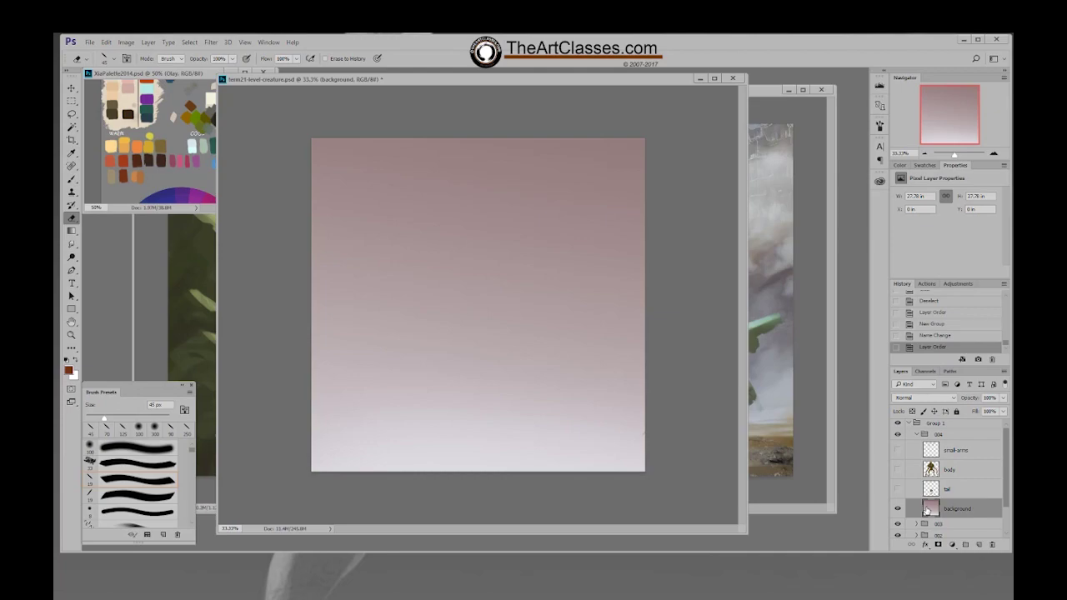
pyautogui.click(897, 489)
pyautogui.click(898, 469)
pyautogui.click(898, 450)
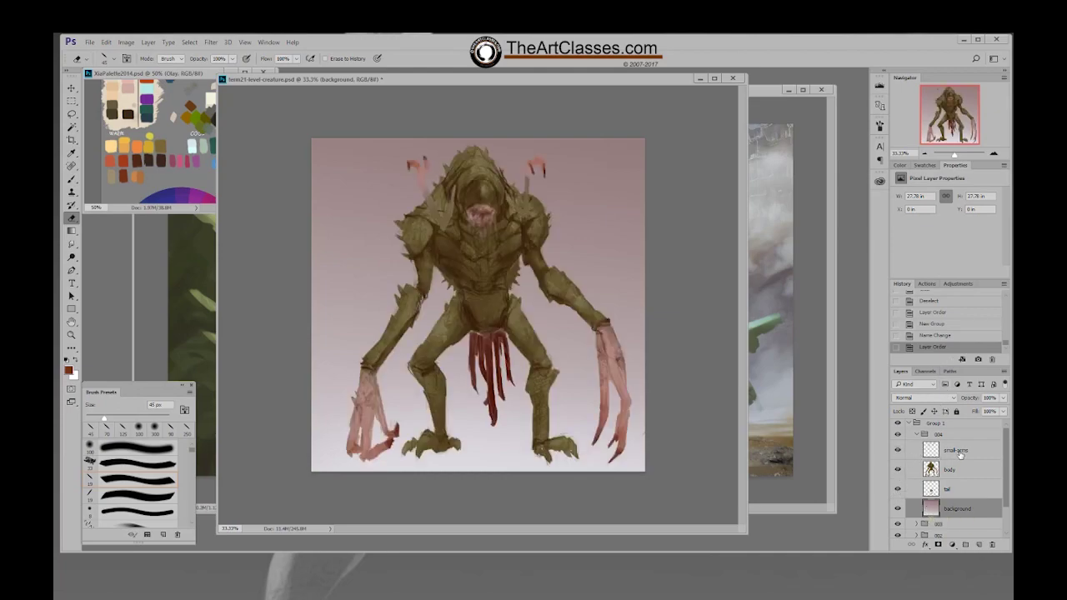
pyautogui.click(960, 453)
pyautogui.hotkey('ctrl', 's')
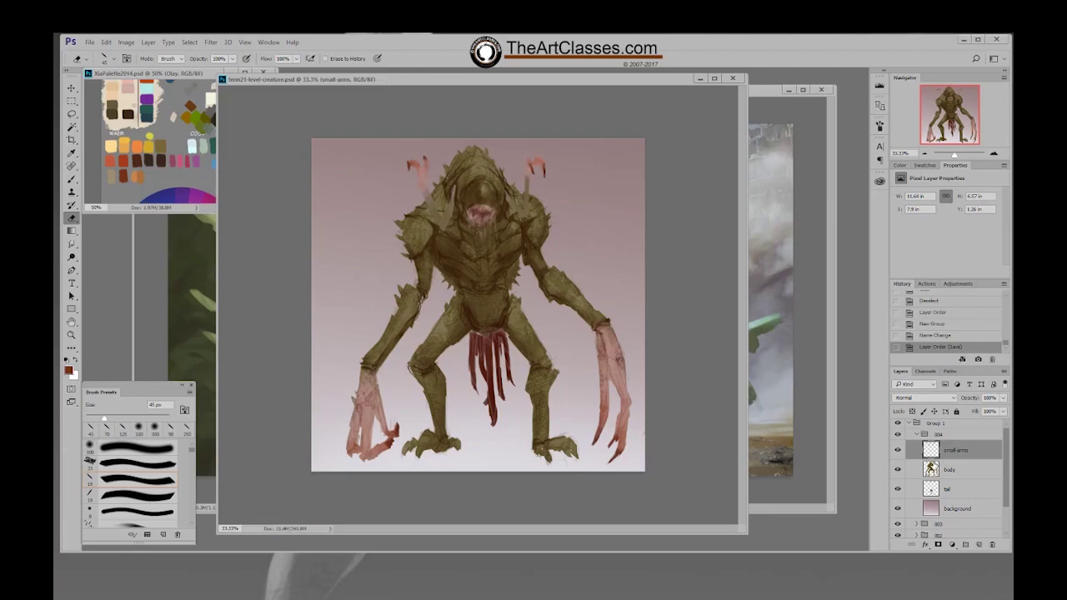
# Load the body layer's outline as a selection and add an Overlay layer named Olay above the body
pyautogui.keyDown('ctrl'); pyautogui.click(932, 471); pyautogui.keyUp('ctrl')
pyautogui.click(948, 469)
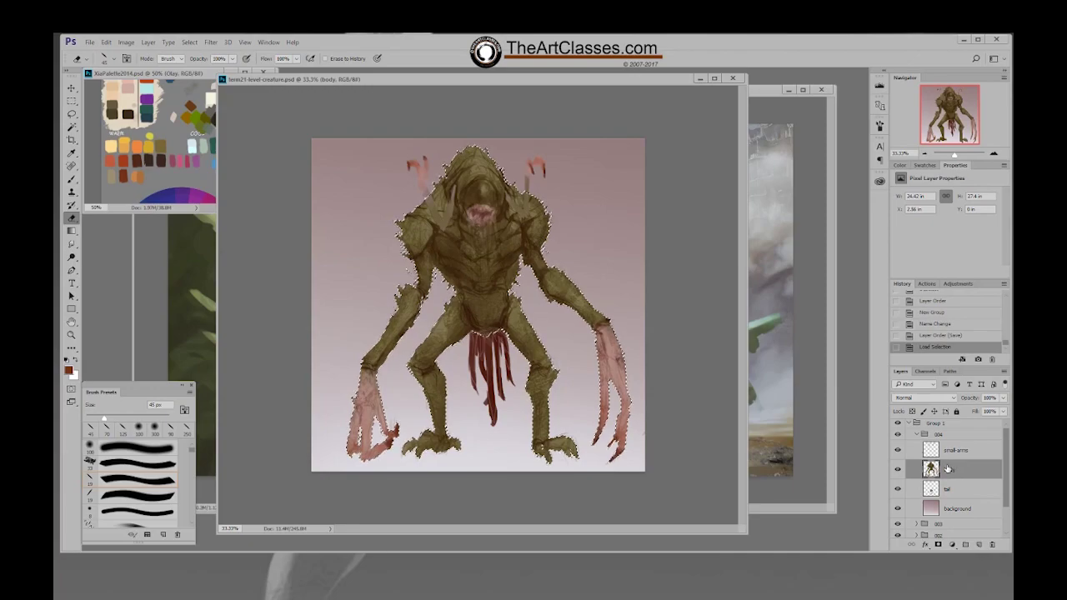
pyautogui.press('F2')
pyautogui.press('b')
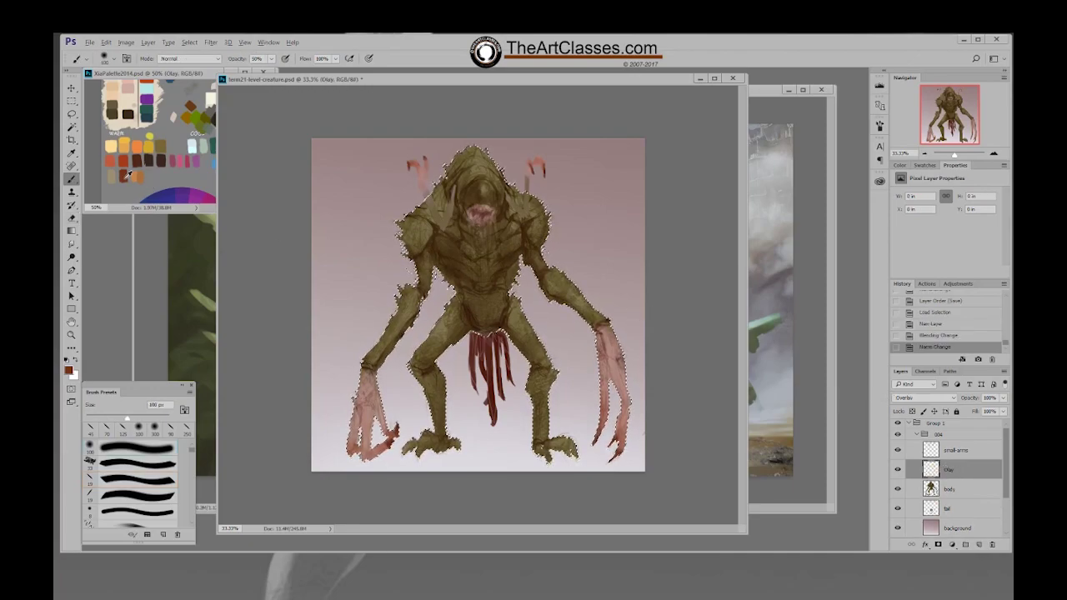
pyautogui.click(704, 286)
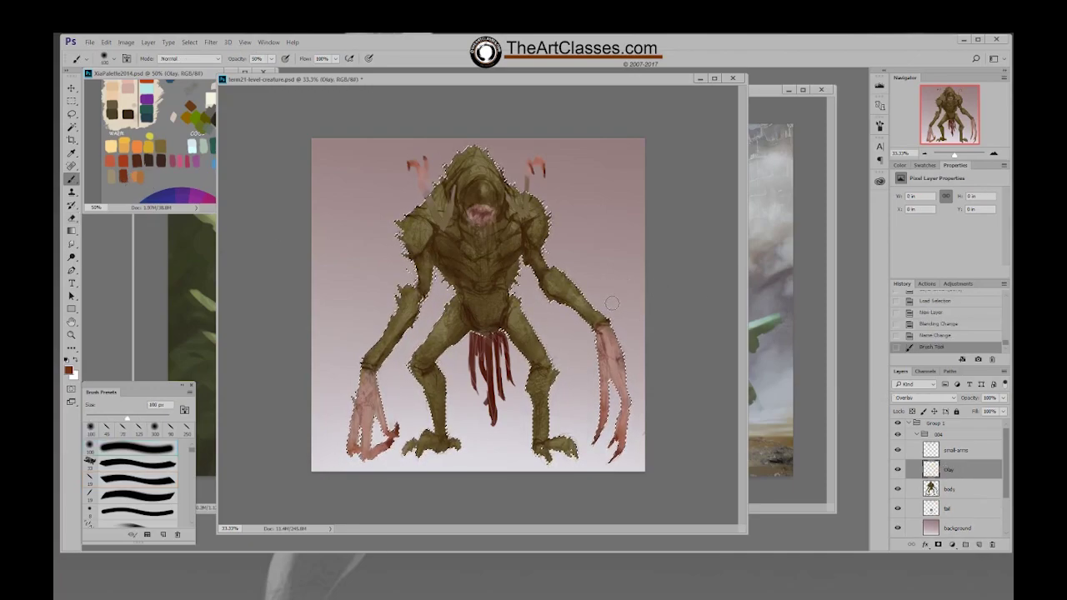
# Brush reddish brown over the creature's wrists, arms, torso and legs on the Olay layer at 50% opacity, and drop the selection
pyautogui.moveTo(598, 316)
pyautogui.mouseDown()
pyautogui.moveTo(610, 300)
pyautogui.moveTo(596, 315)
pyautogui.mouseUp()
pyautogui.moveTo(602, 310)
pyautogui.mouseDown()
pyautogui.moveTo(568, 315)
pyautogui.moveTo(597, 330)
pyautogui.mouseUp()
pyautogui.press('[')
pyautogui.moveTo(592, 327); pyautogui.dragTo(583, 333)
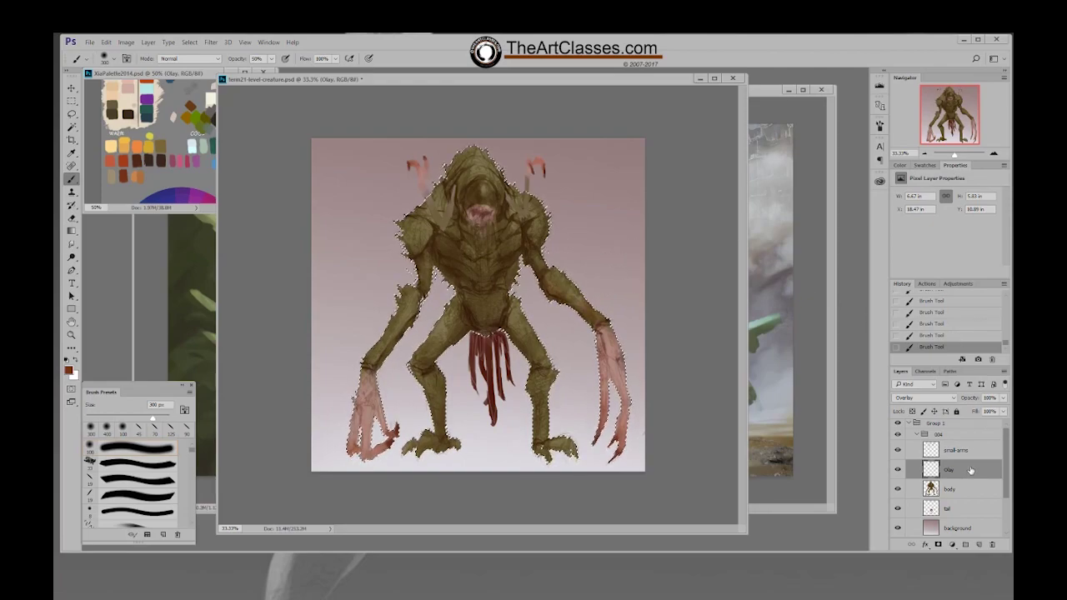
pyautogui.moveTo(372, 360); pyautogui.dragTo(397, 350)
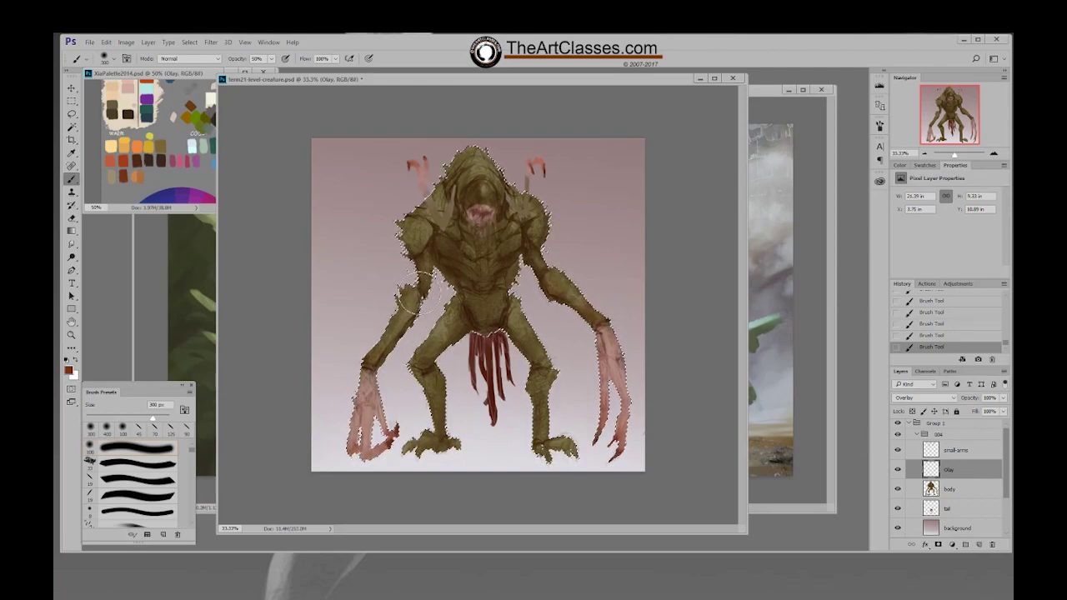
pyautogui.moveTo(486, 308); pyautogui.dragTo(504, 295)
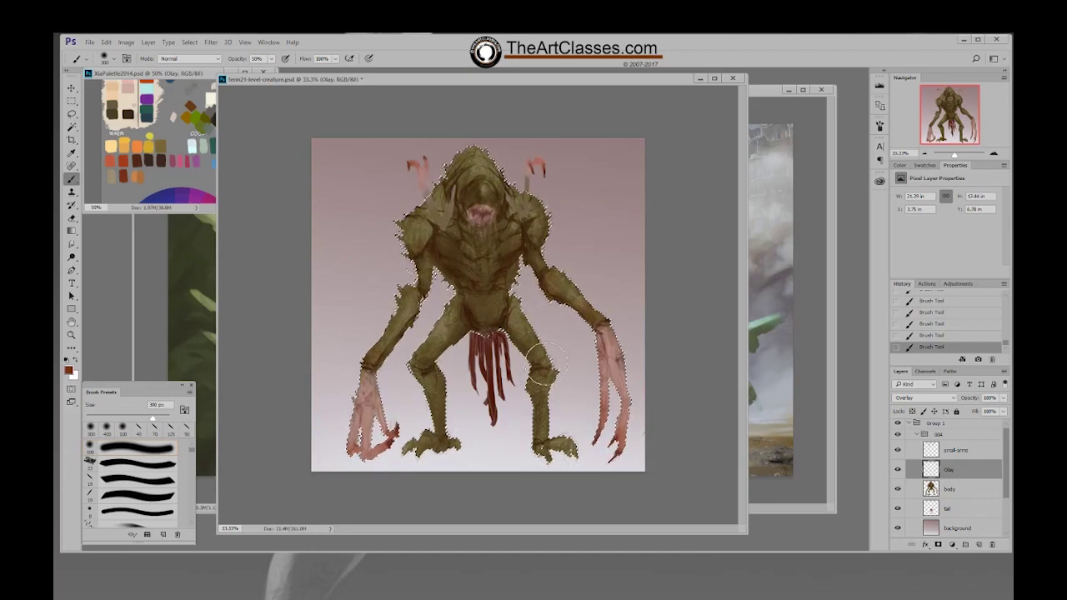
pyautogui.hotkey('ctrl', 'd')
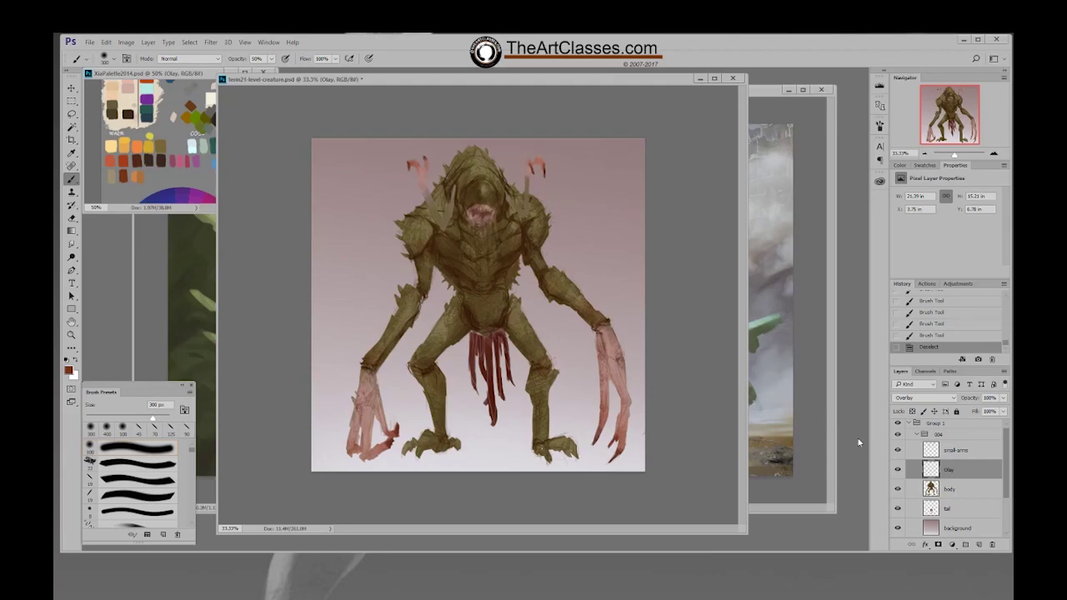
# Compare the painting with and without the Olay layer, leave it hidden, and add a Norm layer above the body
pyautogui.click(953, 490)
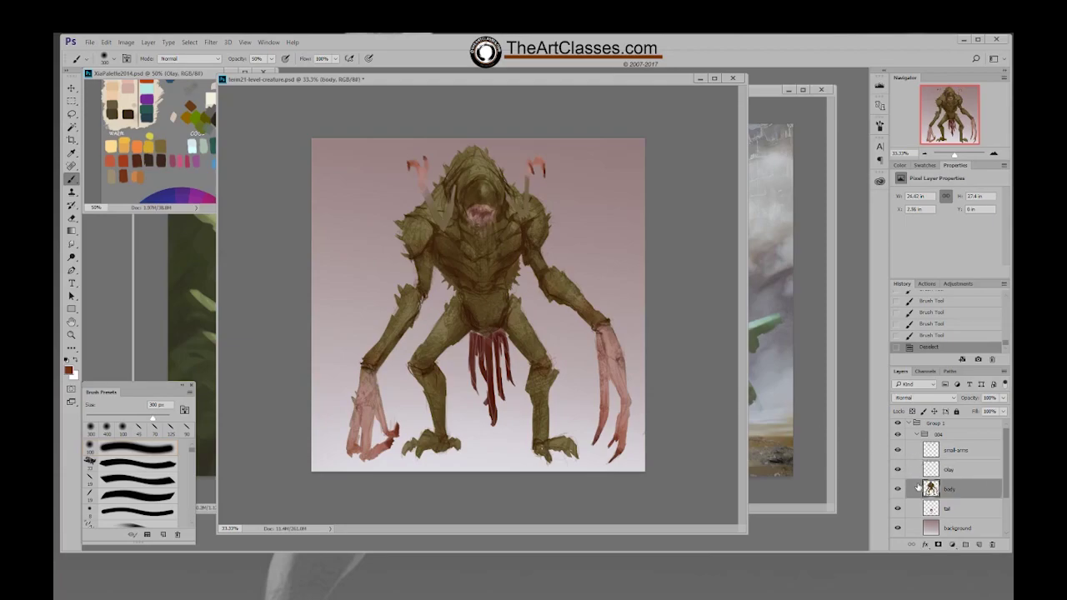
pyautogui.click(897, 470)
pyautogui.click(898, 470)
pyautogui.click(897, 470)
pyautogui.click(898, 470)
pyautogui.hotkey('ctrl', 'shift', 'alt', 'n')
# Paint small spikes at the elbow of the creature's arm on the viewer's right with a thin hard brush at 100% opacity
pyautogui.rightClick(564, 277)
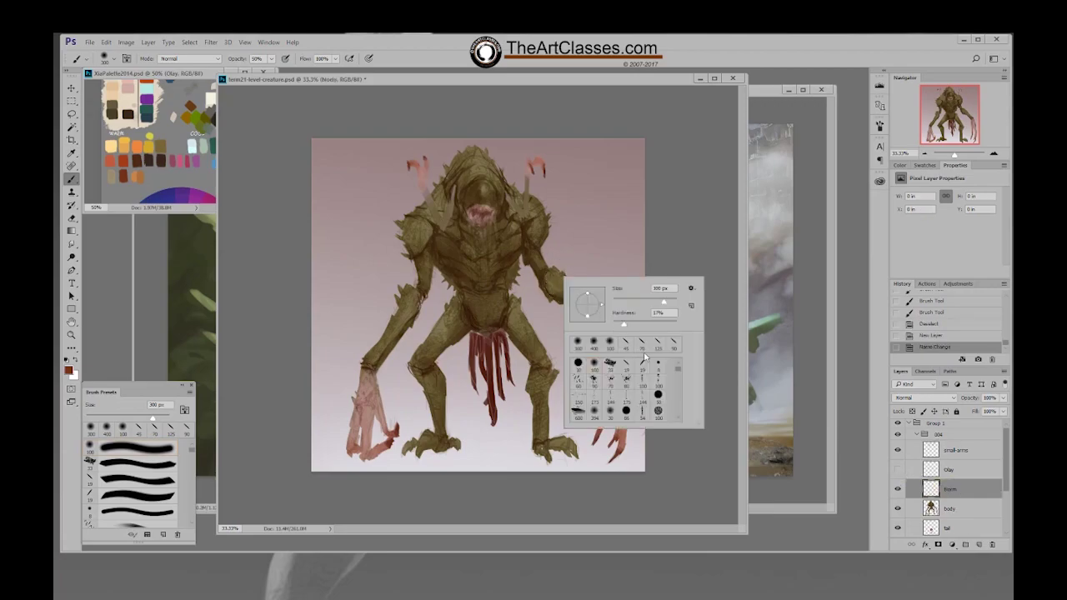
pyautogui.doubleClick(626, 364)
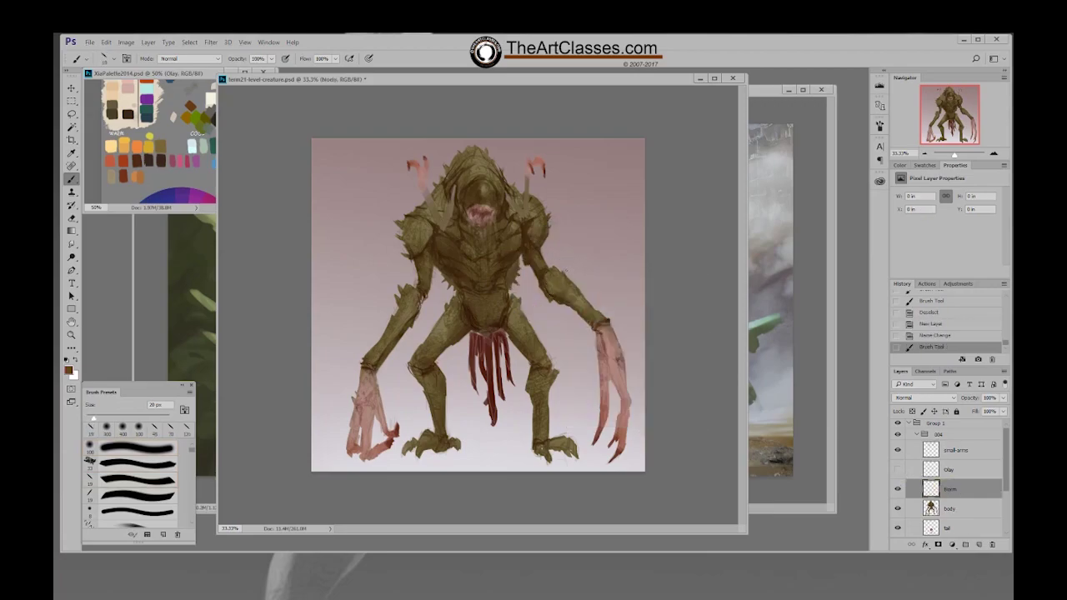
pyautogui.moveTo(563, 270); pyautogui.dragTo(565, 275)
pyautogui.moveTo(560, 267); pyautogui.dragTo(552, 271)
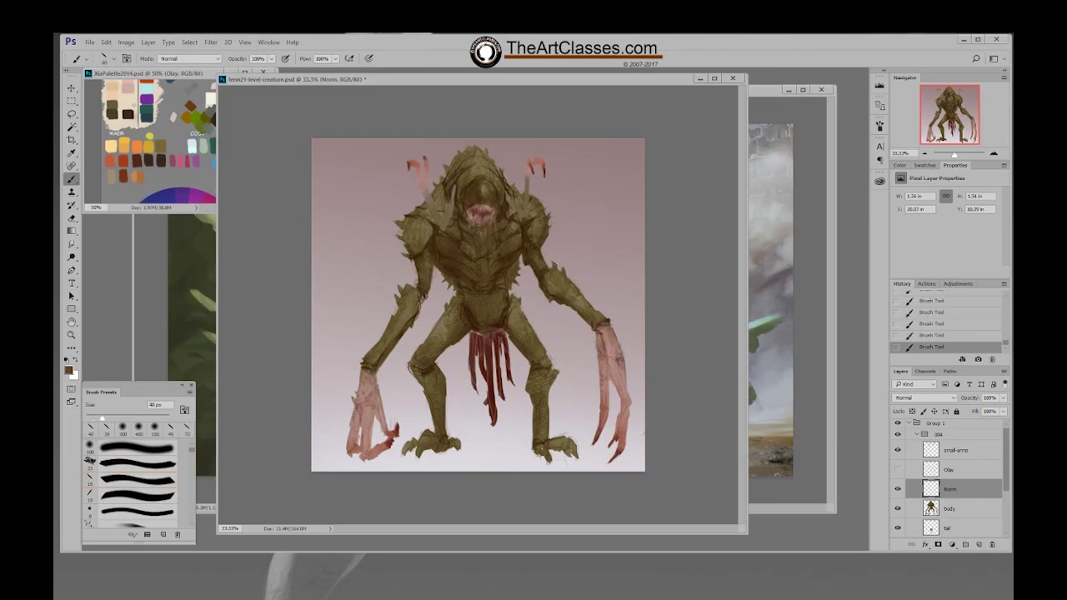
# Paint spikes along the elbow and wrist of the viewer's left forearm using colours sampled from the arm
pyautogui.keyDown('alt'); pyautogui.click(414, 289); pyautogui.keyUp('alt')
pyautogui.moveTo(420, 281); pyautogui.dragTo(408, 290)
pyautogui.keyDown('alt'); pyautogui.click(424, 238); pyautogui.keyUp('alt')
pyautogui.keyDown('alt'); pyautogui.click(400, 305); pyautogui.keyUp('alt')
pyautogui.moveTo(377, 352)
pyautogui.mouseDown()
pyautogui.moveTo(356, 365)
pyautogui.moveTo(374, 359)
pyautogui.mouseUp()
pyautogui.keyDown('alt'); pyautogui.click(373, 365); pyautogui.keyUp('alt')
pyautogui.keyDown('alt'); pyautogui.click(365, 362); pyautogui.keyUp('alt')
# Trim the viewer's left forearm edge with a 45 px eraser and refine its wrist and hand with sampled colours
pyautogui.press('e')
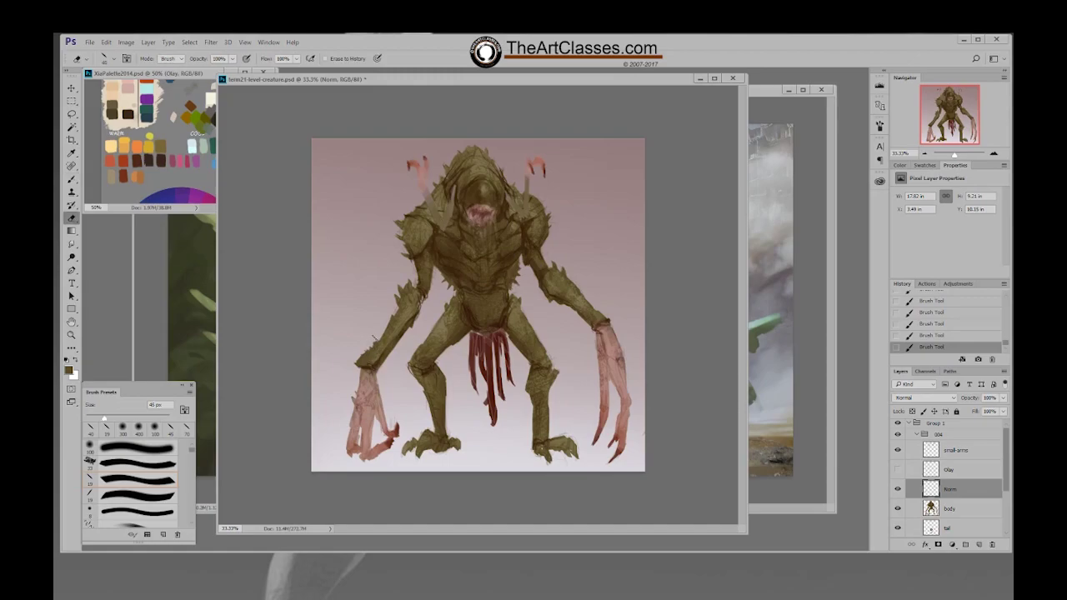
pyautogui.moveTo(375, 336)
pyautogui.mouseDown()
pyautogui.moveTo(390, 322)
pyautogui.moveTo(364, 364)
pyautogui.mouseUp()
pyautogui.press('b')
pyautogui.keyDown('alt'); pyautogui.click(379, 355); pyautogui.keyUp('alt')
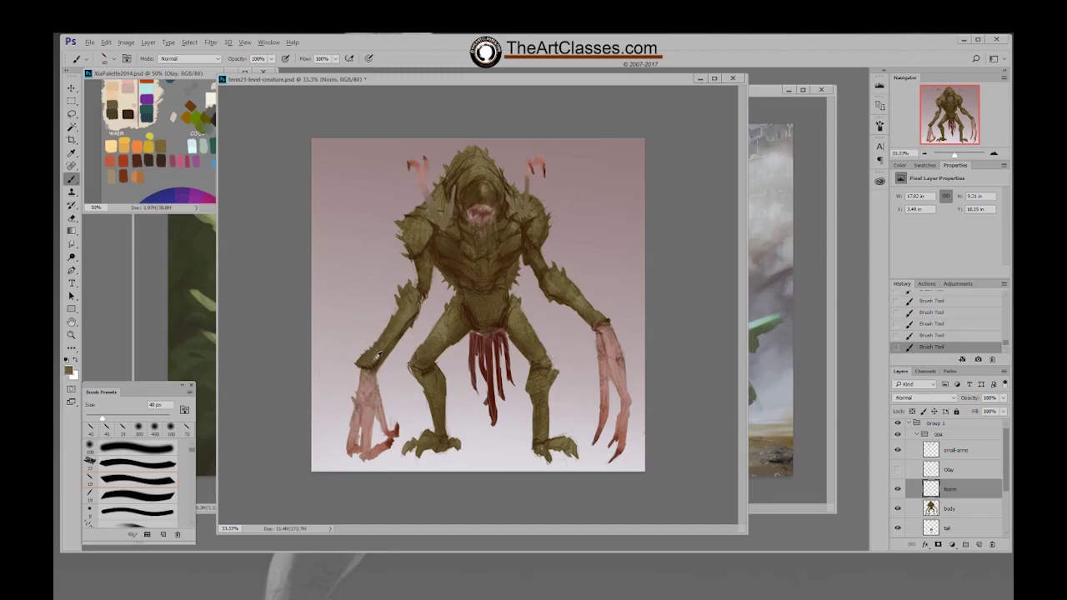
pyautogui.keyDown('alt'); pyautogui.click(375, 365); pyautogui.keyUp('alt')
pyautogui.keyDown('alt'); pyautogui.click(393, 428); pyautogui.keyUp('alt')
pyautogui.keyDown('alt'); pyautogui.click(396, 429); pyautogui.keyUp('alt')
pyautogui.keyDown('alt'); pyautogui.click(370, 364); pyautogui.keyUp('alt')
pyautogui.keyDown('alt'); pyautogui.click(382, 362); pyautogui.keyUp('alt')
# Clean up the elbow and upper arm on the viewer's left with sampled dark and olive tones
pyautogui.keyDown('alt'); pyautogui.click(402, 307); pyautogui.keyUp('alt')
pyautogui.keyDown('alt'); pyautogui.click(420, 315); pyautogui.keyUp('alt')
pyautogui.keyDown('alt'); pyautogui.click(438, 236); pyautogui.keyUp('alt')
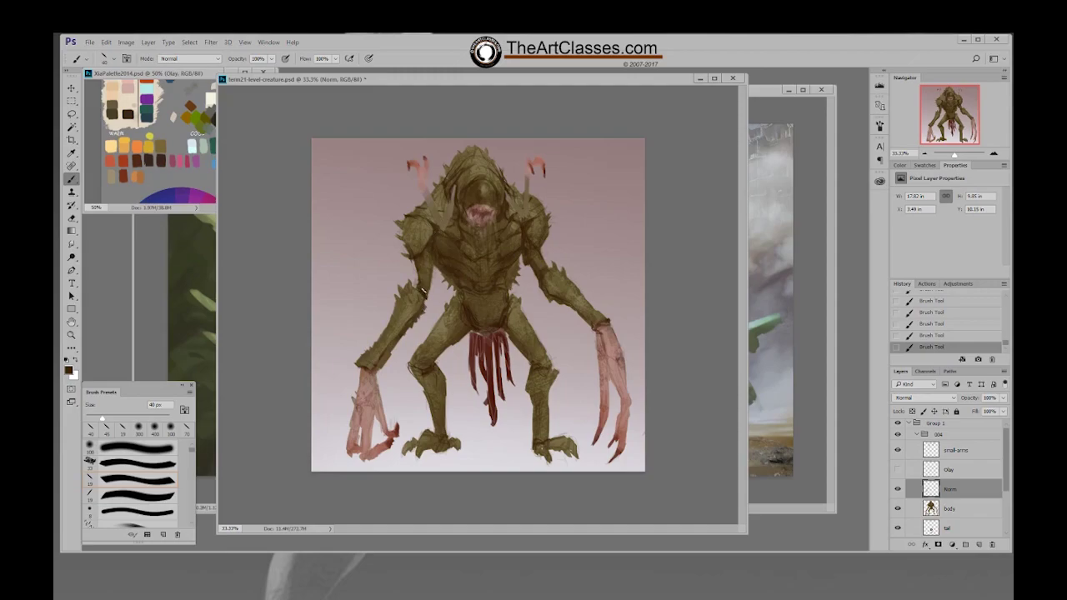
pyautogui.keyDown('alt'); pyautogui.click(424, 300); pyautogui.keyUp('alt')
pyautogui.keyDown('alt'); pyautogui.click(426, 288); pyautogui.keyUp('alt')
pyautogui.keyDown('alt'); pyautogui.click(422, 269); pyautogui.keyUp('alt')
pyautogui.keyDown('alt'); pyautogui.click(415, 249); pyautogui.keyUp('alt')
# Paint the plates and spikes of the viewer's left shoulder with sampled olive and brown tones
pyautogui.moveTo(408, 243); pyautogui.dragTo(405, 257)
pyautogui.keyDown('alt'); pyautogui.click(413, 245); pyautogui.keyUp('alt')
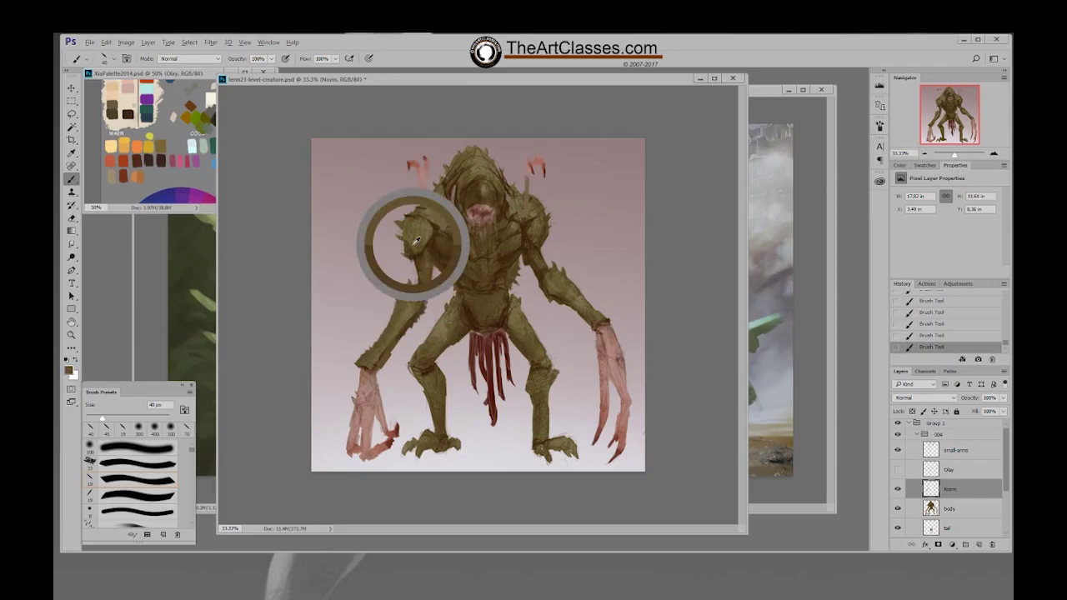
pyautogui.keyDown('alt'); pyautogui.click(410, 249); pyautogui.keyUp('alt')
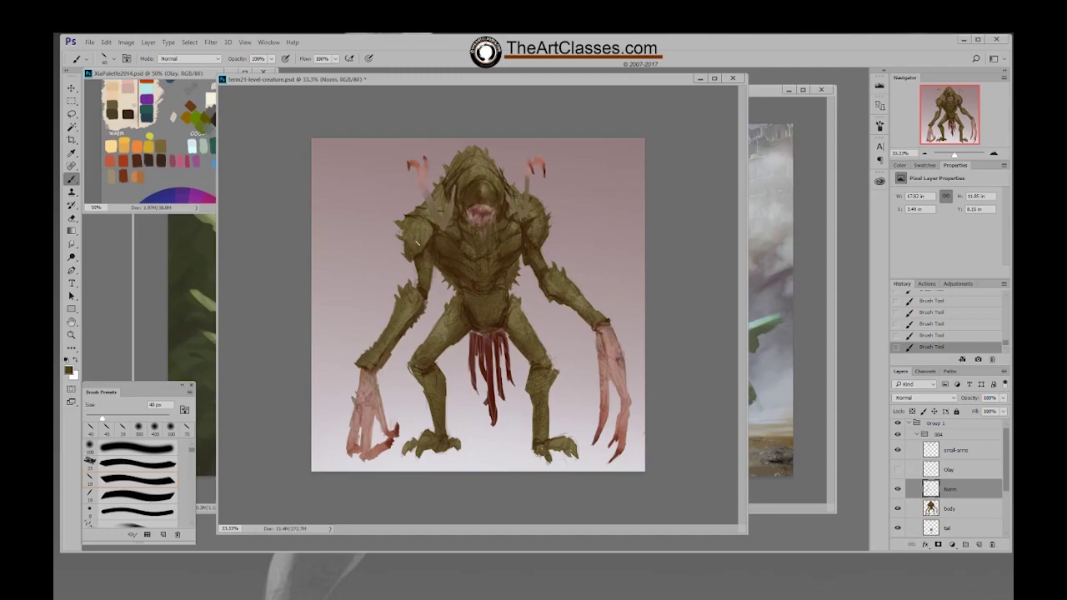
pyautogui.keyDown('alt'); pyautogui.click(435, 235); pyautogui.keyUp('alt')
pyautogui.keyDown('alt'); pyautogui.click(421, 237); pyautogui.keyUp('alt')
pyautogui.moveTo(417, 236); pyautogui.dragTo(403, 238)
pyautogui.keyDown('alt'); pyautogui.click(417, 238); pyautogui.keyUp('alt')
pyautogui.keyDown('alt'); pyautogui.click(417, 240); pyautogui.keyUp('alt')
pyautogui.moveTo(412, 240); pyautogui.dragTo(404, 230)
pyautogui.keyDown('alt'); pyautogui.click(431, 211); pyautogui.keyUp('alt')
pyautogui.keyDown('alt'); pyautogui.click(417, 232); pyautogui.keyUp('alt')
# Paint texture and spikes across the viewer's left shoulder and the hood with a rough textured brush at 50% opacity
pyautogui.press('5')
pyautogui.rightClick(429, 254)
pyautogui.click(530, 376)
pyautogui.click(549, 401)
pyautogui.click(549, 401)
pyautogui.click(549, 401)
pyautogui.doubleClick(516, 400)
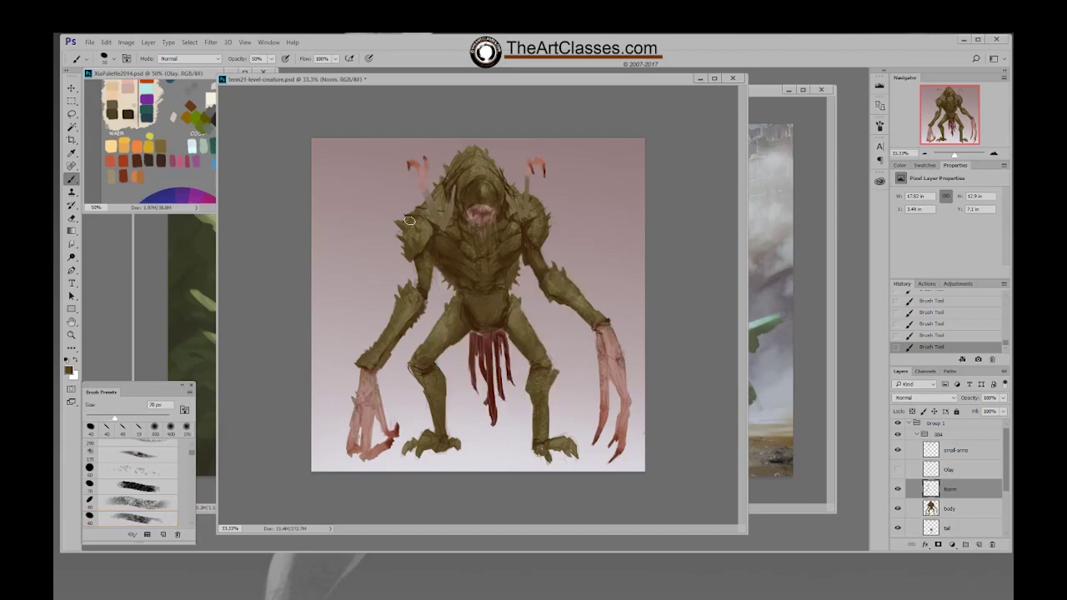
pyautogui.press(']')
pyautogui.press(']')
pyautogui.click(427, 215)
pyautogui.moveTo(437, 202); pyautogui.dragTo(452, 182)
pyautogui.keyDown('alt'); pyautogui.click(440, 232); pyautogui.keyUp('alt')
pyautogui.moveTo(431, 230)
pyautogui.mouseDown()
pyautogui.moveTo(478, 152)
pyautogui.moveTo(466, 167)
pyautogui.moveTo(498, 158)
pyautogui.moveTo(480, 153)
pyautogui.moveTo(508, 190)
pyautogui.mouseUp()
# Paint edge details on the viewer's right shoulder with a thin hard brush and sampled colours
pyautogui.rightClick(463, 237)
pyautogui.moveTo(582, 328); pyautogui.dragTo(583, 325)
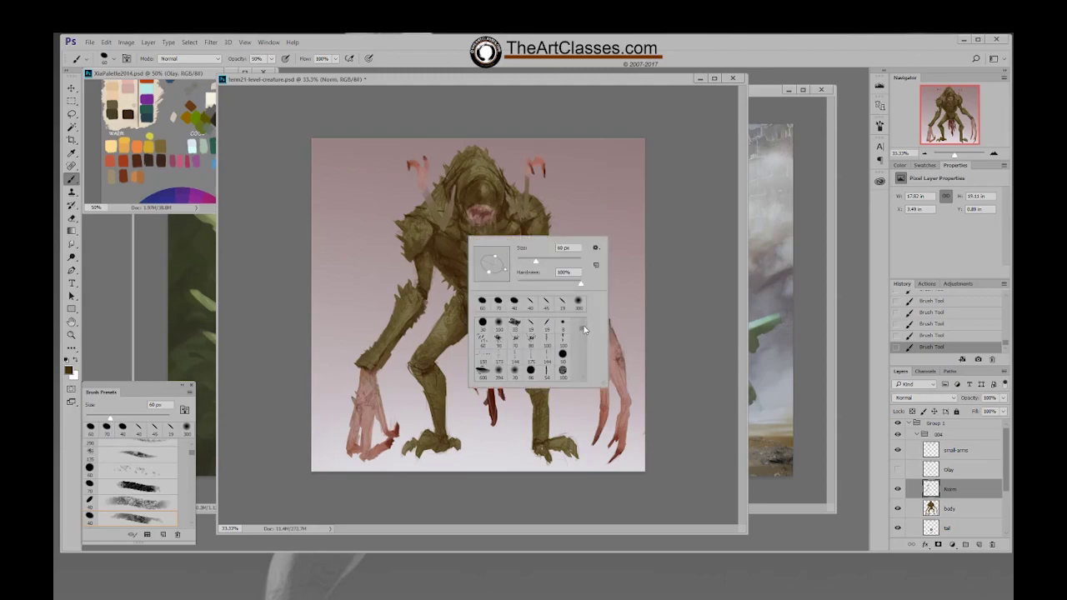
pyautogui.doubleClick(562, 303)
pyautogui.keyDown('alt'); pyautogui.click(535, 212); pyautogui.keyUp('alt')
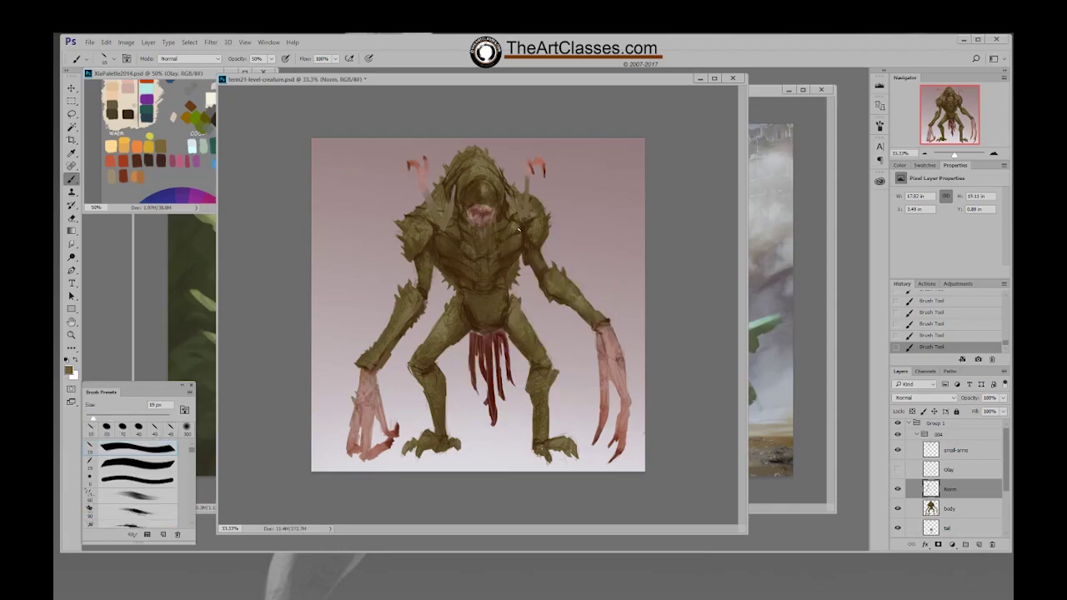
pyautogui.press('[')
pyautogui.keyDown('alt'); pyautogui.click(539, 214); pyautogui.keyUp('alt')
pyautogui.moveTo(530, 218); pyautogui.dragTo(525, 223)
# Refine the plates of the viewer's right shoulder with sampled tones at 100% opacity, switching to a 45 px brush
pyautogui.press('0')
pyautogui.keyDown('alt'); pyautogui.click(540, 242); pyautogui.keyUp('alt')
pyautogui.keyDown('alt'); pyautogui.click(535, 239); pyautogui.keyUp('alt')
pyautogui.keyDown('alt'); pyautogui.click(538, 255); pyautogui.keyUp('alt')
pyautogui.keyDown('alt'); pyautogui.click(528, 230); pyautogui.keyUp('alt')
pyautogui.keyDown('alt'); pyautogui.click(546, 232); pyautogui.keyUp('alt')
pyautogui.rightClick(574, 224)
pyautogui.doubleClick(666, 320)
pyautogui.moveTo(546, 239); pyautogui.dragTo(551, 233)
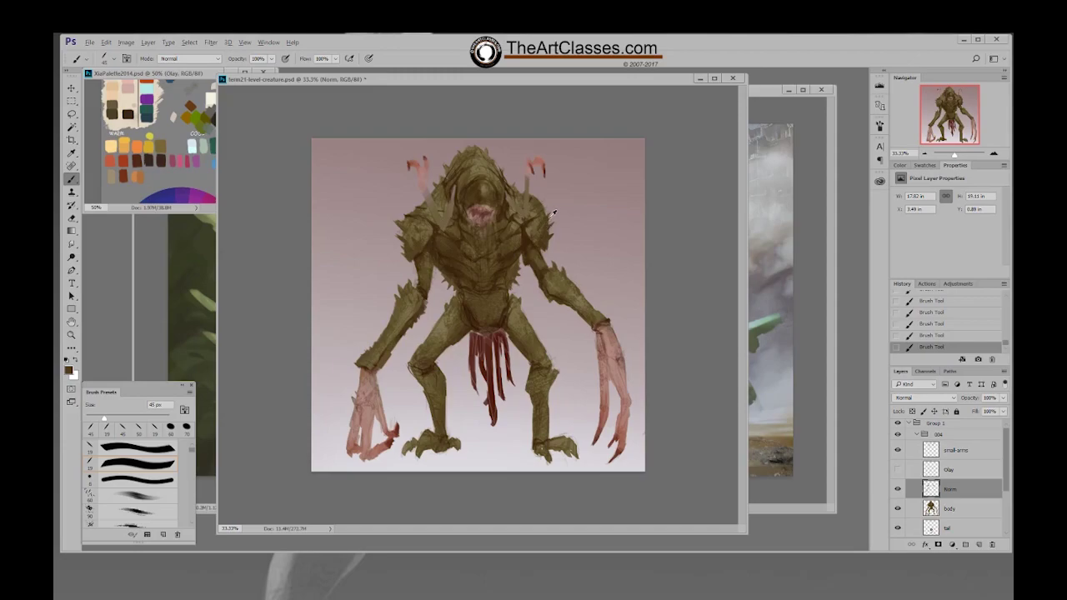
# Shade the spiky shoulder on the image's right side using olive tones sampled from around it
pyautogui.keyDown('alt'); pyautogui.click(529, 228); pyautogui.keyUp('alt')
pyautogui.keyDown('alt'); pyautogui.click(550, 243); pyautogui.keyUp('alt')
pyautogui.keyDown('alt'); pyautogui.click(542, 234); pyautogui.keyUp('alt')
# Choose another brush preset at 90 px and shade the creature's hood and head with sampled olive tones
pyautogui.rightClick(422, 255)
pyautogui.doubleClick(466, 322)
pyautogui.keyDown('alt'); pyautogui.click(506, 189); pyautogui.keyUp('alt')
pyautogui.keyDown('alt'); pyautogui.click(460, 177); pyautogui.keyUp('alt')
pyautogui.keyDown('alt'); pyautogui.click(488, 164); pyautogui.keyUp('alt')
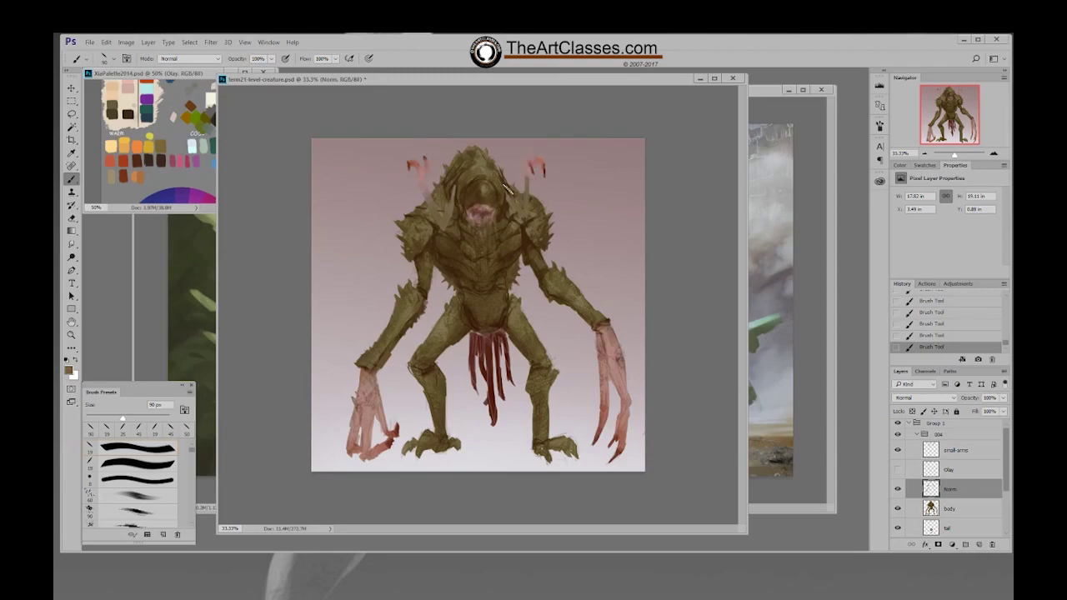
# Paint smaller shading strokes along the hood edge beside the face, using a reduced brush and sampled tones
pyautogui.keyDown('alt'); pyautogui.click(525, 216); pyautogui.keyUp('alt')
pyautogui.press('[')
pyautogui.press('[')
pyautogui.press('[')
pyautogui.press('[')
pyautogui.press('[')
pyautogui.moveTo(495, 179); pyautogui.dragTo(505, 189)
pyautogui.keyDown('alt'); pyautogui.click(498, 185); pyautogui.keyUp('alt')
pyautogui.keyDown('alt'); pyautogui.click(506, 202); pyautogui.keyUp('alt')
# Resize the creature image, entering 4000 as the new image dimension
pyautogui.hotkey('ctrl', 'alt', 'i')
pyautogui.write('4000')
pyautogui.press('Return')
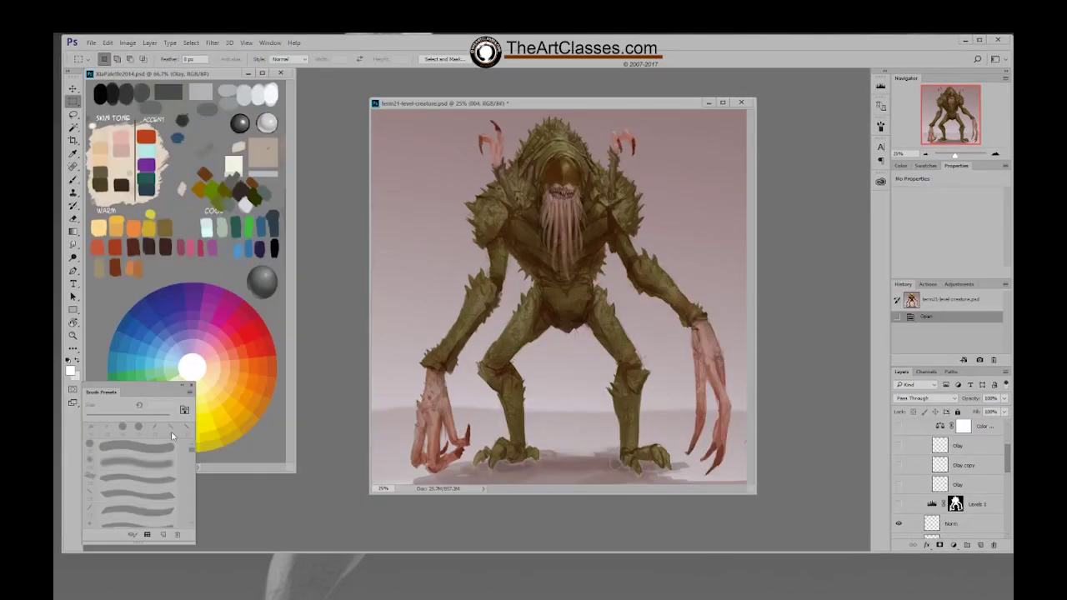
# Place the finished creature document beside the colour palette and enlarge its window to show the whole figure
pyautogui.moveTo(575, 107); pyautogui.dragTo(500, 92)
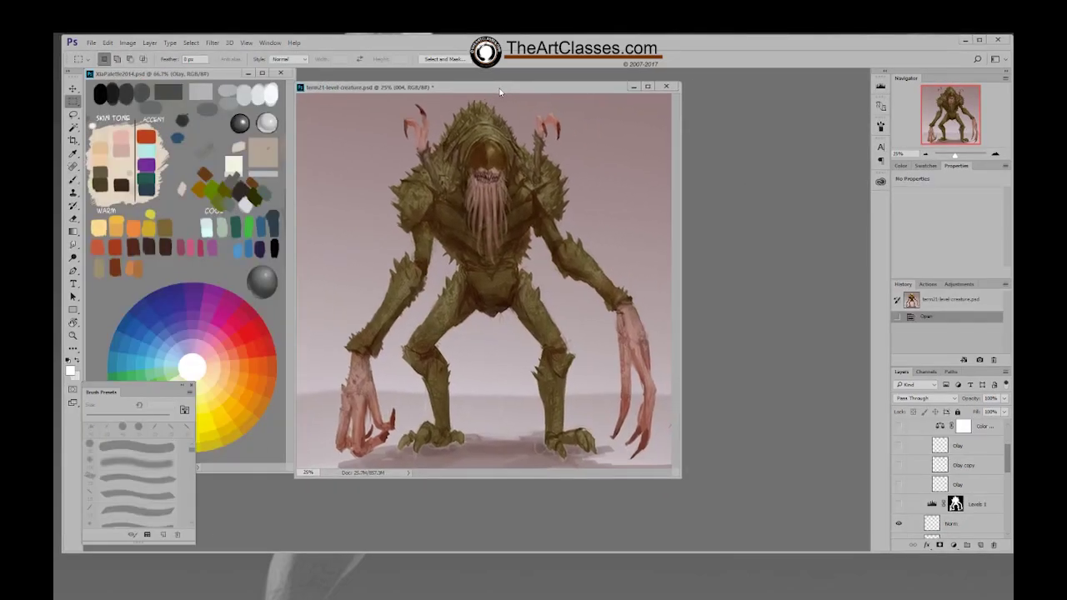
pyautogui.moveTo(680, 477); pyautogui.dragTo(778, 542)
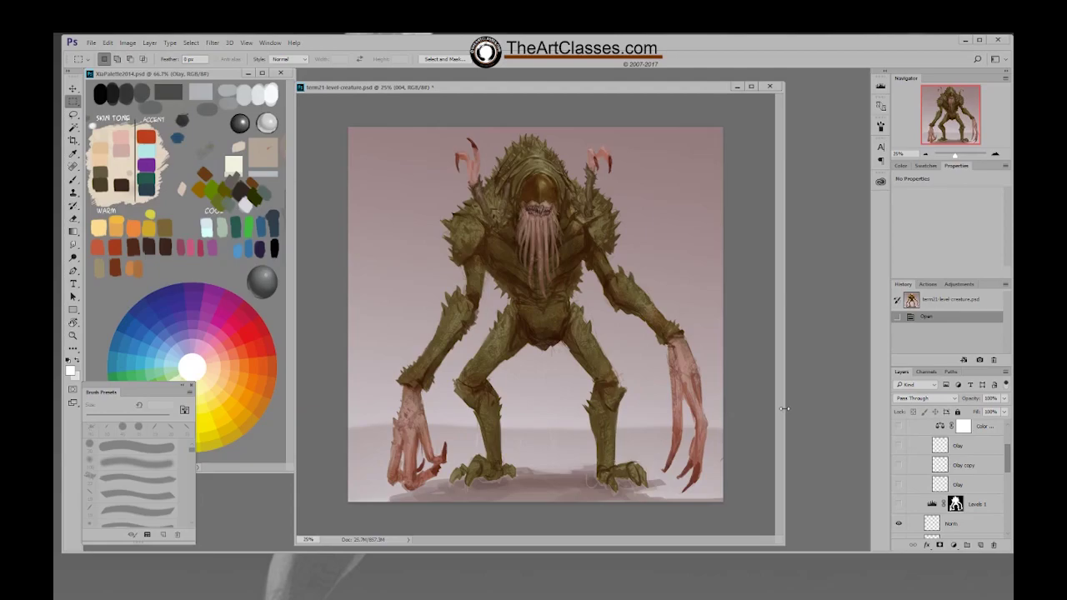
pyautogui.moveTo(784, 405); pyautogui.dragTo(828, 399)
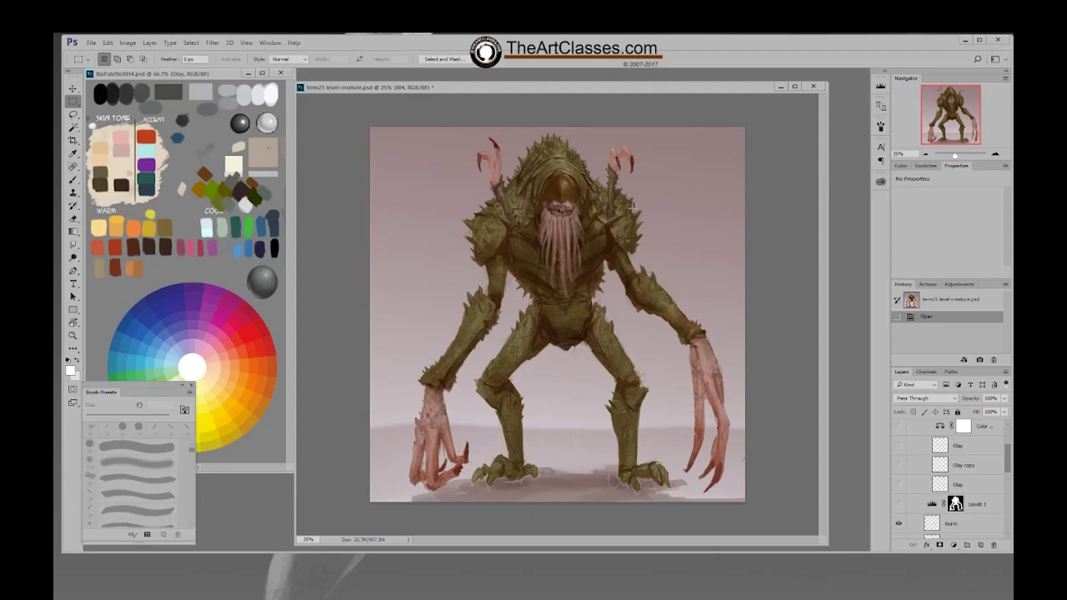
# Compare the creature with the Levels 1 adjustment layer on and off, leaving that layer hidden
pyautogui.click(898, 505)
pyautogui.click(930, 504)
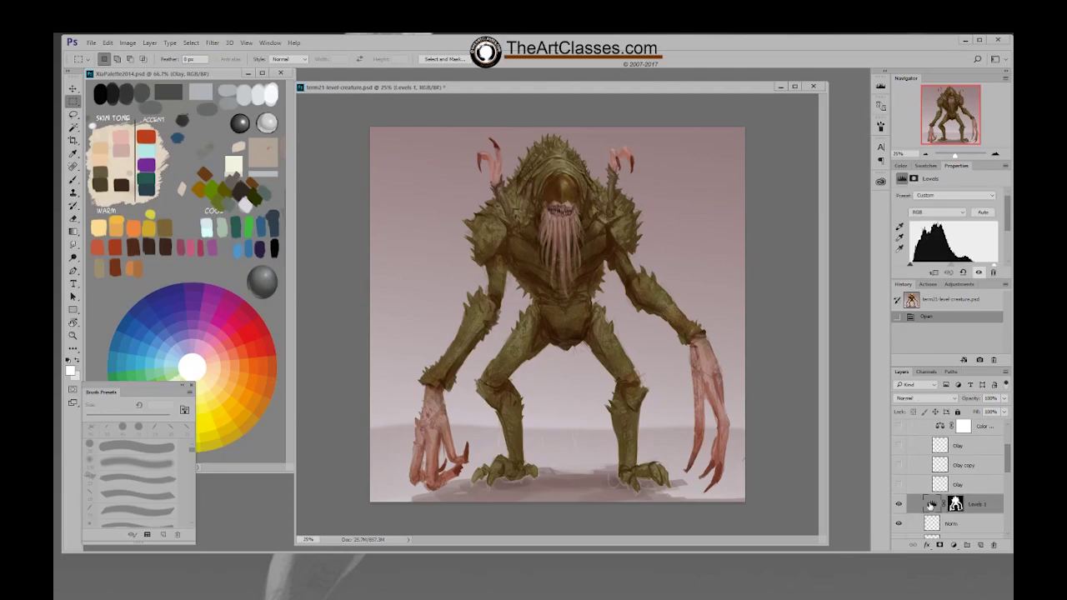
pyautogui.click(898, 505)
pyautogui.click(899, 505)
pyautogui.click(899, 505)
pyautogui.click(898, 505)
pyautogui.click(899, 504)
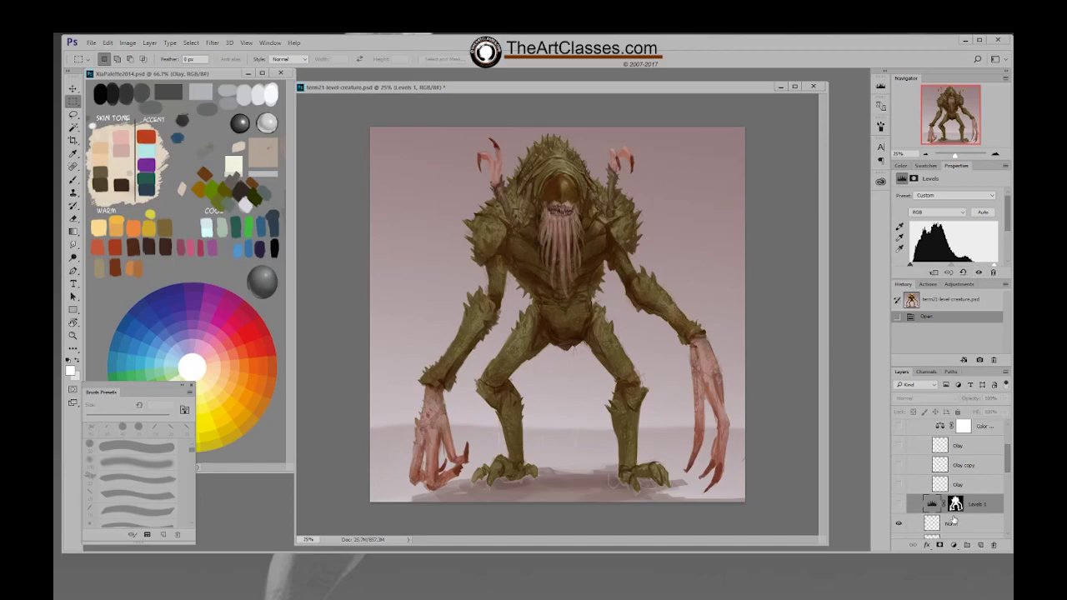
# Show the Olay layer directly above Levels 1, compare its effect on and off, and select it
pyautogui.click(899, 485)
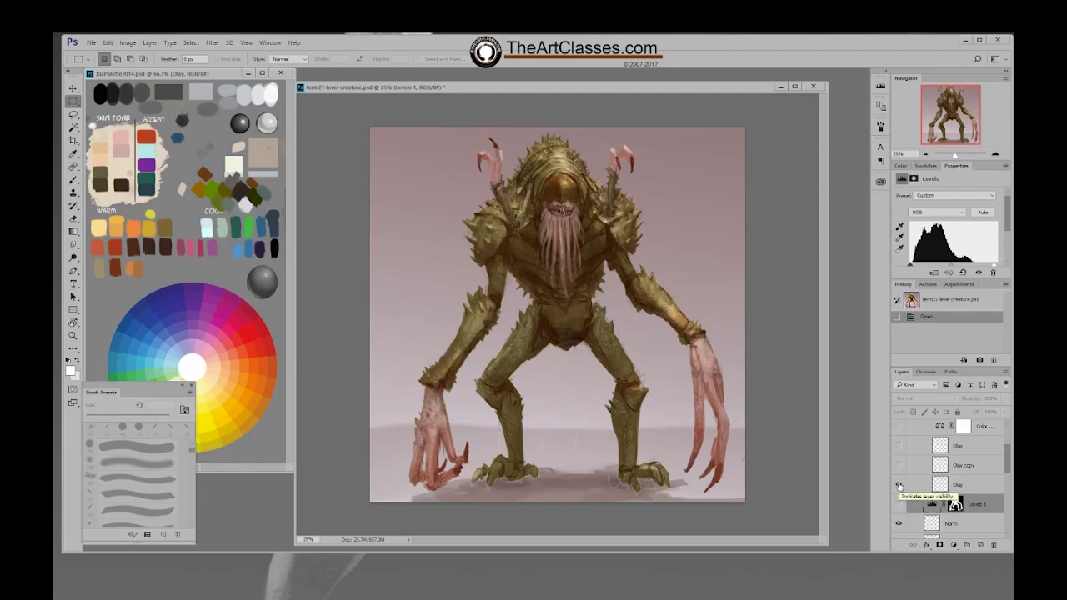
pyautogui.click(898, 485)
pyautogui.click(899, 485)
pyautogui.click(967, 485)
pyautogui.click(967, 485)
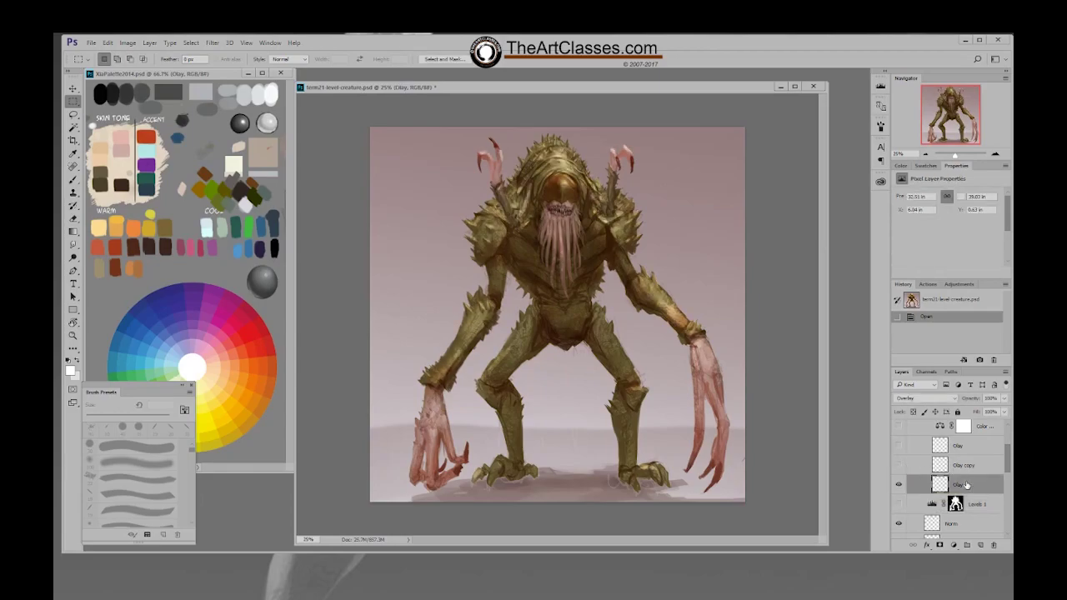
# Show the Olay copy layer, the Olay layer above it and the colour adjustment layer, comparing their lighting effects
pyautogui.click(898, 465)
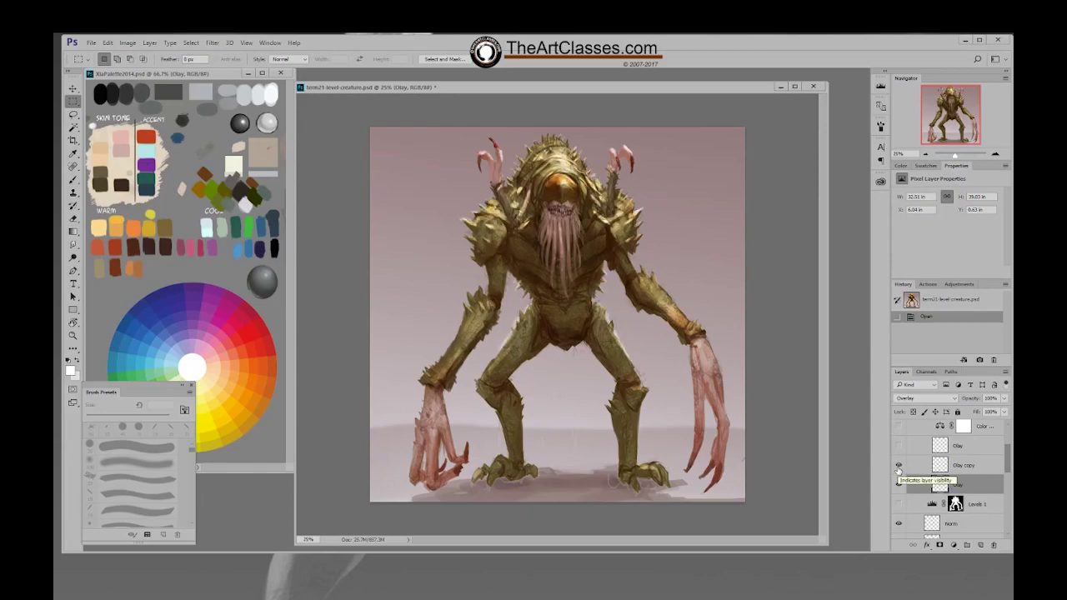
pyautogui.click(898, 466)
pyautogui.click(899, 467)
pyautogui.click(898, 447)
pyautogui.click(897, 448)
pyautogui.click(898, 447)
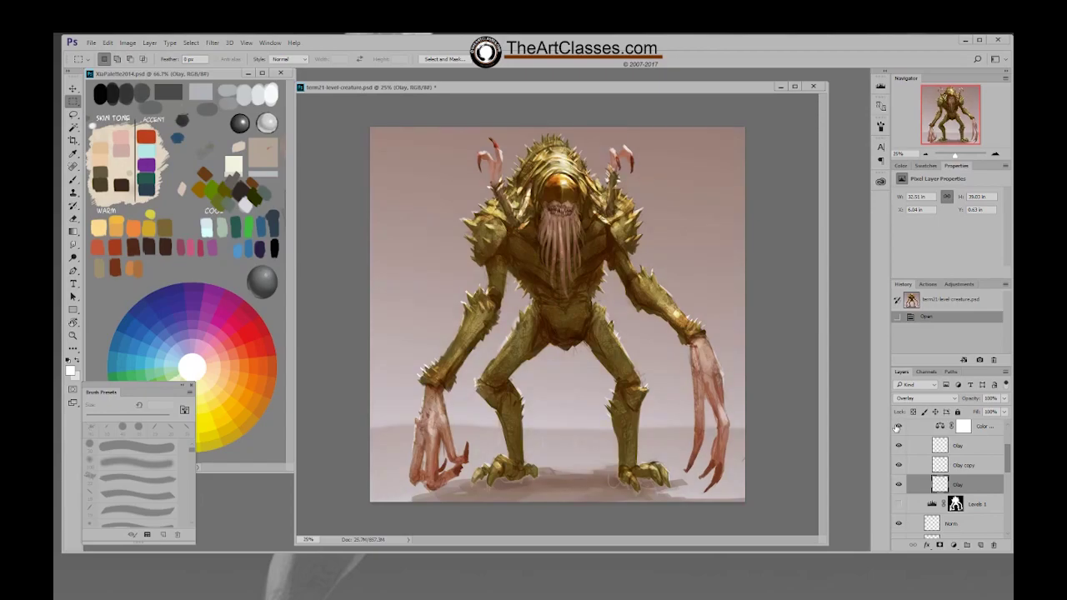
pyautogui.click(898, 426)
# Show the 005 group and compare the creature's added detail with the group on and off
pyautogui.moveTo(1008, 466); pyautogui.dragTo(1007, 439)
pyautogui.click(899, 456)
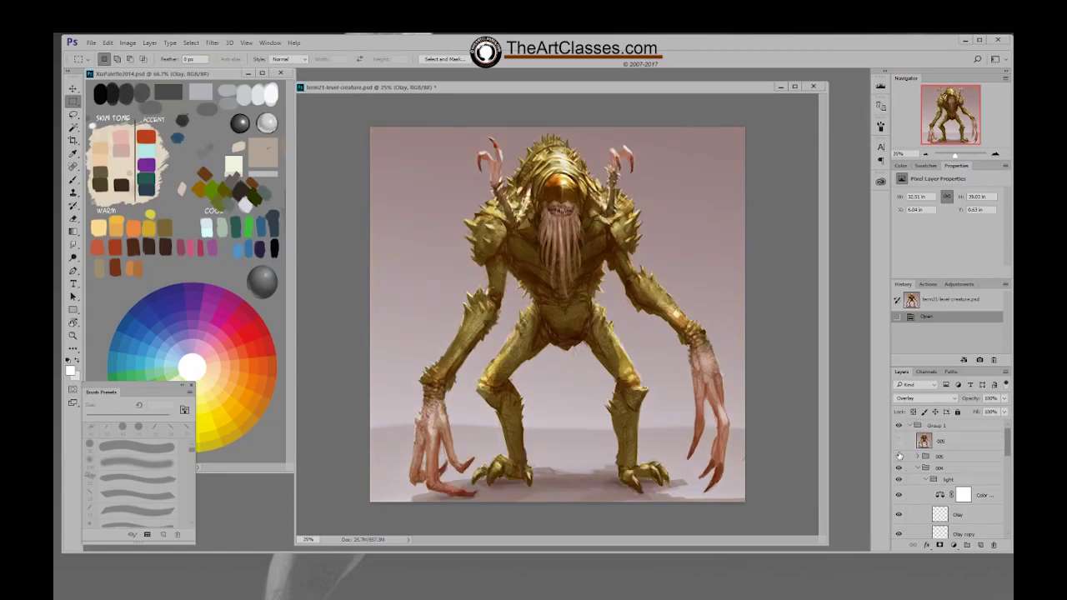
pyautogui.click(899, 456)
pyautogui.click(899, 456)
# Compare the merged 005 layer with the 005 group, keep only the group shown, and save the document
pyautogui.click(898, 441)
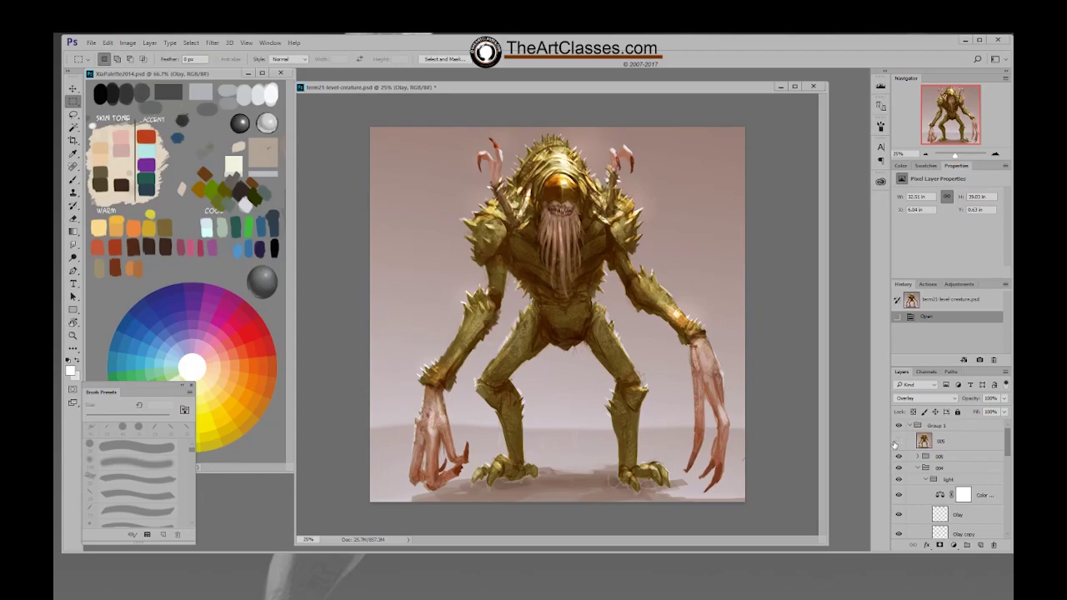
pyautogui.click(898, 442)
pyautogui.click(899, 456)
pyautogui.click(898, 455)
pyautogui.click(898, 441)
pyautogui.click(898, 441)
pyautogui.click(970, 456)
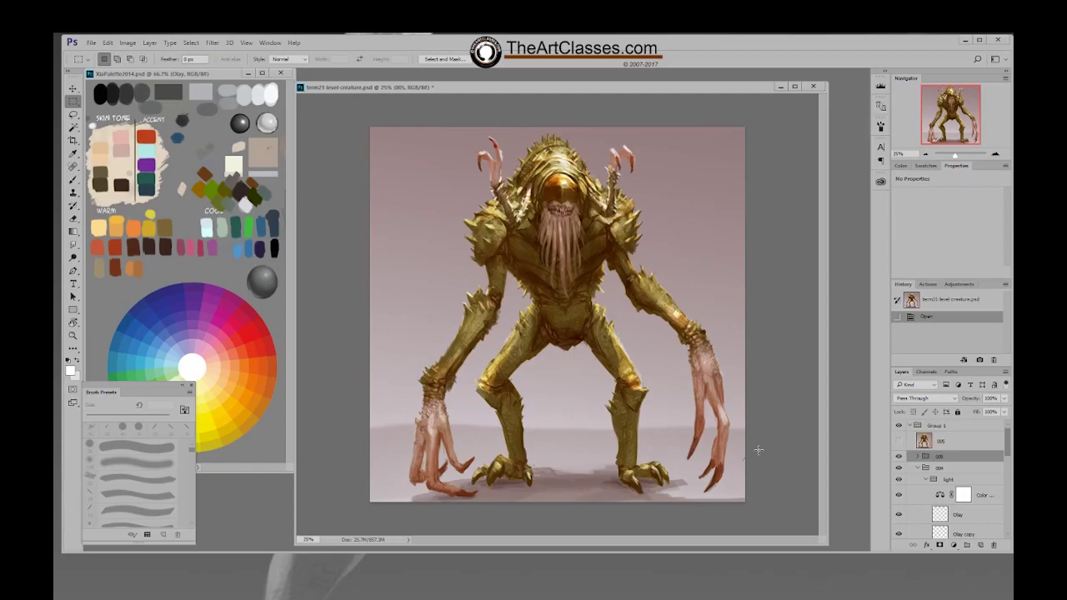
pyautogui.hotkey('ctrl', 's')
# Review the creature with the 005 group, 004 group and its lighting layers turned off and back on, and save
pyautogui.click(898, 457)
pyautogui.click(899, 466)
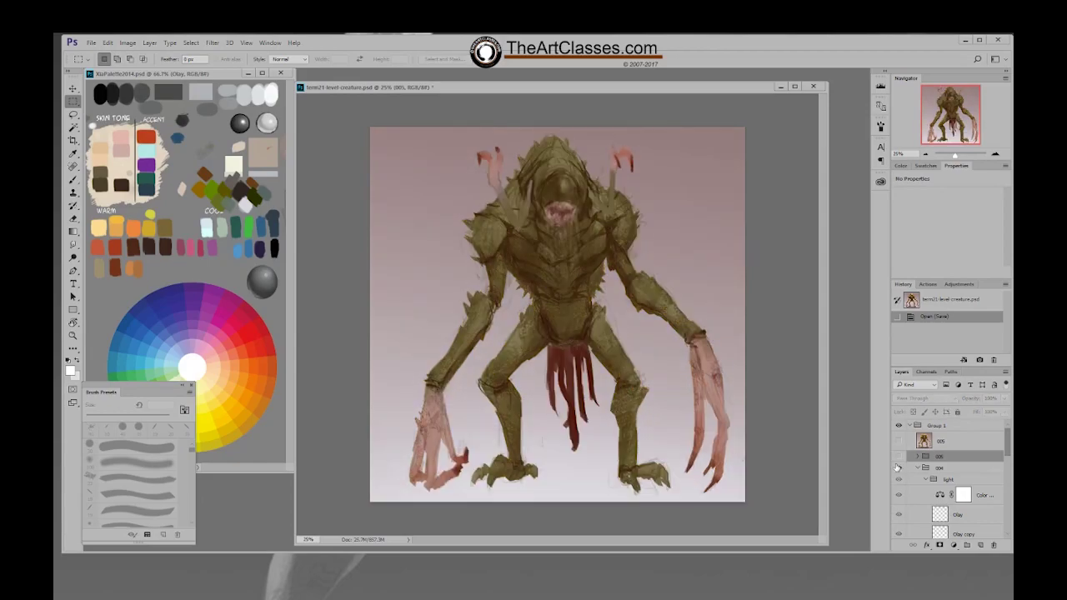
pyautogui.click(898, 467)
pyautogui.click(900, 533)
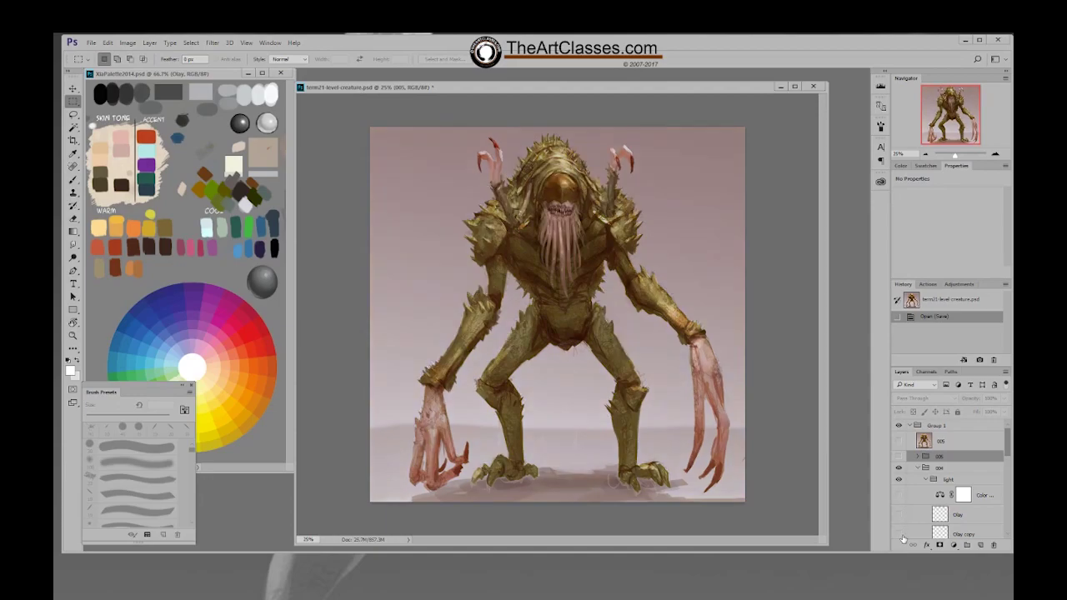
pyautogui.scroll(-1, 901, 530)
pyautogui.click(900, 531)
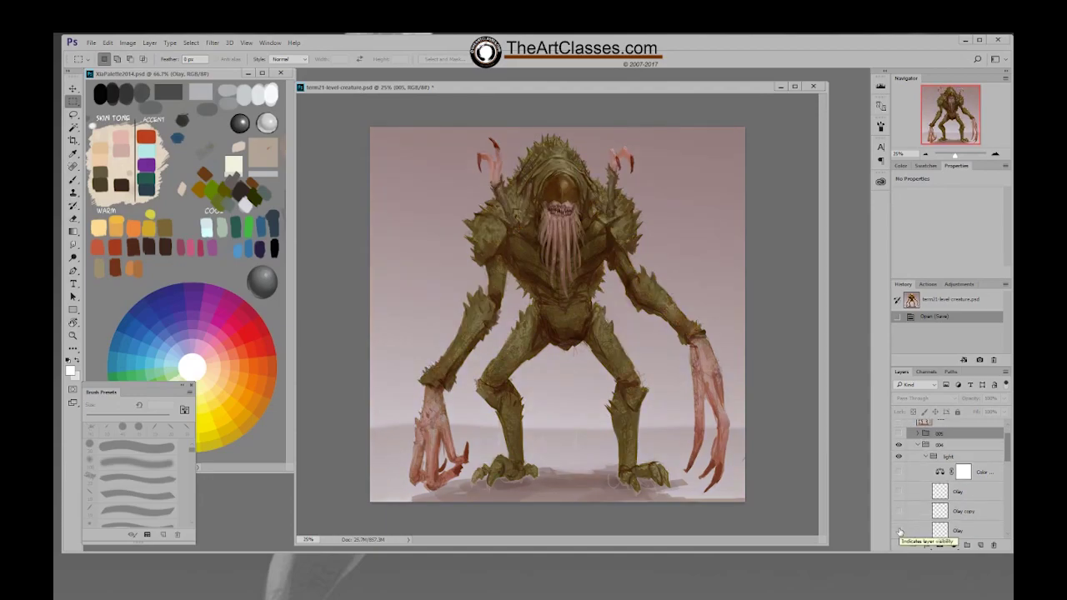
pyautogui.moveTo(900, 531); pyautogui.dragTo(899, 458)
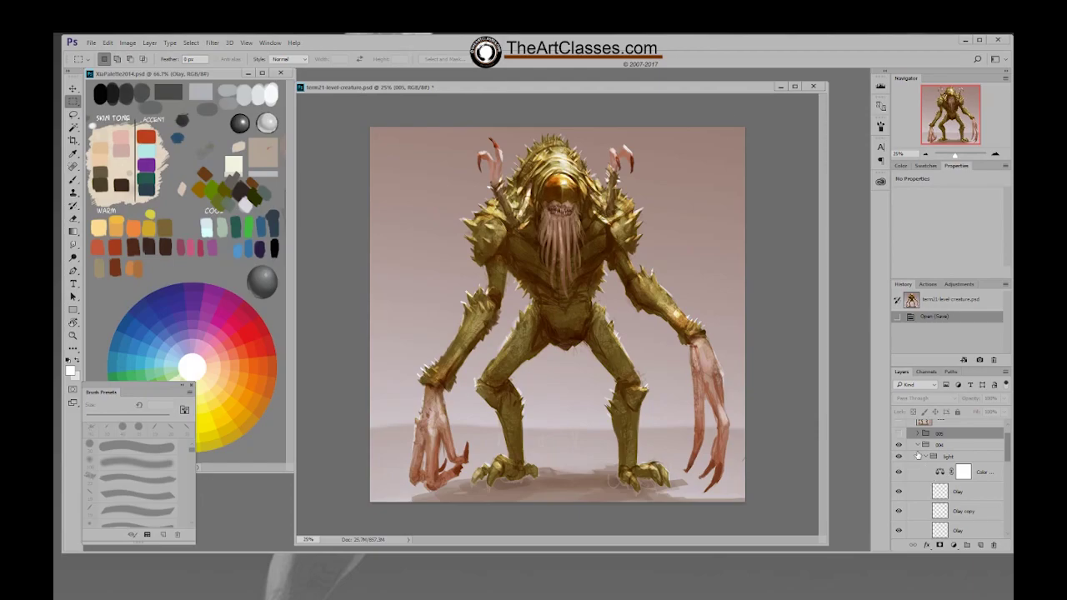
pyautogui.click(898, 433)
pyautogui.hotkey('ctrl', 's')
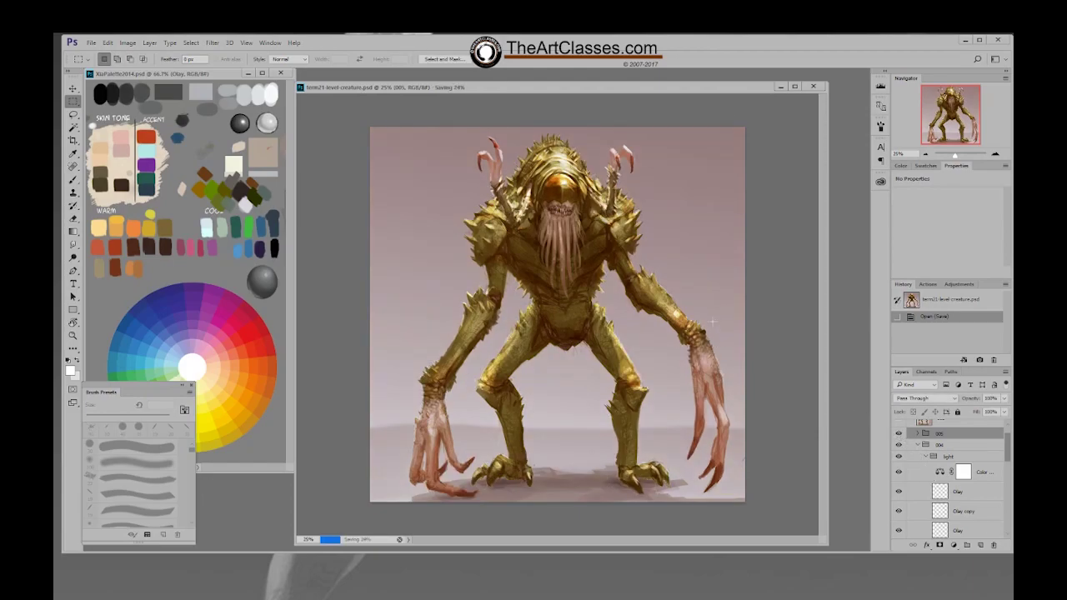
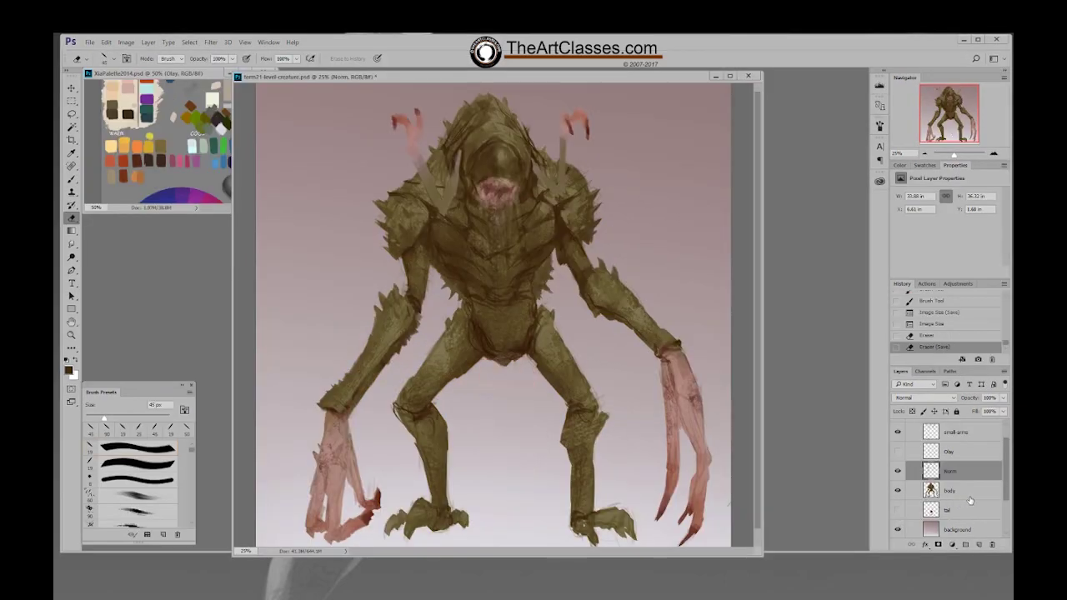
# On the Norm layer, paint a sampled olive tone with an enlarged brush over the wrist of the image-left forearm
pyautogui.click(959, 493)
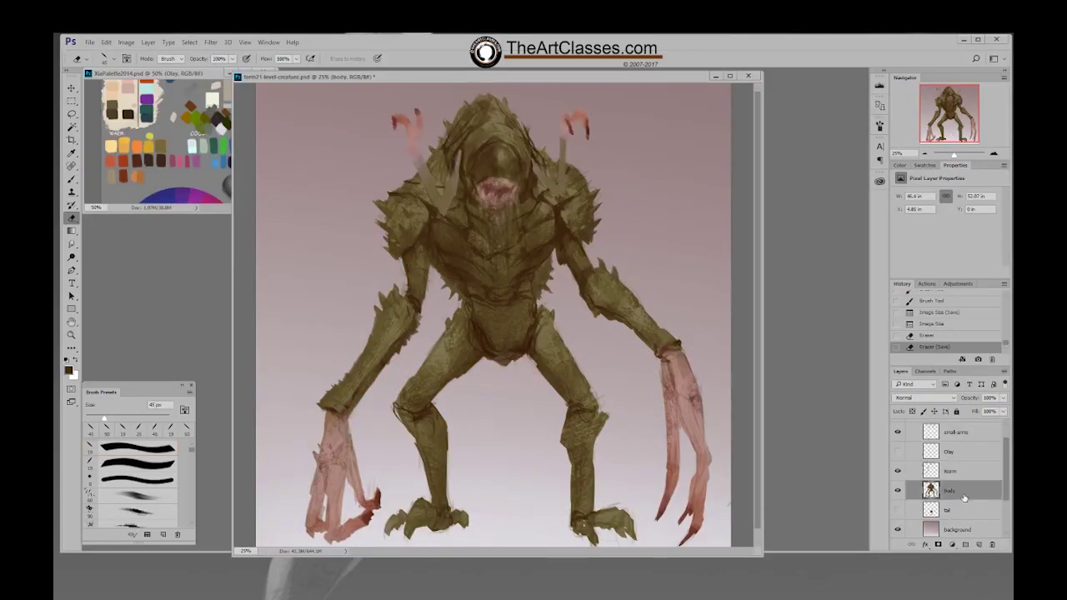
pyautogui.click(957, 472)
pyautogui.press('b')
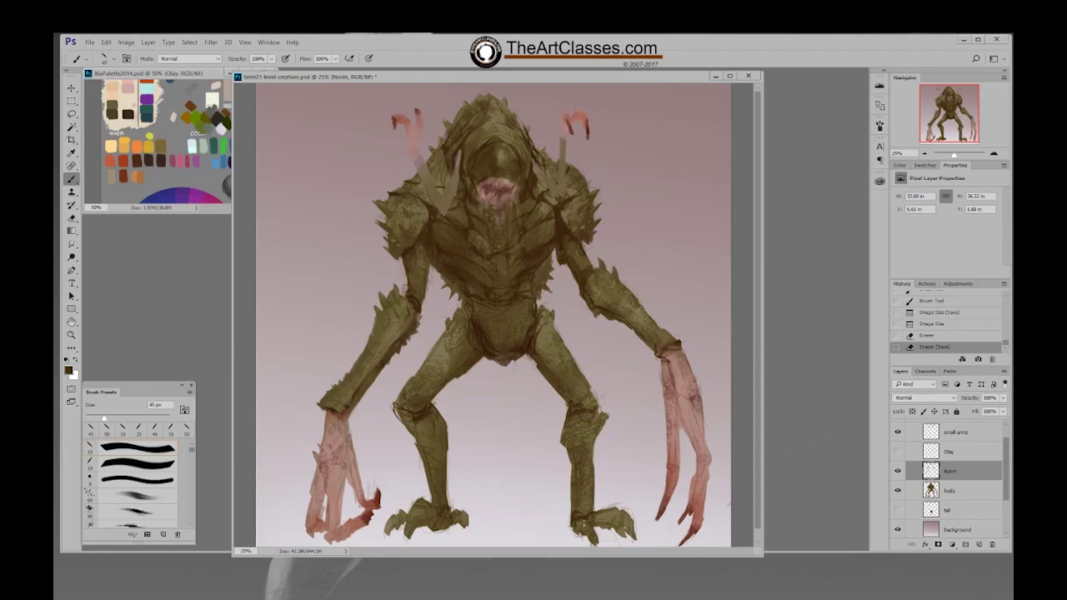
pyautogui.keyDown('alt'); pyautogui.click(358, 399); pyautogui.keyUp('alt')
pyautogui.press(']')
pyautogui.press(']')
pyautogui.press(']')
pyautogui.press(']')
pyautogui.press(']')
pyautogui.press(']')
pyautogui.moveTo(350, 410)
pyautogui.mouseDown()
pyautogui.moveTo(358, 414)
pyautogui.moveTo(373, 383)
pyautogui.mouseUp()
# Reduce the brush to 50 px and shade the image-left forearm from wrist to elbow with sampled tones
pyautogui.press('[')
pyautogui.press('[')
pyautogui.press('[')
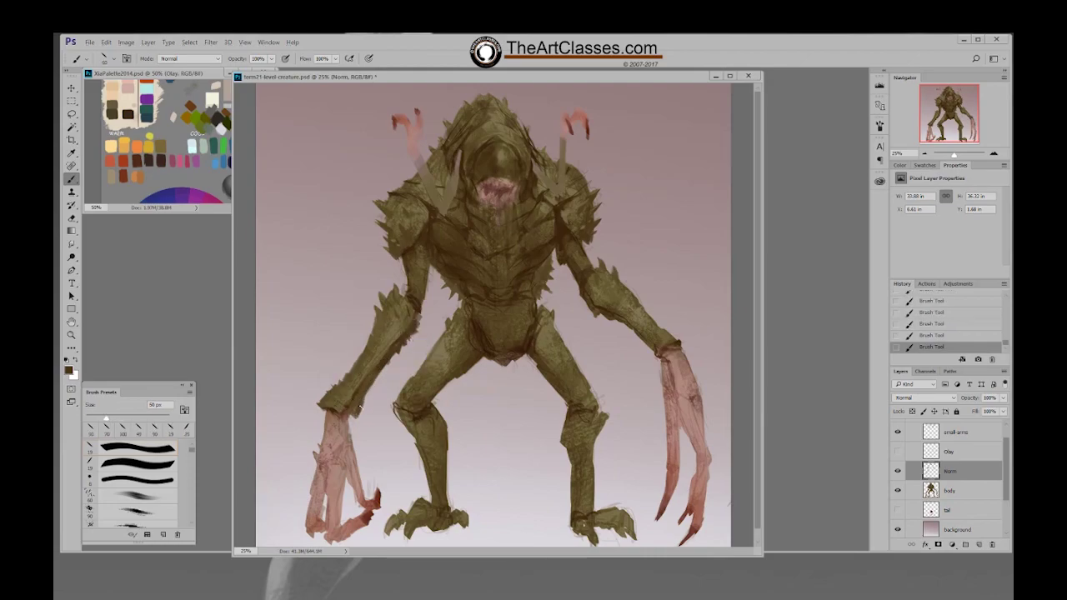
pyautogui.keyDown('alt'); pyautogui.click(348, 405); pyautogui.keyUp('alt')
pyautogui.keyDown('alt'); pyautogui.click(401, 331); pyautogui.keyUp('alt')
pyautogui.keyDown('alt'); pyautogui.click(417, 319); pyautogui.keyUp('alt')
# Switch to the other angled 19 px brush preset, enlarge it to 45 px, and paint the image-right wrist
pyautogui.rightClick(644, 329)
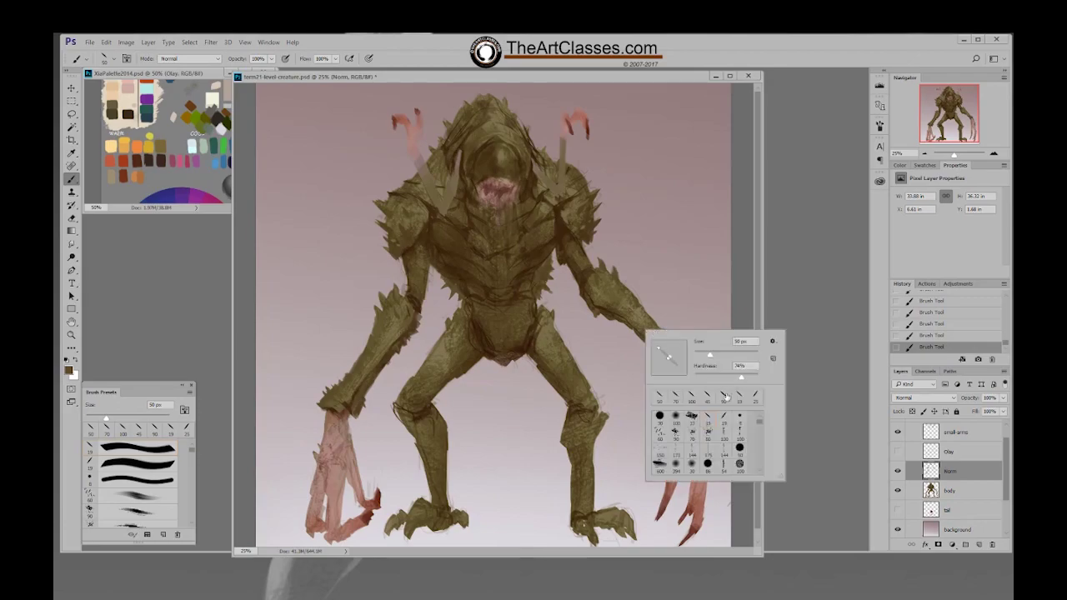
pyautogui.doubleClick(725, 421)
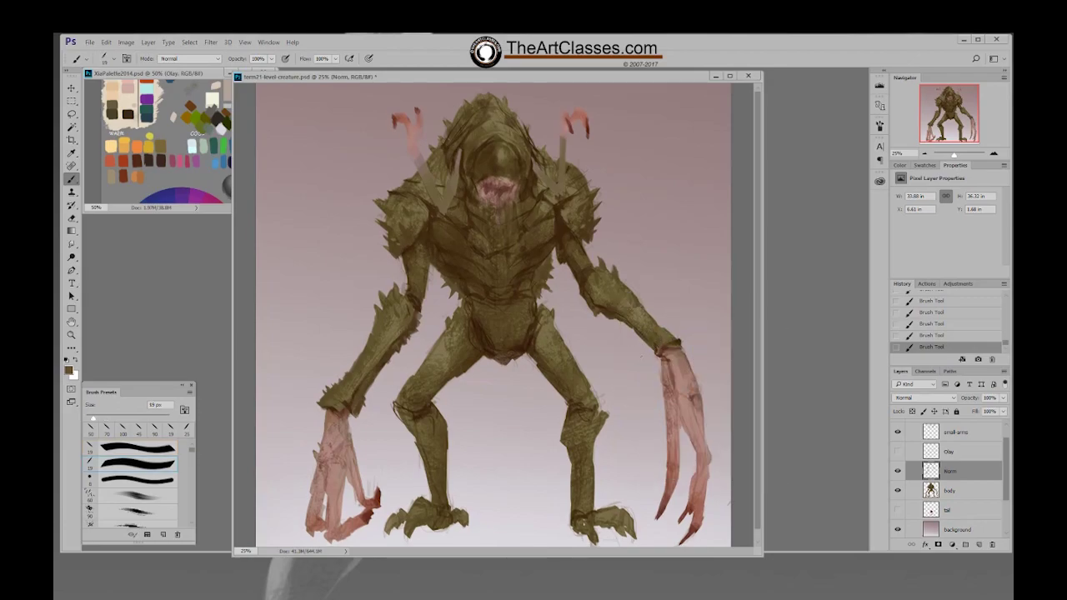
pyautogui.press(']')
pyautogui.press(']')
pyautogui.press(']')
pyautogui.press(']')
pyautogui.press(']')
pyautogui.moveTo(649, 348); pyautogui.dragTo(655, 350)
pyautogui.keyDown('alt'); pyautogui.click(645, 336); pyautogui.keyUp('alt')
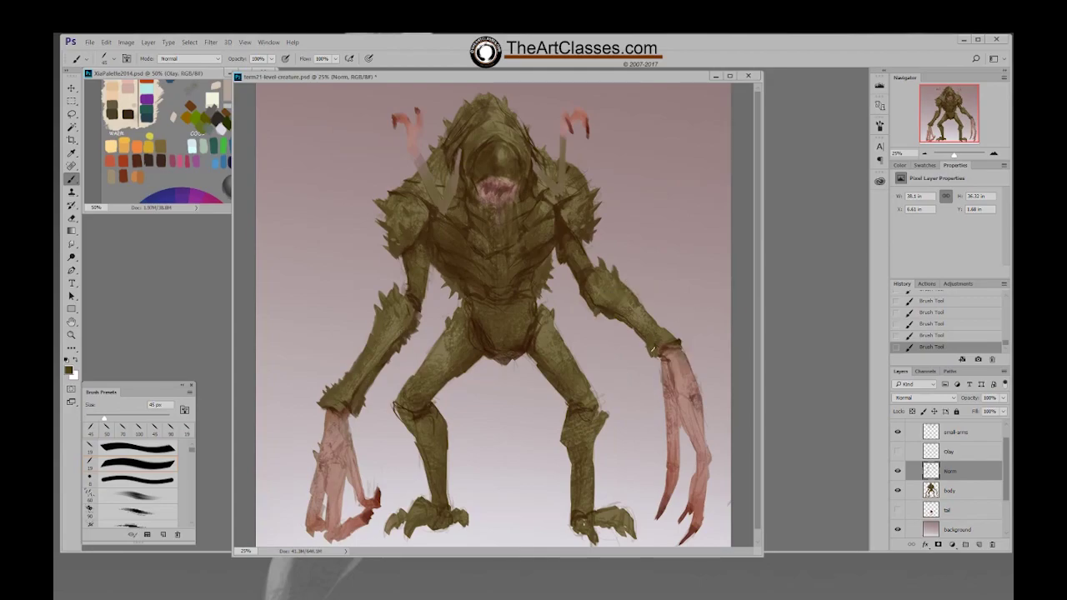
# Refine the cuff and upper edge of the image-right forearm with tones sampled from around the wrist
pyautogui.keyDown('alt'); pyautogui.click(672, 343); pyautogui.keyUp('alt')
pyautogui.keyDown('alt'); pyautogui.click(672, 342); pyautogui.keyUp('alt')
pyautogui.keyDown('alt'); pyautogui.click(673, 334); pyautogui.keyUp('alt')
pyautogui.keyDown('alt'); pyautogui.click(643, 312); pyautogui.keyUp('alt')
# Choose the angled 19 px brush preset, enlarge it, and paint sampled tones over the image-left forearm near the elbow
pyautogui.rightClick(423, 391)
pyautogui.click(479, 477)
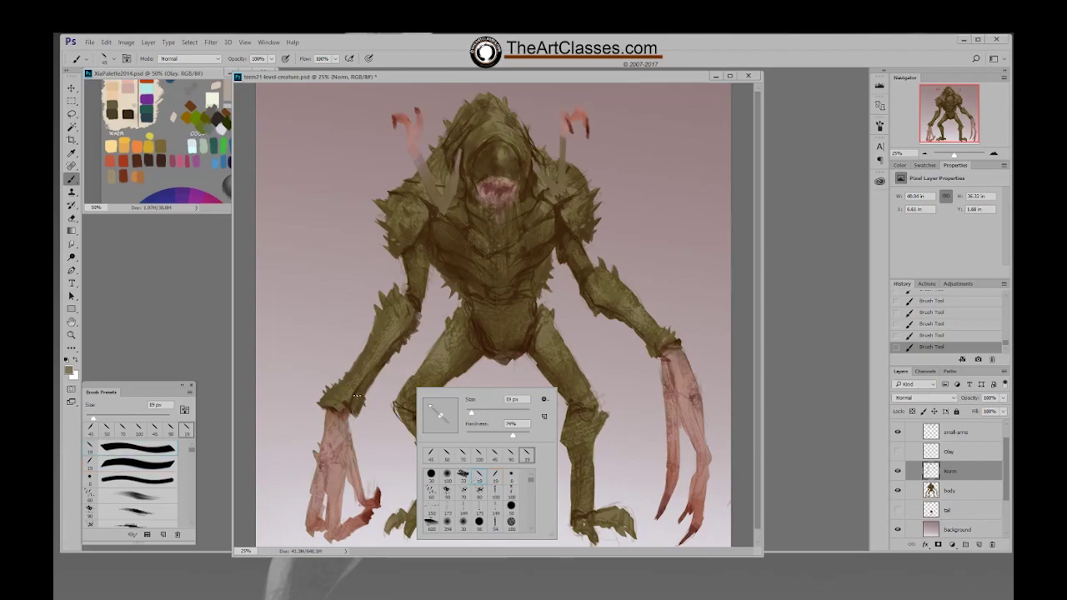
pyautogui.press('Return')
pyautogui.press(']')
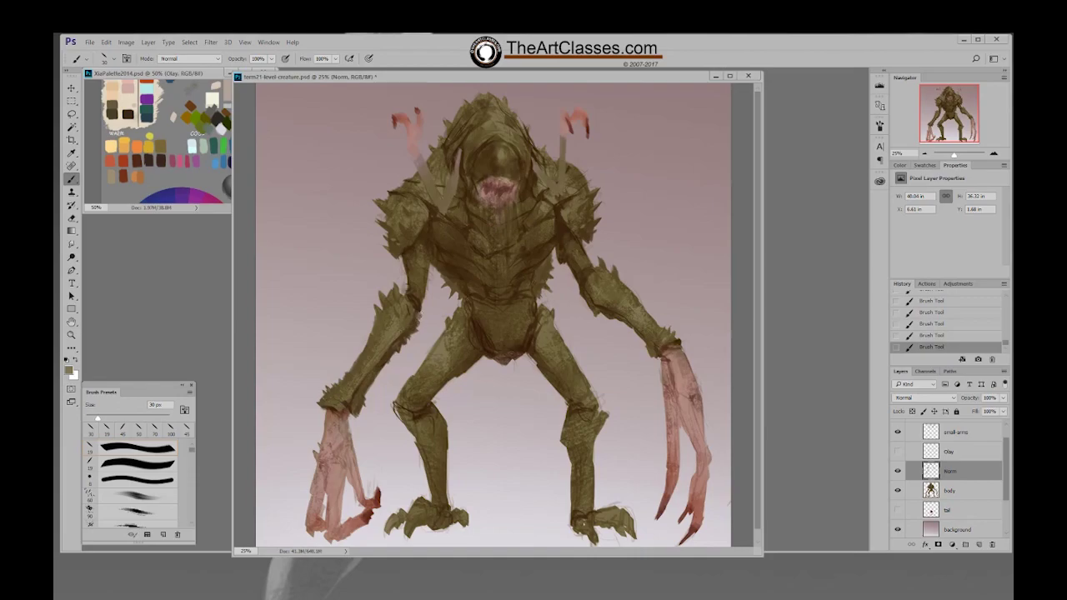
pyautogui.keyDown('alt'); pyautogui.click(419, 313); pyautogui.keyUp('alt')
pyautogui.press(']')
pyautogui.press(']')
pyautogui.press(']')
pyautogui.keyDown('alt'); pyautogui.click(422, 304); pyautogui.keyUp('alt')
pyautogui.moveTo(376, 310); pyautogui.dragTo(381, 323)
# Shade the image-left elbow spikes and shoulder armour with sampled tones, using a slightly smaller brush for the shoulder
pyautogui.keyDown('alt'); pyautogui.click(410, 300); pyautogui.keyUp('alt')
pyautogui.keyDown('alt'); pyautogui.click(412, 282); pyautogui.keyUp('alt')
pyautogui.keyDown('alt'); pyautogui.click(418, 301); pyautogui.keyUp('alt')
pyautogui.press('[')
pyautogui.keyDown('alt'); pyautogui.click(400, 249); pyautogui.keyUp('alt')
# Shade the hips and the crease between pelvis and image-left thigh with a 50 px brush and sampled dark tones
pyautogui.keyDown('alt'); pyautogui.click(537, 332); pyautogui.keyUp('alt')
pyautogui.press(']')
pyautogui.keyDown('alt'); pyautogui.click(532, 343); pyautogui.keyUp('alt')
pyautogui.keyDown('alt'); pyautogui.click(483, 333); pyautogui.keyUp('alt')
pyautogui.moveTo(475, 330); pyautogui.dragTo(464, 361)
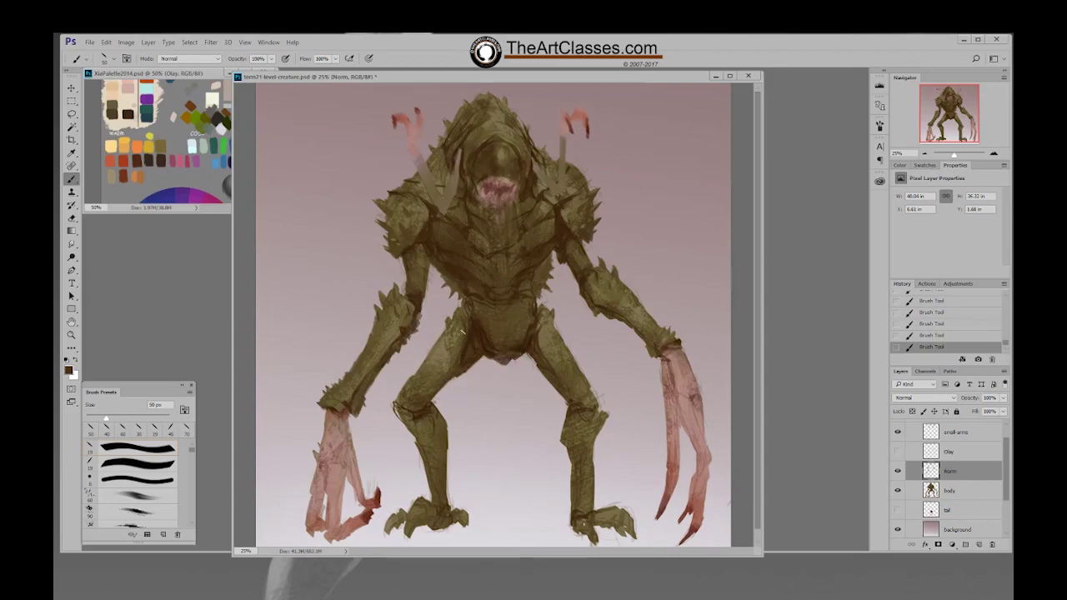
# Paint shading on both upper thighs with olive tones sampled from the legs
pyautogui.keyDown('alt'); pyautogui.click(452, 334); pyautogui.keyUp('alt')
pyautogui.keyDown('alt'); pyautogui.click(434, 372); pyautogui.keyUp('alt')
pyautogui.keyDown('alt'); pyautogui.click(445, 345); pyautogui.keyUp('alt')
pyautogui.keyDown('alt'); pyautogui.click(542, 349); pyautogui.keyUp('alt')
# Add surface texture to both thighs with the 175 px texture brush inside a selection of the body layer, and deselect
pyautogui.rightClick(485, 360)
pyautogui.click(538, 478)
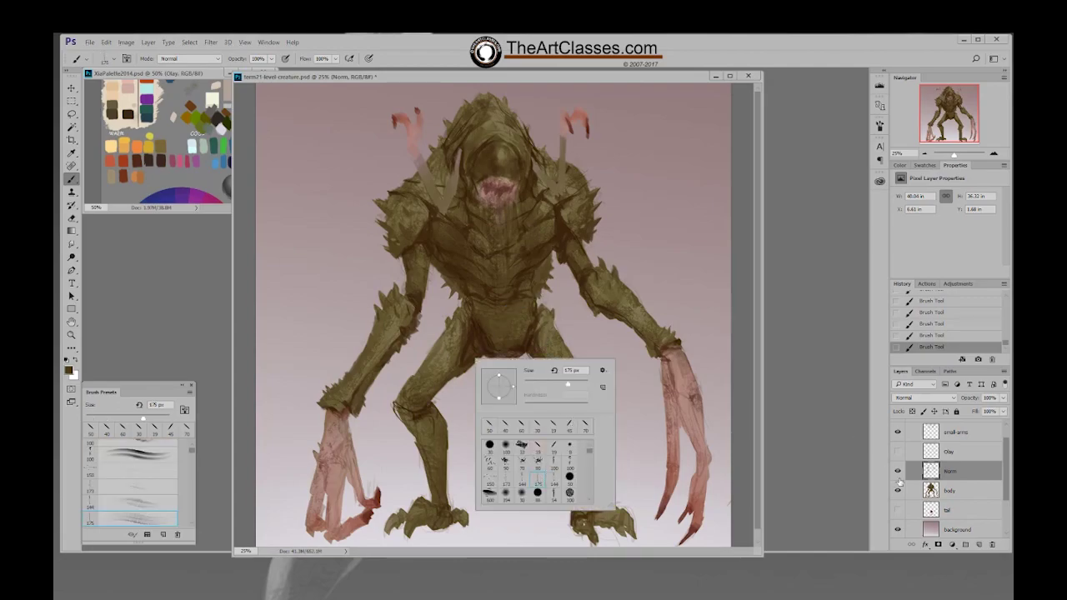
pyautogui.keyDown('ctrl'); pyautogui.click(930, 490); pyautogui.keyUp('ctrl')
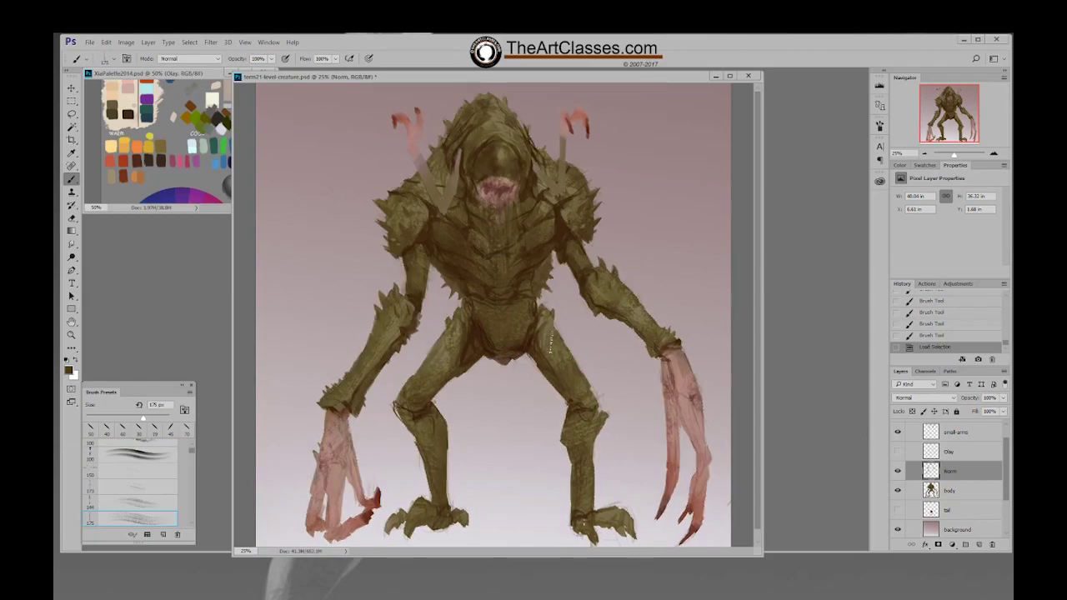
pyautogui.moveTo(567, 376); pyautogui.dragTo(568, 354)
pyautogui.moveTo(439, 357)
pyautogui.mouseDown()
pyautogui.moveTo(438, 372)
pyautogui.moveTo(416, 383)
pyautogui.mouseUp()
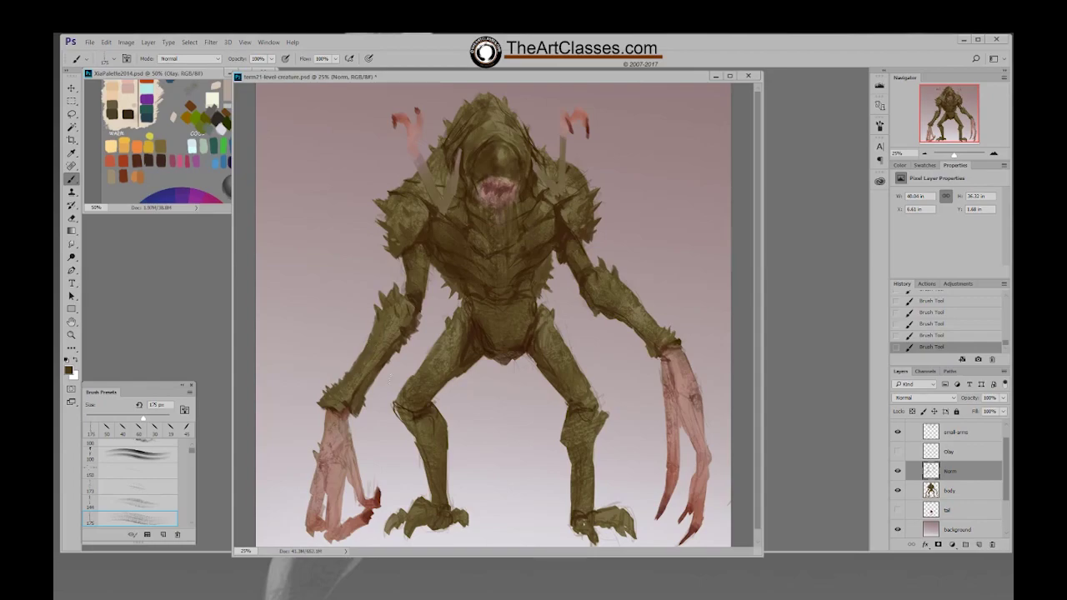
pyautogui.hotkey('ctrl', 'd')
# Paint spikes along the outer edge of the image-right upper thigh with a 60 px angled brush and a sampled olive tone
pyautogui.rightClick(547, 426)
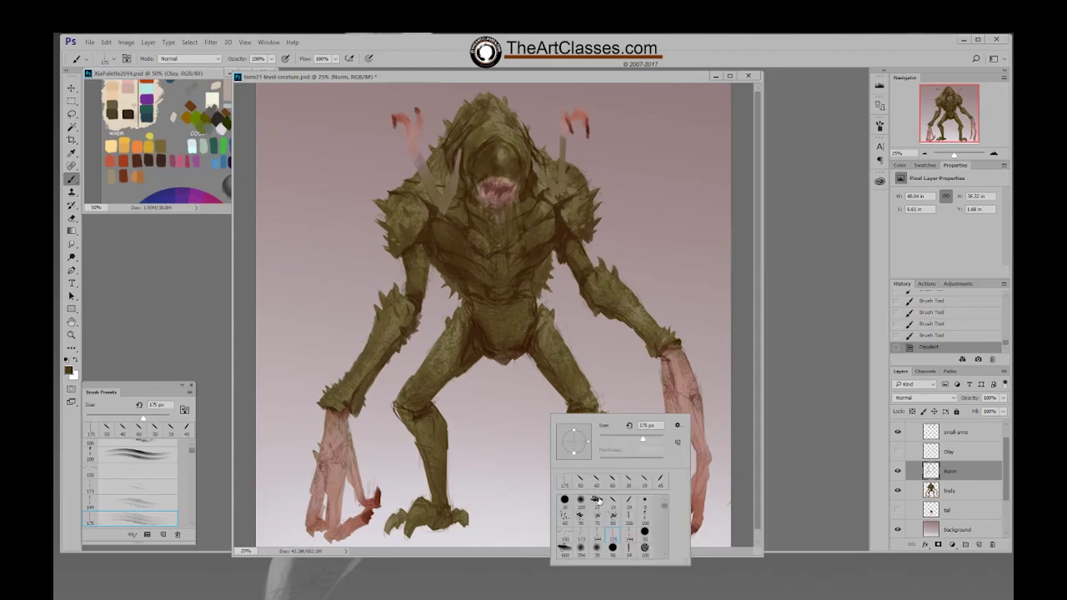
pyautogui.click(643, 482)
pyautogui.click(723, 370)
pyautogui.keyDown('alt'); pyautogui.click(562, 332); pyautogui.keyUp('alt')
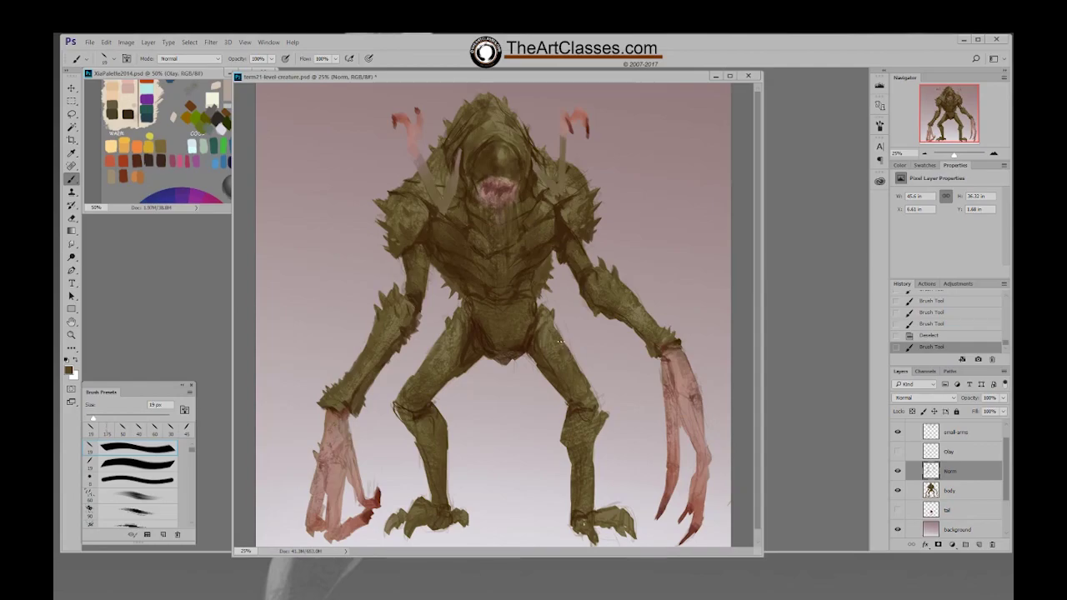
pyautogui.rightClick(562, 337)
pyautogui.click(633, 436)
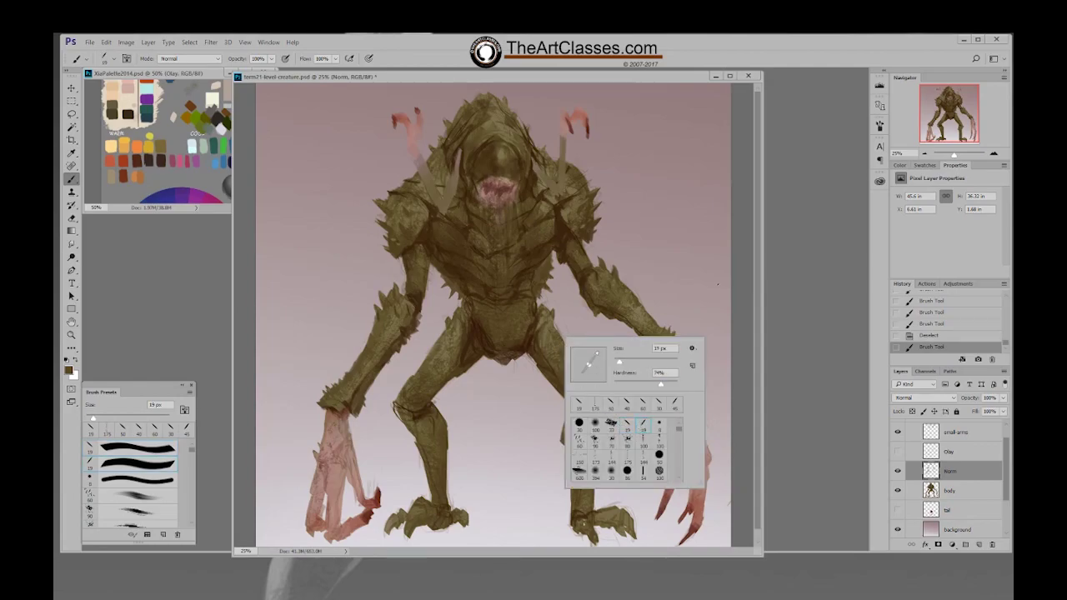
pyautogui.click(552, 358)
pyautogui.press(']')
pyautogui.press(']')
pyautogui.moveTo(557, 332); pyautogui.dragTo(556, 330)
pyautogui.click(551, 334)
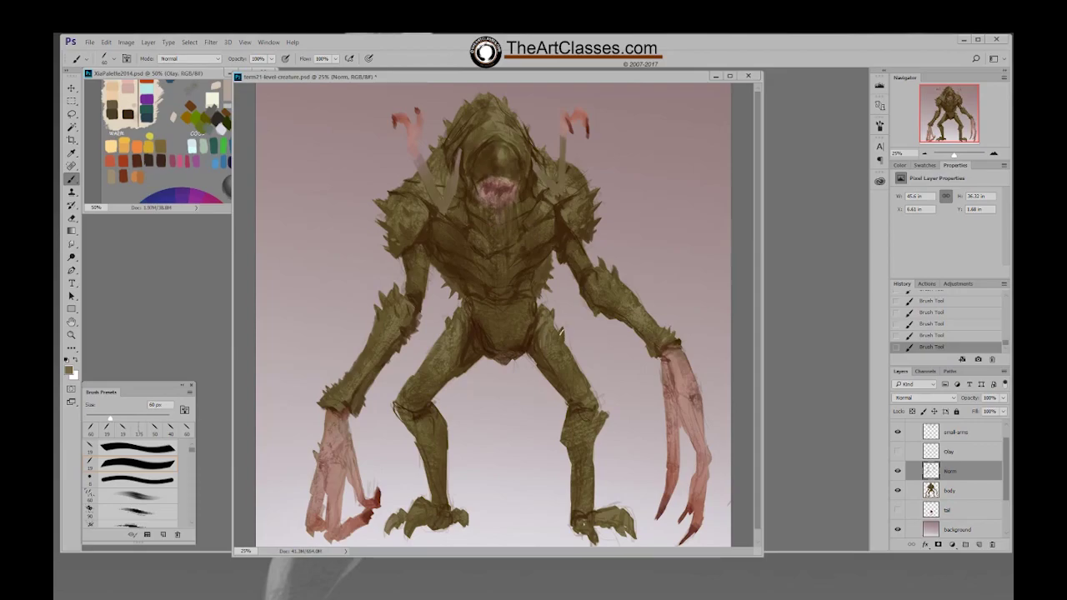
# Detail the image-left hip and upper thigh spikes with a 40 px brush and olive tones sampled around the hip
pyautogui.rightClick(509, 381)
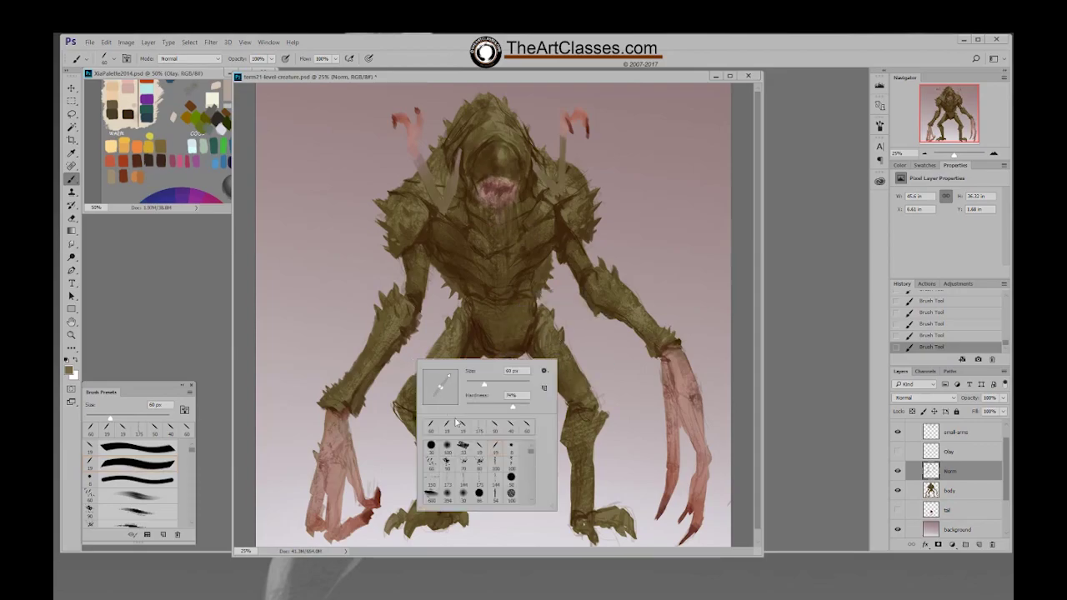
pyautogui.click(463, 426)
pyautogui.keyDown('alt'); pyautogui.click(452, 319); pyautogui.keyUp('alt')
pyautogui.press(']')
pyautogui.press(']')
pyautogui.press(']')
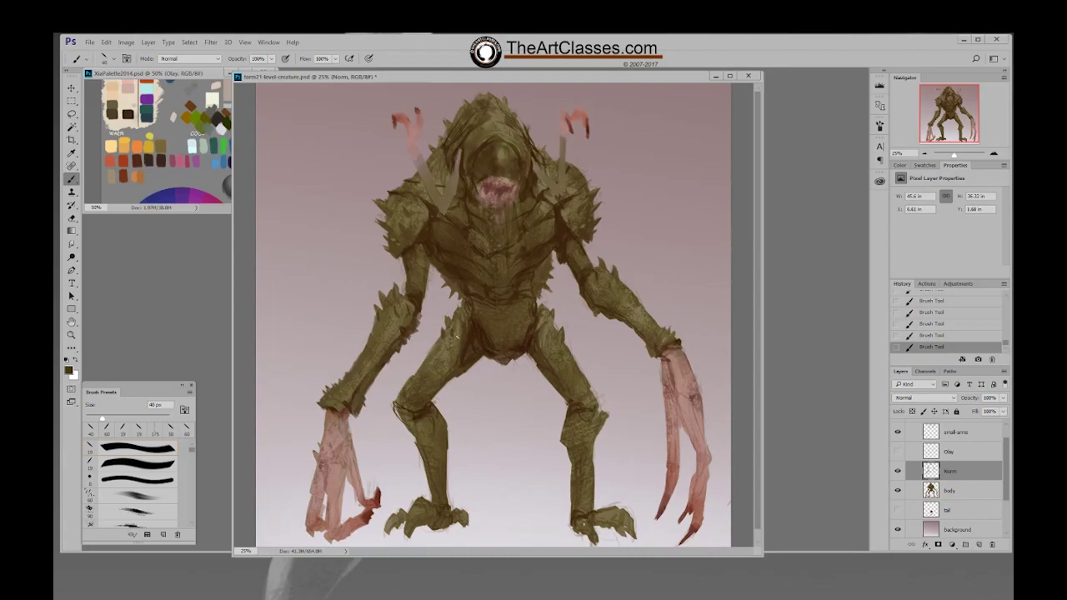
pyautogui.keyDown('alt'); pyautogui.click(460, 332); pyautogui.keyUp('alt')
pyautogui.keyDown('alt'); pyautogui.click(469, 335); pyautogui.keyUp('alt')
pyautogui.keyDown('alt'); pyautogui.click(439, 339); pyautogui.keyUp('alt')
pyautogui.keyDown('alt'); pyautogui.click(452, 322); pyautogui.keyUp('alt')
pyautogui.keyDown('alt'); pyautogui.click(451, 325); pyautogui.keyUp('alt')
pyautogui.keyDown('alt'); pyautogui.click(441, 332); pyautogui.keyUp('alt')
pyautogui.keyDown('alt'); pyautogui.click(442, 330); pyautogui.keyUp('alt')
pyautogui.keyDown('alt'); pyautogui.click(482, 325); pyautogui.keyUp('alt')
# Shade the toes and claws of both feet, sampling light and dark tones from the image-right foot
pyautogui.moveTo(407, 522); pyautogui.dragTo(405, 535)
pyautogui.moveTo(586, 524); pyautogui.dragTo(589, 533)
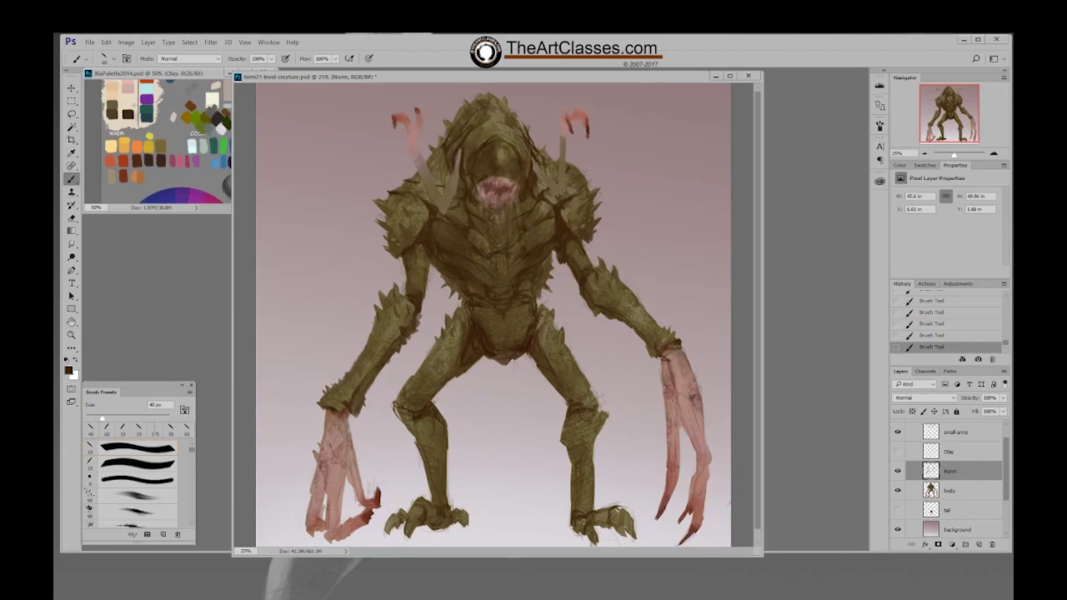
pyautogui.keyDown('alt'); pyautogui.click(594, 516); pyautogui.keyUp('alt')
pyautogui.moveTo(600, 522); pyautogui.dragTo(609, 514)
pyautogui.keyDown('alt'); pyautogui.click(621, 510); pyautogui.keyUp('alt')
pyautogui.keyDown('alt'); pyautogui.click(587, 512); pyautogui.keyUp('alt')
pyautogui.keyDown('alt'); pyautogui.click(585, 513); pyautogui.keyUp('alt')
pyautogui.moveTo(626, 512); pyautogui.dragTo(621, 535)
pyautogui.press(']')
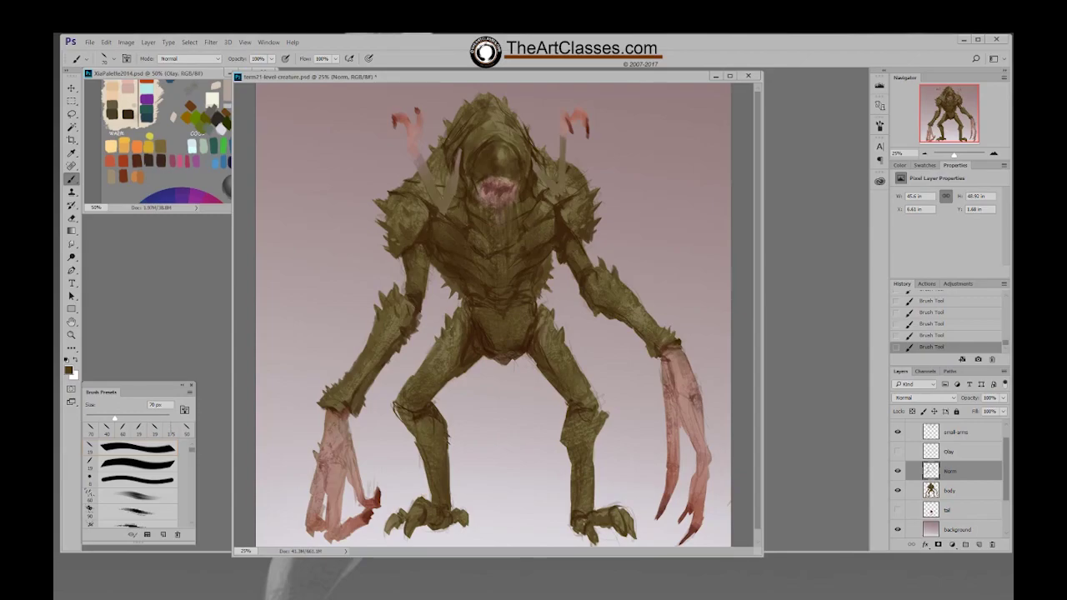
# Paint spikes on the outer edge of the image-left shin below the knee with the 40 px angled brush
pyautogui.rightClick(483, 425)
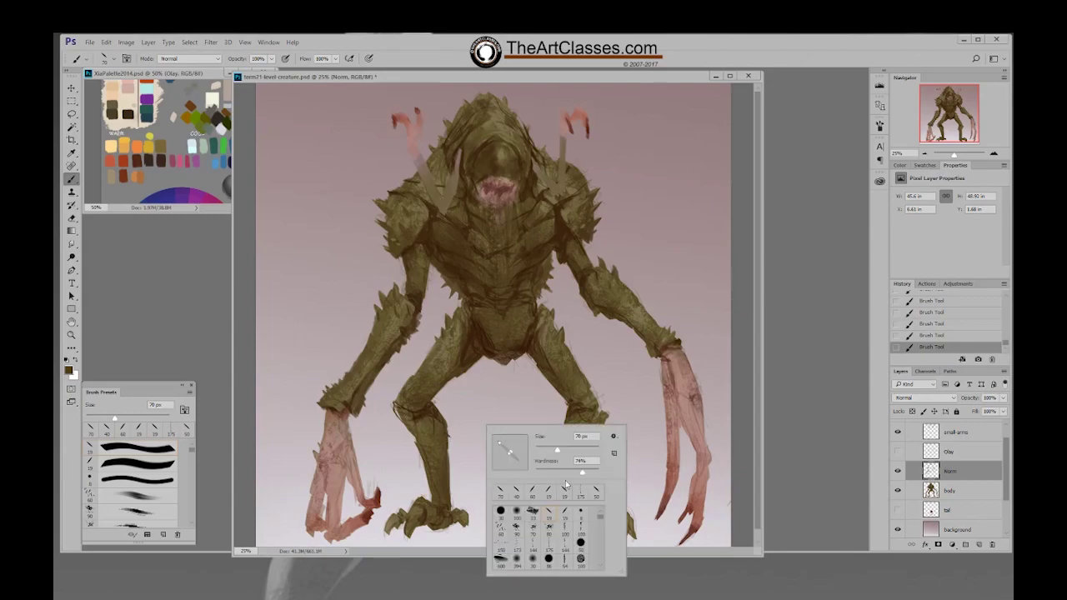
pyautogui.click(508, 450)
pyautogui.click(446, 433)
pyautogui.press(']')
pyautogui.press(']')
pyautogui.press(']')
pyautogui.press(']')
pyautogui.press(']')
pyautogui.moveTo(449, 436); pyautogui.dragTo(448, 442)
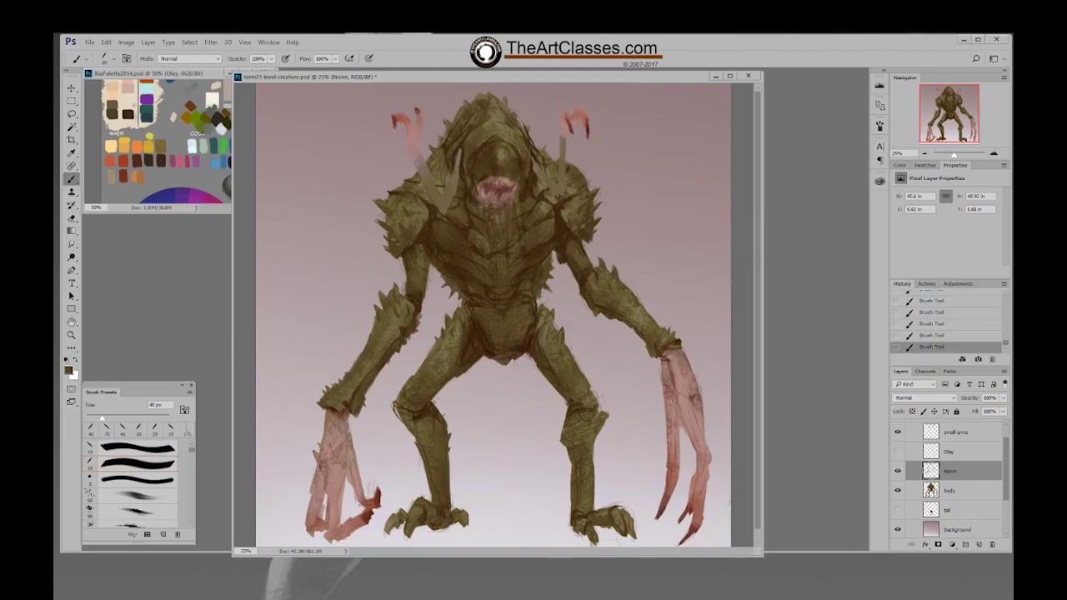
pyautogui.keyDown('alt'); pyautogui.click(437, 435); pyautogui.keyUp('alt')
pyautogui.keyDown('alt'); pyautogui.click(446, 430); pyautogui.keyUp('alt')
# Paint spikes along the inner edge of the image-right shin with the opposite-angled brush enlarged to 125 px
pyautogui.rightClick(593, 414)
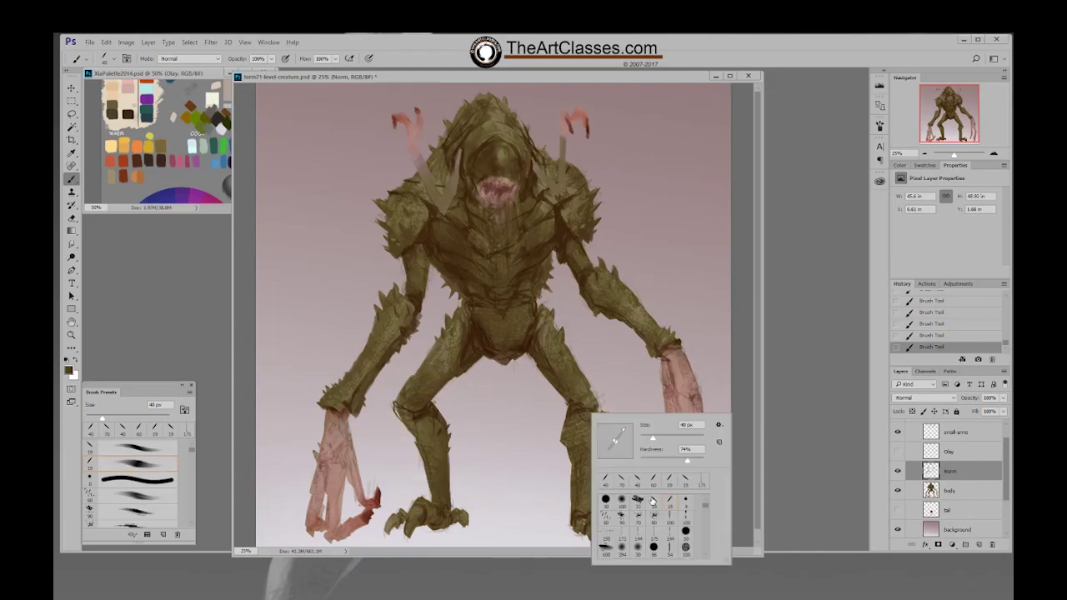
pyautogui.doubleClick(653, 500)
pyautogui.press(']')
pyautogui.press(']')
pyautogui.press(']')
pyautogui.press(']')
pyautogui.press(']')
pyautogui.press(']')
pyautogui.press(']')
pyautogui.press(']')
pyautogui.press(']')
pyautogui.press(']')
pyautogui.press(']')
pyautogui.press(']')
pyautogui.press(']')
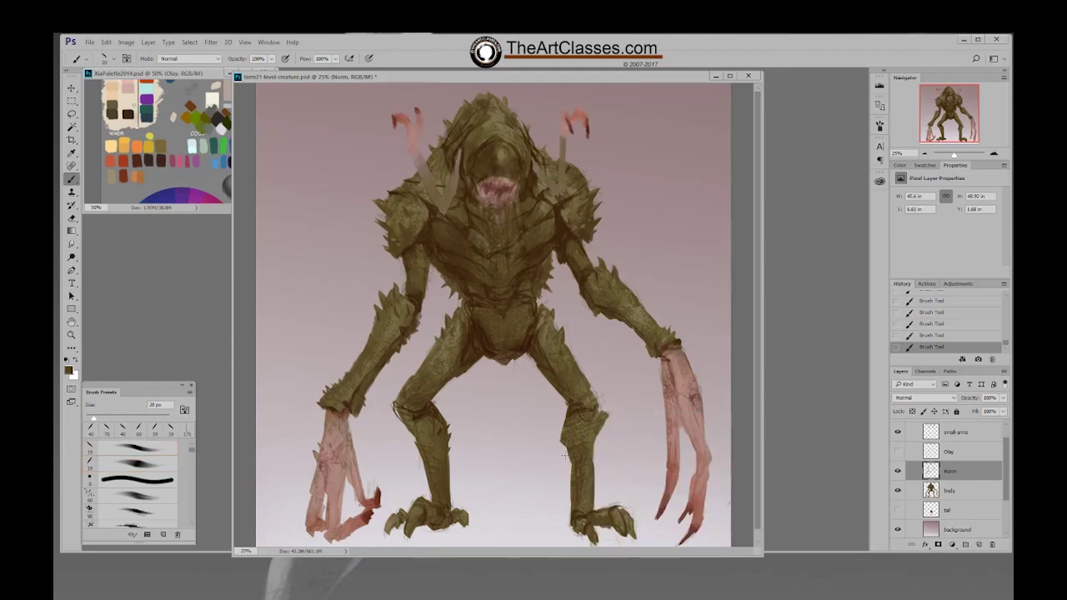
pyautogui.moveTo(565, 450); pyautogui.dragTo(568, 470)
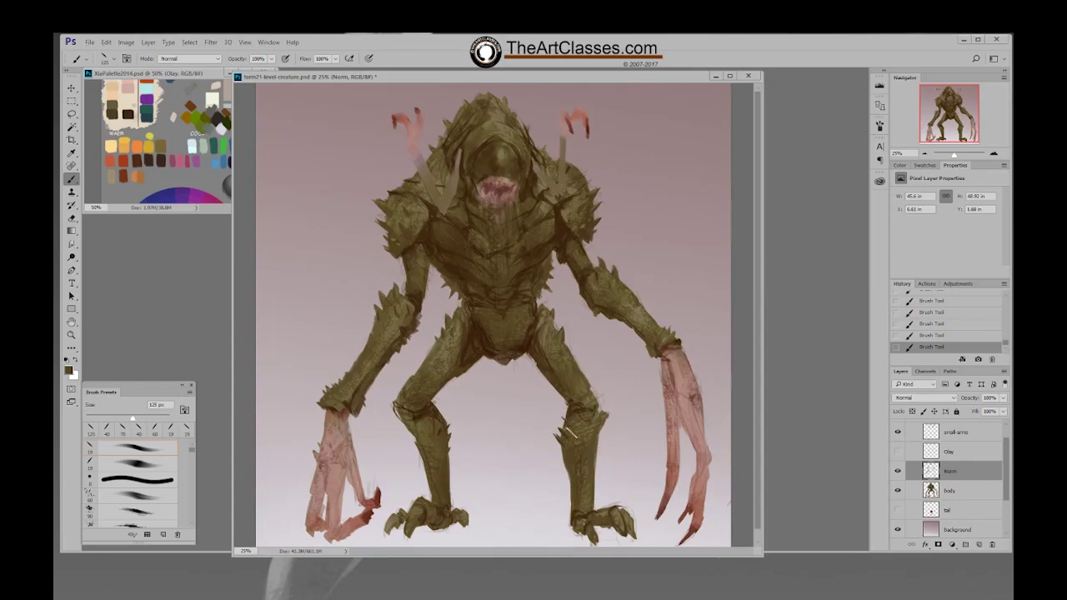
# Shade the image-right knee armour with an 80 px brush and tones sampled around the knee
pyautogui.press('[')
pyautogui.press('[')
pyautogui.press('[')
pyautogui.keyDown('alt'); pyautogui.click(582, 409); pyautogui.keyUp('alt')
pyautogui.keyDown('alt'); pyautogui.click(595, 439); pyautogui.keyUp('alt')
pyautogui.keyDown('alt'); pyautogui.click(575, 408); pyautogui.keyUp('alt')
# Refine the image-left knee and its outer edge with a 35 px angled brush and tones sampled at the joint
pyautogui.rightClick(432, 427)
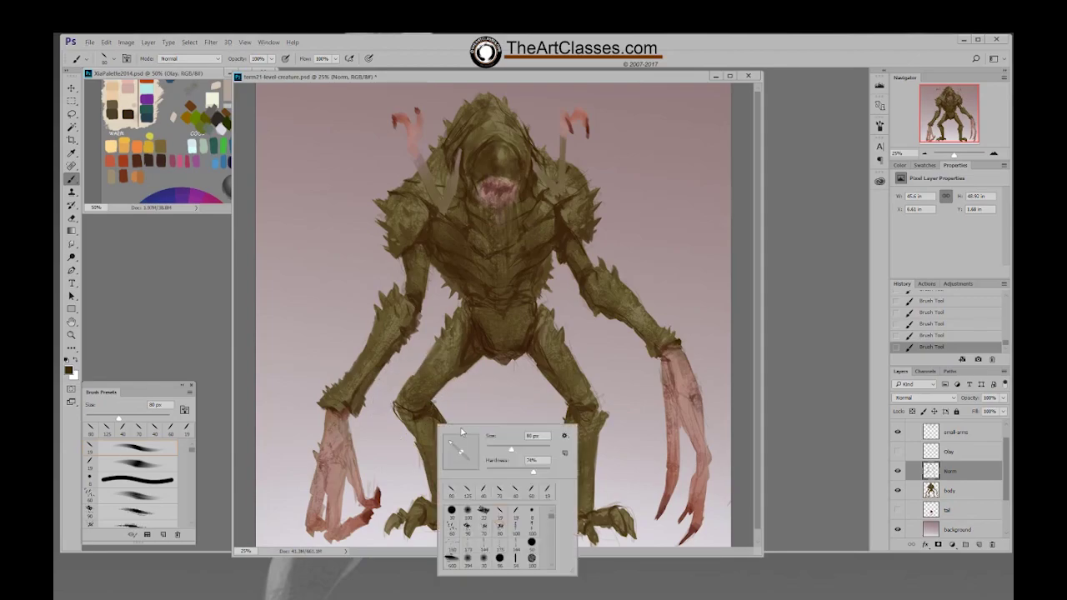
pyautogui.click(517, 512)
pyautogui.click(430, 419)
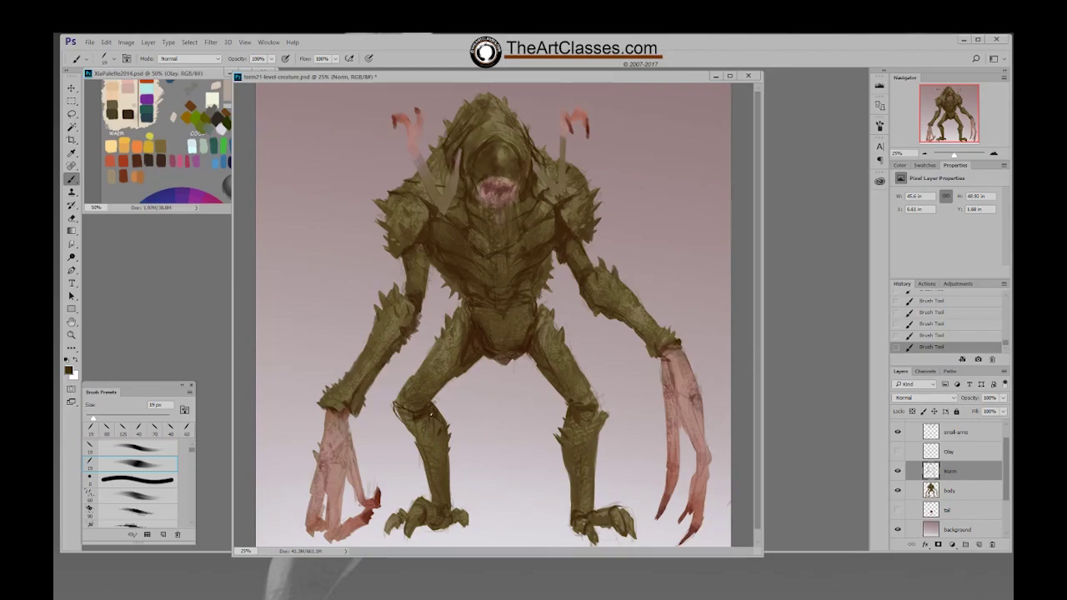
pyautogui.press(']')
pyautogui.press(']')
pyautogui.keyDown('alt'); pyautogui.click(418, 420); pyautogui.keyUp('alt')
pyautogui.moveTo(397, 416)
pyautogui.mouseDown()
pyautogui.moveTo(407, 429)
pyautogui.moveTo(396, 409)
pyautogui.mouseUp()
pyautogui.keyDown('alt'); pyautogui.click(419, 416); pyautogui.keyUp('alt')
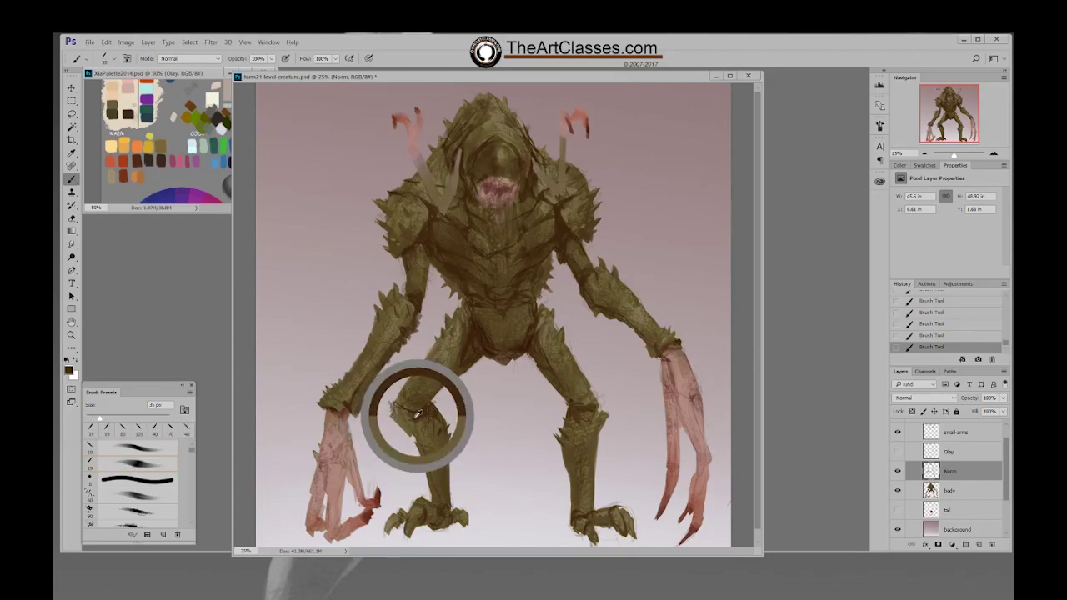
pyautogui.keyDown('alt'); pyautogui.click(409, 417); pyautogui.keyUp('alt')
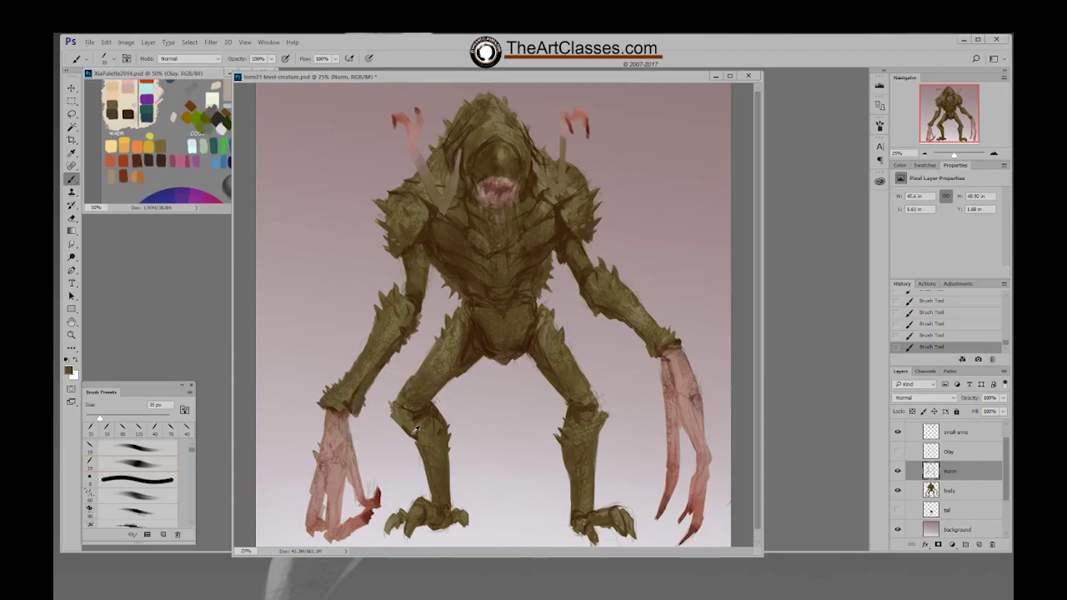
# Deepen the creases at both knees with sampled dark tones and a 70 px angled brush, and save the file
pyautogui.press(']')
pyautogui.press(']')
pyautogui.press(']')
pyautogui.press(']')
pyautogui.press(']')
pyautogui.keyDown('alt'); pyautogui.click(576, 414); pyautogui.keyUp('alt')
pyautogui.keyDown('alt'); pyautogui.click(586, 407); pyautogui.keyUp('alt')
pyautogui.rightClick(581, 402)
pyautogui.click(640, 497)
pyautogui.click(573, 409)
pyautogui.press(']')
pyautogui.press(']')
pyautogui.press(']')
pyautogui.press(']')
pyautogui.press(']')
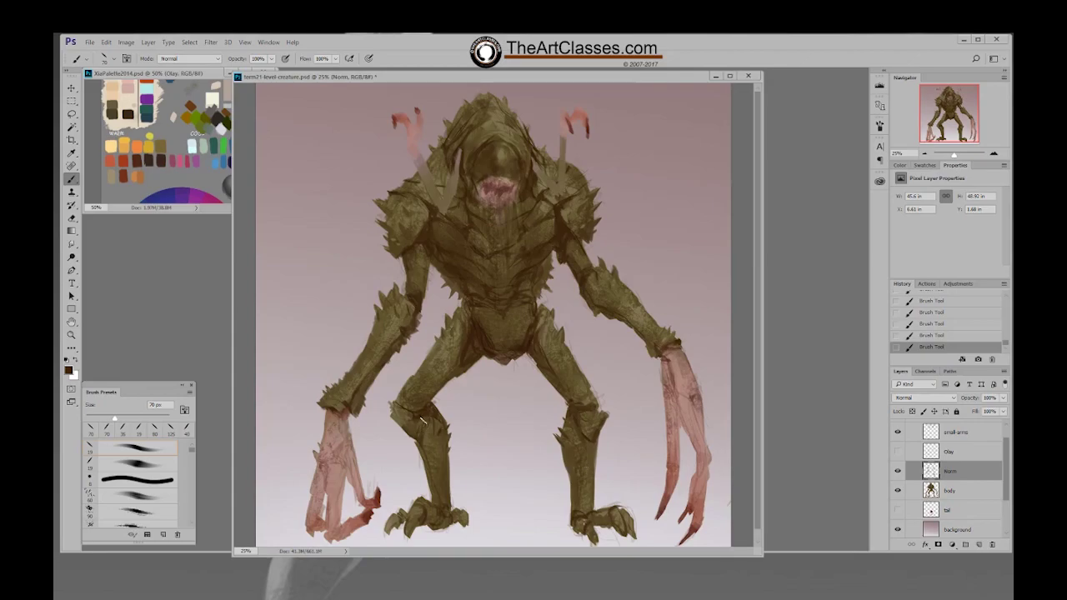
pyautogui.hotkey('ctrl', 's')
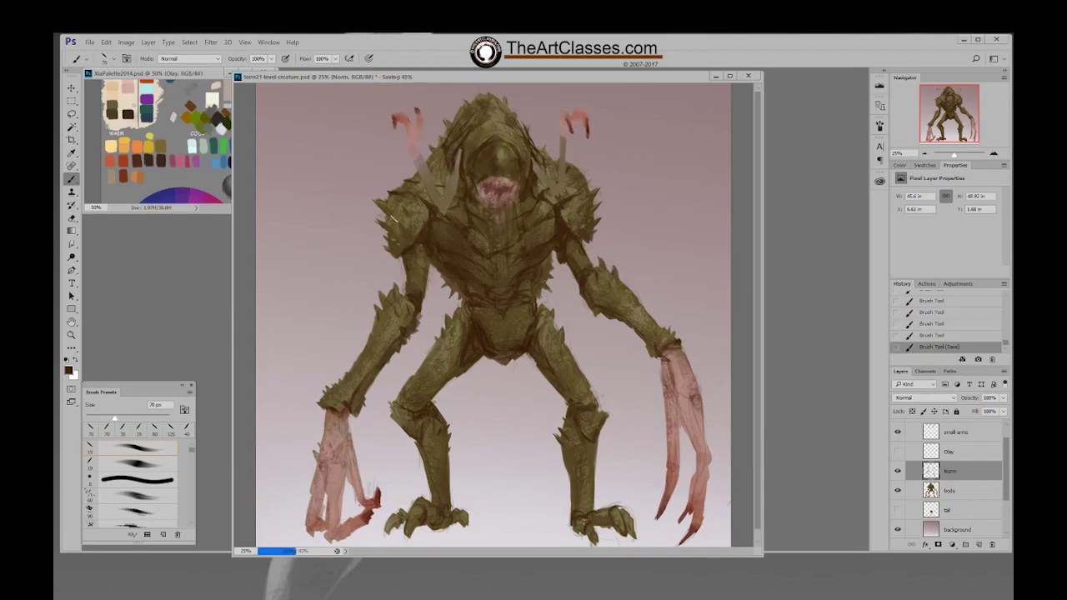
# Shade both shoulders with a 700 px brush inside a selection loaded from the layer contents with its edges hidden, and deselect
pyautogui.keyDown('ctrl'); pyautogui.click(930, 491); pyautogui.keyUp('ctrl')
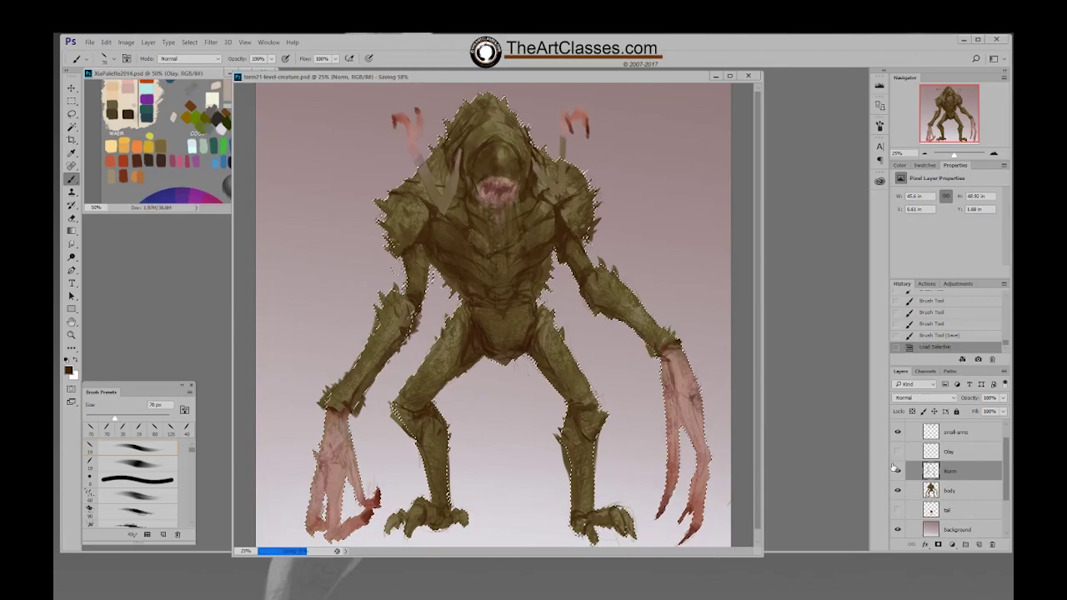
pyautogui.keyDown('ctrl'); pyautogui.click(928, 473); pyautogui.keyUp('ctrl')
pyautogui.hotkey('ctrl', 'h')
pyautogui.press(']')
pyautogui.press(']')
pyautogui.press(']')
pyautogui.press(']')
pyautogui.press(']')
pyautogui.press(']')
pyautogui.press(']')
pyautogui.press(']')
pyautogui.press(']')
pyautogui.press(']')
pyautogui.press(']')
pyautogui.press(']')
pyautogui.press(']')
pyautogui.moveTo(398, 236)
pyautogui.mouseDown()
pyautogui.moveTo(422, 208)
pyautogui.moveTo(449, 200)
pyautogui.mouseUp()
pyautogui.moveTo(408, 243); pyautogui.dragTo(376, 195)
pyautogui.moveTo(369, 234); pyautogui.dragTo(419, 247)
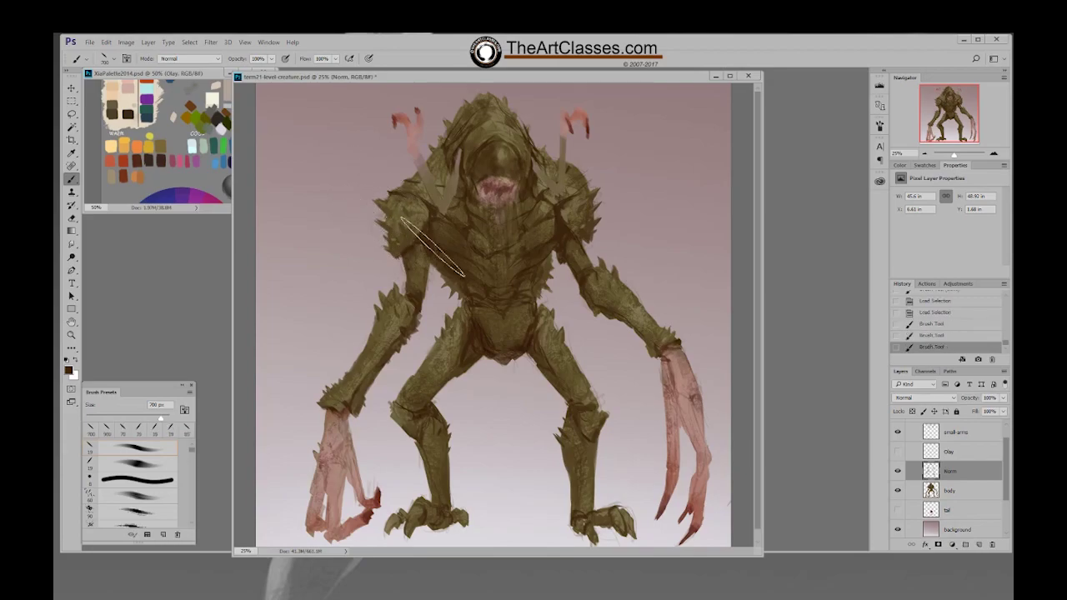
pyautogui.moveTo(583, 227); pyautogui.dragTo(617, 233)
pyautogui.moveTo(600, 185); pyautogui.dragTo(590, 206)
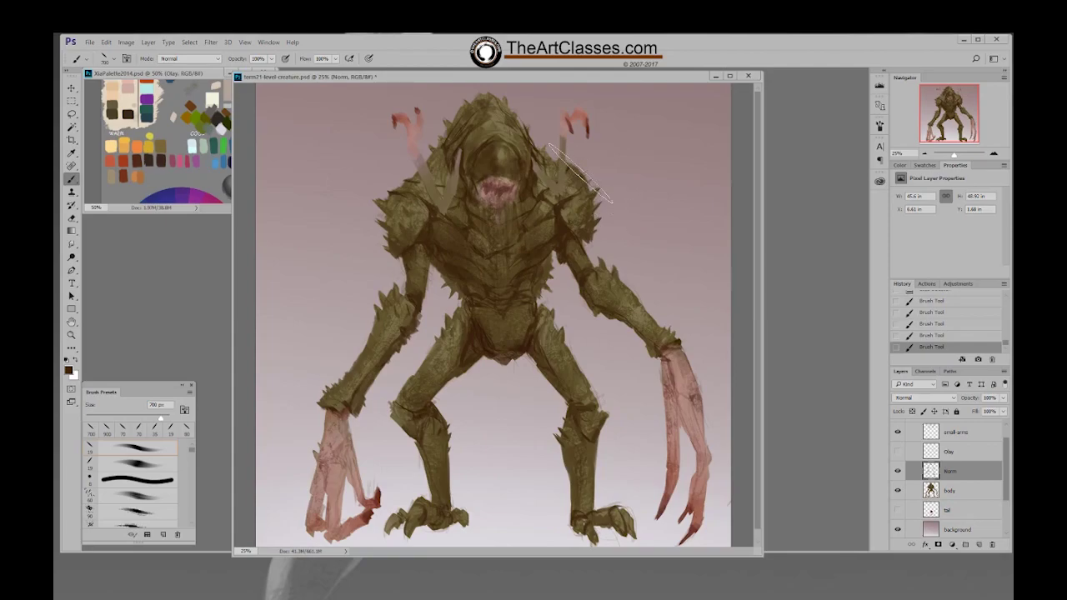
pyautogui.hotkey('ctrl', 'd')
# Define the rim of the hood around the face with small angled brushes and tones sampled from the head, undoing one misplaced stroke
pyautogui.rightClick(537, 172)
pyautogui.click(614, 236)
pyautogui.click(533, 181)
pyautogui.rightClick(533, 182)
pyautogui.click(591, 275)
pyautogui.moveTo(512, 147)
pyautogui.mouseDown()
pyautogui.moveTo(527, 161)
pyautogui.moveTo(479, 155)
pyautogui.mouseUp()
pyautogui.hotkey('ctrl', 'z')
pyautogui.press(']')
pyautogui.press(']')
pyautogui.press(']')
pyautogui.press(']')
pyautogui.rightClick(486, 148)
pyautogui.click(572, 247)
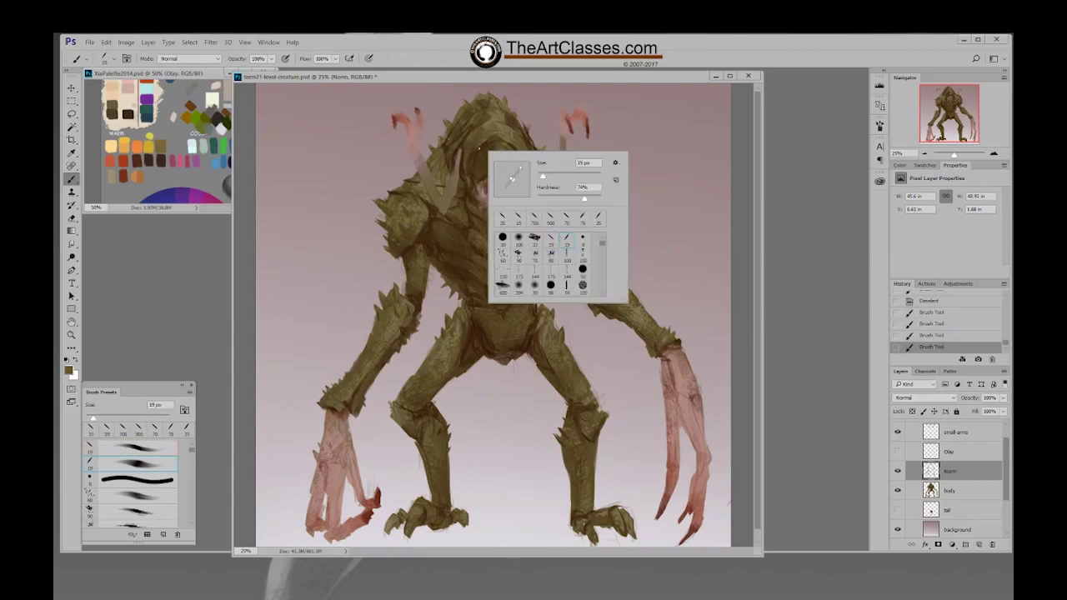
pyautogui.click(470, 170)
pyautogui.moveTo(470, 170); pyautogui.dragTo(476, 147)
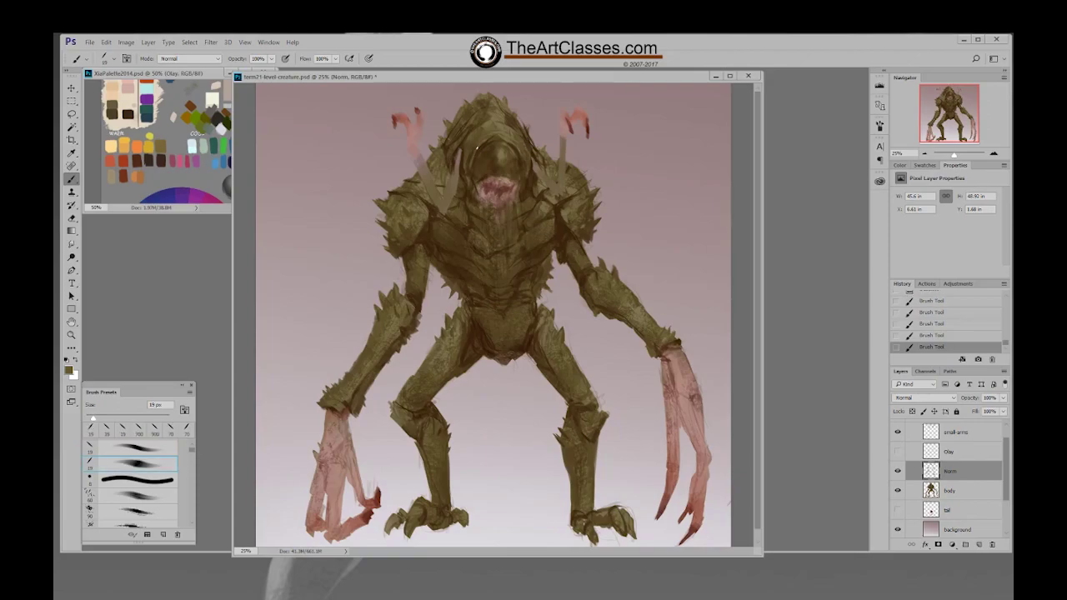
pyautogui.keyDown('alt'); pyautogui.click(481, 150); pyautogui.keyUp('alt')
pyautogui.keyDown('alt'); pyautogui.click(510, 135); pyautogui.keyUp('alt')
pyautogui.keyDown('alt'); pyautogui.click(521, 148); pyautogui.keyUp('alt')
# Add a new Norm layer and darken the image-right rim of the face opening with a 35 px brush
pyautogui.rightClick(518, 143)
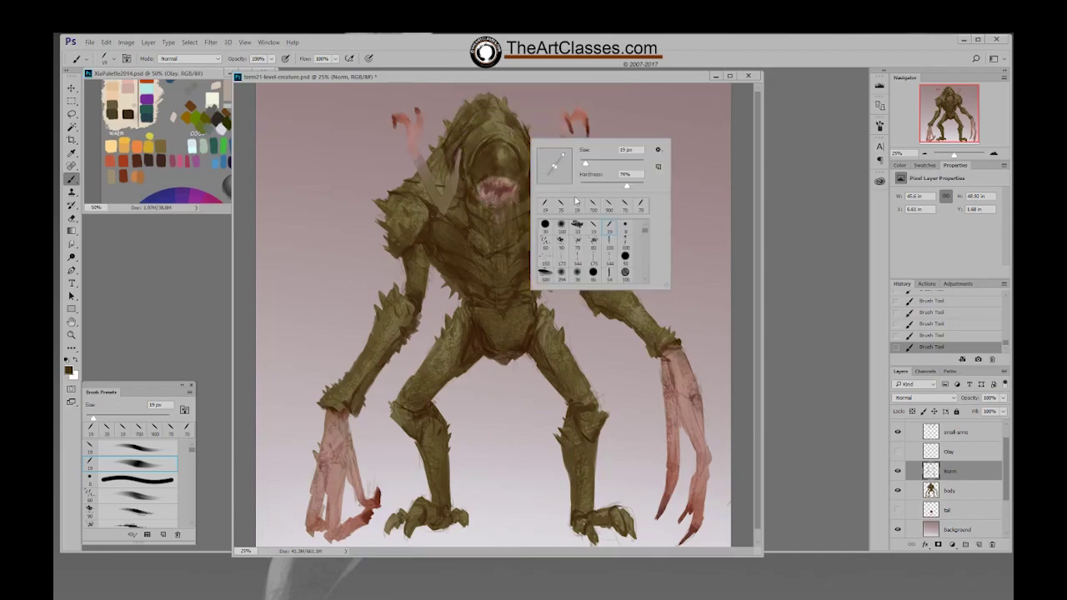
pyautogui.click(517, 142)
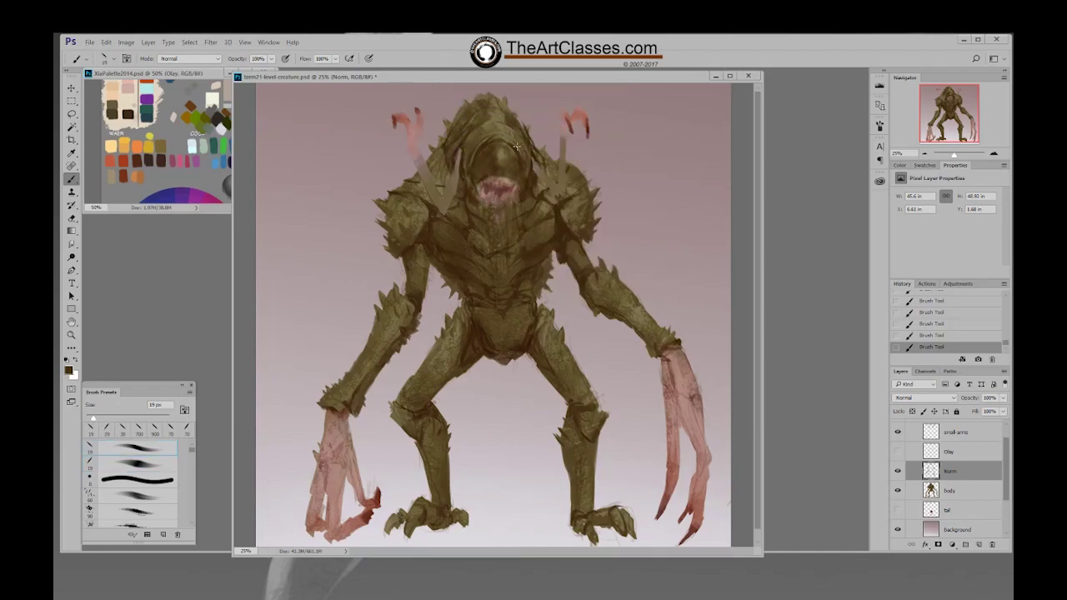
pyautogui.press(']')
pyautogui.press(']')
pyautogui.press(']')
pyautogui.press('F2')
pyautogui.moveTo(519, 146); pyautogui.dragTo(527, 178)
pyautogui.moveTo(525, 173); pyautogui.dragTo(529, 177)
pyautogui.keyDown('alt'); pyautogui.click(514, 139); pyautogui.keyUp('alt')
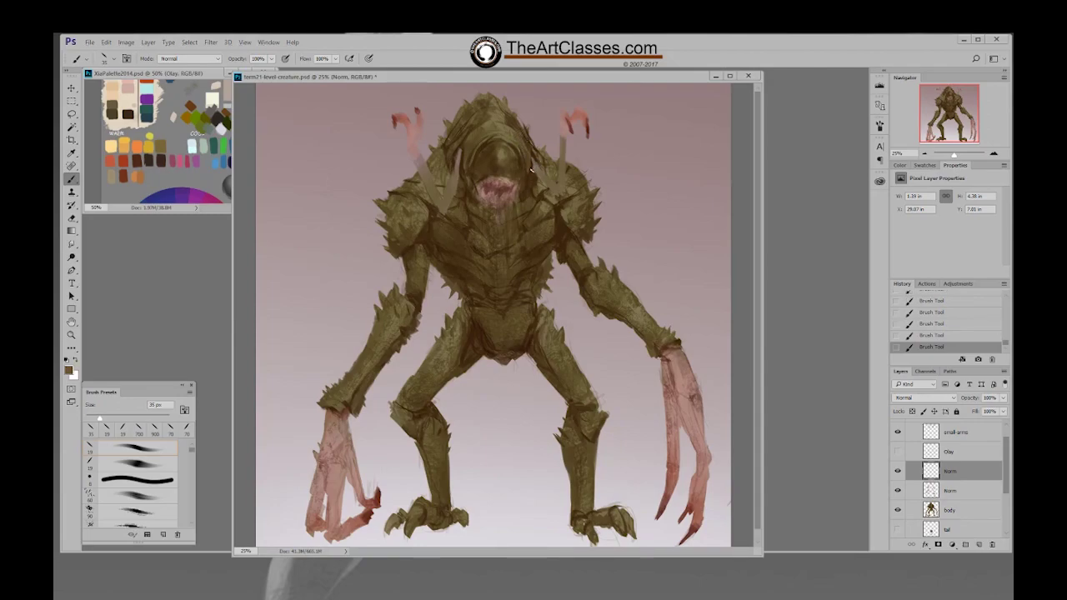
# Refine both side rims of the face opening with 19 px angled brushes and tones sampled from the head
pyautogui.rightClick(498, 178)
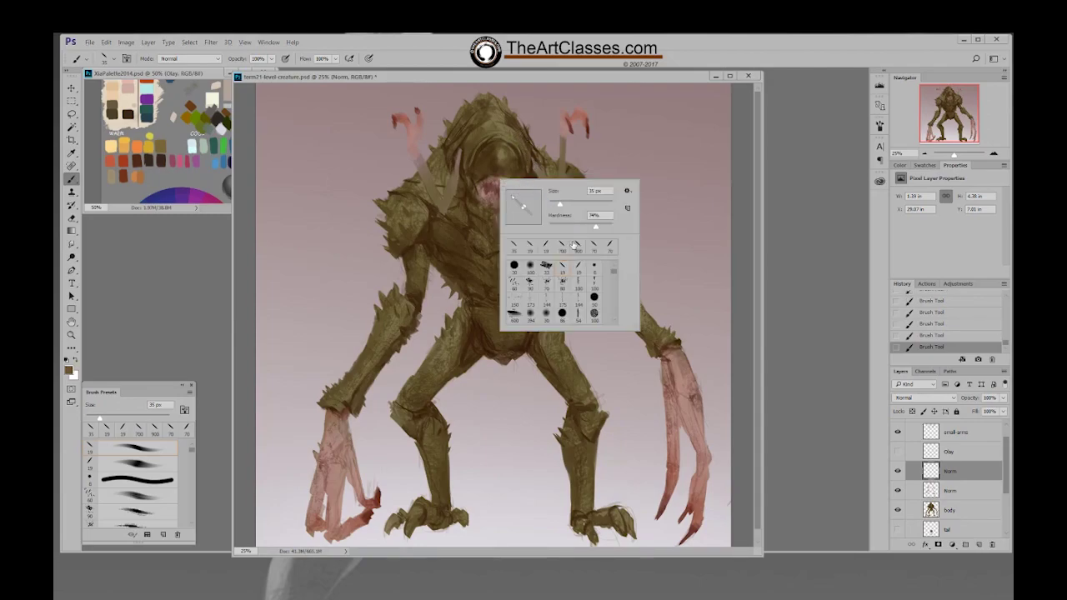
pyautogui.click(579, 266)
pyautogui.keyDown('alt'); pyautogui.click(502, 130); pyautogui.keyUp('alt')
pyautogui.moveTo(471, 162)
pyautogui.mouseDown()
pyautogui.moveTo(470, 172)
pyautogui.moveTo(481, 150)
pyautogui.moveTo(470, 181)
pyautogui.mouseUp()
pyautogui.keyDown('alt'); pyautogui.click(465, 168); pyautogui.keyUp('alt')
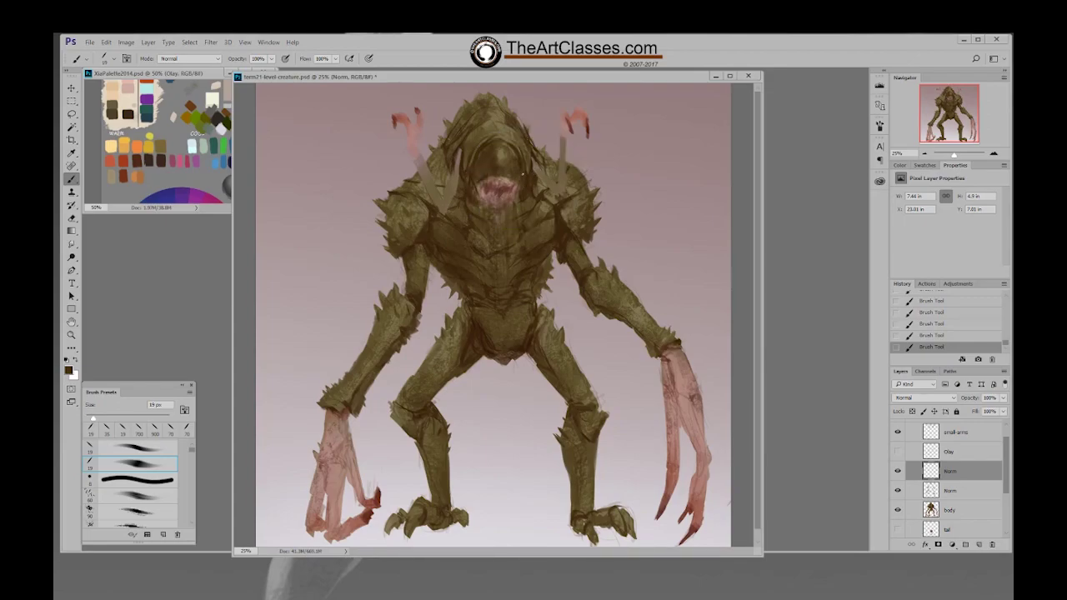
pyautogui.moveTo(526, 174); pyautogui.dragTo(525, 184)
pyautogui.keyDown('alt'); pyautogui.click(520, 146); pyautogui.keyUp('alt')
pyautogui.rightClick(538, 153)
pyautogui.click(600, 241)
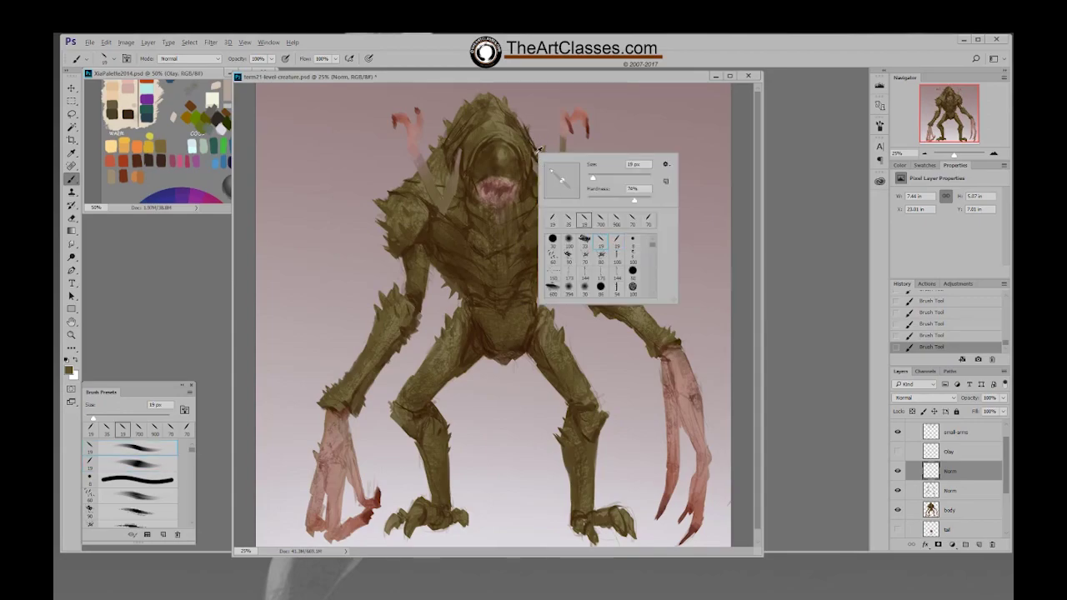
pyautogui.keyDown('alt'); pyautogui.click(482, 144); pyautogui.keyUp('alt')
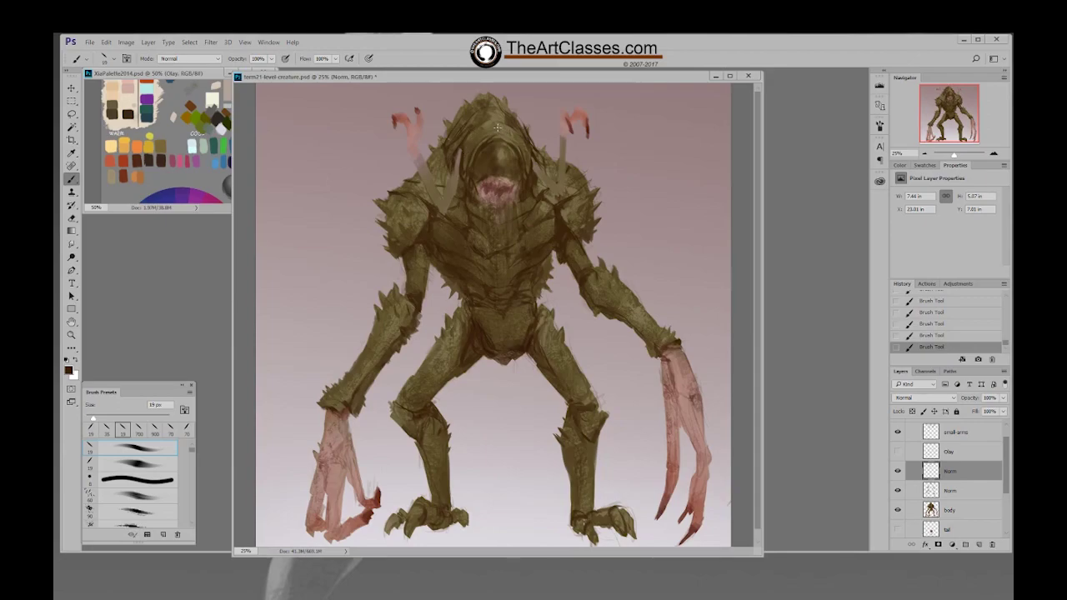
# Mix a light tan (H 42, S 32, B 62) and highlight the upper rim of the face opening with a 19 px brush
pyautogui.keyDown('alt'); pyautogui.click(505, 132); pyautogui.keyUp('alt')
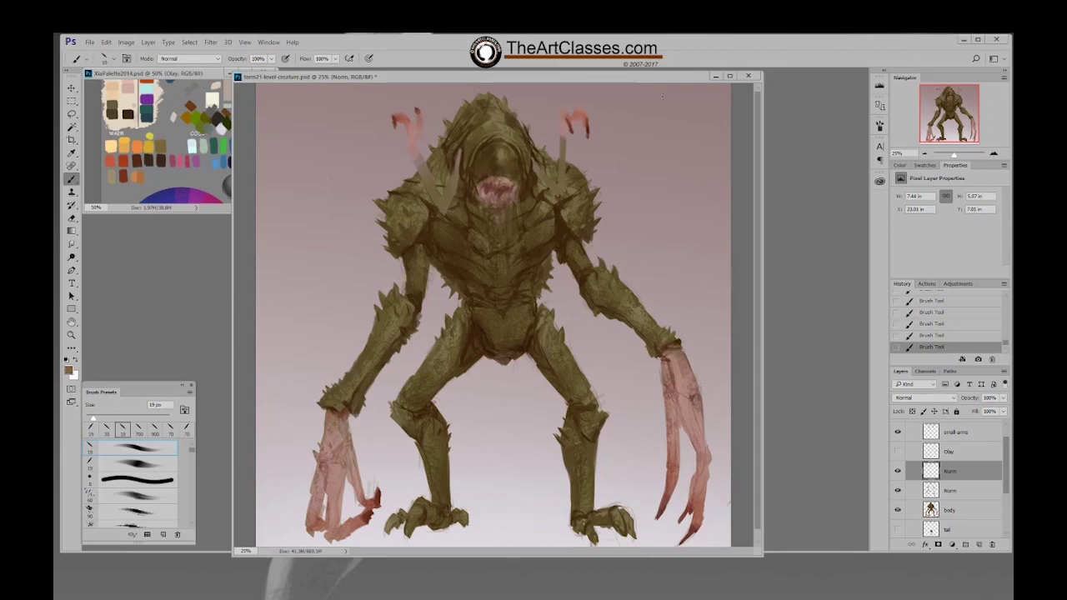
pyautogui.click(899, 165)
pyautogui.click(953, 202)
pyautogui.click(939, 193)
pyautogui.moveTo(940, 195); pyautogui.dragTo(937, 195)
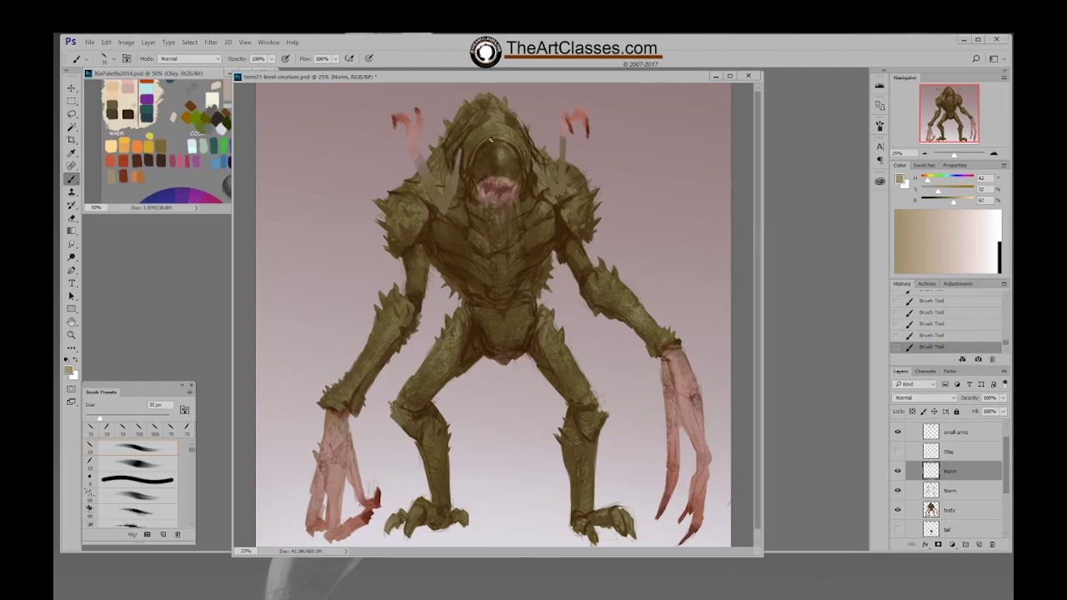
pyautogui.rightClick(485, 143)
pyautogui.click(529, 210)
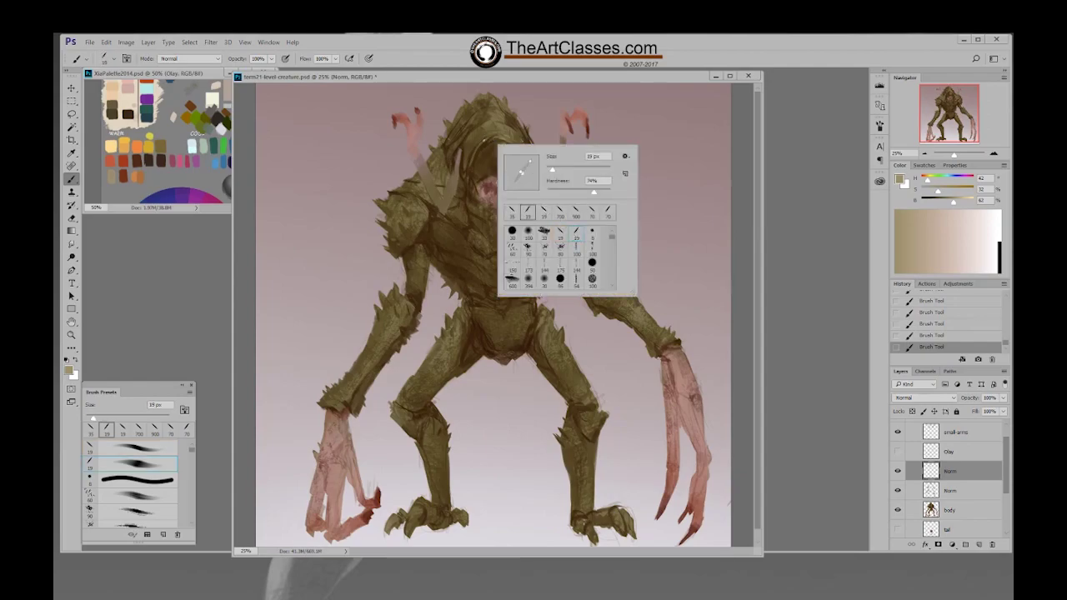
pyautogui.click(479, 145)
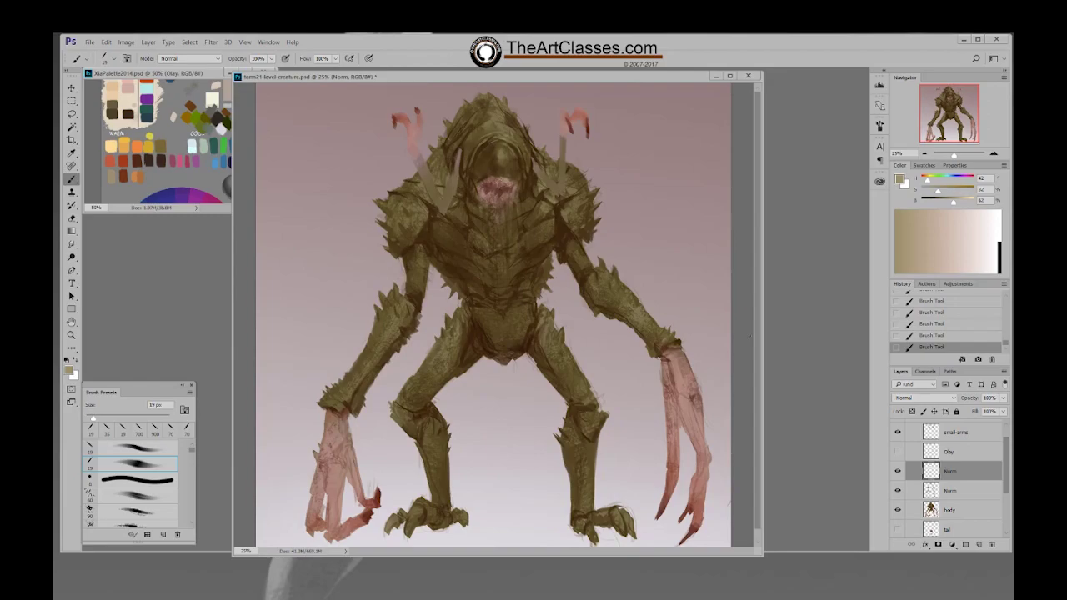
pyautogui.click(898, 450)
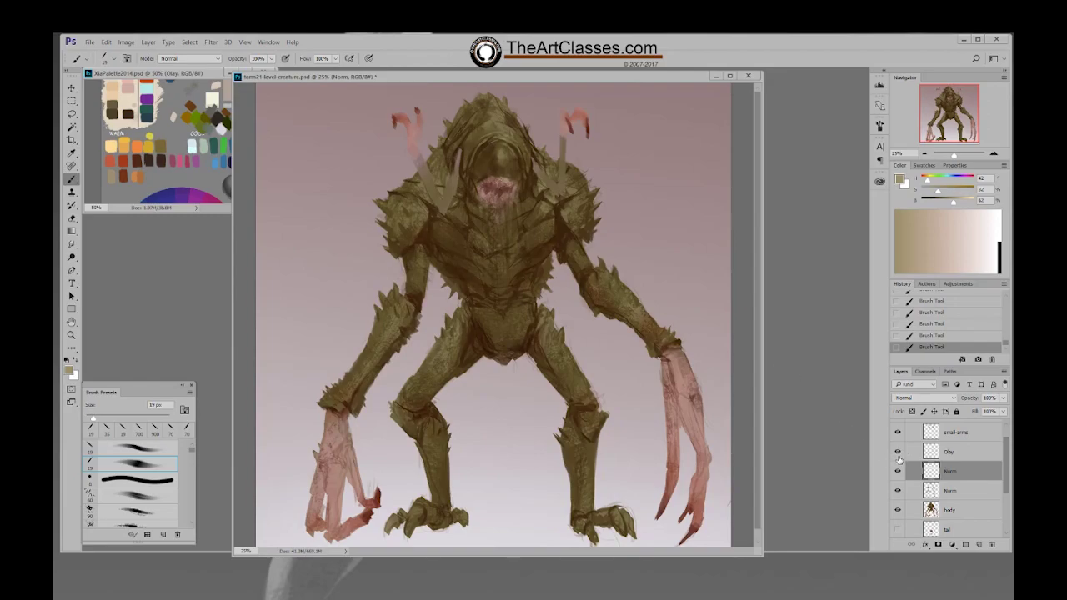
pyautogui.click(951, 455)
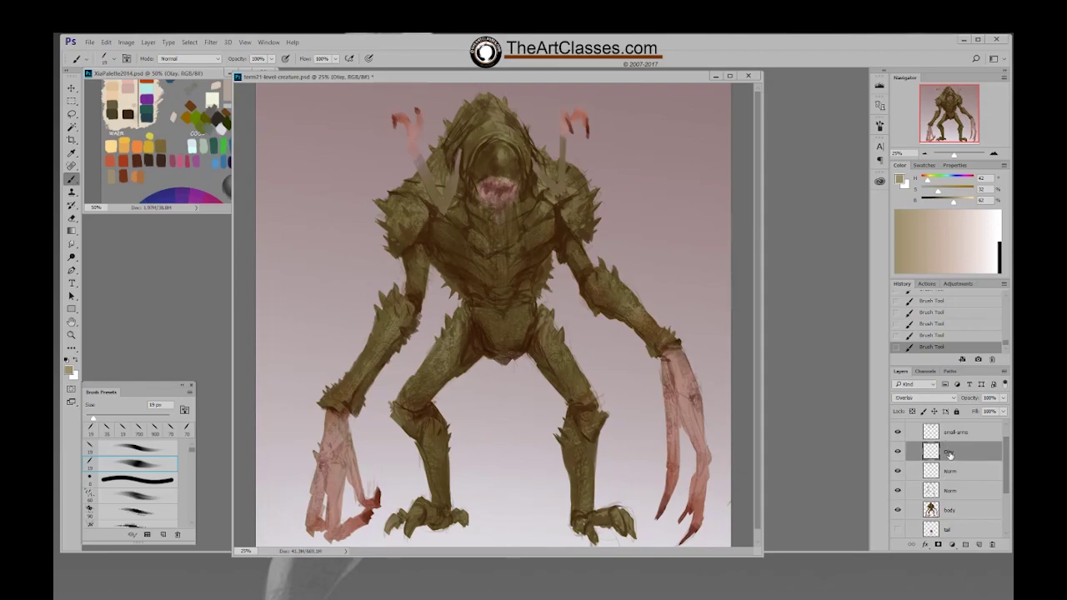
pyautogui.click(898, 451)
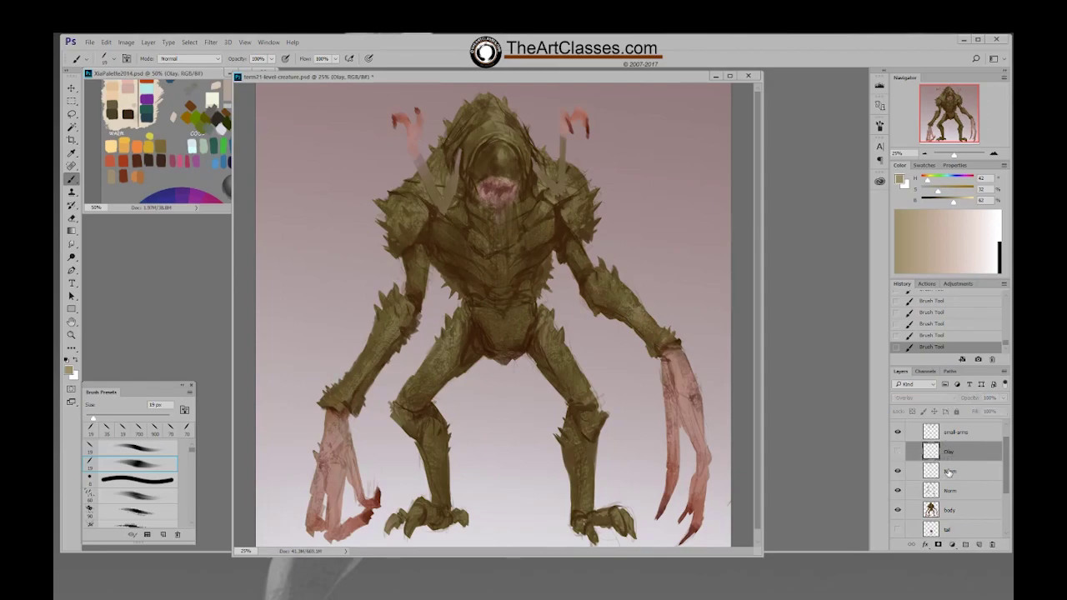
pyautogui.click(949, 472)
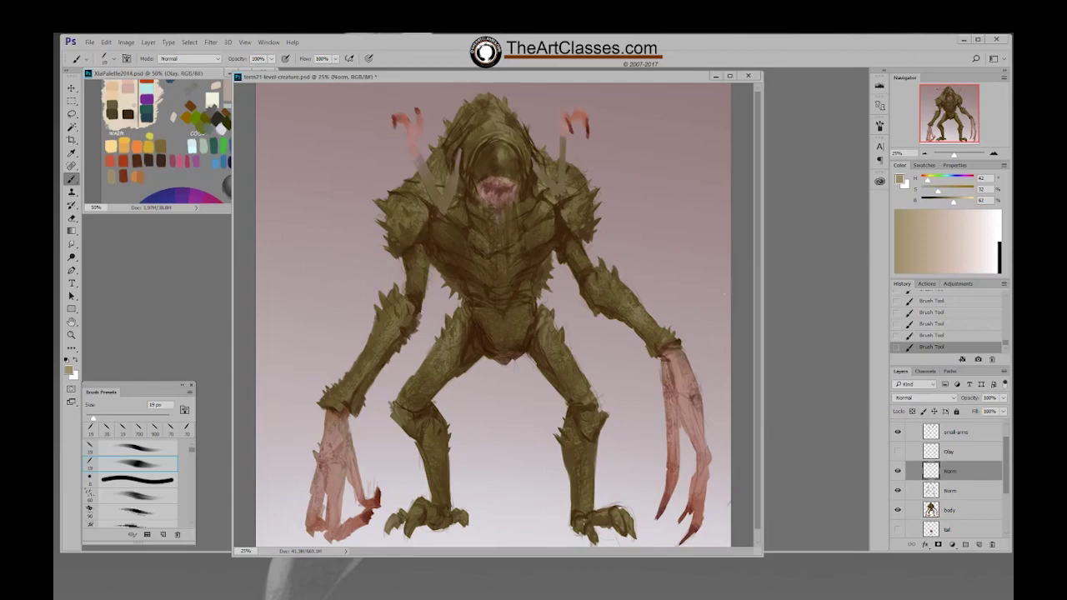
# Refine the spikes and shading on top of the image-right shoulder with a 35 px angled brush and tones sampled from the shoulder
pyautogui.keyDown('alt'); pyautogui.click(579, 200); pyautogui.keyUp('alt')
pyautogui.press(']')
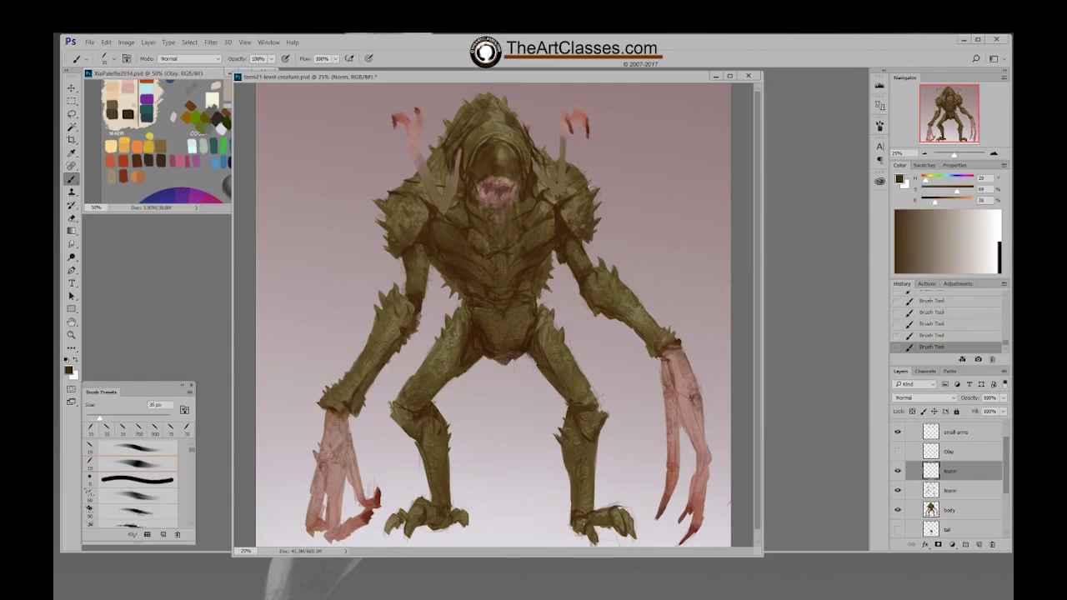
pyautogui.keyDown('alt'); pyautogui.click(587, 180); pyautogui.keyUp('alt')
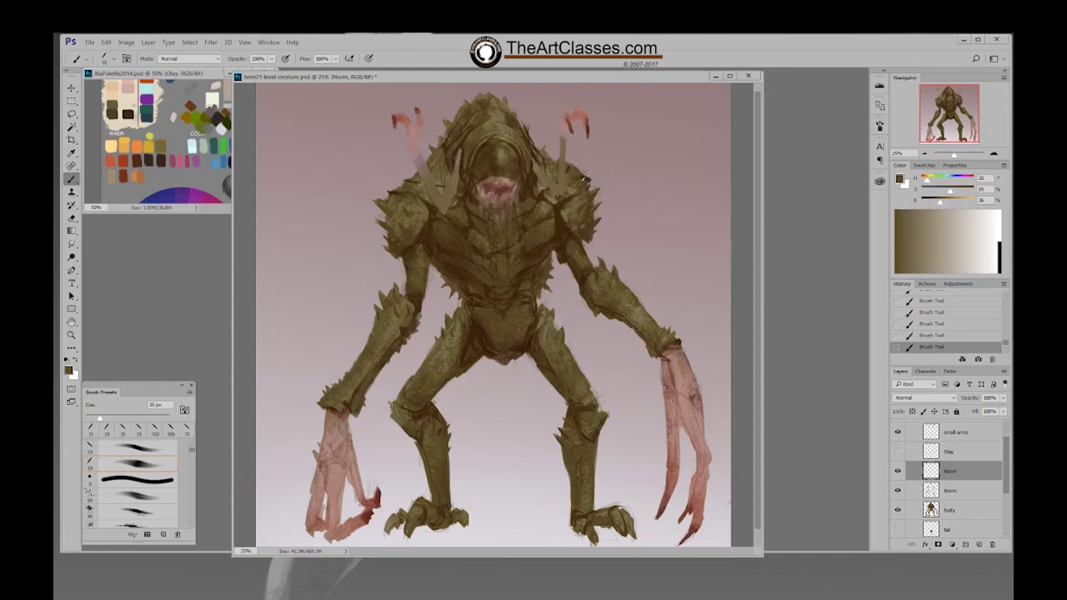
pyautogui.keyDown('alt'); pyautogui.click(575, 194); pyautogui.keyUp('alt')
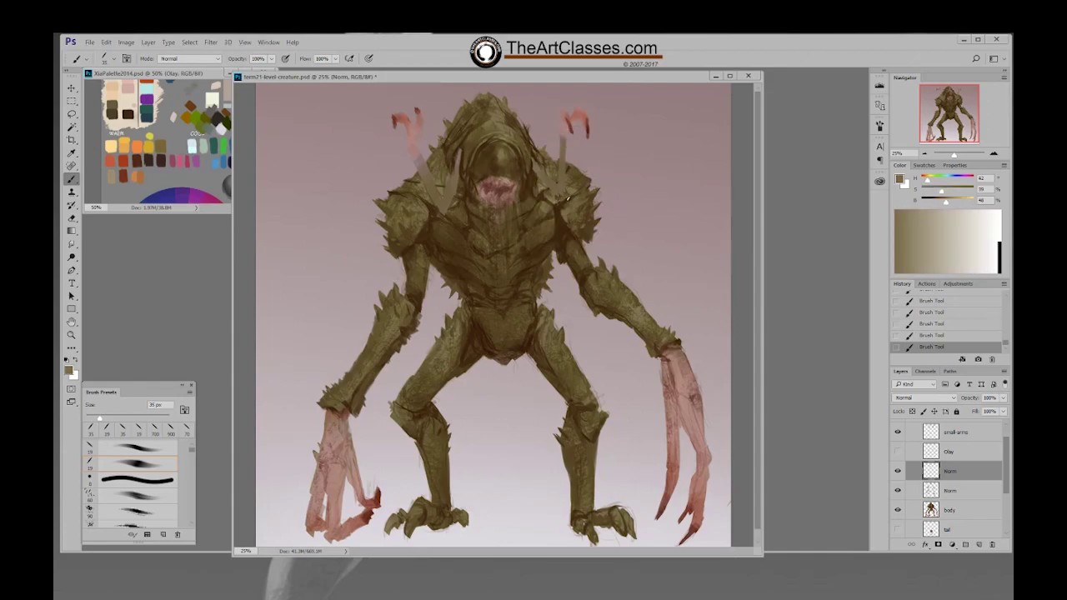
pyautogui.keyDown('alt'); pyautogui.click(581, 190); pyautogui.keyUp('alt')
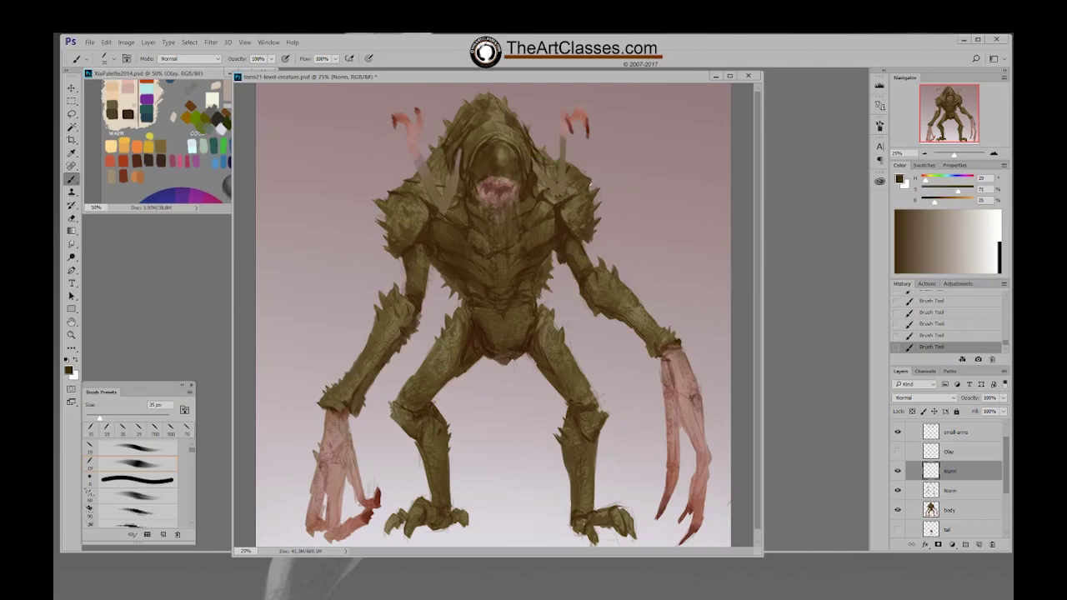
pyautogui.keyDown('alt'); pyautogui.click(587, 175); pyautogui.keyUp('alt')
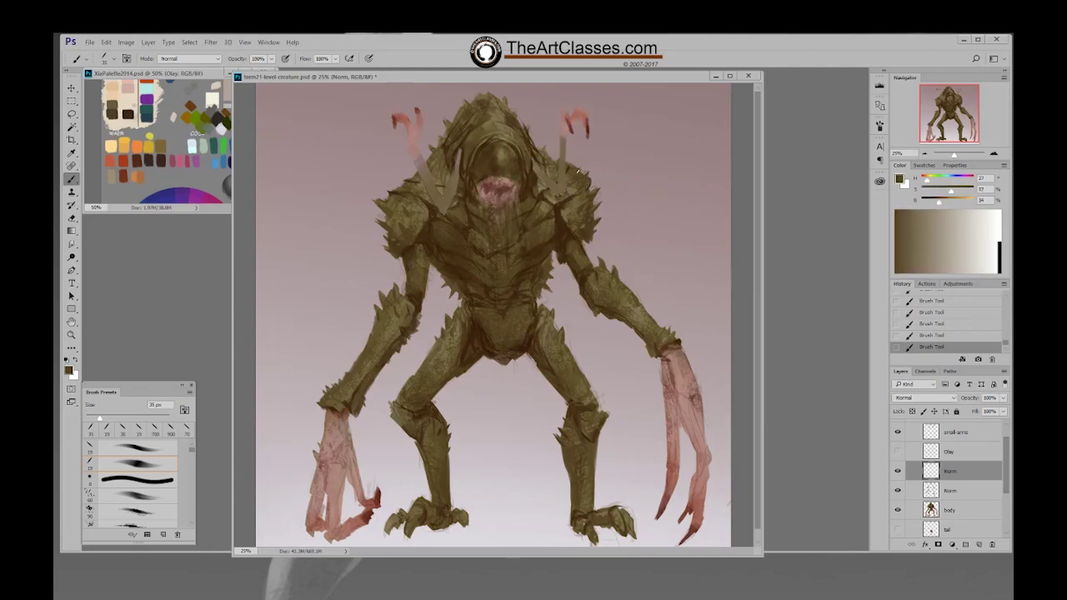
pyautogui.keyDown('alt'); pyautogui.click(575, 183); pyautogui.keyUp('alt')
pyautogui.keyDown('alt'); pyautogui.click(573, 183); pyautogui.keyUp('alt')
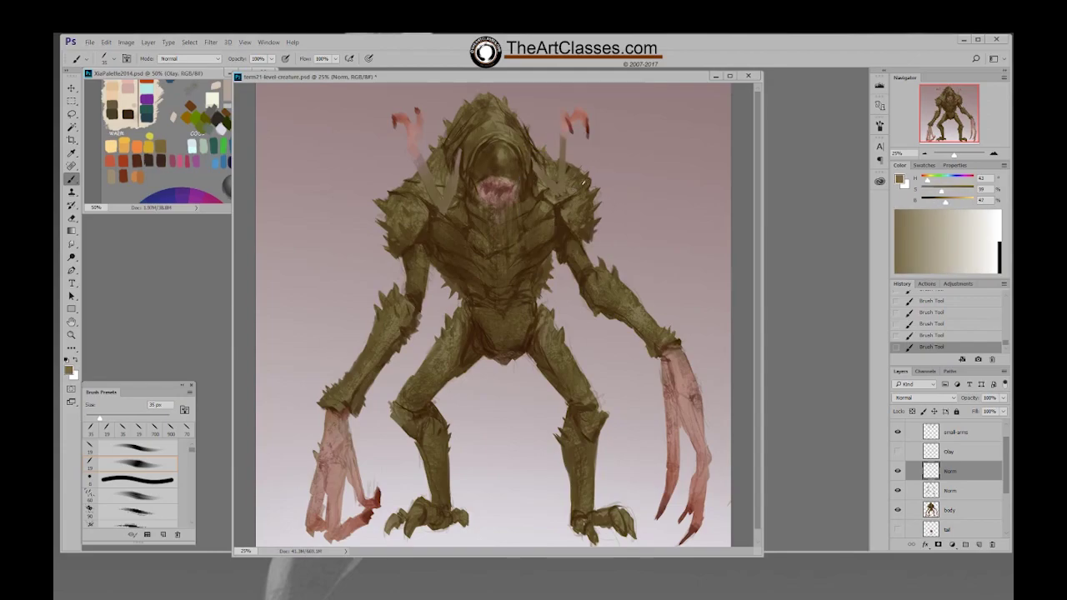
# Shade the top of the image-left shoulder with a 30 px angled brush and a dark olive sampled there
pyautogui.rightClick(428, 190)
pyautogui.click(492, 260)
pyautogui.click(495, 164)
pyautogui.keyDown('alt'); pyautogui.click(405, 185); pyautogui.keyUp('alt')
pyautogui.press(']')
pyautogui.press(']')
pyautogui.press(']')
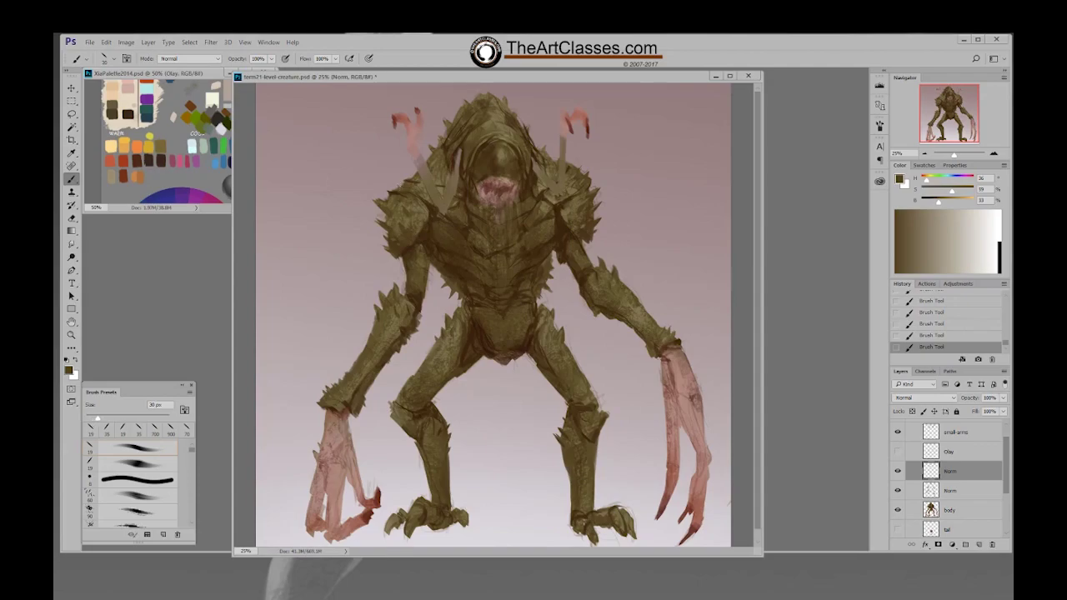
# Blend the area between the image-left shoulder and the hood with a 40 px brush, alternating sampled light and dark olive tones
pyautogui.press(']')
pyautogui.keyDown('alt'); pyautogui.click(422, 182); pyautogui.keyUp('alt')
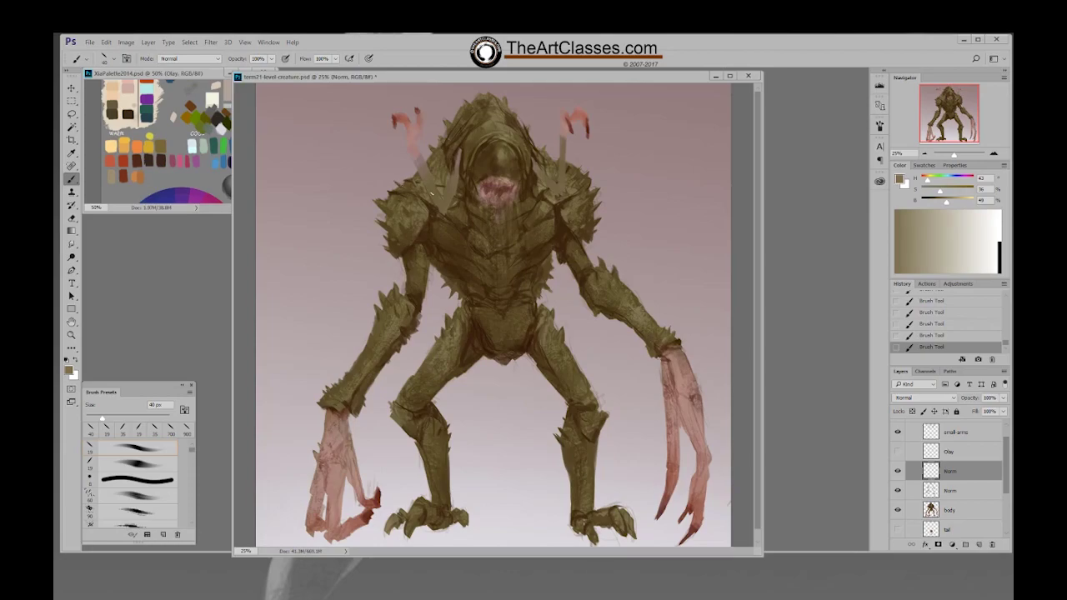
pyautogui.keyDown('alt'); pyautogui.click(421, 171); pyautogui.keyUp('alt')
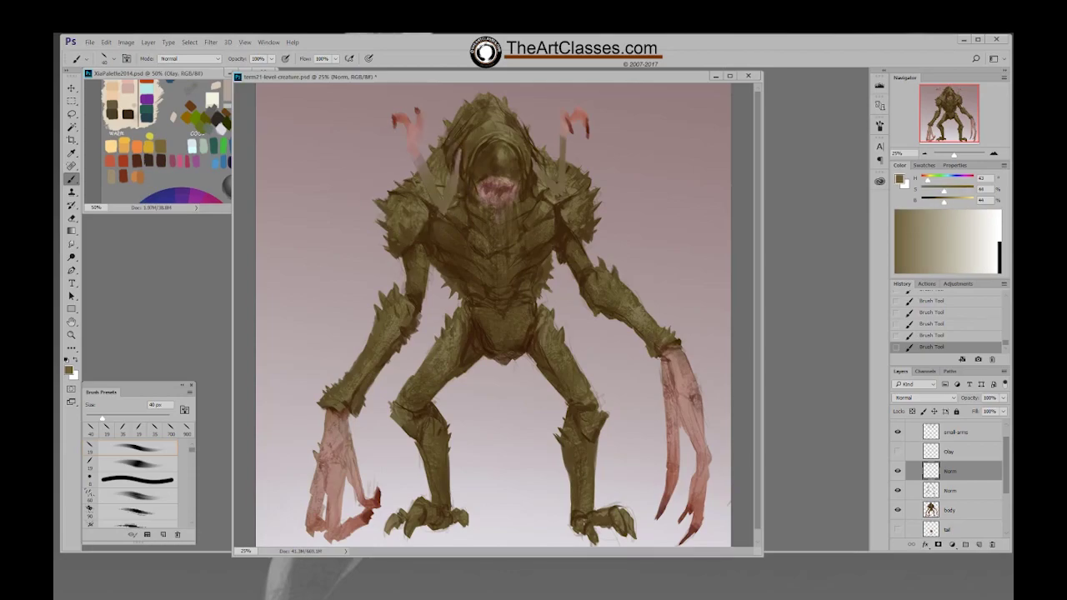
pyautogui.keyDown('alt'); pyautogui.click(415, 176); pyautogui.keyUp('alt')
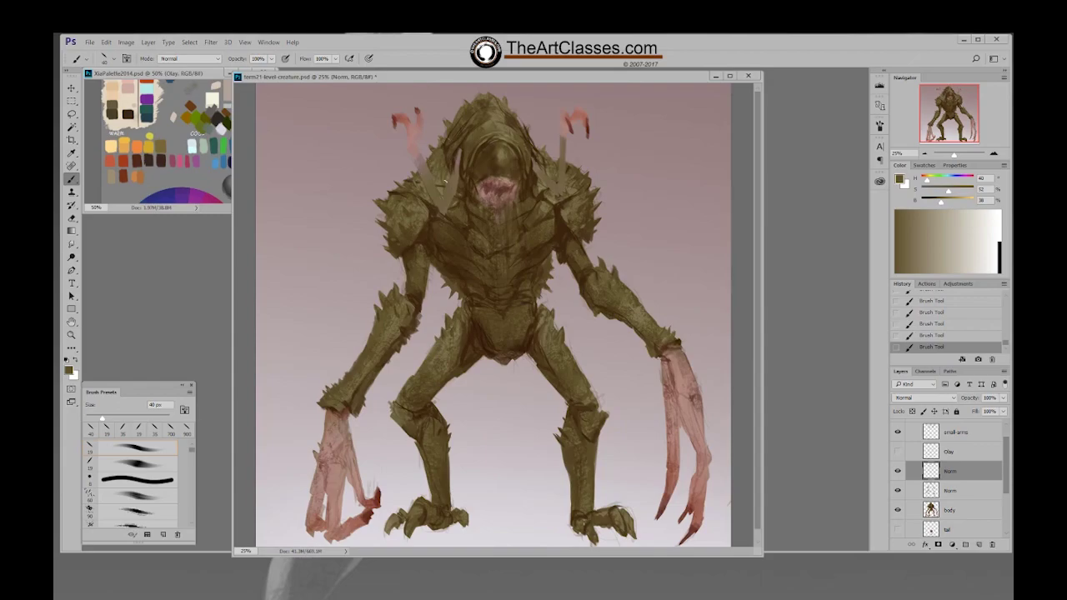
pyautogui.keyDown('alt'); pyautogui.click(445, 181); pyautogui.keyUp('alt')
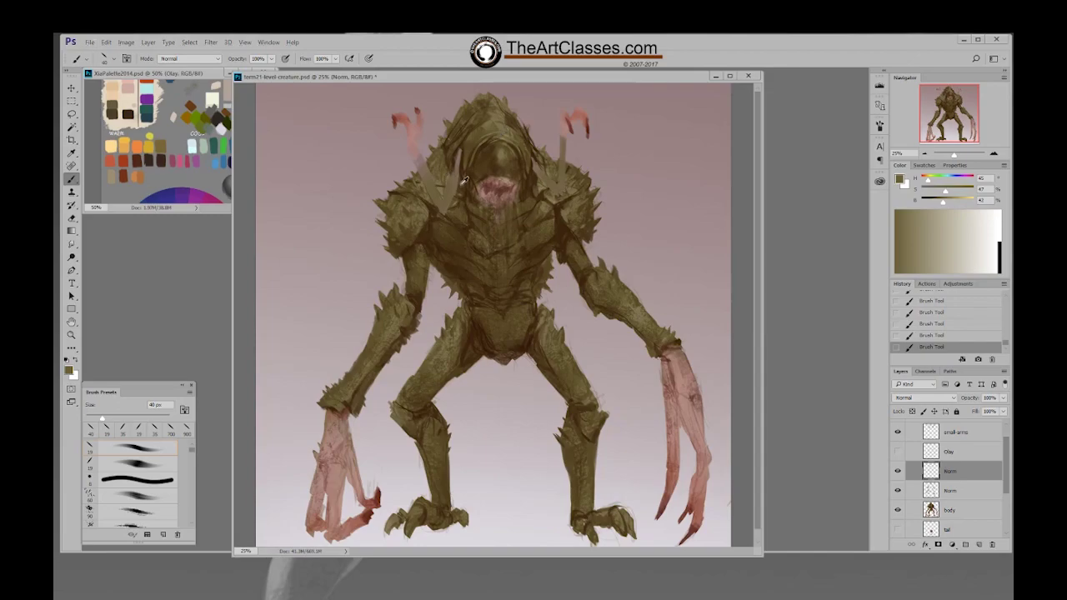
pyautogui.keyDown('alt'); pyautogui.click(463, 181); pyautogui.keyUp('alt')
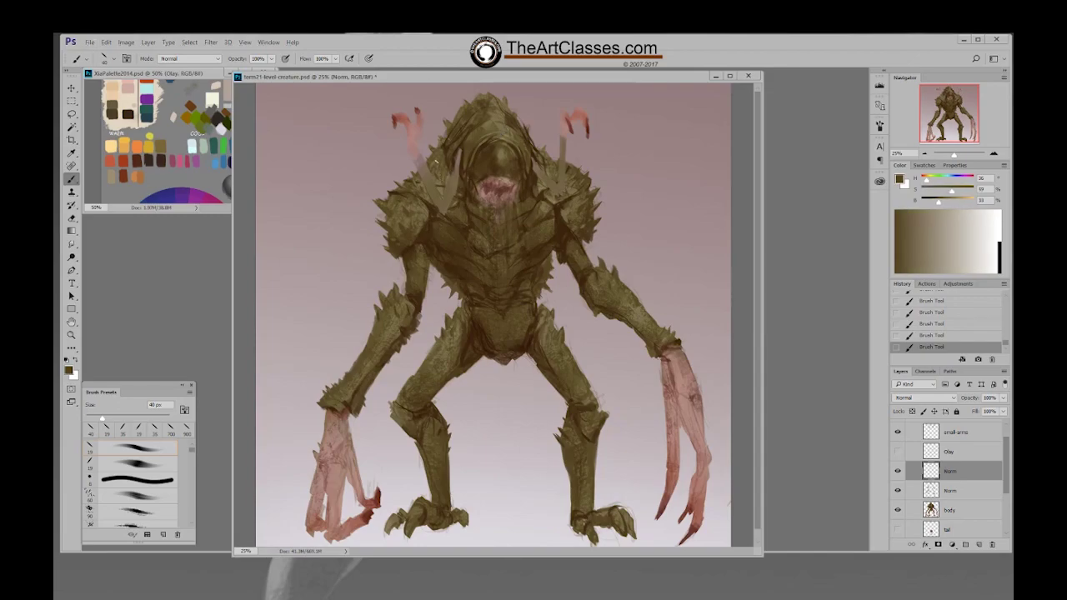
# Detail the area between the hood and the image-right shoulder with 19 px and 35 px brushes and tones sampled nearby
pyautogui.rightClick(565, 159)
pyautogui.click(625, 223)
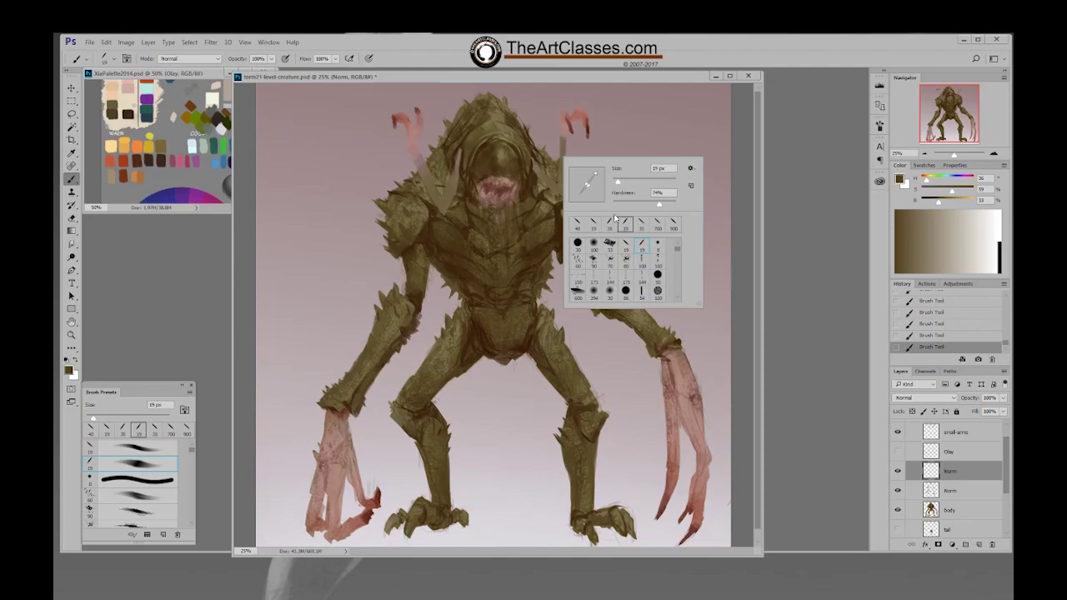
pyautogui.click(550, 171)
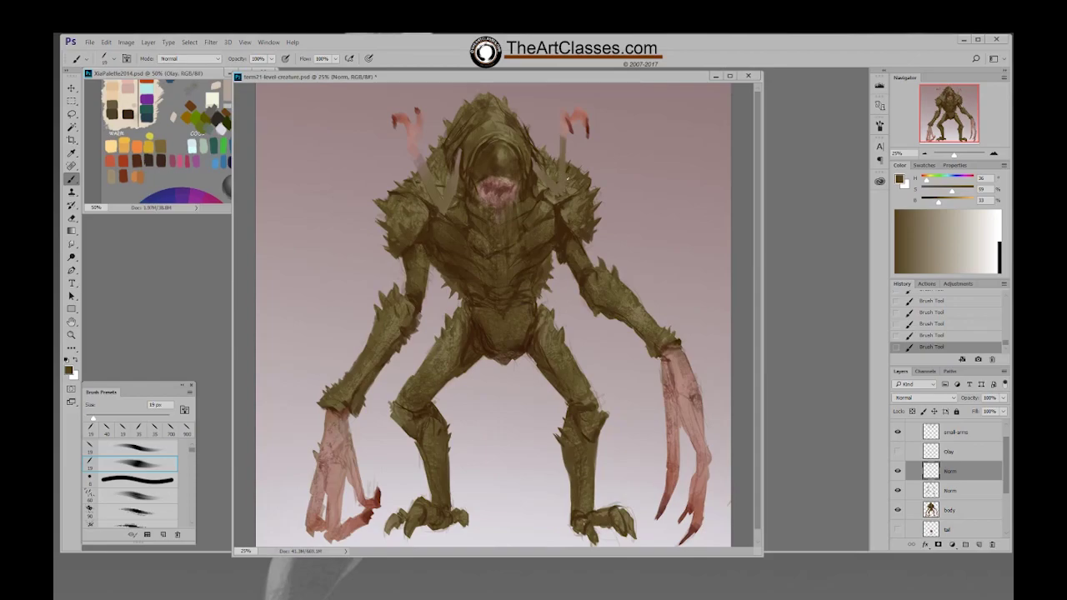
pyautogui.keyDown('alt'); pyautogui.click(551, 198); pyautogui.keyUp('alt')
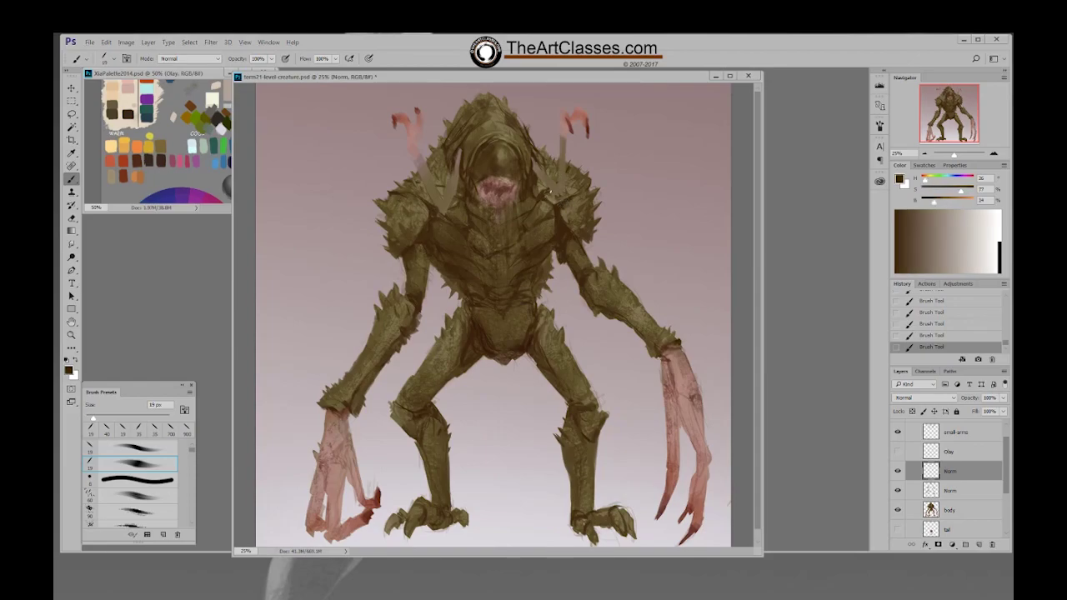
pyautogui.keyDown('alt'); pyautogui.click(570, 163); pyautogui.keyUp('alt')
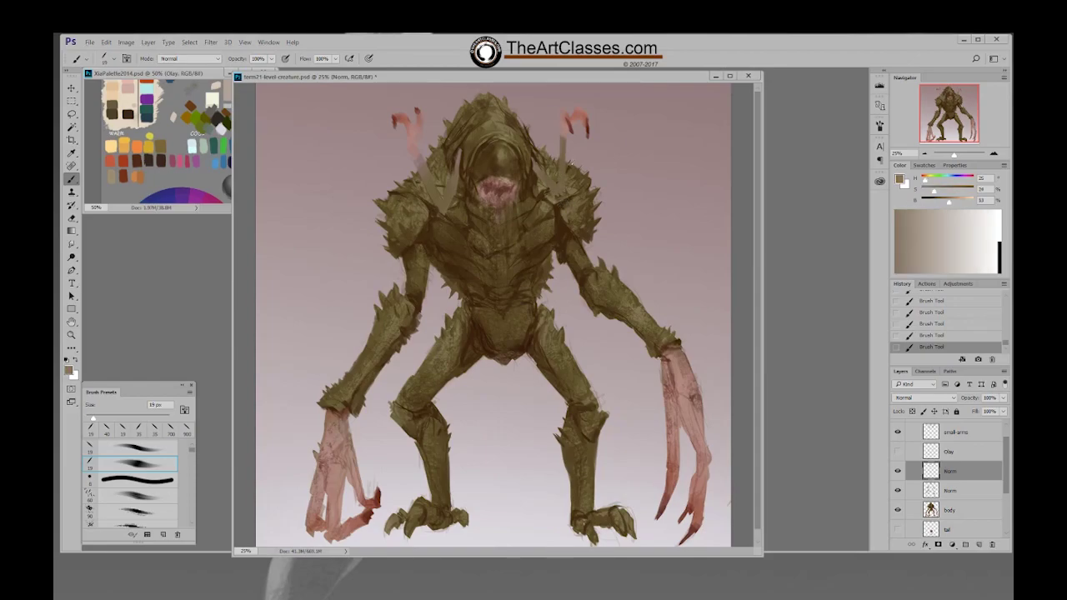
pyautogui.keyDown('alt'); pyautogui.click(575, 163); pyautogui.keyUp('alt')
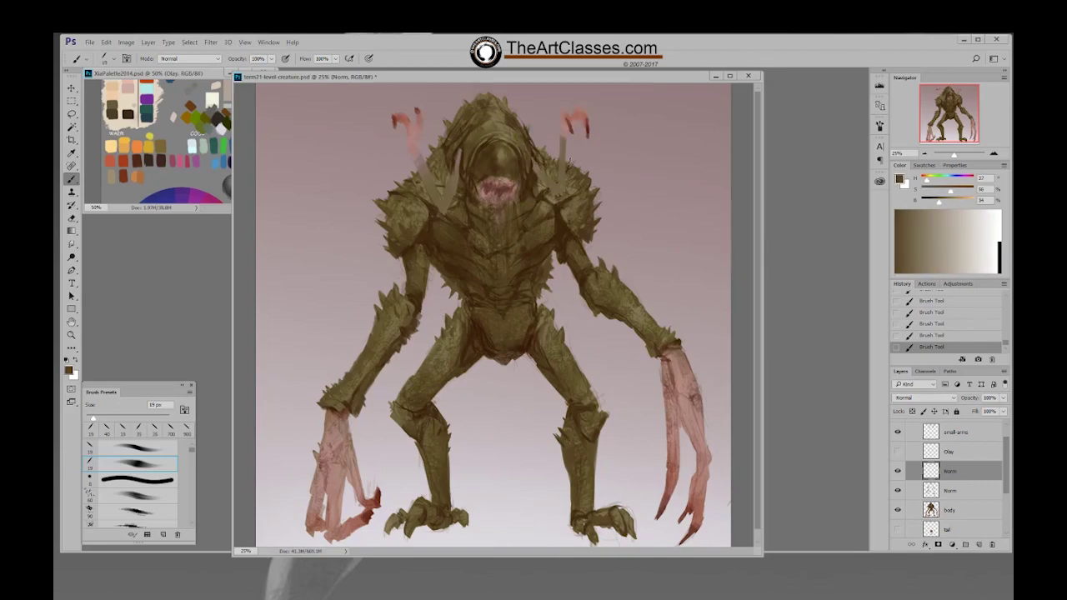
pyautogui.press(']')
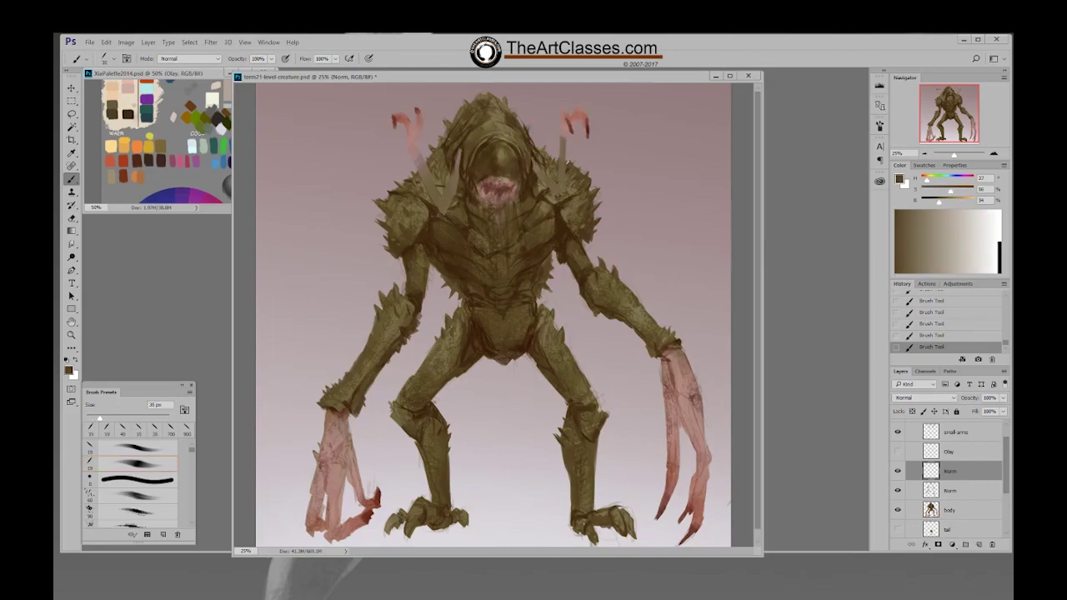
# Rework the upper edge of the image-left shoulder with a 50 px angled brush and an olive sampled there
pyautogui.rightClick(414, 179)
pyautogui.keyDown('alt'); pyautogui.click(421, 174); pyautogui.keyUp('alt')
pyautogui.rightClick(423, 175)
pyautogui.doubleClick(486, 242)
pyautogui.press(']')
pyautogui.press(']')
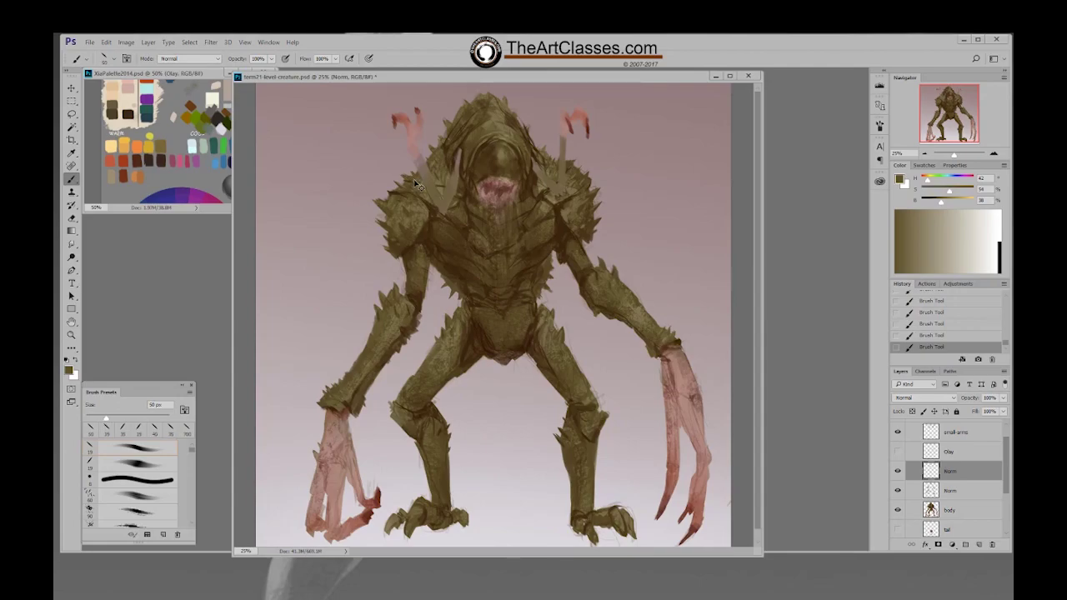
# Deepen and detail the image-left side of the hood with 50 px and 19 px brushes, using dark brown and lighter sampled tones
pyautogui.keyDown('alt'); pyautogui.click(472, 175); pyautogui.keyUp('alt')
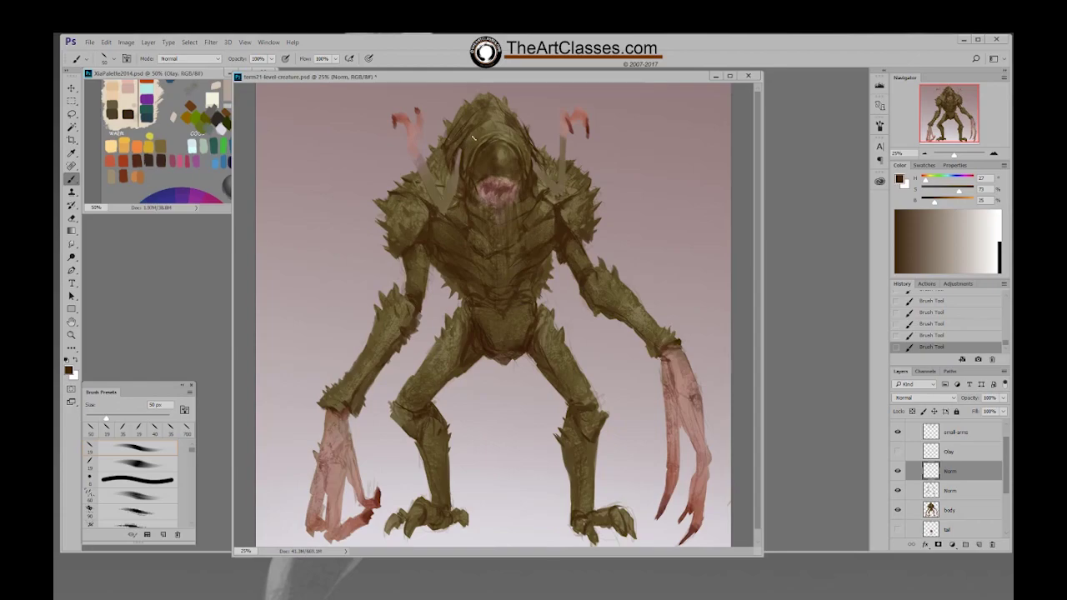
pyautogui.keyDown('alt'); pyautogui.click(449, 163); pyautogui.keyUp('alt')
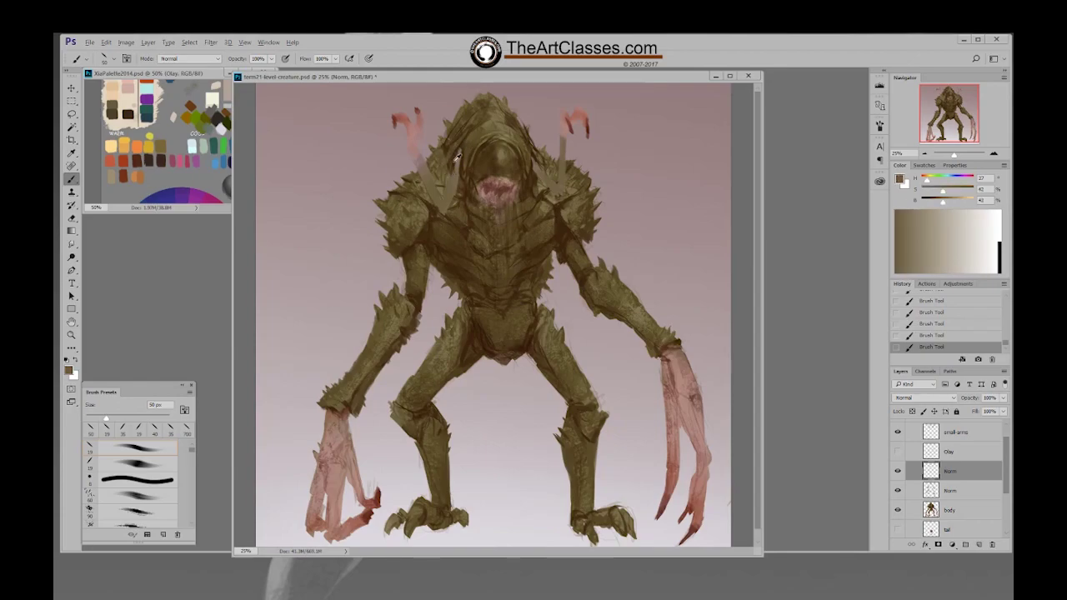
pyautogui.keyDown('alt'); pyautogui.click(455, 160); pyautogui.keyUp('alt')
pyautogui.rightClick(459, 160)
pyautogui.click(521, 226)
pyautogui.doubleClick(533, 250)
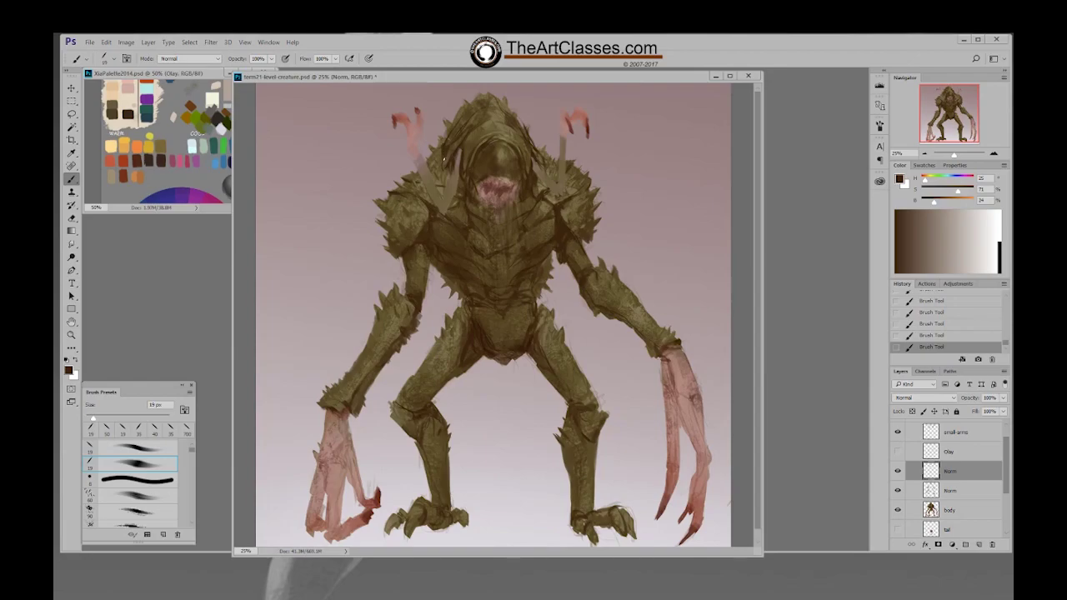
pyautogui.keyDown('alt'); pyautogui.click(451, 173); pyautogui.keyUp('alt')
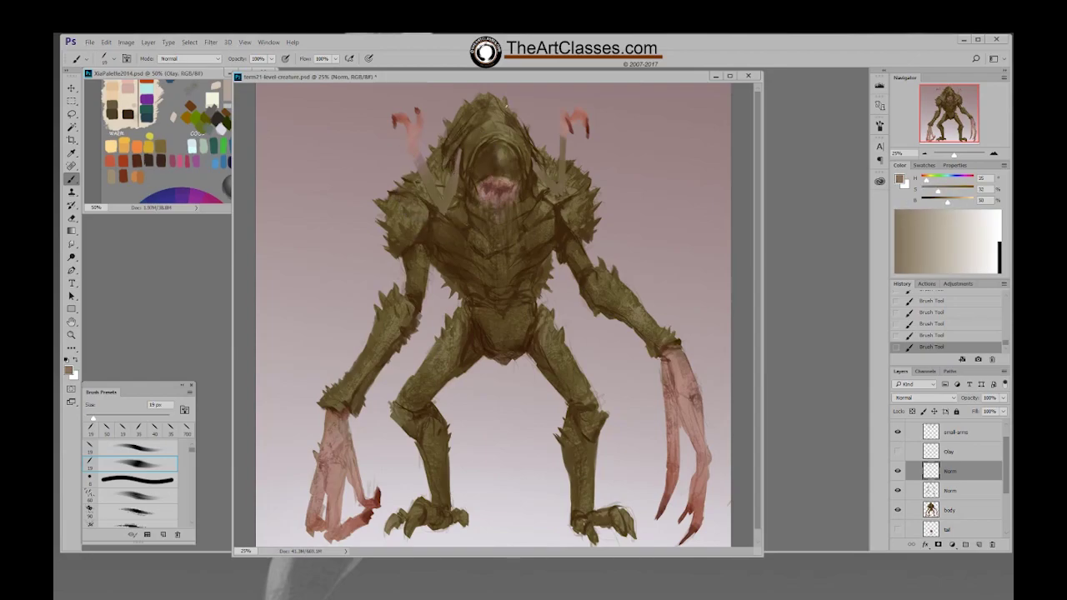
# Shade the image-right side of the hood with a 40 px angled brush and tones sampled from the hood and shoulder
pyautogui.rightClick(542, 153)
pyautogui.click(604, 220)
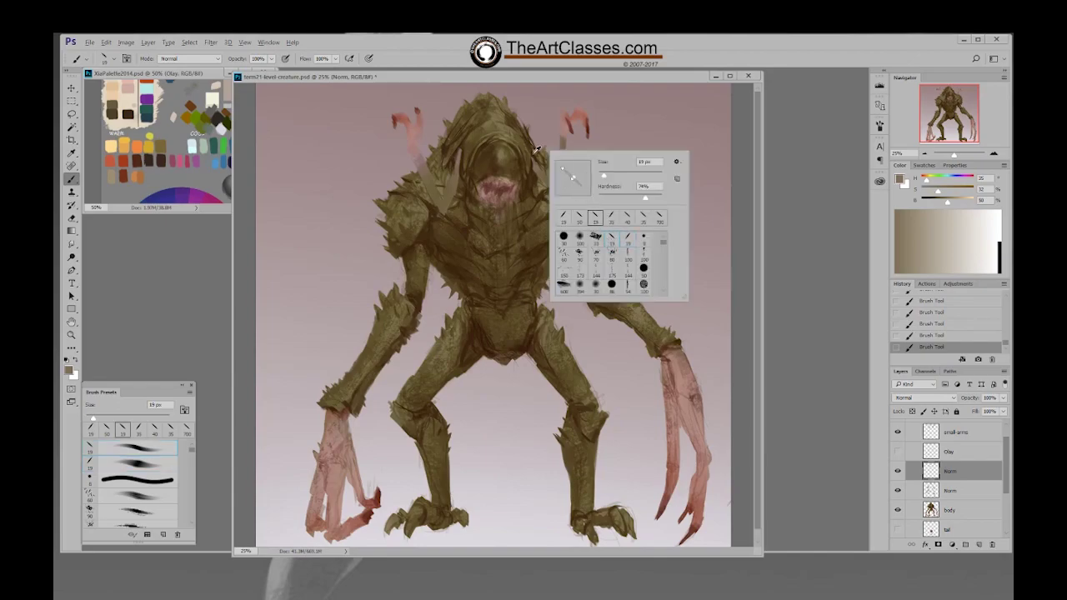
pyautogui.keyDown('alt'); pyautogui.click(534, 155); pyautogui.keyUp('alt')
pyautogui.press(']')
pyautogui.press(']')
pyautogui.press(']')
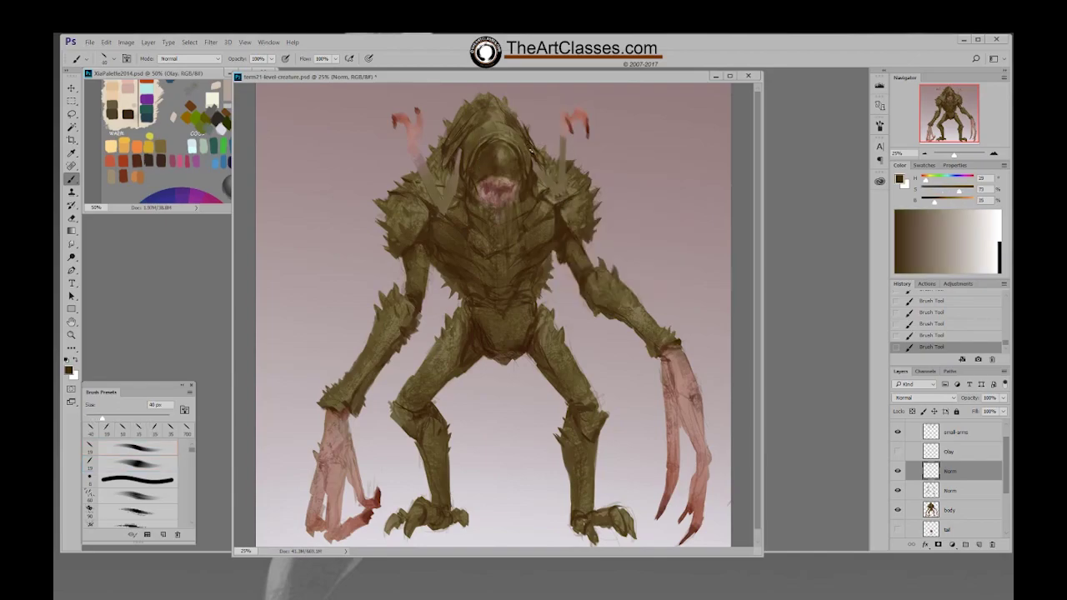
pyautogui.keyDown('alt'); pyautogui.click(527, 137); pyautogui.keyUp('alt')
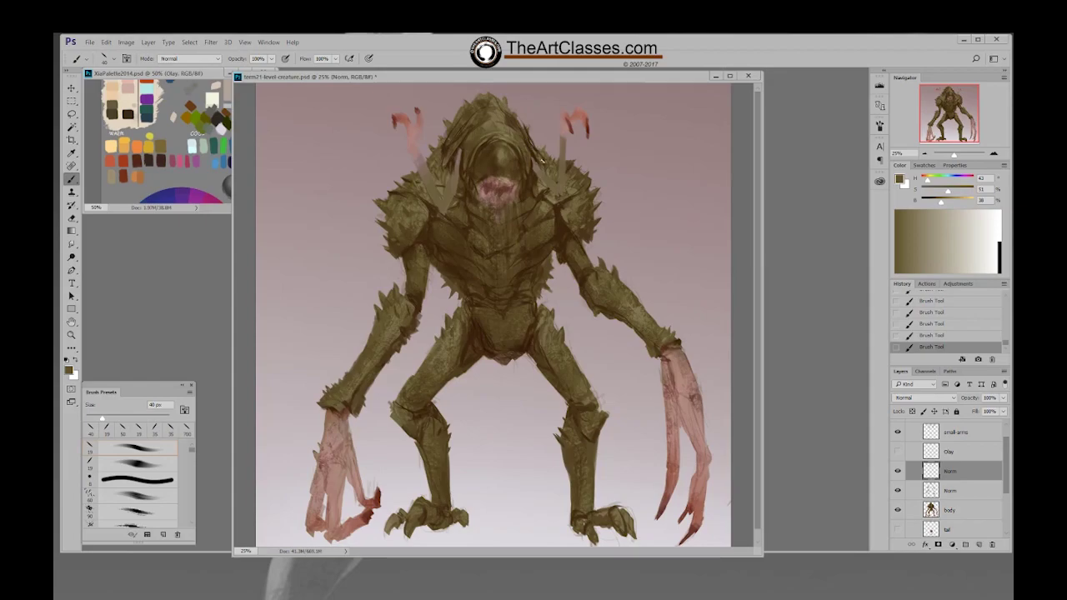
pyautogui.keyDown('alt'); pyautogui.click(555, 190); pyautogui.keyUp('alt')
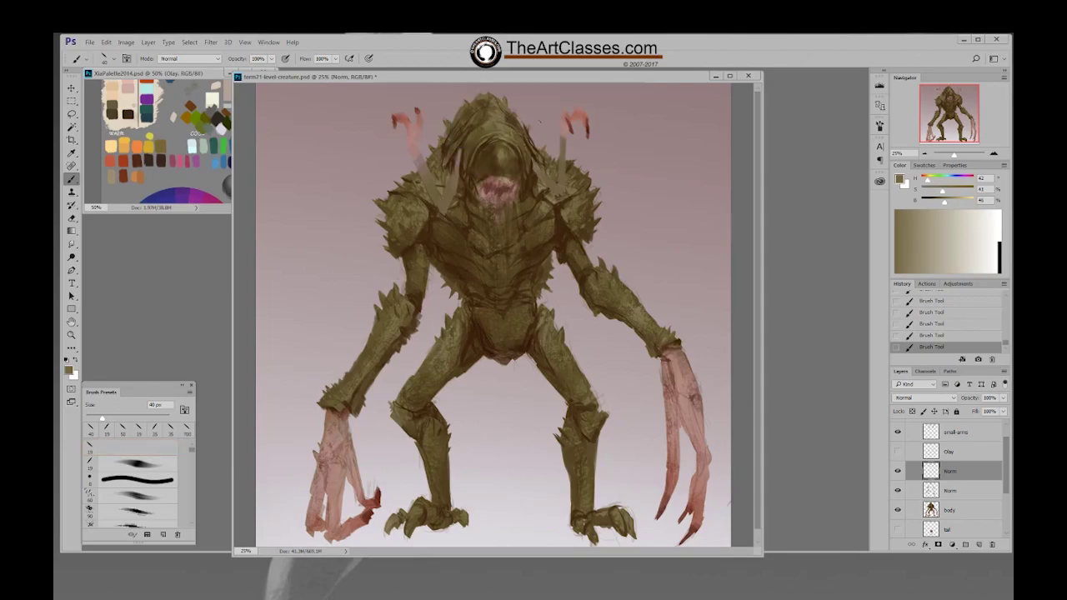
# Define the folds above the face opening on the image-left side of the hood with a 19 px brush and sampled light and dark tones
pyautogui.rightClick(539, 122)
pyautogui.click(621, 209)
pyautogui.press('Return')
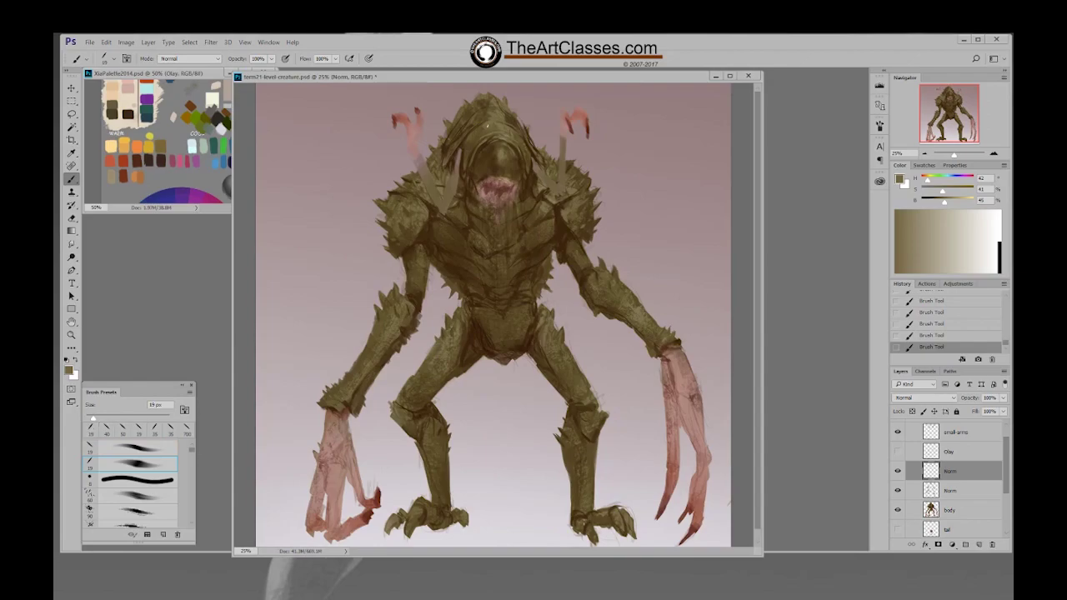
pyautogui.keyDown('alt'); pyautogui.click(463, 143); pyautogui.keyUp('alt')
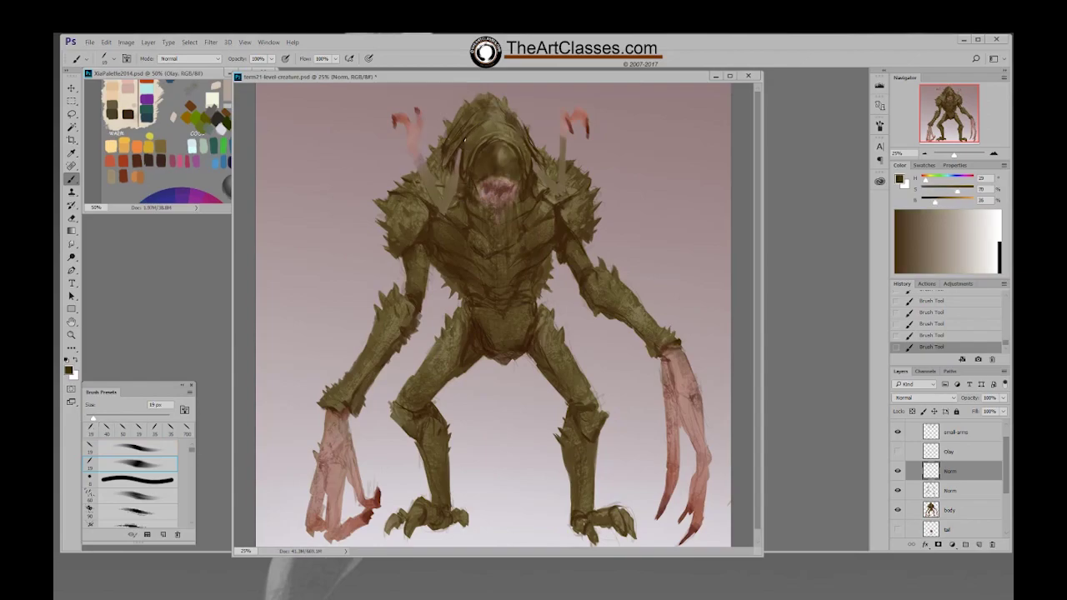
pyautogui.keyDown('alt'); pyautogui.click(473, 155); pyautogui.keyUp('alt')
pyautogui.keyDown('alt'); pyautogui.click(465, 143); pyautogui.keyUp('alt')
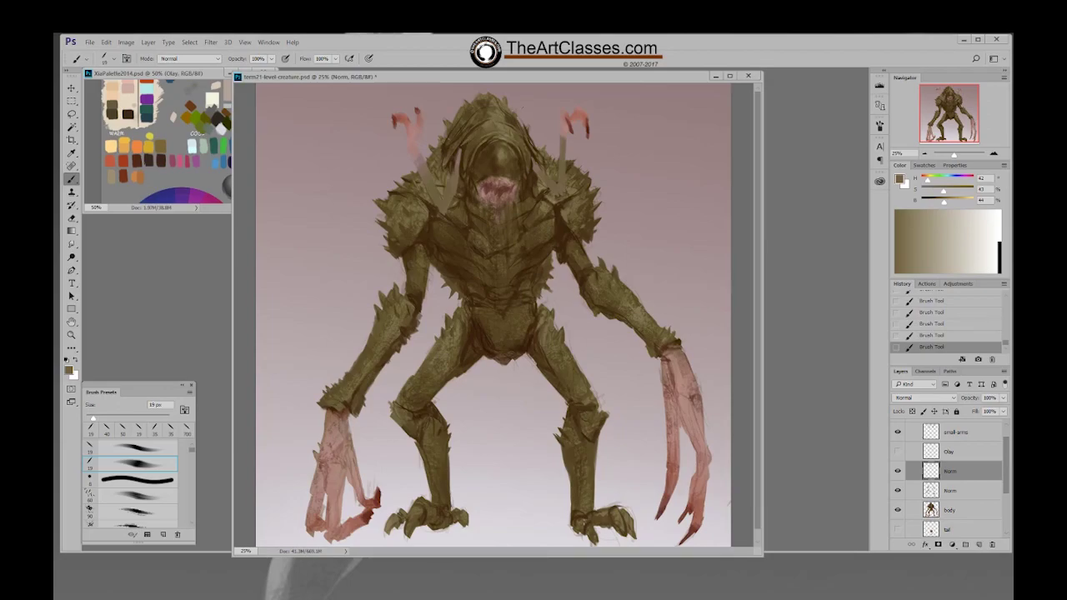
pyautogui.keyDown('alt'); pyautogui.click(465, 144); pyautogui.keyUp('alt')
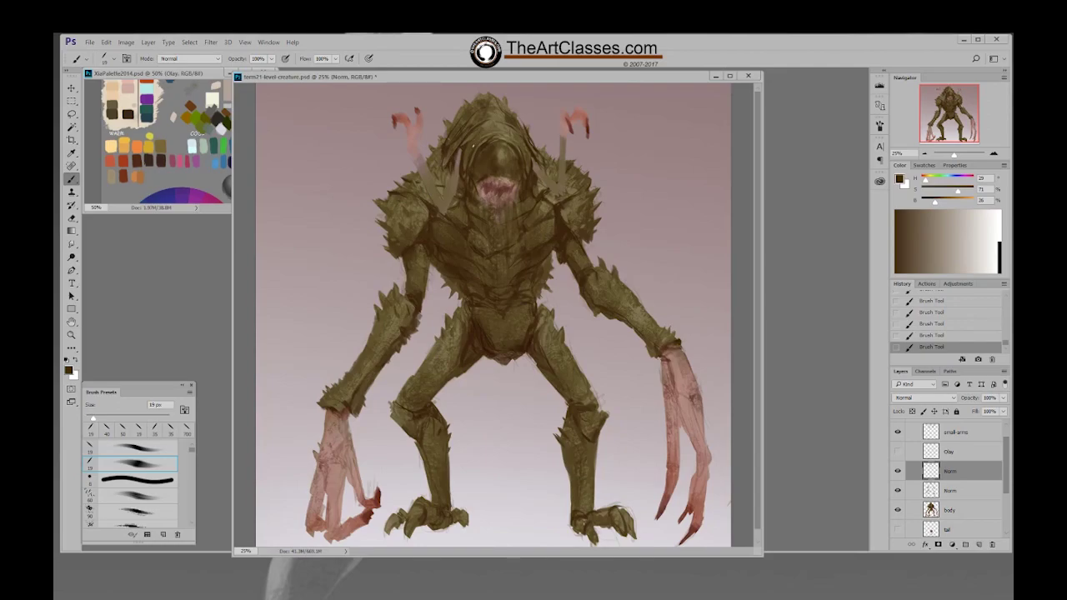
# Refine the creases on the image-left side of the hood with a 19 px brush, alternating sampled olive and dark brown tones
pyautogui.keyDown('alt'); pyautogui.click(463, 143); pyautogui.keyUp('alt')
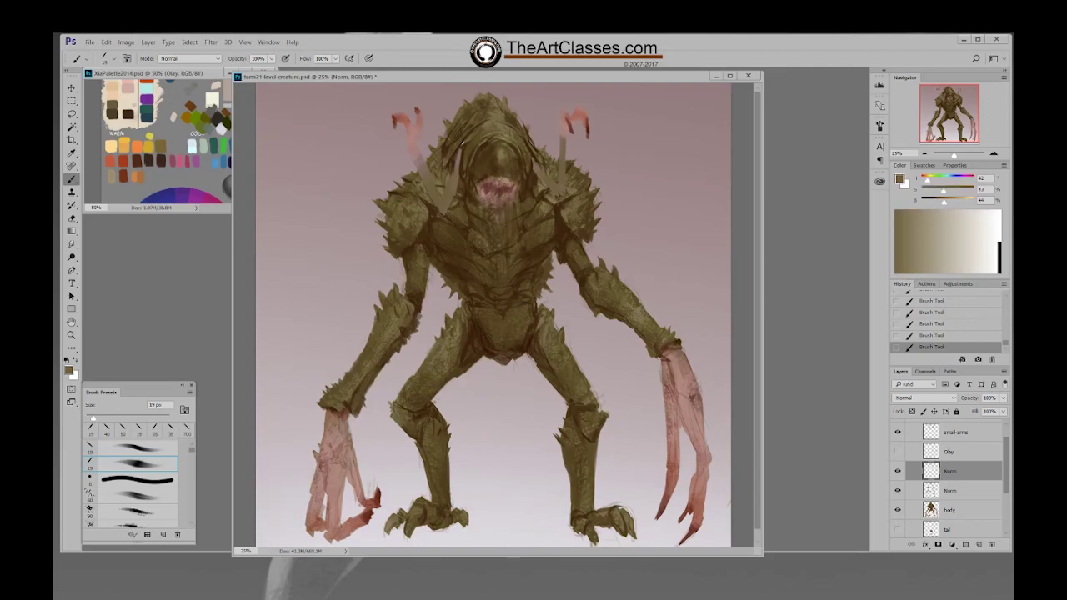
pyautogui.keyDown('alt'); pyautogui.click(459, 147); pyautogui.keyUp('alt')
pyautogui.keyDown('alt'); pyautogui.click(471, 138); pyautogui.keyUp('alt')
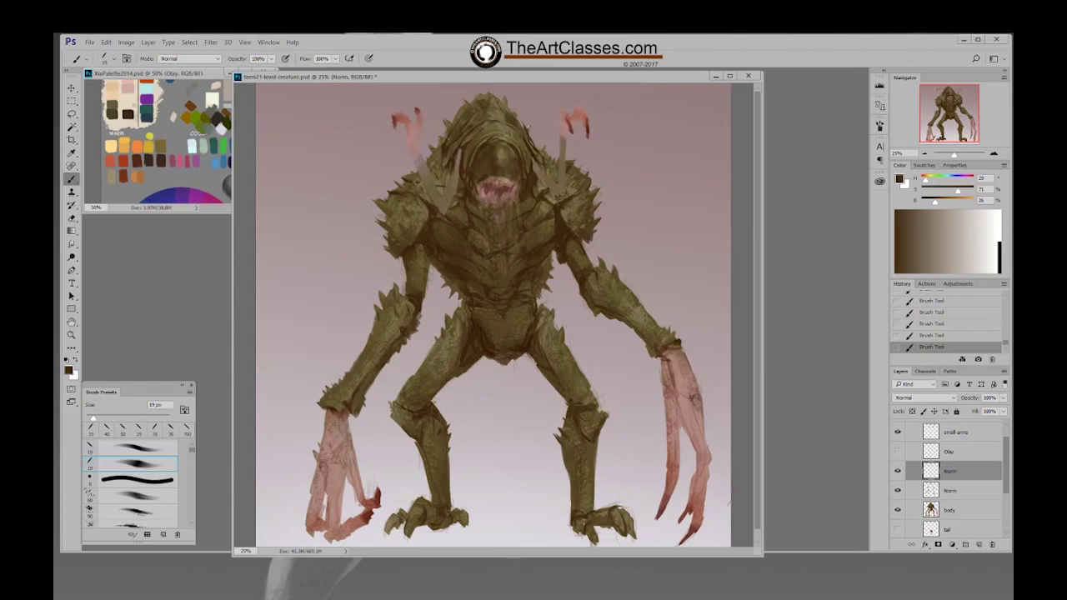
# Rework the shading on the image-right side of the hood with a 35 px angled brush and light and dark tones sampled from the creature
pyautogui.rightClick(552, 175)
pyautogui.doubleClick(577, 201)
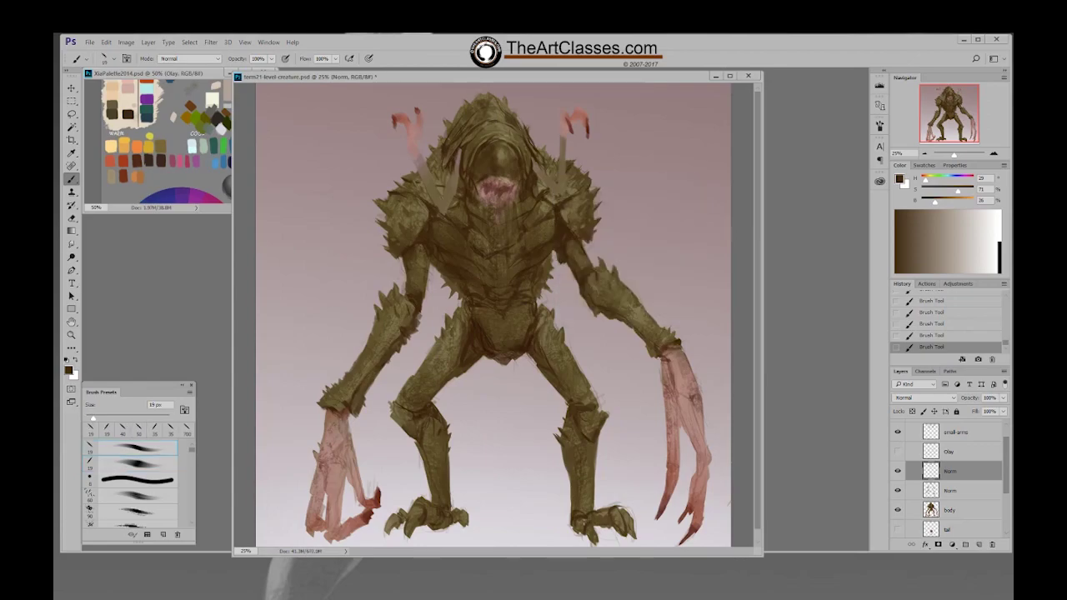
pyautogui.keyDown('alt'); pyautogui.click(540, 153); pyautogui.keyUp('alt')
pyautogui.press(']')
pyautogui.press(']')
pyautogui.keyDown('alt'); pyautogui.click(547, 183); pyautogui.keyUp('alt')
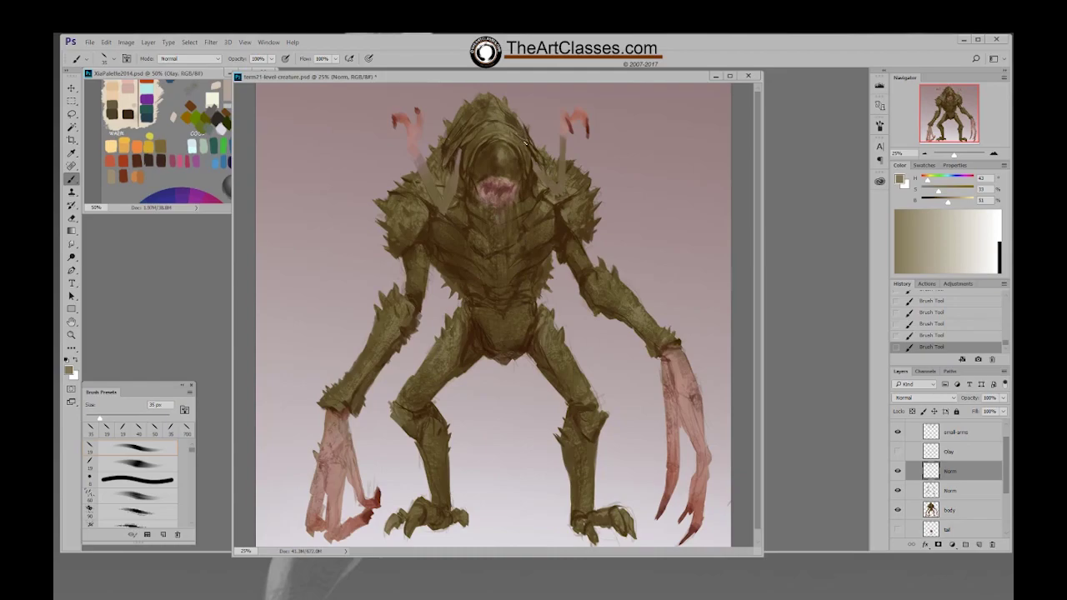
pyautogui.keyDown('alt'); pyautogui.click(530, 141); pyautogui.keyUp('alt')
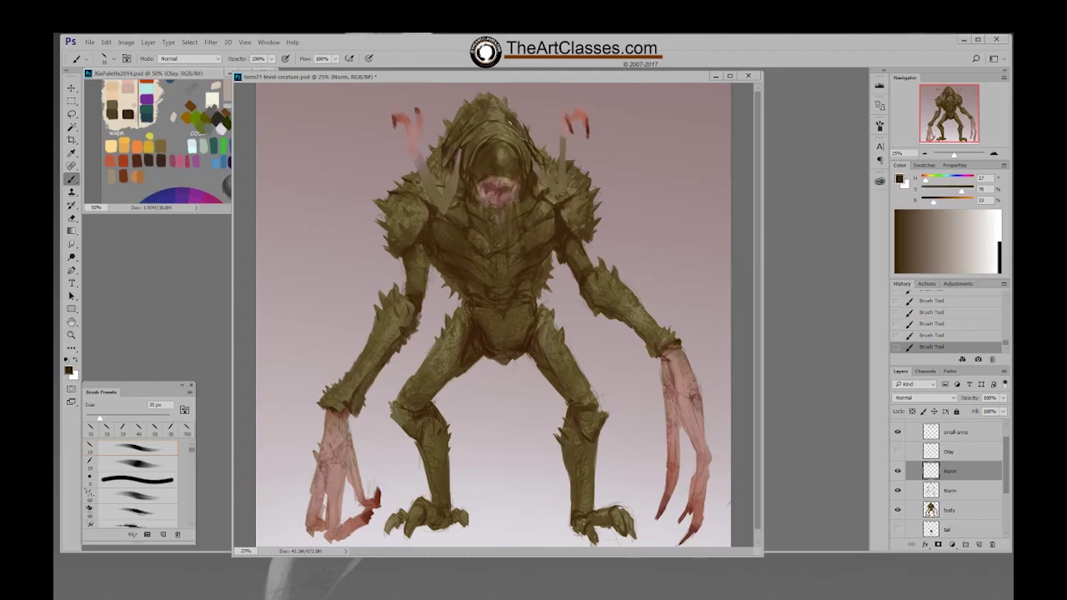
pyautogui.keyDown('alt'); pyautogui.click(488, 123); pyautogui.keyUp('alt')
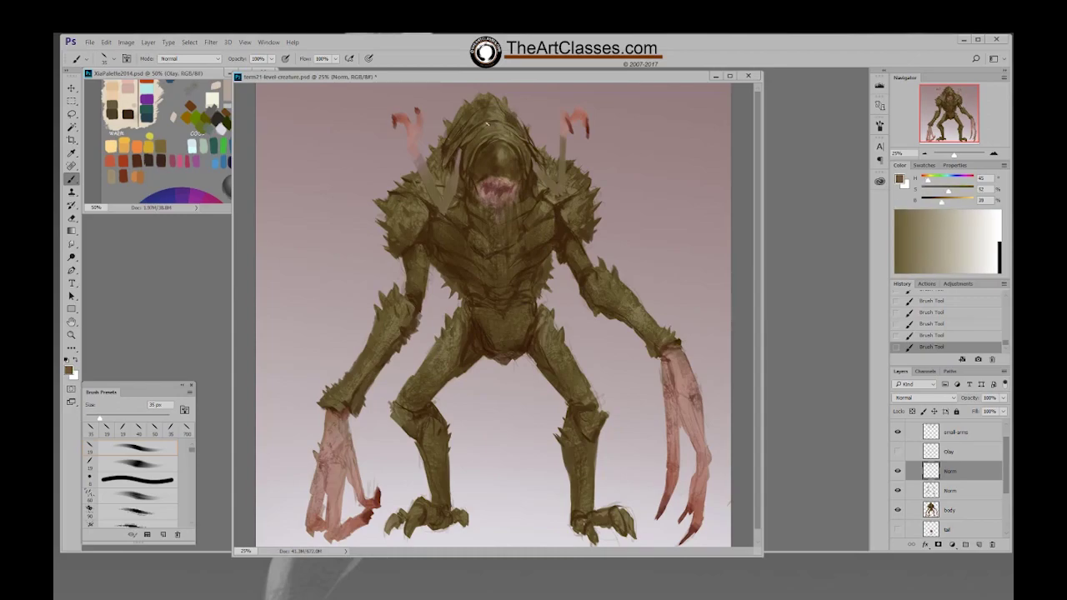
pyautogui.keyDown('alt'); pyautogui.click(514, 125); pyautogui.keyUp('alt')
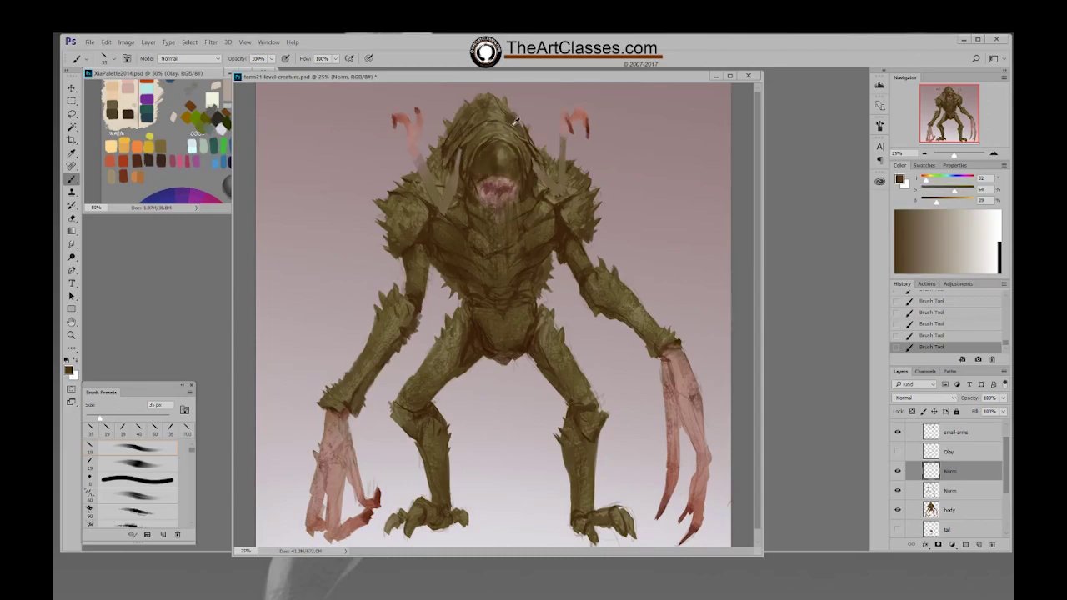
# Highlight the upper rim of the face opening with a 19 px brush and a sampled olive lightened to about 64% brightness
pyautogui.keyDown('alt'); pyautogui.click(558, 195); pyautogui.keyUp('alt')
pyautogui.moveTo(945, 203); pyautogui.dragTo(938, 191)
pyautogui.rightClick(551, 183)
pyautogui.click(581, 248)
pyautogui.click(596, 249)
pyautogui.click(482, 132)
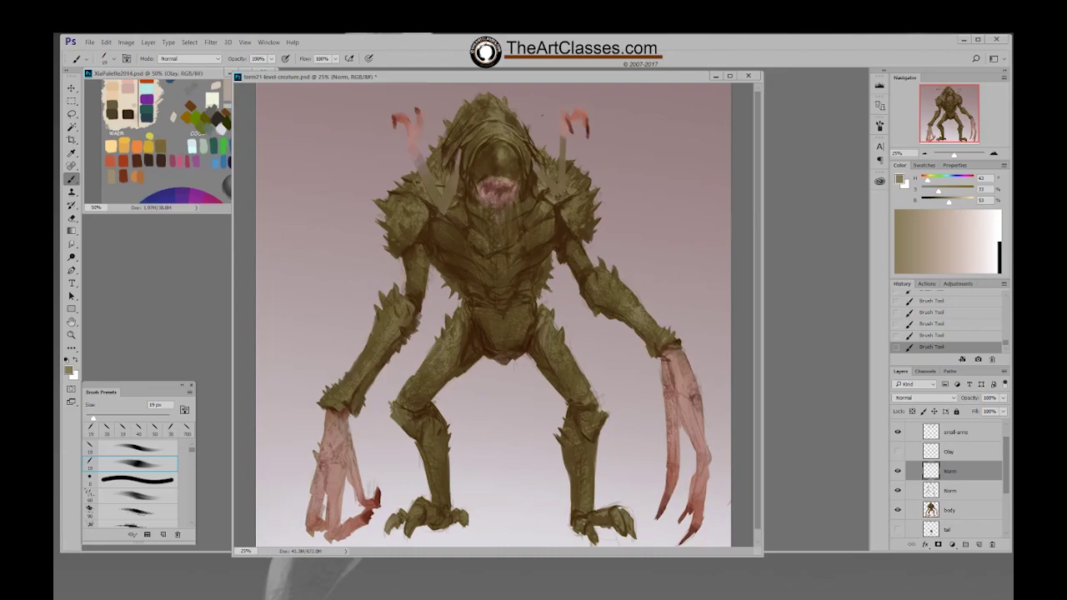
pyautogui.click(954, 203)
pyautogui.click(936, 191)
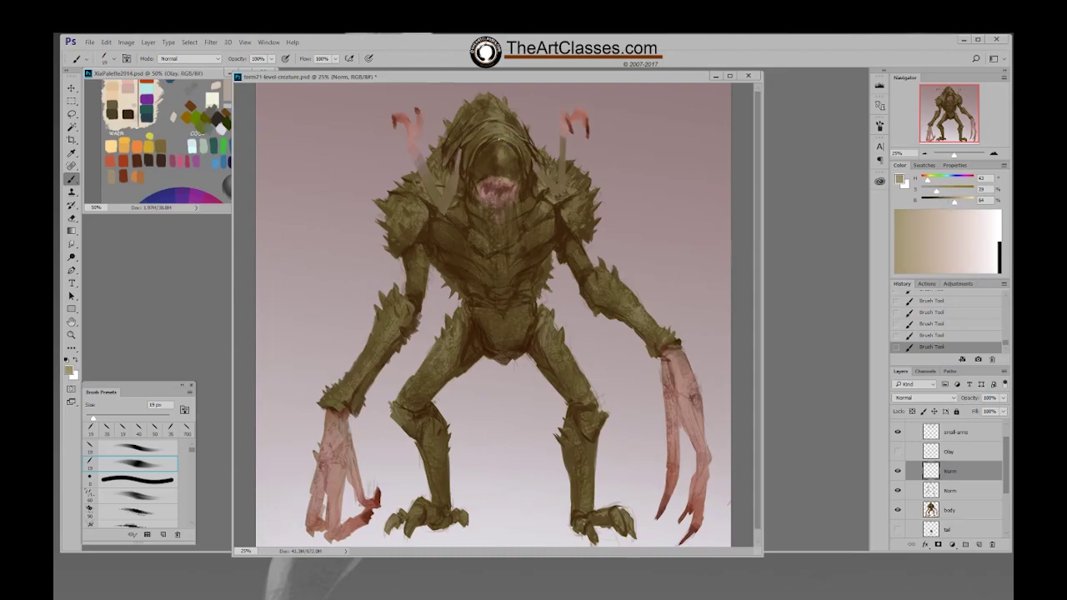
# Shade the crown of the hood with a 40 px angled brush, using dark and lighter olive tones sampled there
pyautogui.rightClick(526, 135)
pyautogui.click(510, 138)
pyautogui.keyDown('alt'); pyautogui.click(468, 106); pyautogui.keyUp('alt')
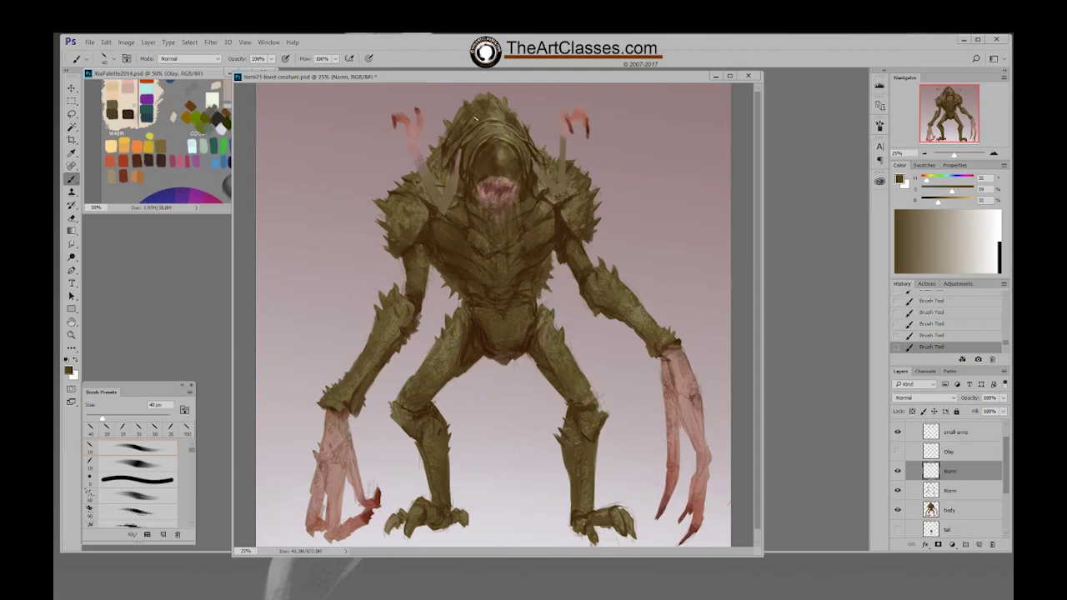
pyautogui.keyDown('alt'); pyautogui.click(476, 109); pyautogui.keyUp('alt')
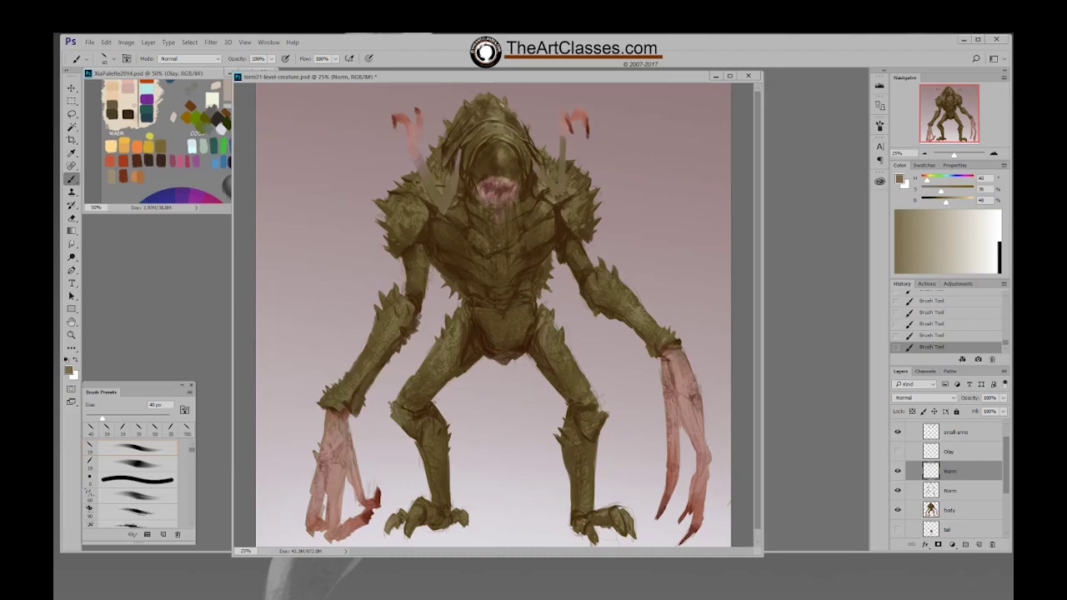
pyautogui.keyDown('alt'); pyautogui.click(511, 116); pyautogui.keyUp('alt')
# Paint small spikes along the top and image-left side of the crown with a 19 px brush and sampled browns and olives
pyautogui.rightClick(527, 117)
pyautogui.click(574, 184)
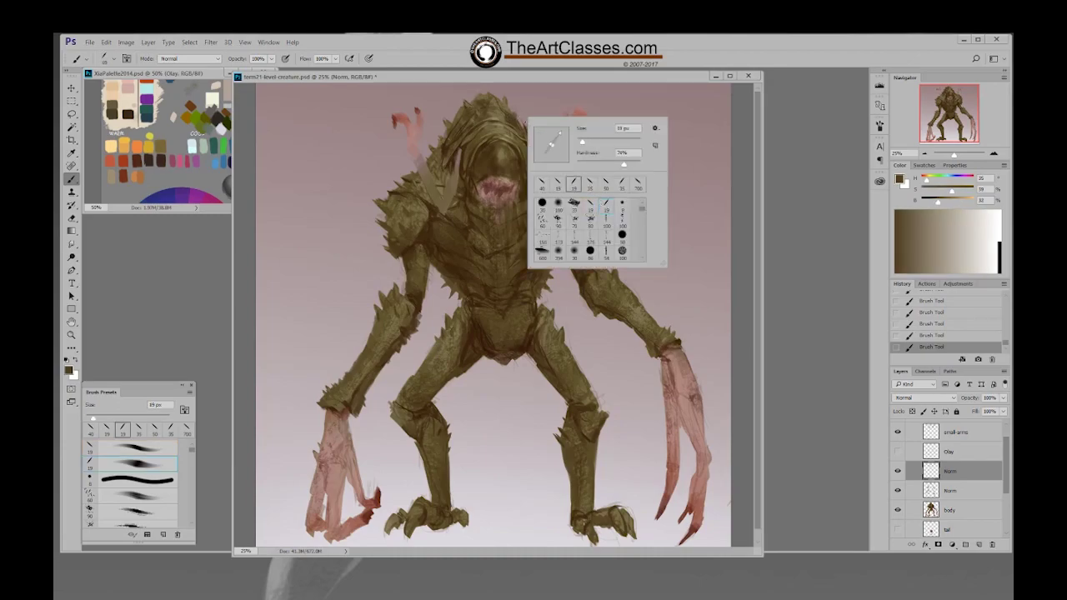
pyautogui.click(516, 117)
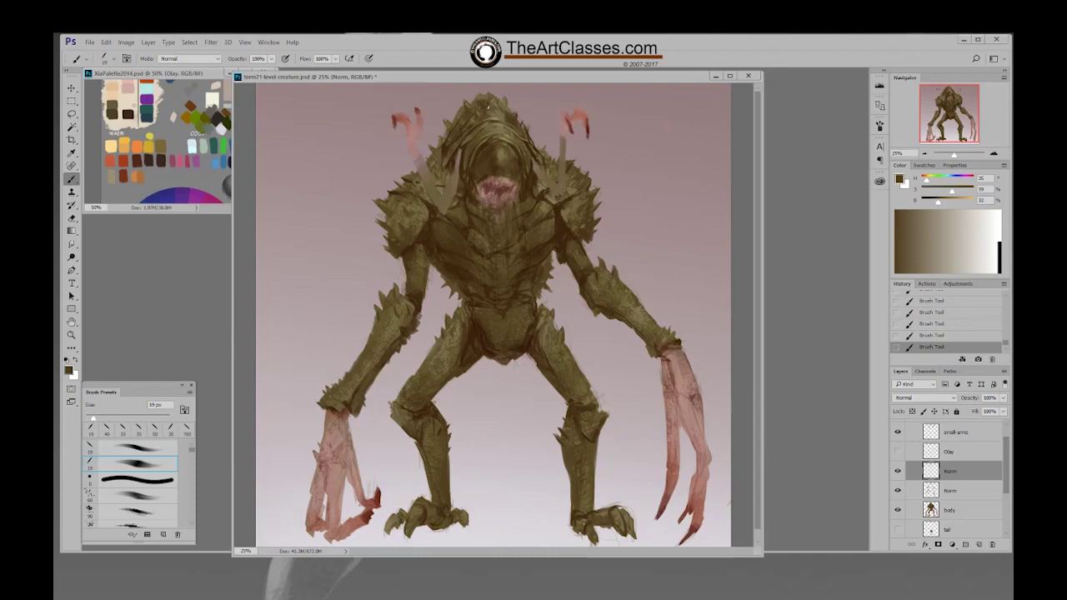
pyautogui.keyDown('alt'); pyautogui.click(481, 98); pyautogui.keyUp('alt')
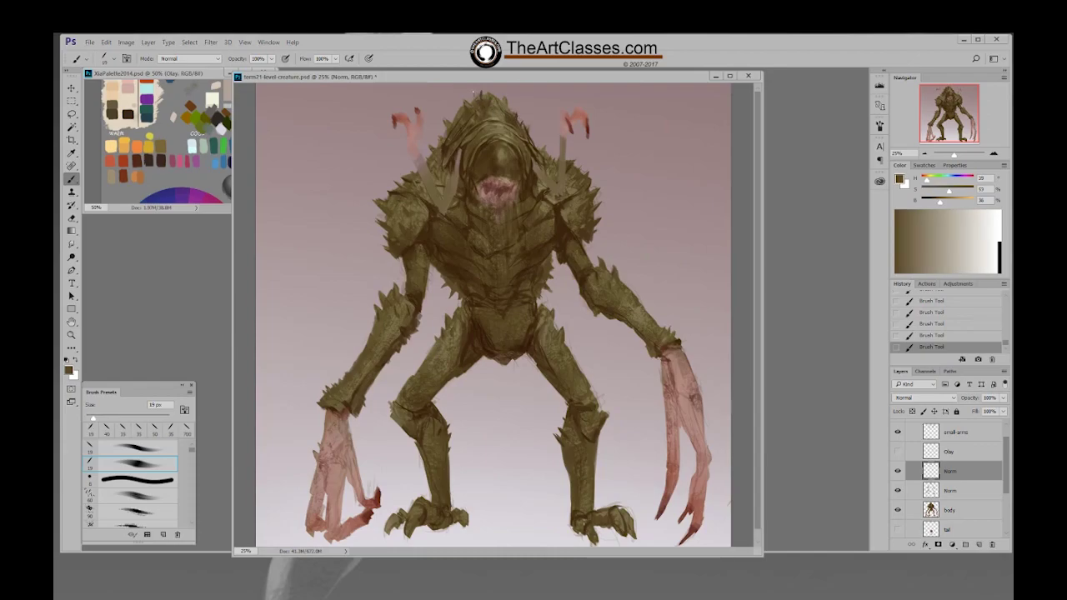
pyautogui.keyDown('alt'); pyautogui.click(463, 113); pyautogui.keyUp('alt')
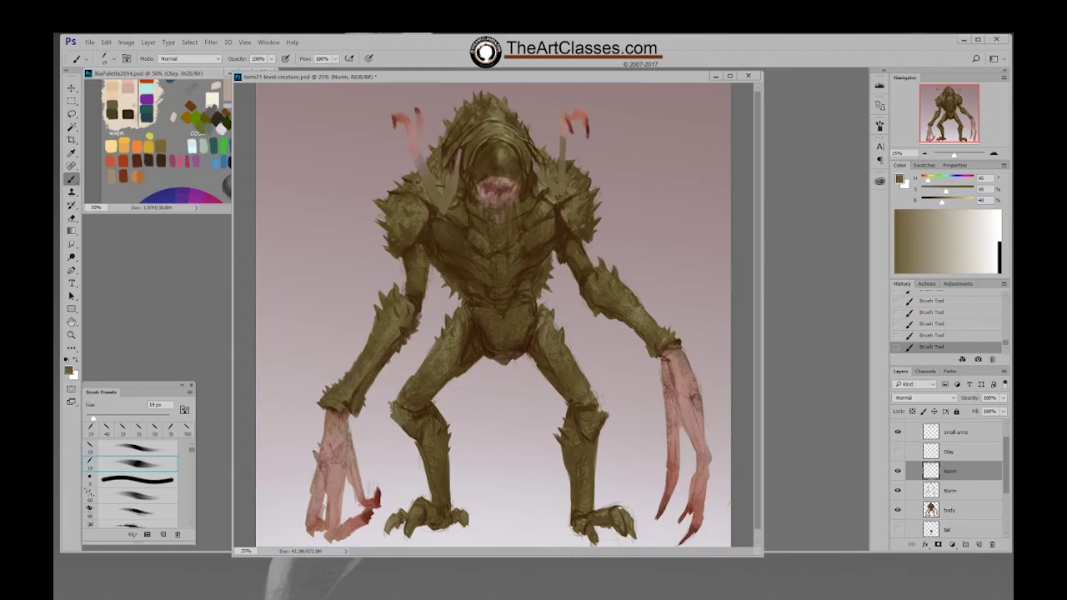
pyautogui.keyDown('alt'); pyautogui.click(472, 108); pyautogui.keyUp('alt')
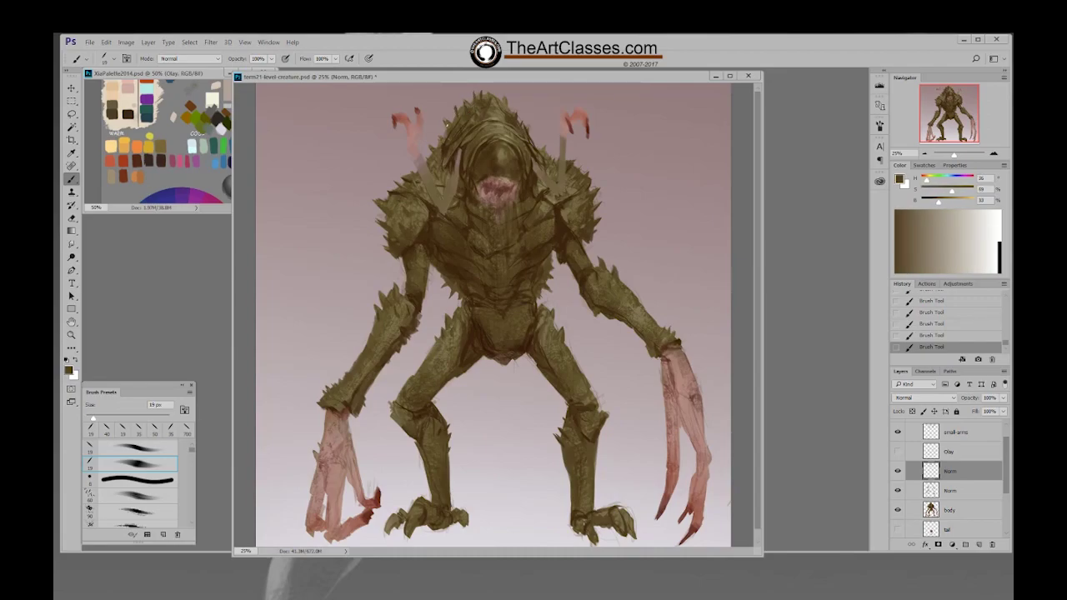
pyautogui.keyDown('alt'); pyautogui.click(460, 109); pyautogui.keyUp('alt')
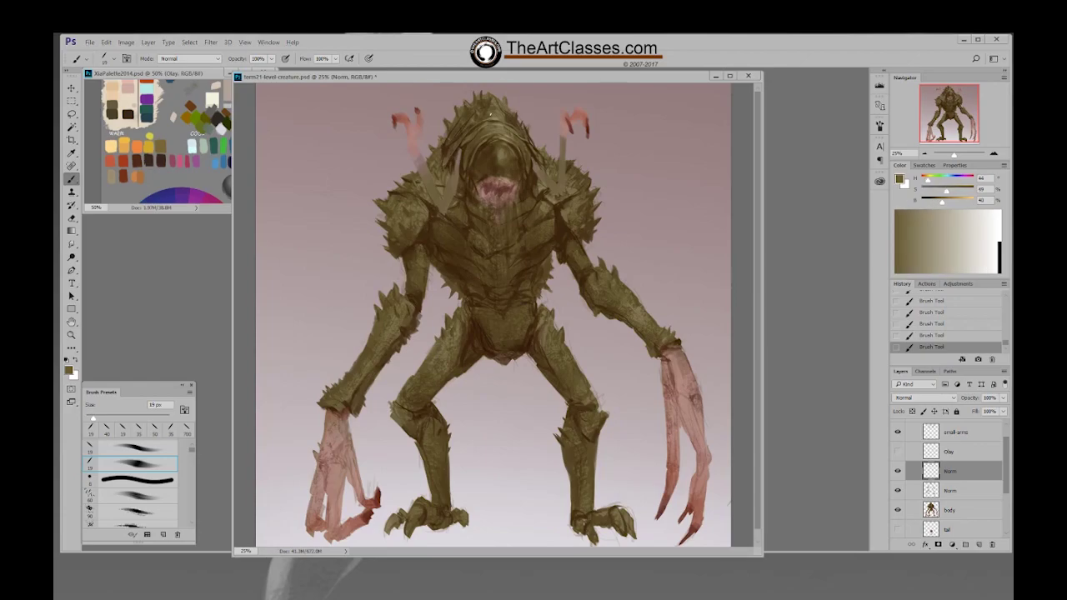
# Add spikes to the image-right side of the crown with a 19 px brush and light and dark tones sampled nearby
pyautogui.keyDown('alt'); pyautogui.click(510, 121); pyautogui.keyUp('alt')
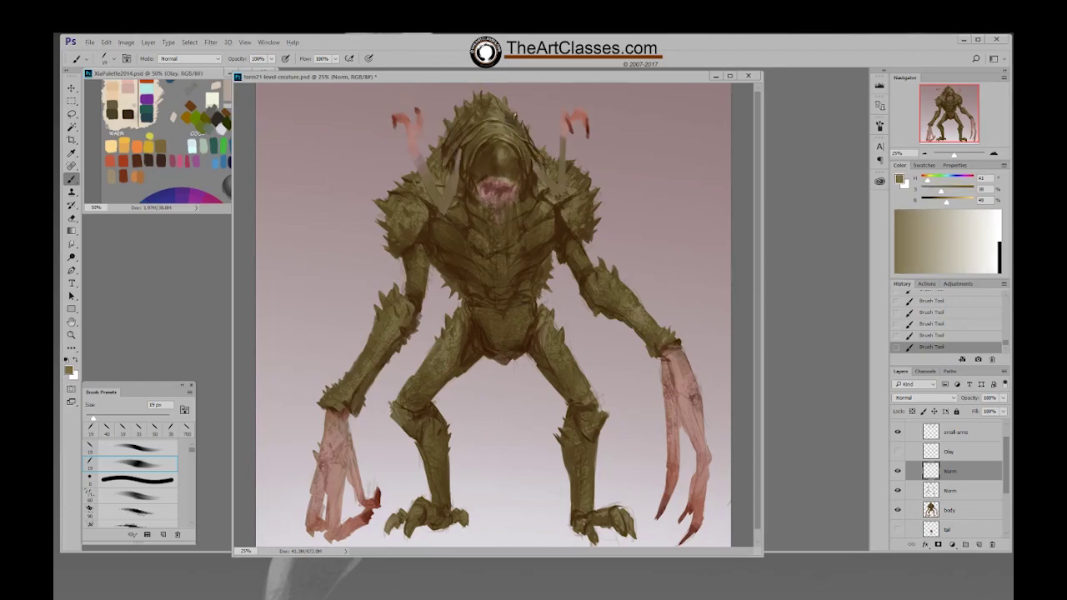
pyautogui.keyDown('alt'); pyautogui.click(506, 115); pyautogui.keyUp('alt')
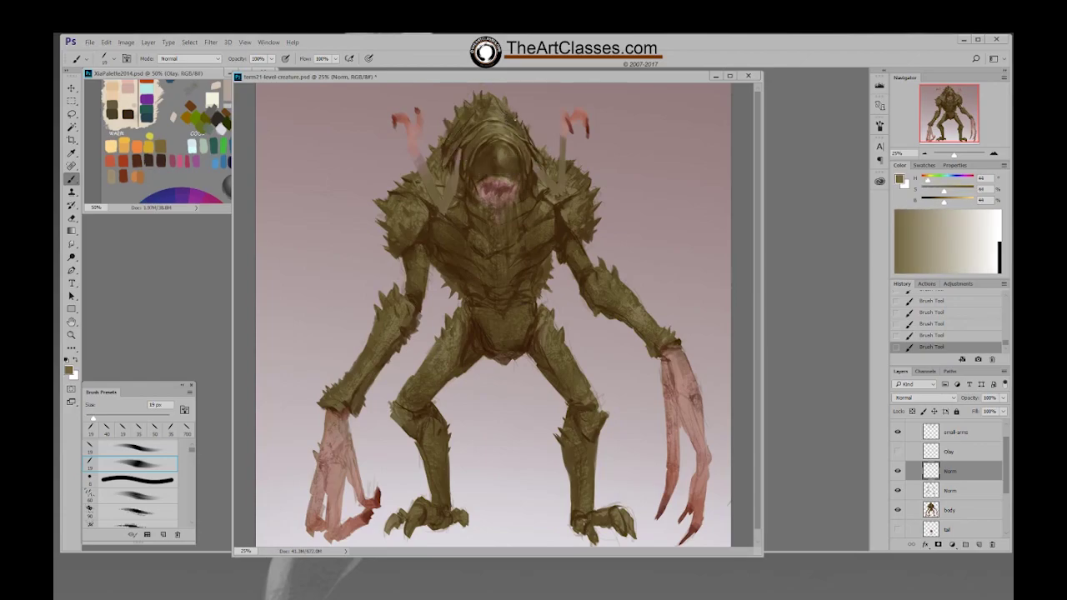
pyautogui.keyDown('alt'); pyautogui.click(492, 101); pyautogui.keyUp('alt')
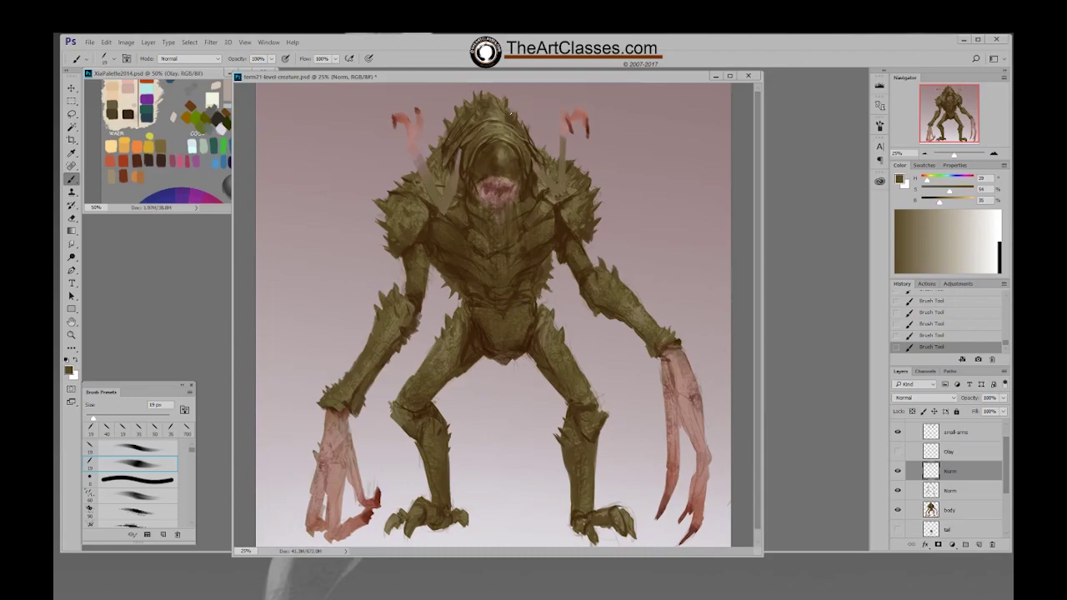
pyautogui.keyDown('alt'); pyautogui.click(501, 98); pyautogui.keyUp('alt')
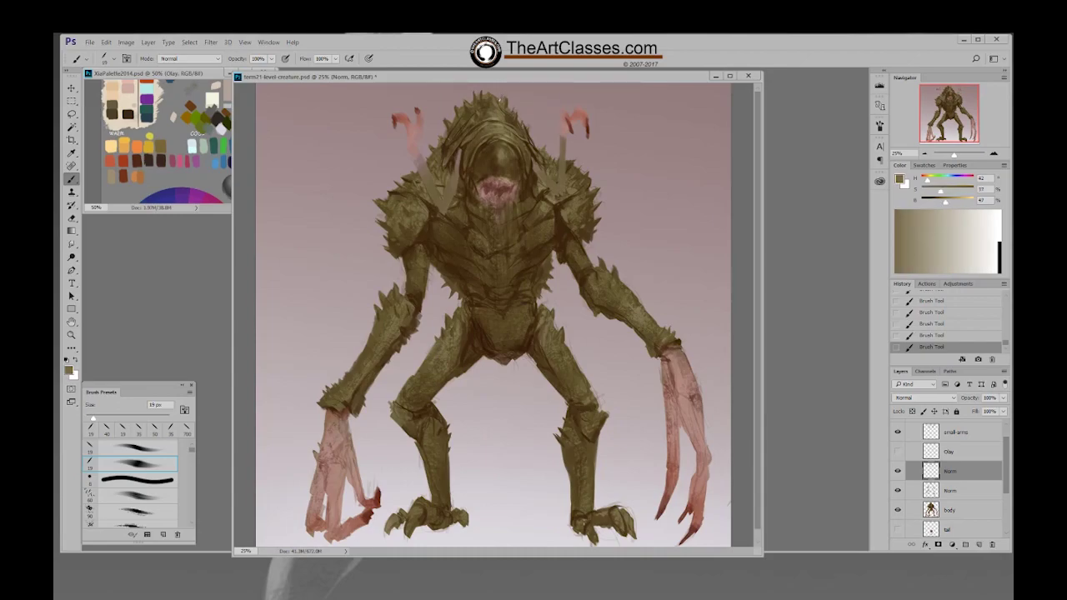
pyautogui.keyDown('alt'); pyautogui.click(510, 101); pyautogui.keyUp('alt')
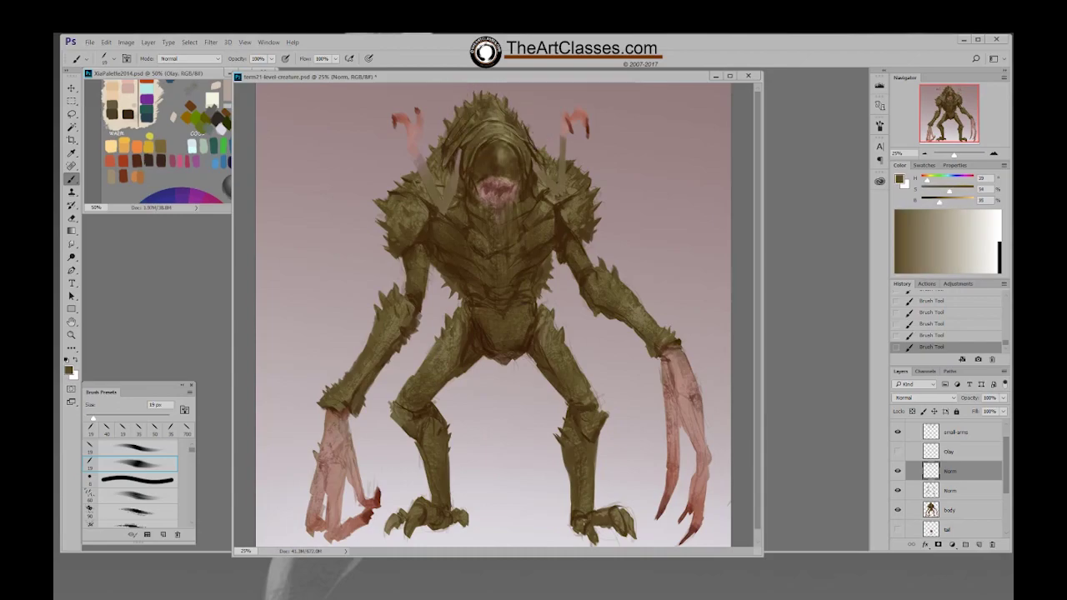
pyautogui.keyDown('alt'); pyautogui.click(494, 101); pyautogui.keyUp('alt')
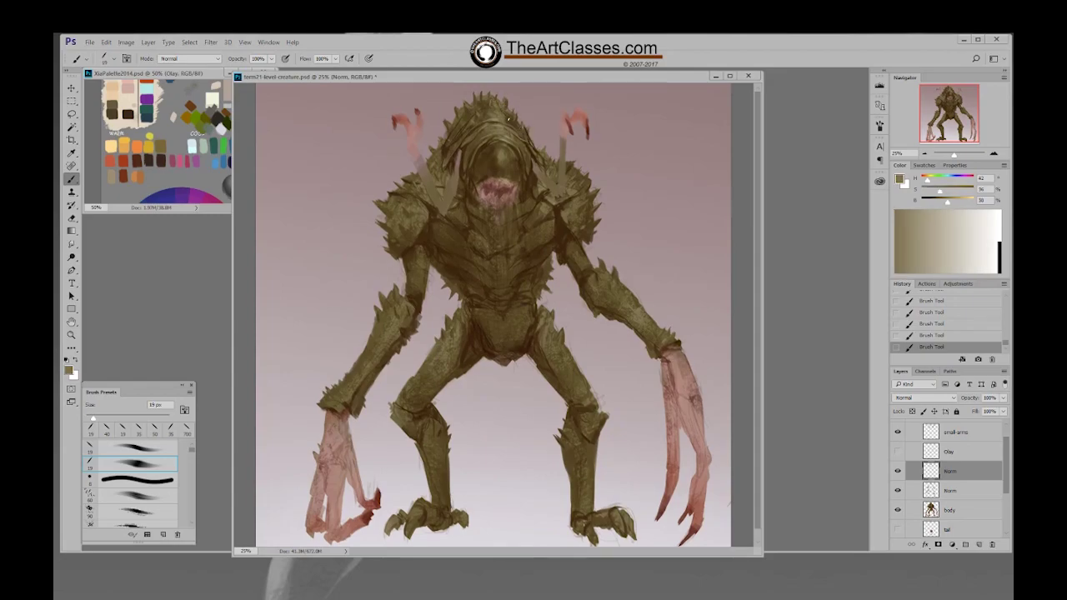
# Detail the bases and lit edges of the crown spikes with sampled dark brown and light olive tones
pyautogui.keyDown('alt'); pyautogui.click(501, 109); pyautogui.keyUp('alt')
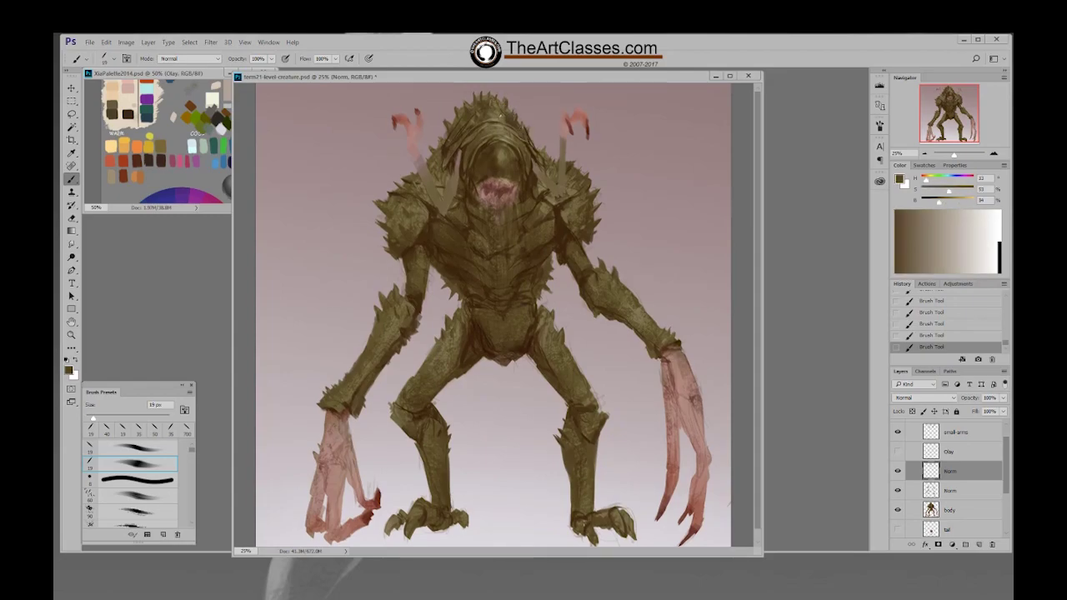
pyautogui.keyDown('alt'); pyautogui.click(498, 110); pyautogui.keyUp('alt')
pyautogui.keyDown('alt'); pyautogui.click(500, 114); pyautogui.keyUp('alt')
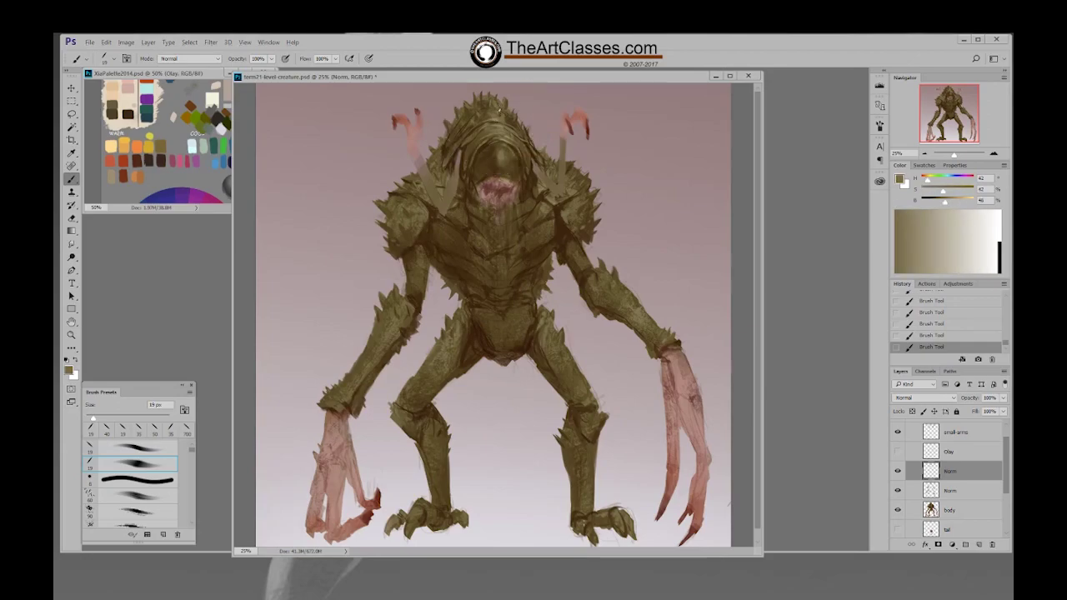
pyautogui.keyDown('alt'); pyautogui.click(500, 115); pyautogui.keyUp('alt')
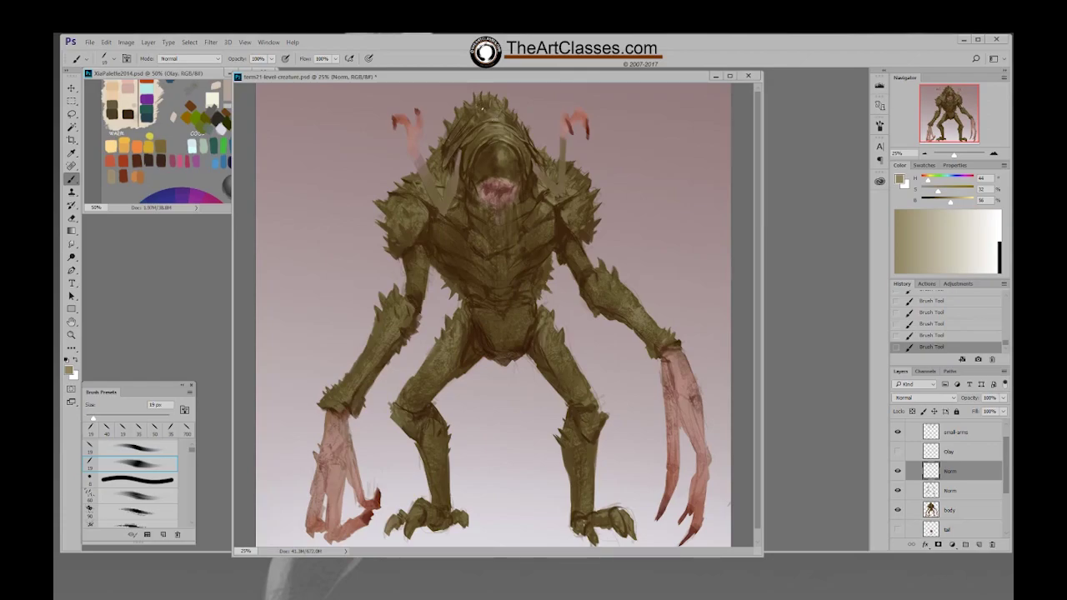
# Sharpen the spikes along the image-left edge of the hood with a 19 px angled brush and tones sampled at that edge
pyautogui.rightClick(476, 129)
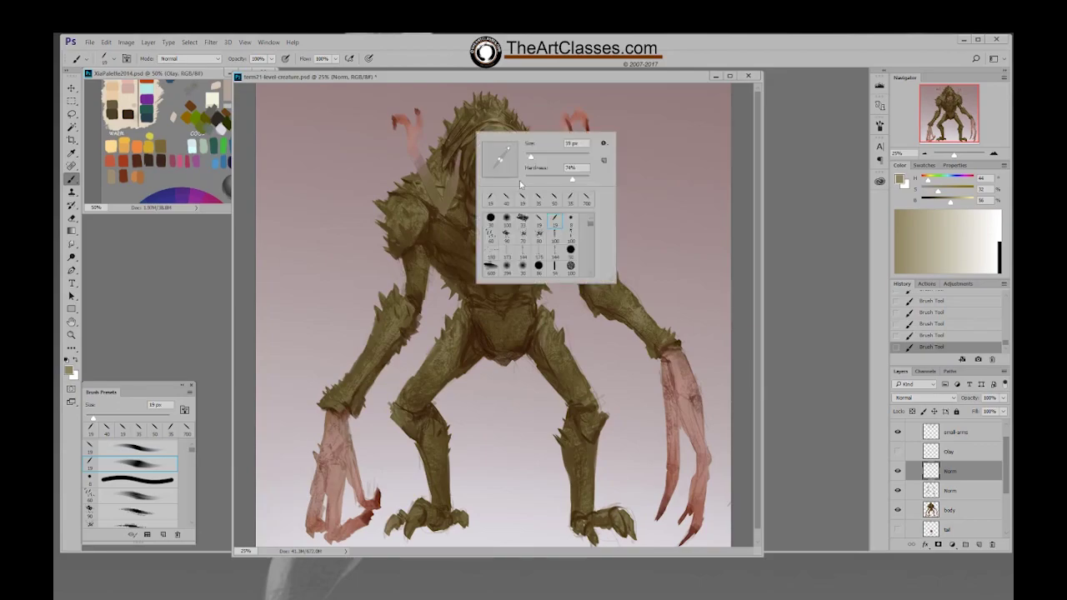
pyautogui.click(523, 199)
pyautogui.click(459, 109)
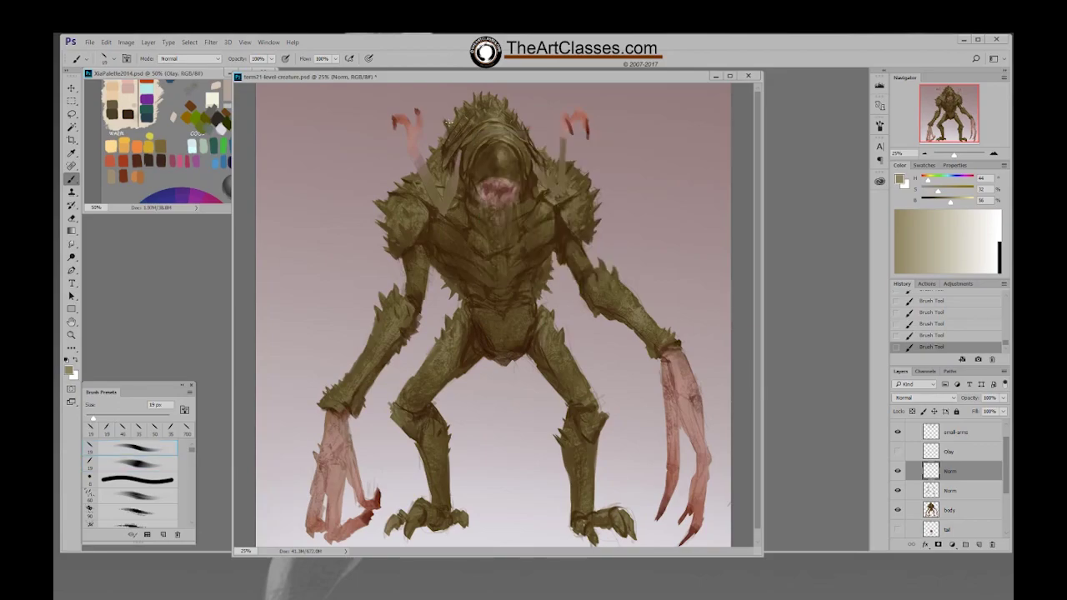
pyautogui.rightClick(540, 130)
pyautogui.click(618, 217)
pyautogui.click(518, 130)
pyautogui.rightClick(497, 135)
pyautogui.click(561, 223)
pyautogui.click(453, 147)
pyautogui.keyDown('alt'); pyautogui.click(450, 131); pyautogui.keyUp('alt')
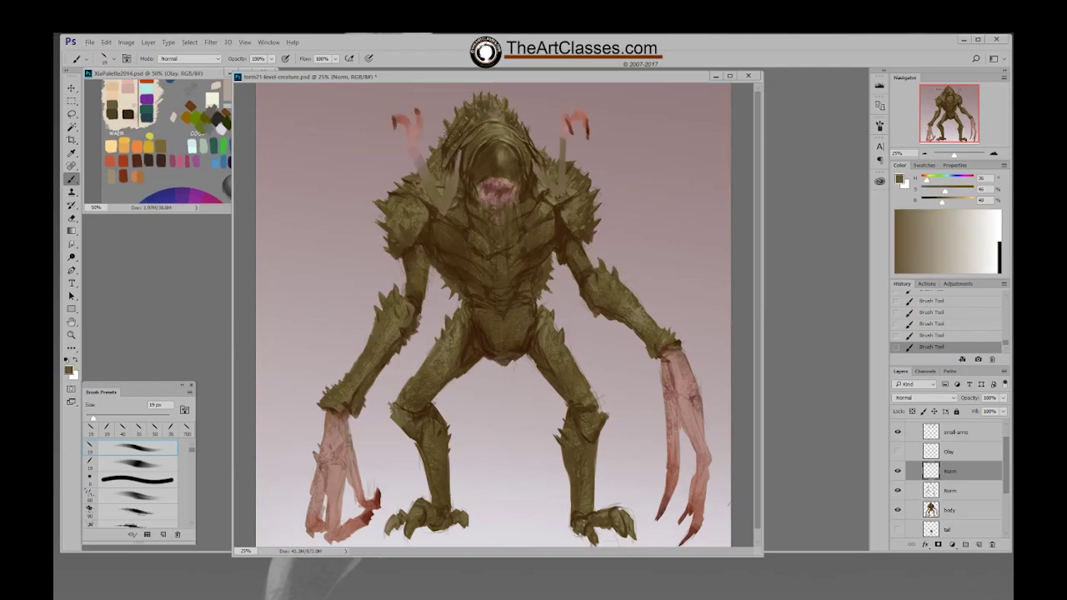
pyautogui.keyDown('alt'); pyautogui.click(444, 121); pyautogui.keyUp('alt')
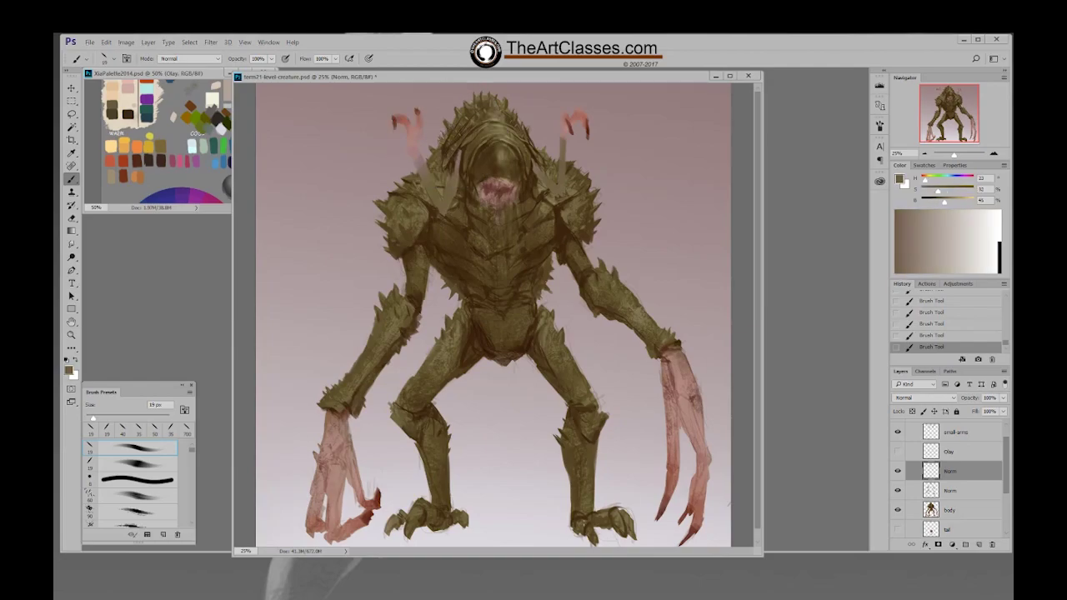
# Paint small spikes down the image-right edge of the hood with a 19 px brush and brown tones sampled there
pyautogui.rightClick(577, 165)
pyautogui.click(605, 231)
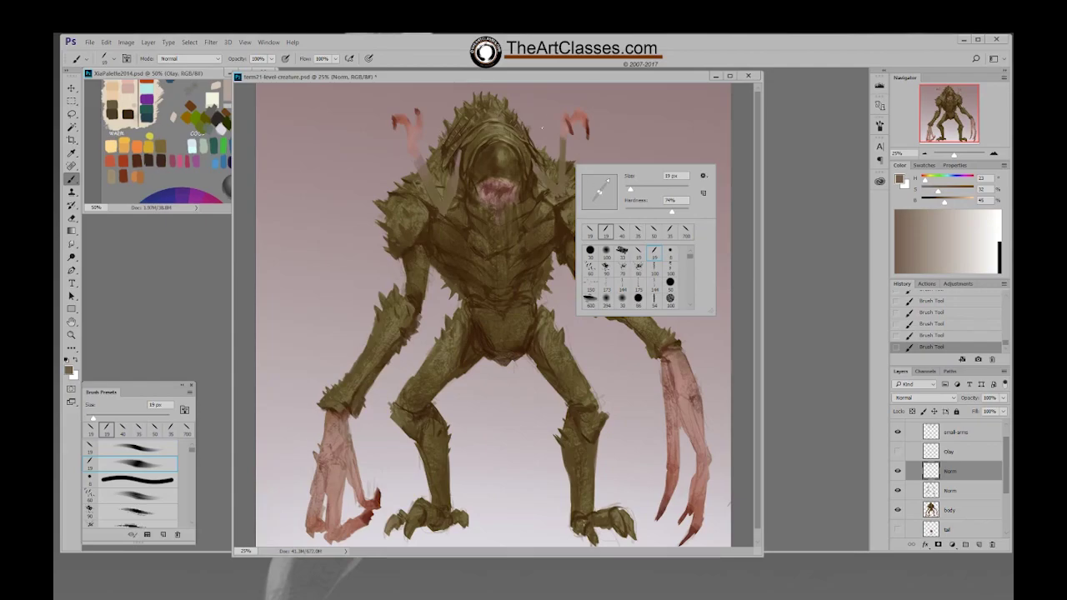
pyautogui.click(525, 124)
pyautogui.keyDown('alt'); pyautogui.click(519, 120); pyautogui.keyUp('alt')
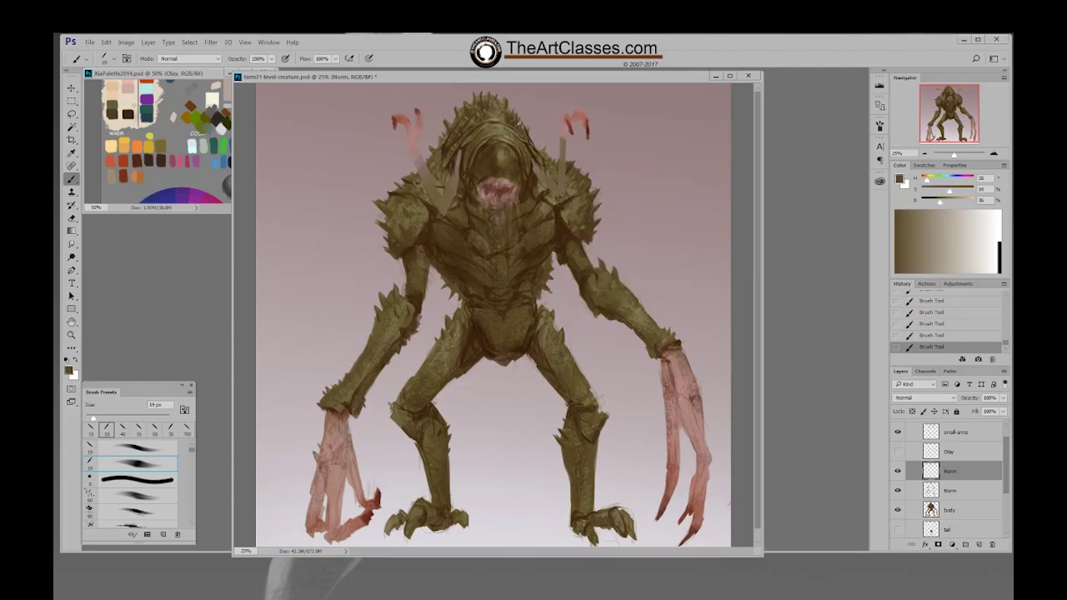
pyautogui.keyDown('alt'); pyautogui.click(516, 115); pyautogui.keyUp('alt')
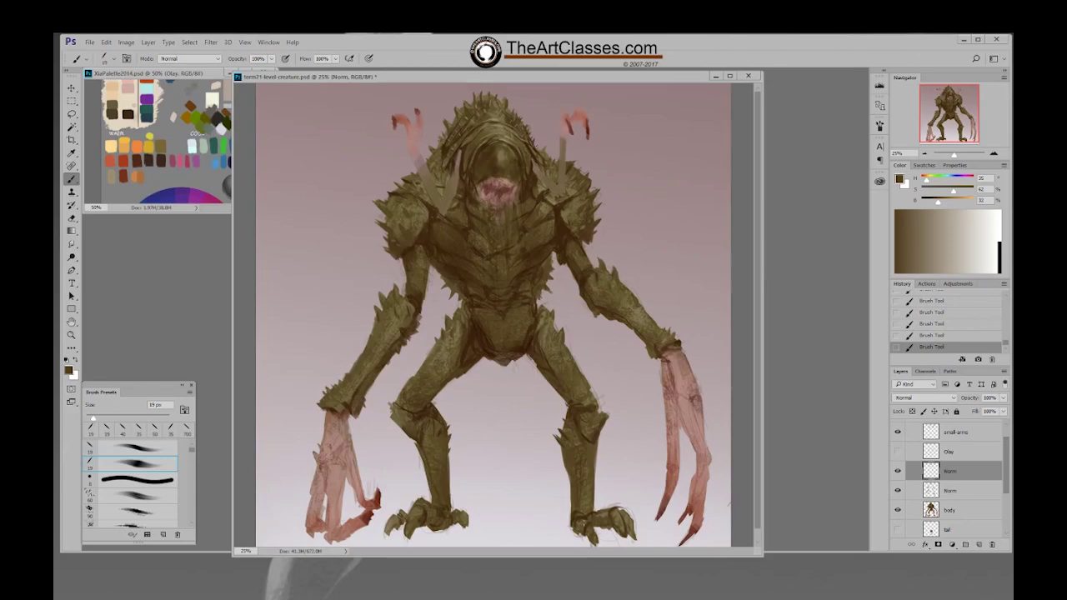
# Erase stray paint on the body layer along the hood's image-left edge with a 45 px eraser, and select the lower Norm layer
pyautogui.rightClick(447, 141)
pyautogui.click(480, 209)
pyautogui.click(436, 154)
pyautogui.click(950, 510)
pyautogui.press('e')
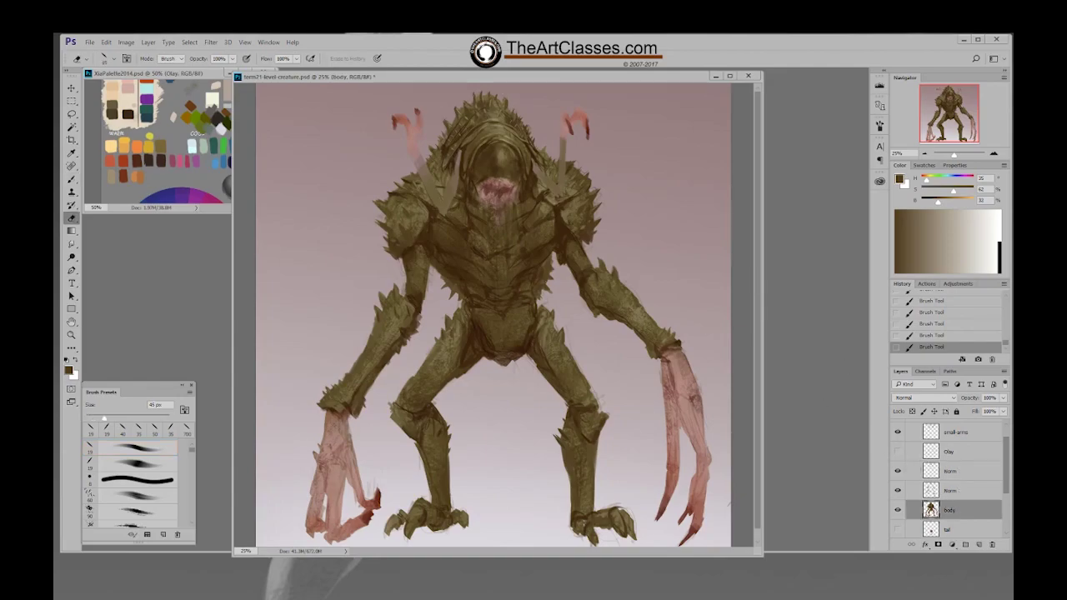
pyautogui.moveTo(446, 122); pyautogui.dragTo(448, 117)
pyautogui.moveTo(453, 112); pyautogui.dragTo(456, 109)
pyautogui.click(961, 493)
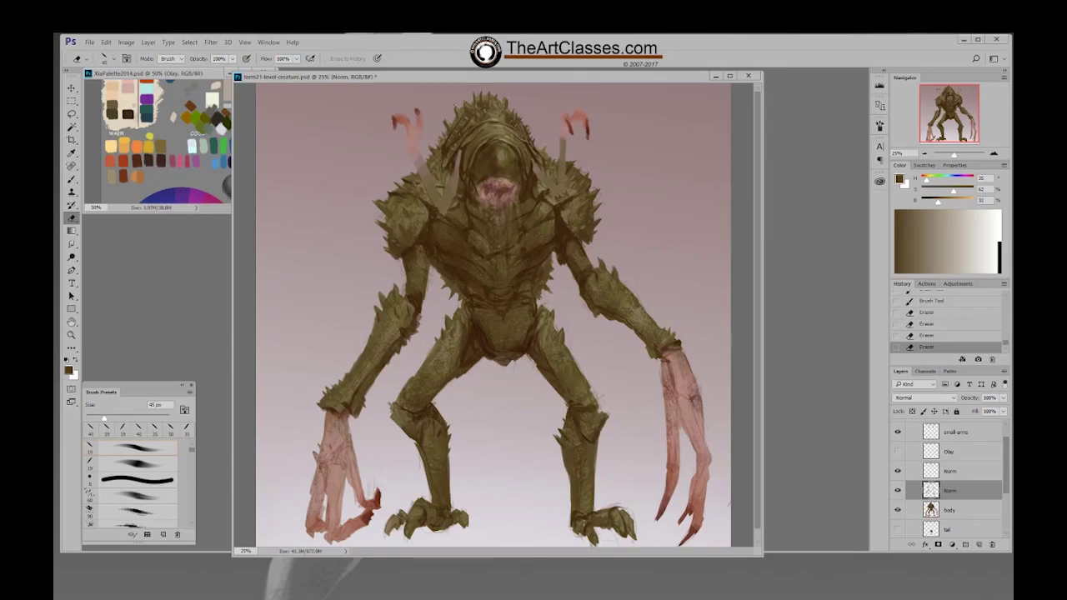
# Check what the body and upper Norm layers contribute by toggling their visibility, and select the upper Norm layer
pyautogui.click(898, 510)
pyautogui.click(898, 510)
pyautogui.click(898, 471)
pyautogui.click(898, 471)
pyautogui.hotkey('alt', ']')
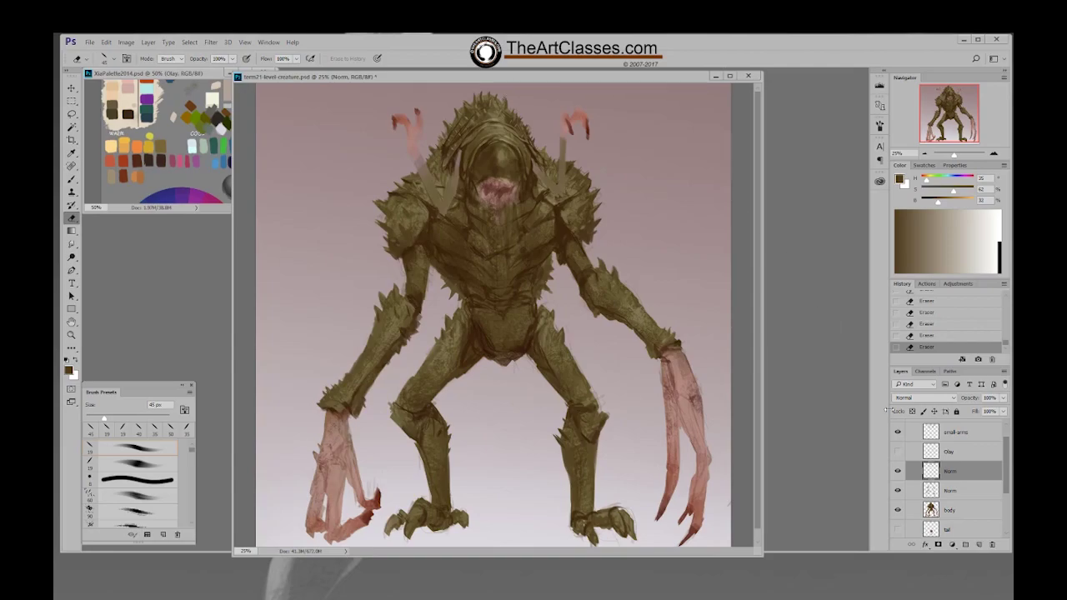
# Erase stray paint on the body layer beside the crown spikes with a 19 px angled eraser
pyautogui.click(950, 510)
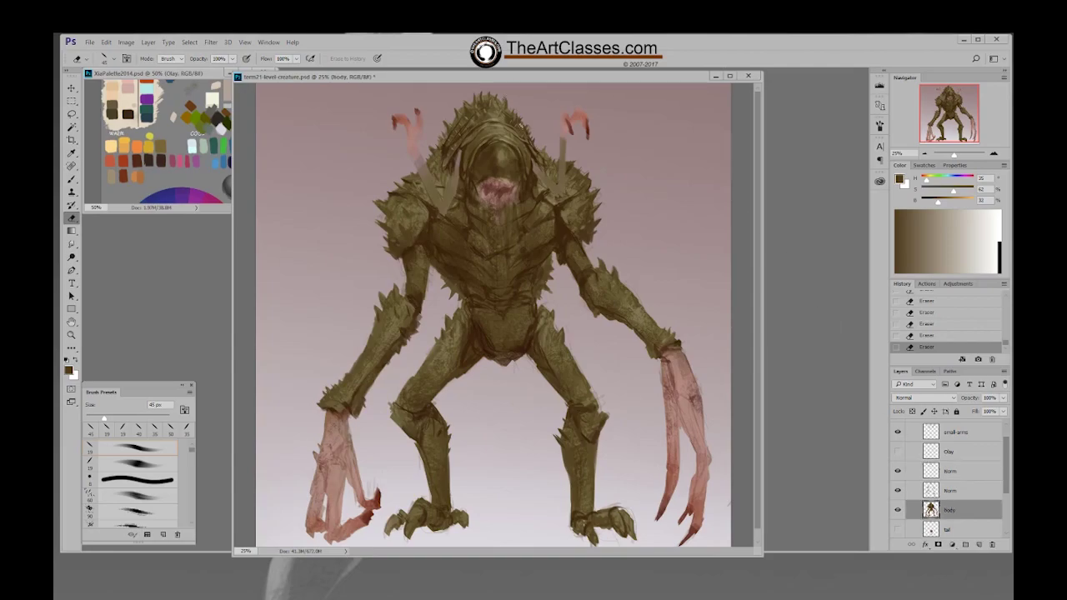
pyautogui.press('b')
pyautogui.rightClick(526, 120)
pyautogui.click(575, 150)
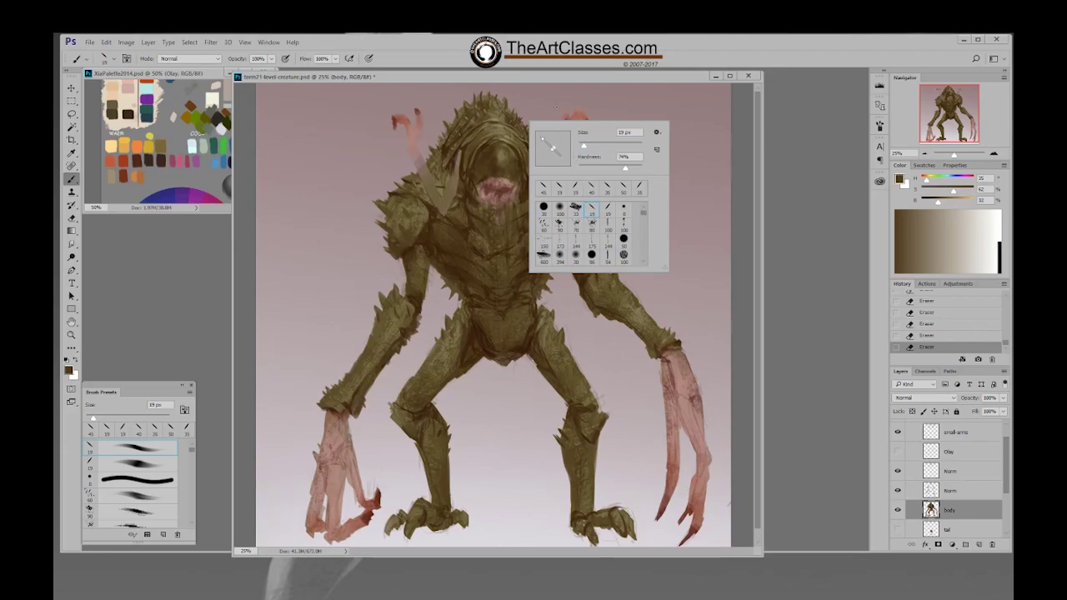
pyautogui.click(526, 117)
pyautogui.press('e')
pyautogui.rightClick(530, 119)
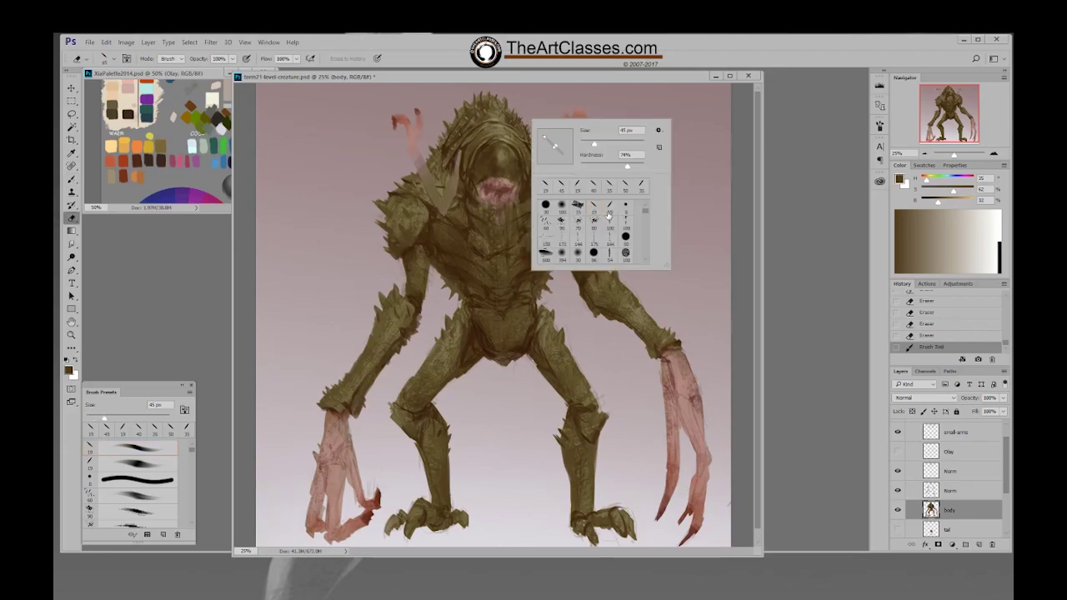
pyautogui.click(502, 87)
pyautogui.moveTo(503, 90); pyautogui.dragTo(513, 104)
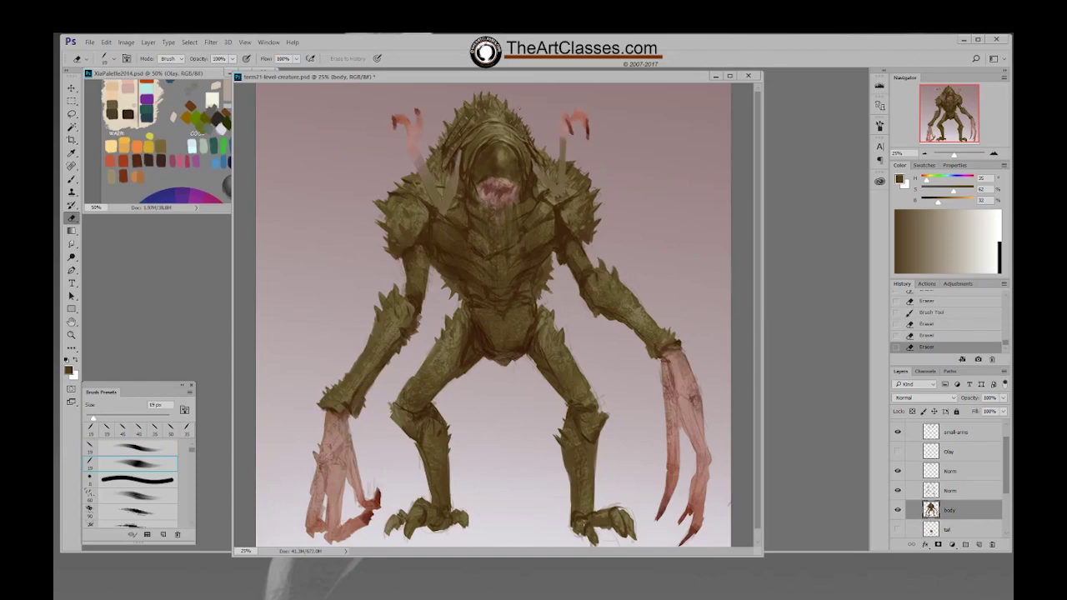
# Clean the crown spikes' edge on the upper Norm layer with the eraser, and save the document
pyautogui.click(961, 487)
pyautogui.click(950, 470)
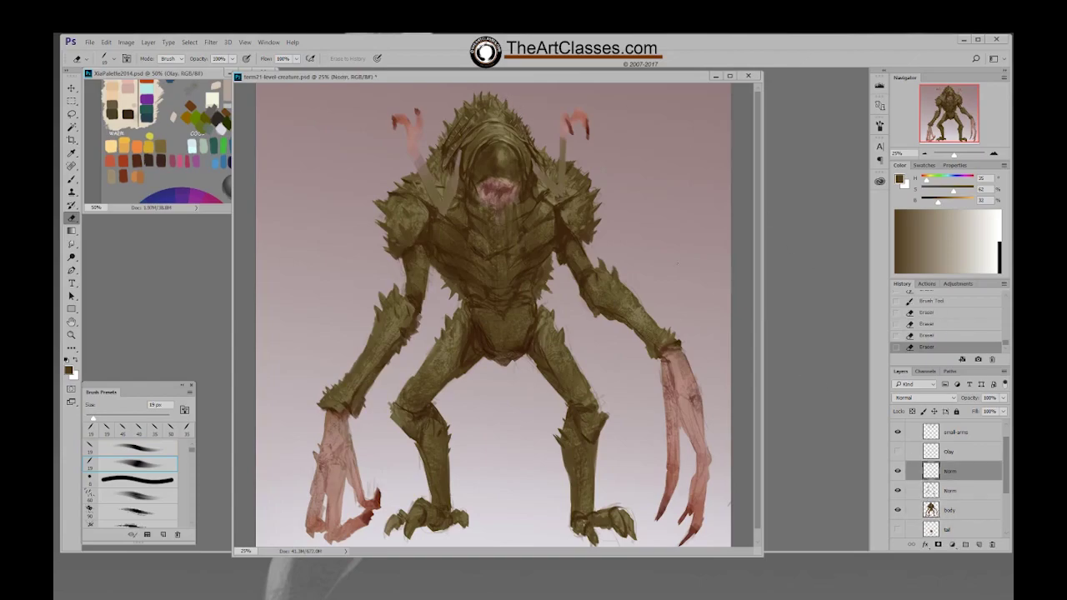
pyautogui.moveTo(507, 101); pyautogui.dragTo(507, 103)
pyautogui.hotkey('ctrl', 's')
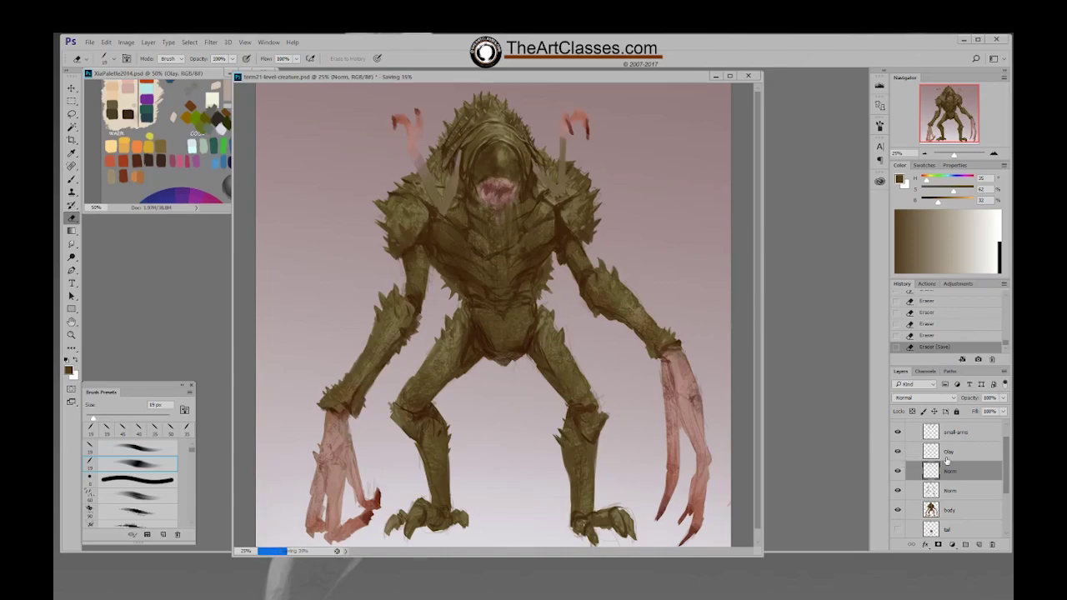
# Glaze the face on the Olay layer with an orange-brown sampled from the palette document, using a 100 px brush at 70% opacity
pyautogui.click(947, 458)
pyautogui.press('b')
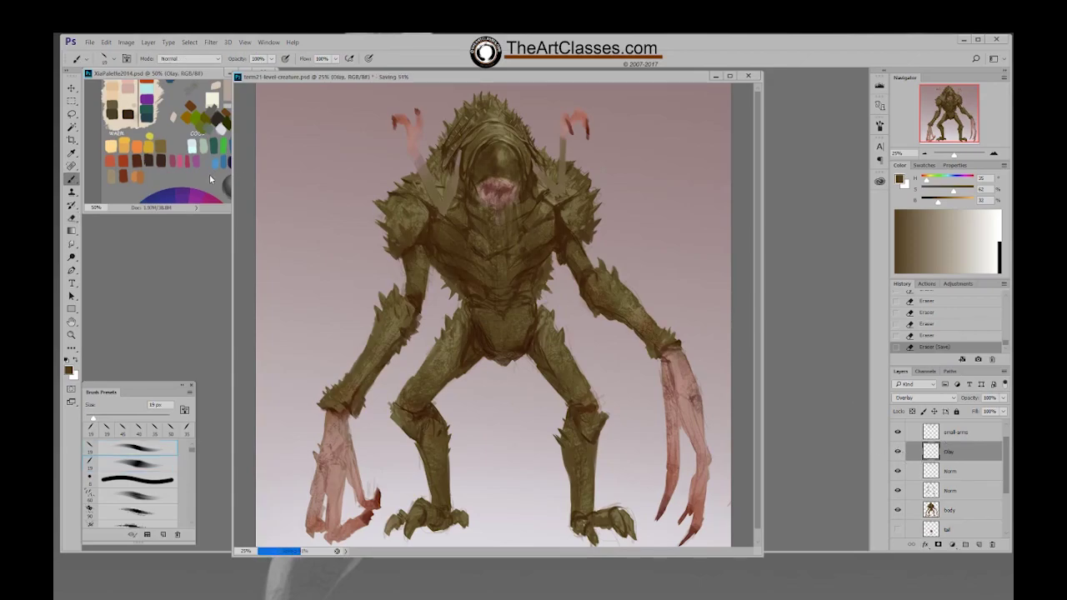
pyautogui.click(209, 173)
pyautogui.keyDown('alt'); pyautogui.click(196, 104); pyautogui.keyUp('alt')
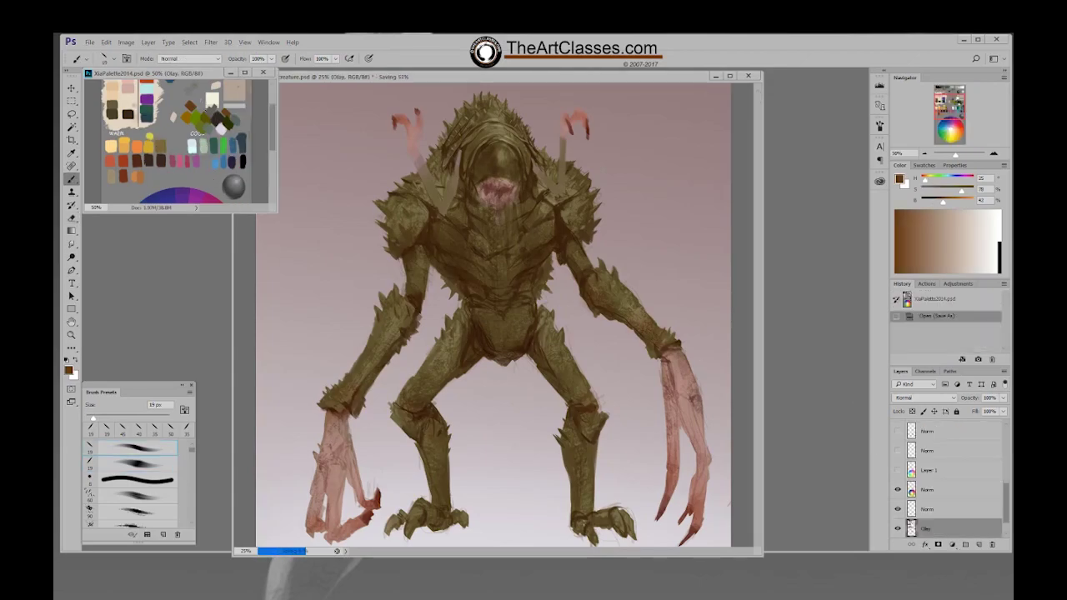
pyautogui.click(630, 227)
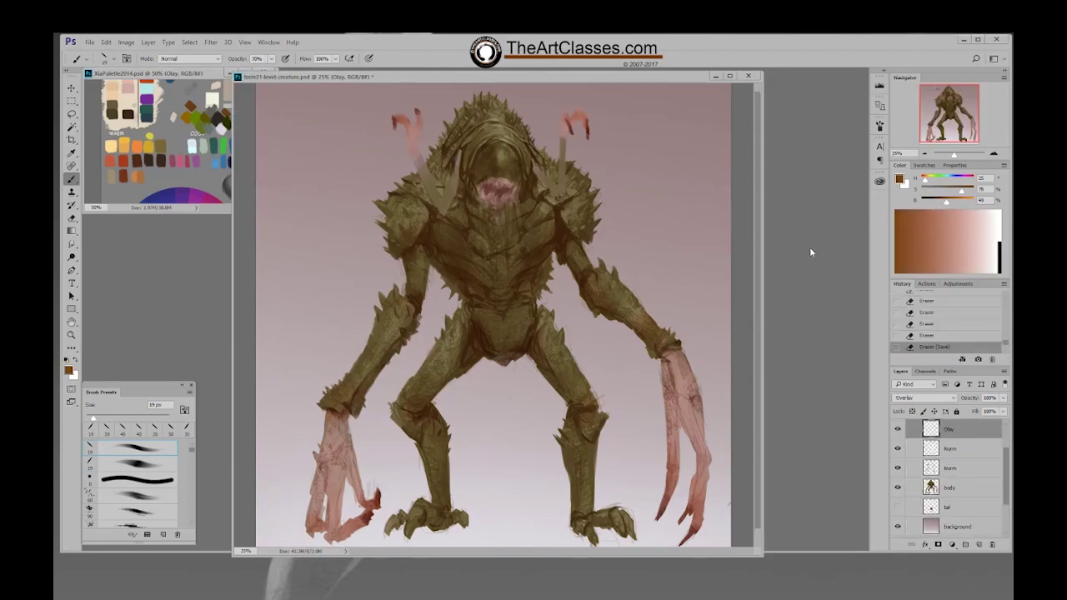
pyautogui.press(']')
pyautogui.press(']')
pyautogui.press(']')
pyautogui.press(']')
pyautogui.press(']')
pyautogui.press(']')
pyautogui.press(']')
pyautogui.press(']')
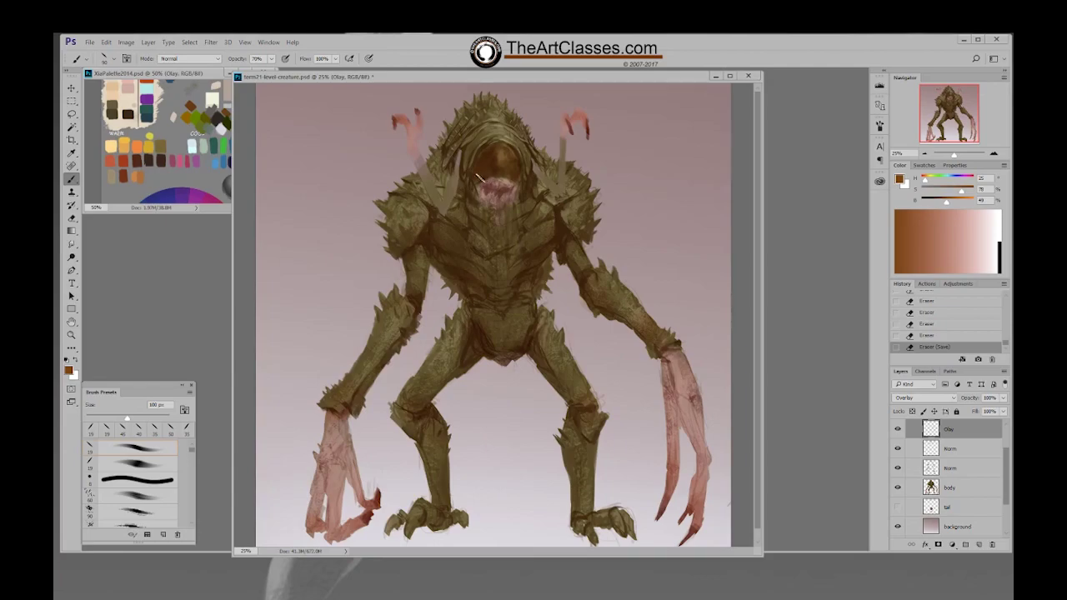
pyautogui.moveTo(517, 178)
pyautogui.mouseDown()
pyautogui.moveTo(488, 176)
pyautogui.moveTo(512, 180)
pyautogui.moveTo(518, 170)
pyautogui.moveTo(494, 151)
pyautogui.moveTo(475, 170)
pyautogui.moveTo(488, 152)
pyautogui.moveTo(514, 153)
pyautogui.moveTo(518, 179)
pyautogui.moveTo(500, 158)
pyautogui.mouseUp()
# Soften the orange-brown glaze on the face and around the mouth with a soft round eraser
pyautogui.press('e')
pyautogui.rightClick(504, 166)
pyautogui.click(542, 260)
pyautogui.click(590, 141)
pyautogui.press(']')
pyautogui.press(']')
pyautogui.press(']')
pyautogui.press(']')
pyautogui.moveTo(501, 154); pyautogui.dragTo(500, 168)
pyautogui.moveTo(498, 161)
pyautogui.mouseDown()
pyautogui.moveTo(497, 182)
pyautogui.moveTo(524, 184)
pyautogui.mouseUp()
# Glaze orange-brown over the upper arms just below both shoulders with the 100 px brush at 70% opacity
pyautogui.press('b')
pyautogui.moveTo(578, 241); pyautogui.dragTo(567, 258)
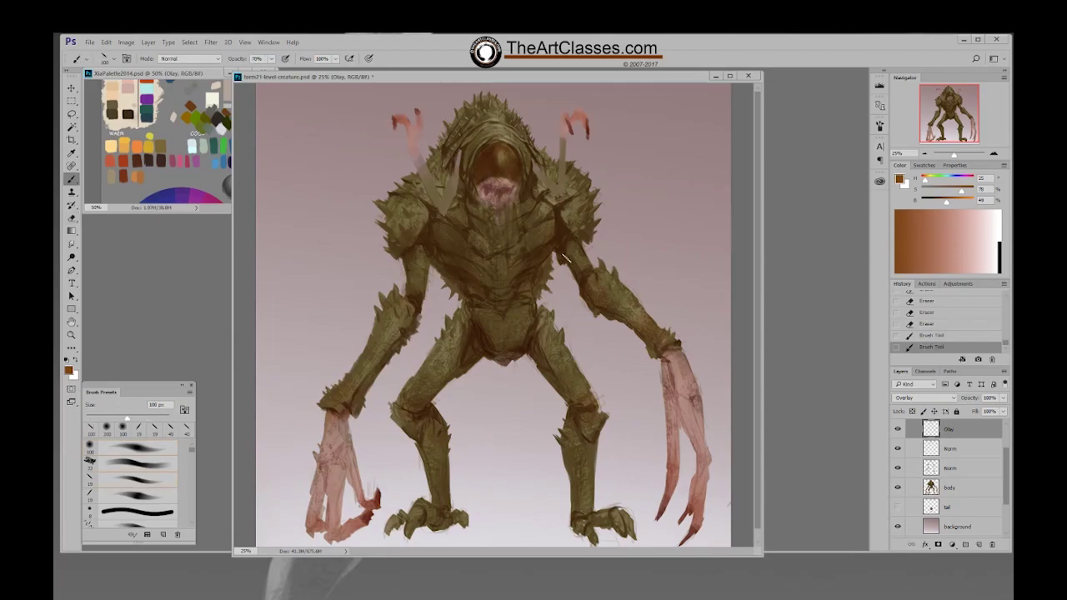
pyautogui.moveTo(423, 248); pyautogui.dragTo(421, 257)
# Glaze brown over the body with a 300 px soft round brush at 50% opacity, and add another Overlay layer named Olay
pyautogui.rightClick(484, 276)
pyautogui.click(534, 341)
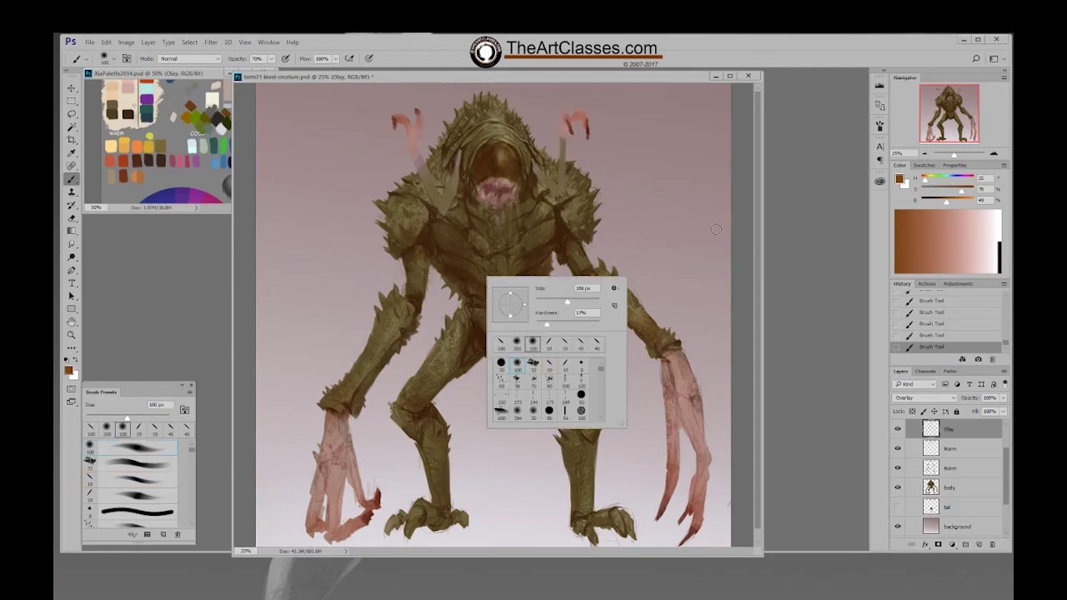
pyautogui.press('Return')
pyautogui.press(']')
pyautogui.press(']')
pyautogui.press(']')
pyautogui.press(']')
pyautogui.press(']')
pyautogui.press(']')
pyautogui.press('5')
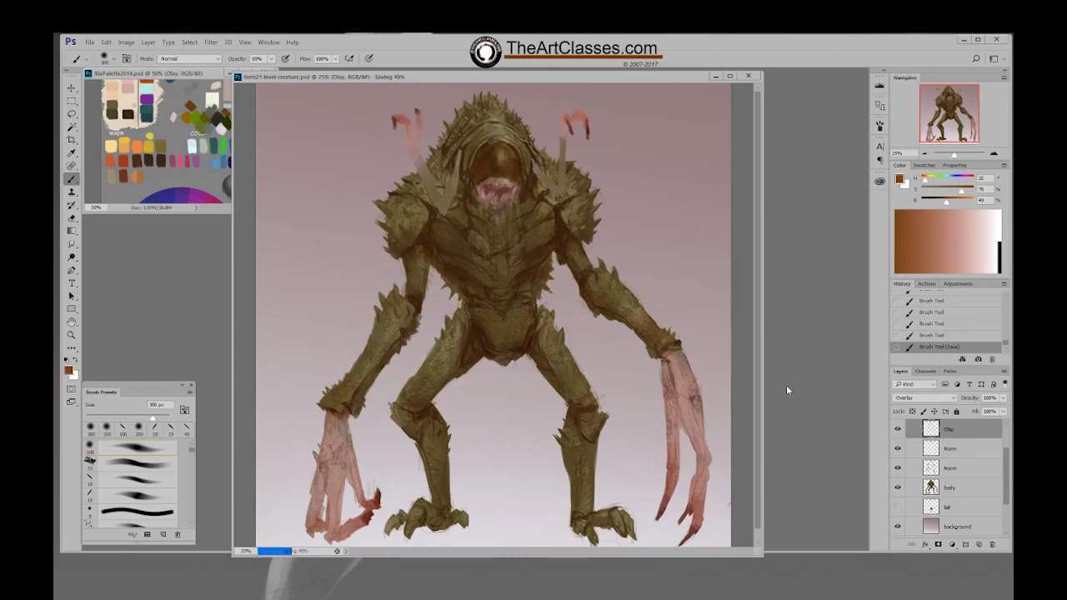
pyautogui.press('F3')
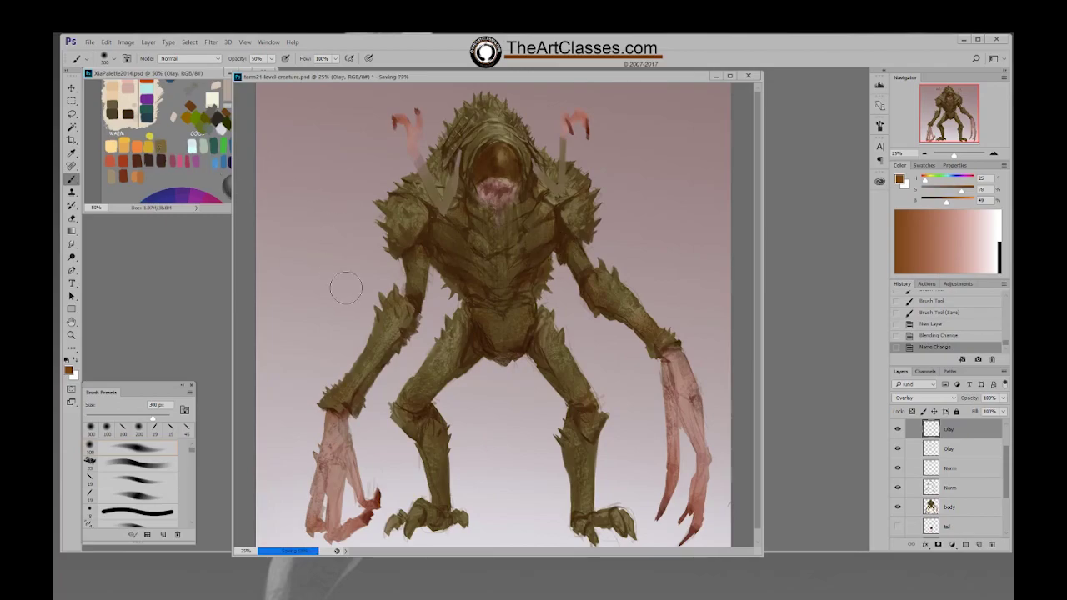
# Try glazing the chest plates with a pale pinkish tone sampled from the background, using a 250 px brush at 70% opacity
pyautogui.keyDown('alt'); pyautogui.click(331, 360); pyautogui.keyUp('alt')
pyautogui.rightClick(477, 281)
pyautogui.click(571, 347)
pyautogui.click(542, 249)
pyautogui.press(']')
pyautogui.press(']')
pyautogui.press(']')
pyautogui.press(']')
pyautogui.press(']')
pyautogui.press(']')
pyautogui.press(']')
pyautogui.press(']')
pyautogui.press(']')
pyautogui.press(']')
pyautogui.press(']')
pyautogui.press(']')
pyautogui.press(']')
pyautogui.press(']')
pyautogui.press(']')
pyautogui.press(']')
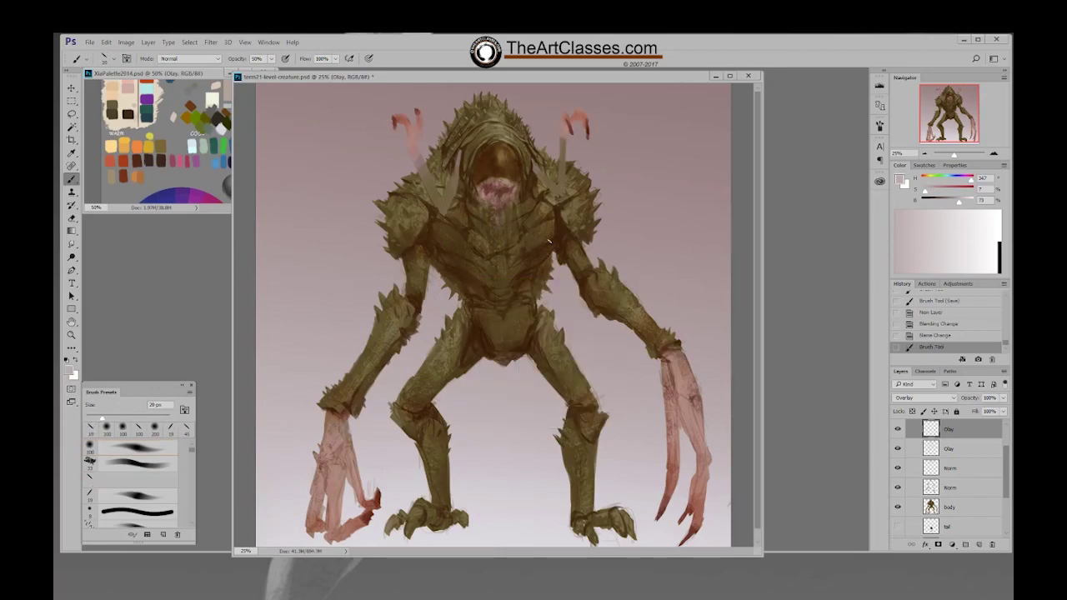
pyautogui.press(']')
pyautogui.press('7')
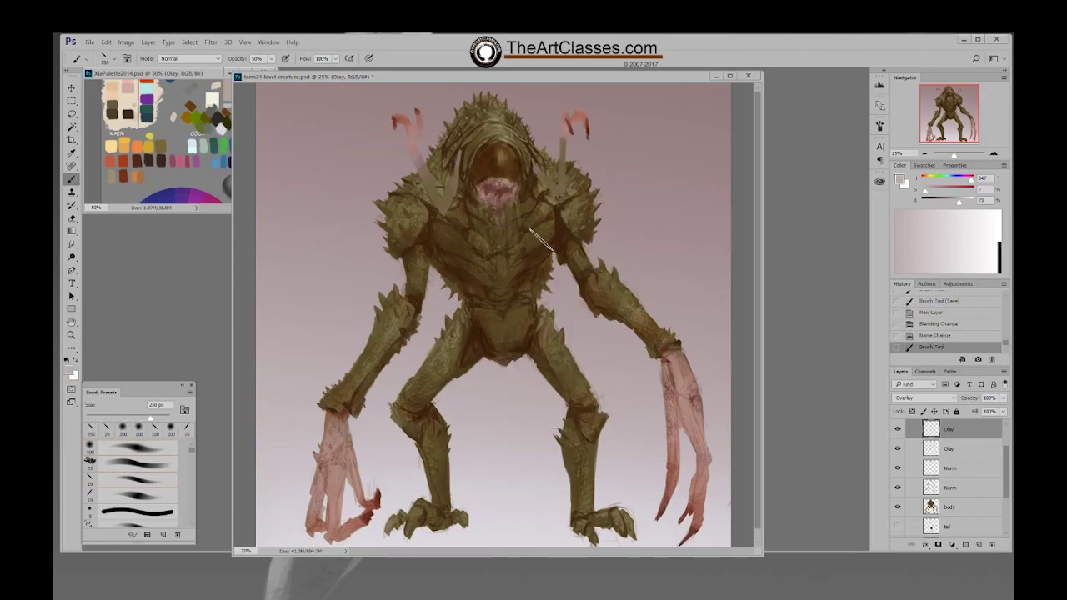
pyautogui.moveTo(534, 254); pyautogui.dragTo(552, 230)
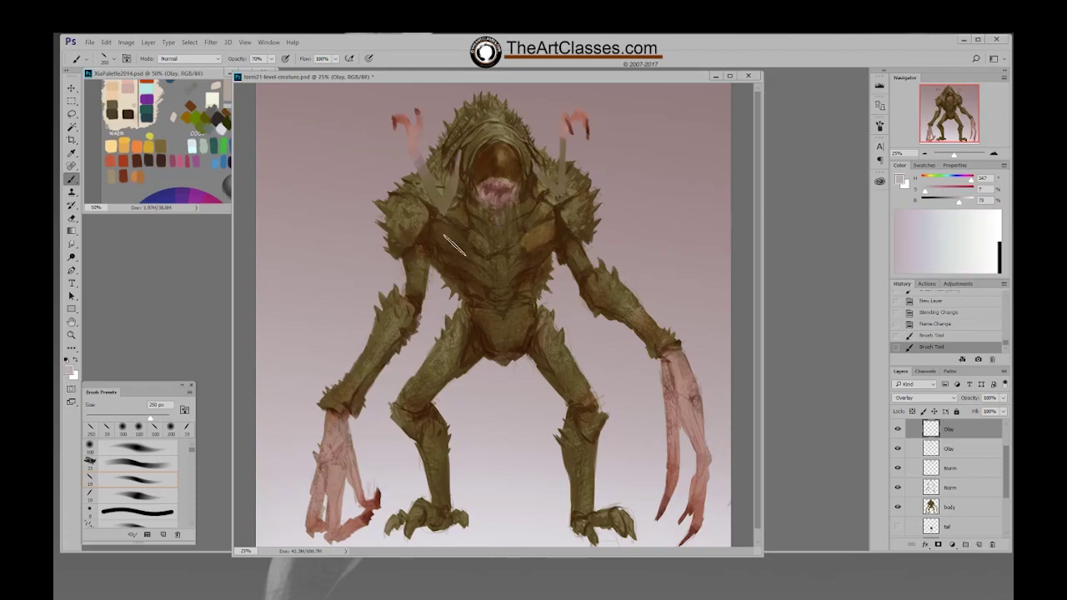
pyautogui.moveTo(449, 235)
pyautogui.mouseDown()
pyautogui.moveTo(476, 258)
pyautogui.moveTo(535, 236)
pyautogui.mouseUp()
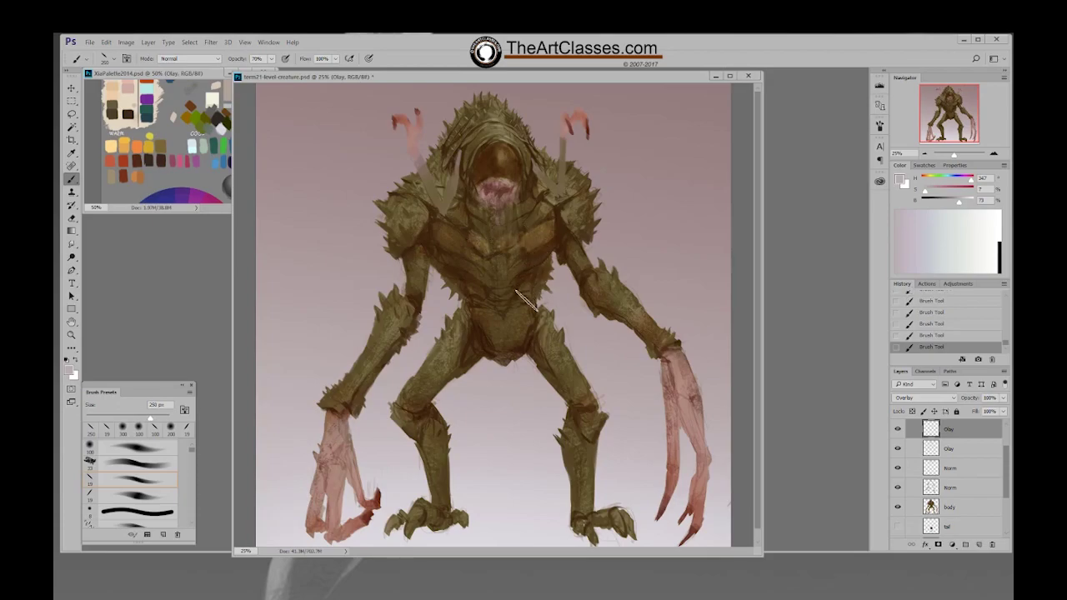
# Undo the pale chest strokes back to the newly named Overlay layer
pyautogui.click(933, 301)
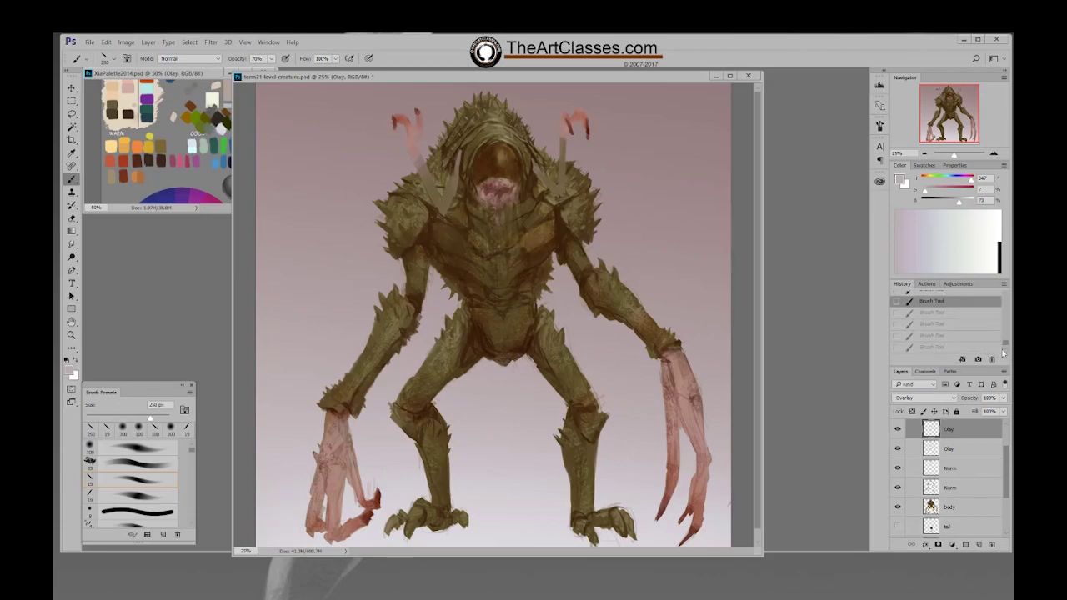
pyautogui.scroll(1, 1006, 341)
pyautogui.click(972, 327)
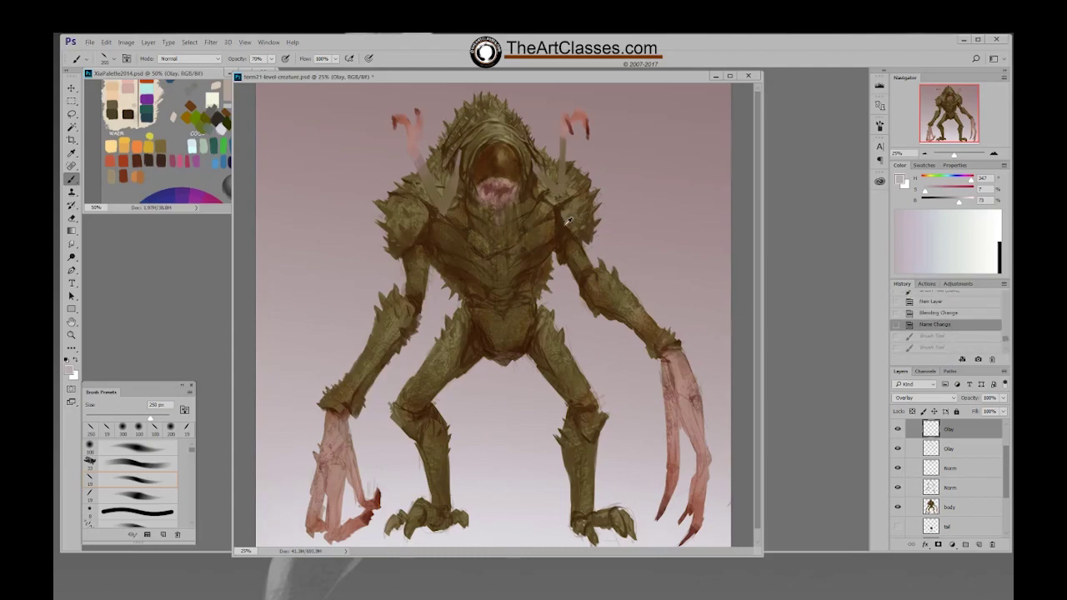
# Darken the upper chest below the mouth with a dark brown sampled there, using a 500 px brush at 50% opacity
pyautogui.keyDown('alt'); pyautogui.click(474, 216); pyautogui.keyUp('alt')
pyautogui.press('5')
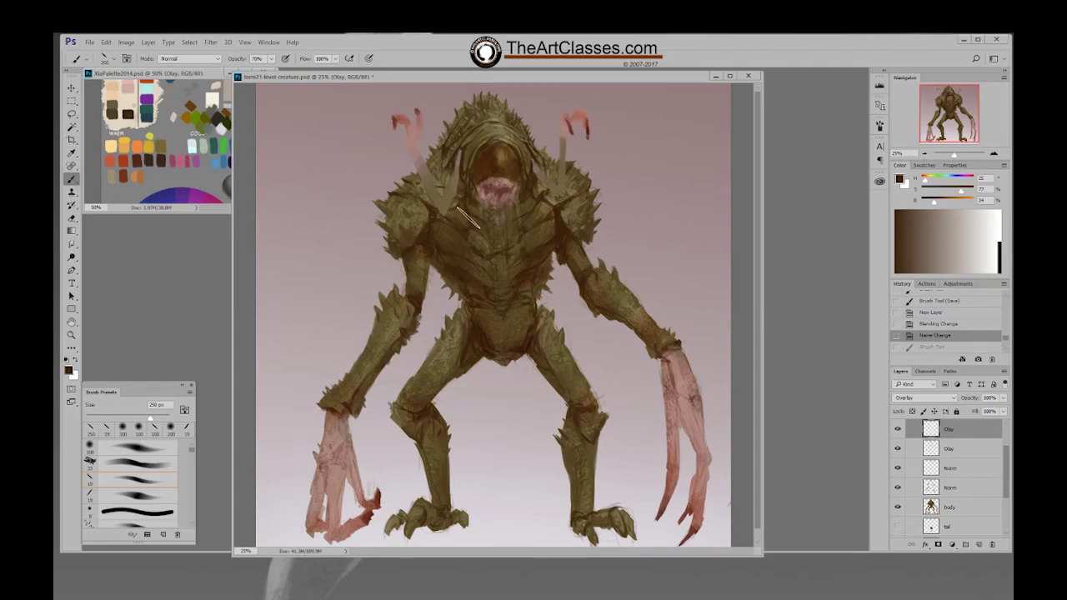
pyautogui.press(']')
pyautogui.press(']')
pyautogui.hotkey('ctrl', '-')
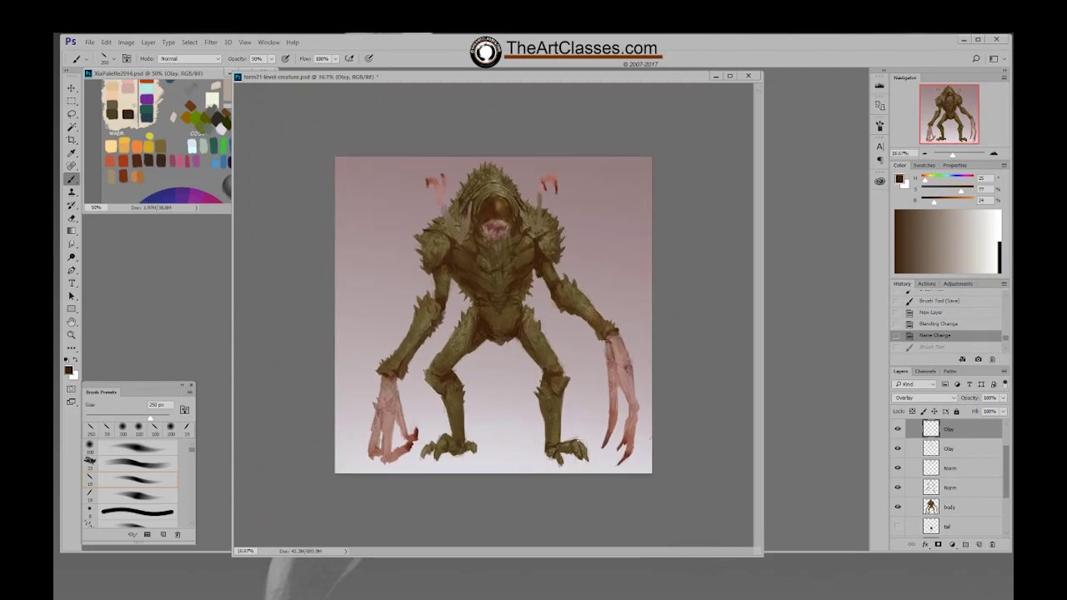
pyautogui.press(']')
pyautogui.moveTo(488, 242); pyautogui.dragTo(481, 285)
pyautogui.moveTo(518, 240); pyautogui.dragTo(496, 273)
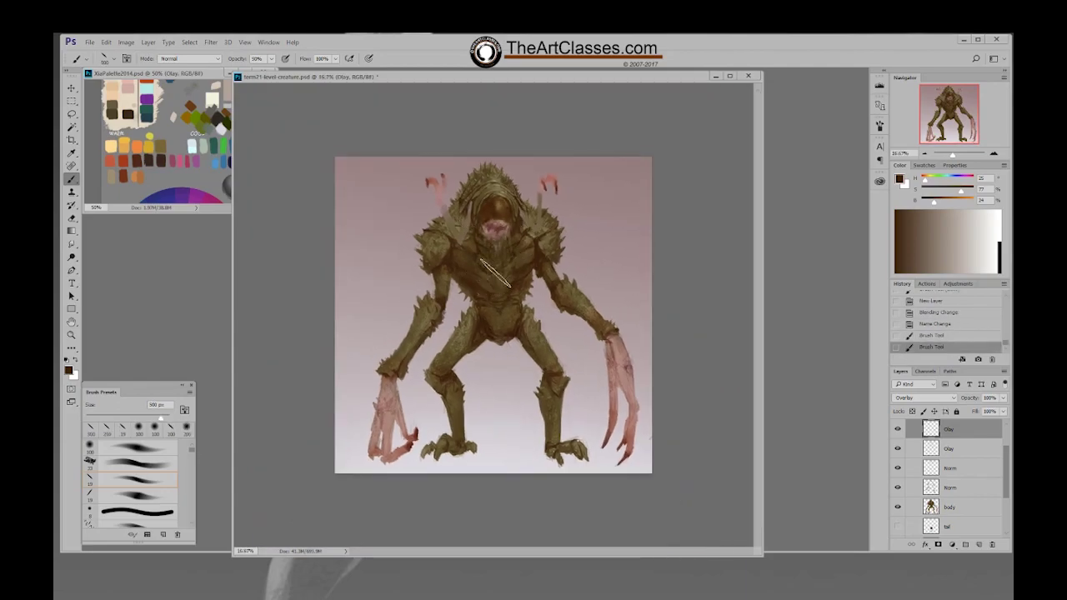
pyautogui.moveTo(521, 238)
pyautogui.mouseDown()
pyautogui.moveTo(493, 265)
pyautogui.moveTo(462, 262)
pyautogui.moveTo(537, 252)
pyautogui.moveTo(526, 261)
pyautogui.mouseUp()
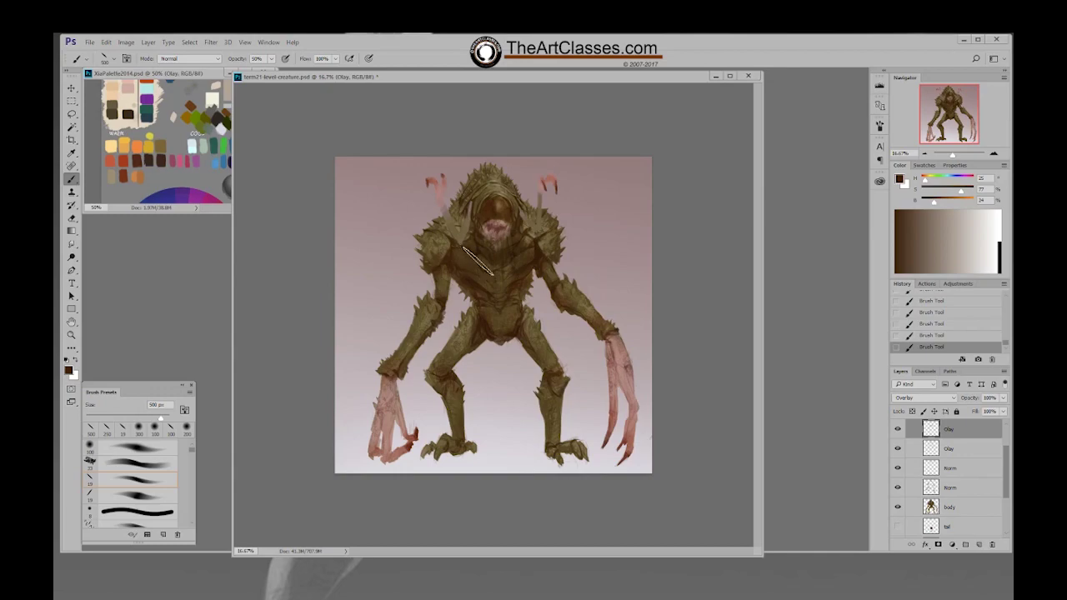
# Load the body layer's outline as a selection and glaze dark brown over the torso and pelvis with a 300 px brush
pyautogui.press('[')
pyautogui.press('[')
pyautogui.press('[')
pyautogui.press('[')
pyautogui.press('[')
pyautogui.keyDown('ctrl'); pyautogui.click(931, 507); pyautogui.keyUp('ctrl')
pyautogui.press(']')
pyautogui.press(']')
pyautogui.press(']')
pyautogui.moveTo(534, 266); pyautogui.dragTo(483, 283)
pyautogui.moveTo(482, 280); pyautogui.dragTo(479, 283)
pyautogui.moveTo(475, 283); pyautogui.dragTo(477, 288)
pyautogui.moveTo(498, 330)
pyautogui.mouseDown()
pyautogui.moveTo(493, 343)
pyautogui.moveTo(505, 337)
pyautogui.mouseUp()
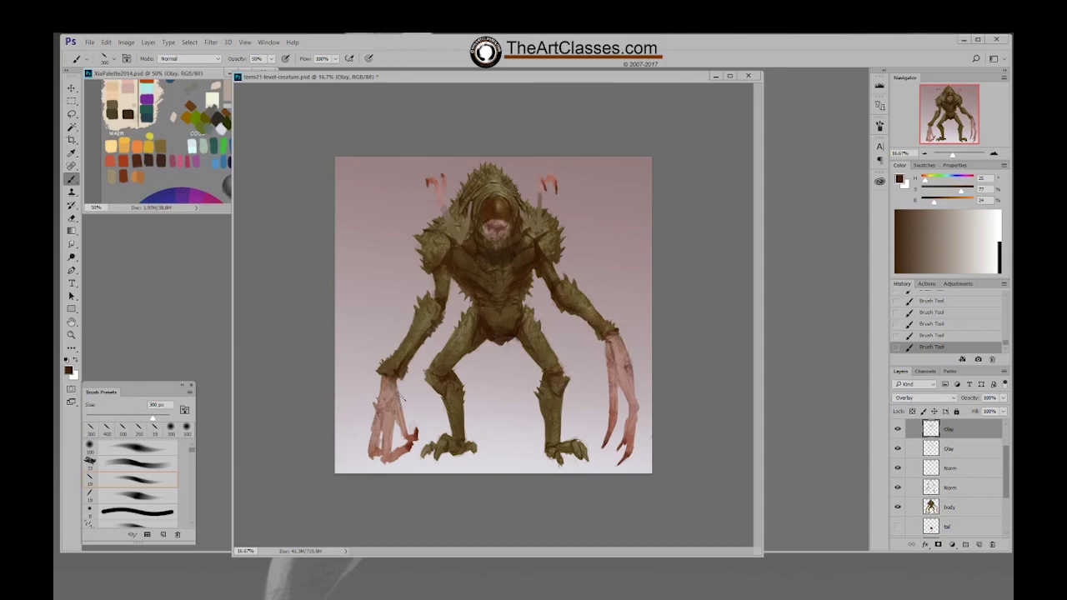
# Darken both pink clawed hands with a 150 px dark brown brush, comparing the strokes before and after, and save the document
pyautogui.press('[')
pyautogui.press('[')
pyautogui.press('[')
pyautogui.press('[')
pyautogui.moveTo(385, 461)
pyautogui.mouseDown()
pyautogui.moveTo(401, 452)
pyautogui.moveTo(382, 426)
pyautogui.mouseUp()
pyautogui.moveTo(625, 382); pyautogui.dragTo(630, 441)
pyautogui.hotkey('ctrl', 'alt', 'z')
pyautogui.hotkey('ctrl', 'alt', 'z')
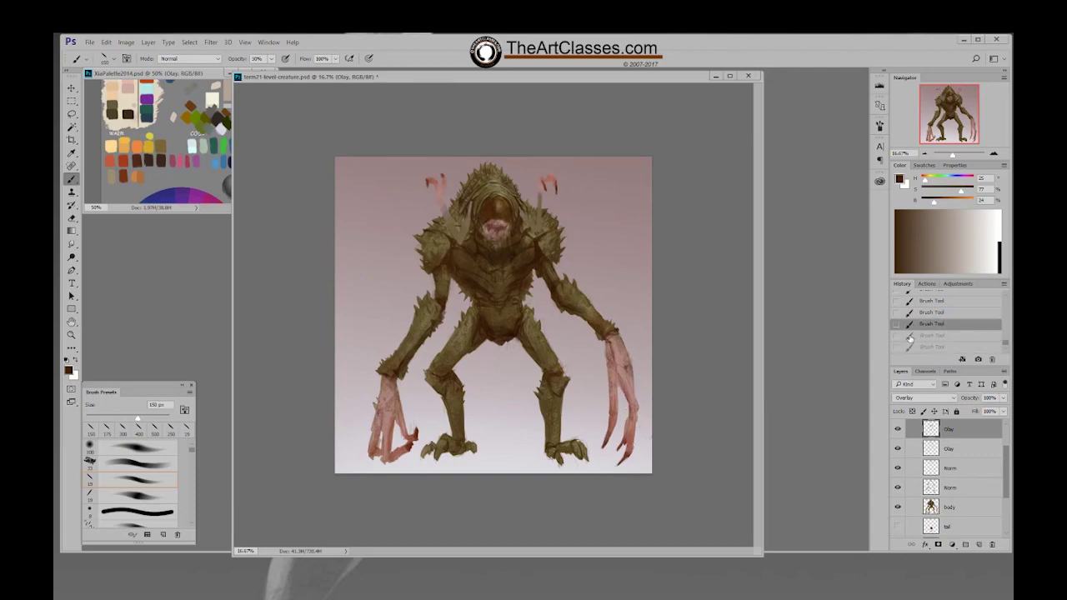
pyautogui.hotkey('ctrl', 'shift', 'z')
pyautogui.hotkey('ctrl', 'shift', 'z')
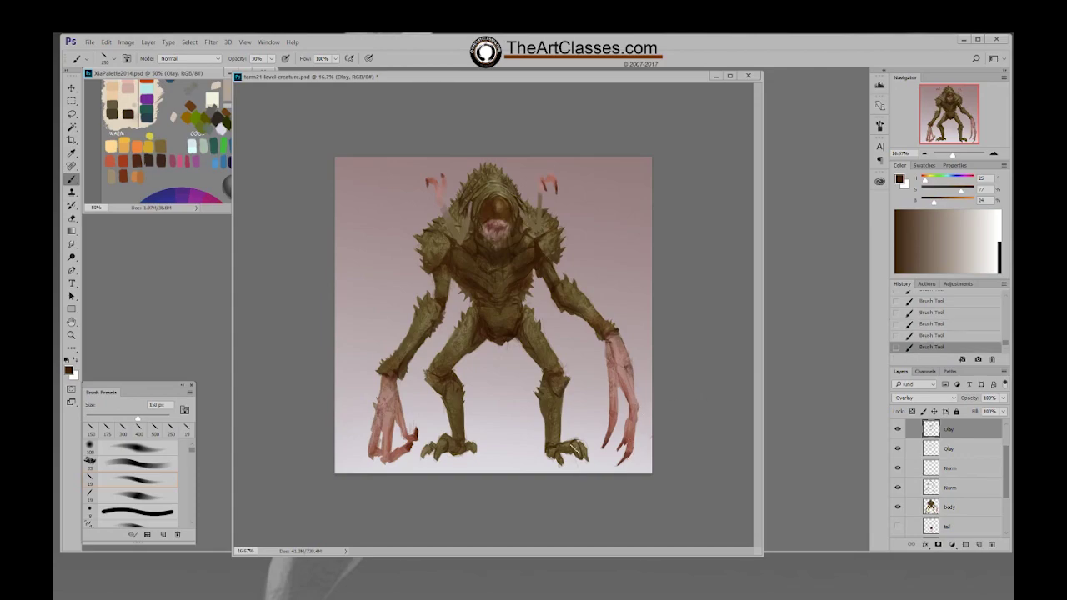
pyautogui.moveTo(385, 435); pyautogui.dragTo(386, 447)
pyautogui.hotkey('ctrl', 's')
# Start pink tentacles hanging from the mouth on the small arms layer, using a 45 px brush at 100% opacity and sampled mouth tones
pyautogui.moveTo(1004, 461); pyautogui.dragTo(1007, 450)
pyautogui.click(954, 438)
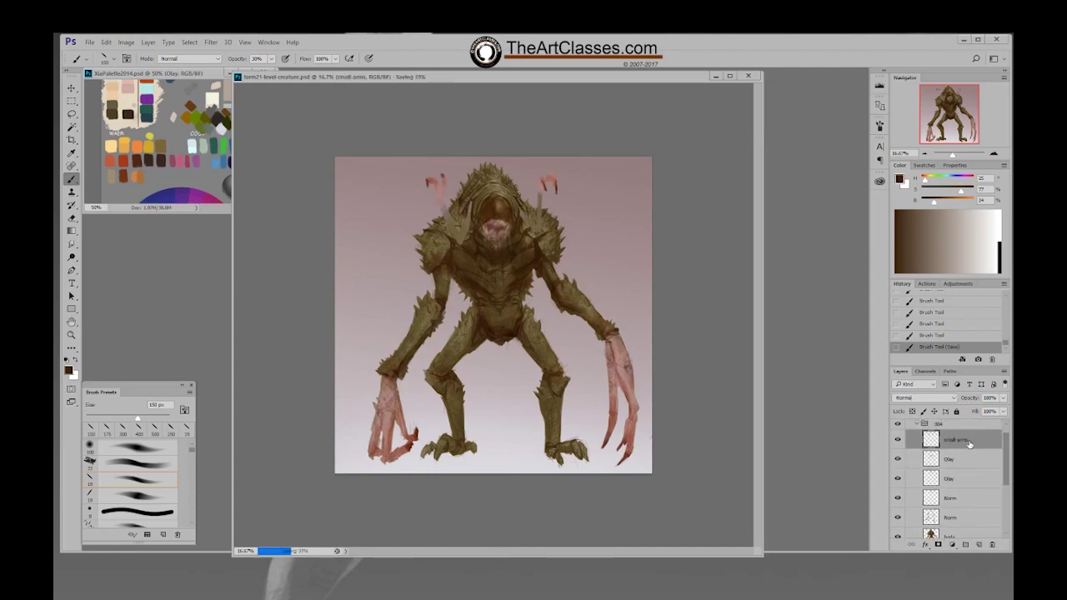
pyautogui.rightClick(529, 230)
pyautogui.doubleClick(594, 319)
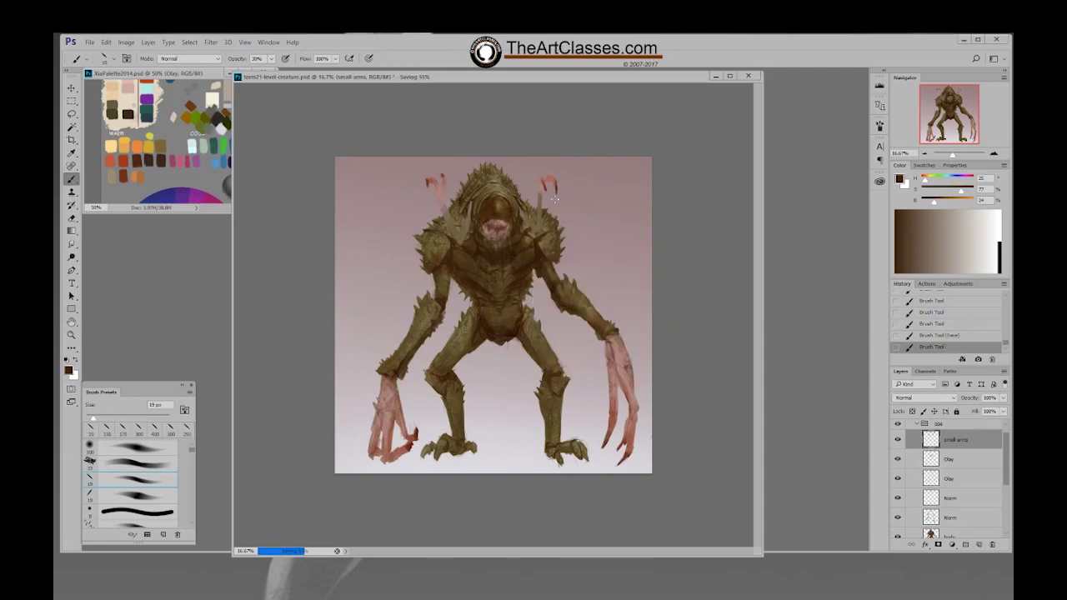
pyautogui.keyDown('alt'); pyautogui.click(511, 227); pyautogui.keyUp('alt')
pyautogui.moveTo(503, 238); pyautogui.dragTo(508, 236)
pyautogui.press('0')
pyautogui.press(']')
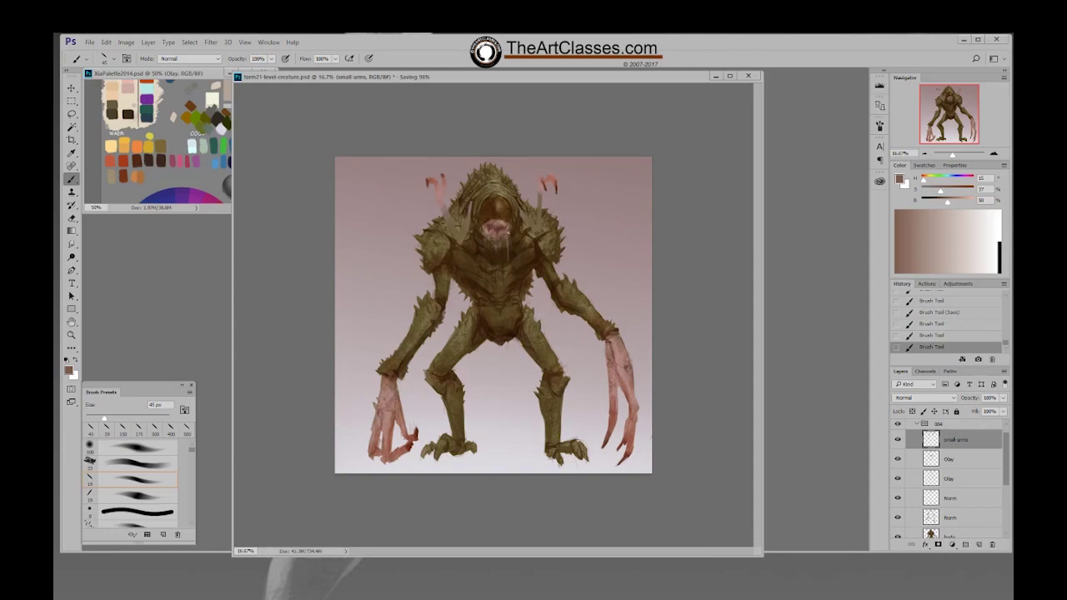
pyautogui.keyDown('alt'); pyautogui.click(502, 232); pyautogui.keyUp('alt')
pyautogui.moveTo(504, 232); pyautogui.dragTo(504, 265)
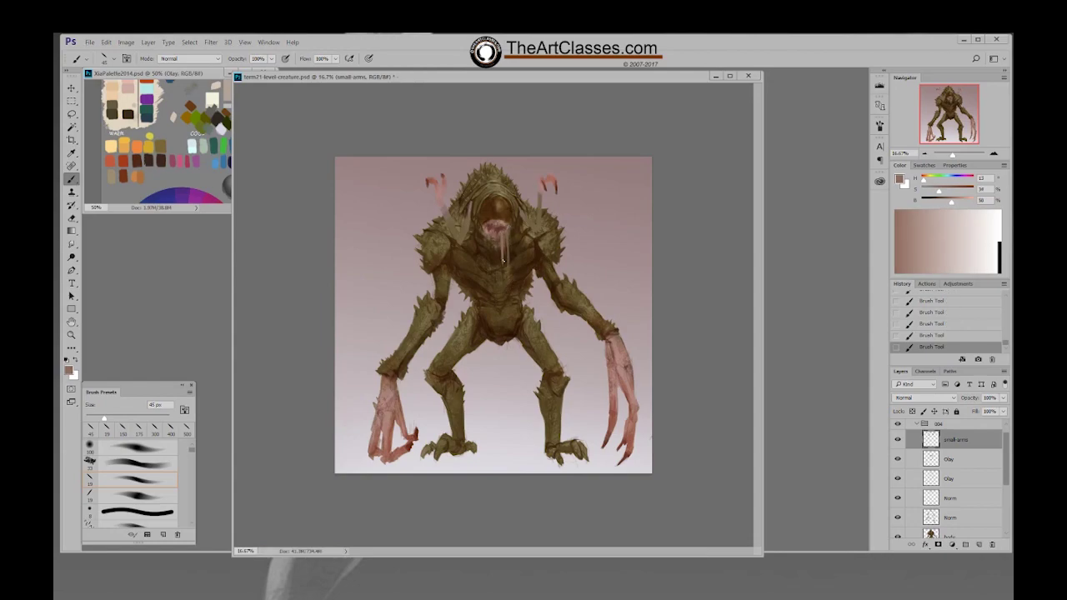
# Lengthen and thicken the mouth tentacles down over the chest with a 70 px brush and sampled pinkish-brown tones
pyautogui.keyDown('alt'); pyautogui.click(499, 247); pyautogui.keyUp('alt')
pyautogui.press(']')
pyautogui.press(']')
pyautogui.press(']')
pyautogui.moveTo(496, 235); pyautogui.dragTo(499, 280)
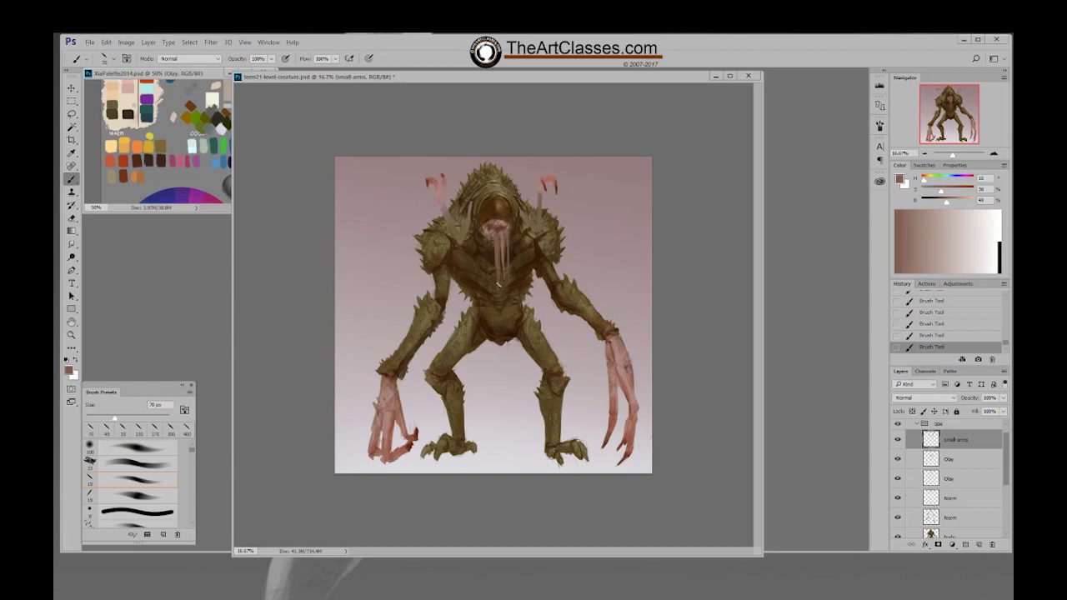
pyautogui.keyDown('alt'); pyautogui.click(506, 236); pyautogui.keyUp('alt')
pyautogui.moveTo(504, 242); pyautogui.dragTo(506, 290)
# Thicken the mouth tentacles and add shorter ones on both sides with a 50 px brush, using pinkish-brown tones sampled around the mouth
pyautogui.keyDown('alt'); pyautogui.click(494, 235); pyautogui.keyUp('alt')
pyautogui.press('[')
pyautogui.press('[')
pyautogui.keyDown('alt'); pyautogui.click(505, 232); pyautogui.keyUp('alt')
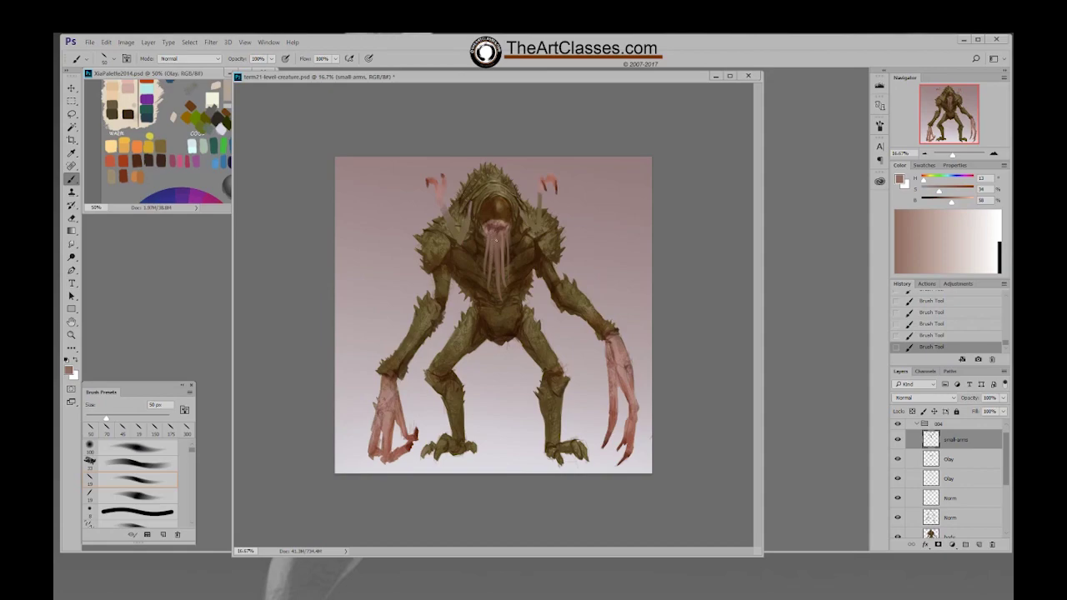
pyautogui.keyDown('alt'); pyautogui.click(493, 231); pyautogui.keyUp('alt')
pyautogui.moveTo(486, 234); pyautogui.dragTo(484, 257)
pyautogui.keyDown('alt'); pyautogui.click(512, 230); pyautogui.keyUp('alt')
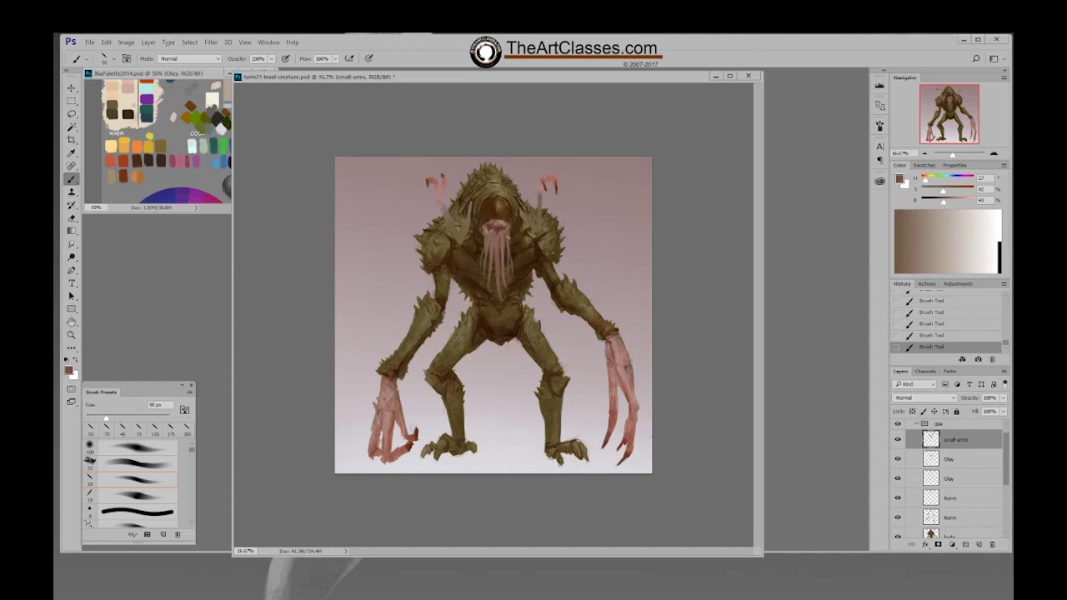
pyautogui.moveTo(514, 239); pyautogui.dragTo(516, 253)
# Paint an outermost tentacle down the viewer's left side of the cluster, blending sampled lighter and darker mouth pinks
pyautogui.keyDown('alt'); pyautogui.click(493, 233); pyautogui.keyUp('alt')
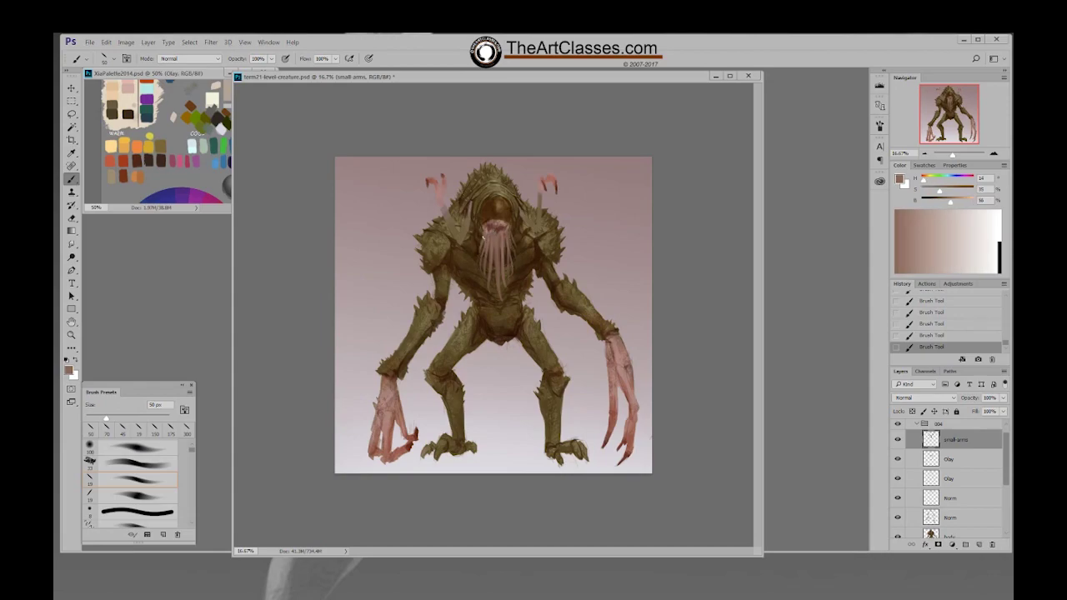
pyautogui.keyDown('alt'); pyautogui.click(500, 249); pyautogui.keyUp('alt')
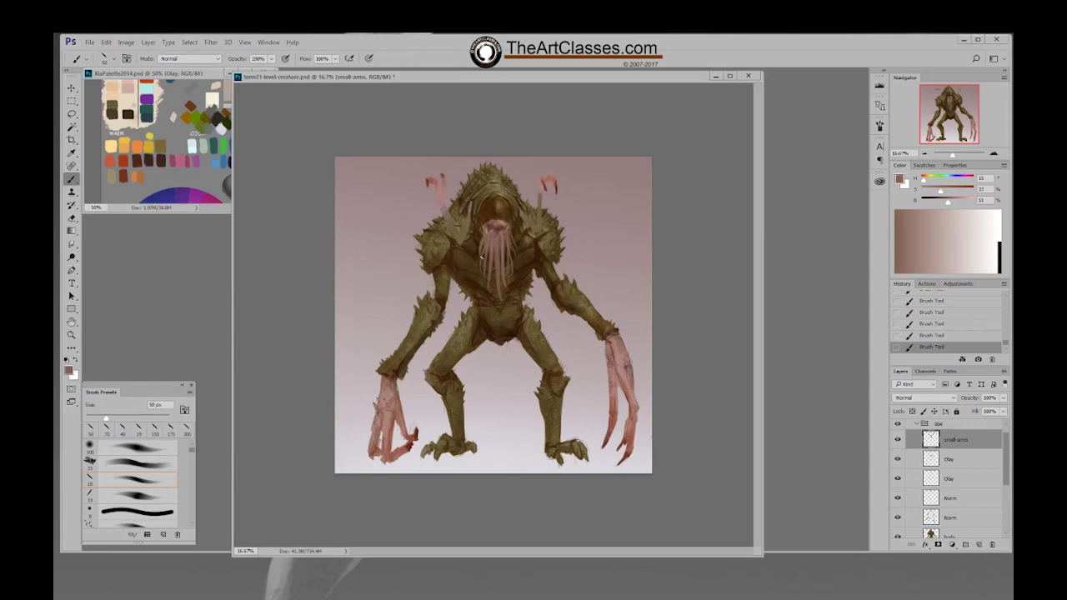
pyautogui.moveTo(482, 232); pyautogui.dragTo(479, 257)
pyautogui.keyDown('alt'); pyautogui.click(493, 228); pyautogui.keyUp('alt')
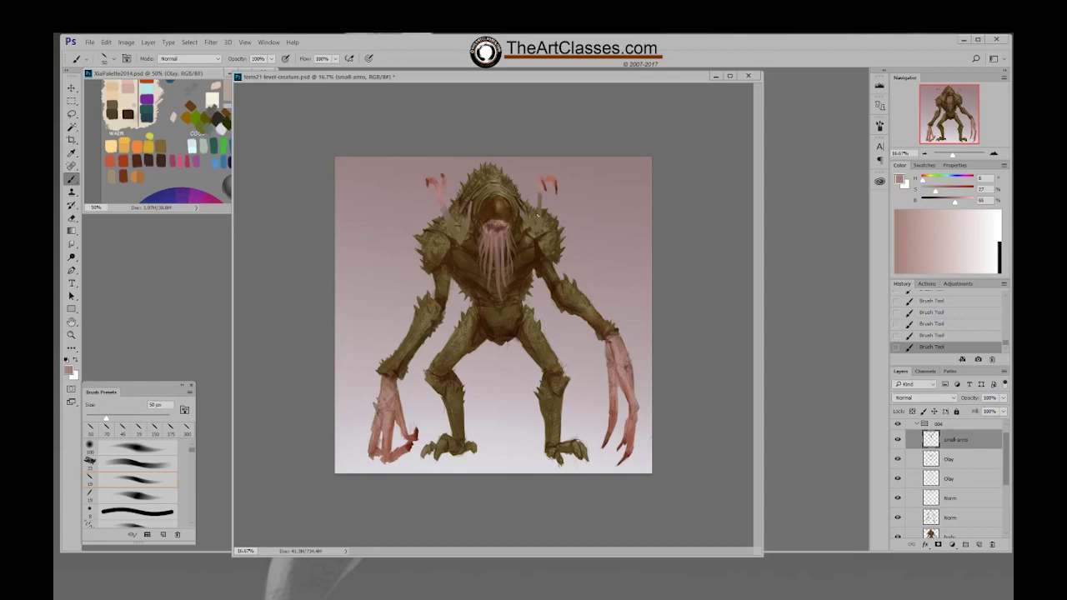
# Refine the tentacle roots and mouth corners with a 35 px brush, alternating sampled dark brown and pink tones
pyautogui.hotkey('ctrl', '+')
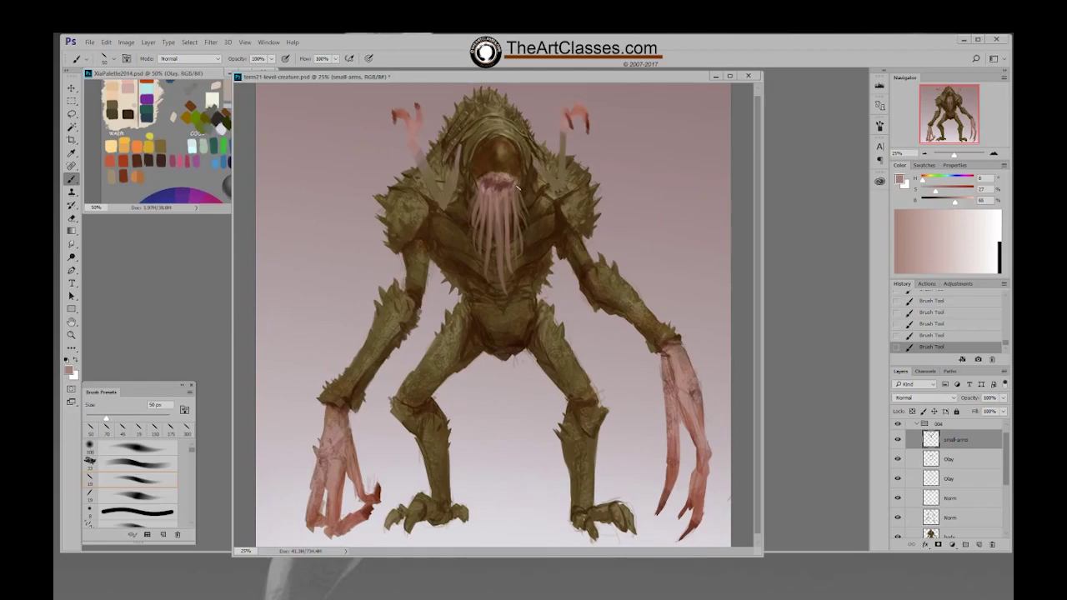
pyautogui.keyDown('alt'); pyautogui.click(508, 179); pyautogui.keyUp('alt')
pyautogui.keyDown('alt'); pyautogui.click(478, 180); pyautogui.keyUp('alt')
pyautogui.keyDown('alt'); pyautogui.click(518, 190); pyautogui.keyUp('alt')
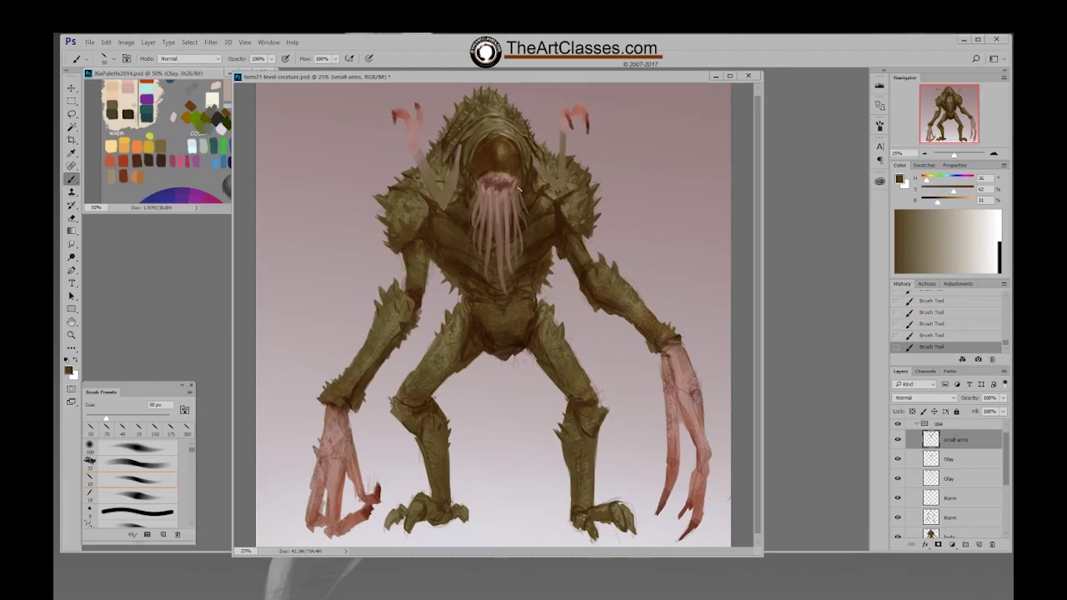
pyautogui.keyDown('alt'); pyautogui.click(487, 188); pyautogui.keyUp('alt')
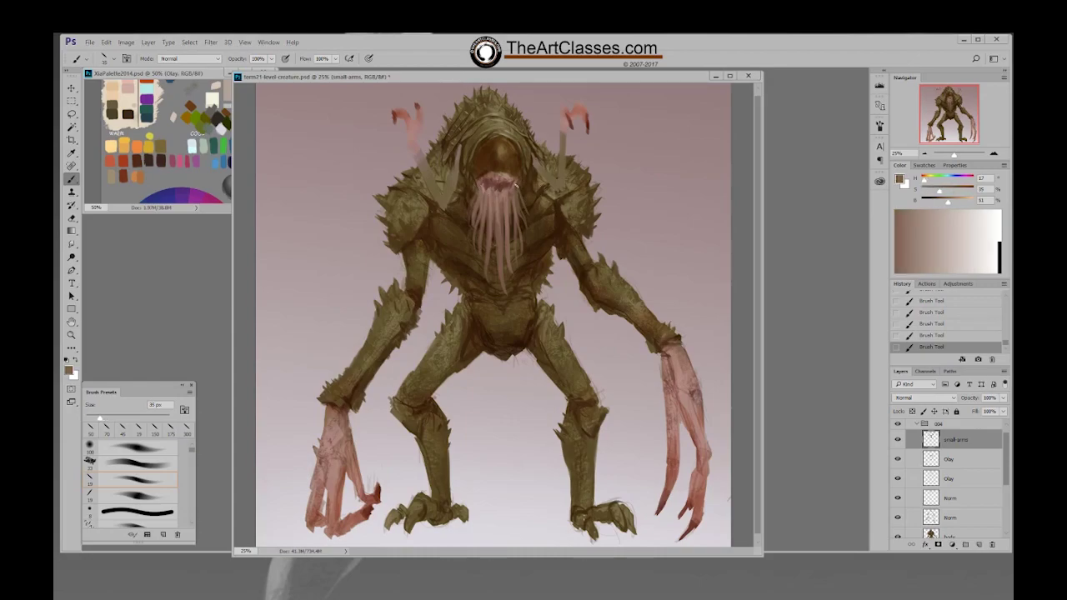
pyautogui.keyDown('alt'); pyautogui.click(517, 184); pyautogui.keyUp('alt')
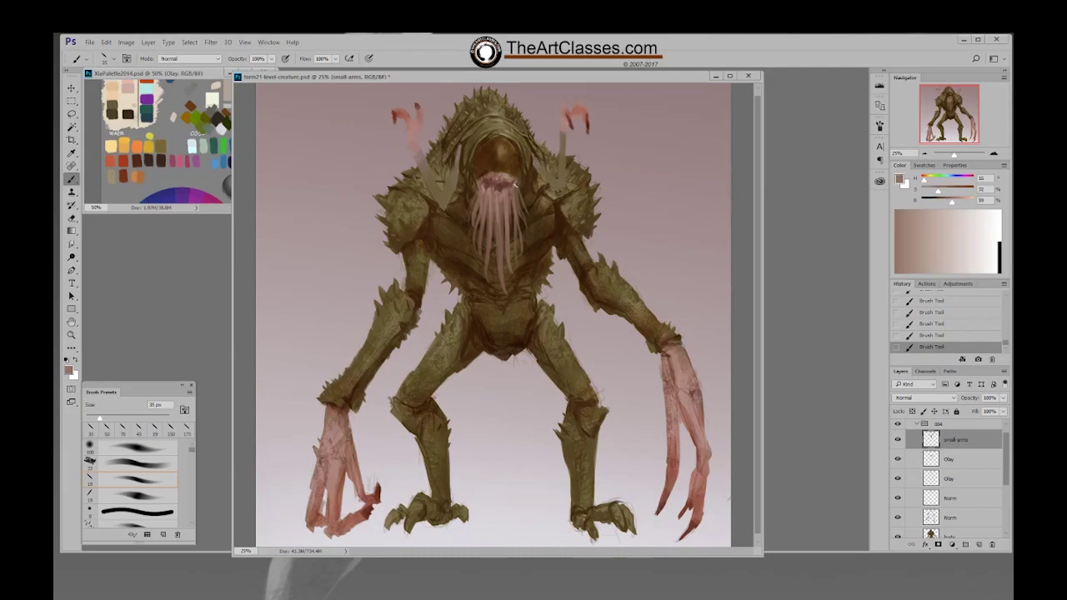
# Detail the thin tentacle strands beside the mouth corners with a 19 px brush tip and sampled brownish pinks
pyautogui.rightClick(531, 195)
pyautogui.click(582, 261)
pyautogui.click(486, 185)
pyautogui.keyDown('alt'); pyautogui.click(479, 183); pyautogui.keyUp('alt')
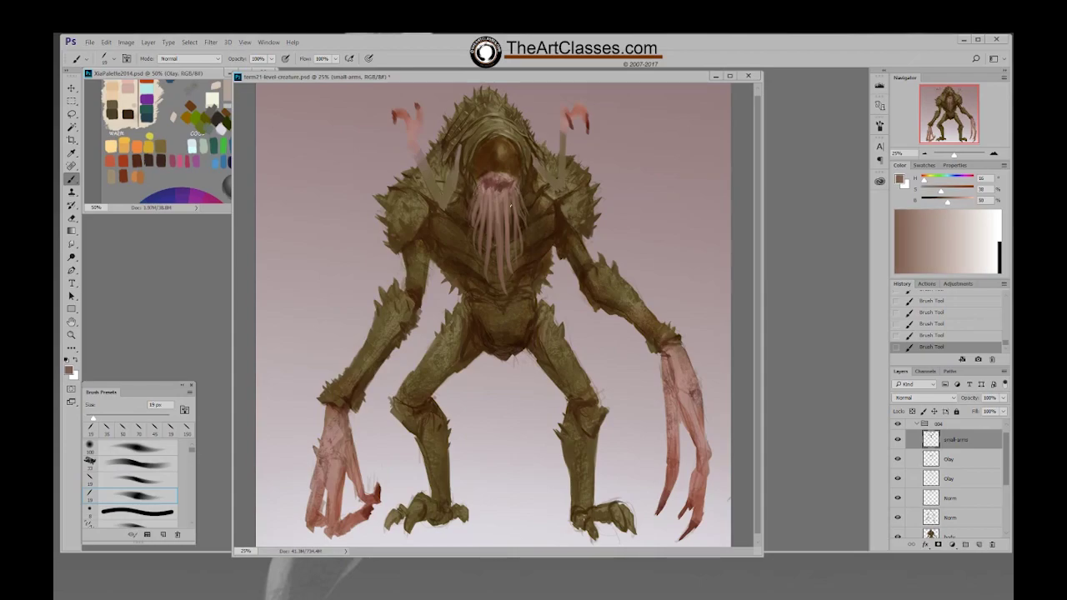
pyautogui.keyDown('alt'); pyautogui.click(518, 182); pyautogui.keyUp('alt')
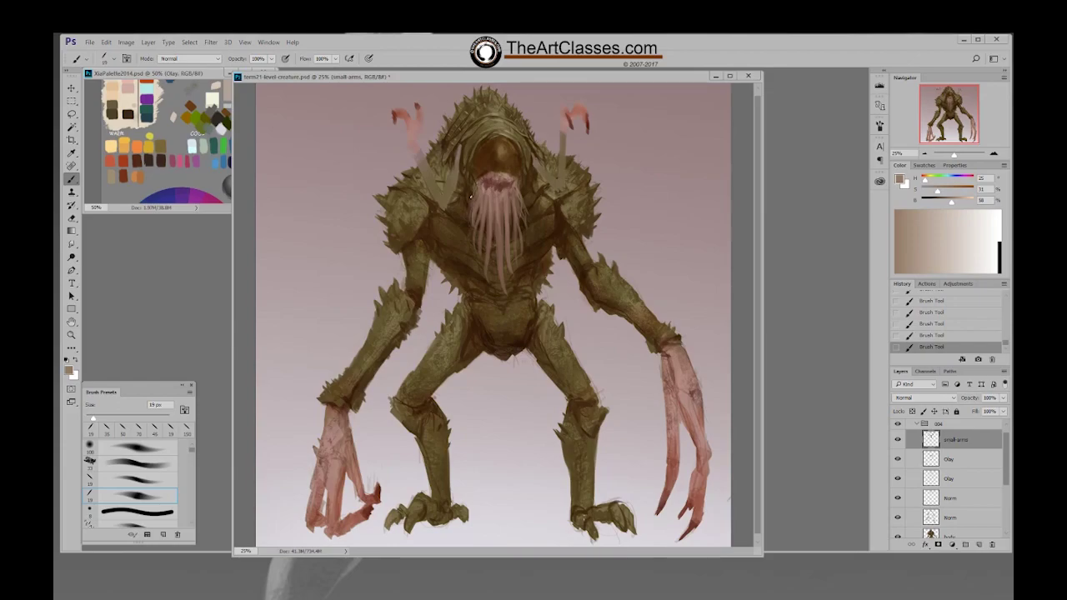
# Load the small arms layer's outline as a hidden selection, sample dark reddish brown from the palette, and choose the 100 px soft round brush
pyautogui.keyDown('ctrl'); pyautogui.click(930, 439); pyautogui.keyUp('ctrl')
pyautogui.hotkey('ctrl', 'h')
pyautogui.keyDown('alt'); pyautogui.click(138, 160); pyautogui.keyUp('alt')
pyautogui.click(734, 302)
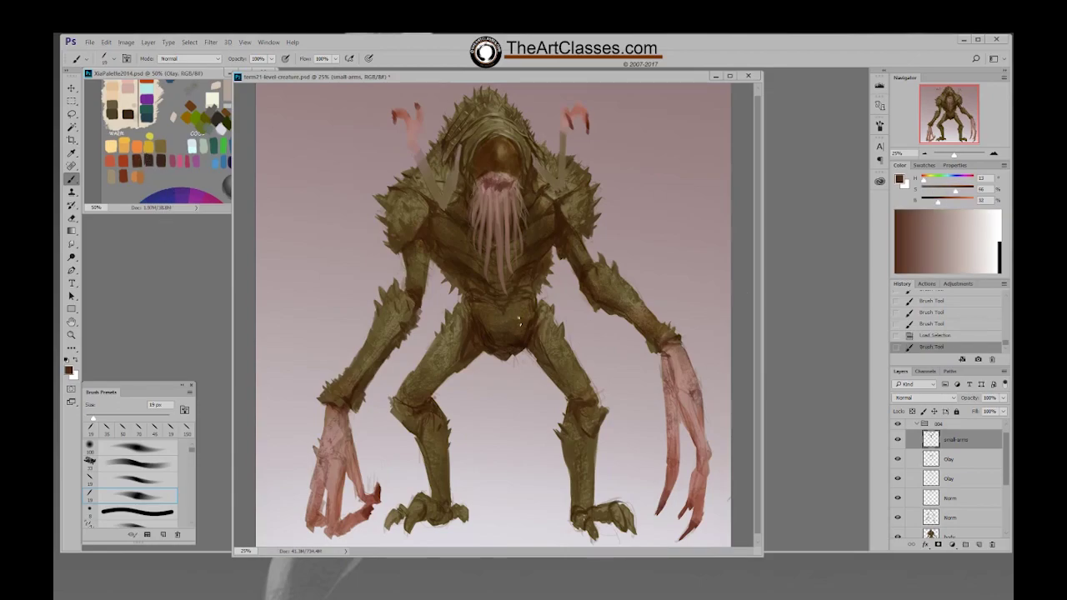
pyautogui.rightClick(518, 319)
pyautogui.click(548, 404)
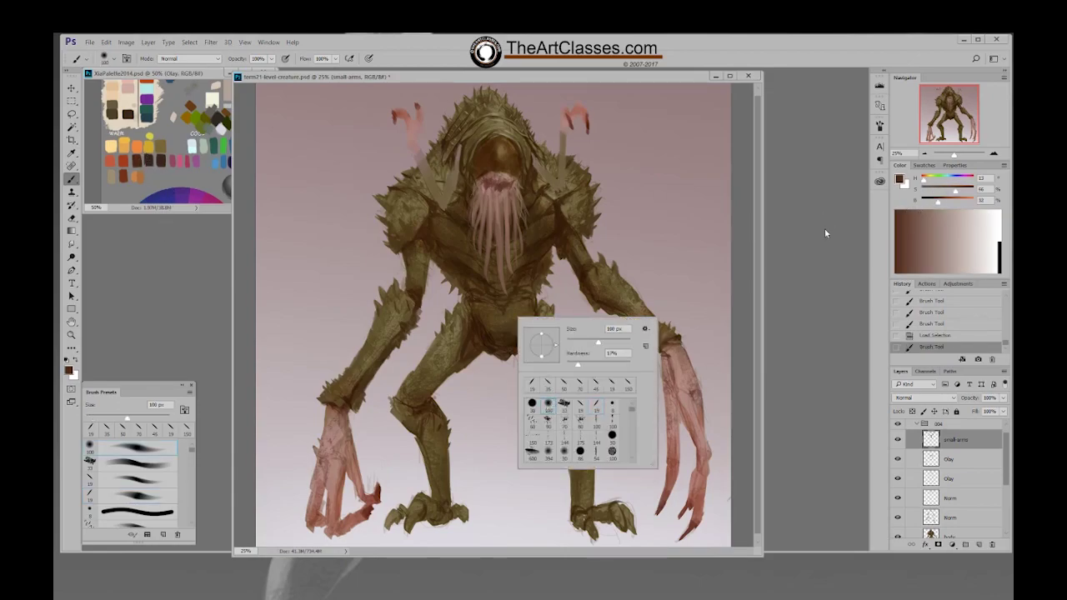
pyautogui.click(745, 240)
pyautogui.press('F2')
pyautogui.press(']')
pyautogui.press(']')
pyautogui.press(']')
pyautogui.press(']')
pyautogui.press(']')
pyautogui.press(']')
pyautogui.press(']')
pyautogui.press(']')
pyautogui.press(']')
pyautogui.press(']')
pyautogui.press(']')
pyautogui.press(']')
pyautogui.press(']')
pyautogui.press(']')
pyautogui.click(508, 280)
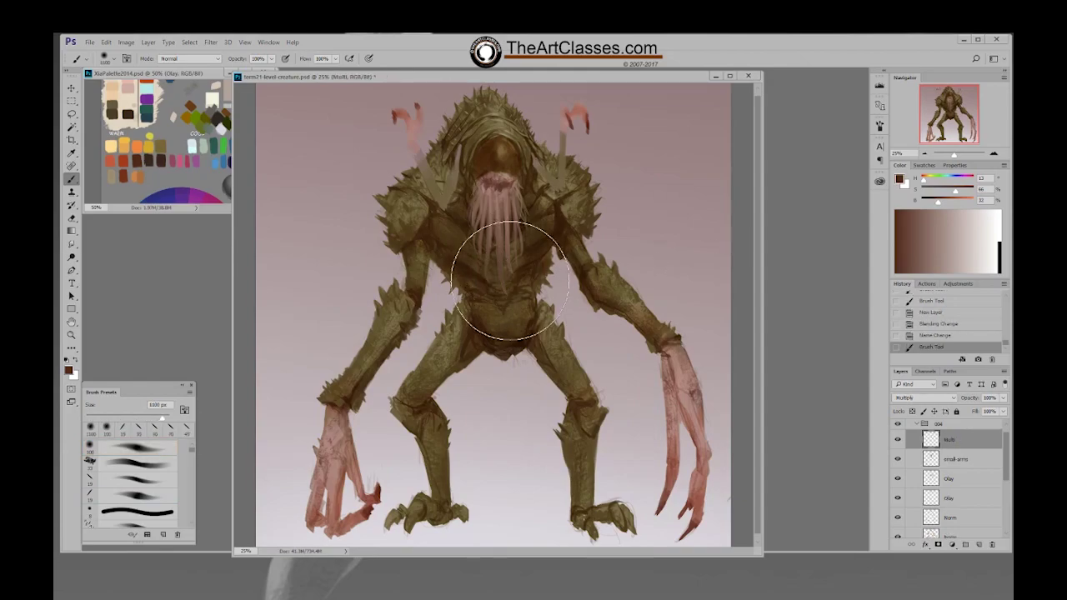
pyautogui.press('[')
pyautogui.press('[')
pyautogui.moveTo(496, 225)
pyautogui.mouseDown()
pyautogui.moveTo(501, 254)
pyautogui.moveTo(537, 250)
pyautogui.mouseUp()
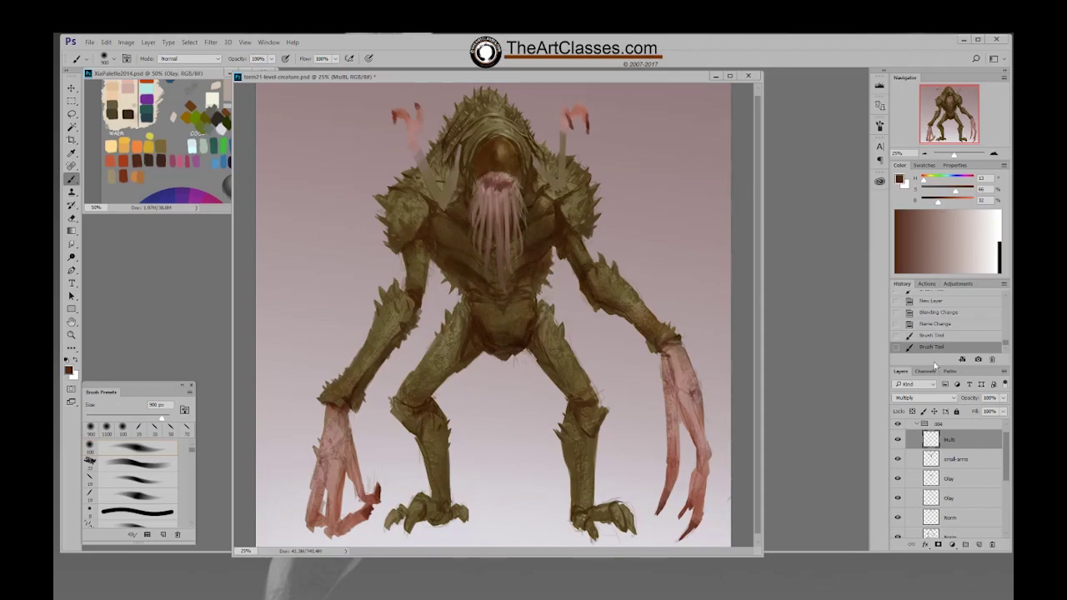
pyautogui.press('Delete')
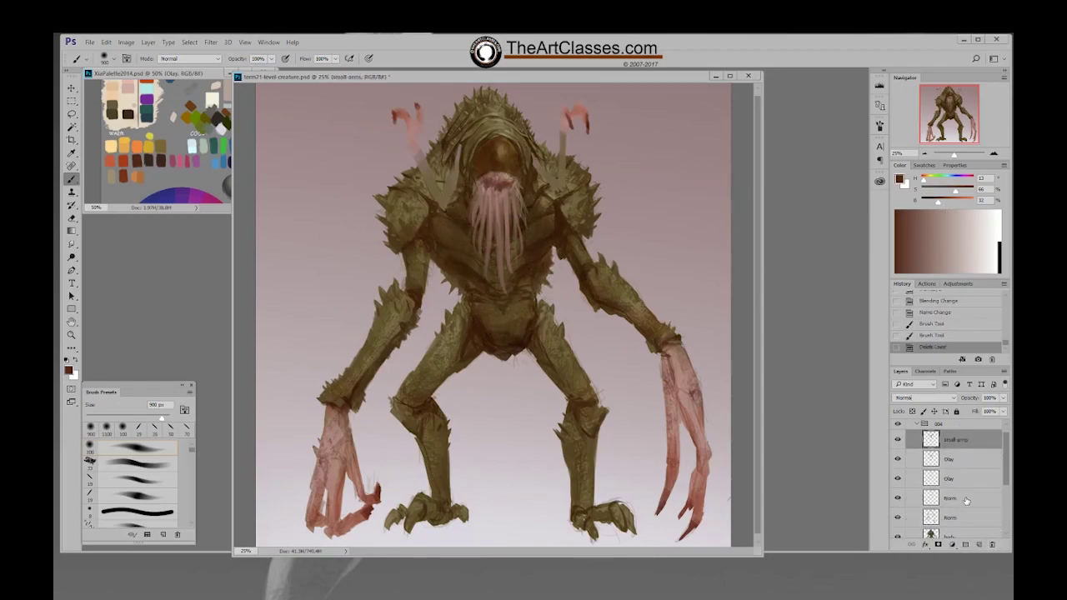
# Glaze dark brown over the tentacles' lower ends on a new Overlay layer at 50% opacity, reducing the soft brush to 400 px
pyautogui.press('F3')
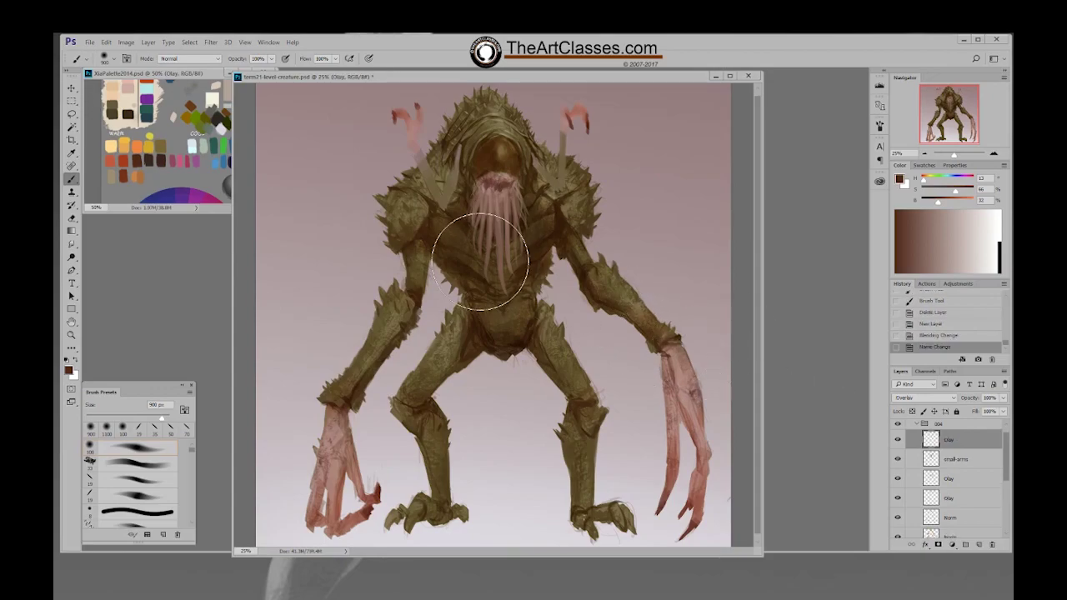
pyautogui.press('5')
pyautogui.moveTo(500, 281); pyautogui.dragTo(508, 305)
pyautogui.press('[')
pyautogui.press('[')
pyautogui.press('[')
pyautogui.press('[')
pyautogui.moveTo(500, 240); pyautogui.dragTo(500, 220)
pyautogui.moveTo(500, 268); pyautogui.dragTo(485, 276)
pyautogui.press('[')
pyautogui.moveTo(480, 276)
pyautogui.mouseDown()
pyautogui.moveTo(487, 244)
pyautogui.moveTo(500, 280)
pyautogui.mouseUp()
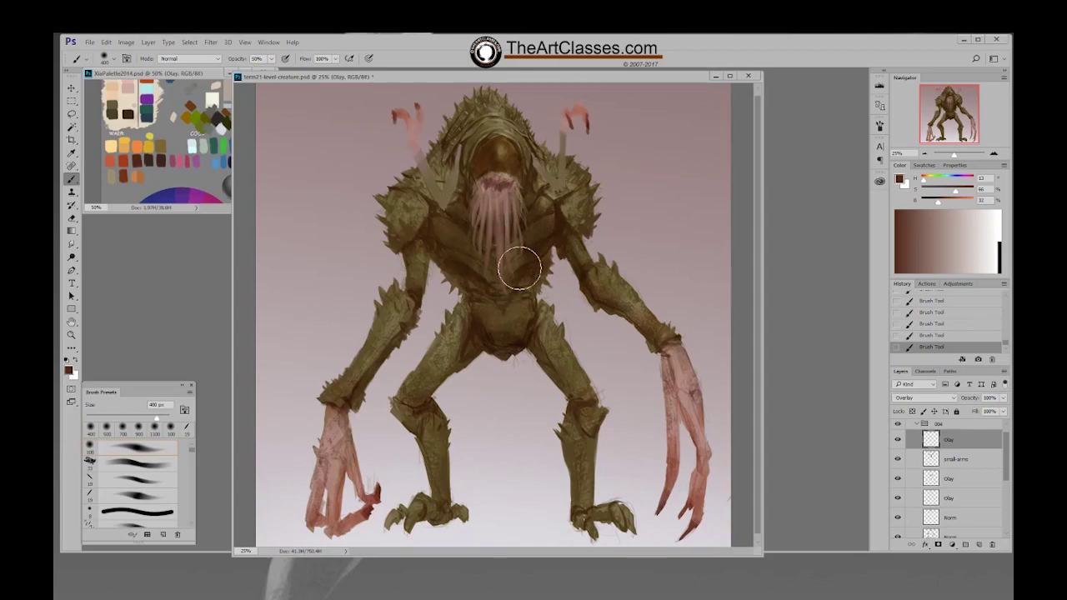
# Erase the brown glaze from the middle tentacles with a 40 px eraser at 70% opacity, and save the document
pyautogui.press('e')
pyautogui.rightClick(500, 227)
pyautogui.click(564, 320)
pyautogui.click(497, 240)
pyautogui.press('7')
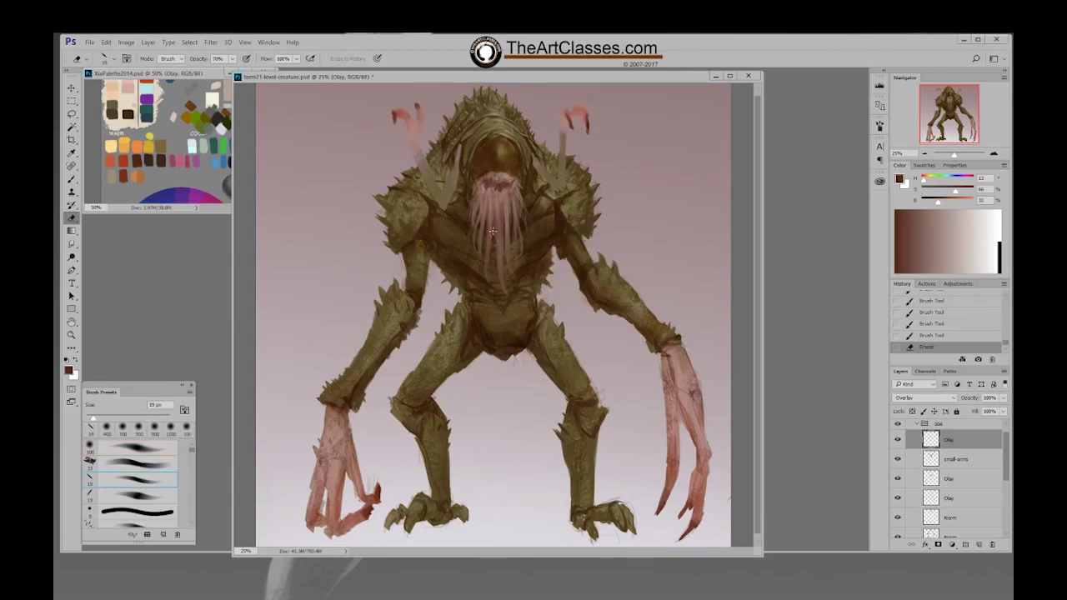
pyautogui.press(']')
pyautogui.press(']')
pyautogui.press(']')
pyautogui.press(']')
pyautogui.press(']')
pyautogui.click(500, 231)
pyautogui.click(499, 231)
pyautogui.click(501, 230)
pyautogui.click(504, 227)
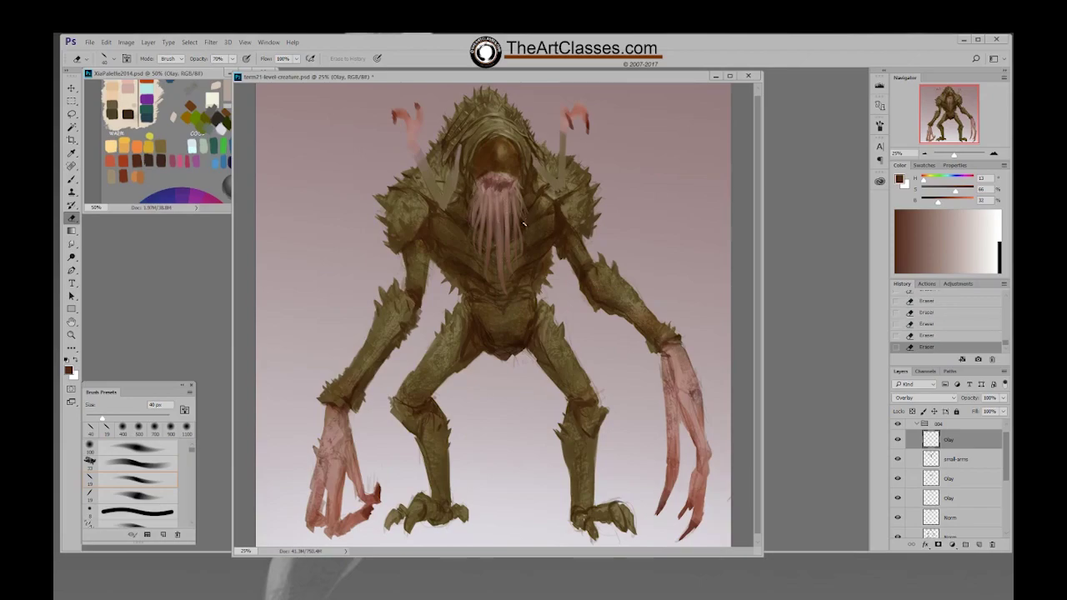
pyautogui.hotkey('ctrl', 's')
# Touch up the mouth area on the Overlay layer with a sampled dark brown at 50% opacity, switching from an 80 px to a 19 px brush
pyautogui.press('b')
pyautogui.keyDown('alt'); pyautogui.click(517, 224); pyautogui.keyUp('alt')
pyautogui.rightClick(521, 225)
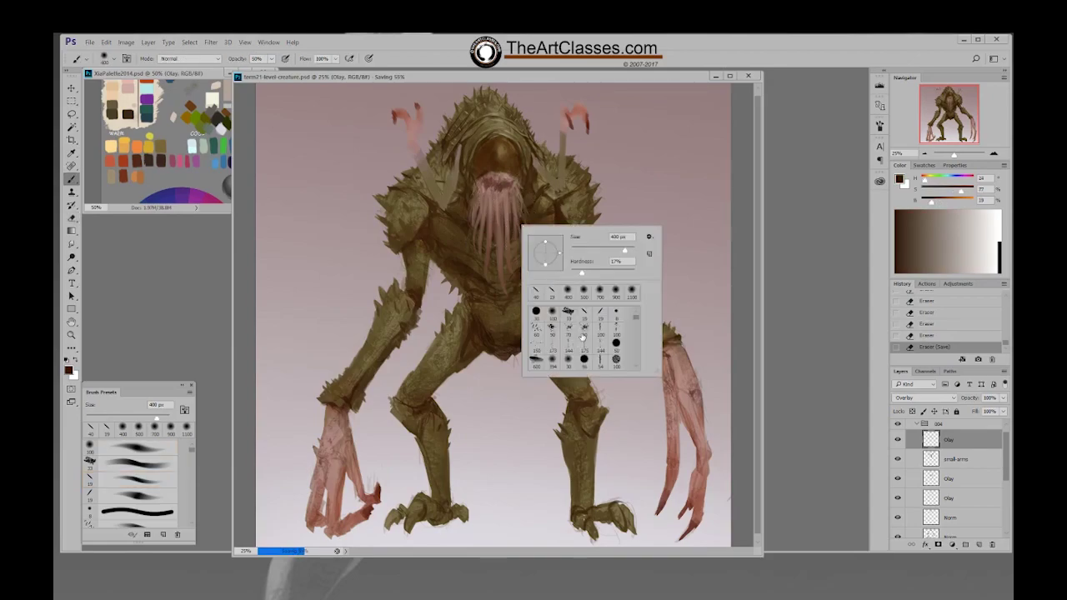
pyautogui.click(576, 342)
pyautogui.click(500, 199)
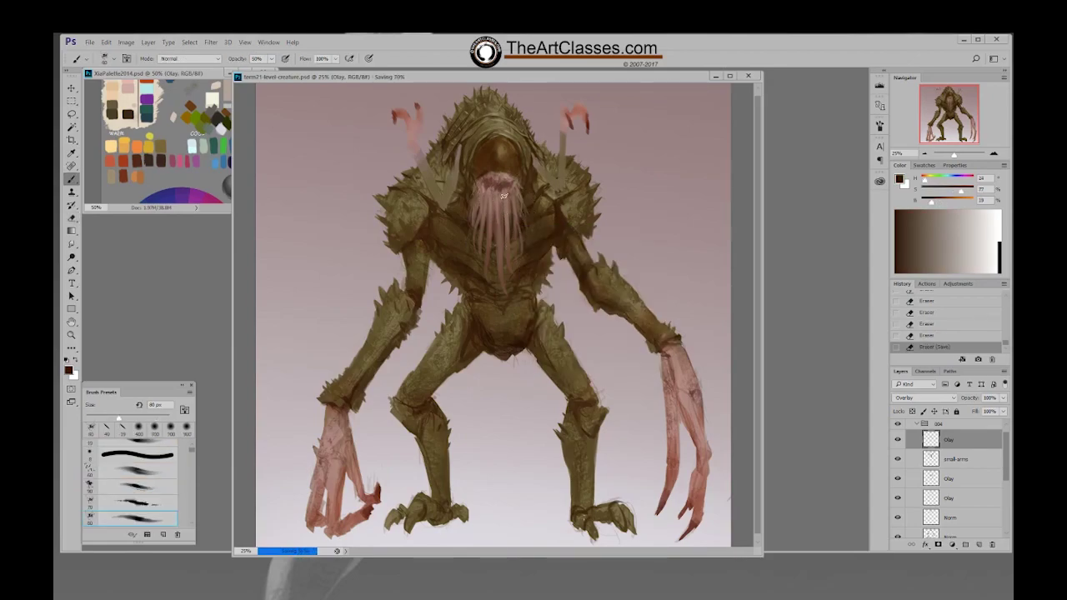
pyautogui.rightClick(506, 197)
pyautogui.click(572, 287)
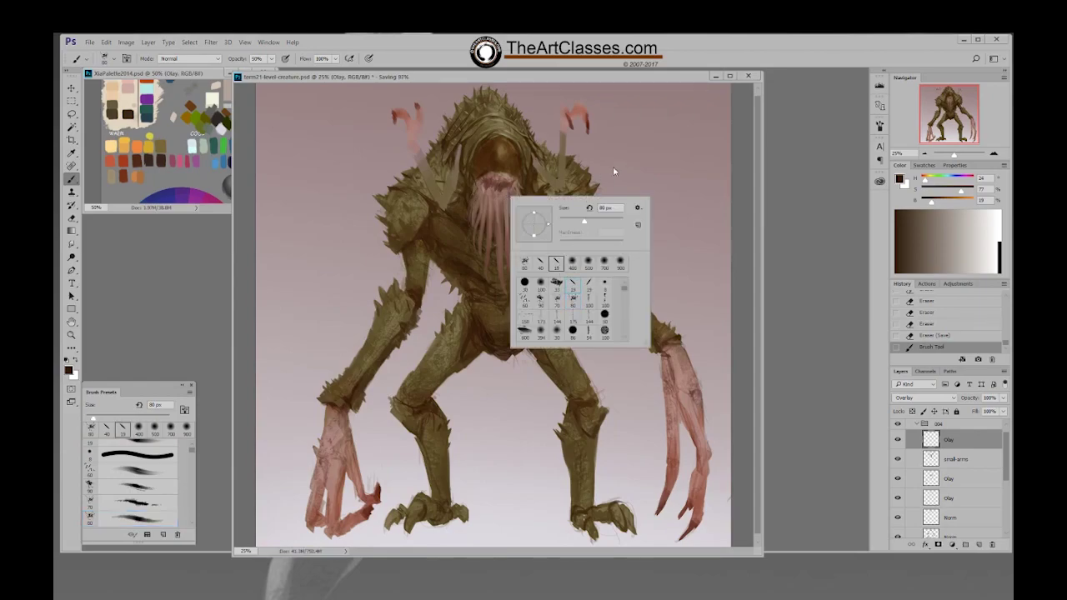
pyautogui.click(609, 172)
# On a new normal layer, darken a sampled mouth tone to 63% saturation and 21% brightness and start the mouth opening with a 45 px brush
pyautogui.keyDown('alt'); pyautogui.click(505, 181); pyautogui.keyUp('alt')
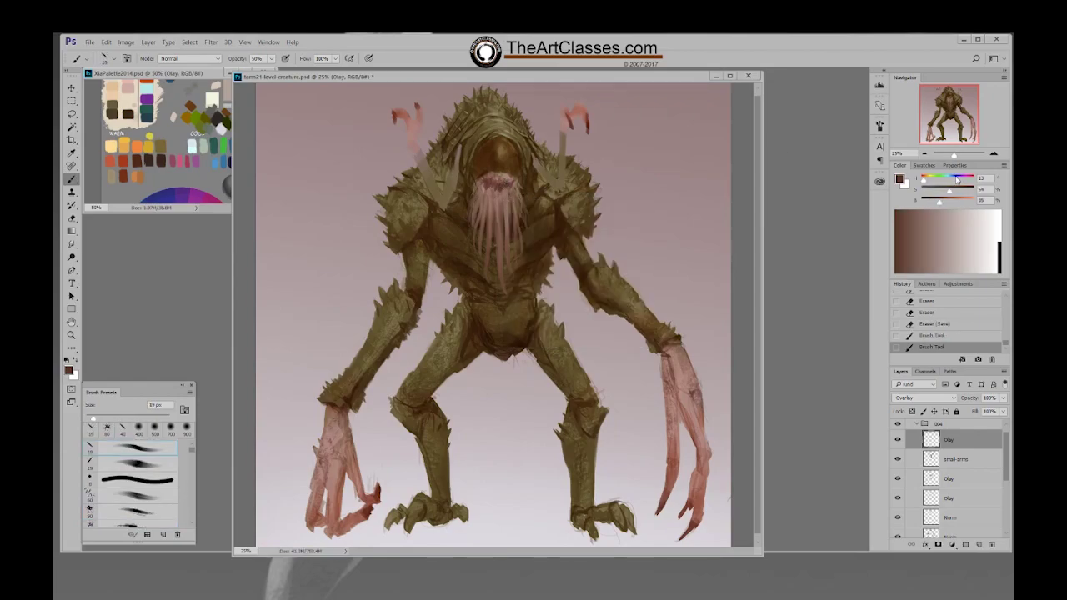
pyautogui.hotkey('ctrl', 'shift', 'alt', 'n')
pyautogui.moveTo(950, 193); pyautogui.dragTo(932, 203)
pyautogui.press(']')
pyautogui.press(']')
pyautogui.press(']')
pyautogui.press(']')
pyautogui.press(']')
pyautogui.moveTo(489, 189); pyautogui.dragTo(488, 188)
pyautogui.hotkey('ctrl', 'd')
pyautogui.hotkey('ctrl', 'z')
# Fill in the dark mouth opening above the tentacles with short strokes, reducing the brush from 45 px to 35 px
pyautogui.click(482, 182)
pyautogui.click(482, 182)
pyautogui.click(483, 182)
pyautogui.click(483, 183)
pyautogui.click(482, 182)
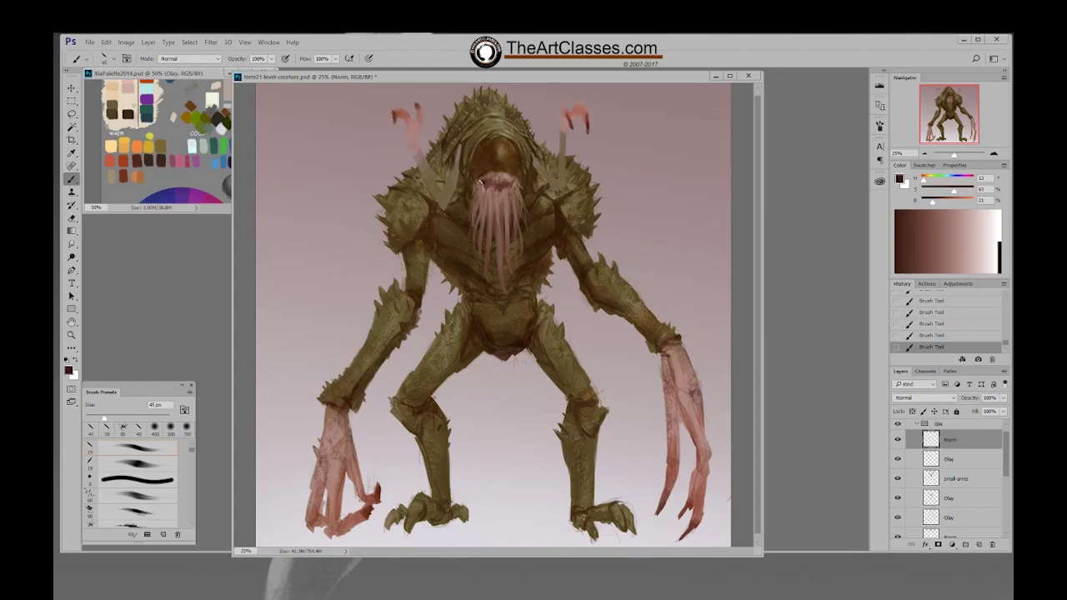
pyautogui.press('[')
pyautogui.click(483, 183)
# Model the lips around the mouth opening with the 35 px brush, alternating sampled reddish-brown and dark maroon tones
pyautogui.keyDown('alt'); pyautogui.click(485, 180); pyautogui.keyUp('alt')
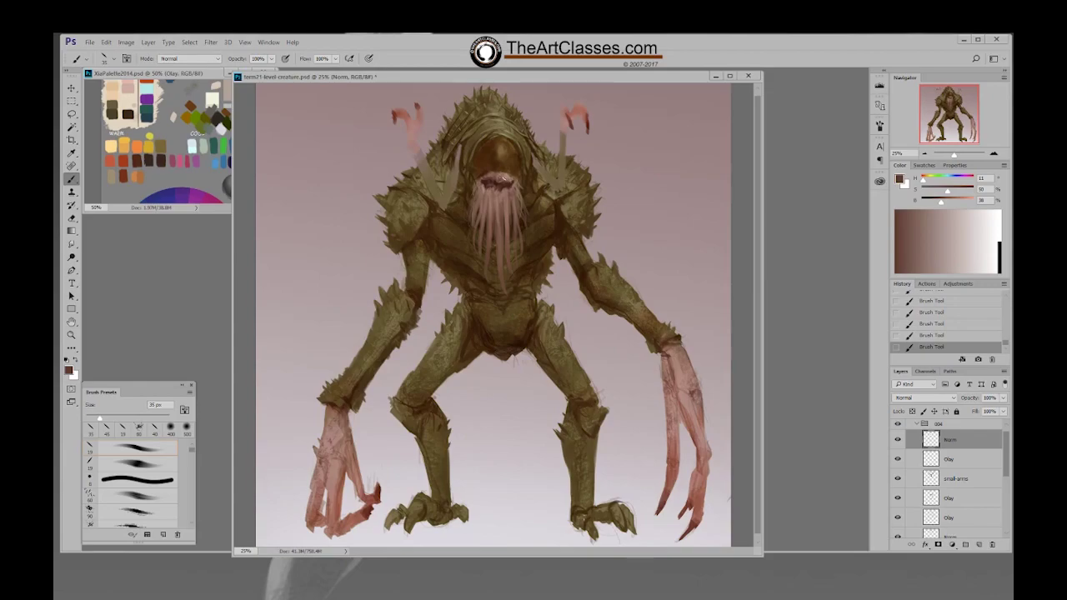
pyautogui.keyDown('alt'); pyautogui.click(494, 176); pyautogui.keyUp('alt')
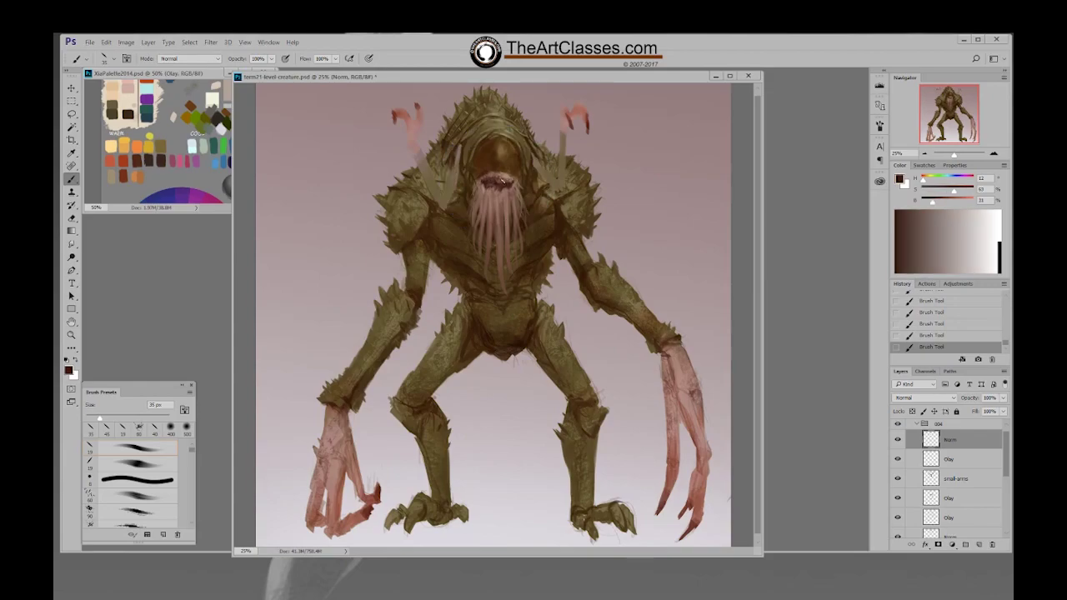
pyautogui.keyDown('alt'); pyautogui.click(496, 179); pyautogui.keyUp('alt')
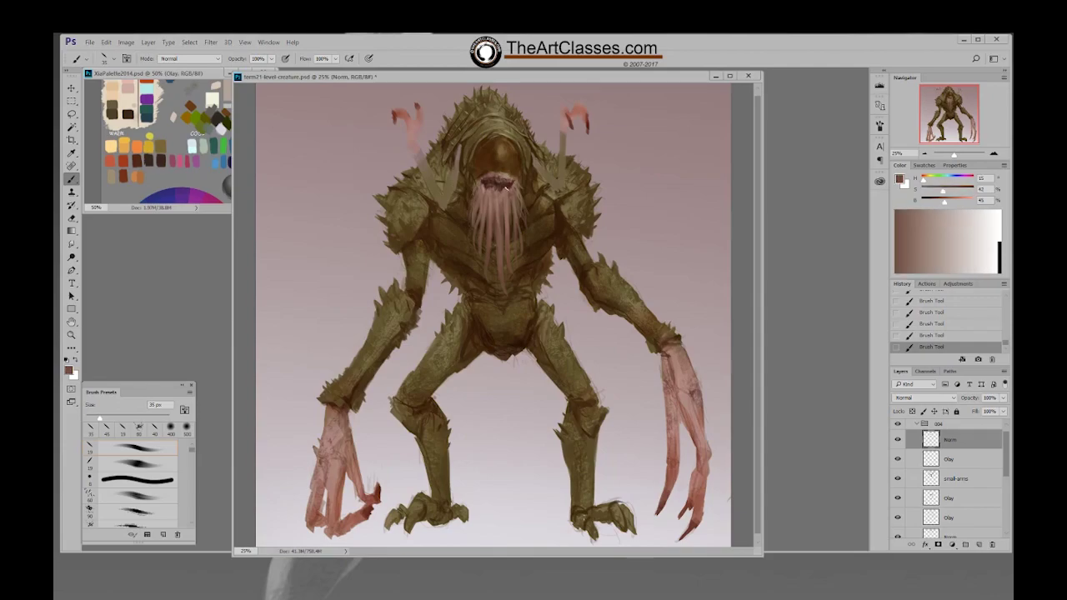
pyautogui.keyDown('alt'); pyautogui.click(506, 185); pyautogui.keyUp('alt')
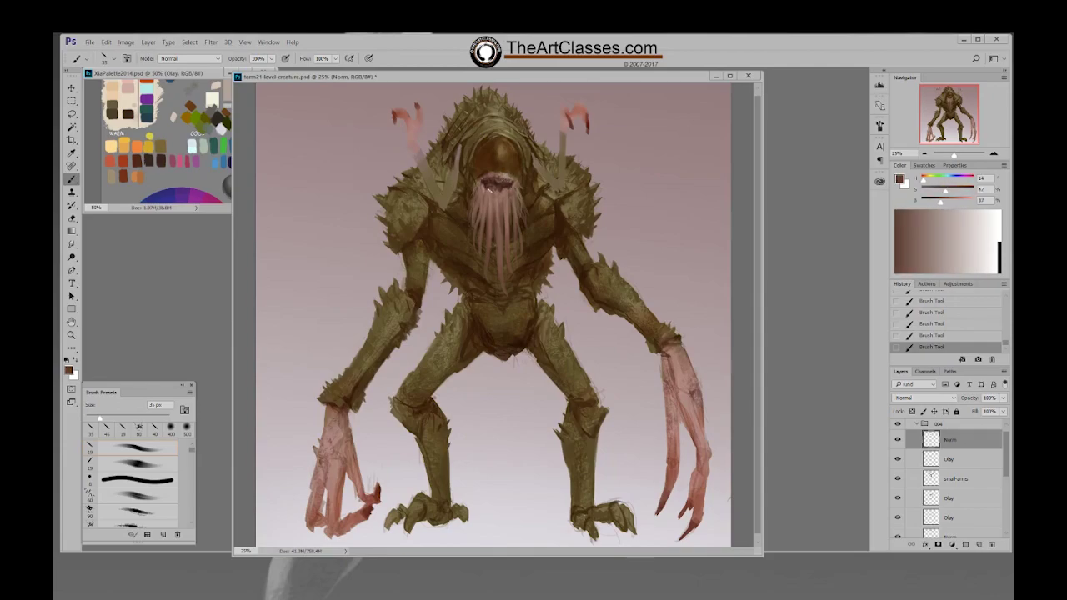
pyautogui.keyDown('alt'); pyautogui.click(498, 182); pyautogui.keyUp('alt')
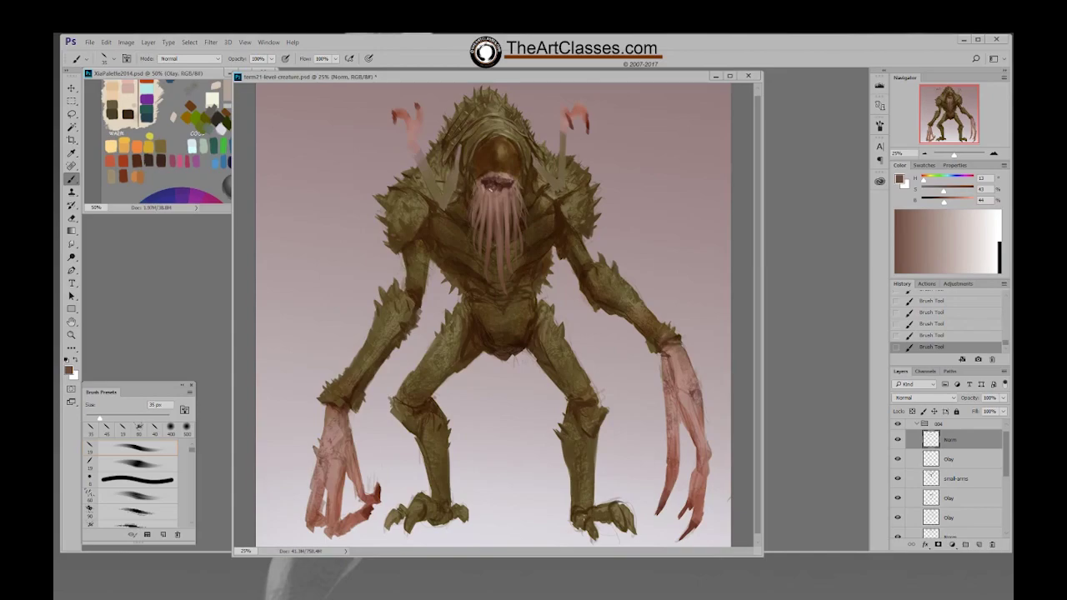
# Refine the lower lip and the tentacle roots beneath the mouth with sampled dark brown and light pink tones
pyautogui.keyDown('alt'); pyautogui.click(505, 184); pyautogui.keyUp('alt')
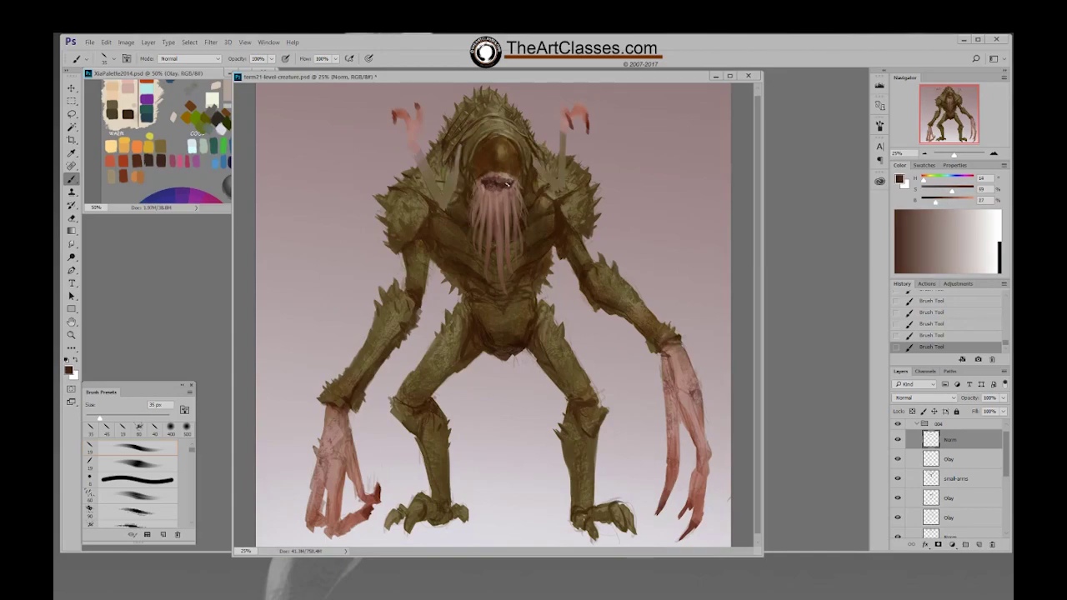
pyautogui.keyDown('alt'); pyautogui.click(502, 187); pyautogui.keyUp('alt')
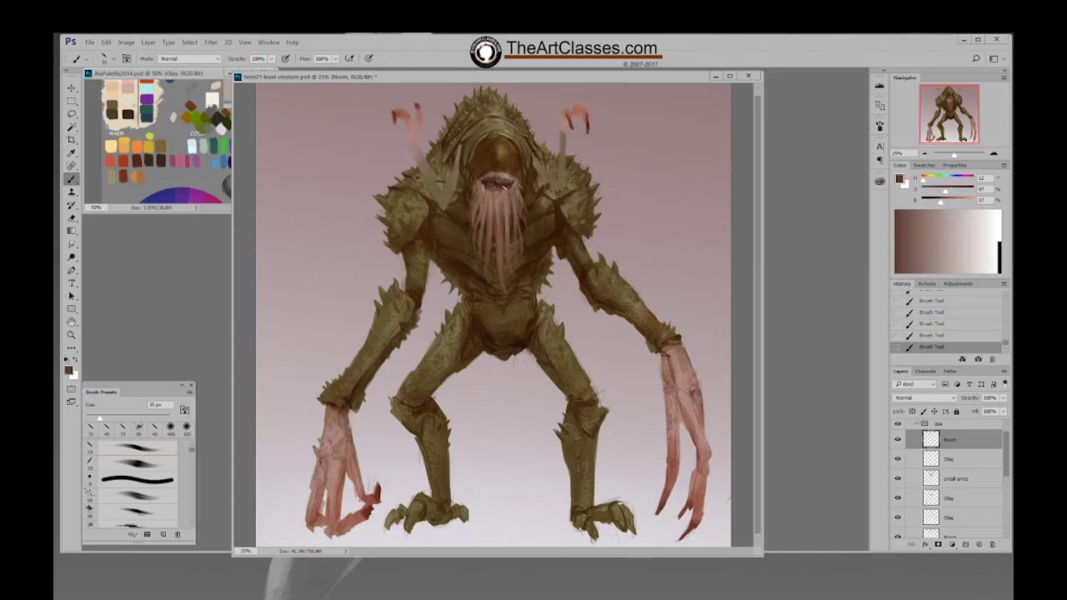
pyautogui.keyDown('alt'); pyautogui.click(492, 188); pyautogui.keyUp('alt')
pyautogui.keyDown('alt'); pyautogui.click(485, 188); pyautogui.keyUp('alt')
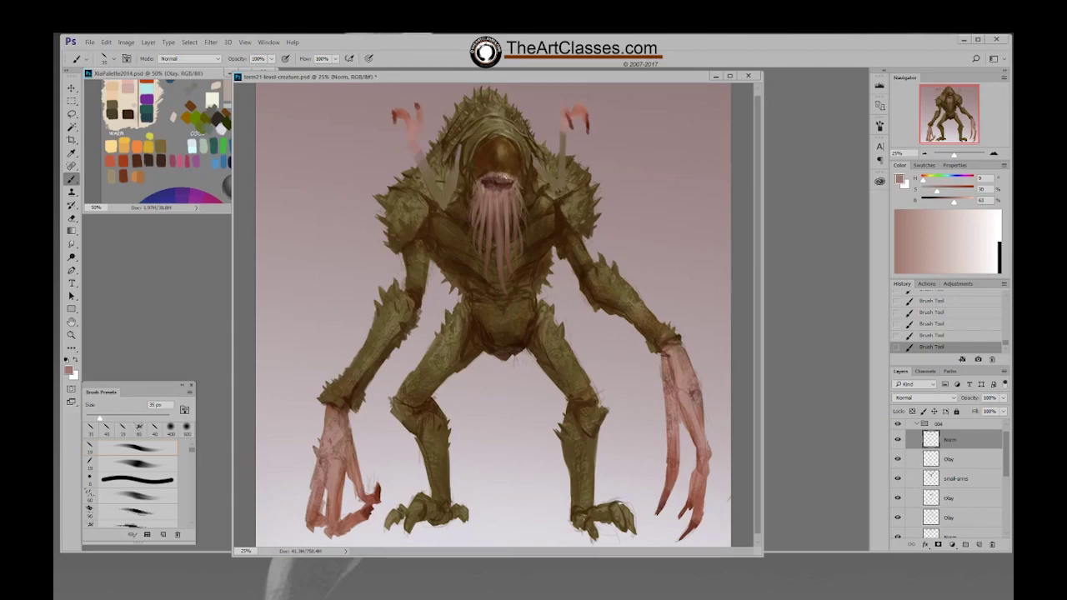
# Refine the upper lip's edge and corners with the 19 px brush, alternating sampled dark brown and light pinkish-brown tones
pyautogui.keyDown('alt'); pyautogui.click(531, 173); pyautogui.keyUp('alt')
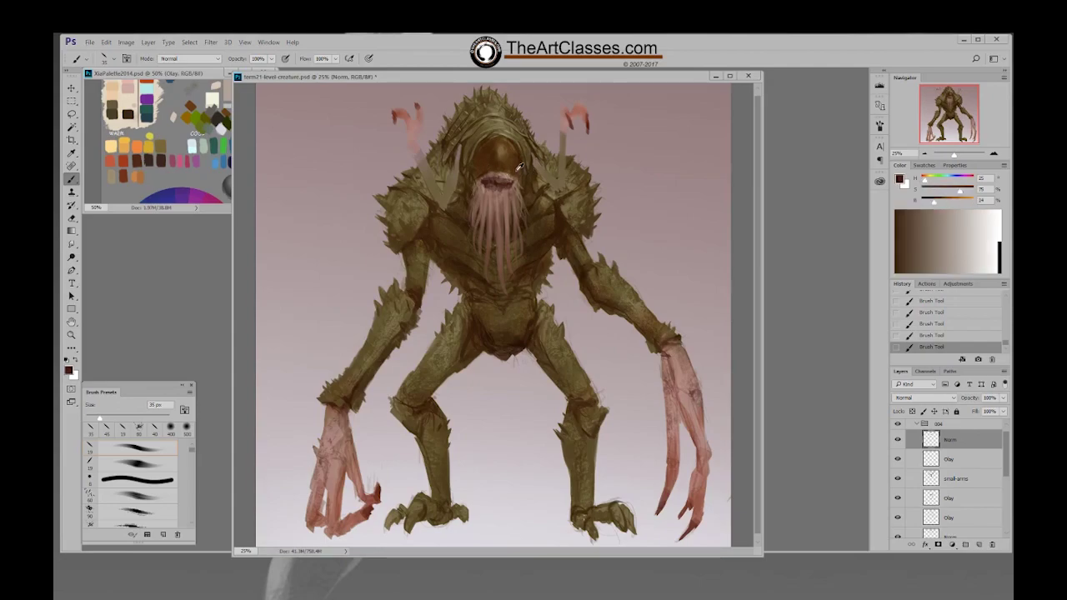
pyautogui.moveTo(936, 201); pyautogui.dragTo(964, 192)
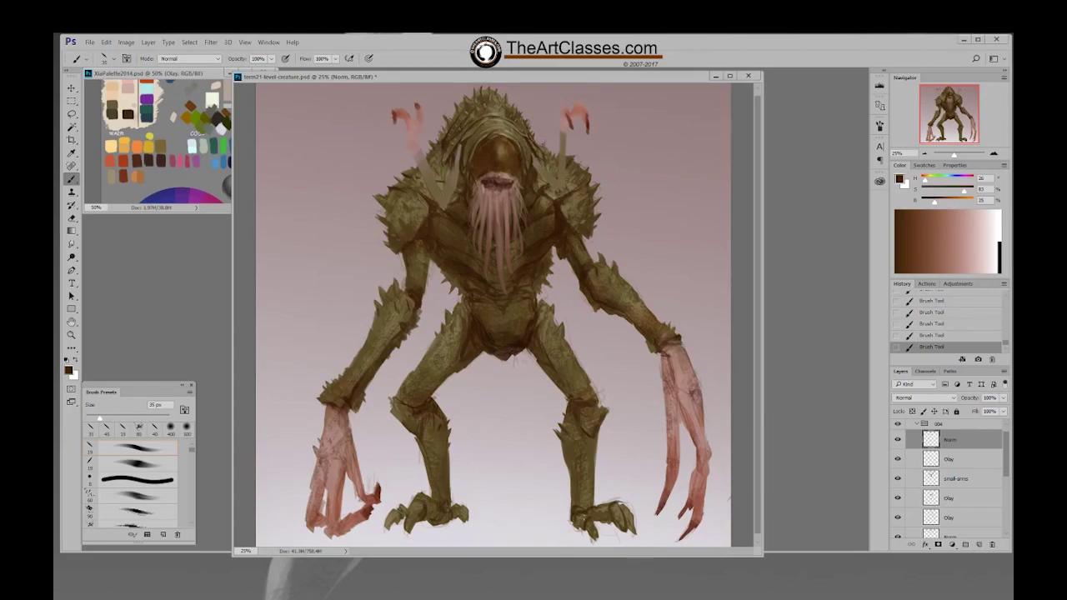
pyautogui.rightClick(543, 148)
pyautogui.click(592, 216)
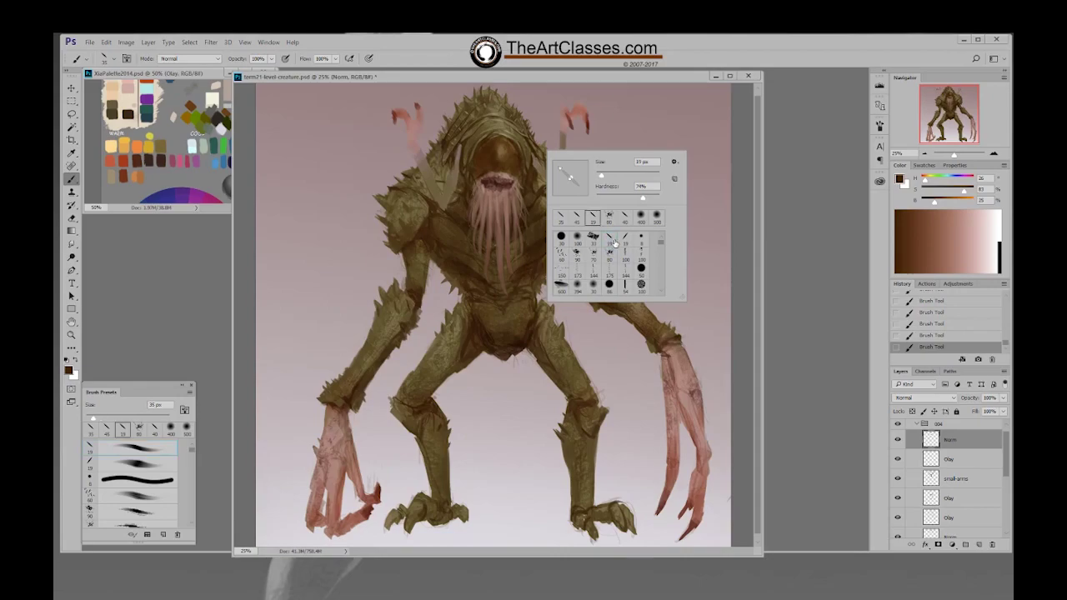
pyautogui.press('Return')
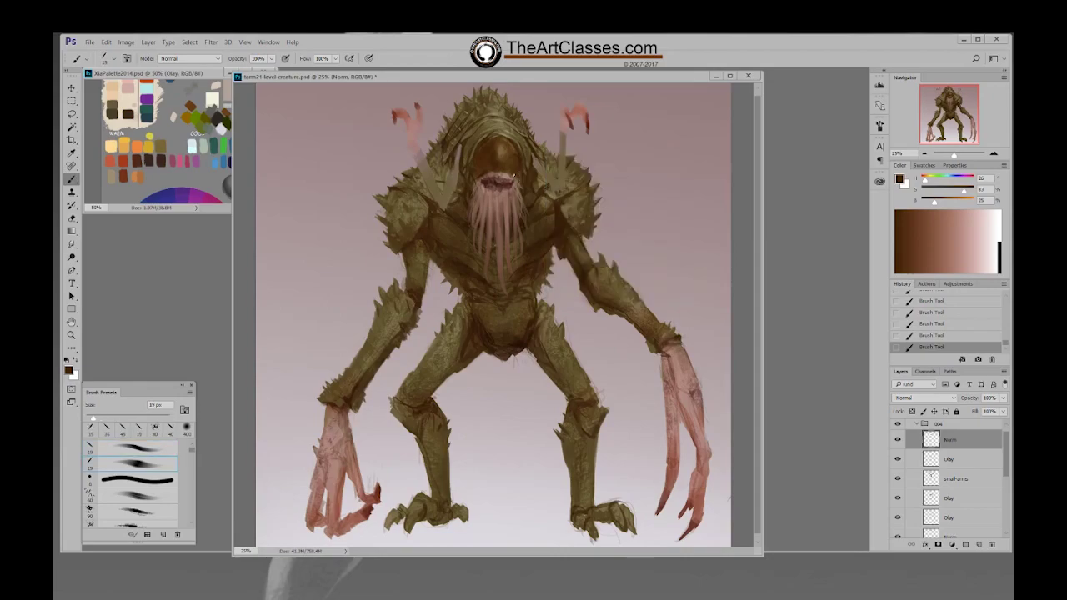
pyautogui.keyDown('alt'); pyautogui.click(517, 173); pyautogui.keyUp('alt')
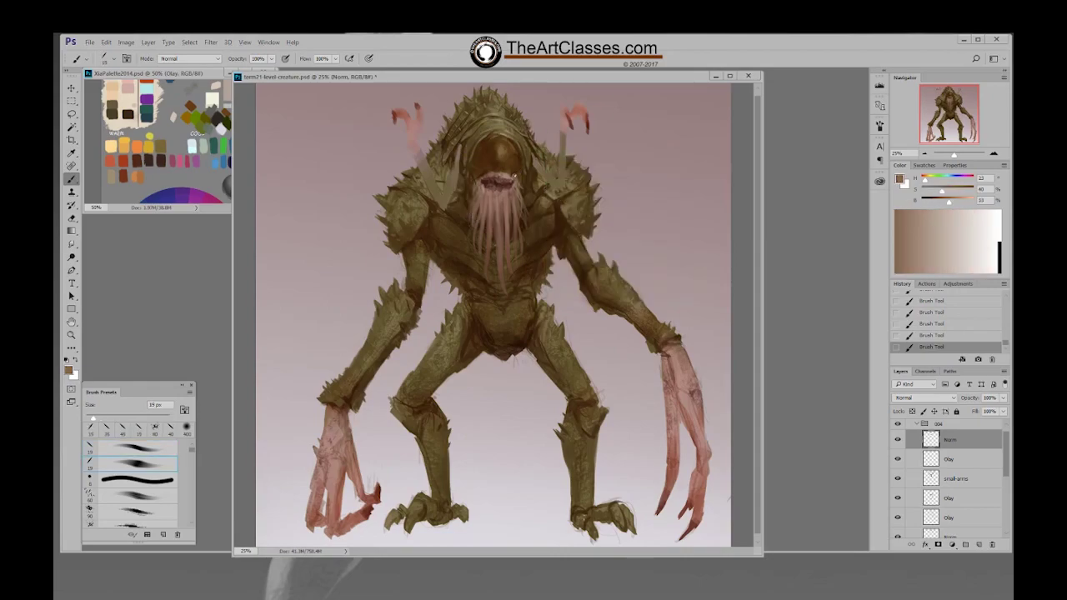
pyautogui.keyDown('alt'); pyautogui.click(510, 174); pyautogui.keyUp('alt')
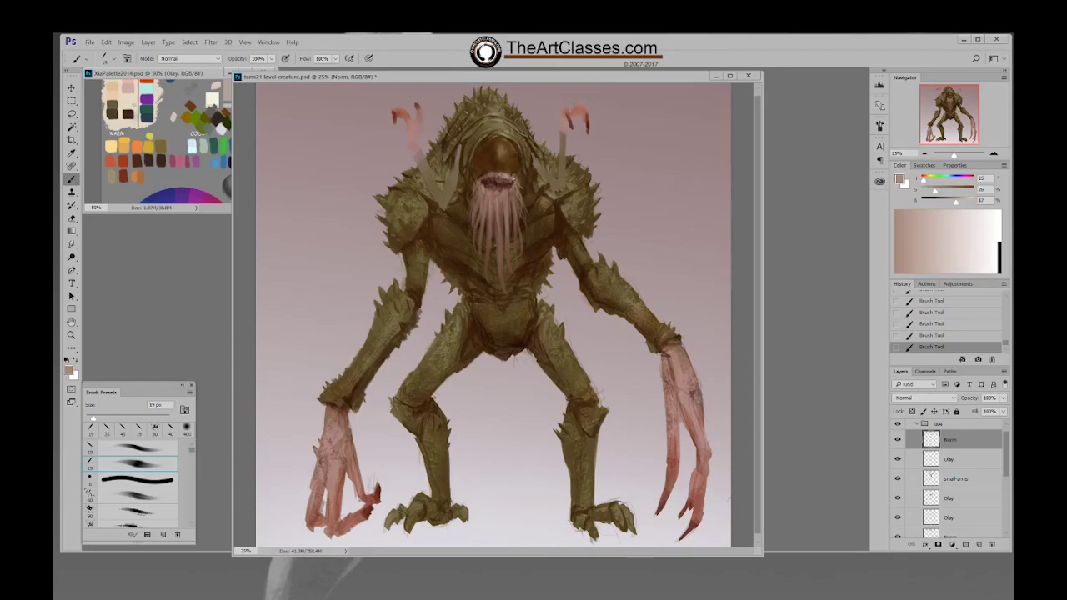
pyautogui.keyDown('alt'); pyautogui.click(483, 178); pyautogui.keyUp('alt')
pyautogui.keyDown('alt'); pyautogui.click(479, 172); pyautogui.keyUp('alt')
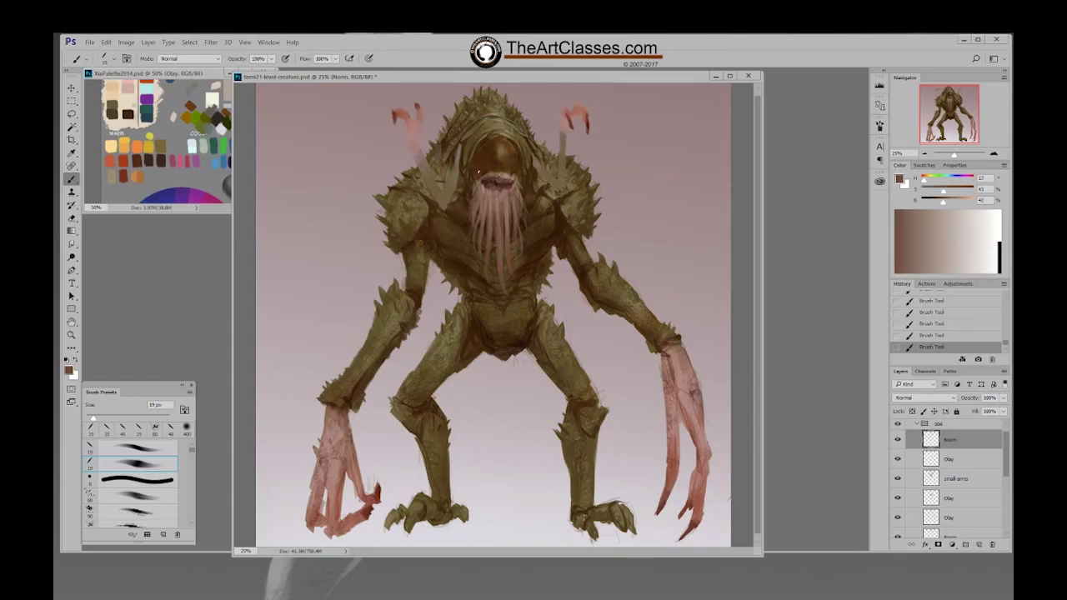
pyautogui.keyDown('alt'); pyautogui.click(477, 171); pyautogui.keyUp('alt')
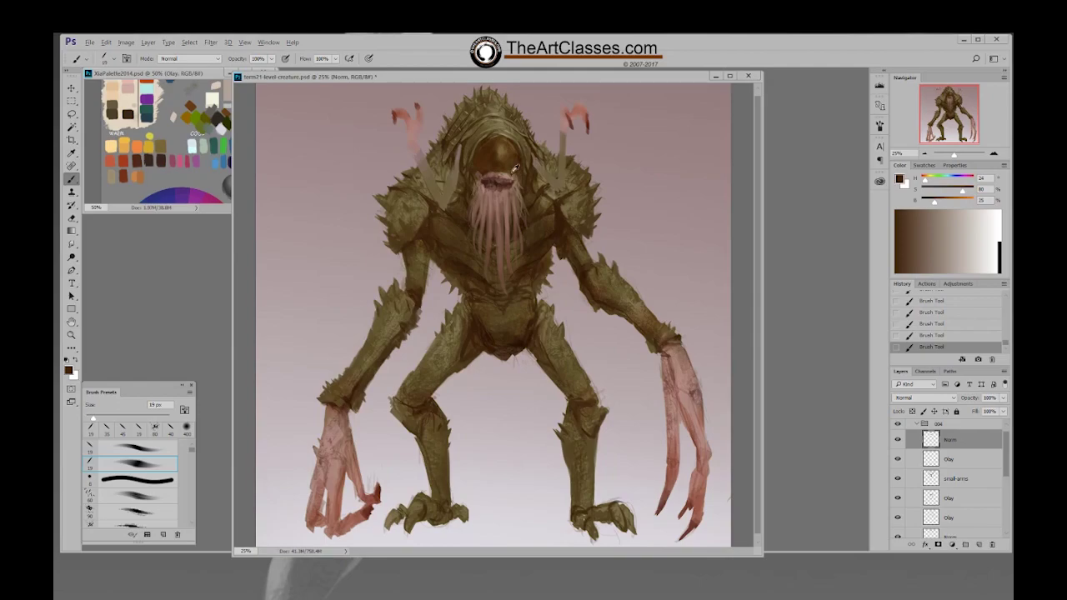
# Paint a highlight on the creature's smooth forehead with a sampled tan brightened to 58%, using an enlarged brush
pyautogui.keyDown('alt'); pyautogui.click(514, 168); pyautogui.keyUp('alt')
pyautogui.keyDown('alt'); pyautogui.click(486, 165); pyautogui.keyUp('alt')
pyautogui.keyDown('alt'); pyautogui.click(507, 143); pyautogui.keyUp('alt')
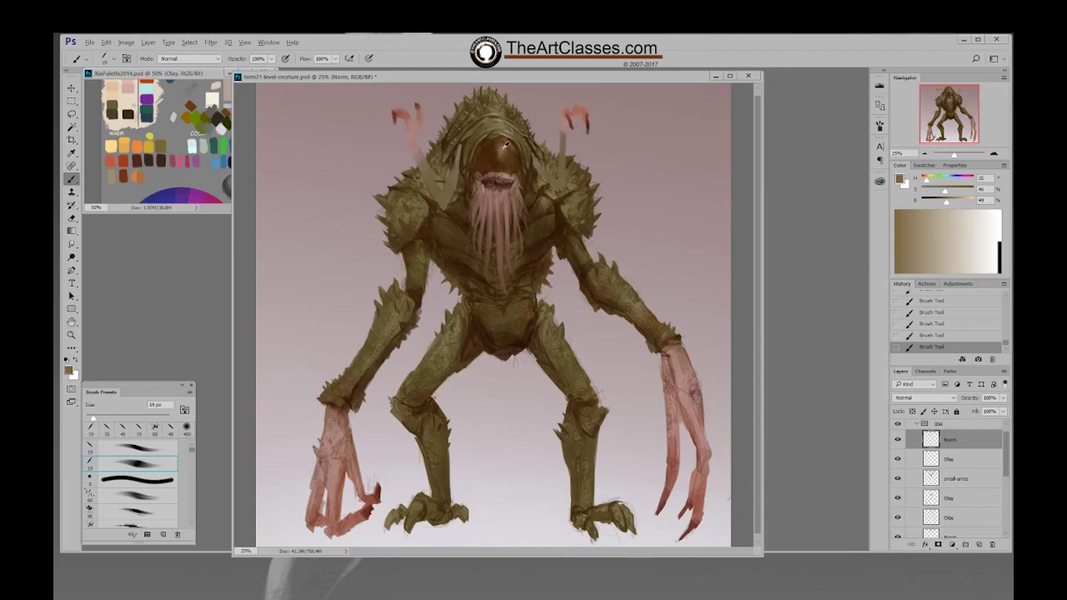
pyautogui.moveTo(947, 201); pyautogui.dragTo(952, 201)
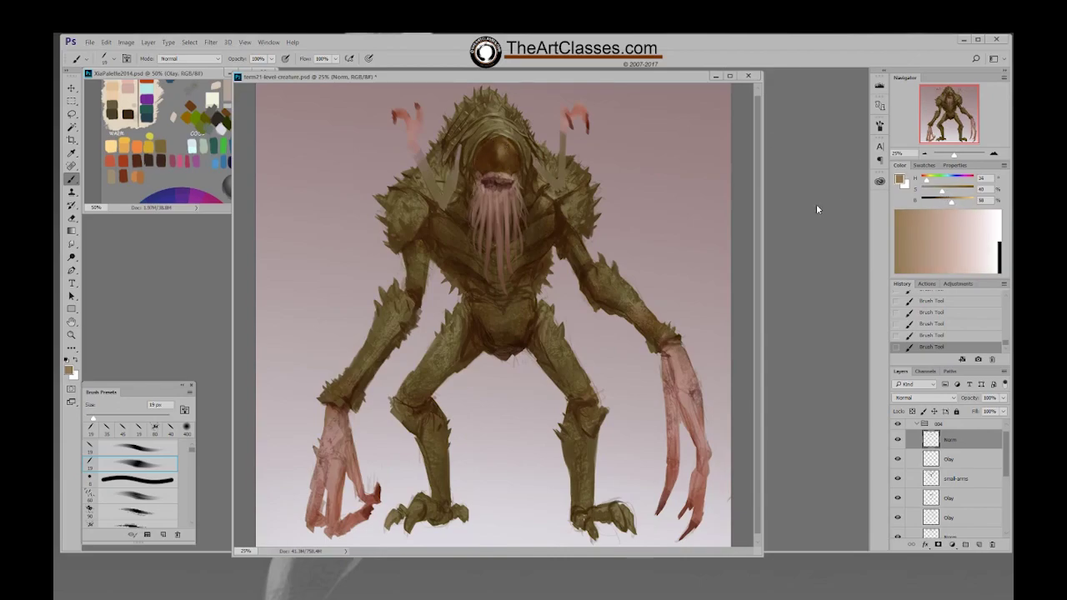
pyautogui.press(']')
pyautogui.press(']')
pyautogui.moveTo(506, 152); pyautogui.dragTo(503, 149)
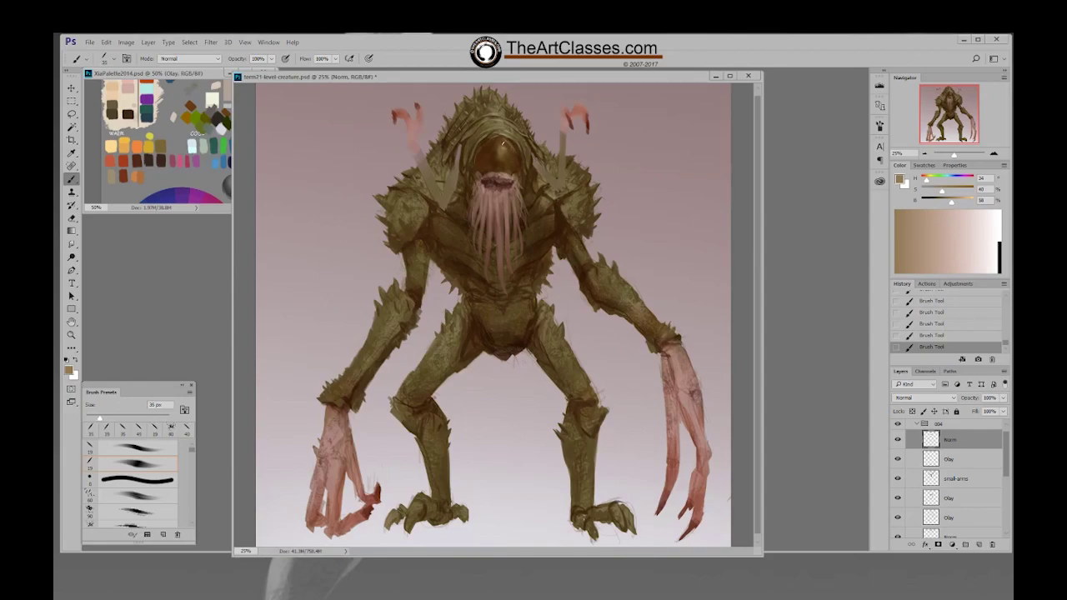
# Touch up the forehead highlight with a different brush preset in the same light tan
pyautogui.rightClick(503, 143)
pyautogui.click(600, 219)
pyautogui.moveTo(505, 138); pyautogui.dragTo(509, 142)
pyautogui.press(']')
pyautogui.press(']')
pyautogui.press(']')
pyautogui.press(']')
# Try adding small dark marks to the face with a hard round brush reduced from 30 to 20 px, in sampled brown at 75% saturation
pyautogui.keyDown('alt'); pyautogui.click(530, 188); pyautogui.keyUp('alt')
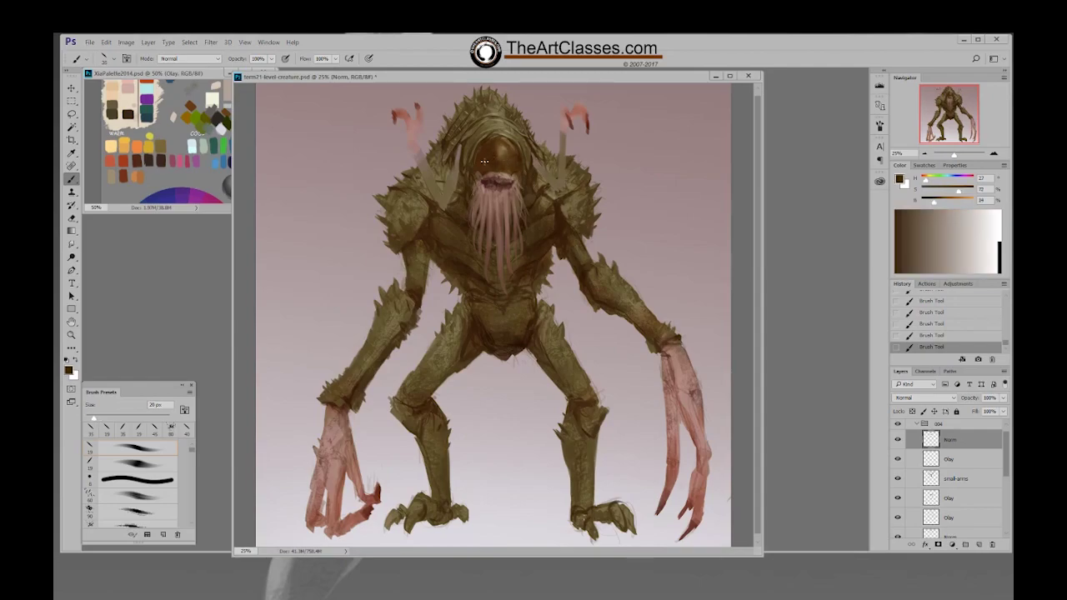
pyautogui.press('[')
pyautogui.press('[')
pyautogui.press('[')
pyautogui.rightClick(502, 163)
pyautogui.click(514, 246)
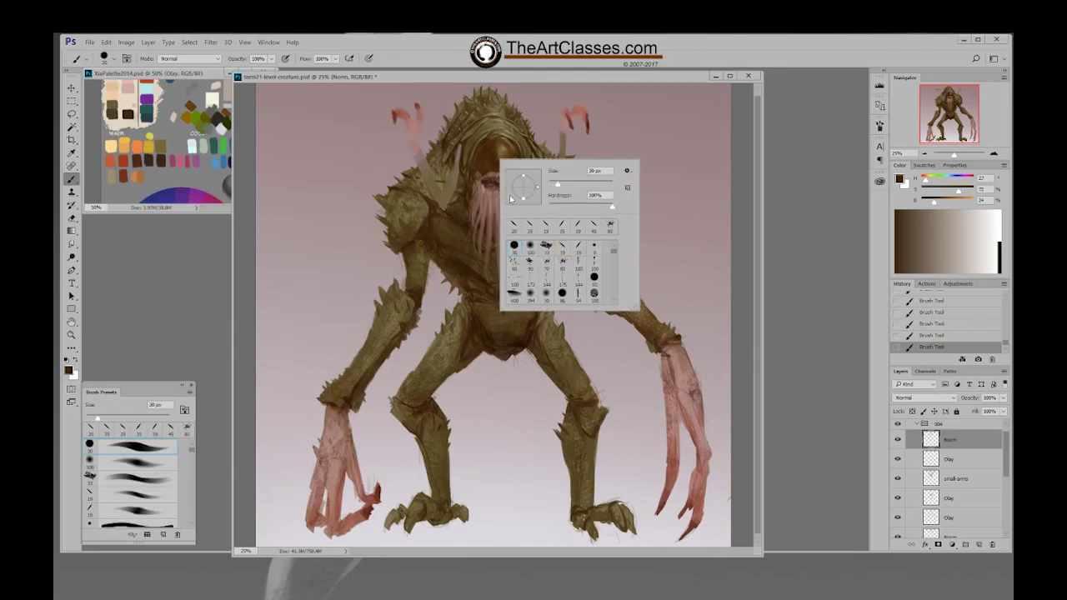
pyautogui.click(961, 192)
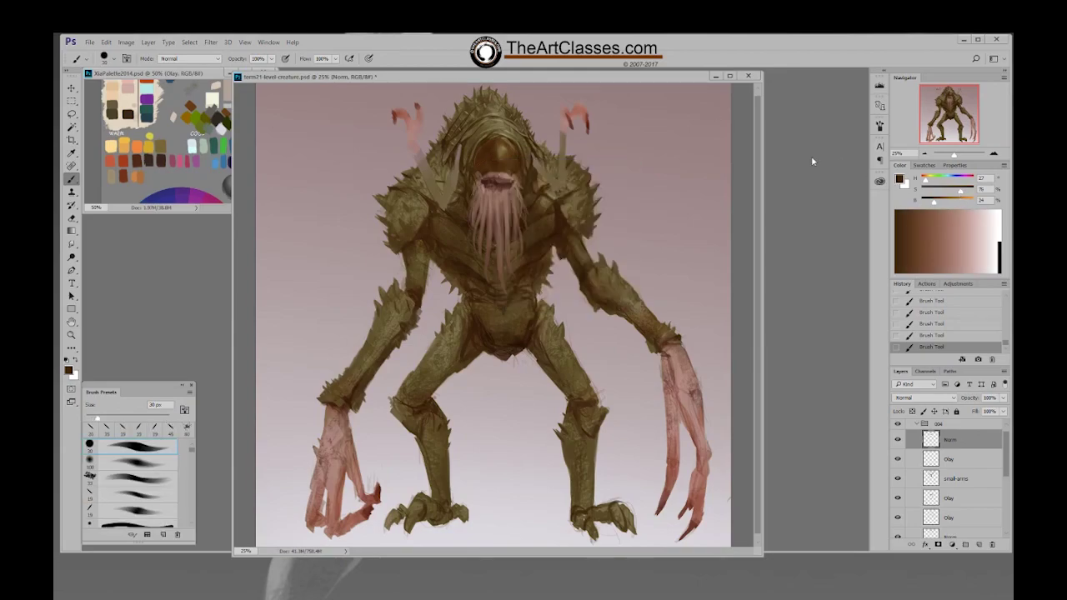
pyautogui.click(485, 162)
pyautogui.press('[')
pyautogui.press('[')
pyautogui.click(488, 155)
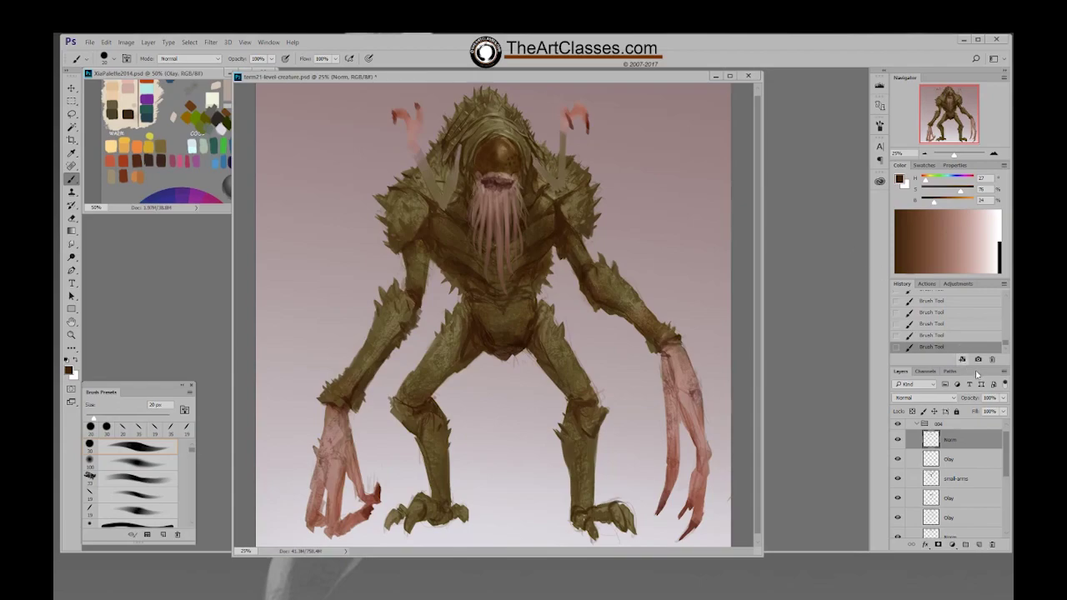
# Step back through the history states to undo the latest brush strokes on the face
pyautogui.moveTo(1005, 343); pyautogui.dragTo(1005, 323)
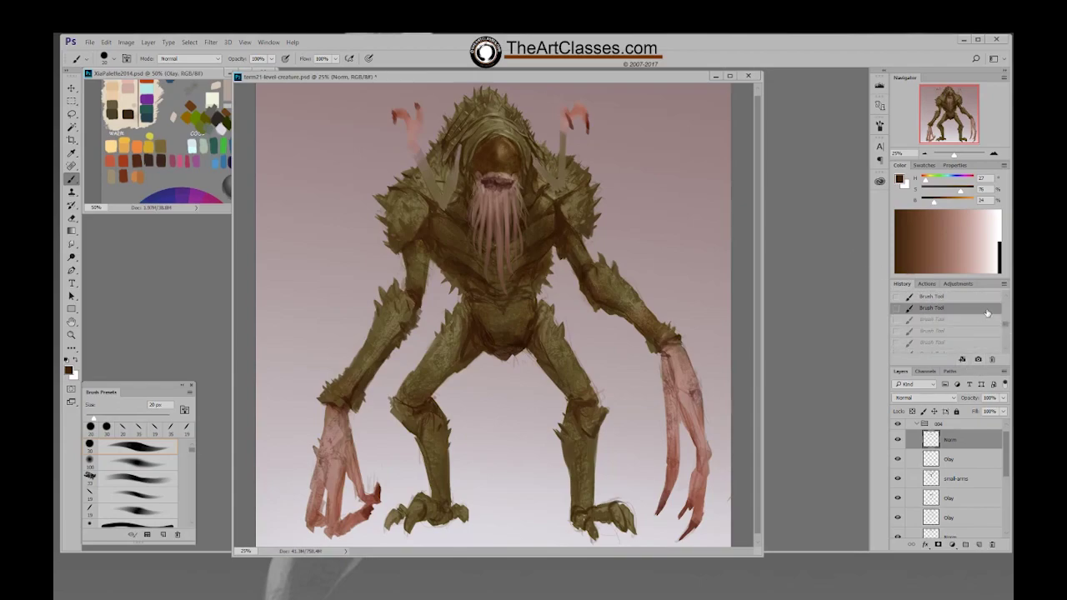
pyautogui.click(975, 330)
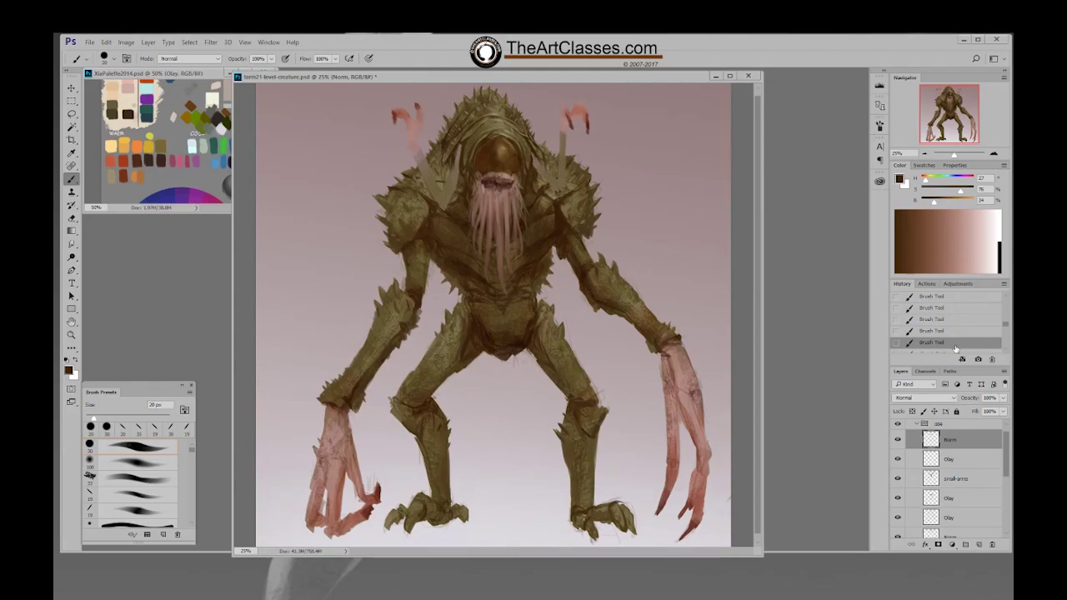
pyautogui.hotkey('ctrl', 'alt', 'z')
pyautogui.hotkey('ctrl', 'alt', 'z')
pyautogui.hotkey('ctrl', 'alt', 'z')
pyautogui.click(968, 325)
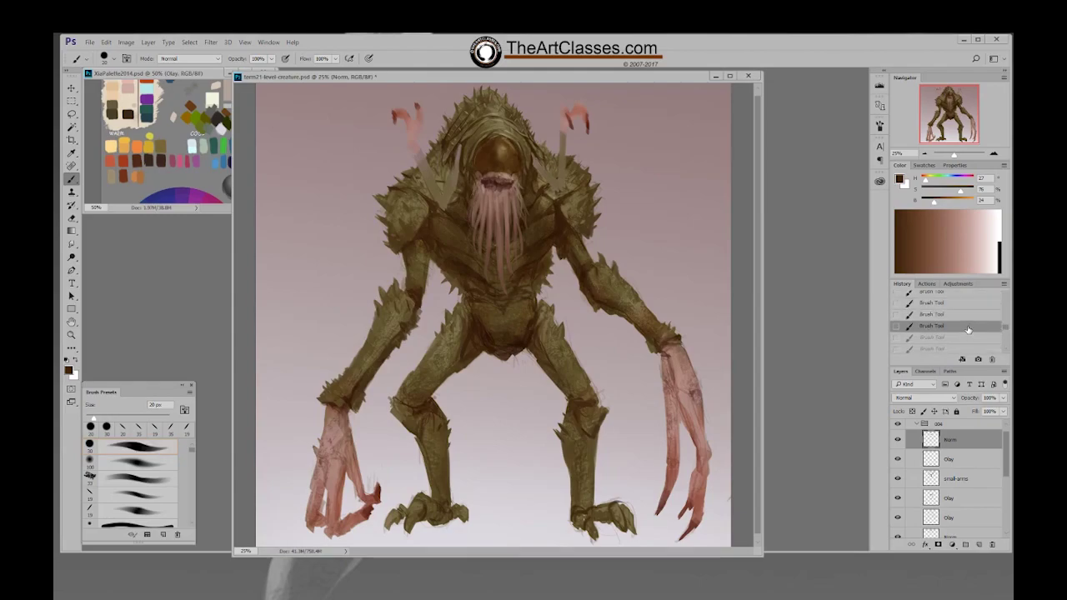
pyautogui.click(961, 337)
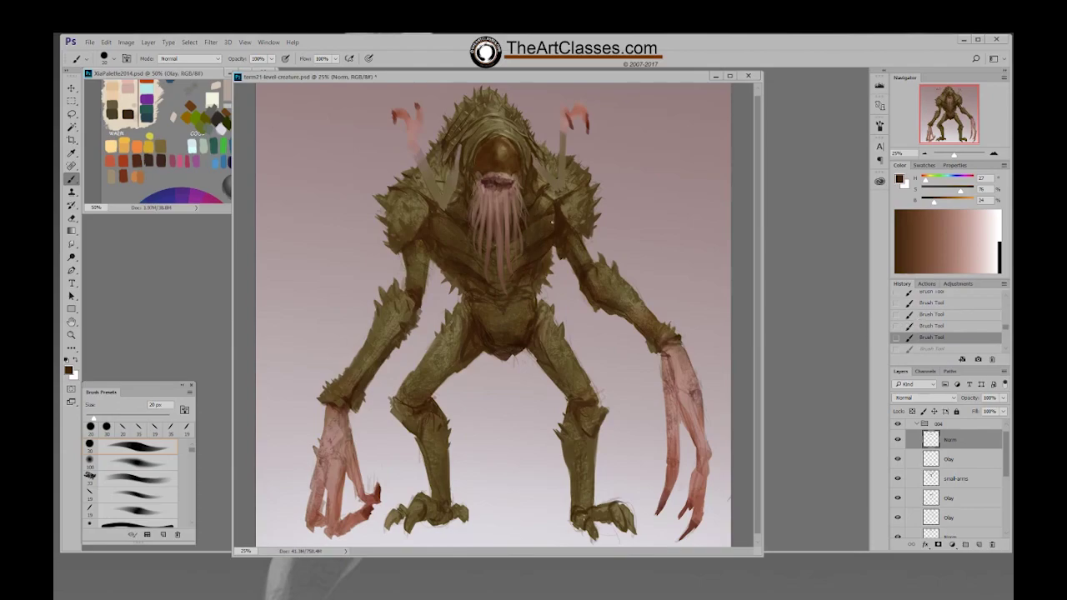
# Merge the small-arms layer with the two layers above it into a single layer
pyautogui.keyDown('shift'); pyautogui.click(951, 482); pyautogui.keyUp('shift')
pyautogui.hotkey('ctrl', 'e')
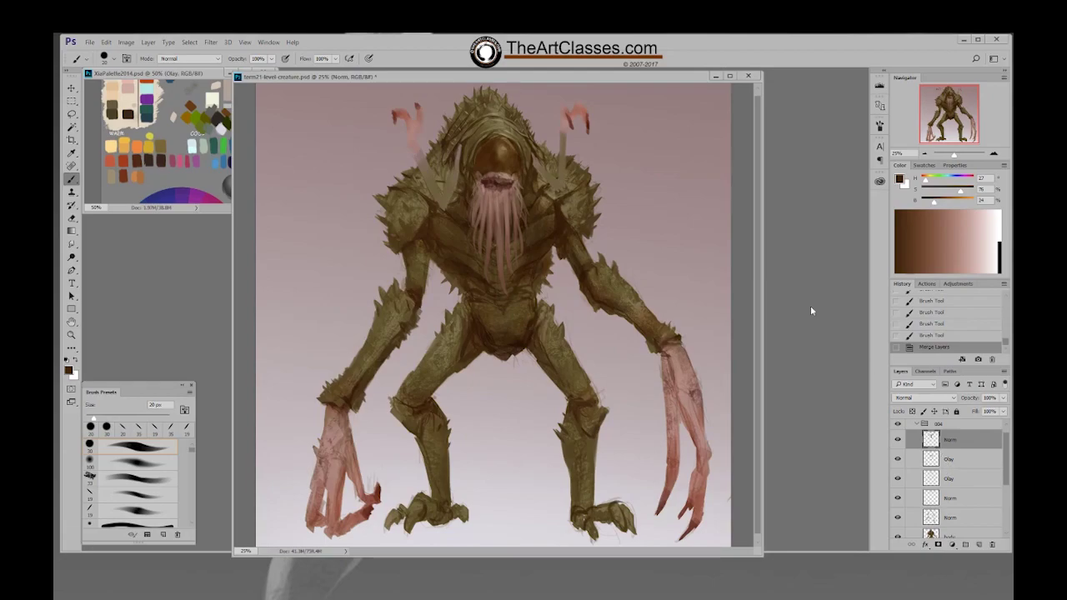
# Rework the centre of the upper lip with a 40 px brush and sampled tan tones
pyautogui.rightClick(559, 195)
pyautogui.click(640, 261)
pyautogui.keyDown('alt'); pyautogui.click(501, 172); pyautogui.keyUp('alt')
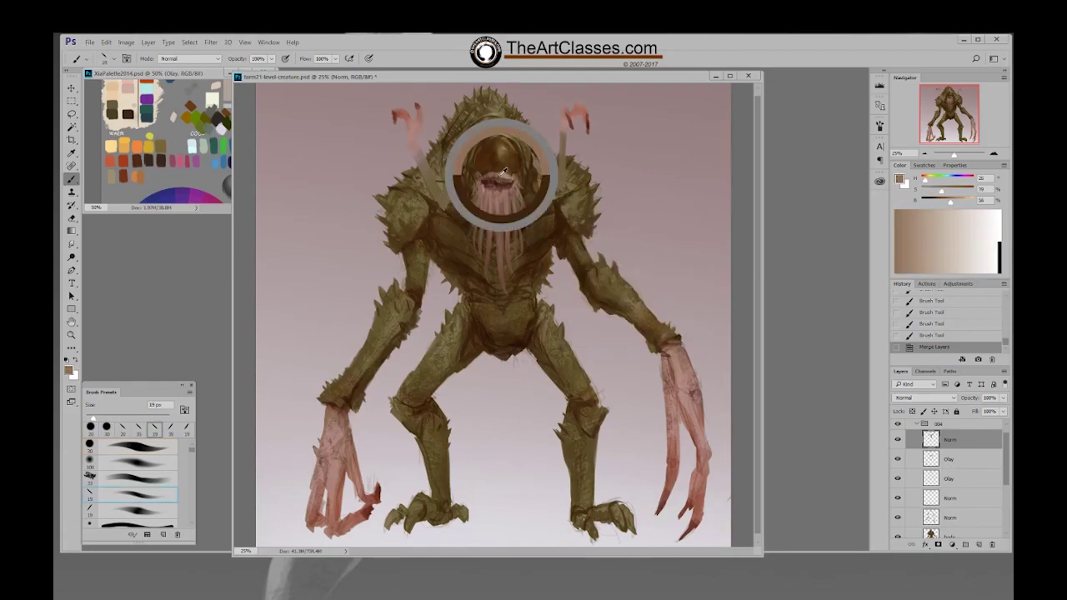
pyautogui.press(']')
pyautogui.press(']')
pyautogui.press(']')
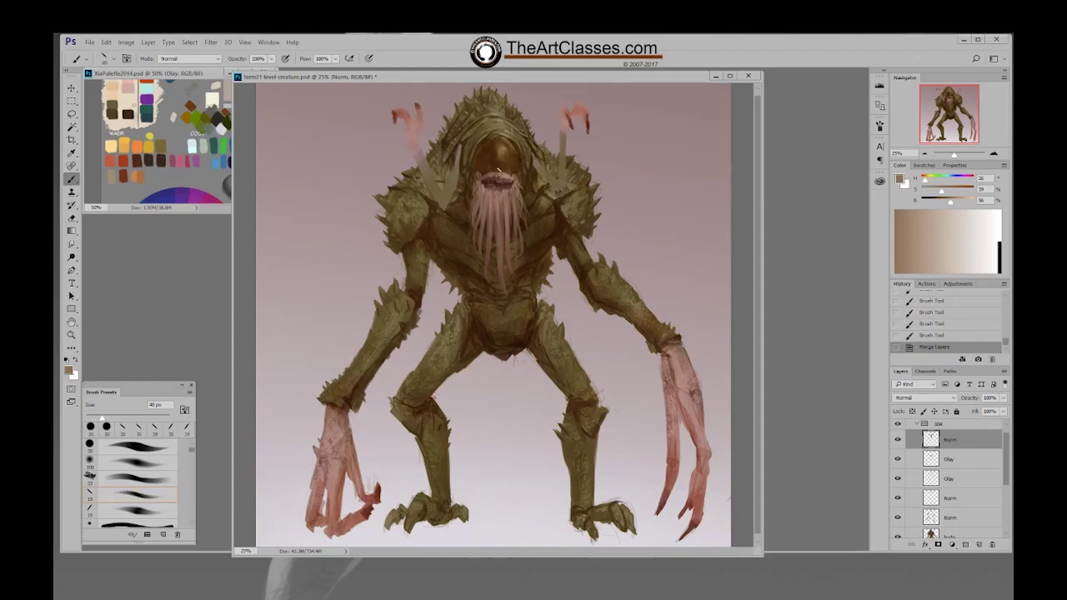
pyautogui.keyDown('alt'); pyautogui.click(498, 170); pyautogui.keyUp('alt')
pyautogui.click(506, 169)
pyautogui.click(498, 172)
# Shape the upper lip's lower edge over the dark mouth opening with short strokes in sampled reddish-brown tones
pyautogui.keyDown('alt'); pyautogui.click(504, 173); pyautogui.keyUp('alt')
pyautogui.click(510, 173)
pyautogui.click(503, 174)
pyautogui.keyDown('alt'); pyautogui.click(494, 171); pyautogui.keyUp('alt')
pyautogui.click(488, 174)
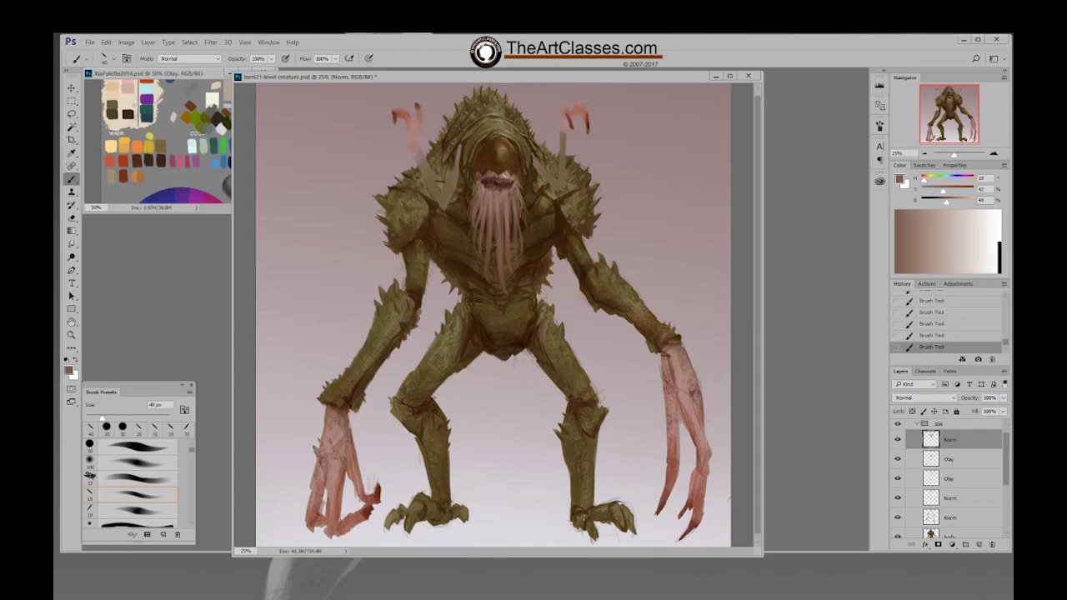
pyautogui.keyDown('alt'); pyautogui.click(501, 172); pyautogui.keyUp('alt')
pyautogui.click(492, 175)
pyautogui.click(500, 176)
# On a new layer, paint rows of small pointed teeth in the mouth with 20 px and 19 px brushes, desaturating a sampled light pink to grey
pyautogui.keyDown('alt'); pyautogui.click(503, 188); pyautogui.keyUp('alt')
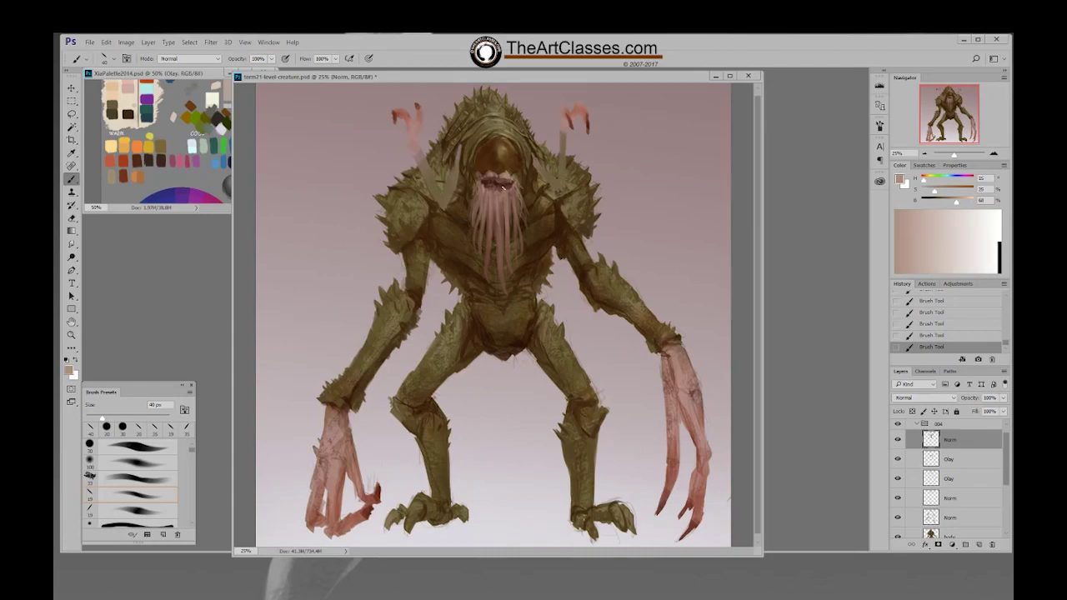
pyautogui.hotkey('ctrl', 'shift', 'alt', 'n')
pyautogui.press('[')
pyautogui.press('[')
pyautogui.press('[')
pyautogui.scroll(1, 490, 171)
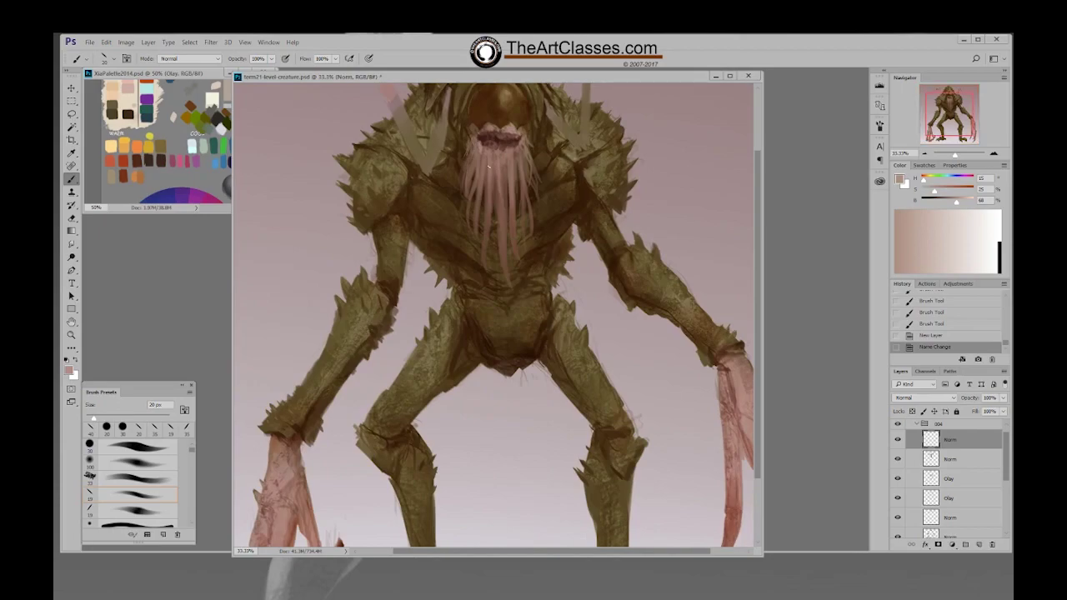
pyautogui.moveTo(504, 172); pyautogui.dragTo(507, 175)
pyautogui.hotkey('ctrl', 'z')
pyautogui.moveTo(934, 191); pyautogui.dragTo(925, 191)
pyautogui.moveTo(506, 172); pyautogui.dragTo(506, 174)
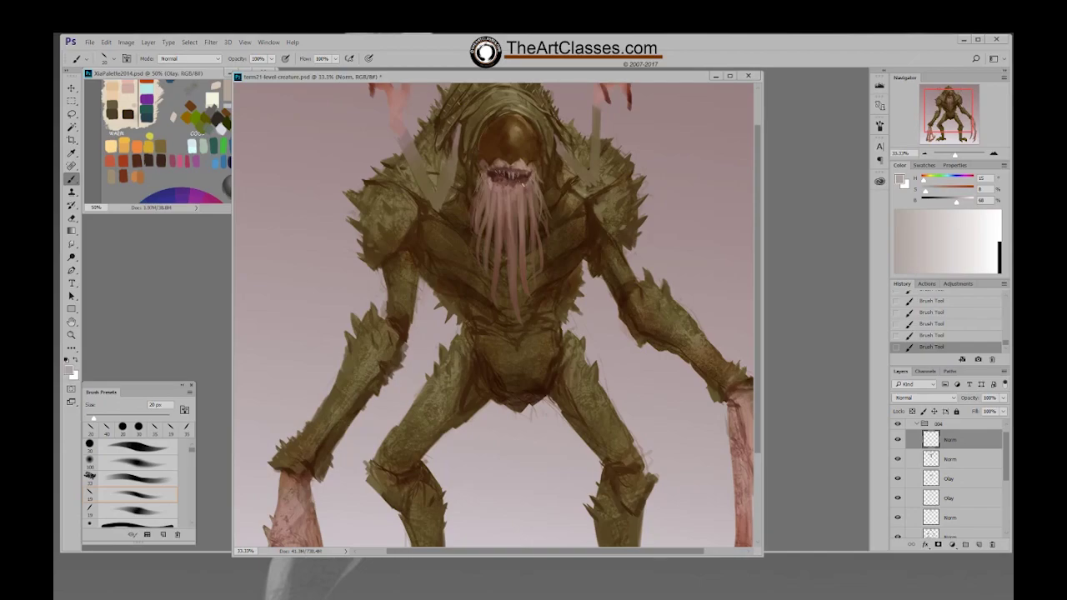
pyautogui.rightClick(520, 173)
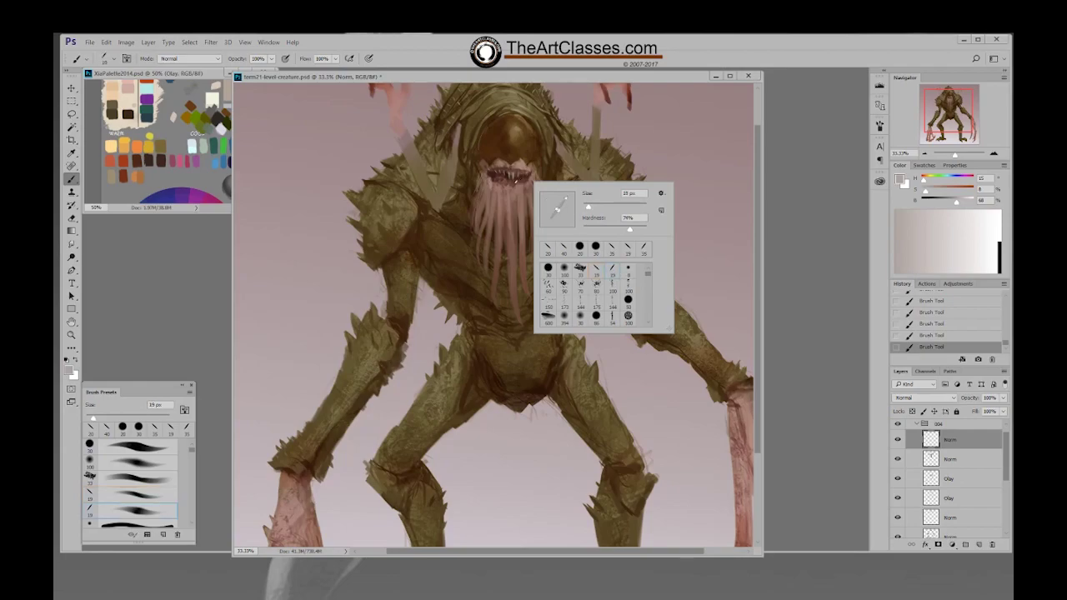
pyautogui.click(518, 172)
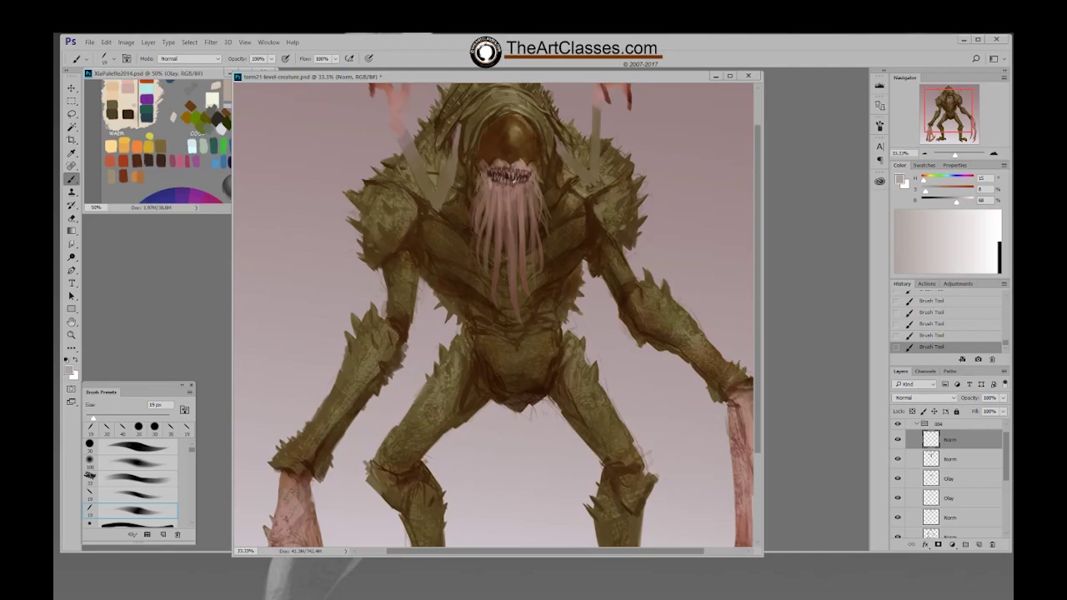
# Trim and separate the teeth with a 10 px eraser
pyautogui.press('e')
pyautogui.press('[')
pyautogui.press('[')
pyautogui.press('[')
pyautogui.press('[')
pyautogui.press('[')
pyautogui.press('[')
pyautogui.click(515, 179)
pyautogui.click(512, 179)
pyautogui.click(509, 175)
pyautogui.click(510, 178)
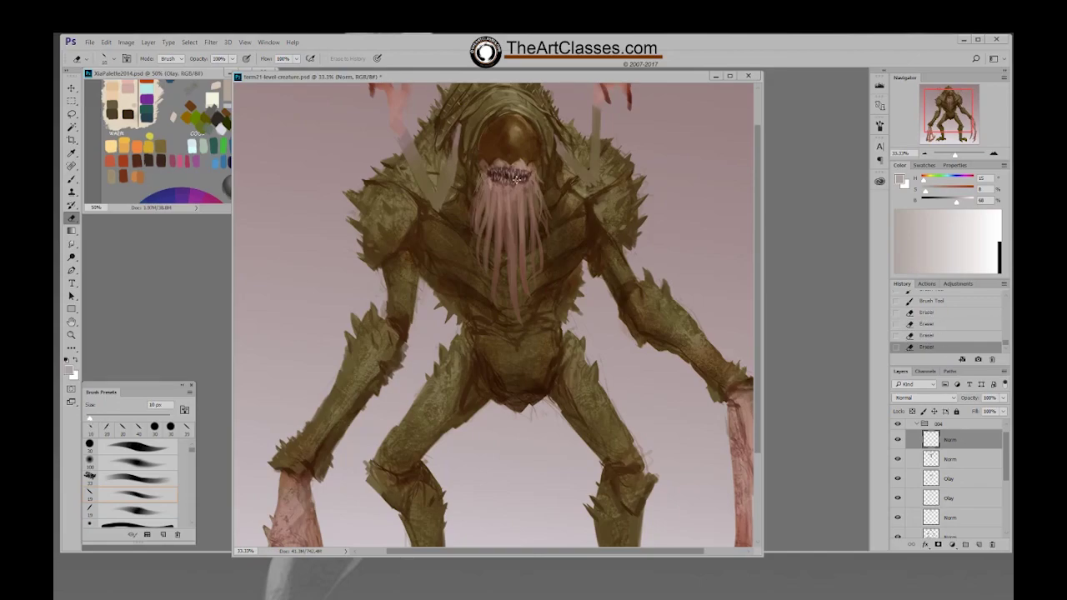
# Repaint the teeth on one side of the mouth with short light grey strokes of the 19 px brush
pyautogui.press('b')
pyautogui.click(518, 174)
pyautogui.click(520, 174)
pyautogui.click(520, 173)
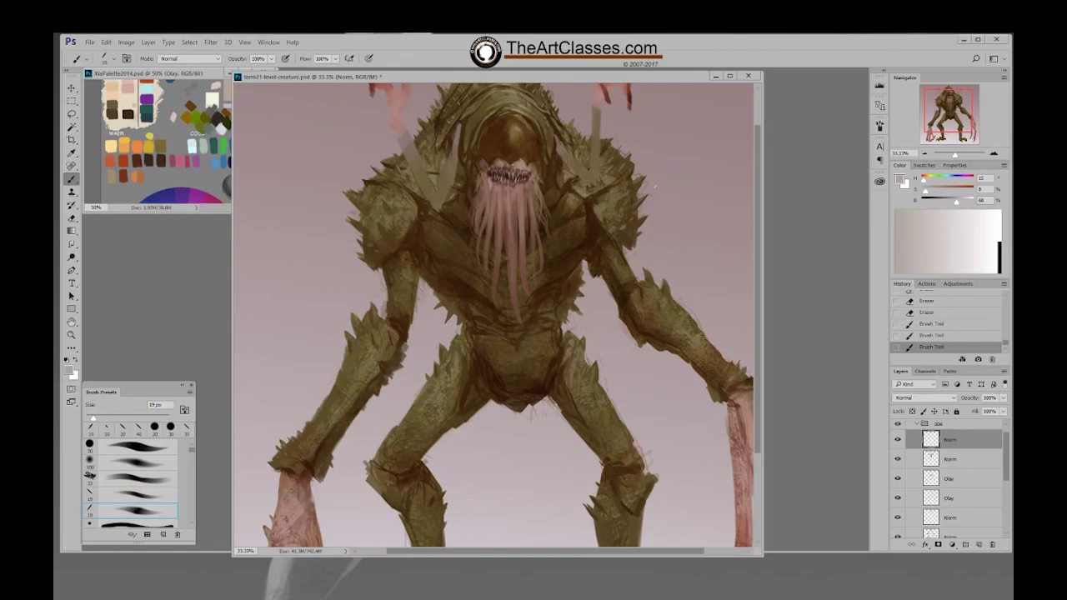
# On the layer beneath the teeth, deepen the gums and lip edges around them with sampled dark reddish-brown tones
pyautogui.click(950, 461)
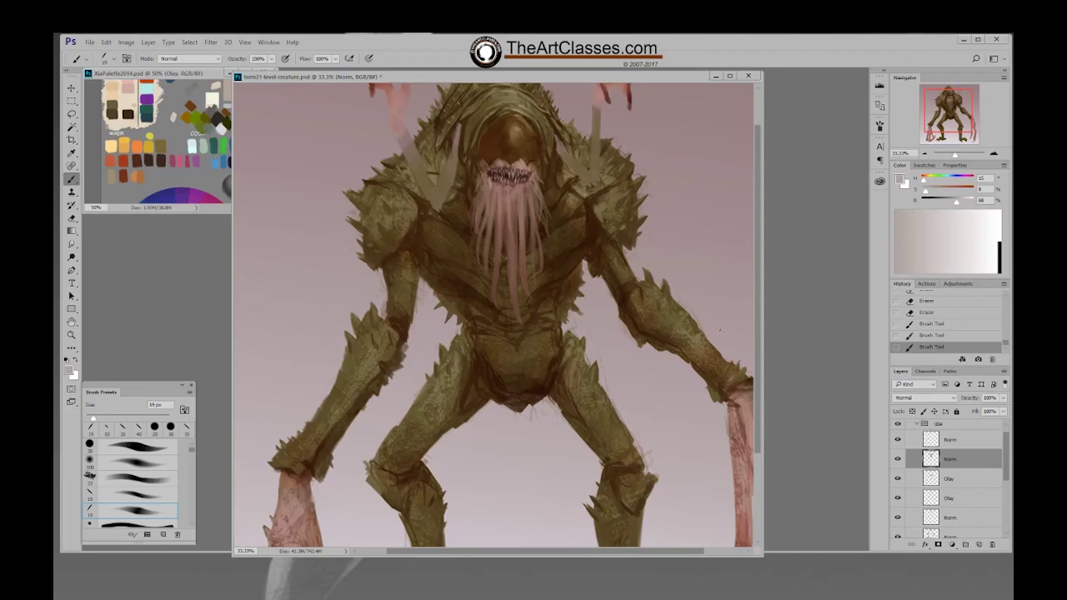
pyautogui.keyDown('alt'); pyautogui.click(510, 164); pyautogui.keyUp('alt')
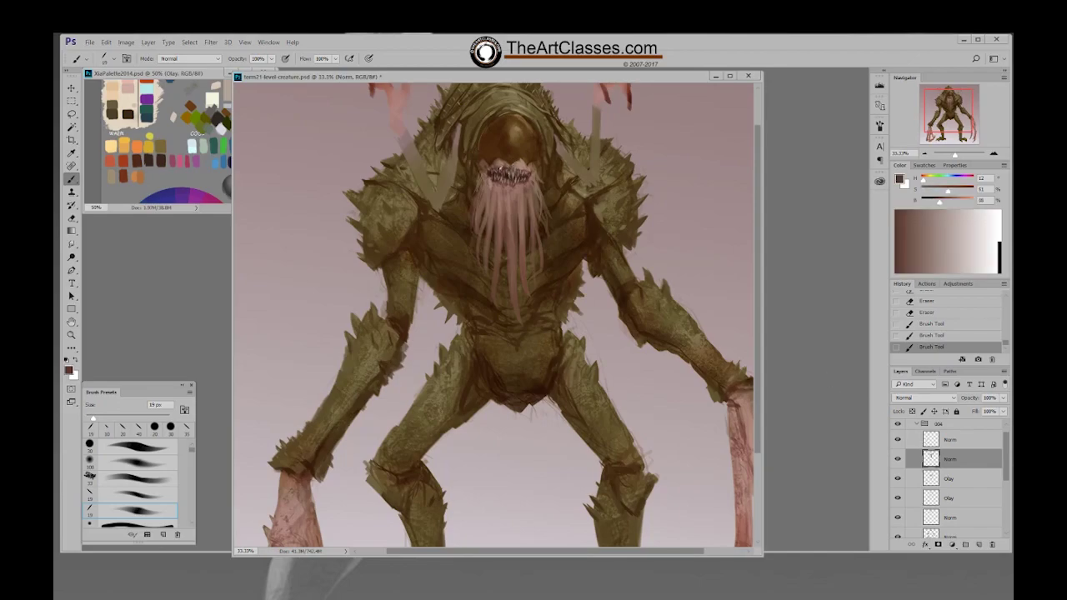
pyautogui.click(502, 170)
pyautogui.click(503, 171)
pyautogui.click(514, 170)
pyautogui.keyDown('alt'); pyautogui.click(488, 171); pyautogui.keyUp('alt')
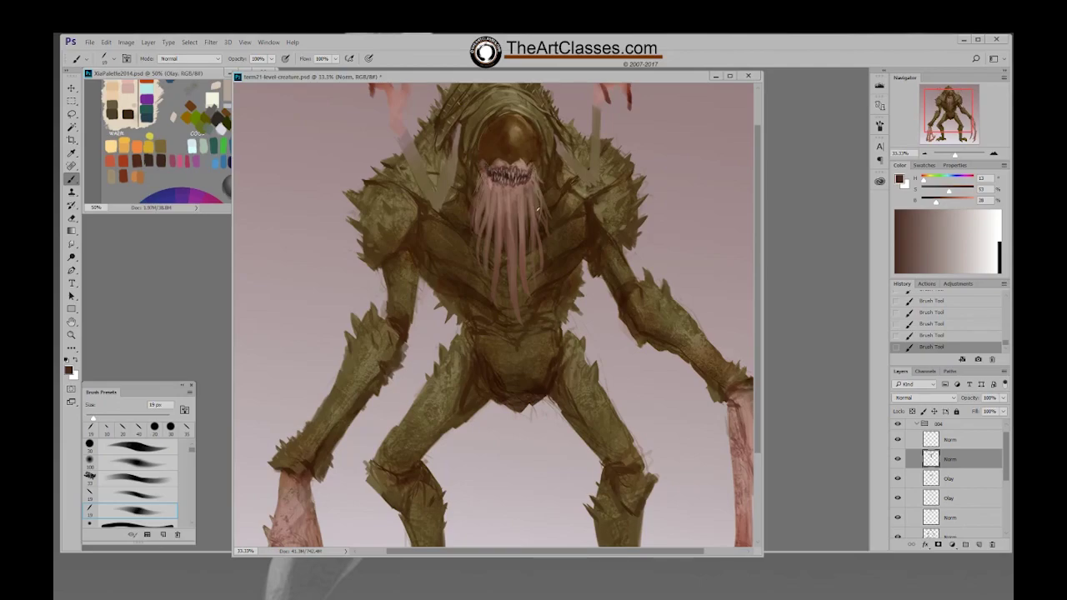
# On the topmost Norm layer, paint the lower face above the mouth with sampled brown and golden-brown tones using a 50 px brush
pyautogui.keyDown('alt'); pyautogui.click(512, 134); pyautogui.keyUp('alt')
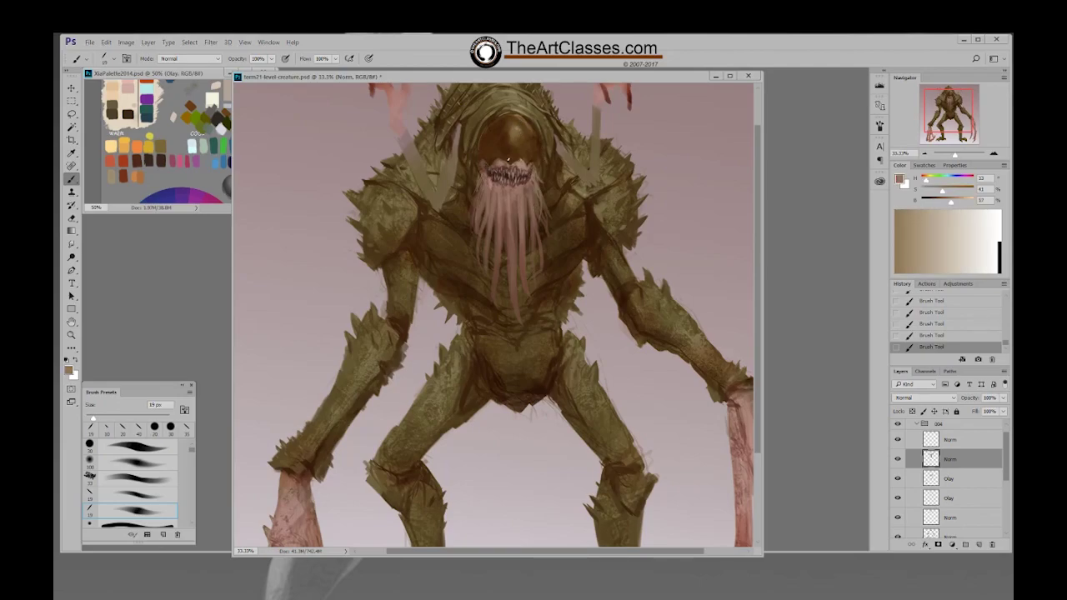
pyautogui.click(960, 440)
pyautogui.keyDown('alt'); pyautogui.click(509, 158); pyautogui.keyUp('alt')
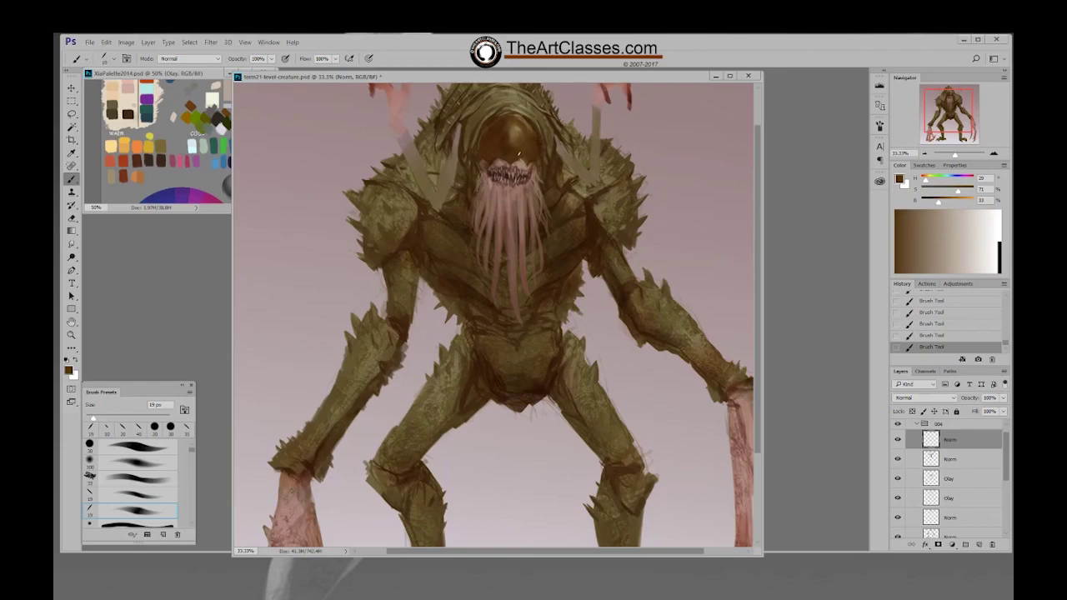
pyautogui.rightClick(543, 155)
pyautogui.click(568, 180)
pyautogui.keyDown('alt'); pyautogui.click(512, 143); pyautogui.keyUp('alt')
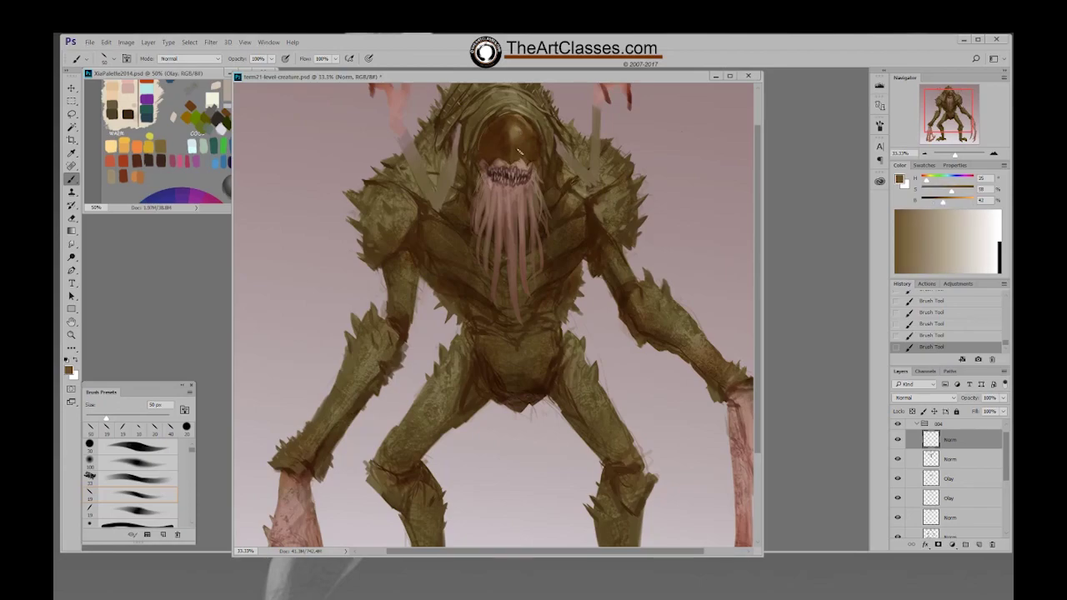
pyautogui.keyDown('alt'); pyautogui.click(515, 141); pyautogui.keyUp('alt')
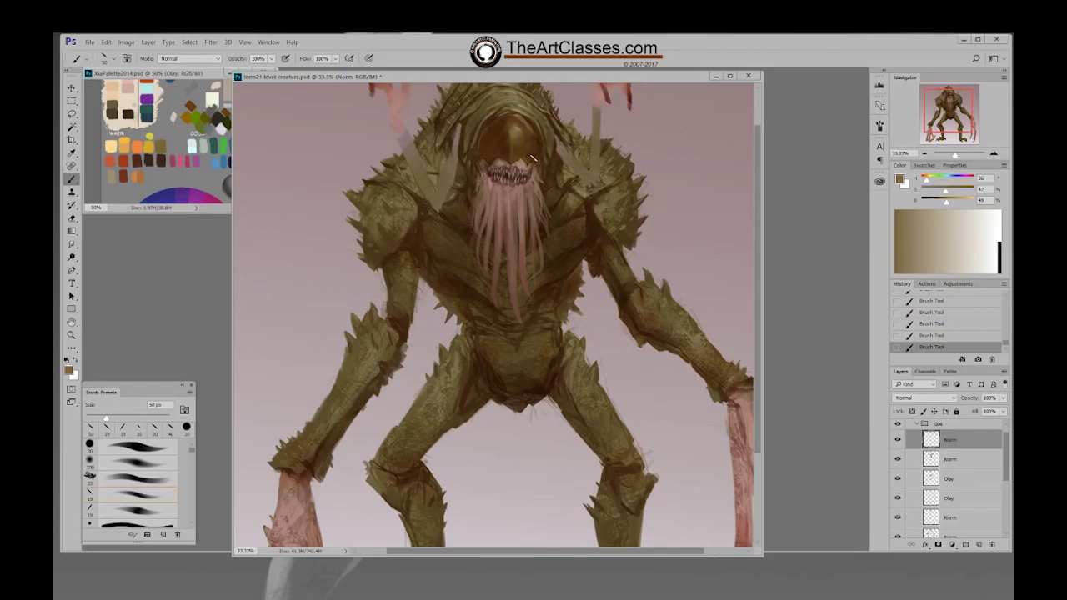
pyautogui.keyDown('alt'); pyautogui.click(536, 156); pyautogui.keyUp('alt')
pyautogui.keyDown('alt'); pyautogui.click(523, 162); pyautogui.keyUp('alt')
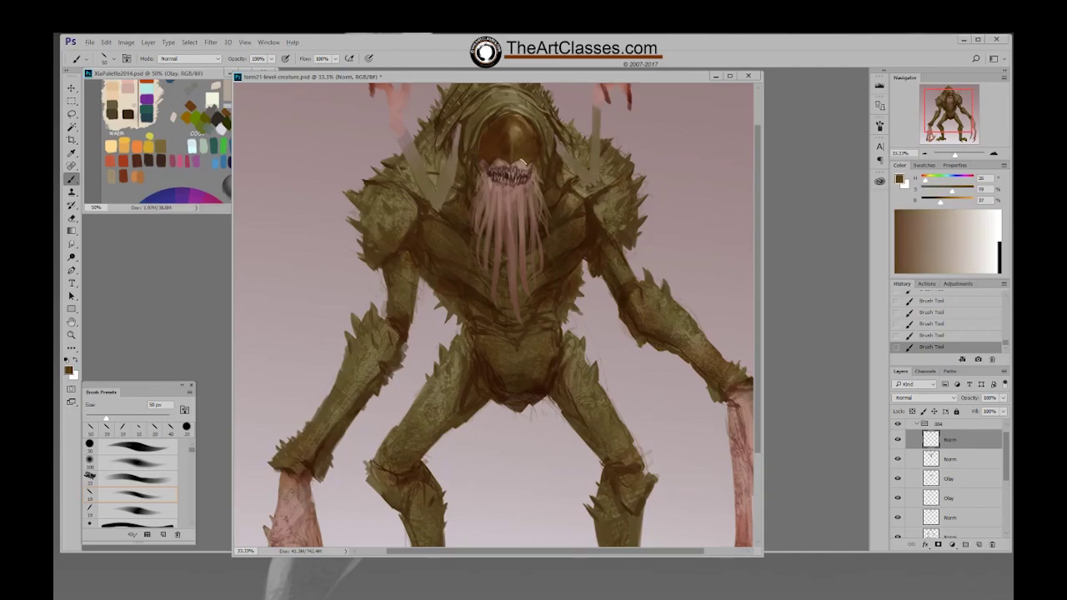
pyautogui.keyDown('alt'); pyautogui.click(530, 167); pyautogui.keyUp('alt')
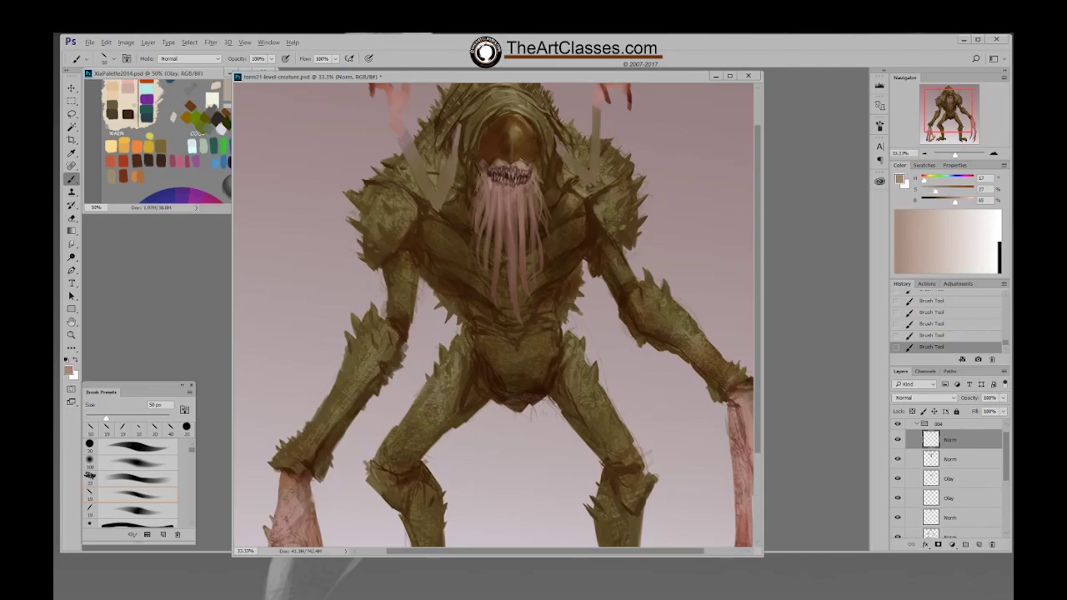
pyautogui.keyDown('alt'); pyautogui.click(536, 163); pyautogui.keyUp('alt')
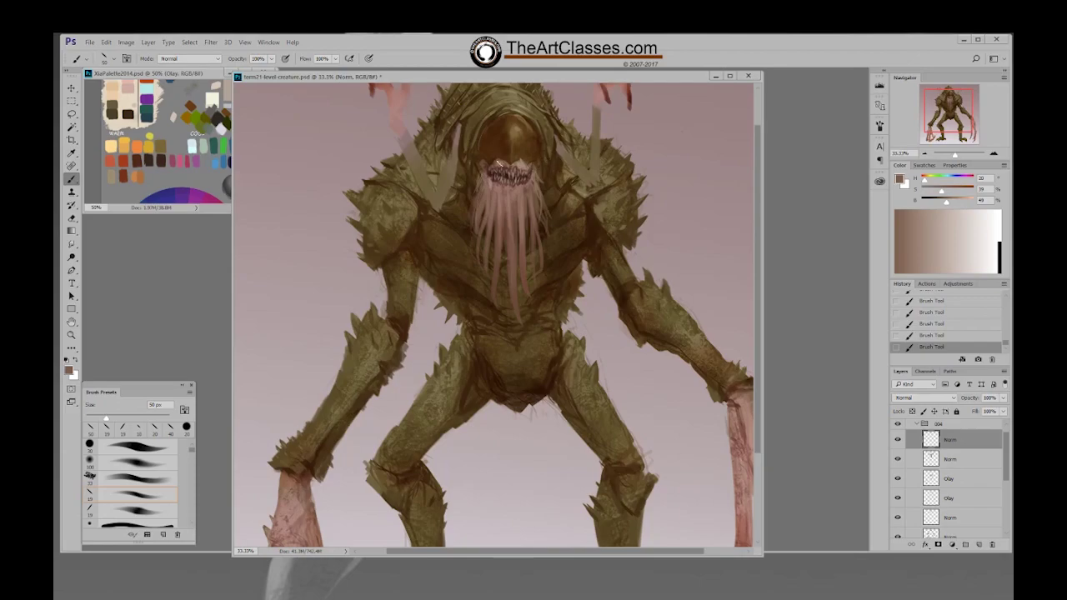
# Refine the upper lip and mouth corners with sampled reddish-brown tones using a 19 px brush
pyautogui.keyDown('alt'); pyautogui.click(501, 158); pyautogui.keyUp('alt')
pyautogui.rightClick(510, 160)
pyautogui.click(593, 250)
pyautogui.keyDown('alt'); pyautogui.click(502, 160); pyautogui.keyUp('alt')
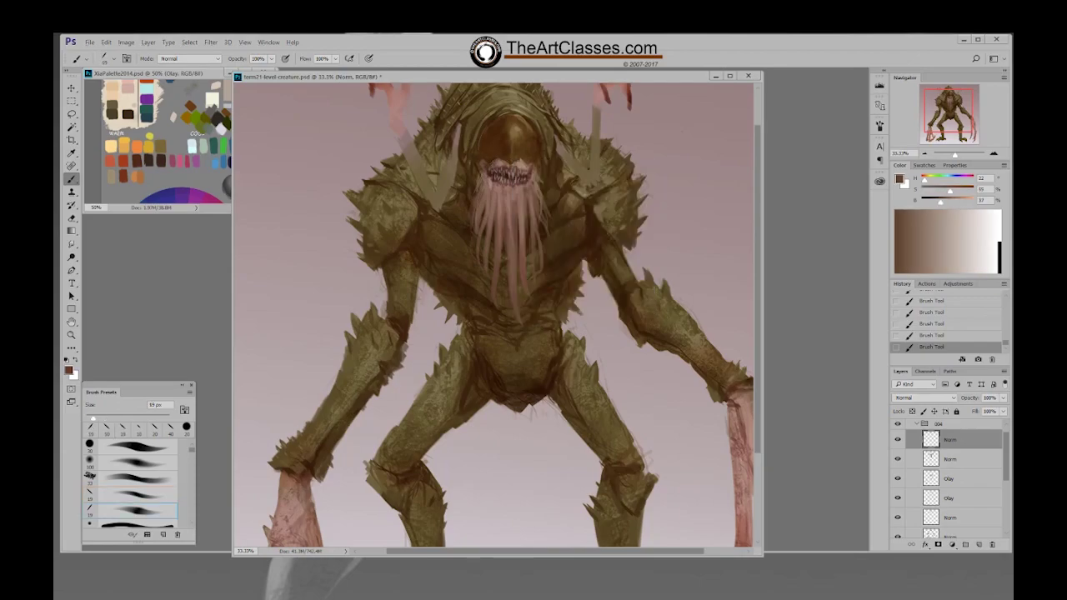
pyautogui.keyDown('alt'); pyautogui.click(496, 163); pyautogui.keyUp('alt')
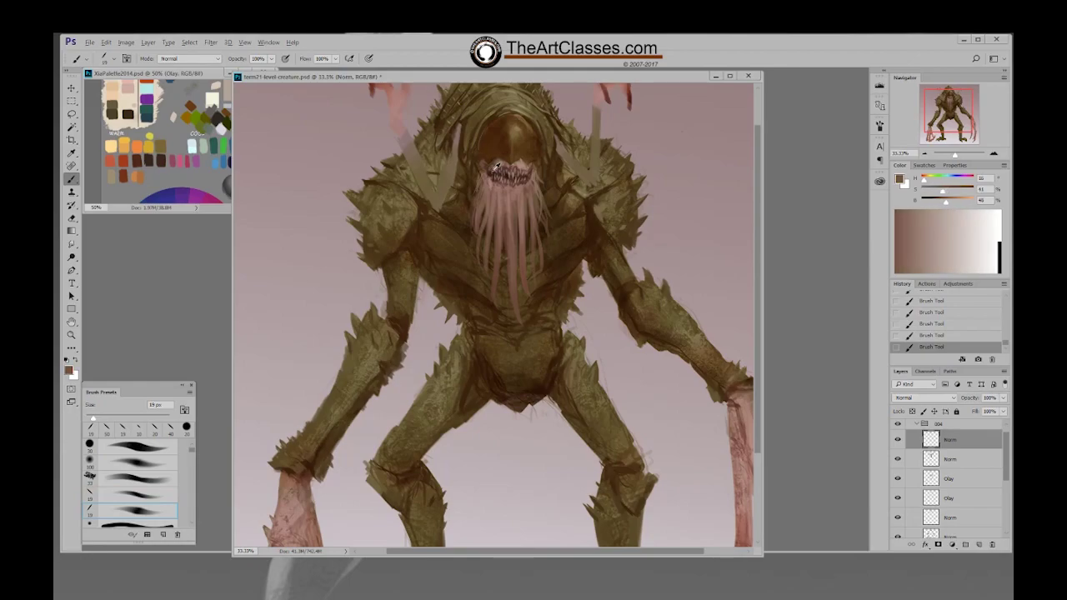
pyautogui.keyDown('alt'); pyautogui.click(490, 165); pyautogui.keyUp('alt')
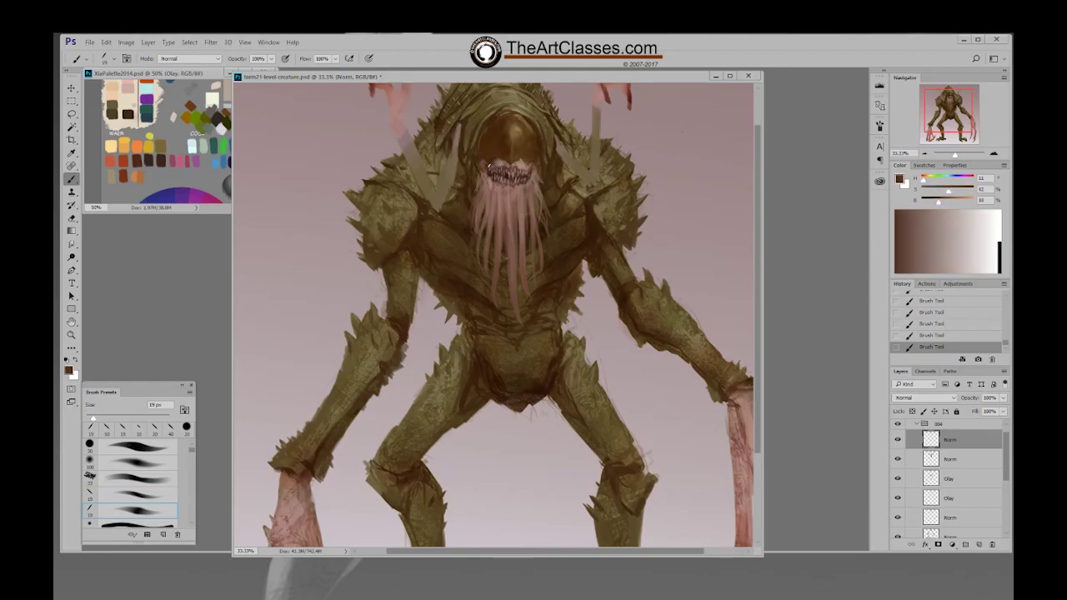
pyautogui.keyDown('alt'); pyautogui.click(543, 174); pyautogui.keyUp('alt')
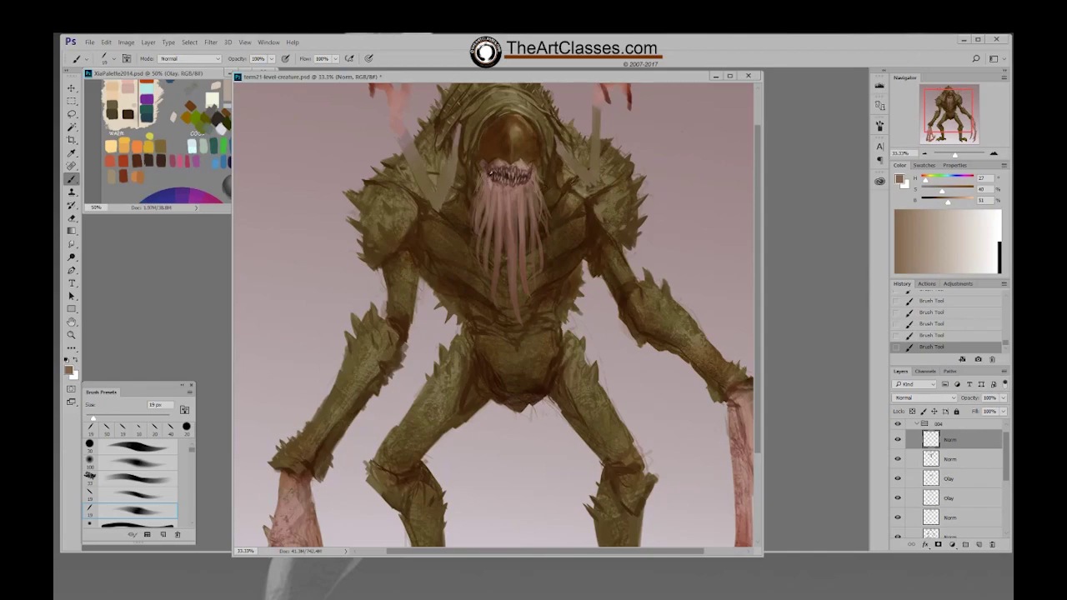
pyautogui.keyDown('alt'); pyautogui.click(490, 170); pyautogui.keyUp('alt')
# Detail the lower lip and tentacle roots with a darkened reddish brown and sampled light pinks
pyautogui.keyDown('alt'); pyautogui.click(506, 226); pyautogui.keyUp('alt')
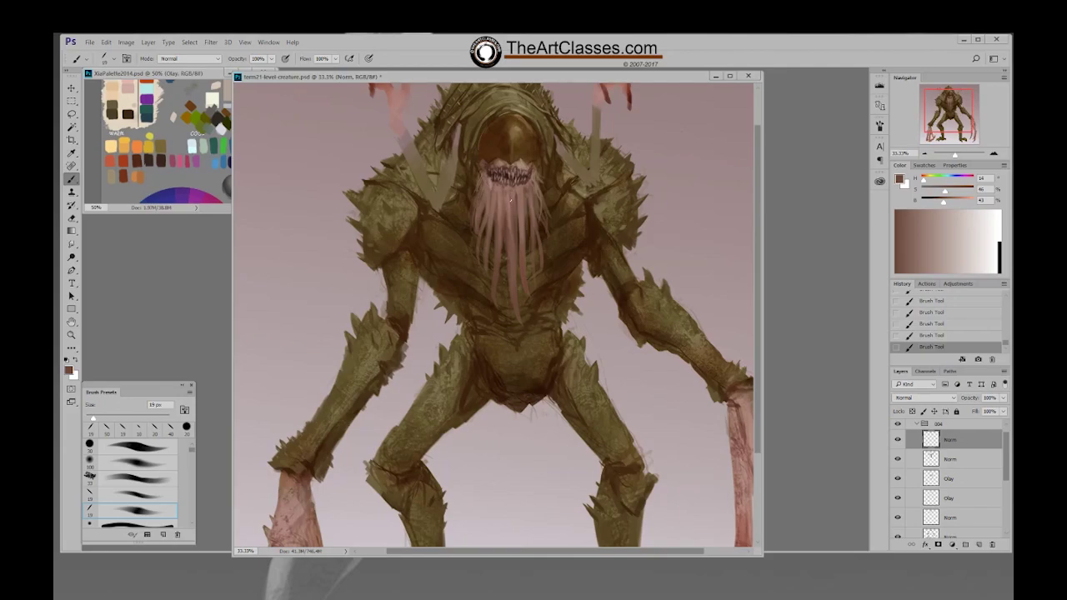
pyautogui.moveTo(946, 191); pyautogui.dragTo(938, 202)
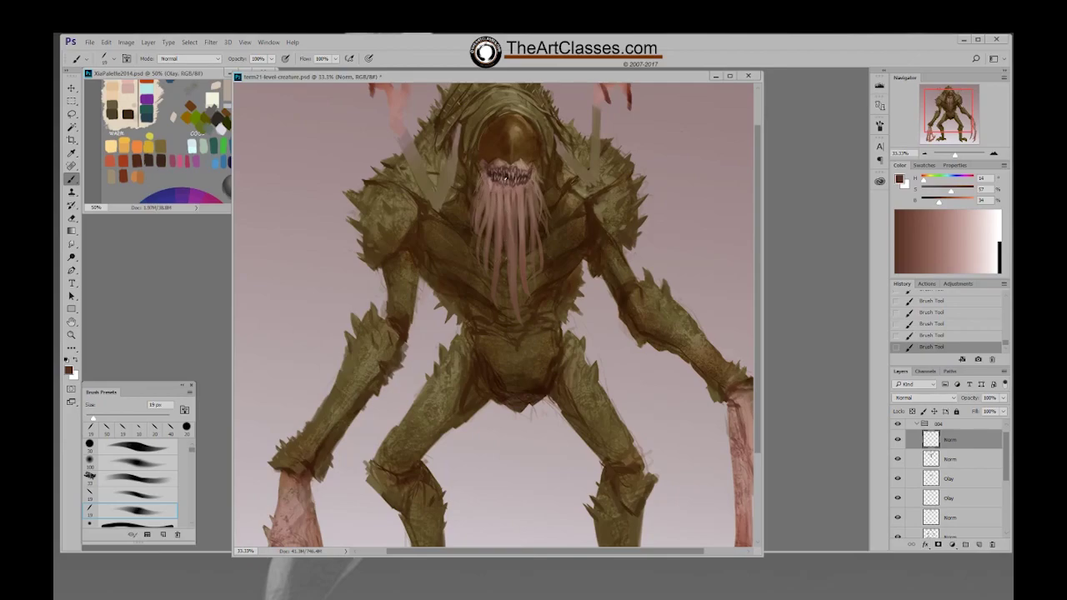
pyautogui.keyDown('alt'); pyautogui.click(495, 180); pyautogui.keyUp('alt')
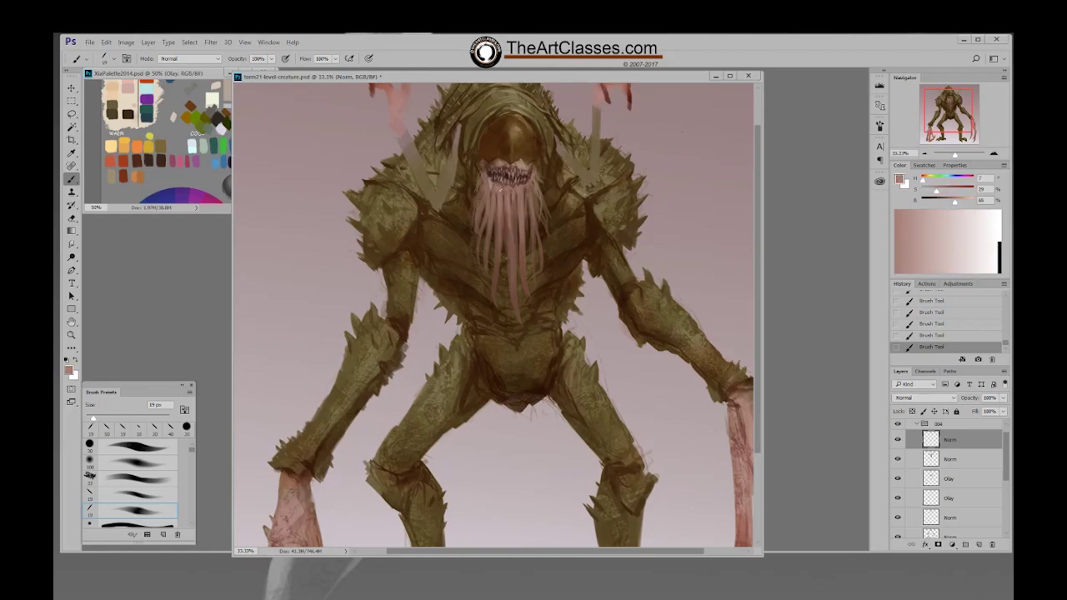
pyautogui.keyDown('alt'); pyautogui.click(523, 161); pyautogui.keyUp('alt')
# Switch to the 40 px textured brush, reduce it to 20 px and paint light beige-pink texture along the central tentacles
pyautogui.rightClick(527, 222)
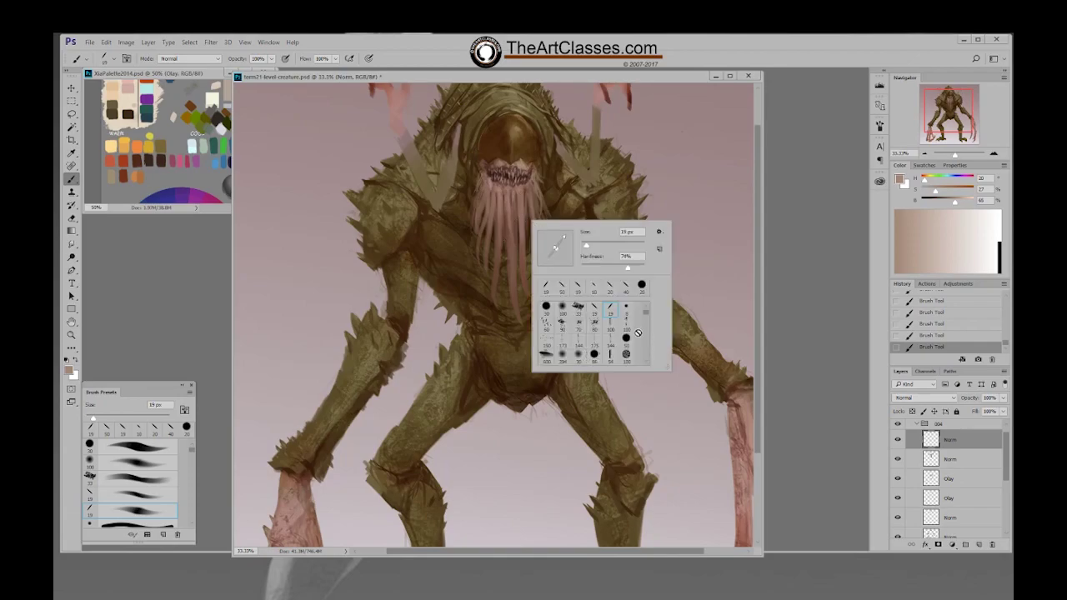
pyautogui.scroll(-3, 647, 361)
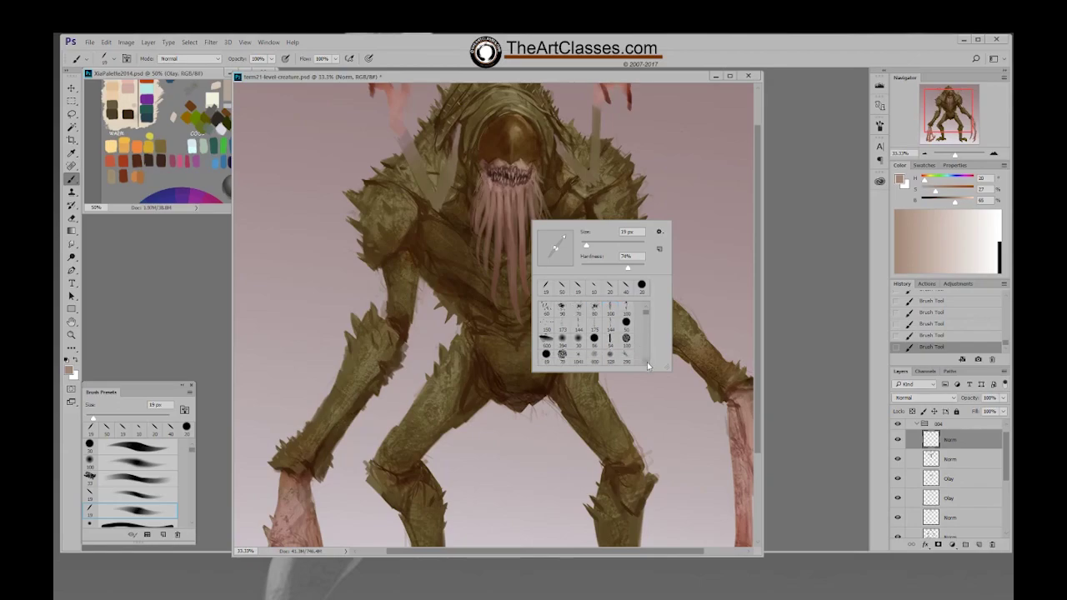
pyautogui.scroll(-1, 647, 360)
pyautogui.click(609, 353)
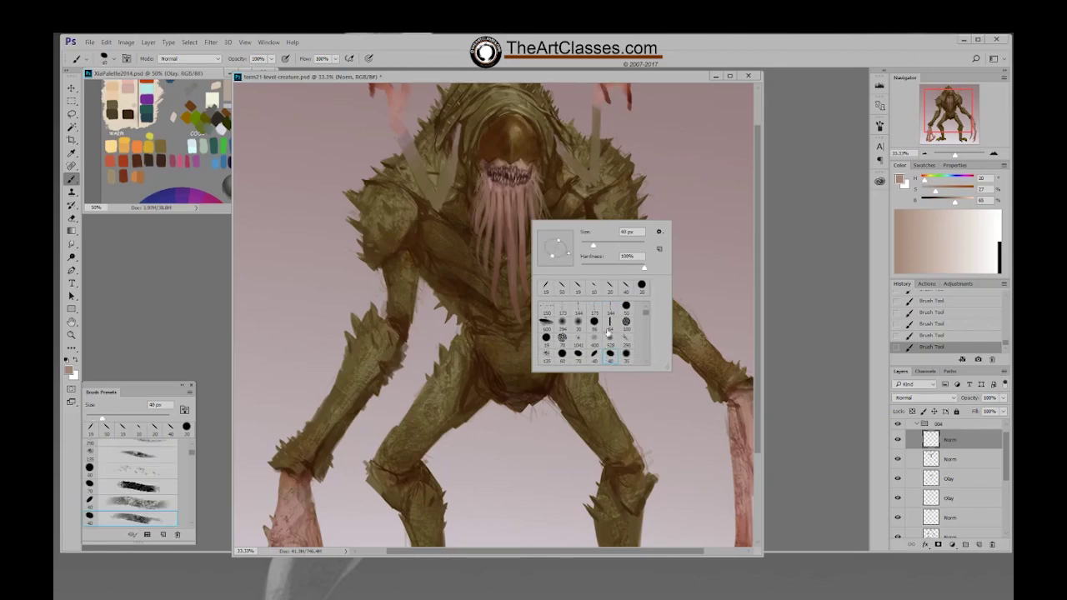
pyautogui.click(662, 78)
pyautogui.press('[')
pyautogui.press('[')
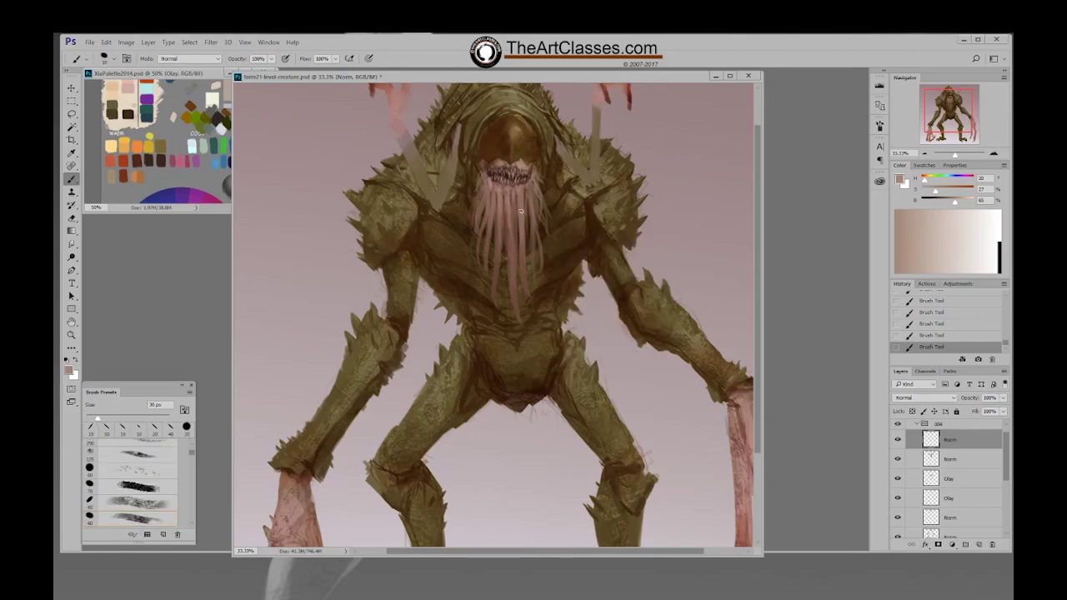
pyautogui.press(']')
pyautogui.press('[')
pyautogui.press(']')
# Add reddish-brown tones and pale pink highlights to the tentacles below the mouth with the 20 px brush
pyautogui.keyDown('alt'); pyautogui.click(510, 219); pyautogui.keyUp('alt')
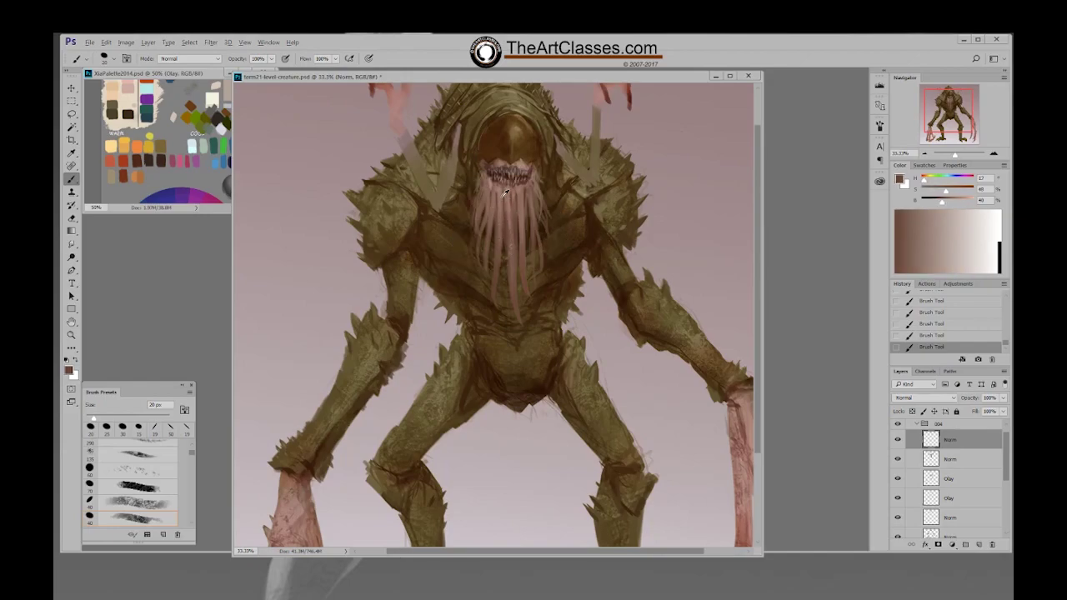
pyautogui.keyDown('alt'); pyautogui.click(502, 191); pyautogui.keyUp('alt')
pyautogui.moveTo(955, 203); pyautogui.dragTo(932, 193)
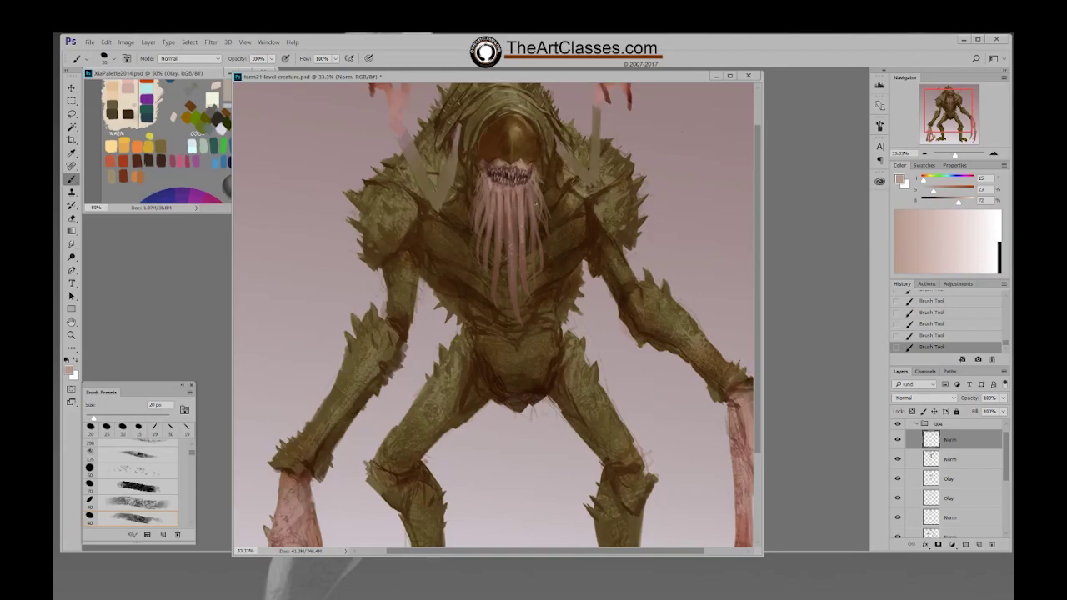
pyautogui.press('[')
pyautogui.press(']')
# Refine the lower ends and side strands of the tentacles with a sampled dusty pink, using 10 to 20 px brush sizes
pyautogui.keyDown('alt'); pyautogui.click(499, 248); pyautogui.keyUp('alt')
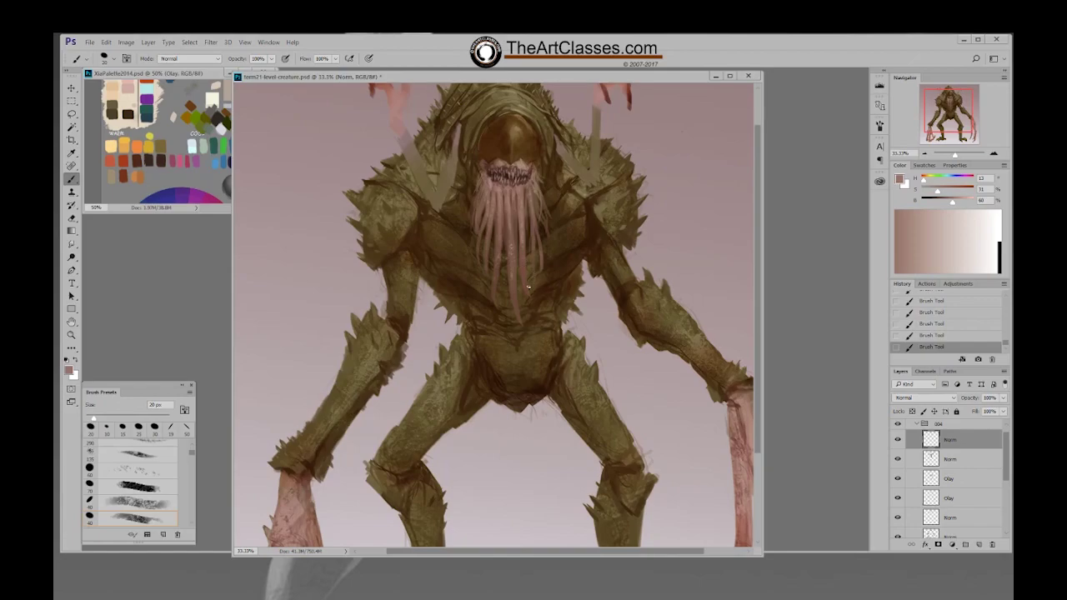
pyautogui.press('[')
pyautogui.moveTo(515, 305); pyautogui.dragTo(511, 276)
pyautogui.click(483, 200)
pyautogui.press(']')
pyautogui.hotkey('ctrl', '-')
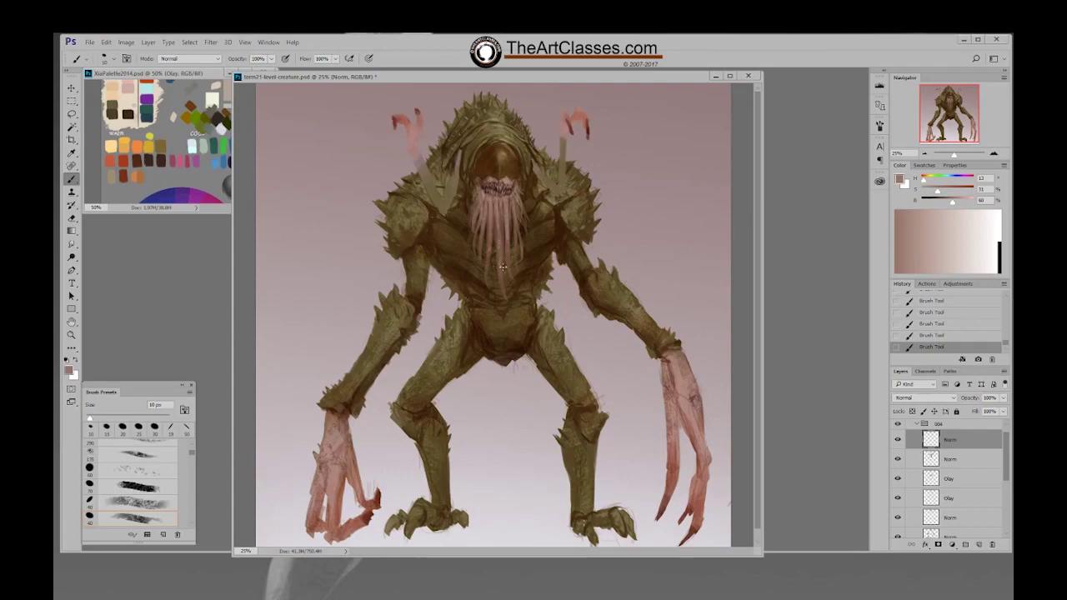
pyautogui.press(']')
# On the upper Overlay layer, shade the tentacles with sampled dark brown using a 100 px brush at 50% opacity, and save the painting
pyautogui.moveTo(1004, 465); pyautogui.dragTo(1004, 476)
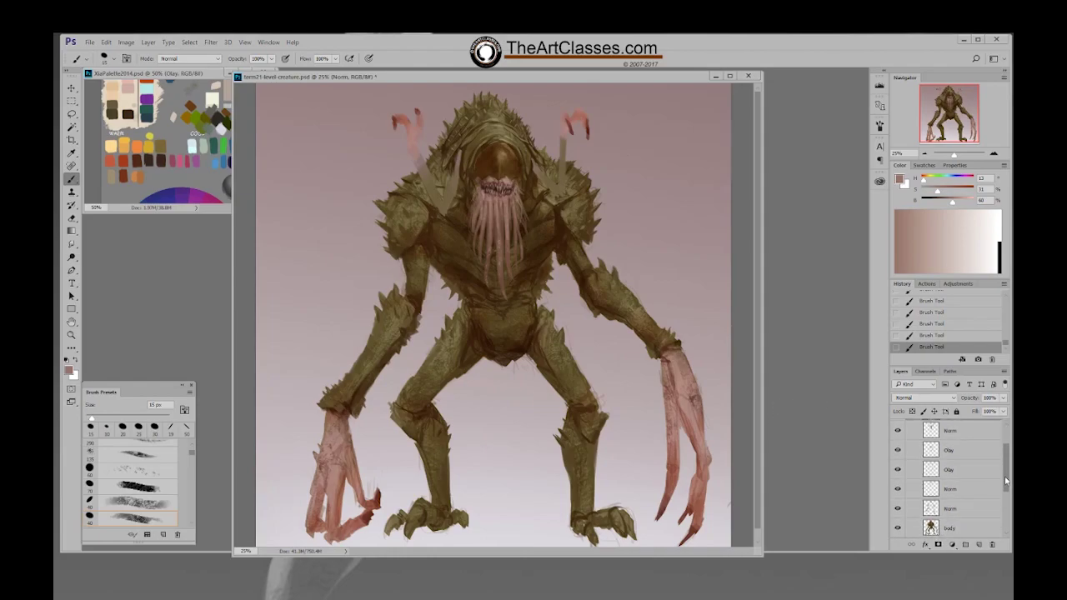
pyautogui.click(941, 473)
pyautogui.click(898, 472)
pyautogui.click(899, 472)
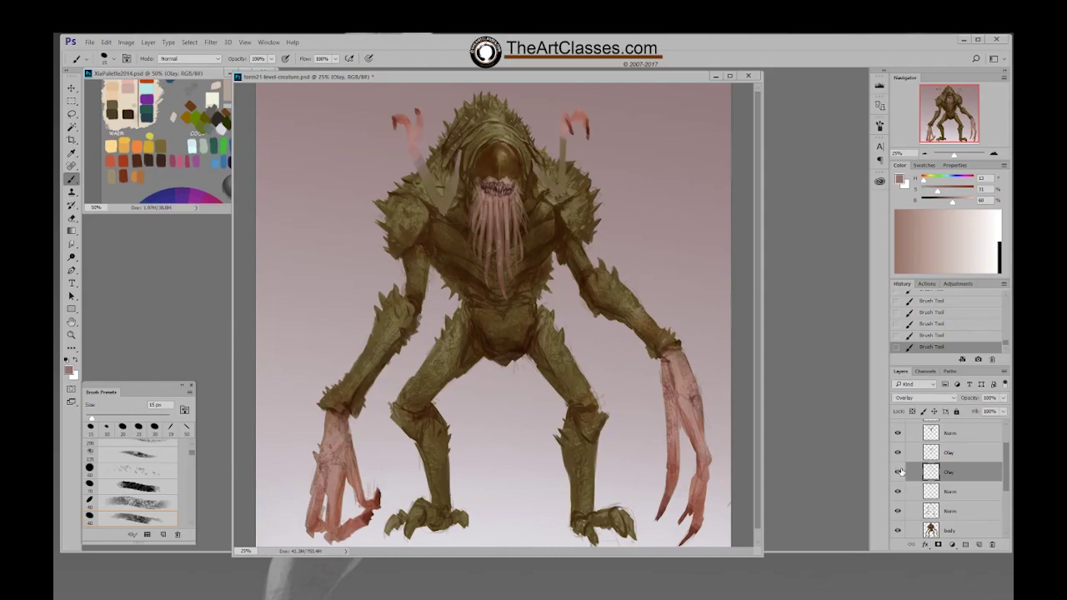
pyautogui.click(938, 452)
pyautogui.keyDown('alt'); pyautogui.click(526, 226); pyautogui.keyUp('alt')
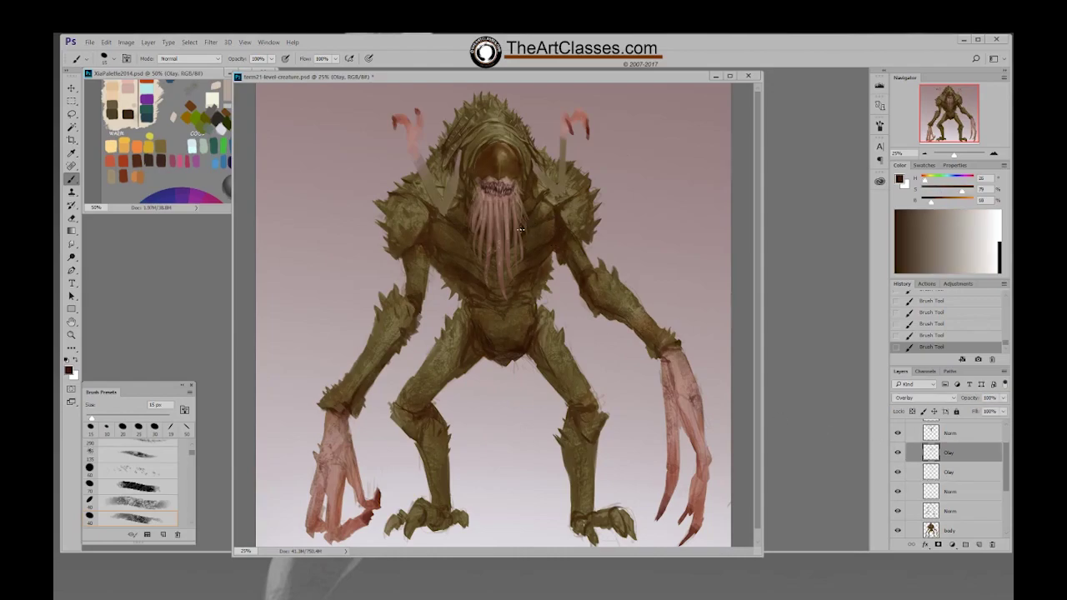
pyautogui.rightClick(523, 226)
pyautogui.moveTo(646, 336); pyautogui.dragTo(647, 325)
pyautogui.doubleClick(598, 330)
pyautogui.press('5')
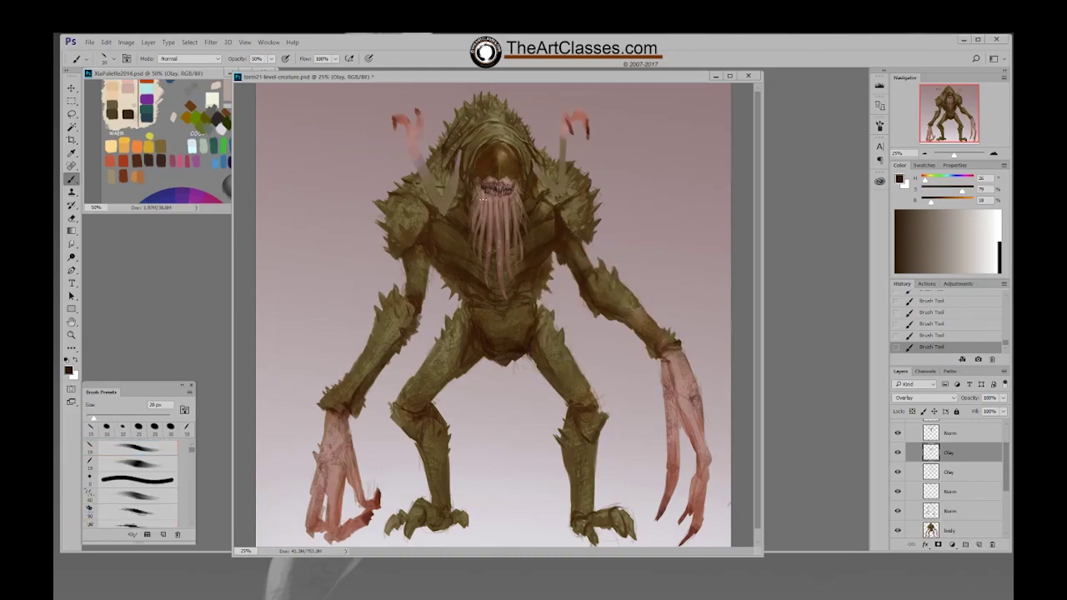
pyautogui.press(']')
pyautogui.press(']')
pyautogui.press(']')
pyautogui.press(']')
pyautogui.press(']')
pyautogui.press(']')
pyautogui.press(']')
pyautogui.press(']')
pyautogui.press(']')
pyautogui.press(']')
pyautogui.press(']')
pyautogui.moveTo(471, 230); pyautogui.dragTo(493, 279)
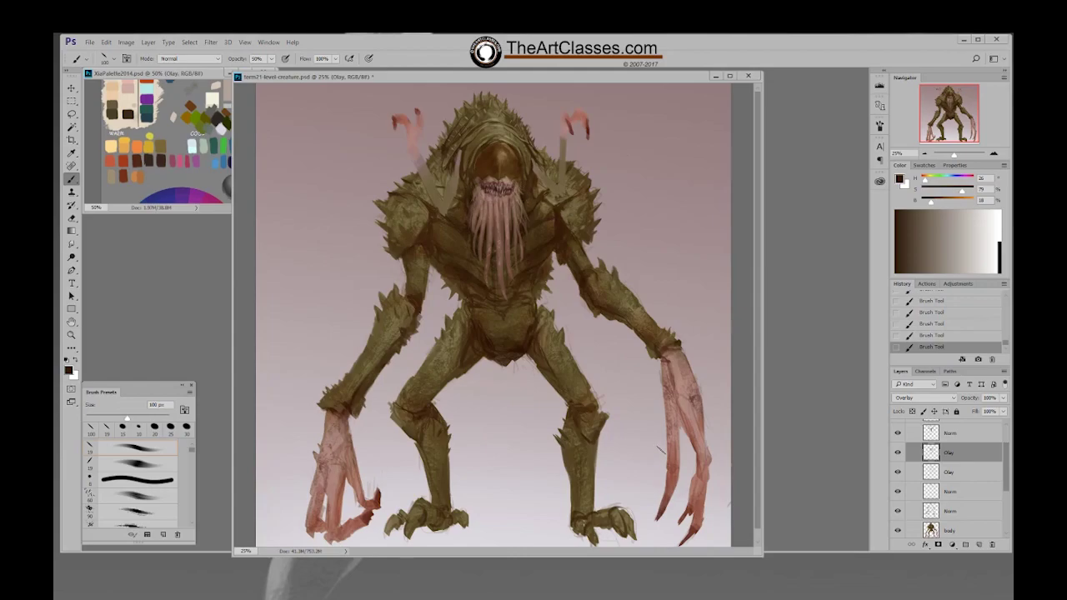
pyautogui.hotkey('ctrl', 's')
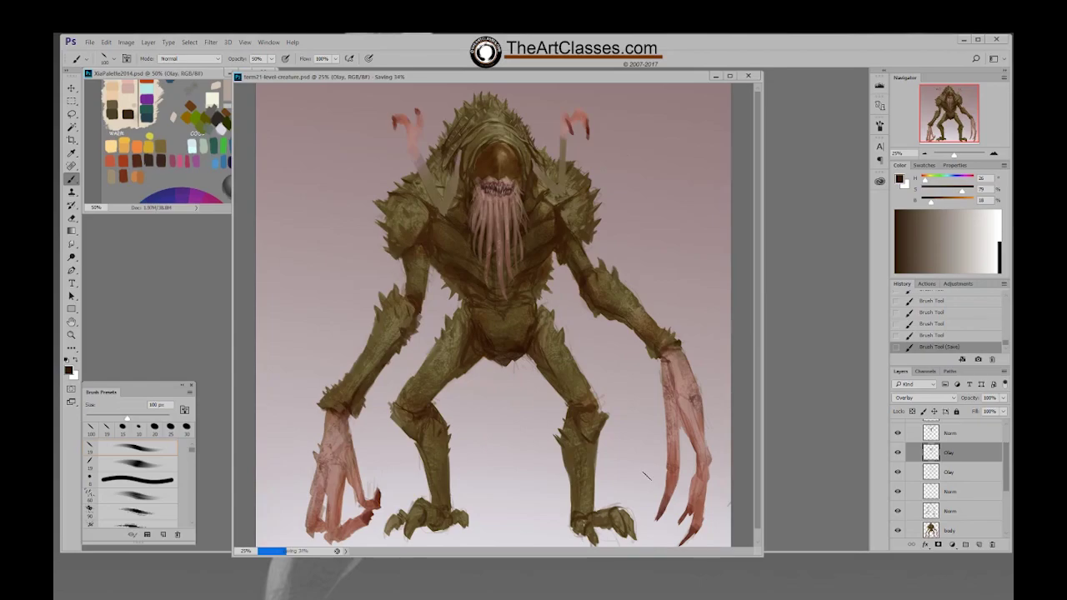
# Return to the topmost Norm layer, sample a reddish brown beside the mouth and reduce the brush to 35 px
pyautogui.click(964, 440)
pyautogui.scroll(2, 1006, 464)
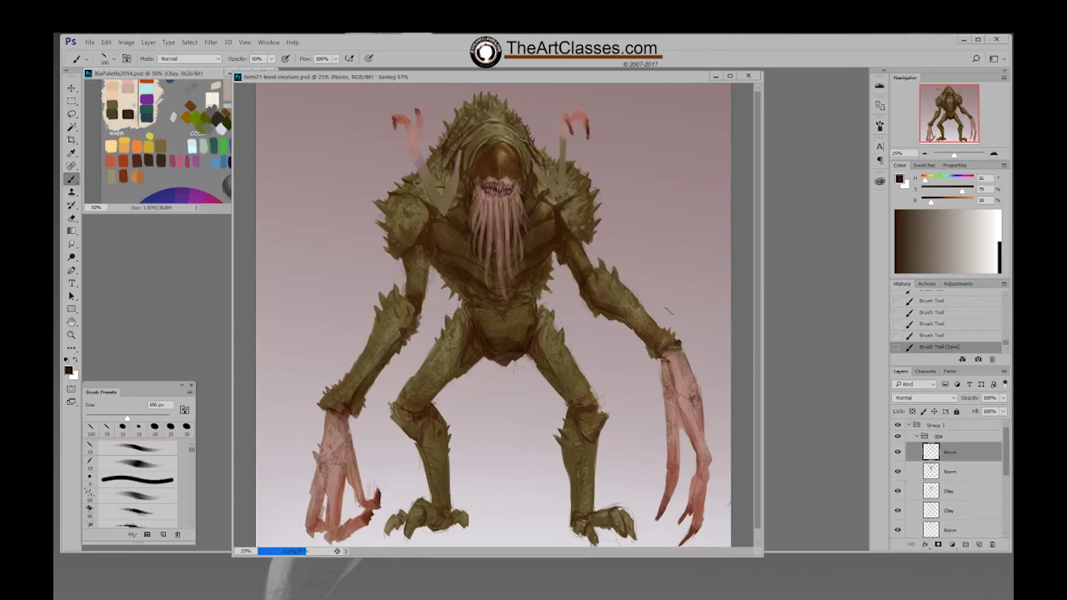
pyautogui.keyDown('alt'); pyautogui.click(512, 197); pyautogui.keyUp('alt')
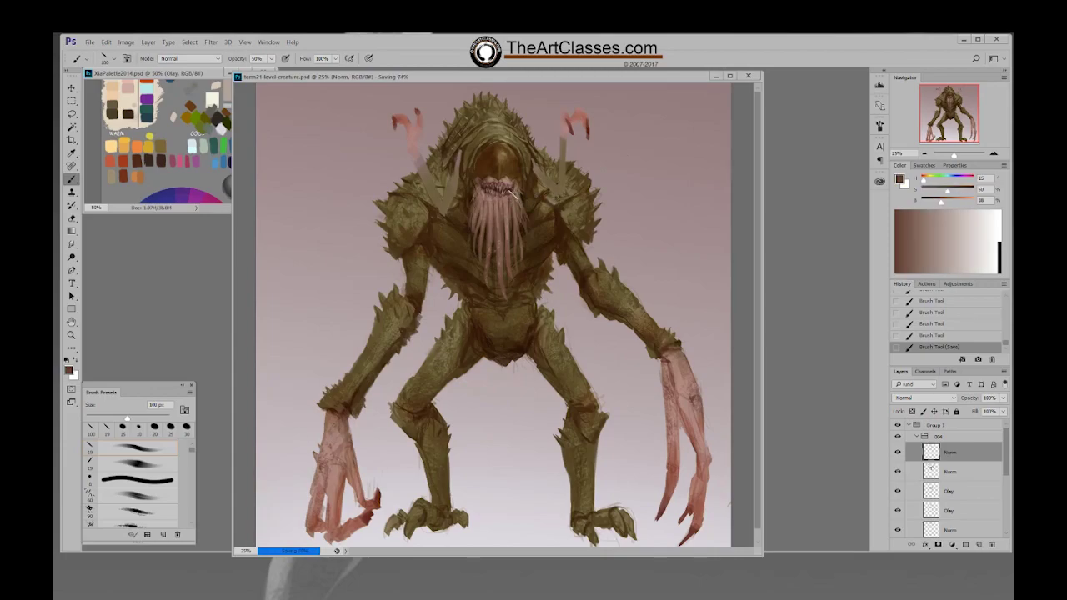
pyautogui.press('[')
pyautogui.press('[')
pyautogui.press('[')
pyautogui.press('[')
pyautogui.press('[')
pyautogui.press('[')
pyautogui.press('[')
pyautogui.press('[')
pyautogui.click(515, 183)
pyautogui.moveTo(515, 184); pyautogui.dragTo(524, 204)
pyautogui.hotkey('ctrl', 'z')
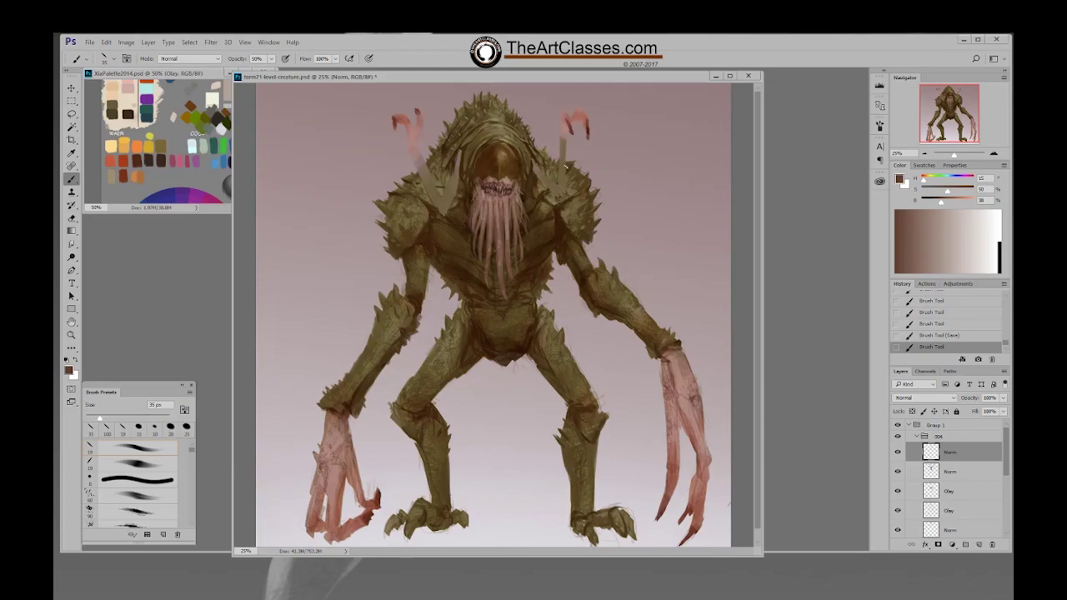
pyautogui.click(961, 336)
pyautogui.click(963, 326)
# On a new layer, paint thin reddish-brown strokes beside the mouth and outer tentacles with a 25 px brush, and save the painting
pyautogui.hotkey('ctrl', 'shift', 'alt', 'n')
pyautogui.press('[')
pyautogui.moveTo(514, 183)
pyautogui.mouseDown()
pyautogui.moveTo(524, 210)
pyautogui.moveTo(528, 200)
pyautogui.mouseUp()
pyautogui.moveTo(528, 204); pyautogui.dragTo(535, 219)
pyautogui.hotkey('ctrl', 's')
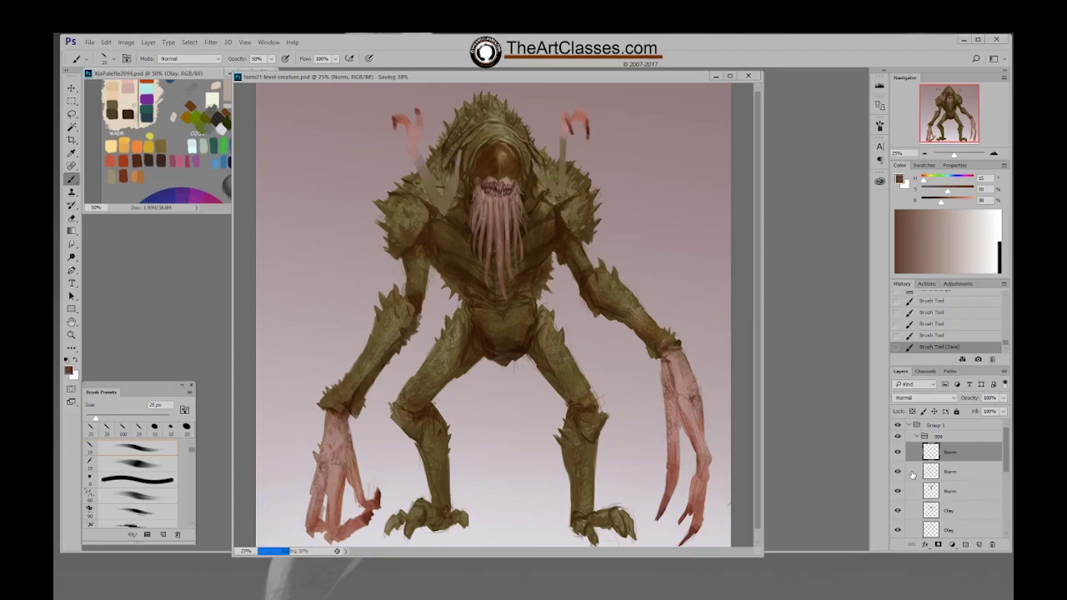
# Select the third Norm layer, check its content by hiding and reshowing it, and load its painted pixels as a selection
pyautogui.click(939, 491)
pyautogui.click(897, 494)
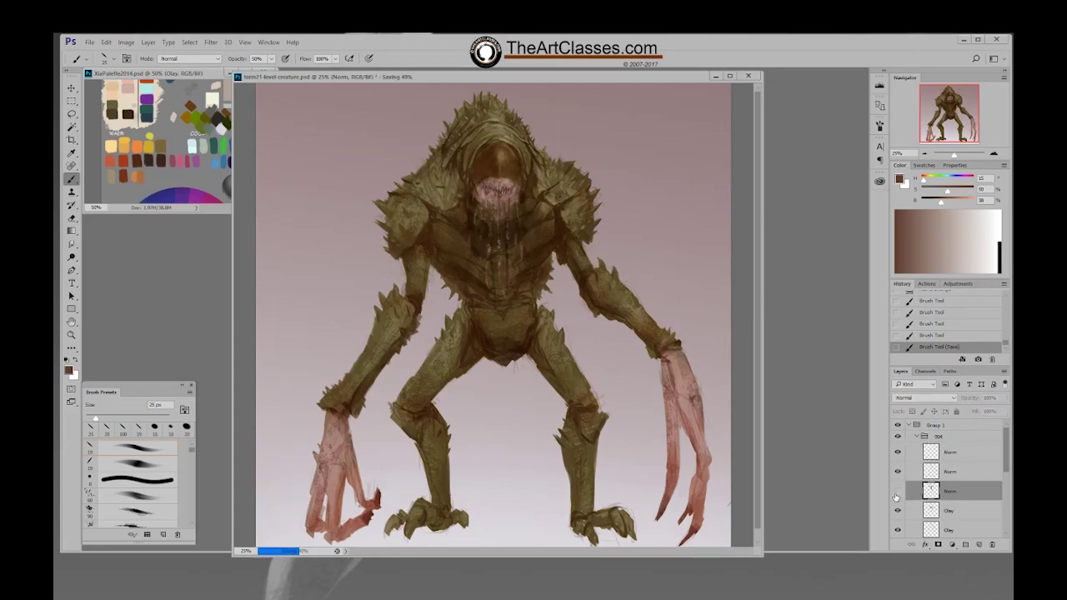
pyautogui.click(897, 493)
pyautogui.keyDown('ctrl'); pyautogui.click(930, 492); pyautogui.keyUp('ctrl')
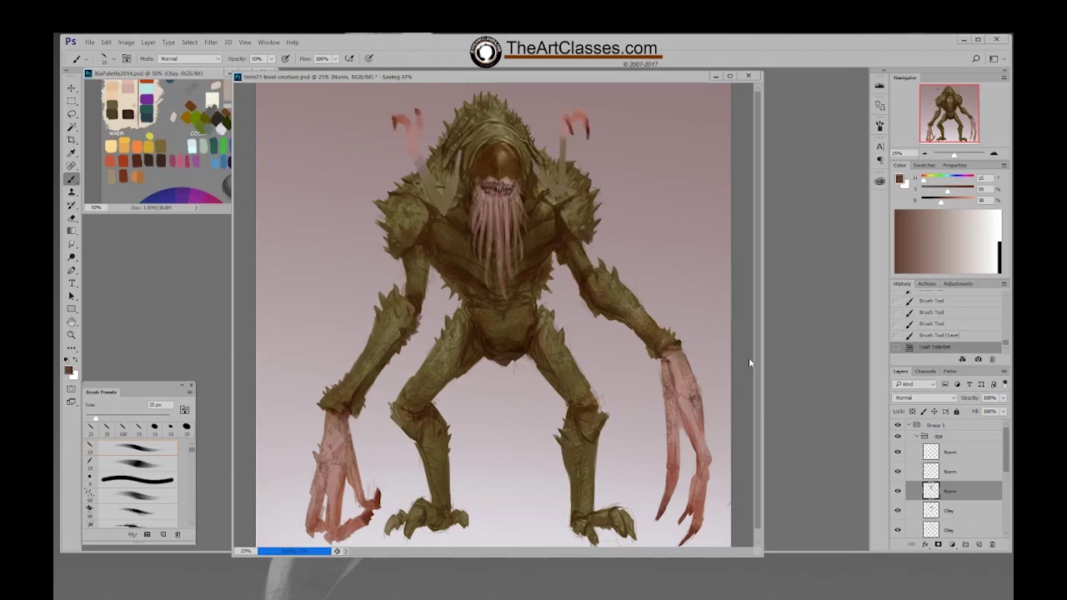
# Shade the bases of the back tentacles with sampled dark brown at 70% opacity, enlarging the textured brush from 80 to 150 px
pyautogui.keyDown('alt'); pyautogui.click(593, 297); pyautogui.keyUp('alt')
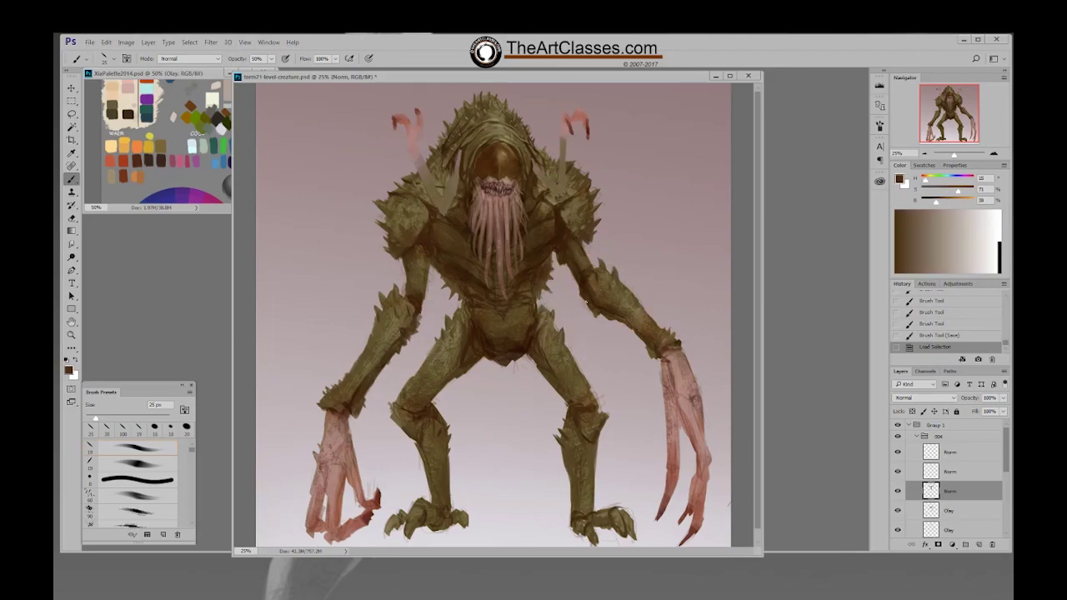
pyautogui.rightClick(570, 289)
pyautogui.click(629, 401)
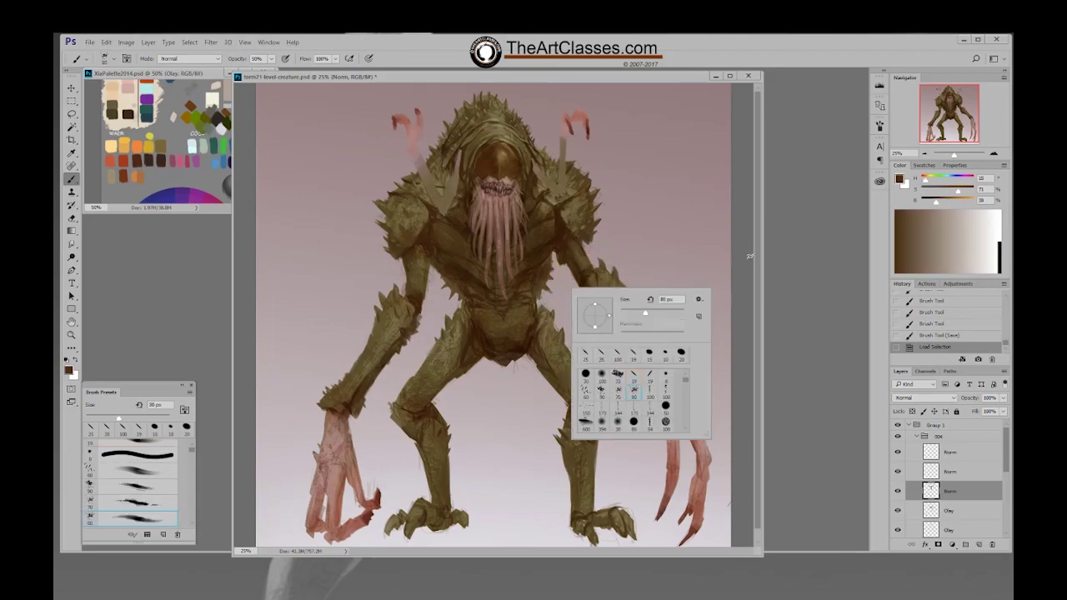
pyautogui.click(599, 192)
pyautogui.press('7')
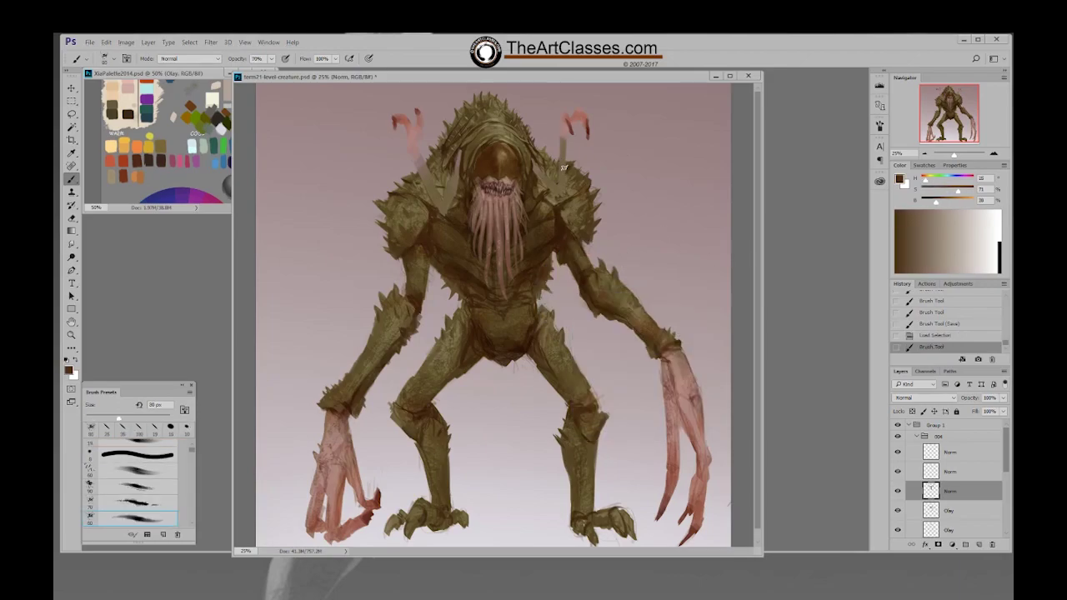
pyautogui.press(']')
pyautogui.press(']')
pyautogui.moveTo(536, 170); pyautogui.dragTo(568, 206)
pyautogui.press(']')
pyautogui.press(']')
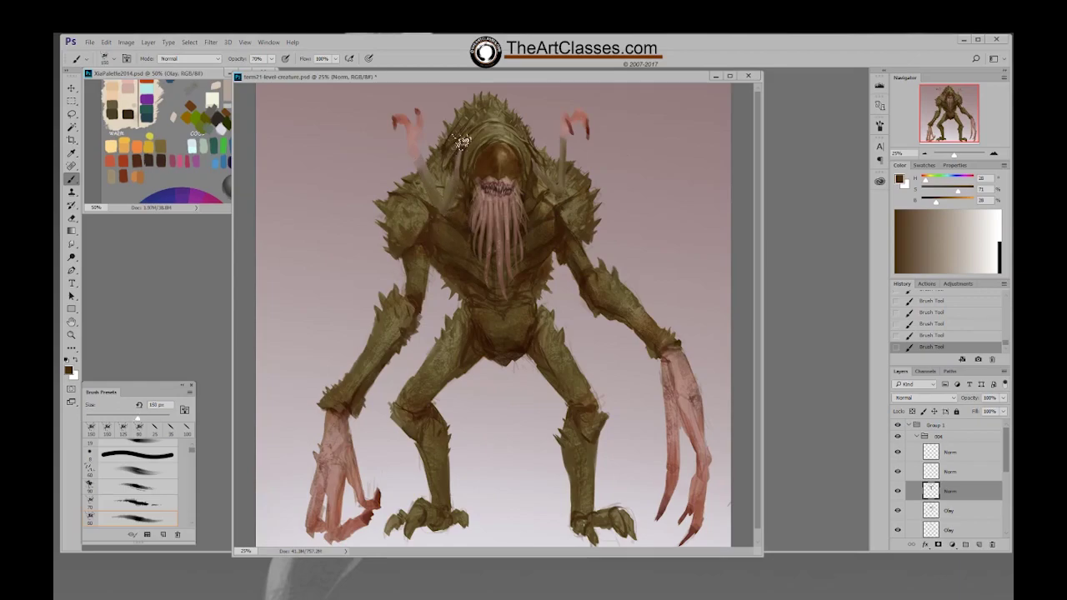
pyautogui.press(']')
pyautogui.press('[')
# Paint dark details around the right back tentacle's base with sampled dark brown and a 19 px brush at 100% opacity
pyautogui.keyDown('alt'); pyautogui.click(569, 220); pyautogui.keyUp('alt')
pyautogui.rightClick(568, 222)
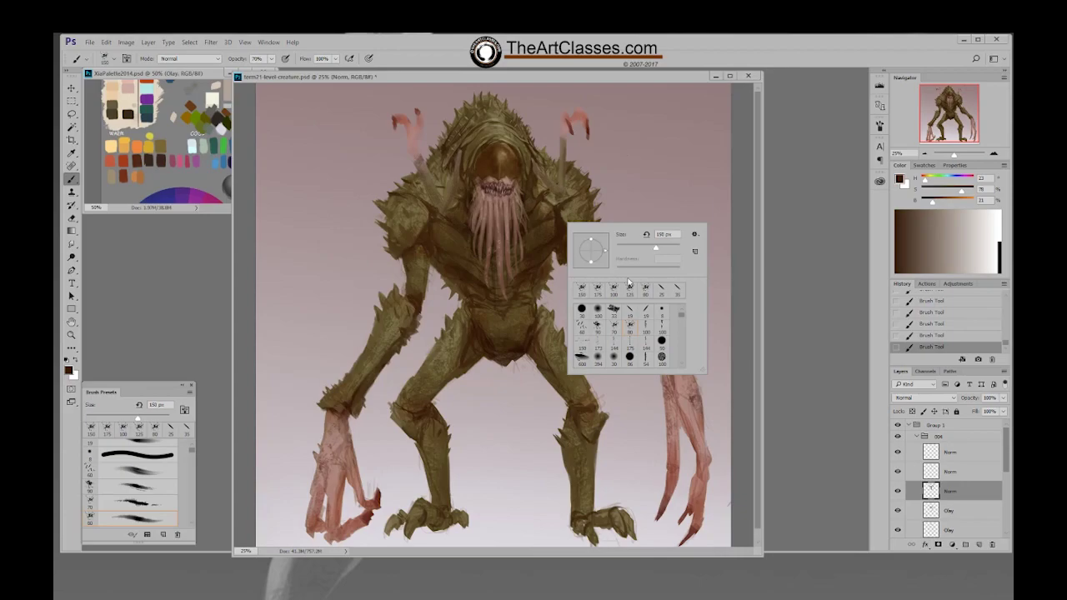
pyautogui.doubleClick(631, 317)
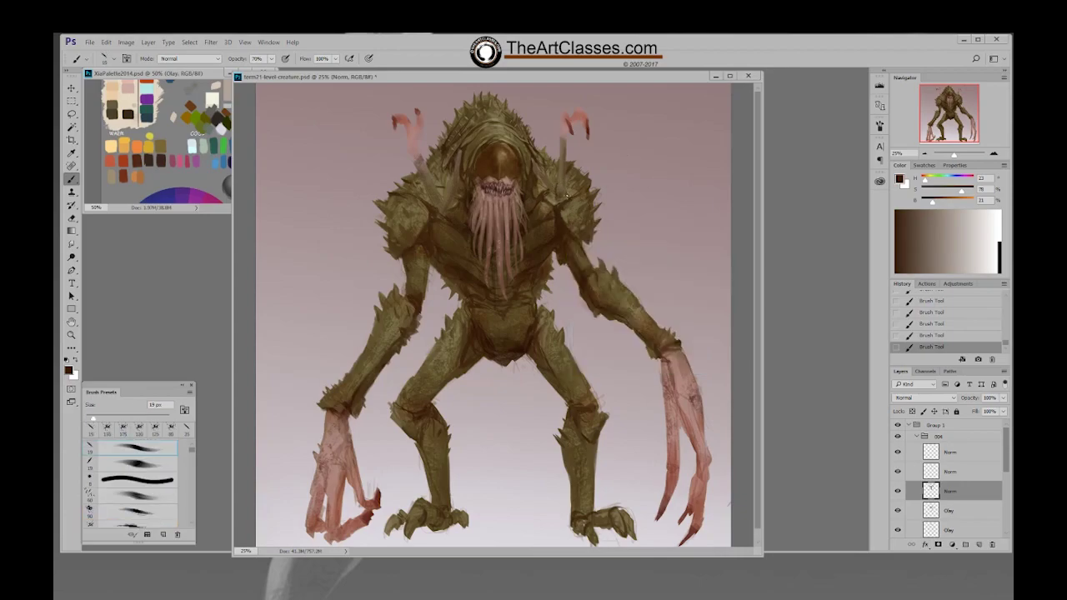
pyautogui.press('0')
pyautogui.click(534, 171)
pyautogui.keyDown('alt'); pyautogui.click(532, 163); pyautogui.keyUp('alt')
# Shade the left back tentacle's base with a sampled brown and an 80 px textured brush, and clear the selection
pyautogui.keyDown('alt'); pyautogui.click(430, 192); pyautogui.keyUp('alt')
pyautogui.rightClick(432, 194)
pyautogui.click(493, 297)
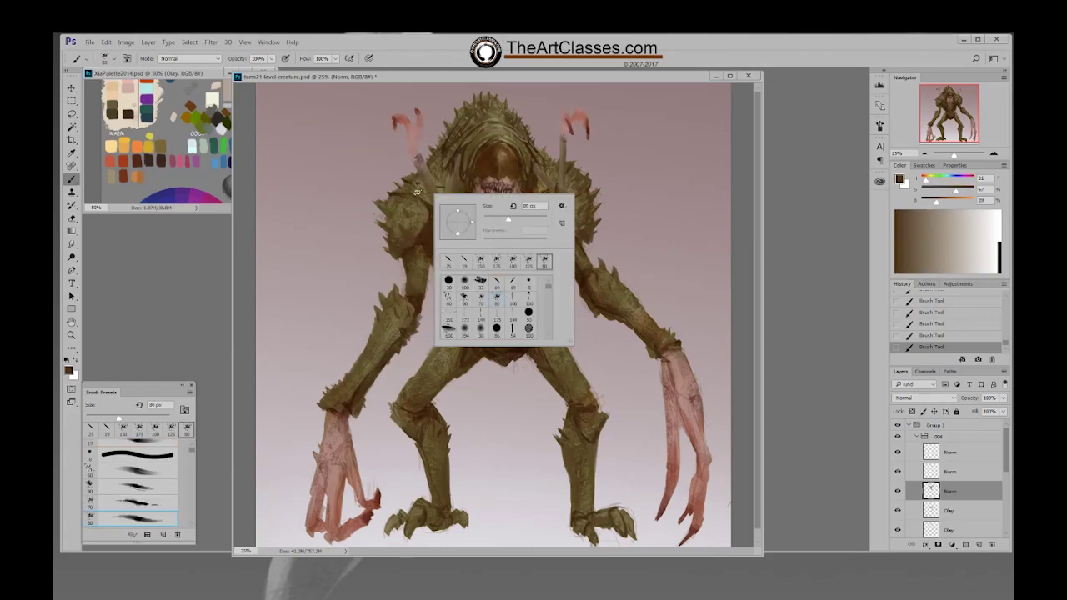
pyautogui.click(424, 194)
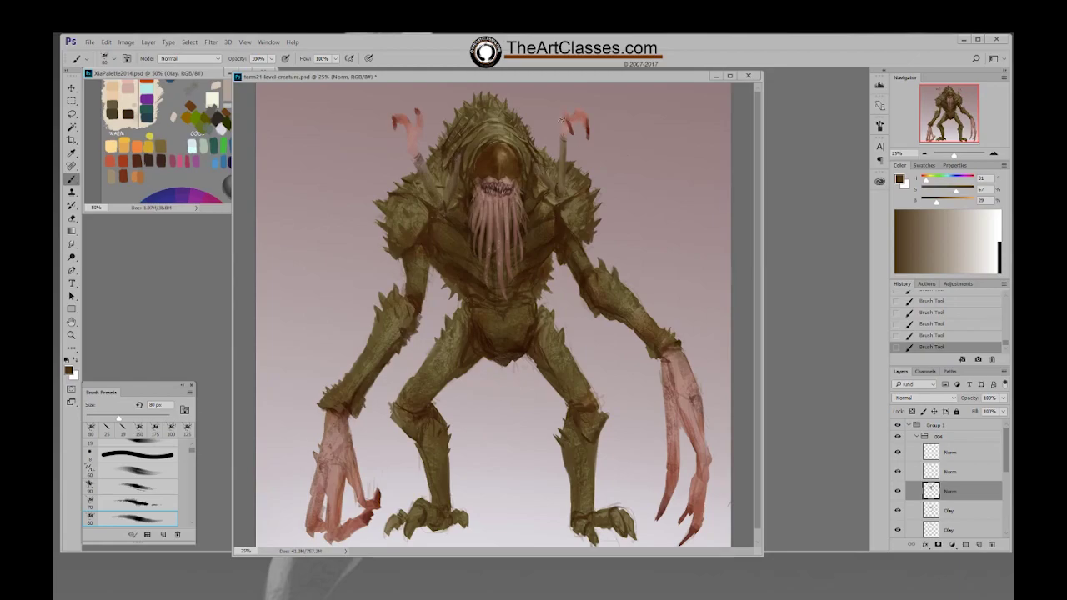
pyautogui.hotkey('ctrl', 'd')
# Refine the root of the left back tentacle with sampled brown and olive tones, using 25 to 40 px brush sizes
pyautogui.rightClick(504, 146)
pyautogui.click(561, 249)
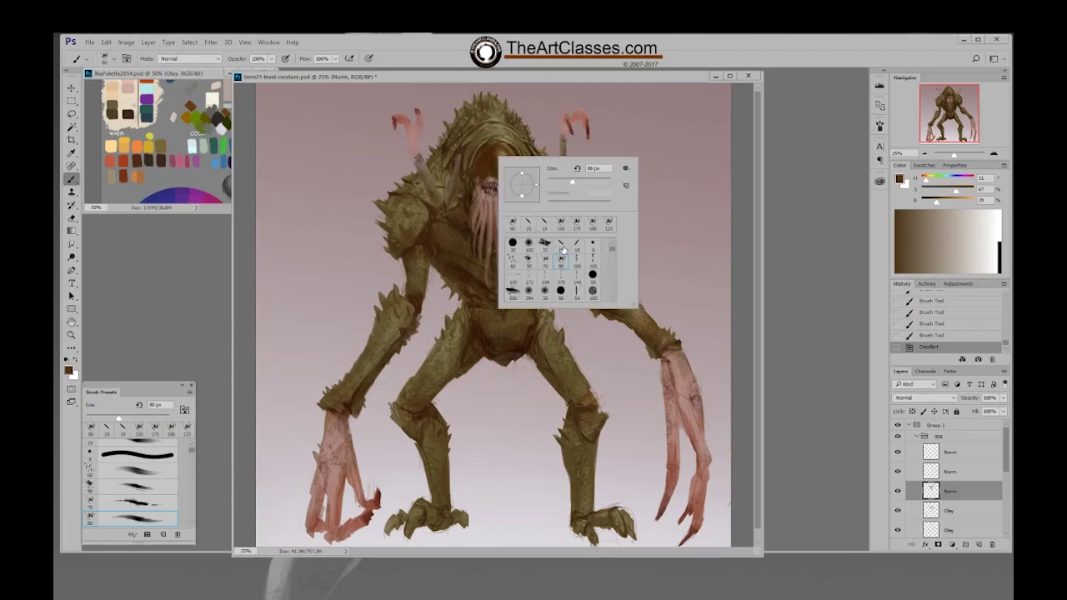
pyautogui.keyDown('alt'); pyautogui.click(451, 202); pyautogui.keyUp('alt')
pyautogui.keyDown('alt'); pyautogui.click(448, 202); pyautogui.keyUp('alt')
pyautogui.press(']')
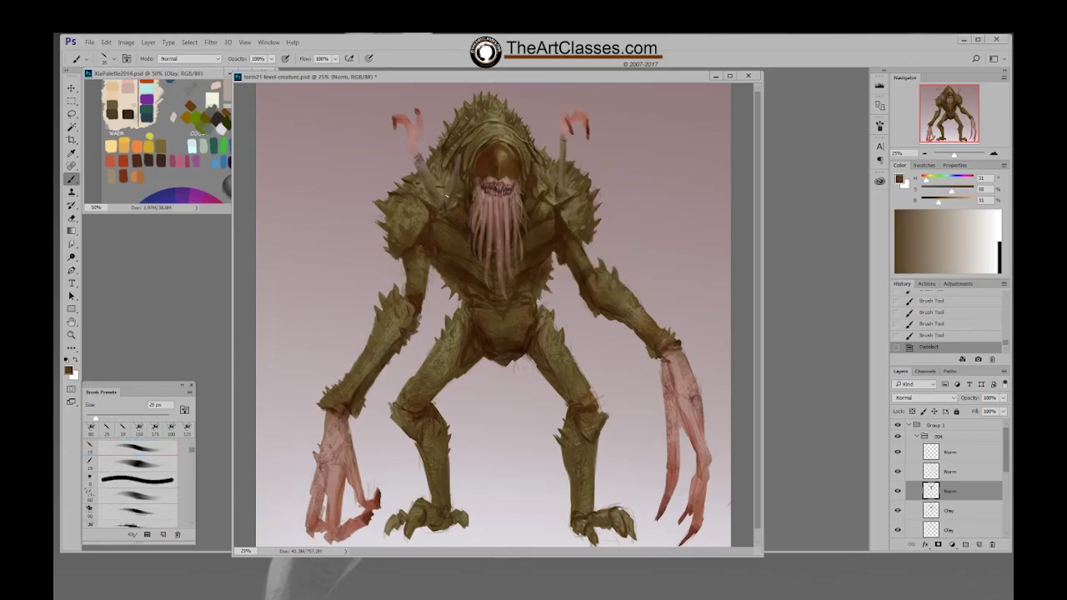
pyautogui.moveTo(442, 199); pyautogui.dragTo(446, 193)
pyautogui.click(448, 191)
pyautogui.moveTo(447, 189); pyautogui.dragTo(450, 194)
pyautogui.keyDown('alt'); pyautogui.click(447, 192); pyautogui.keyUp('alt')
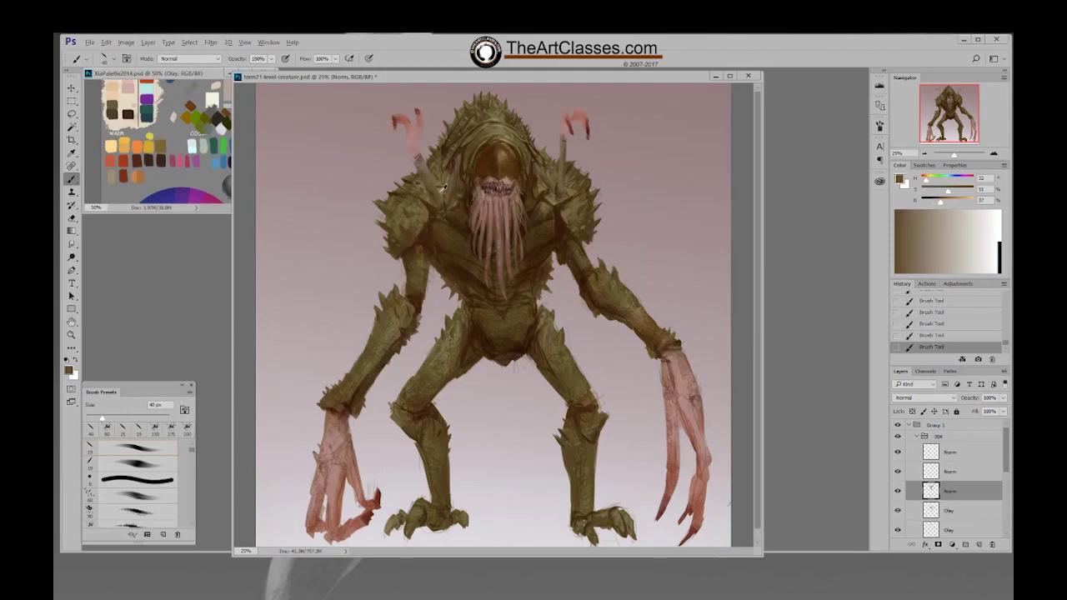
pyautogui.keyDown('alt'); pyautogui.click(441, 185); pyautogui.keyUp('alt')
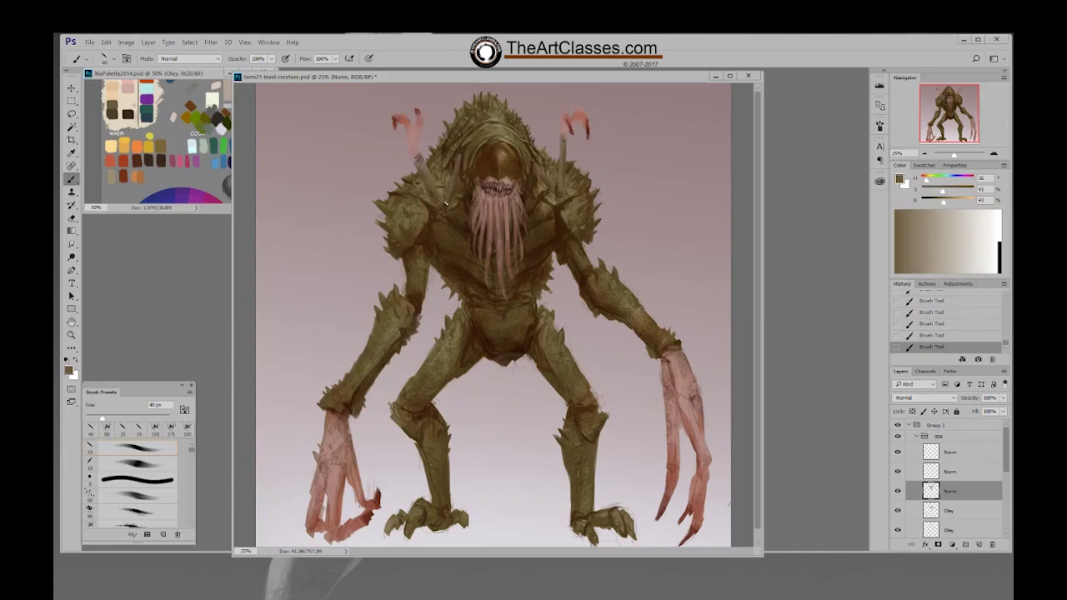
pyautogui.keyDown('alt'); pyautogui.click(447, 202); pyautogui.keyUp('alt')
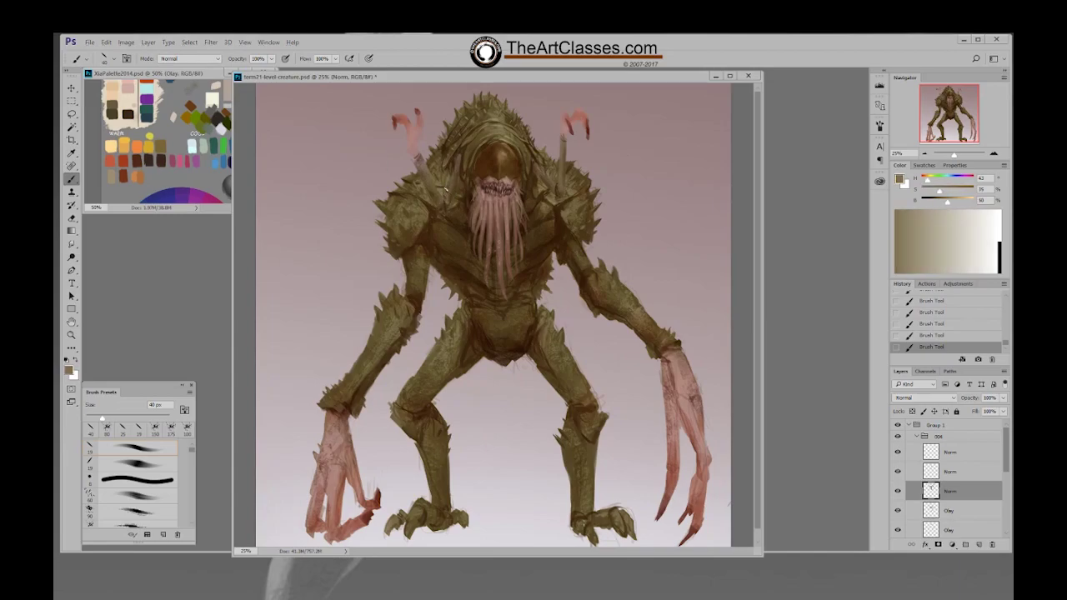
# Paint fine details between the left tentacle root and the hood with a hard 19 px brush, sampling dark brown and light olive tones
pyautogui.press('.')
pyautogui.rightClick(488, 200)
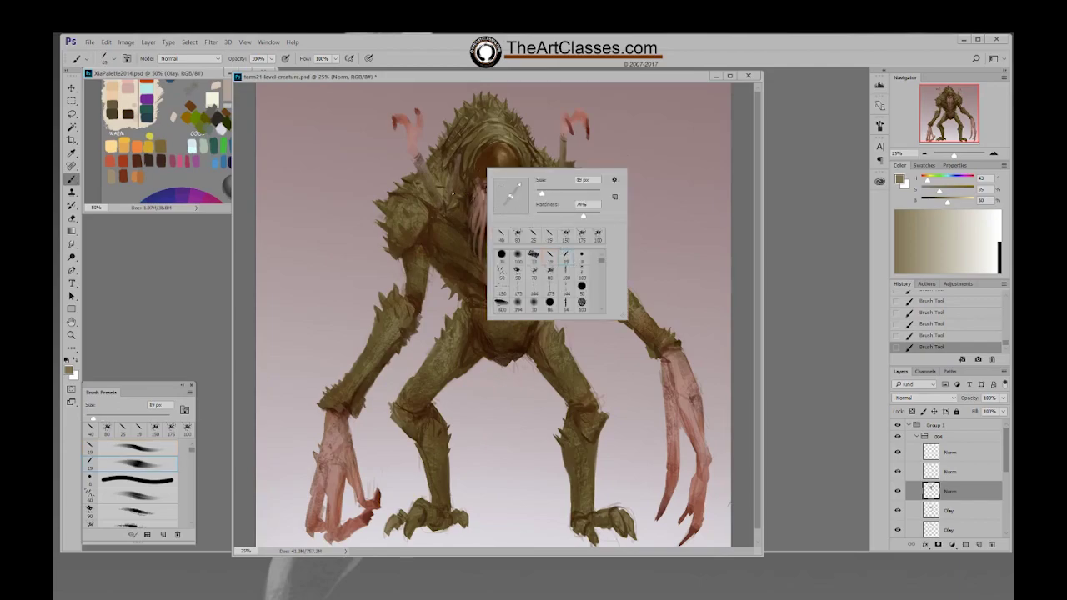
pyautogui.click(453, 194)
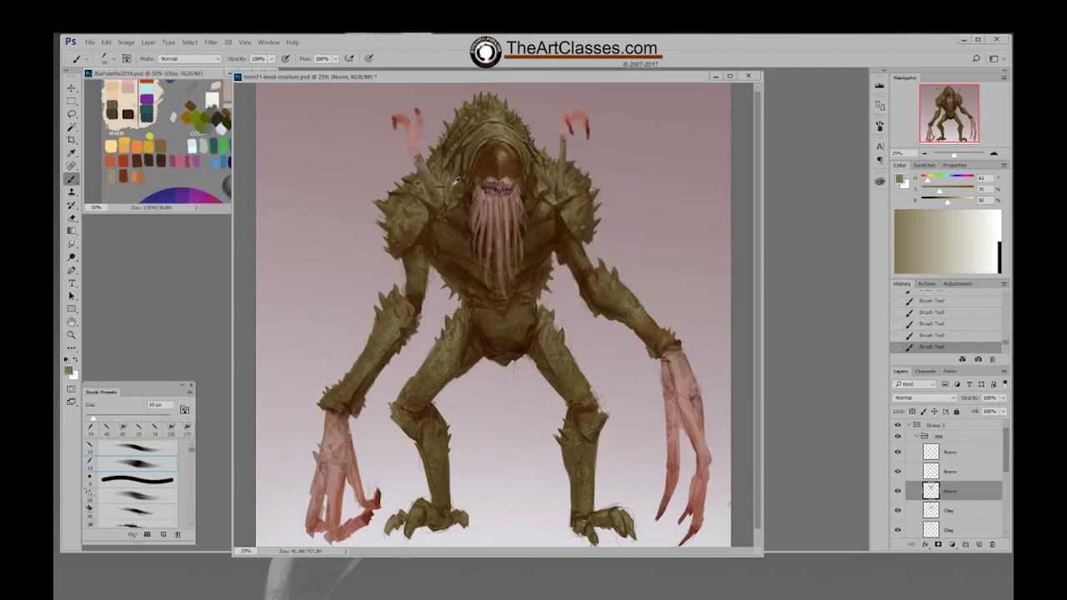
pyautogui.keyDown('alt'); pyautogui.click(460, 156); pyautogui.keyUp('alt')
pyautogui.keyDown('alt'); pyautogui.click(460, 163); pyautogui.keyUp('alt')
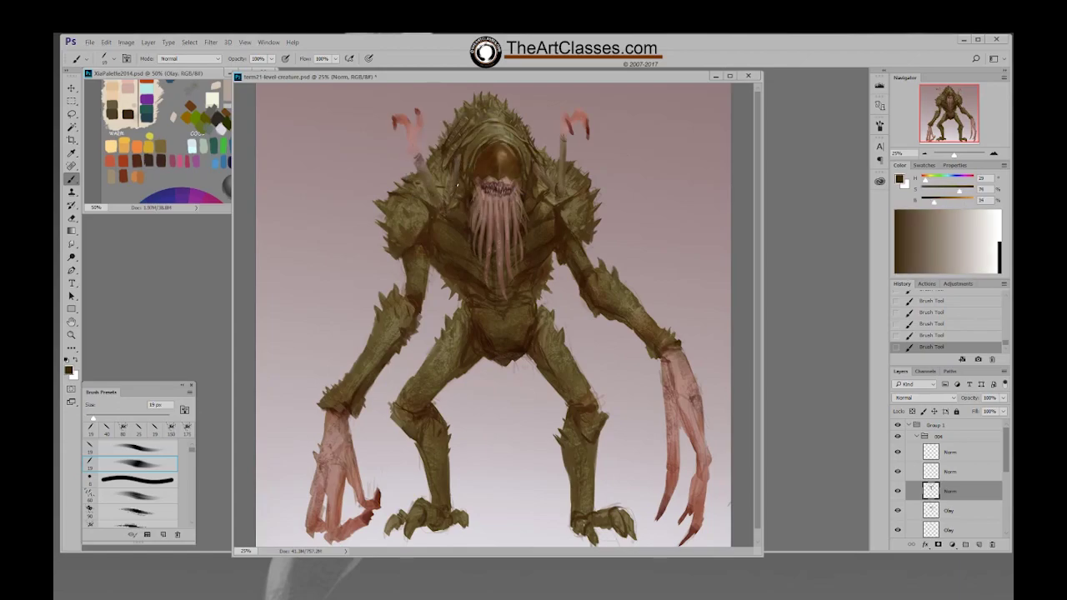
pyautogui.keyDown('alt'); pyautogui.click(455, 180); pyautogui.keyUp('alt')
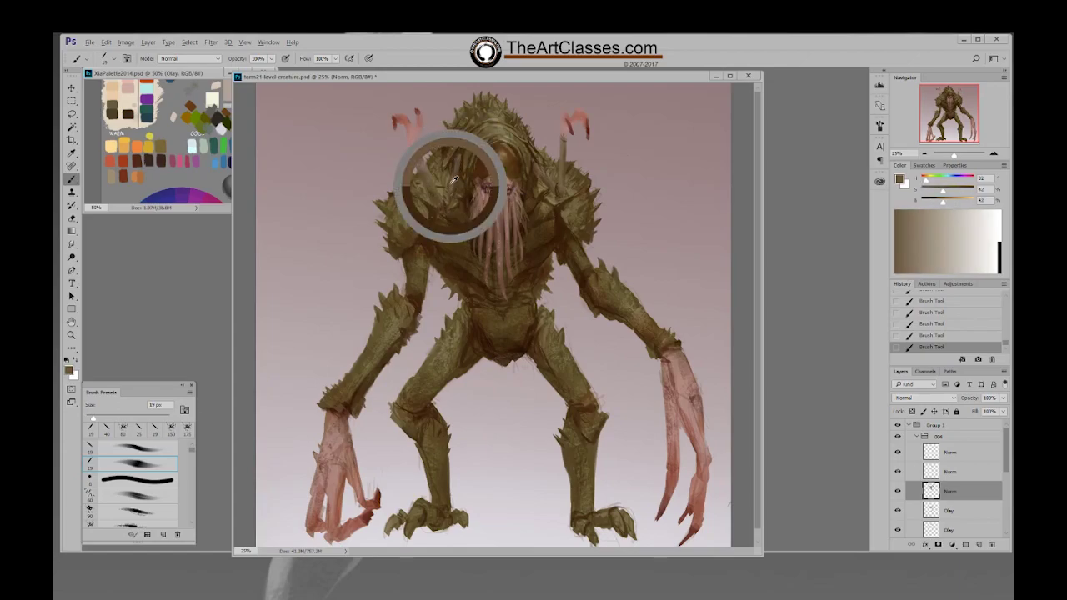
pyautogui.keyDown('alt'); pyautogui.click(499, 128); pyautogui.keyUp('alt')
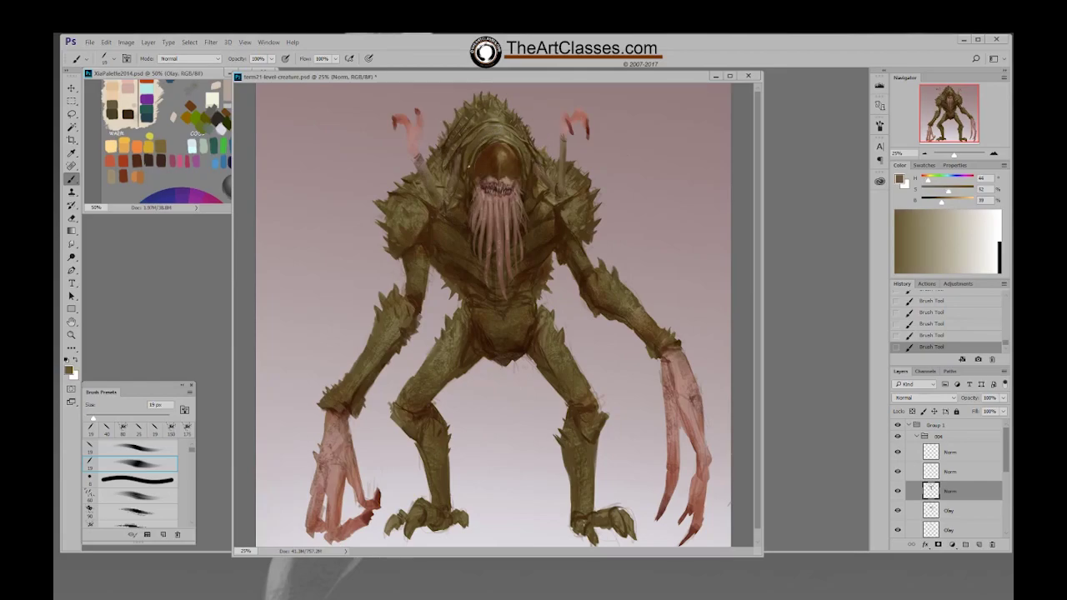
pyautogui.keyDown('alt'); pyautogui.click(512, 131); pyautogui.keyUp('alt')
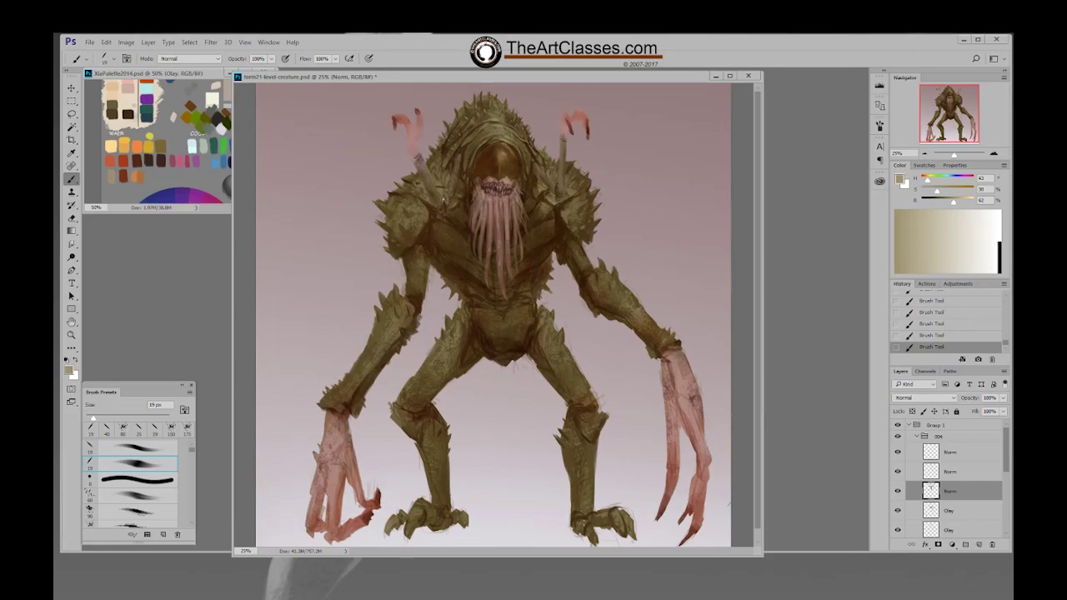
# Blend the shoulder area below the left tentacle root and touch up its stalk with sampled browns and the 19 px brush
pyautogui.keyDown('alt'); pyautogui.click(452, 200); pyautogui.keyUp('alt')
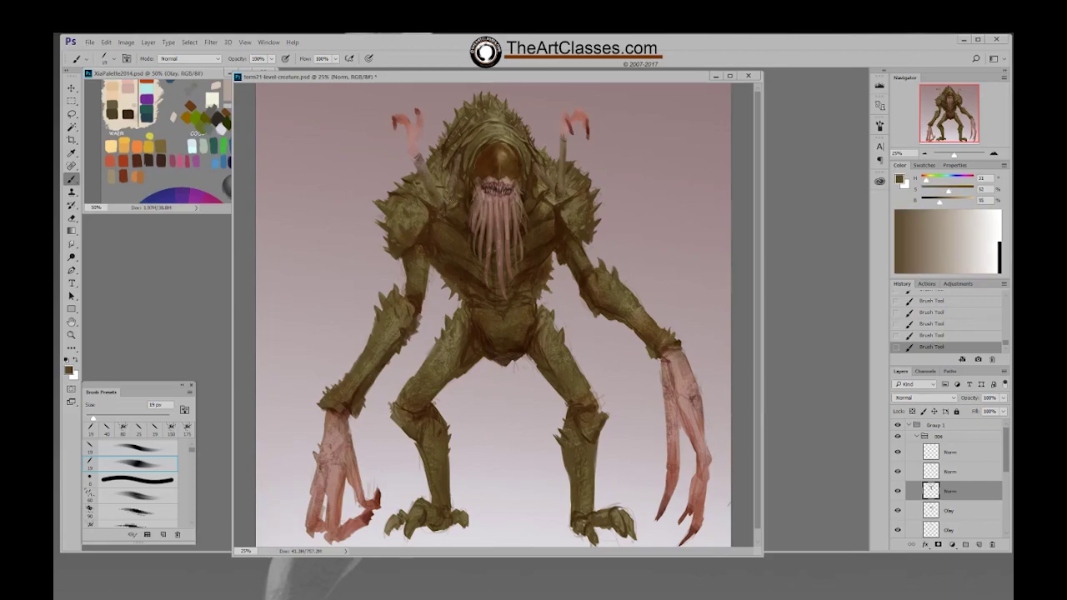
pyautogui.keyDown('alt'); pyautogui.click(469, 197); pyautogui.keyUp('alt')
pyautogui.keyDown('alt'); pyautogui.click(449, 204); pyautogui.keyUp('alt')
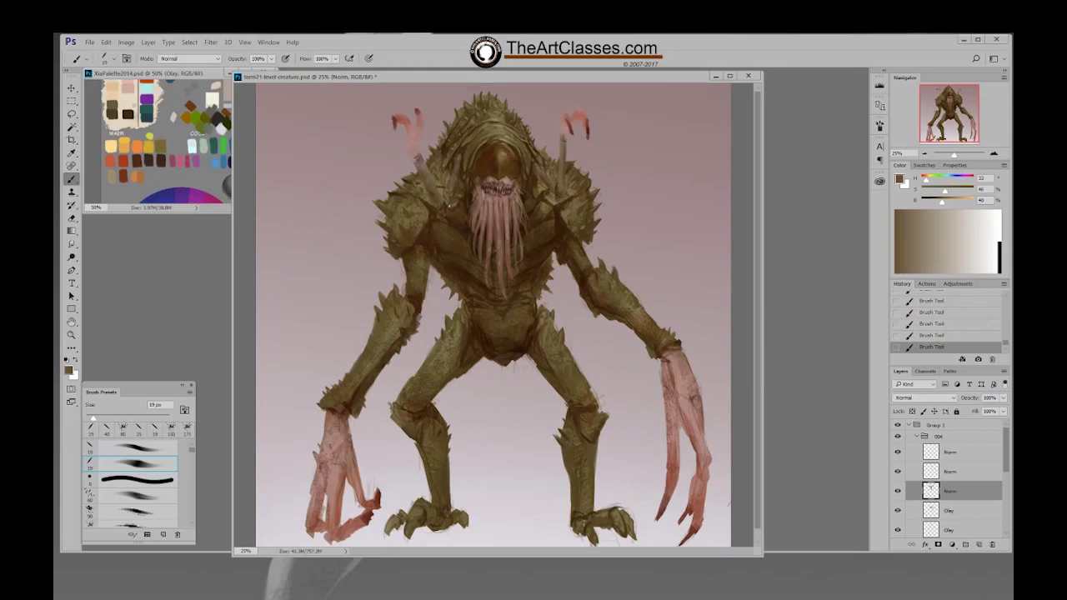
pyautogui.keyDown('alt'); pyautogui.click(455, 196); pyautogui.keyUp('alt')
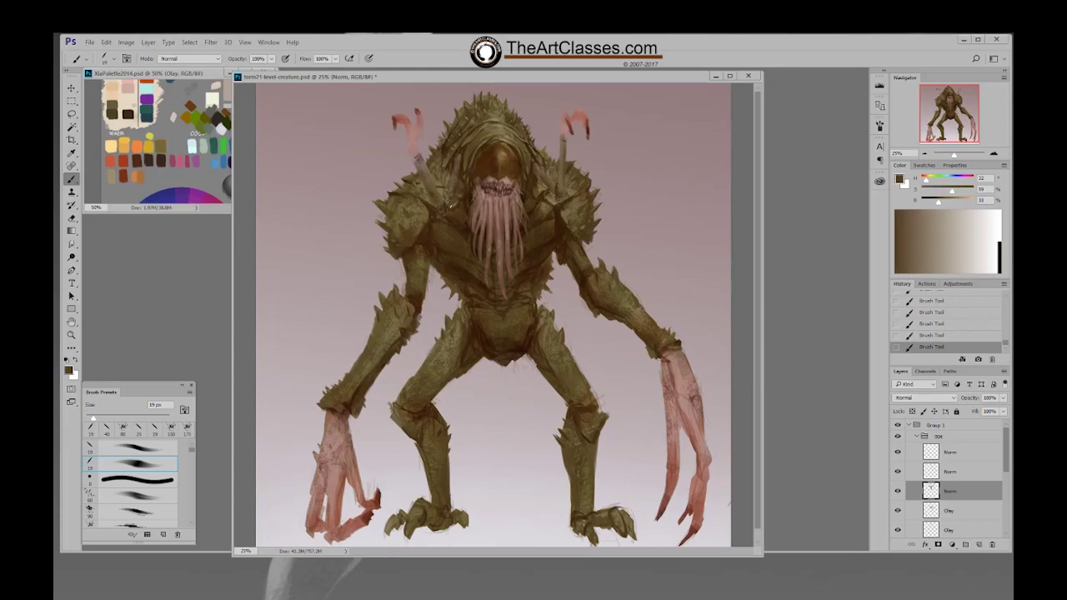
pyautogui.keyDown('alt'); pyautogui.click(454, 200); pyautogui.keyUp('alt')
pyautogui.keyDown('alt'); pyautogui.click(454, 188); pyautogui.keyUp('alt')
pyautogui.moveTo(425, 166); pyautogui.dragTo(429, 177)
# Darken the left back tentacle's stalk where it meets the shoulder with sampled browns, using 60 and 40 px brush sizes
pyautogui.rightClick(440, 184)
pyautogui.click(497, 273)
pyautogui.click(465, 177)
pyautogui.press(']')
pyautogui.press(']')
pyautogui.press(']')
pyautogui.press(']')
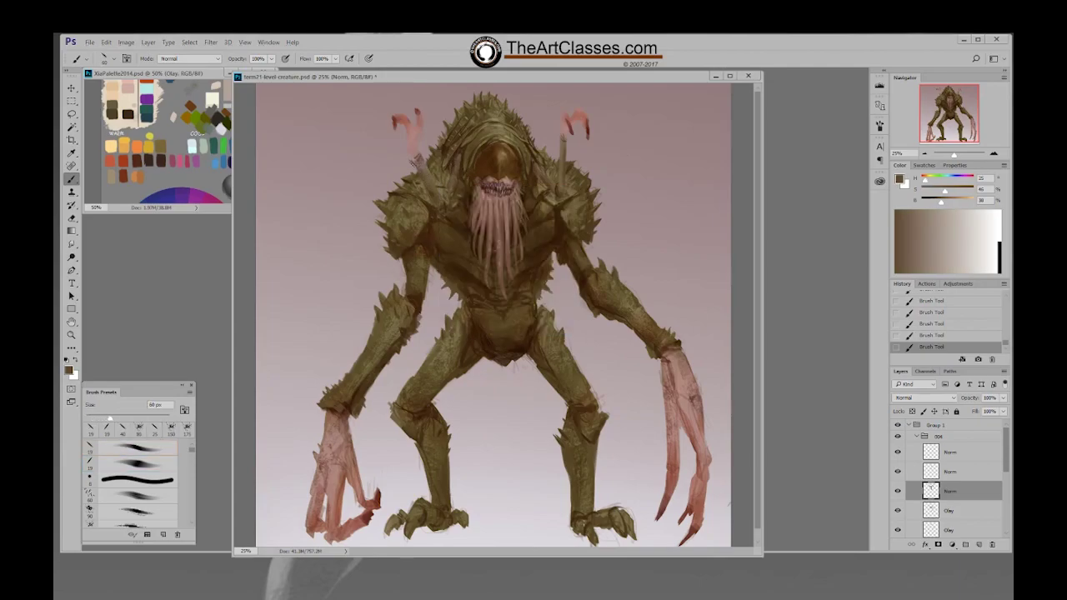
pyautogui.moveTo(417, 158)
pyautogui.mouseDown()
pyautogui.moveTo(422, 151)
pyautogui.moveTo(417, 172)
pyautogui.mouseUp()
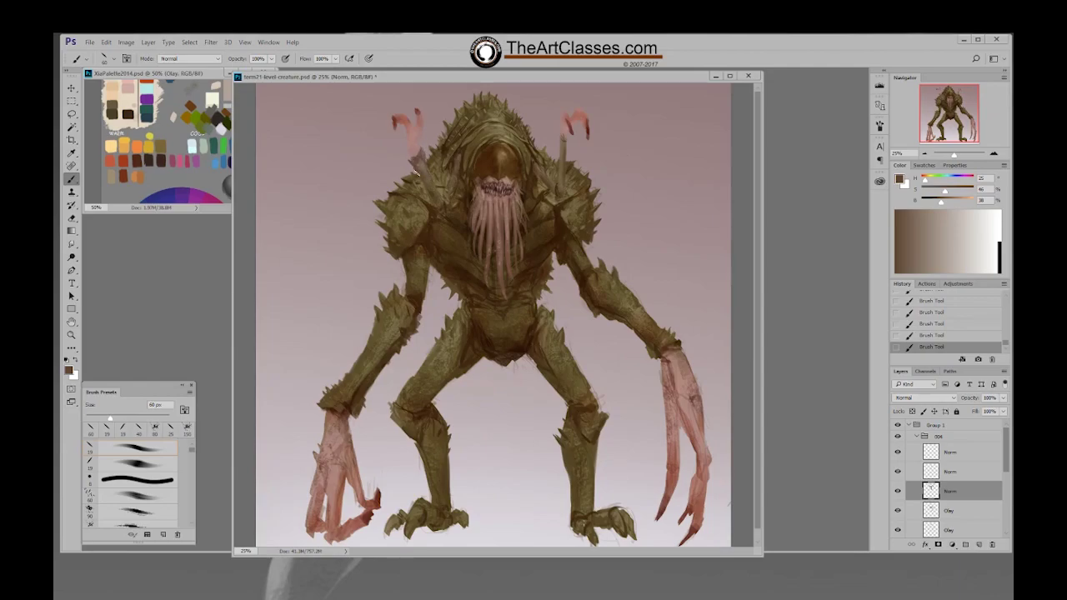
pyautogui.keyDown('alt'); pyautogui.click(446, 206); pyautogui.keyUp('alt')
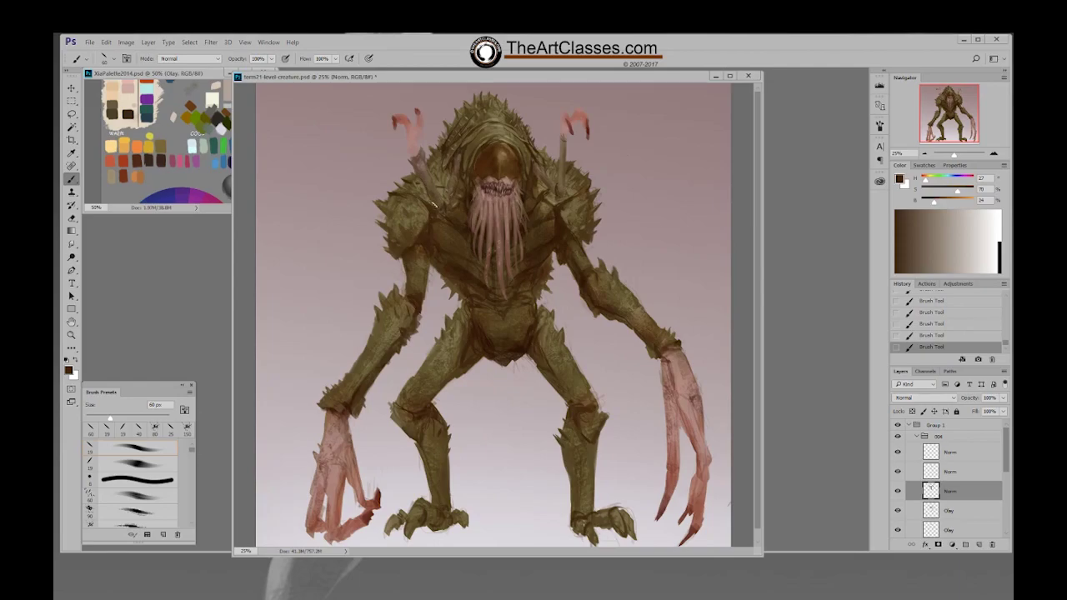
pyautogui.moveTo(420, 174); pyautogui.dragTo(429, 183)
pyautogui.keyDown('alt'); pyautogui.click(442, 197); pyautogui.keyUp('alt')
pyautogui.press('[')
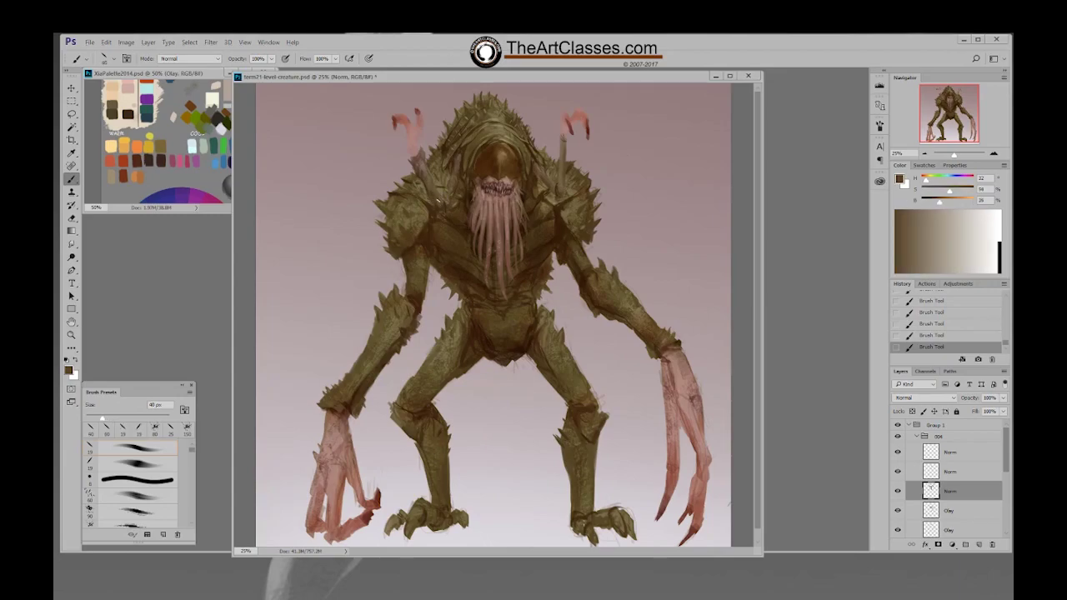
# Add fine olive and dark brown strokes at the left tentacle's root with the hard 19 px brush
pyautogui.keyDown('alt'); pyautogui.click(441, 192); pyautogui.keyUp('alt')
pyautogui.rightClick(460, 168)
pyautogui.click(538, 257)
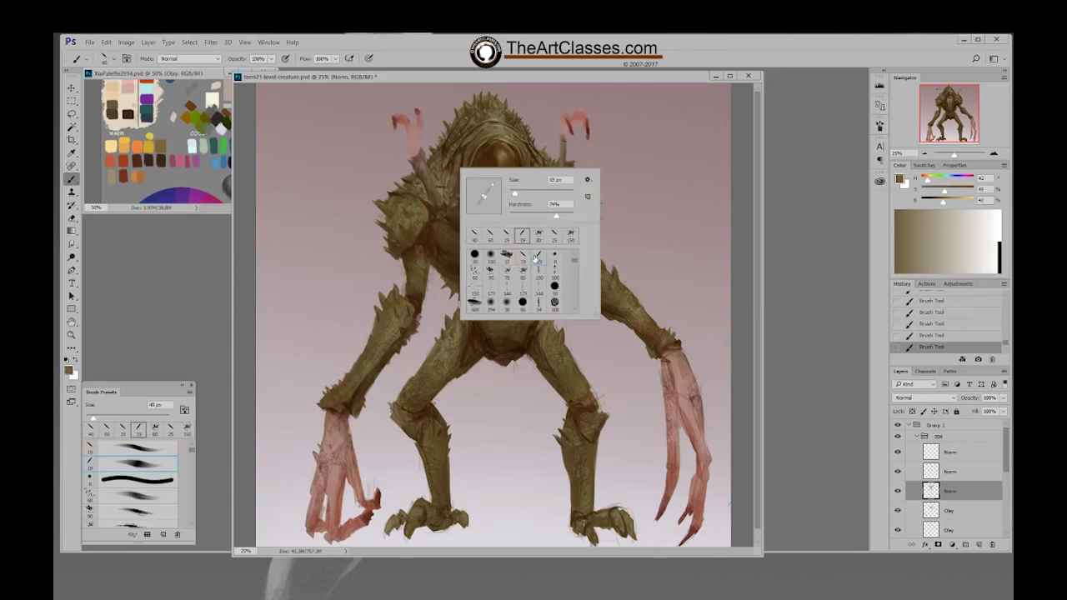
pyautogui.click(435, 191)
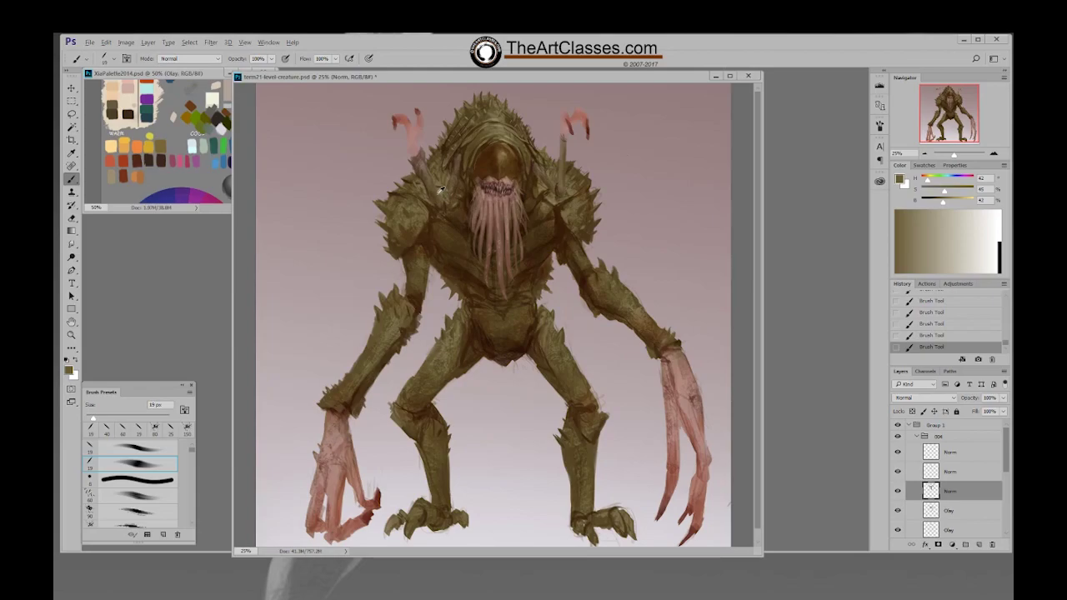
pyautogui.keyDown('alt'); pyautogui.click(436, 209); pyautogui.keyUp('alt')
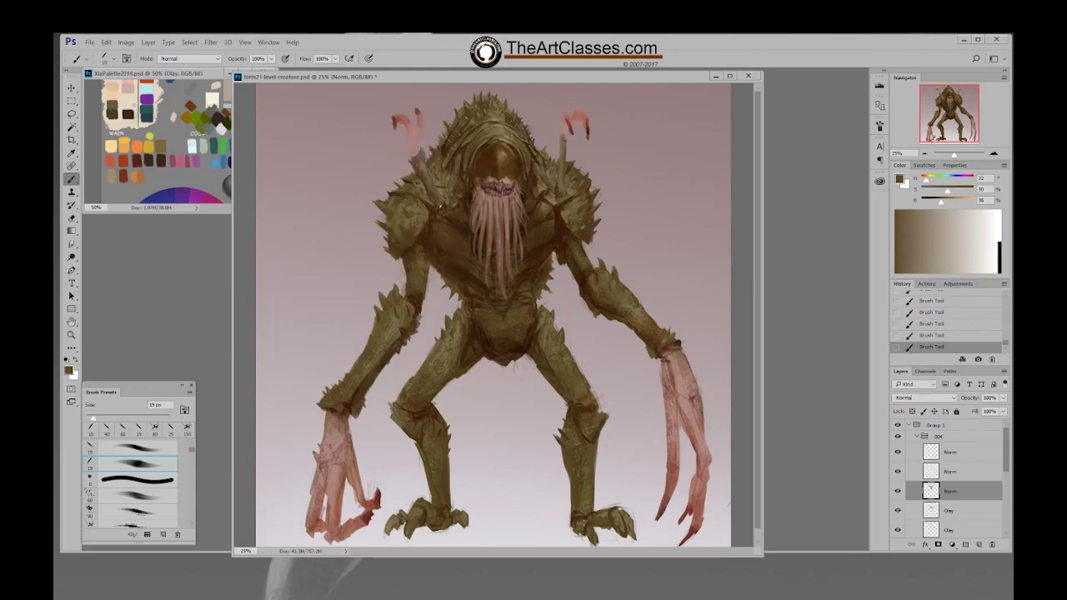
pyautogui.keyDown('alt'); pyautogui.click(448, 200); pyautogui.keyUp('alt')
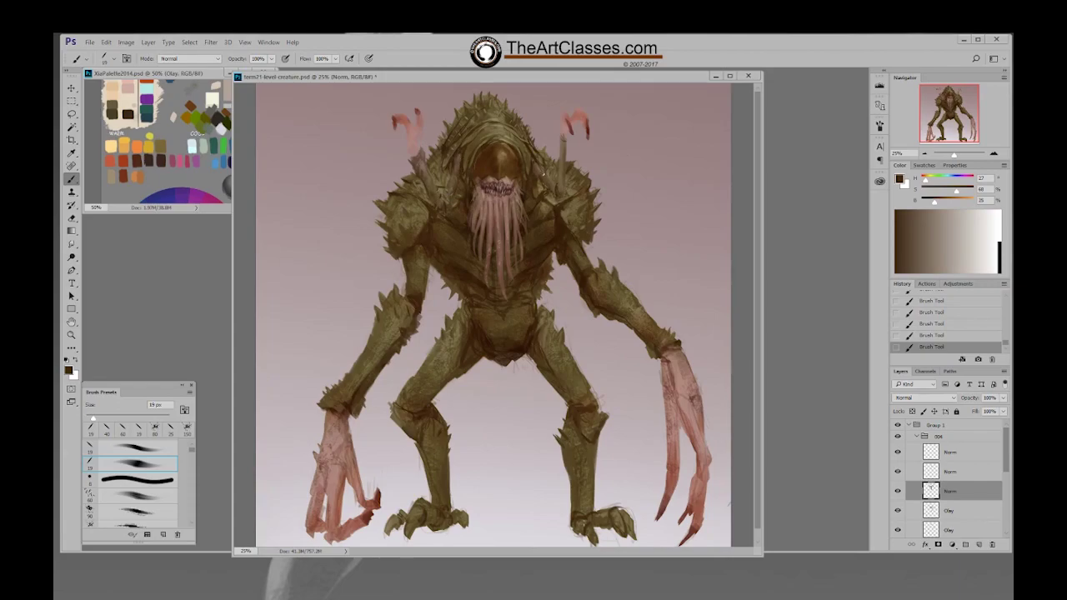
# Paint the right back tentacle's stalk with sampled browns, using a 40 px brush
pyautogui.rightClick(580, 178)
pyautogui.click(654, 241)
pyautogui.click(561, 165)
pyautogui.press(']')
pyautogui.keyDown('alt'); pyautogui.click(564, 155); pyautogui.keyUp('alt')
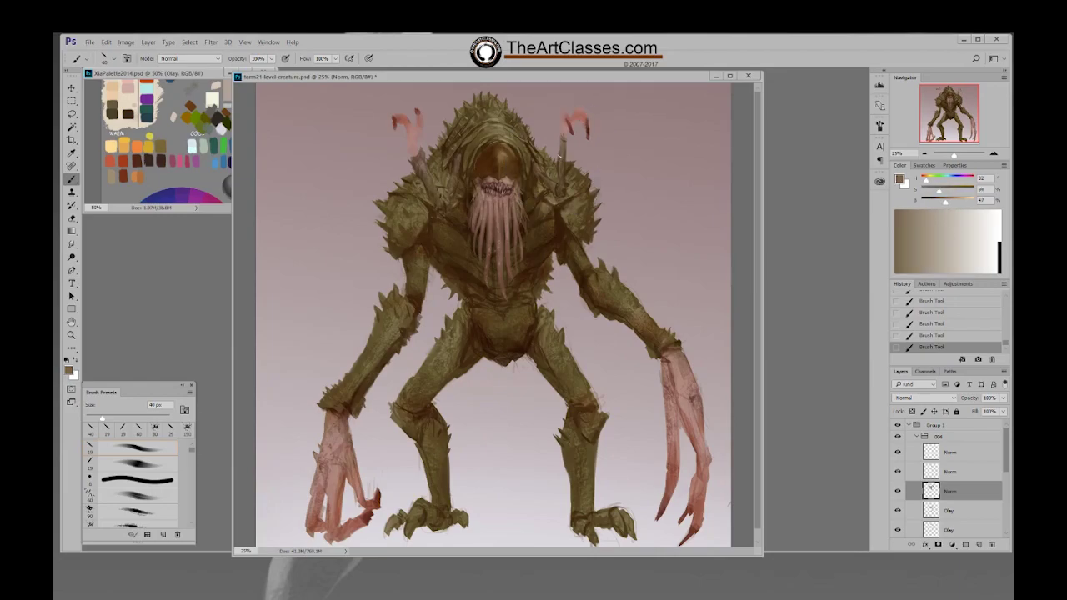
pyautogui.keyDown('alt'); pyautogui.click(562, 151); pyautogui.keyUp('alt')
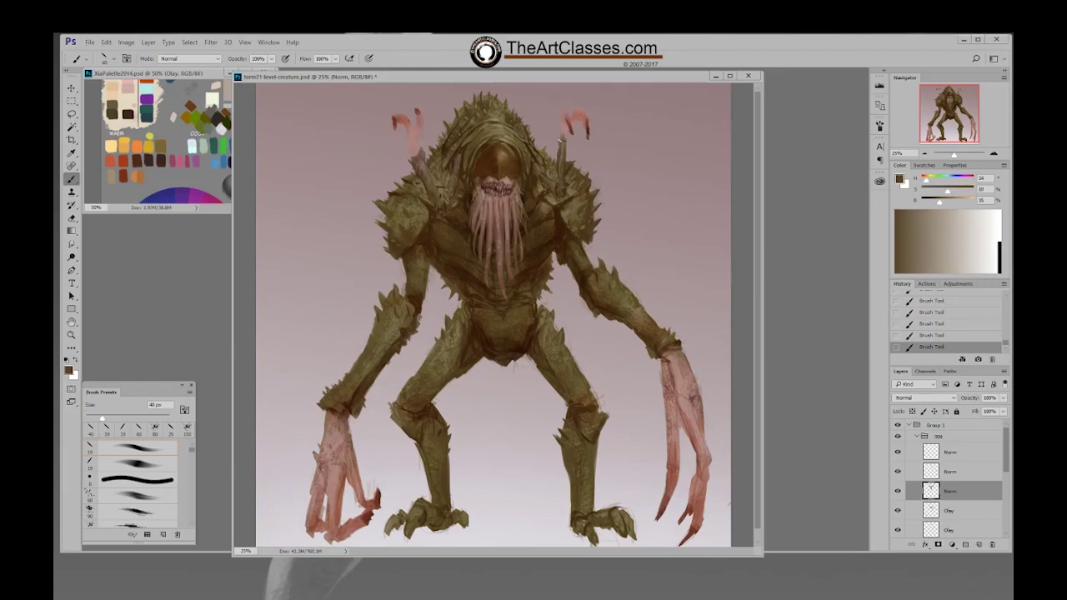
pyautogui.keyDown('alt'); pyautogui.click(560, 147); pyautogui.keyUp('alt')
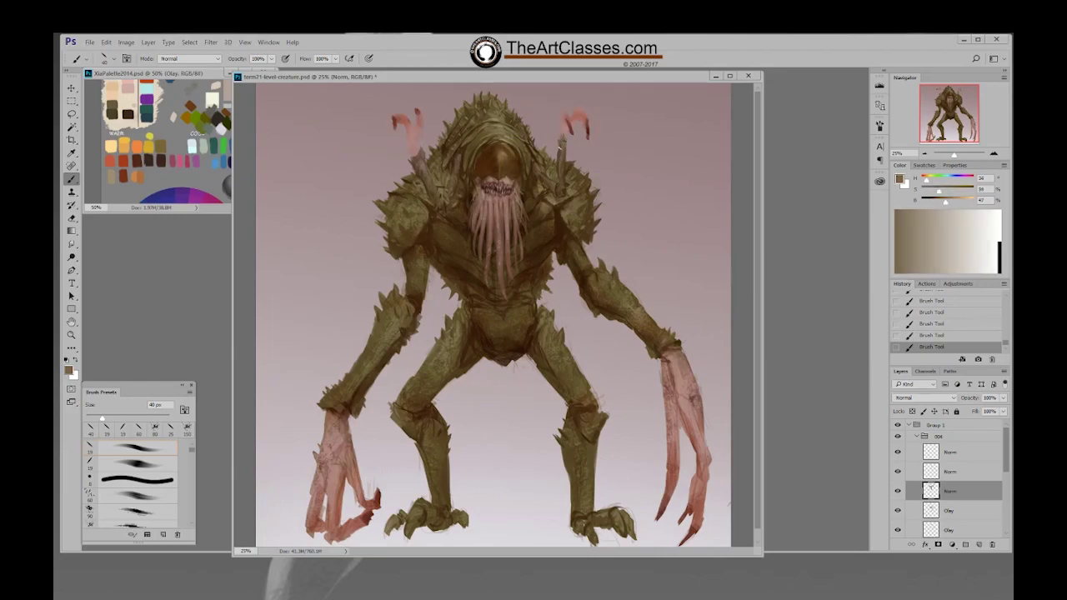
# Widen the right back tentacle's stalk toward its pointed upper end and shade it with sampled olive and dark brown
pyautogui.keyDown('alt'); pyautogui.click(565, 157); pyautogui.keyUp('alt')
pyautogui.moveTo(566, 150); pyautogui.dragTo(561, 131)
pyautogui.keyDown('alt'); pyautogui.click(565, 136); pyautogui.keyUp('alt')
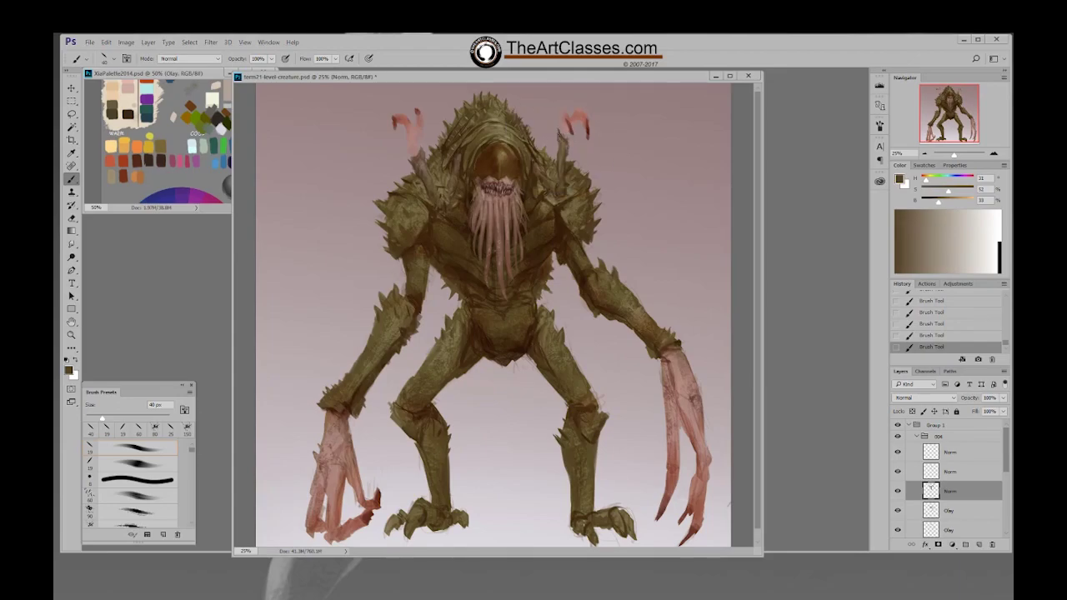
pyautogui.keyDown('alt'); pyautogui.click(566, 178); pyautogui.keyUp('alt')
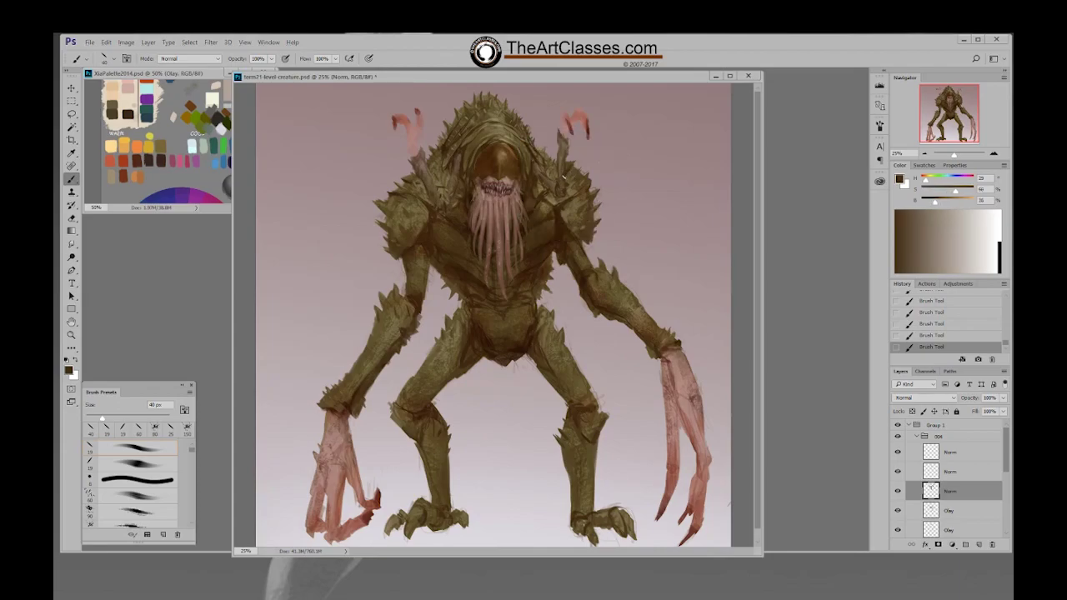
# Erase along the outer edge of the right back tentacle's stalk and retouch it with sampled brown
pyautogui.keyDown('alt'); pyautogui.click(583, 156); pyautogui.keyUp('alt')
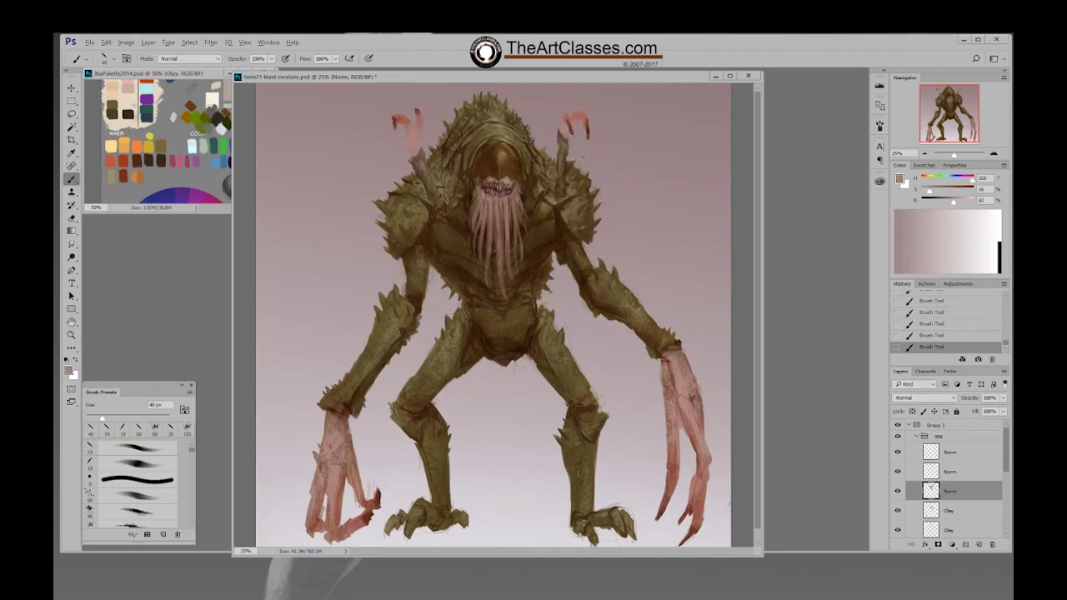
pyautogui.press('e')
pyautogui.moveTo(570, 158); pyautogui.dragTo(567, 190)
pyautogui.press('b')
pyautogui.keyDown('alt'); pyautogui.click(564, 170); pyautogui.keyUp('alt')
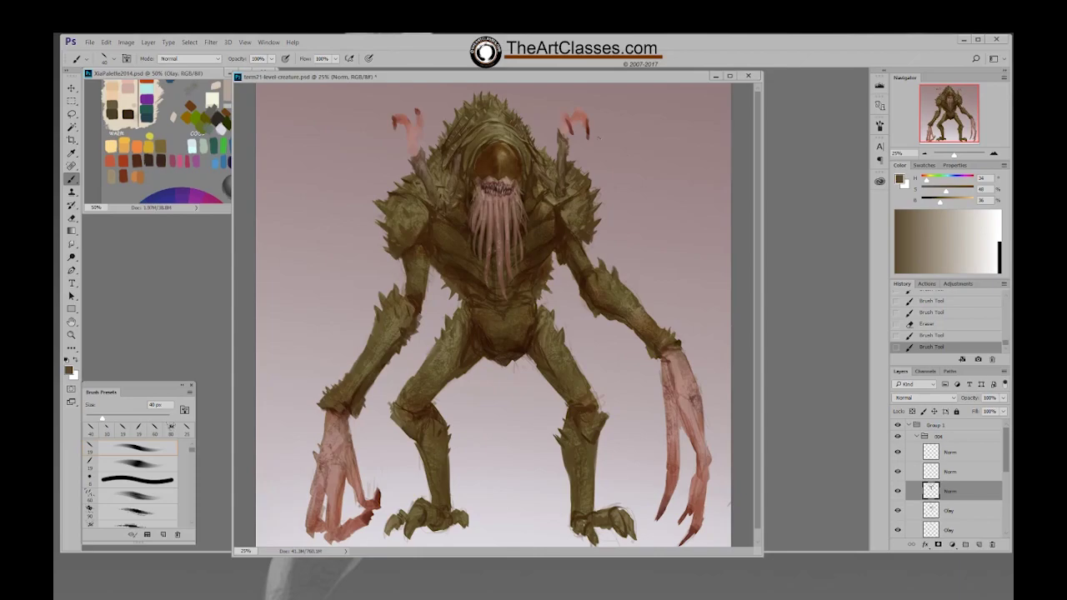
# Darken the left back tentacle's stalk with sampled browns, including a dark tone from the hood's edge
pyautogui.keyDown('alt'); pyautogui.click(419, 172); pyautogui.keyUp('alt')
pyautogui.moveTo(420, 170)
pyautogui.mouseDown()
pyautogui.moveTo(460, 194)
pyautogui.moveTo(467, 149)
pyautogui.moveTo(422, 150)
pyautogui.mouseUp()
pyautogui.keyDown('alt'); pyautogui.click(450, 155); pyautogui.keyUp('alt')
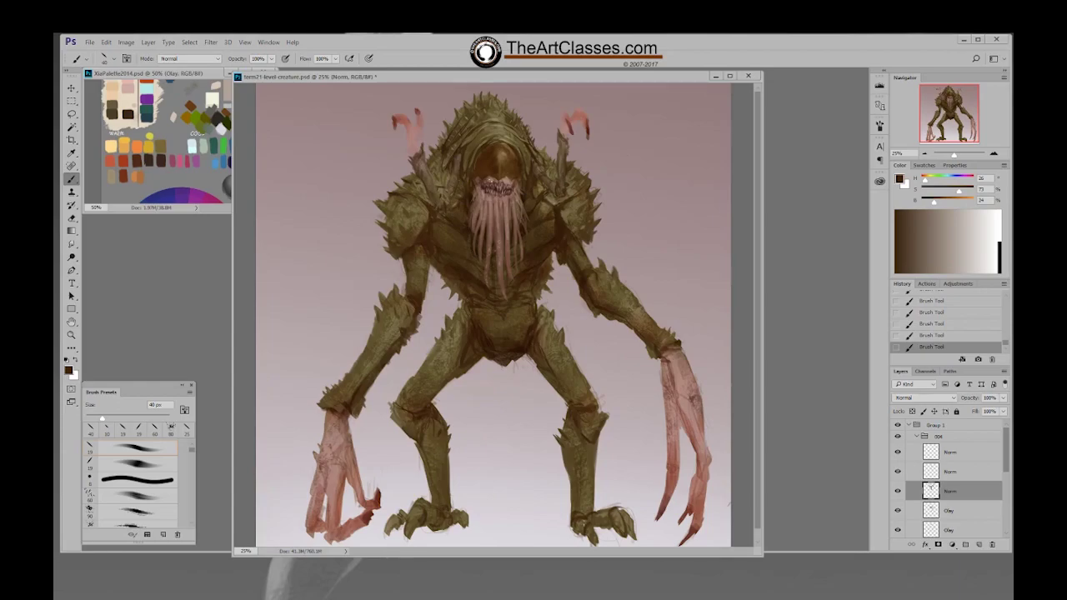
# Blend the right back tentacle's root into the shoulder with a 30 px brush, using sampled dark browns and a lighter olive tone
pyautogui.keyDown('alt'); pyautogui.click(557, 177); pyautogui.keyUp('alt')
pyautogui.moveTo(553, 179); pyautogui.dragTo(555, 182)
pyautogui.keyDown('alt'); pyautogui.click(555, 177); pyautogui.keyUp('alt')
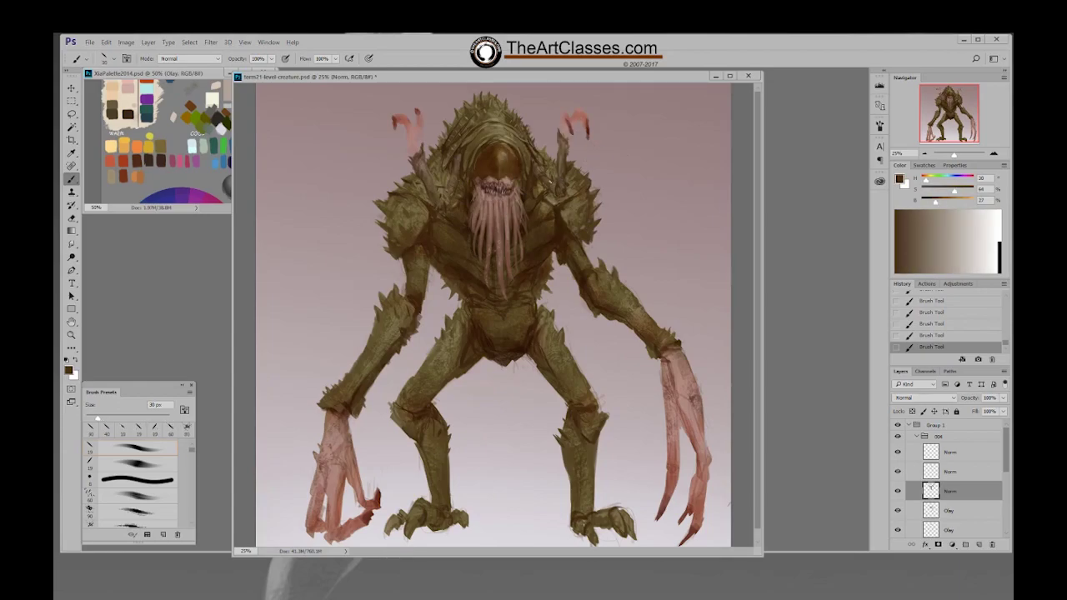
pyautogui.keyDown('alt'); pyautogui.click(551, 183); pyautogui.keyUp('alt')
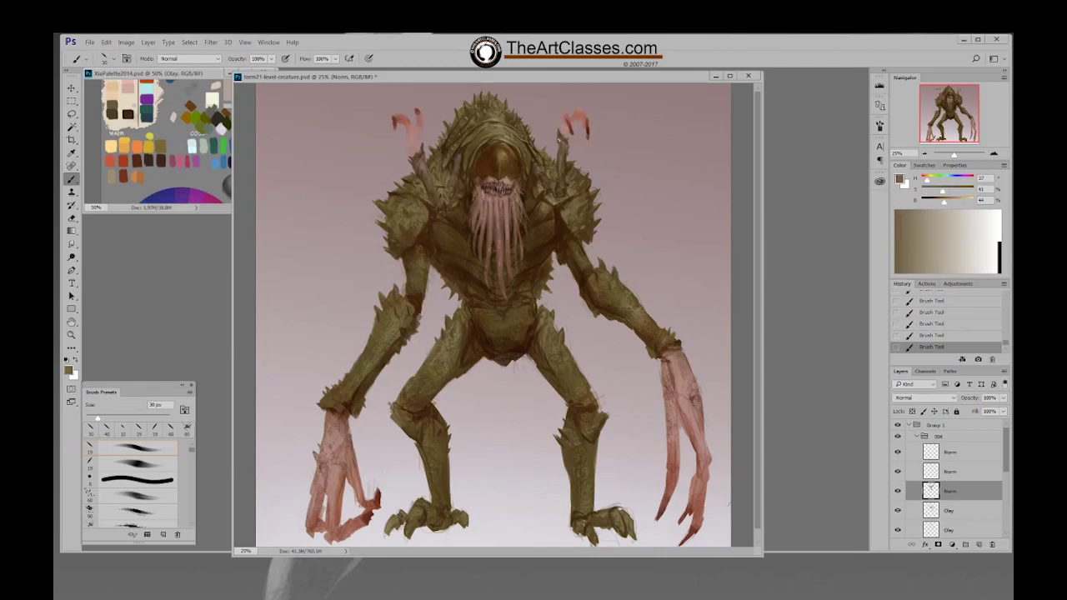
pyautogui.moveTo(945, 202); pyautogui.dragTo(936, 190)
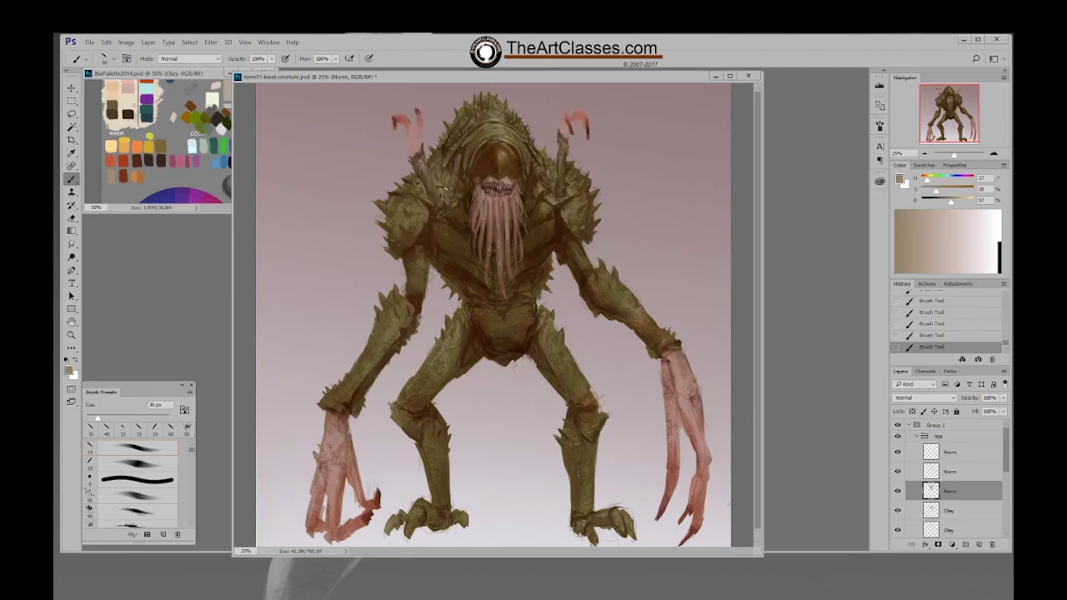
# Detail the left back tentacle's root beside the hood with the 19 px brush, alternating sampled dark and mid browns
pyautogui.keyDown('alt'); pyautogui.click(441, 190); pyautogui.keyUp('alt')
pyautogui.keyDown('alt'); pyautogui.click(445, 197); pyautogui.keyUp('alt')
pyautogui.rightClick(452, 164)
pyautogui.click(528, 232)
pyautogui.press('Return')
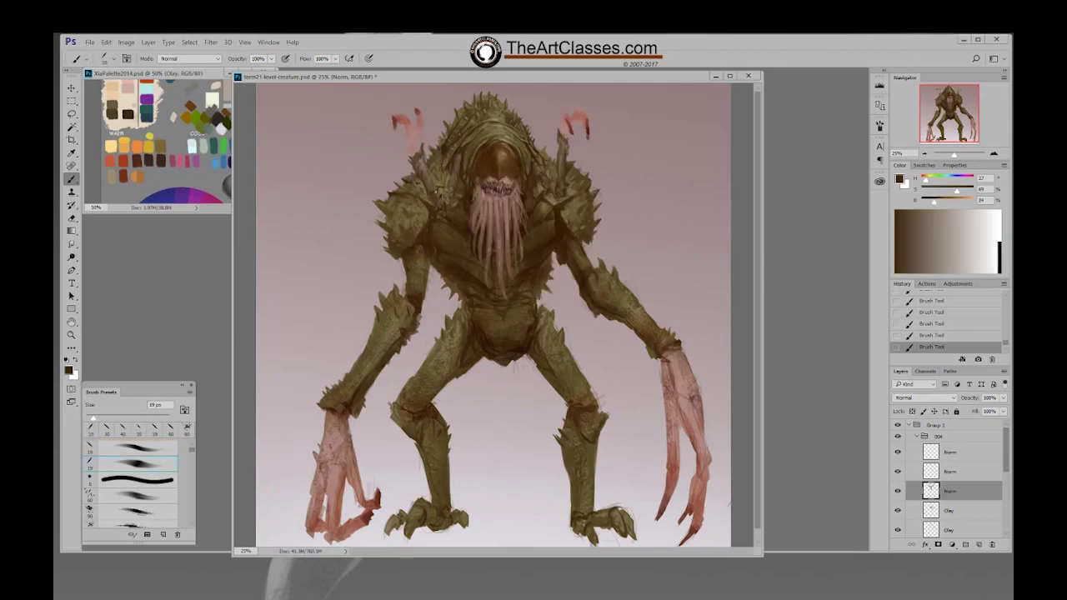
pyautogui.keyDown('alt'); pyautogui.click(433, 192); pyautogui.keyUp('alt')
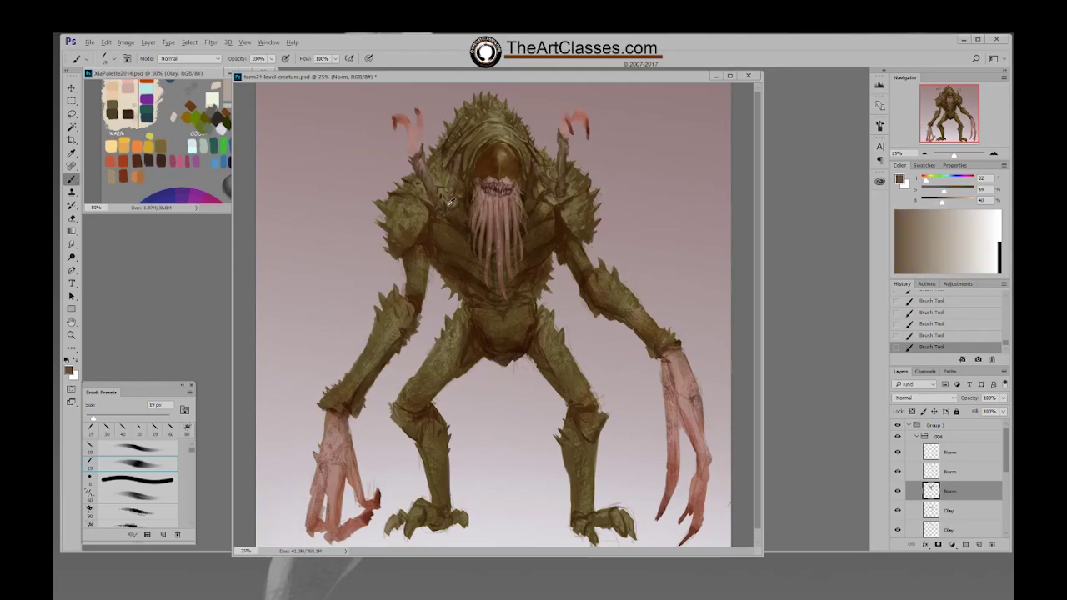
pyautogui.keyDown('alt'); pyautogui.click(449, 202); pyautogui.keyUp('alt')
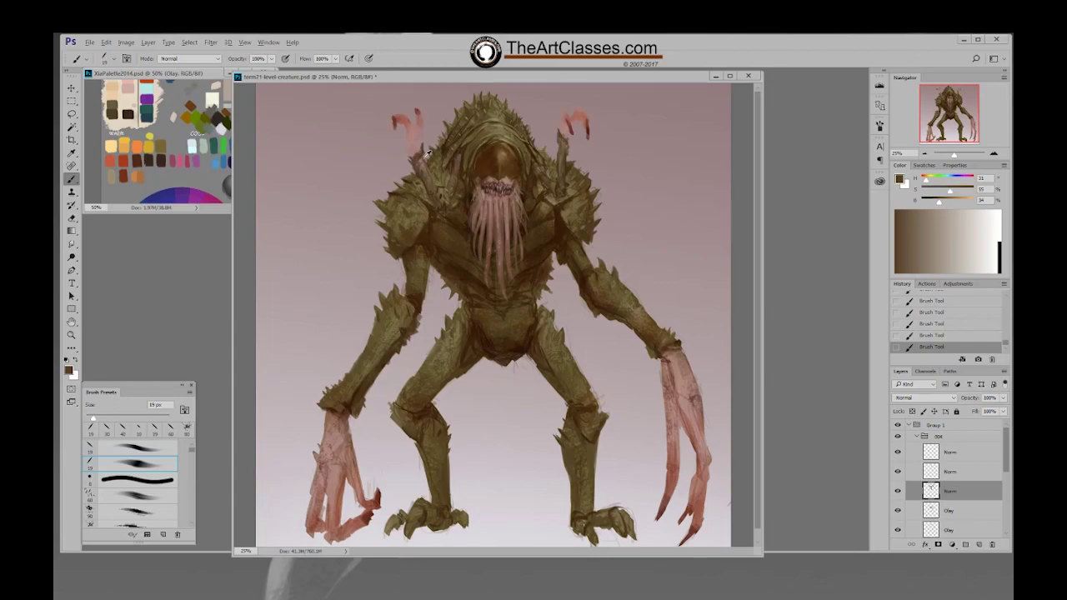
pyautogui.keyDown('alt'); pyautogui.click(457, 159); pyautogui.keyUp('alt')
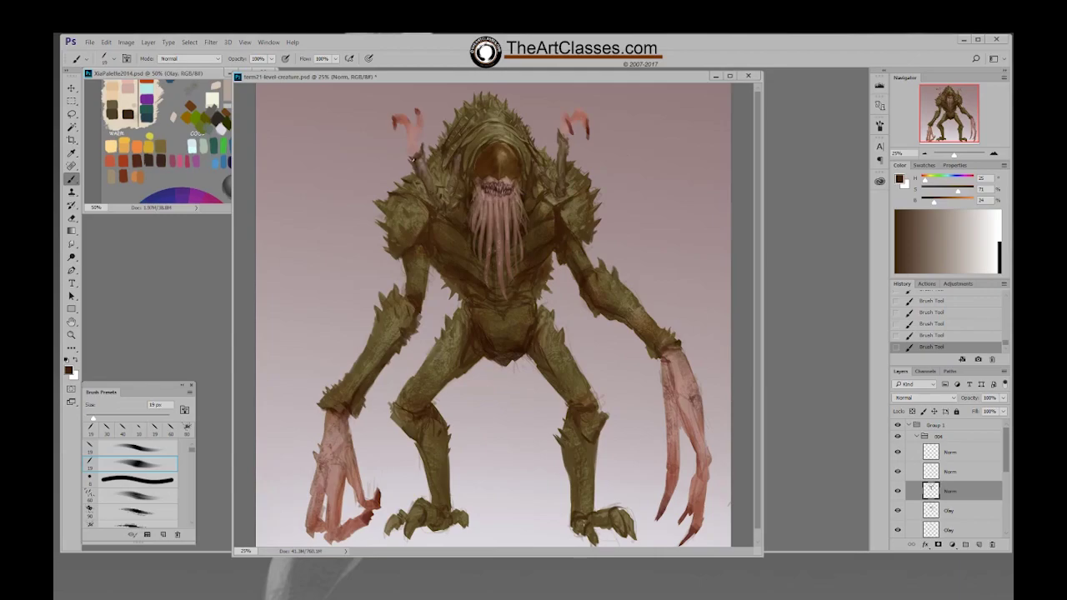
# Refine the upper end and outer edge of the right back tentacle's stalk with sampled browns and a 40 px brush
pyautogui.keyDown('alt'); pyautogui.click(565, 152); pyautogui.keyUp('alt')
pyautogui.rightClick(570, 165)
pyautogui.click(634, 256)
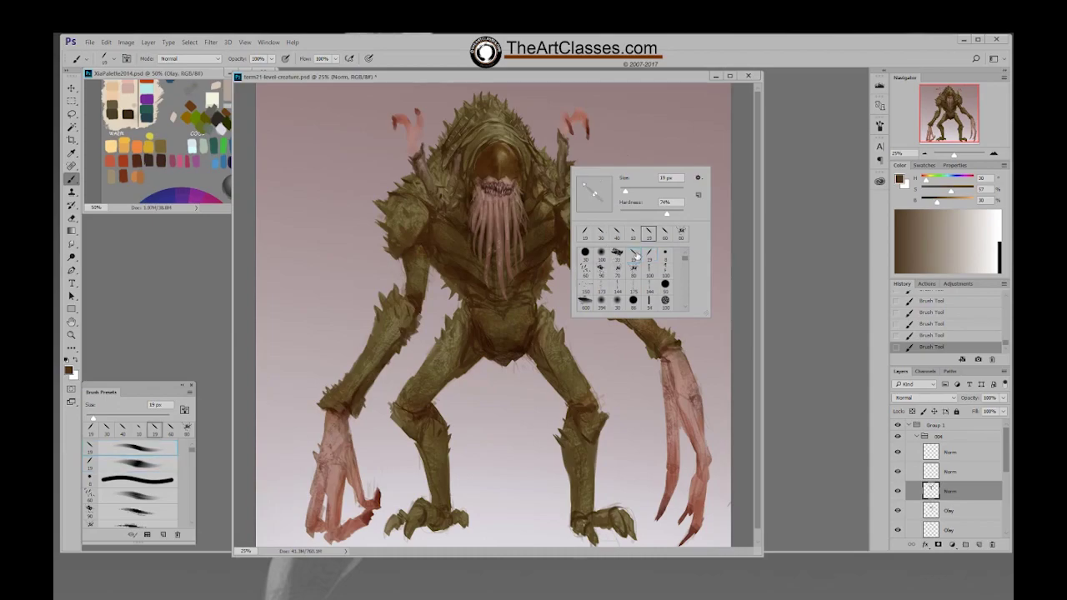
pyautogui.click(742, 138)
pyautogui.press('[')
pyautogui.press('[')
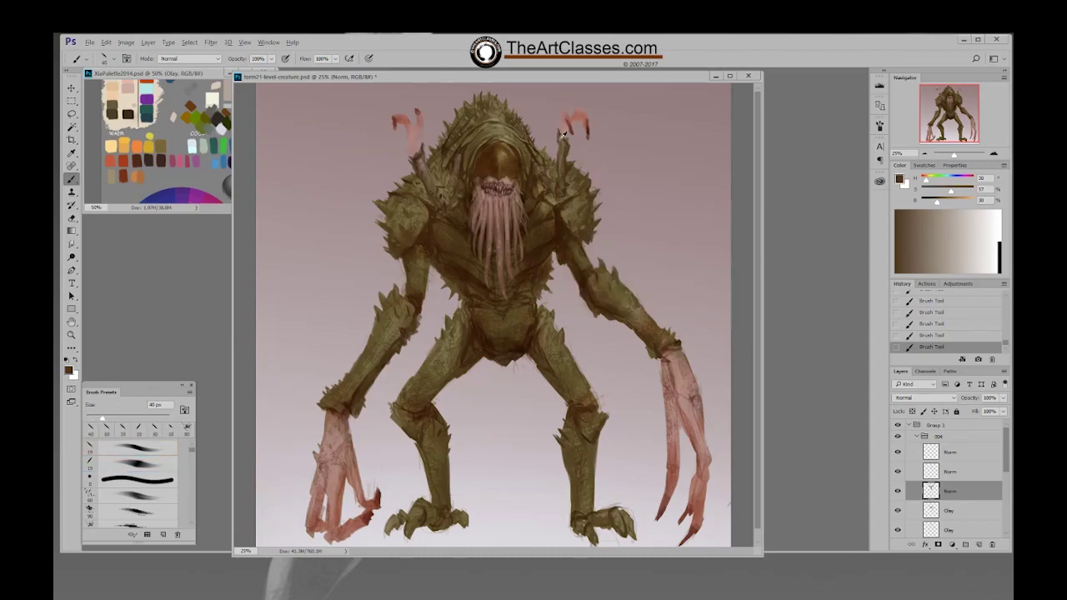
pyautogui.keyDown('alt'); pyautogui.click(563, 136); pyautogui.keyUp('alt')
pyautogui.keyDown('alt'); pyautogui.click(572, 146); pyautogui.keyUp('alt')
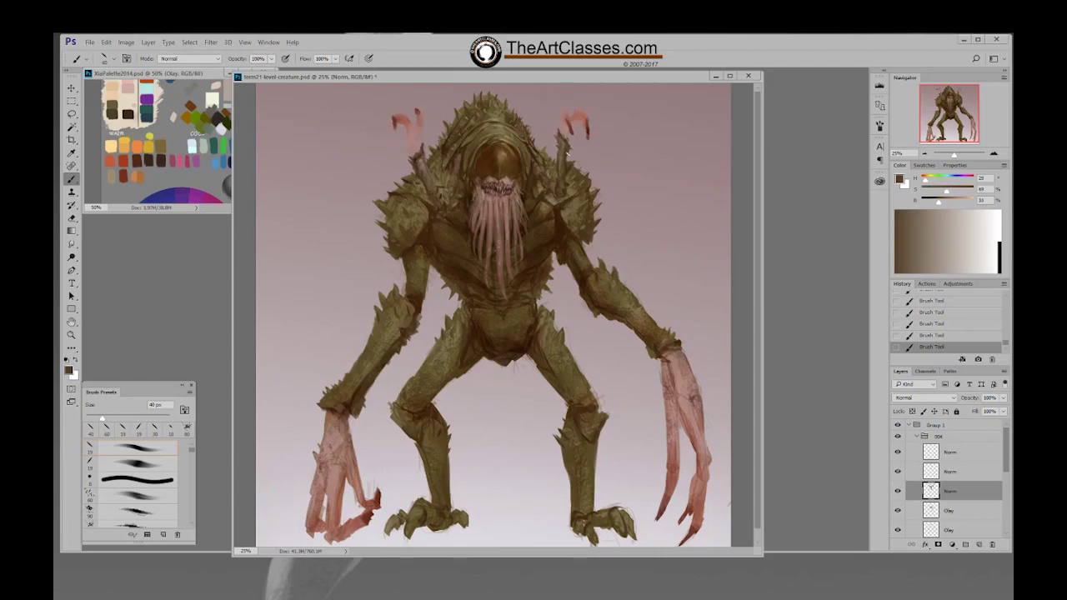
pyautogui.keyDown('alt'); pyautogui.click(570, 145); pyautogui.keyUp('alt')
# Add fine light and dark brown strokes where the left back stalk meets its pink tentacle, using the hard 19 px brush
pyautogui.rightClick(614, 125)
pyautogui.click(690, 212)
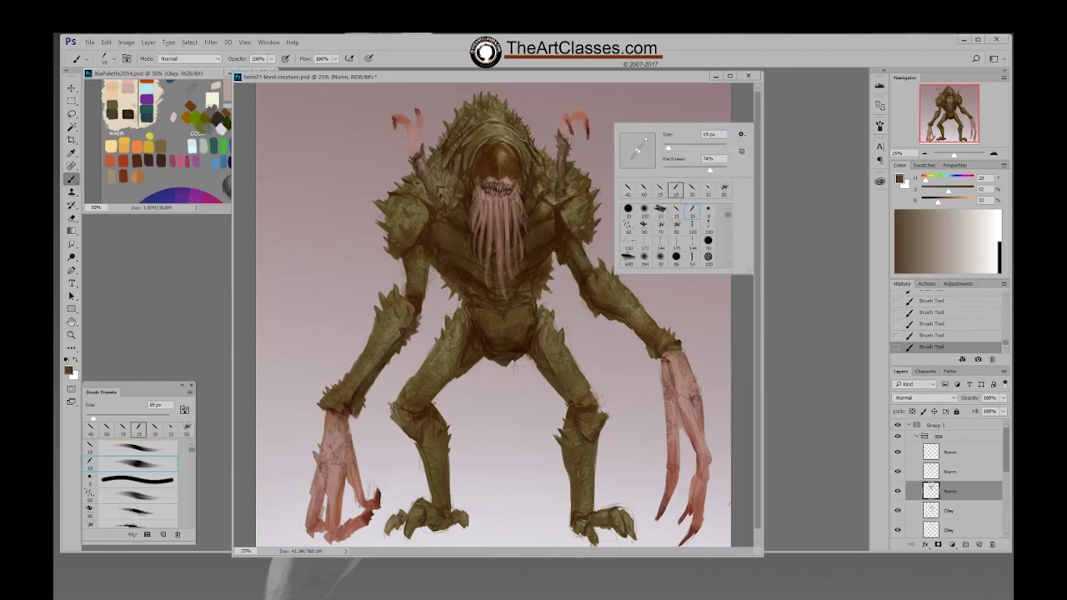
pyautogui.press('Return')
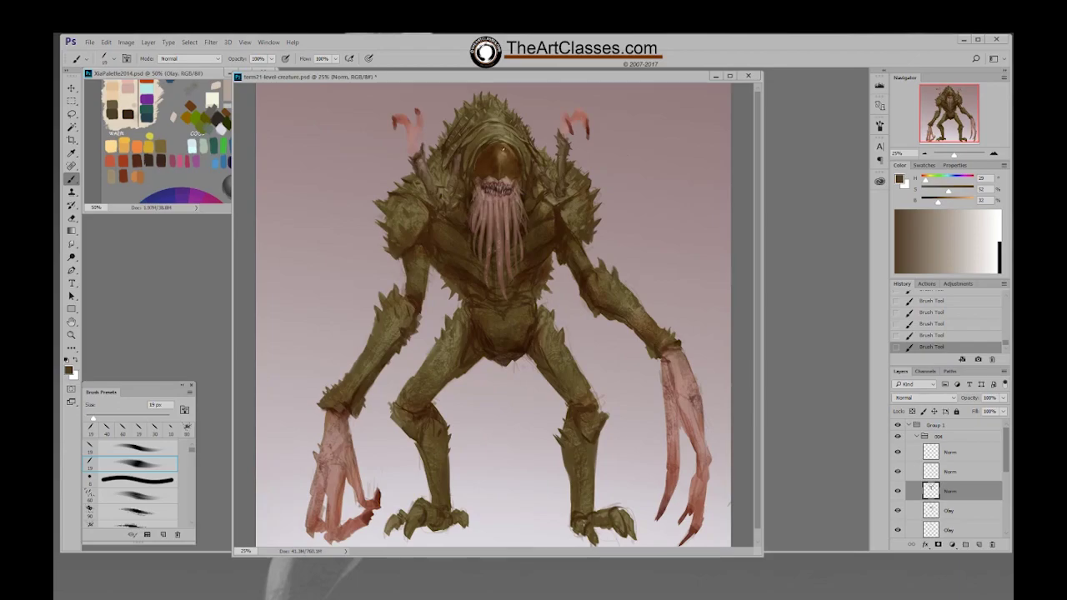
pyautogui.keyDown('alt'); pyautogui.click(424, 156); pyautogui.keyUp('alt')
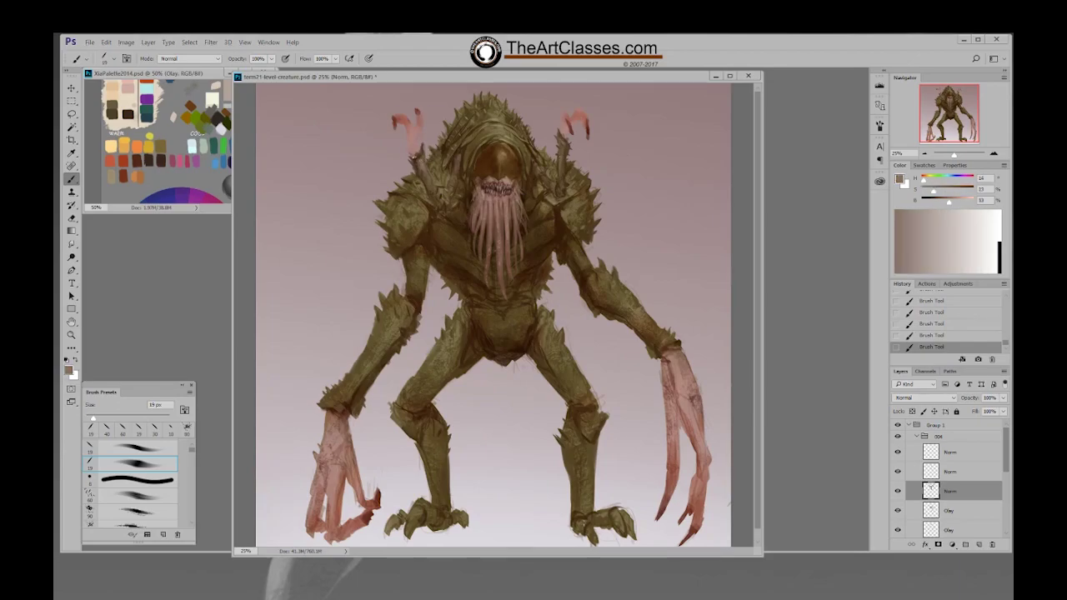
pyautogui.keyDown('alt'); pyautogui.click(421, 154); pyautogui.keyUp('alt')
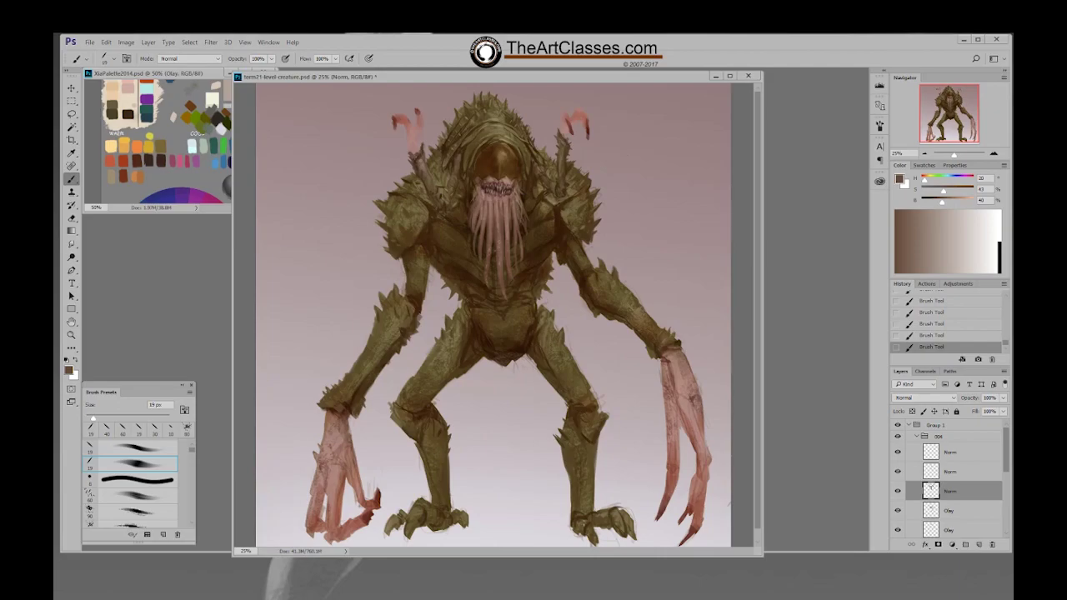
pyautogui.keyDown('alt'); pyautogui.click(422, 155); pyautogui.keyUp('alt')
pyautogui.keyDown('alt'); pyautogui.click(417, 155); pyautogui.keyUp('alt')
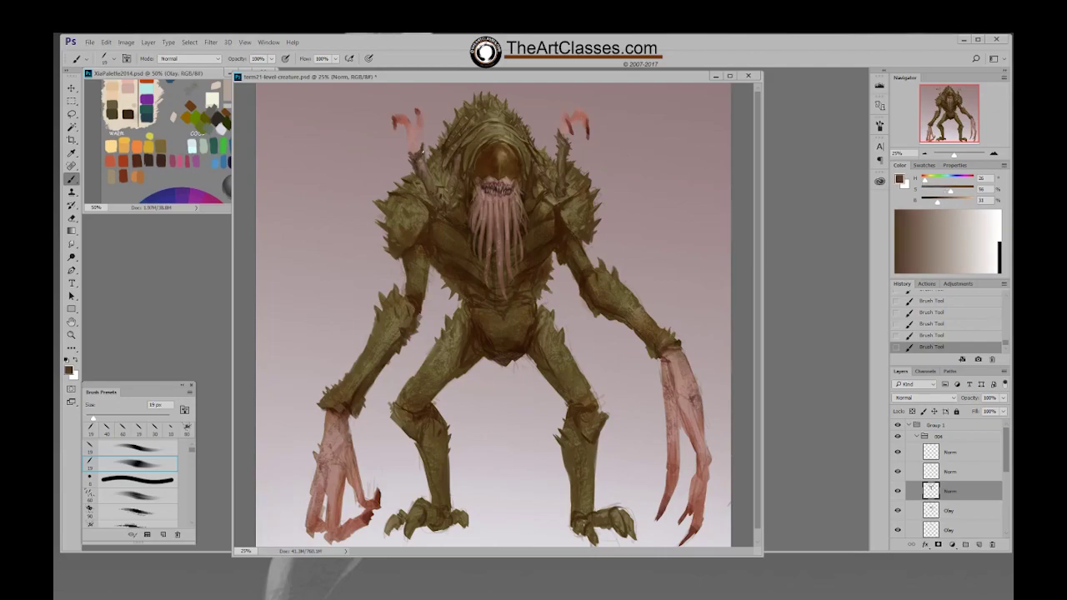
pyautogui.keyDown('alt'); pyautogui.click(426, 153); pyautogui.keyUp('alt')
pyautogui.keyDown('alt'); pyautogui.click(424, 151); pyautogui.keyUp('alt')
# Shade the left back tentacle's stalk and root with sampled browns, enlarging the brush to 50 px
pyautogui.keyDown('alt'); pyautogui.click(449, 194); pyautogui.keyUp('alt')
pyautogui.moveTo(449, 194); pyautogui.dragTo(459, 185)
pyautogui.press(']')
pyautogui.press(']')
pyautogui.press(']')
pyautogui.press(']')
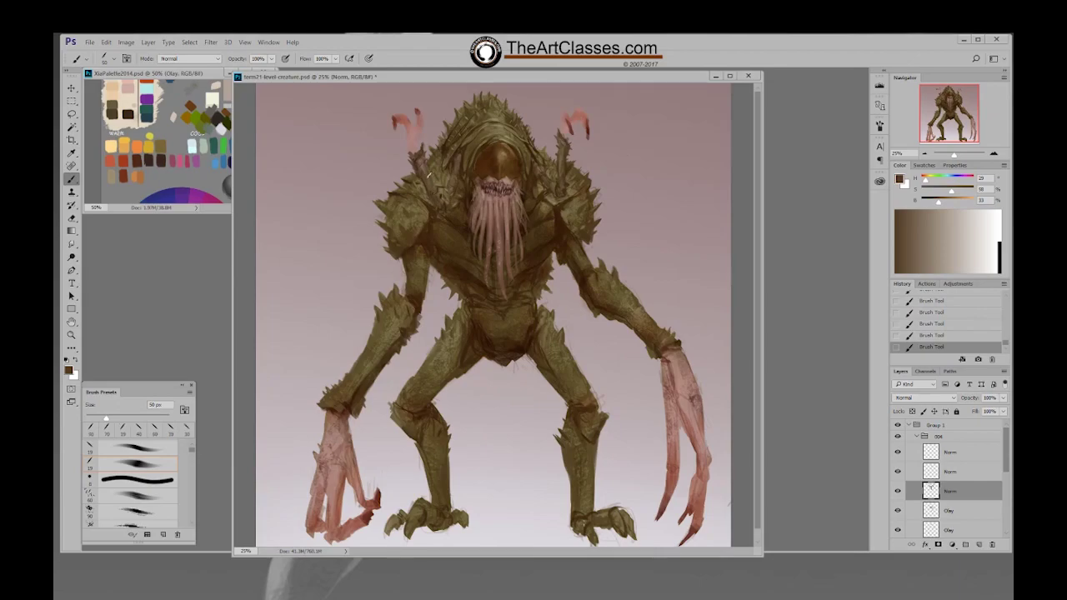
pyautogui.keyDown('alt'); pyautogui.click(413, 157); pyautogui.keyUp('alt')
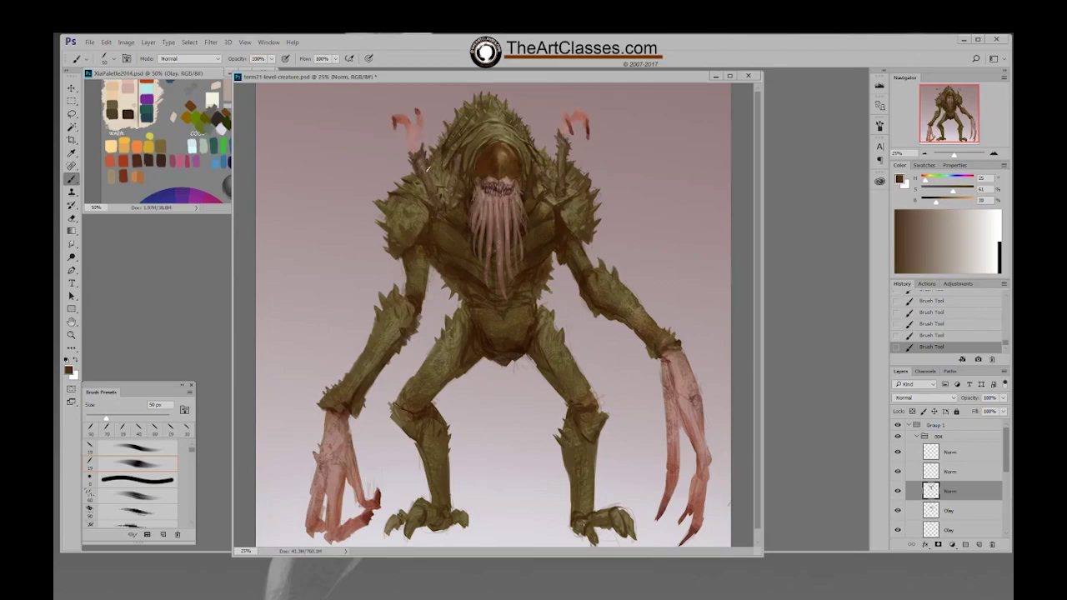
pyautogui.keyDown('alt'); pyautogui.click(426, 156); pyautogui.keyUp('alt')
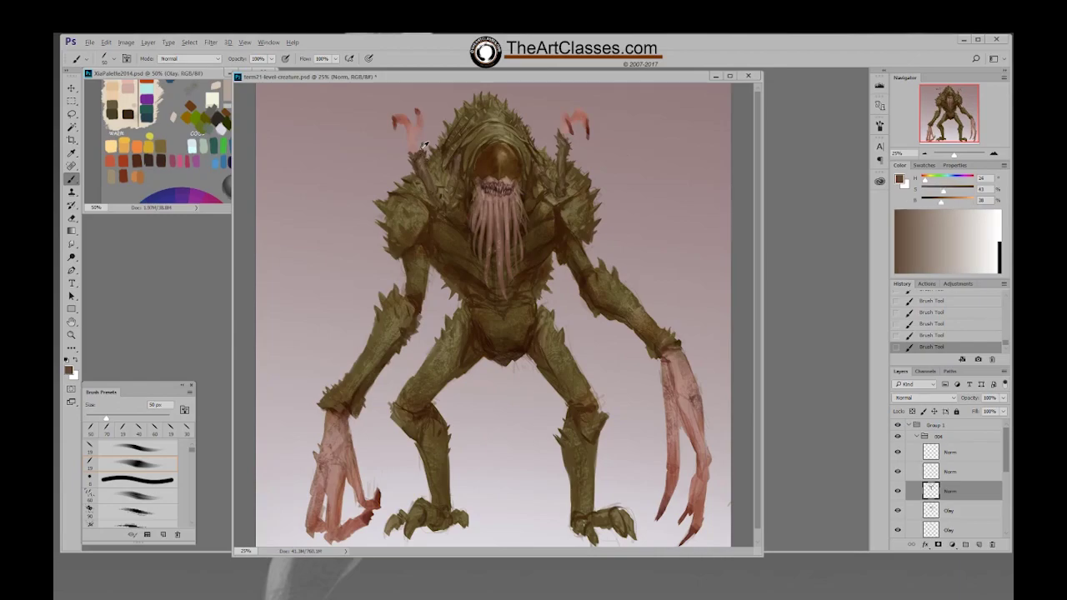
# Build up the left back tentacle's pink section with sampled pink tones
pyautogui.keyDown('alt'); pyautogui.click(416, 144); pyautogui.keyUp('alt')
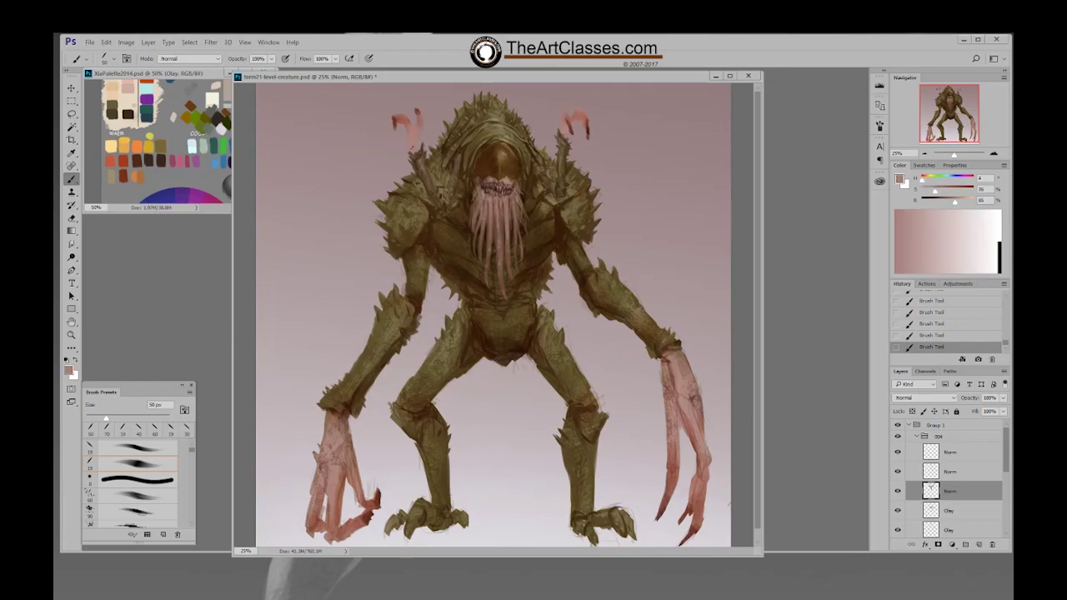
pyautogui.keyDown('alt'); pyautogui.click(422, 118); pyautogui.keyUp('alt')
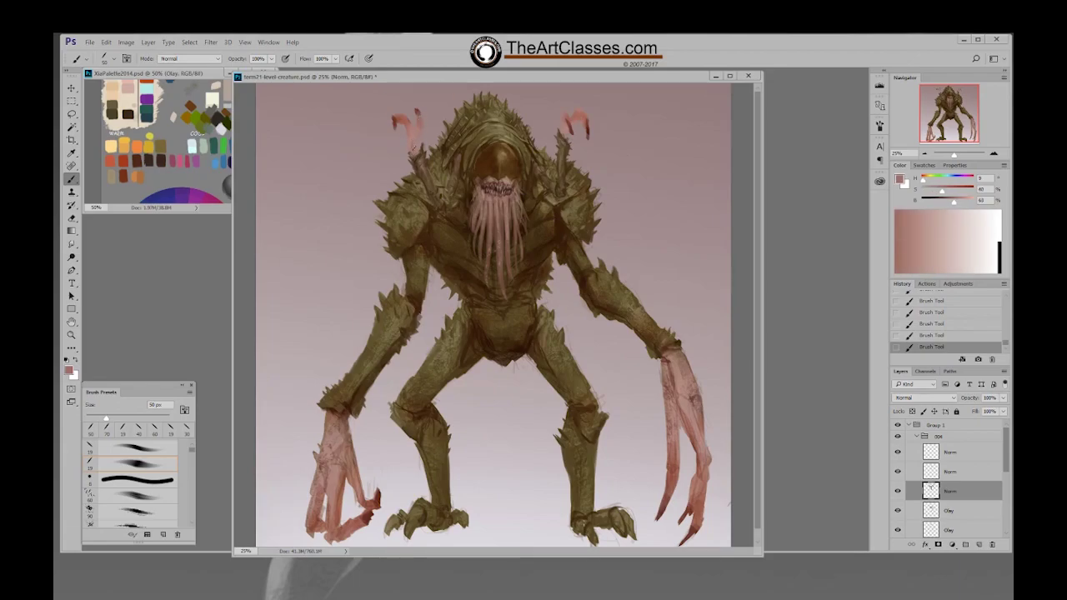
pyautogui.keyDown('alt'); pyautogui.click(420, 109); pyautogui.keyUp('alt')
# Extend the upper claw of the left back tentacle into a dark red point with a 60 px brush
pyautogui.keyDown('alt'); pyautogui.click(588, 130); pyautogui.keyUp('alt')
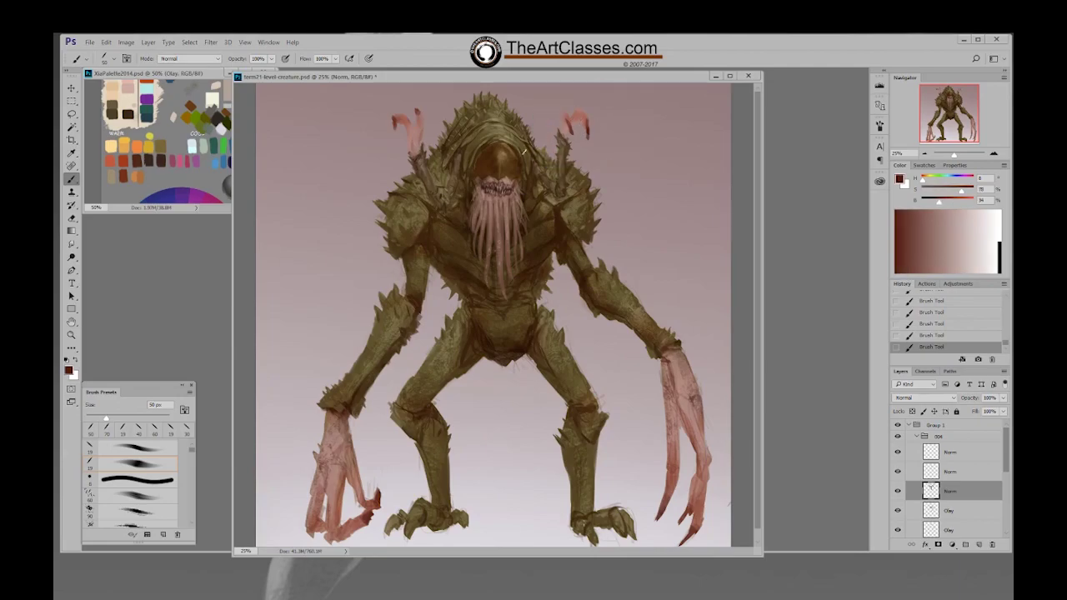
pyautogui.rightClick(528, 153)
pyautogui.doubleClick(584, 240)
pyautogui.press(']')
pyautogui.press(']')
pyautogui.press(']')
pyautogui.press(']')
pyautogui.moveTo(415, 112)
pyautogui.mouseDown()
pyautogui.moveTo(411, 99)
pyautogui.moveTo(418, 111)
pyautogui.mouseUp()
# Shape the left back tentacle's hooked claw and pink stem with sampled pinks and reds
pyautogui.keyDown('alt'); pyautogui.click(401, 121); pyautogui.keyUp('alt')
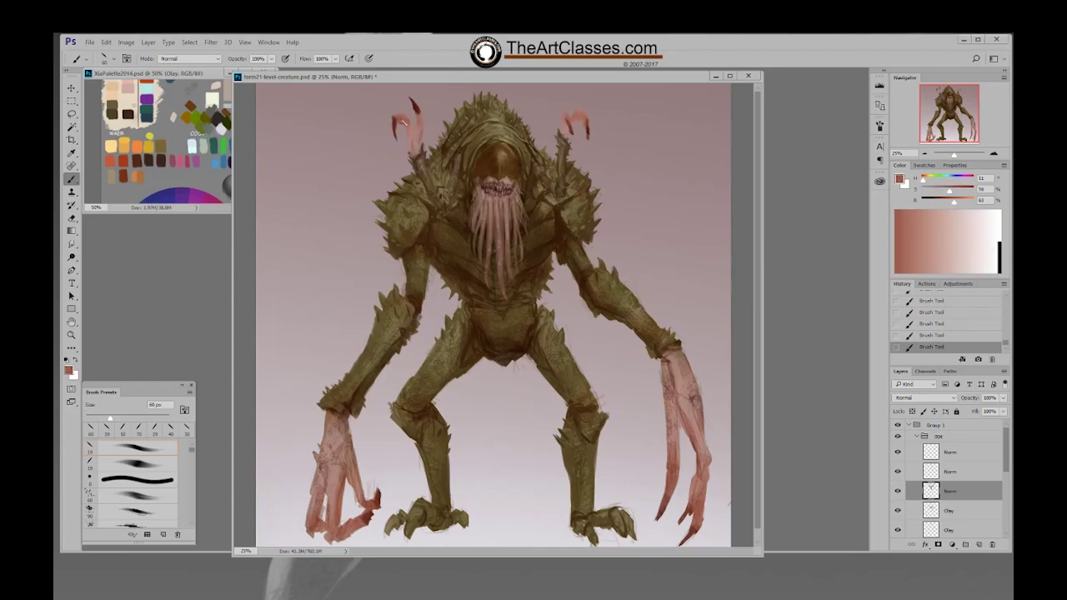
pyautogui.keyDown('alt'); pyautogui.click(401, 119); pyautogui.keyUp('alt')
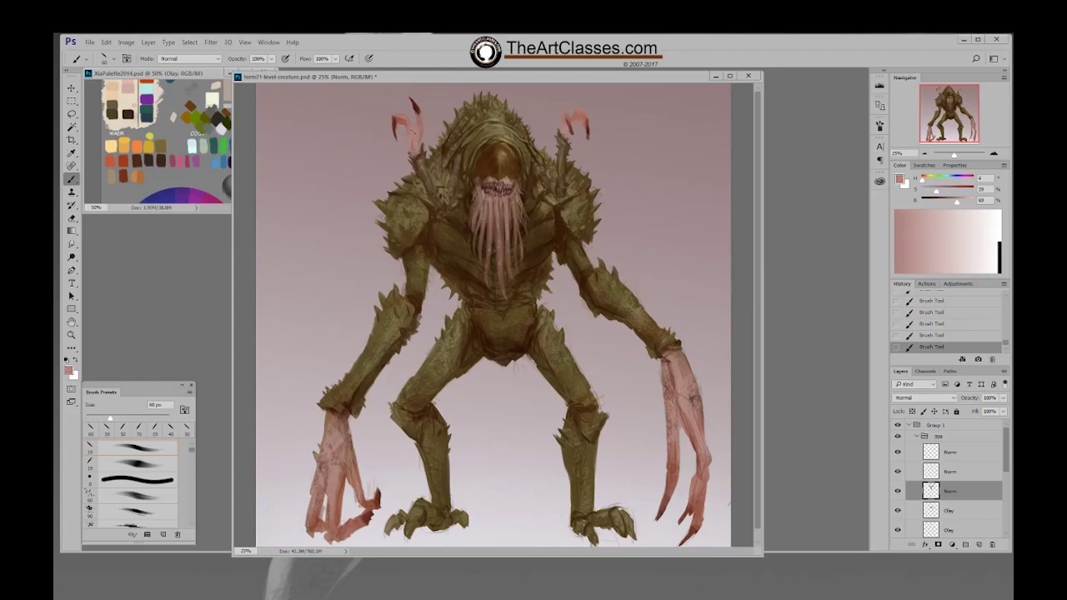
pyautogui.keyDown('alt'); pyautogui.click(413, 123); pyautogui.keyUp('alt')
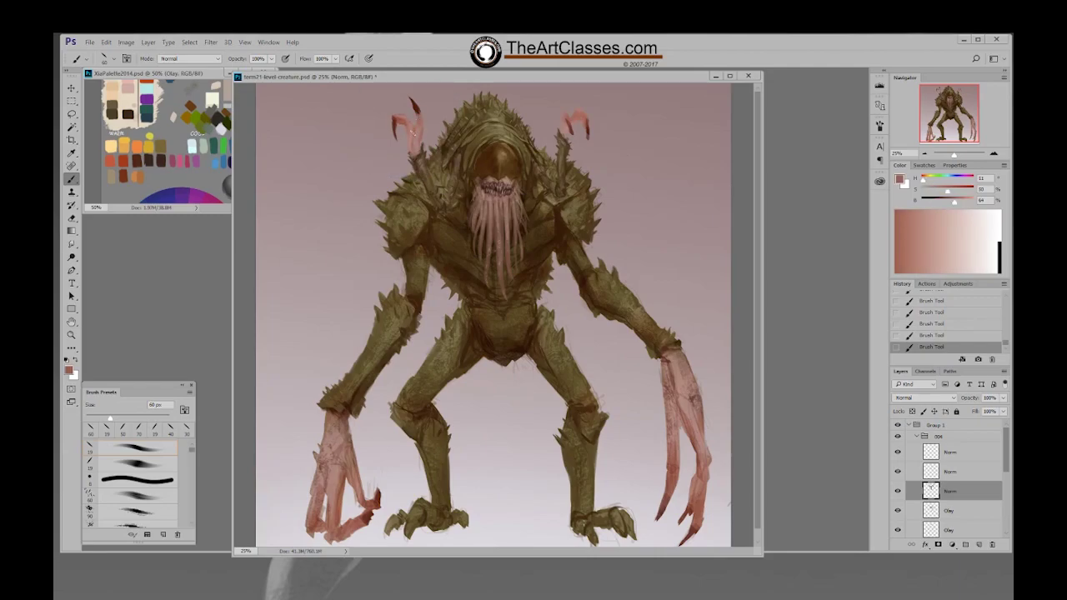
pyautogui.keyDown('alt'); pyautogui.click(410, 144); pyautogui.keyUp('alt')
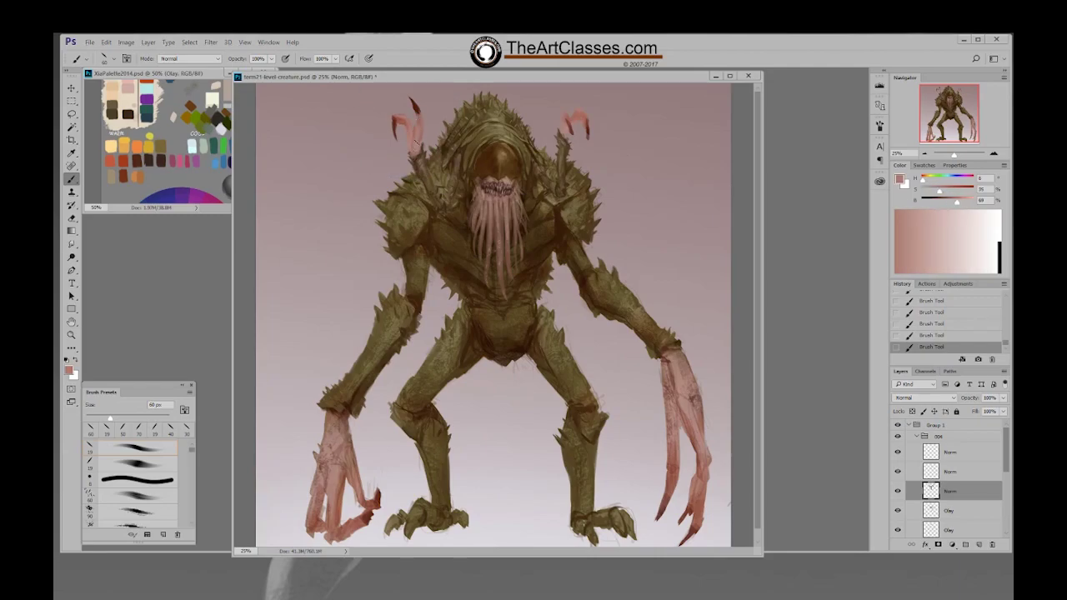
pyautogui.keyDown('alt'); pyautogui.click(418, 125); pyautogui.keyUp('alt')
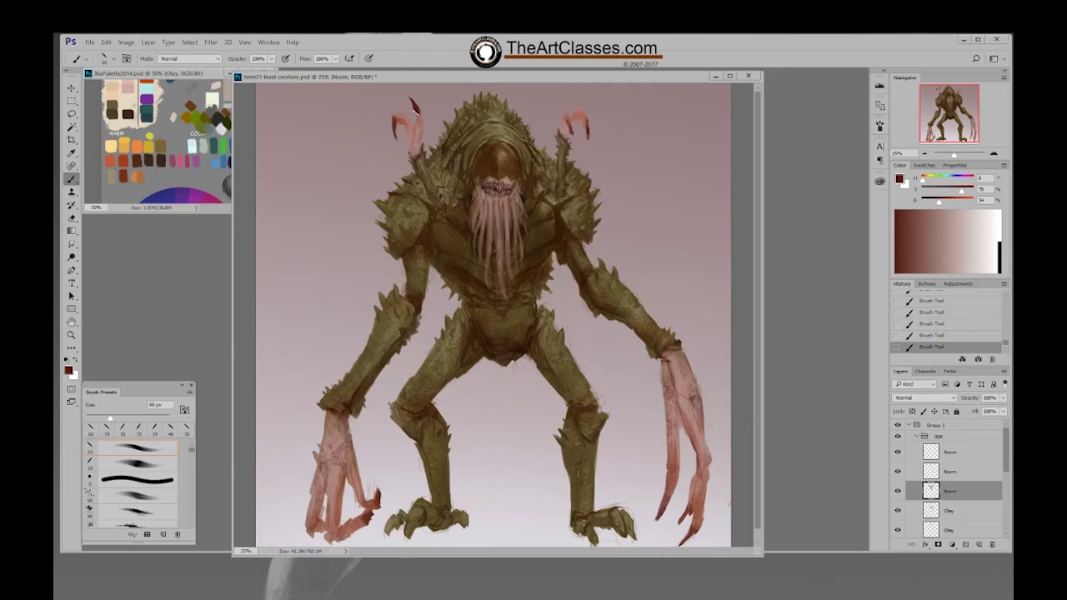
pyautogui.keyDown('alt'); pyautogui.click(422, 117); pyautogui.keyUp('alt')
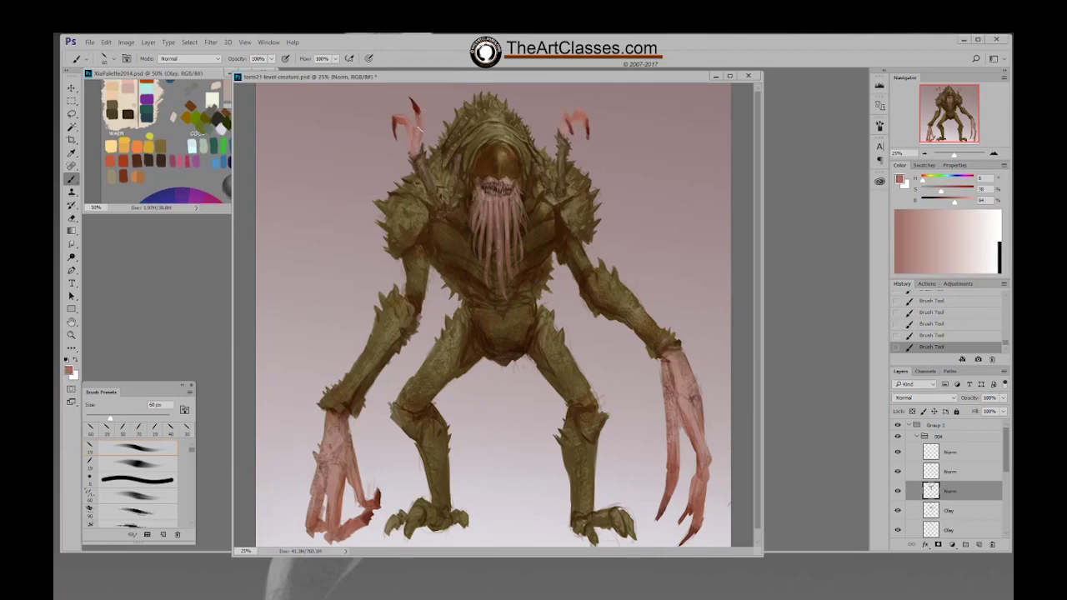
# Paint fine reddish details on the right back tentacle's pink claws with the hard 19 px brush and sampled reds
pyautogui.keyDown('alt'); pyautogui.click(577, 129); pyautogui.keyUp('alt')
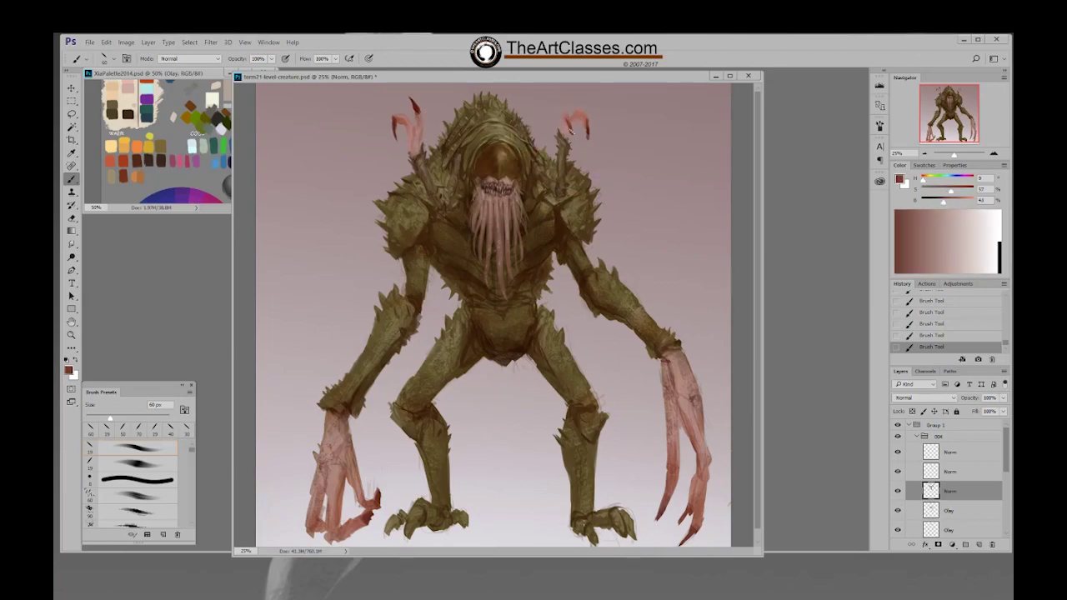
pyautogui.rightClick(570, 132)
pyautogui.click(656, 219)
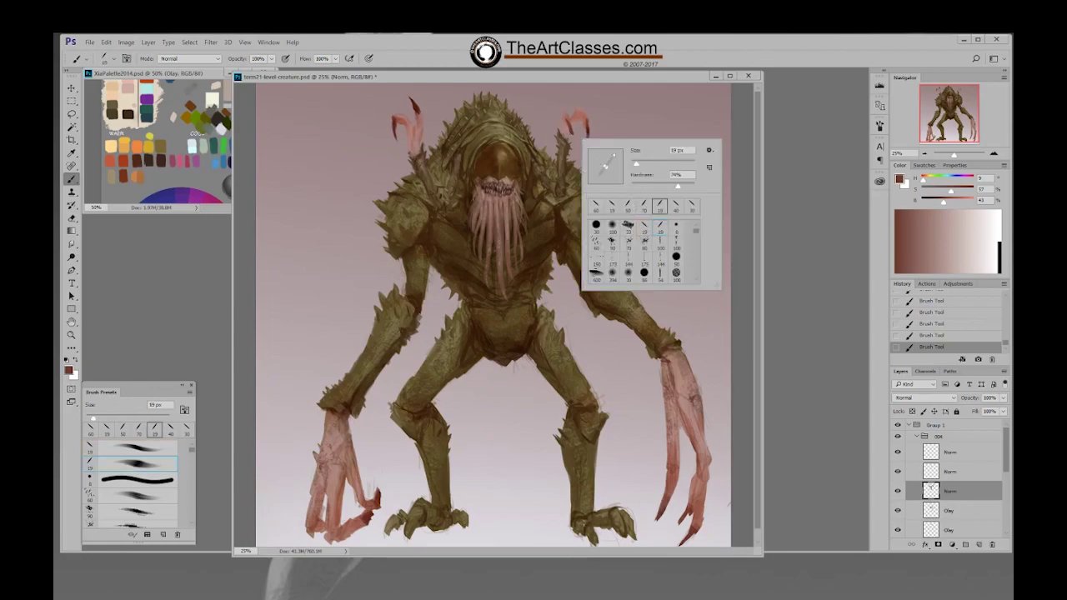
pyautogui.press('Return')
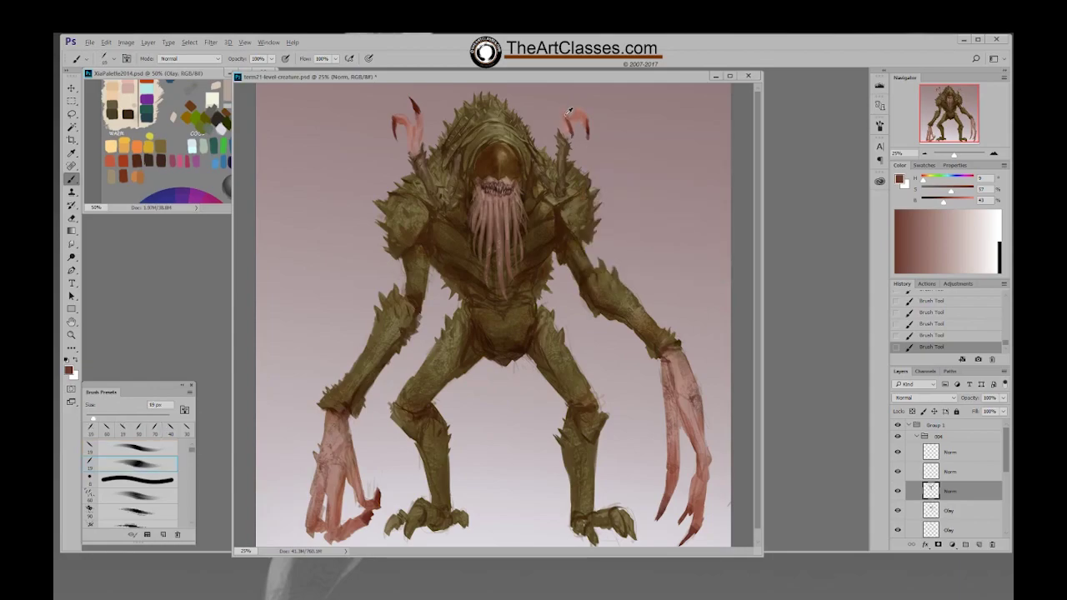
pyautogui.keyDown('alt'); pyautogui.click(567, 125); pyautogui.keyUp('alt')
pyautogui.keyDown('alt'); pyautogui.click(588, 126); pyautogui.keyUp('alt')
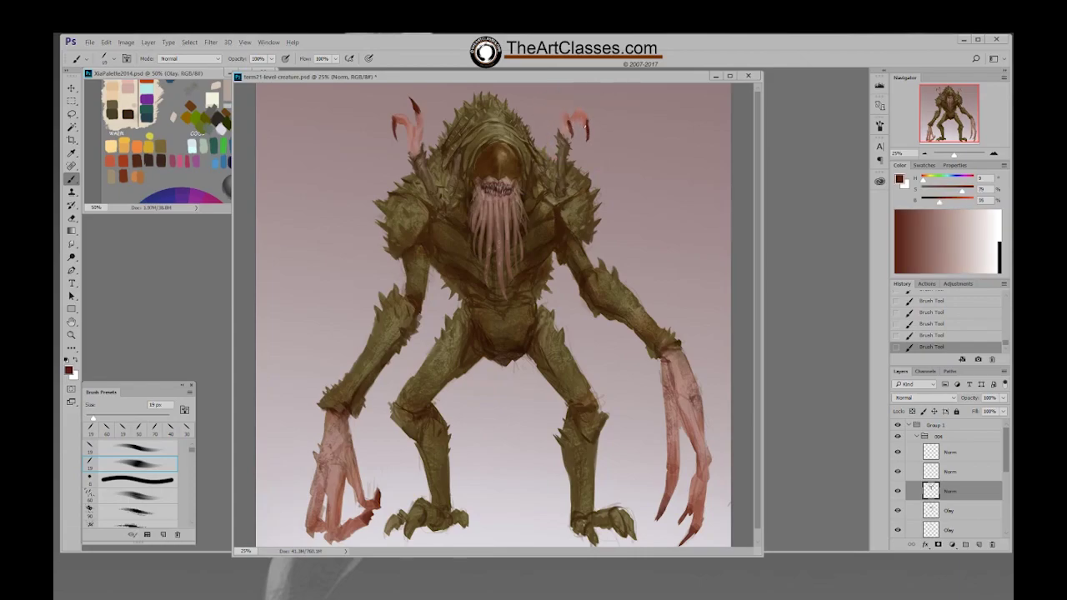
# Touch up the pincer on the creature's right-side shoulder with sampled pinks, lightening the brush colour to a pale pink
pyautogui.keyDown('alt'); pyautogui.click(586, 117); pyautogui.keyUp('alt')
pyautogui.keyDown('alt'); pyautogui.click(577, 111); pyautogui.keyUp('alt')
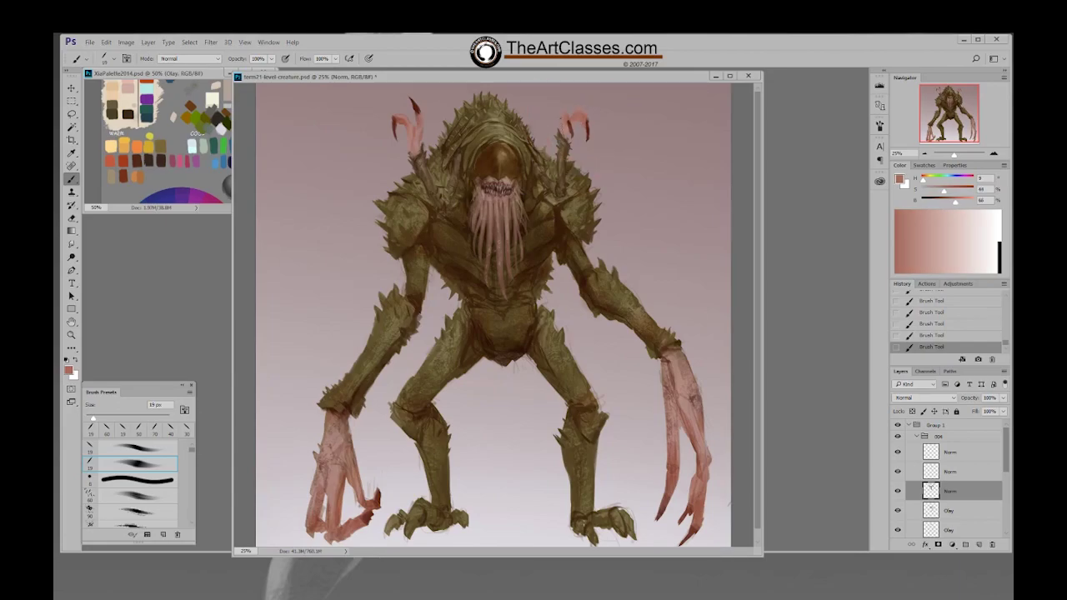
pyautogui.keyDown('alt'); pyautogui.click(568, 120); pyautogui.keyUp('alt')
pyautogui.keyDown('alt'); pyautogui.click(570, 125); pyautogui.keyUp('alt')
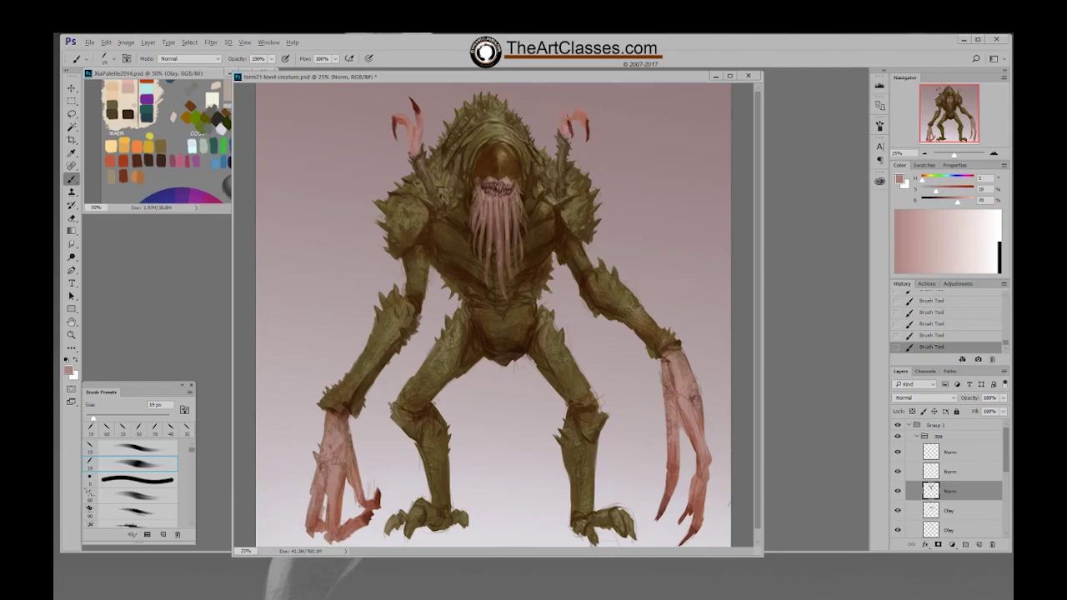
pyautogui.moveTo(958, 203); pyautogui.dragTo(932, 191)
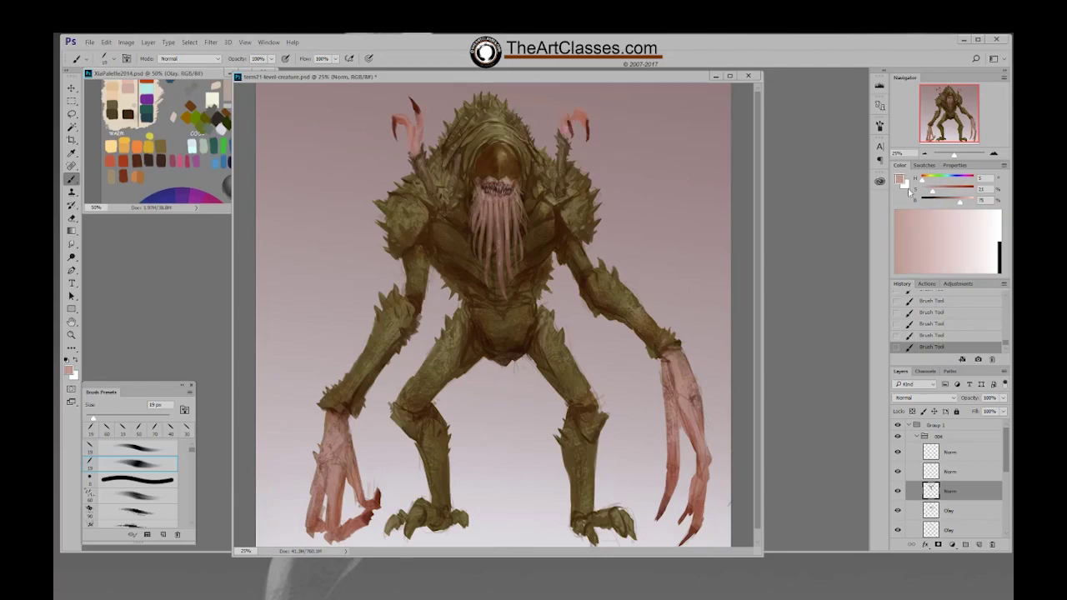
# Switch to the soft tapered brush preset and enlarge the brush to 40 px
pyautogui.rightClick(566, 221)
pyautogui.doubleClick(611, 290)
pyautogui.press(']')
pyautogui.press(']')
pyautogui.press(']')
pyautogui.press(']')
pyautogui.press(']')
# Blend light and dark pinks sampled from the right-side shoulder pincer over its curved fingers and base
pyautogui.keyDown('alt'); pyautogui.click(575, 121); pyautogui.keyUp('alt')
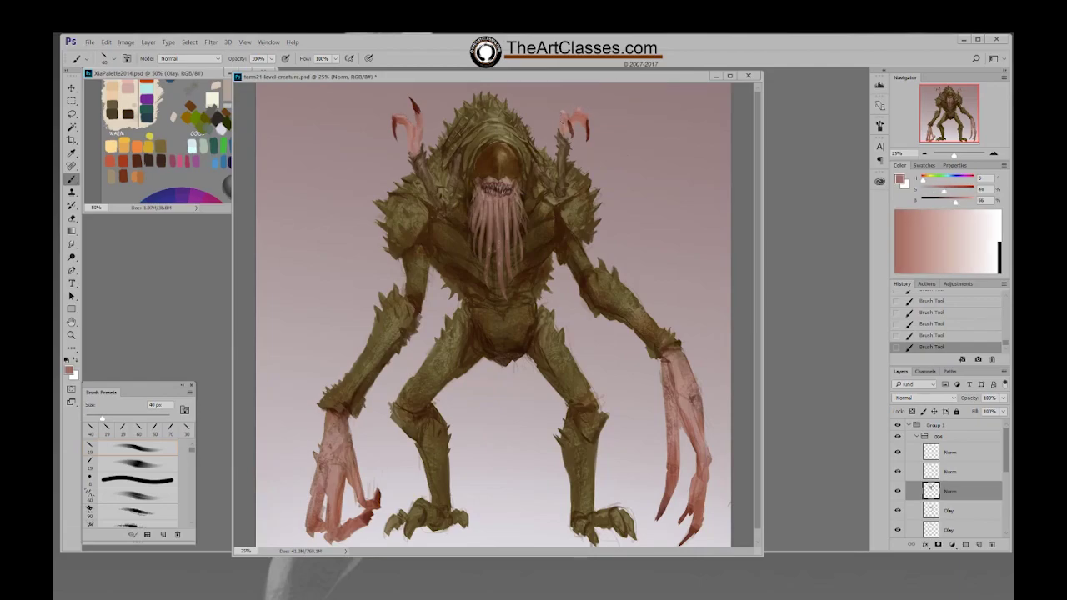
pyautogui.keyDown('alt'); pyautogui.click(567, 108); pyautogui.keyUp('alt')
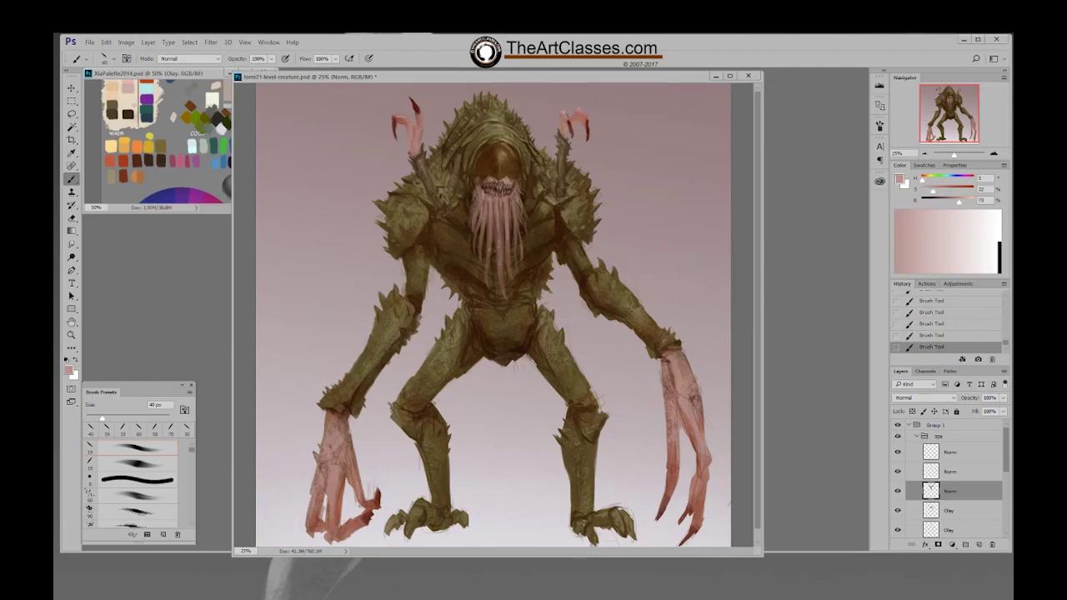
pyautogui.keyDown('alt'); pyautogui.click(575, 125); pyautogui.keyUp('alt')
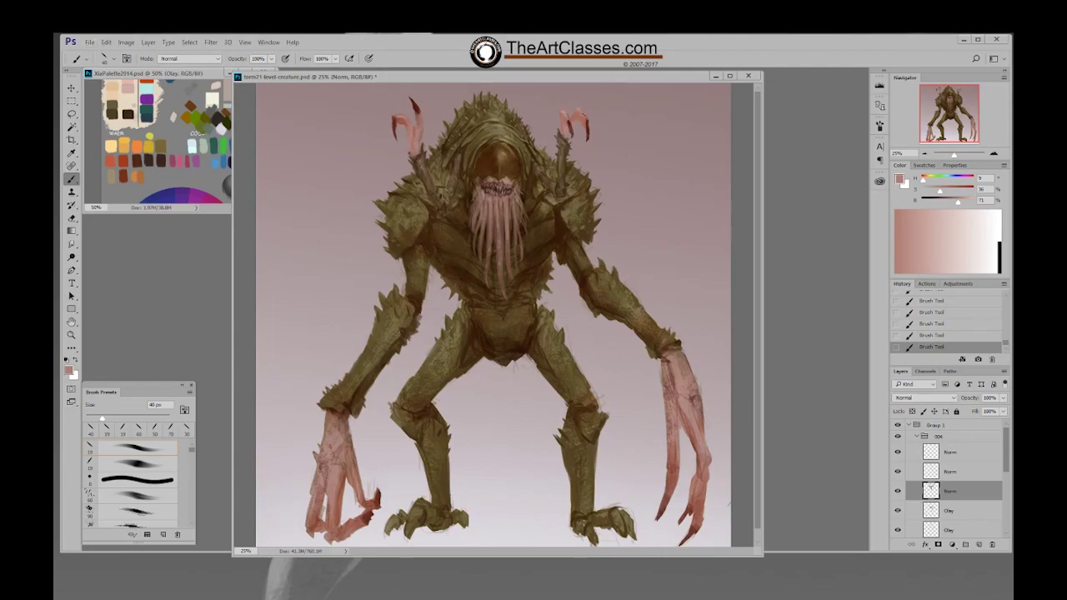
pyautogui.keyDown('alt'); pyautogui.click(566, 108); pyautogui.keyUp('alt')
pyautogui.keyDown('alt'); pyautogui.click(570, 104); pyautogui.keyUp('alt')
pyautogui.keyDown('alt'); pyautogui.click(570, 105); pyautogui.keyUp('alt')
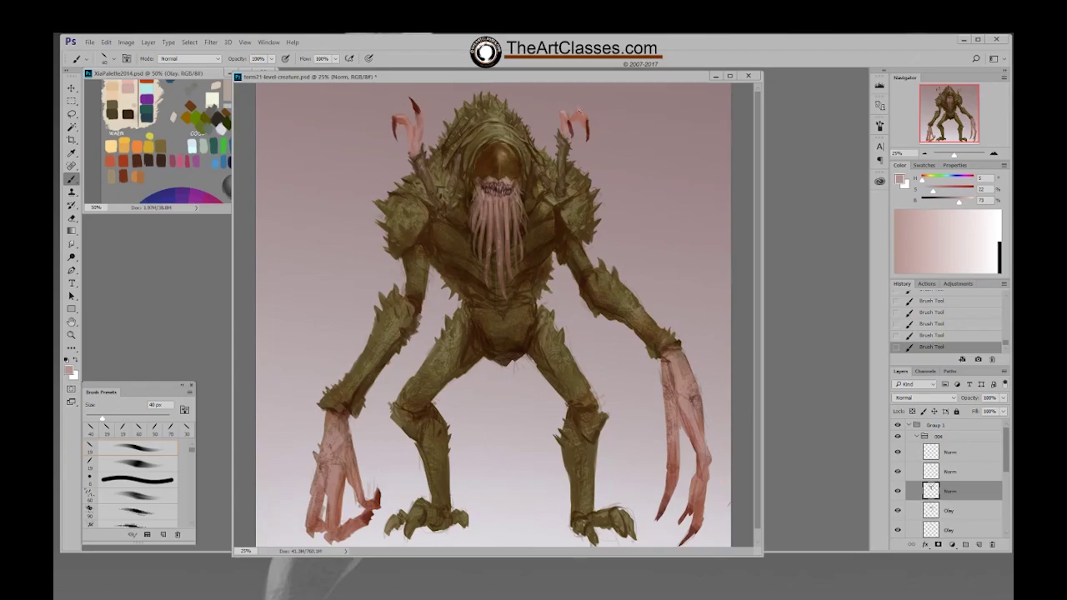
pyautogui.keyDown('alt'); pyautogui.click(576, 126); pyautogui.keyUp('alt')
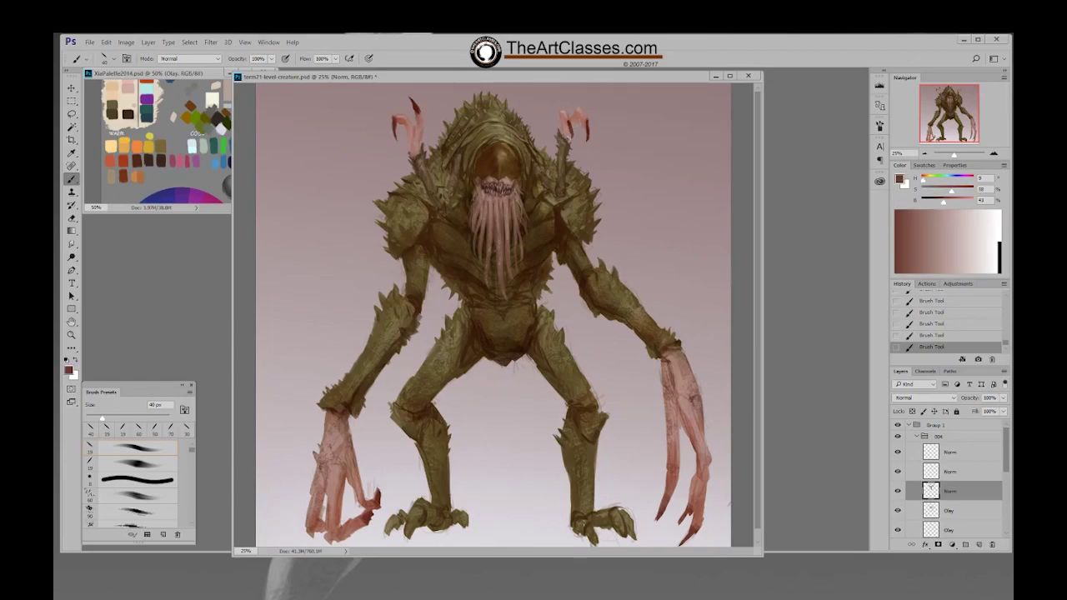
pyautogui.keyDown('alt'); pyautogui.click(571, 127); pyautogui.keyUp('alt')
pyautogui.keyDown('alt'); pyautogui.click(576, 113); pyautogui.keyUp('alt')
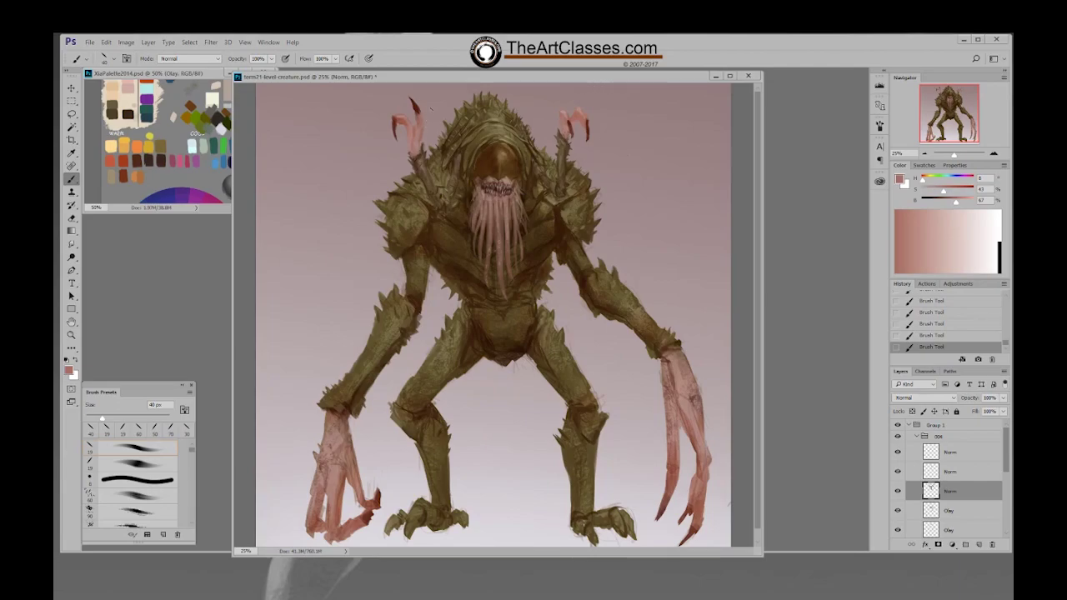
# Refine the dark tips of both shoulder pincers with sampled reds, muting the colour to 42% saturation and 56% brightness
pyautogui.keyDown('alt'); pyautogui.click(412, 101); pyautogui.keyUp('alt')
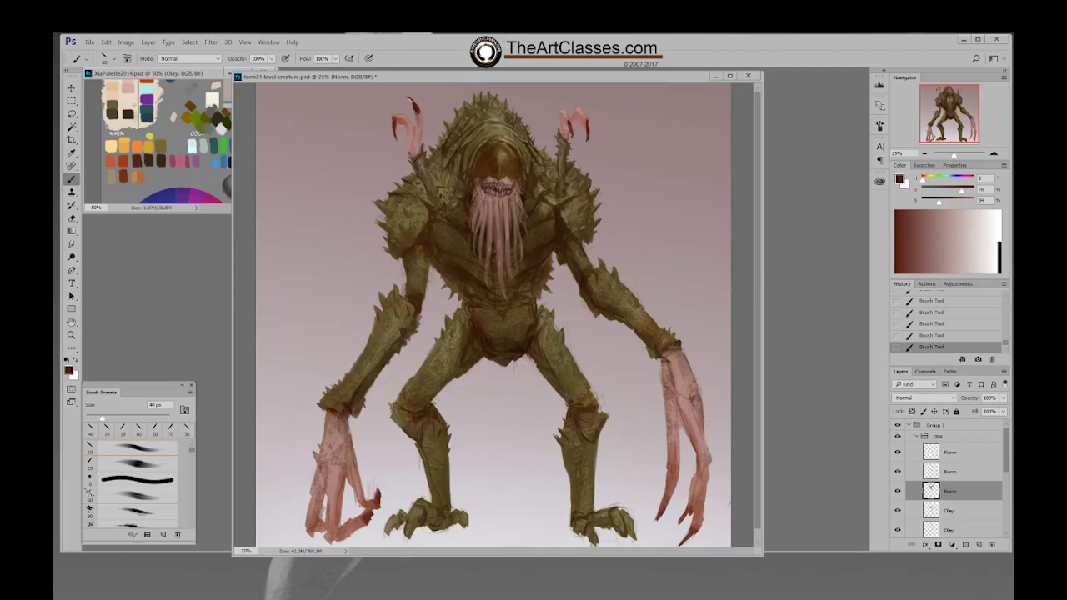
pyautogui.keyDown('alt'); pyautogui.click(415, 109); pyautogui.keyUp('alt')
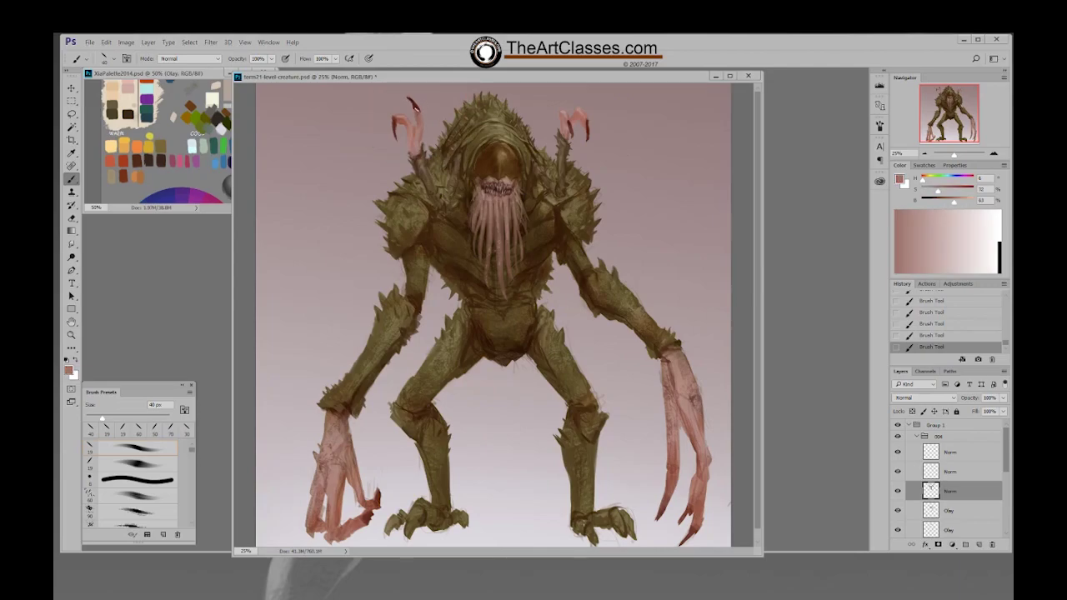
pyautogui.keyDown('alt'); pyautogui.click(592, 124); pyautogui.keyUp('alt')
pyautogui.keyDown('alt'); pyautogui.click(594, 125); pyautogui.keyUp('alt')
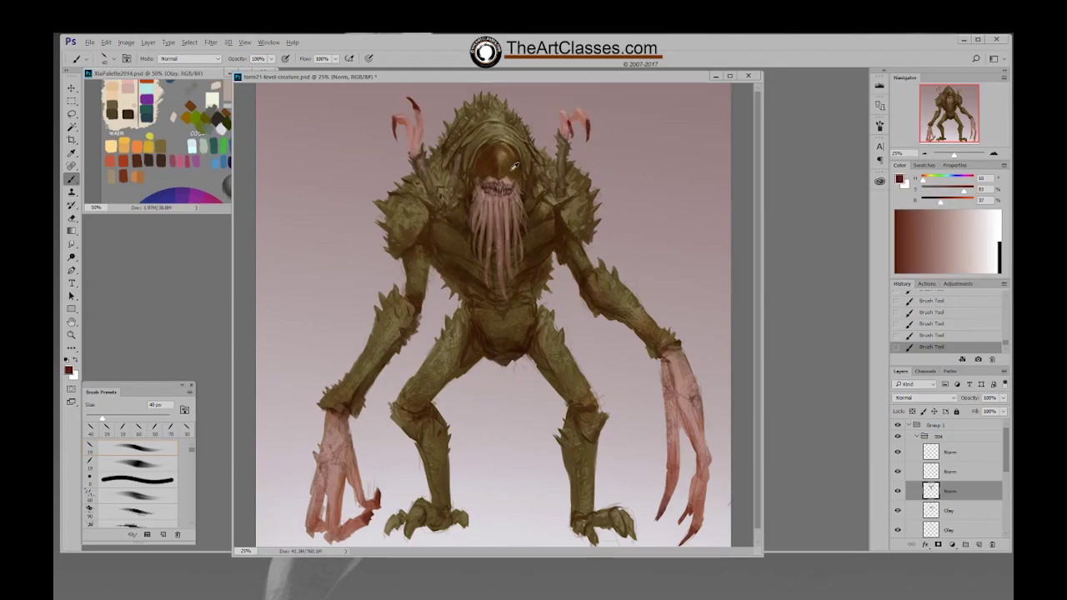
pyautogui.keyDown('alt'); pyautogui.click(589, 128); pyautogui.keyUp('alt')
pyautogui.moveTo(962, 191); pyautogui.dragTo(942, 191)
pyautogui.moveTo(941, 202); pyautogui.dragTo(950, 201)
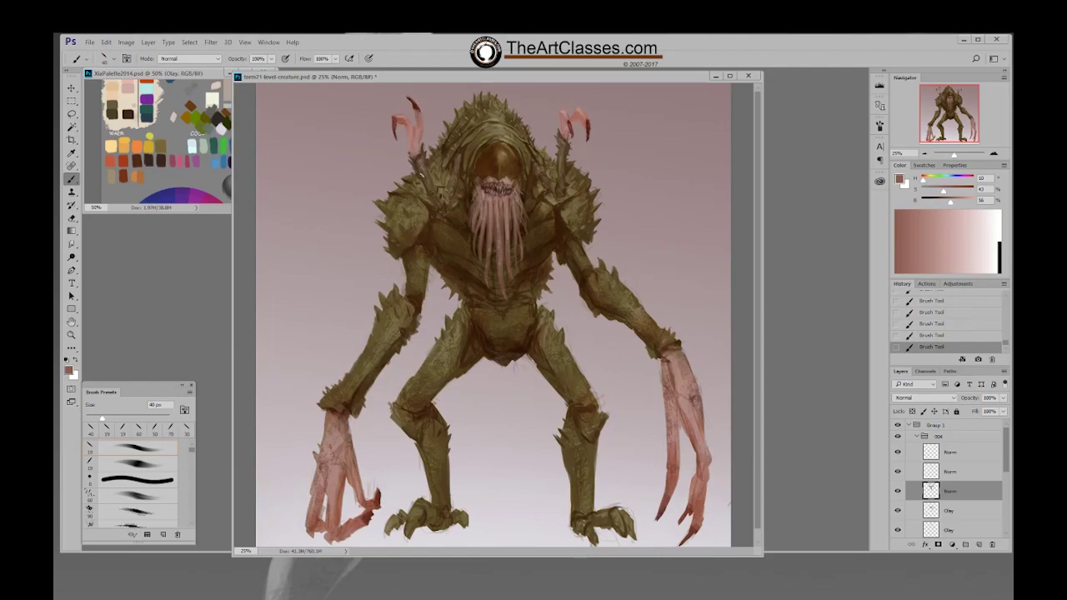
# Paint the upturned claw and the neighbouring curled finger of the creature's left-side hand with sampled reds
pyautogui.scroll(-1, 513, 382)
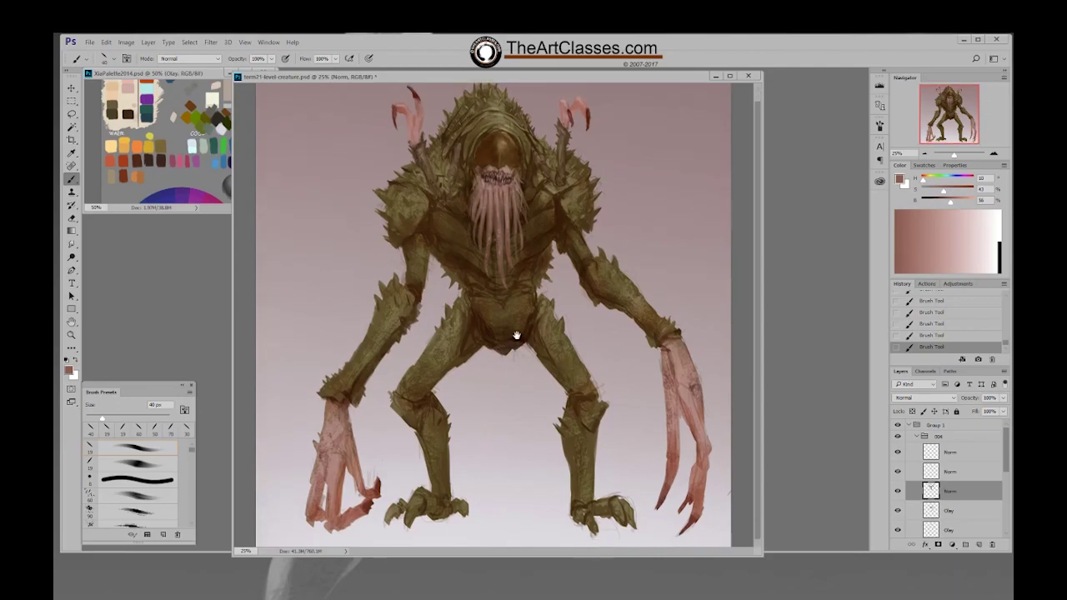
pyautogui.keyDown('alt'); pyautogui.click(381, 482); pyautogui.keyUp('alt')
pyautogui.moveTo(379, 483); pyautogui.dragTo(379, 470)
pyautogui.keyDown('alt'); pyautogui.click(342, 510); pyautogui.keyUp('alt')
pyautogui.moveTo(342, 503)
pyautogui.mouseDown()
pyautogui.moveTo(344, 460)
pyautogui.moveTo(322, 499)
pyautogui.moveTo(323, 514)
pyautogui.moveTo(351, 495)
pyautogui.moveTo(333, 529)
pyautogui.moveTo(351, 525)
pyautogui.moveTo(338, 531)
pyautogui.moveTo(321, 515)
pyautogui.moveTo(370, 488)
pyautogui.mouseUp()
# Shade the lower fingertips of the left-side hand and sharpen where the upturned claw meets its finger
pyautogui.keyDown('alt'); pyautogui.click(323, 509); pyautogui.keyUp('alt')
pyautogui.keyDown('alt'); pyautogui.click(368, 505); pyautogui.keyUp('alt')
pyautogui.keyDown('alt'); pyautogui.click(345, 504); pyautogui.keyUp('alt')
pyautogui.keyDown('alt'); pyautogui.click(367, 507); pyautogui.keyUp('alt')
pyautogui.keyDown('alt'); pyautogui.click(362, 491); pyautogui.keyUp('alt')
pyautogui.click(357, 490)
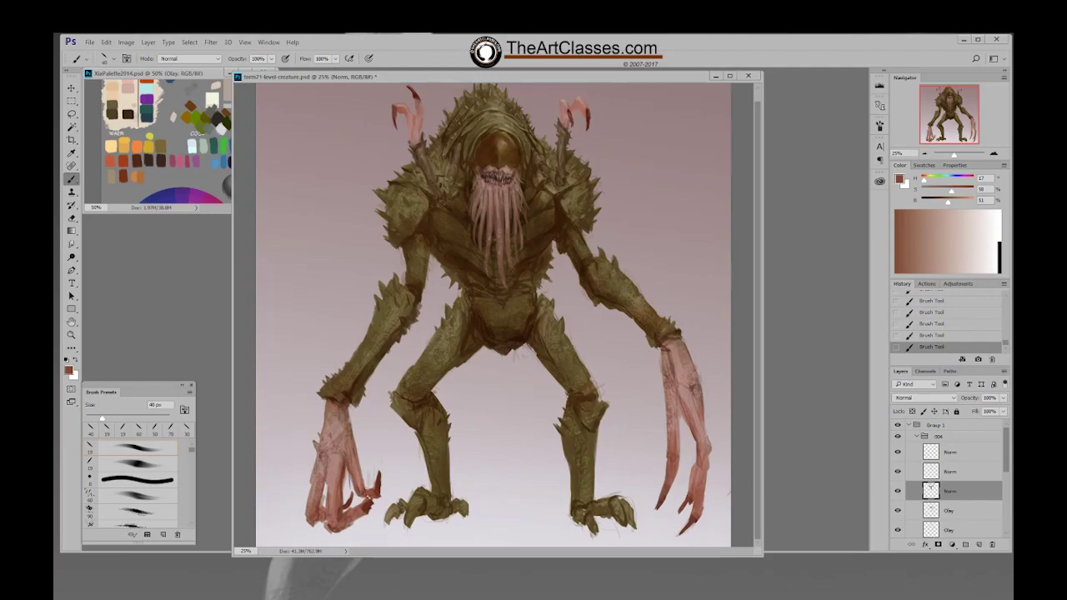
pyautogui.keyDown('alt'); pyautogui.click(364, 481); pyautogui.keyUp('alt')
pyautogui.moveTo(365, 481); pyautogui.dragTo(368, 492)
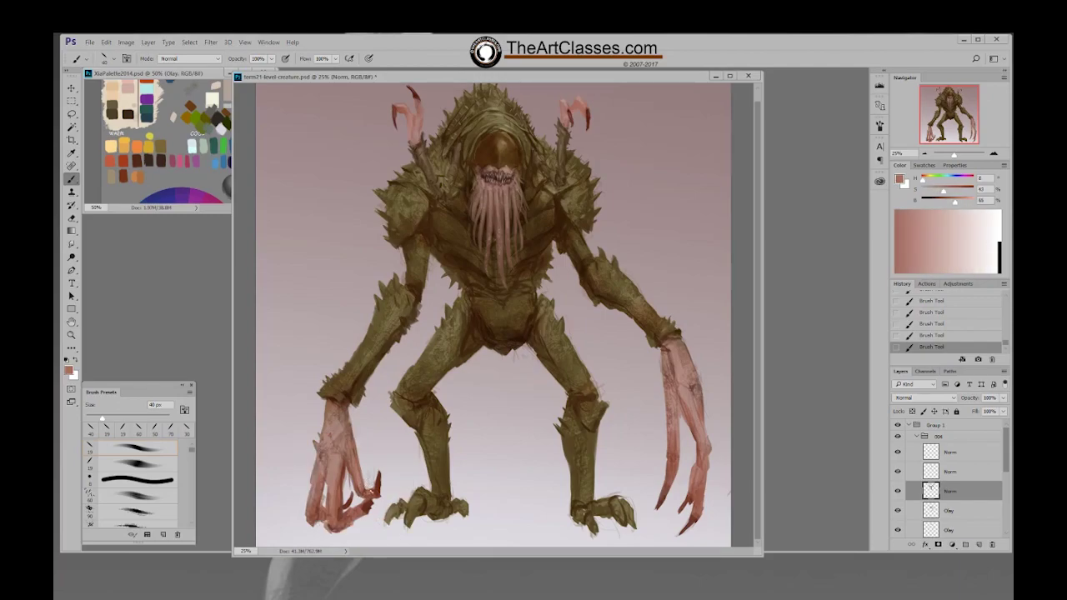
pyautogui.keyDown('alt'); pyautogui.click(361, 485); pyautogui.keyUp('alt')
# Blend the back of the left-side hand with sampled skin pinks, enlarging the brush to 60 px
pyautogui.keyDown('alt'); pyautogui.click(340, 425); pyautogui.keyUp('alt')
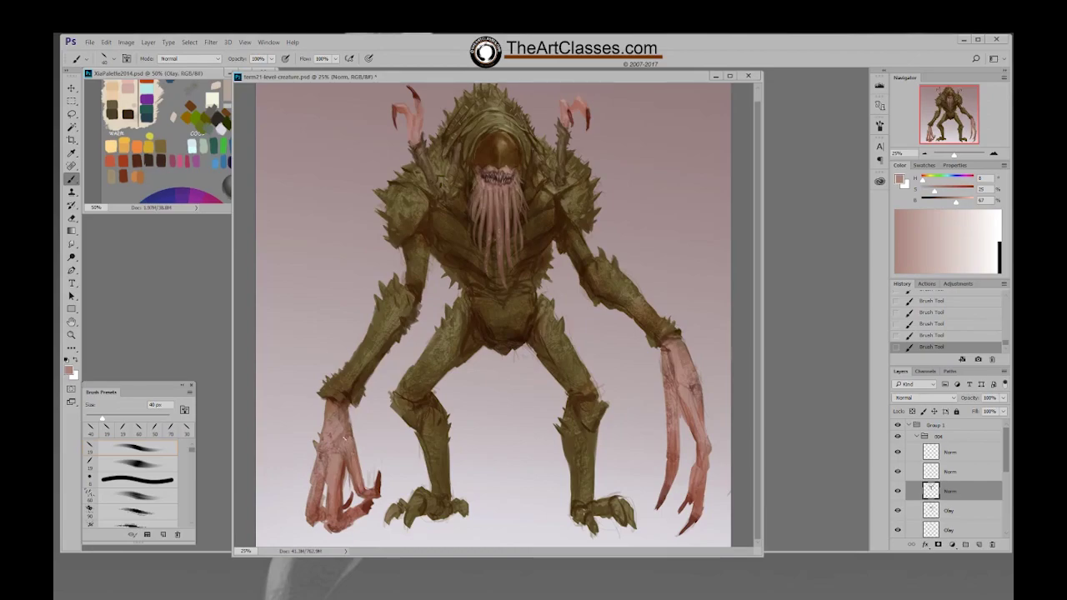
pyautogui.keyDown('alt'); pyautogui.click(346, 428); pyautogui.keyUp('alt')
pyautogui.keyDown('alt'); pyautogui.click(326, 461); pyautogui.keyUp('alt')
pyautogui.keyDown('alt'); pyautogui.click(339, 471); pyautogui.keyUp('alt')
pyautogui.press(']')
pyautogui.press(']')
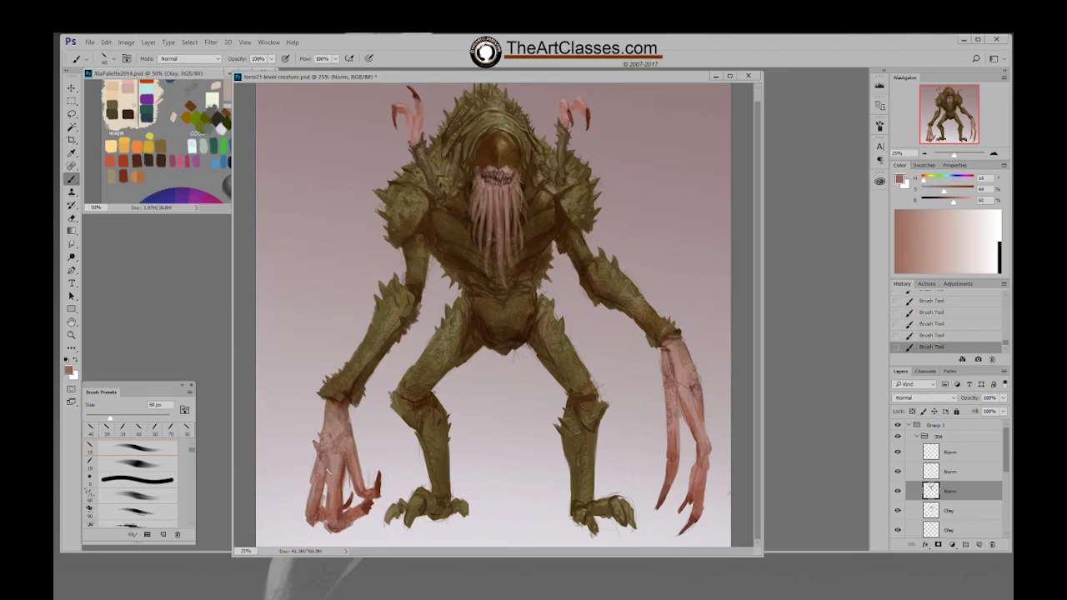
pyautogui.keyDown('alt'); pyautogui.click(329, 464); pyautogui.keyUp('alt')
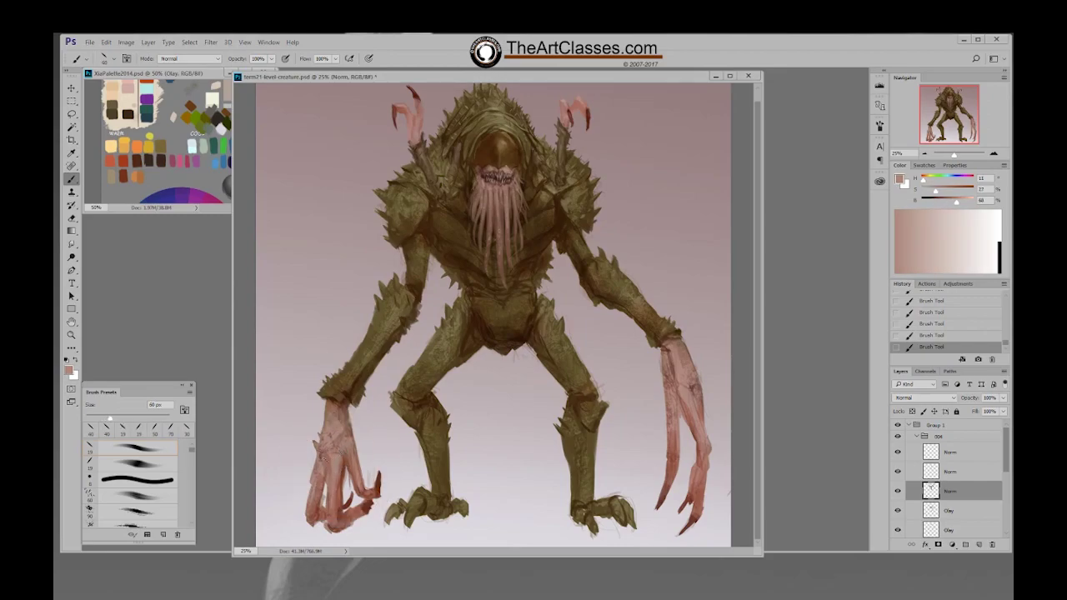
pyautogui.keyDown('alt'); pyautogui.click(330, 455); pyautogui.keyUp('alt')
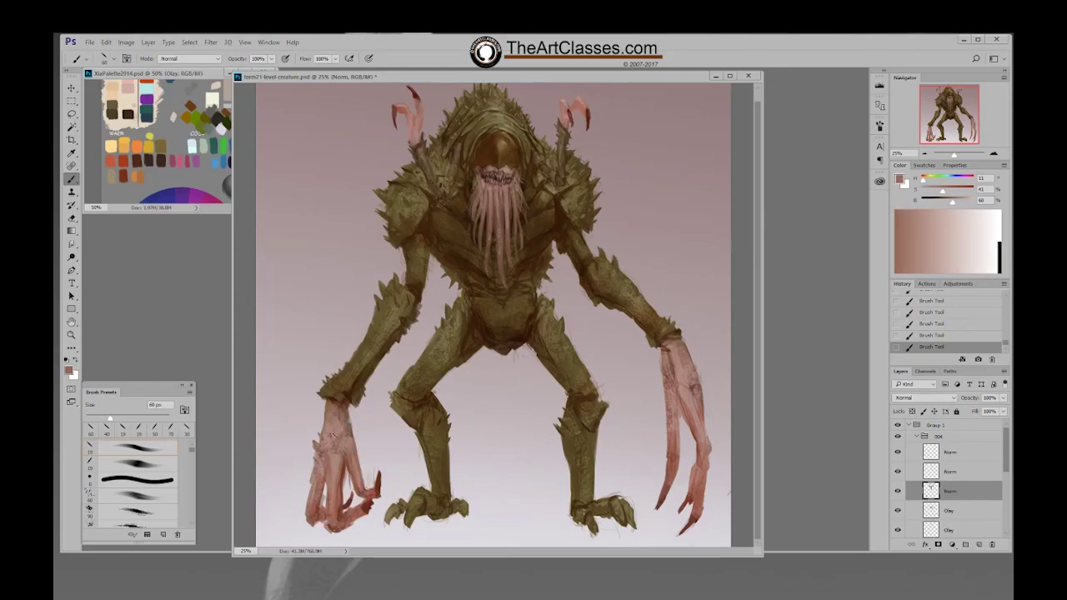
pyautogui.keyDown('alt'); pyautogui.click(336, 430); pyautogui.keyUp('alt')
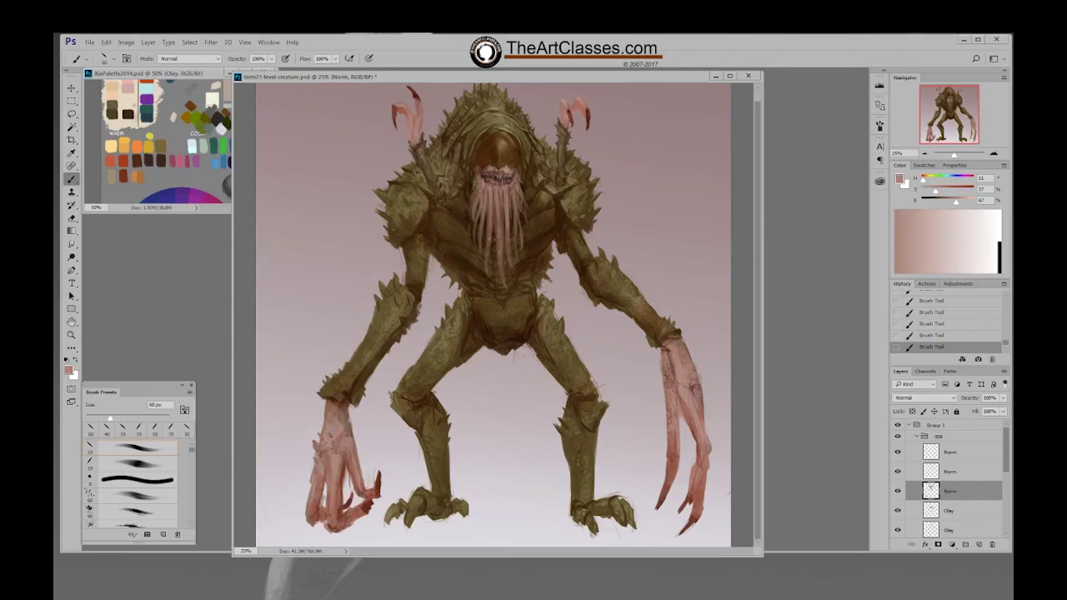
# Add darker reddish-brown shading between the left-side hand's fingers and blend the skin up toward the wrist
pyautogui.keyDown('alt'); pyautogui.click(350, 460); pyautogui.keyUp('alt')
pyautogui.keyDown('alt'); pyautogui.click(338, 495); pyautogui.keyUp('alt')
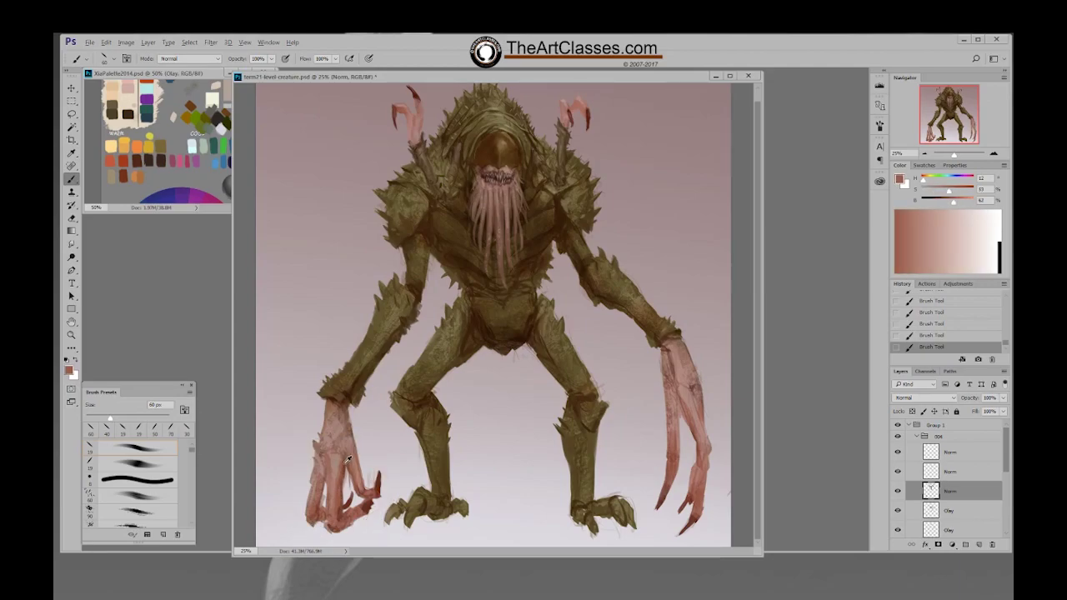
pyautogui.keyDown('alt'); pyautogui.click(347, 461); pyautogui.keyUp('alt')
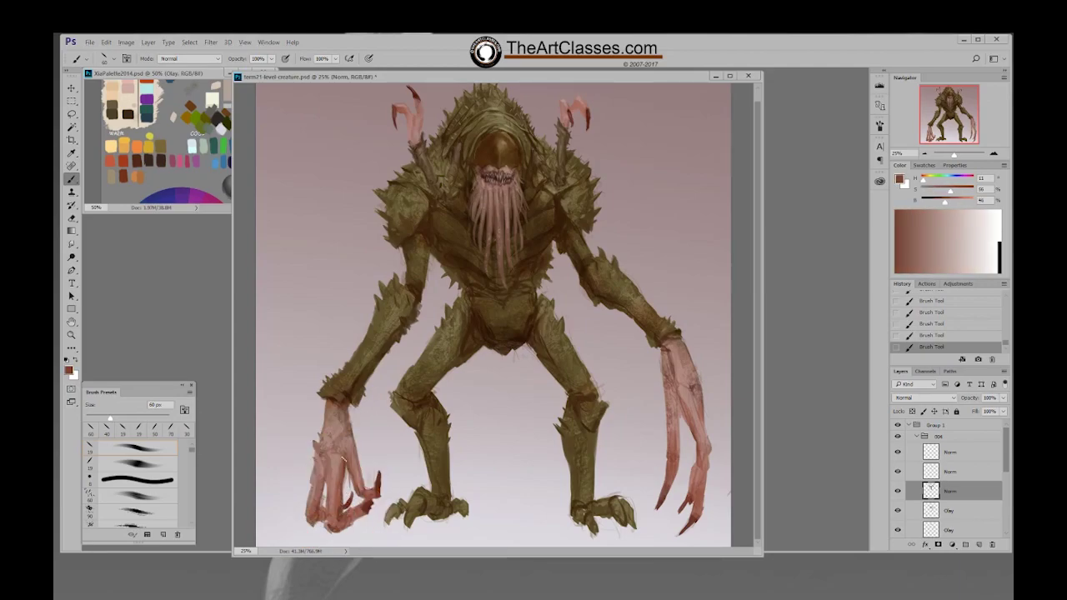
pyautogui.moveTo(323, 483); pyautogui.dragTo(332, 431)
pyautogui.keyDown('alt'); pyautogui.click(329, 414); pyautogui.keyUp('alt')
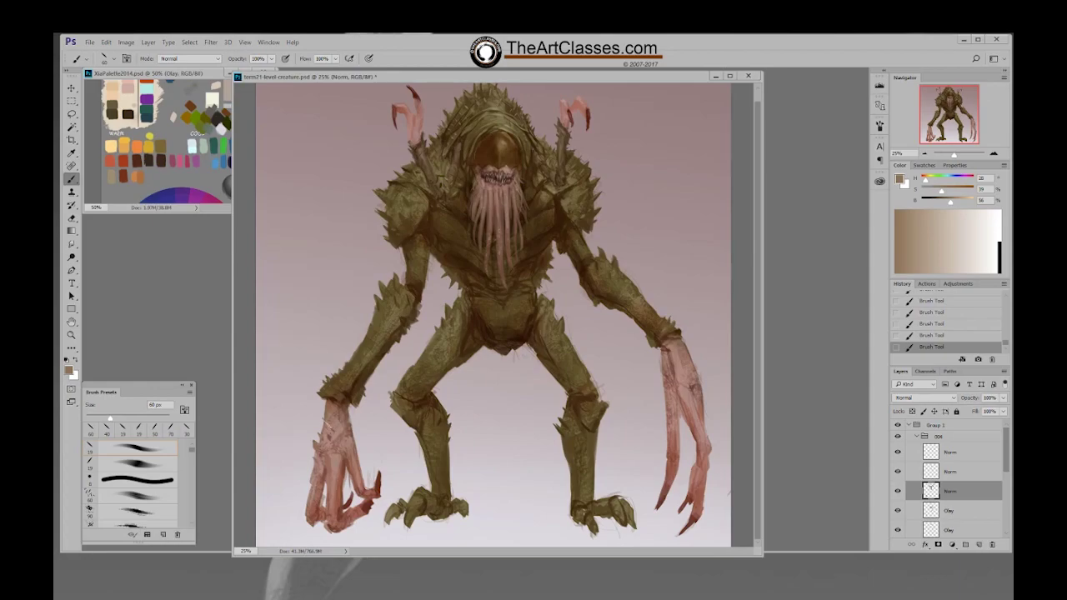
pyautogui.keyDown('alt'); pyautogui.click(329, 447); pyautogui.keyUp('alt')
pyautogui.keyDown('alt'); pyautogui.click(329, 439); pyautogui.keyUp('alt')
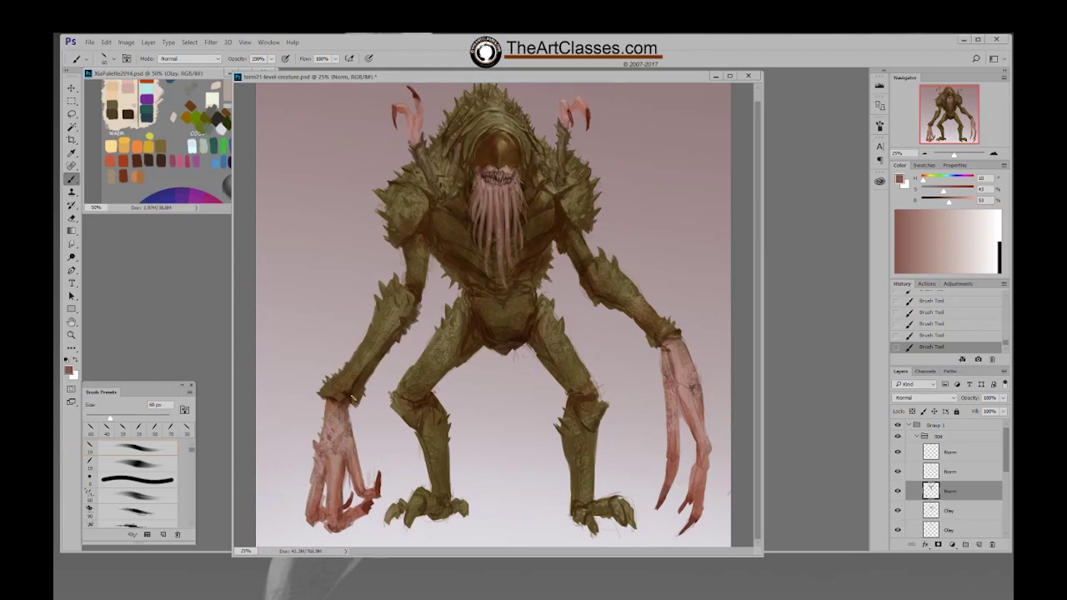
# Reduce the brush to 40 px and refine the knuckles and outer finger of the left-side hand with sampled pinks
pyautogui.press('[')
pyautogui.keyDown('alt'); pyautogui.click(315, 477); pyautogui.keyUp('alt')
pyautogui.keyDown('alt'); pyautogui.click(320, 466); pyautogui.keyUp('alt')
pyautogui.keyDown('alt'); pyautogui.click(319, 463); pyautogui.keyUp('alt')
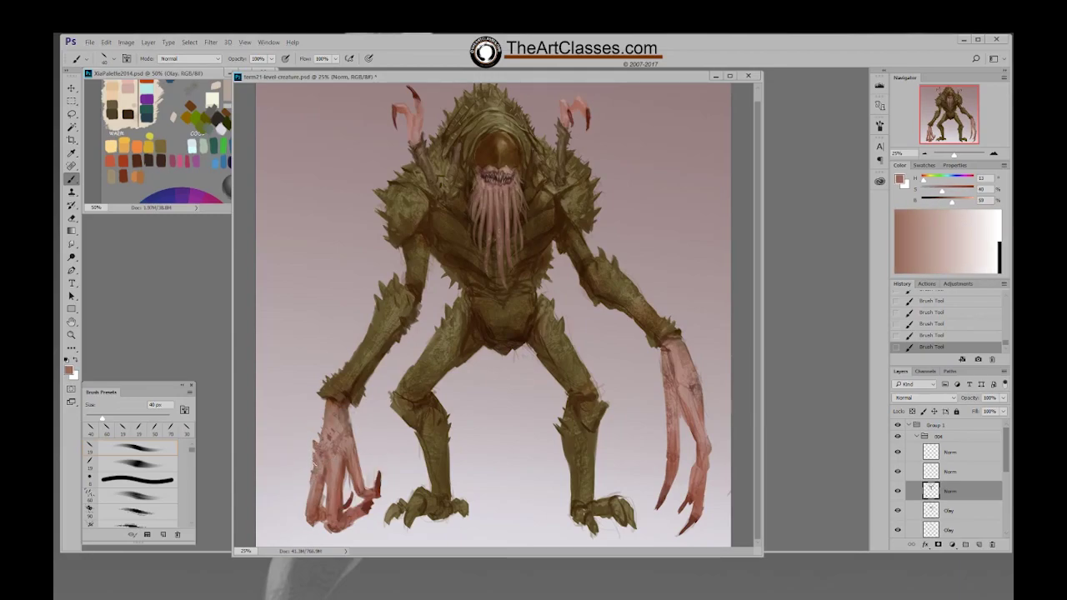
pyautogui.keyDown('alt'); pyautogui.click(321, 456); pyautogui.keyUp('alt')
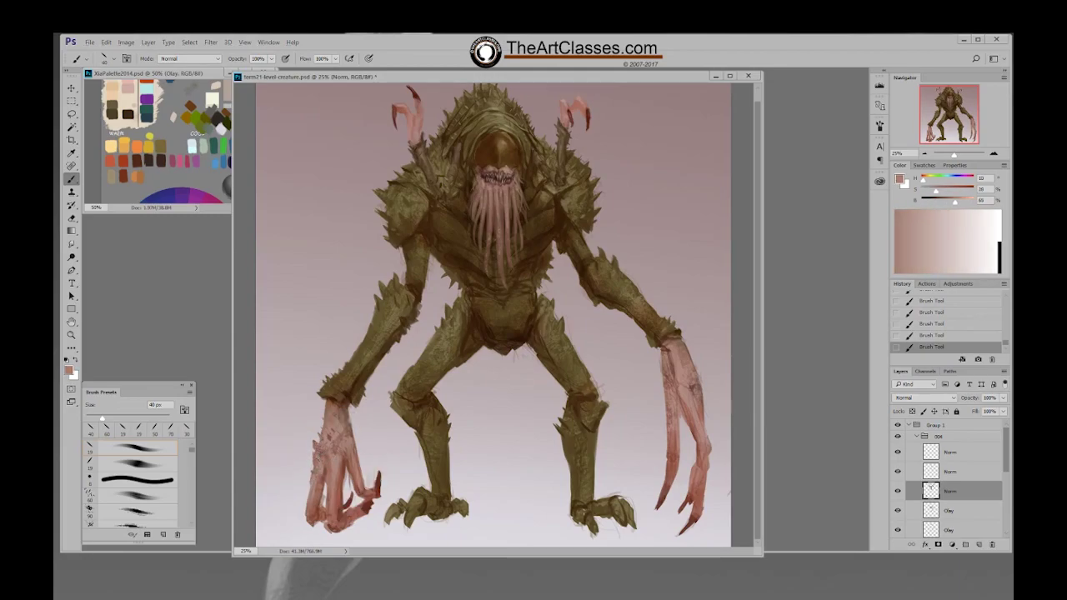
pyautogui.keyDown('alt'); pyautogui.click(333, 464); pyautogui.keyUp('alt')
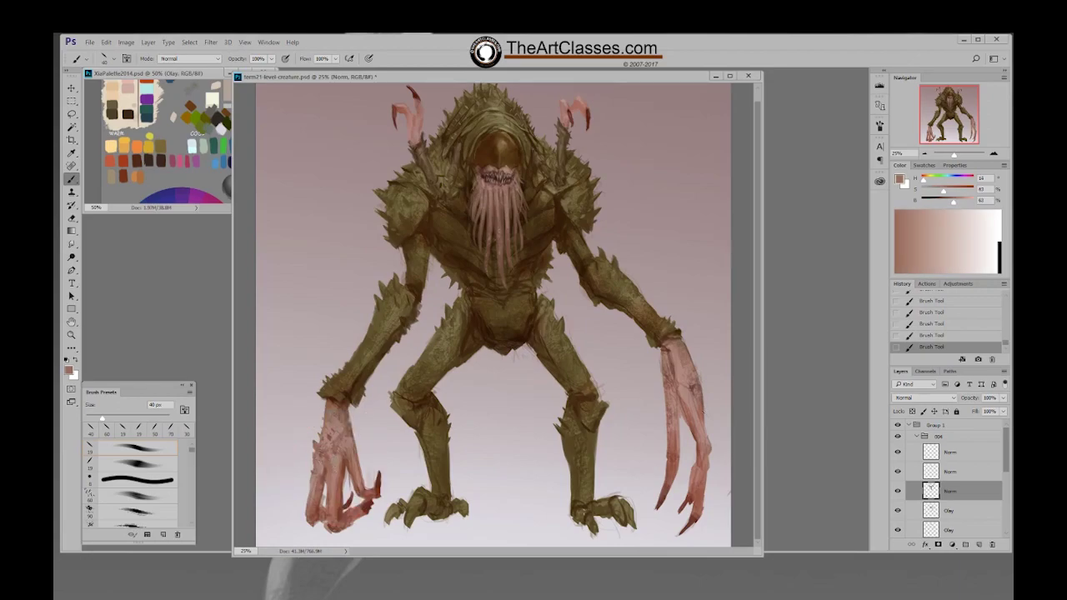
# Paint the back and finger bases of the right-side hand with sampled pinks and muted reds
pyautogui.keyDown('alt'); pyautogui.click(693, 416); pyautogui.keyUp('alt')
pyautogui.keyDown('alt'); pyautogui.click(680, 427); pyautogui.keyUp('alt')
pyautogui.moveTo(675, 435); pyautogui.dragTo(679, 458)
pyautogui.keyDown('alt'); pyautogui.click(671, 414); pyautogui.keyUp('alt')
pyautogui.keyDown('alt'); pyautogui.click(681, 400); pyautogui.keyUp('alt')
pyautogui.keyDown('alt'); pyautogui.click(679, 376); pyautogui.keyUp('alt')
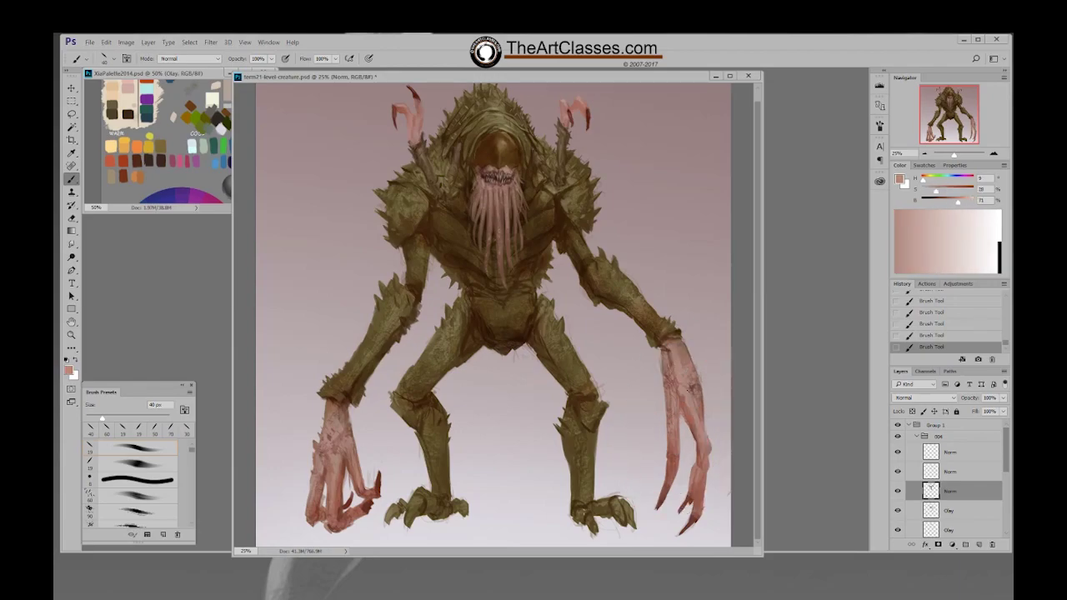
pyautogui.keyDown('alt'); pyautogui.click(690, 388); pyautogui.keyUp('alt')
pyautogui.keyDown('alt'); pyautogui.click(702, 402); pyautogui.keyUp('alt')
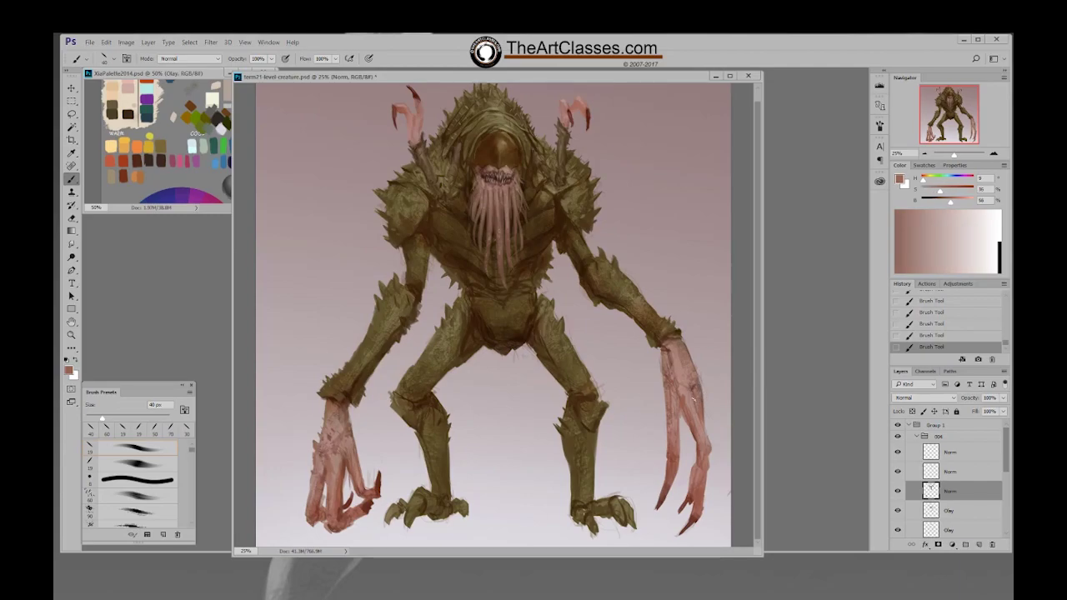
# Paint the lower fingers and extend the pointed claws of the right-side hand in sampled dark red
pyautogui.keyDown('alt'); pyautogui.click(695, 425); pyautogui.keyUp('alt')
pyautogui.keyDown('alt'); pyautogui.click(702, 459); pyautogui.keyUp('alt')
pyautogui.keyDown('alt'); pyautogui.click(691, 510); pyautogui.keyUp('alt')
pyautogui.moveTo(700, 501); pyautogui.dragTo(691, 520)
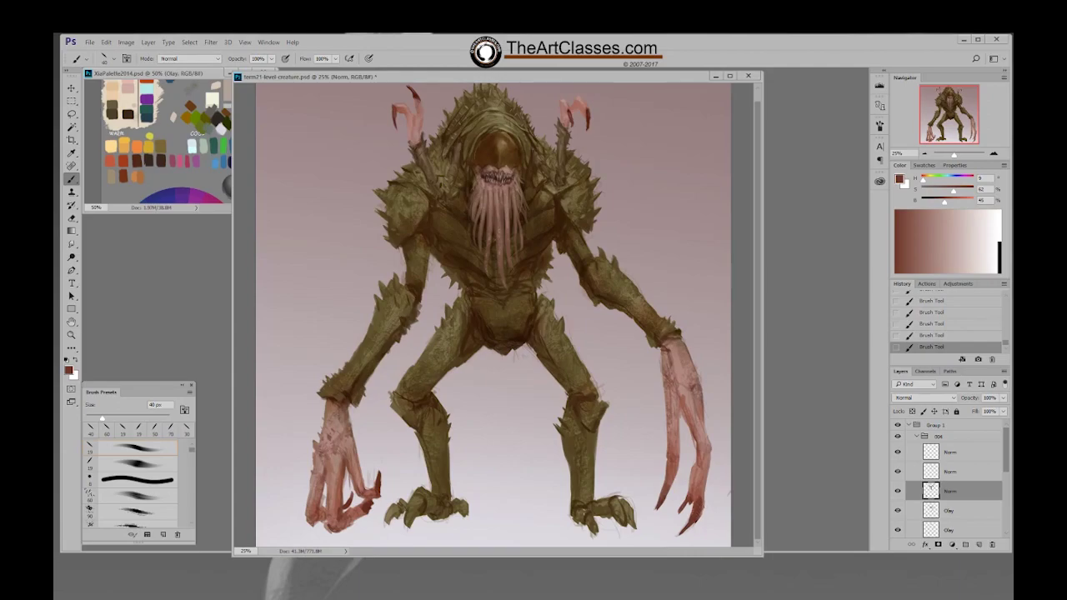
pyautogui.moveTo(689, 497); pyautogui.dragTo(673, 515)
# Shade the long fingers and knuckles of the right-side hand with sampled reds, and save the painting
pyautogui.keyDown('alt'); pyautogui.click(679, 428); pyautogui.keyUp('alt')
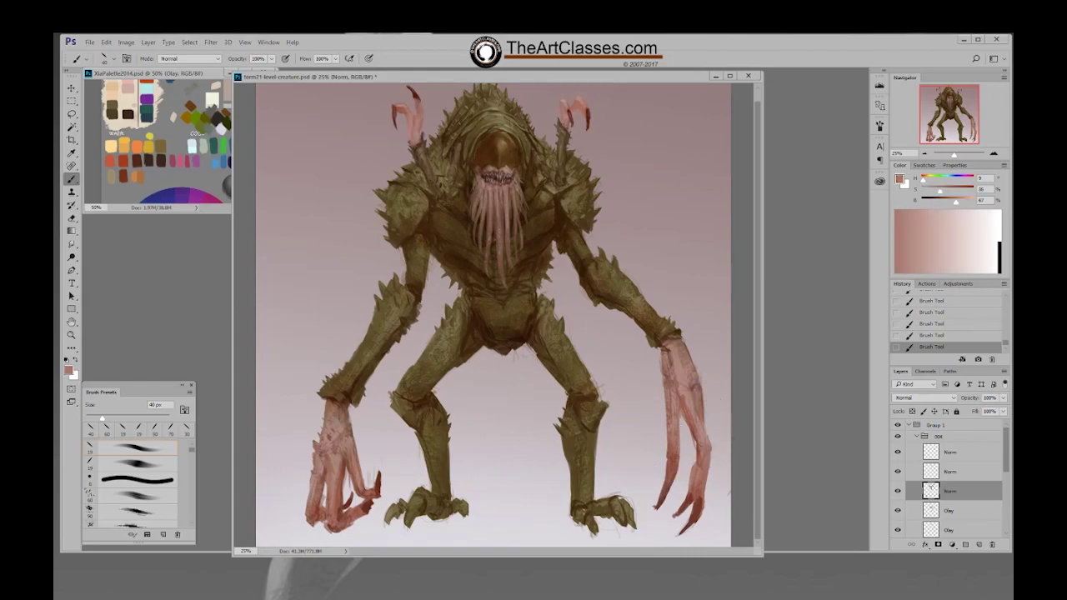
pyautogui.keyDown('alt'); pyautogui.click(691, 452); pyautogui.keyUp('alt')
pyautogui.moveTo(696, 443)
pyautogui.mouseDown()
pyautogui.moveTo(703, 498)
pyautogui.moveTo(689, 483)
pyautogui.mouseUp()
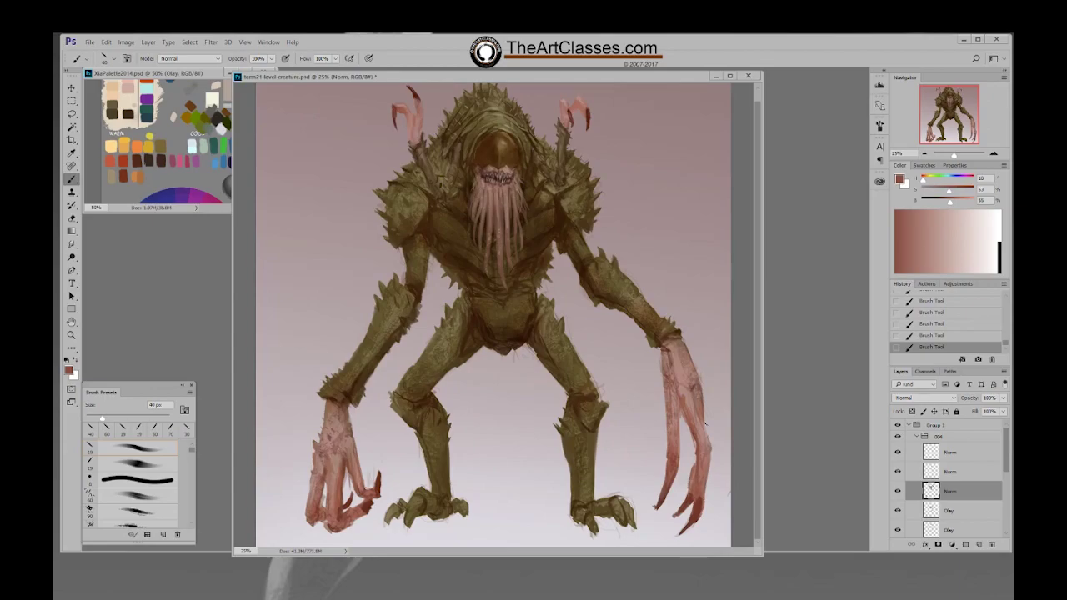
pyautogui.moveTo(695, 406); pyautogui.dragTo(693, 387)
pyautogui.moveTo(692, 432); pyautogui.dragTo(691, 444)
pyautogui.hotkey('ctrl', 's')
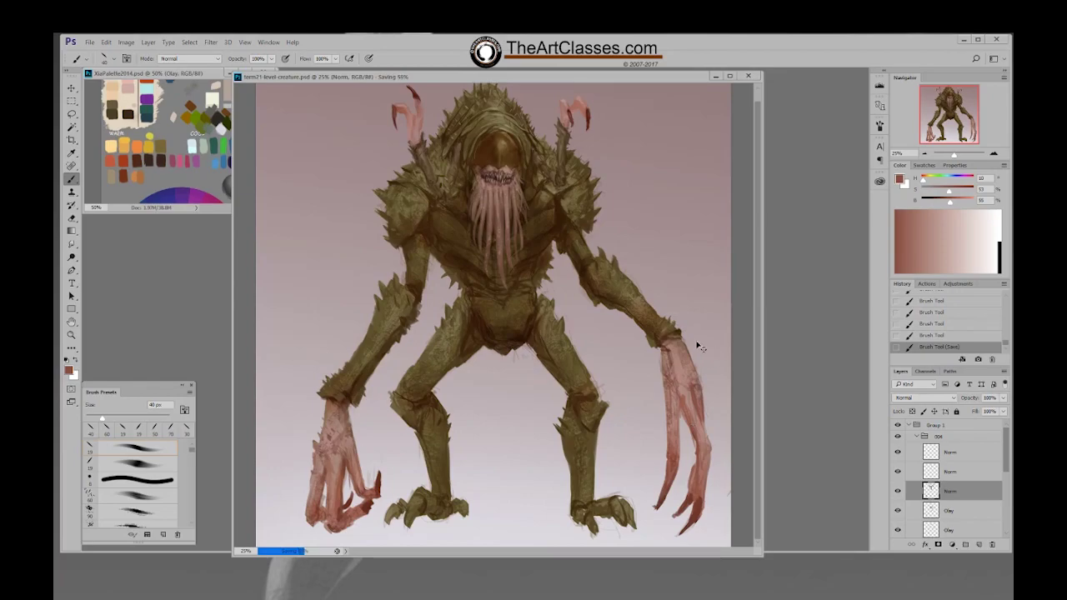
pyautogui.hotkey('ctrl', '-')
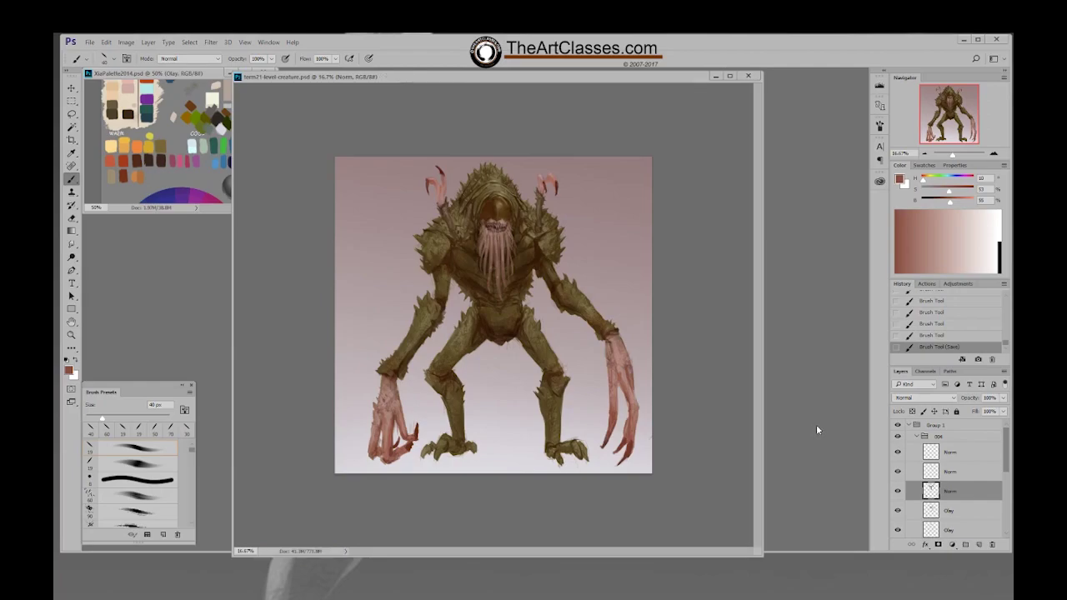
# Load the combined outlines of the creature's body, hand and pincer layers as one selection and hide the selection edges
pyautogui.click(957, 455)
pyautogui.scroll(-2, 1004, 480)
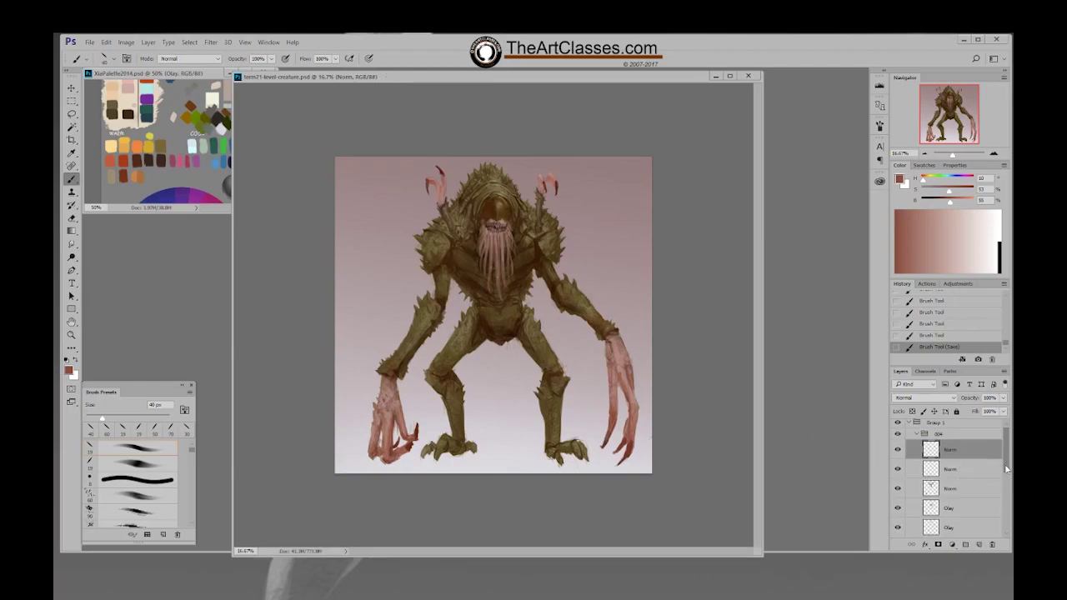
pyautogui.scroll(-2, 1005, 480)
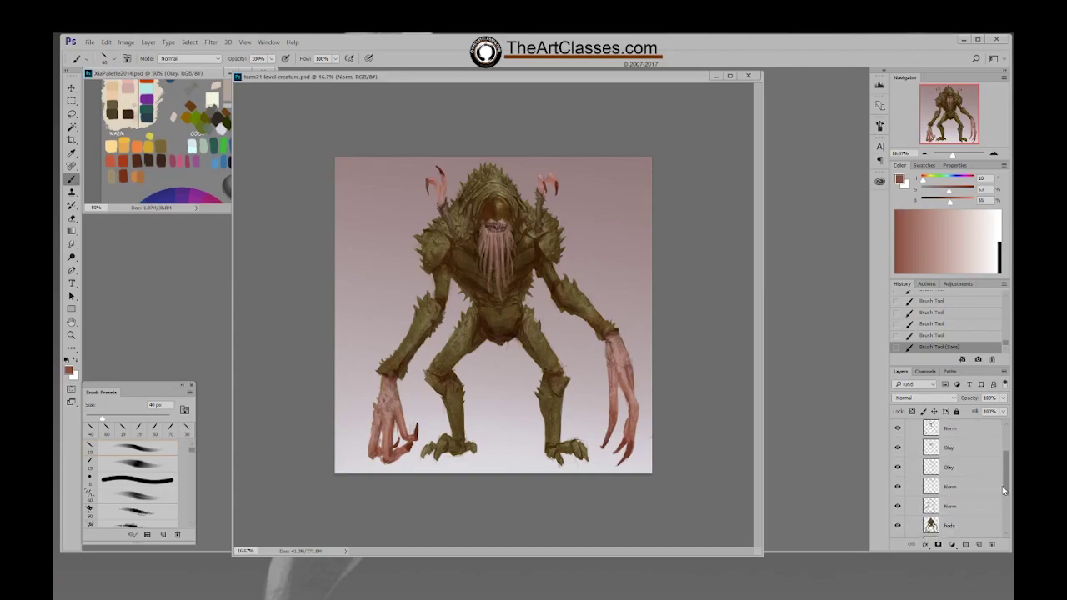
pyautogui.keyDown('ctrl'); pyautogui.click(931, 504); pyautogui.keyUp('ctrl')
pyautogui.keyDown('ctrl'); pyautogui.keyDown('shift'); pyautogui.click(931, 480); pyautogui.keyUp('shift'); pyautogui.keyUp('ctrl')
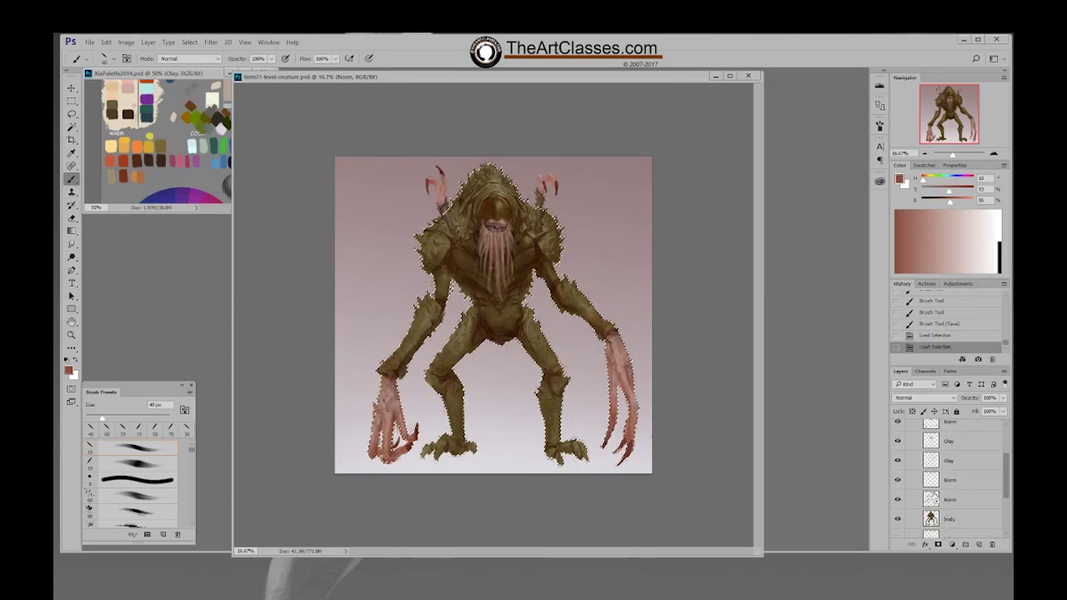
pyautogui.keyDown('ctrl'); pyautogui.keyDown('shift'); pyautogui.click(931, 460); pyautogui.keyUp('shift'); pyautogui.keyUp('ctrl')
pyautogui.scroll(3, 941, 450)
pyautogui.keyDown('ctrl'); pyautogui.click(932, 464); pyautogui.keyUp('ctrl')
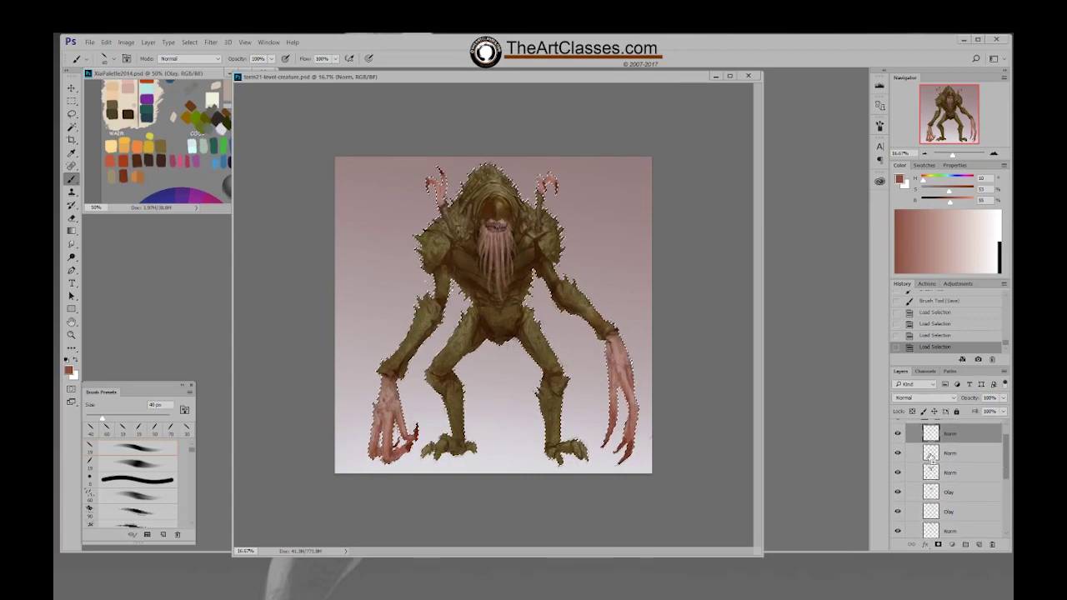
pyautogui.keyDown('ctrl'); pyautogui.click(931, 433); pyautogui.keyUp('ctrl')
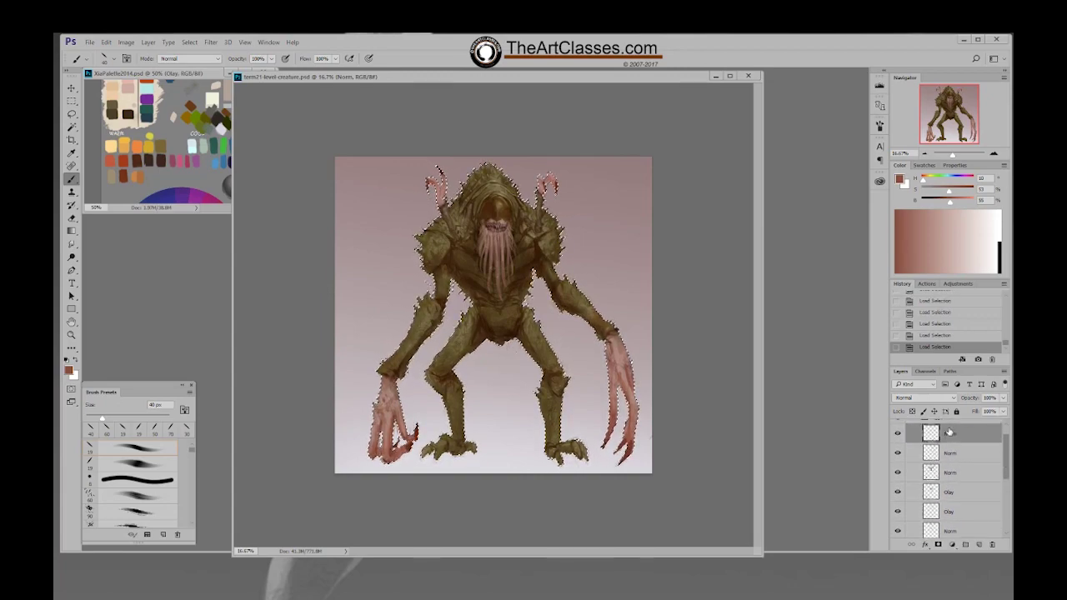
pyautogui.hotkey('ctrl', 'h')
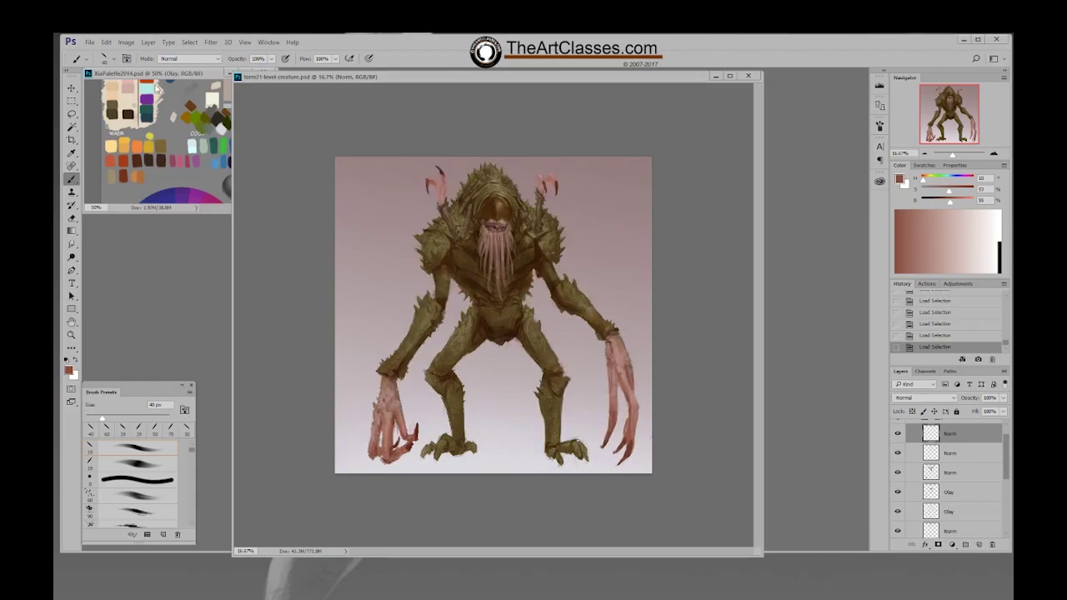
# Add a Levels adjustment layer masked to the creature, with black input 1, midtones 1.03 and white input 245
pyautogui.click(148, 42)
pyautogui.moveTo(181, 172)
pyautogui.click(275, 180)
pyautogui.click(730, 246)
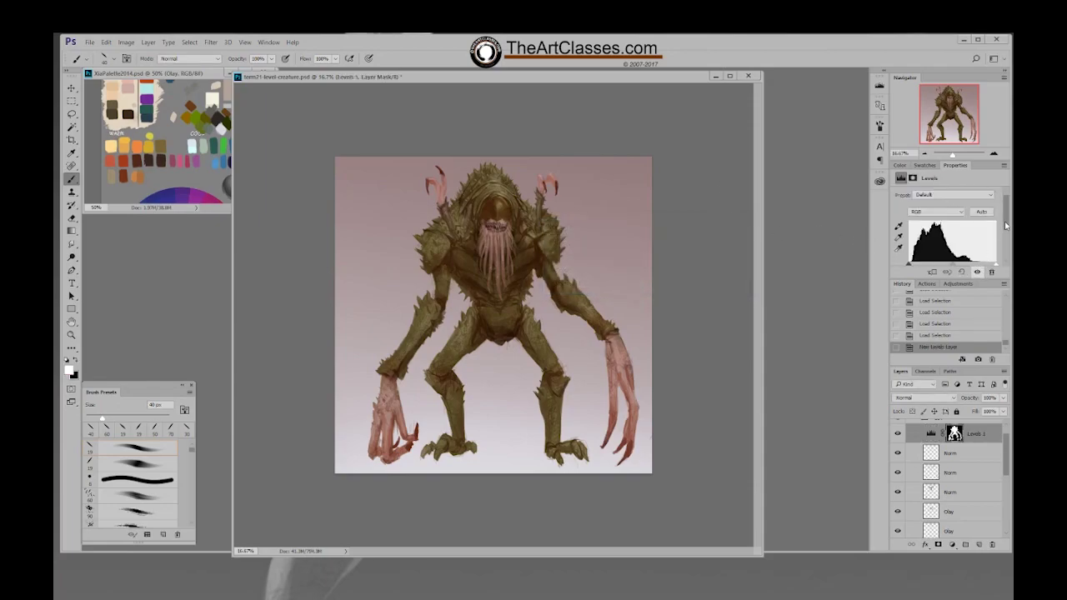
pyautogui.scroll(-3, 996, 226)
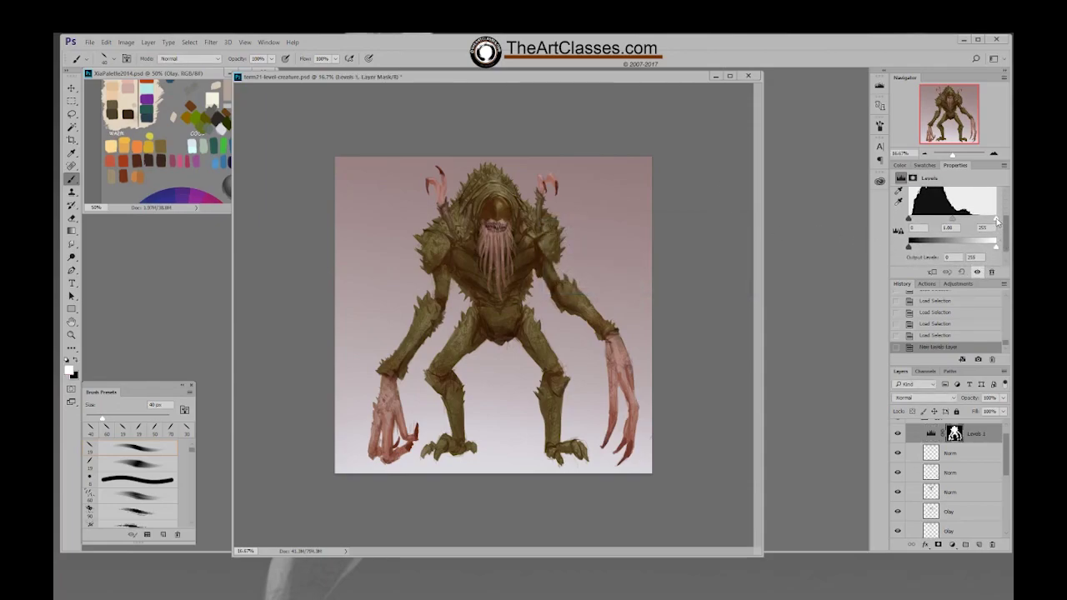
pyautogui.moveTo(997, 220); pyautogui.dragTo(994, 223)
pyautogui.moveTo(951, 219); pyautogui.dragTo(948, 221)
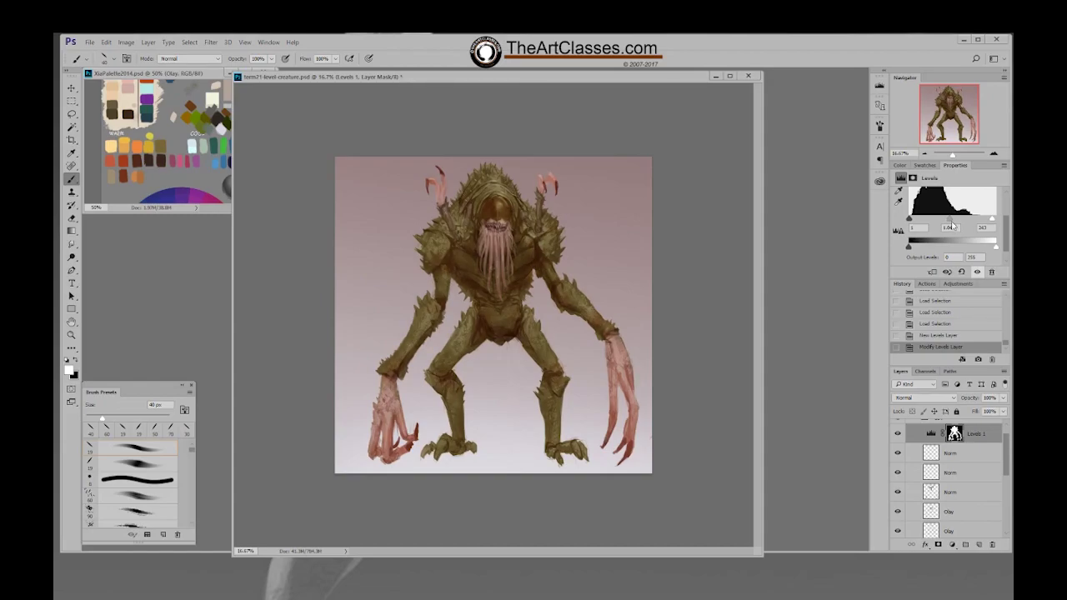
pyautogui.moveTo(995, 223); pyautogui.dragTo(951, 224)
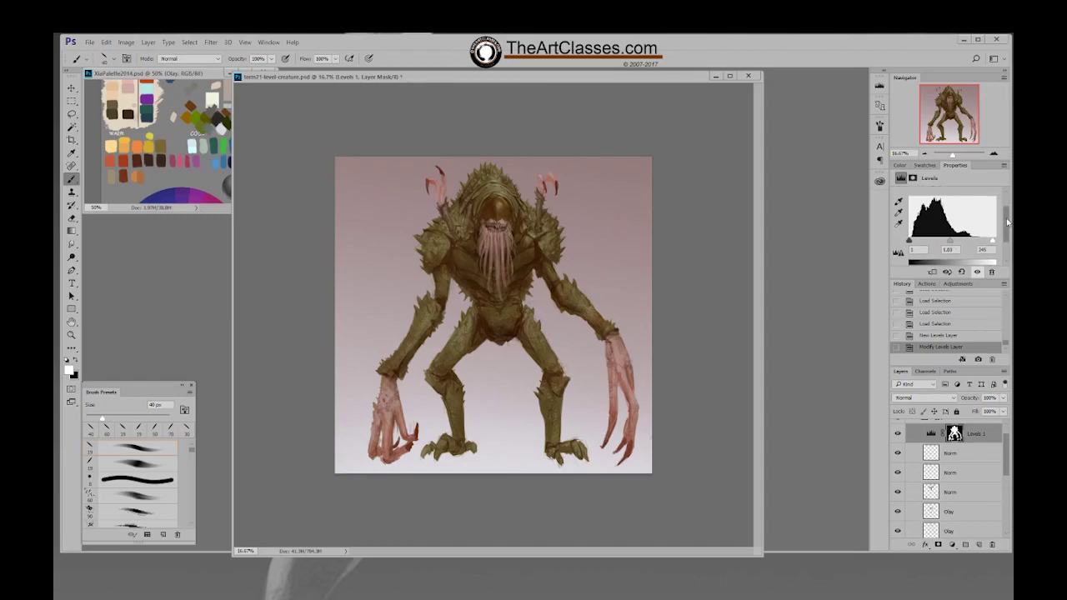
pyautogui.moveTo(1005, 229); pyautogui.dragTo(1005, 205)
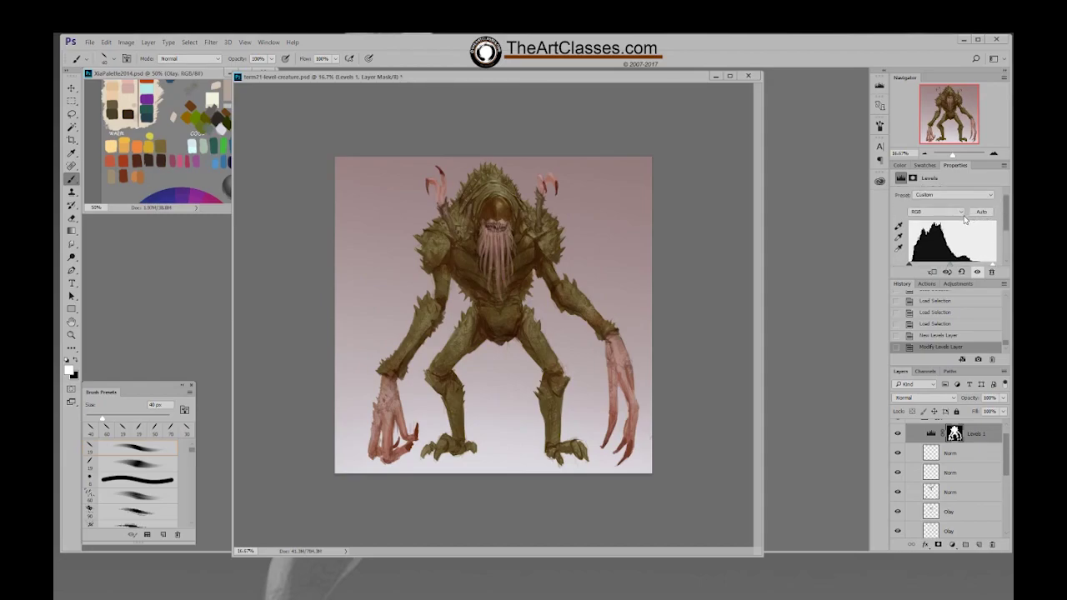
# Load the Levels mask as a selection and add an Overlay layer named Olay above the Levels layer
pyautogui.click(965, 457)
pyautogui.keyDown('ctrl'); pyautogui.click(956, 434); pyautogui.keyUp('ctrl')
pyautogui.scroll(1, 986, 449)
pyautogui.click(979, 450)
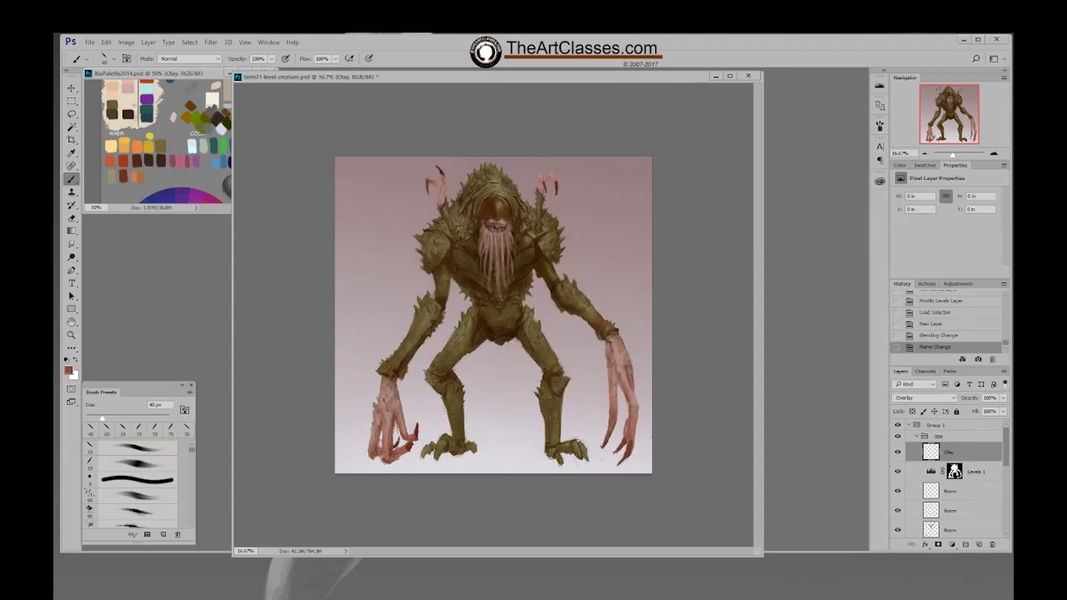
# Sample the pale background colour, enlarge the brush to 150 px and highlight the fingers and stem of the right-side shoulder pincer
pyautogui.keyDown('alt'); pyautogui.click(520, 456); pyautogui.keyUp('alt')
pyautogui.press(']')
pyautogui.press(']')
pyautogui.press(']')
pyautogui.press(']')
pyautogui.press(']')
pyautogui.press(']')
pyautogui.press(']')
pyautogui.press(']')
pyautogui.click(554, 176)
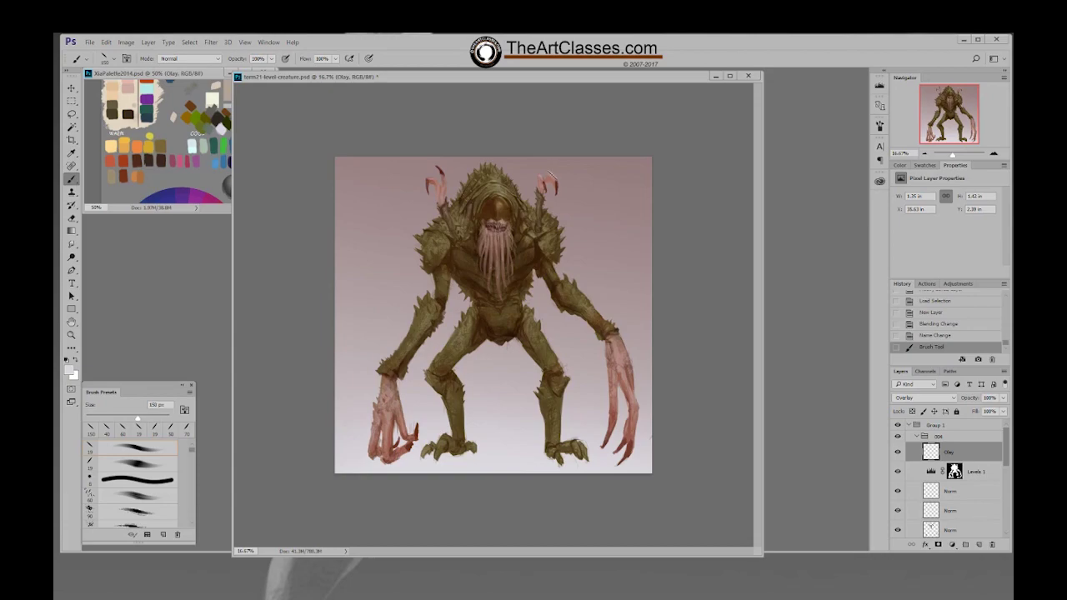
pyautogui.click(560, 173)
pyautogui.click(542, 177)
pyautogui.click(545, 180)
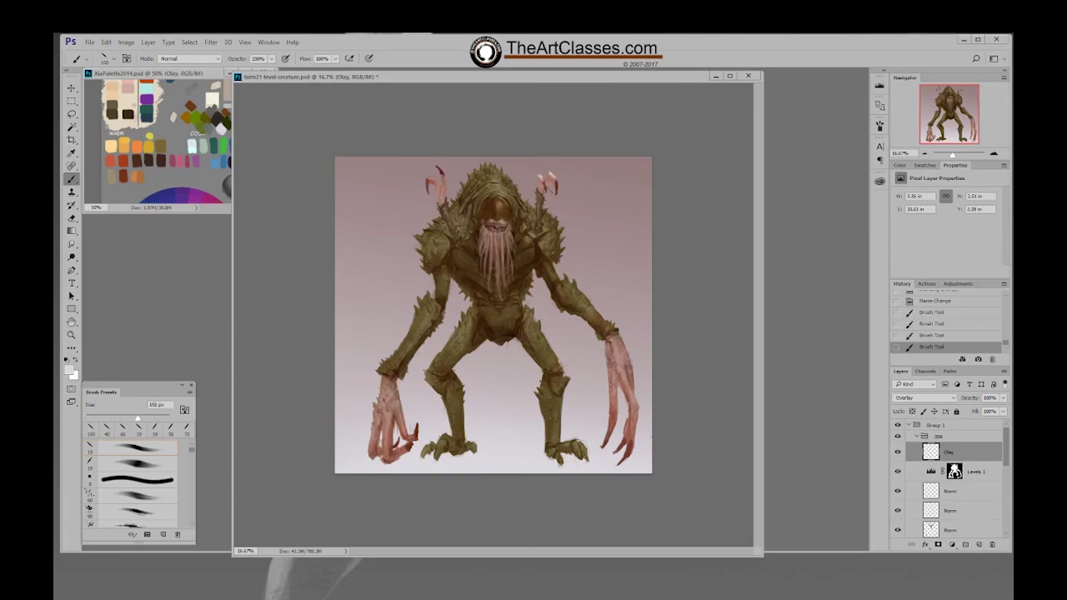
pyautogui.click(557, 186)
pyautogui.click(539, 192)
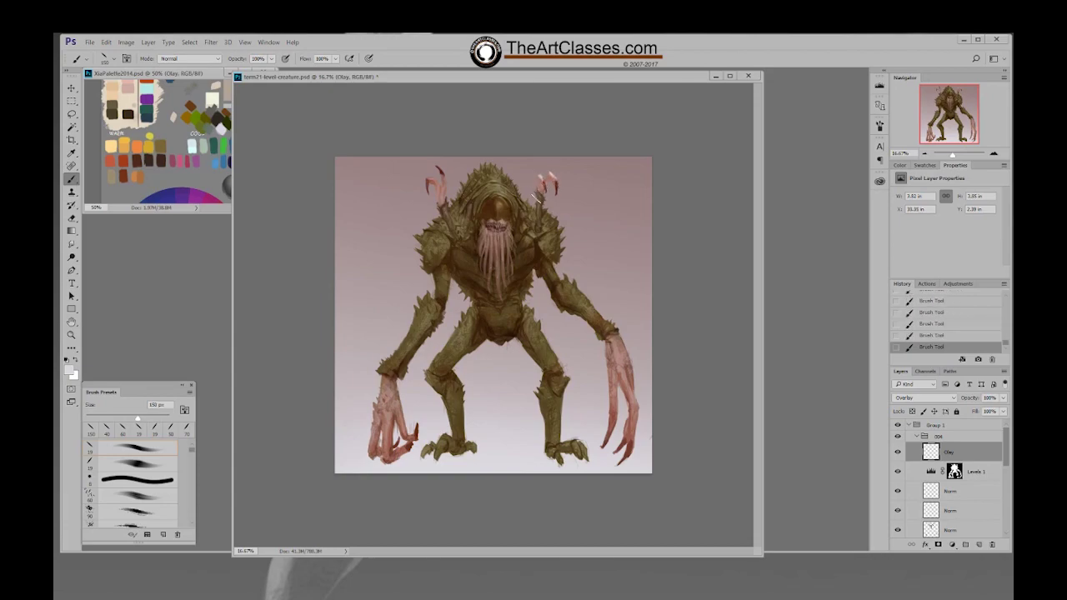
pyautogui.click(540, 193)
# Paint highlights across the creature's hood and towards the right-side shoulder, and undo the last stroke
pyautogui.moveTo(483, 193)
pyautogui.mouseDown()
pyautogui.moveTo(510, 195)
pyautogui.moveTo(499, 185)
pyautogui.mouseUp()
pyautogui.moveTo(507, 180)
pyautogui.mouseDown()
pyautogui.moveTo(537, 210)
pyautogui.moveTo(518, 193)
pyautogui.moveTo(496, 219)
pyautogui.moveTo(505, 212)
pyautogui.moveTo(491, 202)
pyautogui.moveTo(504, 197)
pyautogui.moveTo(492, 200)
pyautogui.moveTo(504, 195)
pyautogui.moveTo(489, 202)
pyautogui.moveTo(510, 211)
pyautogui.moveTo(482, 204)
pyautogui.moveTo(538, 236)
pyautogui.moveTo(541, 212)
pyautogui.moveTo(540, 239)
pyautogui.moveTo(559, 225)
pyautogui.moveTo(548, 247)
pyautogui.moveTo(561, 225)
pyautogui.moveTo(540, 236)
pyautogui.moveTo(515, 225)
pyautogui.moveTo(549, 217)
pyautogui.mouseUp()
pyautogui.hotkey('ctrl', 'z')
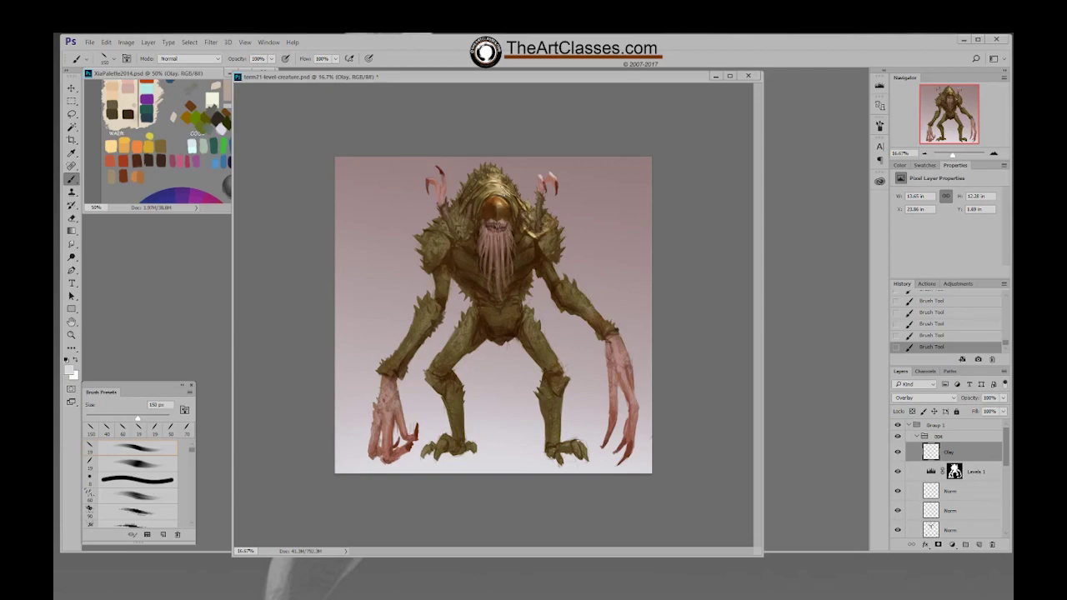
# Brighten the left side of the hood with another brush preset and trim the right-side shoulder highlight with the Eraser
pyautogui.rightClick(501, 190)
pyautogui.click(581, 261)
pyautogui.click(683, 213)
pyautogui.press(']')
pyautogui.press(']')
pyautogui.press(']')
pyautogui.press(']')
pyautogui.press(']')
pyautogui.press(']')
pyautogui.press(']')
pyautogui.press(']')
pyautogui.press(']')
pyautogui.press(']')
pyautogui.press(']')
pyautogui.press(']')
pyautogui.click(474, 232)
pyautogui.press('e')
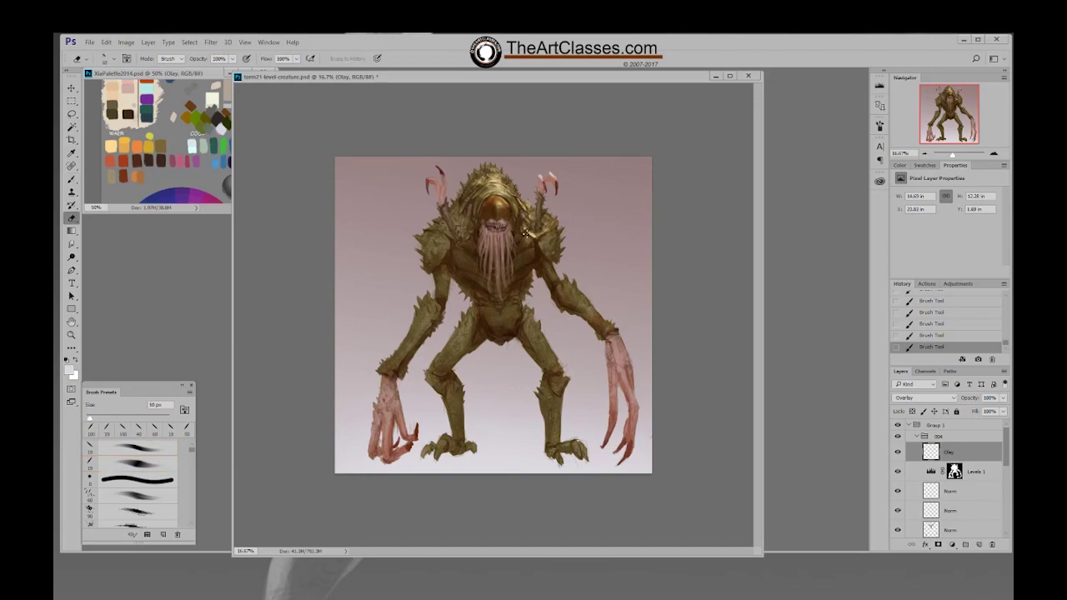
pyautogui.moveTo(529, 233); pyautogui.dragTo(556, 236)
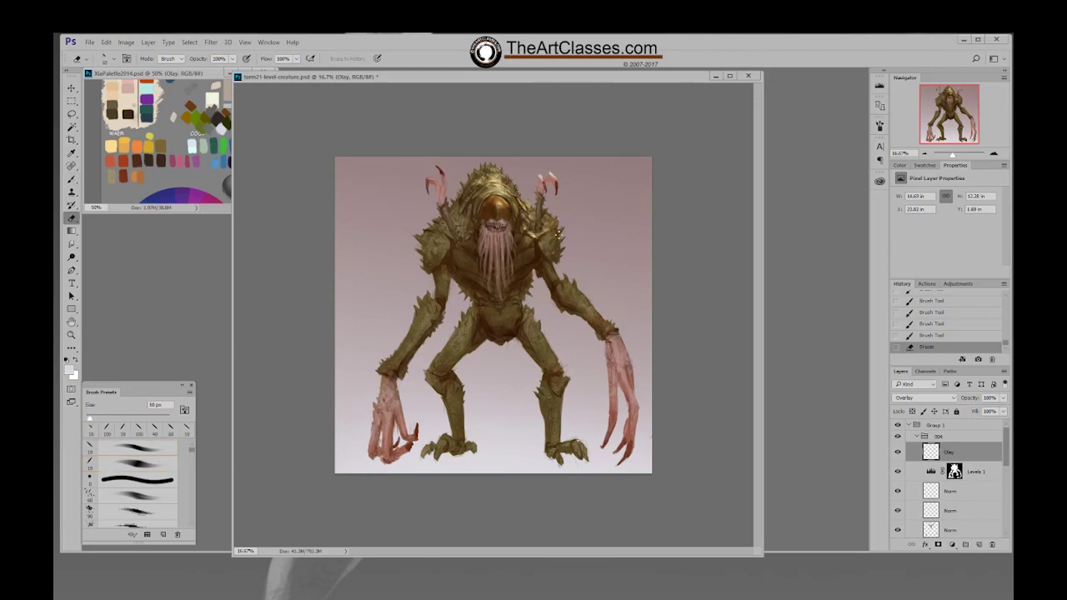
# Paint pale highlights along the left-side shoulder and the edge beside the neck
pyautogui.press('b')
pyautogui.moveTo(463, 240)
pyautogui.mouseDown()
pyautogui.moveTo(472, 234)
pyautogui.moveTo(434, 223)
pyautogui.mouseUp()
pyautogui.click(472, 235)
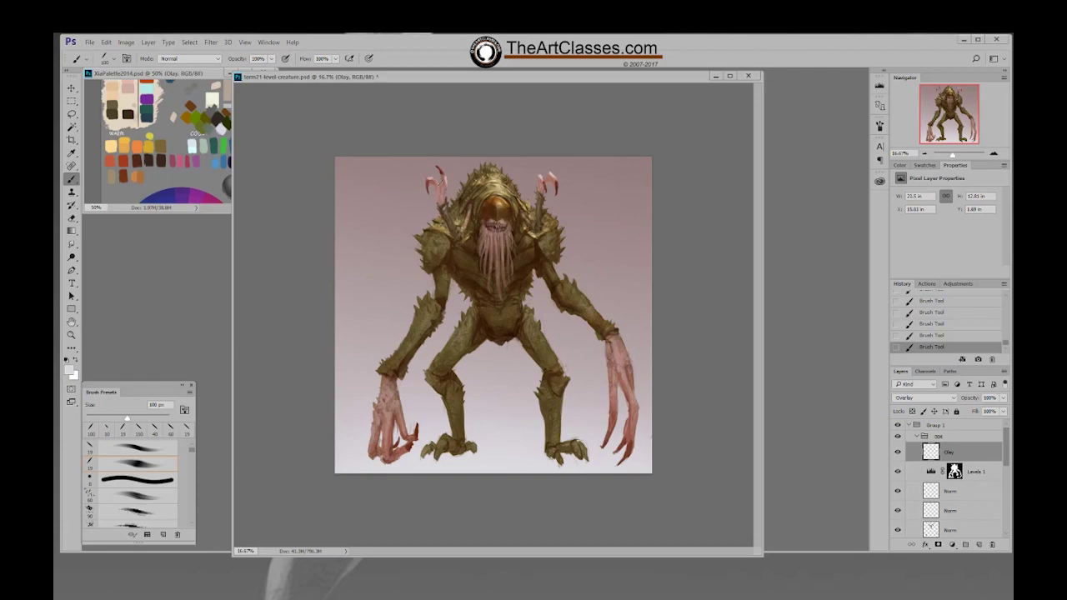
# Alternate between brush presets and sizes to highlight the spikes and upper edges of the hood
pyautogui.rightClick(561, 207)
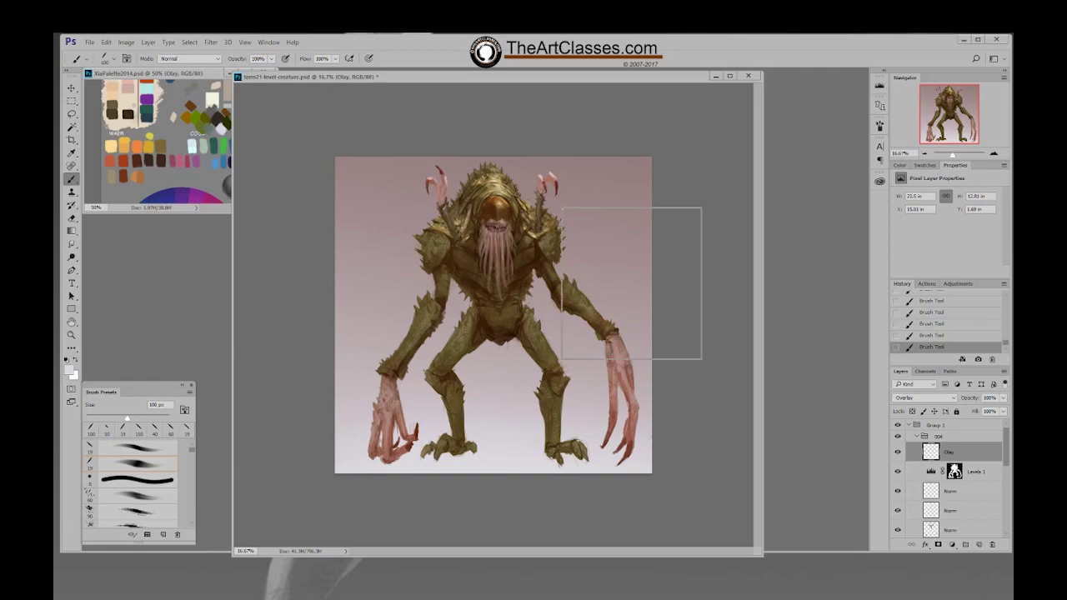
pyautogui.doubleClick(671, 275)
pyautogui.press(']')
pyautogui.press(']')
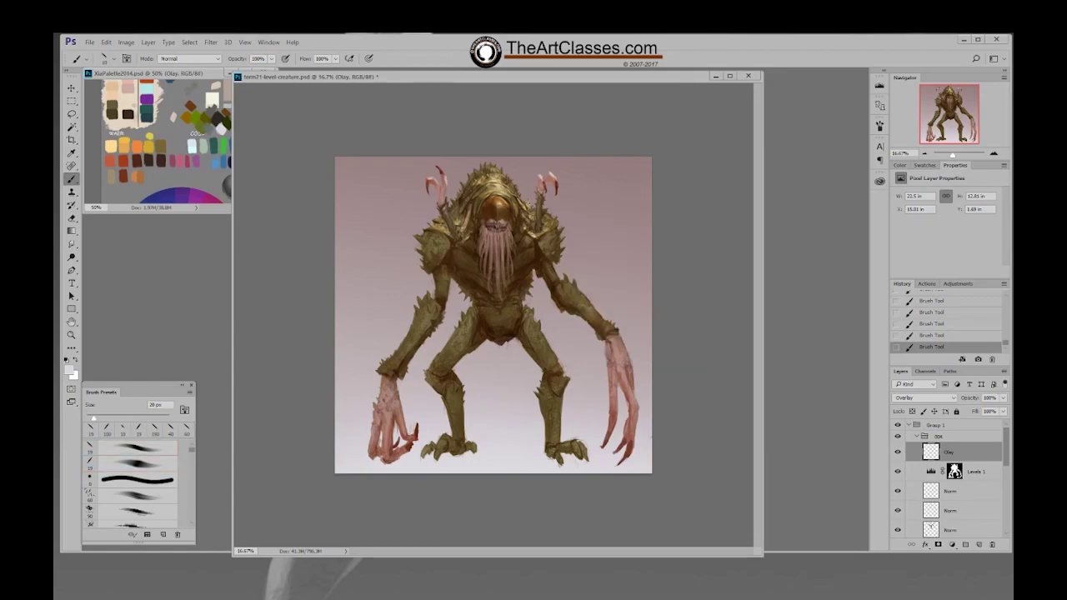
pyautogui.press(']')
pyautogui.rightClick(530, 180)
pyautogui.doubleClick(624, 249)
pyautogui.press(']')
pyautogui.press(']')
pyautogui.press(']')
pyautogui.press(']')
pyautogui.press(']')
pyautogui.press(']')
pyautogui.press(']')
pyautogui.press(']')
pyautogui.press(']')
# Highlight the spikes and plate edges of the left-side shoulder with a 100 px brush
pyautogui.rightClick(437, 246)
pyautogui.doubleClick(503, 335)
pyautogui.press(']')
pyautogui.press(']')
pyautogui.press(']')
pyautogui.moveTo(418, 237); pyautogui.dragTo(429, 239)
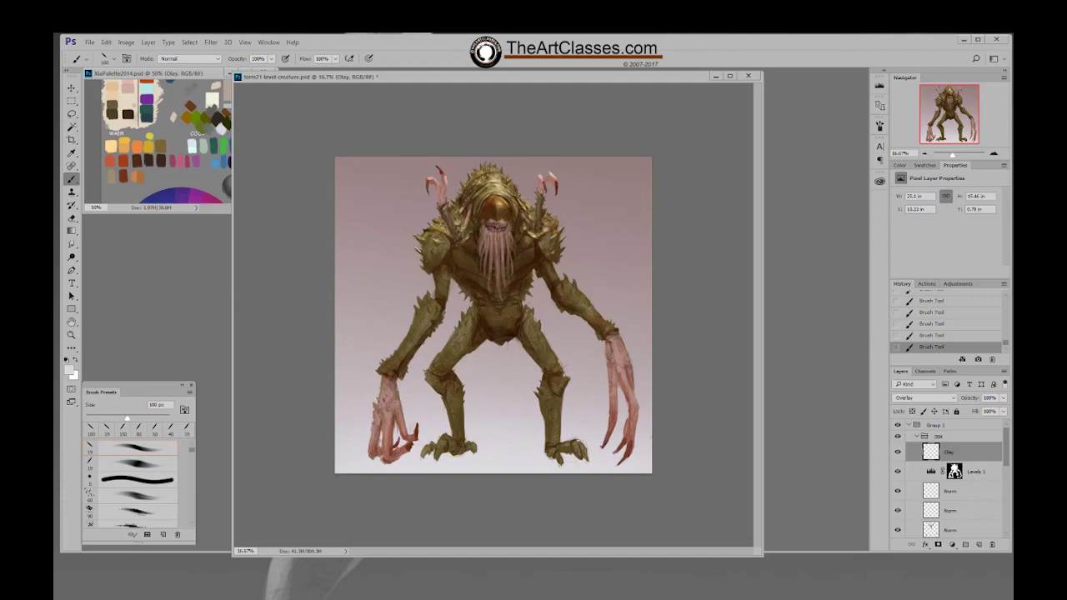
pyautogui.moveTo(434, 250); pyautogui.dragTo(437, 253)
# Set the brush opacity to 50% and softly brighten the face tentacles and upper chest, undoing an unwanted stroke
pyautogui.rightClick(616, 213)
pyautogui.doubleClick(698, 298)
pyautogui.press(']')
pyautogui.press(']')
pyautogui.press(']')
pyautogui.press(']')
pyautogui.press(']')
pyautogui.press(']')
pyautogui.press(']')
pyautogui.press(']')
pyautogui.press(']')
pyautogui.press(']')
pyautogui.press(']')
pyautogui.press('5')
pyautogui.rightClick(474, 255)
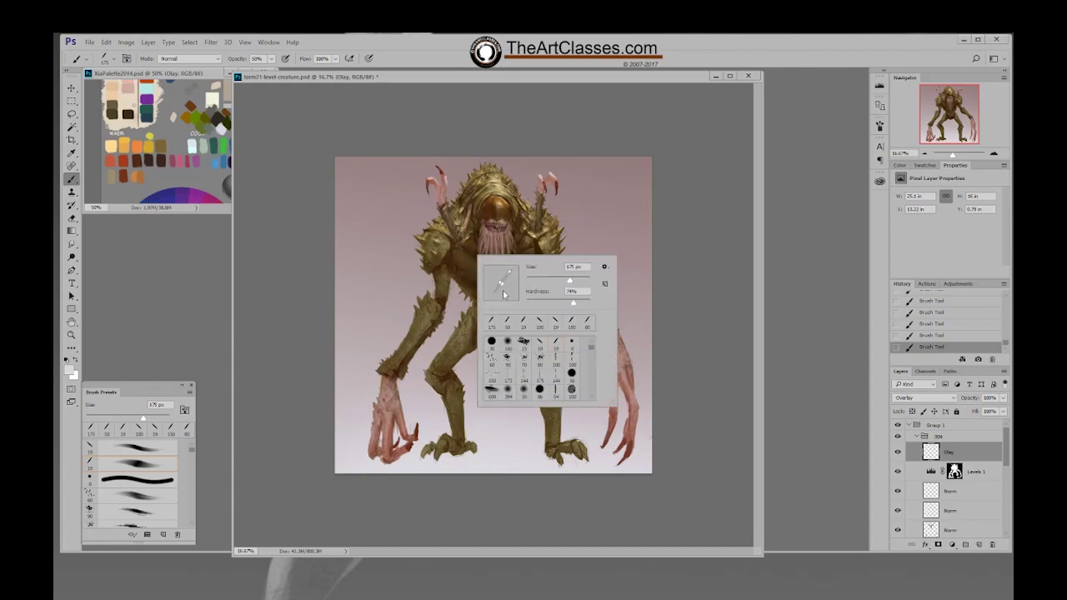
pyautogui.doubleClick(540, 346)
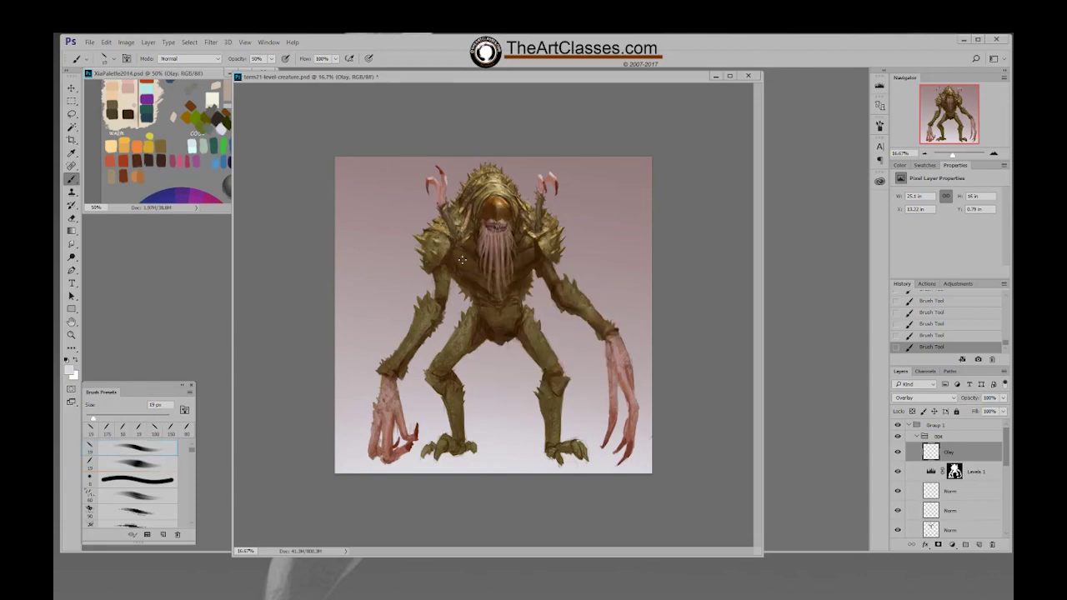
pyautogui.press(']')
pyautogui.press(']')
pyautogui.moveTo(500, 237); pyautogui.dragTo(503, 240)
pyautogui.click(943, 314)
pyautogui.hotkey('ctrl', 'z')
pyautogui.click(495, 254)
# Brighten the right-side forearm from elbow to wrist with long strokes of an enlarged brush
pyautogui.rightClick(612, 306)
pyautogui.doubleClick(683, 378)
pyautogui.press(']')
pyautogui.press(']')
pyautogui.press(']')
pyautogui.press(']')
pyautogui.press(']')
pyautogui.press(']')
pyautogui.moveTo(564, 284); pyautogui.dragTo(601, 324)
pyautogui.moveTo(568, 288); pyautogui.dragTo(605, 323)
# Restore the brush opacity to 100%, reduce it to 90 px and highlight the edge and elbow of the right-side forearm
pyautogui.press('0')
pyautogui.press('[')
pyautogui.press('[')
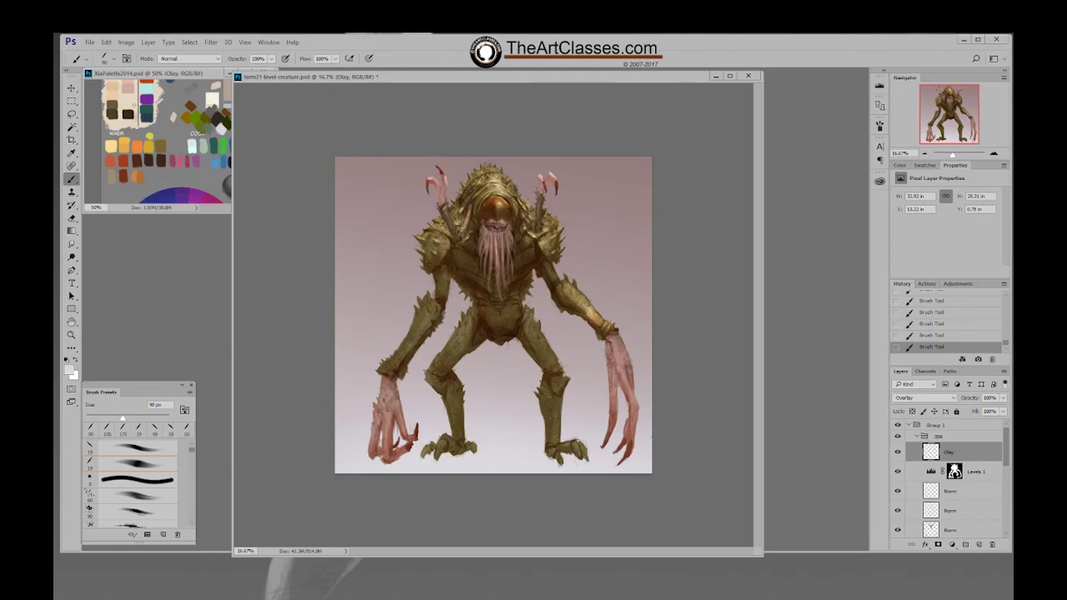
pyautogui.moveTo(573, 309); pyautogui.dragTo(588, 314)
pyautogui.rightClick(575, 287)
pyautogui.doubleClick(671, 355)
pyautogui.click(563, 283)
# Paint highlights along the left-side forearm and its upper spikes, reducing the brush to 80 px
pyautogui.press(']')
pyautogui.press(']')
pyautogui.press('[')
pyautogui.press('[')
pyautogui.moveTo(415, 343)
pyautogui.mouseDown()
pyautogui.moveTo(385, 367)
pyautogui.moveTo(407, 346)
pyautogui.mouseUp()
pyautogui.moveTo(426, 306)
pyautogui.mouseDown()
pyautogui.moveTo(407, 346)
pyautogui.moveTo(429, 306)
pyautogui.mouseUp()
pyautogui.press('[')
pyautogui.press('[')
pyautogui.press('[')
pyautogui.press('[')
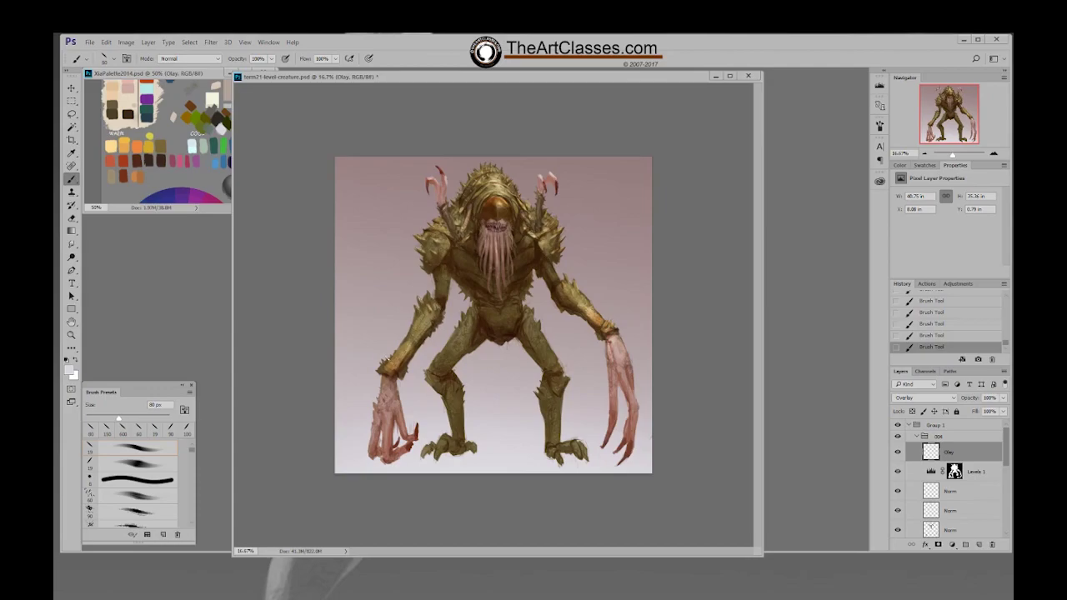
# Enlarge the Eraser to 300 px and soften the highlights on the lower left-side forearm
pyautogui.press('e')
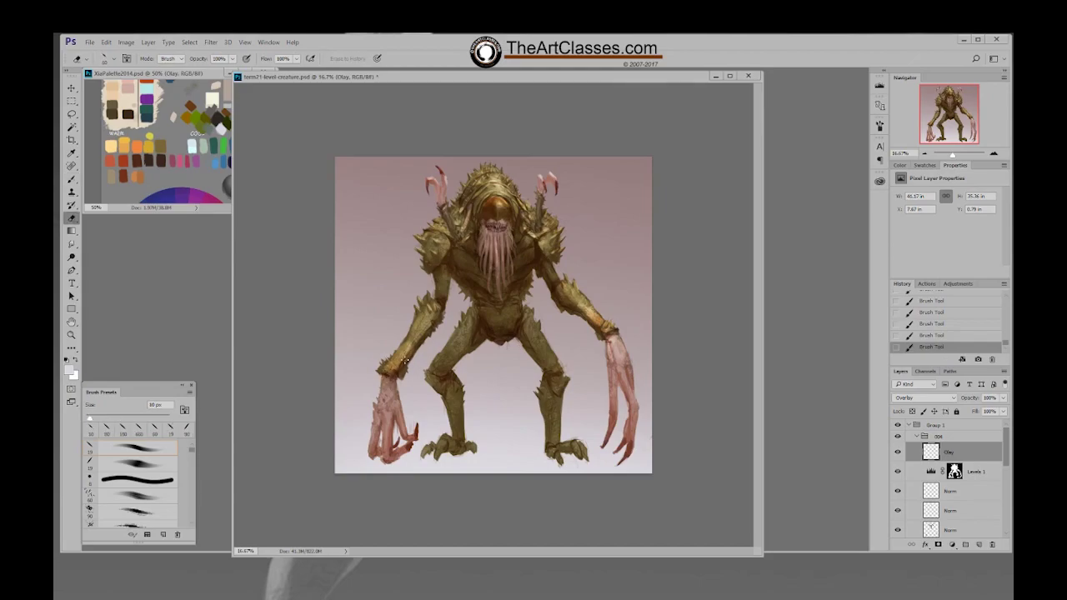
pyautogui.press(']')
pyautogui.press(']')
pyautogui.press(']')
pyautogui.press(']')
pyautogui.press(']')
pyautogui.press(']')
pyautogui.press(']')
pyautogui.press(']')
pyautogui.moveTo(393, 362); pyautogui.dragTo(399, 349)
pyautogui.click(406, 343)
pyautogui.press(']')
pyautogui.press(']')
pyautogui.press(']')
pyautogui.press(']')
pyautogui.press(']')
pyautogui.press(']')
pyautogui.press(']')
pyautogui.press(']')
pyautogui.press(']')
pyautogui.press(']')
pyautogui.press(']')
pyautogui.press(']')
pyautogui.click(403, 350)
pyautogui.press('[')
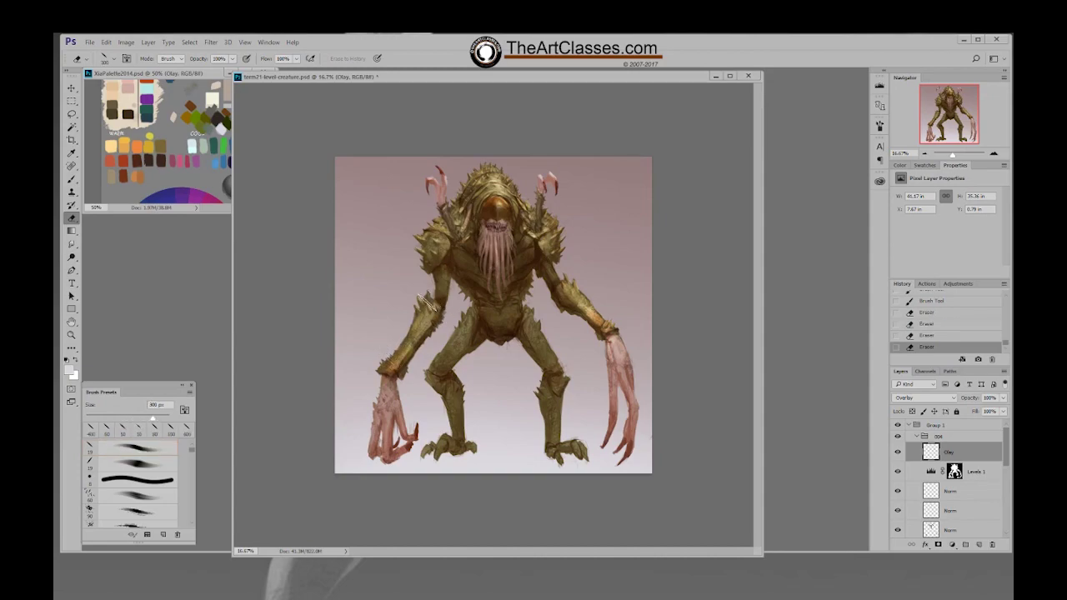
# Rework the left-side forearm highlights from the upper spikes to the wrist, alternating the brush with the 300 px Eraser
pyautogui.click(407, 299)
pyautogui.press('b')
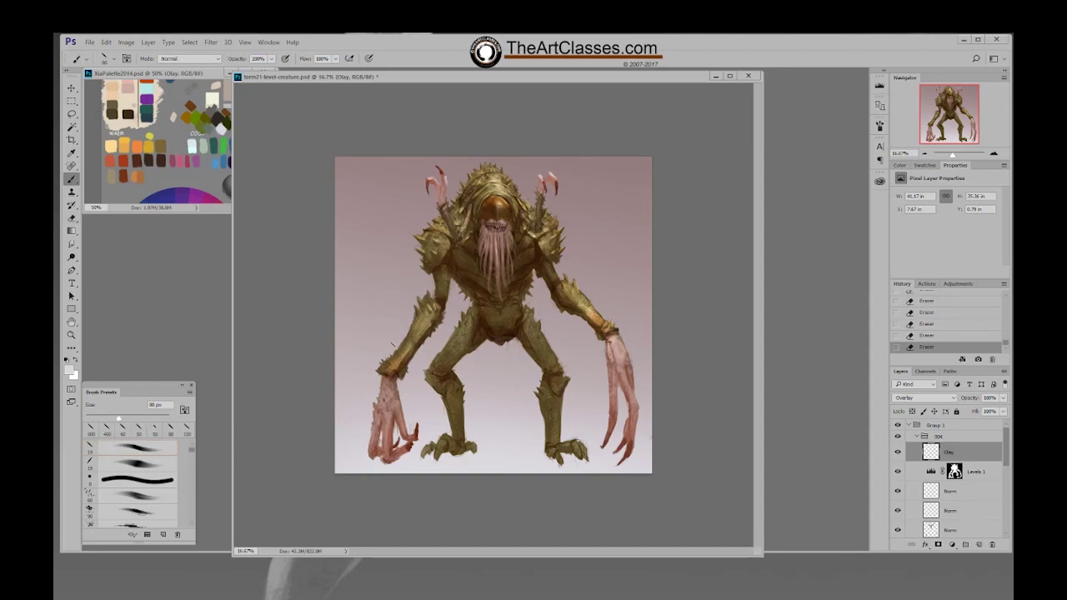
pyautogui.click(396, 341)
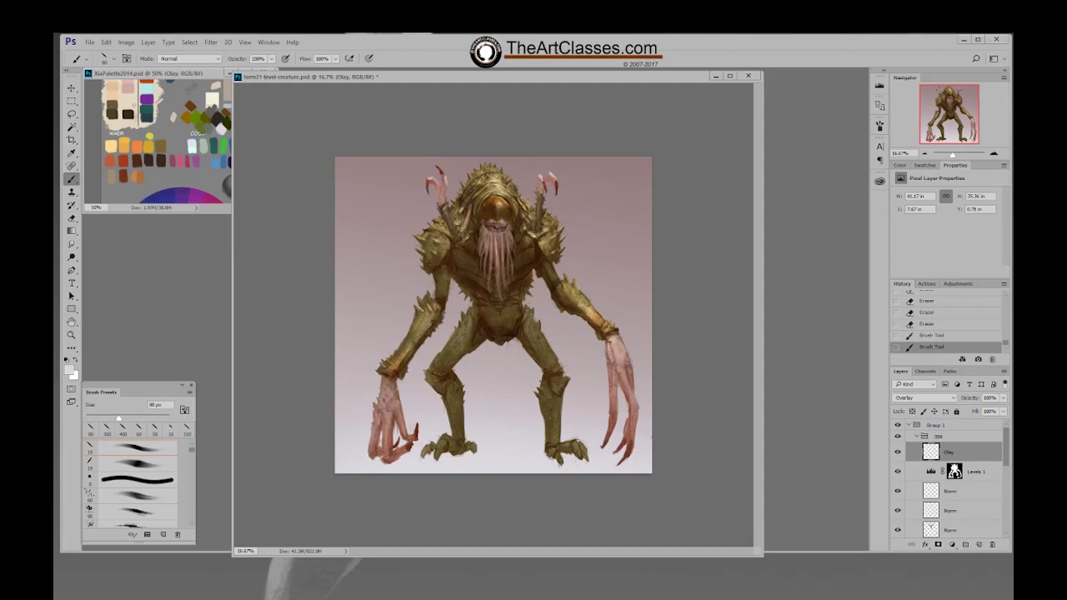
pyautogui.click(427, 326)
pyautogui.click(427, 326)
pyautogui.press('e')
pyautogui.moveTo(435, 301); pyautogui.dragTo(422, 322)
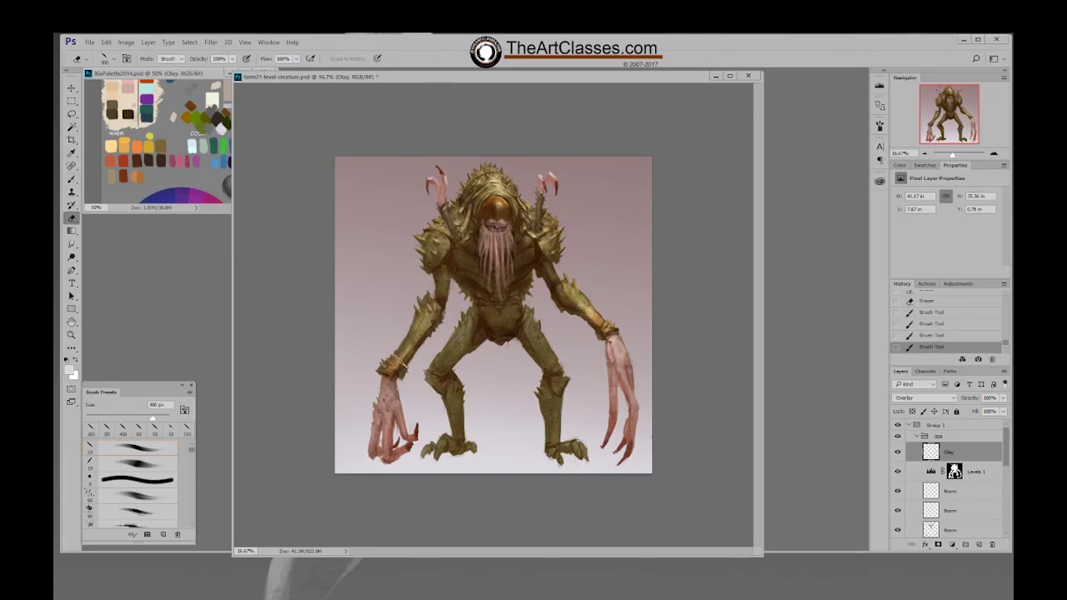
pyautogui.moveTo(400, 358); pyautogui.dragTo(443, 362)
# Paint highlights on the left-side knee and the right-side foot, and enlarge the brush to 150 px
pyautogui.press('b')
pyautogui.moveTo(436, 368); pyautogui.dragTo(446, 348)
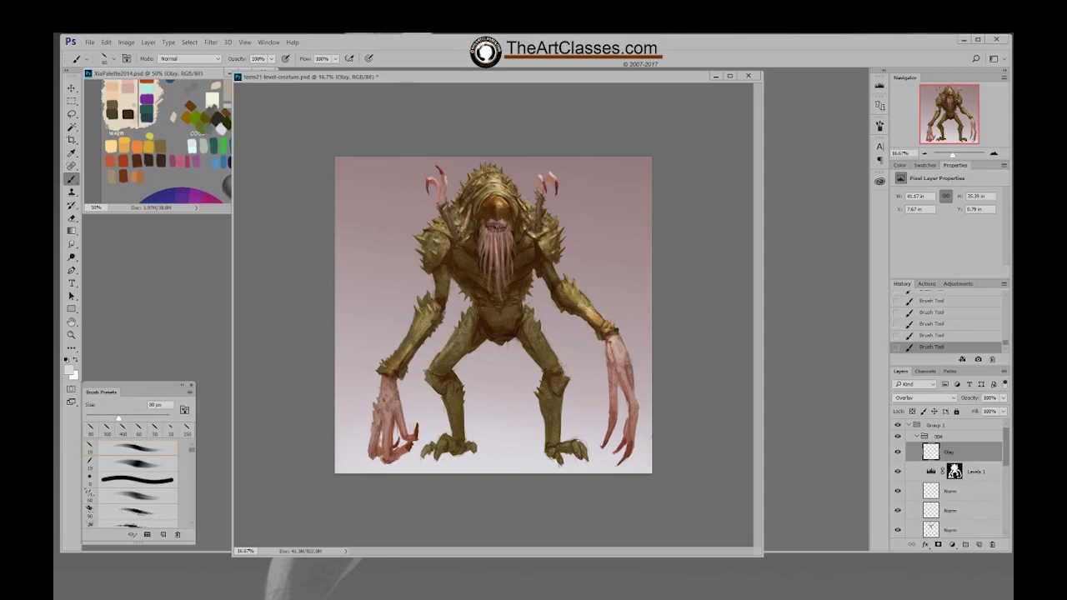
pyautogui.moveTo(564, 445)
pyautogui.mouseDown()
pyautogui.moveTo(582, 445)
pyautogui.moveTo(582, 457)
pyautogui.mouseUp()
pyautogui.press(']')
pyautogui.press(']')
pyautogui.press(']')
pyautogui.press(']')
pyautogui.press(']')
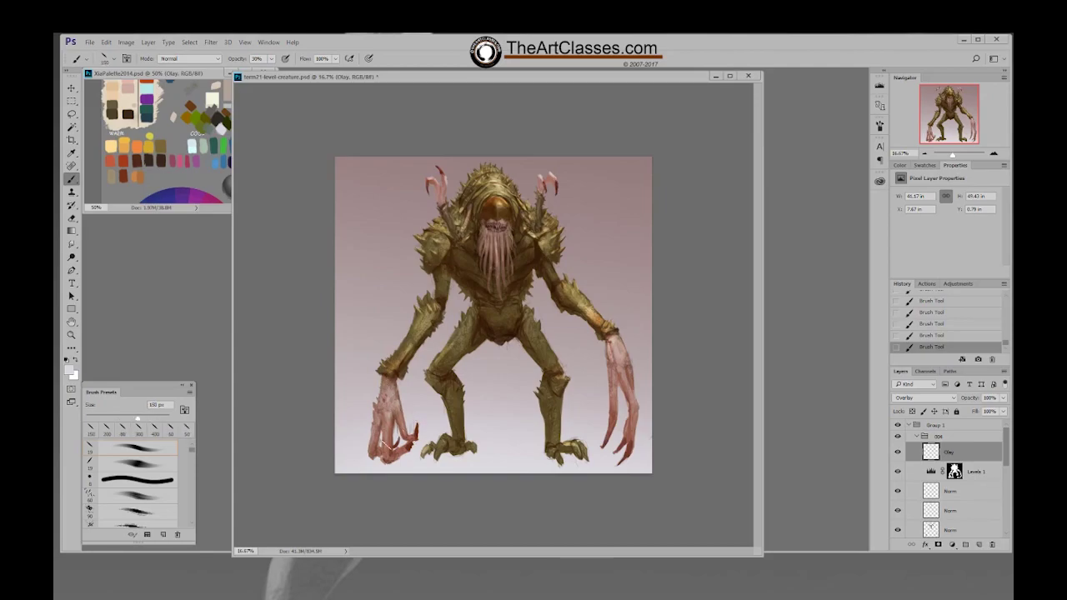
# Compare the creature with and without the Olay layer's highlights, and duplicate that layer
pyautogui.click(897, 452)
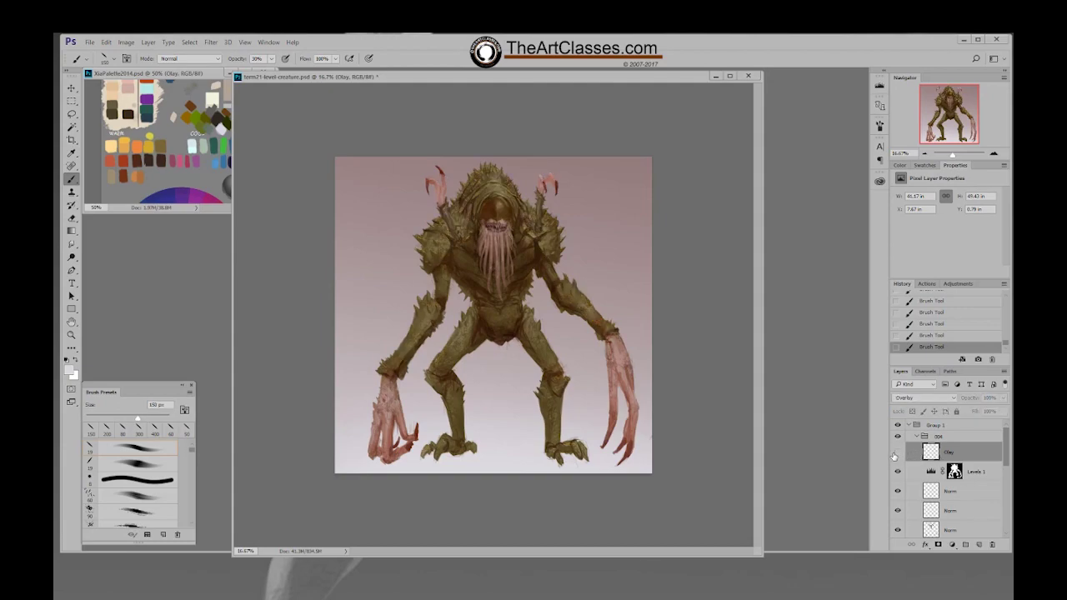
pyautogui.click(897, 452)
pyautogui.click(898, 451)
pyautogui.click(898, 451)
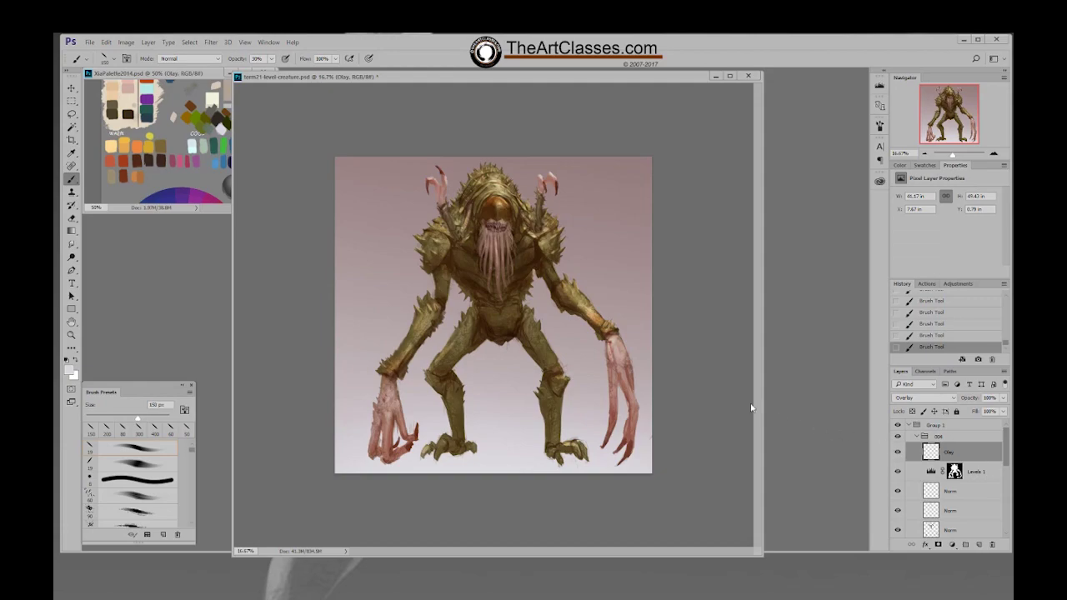
pyautogui.press('[')
pyautogui.press('[')
pyautogui.moveTo(977, 453); pyautogui.dragTo(979, 544)
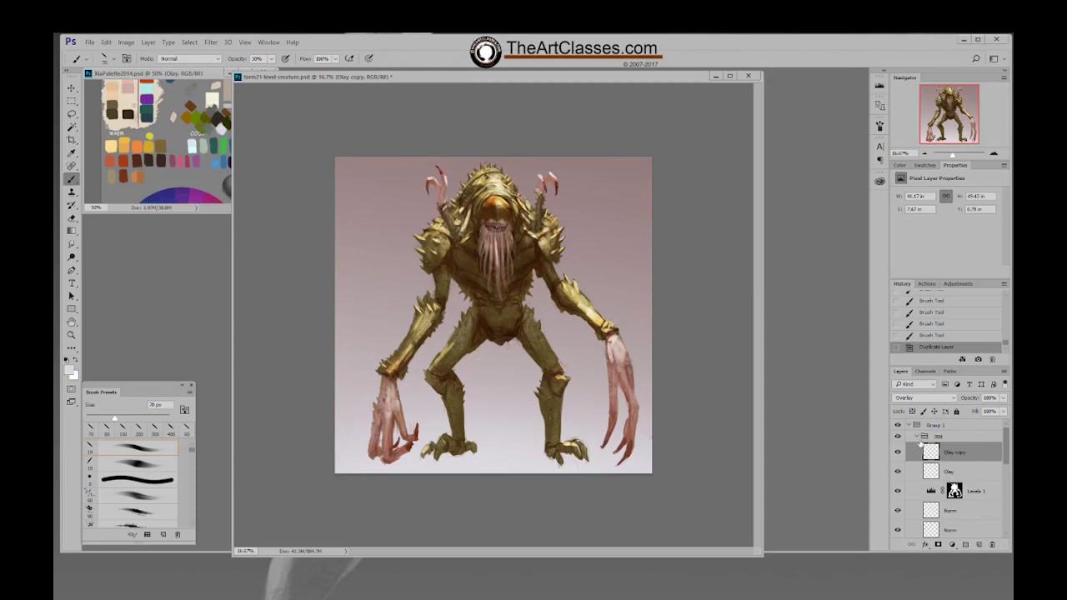
# Deselect and erase the duplicated highlights on the arms, hands and legs with a soft Eraser enlarged to 1600 px at 90% opacity
pyautogui.press('e')
pyautogui.click(631, 401)
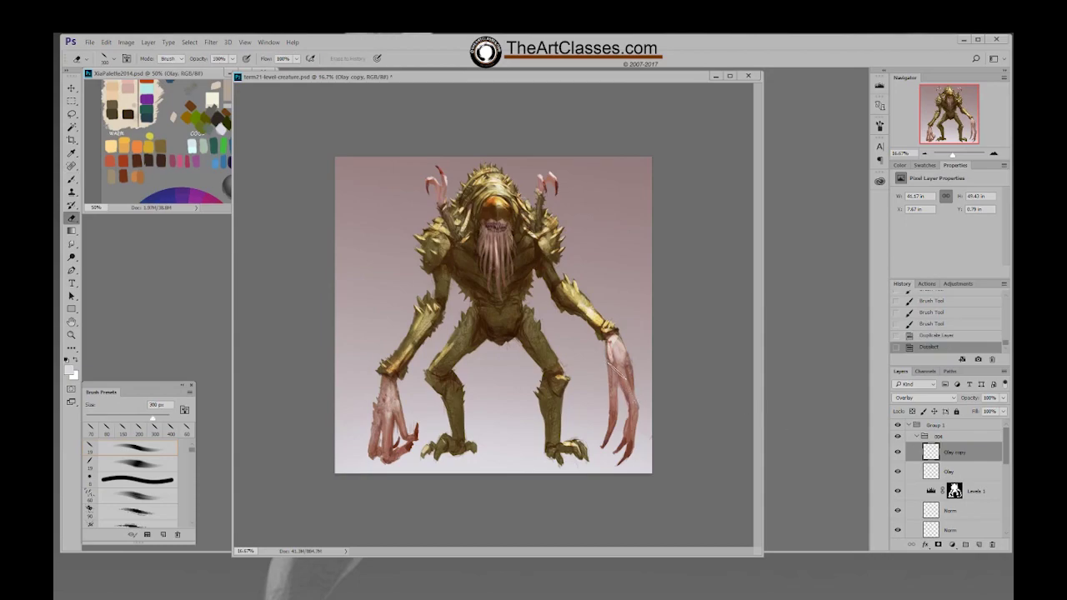
pyautogui.rightClick(560, 377)
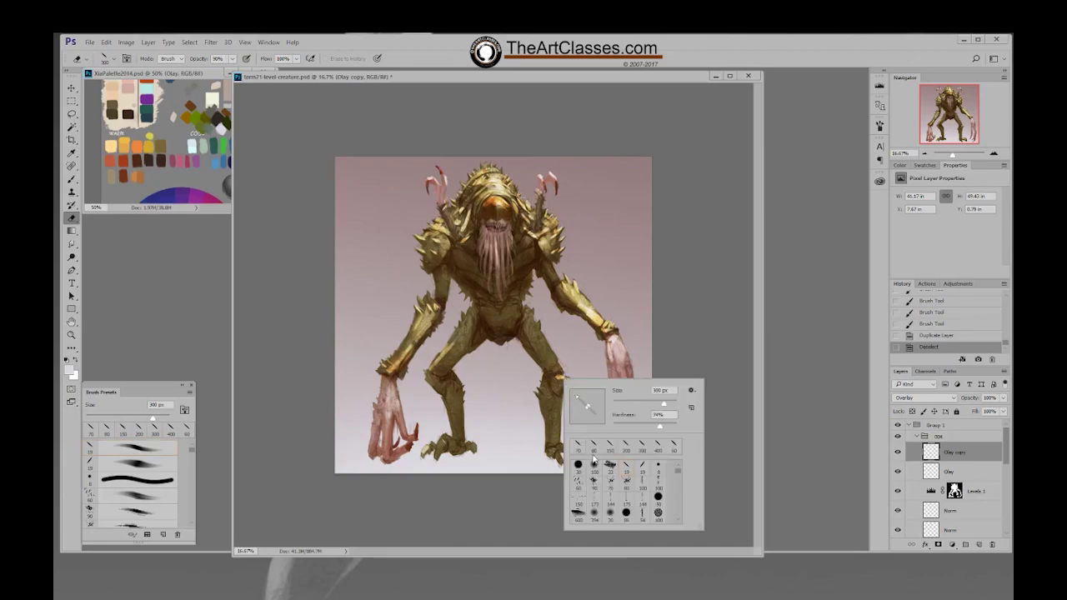
pyautogui.click(593, 454)
pyautogui.click(731, 333)
pyautogui.press('9')
pyautogui.press(']')
pyautogui.press(']')
pyautogui.press(']')
pyautogui.press(']')
pyautogui.press(']')
pyautogui.press(']')
pyautogui.press(']')
pyautogui.press(']')
pyautogui.press(']')
pyautogui.press(']')
pyautogui.press(']')
pyautogui.press(']')
pyautogui.press(']')
pyautogui.press(']')
pyautogui.press(']')
pyautogui.press(']')
pyautogui.press(']')
pyautogui.press(']')
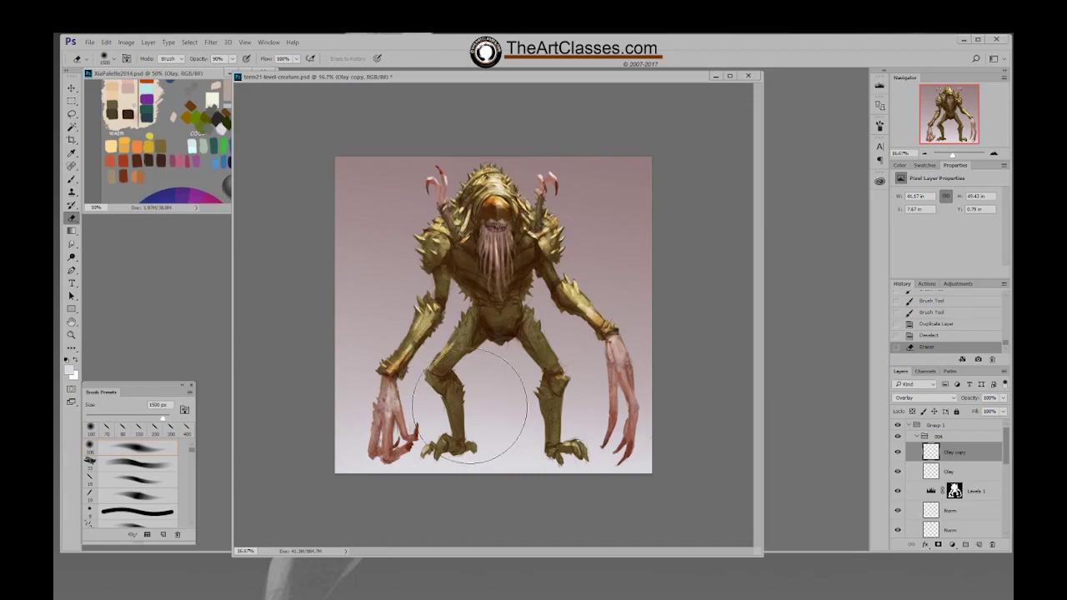
pyautogui.click(397, 421)
pyautogui.click(372, 412)
pyautogui.click(394, 352)
pyautogui.click(423, 352)
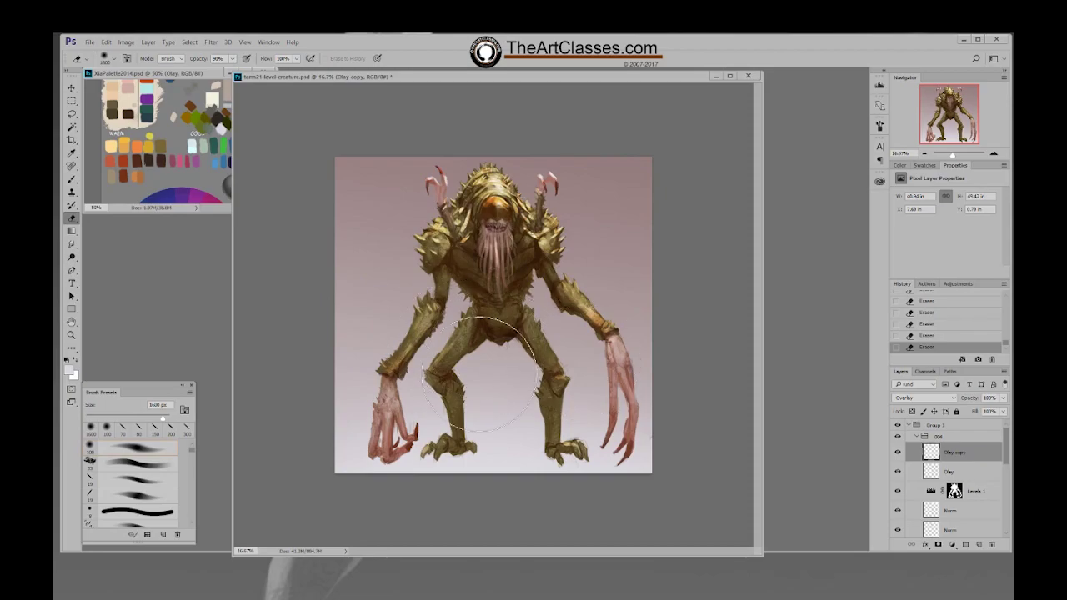
# Switch the Eraser to the tapered 19 px brush, enlarge it to 150 px and trim highlights along the top of the hood
pyautogui.rightClick(503, 175)
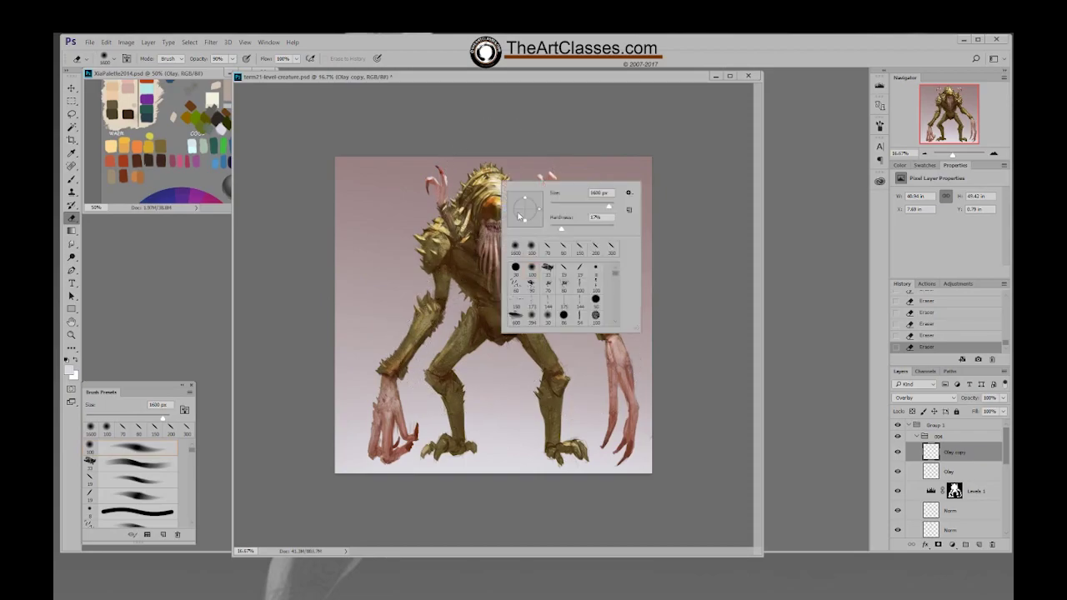
pyautogui.doubleClick(563, 279)
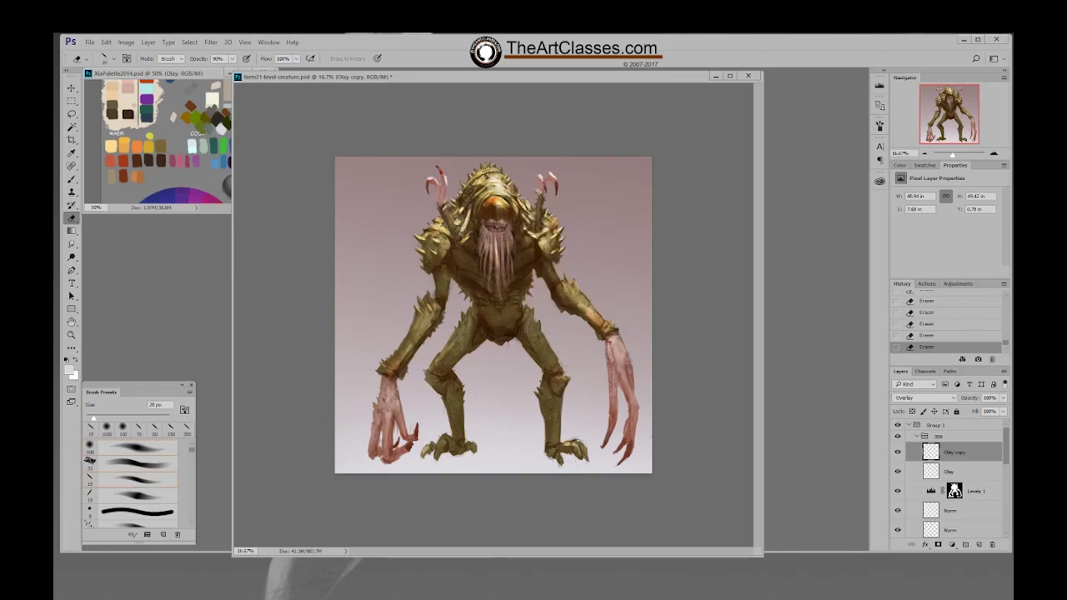
pyautogui.press(']')
pyautogui.press(']')
pyautogui.press(']')
pyautogui.moveTo(475, 175); pyautogui.dragTo(490, 167)
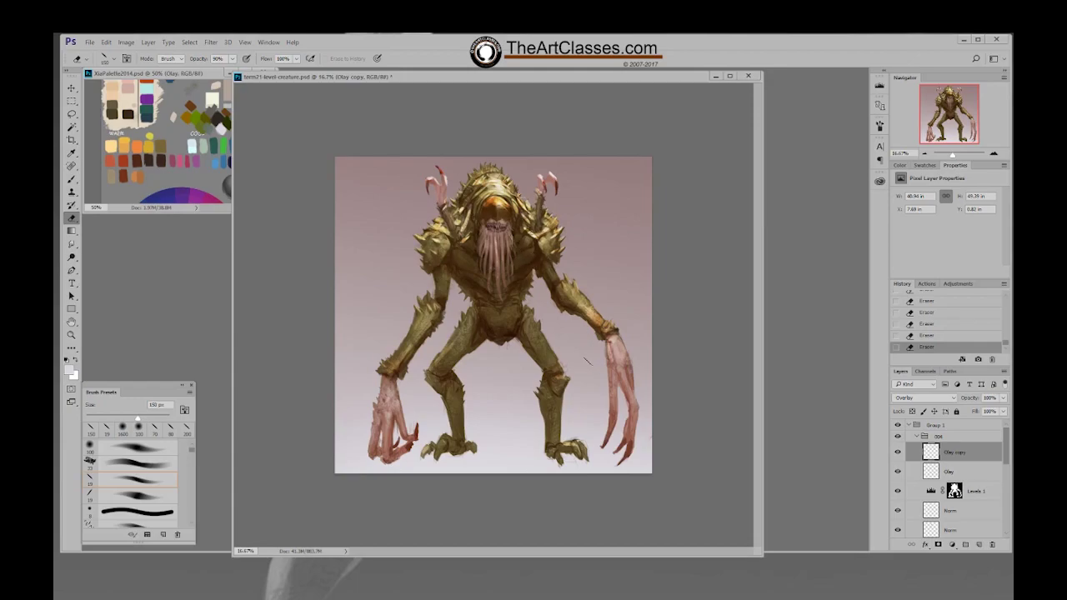
# Choose the soft round brush for painting and raise the foreground colour's brightness to 100%
pyautogui.press('b')
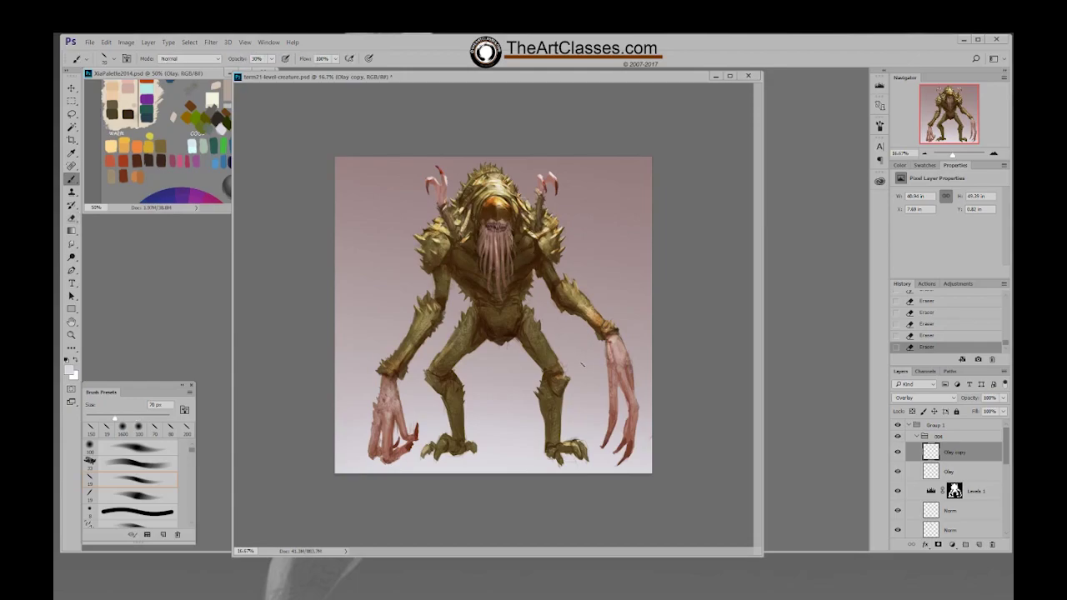
pyautogui.rightClick(577, 363)
pyautogui.click(594, 447)
pyautogui.click(685, 298)
pyautogui.click(899, 165)
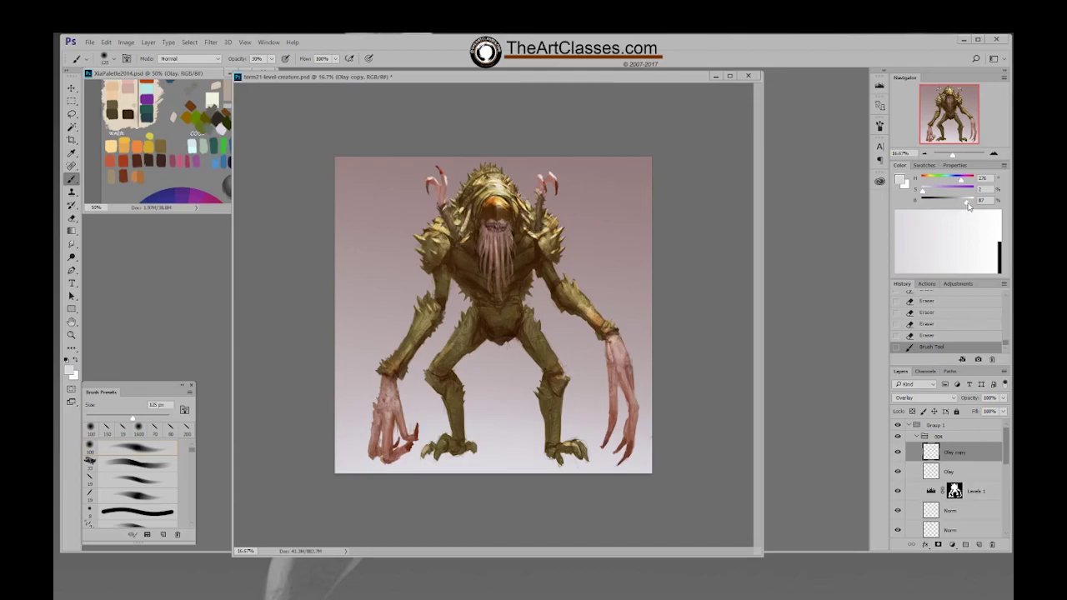
pyautogui.moveTo(967, 202); pyautogui.dragTo(979, 203)
# Load the Levels 1 mask as a selection with hidden edges and paint soft highlights over the hood and shoulders with a large brush
pyautogui.press(']')
pyautogui.keyDown('ctrl'); pyautogui.click(954, 490); pyautogui.keyUp('ctrl')
pyautogui.hotkey('ctrl', 'h')
pyautogui.press(']')
pyautogui.press(']')
pyautogui.press(']')
pyautogui.press(']')
pyautogui.press(']')
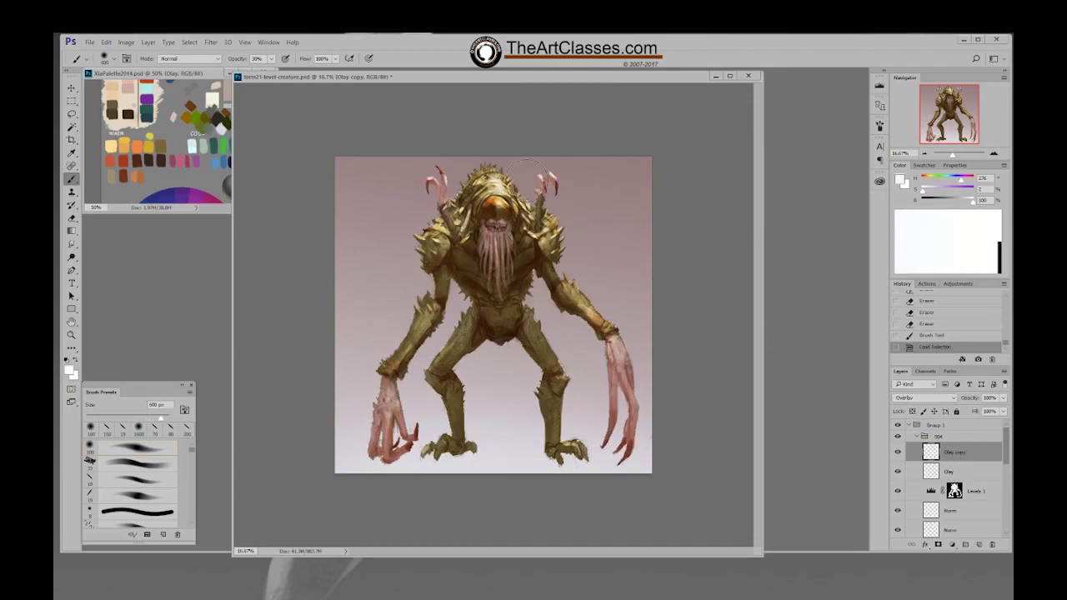
pyautogui.moveTo(488, 175)
pyautogui.mouseDown()
pyautogui.moveTo(475, 181)
pyautogui.moveTo(508, 177)
pyautogui.moveTo(539, 221)
pyautogui.moveTo(547, 215)
pyautogui.mouseUp()
pyautogui.press('[')
pyautogui.press('[')
pyautogui.press('[')
pyautogui.moveTo(460, 215); pyautogui.dragTo(435, 237)
pyautogui.moveTo(475, 190)
pyautogui.mouseDown()
pyautogui.moveTo(525, 197)
pyautogui.moveTo(463, 209)
pyautogui.moveTo(470, 200)
pyautogui.mouseUp()
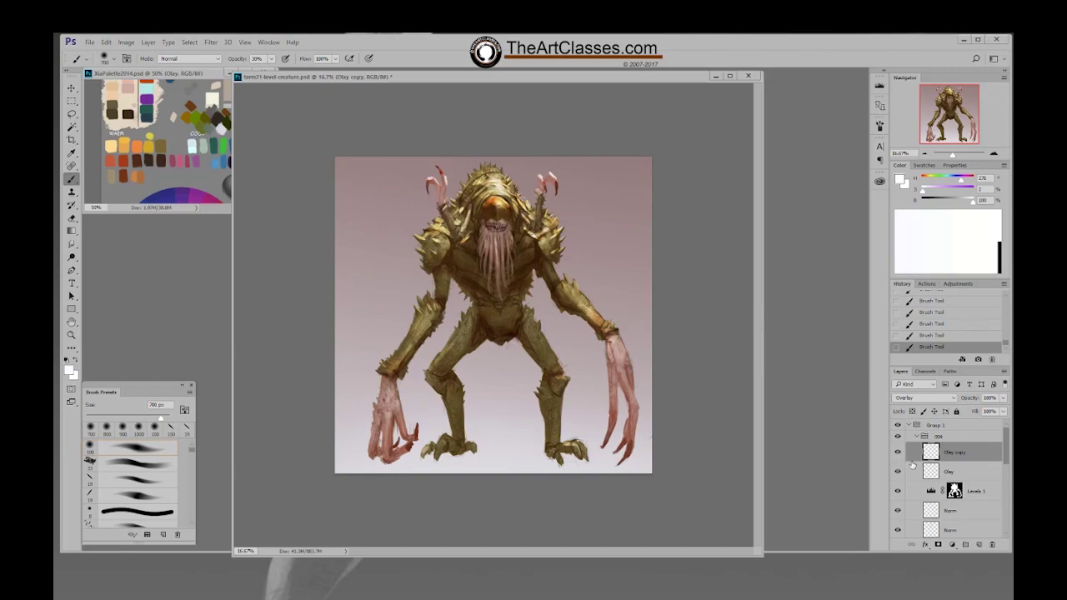
# Create a layer group named light and move the Olay and Olay copy layers into it
pyautogui.click(965, 544)
pyautogui.doubleClick(951, 449)
pyautogui.write('lc')
pyautogui.write('ght')
pyautogui.press('Return')
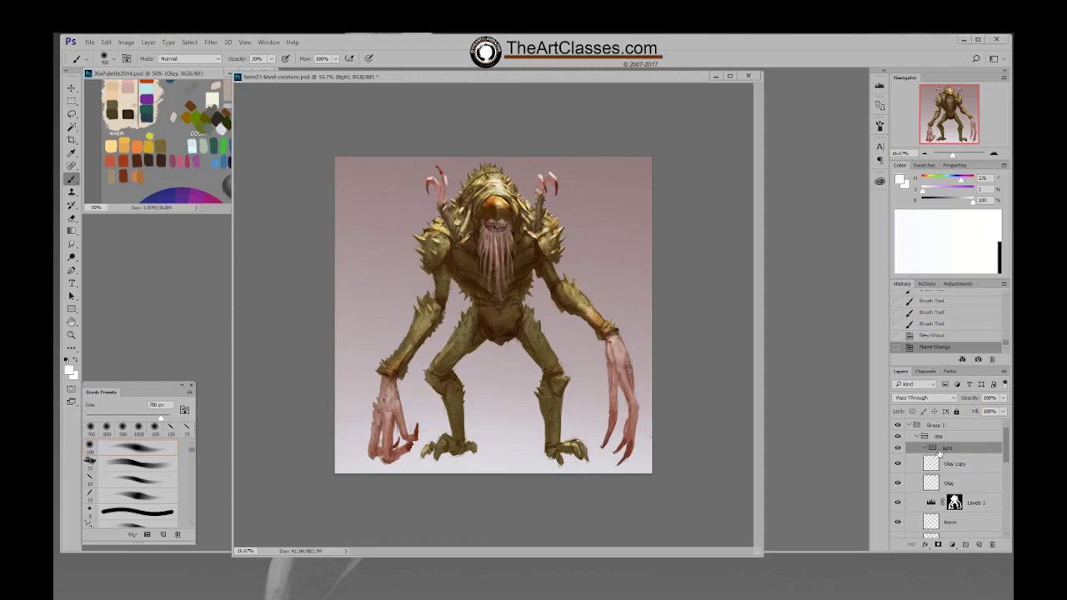
pyautogui.click(950, 463)
pyautogui.keyDown('shift'); pyautogui.click(950, 482); pyautogui.keyUp('shift')
pyautogui.moveTo(950, 483); pyautogui.dragTo(943, 451)
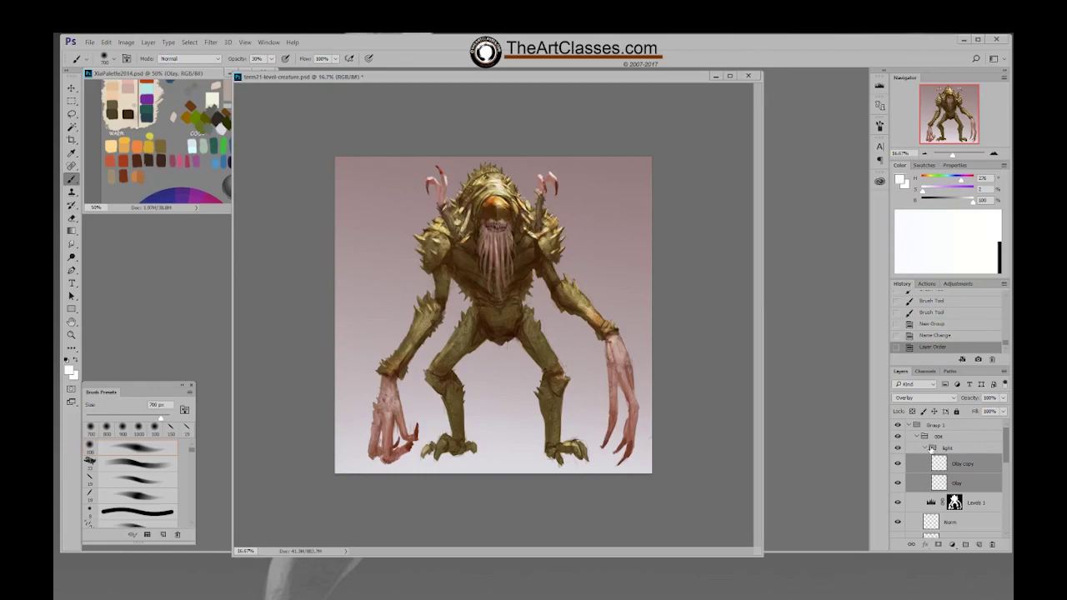
# Collapse the light group and compare the creature with and without its highlights
pyautogui.click(926, 448)
pyautogui.click(897, 448)
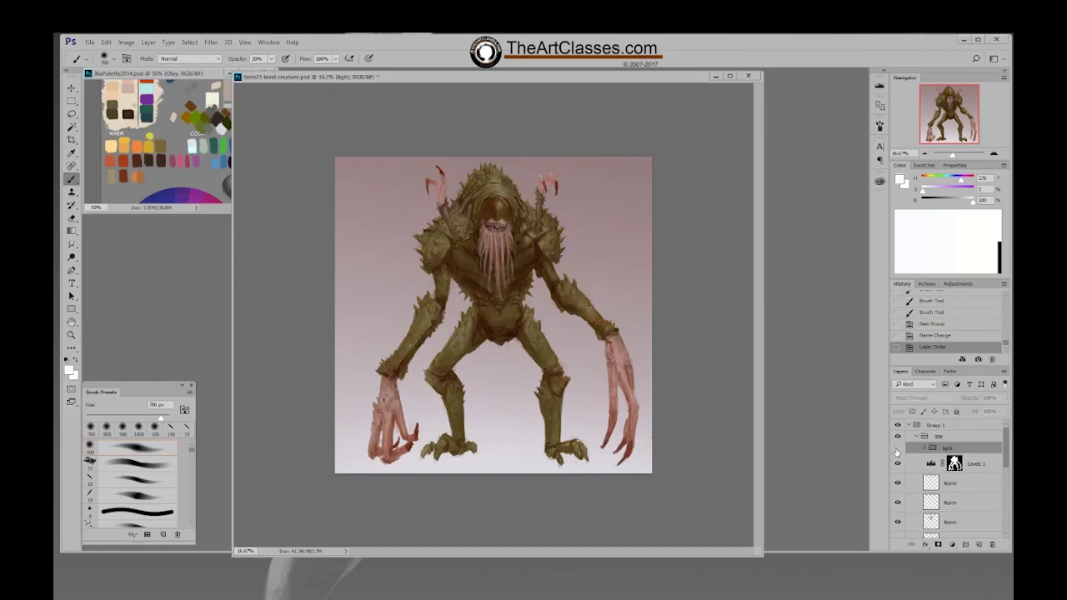
pyautogui.click(897, 449)
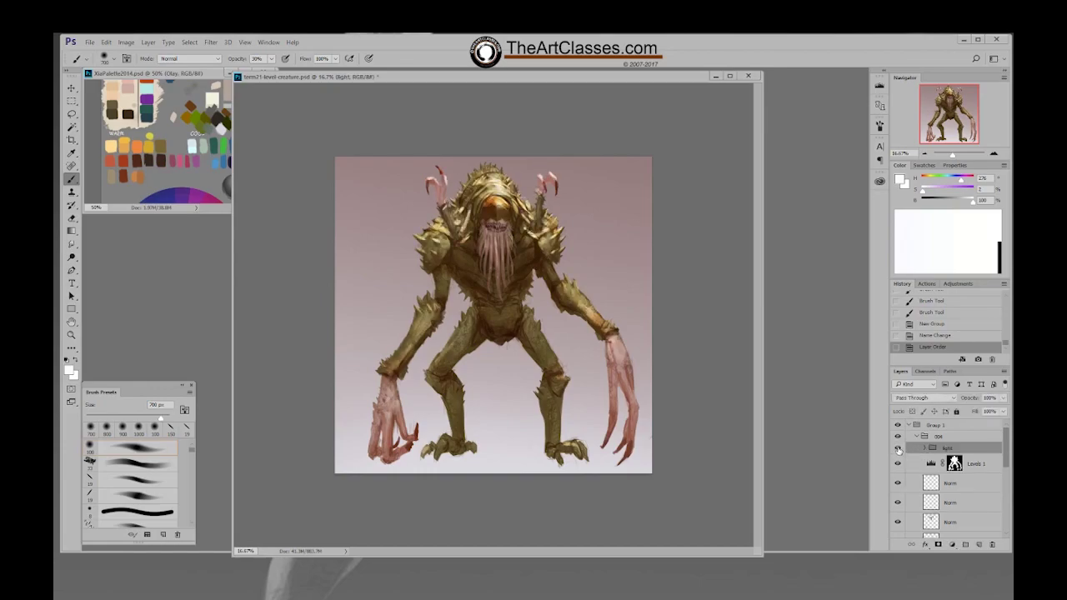
pyautogui.click(898, 448)
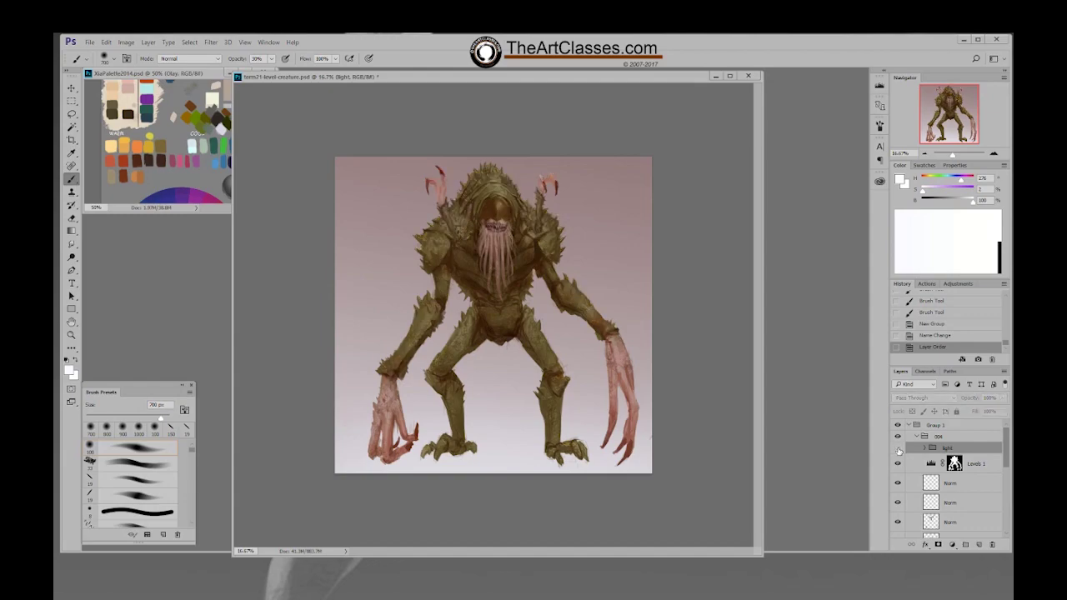
pyautogui.click(897, 448)
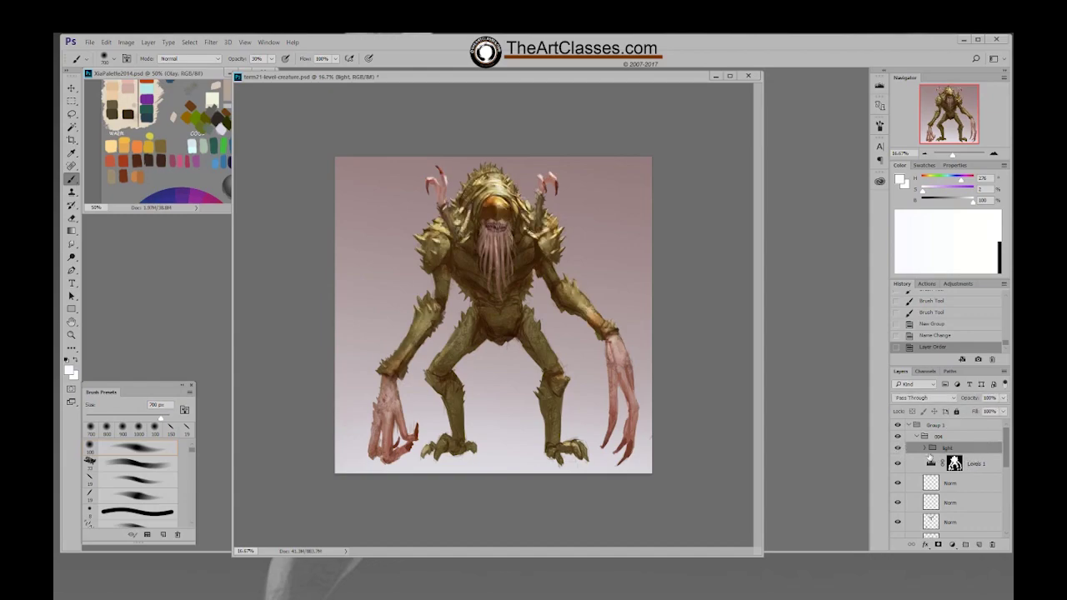
# Select the Olay copy layer and brighten the face around the mouth with a smaller soft brush at 50% opacity
pyautogui.click(924, 448)
pyautogui.click(954, 464)
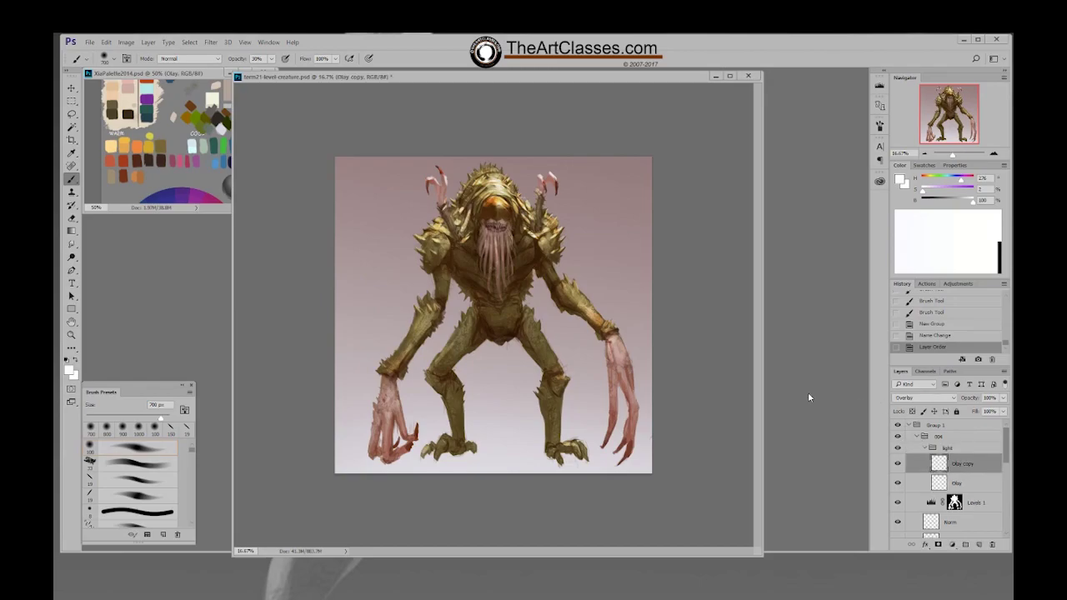
pyautogui.press('5')
pyautogui.press('[')
pyautogui.press('[')
pyautogui.press('[')
pyautogui.press('[')
pyautogui.press('[')
pyautogui.press('[')
pyautogui.click(497, 227)
pyautogui.moveTo(505, 236)
pyautogui.mouseDown()
pyautogui.moveTo(498, 230)
pyautogui.moveTo(514, 228)
pyautogui.moveTo(498, 226)
pyautogui.mouseUp()
# Choose the tapered 19 px brush, enlarge it to 70 px and highlight the right-side edge of the waist
pyautogui.rightClick(549, 315)
pyautogui.doubleClick(615, 405)
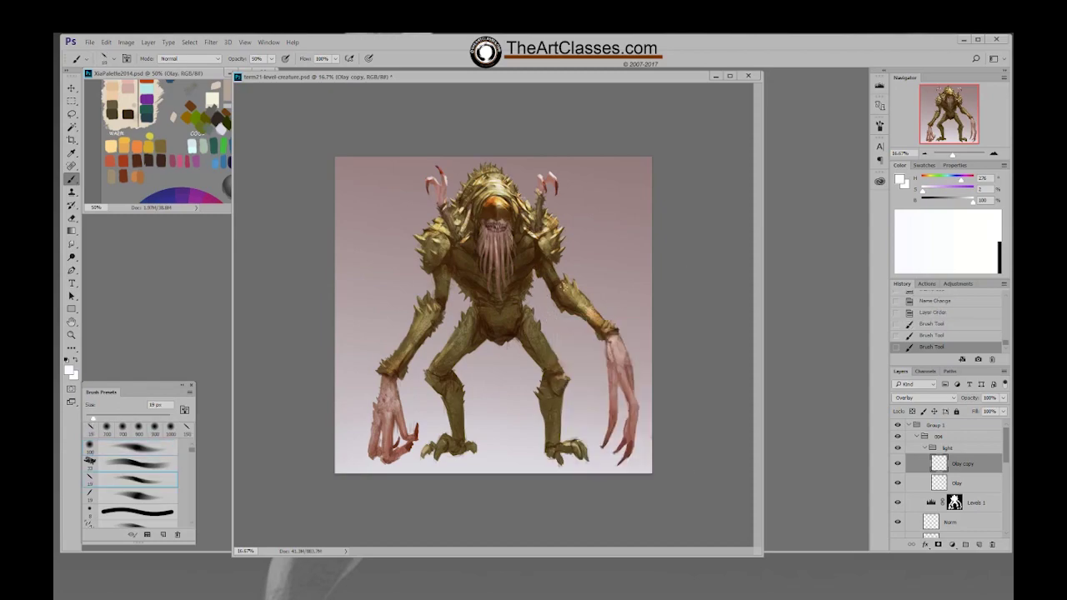
pyautogui.press(']')
pyautogui.press(']')
pyautogui.press(']')
pyautogui.press(']')
pyautogui.press(']')
pyautogui.click(534, 297)
pyautogui.moveTo(530, 281); pyautogui.dragTo(535, 289)
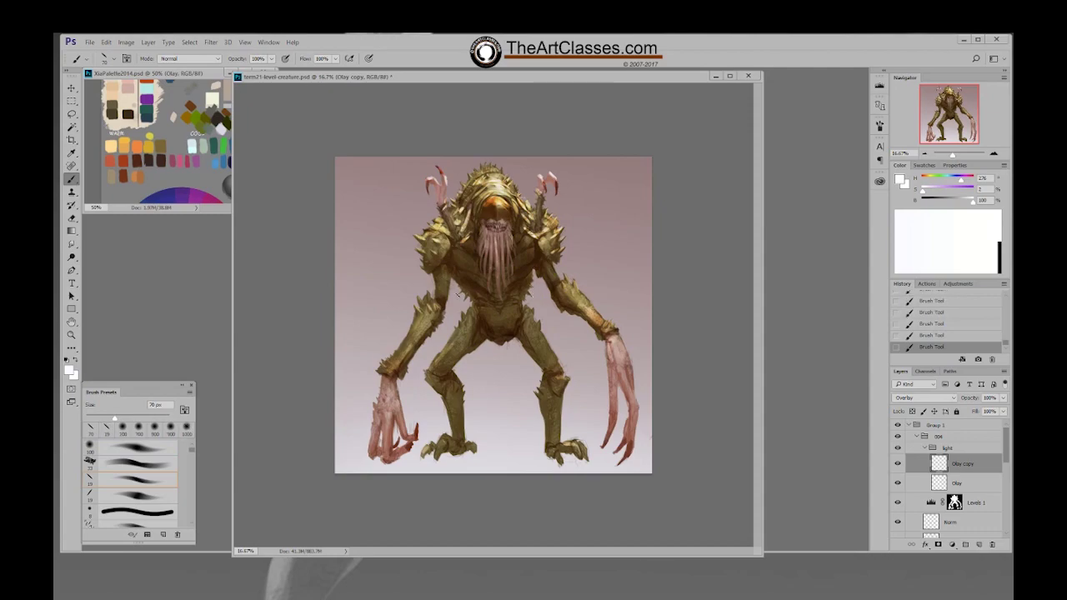
# Highlight the left side of the waist with the other tapered brush at 50 px, checking the last stroke by undoing and restoring it
pyautogui.click(560, 393)
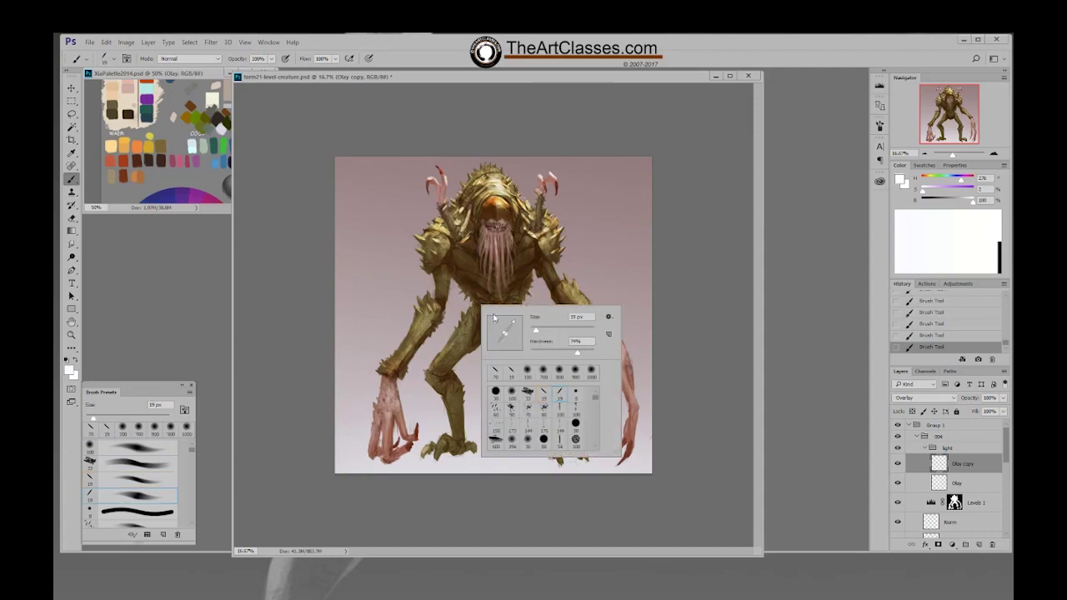
pyautogui.click(470, 292)
pyautogui.press(']')
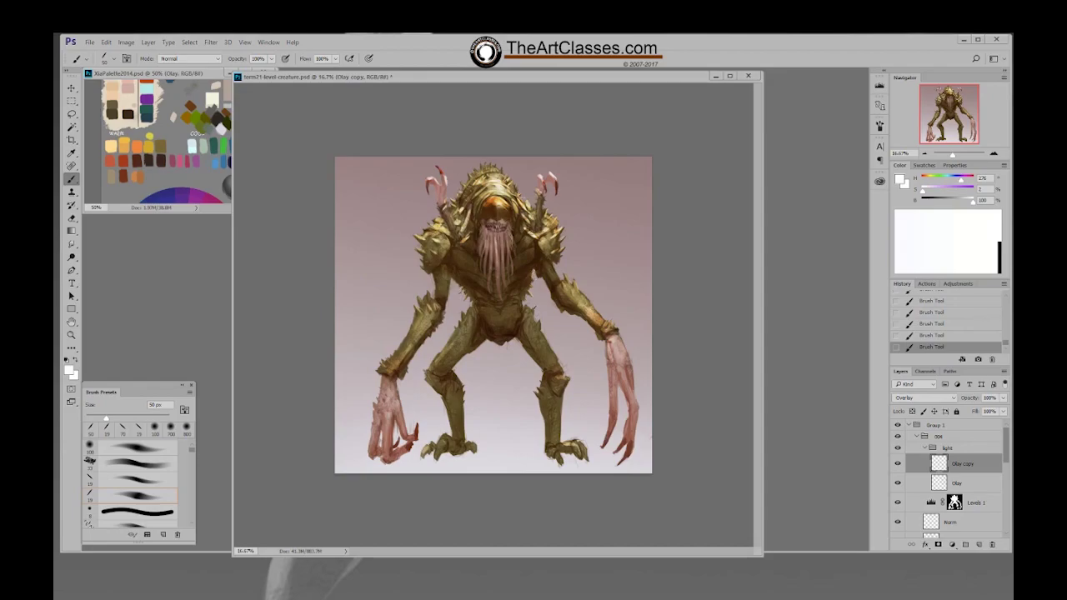
pyautogui.click(959, 336)
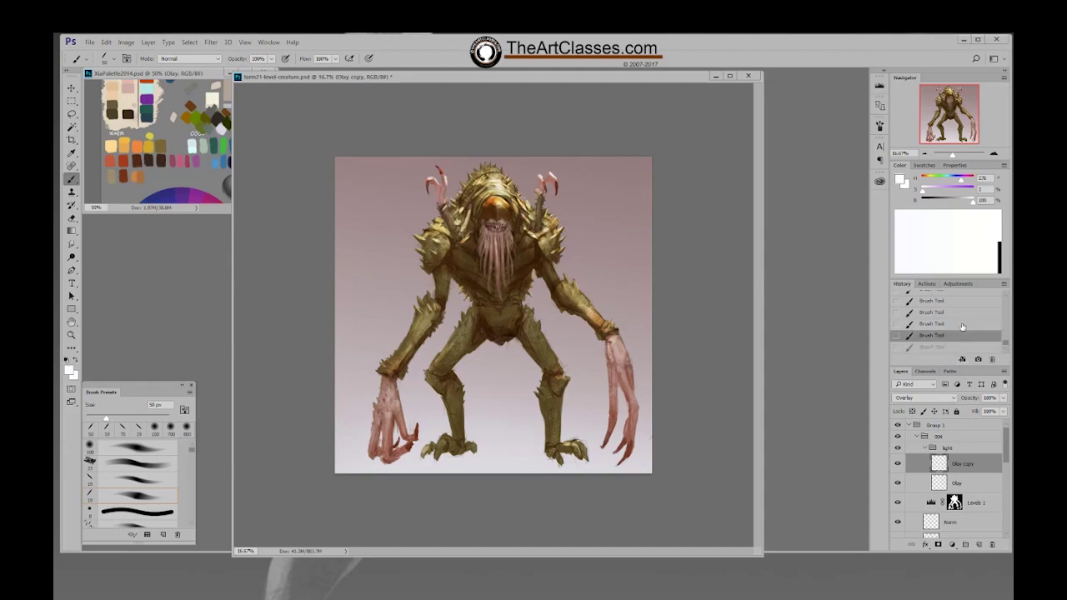
pyautogui.hotkey('ctrl', 'z')
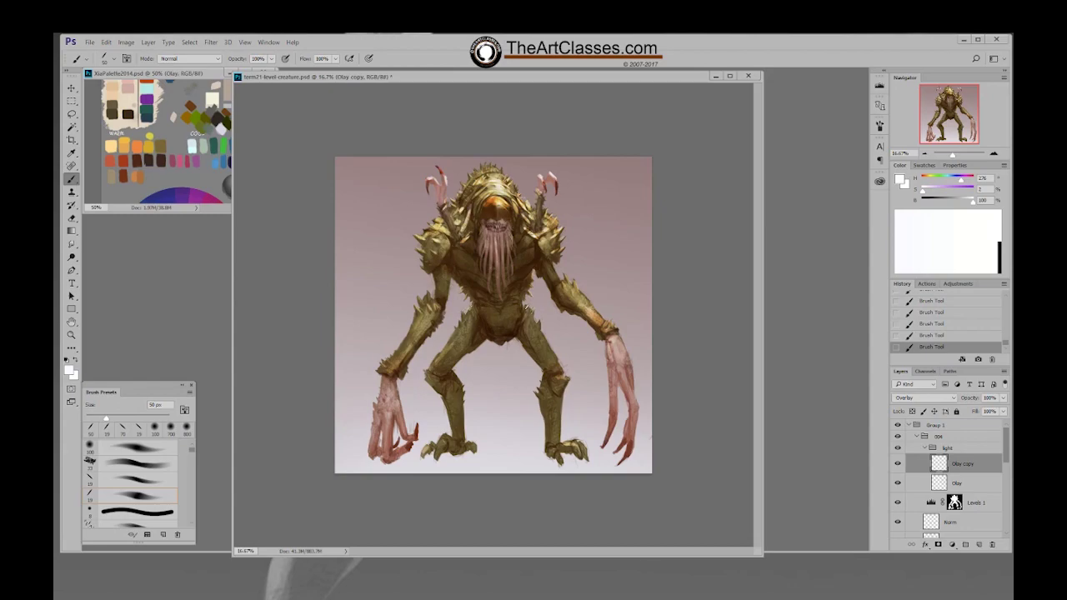
# Highlight the right-side hip and upper thigh with the first tapered brush enlarged to 200 px at 50% opacity, and deselect
pyautogui.rightClick(537, 306)
pyautogui.click(607, 390)
pyautogui.click(700, 280)
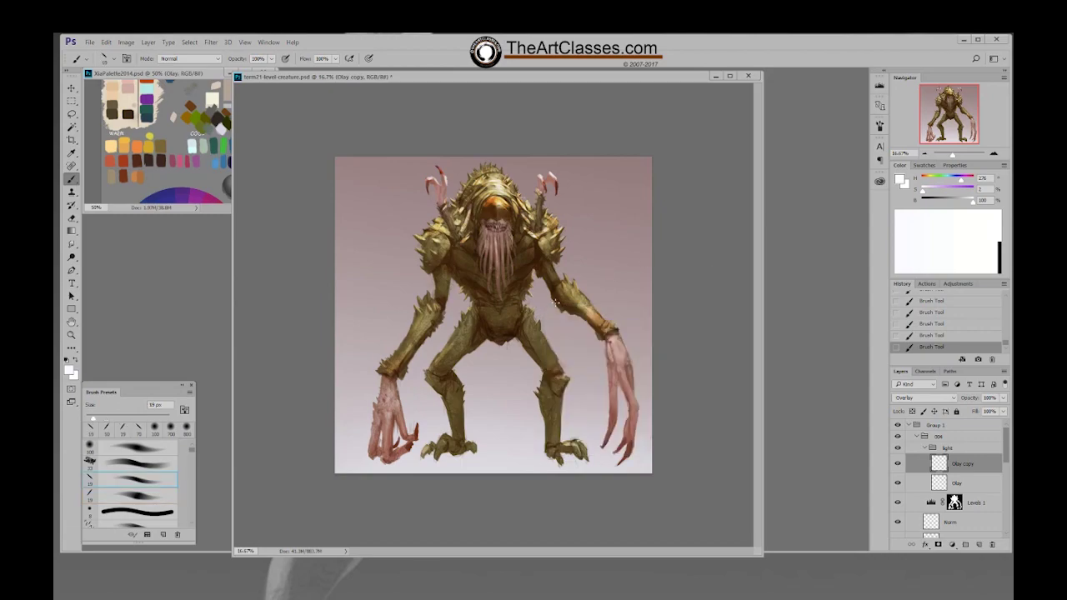
pyautogui.press(']')
pyautogui.press(']')
pyautogui.press(']')
pyautogui.press(']')
pyautogui.press(']')
pyautogui.press(']')
pyautogui.press(']')
pyautogui.press(']')
pyautogui.press(']')
pyautogui.press(']')
pyautogui.press(']')
pyautogui.press(']')
pyautogui.press(']')
pyautogui.press(']')
pyautogui.press(']')
pyautogui.click(533, 310)
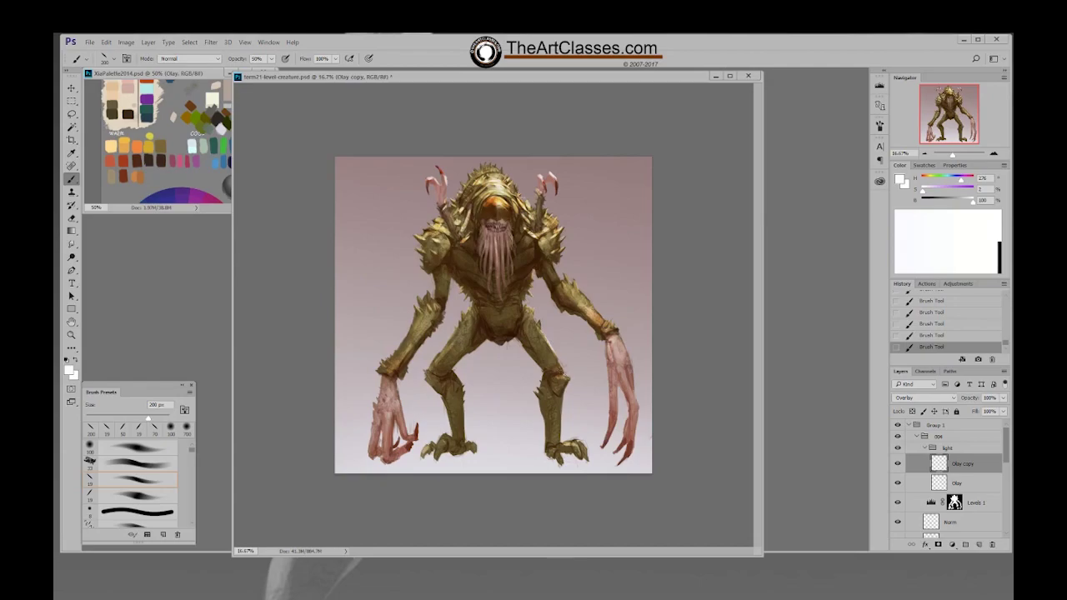
pyautogui.hotkey('ctrl', 'd')
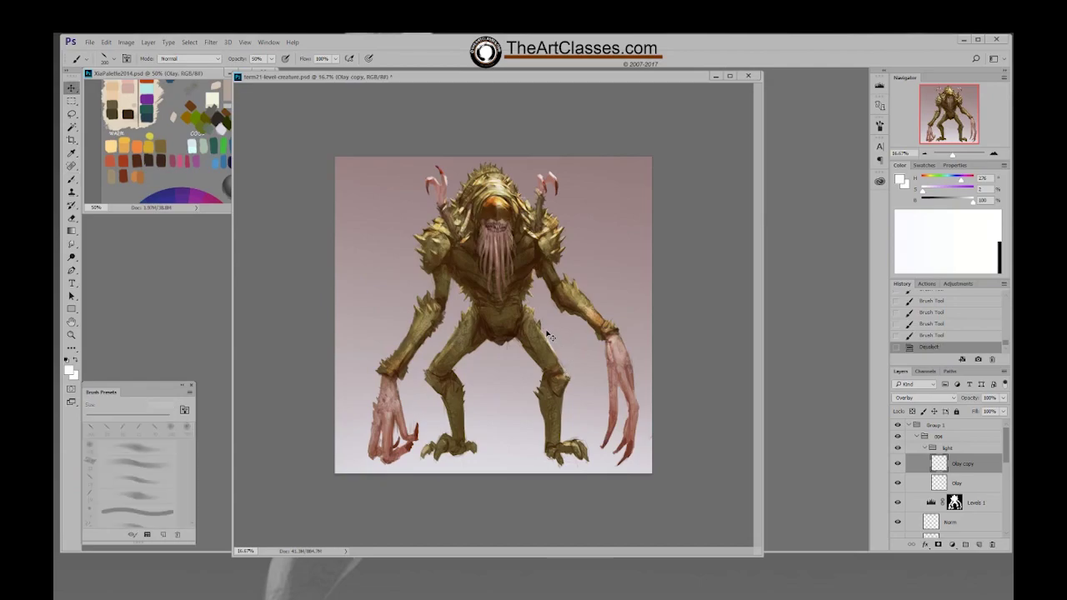
# Reduce the brush to 90 px and highlight the upper thighs and the edge of the waist
pyautogui.press('[')
pyautogui.press('[')
pyautogui.press('[')
pyautogui.press('[')
pyautogui.press('[')
pyautogui.click(543, 330)
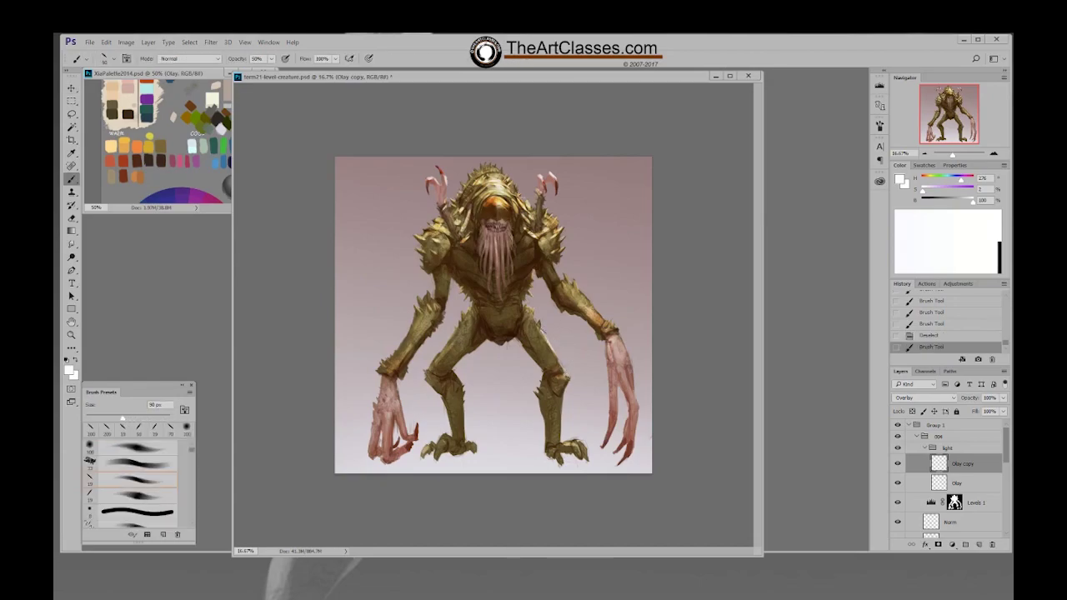
pyautogui.moveTo(544, 330); pyautogui.dragTo(539, 323)
pyautogui.moveTo(532, 313); pyautogui.dragTo(536, 319)
pyautogui.moveTo(459, 336)
pyautogui.mouseDown()
pyautogui.moveTo(445, 342)
pyautogui.moveTo(462, 318)
pyautogui.mouseUp()
pyautogui.click(481, 305)
# Highlight the lower torso with the two tapered 19 px brushes in turn, enlarging each one
pyautogui.rightClick(515, 290)
pyautogui.doubleClick(592, 386)
pyautogui.press(']')
pyautogui.press(']')
pyautogui.press(']')
pyautogui.press(']')
pyautogui.rightClick(538, 294)
pyautogui.doubleClick(597, 383)
pyautogui.press(']')
pyautogui.press(']')
pyautogui.press(']')
pyautogui.press(']')
pyautogui.press(']')
# Highlight the chest and right-side shoulder, alternating between the tapered brushes and enlarging them
pyautogui.rightClick(581, 219)
pyautogui.doubleClick(662, 304)
pyautogui.press(']')
pyautogui.press(']')
pyautogui.press(']')
pyautogui.press(']')
pyautogui.rightClick(532, 263)
pyautogui.doubleClick(559, 316)
pyautogui.press(']')
pyautogui.press(']')
pyautogui.press(']')
pyautogui.press(']')
# Add fine highlights to the hood and its spikes, switching between slightly enlarged tapered brushes
pyautogui.rightClick(493, 162)
pyautogui.doubleClick(555, 228)
pyautogui.press(']')
pyautogui.press(']')
pyautogui.rightClick(491, 212)
pyautogui.click(496, 165)
pyautogui.rightClick(524, 185)
pyautogui.doubleClick(588, 275)
pyautogui.press(']')
pyautogui.press(']')
pyautogui.press(']')
pyautogui.rightClick(630, 296)
pyautogui.click(692, 356)
pyautogui.click(723, 259)
pyautogui.press(']')
# Create an Overlay layer named Olay above Olay copy and highlight around the eye with a small tapered brush at 100% opacity
pyautogui.press('F2')
pyautogui.moveTo(498, 199); pyautogui.dragTo(495, 204)
pyautogui.hotkey('ctrl', 'z')
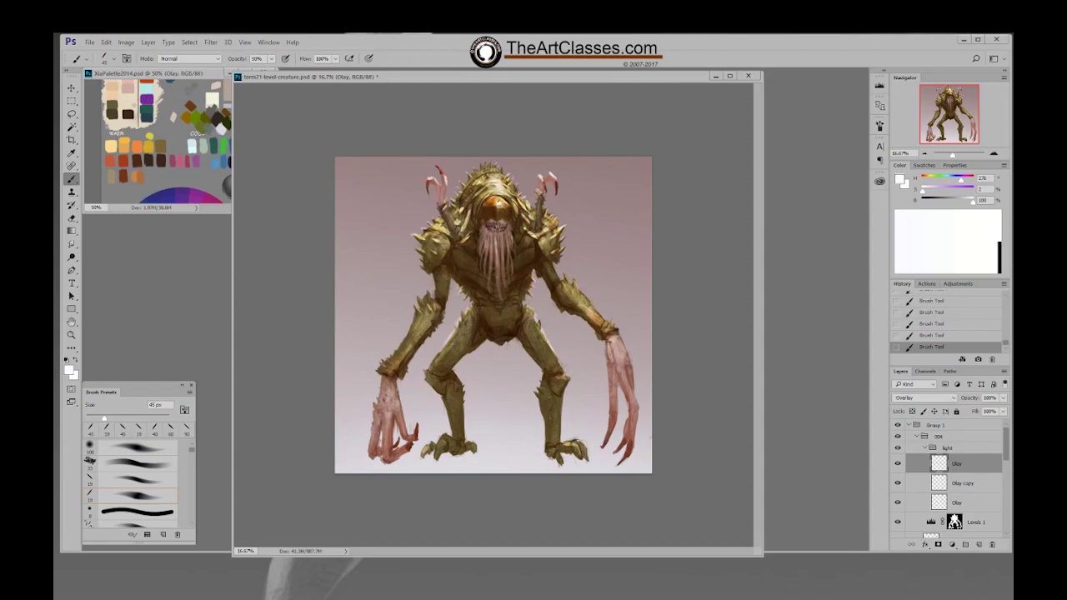
pyautogui.rightClick(505, 196)
pyautogui.doubleClick(576, 264)
pyautogui.rightClick(560, 255)
pyautogui.click(620, 321)
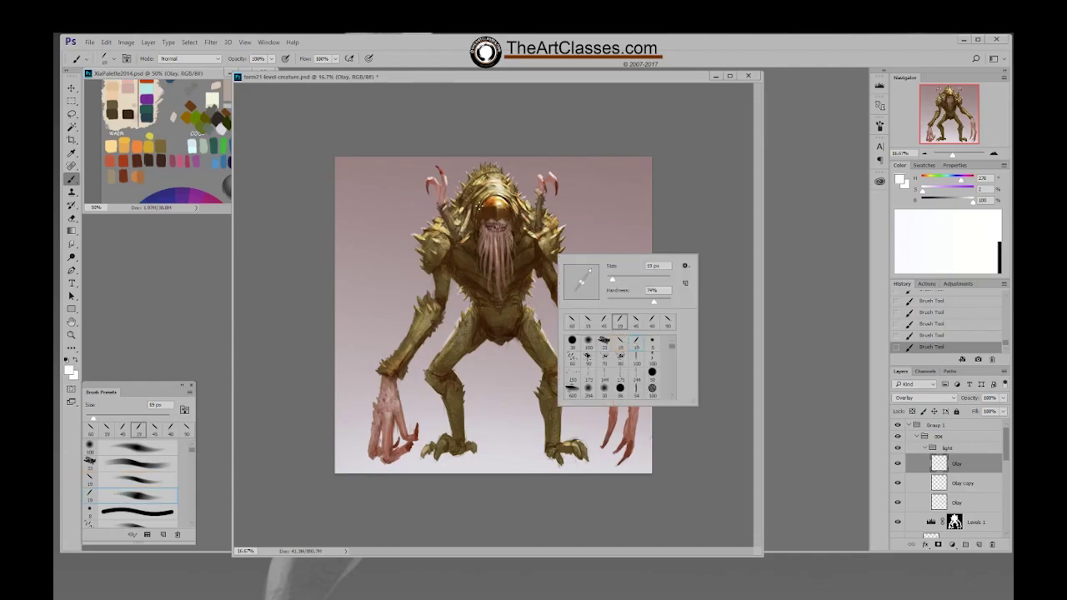
pyautogui.click(482, 204)
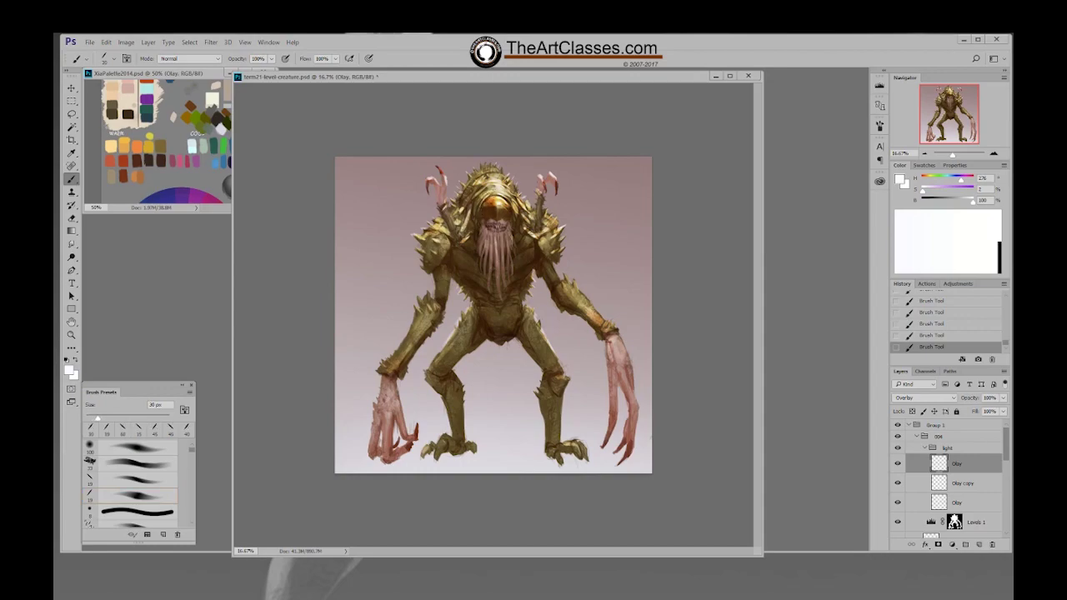
# Strengthen the highlights above the eye and on the hood, changing tapered brushes and enlarging the last one
pyautogui.rightClick(541, 182)
pyautogui.click(603, 251)
pyautogui.click(498, 194)
pyautogui.press(']')
pyautogui.rightClick(500, 200)
pyautogui.click(578, 268)
pyautogui.press('Return')
pyautogui.press(']')
pyautogui.press(']')
pyautogui.press(']')
pyautogui.press(']')
pyautogui.press(']')
# Highlight the left side of the hood with the tapered 19 px brush, enlarging it to 40 px
pyautogui.rightClick(532, 214)
pyautogui.doubleClick(608, 287)
pyautogui.press(']')
pyautogui.press(']')
pyautogui.press(']')
pyautogui.rightClick(464, 207)
pyautogui.click(526, 277)
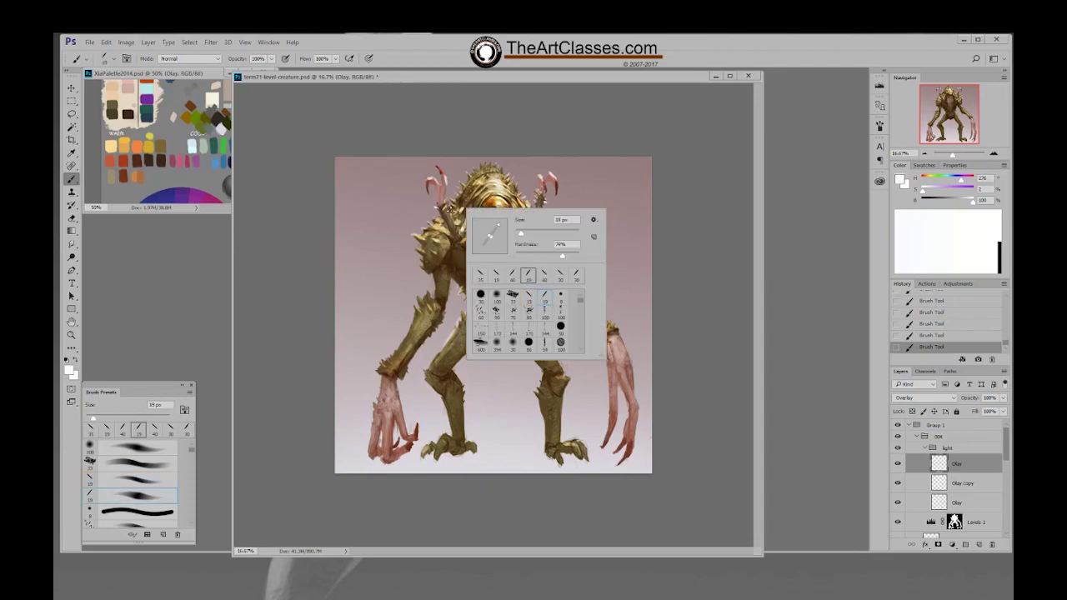
pyautogui.click(453, 208)
pyautogui.press(']')
pyautogui.press(']')
pyautogui.press(']')
pyautogui.press(']')
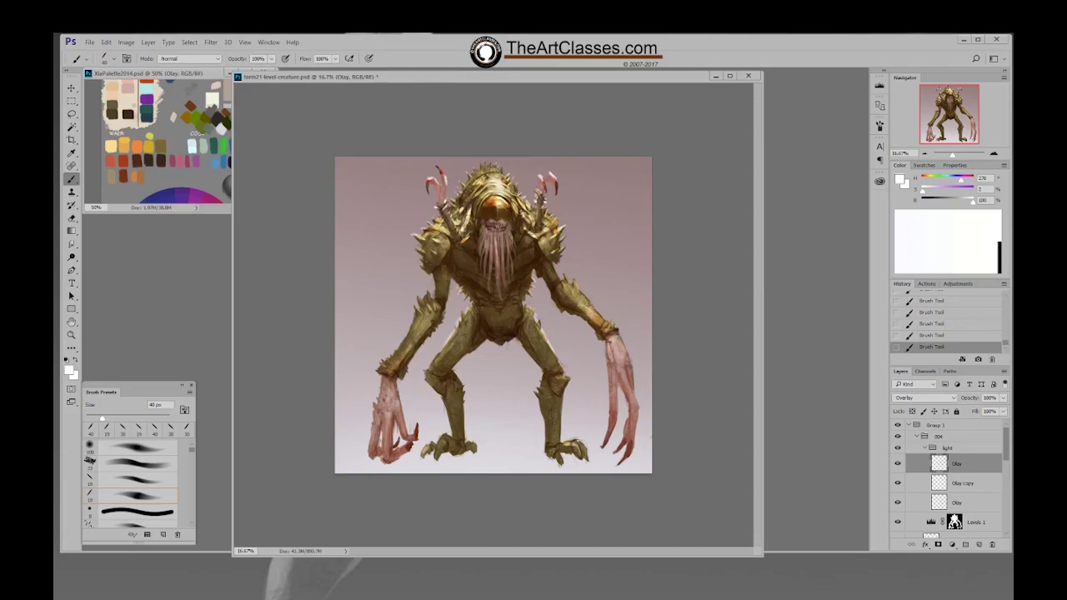
# Erase excess highlights around the eye and down the right side of the face and chest
pyautogui.press('e')
pyautogui.moveTo(472, 206)
pyautogui.mouseDown()
pyautogui.moveTo(472, 215)
pyautogui.moveTo(520, 215)
pyautogui.mouseUp()
pyautogui.moveTo(520, 219); pyautogui.dragTo(521, 230)
pyautogui.moveTo(521, 234); pyautogui.dragTo(526, 280)
# Brush small highlights around the mouth above the tentacles
pyautogui.press('b')
pyautogui.moveTo(494, 226); pyautogui.dragTo(499, 233)
pyautogui.moveTo(499, 231); pyautogui.dragTo(501, 234)
pyautogui.moveTo(500, 232); pyautogui.dragTo(502, 235)
# Highlight the left thigh with a tapered brush, switching to another recent tapered brush and enlarging it
pyautogui.rightClick(506, 336)
pyautogui.click(567, 424)
pyautogui.click(450, 336)
pyautogui.press(']')
pyautogui.press(']')
pyautogui.rightClick(607, 309)
pyautogui.click(696, 371)
pyautogui.press('Return')
pyautogui.press(']')
# Choose the first tapered 19 px brush, enlarge it to 45 px and highlight the forearm spikes
pyautogui.rightClick(400, 368)
pyautogui.doubleClick(464, 453)
pyautogui.press(']')
pyautogui.press(']')
pyautogui.press(']')
pyautogui.press(']')
pyautogui.press(']')
pyautogui.press(']')
# Add more forearm spike highlights with the other tapered brush at 40 px and save the painting
pyautogui.rightClick(641, 334)
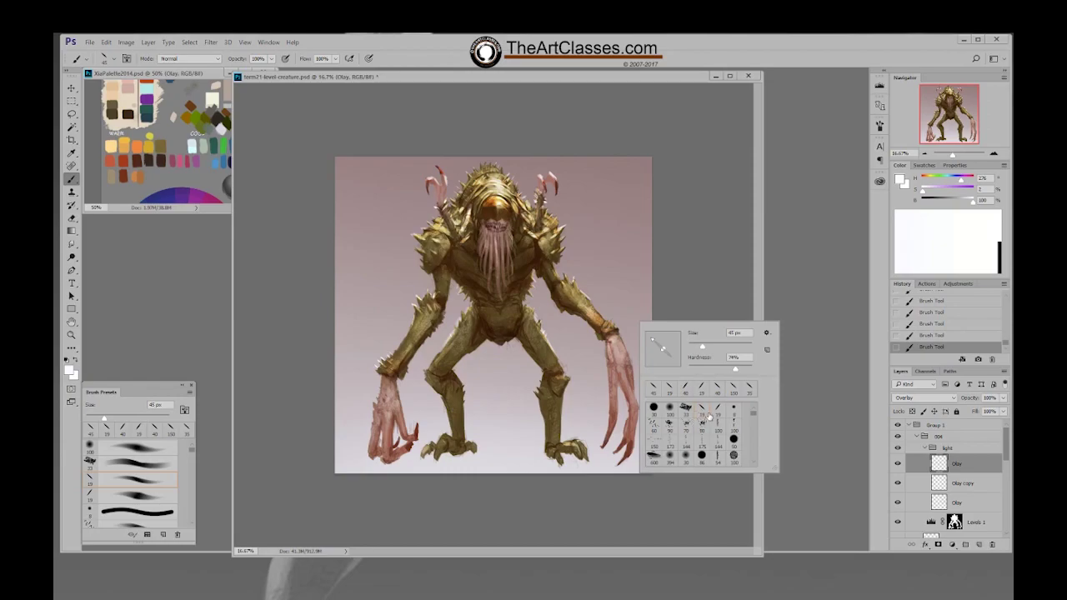
pyautogui.doubleClick(718, 414)
pyautogui.press(']')
pyautogui.press(']')
pyautogui.press(']')
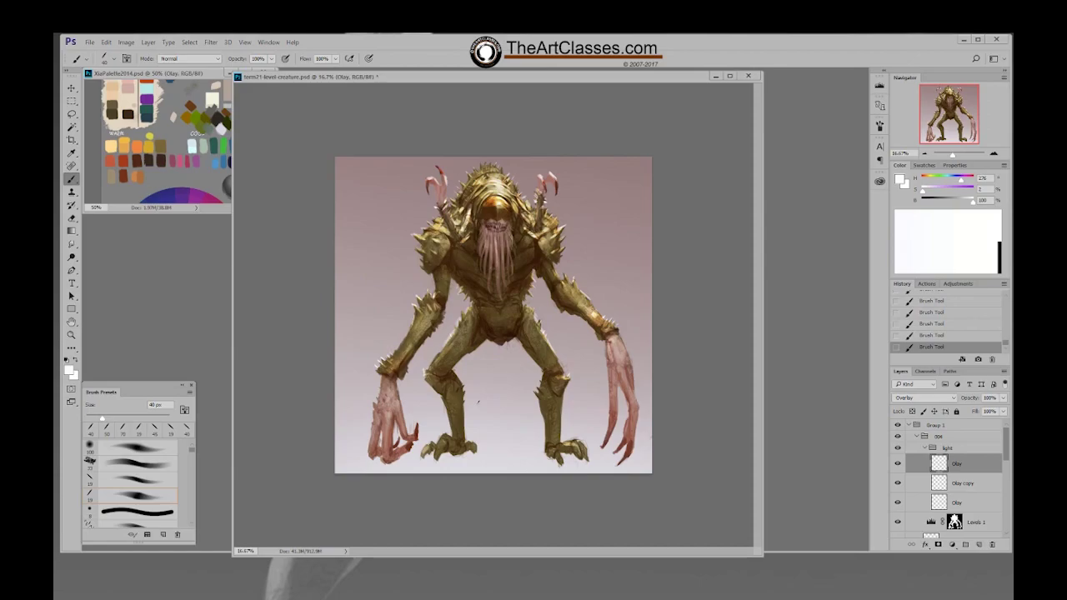
pyautogui.hotkey('ctrl', 's')
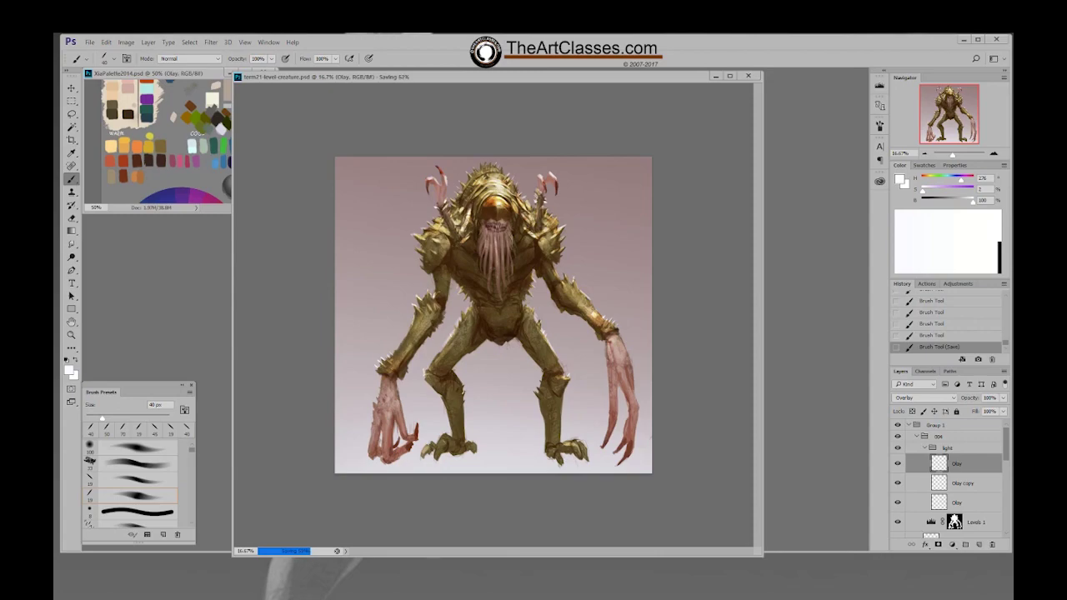
# Highlight the right-side wrist and hand at 50% opacity with the second tapered brush, enlarging it to 125 px
pyautogui.rightClick(449, 376)
pyautogui.click(522, 442)
pyautogui.click(688, 316)
pyautogui.press('5')
pyautogui.rightClick(590, 373)
pyautogui.click(665, 467)
pyautogui.click(599, 334)
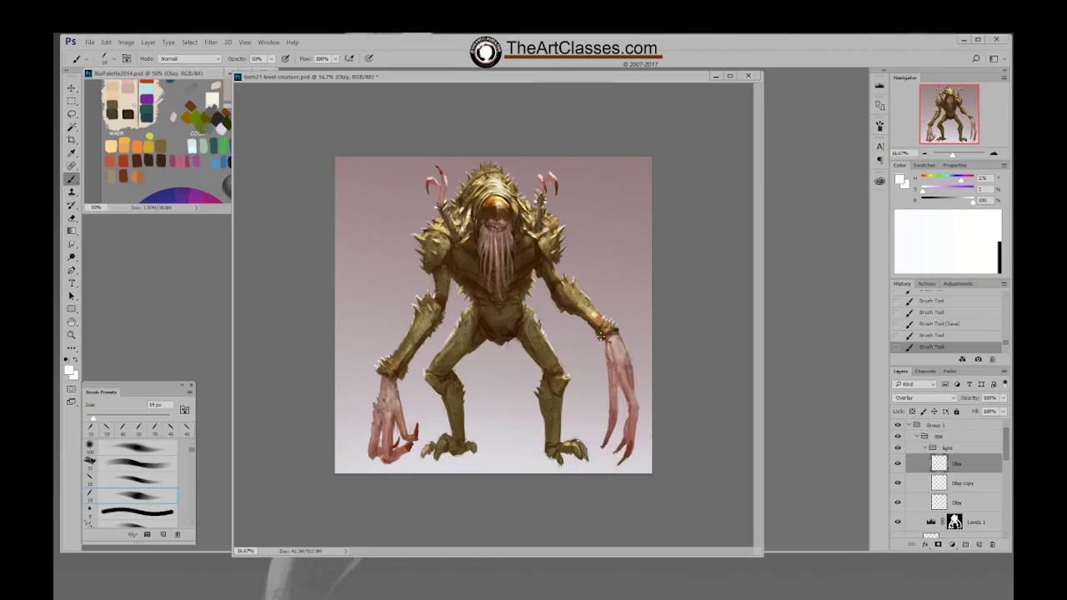
pyautogui.press(']')
pyautogui.press(']')
pyautogui.press(']')
pyautogui.press(']')
pyautogui.press(']')
pyautogui.press(']')
pyautogui.moveTo(635, 409); pyautogui.dragTo(623, 380)
# Highlight the left-side hand with the first tapered 19 px brush, enlarged for broader strokes
pyautogui.rightClick(398, 420)
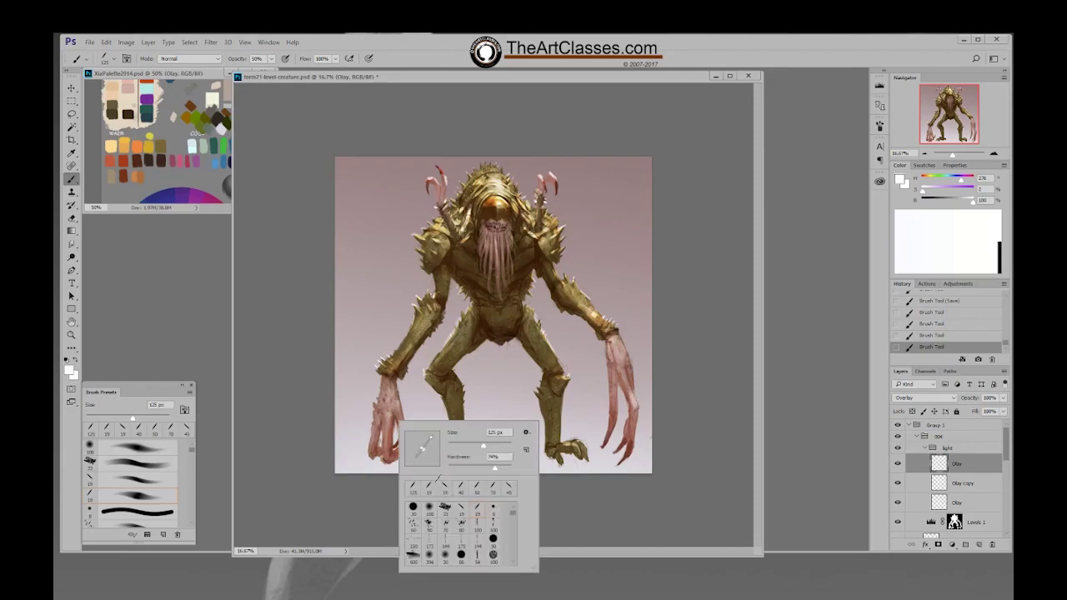
pyautogui.doubleClick(460, 516)
pyautogui.press(']')
pyautogui.press(']')
pyautogui.press(']')
pyautogui.press(']')
pyautogui.press(']')
pyautogui.press(']')
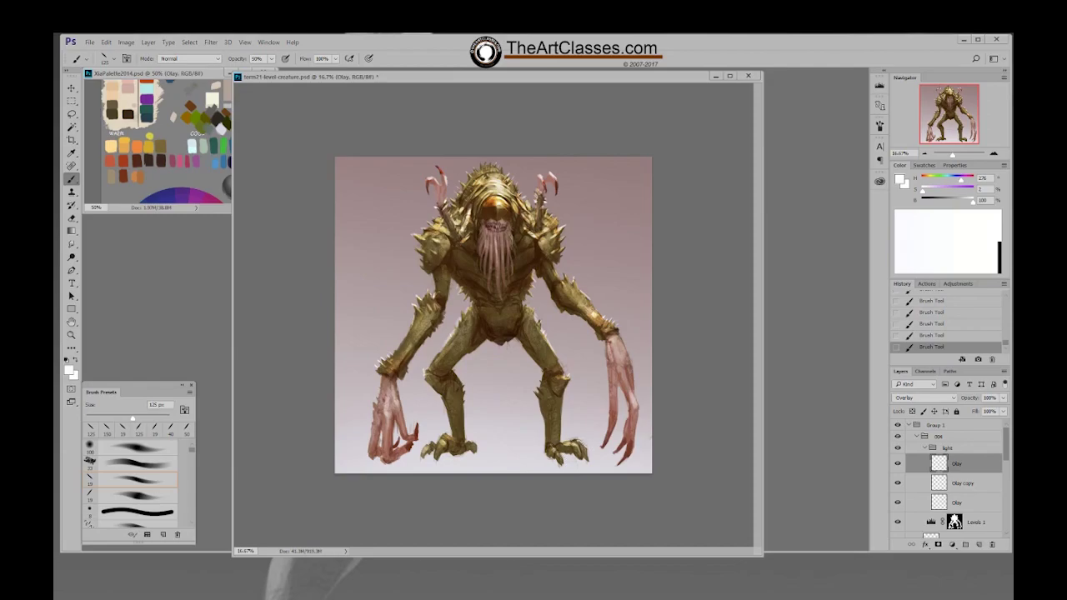
# Refine the right-side hand's highlights with the second tapered brush at 40 px and save the painting
pyautogui.press('[')
pyautogui.press('[')
pyautogui.press('[')
pyautogui.rightClick(475, 378)
pyautogui.doubleClick(565, 445)
pyautogui.press(']')
pyautogui.moveTo(627, 349); pyautogui.dragTo(632, 365)
pyautogui.hotkey('ctrl', 's')
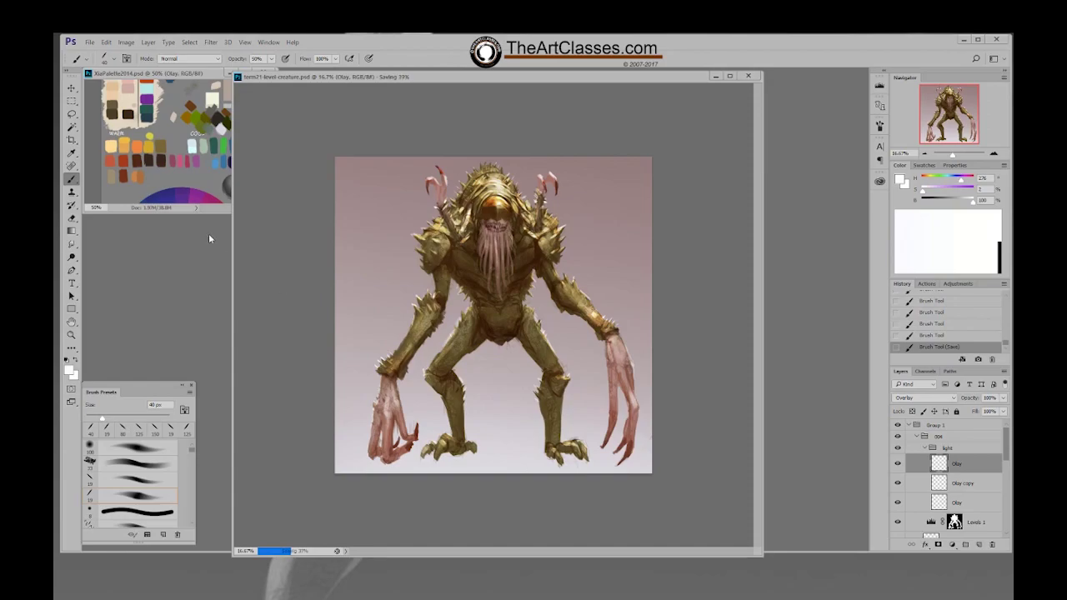
# Add a Color Balance adjustment layer with midtones at red +12, green +10 and yellow -6
pyautogui.click(147, 42)
pyautogui.moveTo(197, 172)
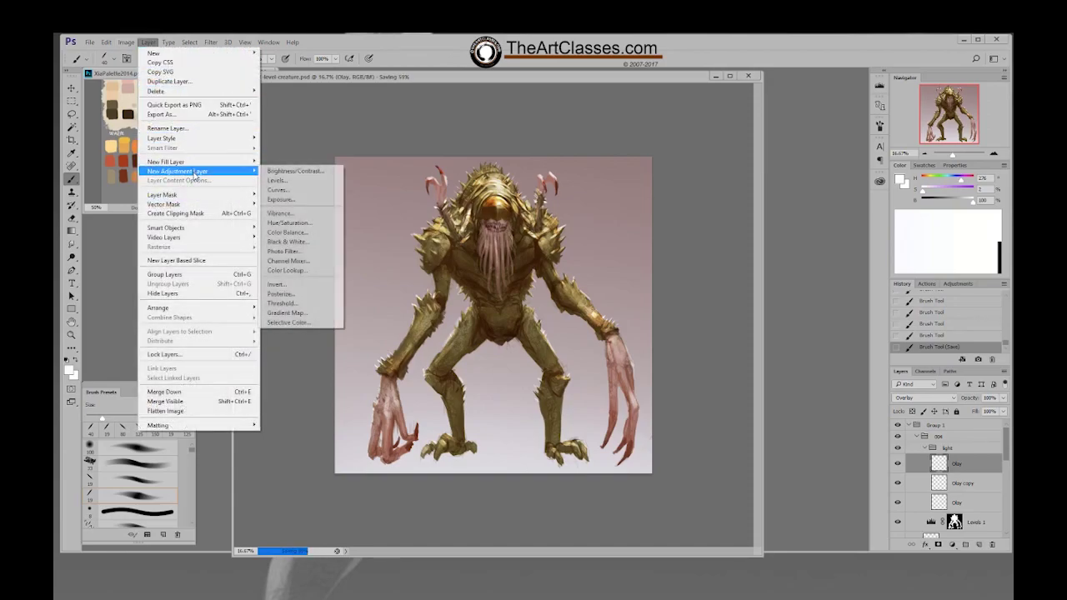
pyautogui.click(298, 233)
pyautogui.click(732, 240)
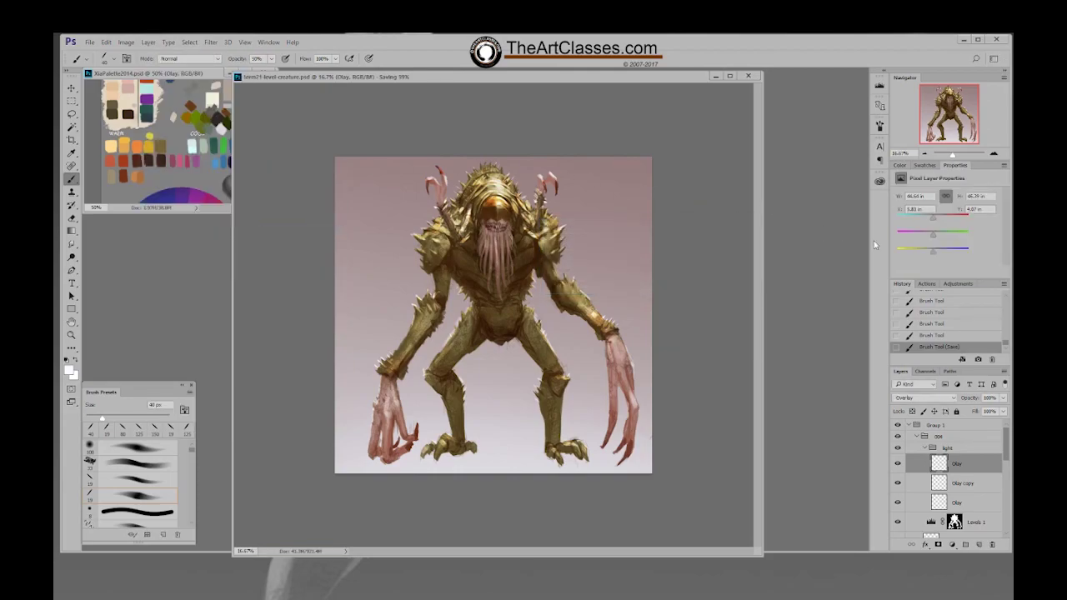
pyautogui.moveTo(934, 235)
pyautogui.mouseDown()
pyautogui.moveTo(937, 219)
pyautogui.moveTo(931, 256)
pyautogui.mouseUp()
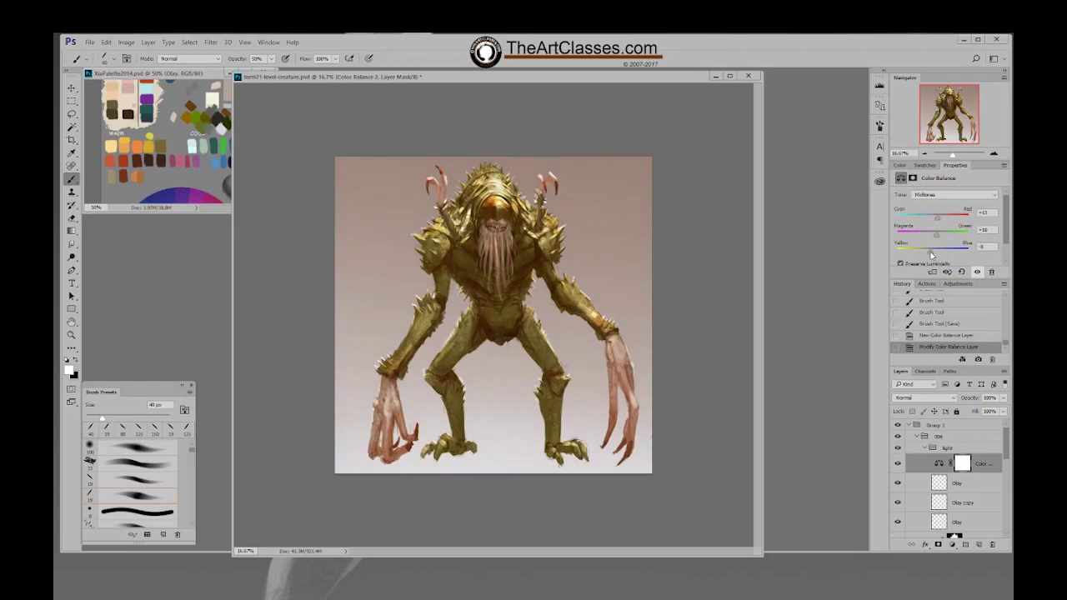
# Shift the Color Balance highlights toward cyan, with magenta at -6 and blue at +2
pyautogui.click(941, 198)
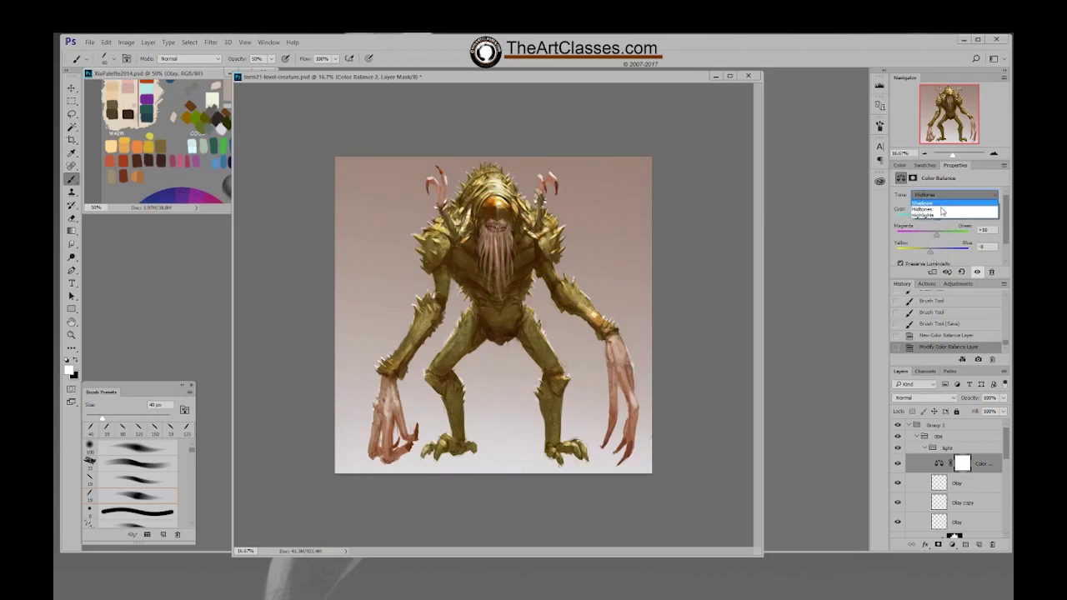
pyautogui.click(938, 217)
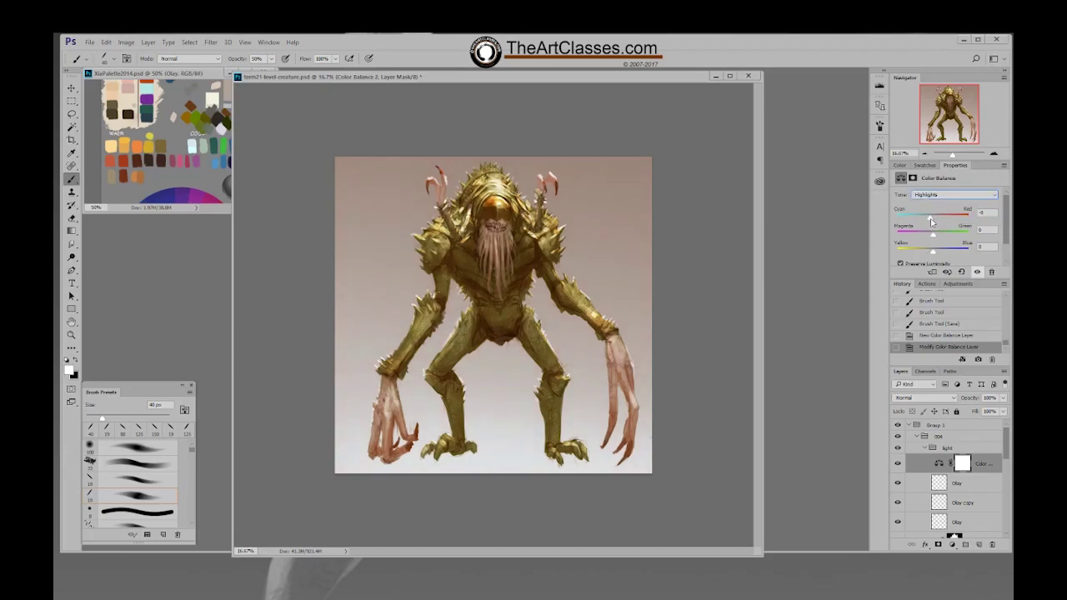
pyautogui.moveTo(933, 255); pyautogui.dragTo(931, 237)
# Set the Color Balance shadows to red +5, magenta -2 and yellow -3, and compare the image with the adjustment hidden
pyautogui.click(940, 195)
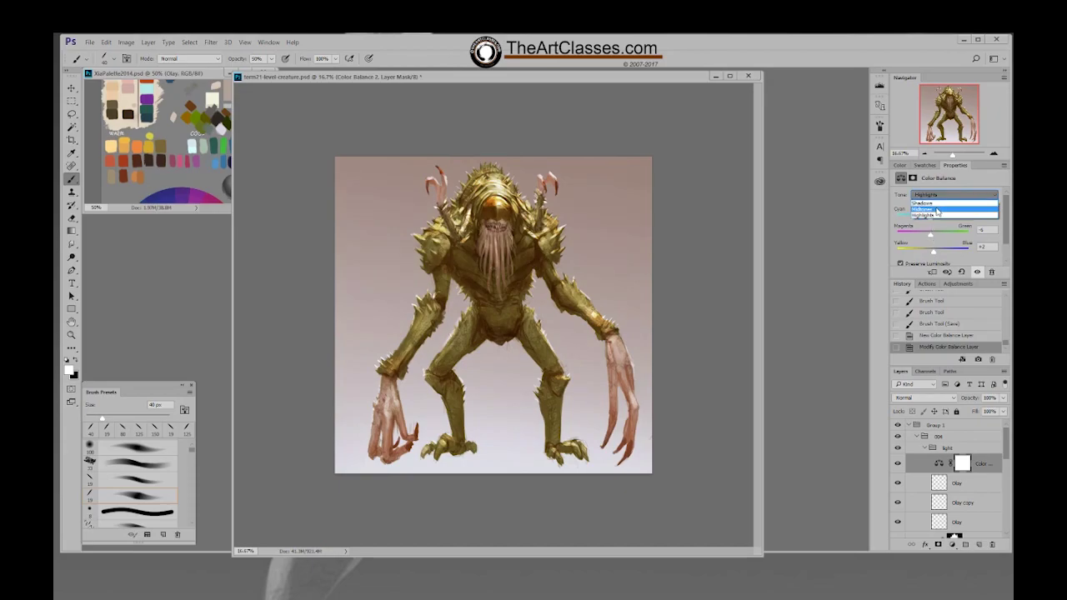
pyautogui.click(932, 202)
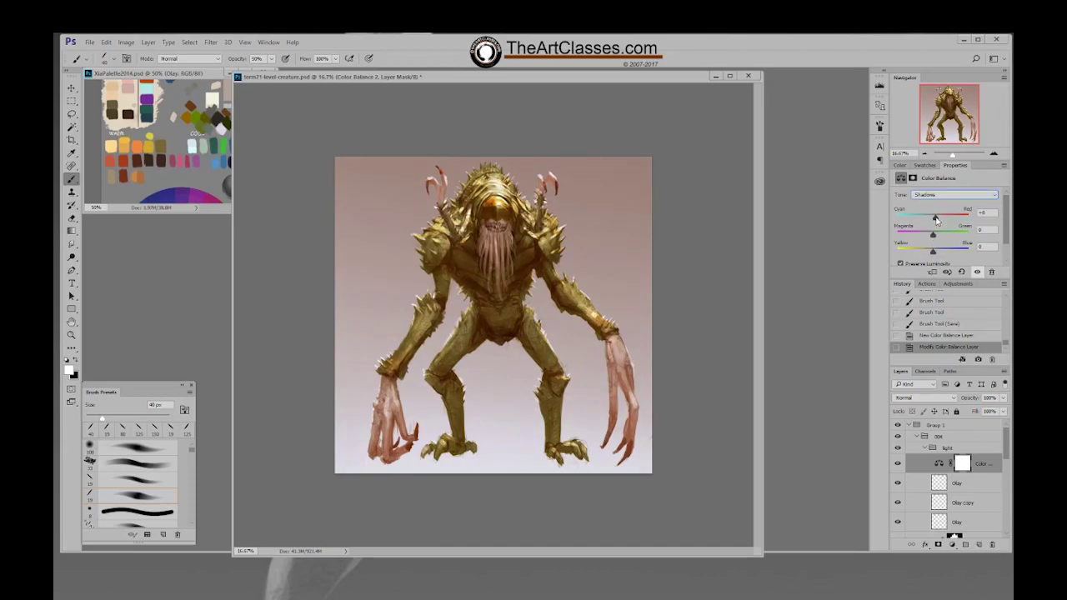
pyautogui.moveTo(936, 219); pyautogui.dragTo(931, 251)
pyautogui.click(898, 465)
pyautogui.click(897, 466)
# Create a new layer named Multi directly beneath the body layer
pyautogui.moveTo(1005, 454); pyautogui.dragTo(995, 506)
pyautogui.scroll(-2, 959, 503)
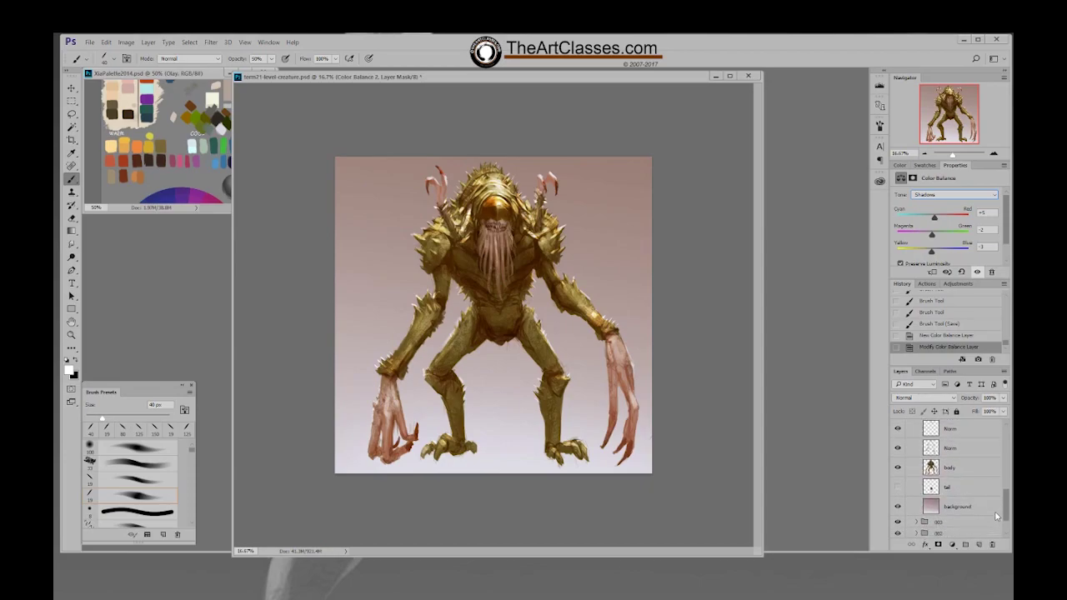
pyautogui.click(958, 490)
pyautogui.press('F2')
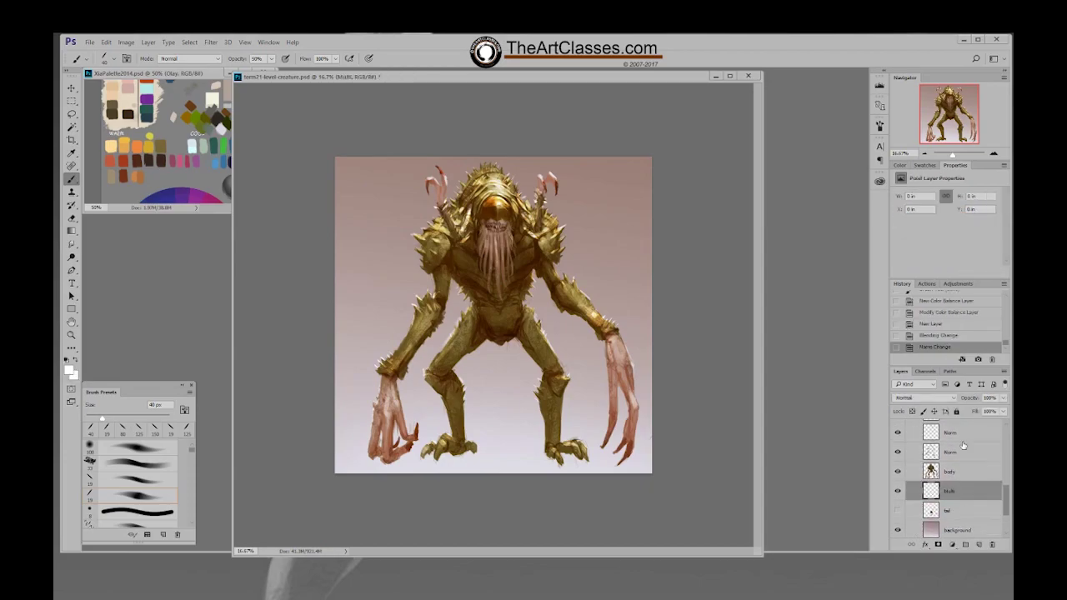
# Paint a broad floor shadow across the bottom of the background on the Multi layer, using a sampled background tone, 900 px brush and 20% opacity
pyautogui.rightClick(573, 369)
pyautogui.doubleClick(624, 469)
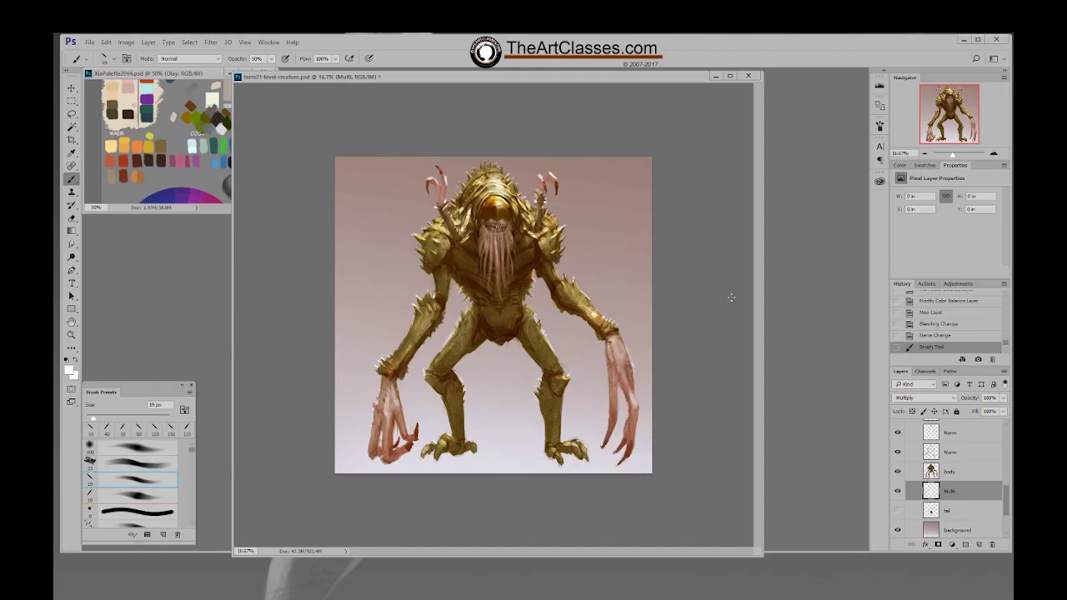
pyautogui.click(905, 167)
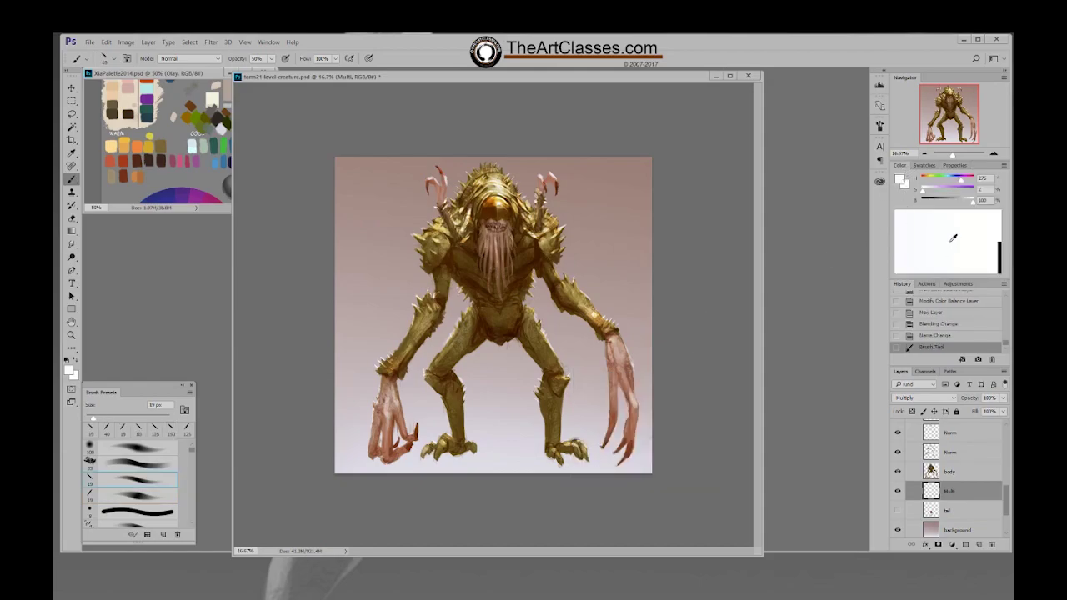
pyautogui.moveTo(971, 201); pyautogui.dragTo(949, 205)
pyautogui.keyDown('alt'); pyautogui.click(592, 358); pyautogui.keyUp('alt')
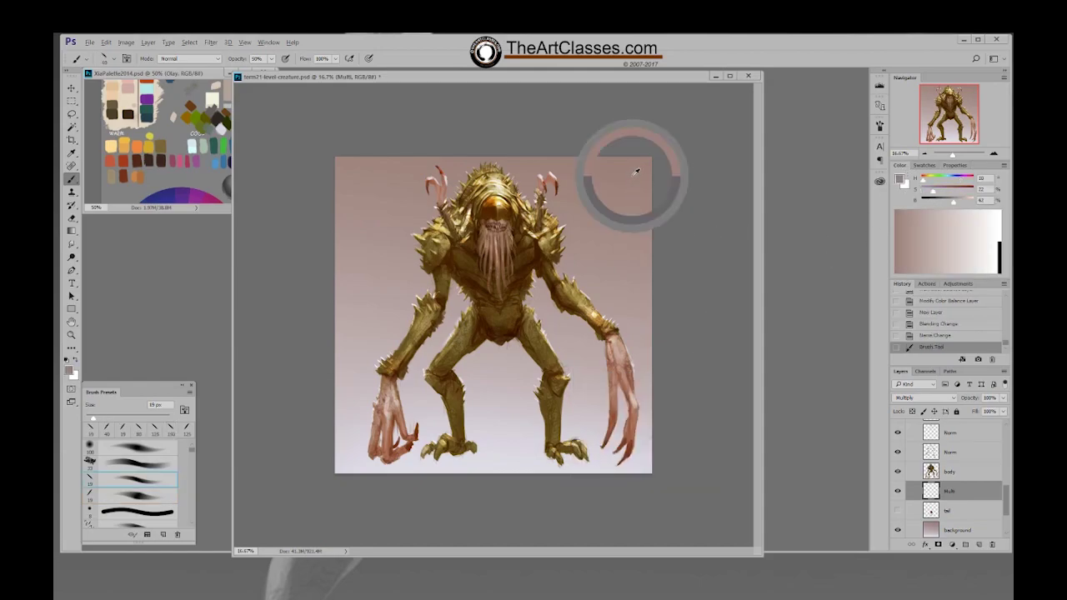
pyautogui.press(']')
pyautogui.press(']')
pyautogui.press(']')
pyautogui.press(']')
pyautogui.press(']')
pyautogui.press(']')
pyautogui.press(']')
pyautogui.press(']')
pyautogui.press(']')
pyautogui.press(']')
pyautogui.press(']')
pyautogui.press(']')
pyautogui.press(']')
pyautogui.press(']')
pyautogui.press(']')
pyautogui.press(']')
pyautogui.press(']')
pyautogui.press(']')
pyautogui.press(']')
pyautogui.press(']')
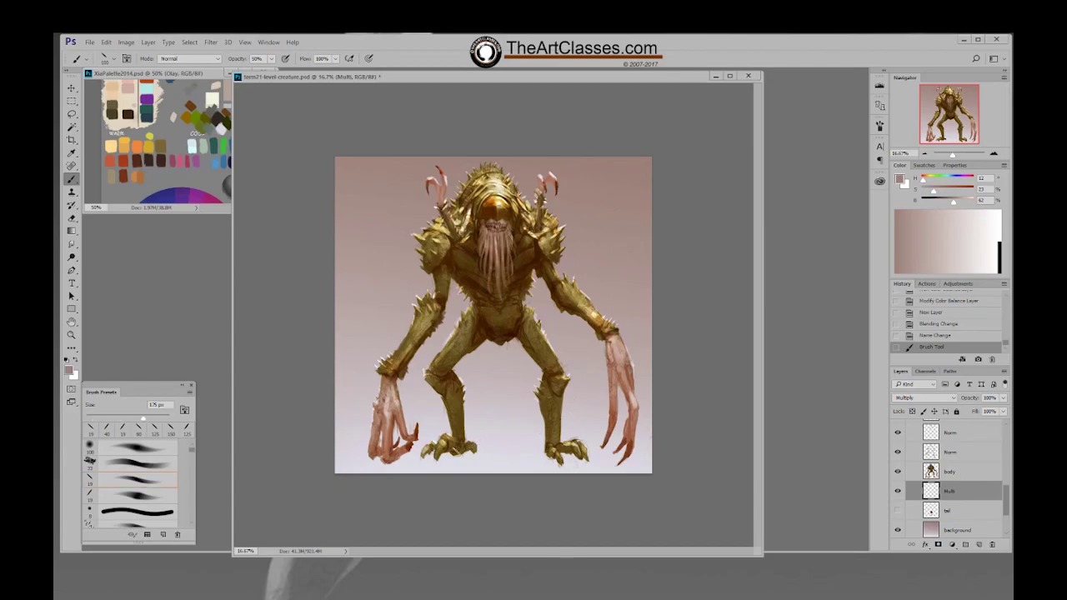
pyautogui.press(']')
pyautogui.press(']')
pyautogui.press(']')
pyautogui.press(']')
pyautogui.press(']')
pyautogui.press(']')
pyautogui.moveTo(358, 459); pyautogui.dragTo(691, 441)
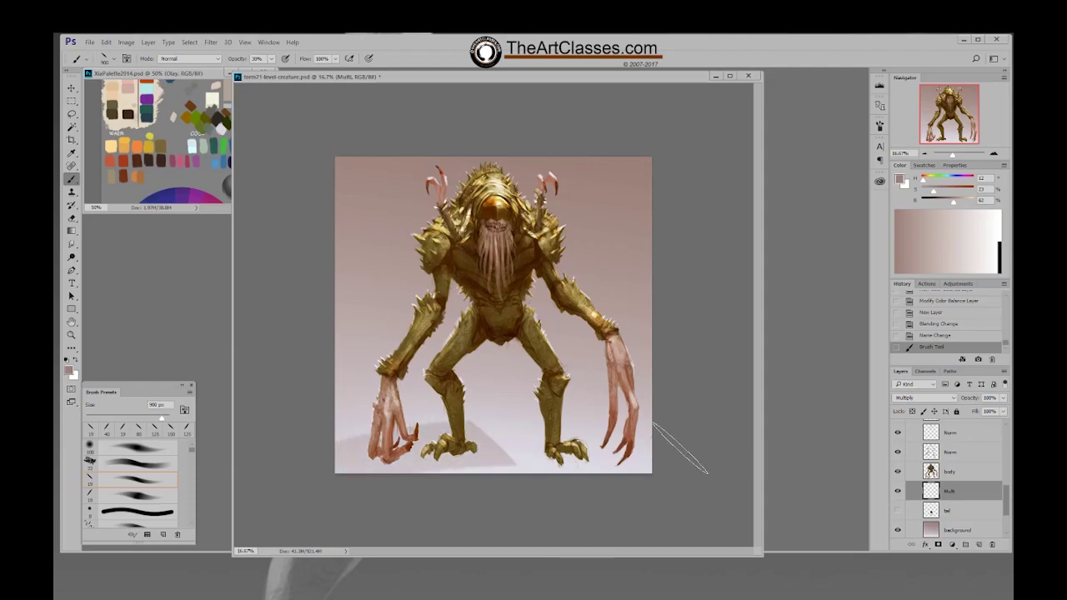
pyautogui.hotkey('ctrl', 'z')
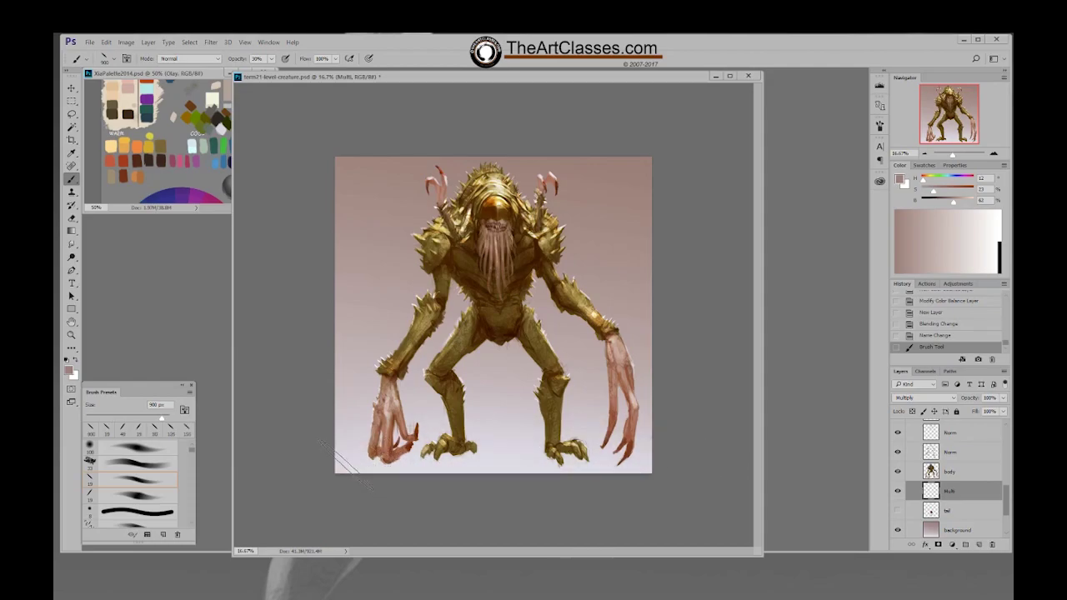
pyautogui.moveTo(715, 451)
pyautogui.mouseDown()
pyautogui.moveTo(275, 438)
pyautogui.moveTo(287, 447)
pyautogui.moveTo(563, 435)
pyautogui.moveTo(719, 442)
pyautogui.mouseUp()
pyautogui.moveTo(414, 433)
pyautogui.mouseDown()
pyautogui.moveTo(309, 442)
pyautogui.moveTo(705, 441)
pyautogui.moveTo(712, 432)
pyautogui.mouseUp()
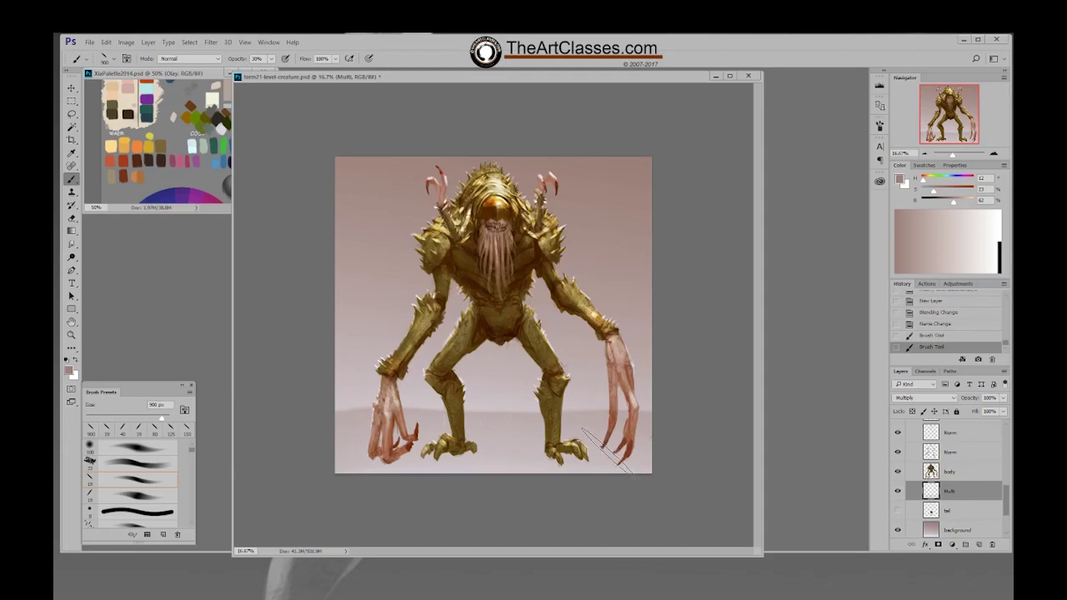
# Add a second Multi layer above the first and paint cast shadows around the feet with a 100 px brush at 50% opacity
pyautogui.press('F3')
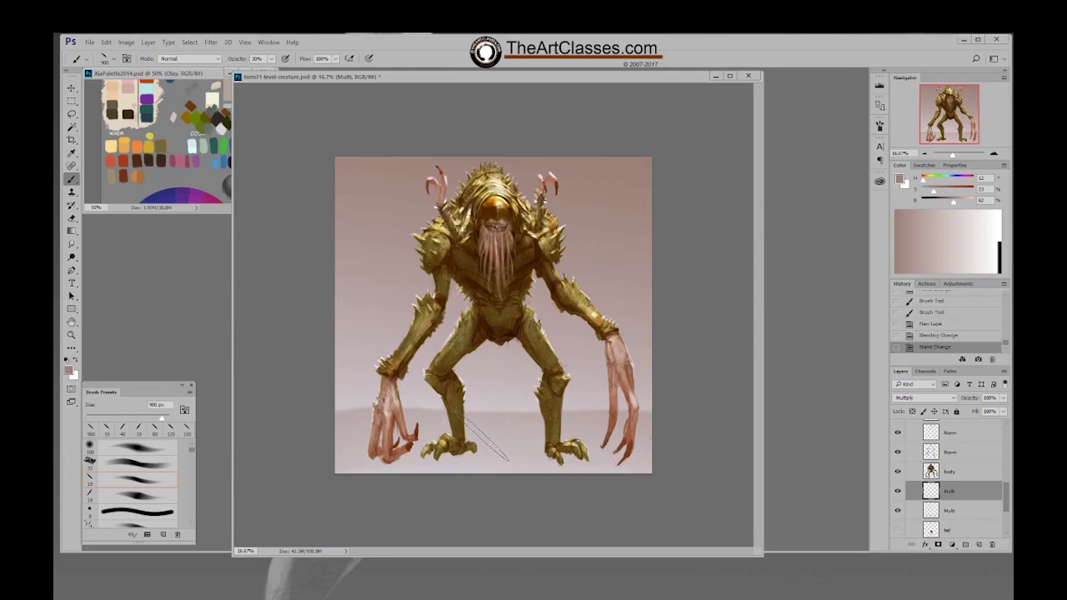
pyautogui.press('[')
pyautogui.press('[')
pyautogui.press('[')
pyautogui.press('[')
pyautogui.press('[')
pyautogui.press('[')
pyautogui.press('[')
pyautogui.press('[')
pyautogui.press('[')
pyautogui.press('[')
pyautogui.press('5')
pyautogui.moveTo(440, 452)
pyautogui.mouseDown()
pyautogui.moveTo(550, 453)
pyautogui.moveTo(383, 463)
pyautogui.moveTo(573, 457)
pyautogui.moveTo(380, 468)
pyautogui.mouseUp()
pyautogui.moveTo(595, 476)
pyautogui.mouseDown()
pyautogui.moveTo(489, 467)
pyautogui.moveTo(505, 474)
pyautogui.moveTo(524, 452)
pyautogui.moveTo(550, 471)
pyautogui.moveTo(640, 473)
pyautogui.moveTo(593, 469)
pyautogui.mouseUp()
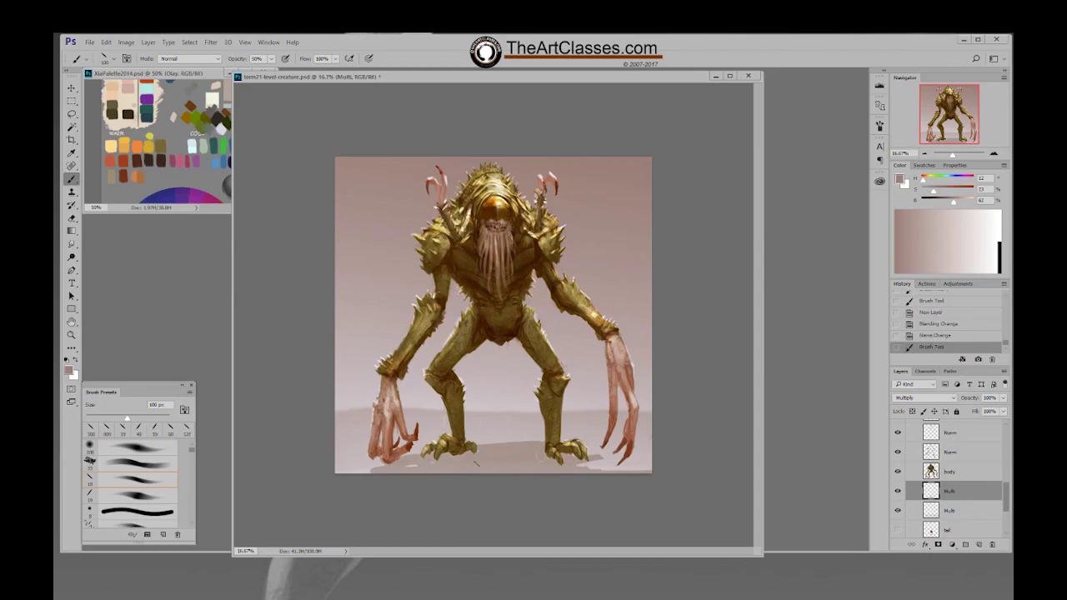
# Build up the ground shadow between the creature's feet with a 300 px brush
pyautogui.press(']')
pyautogui.press(']')
pyautogui.press(']')
pyautogui.press(']')
pyautogui.press(']')
pyautogui.press(']')
pyautogui.moveTo(463, 460)
pyautogui.mouseDown()
pyautogui.moveTo(564, 458)
pyautogui.moveTo(492, 452)
pyautogui.moveTo(501, 462)
pyautogui.moveTo(487, 453)
pyautogui.moveTo(462, 462)
pyautogui.moveTo(562, 463)
pyautogui.moveTo(419, 466)
pyautogui.moveTo(569, 460)
pyautogui.moveTo(489, 479)
pyautogui.moveTo(493, 459)
pyautogui.moveTo(545, 463)
pyautogui.moveTo(485, 450)
pyautogui.moveTo(553, 458)
pyautogui.mouseUp()
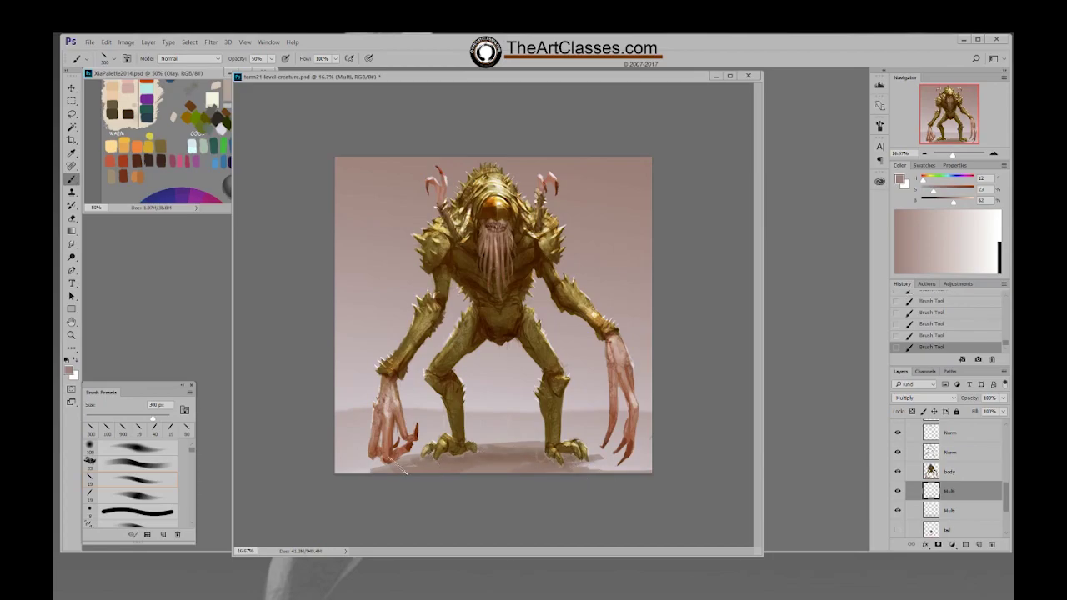
# Erase parts of the ground shadow between the feet with a 150 px eraser at 90% opacity
pyautogui.press('e')
pyautogui.moveTo(495, 442)
pyautogui.mouseDown()
pyautogui.moveTo(530, 442)
pyautogui.moveTo(500, 446)
pyautogui.mouseUp()
pyautogui.moveTo(500, 446)
pyautogui.mouseDown()
pyautogui.moveTo(519, 447)
pyautogui.moveTo(492, 449)
pyautogui.mouseUp()
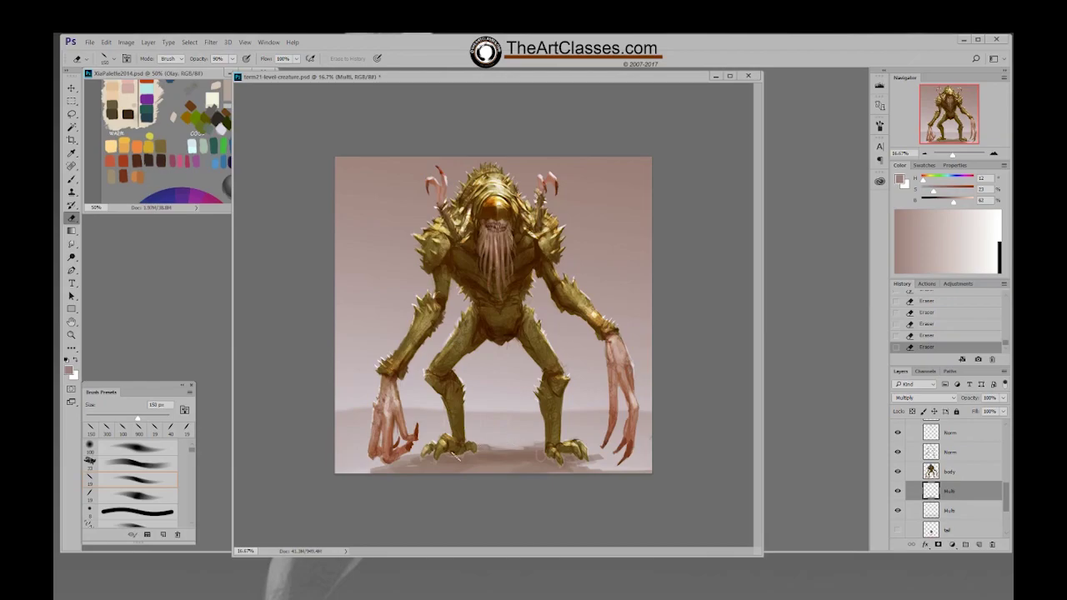
# Lower the brush colour's brightness to 40% and paint darker contact shadows beneath the feet
pyautogui.click(944, 203)
pyautogui.press('b')
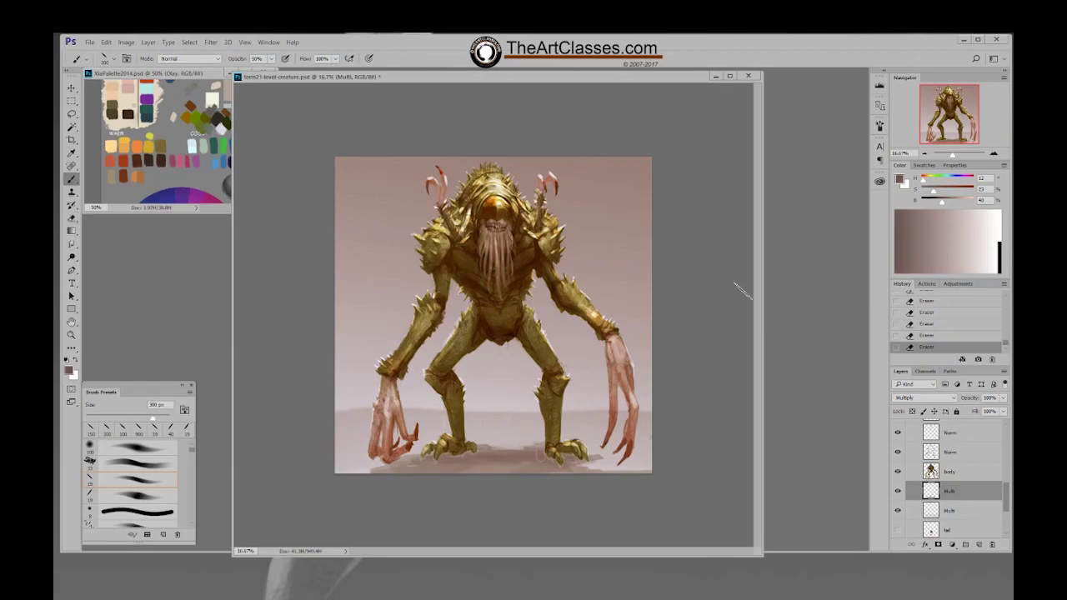
pyautogui.moveTo(436, 454); pyautogui.dragTo(482, 455)
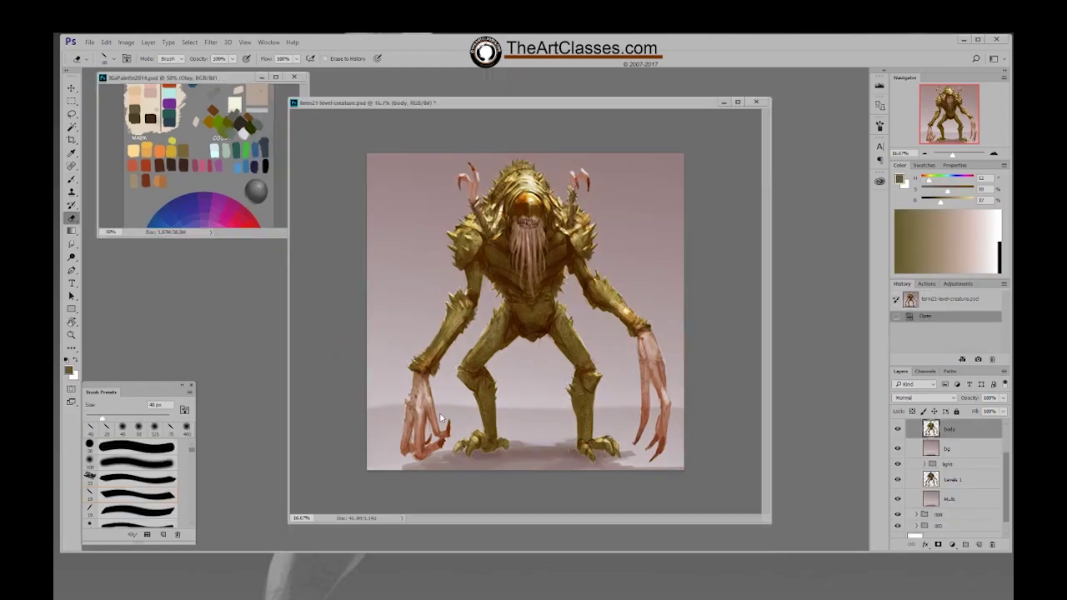
# Load the body layer's outline as a selection and paint dark red-brown claw tips at 35% brightness on the hand at the image's right
pyautogui.click(725, 462)
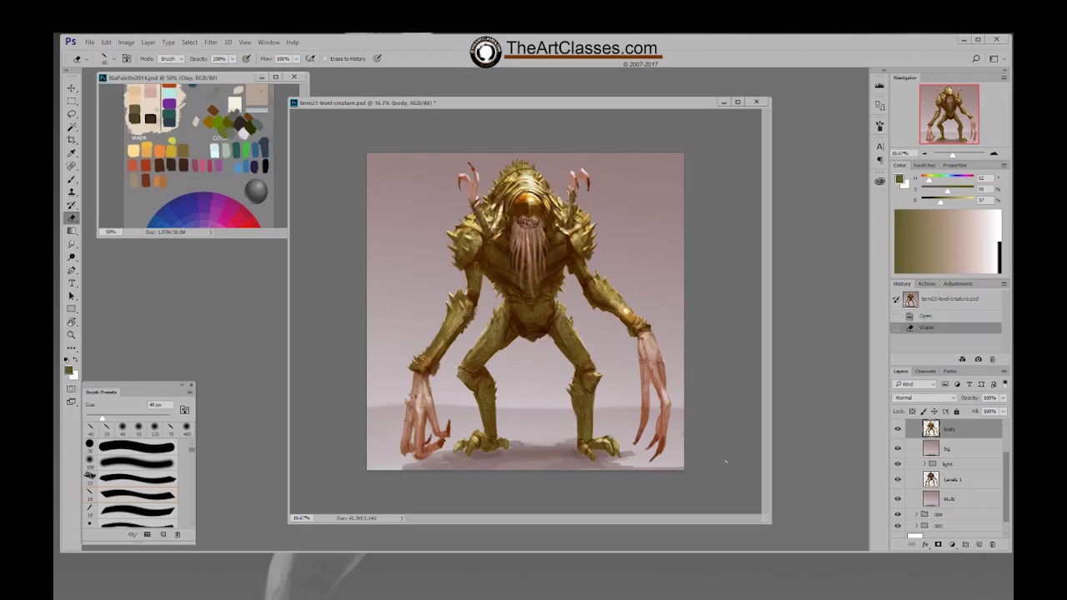
pyautogui.hotkey('ctrl', '+')
pyautogui.moveTo(659, 458); pyautogui.dragTo(638, 419)
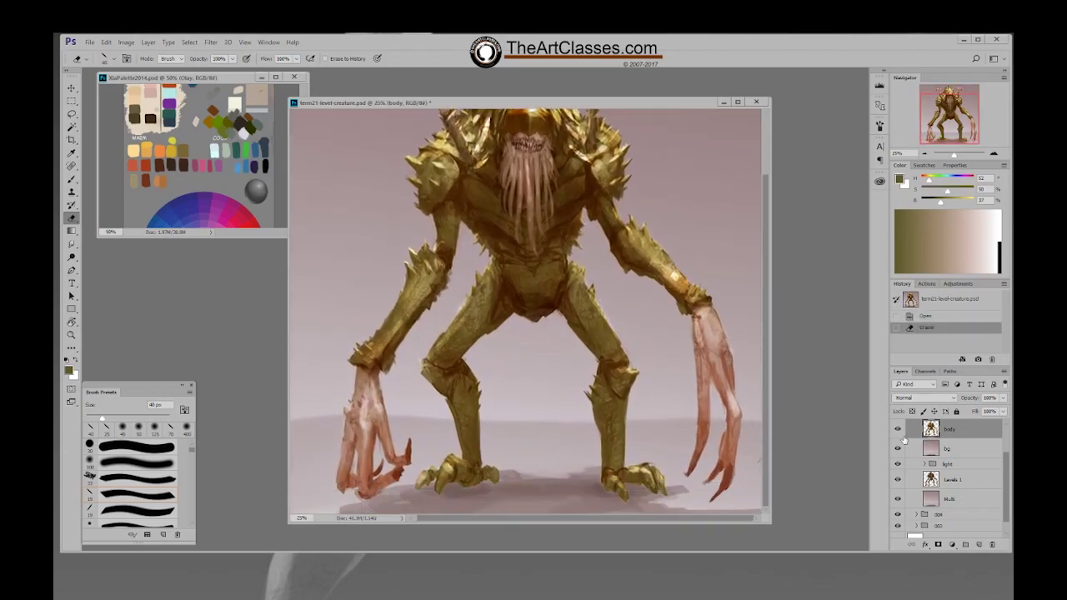
pyautogui.keyDown('ctrl'); pyautogui.click(929, 431); pyautogui.keyUp('ctrl')
pyautogui.press('b')
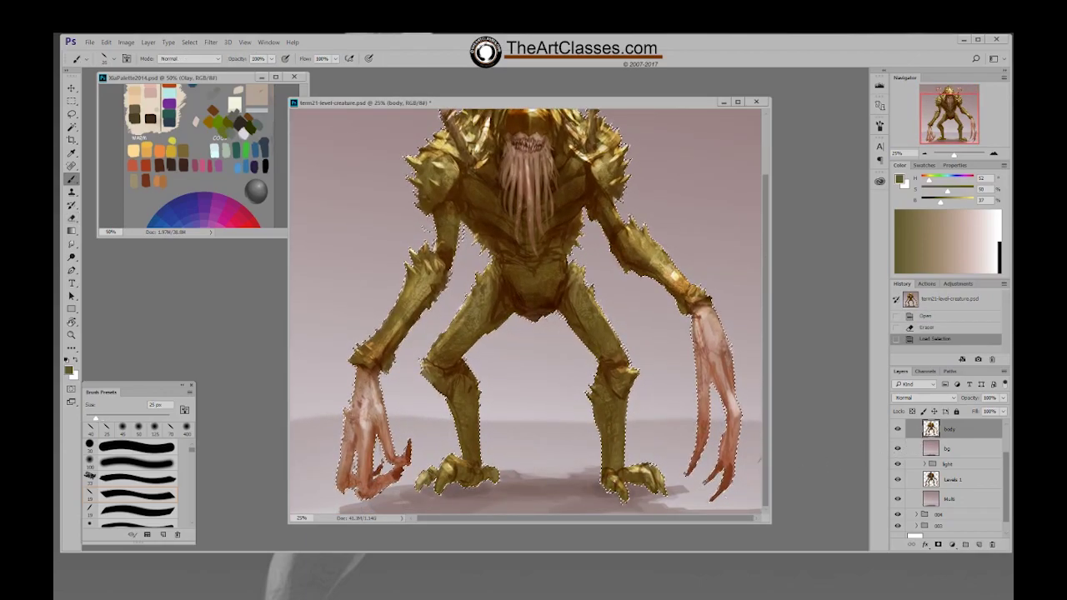
pyautogui.keyDown('alt'); pyautogui.click(723, 476); pyautogui.keyUp('alt')
pyautogui.hotkey('ctrl', '-')
pyautogui.hotkey('ctrl', '-')
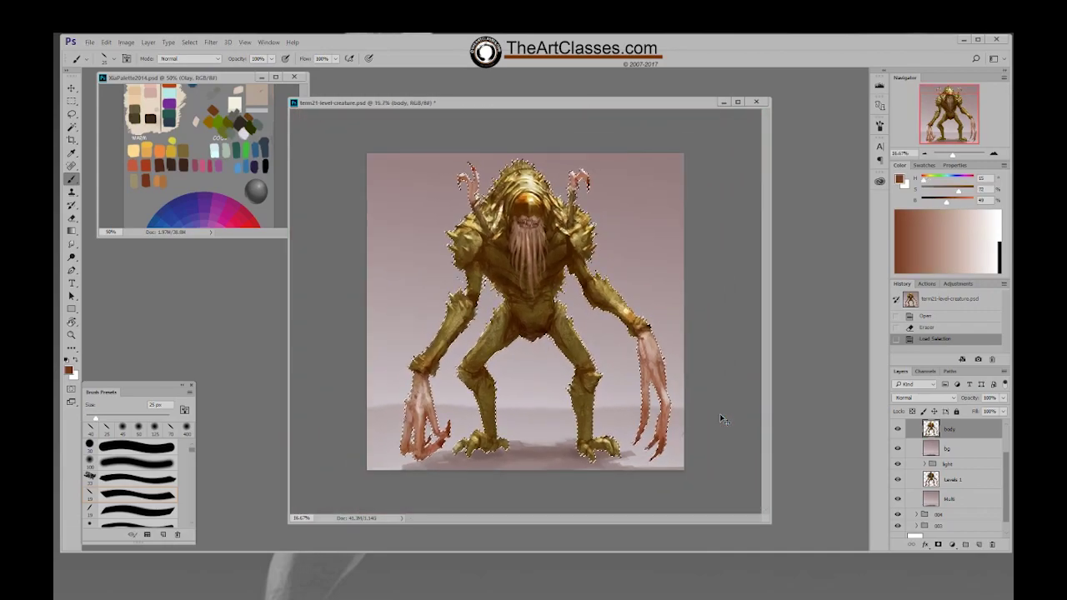
pyautogui.moveTo(944, 206)
pyautogui.mouseDown()
pyautogui.moveTo(961, 194)
pyautogui.moveTo(940, 206)
pyautogui.mouseUp()
pyautogui.press(']')
pyautogui.moveTo(653, 440)
pyautogui.mouseDown()
pyautogui.moveTo(651, 458)
pyautogui.moveTo(655, 436)
pyautogui.mouseUp()
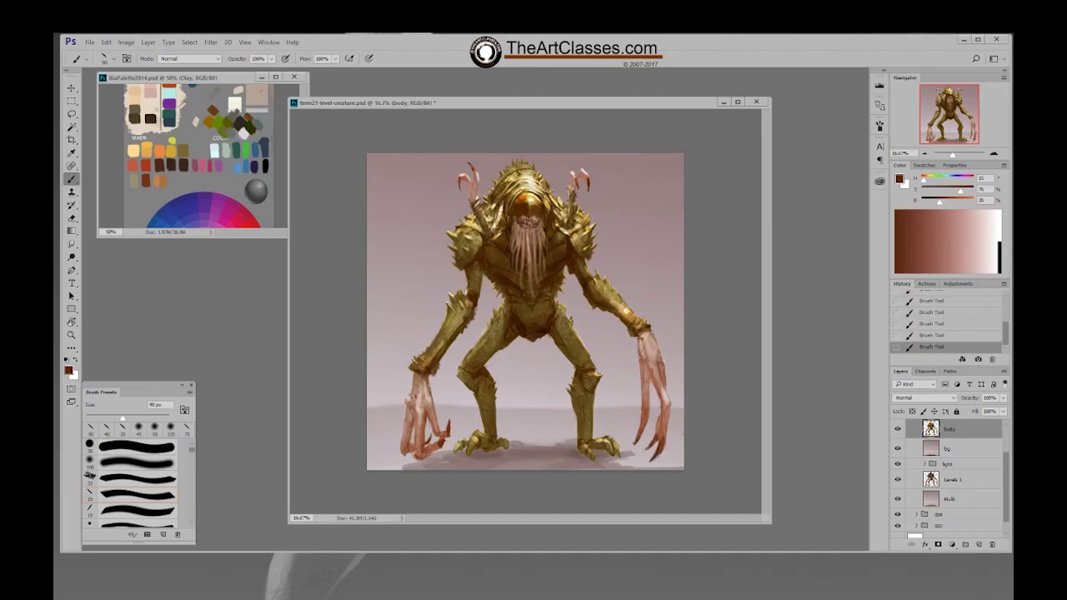
# Refine the shape of the same hand's claws with sampled red-browns, switching to a different brush at 60 px
pyautogui.moveTo(641, 430); pyautogui.dragTo(642, 437)
pyautogui.keyDown('alt'); pyautogui.click(641, 427); pyautogui.keyUp('alt')
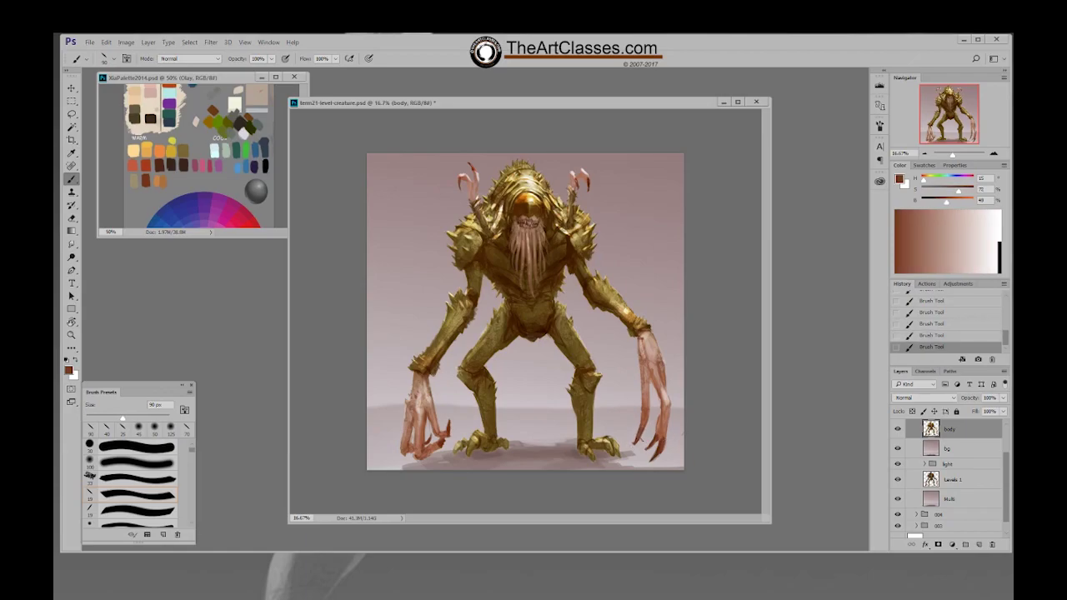
pyautogui.keyDown('alt'); pyautogui.click(661, 448); pyautogui.keyUp('alt')
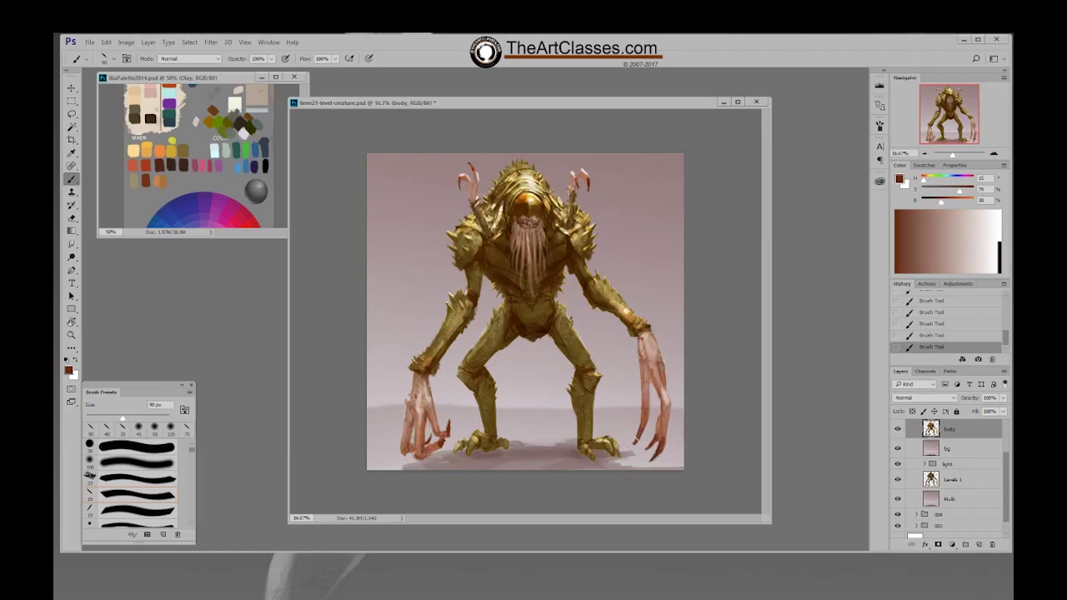
pyautogui.rightClick(655, 432)
pyautogui.doubleClick(729, 525)
pyautogui.press(']')
pyautogui.keyDown('alt'); pyautogui.click(667, 440); pyautogui.keyUp('alt')
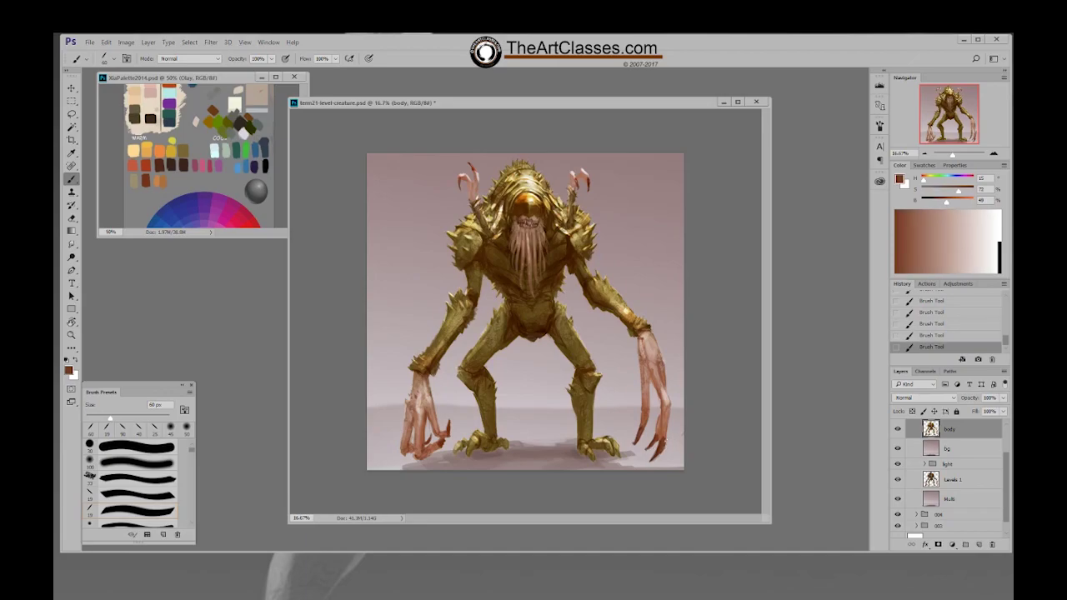
# Blend the outer finger into its dark claw with skin and red-brown tones sampled from the hand
pyautogui.keyDown('alt'); pyautogui.click(665, 431); pyautogui.keyUp('alt')
pyautogui.keyDown('alt'); pyautogui.click(668, 413); pyautogui.keyUp('alt')
pyautogui.moveTo(667, 422); pyautogui.dragTo(665, 431)
pyautogui.keyDown('alt'); pyautogui.click(671, 400); pyautogui.keyUp('alt')
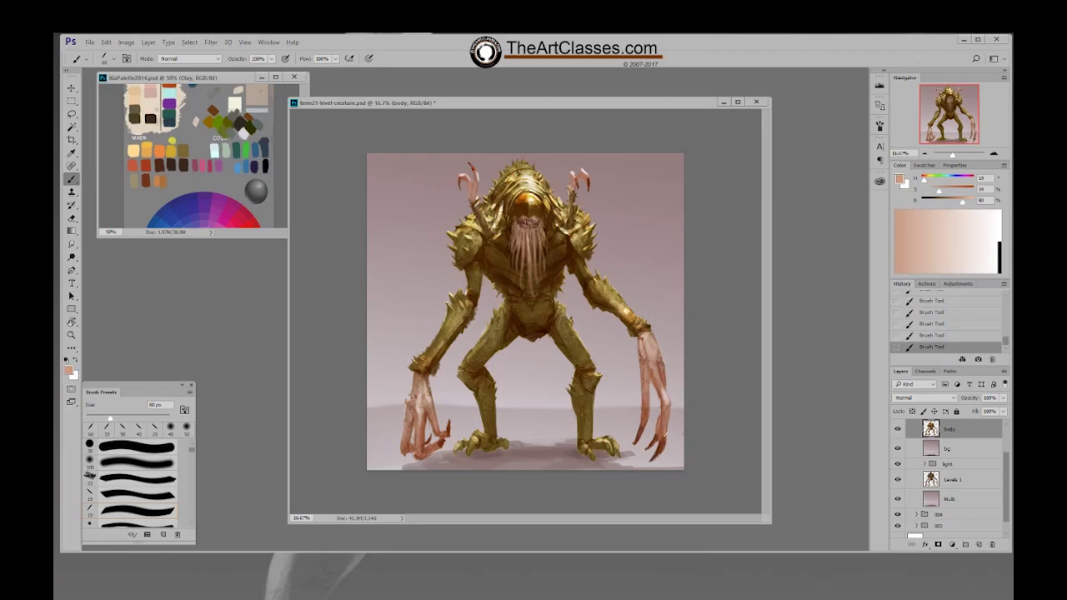
pyautogui.keyDown('alt'); pyautogui.click(671, 408); pyautogui.keyUp('alt')
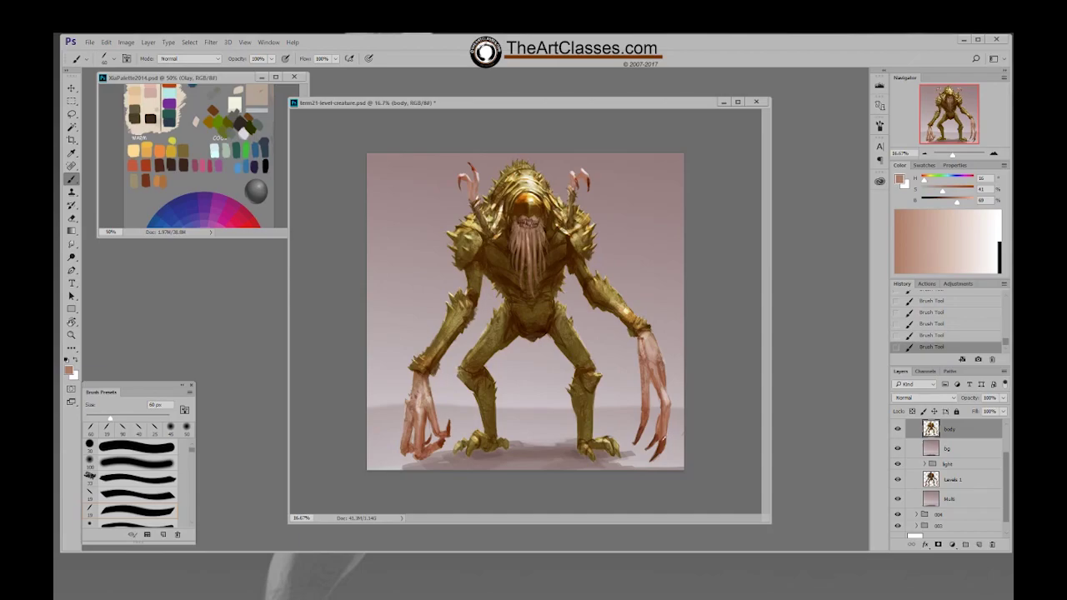
pyautogui.keyDown('alt'); pyautogui.click(663, 439); pyautogui.keyUp('alt')
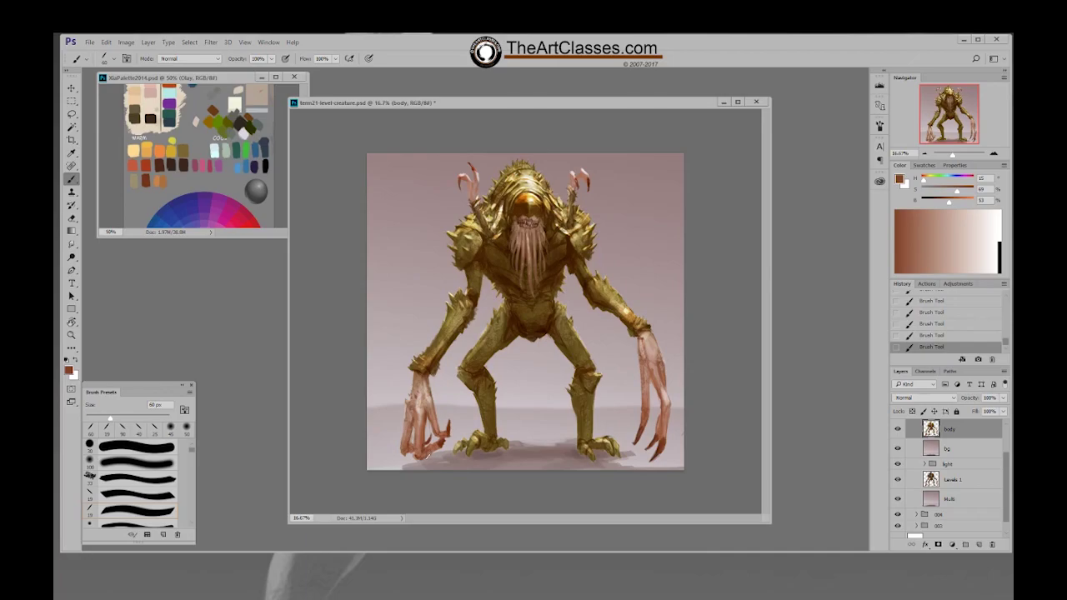
# Drop the selection, lasso the lowest fingertip of the hand at the image's left, and transform it to point outward along the ground
pyautogui.press('l')
pyautogui.hotkey('ctrl', 'd')
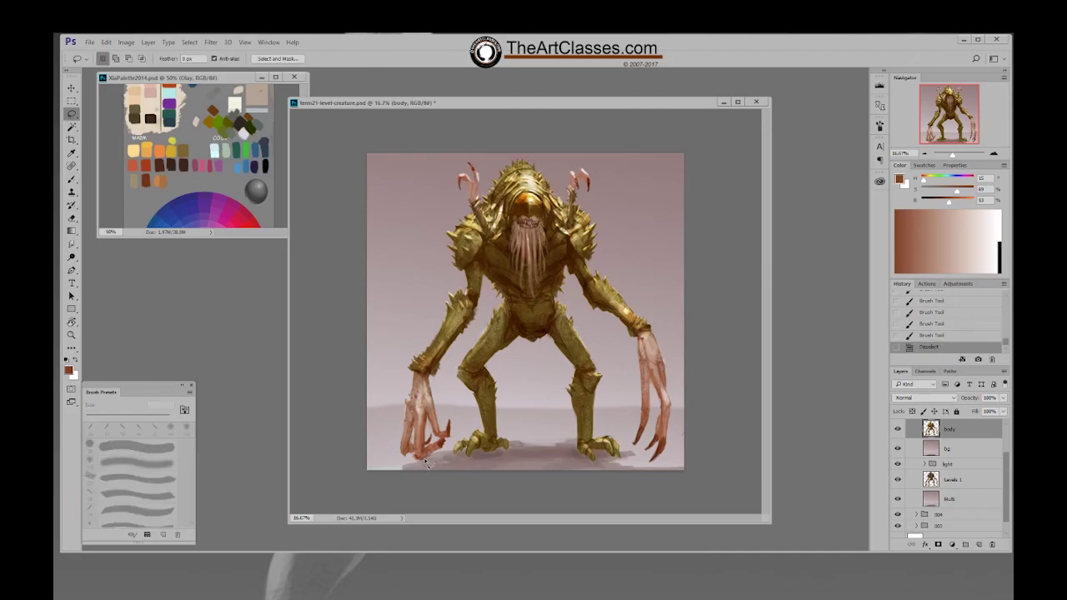
pyautogui.moveTo(418, 465)
pyautogui.mouseDown()
pyautogui.moveTo(432, 444)
pyautogui.moveTo(454, 447)
pyautogui.moveTo(421, 460)
pyautogui.moveTo(442, 447)
pyautogui.mouseUp()
pyautogui.hotkey('ctrl', 't')
pyautogui.moveTo(476, 415); pyautogui.dragTo(443, 460)
pyautogui.press('Return')
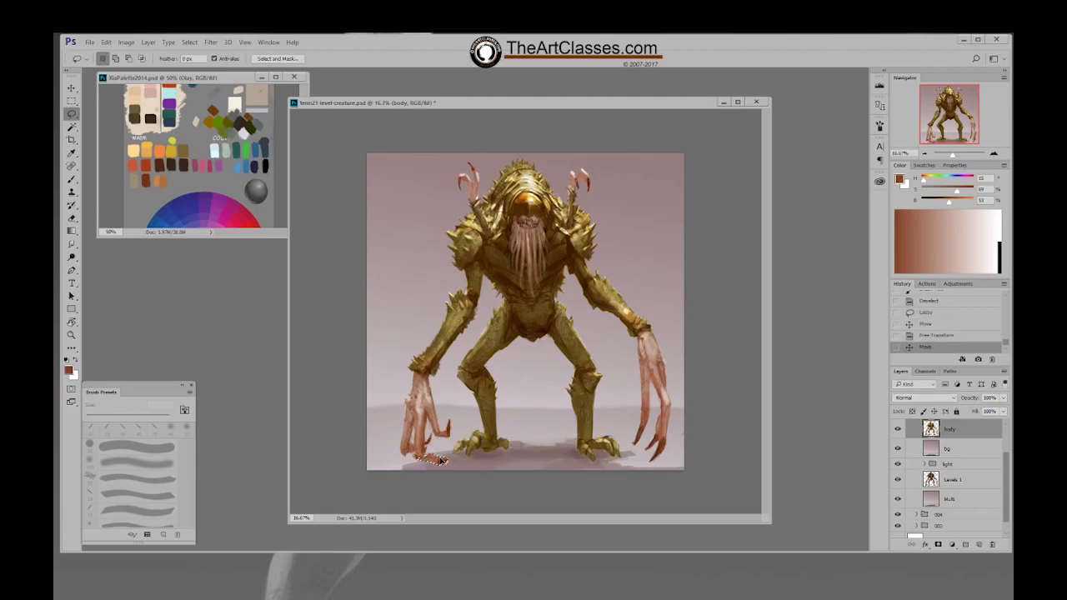
pyautogui.hotkey('ctrl', 'd')
# Clean up the edge of the repositioned fingertip with a 40 px eraser
pyautogui.press('b')
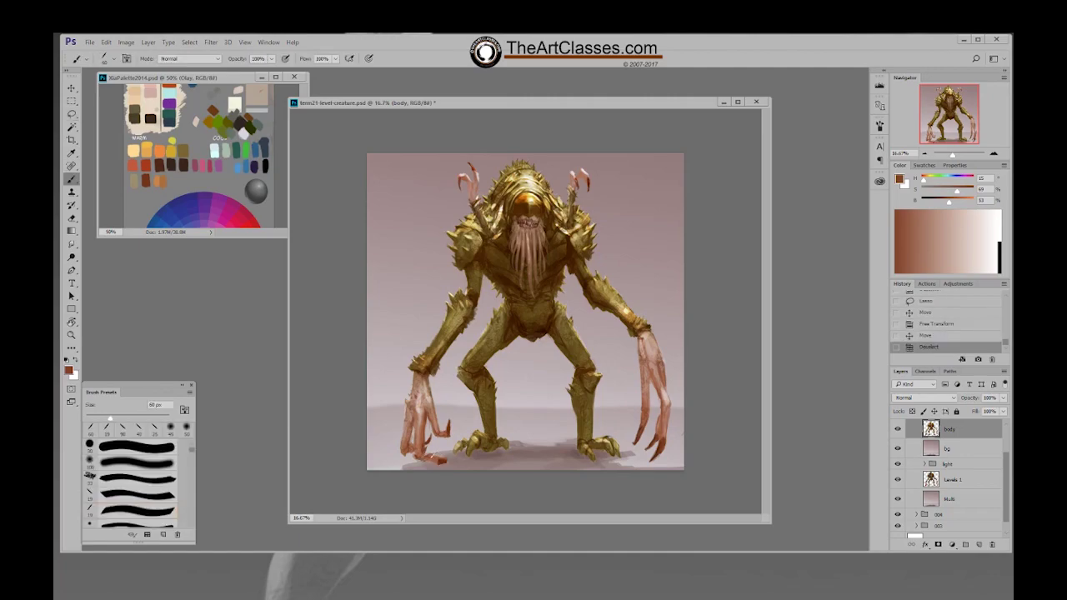
pyautogui.press('e')
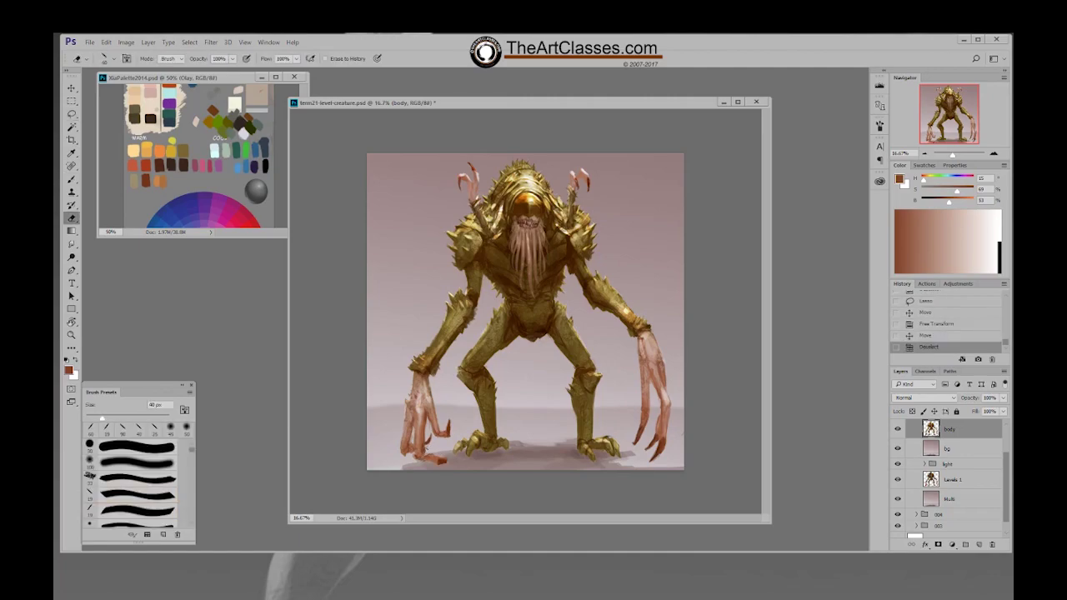
pyautogui.moveTo(442, 462); pyautogui.dragTo(440, 463)
pyautogui.press('b')
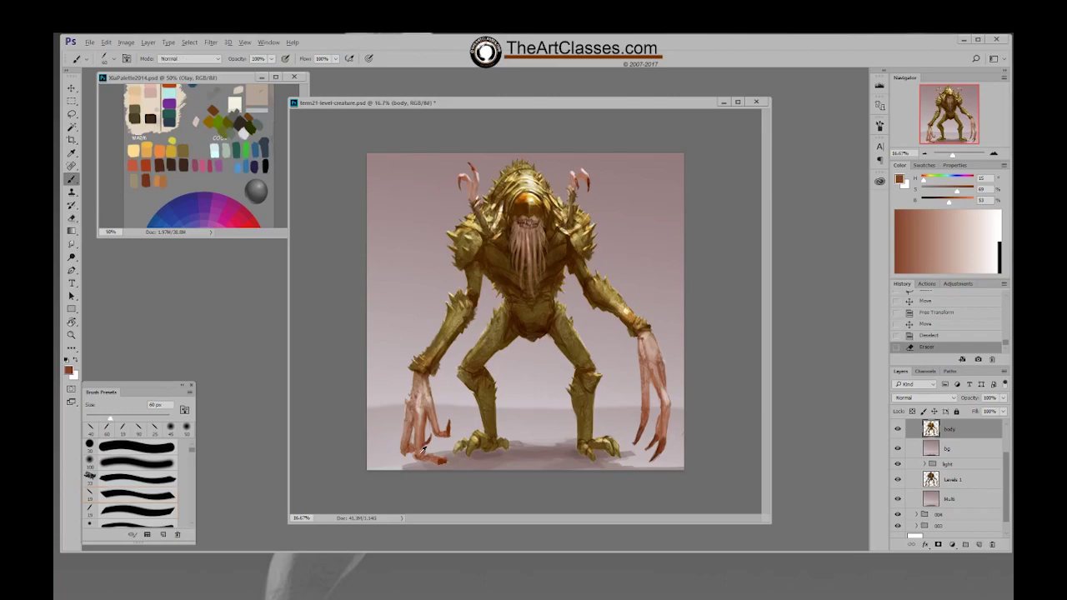
# Paint the repositioned finger's joint and tip in sampled dark red-brown with an 80 px brush
pyautogui.keyDown('alt'); pyautogui.click(419, 454); pyautogui.keyUp('alt')
pyautogui.press(']')
pyautogui.press(']')
pyautogui.click(417, 457)
pyautogui.click(437, 462)
pyautogui.click(437, 463)
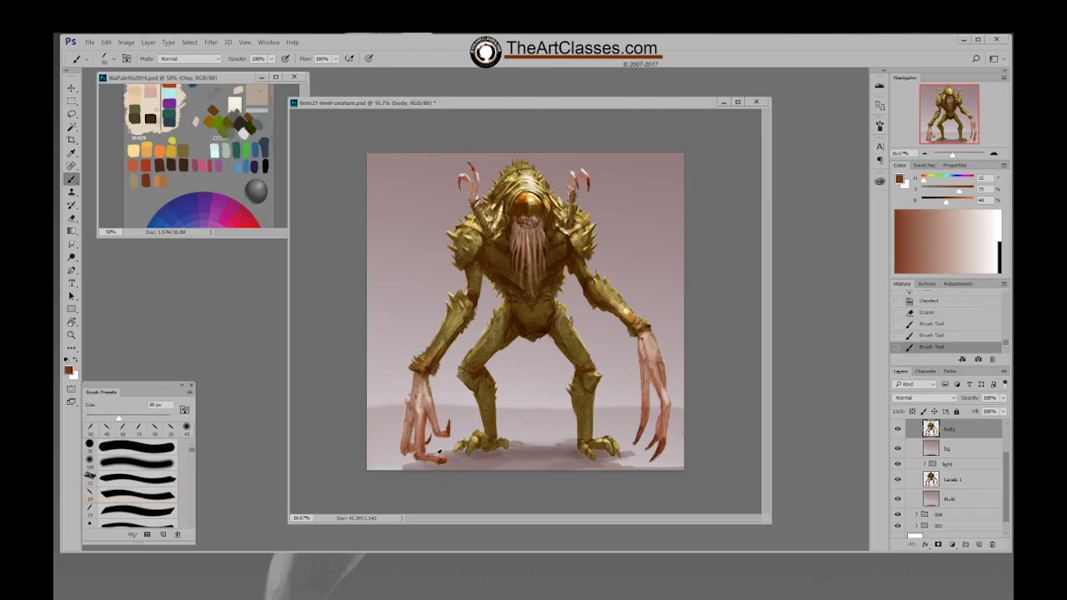
# Touch up the fingertip with a sampled colour, and start refining the neighbouring finger with a 19 px brush
pyautogui.keyDown('alt'); pyautogui.click(439, 463); pyautogui.keyUp('alt')
pyautogui.click(439, 464)
pyautogui.click(439, 463)
pyautogui.rightClick(449, 457)
pyautogui.click(512, 546)
pyautogui.click(424, 443)
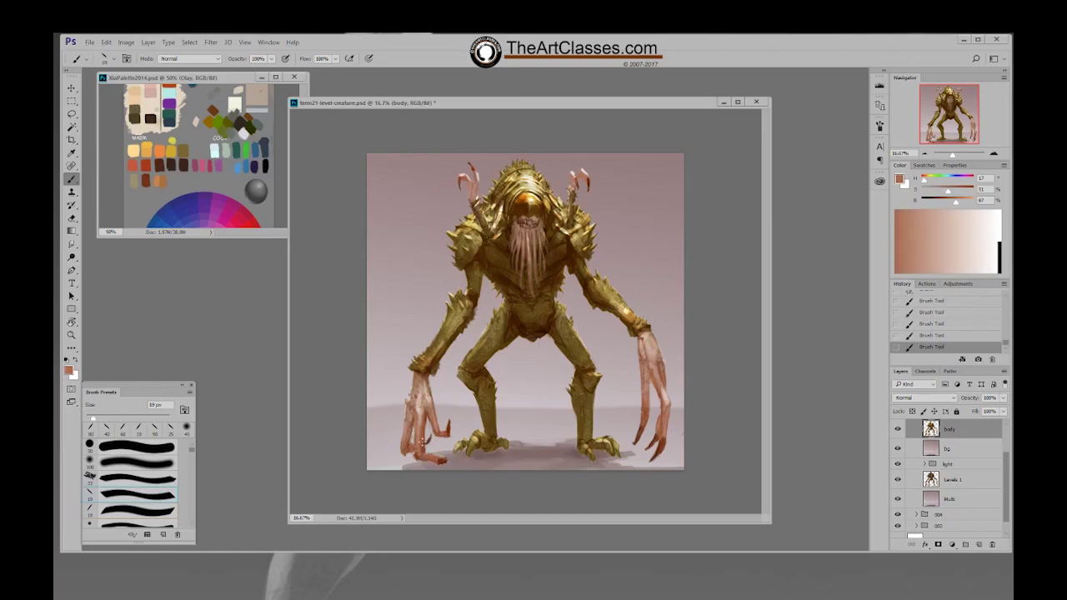
# Rework the fingers of the same hand in a sampled warm skin tone with a 45 px brush
pyautogui.keyDown('alt'); pyautogui.click(423, 440); pyautogui.keyUp('alt')
pyautogui.press(']')
pyautogui.press(']')
pyautogui.press(']')
pyautogui.press(']')
pyautogui.press(']')
pyautogui.moveTo(101, 418); pyautogui.dragTo(104, 419)
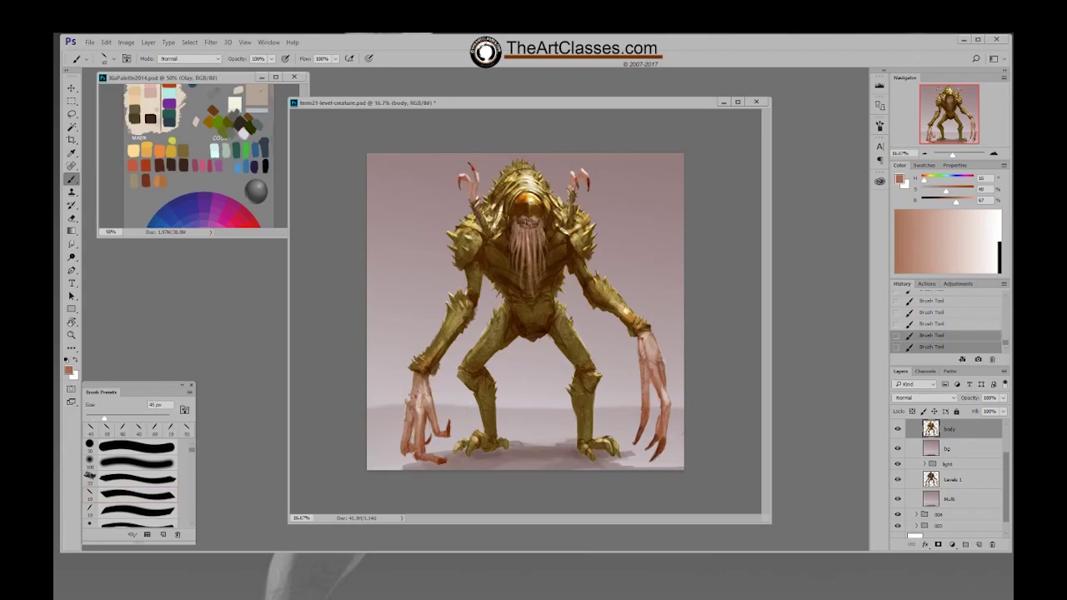
# Lengthen the lowest claw in sampled dark red-brown, and trim its edge with a 40 px eraser
pyautogui.keyDown('alt'); pyautogui.click(440, 461); pyautogui.keyUp('alt')
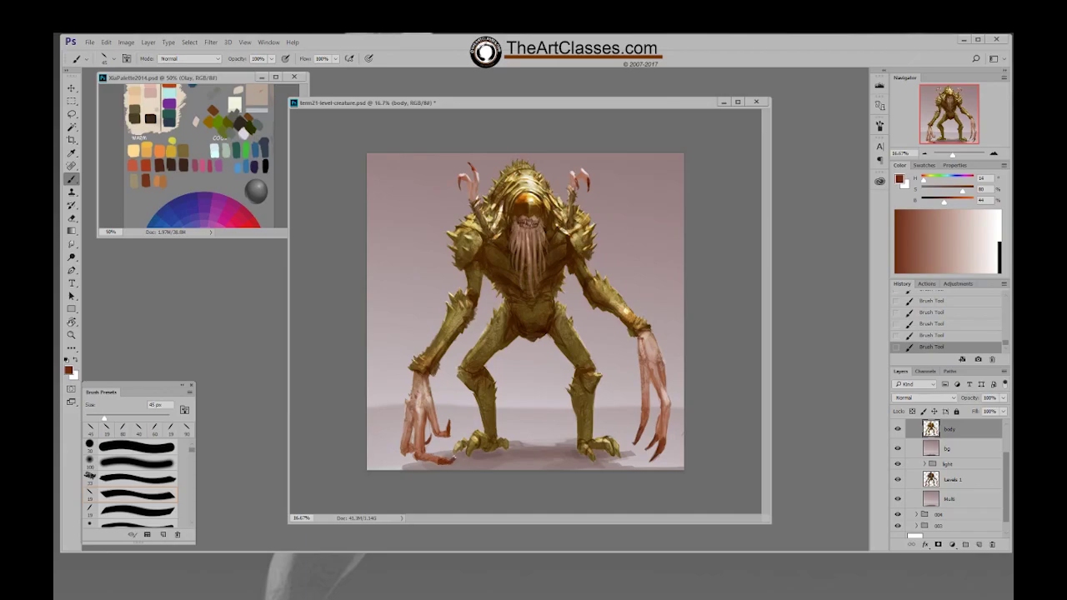
pyautogui.press('e')
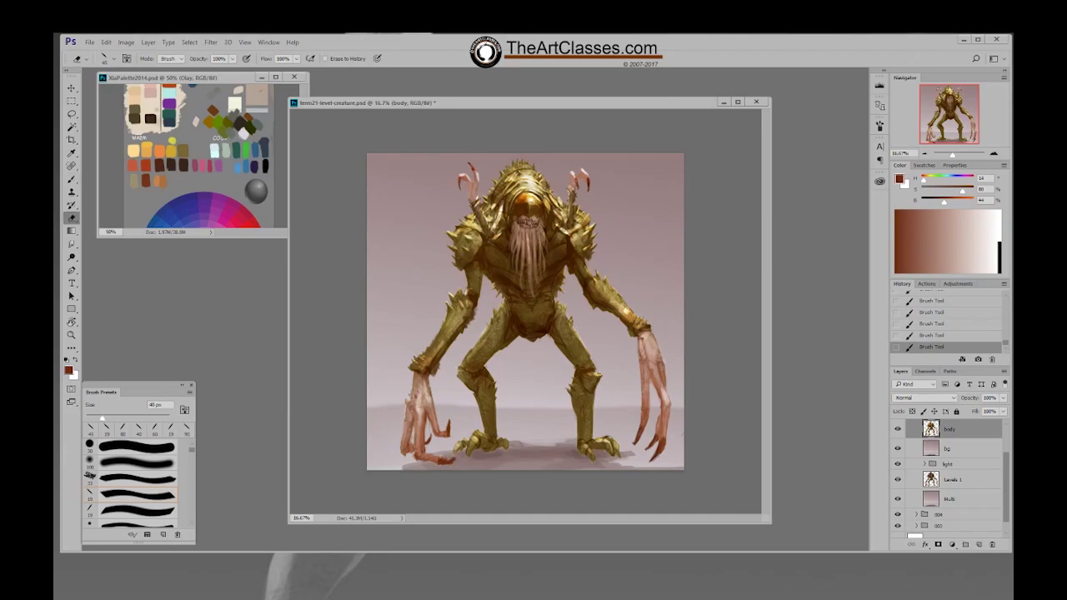
pyautogui.click(441, 459)
pyautogui.click(441, 459)
pyautogui.press('b')
pyautogui.keyDown('alt'); pyautogui.click(422, 427); pyautogui.keyUp('alt')
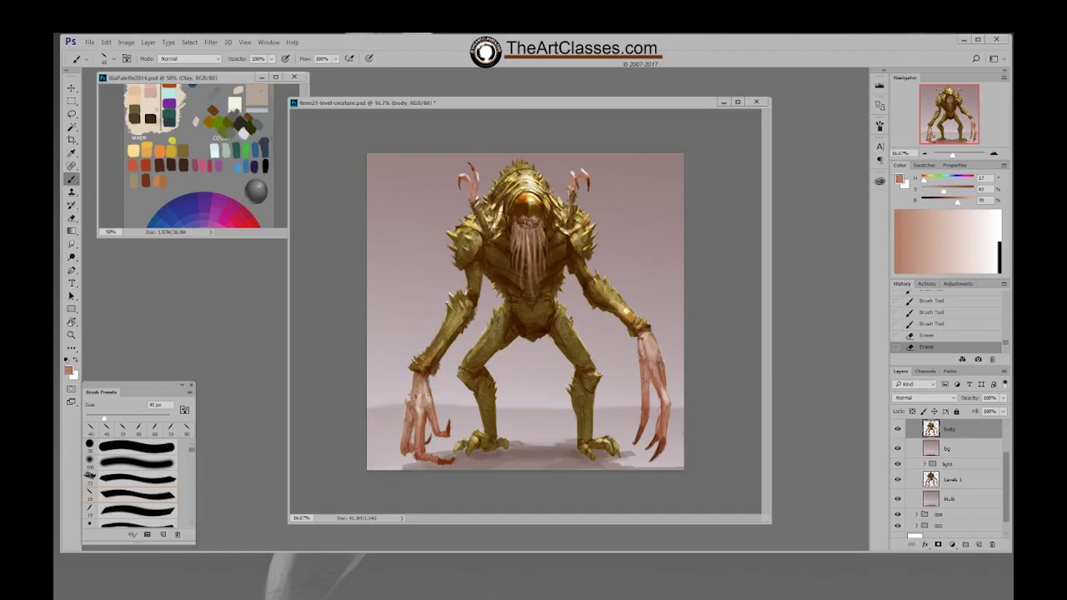
# Rework the lowest claw of the creature's right hand in sampled dark red-brown with a 45 px brush
pyautogui.click(440, 465)
pyautogui.click(440, 463)
pyautogui.keyDown('alt'); pyautogui.click(450, 460); pyautogui.keyUp('alt')
pyautogui.click(446, 461)
pyautogui.click(449, 462)
pyautogui.click(451, 463)
# Thin the lowest claw's upper and lower edges with a 40 px eraser
pyautogui.press('e')
pyautogui.click(451, 458)
pyautogui.click(450, 461)
pyautogui.click(447, 463)
pyautogui.click(446, 466)
pyautogui.click(444, 467)
pyautogui.click(442, 469)
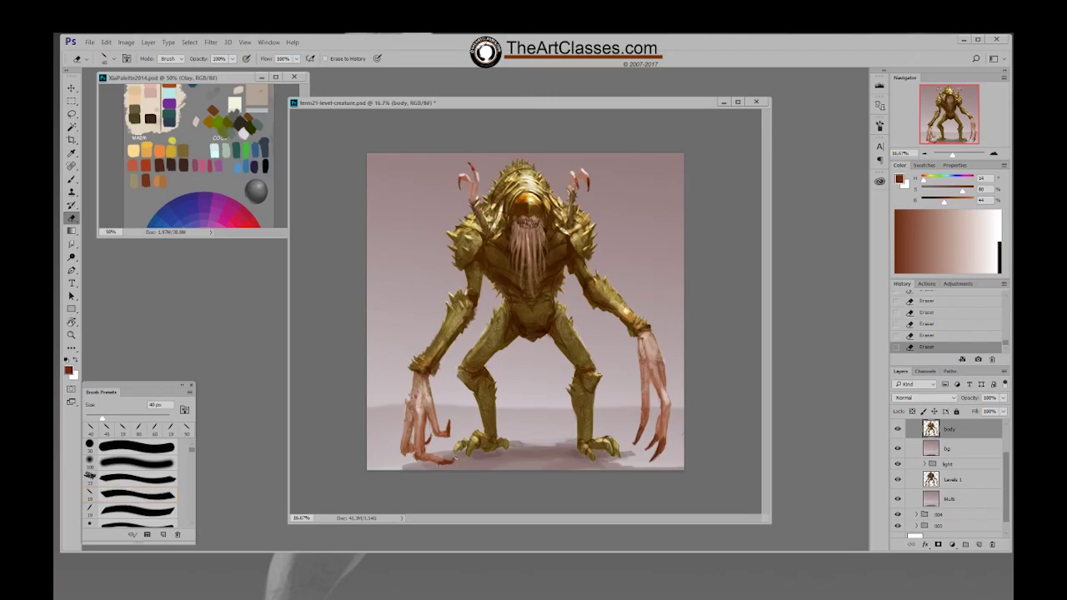
# Extend the lowest claw into a sharper tip with a 45 px brush, and erase along its finger's underside
pyautogui.press('b')
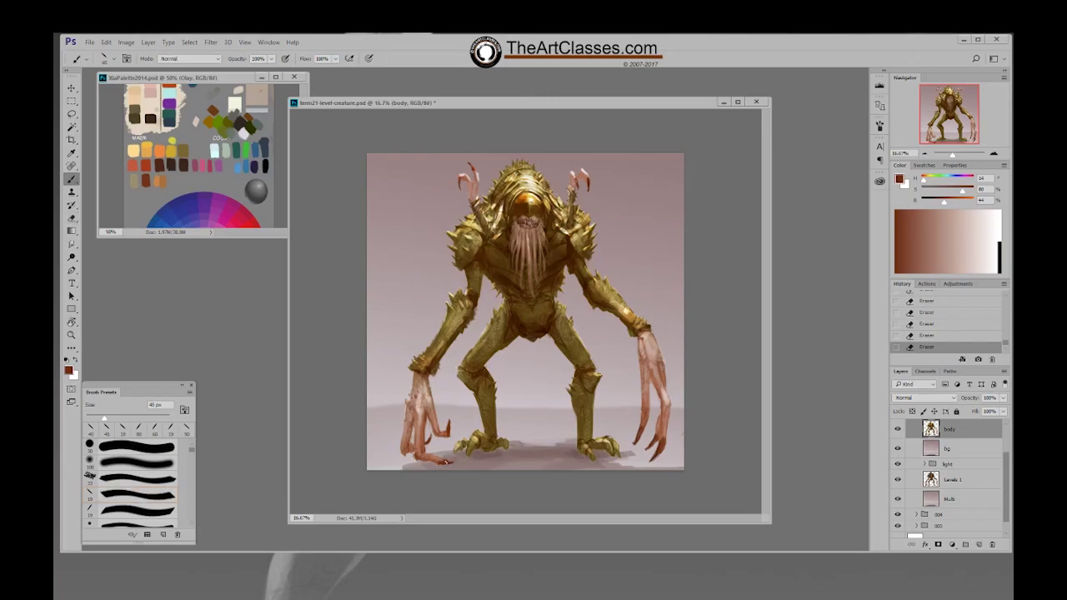
pyautogui.click(448, 462)
pyautogui.click(450, 462)
pyautogui.click(451, 462)
pyautogui.click(453, 462)
pyautogui.click(454, 462)
pyautogui.press('e')
pyautogui.click(437, 465)
pyautogui.click(432, 466)
pyautogui.click(428, 466)
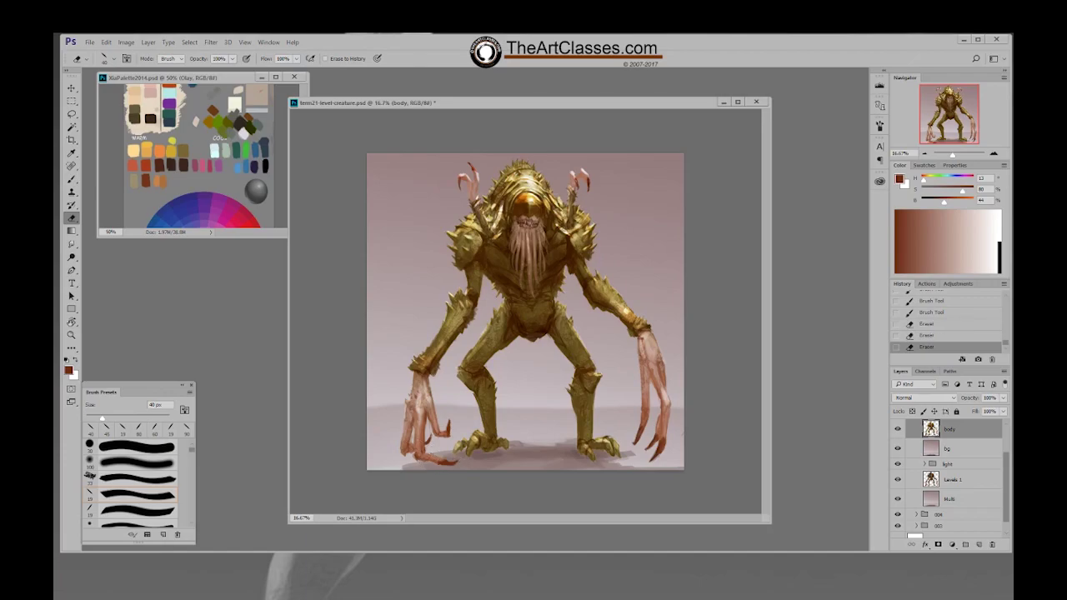
# Shade the knuckles of the same hand's lower fingers in sampled red-brown tones with a 45 px brush
pyautogui.press('b')
pyautogui.click(427, 448)
pyautogui.keyDown('alt'); pyautogui.click(425, 448); pyautogui.keyUp('alt')
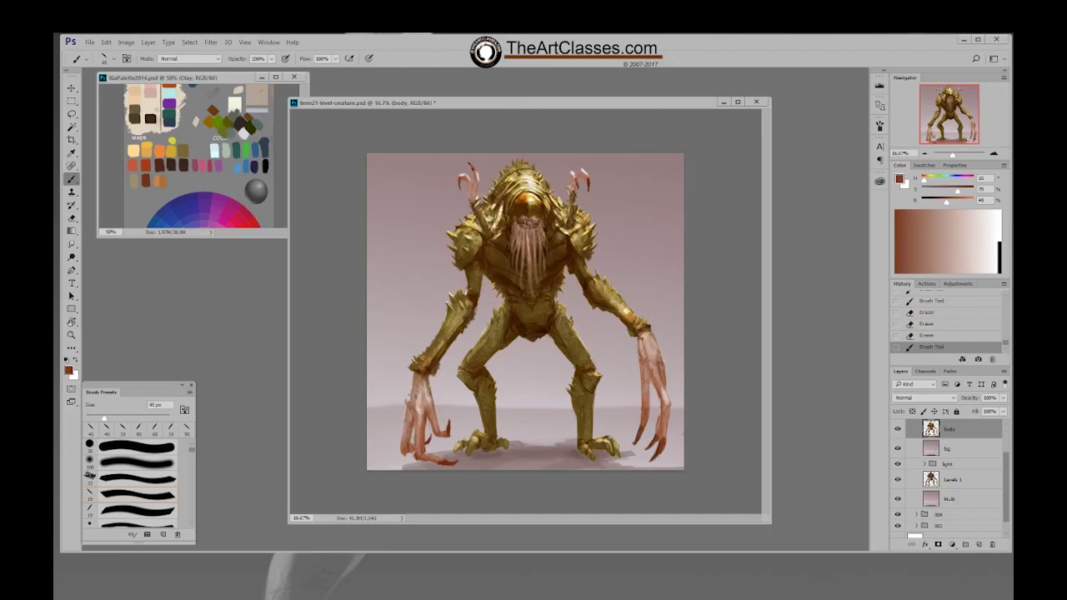
pyautogui.click(429, 455)
pyautogui.click(425, 454)
pyautogui.keyDown('alt'); pyautogui.click(420, 454); pyautogui.keyUp('alt')
pyautogui.click(420, 454)
pyautogui.click(420, 453)
# Trim the lower knuckle's edge with the eraser, and touch up the upturned claw of the same hand with the brush
pyautogui.press('e')
pyautogui.click(419, 456)
pyautogui.click(421, 456)
pyautogui.press('b')
pyautogui.click(445, 425)
pyautogui.click(448, 423)
# Touch up the creature's left hand, and slim its inner finger by erasing along the gap between the fingers
pyautogui.click(639, 371)
pyautogui.press('e')
pyautogui.click(648, 388)
pyautogui.click(649, 392)
pyautogui.click(650, 396)
pyautogui.moveTo(650, 385); pyautogui.dragTo(649, 407)
pyautogui.click(649, 396)
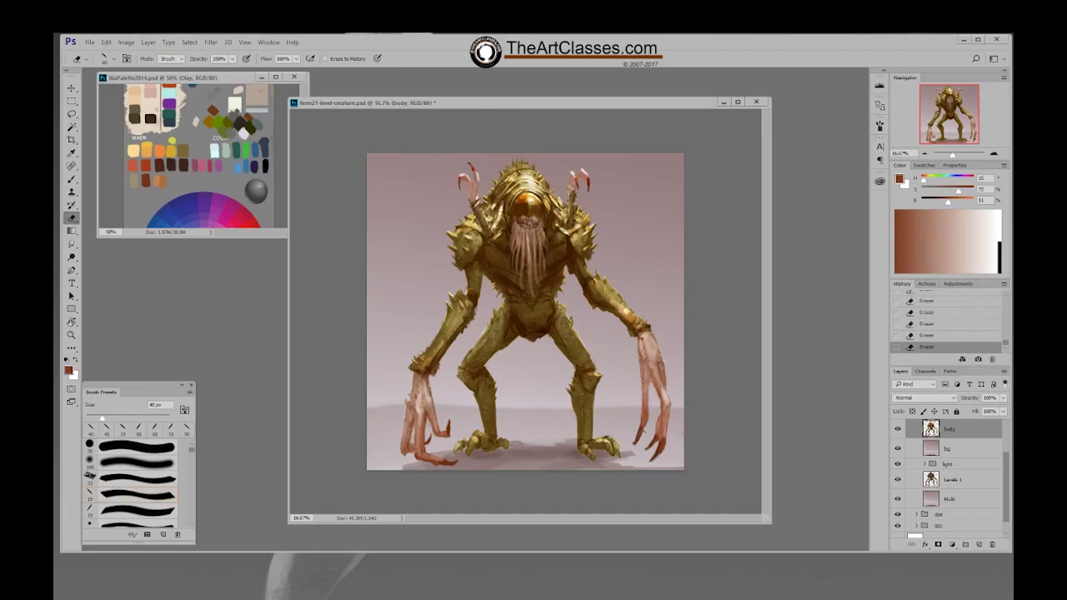
# Lasso and reposition the left hand's inner fingertip, deselect it, and clean up the joint with a 40 px eraser
pyautogui.moveTo(636, 436)
pyautogui.mouseDown()
pyautogui.moveTo(631, 447)
pyautogui.moveTo(647, 389)
pyautogui.moveTo(649, 446)
pyautogui.moveTo(629, 412)
pyautogui.moveTo(644, 392)
pyautogui.moveTo(645, 411)
pyautogui.mouseUp()
pyautogui.press('l')
pyautogui.hotkey('ctrl', 'd')
pyautogui.press('e')
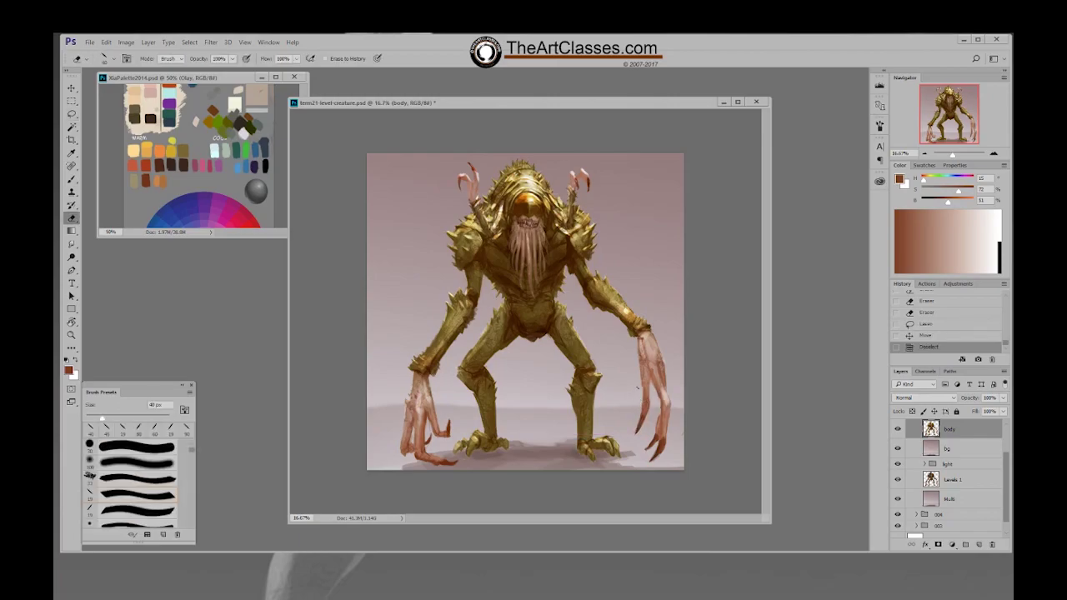
pyautogui.click(645, 411)
# Repaint the moved fingertip and the finger above it in sampled reddish brown with a 45 px brush
pyautogui.press('b')
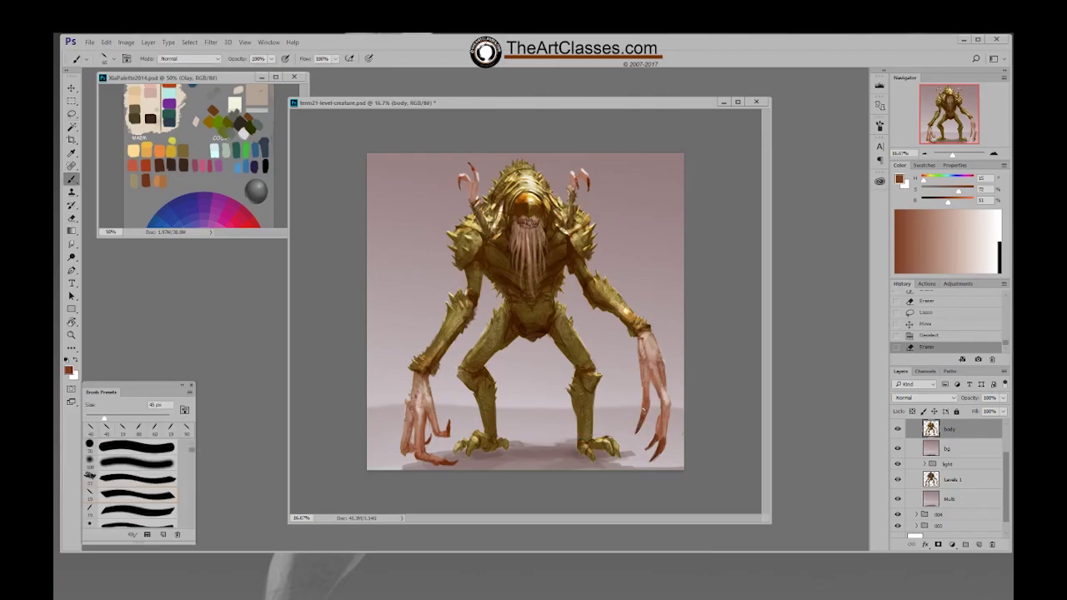
pyautogui.keyDown('alt'); pyautogui.click(644, 412); pyautogui.keyUp('alt')
pyautogui.click(645, 413)
pyautogui.click(644, 407)
pyautogui.click(644, 400)
pyautogui.click(643, 394)
pyautogui.click(643, 390)
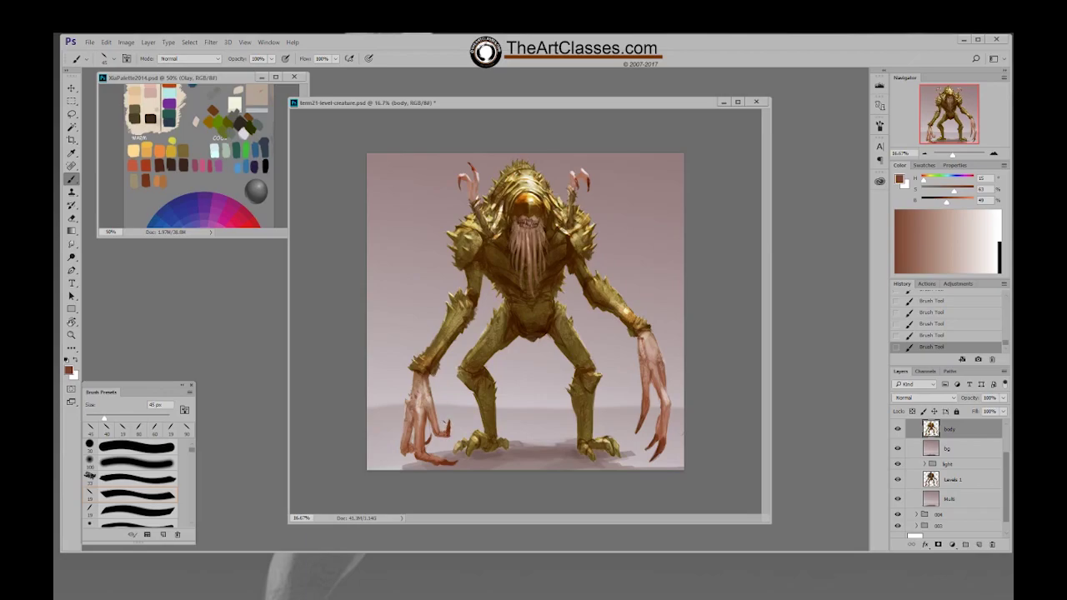
# Lasso, move and transform the right hand's upturned claw, deselect it, and erase the leftover edges around its joint
pyautogui.press('l')
pyautogui.moveTo(434, 437)
pyautogui.mouseDown()
pyautogui.moveTo(445, 418)
pyautogui.moveTo(466, 427)
pyautogui.moveTo(445, 440)
pyautogui.mouseUp()
pyautogui.hotkey('ctrl', 't')
pyautogui.press('Return')
pyautogui.hotkey('ctrl', 'd')
pyautogui.press('e')
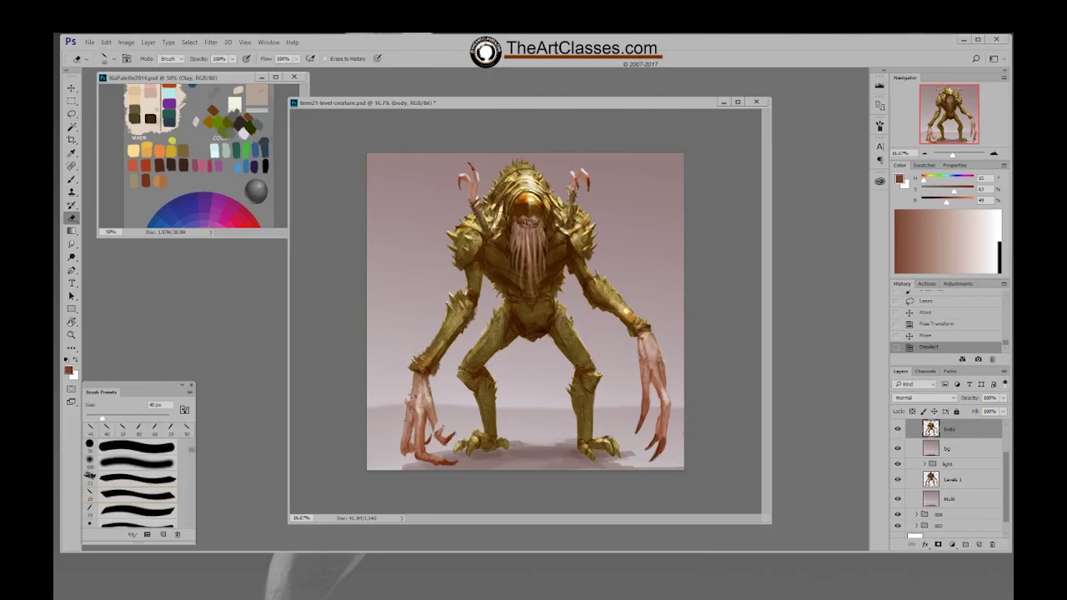
pyautogui.moveTo(440, 437)
pyautogui.mouseDown()
pyautogui.moveTo(439, 423)
pyautogui.moveTo(437, 433)
pyautogui.mouseUp()
# Rebuild the finger and repositioned claw in sampled skin tan and dark red-brown with a 45 px brush
pyautogui.press('b')
pyautogui.keyDown('alt'); pyautogui.click(433, 409); pyautogui.keyUp('alt')
pyautogui.keyDown('alt'); pyautogui.click(434, 420); pyautogui.keyUp('alt')
pyautogui.keyDown('alt'); pyautogui.click(433, 403); pyautogui.keyUp('alt')
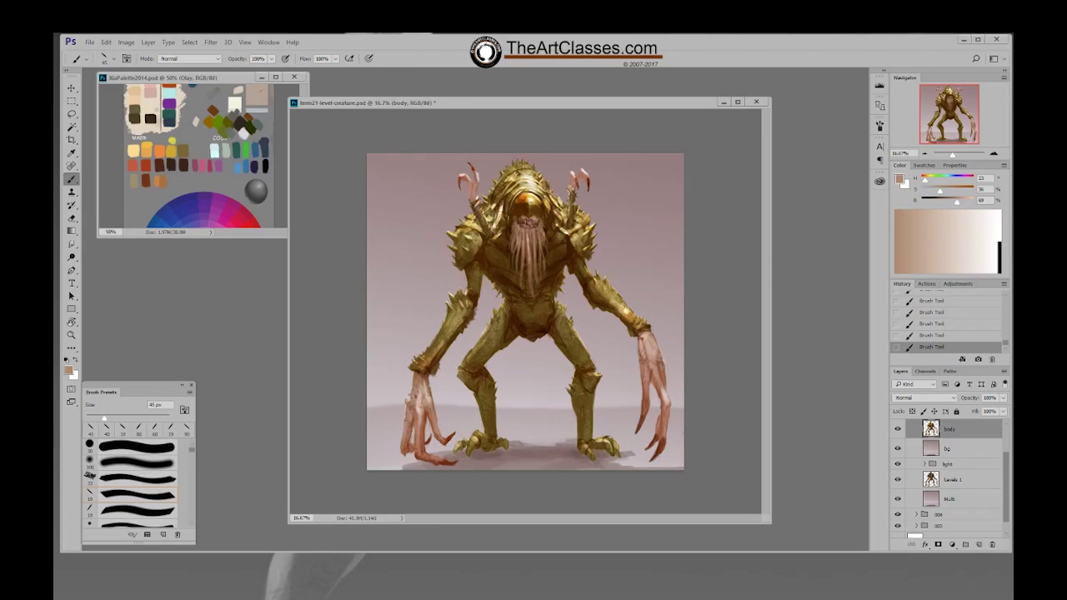
pyautogui.keyDown('alt'); pyautogui.click(448, 436); pyautogui.keyUp('alt')
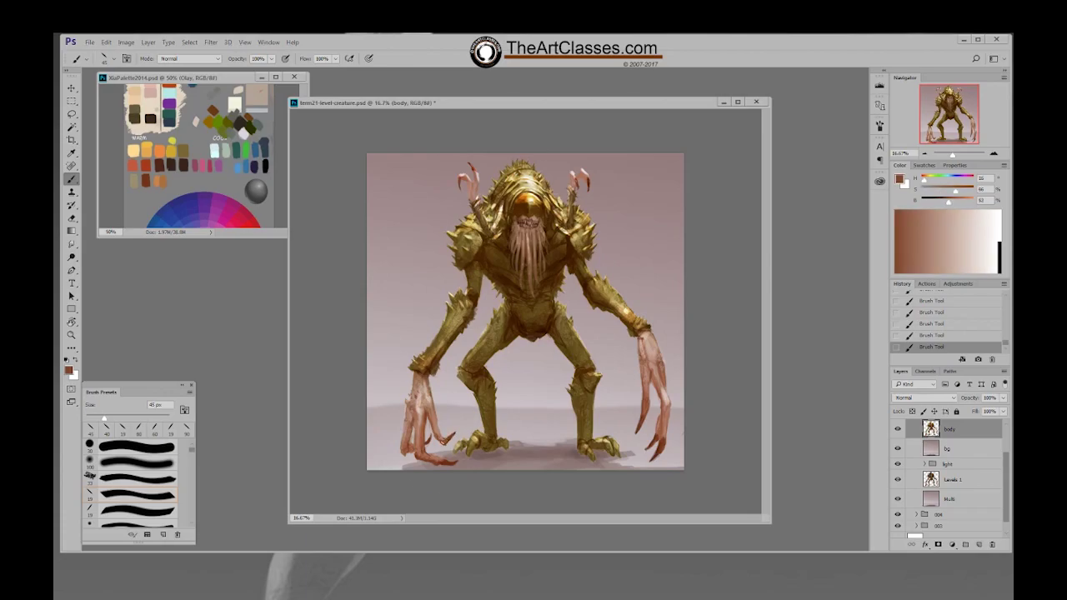
pyautogui.keyDown('alt'); pyautogui.click(450, 434); pyautogui.keyUp('alt')
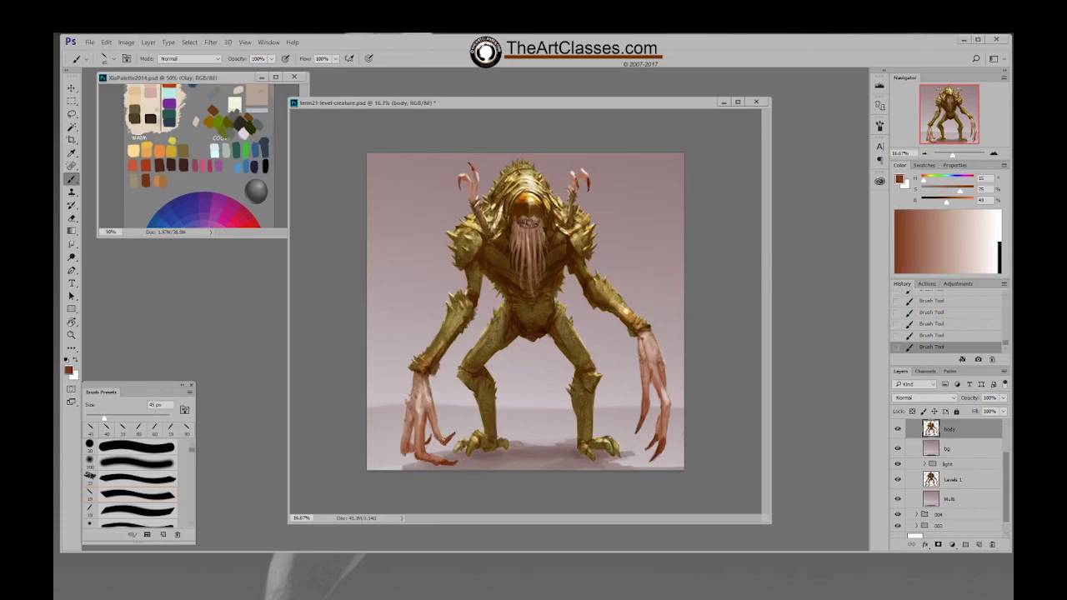
pyautogui.keyDown('alt'); pyautogui.click(442, 438); pyautogui.keyUp('alt')
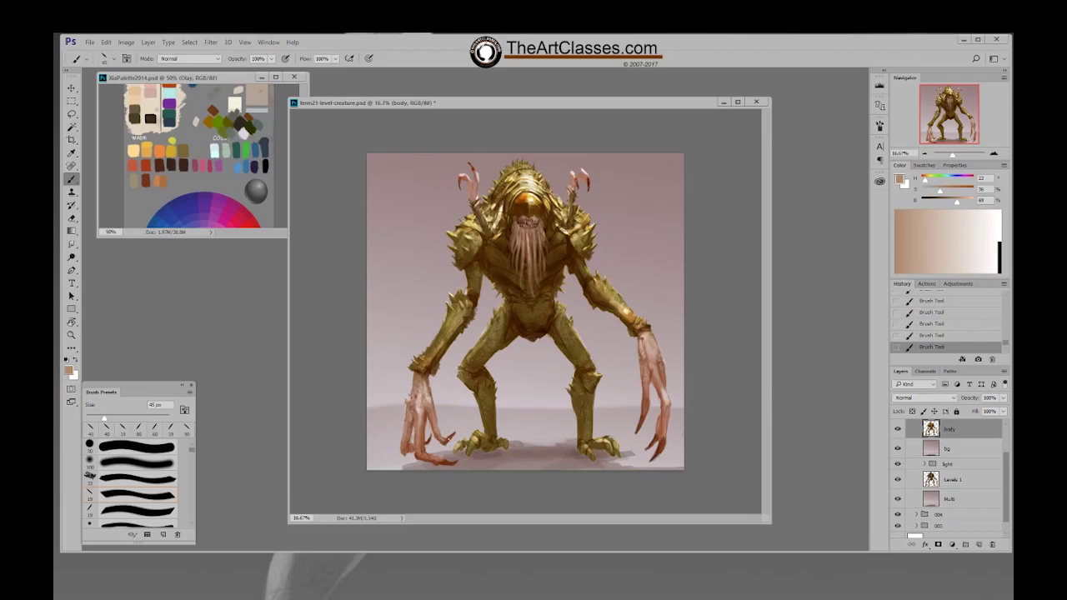
pyautogui.keyDown('alt'); pyautogui.click(446, 436); pyautogui.keyUp('alt')
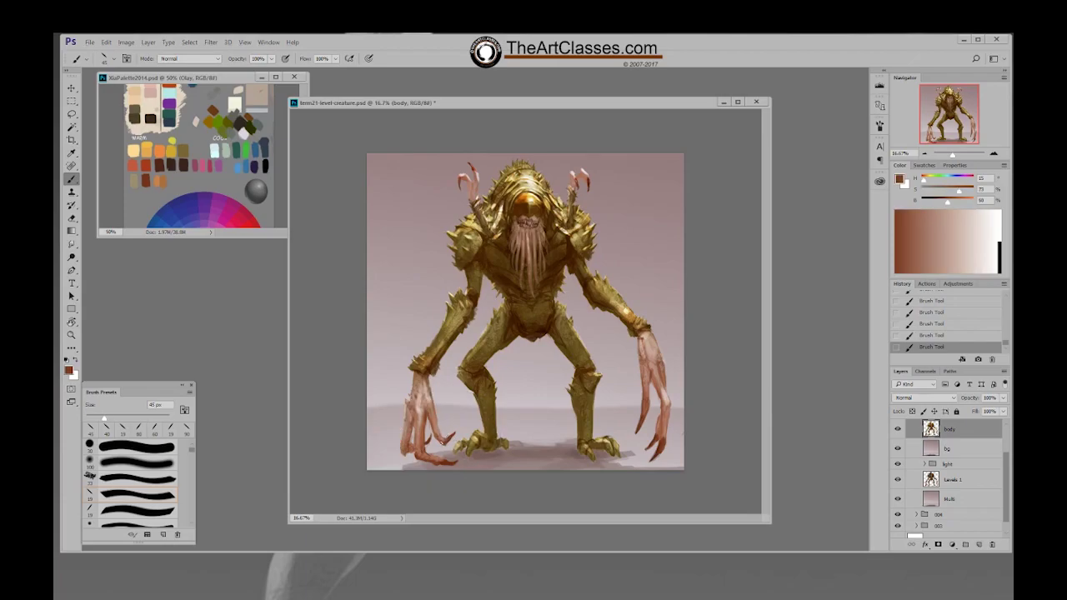
# Deepen the shading between the right hand's fingers in sampled red-brown tones, and trim the gap with a 40 px eraser
pyautogui.keyDown('alt'); pyautogui.click(436, 435); pyautogui.keyUp('alt')
pyautogui.keyDown('alt'); pyautogui.click(413, 446); pyautogui.keyUp('alt')
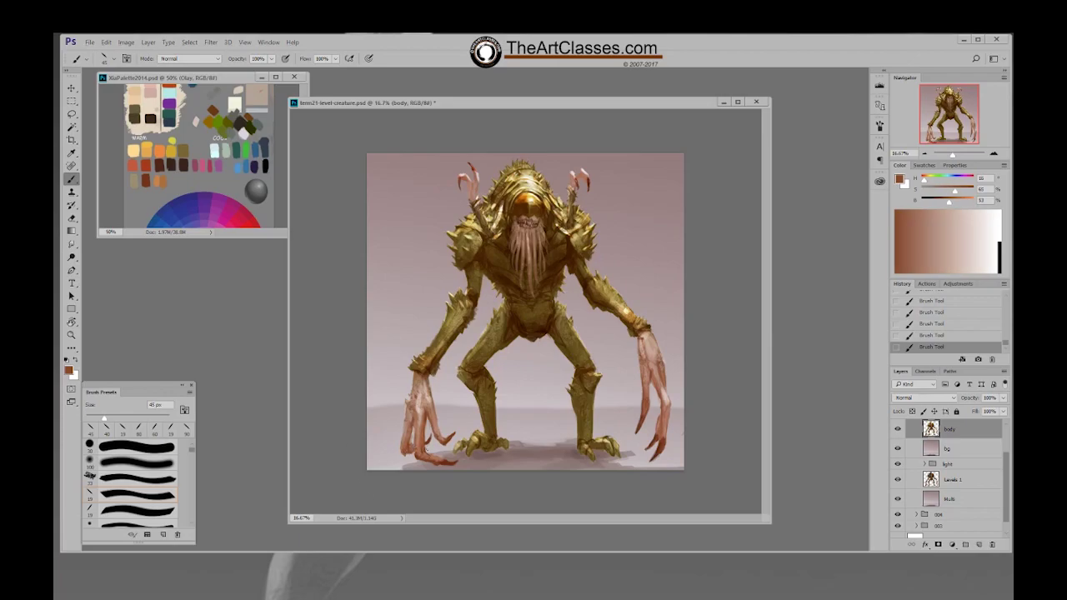
pyautogui.keyDown('alt'); pyautogui.click(428, 442); pyautogui.keyUp('alt')
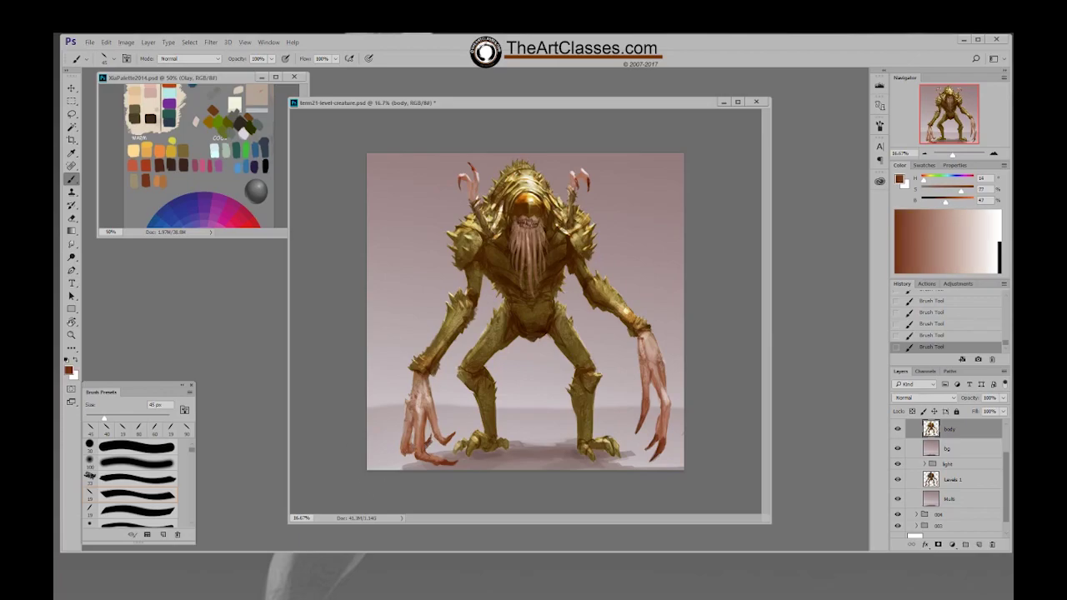
pyautogui.press('e')
pyautogui.click(429, 438)
pyautogui.click(429, 438)
pyautogui.click(428, 438)
pyautogui.click(428, 438)
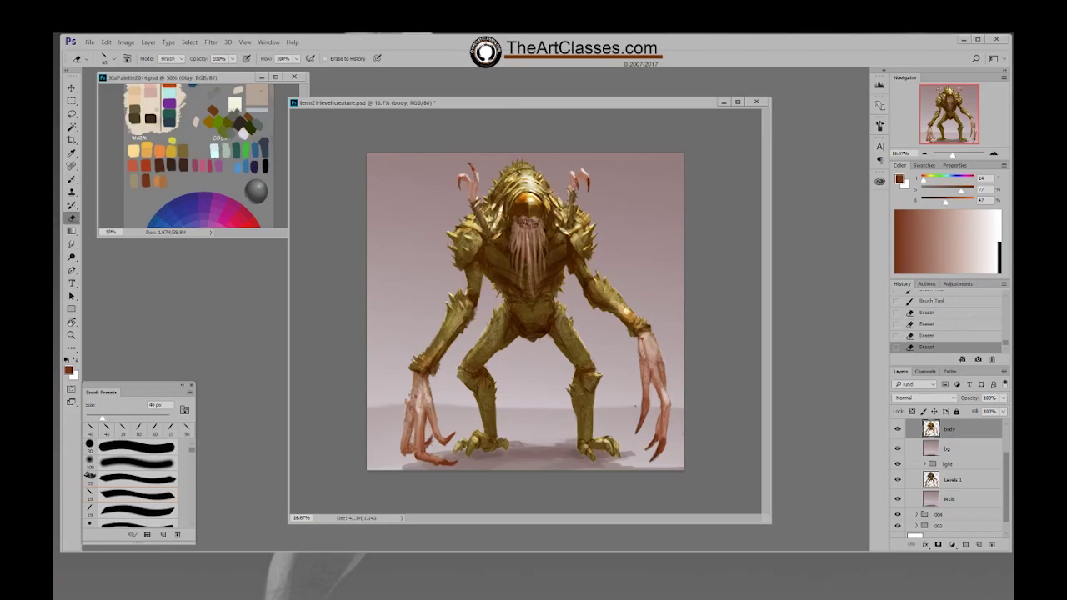
# On the bg layer, paint a darker cast shadow beneath the creature's right foot in sampled, darkened brown at 70% opacity with an 80 px brush
pyautogui.click(963, 448)
pyautogui.press('b')
pyautogui.keyDown('alt'); pyautogui.click(489, 448); pyautogui.keyUp('alt')
pyautogui.moveTo(945, 199); pyautogui.dragTo(940, 190)
pyautogui.press('7')
pyautogui.press('[')
pyautogui.press('[')
pyautogui.press('[')
pyautogui.press('[')
pyautogui.press('[')
pyautogui.press('[')
pyautogui.press('[')
pyautogui.press('[')
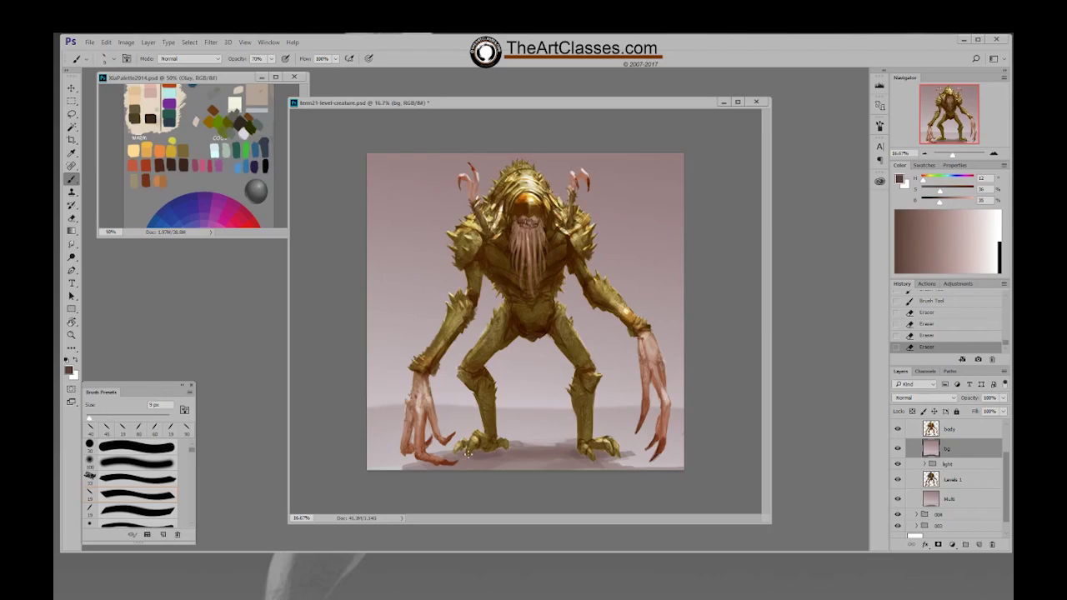
pyautogui.press(']')
pyautogui.press(']')
pyautogui.press(']')
pyautogui.press(']')
pyautogui.moveTo(502, 451); pyautogui.dragTo(455, 451)
pyautogui.click(480, 455)
pyautogui.click(470, 458)
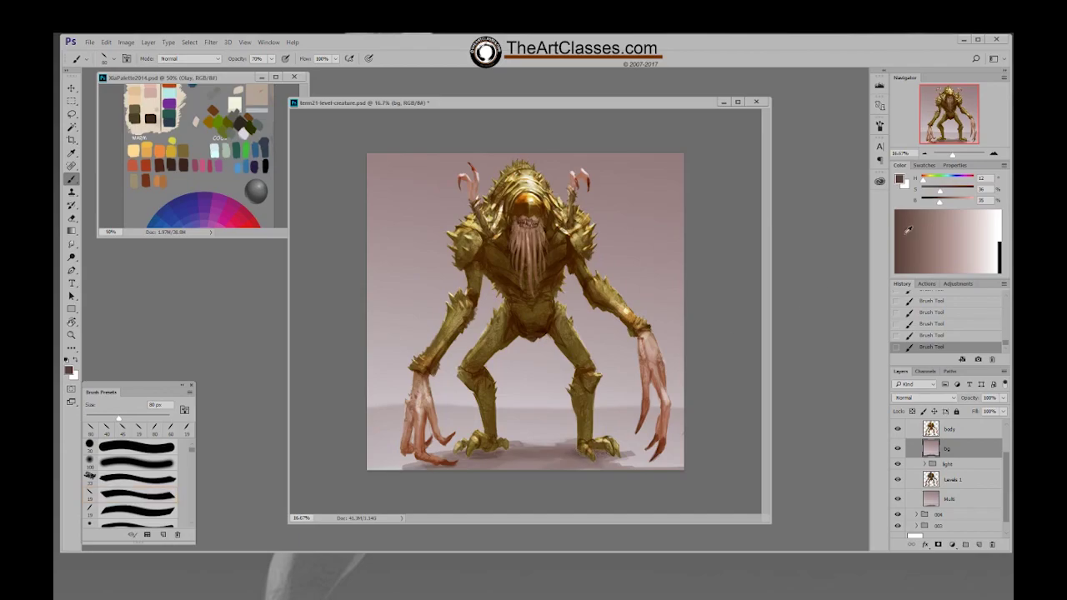
pyautogui.moveTo(940, 192); pyautogui.dragTo(945, 192)
pyautogui.keyDown('alt'); pyautogui.click(478, 458); pyautogui.keyUp('alt')
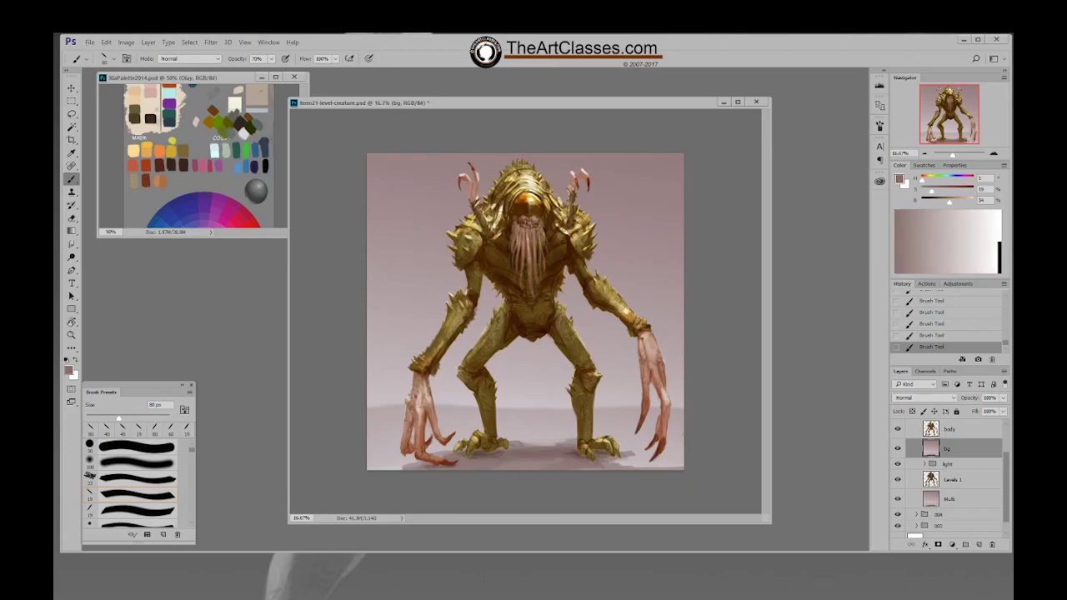
# On the body layer, clean up the lower edges of the right foot and nearby claw with a 40 px eraser
pyautogui.click(948, 429)
pyautogui.press('e')
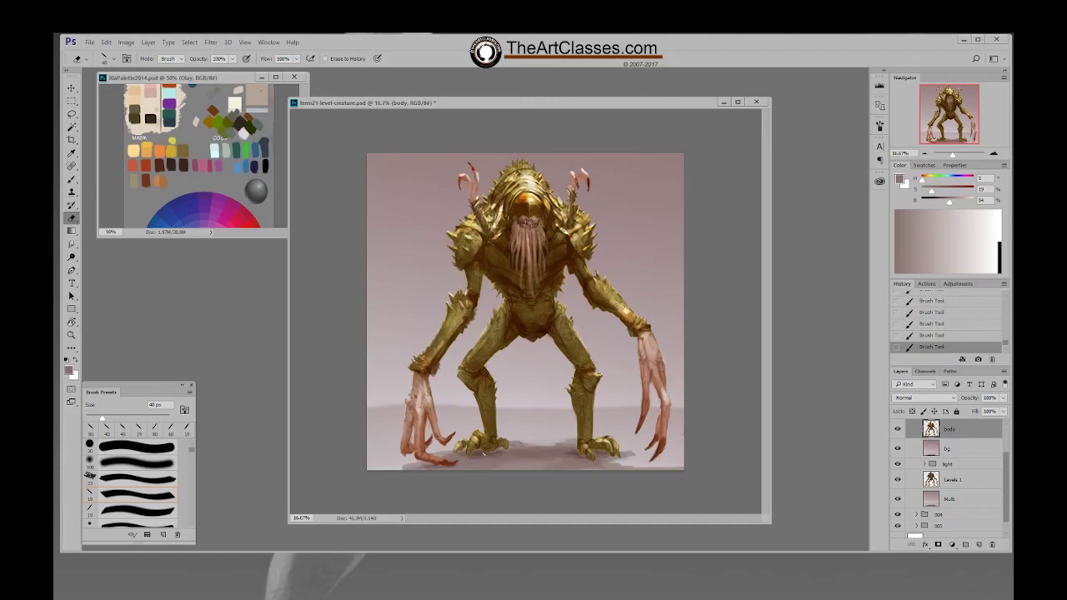
pyautogui.moveTo(493, 452)
pyautogui.mouseDown()
pyautogui.moveTo(470, 452)
pyautogui.moveTo(506, 452)
pyautogui.mouseUp()
pyautogui.click(468, 464)
# Paint a dark claw on the left foot's inner toe in sampled dark brown with an 80 px brush at 70% opacity
pyautogui.press('b')
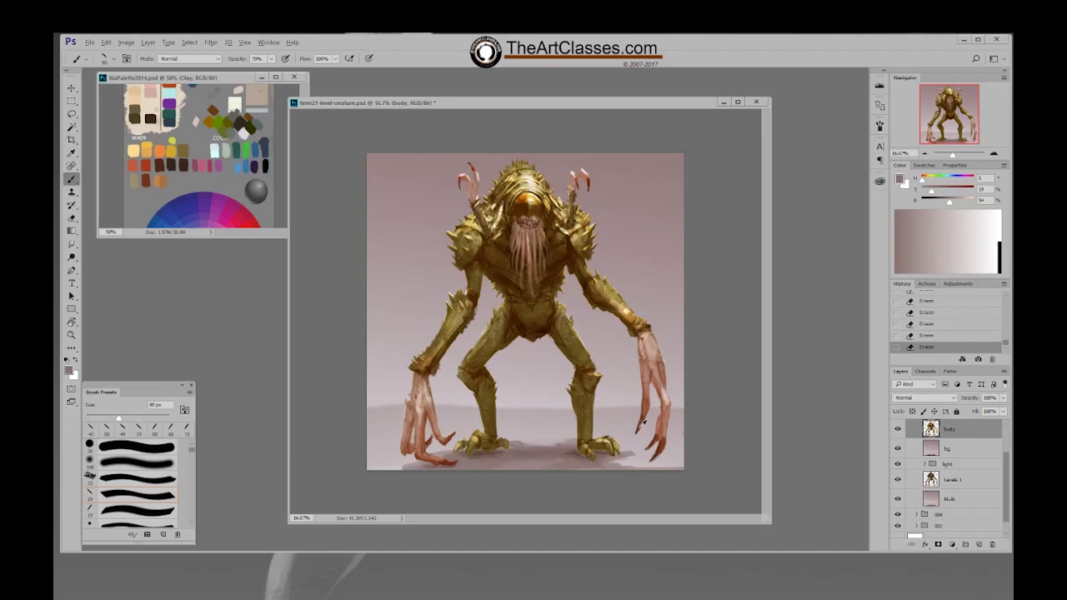
pyautogui.keyDown('alt'); pyautogui.click(578, 447); pyautogui.keyUp('alt')
pyautogui.click(594, 457)
pyautogui.click(593, 456)
pyautogui.click(593, 455)
pyautogui.click(595, 455)
pyautogui.hotkey('ctrl', 'alt', 'z')
pyautogui.hotkey('ctrl', 'alt', 'z')
pyautogui.click(595, 454)
pyautogui.click(593, 454)
pyautogui.click(593, 455)
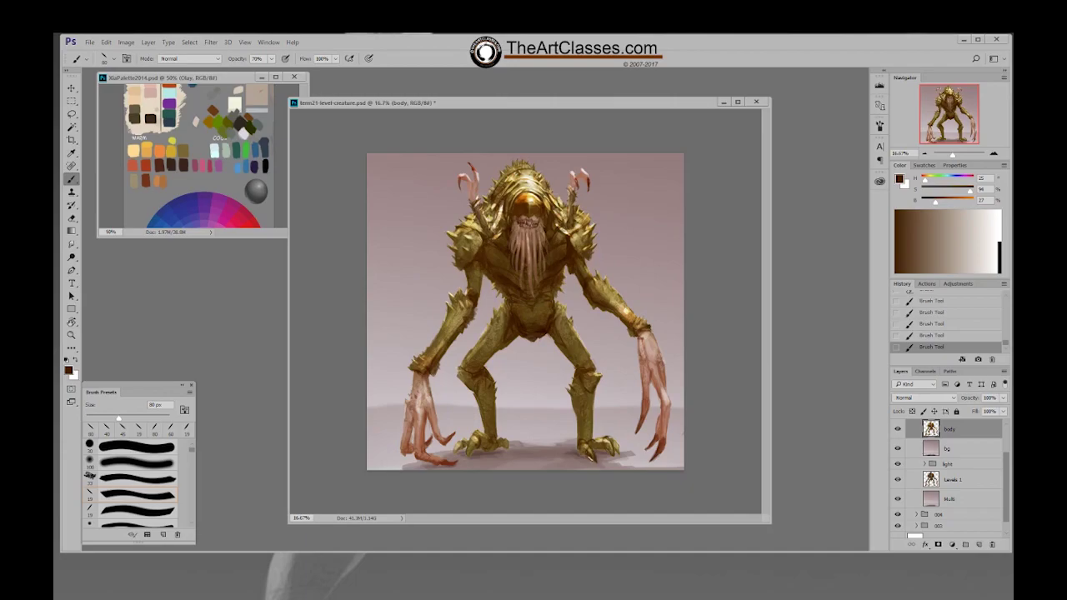
pyautogui.click(588, 455)
# Model the inner toe in sampled olive and brown tones, and strengthen its claw in dark brown at 100% opacity
pyautogui.keyDown('alt'); pyautogui.click(589, 443); pyautogui.keyUp('alt')
pyautogui.keyDown('alt'); pyautogui.click(594, 436); pyautogui.keyUp('alt')
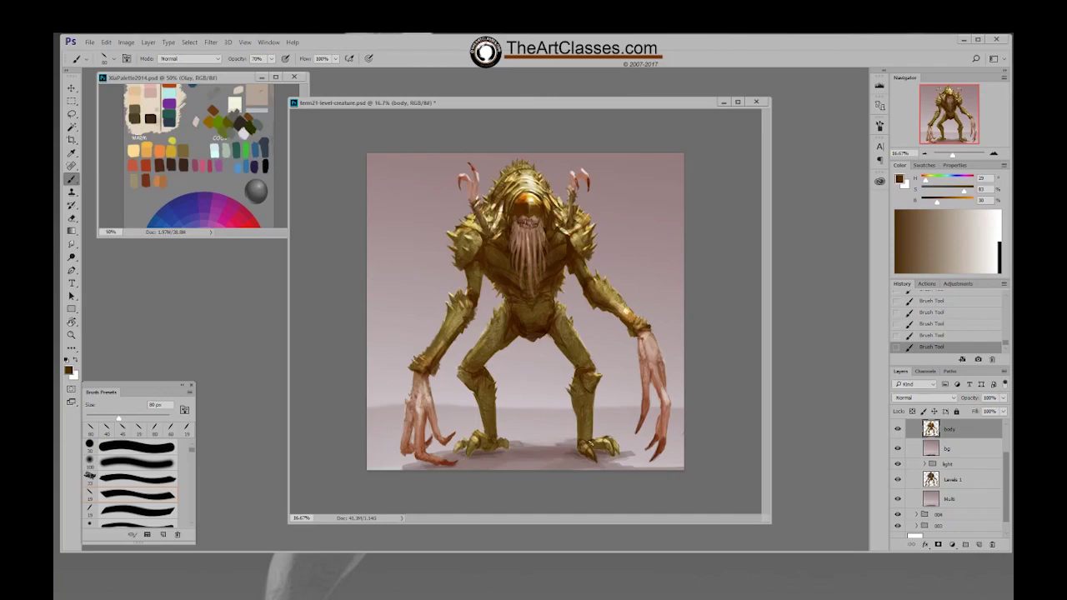
pyautogui.keyDown('alt'); pyautogui.click(594, 450); pyautogui.keyUp('alt')
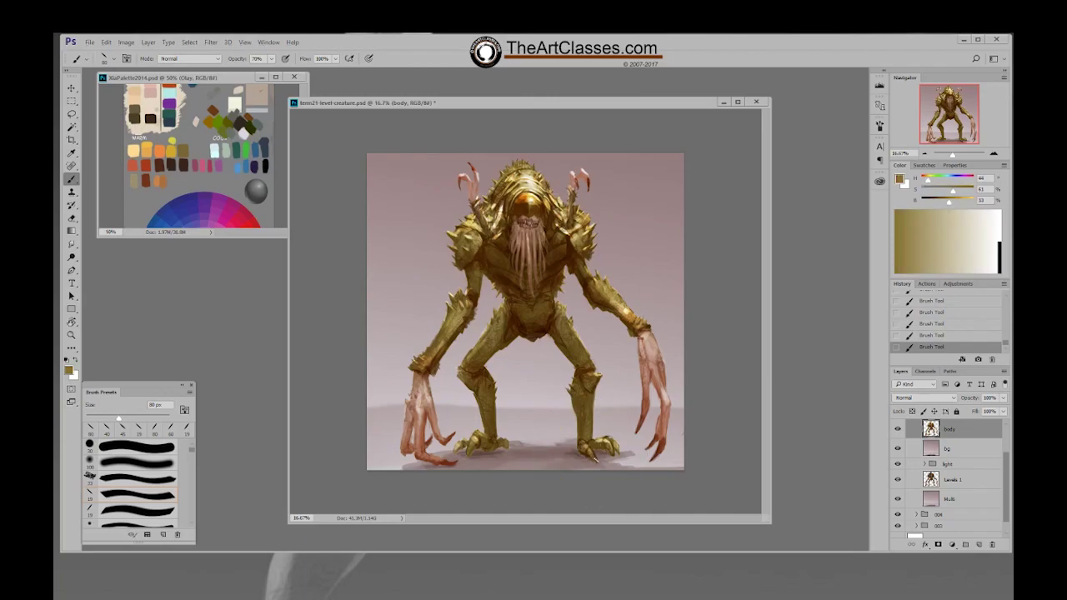
pyautogui.keyDown('alt'); pyautogui.click(590, 452); pyautogui.keyUp('alt')
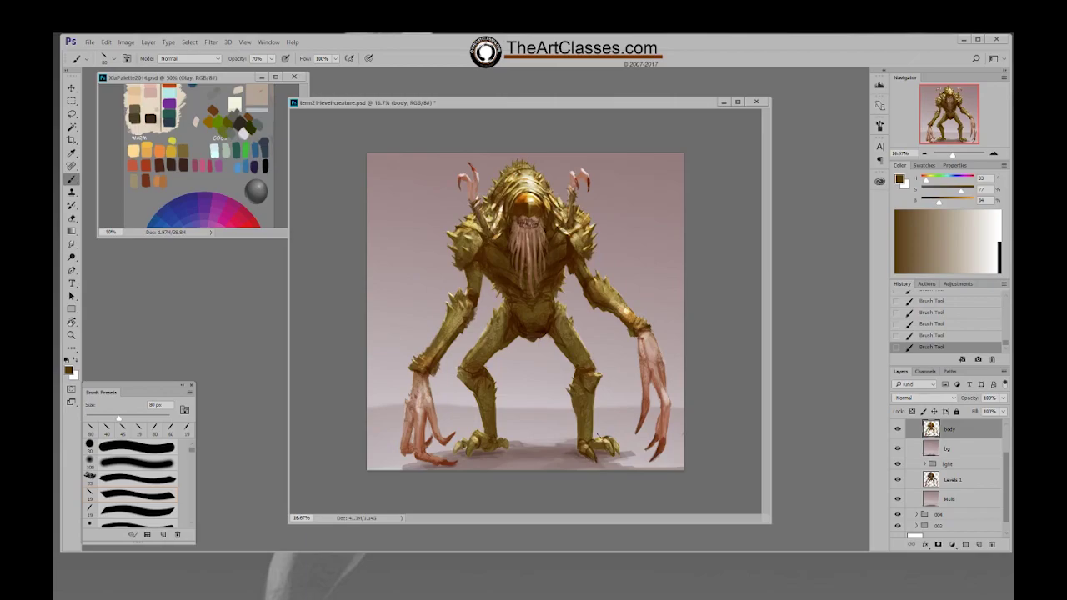
pyautogui.press('0')
pyautogui.keyDown('alt'); pyautogui.click(590, 455); pyautogui.keyUp('alt')
pyautogui.moveTo(592, 455); pyautogui.dragTo(594, 458)
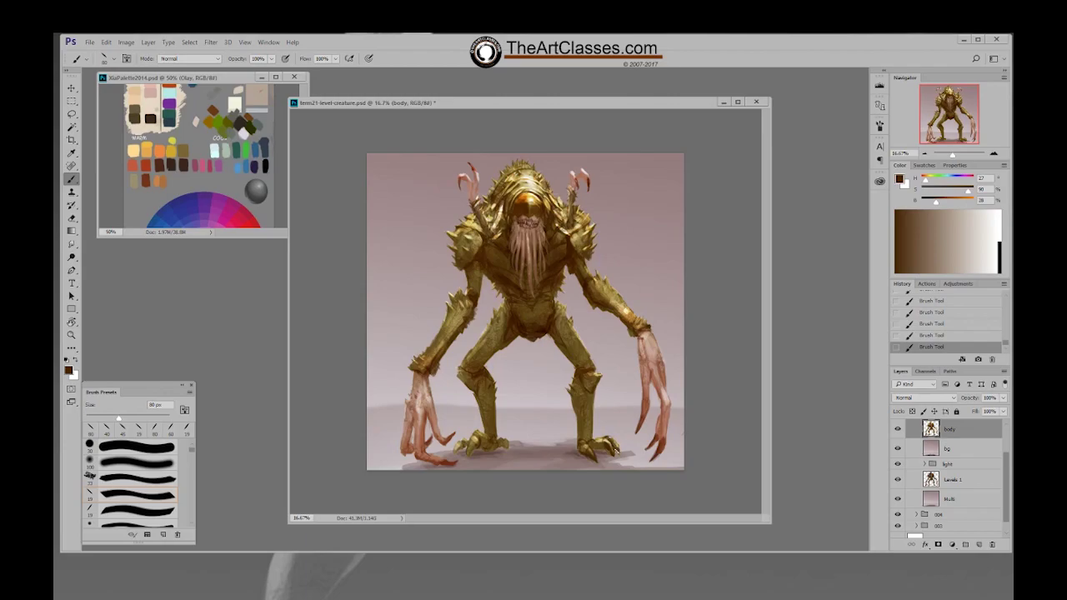
# Paint the left foot's outer toes with sampled pale yellow highlights and darker brown shading
pyautogui.keyDown('alt'); pyautogui.click(616, 449); pyautogui.keyUp('alt')
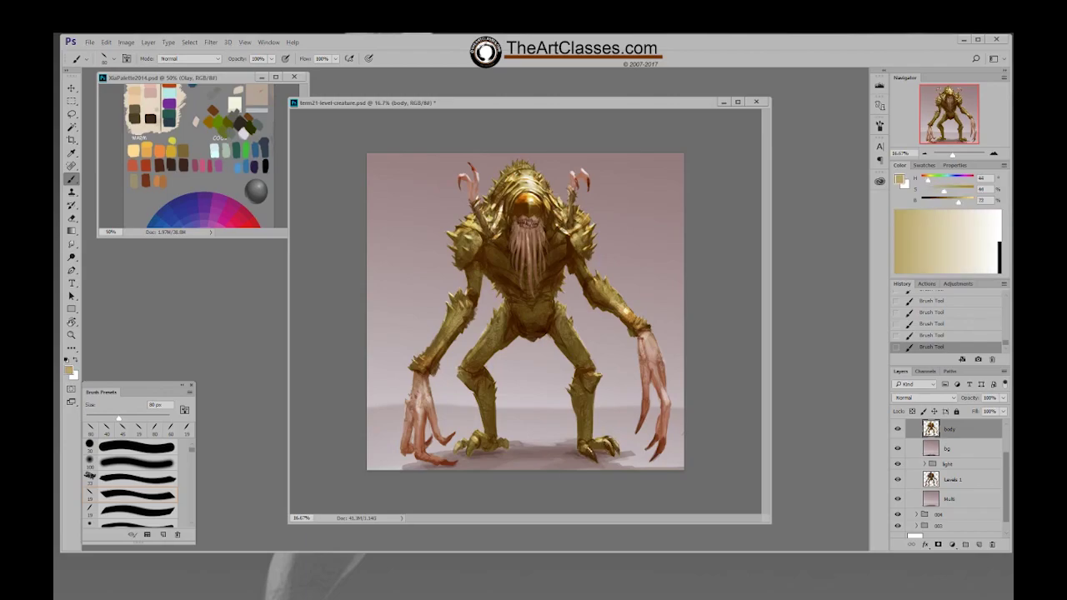
pyautogui.keyDown('alt'); pyautogui.click(611, 435); pyautogui.keyUp('alt')
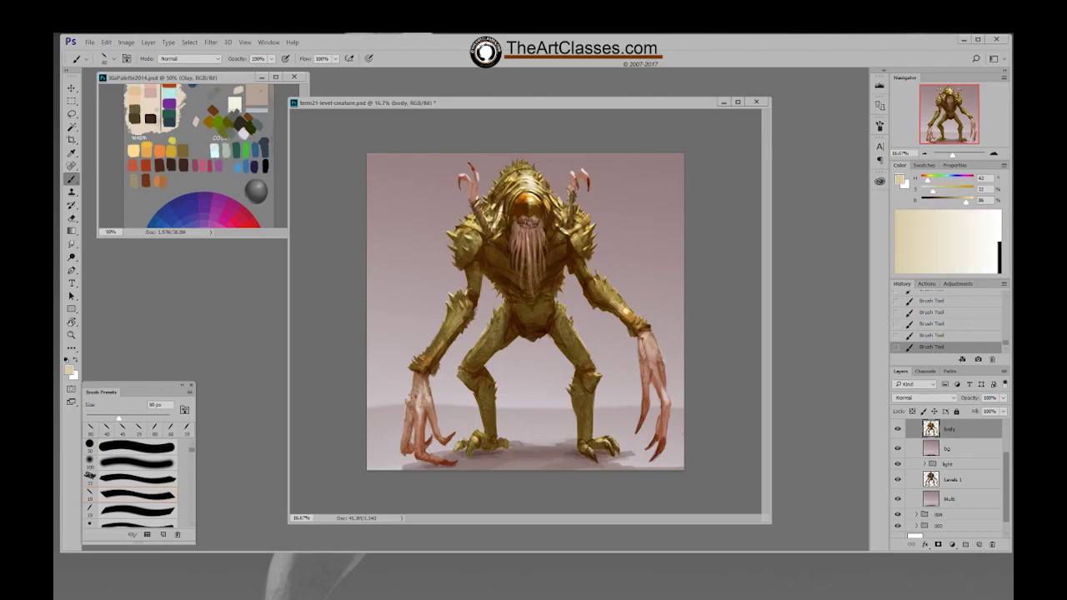
pyautogui.keyDown('alt'); pyautogui.click(601, 440); pyautogui.keyUp('alt')
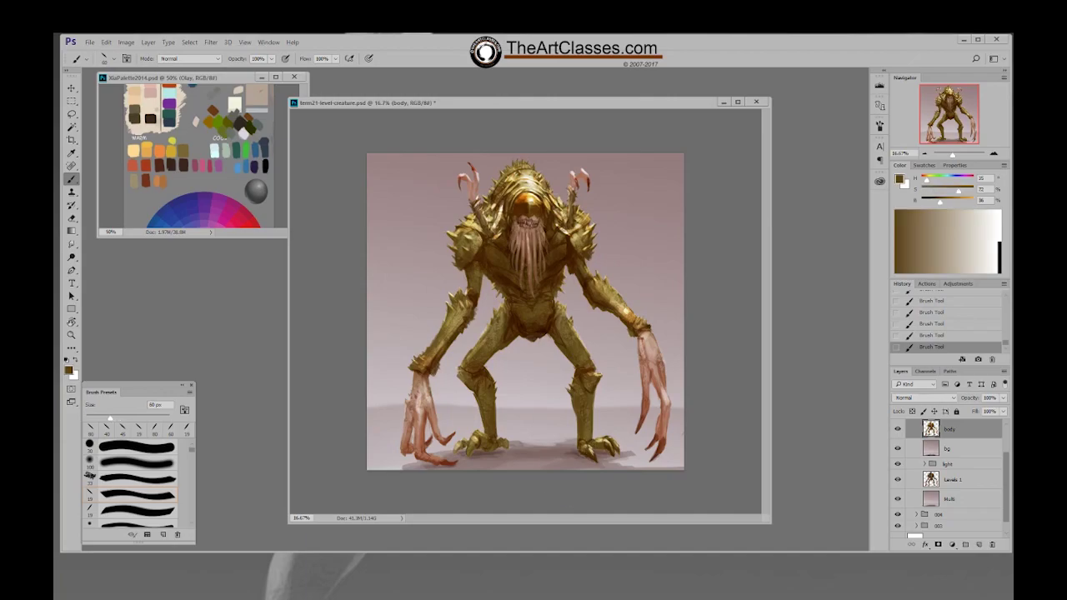
pyautogui.keyDown('alt'); pyautogui.click(600, 440); pyautogui.keyUp('alt')
# Switch to another 19 px brush preset, enlarge it to 45 px, and refine the left foot's toes in sampled olive and light gold
pyautogui.rightClick(606, 439)
pyautogui.click(684, 526)
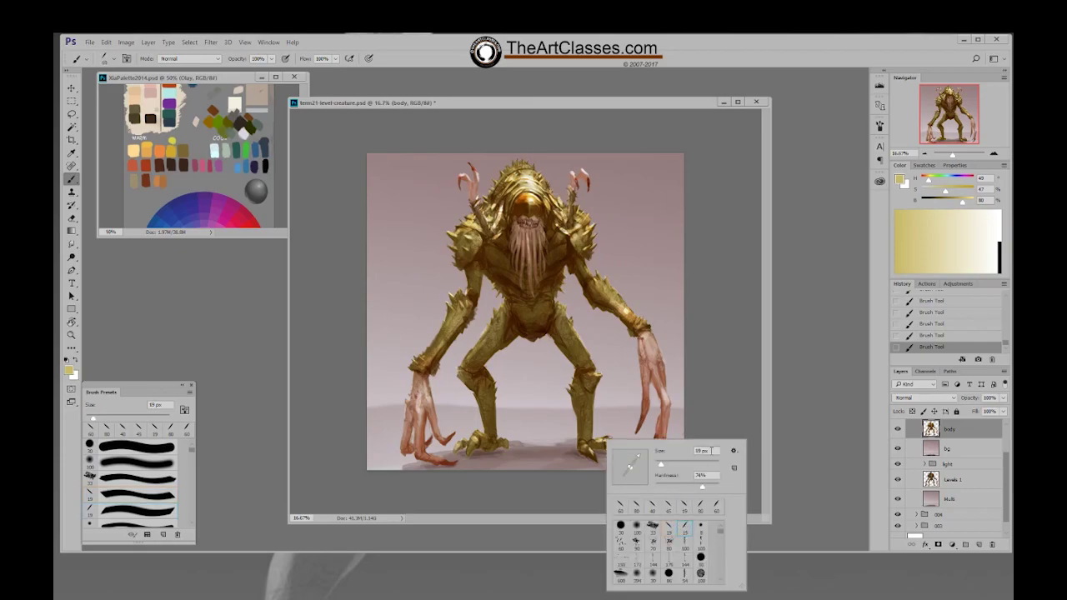
pyautogui.click(691, 407)
pyautogui.press(']')
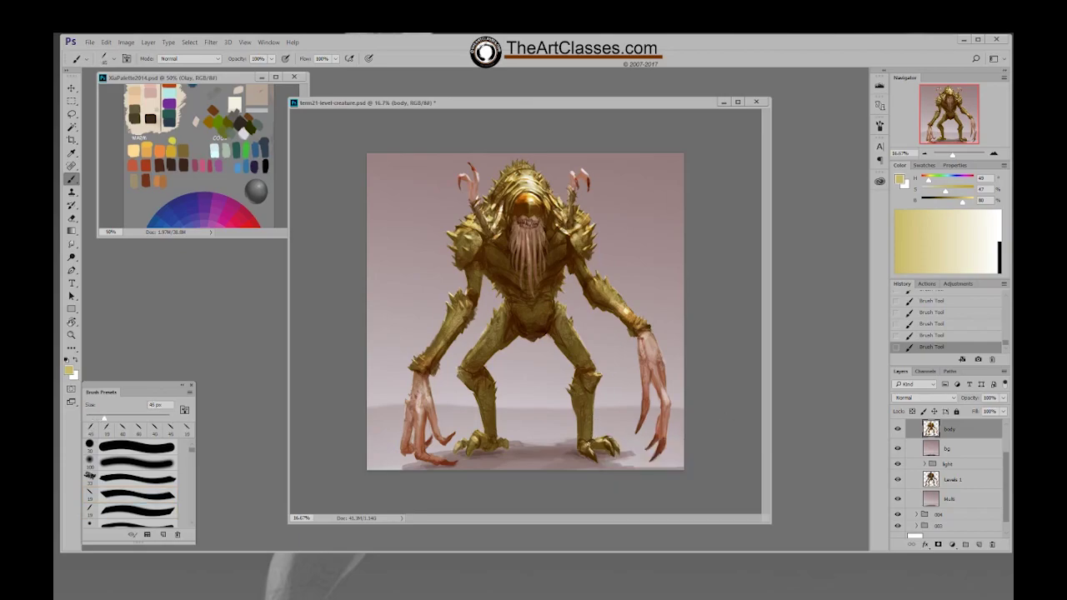
pyautogui.keyDown('alt'); pyautogui.click(600, 440); pyautogui.keyUp('alt')
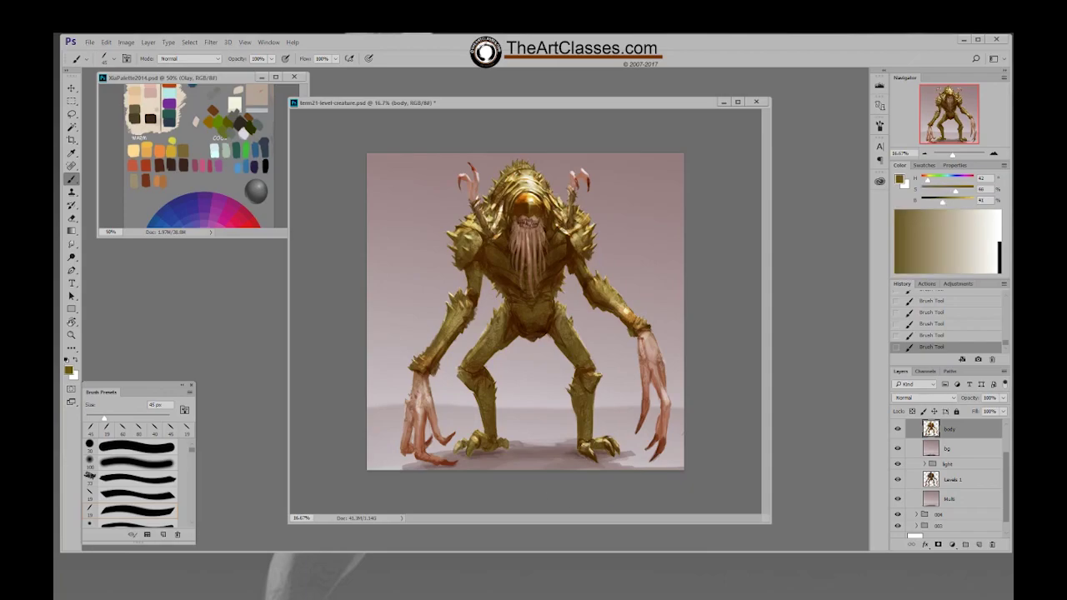
pyautogui.keyDown('alt'); pyautogui.click(600, 441); pyautogui.keyUp('alt')
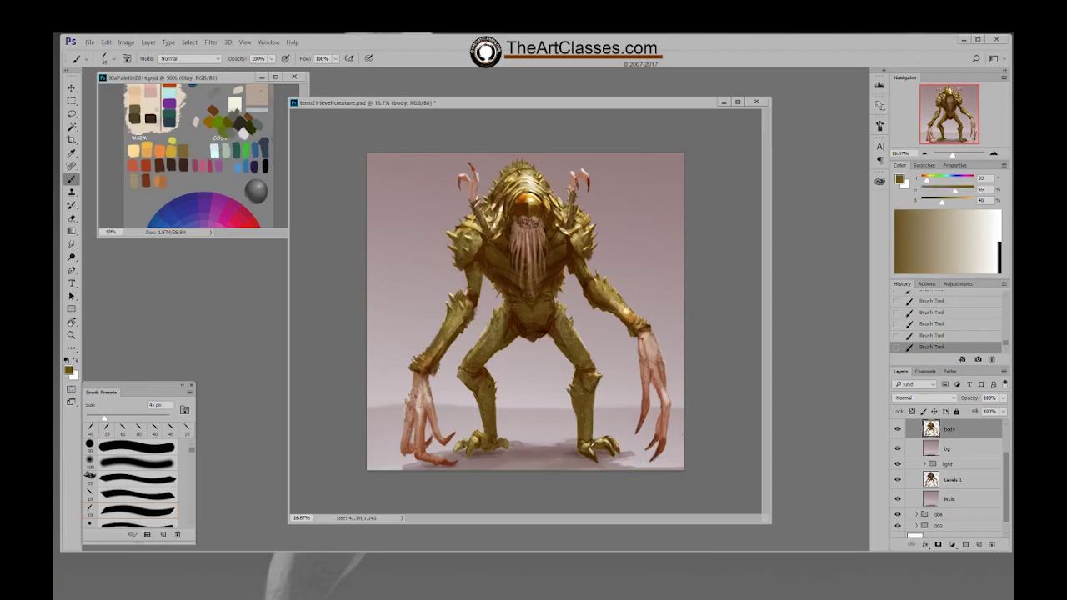
pyautogui.keyDown('alt'); pyautogui.click(609, 435); pyautogui.keyUp('alt')
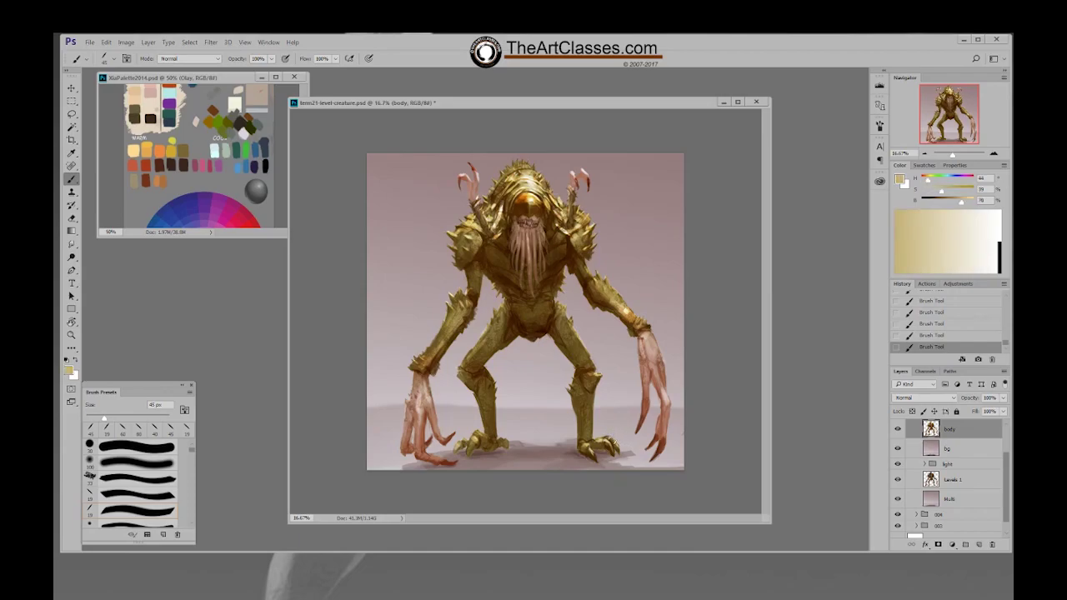
# Shade the right foot in sampled dark browns with a different brush preset enlarged to 45 px
pyautogui.keyDown('alt'); pyautogui.click(612, 435); pyautogui.keyUp('alt')
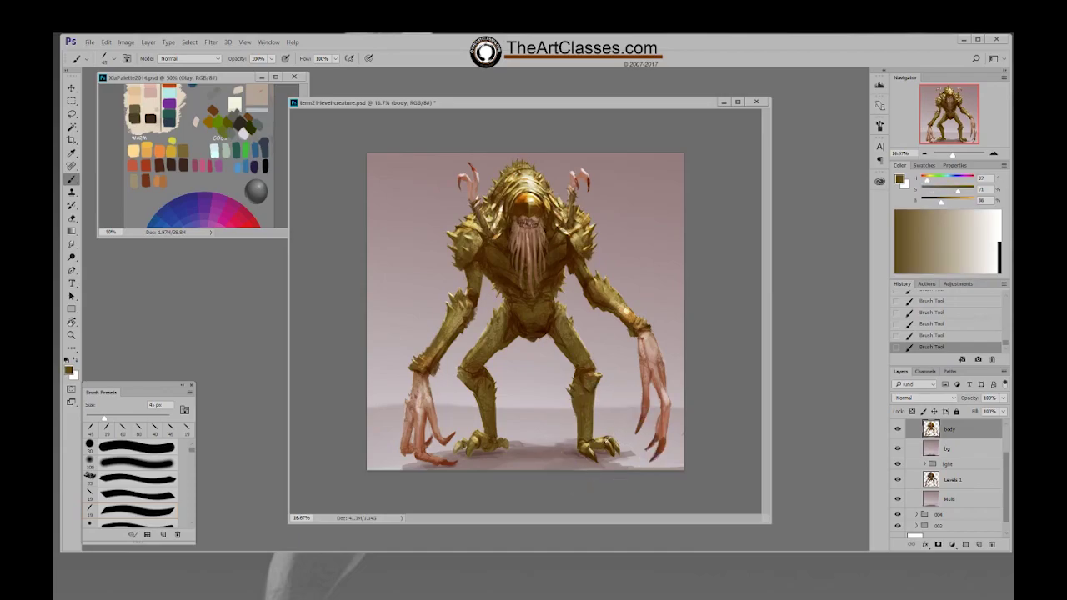
pyautogui.rightClick(632, 417)
pyautogui.doubleClick(694, 512)
pyautogui.keyDown('alt'); pyautogui.click(596, 452); pyautogui.keyUp('alt')
pyautogui.press(']')
pyautogui.press(']')
pyautogui.press(']')
pyautogui.press(']')
pyautogui.press(']')
pyautogui.press(']')
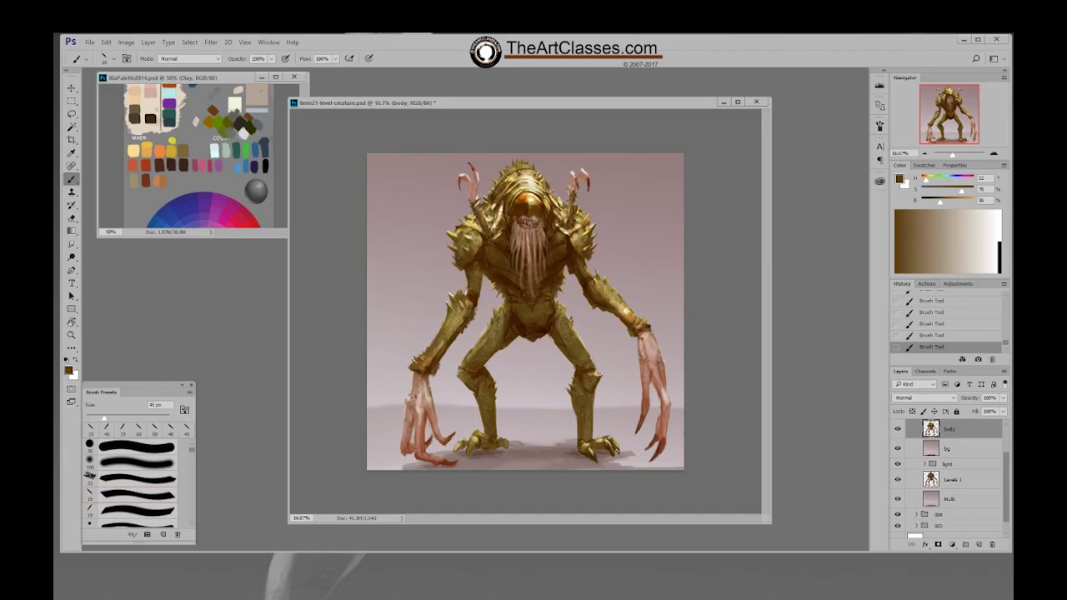
# Define the left foot's outer and middle toes with sampled dark brown and olive strokes
pyautogui.keyDown('alt'); pyautogui.click(481, 442); pyautogui.keyUp('alt')
pyautogui.click(474, 448)
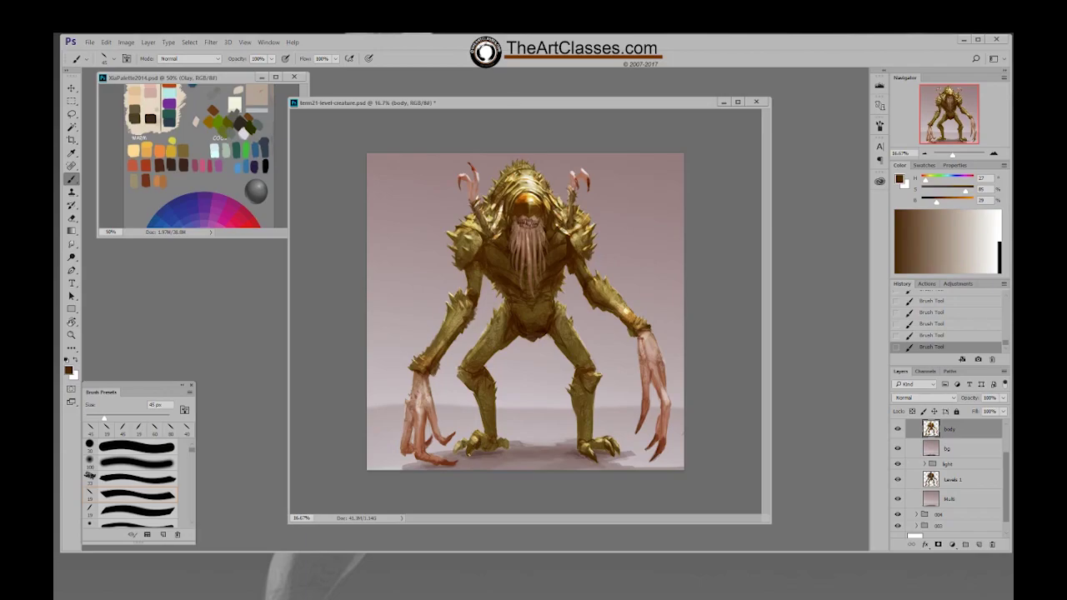
pyautogui.moveTo(465, 449); pyautogui.dragTo(473, 442)
pyautogui.keyDown('alt'); pyautogui.click(474, 441); pyautogui.keyUp('alt')
pyautogui.keyDown('alt'); pyautogui.click(478, 442); pyautogui.keyUp('alt')
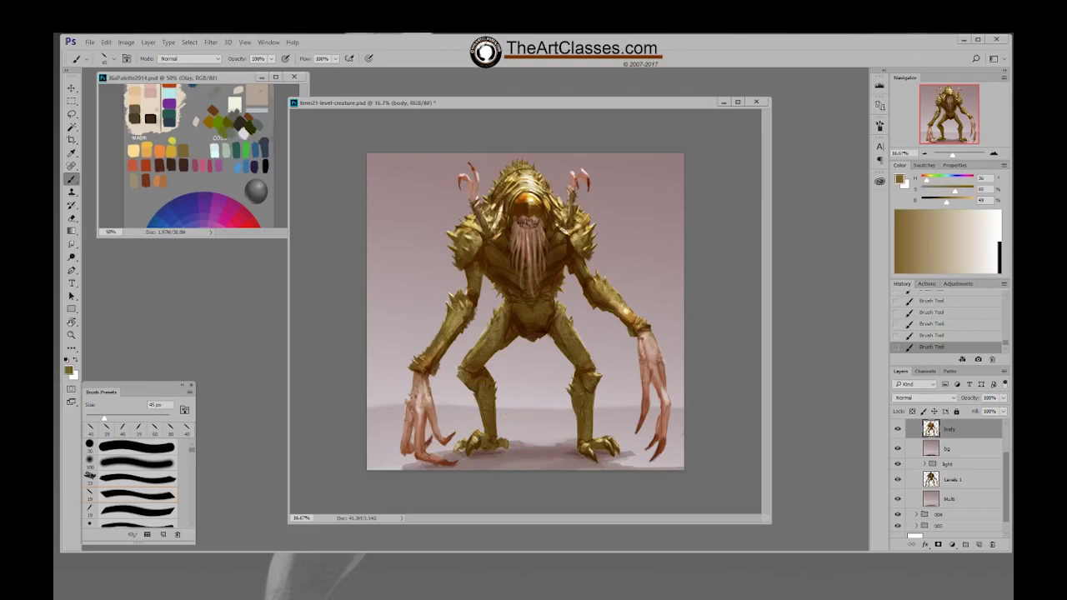
pyautogui.keyDown('alt'); pyautogui.click(484, 440); pyautogui.keyUp('alt')
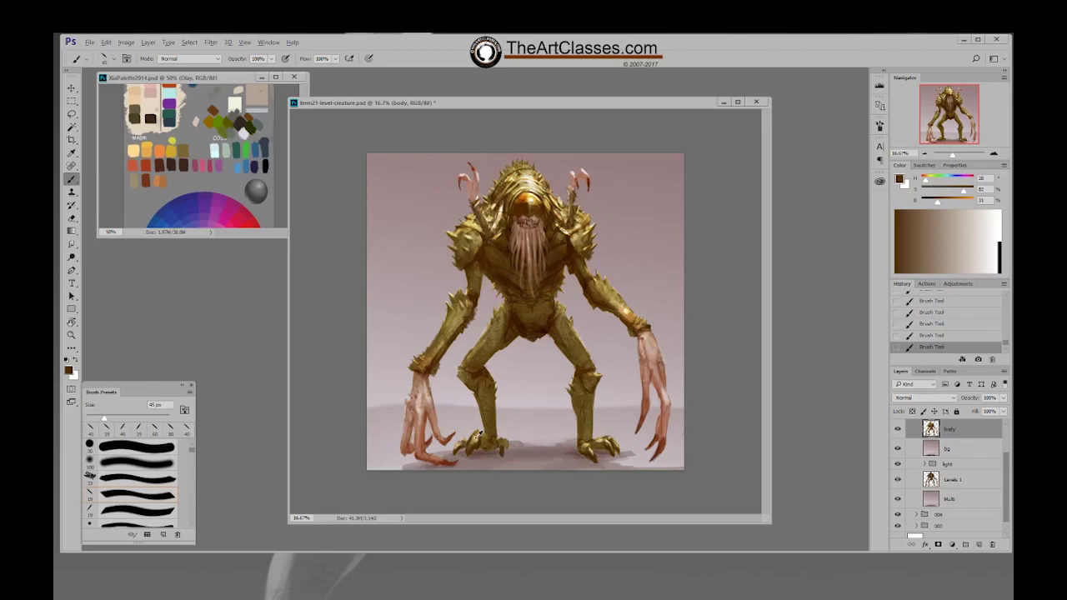
# Refine the left foot's inner toe in sampled brown and pale gold, and erase excess paint along its edge
pyautogui.keyDown('alt'); pyautogui.click(492, 440); pyautogui.keyUp('alt')
pyautogui.keyDown('alt'); pyautogui.click(502, 449); pyautogui.keyUp('alt')
pyautogui.keyDown('alt'); pyautogui.click(485, 439); pyautogui.keyUp('alt')
pyautogui.keyDown('alt'); pyautogui.click(503, 443); pyautogui.keyUp('alt')
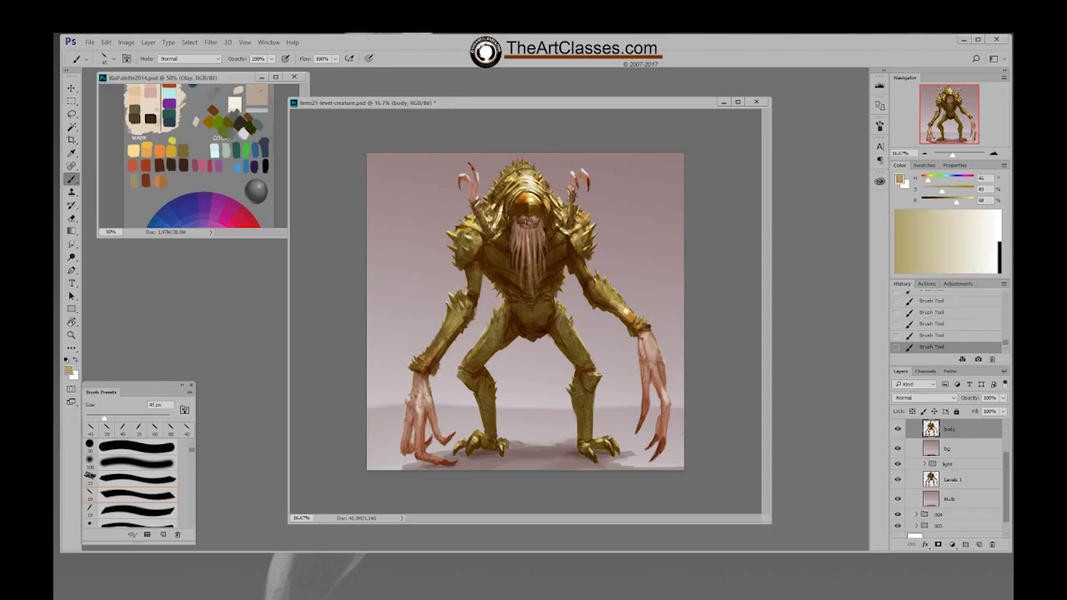
pyautogui.press('e')
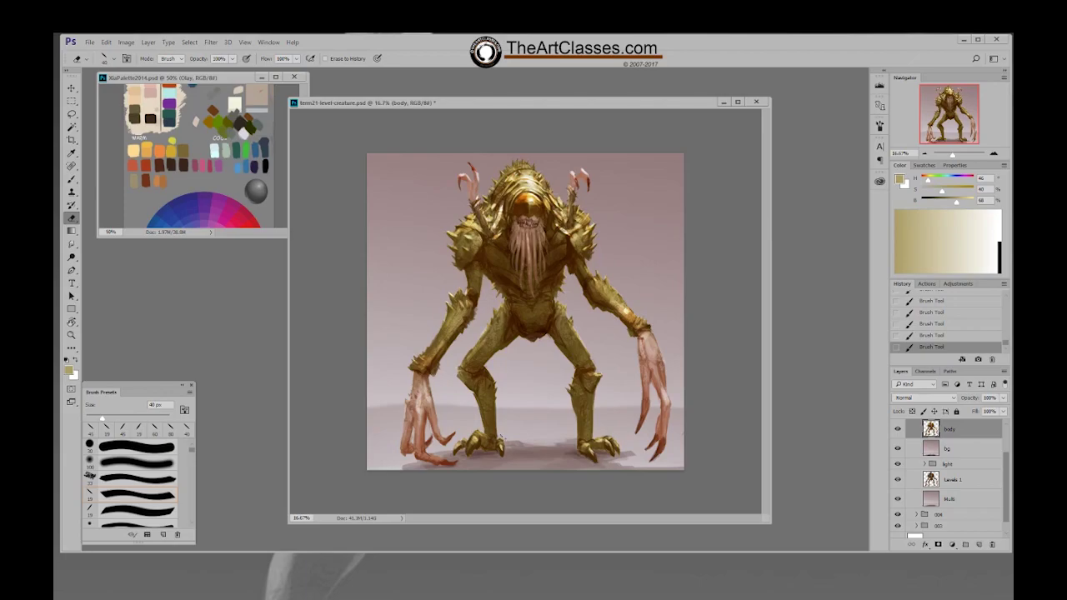
pyautogui.click(502, 439)
pyautogui.press('b')
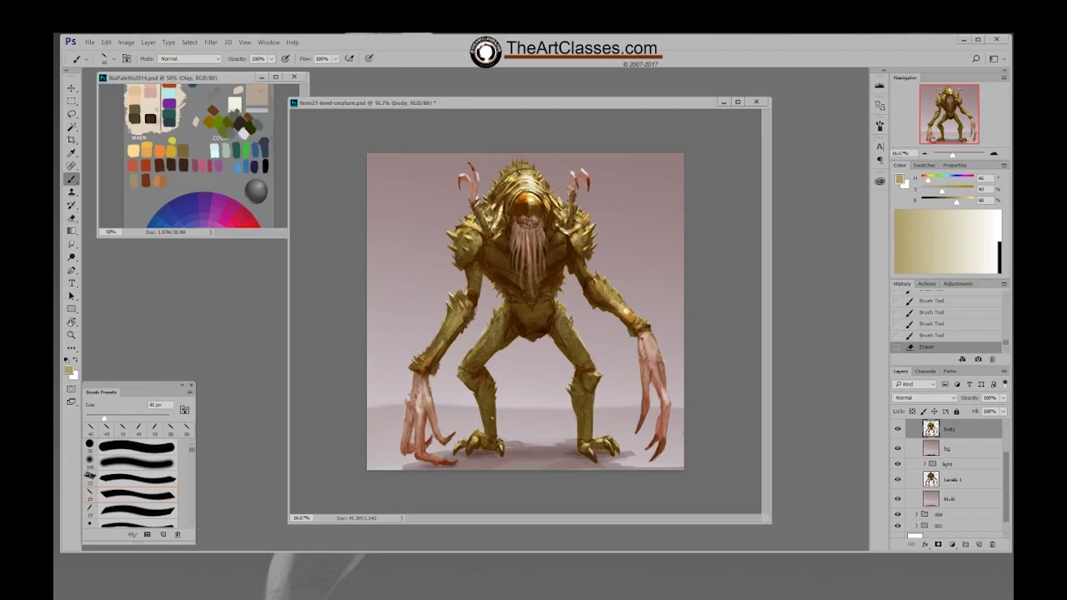
# Darken the left foot's inner toe and the inner edge of the lower leg in sampled dark brown
pyautogui.keyDown('alt'); pyautogui.click(499, 433); pyautogui.keyUp('alt')
pyautogui.moveTo(502, 446); pyautogui.dragTo(497, 439)
pyautogui.click(500, 441)
pyautogui.click(498, 435)
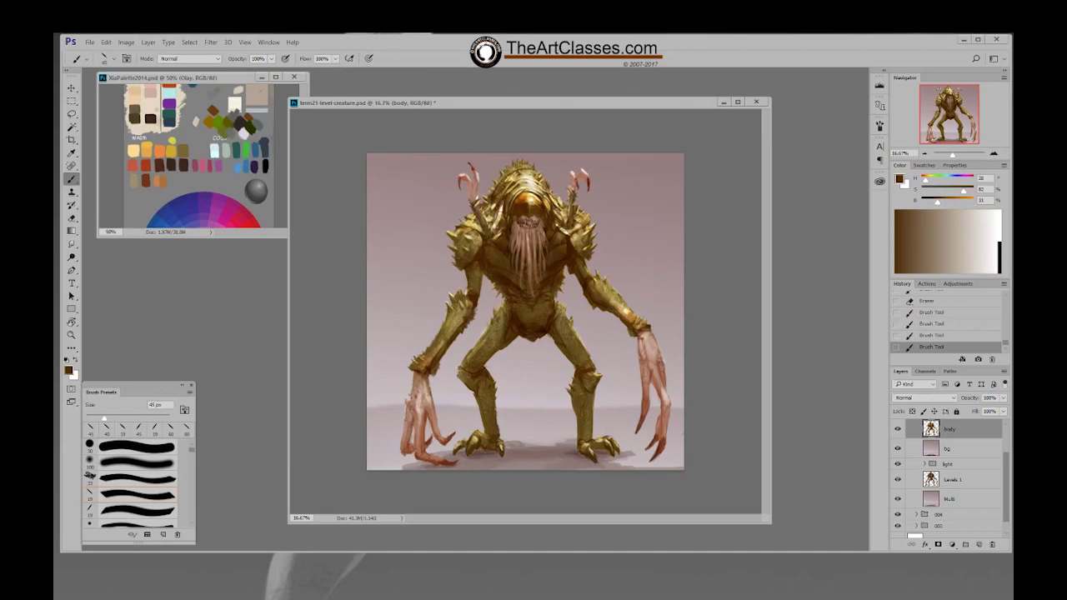
pyautogui.moveTo(494, 402); pyautogui.dragTo(496, 417)
# Touch up the right shin and foot in sampled dark browns and save the document
pyautogui.keyDown('alt'); pyautogui.click(585, 414); pyautogui.keyUp('alt')
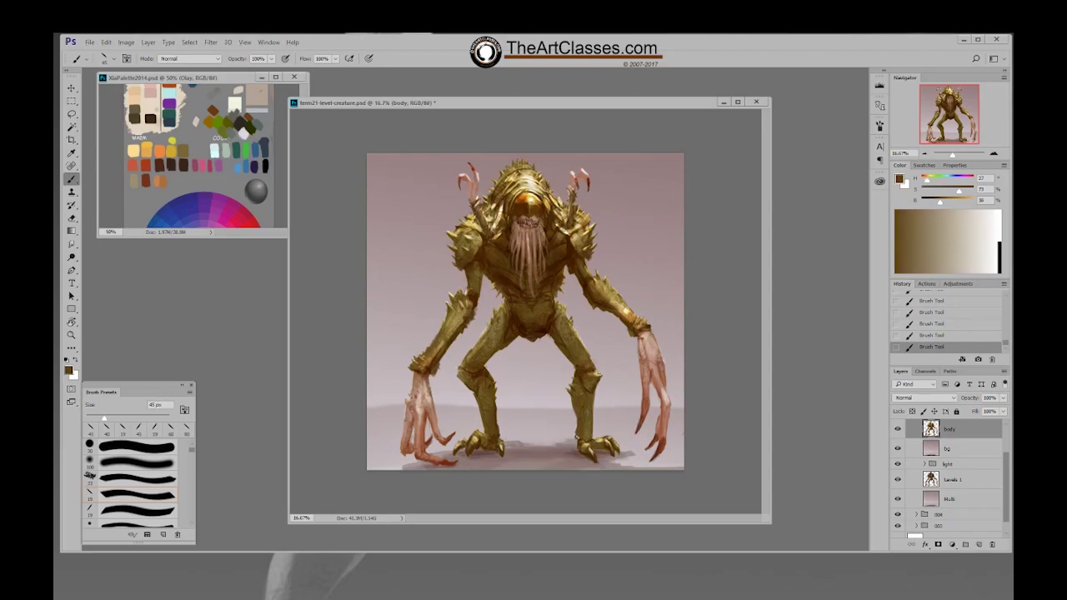
pyautogui.keyDown('alt'); pyautogui.click(594, 451); pyautogui.keyUp('alt')
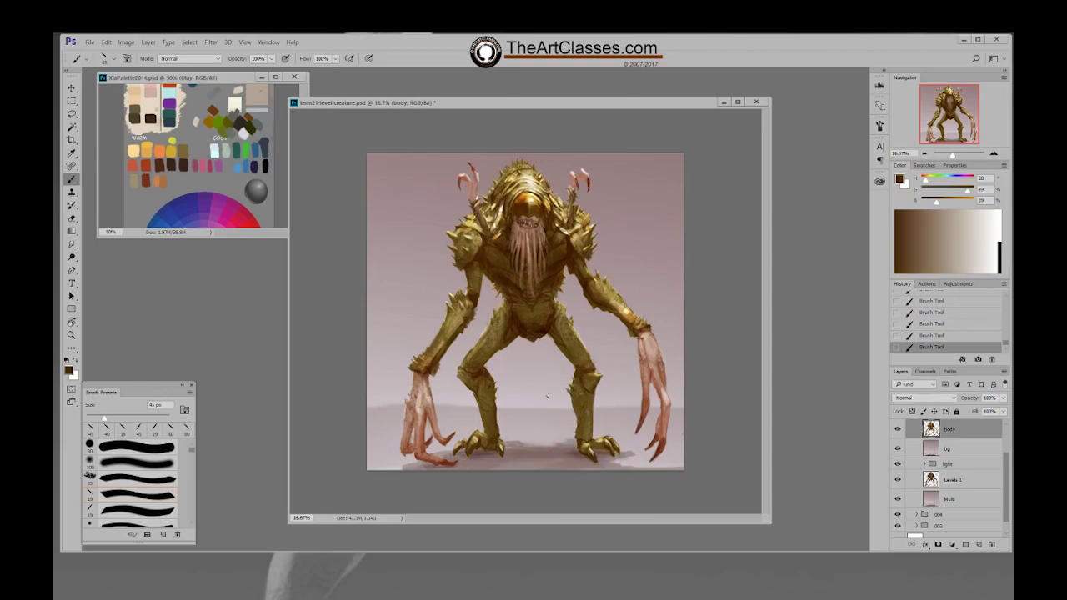
pyautogui.hotkey('ctrl', 's')
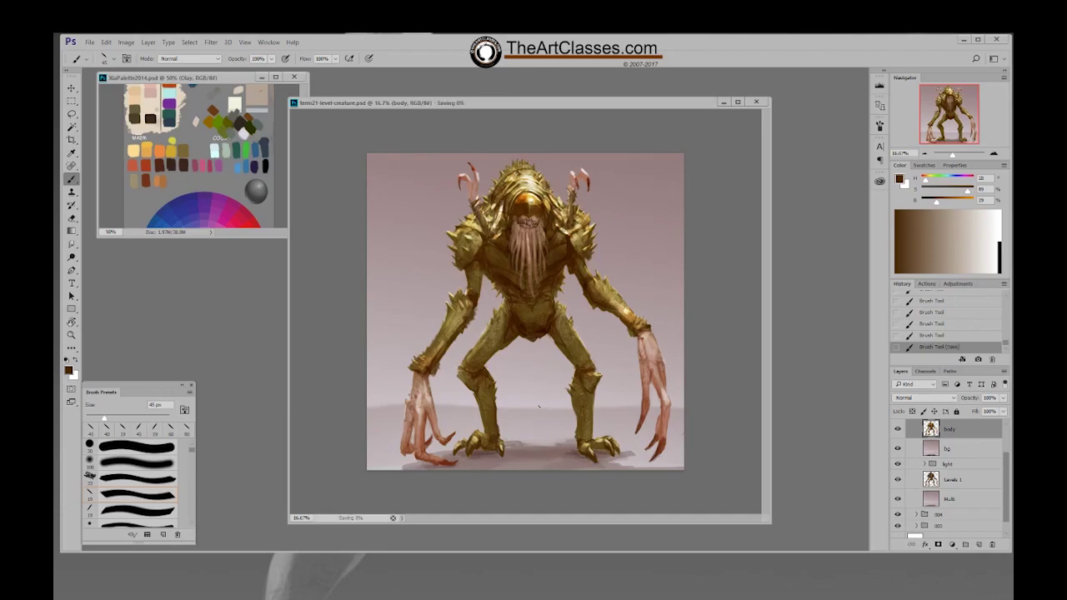
# Add a layer named Norm above the body layer and paint the left wrist in sampled brown and reddish brown
pyautogui.scroll(1, 943, 429)
pyautogui.press('F2')
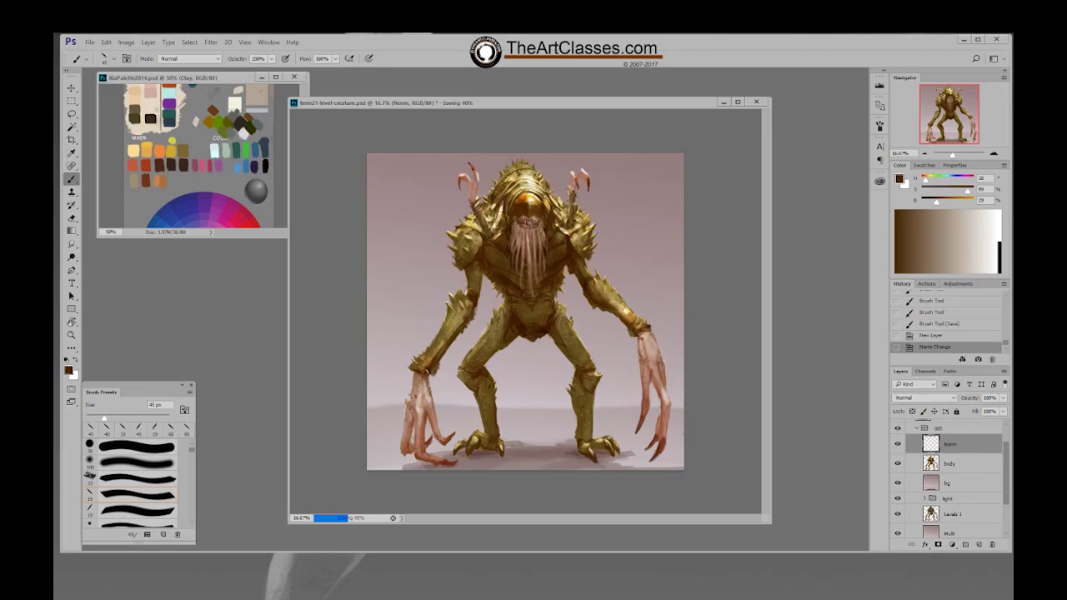
pyautogui.keyDown('alt'); pyautogui.click(417, 367); pyautogui.keyUp('alt')
pyautogui.click(419, 366)
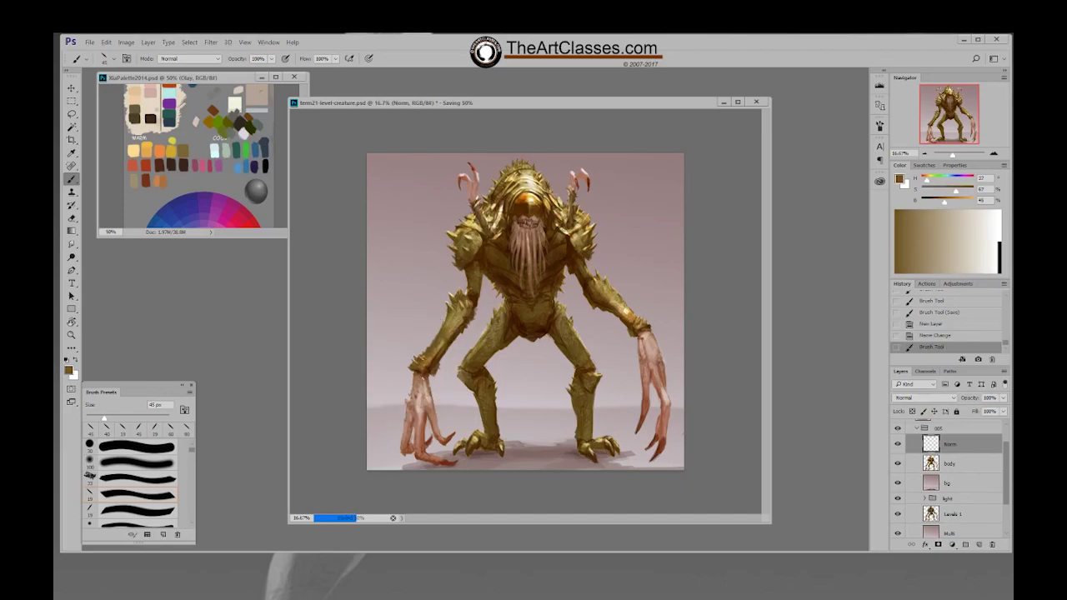
pyautogui.click(420, 367)
pyautogui.keyDown('alt'); pyautogui.click(424, 373); pyautogui.keyUp('alt')
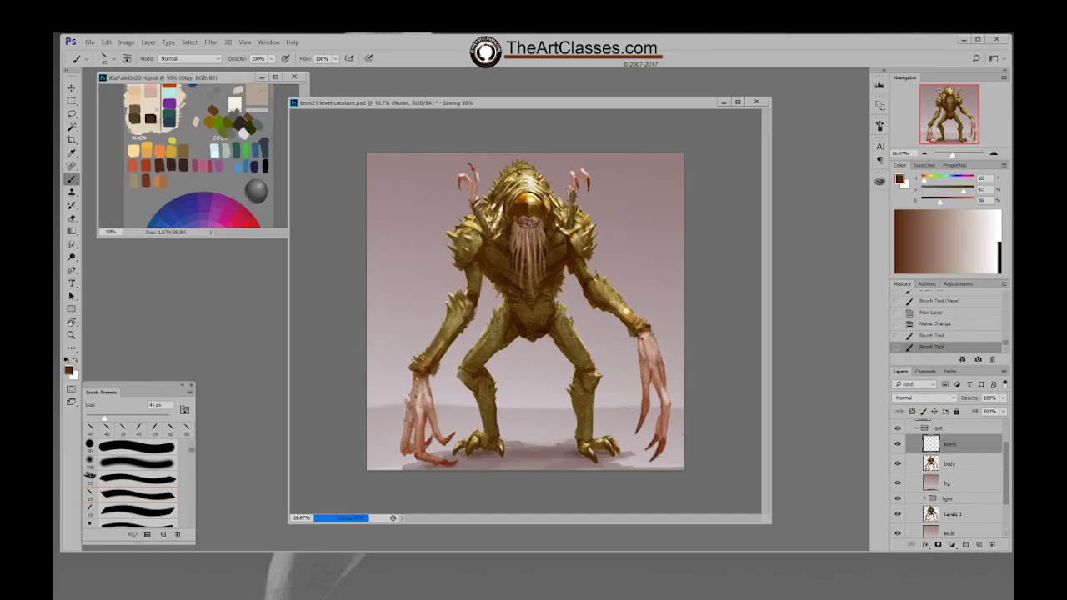
pyautogui.click(424, 372)
# Load the body layer's outline as a selection with its edges hidden, and set up a textured brush at 175 px
pyautogui.rightClick(432, 388)
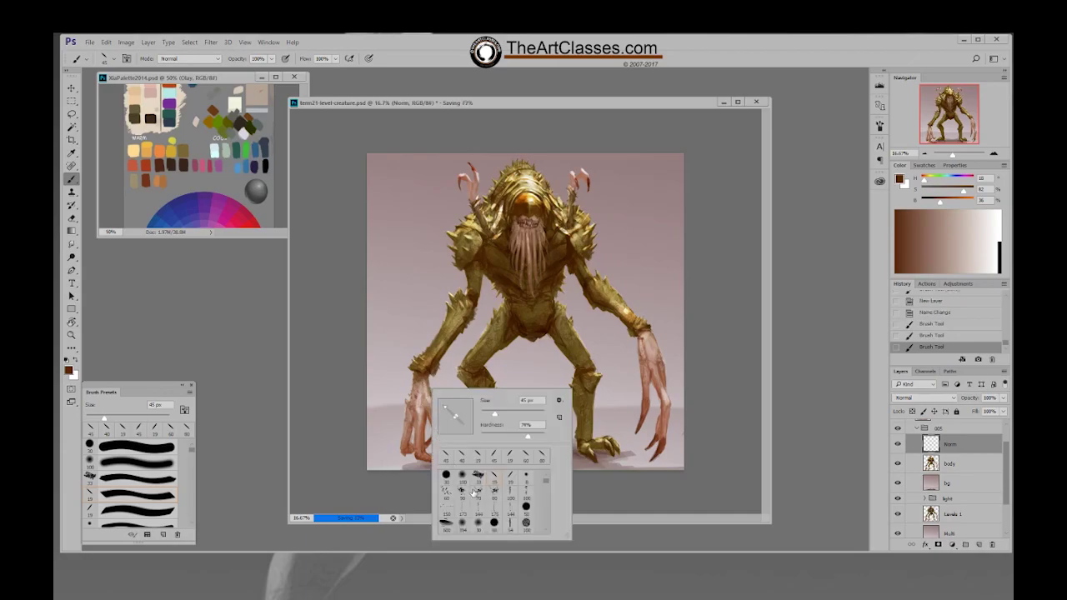
pyautogui.click(493, 493)
pyautogui.click(940, 463)
pyautogui.keyDown('ctrl'); pyautogui.click(931, 463); pyautogui.keyUp('ctrl')
pyautogui.hotkey('ctrl', 'h')
pyautogui.press(']')
pyautogui.press(']')
pyautogui.press(']')
pyautogui.press(']')
# Darken the top of the left hand just below the wrist with textured reddish-brown strokes on the body layer
pyautogui.click(419, 379)
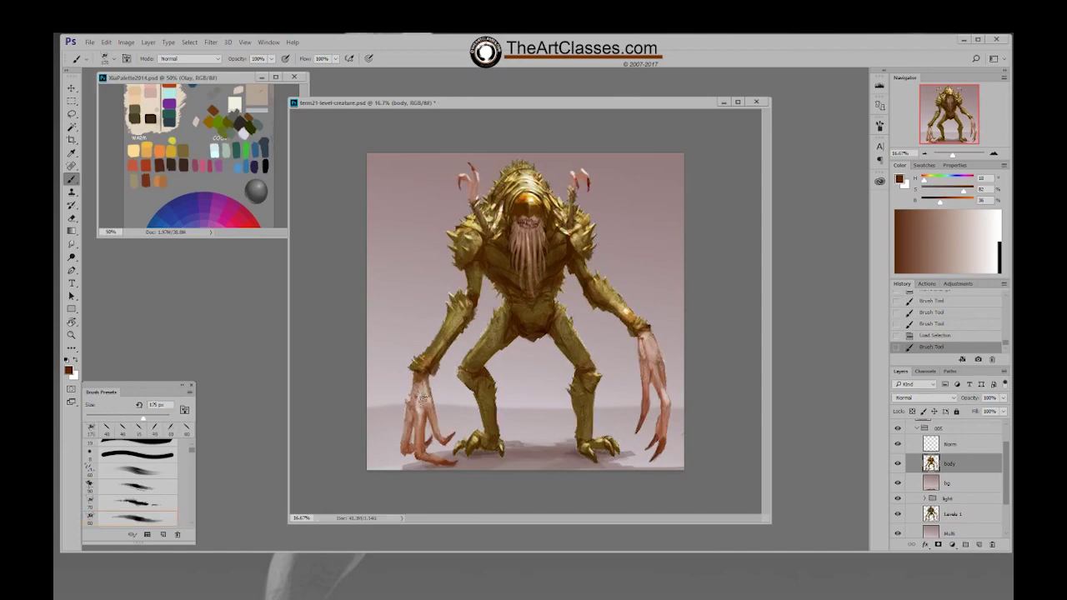
pyautogui.click(417, 380)
pyautogui.click(417, 380)
pyautogui.click(421, 377)
pyautogui.click(423, 381)
# Shade the top of the right hand below the wrist in sampled dark browns at 50% opacity
pyautogui.press('5')
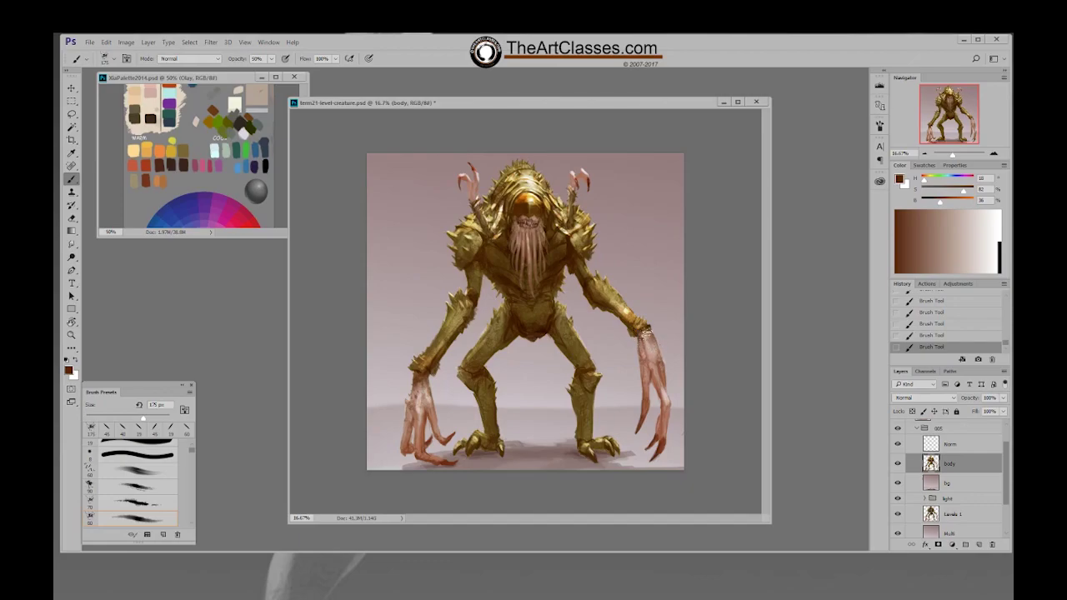
pyautogui.keyDown('alt'); pyautogui.click(640, 333); pyautogui.keyUp('alt')
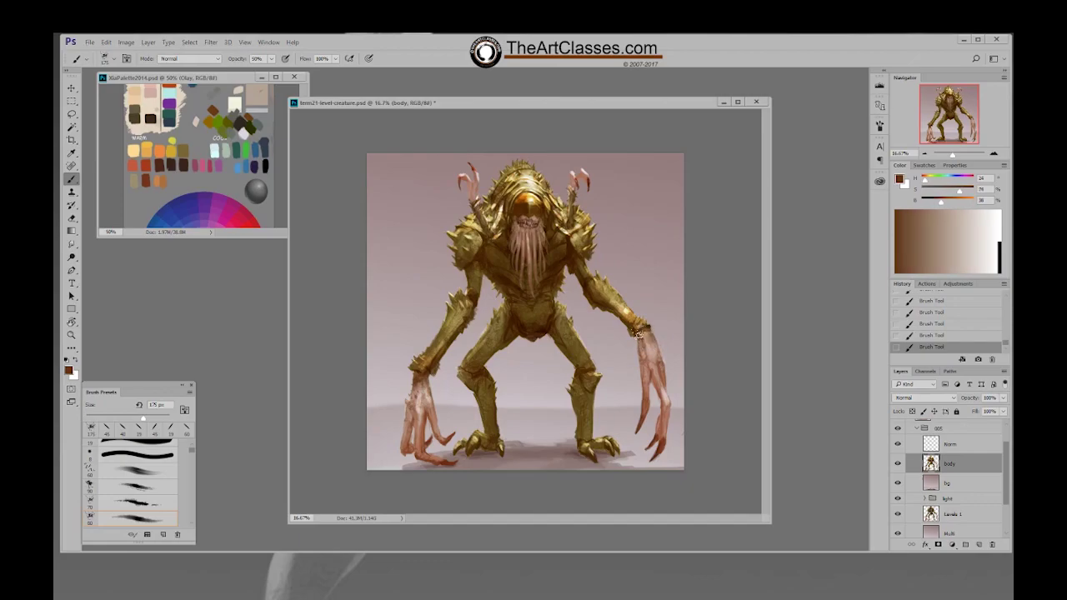
pyautogui.keyDown('alt'); pyautogui.click(640, 330); pyautogui.keyUp('alt')
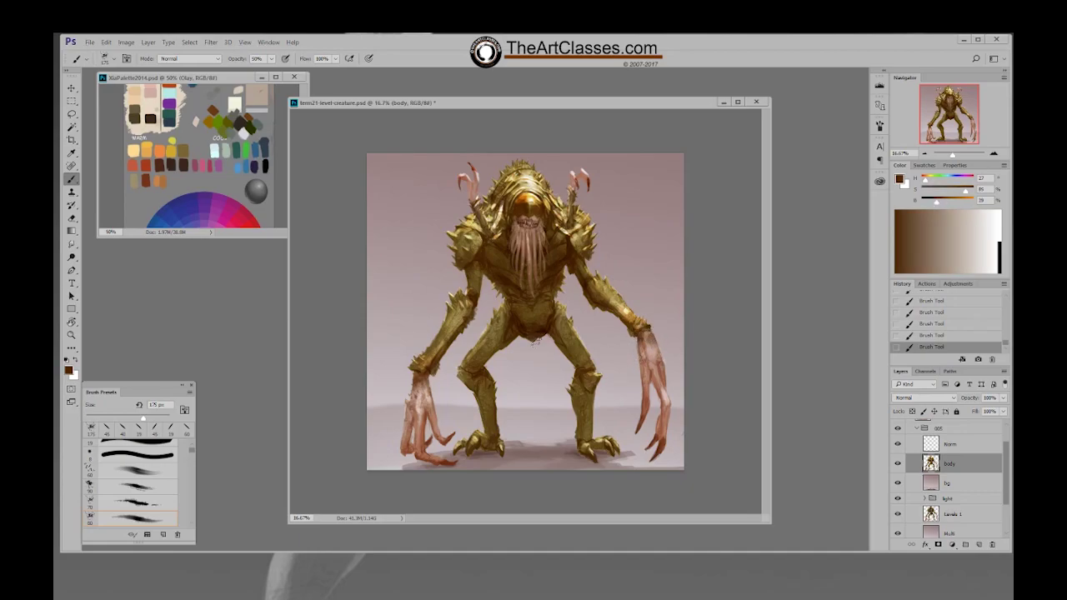
# Paint sampled golds on the left forearm and wrist on the Norm layer, using a 19 px brush preset enlarged to 40 px
pyautogui.rightClick(463, 349)
pyautogui.click(545, 438)
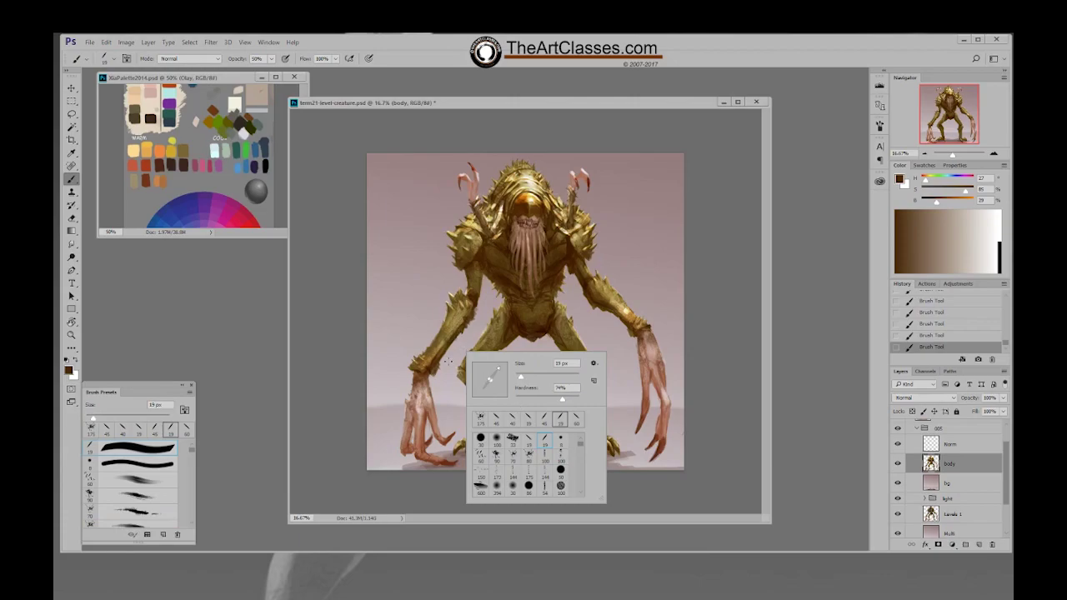
pyautogui.click(972, 450)
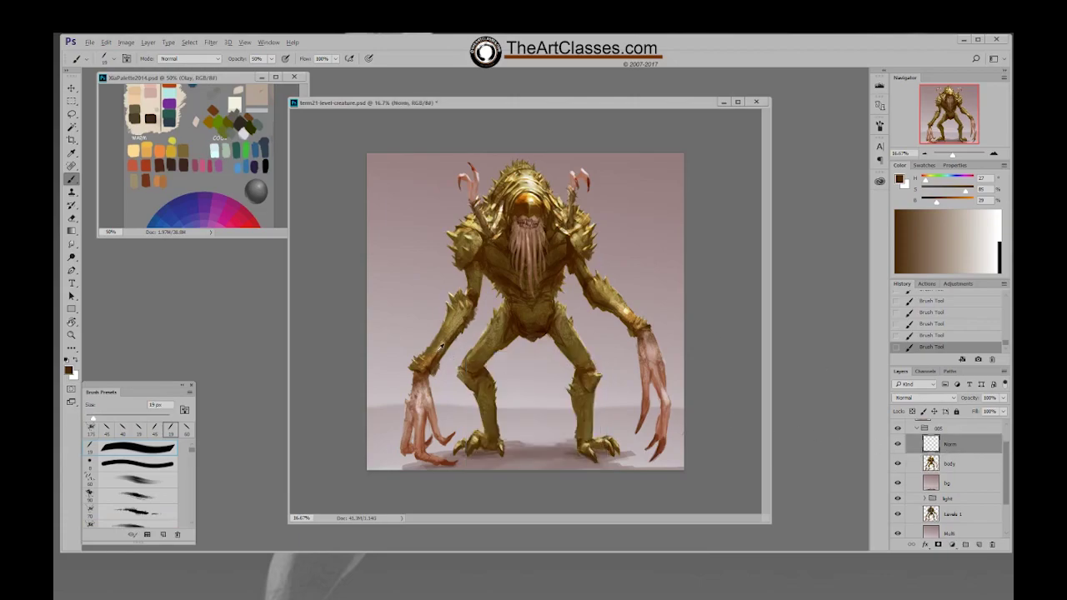
pyautogui.keyDown('alt'); pyautogui.click(441, 350); pyautogui.keyUp('alt')
pyautogui.press(']')
pyautogui.press(']')
pyautogui.press(']')
pyautogui.press(']')
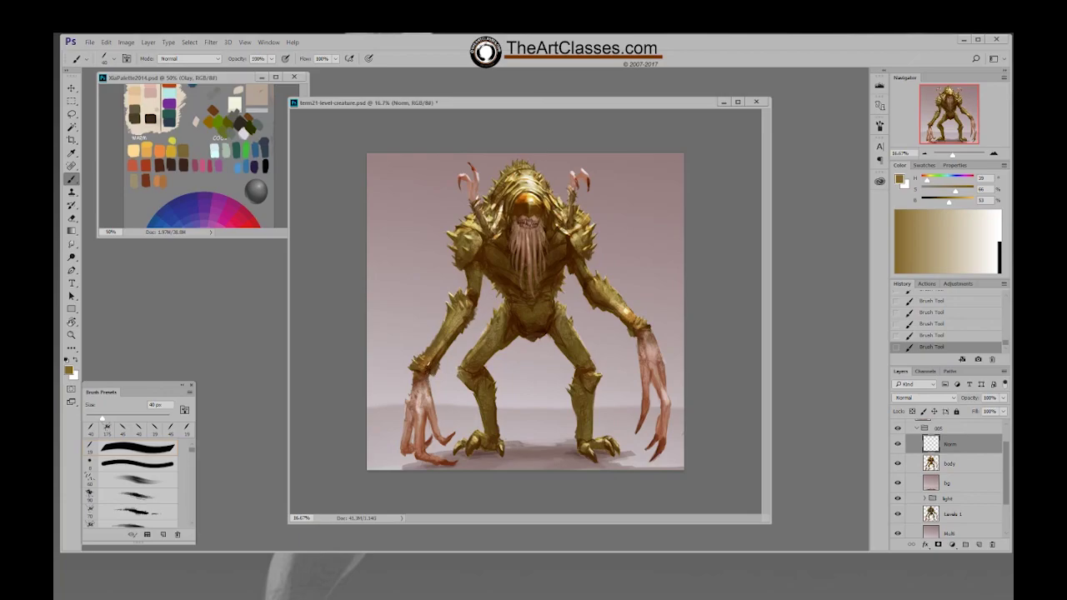
pyautogui.keyDown('alt'); pyautogui.click(445, 342); pyautogui.keyUp('alt')
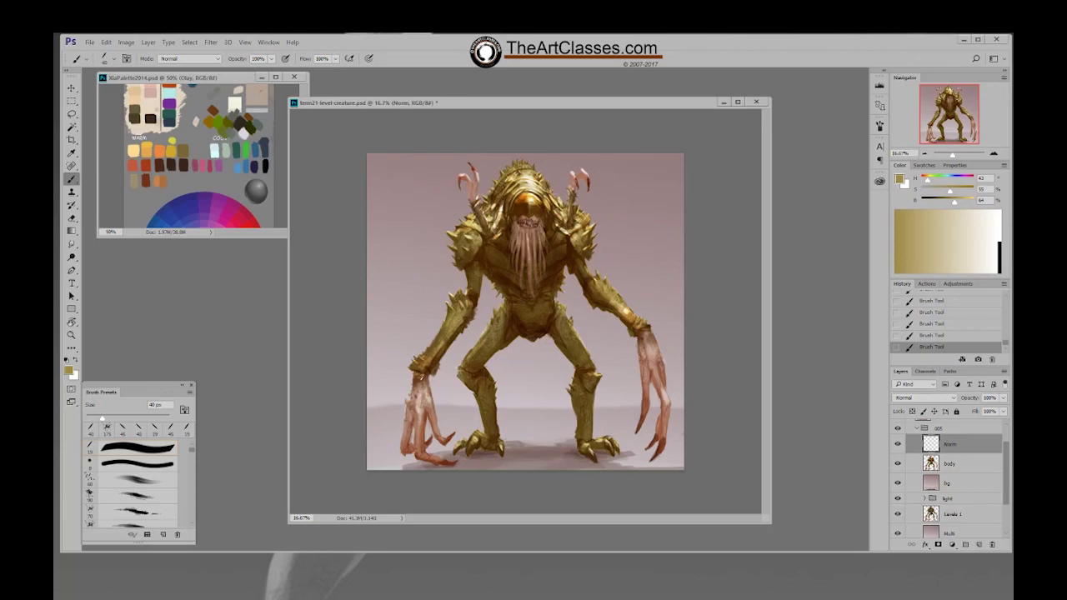
# Deselect the body outline and paint the lower edge of the left wrist armor in sampled olive brown
pyautogui.hotkey('ctrl', '+')
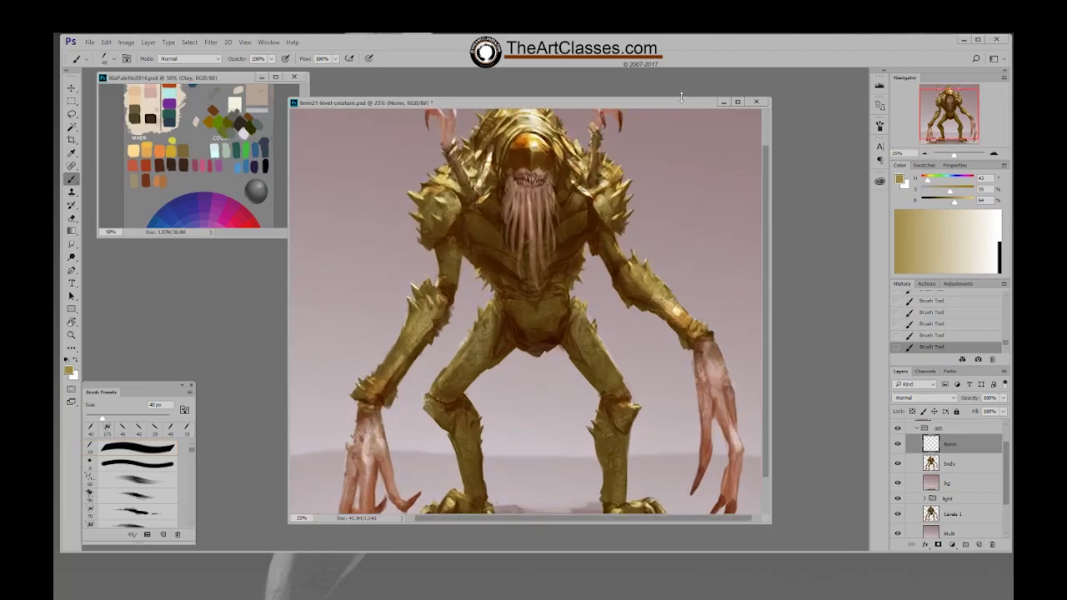
pyautogui.moveTo(681, 97); pyautogui.dragTo(681, 39)
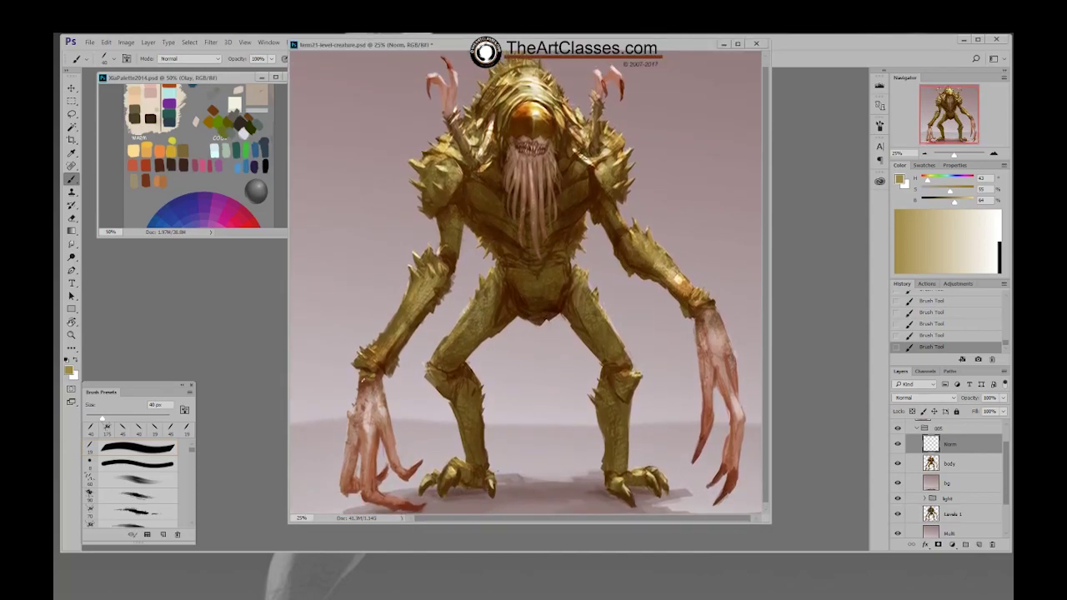
pyautogui.keyDown('alt'); pyautogui.click(367, 358); pyautogui.keyUp('alt')
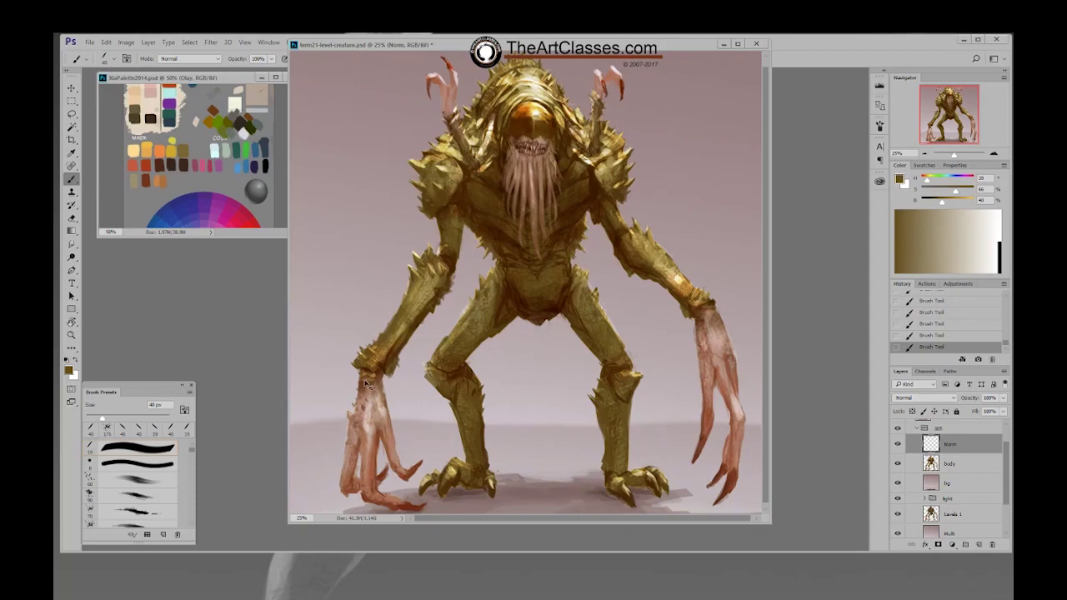
pyautogui.hotkey('ctrl', 'd')
pyautogui.moveTo(362, 382); pyautogui.dragTo(360, 379)
pyautogui.click(362, 386)
pyautogui.click(365, 384)
pyautogui.click(376, 375)
pyautogui.keyDown('alt'); pyautogui.click(389, 347); pyautogui.keyUp('alt')
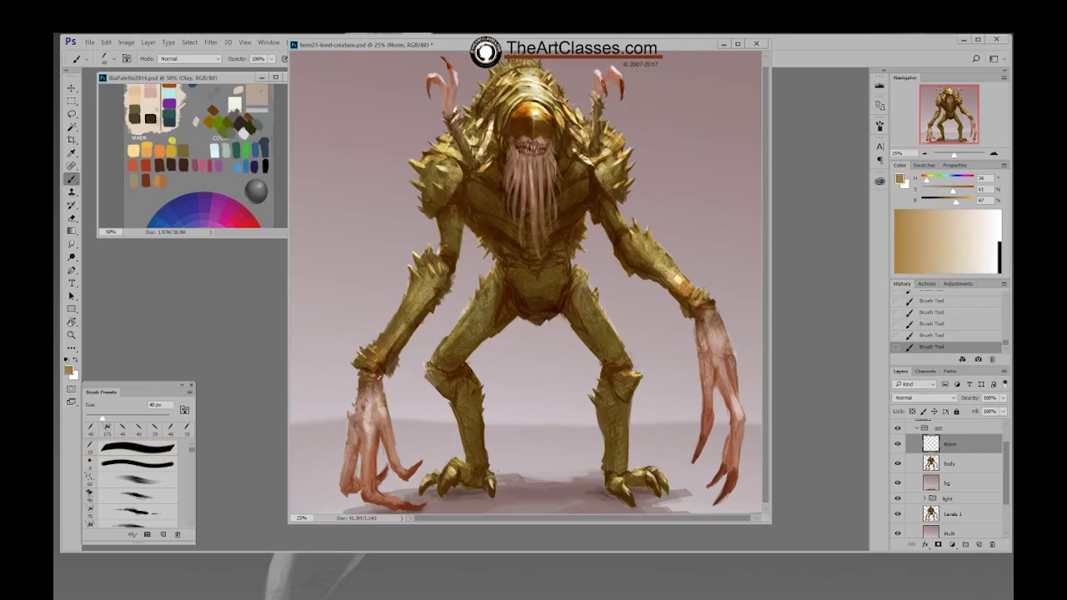
# Model the left wrist and top of the hand in sampled ochre and brown tones with another brush preset at 50 px
pyautogui.rightClick(420, 311)
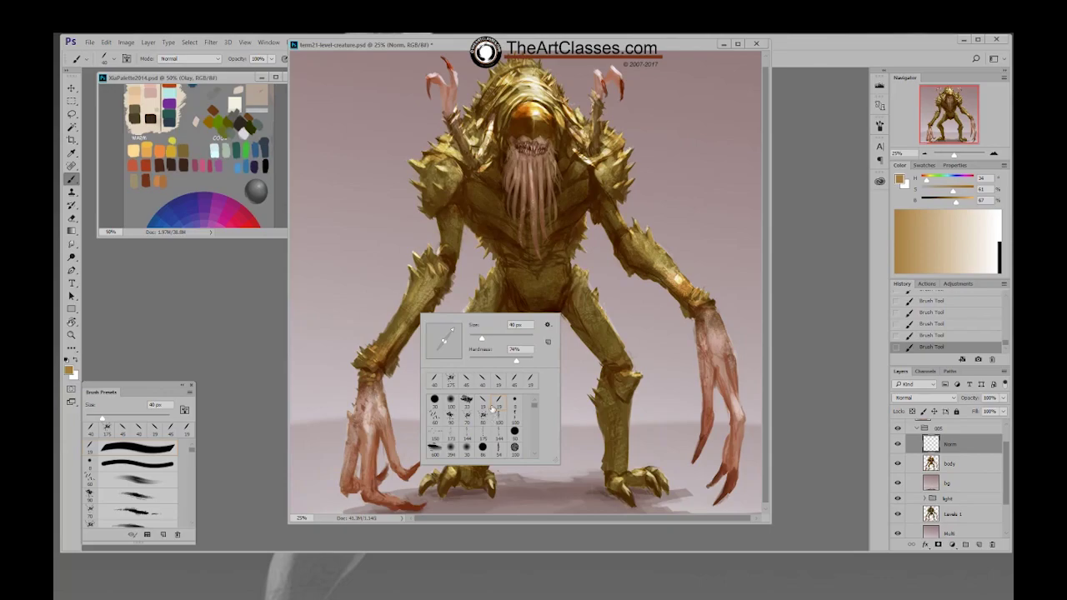
pyautogui.click(487, 397)
pyautogui.click(536, 278)
pyautogui.moveTo(362, 387); pyautogui.dragTo(360, 401)
pyautogui.press('[')
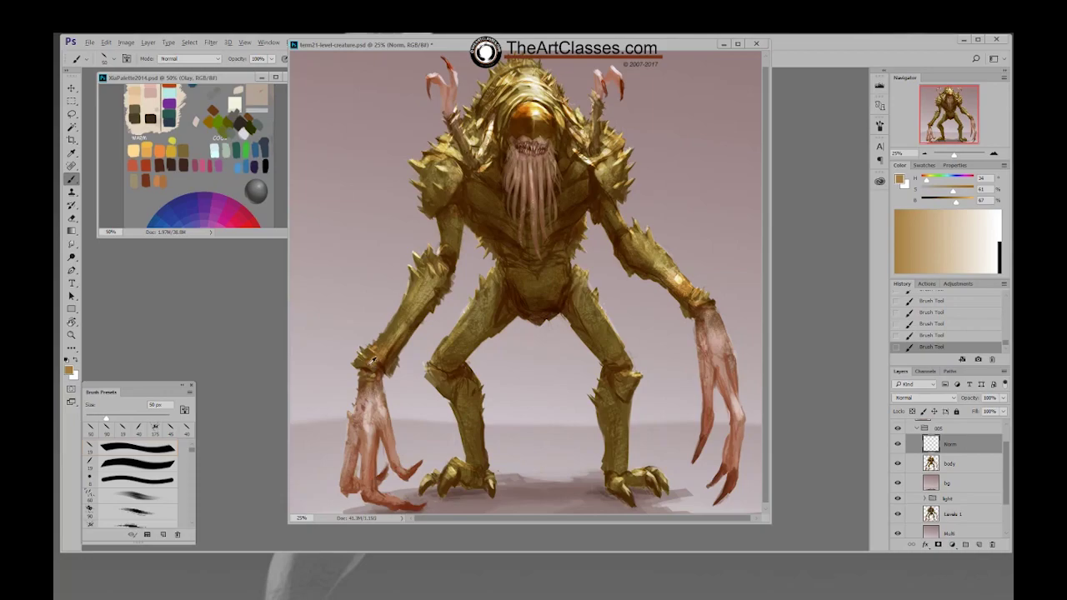
pyautogui.keyDown('alt'); pyautogui.click(370, 360); pyautogui.keyUp('alt')
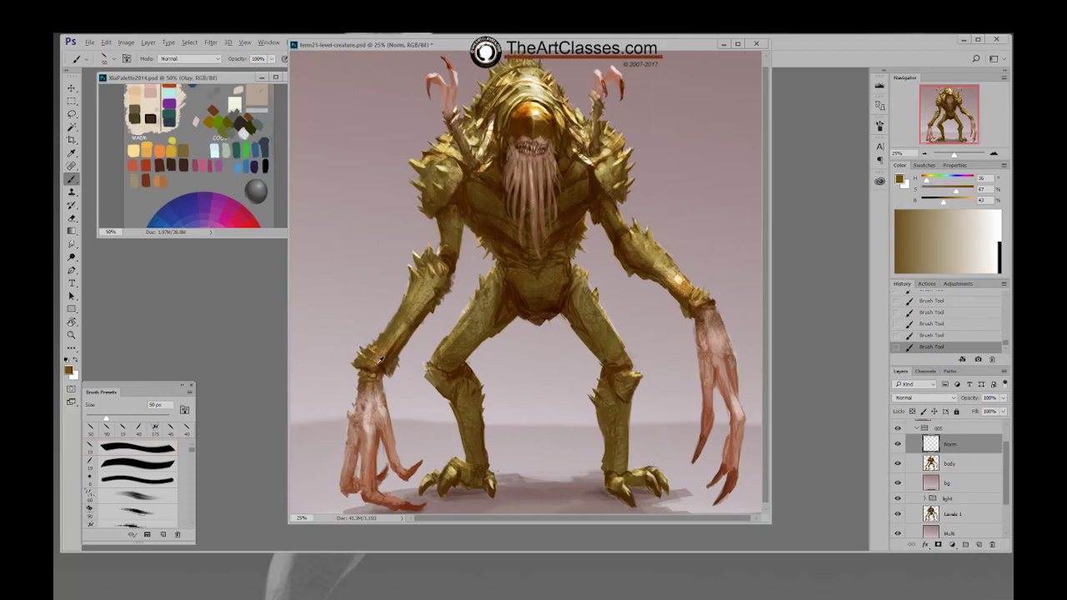
pyautogui.keyDown('alt'); pyautogui.click(377, 360); pyautogui.keyUp('alt')
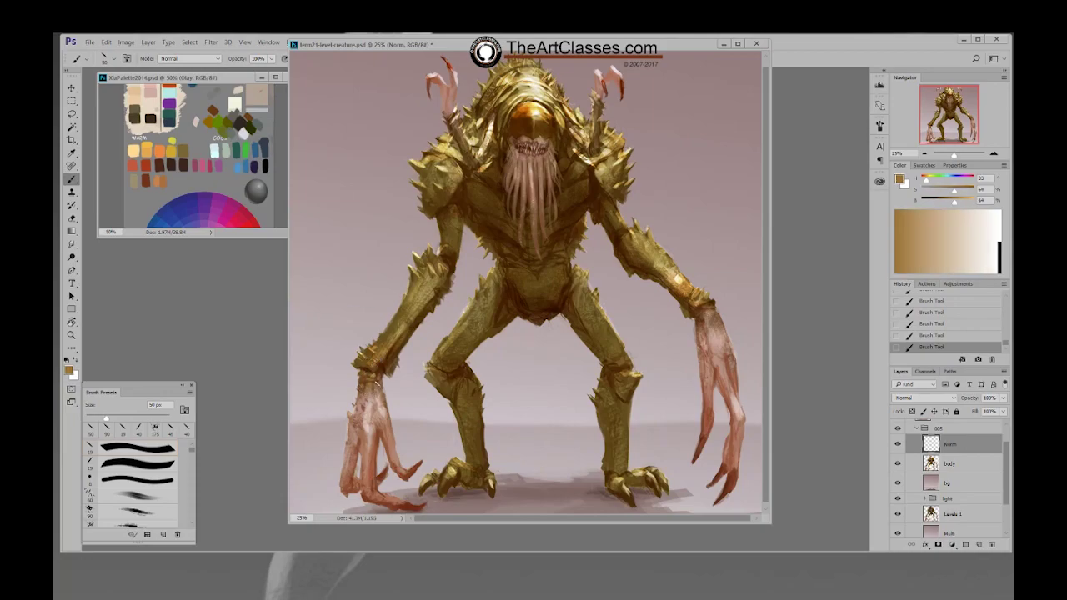
pyautogui.keyDown('alt'); pyautogui.click(384, 368); pyautogui.keyUp('alt')
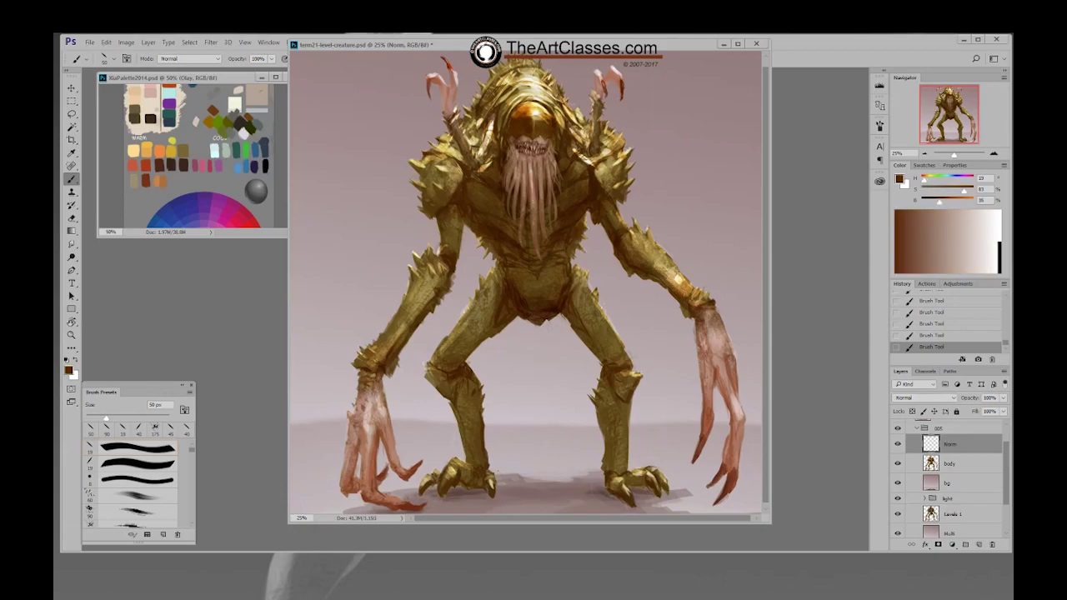
# Add thin dark brown accents to the lower edge of the left wrist armor with a recent 15 px brush
pyautogui.keyDown('alt'); pyautogui.click(369, 367); pyautogui.keyUp('alt')
pyautogui.rightClick(395, 370)
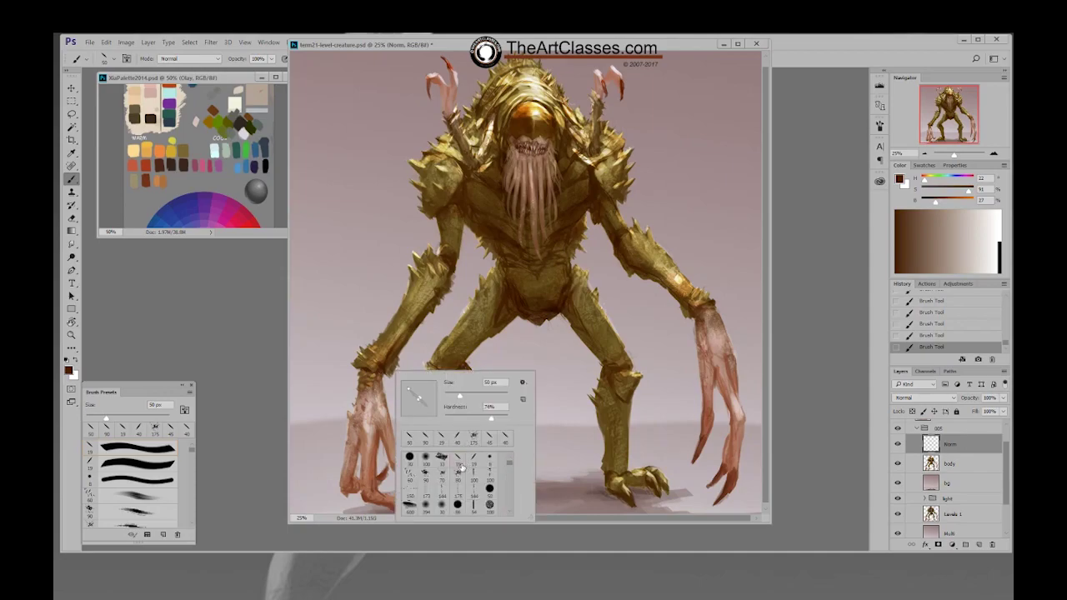
pyautogui.doubleClick(441, 435)
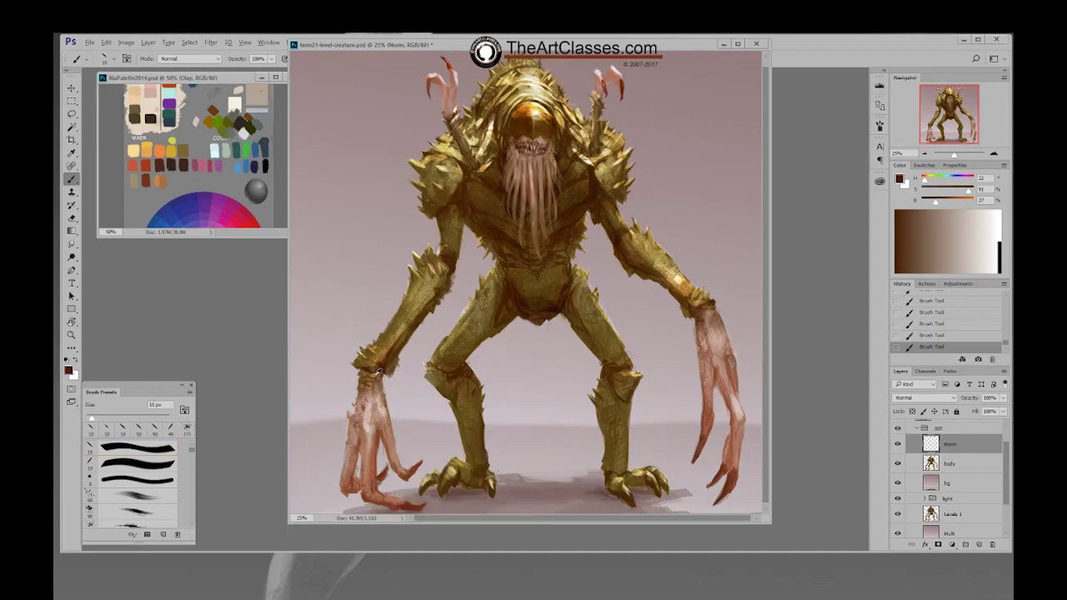
pyautogui.keyDown('alt'); pyautogui.click(376, 370); pyautogui.keyUp('alt')
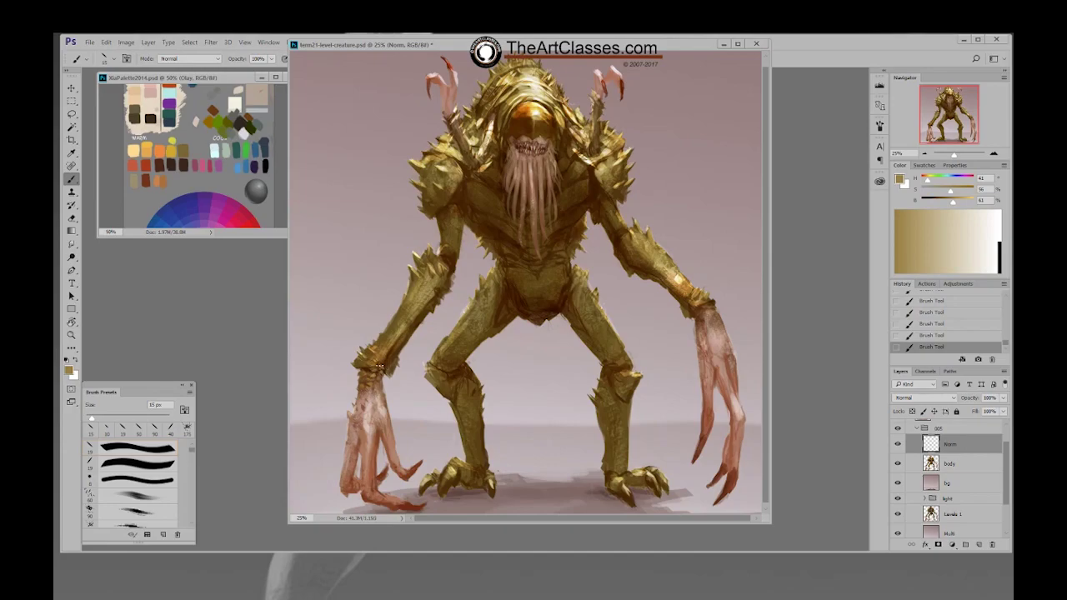
# Enlarge the brush to 35 px and model the plates of the left wrist armor in sampled golds and dark brown
pyautogui.press(']')
pyautogui.press(']')
pyautogui.keyDown('alt'); pyautogui.click(384, 366); pyautogui.keyUp('alt')
pyautogui.keyDown('alt'); pyautogui.click(386, 358); pyautogui.keyUp('alt')
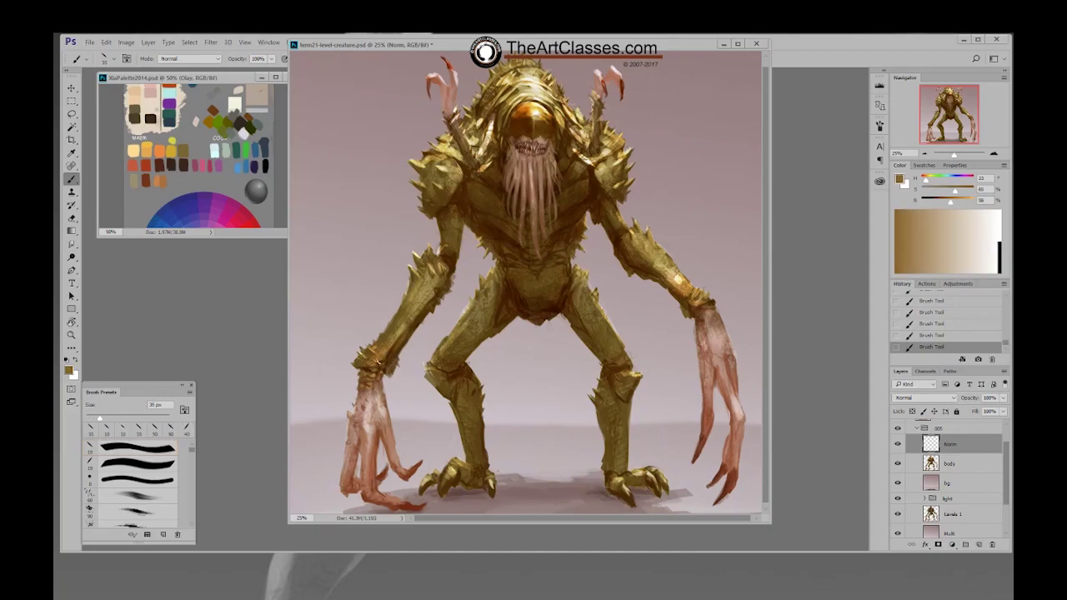
pyautogui.keyDown('alt'); pyautogui.click(379, 358); pyautogui.keyUp('alt')
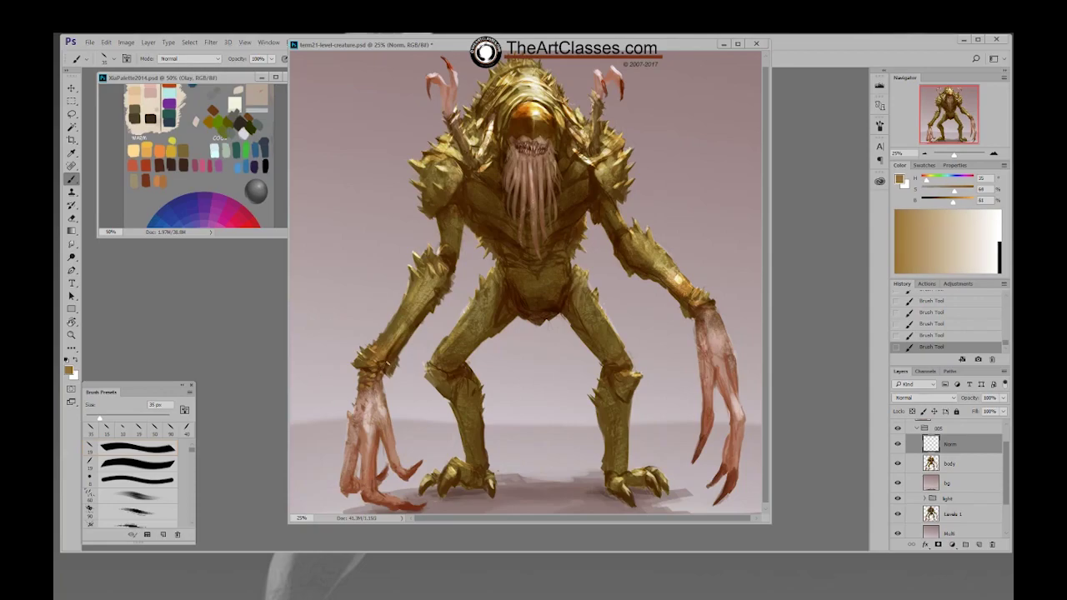
pyautogui.keyDown('alt'); pyautogui.click(382, 361); pyautogui.keyUp('alt')
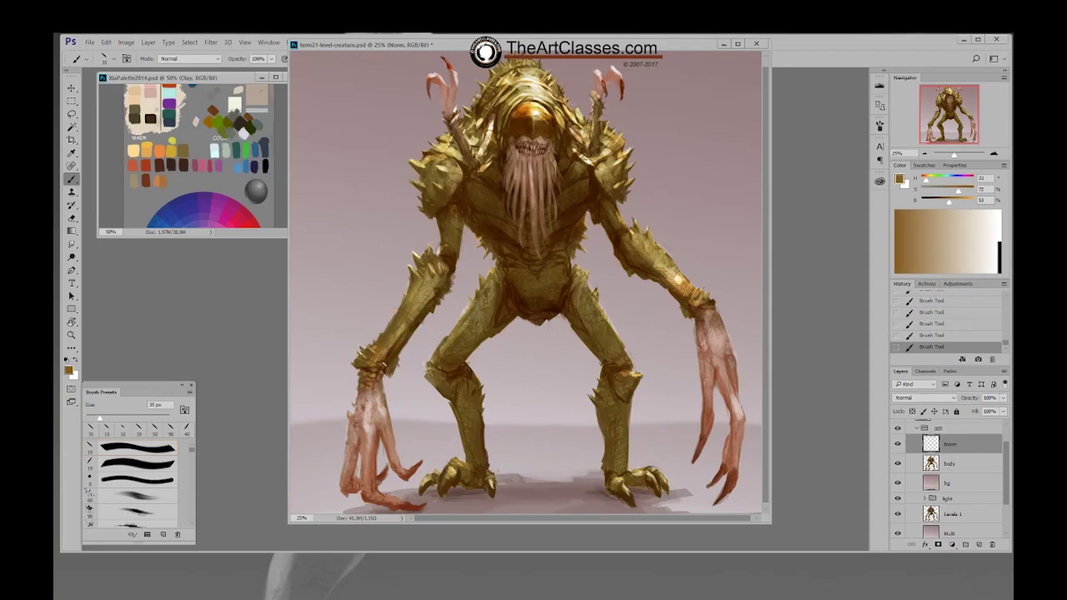
pyautogui.keyDown('alt'); pyautogui.click(376, 360); pyautogui.keyUp('alt')
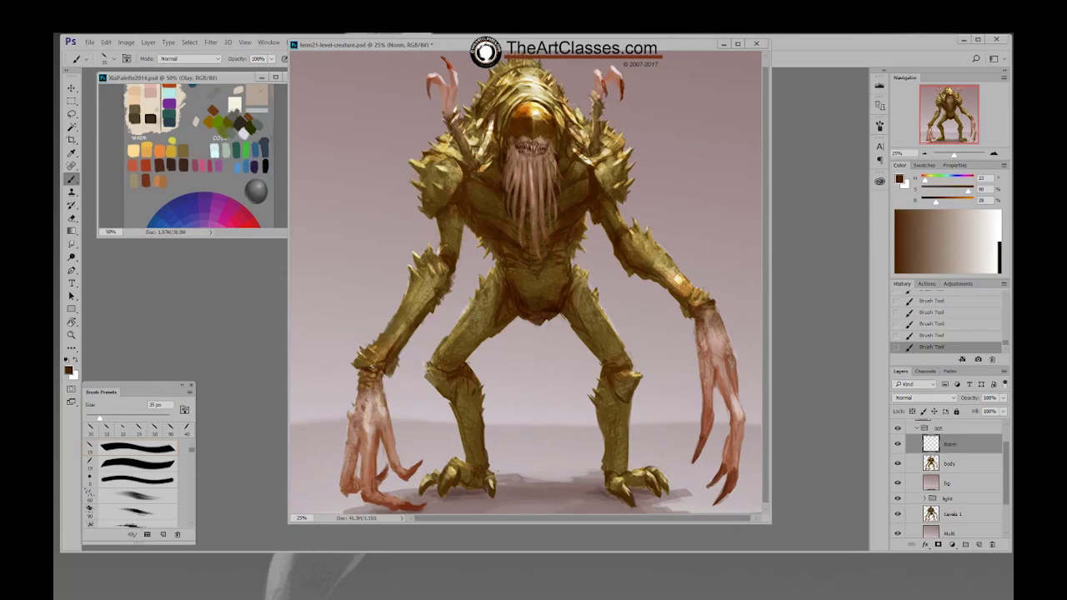
pyautogui.keyDown('alt'); pyautogui.click(384, 353); pyautogui.keyUp('alt')
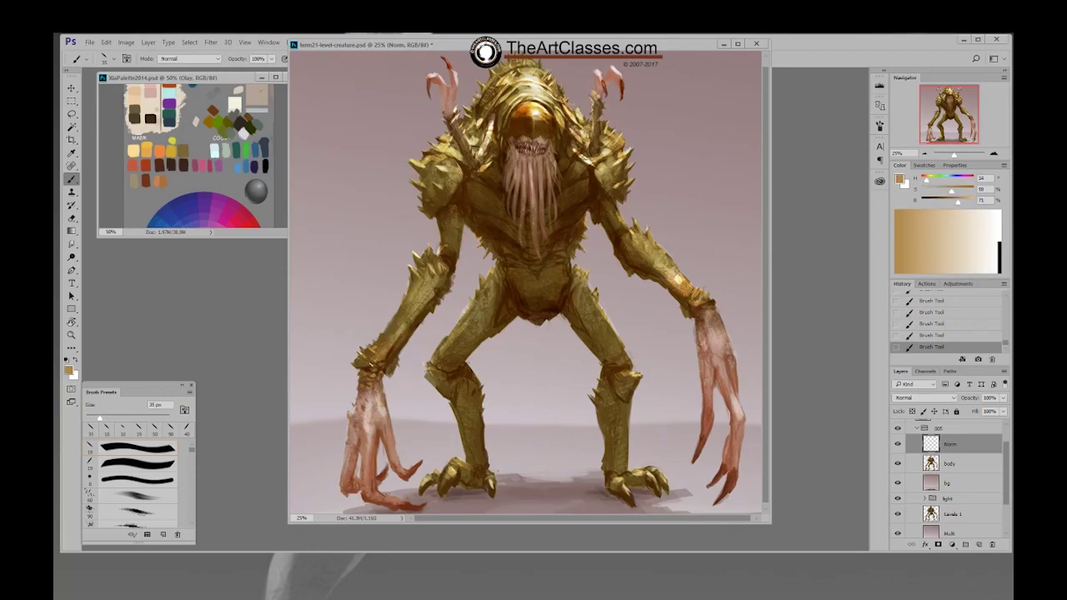
# Define the folds and both side edges of the left wrist in sampled dark browns and ochre at 35 px
pyautogui.keyDown('alt'); pyautogui.click(375, 365); pyautogui.keyUp('alt')
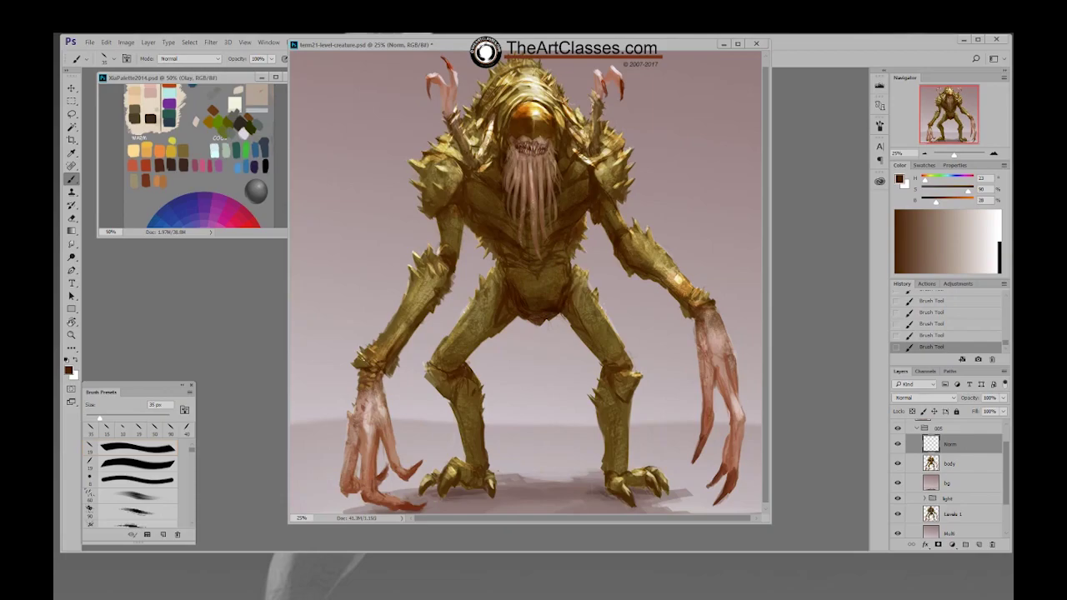
pyautogui.keyDown('alt'); pyautogui.click(363, 371); pyautogui.keyUp('alt')
pyautogui.keyDown('alt'); pyautogui.click(371, 366); pyautogui.keyUp('alt')
pyautogui.keyDown('alt'); pyautogui.click(386, 351); pyautogui.keyUp('alt')
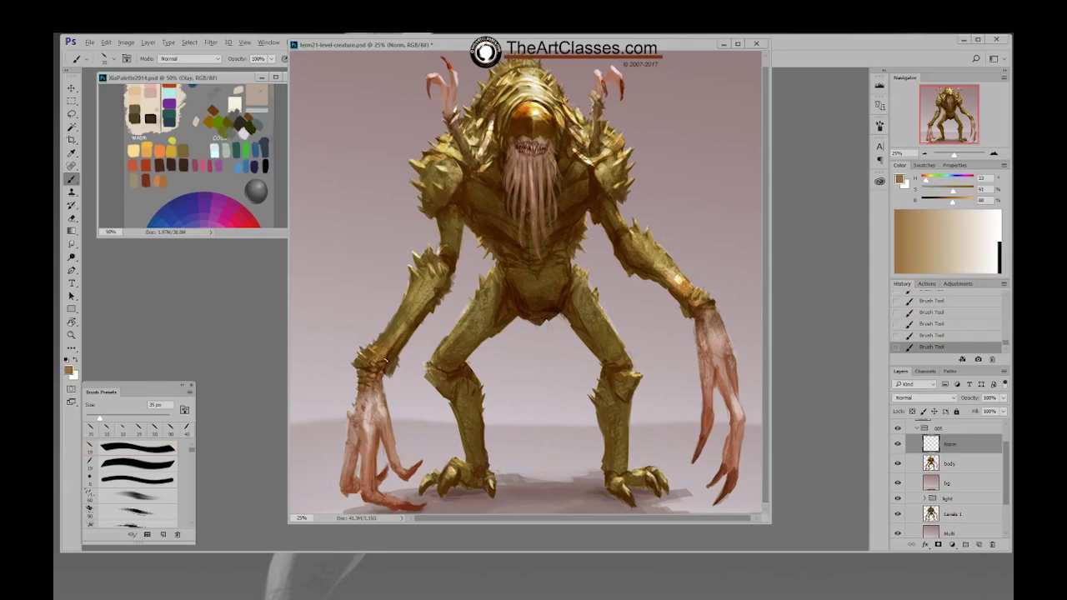
pyautogui.keyDown('alt'); pyautogui.click(388, 368); pyautogui.keyUp('alt')
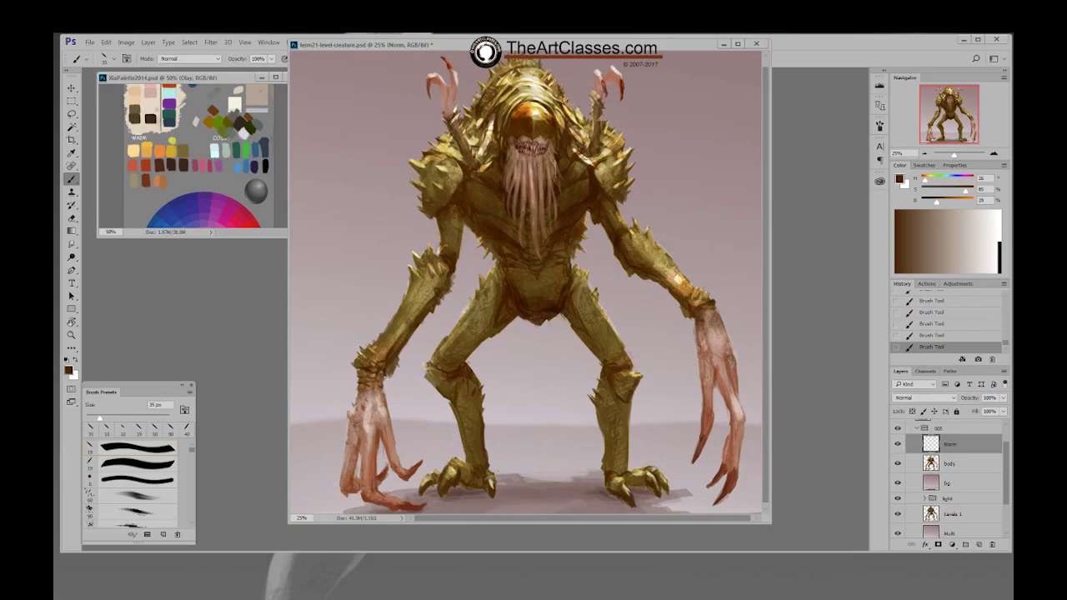
pyautogui.keyDown('alt'); pyautogui.click(391, 368); pyautogui.keyUp('alt')
pyautogui.keyDown('alt'); pyautogui.click(387, 368); pyautogui.keyUp('alt')
pyautogui.keyDown('alt'); pyautogui.click(384, 377); pyautogui.keyUp('alt')
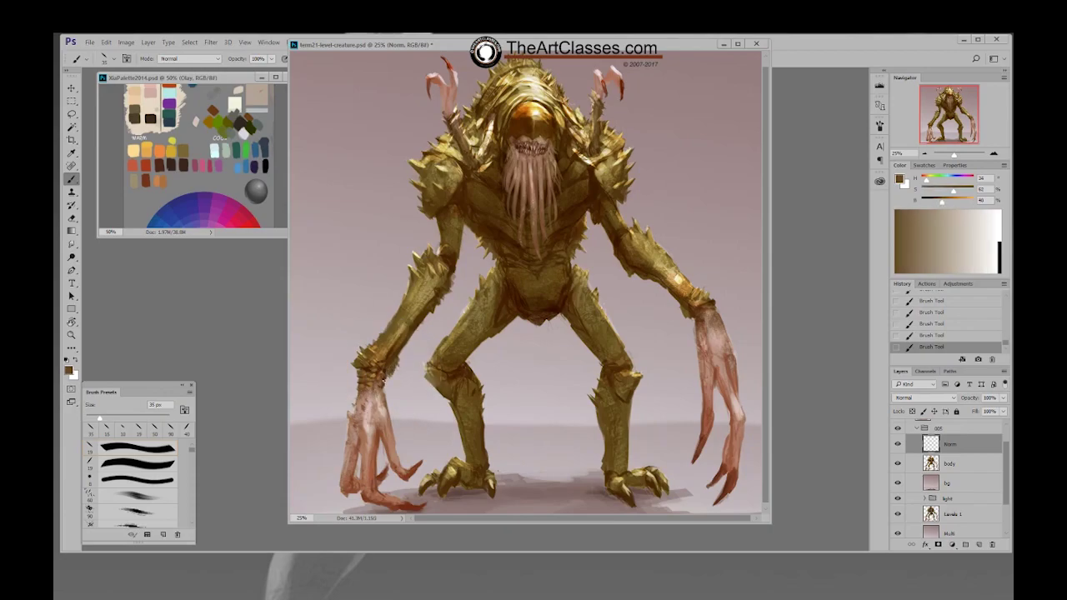
# Blend the base of the left wrist into the top of the hand with sampled ochre and brown tones
pyautogui.keyDown('alt'); pyautogui.click(382, 384); pyautogui.keyUp('alt')
pyautogui.keyDown('alt'); pyautogui.click(380, 383); pyautogui.keyUp('alt')
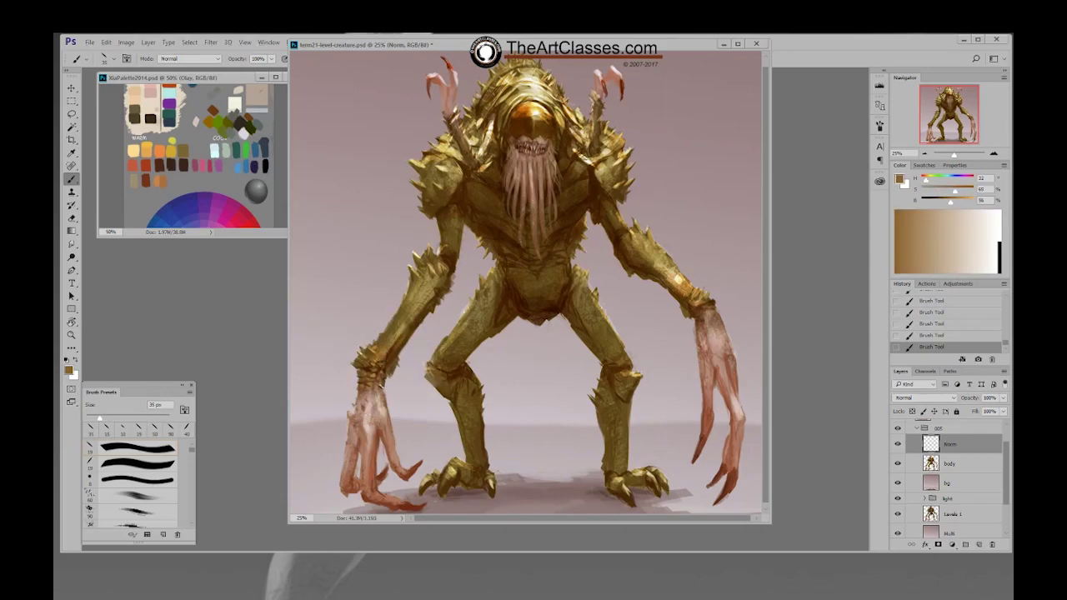
pyautogui.keyDown('alt'); pyautogui.click(384, 384); pyautogui.keyUp('alt')
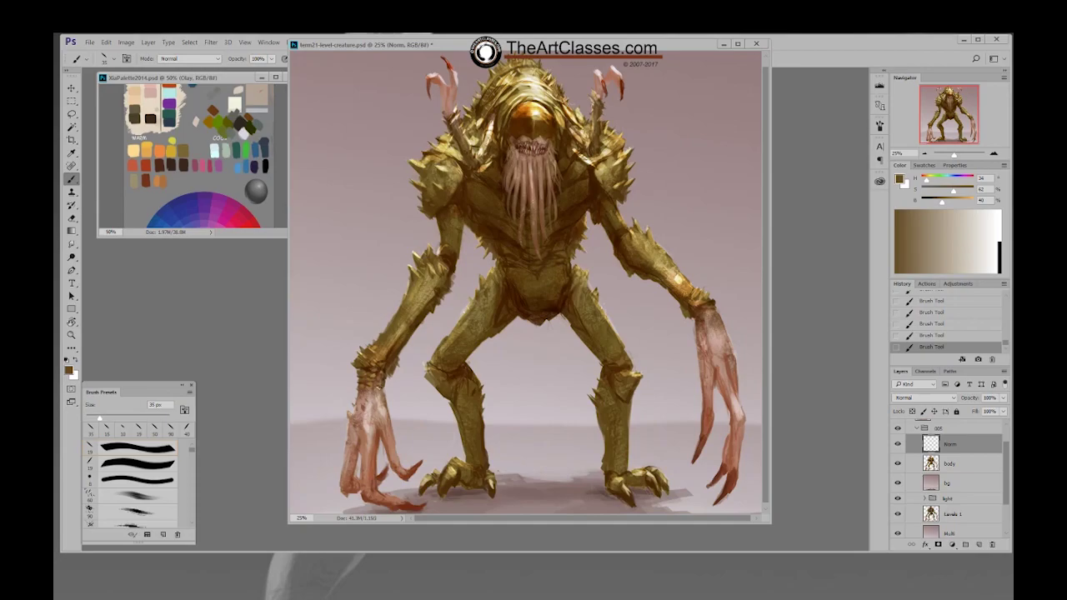
pyautogui.keyDown('alt'); pyautogui.click(380, 377); pyautogui.keyUp('alt')
pyautogui.keyDown('alt'); pyautogui.click(379, 382); pyautogui.keyUp('alt')
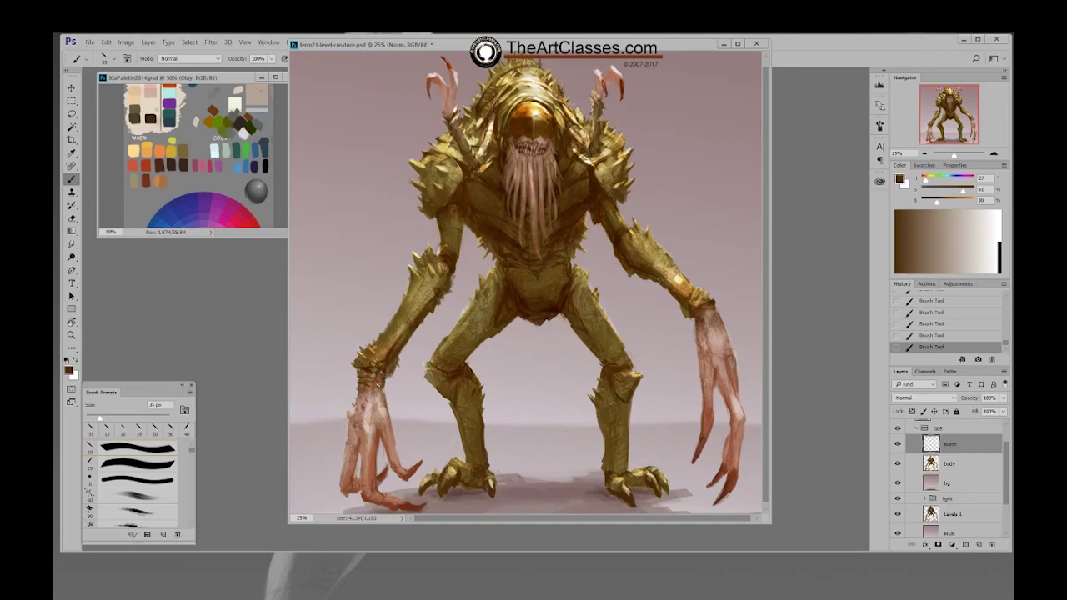
pyautogui.keyDown('alt'); pyautogui.click(380, 375); pyautogui.keyUp('alt')
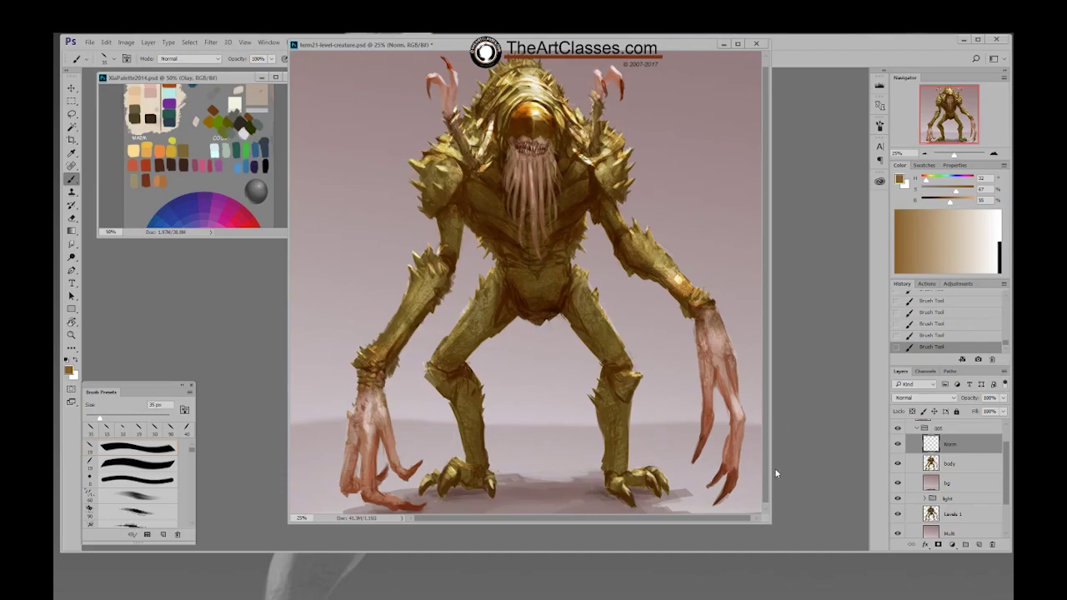
pyautogui.keyDown('alt'); pyautogui.click(387, 372); pyautogui.keyUp('alt')
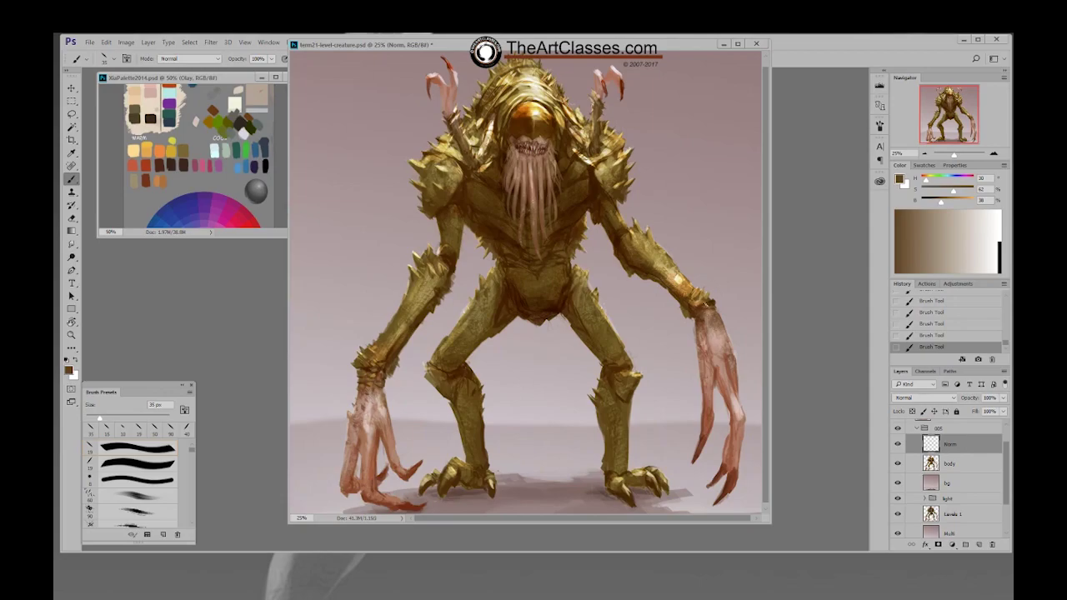
# Paint ridges around the right wrist in sampled golds, light tan and browns with the 35 px brush
pyautogui.keyDown('alt'); pyautogui.click(700, 308); pyautogui.keyUp('alt')
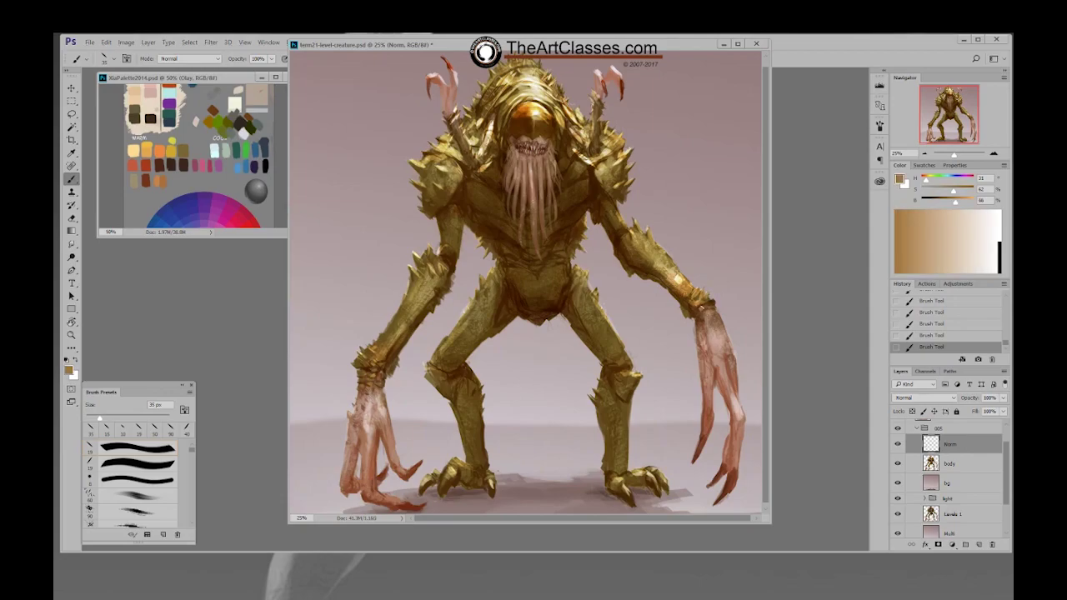
pyautogui.keyDown('alt'); pyautogui.click(710, 305); pyautogui.keyUp('alt')
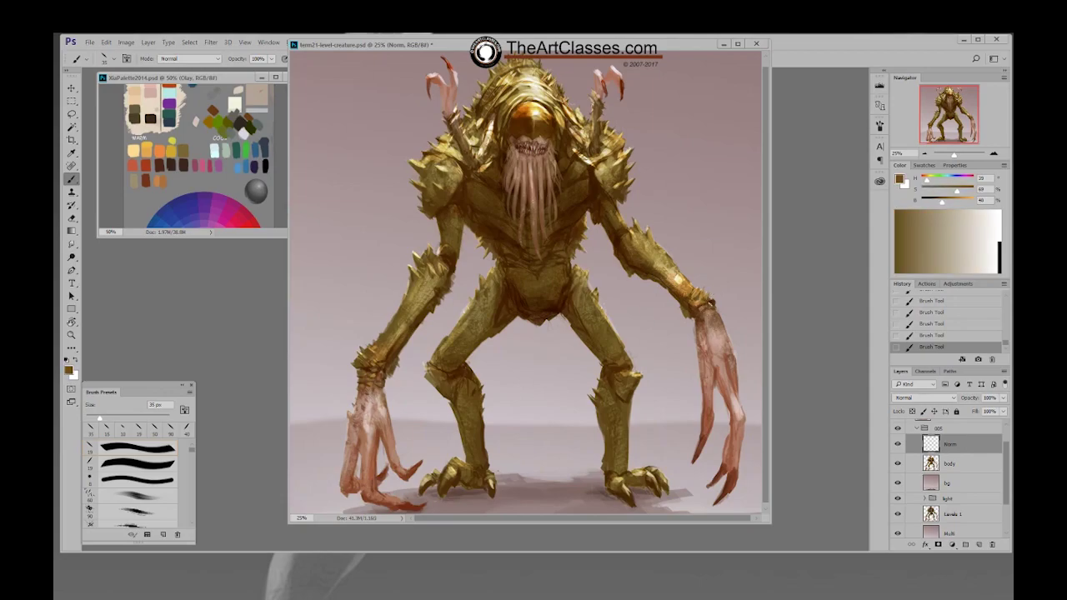
pyautogui.keyDown('alt'); pyautogui.click(708, 305); pyautogui.keyUp('alt')
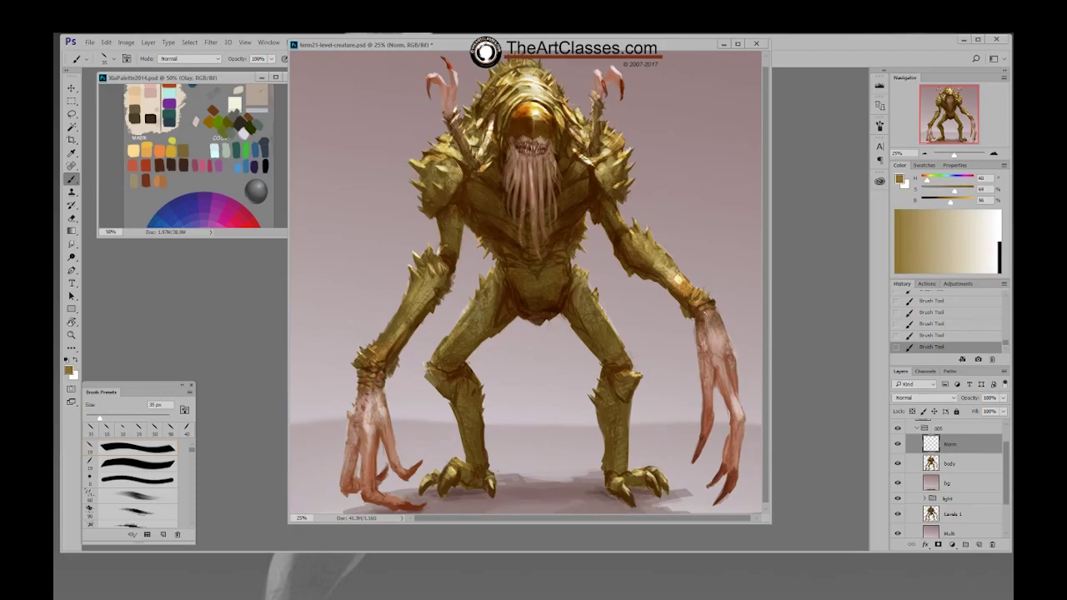
pyautogui.keyDown('alt'); pyautogui.click(707, 308); pyautogui.keyUp('alt')
pyautogui.keyDown('alt'); pyautogui.click(706, 313); pyautogui.keyUp('alt')
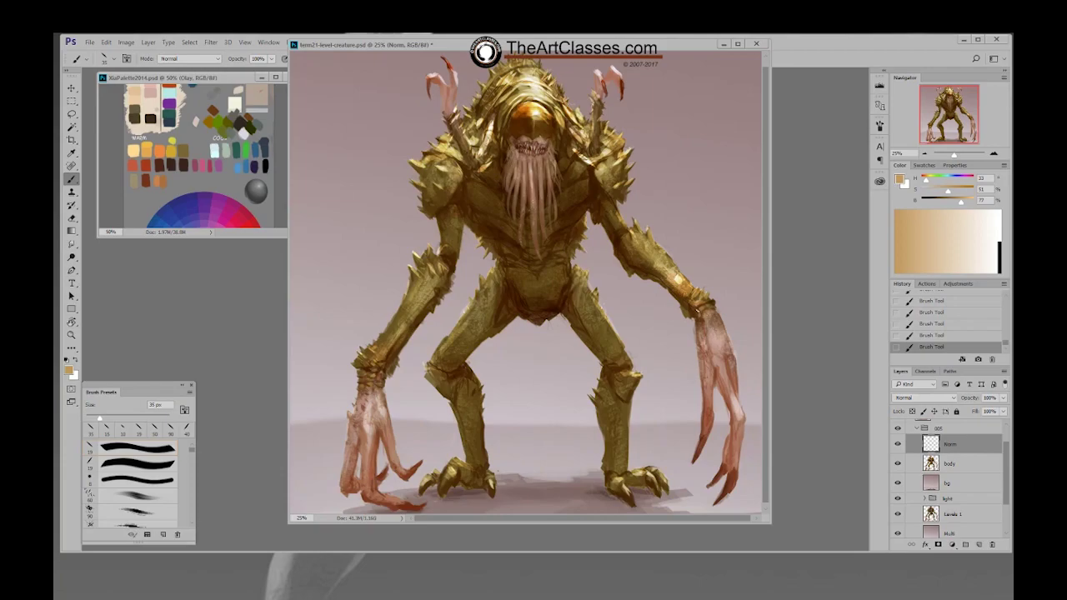
pyautogui.keyDown('alt'); pyautogui.click(696, 295); pyautogui.keyUp('alt')
pyautogui.keyDown('alt'); pyautogui.click(692, 311); pyautogui.keyUp('alt')
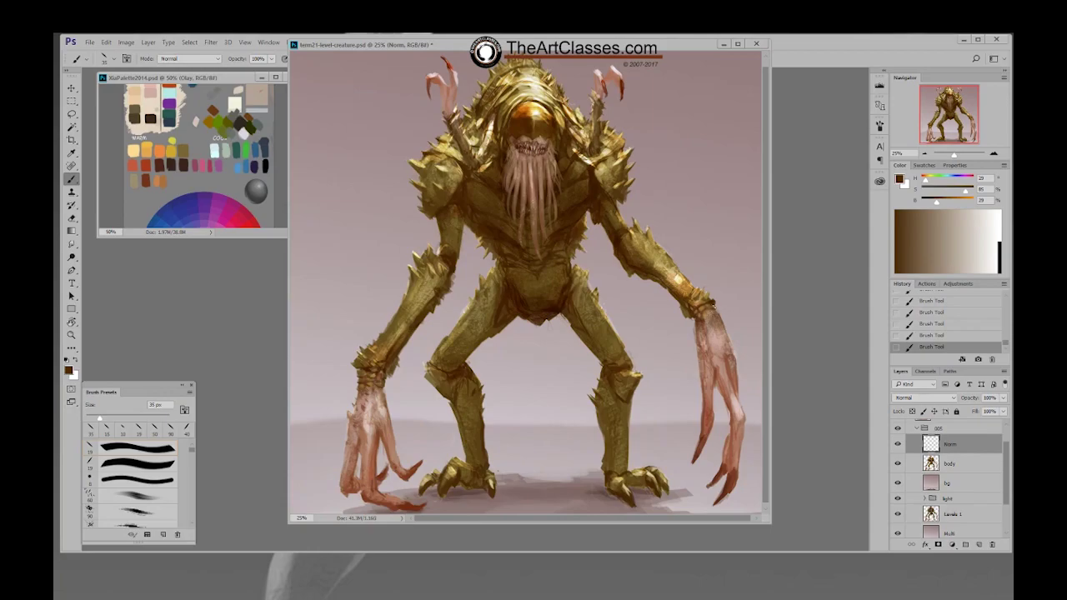
pyautogui.keyDown('alt'); pyautogui.click(706, 302); pyautogui.keyUp('alt')
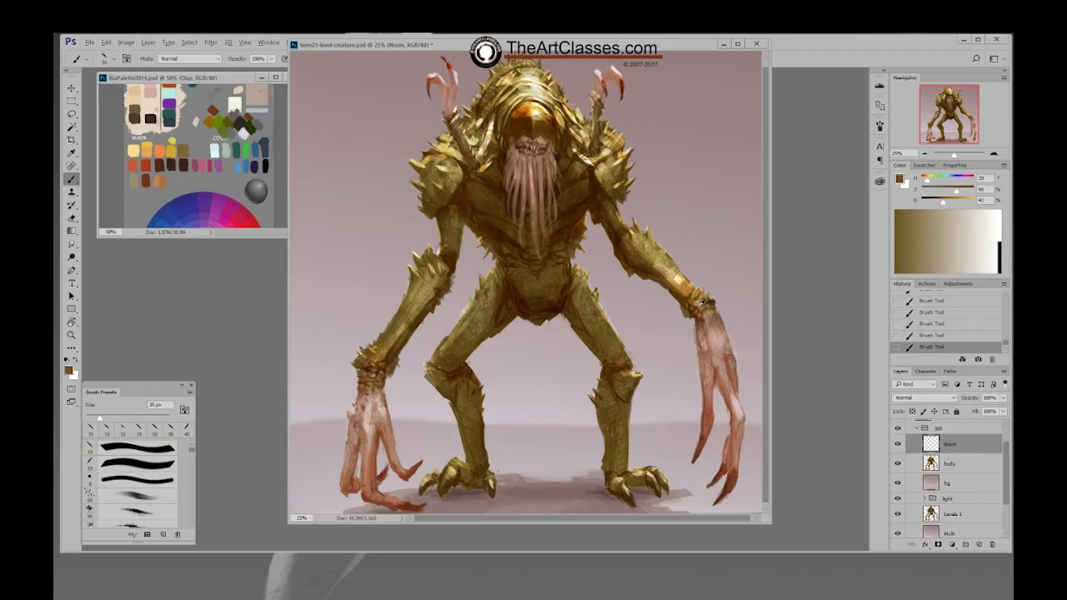
# Detail the right wrist's creases and outer spikes in sampled dark brown and olive tones with the 19 px brush preset
pyautogui.keyDown('alt'); pyautogui.click(693, 308); pyautogui.keyUp('alt')
pyautogui.rightClick(699, 312)
pyautogui.click(783, 408)
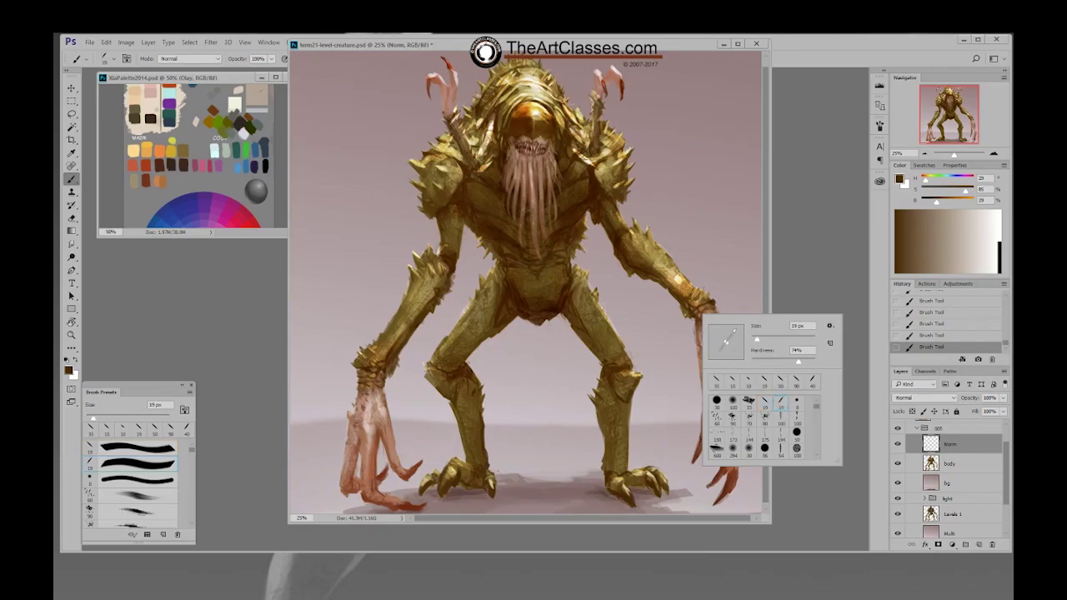
pyautogui.press('Return')
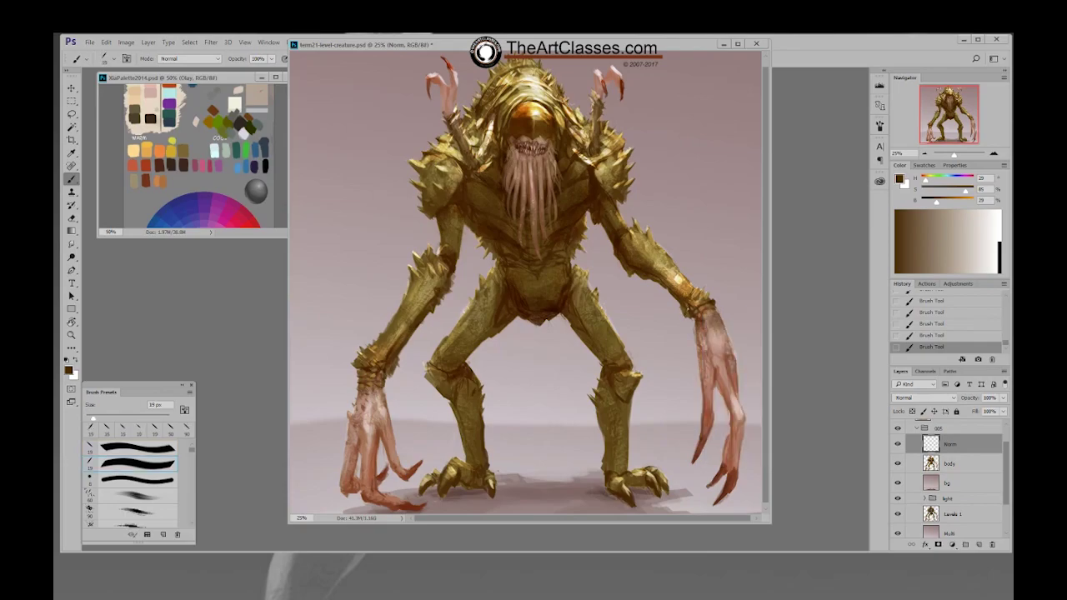
pyautogui.keyDown('alt'); pyautogui.click(692, 310); pyautogui.keyUp('alt')
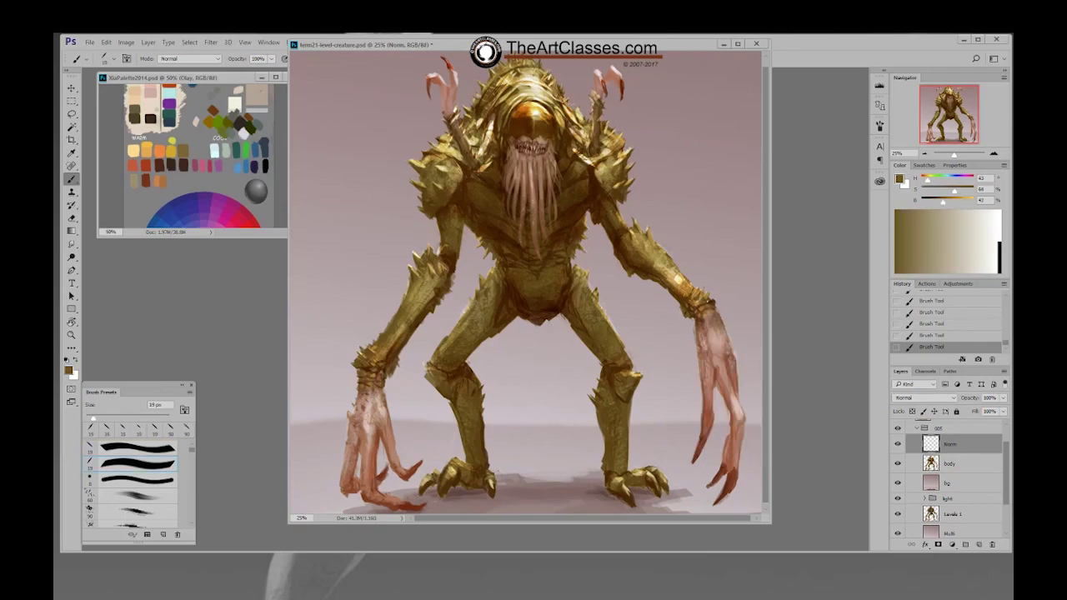
pyautogui.keyDown('alt'); pyautogui.click(716, 298); pyautogui.keyUp('alt')
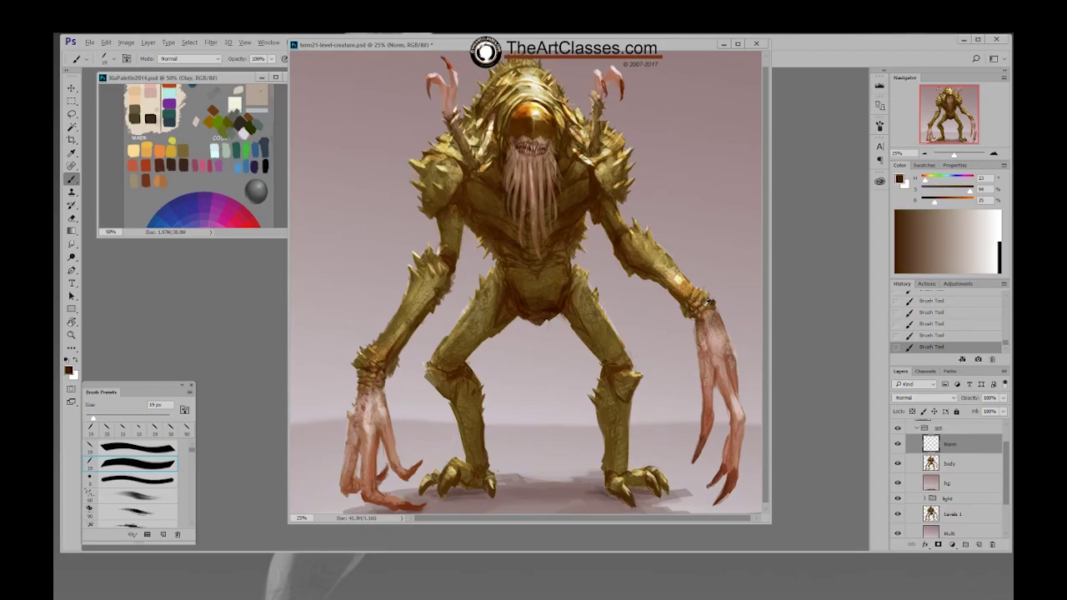
pyautogui.keyDown('alt'); pyautogui.click(708, 303); pyautogui.keyUp('alt')
pyautogui.keyDown('alt'); pyautogui.click(717, 298); pyautogui.keyUp('alt')
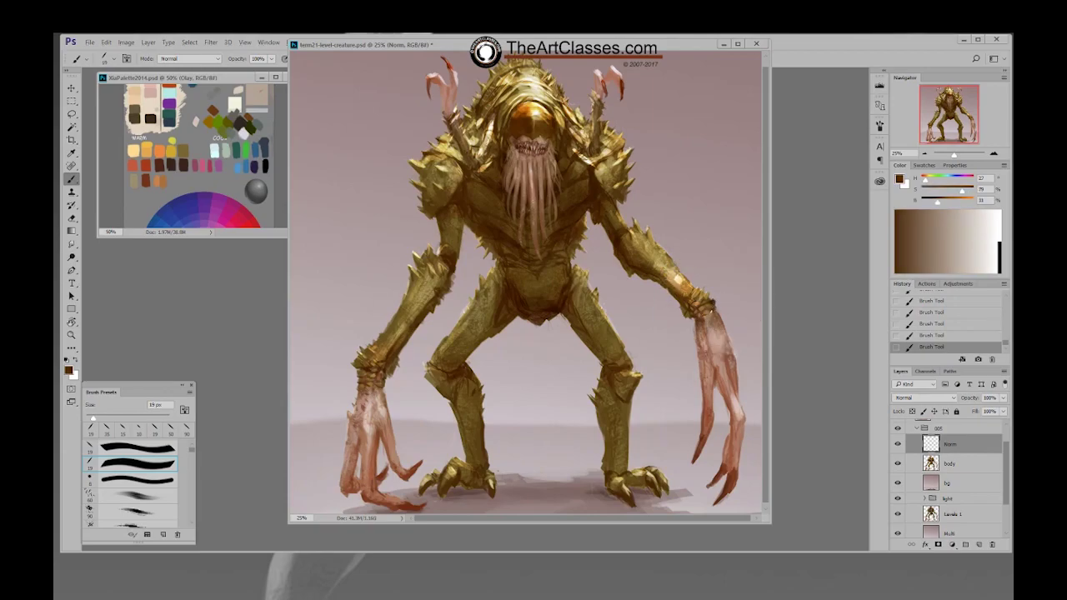
# Sample the near-white forearm highlight and add small highlights to the right wrist with another brush preset at 20 px
pyautogui.keyDown('alt'); pyautogui.click(688, 283); pyautogui.keyUp('alt')
pyautogui.keyDown('alt'); pyautogui.click(678, 278); pyautogui.keyUp('alt')
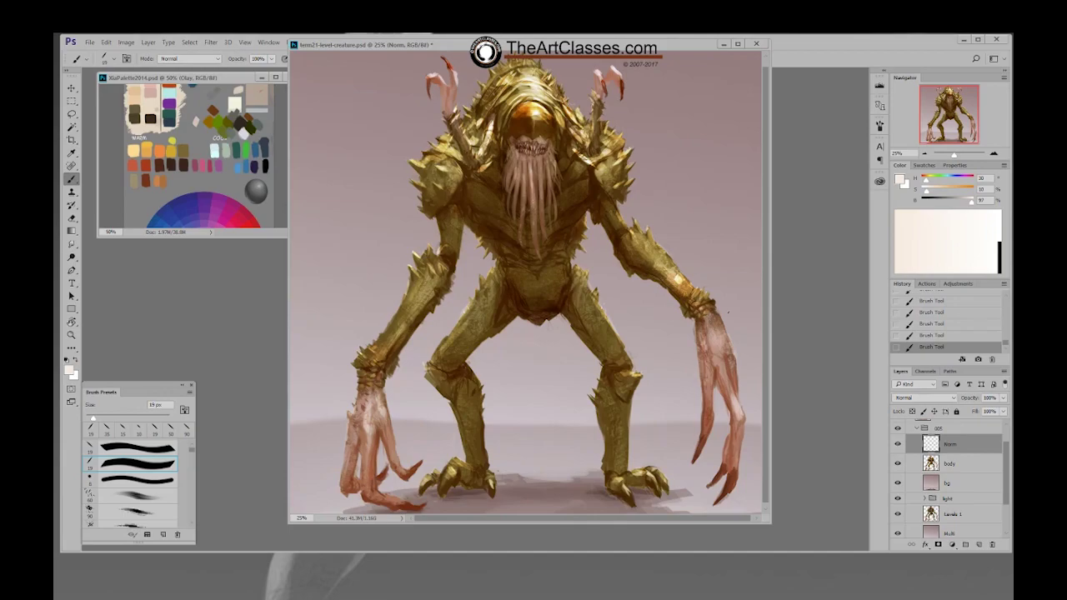
pyautogui.rightClick(702, 316)
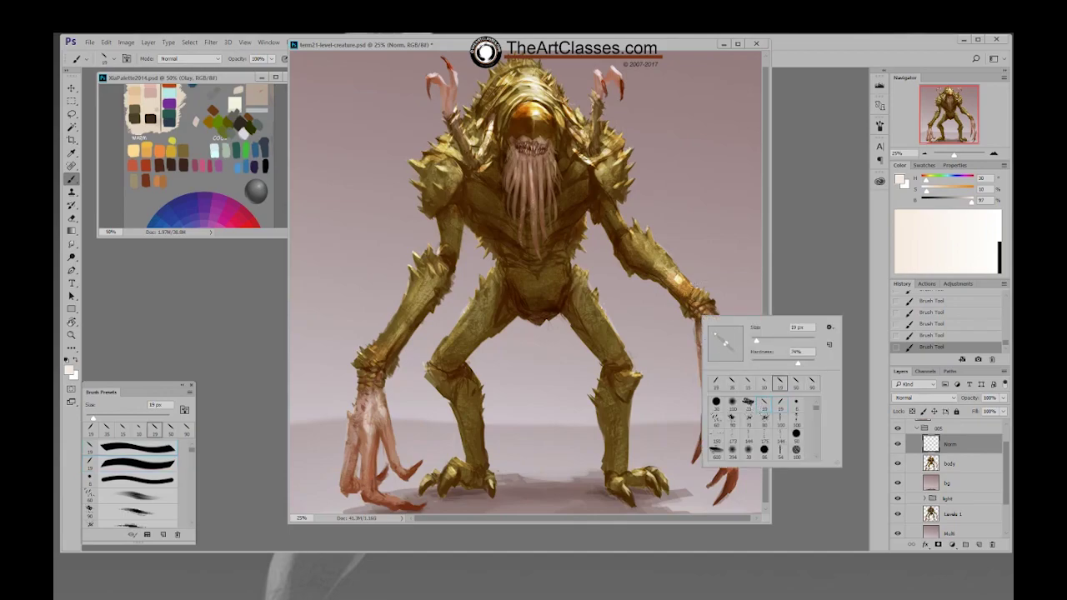
pyautogui.click(709, 303)
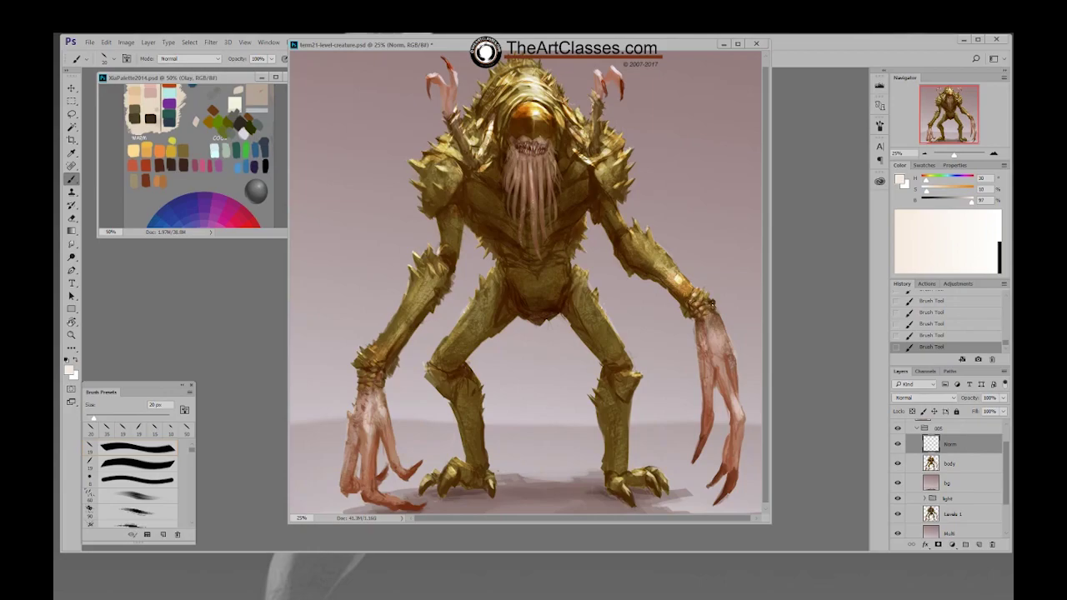
# Refine the transition from the right wrist armor into the hand in sampled gold and olive brown at 20 px
pyautogui.keyDown('alt'); pyautogui.click(710, 300); pyautogui.keyUp('alt')
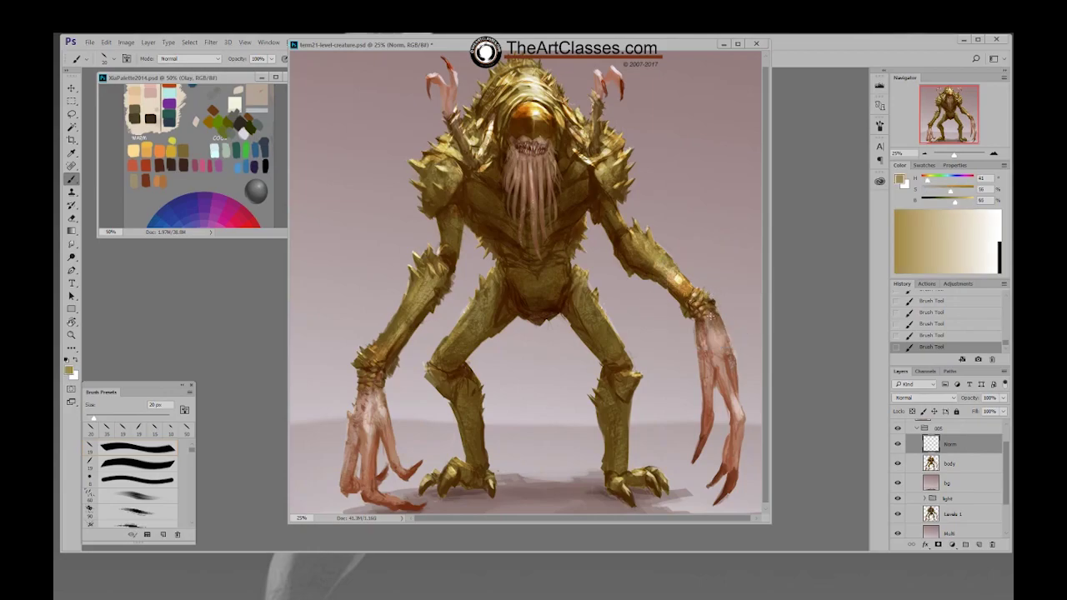
pyautogui.keyDown('alt'); pyautogui.click(712, 315); pyautogui.keyUp('alt')
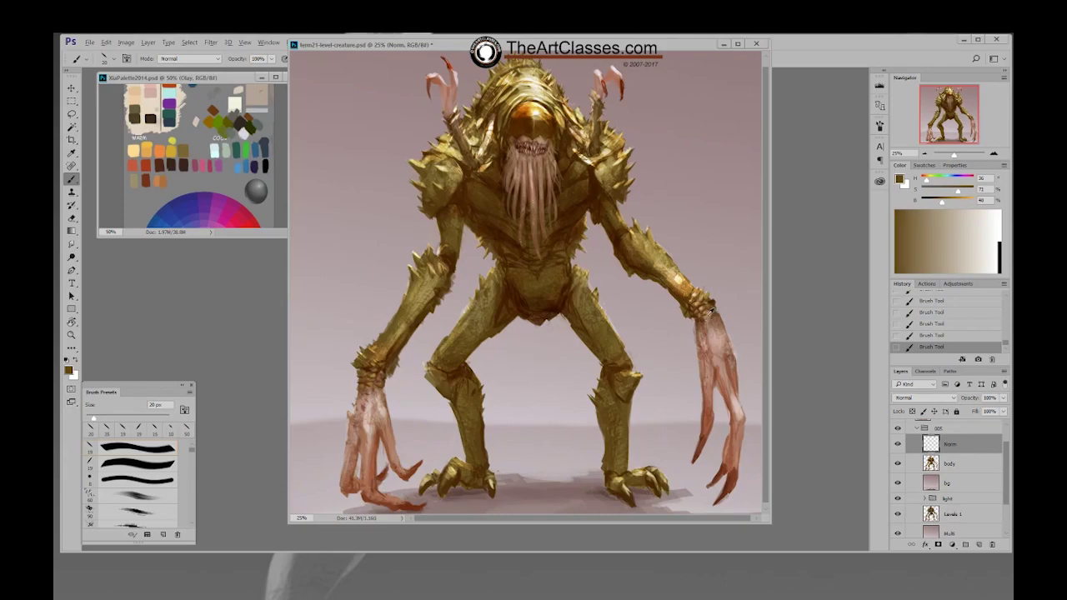
pyautogui.keyDown('alt'); pyautogui.click(701, 317); pyautogui.keyUp('alt')
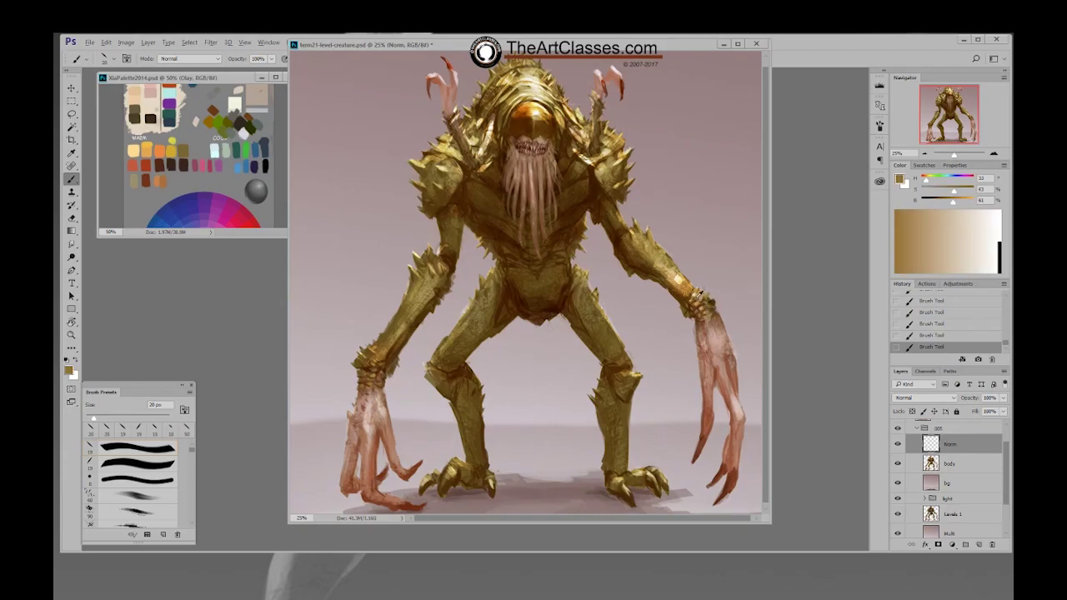
pyautogui.keyDown('alt'); pyautogui.click(706, 296); pyautogui.keyUp('alt')
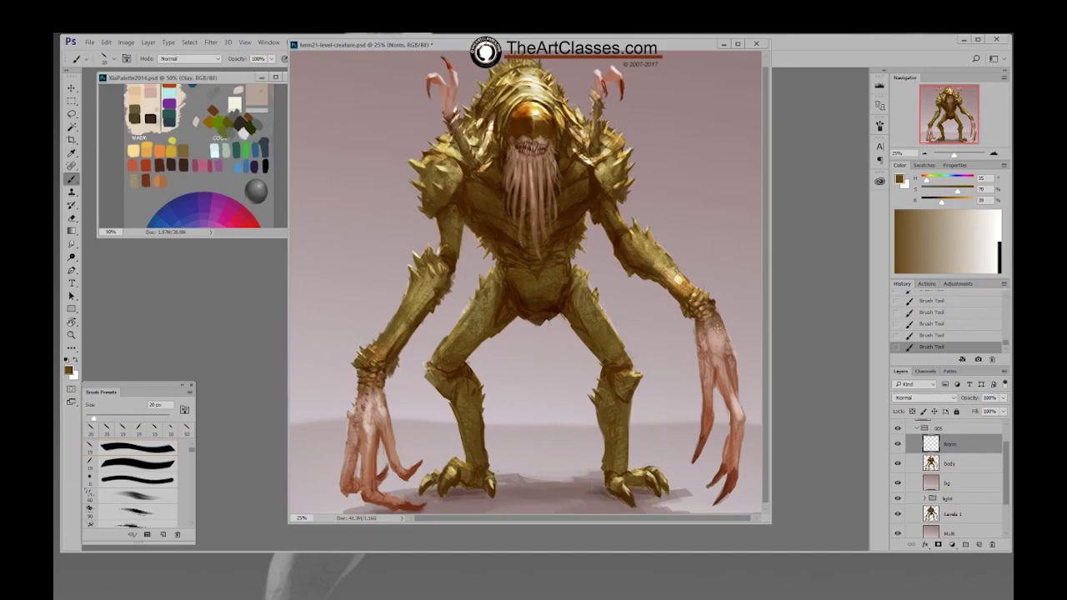
# Paint the backs of both hands below the wrists in sampled pinks, tans and brown at 40 px
pyautogui.keyDown('alt'); pyautogui.click(719, 335); pyautogui.keyUp('alt')
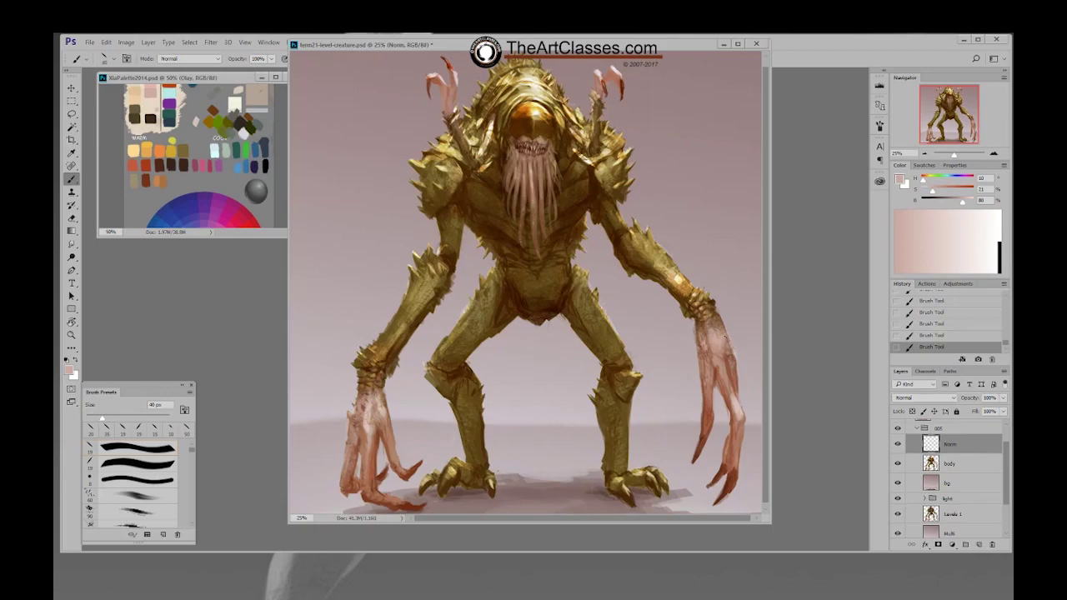
pyautogui.keyDown('alt'); pyautogui.click(719, 335); pyautogui.keyUp('alt')
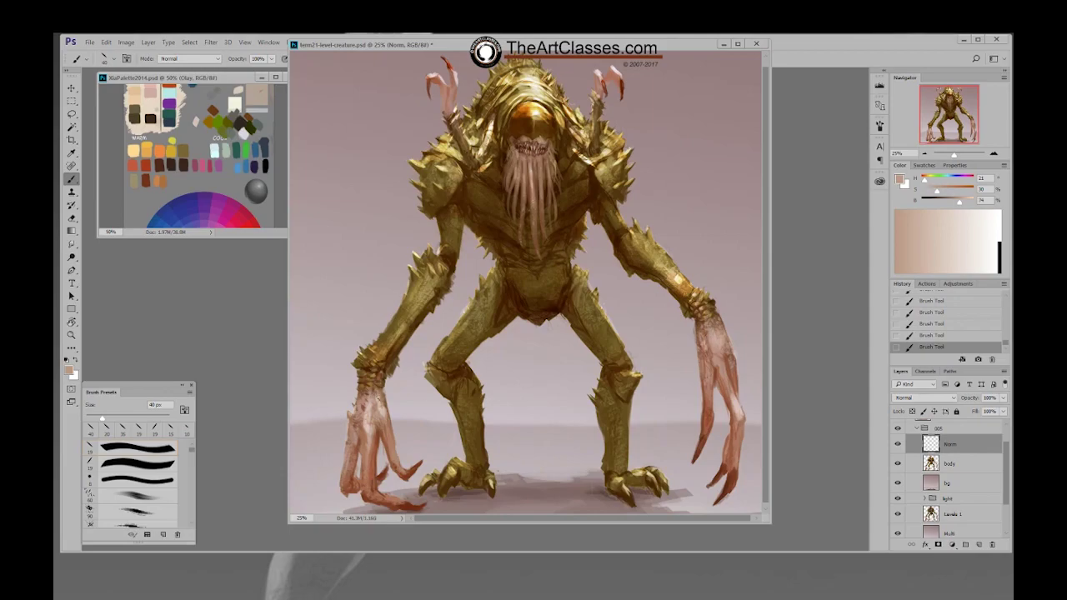
pyautogui.keyDown('alt'); pyautogui.click(368, 386); pyautogui.keyUp('alt')
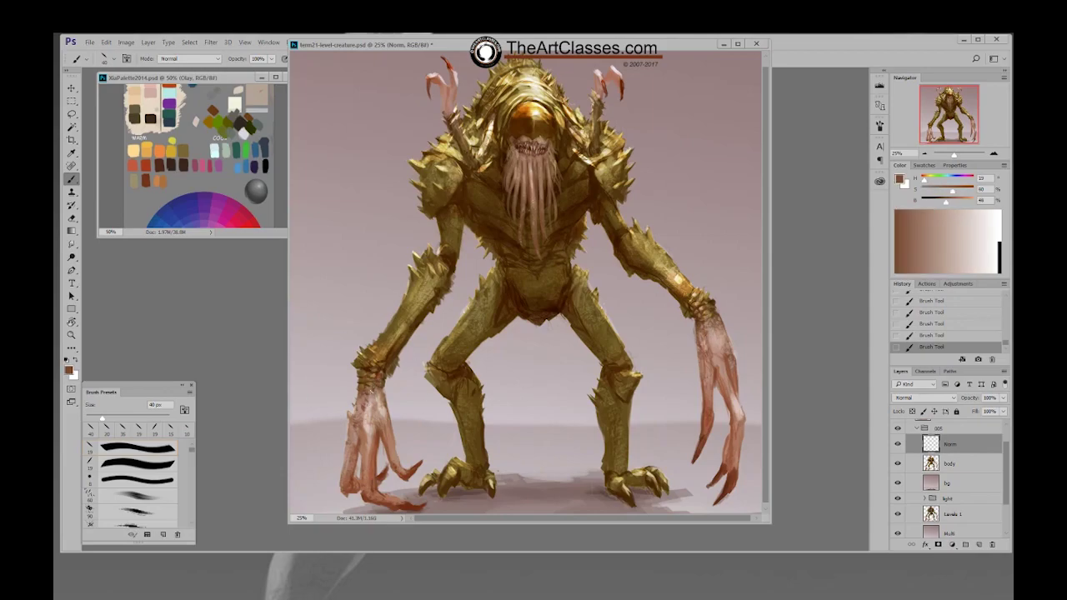
pyautogui.keyDown('alt'); pyautogui.click(377, 427); pyautogui.keyUp('alt')
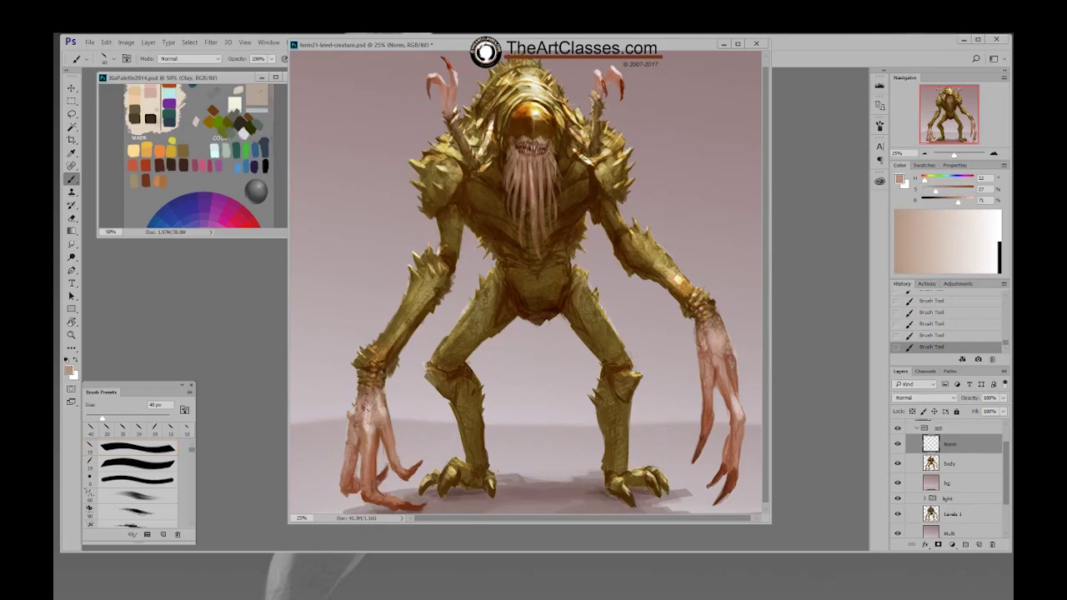
pyautogui.keyDown('alt'); pyautogui.click(368, 409); pyautogui.keyUp('alt')
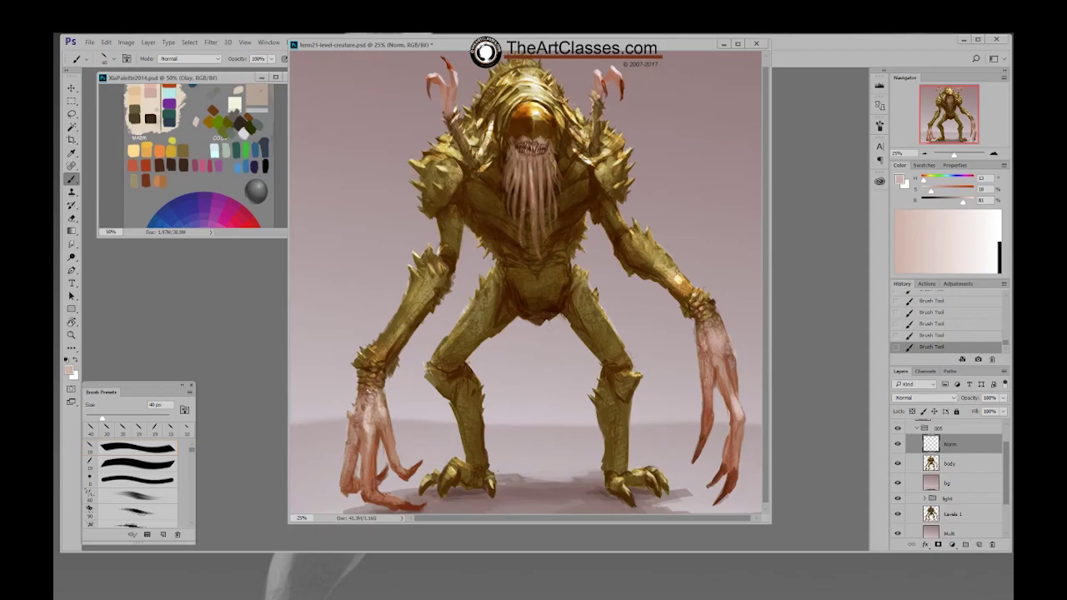
# Compare the current hand painting with an earlier history state and return to the latest state
pyautogui.click(963, 335)
pyautogui.click(963, 313)
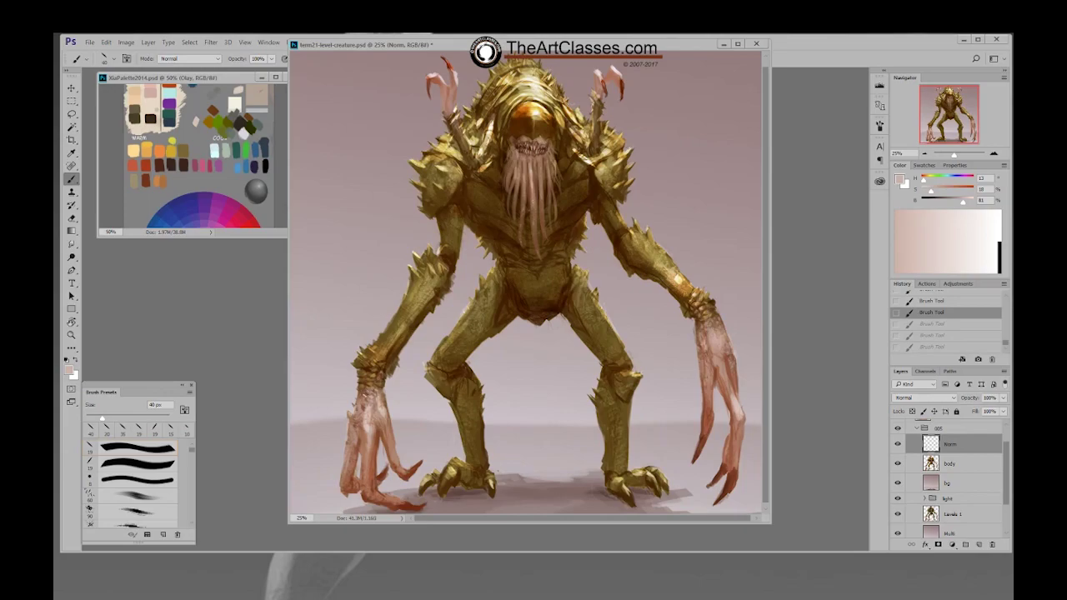
pyautogui.click(947, 347)
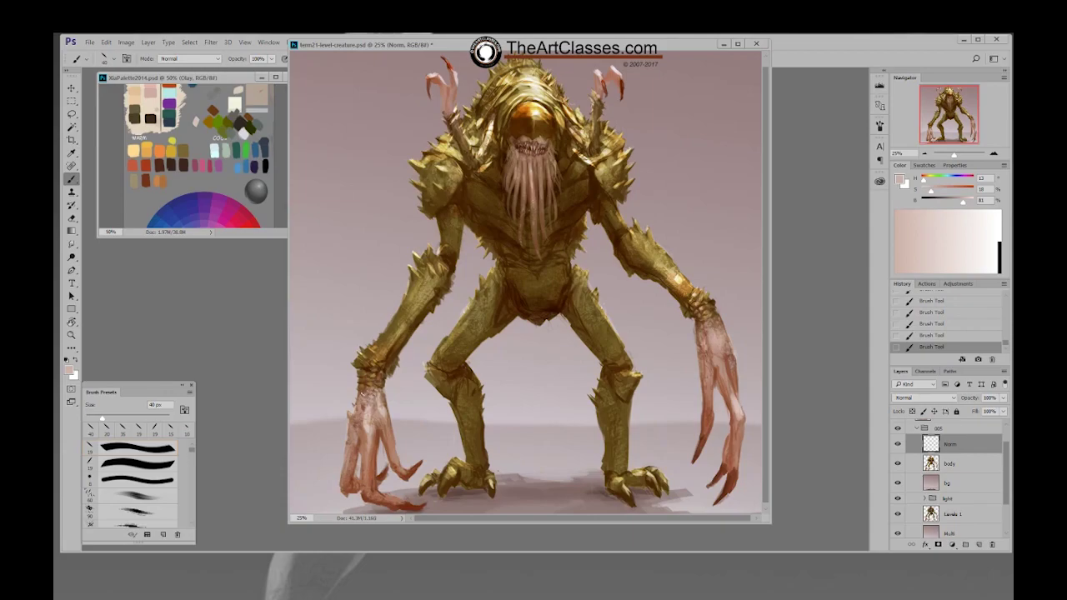
pyautogui.click(953, 335)
pyautogui.click(955, 313)
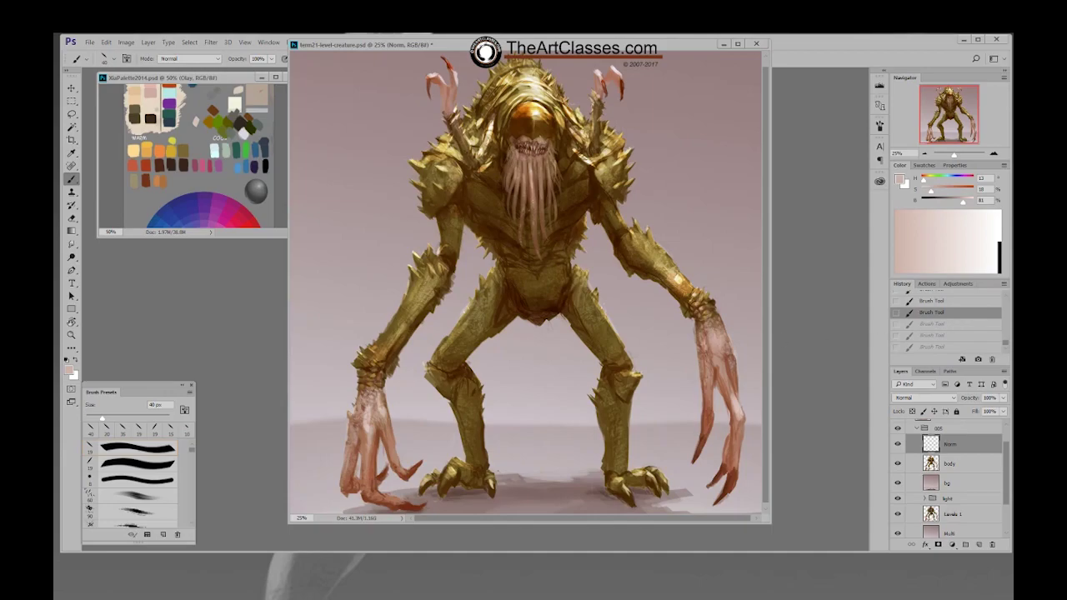
pyautogui.hotkey('ctrl', 'z')
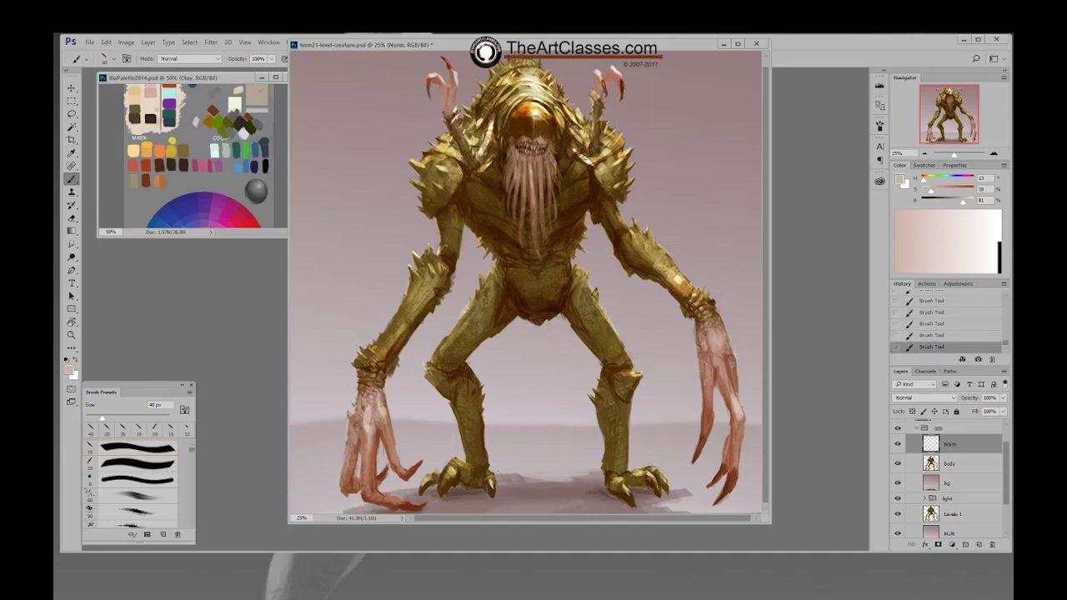
# Detail the wrist-to-hand transitions in sampled browns at 30 px, using another brush preset on the right hand
pyautogui.keyDown('alt'); pyautogui.click(366, 386); pyautogui.keyUp('alt')
pyautogui.press('[')
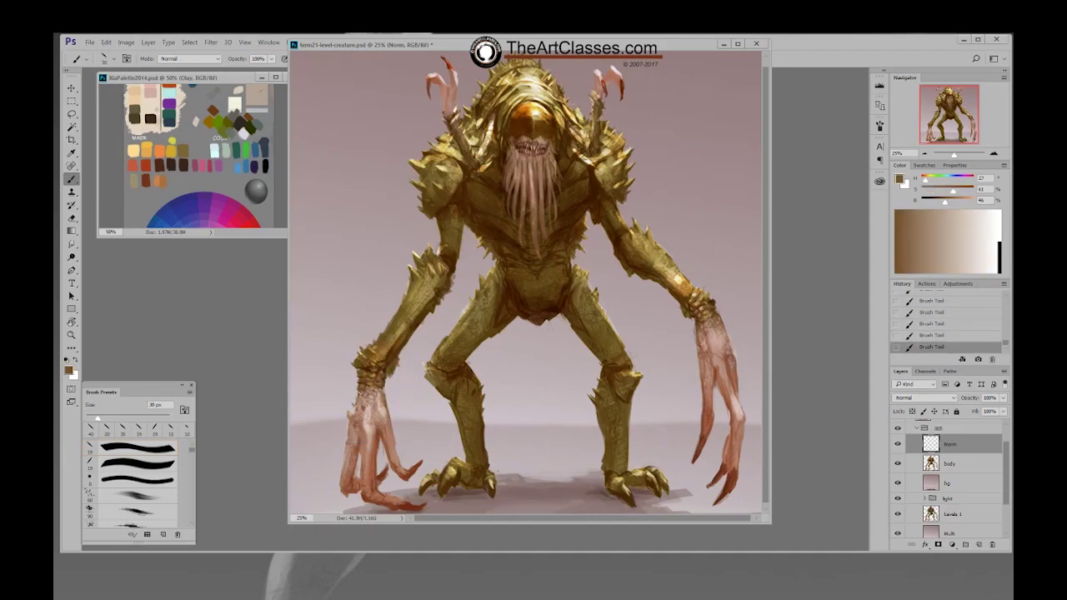
pyautogui.rightClick(678, 337)
pyautogui.click(775, 407)
pyautogui.keyDown('alt'); pyautogui.click(721, 315); pyautogui.keyUp('alt')
pyautogui.press(']')
pyautogui.press(']')
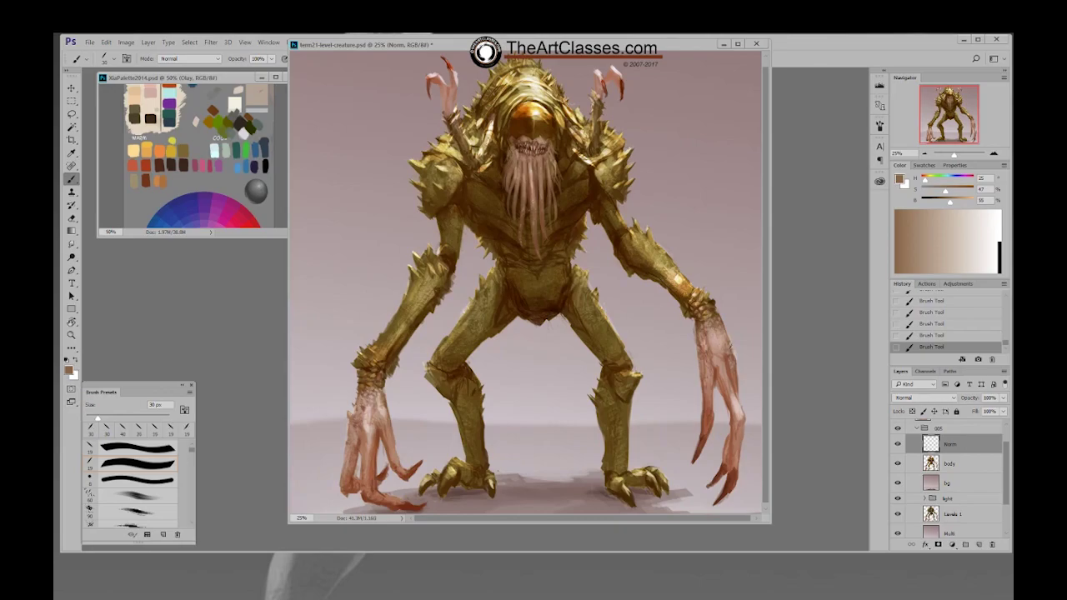
pyautogui.keyDown('alt'); pyautogui.click(729, 322); pyautogui.keyUp('alt')
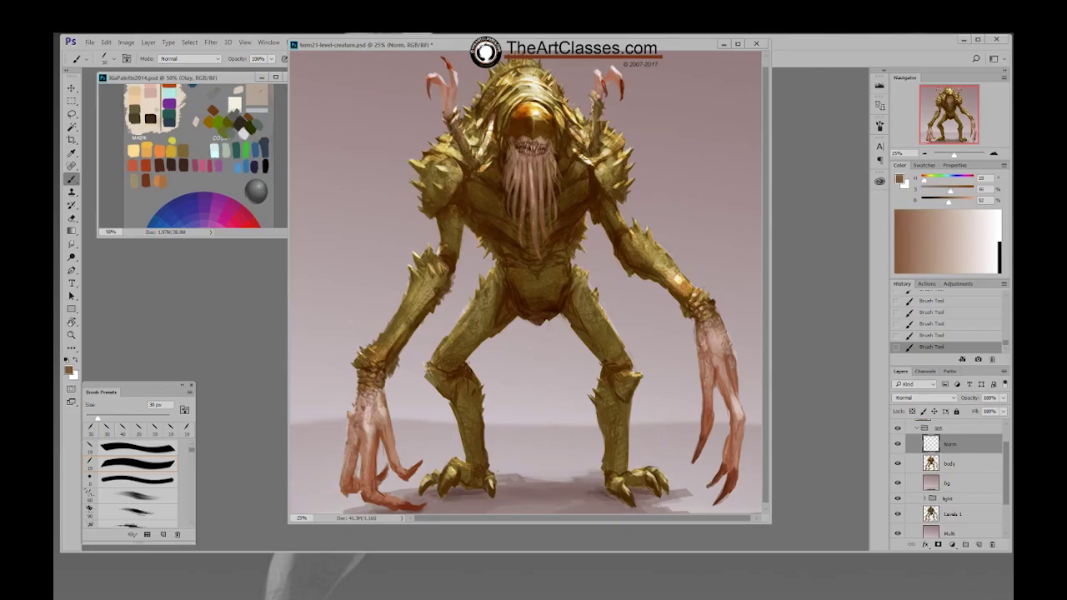
pyautogui.keyDown('alt'); pyautogui.click(724, 329); pyautogui.keyUp('alt')
# Raise a sampled pale pink to 91% brightness and highlight the backs of the hands, using a 50 px brush on the left hand
pyautogui.keyDown('alt'); pyautogui.click(739, 404); pyautogui.keyUp('alt')
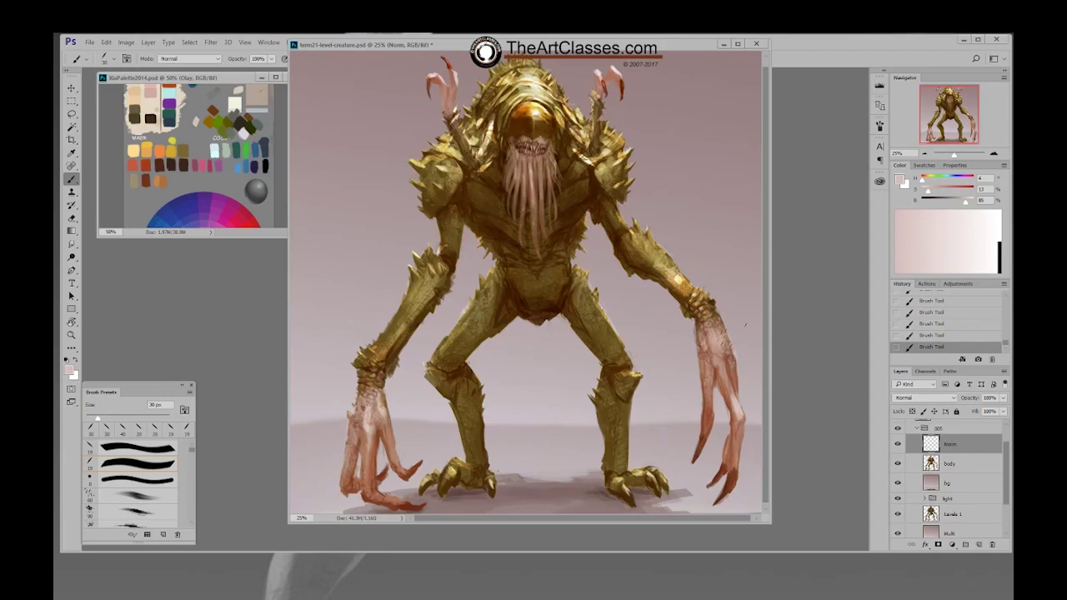
pyautogui.click(967, 201)
pyautogui.keyDown('alt'); pyautogui.click(750, 325); pyautogui.keyUp('alt')
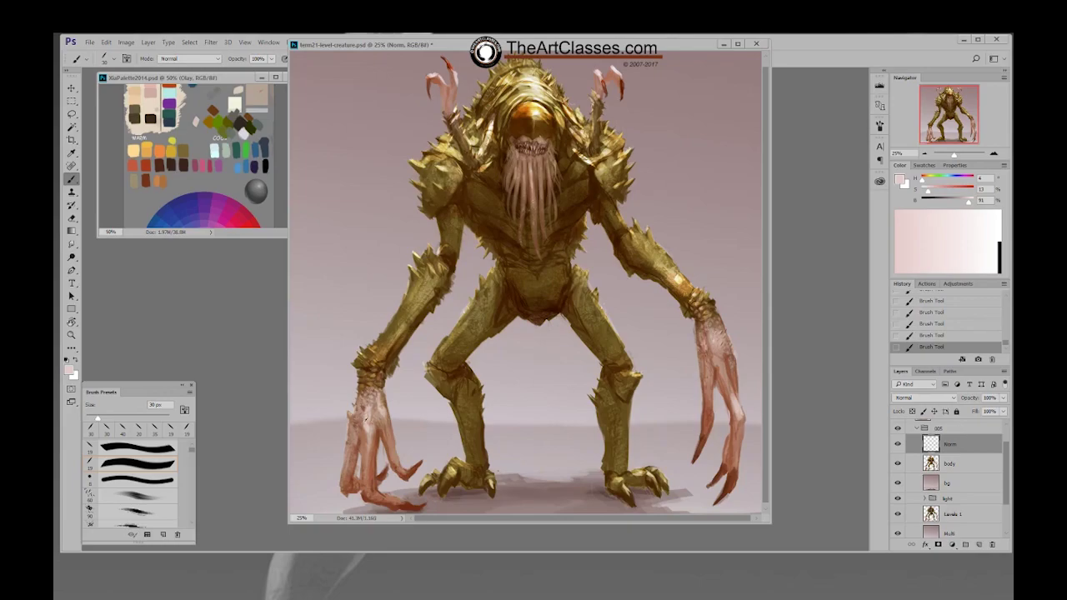
pyautogui.rightClick(375, 418)
pyautogui.click(472, 488)
pyautogui.press('Return')
pyautogui.press(']')
pyautogui.keyDown('alt'); pyautogui.click(381, 402); pyautogui.keyUp('alt')
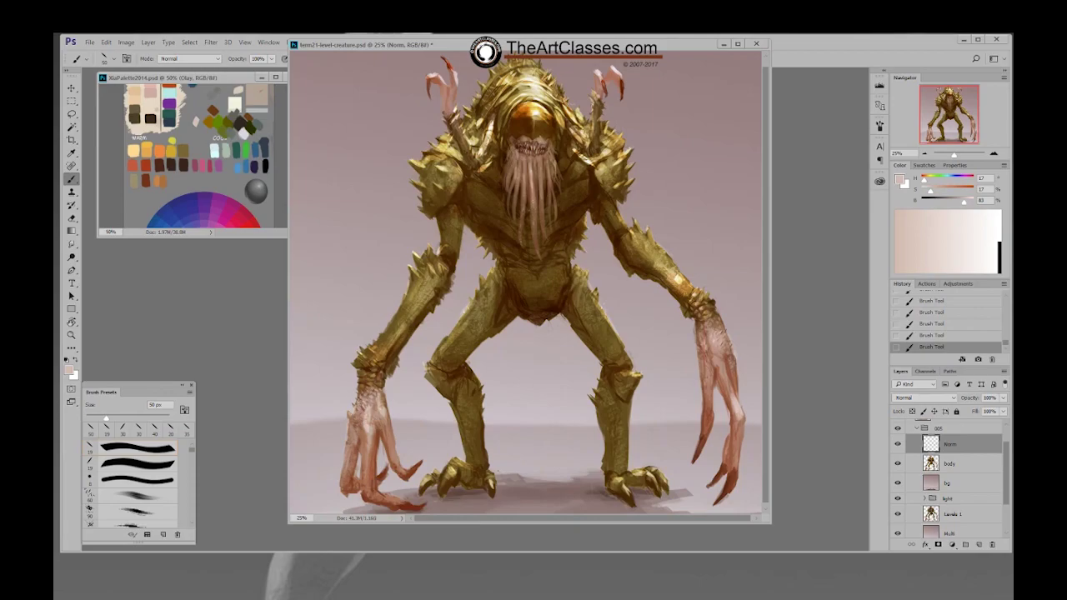
# Detail the back of the left hand in sampled browns with the 19 px brush preset
pyautogui.rightClick(403, 403)
pyautogui.click(481, 491)
pyautogui.press('Return')
pyautogui.keyDown('alt'); pyautogui.click(388, 408); pyautogui.keyUp('alt')
pyautogui.keyDown('alt'); pyautogui.click(391, 410); pyautogui.keyUp('alt')
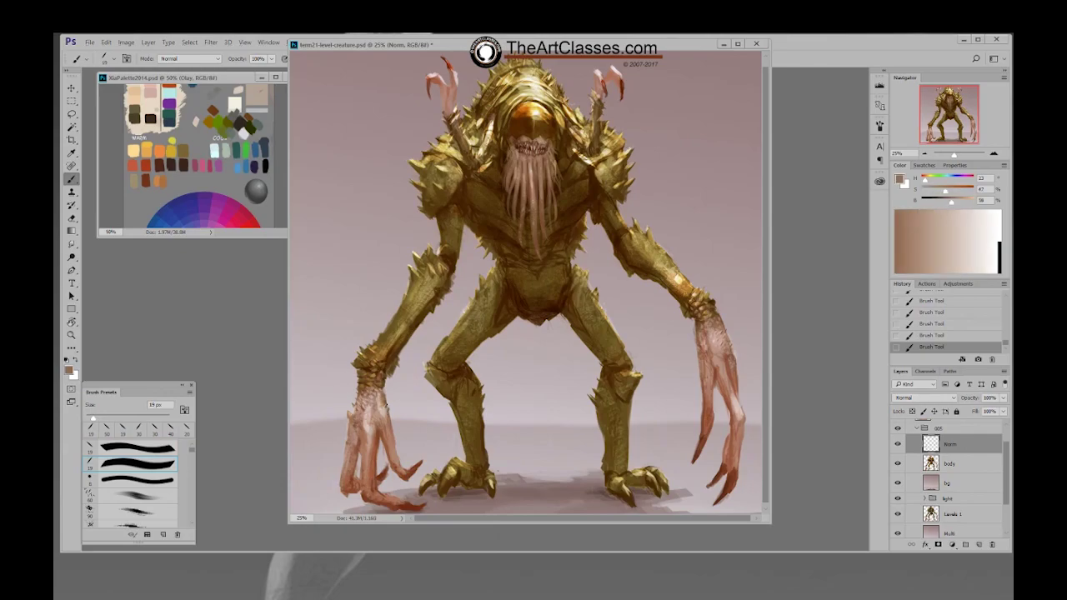
pyautogui.keyDown('alt'); pyautogui.click(385, 400); pyautogui.keyUp('alt')
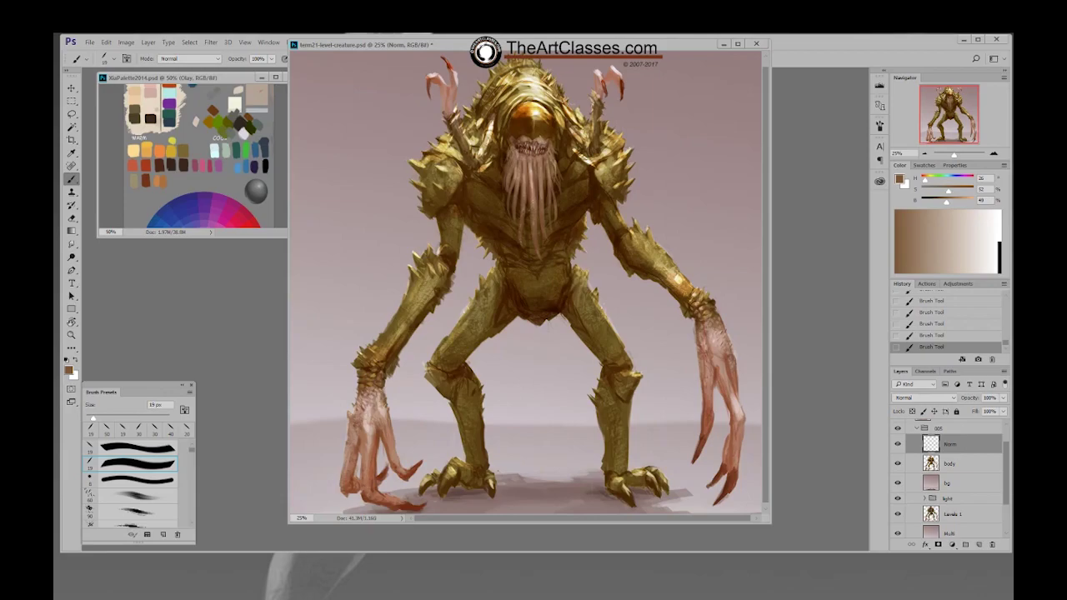
# Detail the skin creases just below the right wrist in sampled browns at 19 px
pyautogui.keyDown('alt'); pyautogui.click(700, 323); pyautogui.keyUp('alt')
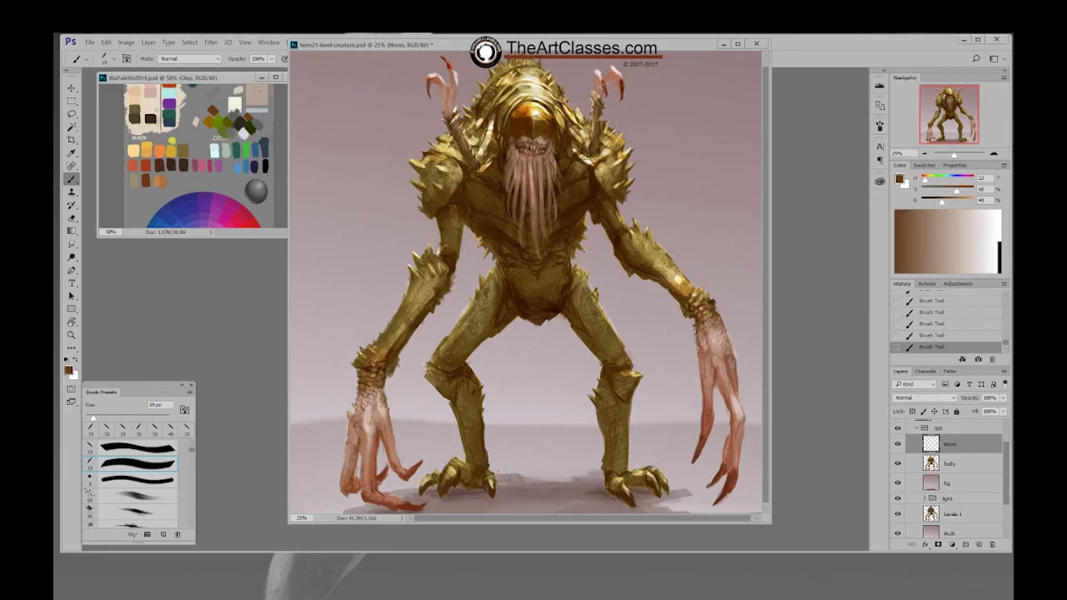
pyautogui.keyDown('alt'); pyautogui.click(723, 318); pyautogui.keyUp('alt')
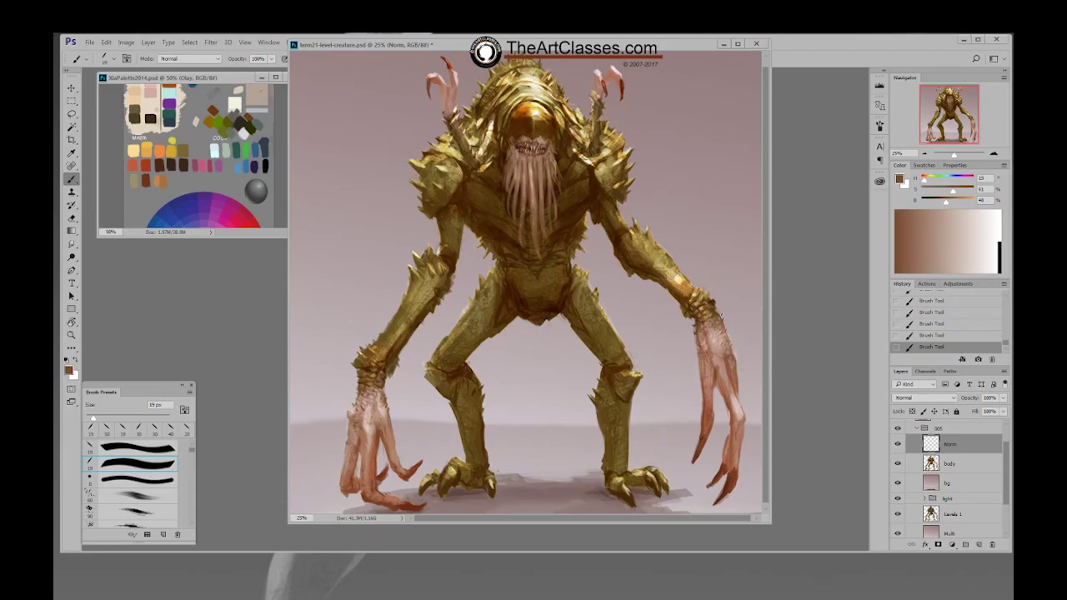
pyautogui.keyDown('alt'); pyautogui.click(700, 335); pyautogui.keyUp('alt')
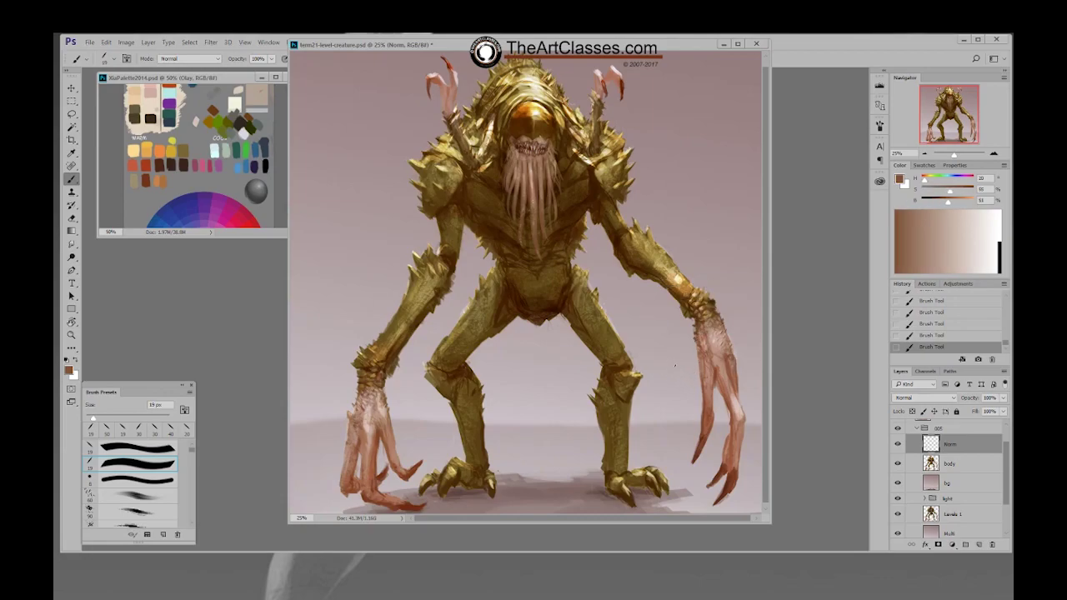
# Sample the pinkish tan of the right hand's fingers and choose the other 19 px brush preset
pyautogui.keyDown('alt'); pyautogui.click(632, 238); pyautogui.keyUp('alt')
pyautogui.rightClick(627, 251)
pyautogui.press('Escape')
pyautogui.keyDown('alt'); pyautogui.click(733, 393); pyautogui.keyUp('alt')
pyautogui.rightClick(716, 374)
pyautogui.click(773, 463)
pyautogui.click(622, 236)
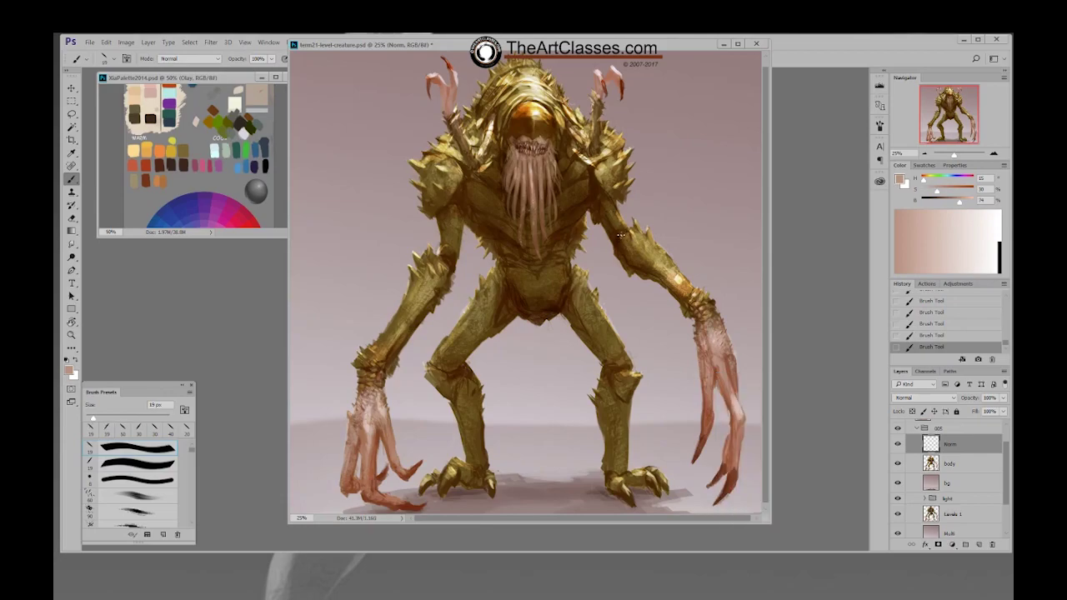
# Set the brush opacity to 70% and try both 19 px brush presets around the arms and shoulder
pyautogui.press(']')
pyautogui.press(']')
pyautogui.press('7')
pyautogui.rightClick(464, 260)
pyautogui.click(515, 329)
pyautogui.click(450, 262)
pyautogui.rightClick(595, 189)
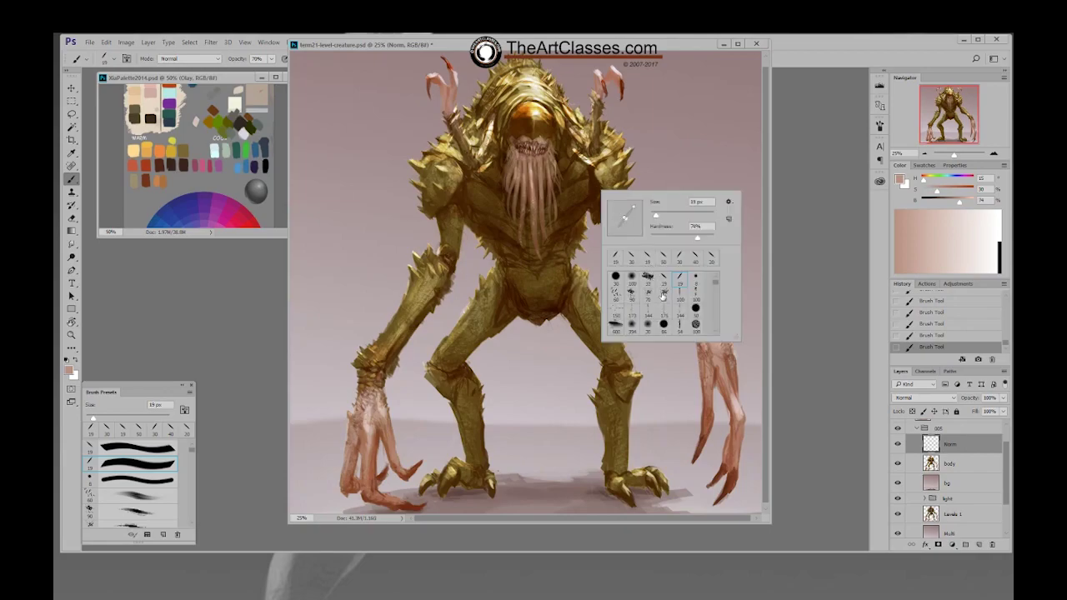
pyautogui.press('Return')
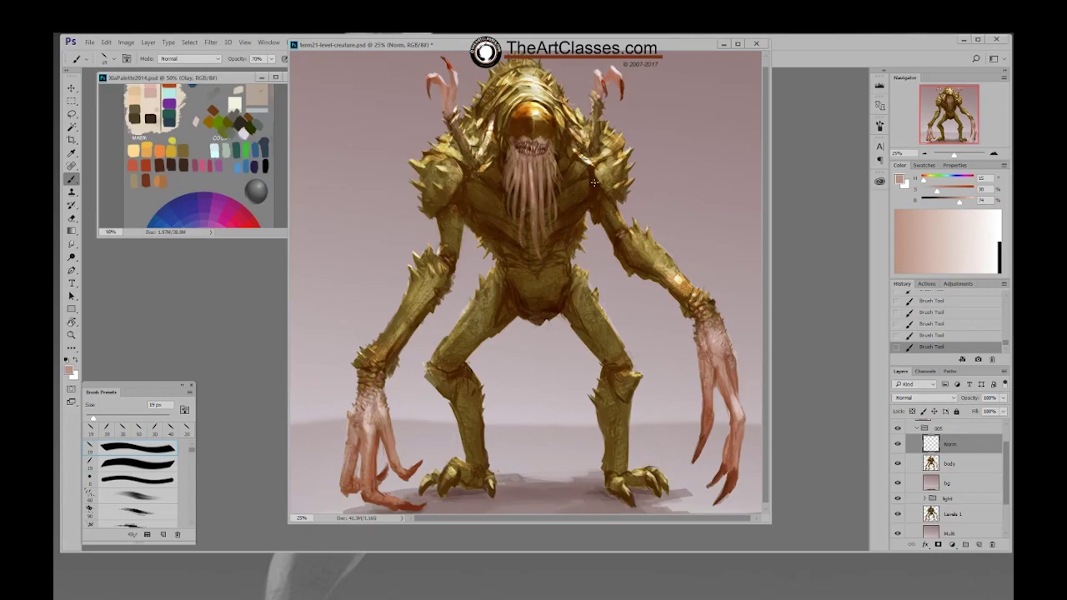
# Refine the face tentacles in sampled browns at 40 px and 70% opacity, and switch to the 19 px brush preset
pyautogui.keyDown('alt'); pyautogui.click(547, 214); pyautogui.keyUp('alt')
pyautogui.press(']')
pyautogui.press(']')
pyautogui.press(']')
pyautogui.press(']')
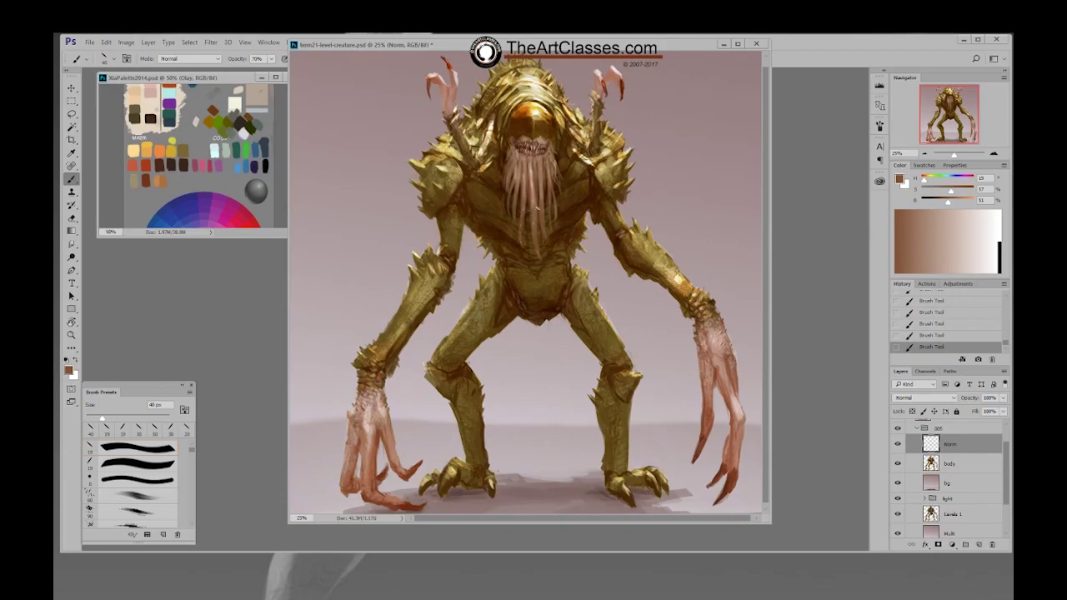
pyautogui.keyDown('alt'); pyautogui.click(540, 209); pyautogui.keyUp('alt')
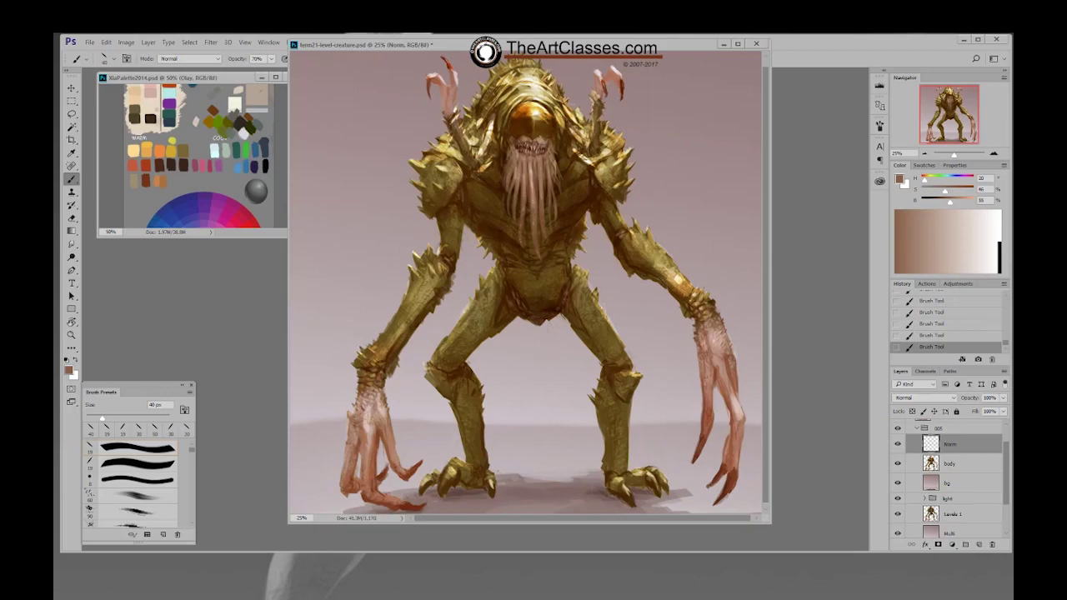
pyautogui.rightClick(565, 296)
pyautogui.click(624, 354)
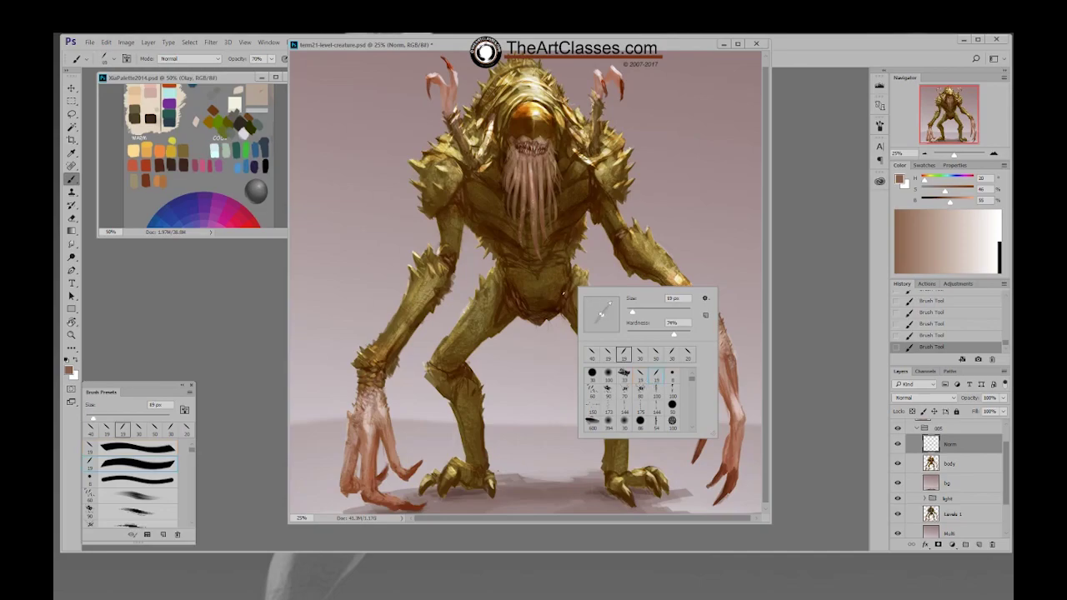
pyautogui.click(562, 300)
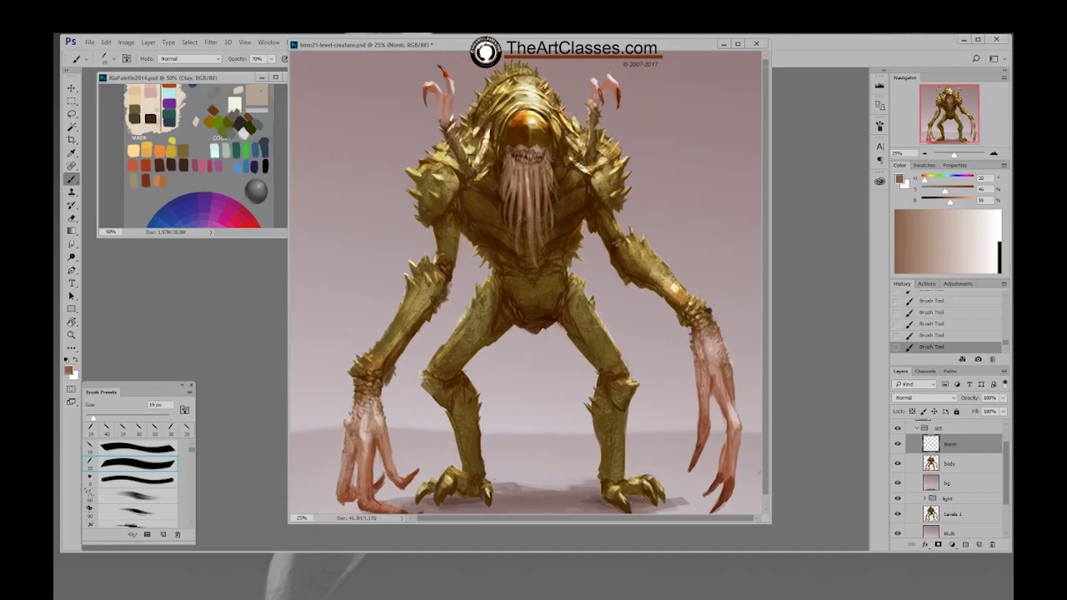
# Add cream highlights where the small clawed limb meets the right shoulder, with a 40 px brush at 100% opacity
pyautogui.keyDown('alt'); pyautogui.click(587, 168); pyautogui.keyUp('alt')
pyautogui.rightClick(590, 120)
pyautogui.doubleClick(640, 191)
pyautogui.moveTo(622, 37); pyautogui.dragTo(622, 77)
pyautogui.press(']')
pyautogui.press(']')
pyautogui.press(']')
pyautogui.press(']')
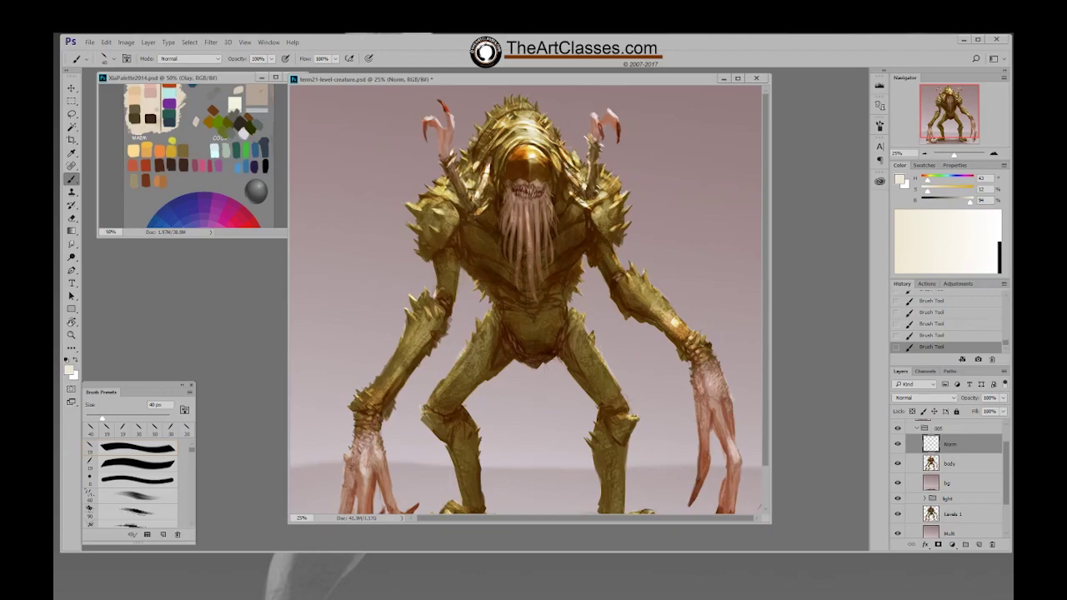
# Refine the base of the right shoulder's clawed limb in sampled dark browns, cream, gold and olive at 40 px
pyautogui.keyDown('alt'); pyautogui.click(584, 185); pyautogui.keyUp('alt')
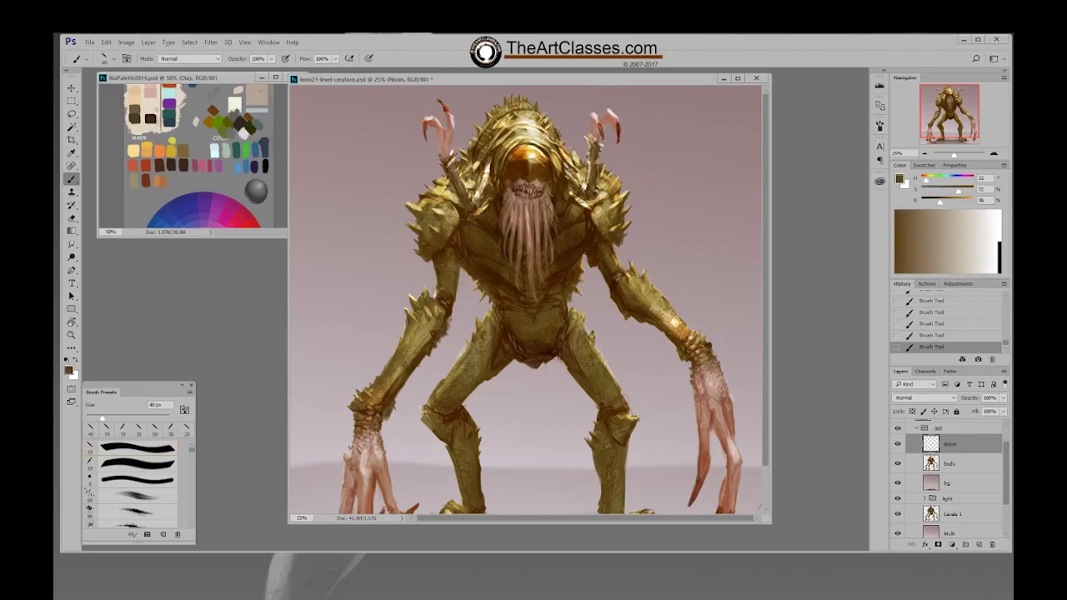
pyautogui.keyDown('alt'); pyautogui.click(591, 182); pyautogui.keyUp('alt')
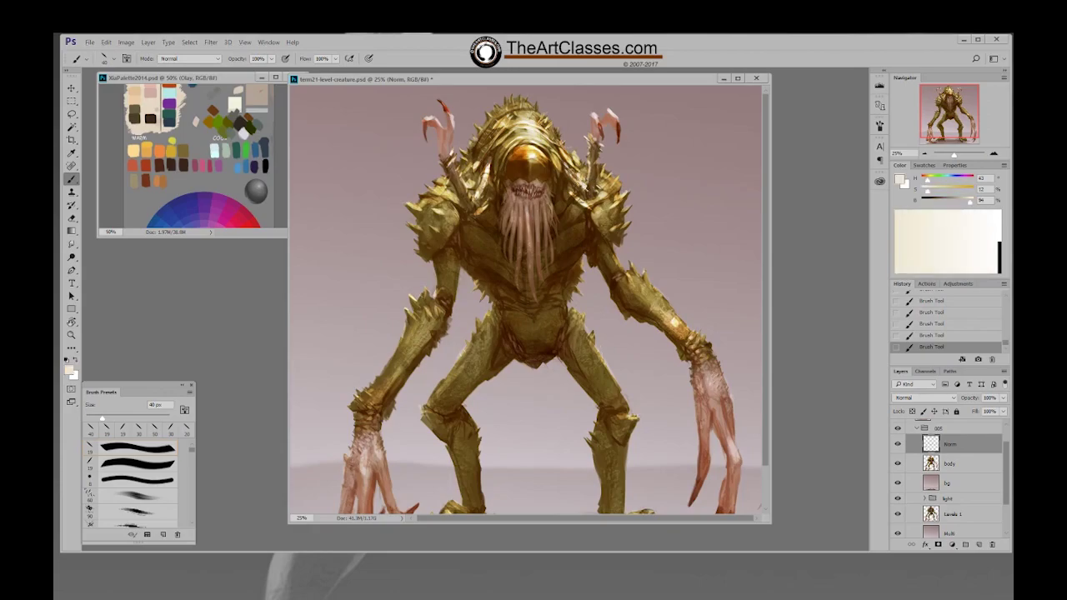
pyautogui.keyDown('alt'); pyautogui.click(588, 186); pyautogui.keyUp('alt')
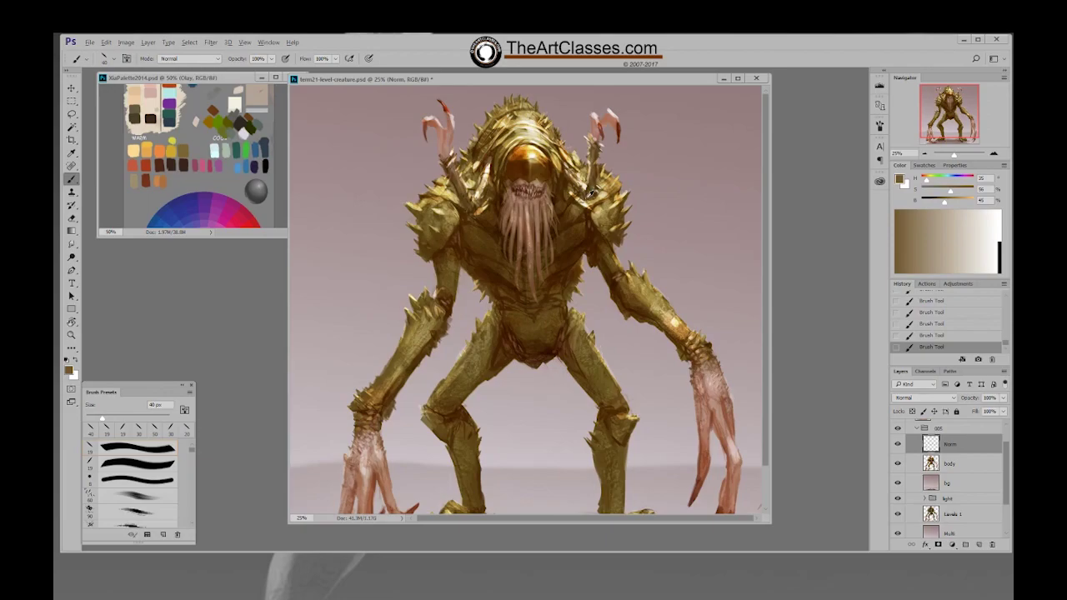
pyautogui.keyDown('alt'); pyautogui.click(590, 197); pyautogui.keyUp('alt')
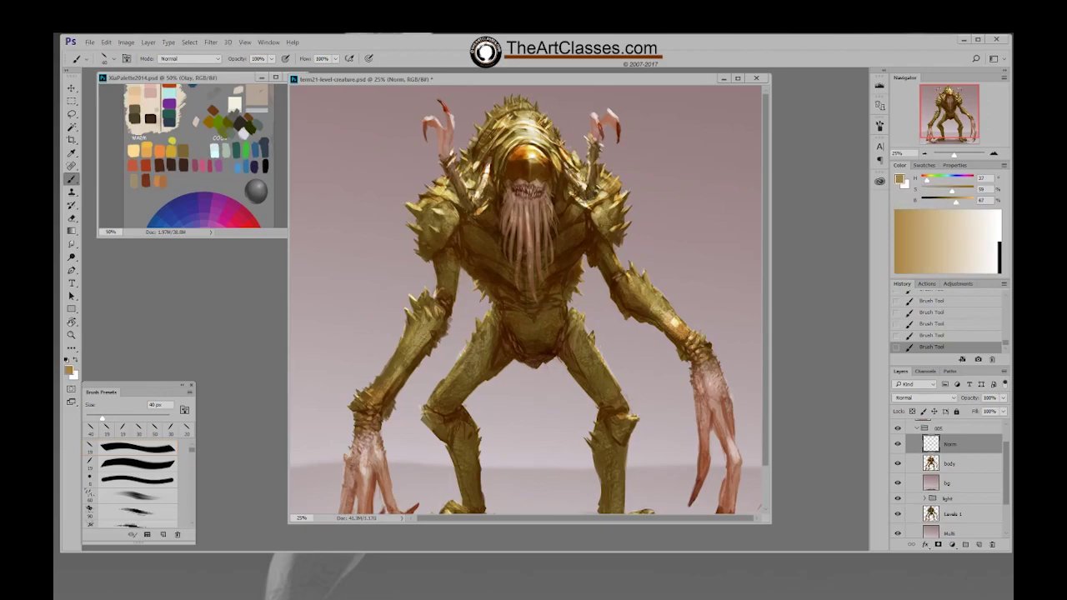
pyautogui.keyDown('alt'); pyautogui.click(593, 198); pyautogui.keyUp('alt')
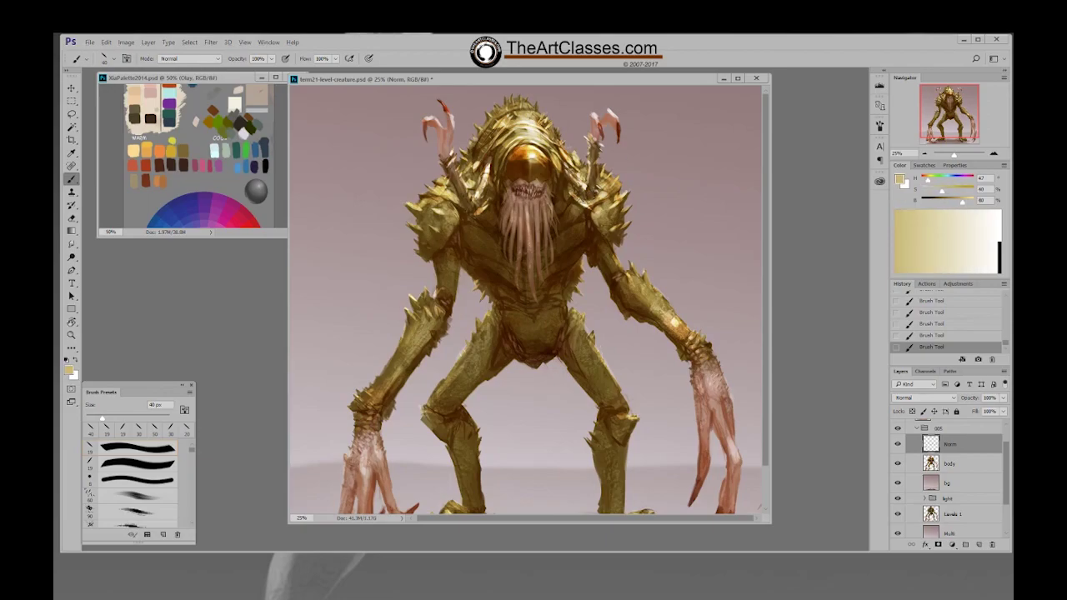
pyautogui.keyDown('alt'); pyautogui.click(577, 193); pyautogui.keyUp('alt')
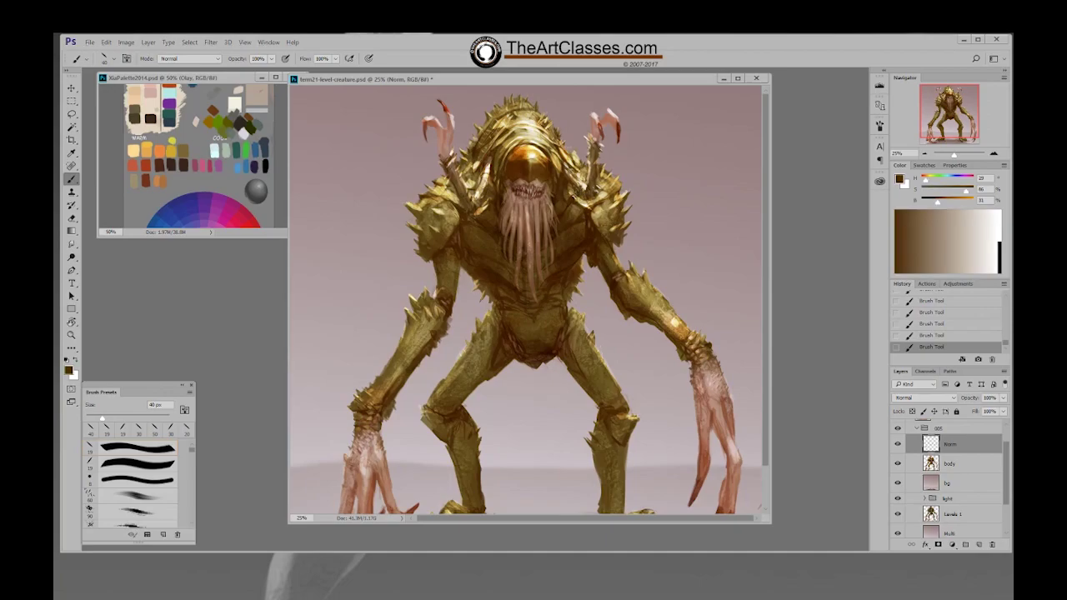
pyautogui.keyDown('alt'); pyautogui.click(575, 193); pyautogui.keyUp('alt')
pyautogui.keyDown('alt'); pyautogui.click(578, 193); pyautogui.keyUp('alt')
pyautogui.keyDown('alt'); pyautogui.click(575, 193); pyautogui.keyUp('alt')
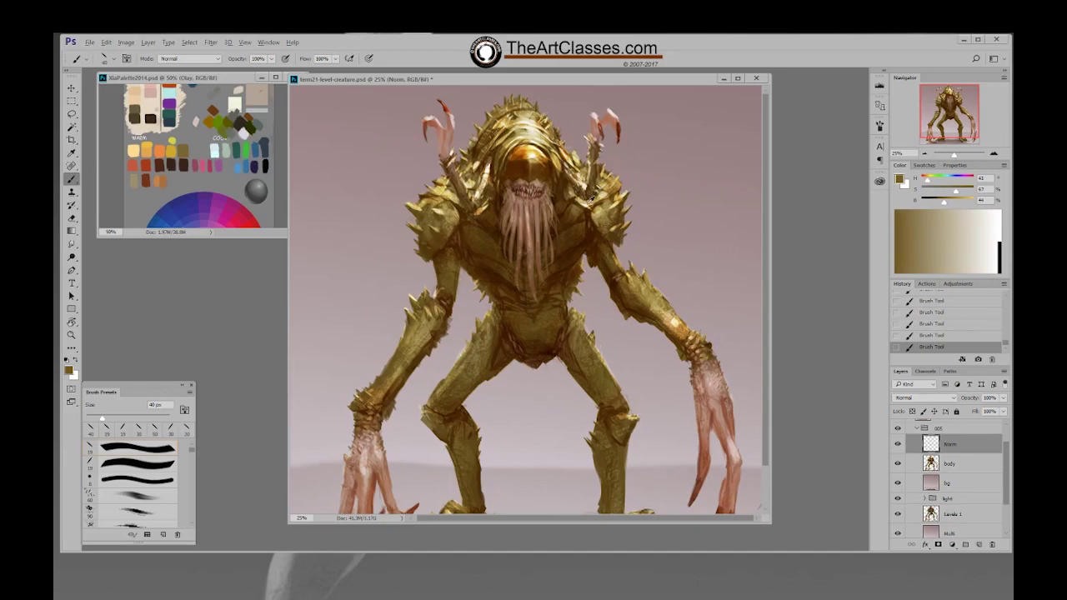
# Blend the base of the right shoulder's clawed limb in sampled cream, dark brown, pale yellow and gold with a 40 px brush
pyautogui.keyDown('alt'); pyautogui.click(583, 195); pyautogui.keyUp('alt')
pyautogui.keyDown('alt'); pyautogui.click(573, 197); pyautogui.keyUp('alt')
pyautogui.keyDown('alt'); pyautogui.click(574, 200); pyautogui.keyUp('alt')
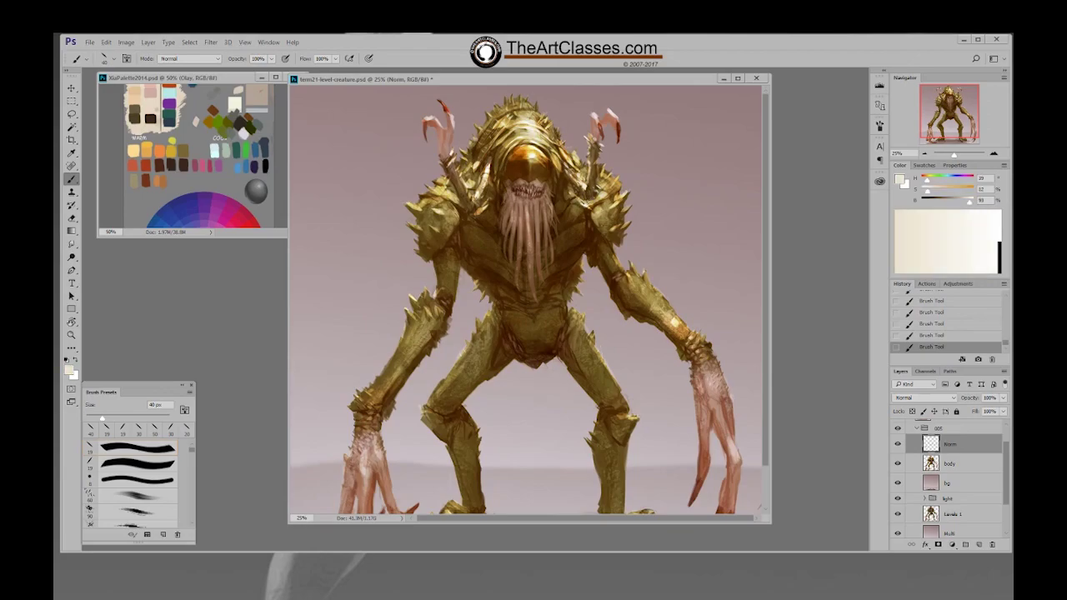
pyautogui.keyDown('alt'); pyautogui.click(593, 205); pyautogui.keyUp('alt')
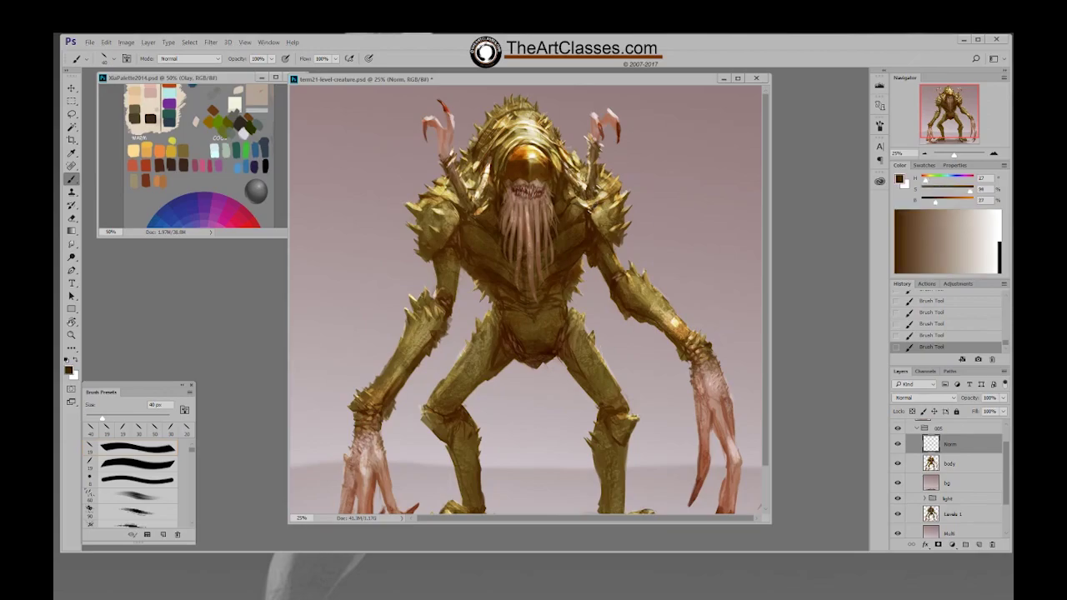
pyautogui.keyDown('alt'); pyautogui.click(593, 202); pyautogui.keyUp('alt')
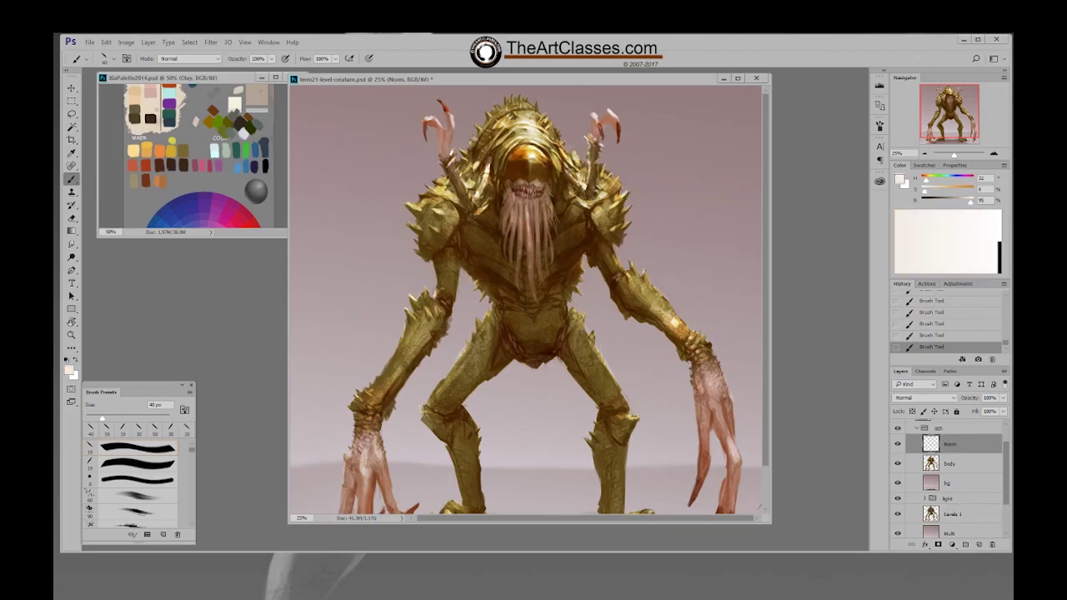
pyautogui.keyDown('alt'); pyautogui.click(587, 198); pyautogui.keyUp('alt')
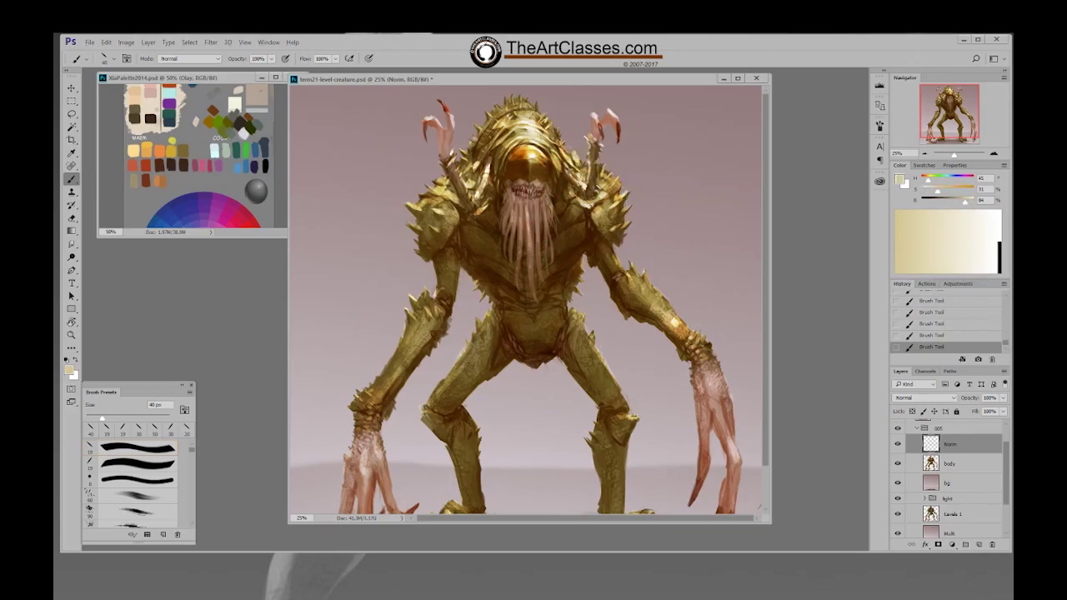
pyautogui.keyDown('alt'); pyautogui.click(605, 192); pyautogui.keyUp('alt')
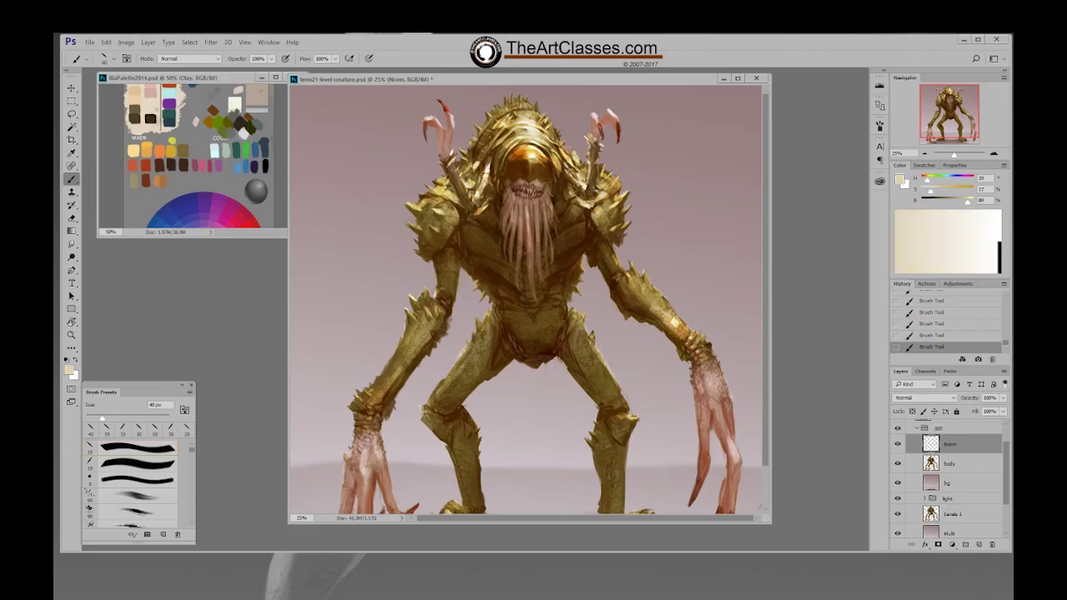
pyautogui.keyDown('alt'); pyautogui.click(613, 188); pyautogui.keyUp('alt')
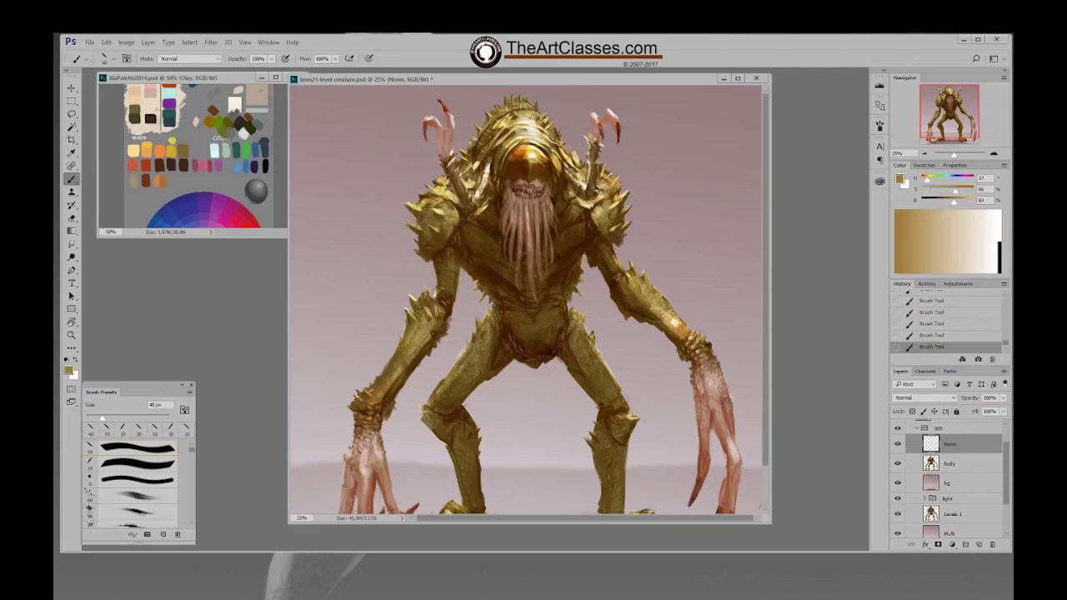
# Refine the stalk of the right shoulder's clawed limb with sampled cream highlights, dark brown shading and olive, reducing the brush to 25 px
pyautogui.keyDown('alt'); pyautogui.click(587, 181); pyautogui.keyUp('alt')
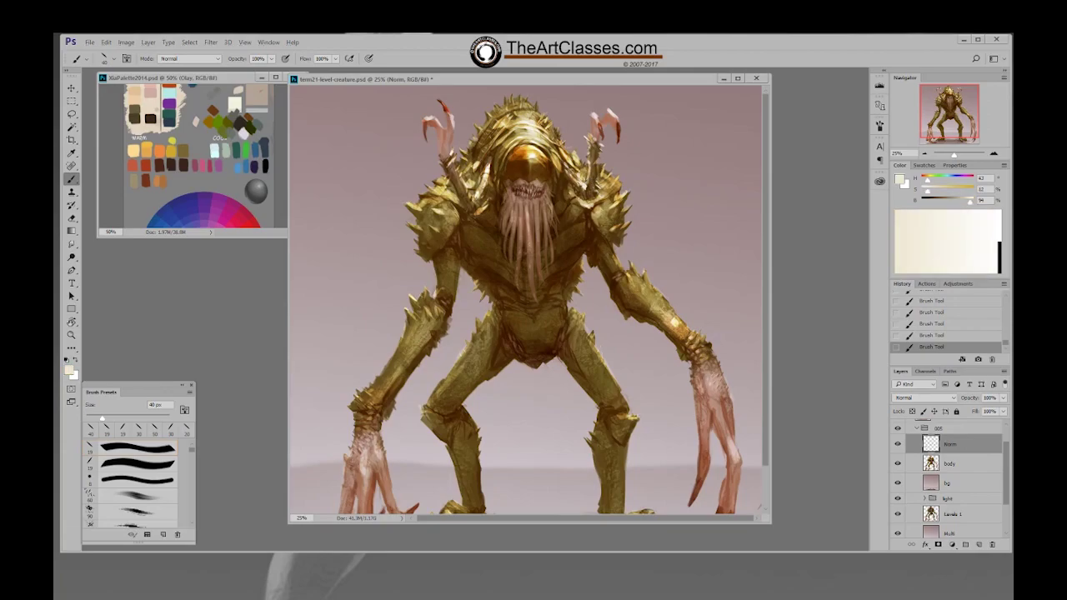
pyautogui.moveTo(599, 168); pyautogui.dragTo(595, 180)
pyautogui.keyDown('alt'); pyautogui.click(599, 172); pyautogui.keyUp('alt')
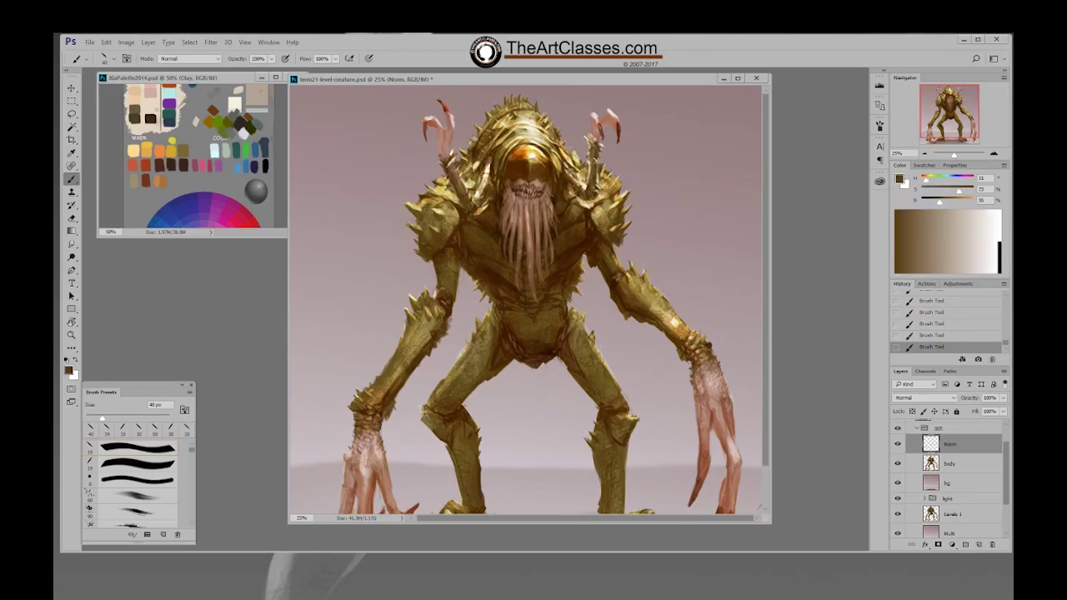
pyautogui.keyDown('alt'); pyautogui.click(591, 183); pyautogui.keyUp('alt')
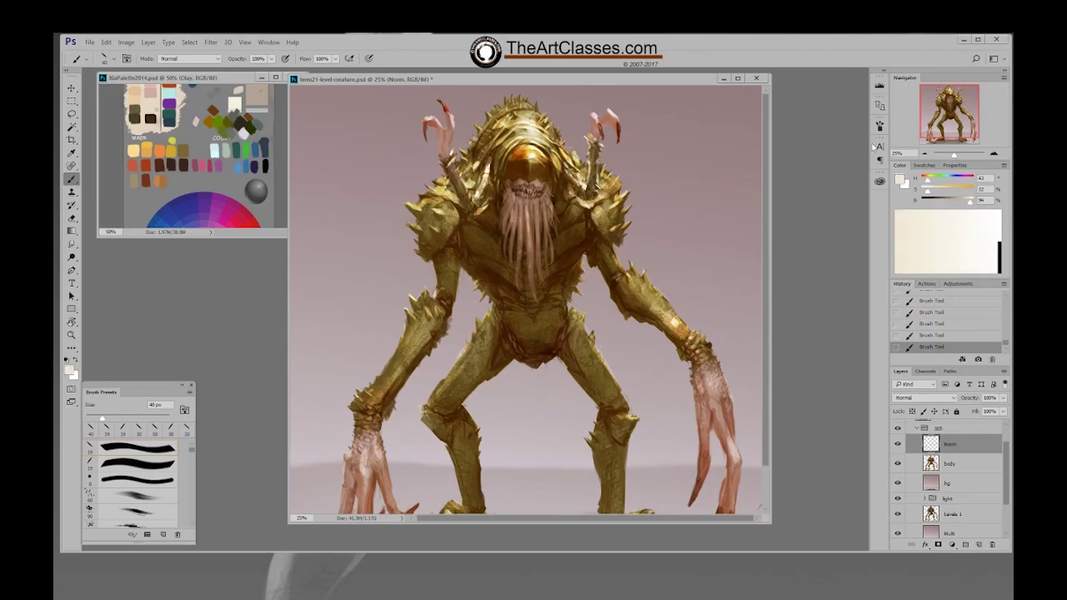
pyautogui.moveTo(970, 202); pyautogui.dragTo(971, 202)
pyautogui.keyDown('alt'); pyautogui.click(585, 198); pyautogui.keyUp('alt')
pyautogui.keyDown('alt'); pyautogui.click(584, 198); pyautogui.keyUp('alt')
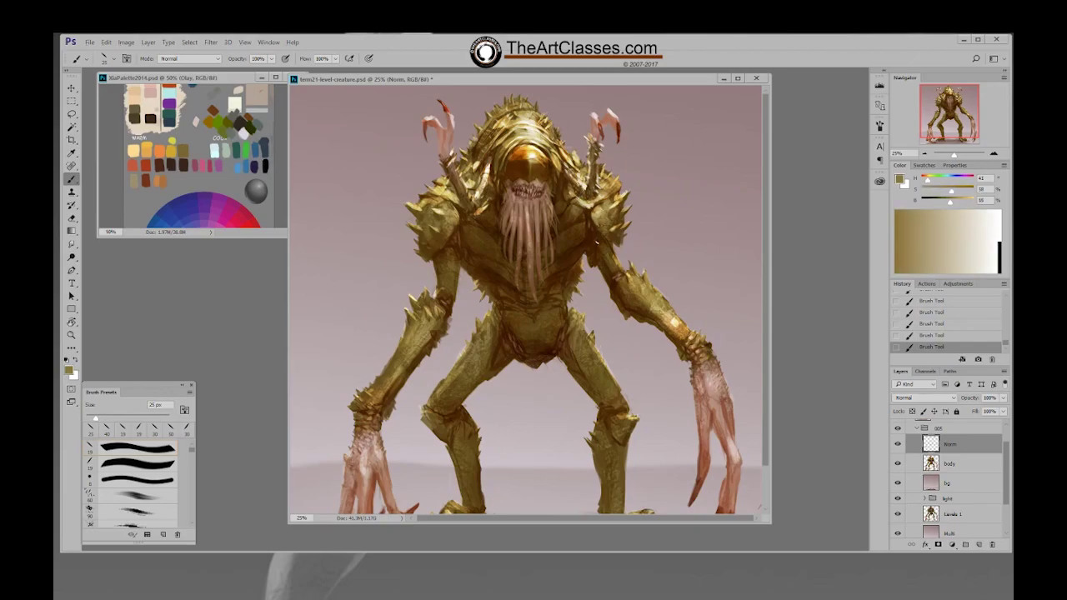
# Lighten the area beside the left shoulder's clawed limb in sampled tan at 50 px and 50% opacity, and near-white at 30 px
pyautogui.keyDown('alt'); pyautogui.click(598, 195); pyautogui.keyUp('alt')
pyautogui.press('5')
pyautogui.press(']')
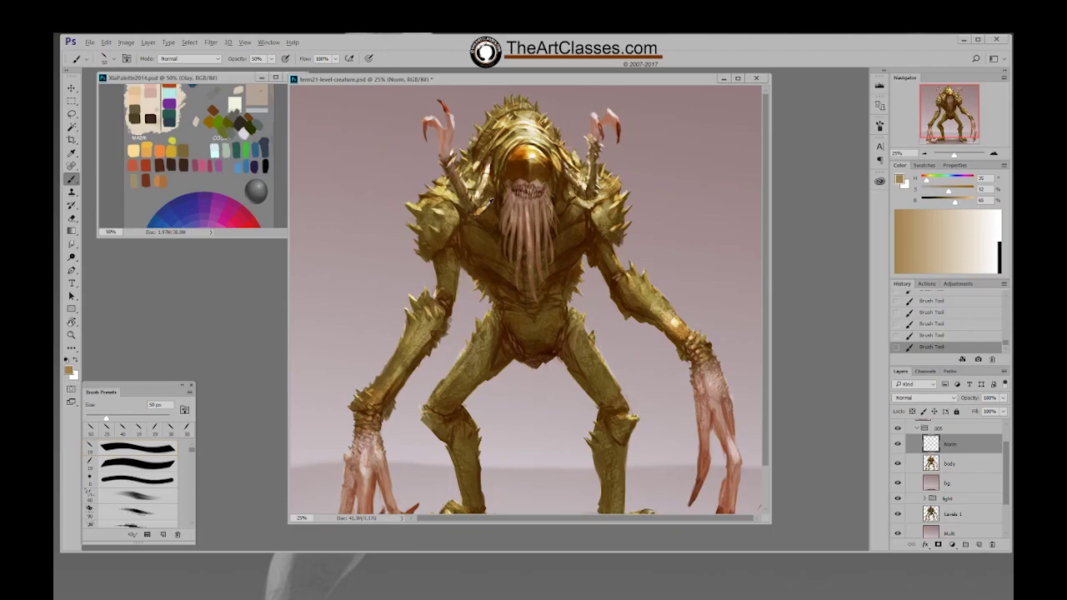
pyautogui.keyDown('alt'); pyautogui.click(492, 167); pyautogui.keyUp('alt')
pyautogui.press('[')
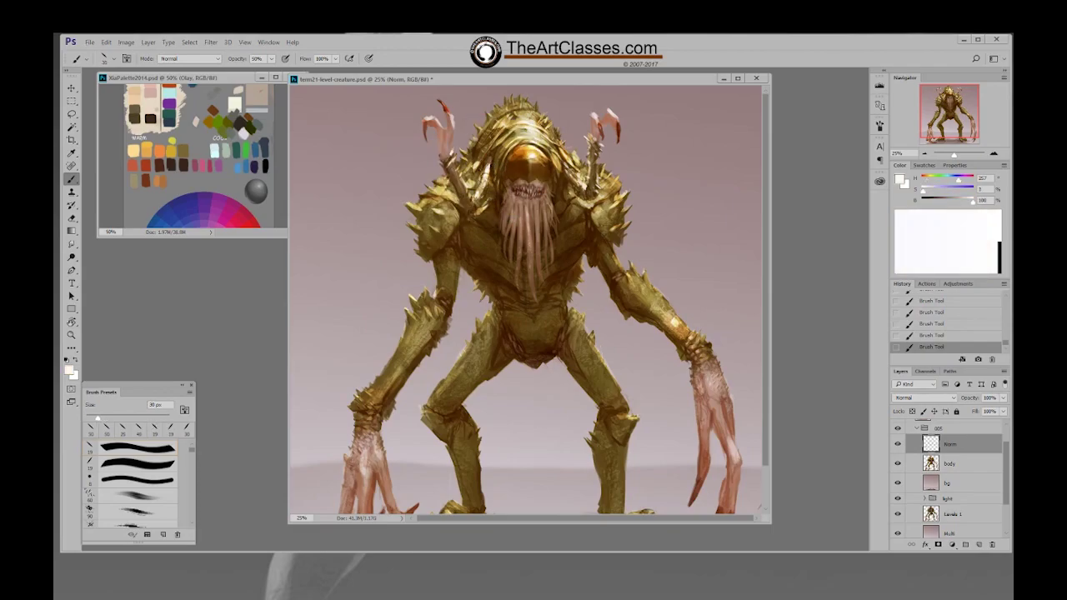
pyautogui.keyDown('alt'); pyautogui.click(489, 172); pyautogui.keyUp('alt')
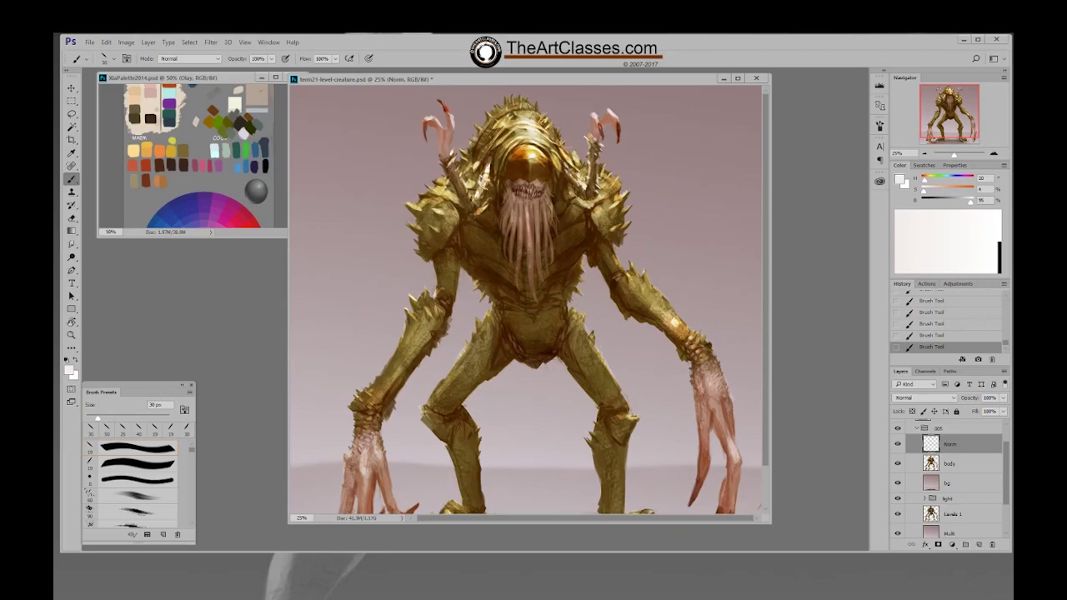
# Paint near-white spikes beside the left shoulder's limb with the second 19 px brush preset, and blend them in sampled golds and olive at 40 px
pyautogui.rightClick(504, 188)
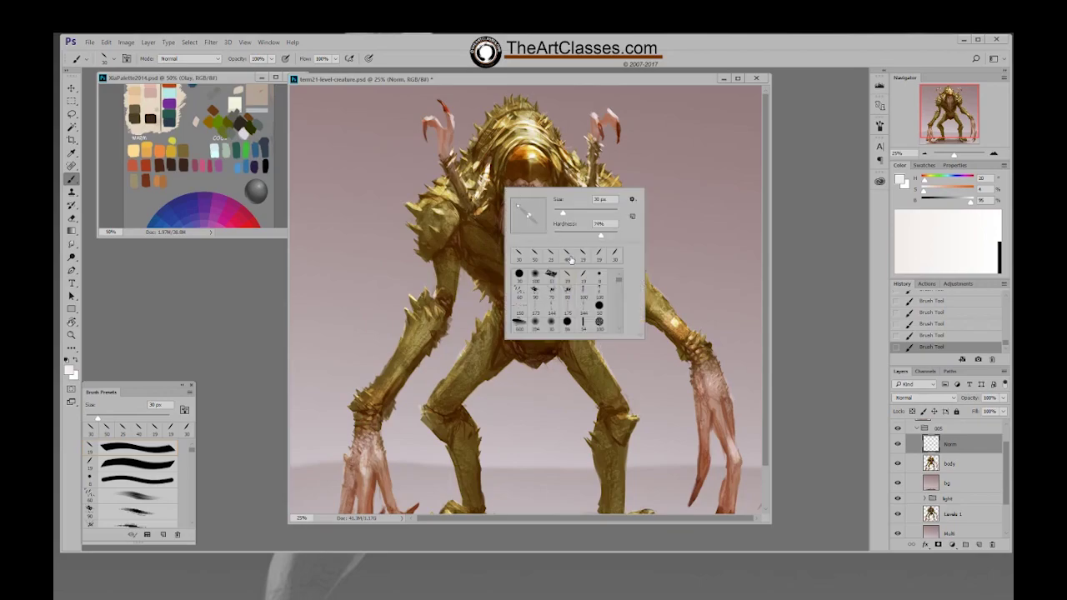
pyautogui.click(583, 276)
pyautogui.press('Return')
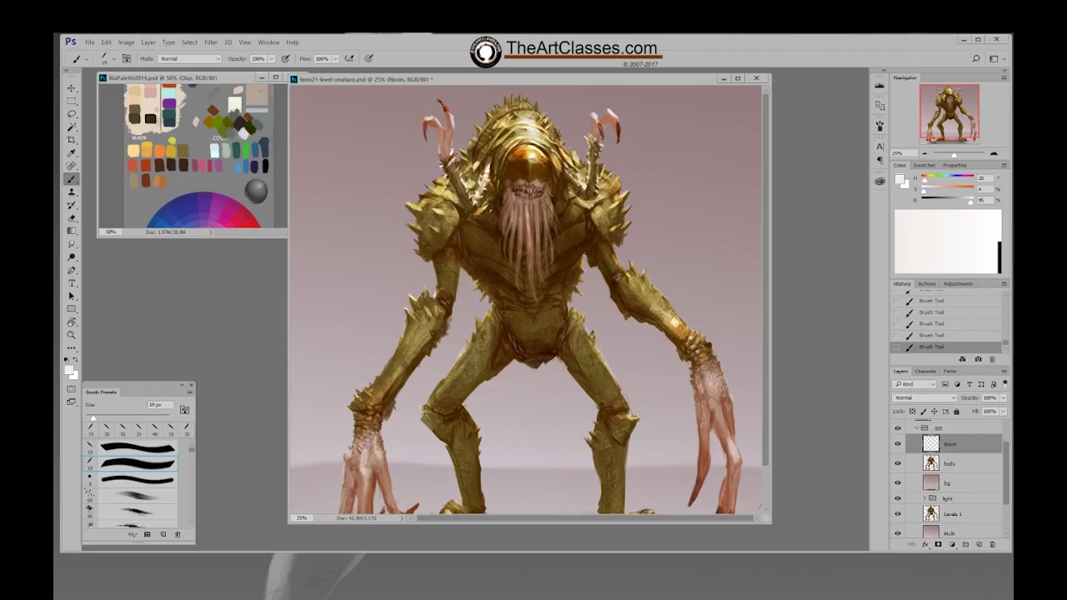
pyautogui.keyDown('alt'); pyautogui.click(575, 190); pyautogui.keyUp('alt')
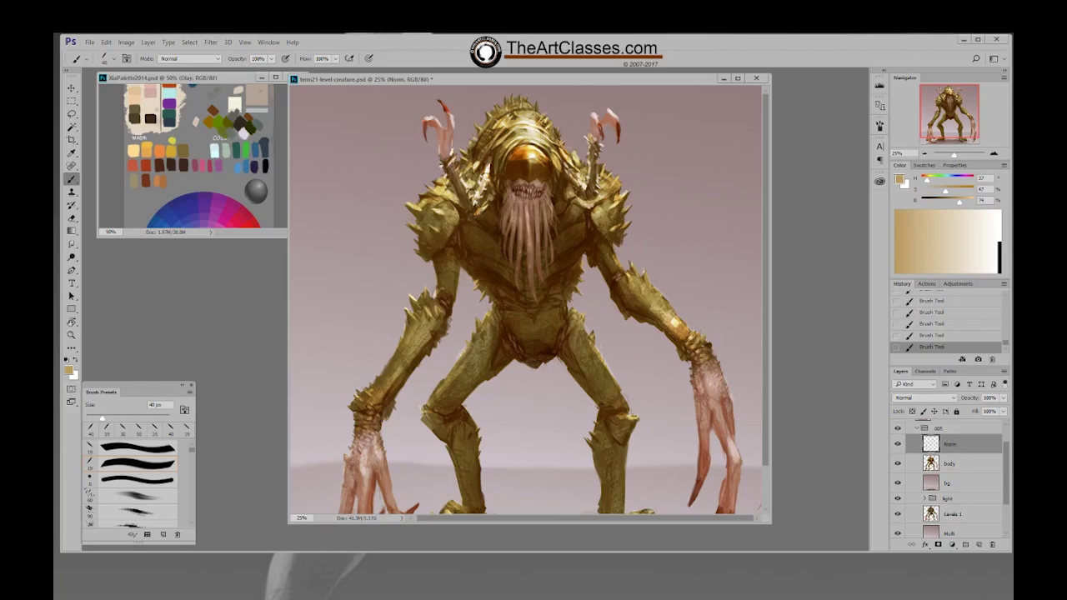
pyautogui.keyDown('alt'); pyautogui.click(492, 198); pyautogui.keyUp('alt')
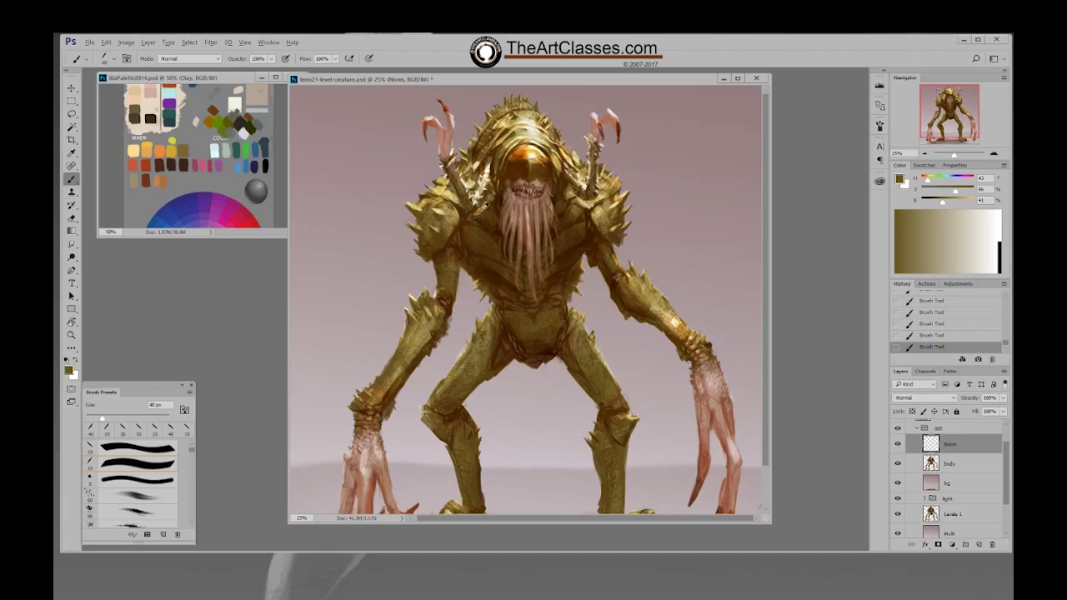
pyautogui.keyDown('alt'); pyautogui.click(492, 199); pyautogui.keyUp('alt')
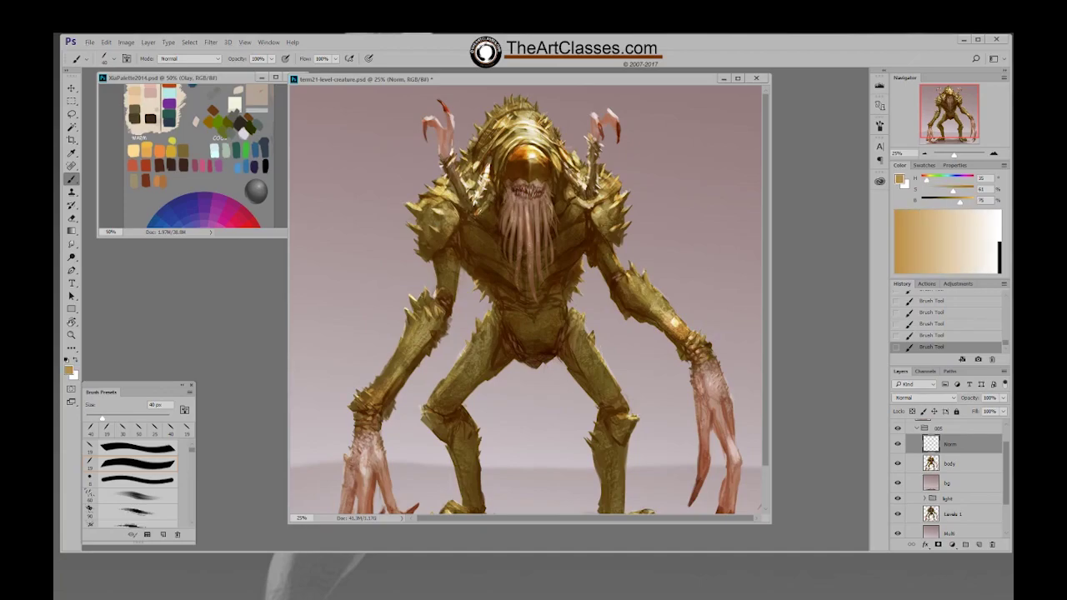
pyautogui.keyDown('alt'); pyautogui.click(475, 179); pyautogui.keyUp('alt')
pyautogui.keyDown('alt'); pyautogui.click(479, 182); pyautogui.keyUp('alt')
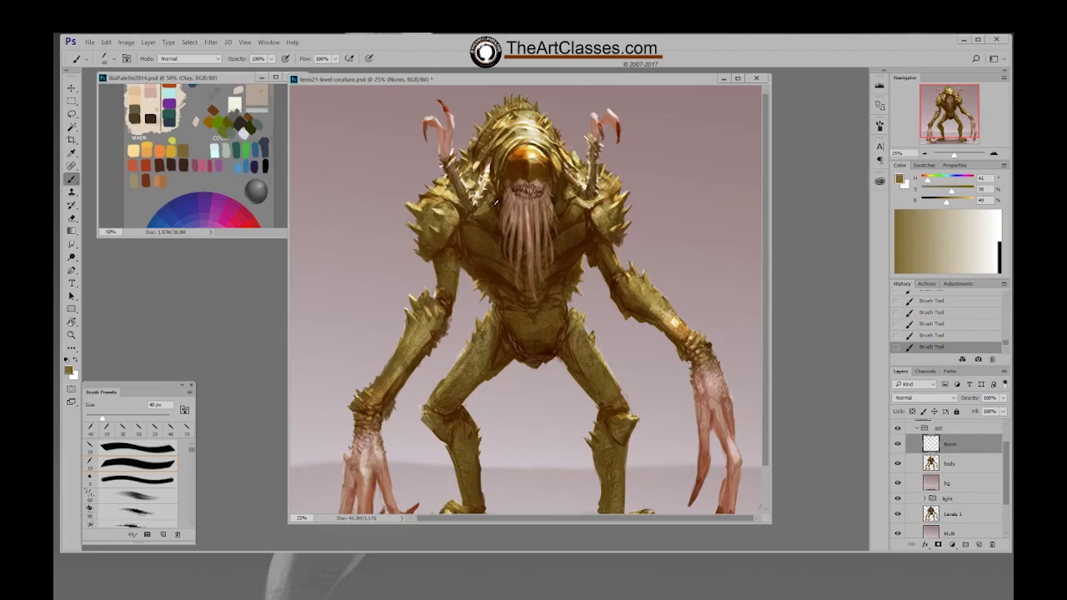
# Darken the gap between the left shoulder's limb and the face tentacles in dark brown, with the first 19 px brush preset enlarged to 30 px
pyautogui.keyDown('alt'); pyautogui.click(494, 200); pyautogui.keyUp('alt')
pyautogui.rightClick(494, 200)
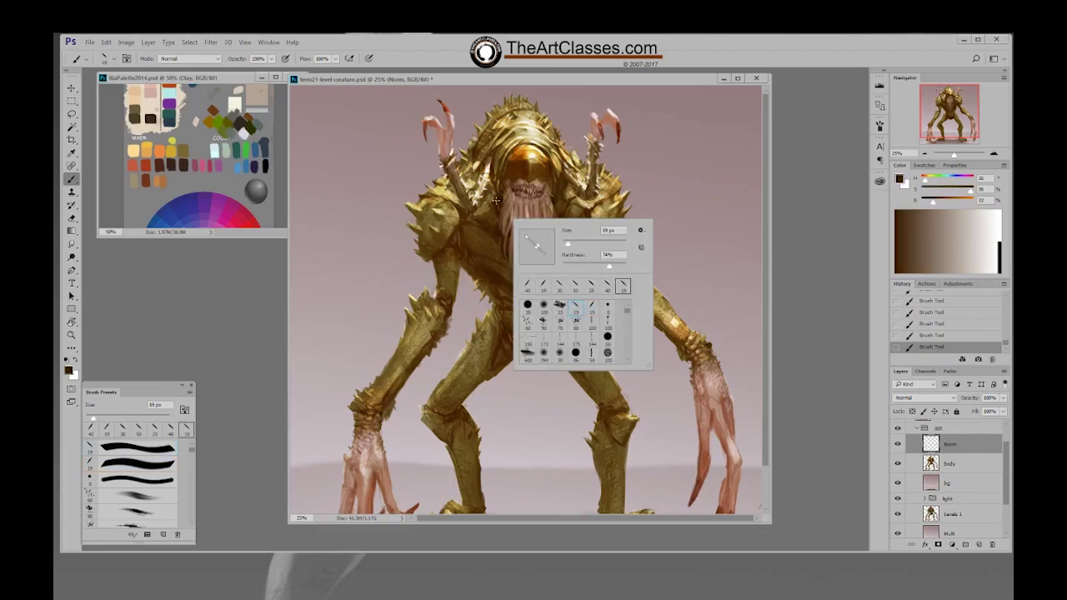
pyautogui.press('Return')
pyautogui.press(']')
pyautogui.press(']')
pyautogui.press(']')
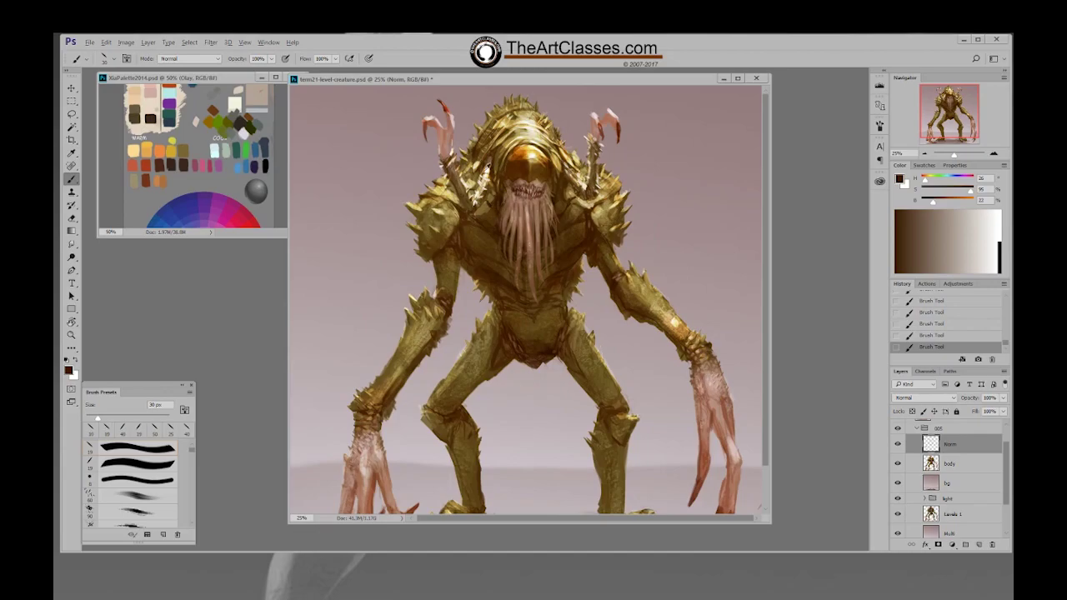
pyautogui.press('x')
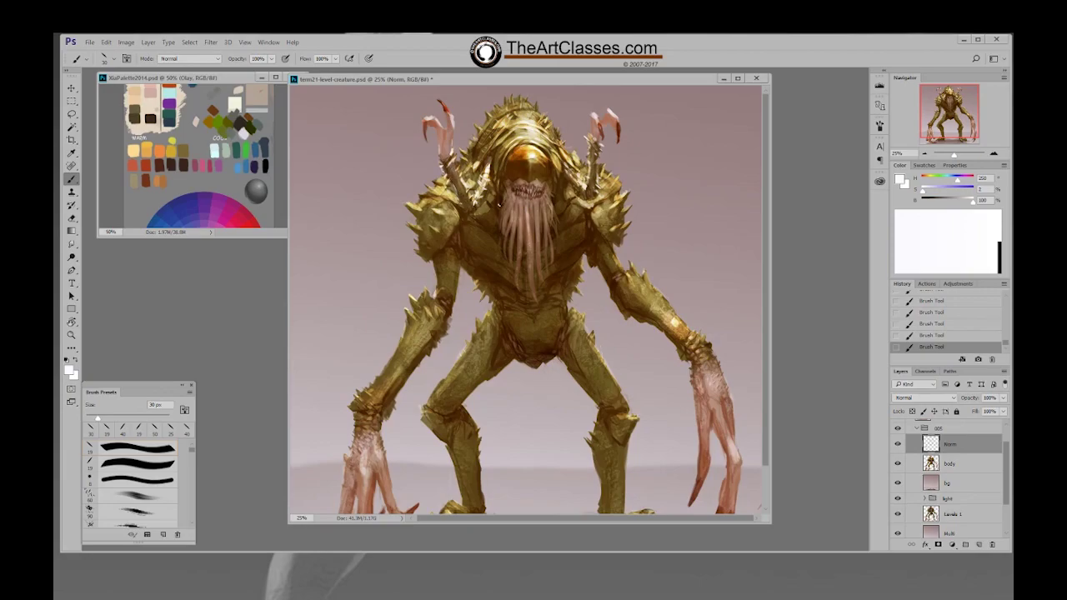
pyautogui.press('x')
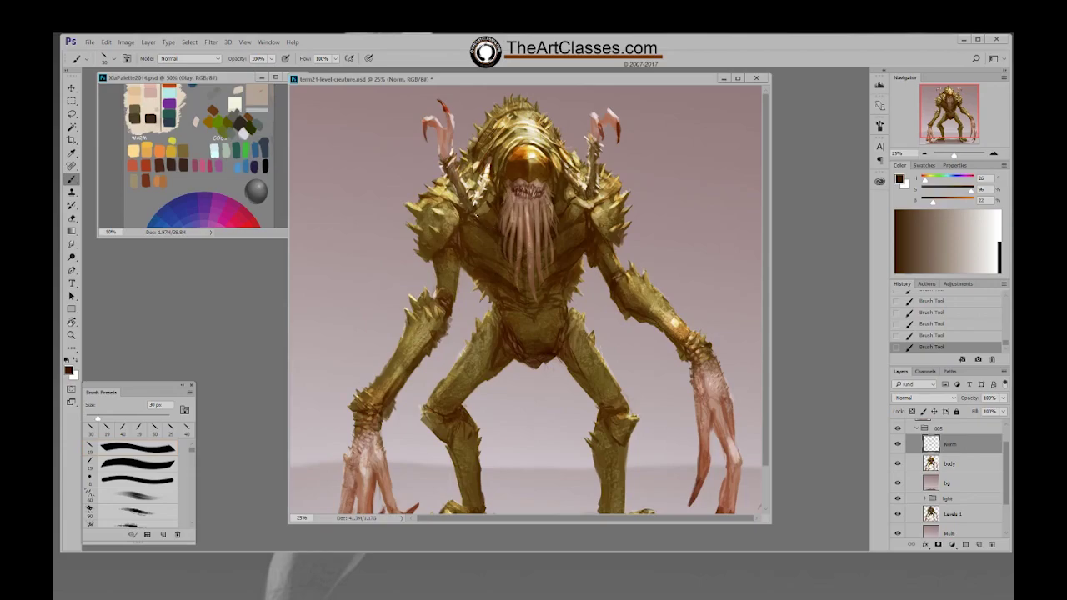
# Touch up the areas beside the head and both limb bases in sampled dark browns and pale yellow at 30 px
pyautogui.keyDown('alt'); pyautogui.click(499, 207); pyautogui.keyUp('alt')
pyautogui.keyDown('alt'); pyautogui.click(583, 184); pyautogui.keyUp('alt')
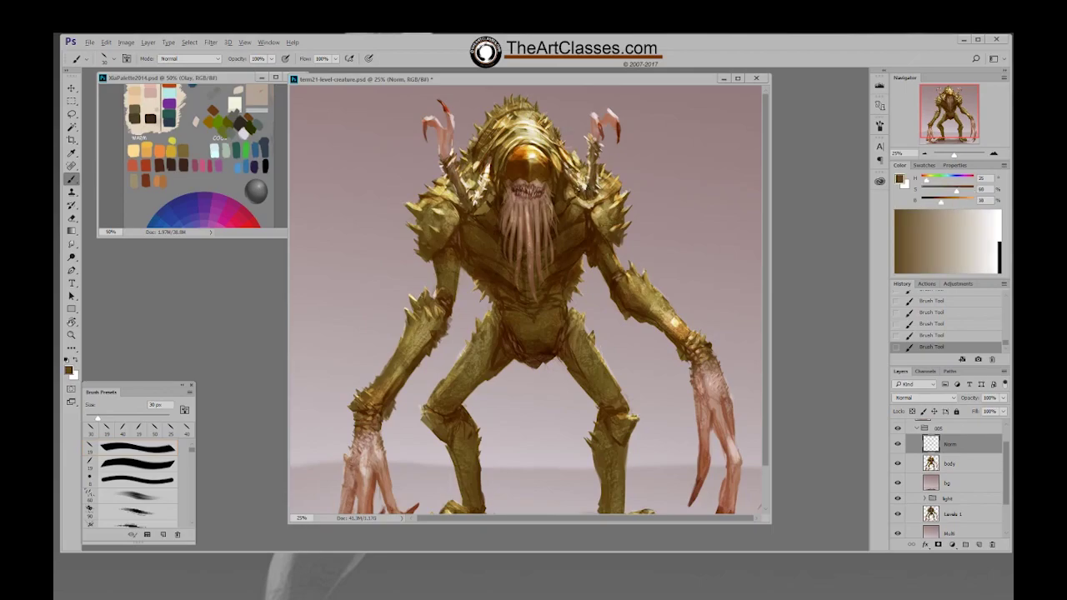
pyautogui.keyDown('alt'); pyautogui.click(566, 178); pyautogui.keyUp('alt')
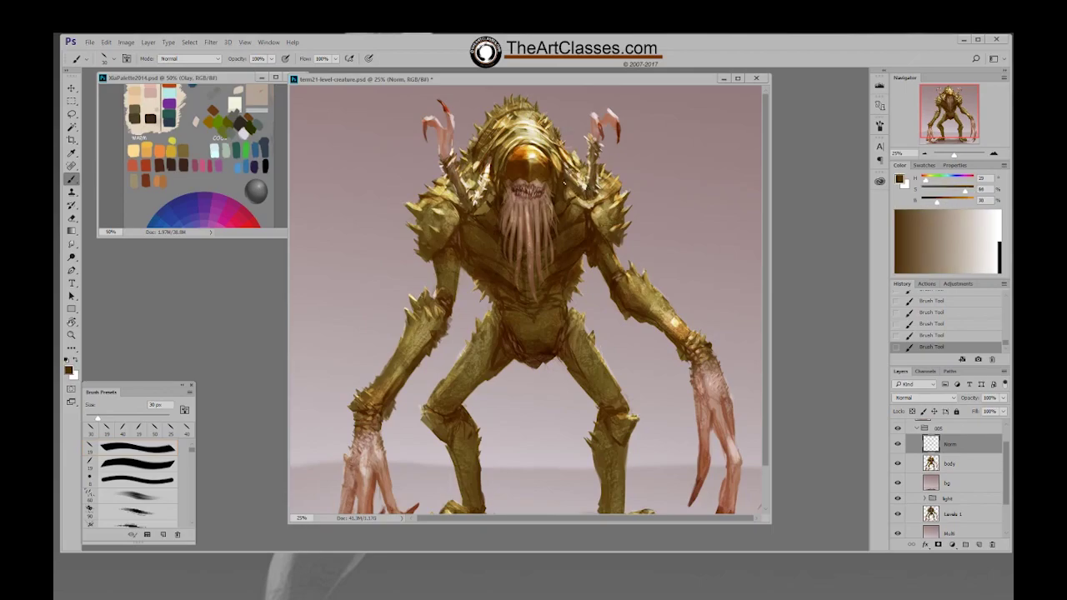
pyautogui.keyDown('alt'); pyautogui.click(589, 210); pyautogui.keyUp('alt')
pyautogui.keyDown('alt'); pyautogui.click(484, 189); pyautogui.keyUp('alt')
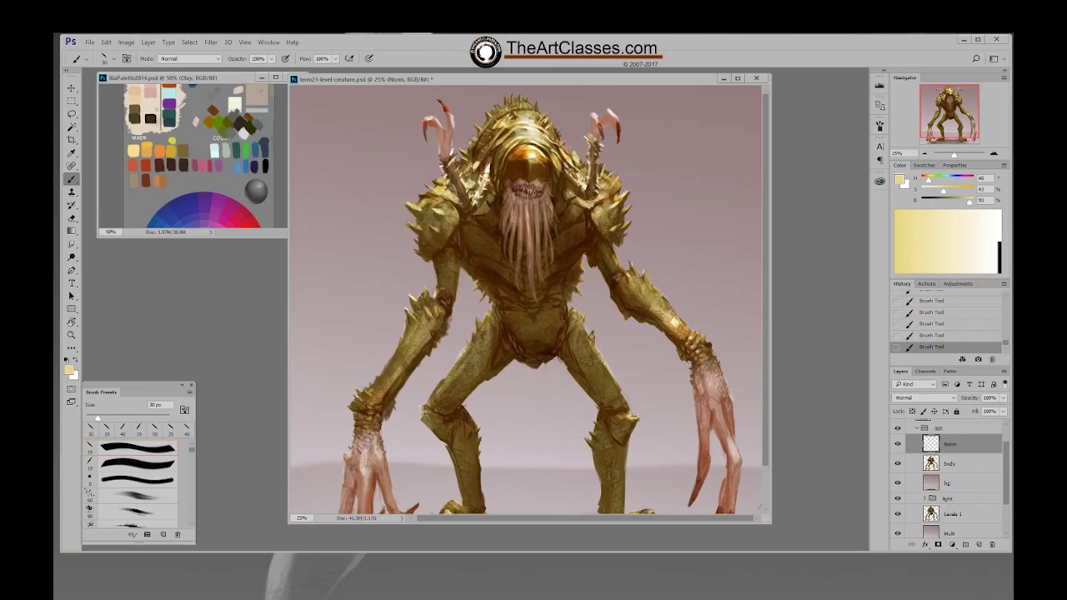
# View the whole creature and compare it with the Norm layer hidden and shown
pyautogui.hotkey('ctrl', '-')
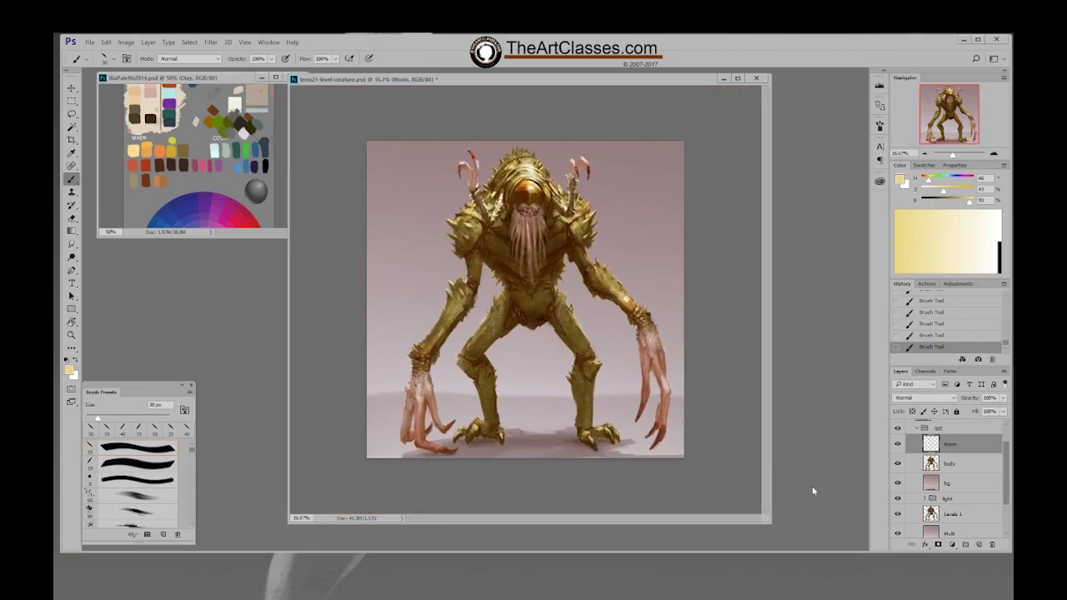
pyautogui.click(898, 445)
pyautogui.click(898, 445)
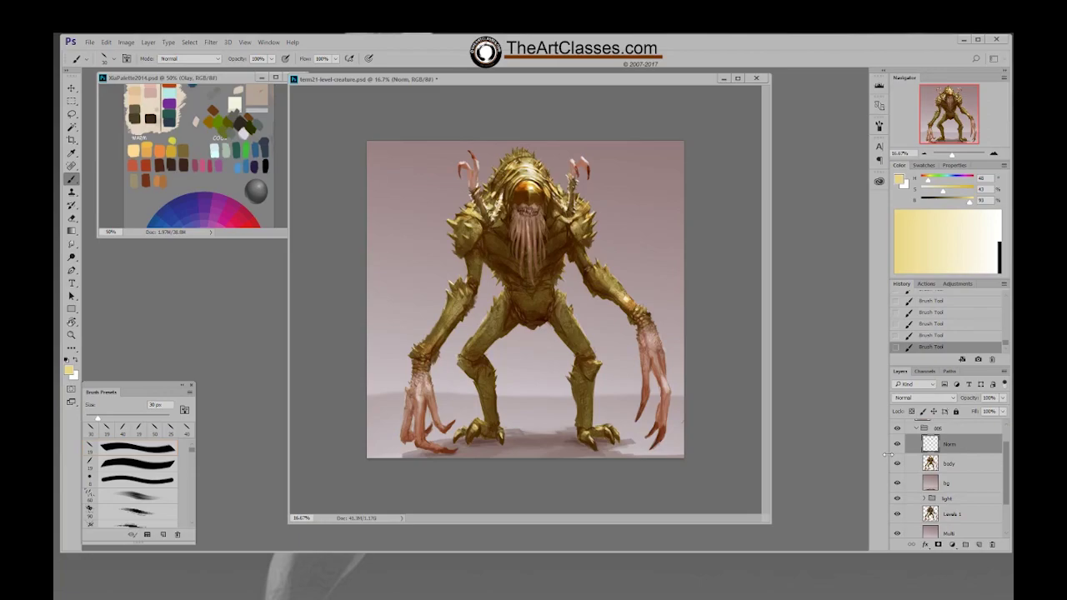
# Refine the pelvis in sampled reddish brown and dark brown with a 50 px brush, and save the painting
pyautogui.keyDown('alt'); pyautogui.click(652, 380); pyautogui.keyUp('alt')
pyautogui.press(']')
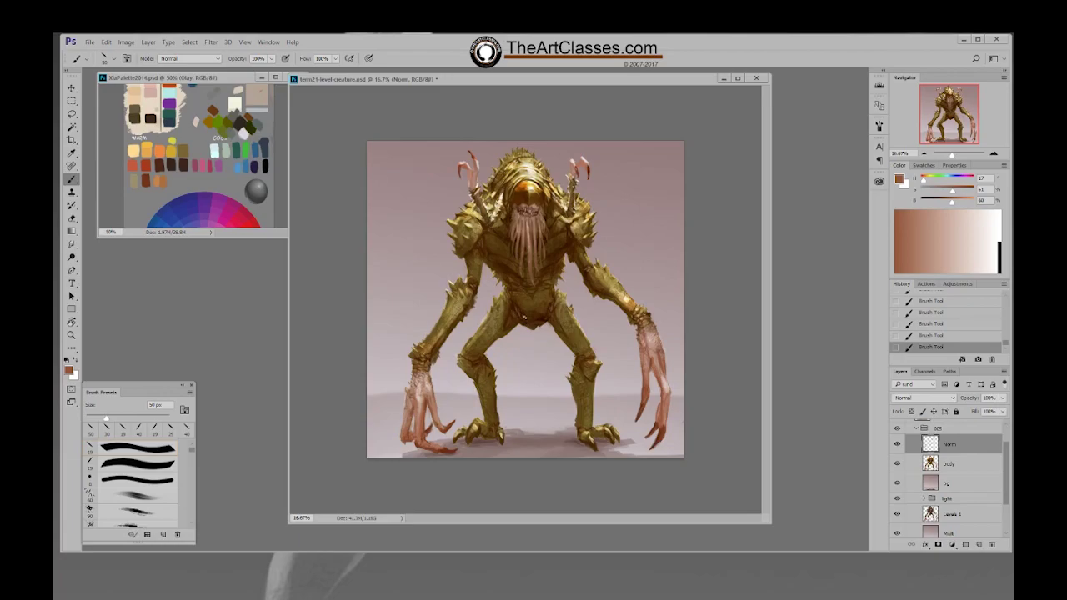
pyautogui.keyDown('alt'); pyautogui.click(550, 235); pyautogui.keyUp('alt')
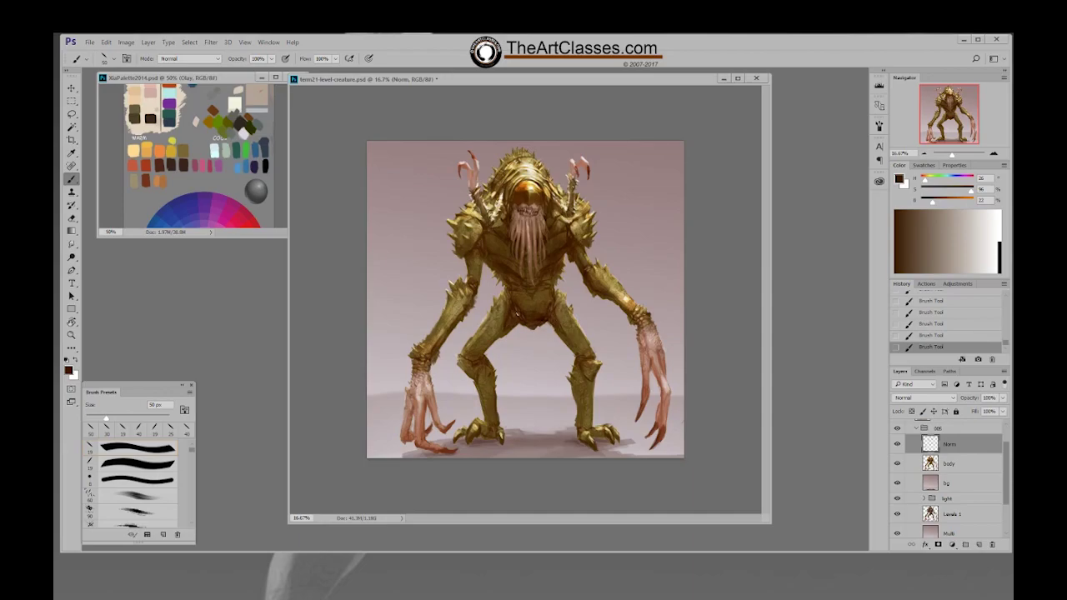
pyautogui.hotkey('ctrl', 's')
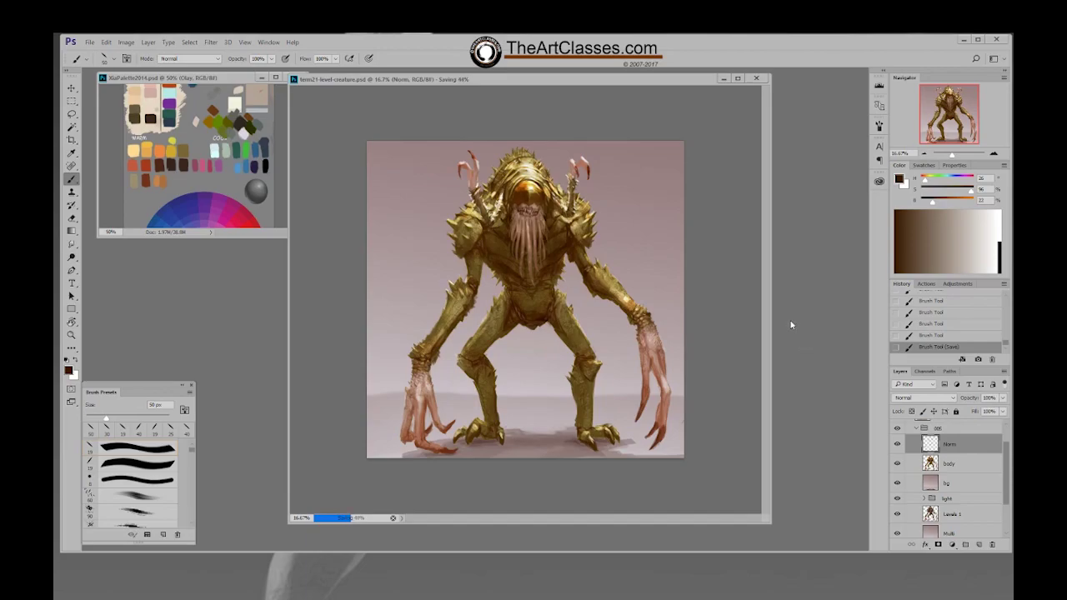
# Touch up the area around the large right hand's claws in sampled dark red-brown and pale pink at 50 px
pyautogui.keyDown('alt'); pyautogui.click(475, 154); pyautogui.keyUp('alt')
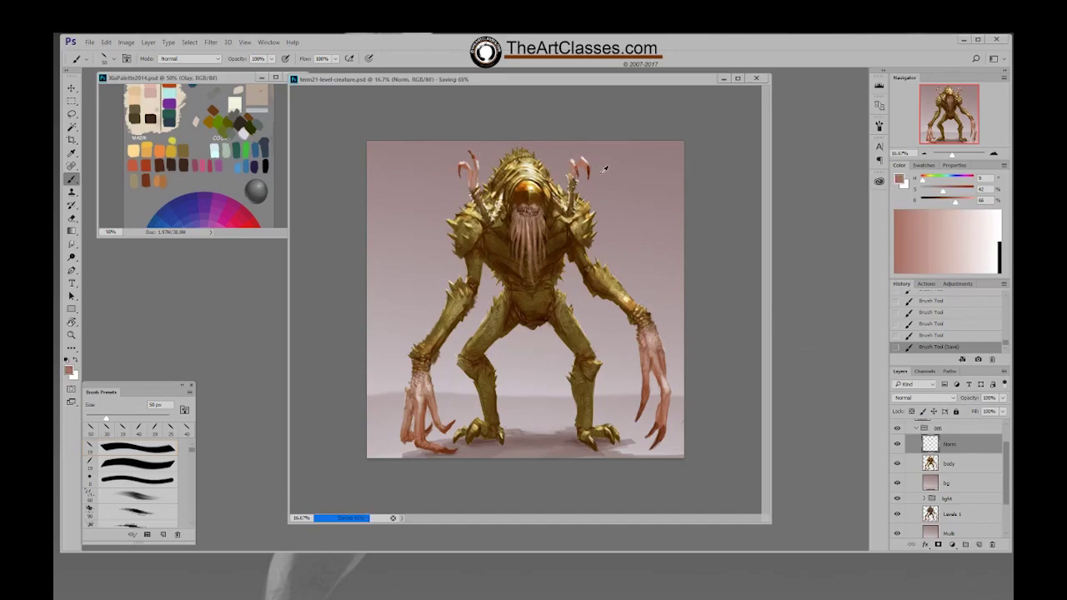
pyautogui.keyDown('alt'); pyautogui.click(662, 431); pyautogui.keyUp('alt')
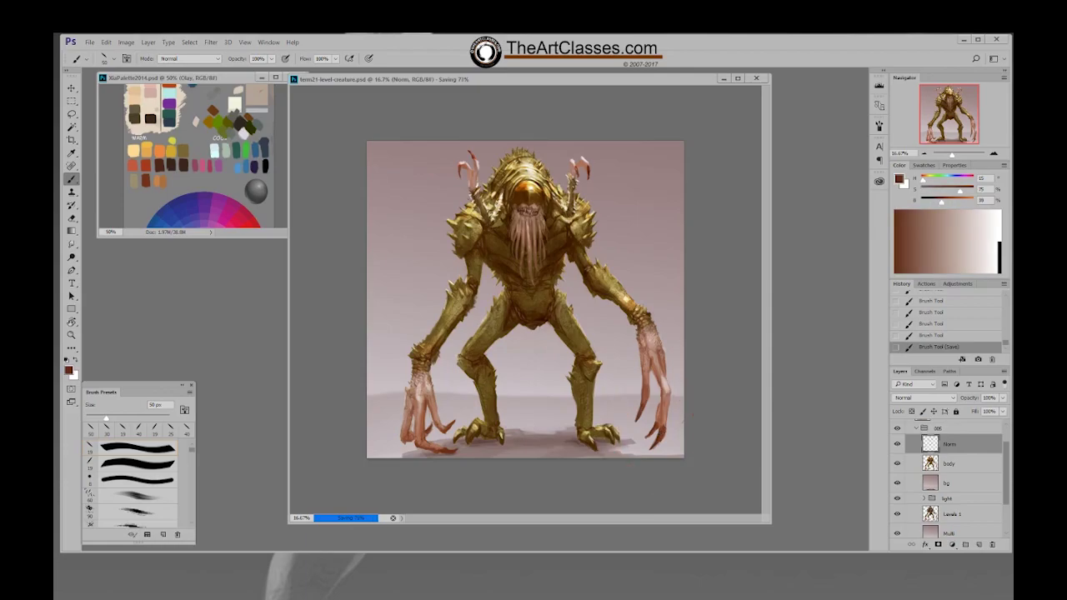
pyautogui.click(692, 415)
pyautogui.click(691, 415)
pyautogui.click(691, 415)
pyautogui.keyDown('alt'); pyautogui.click(692, 415); pyautogui.keyUp('alt')
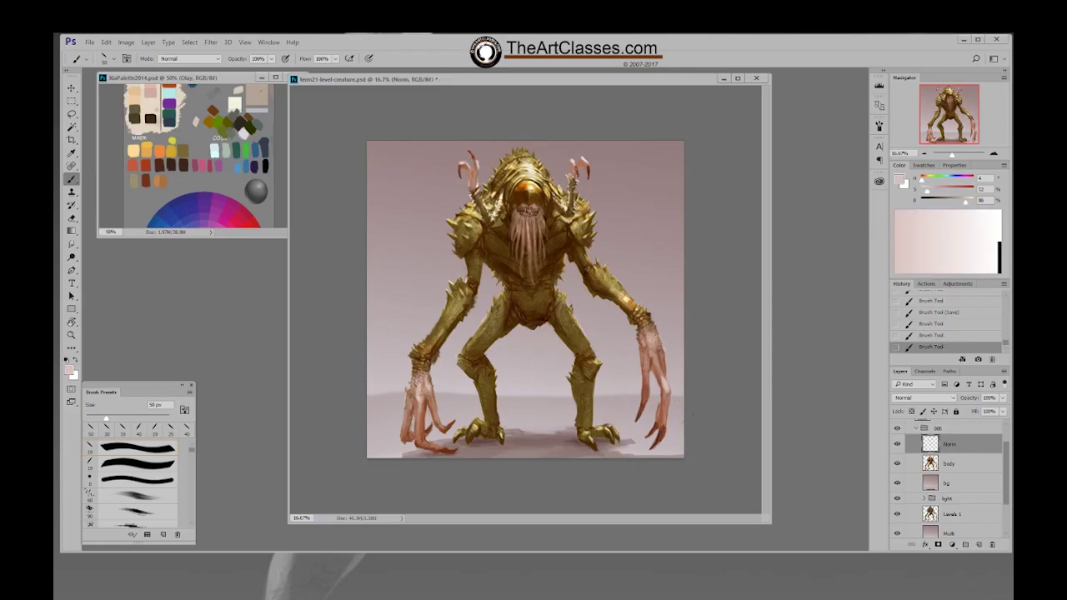
# Refine the claws of the small shoulder limbs in sampled reds with the second 19 px brush preset
pyautogui.click(469, 151)
pyautogui.rightClick(607, 179)
pyautogui.click(688, 235)
pyautogui.click(589, 168)
pyautogui.click(576, 173)
pyautogui.keyDown('alt'); pyautogui.click(580, 166); pyautogui.keyUp('alt')
pyautogui.moveTo(579, 163); pyautogui.dragTo(586, 170)
pyautogui.keyDown('alt'); pyautogui.click(583, 167); pyautogui.keyUp('alt')
pyautogui.keyDown('alt'); pyautogui.click(581, 166); pyautogui.keyUp('alt')
pyautogui.keyDown('alt'); pyautogui.click(584, 169); pyautogui.keyUp('alt')
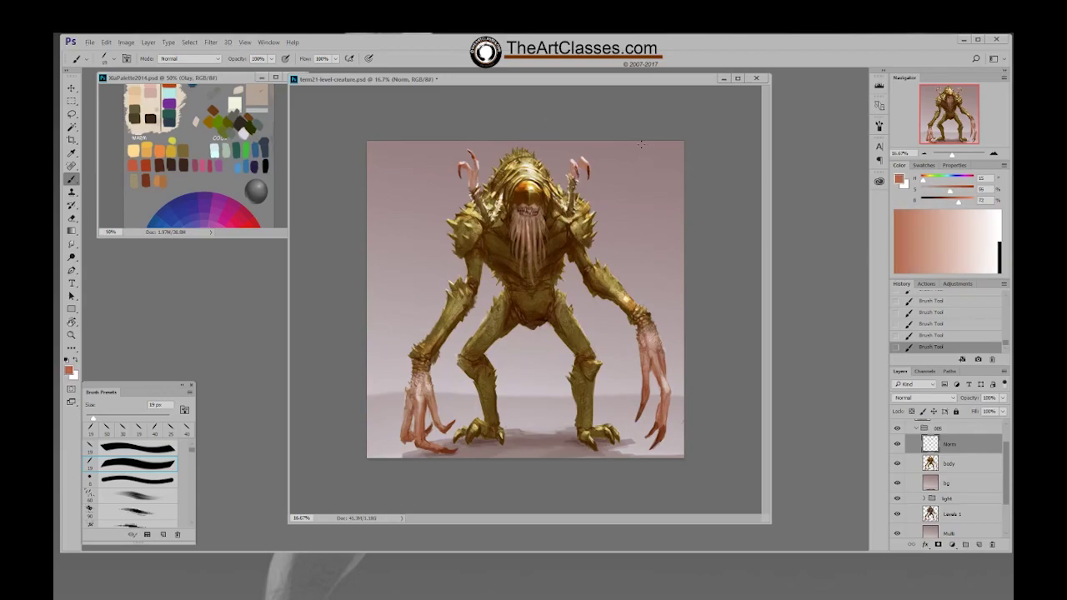
# Refine the claws of the small right shoulder limb in a sampled reddish brown brightened to rusty orange, and save the painting
pyautogui.keyDown('alt'); pyautogui.click(580, 165); pyautogui.keyUp('alt')
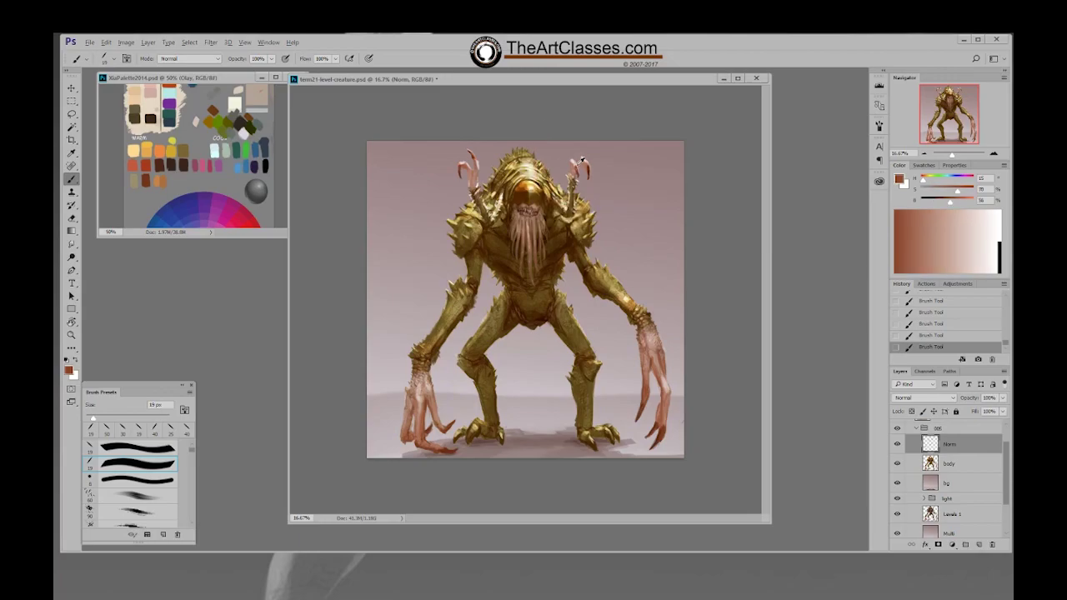
pyautogui.click(954, 211)
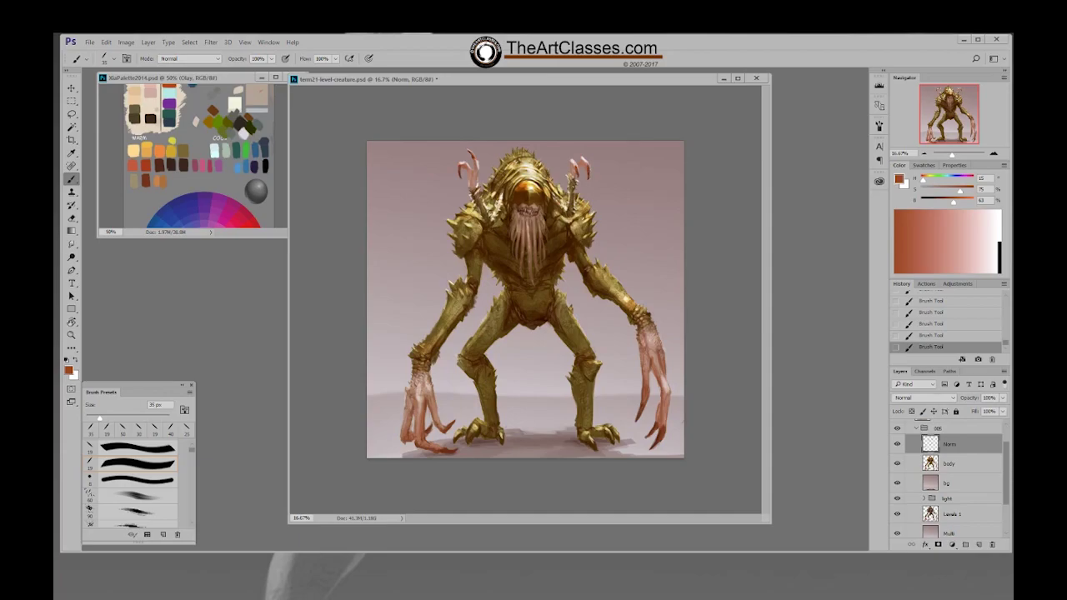
pyautogui.click(956, 201)
pyautogui.hotkey('ctrl', 's')
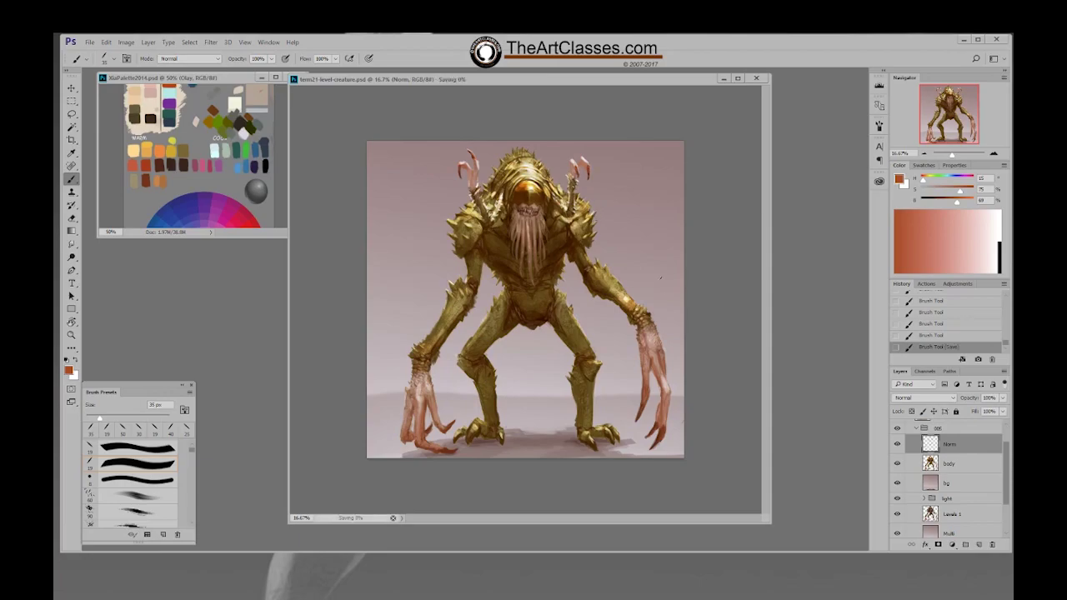
# Darken the lowest claw tip of the large left hand in sampled dark reddish brown and a deeper shade with a 40 px brush
pyautogui.keyDown('alt'); pyautogui.click(658, 436); pyautogui.keyUp('alt')
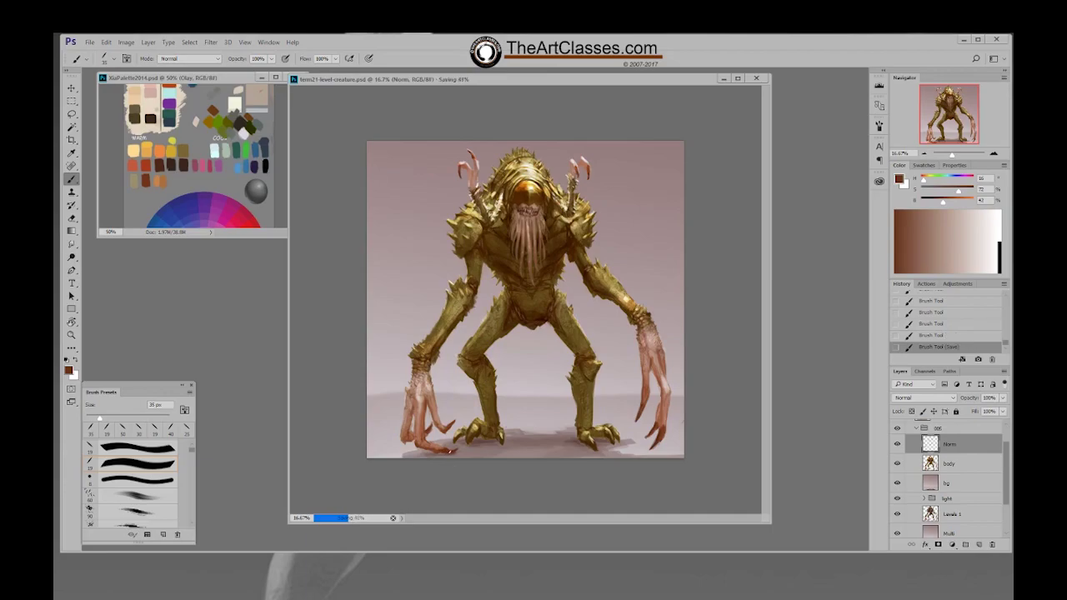
pyautogui.press('[')
pyautogui.rightClick(456, 466)
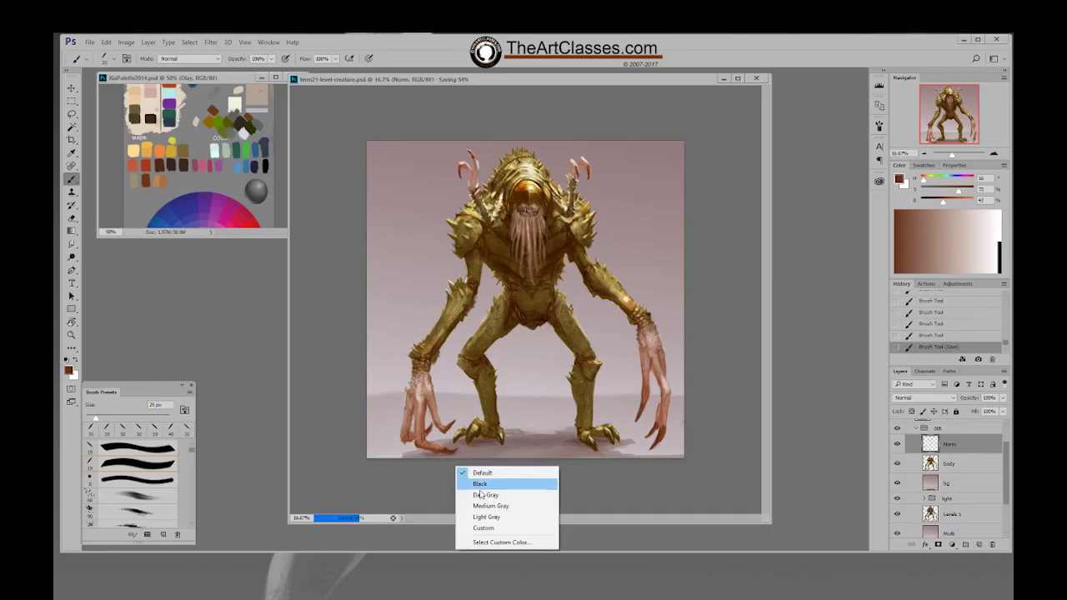
pyautogui.rightClick(494, 424)
pyautogui.click(575, 490)
pyautogui.click(464, 473)
pyautogui.press(']')
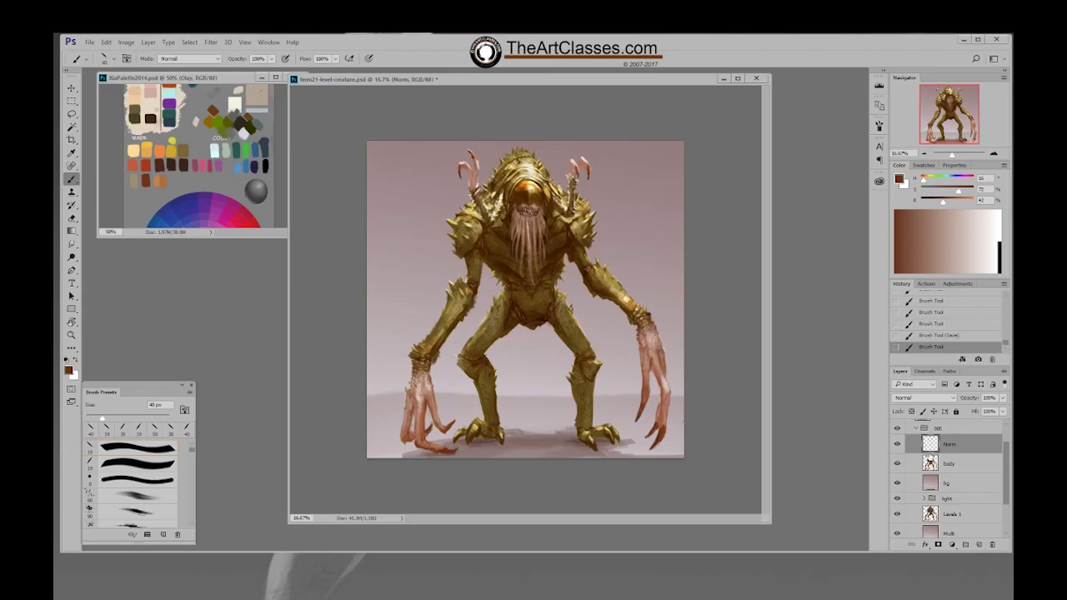
pyautogui.moveTo(443, 452); pyautogui.dragTo(450, 454)
pyautogui.click(916, 214)
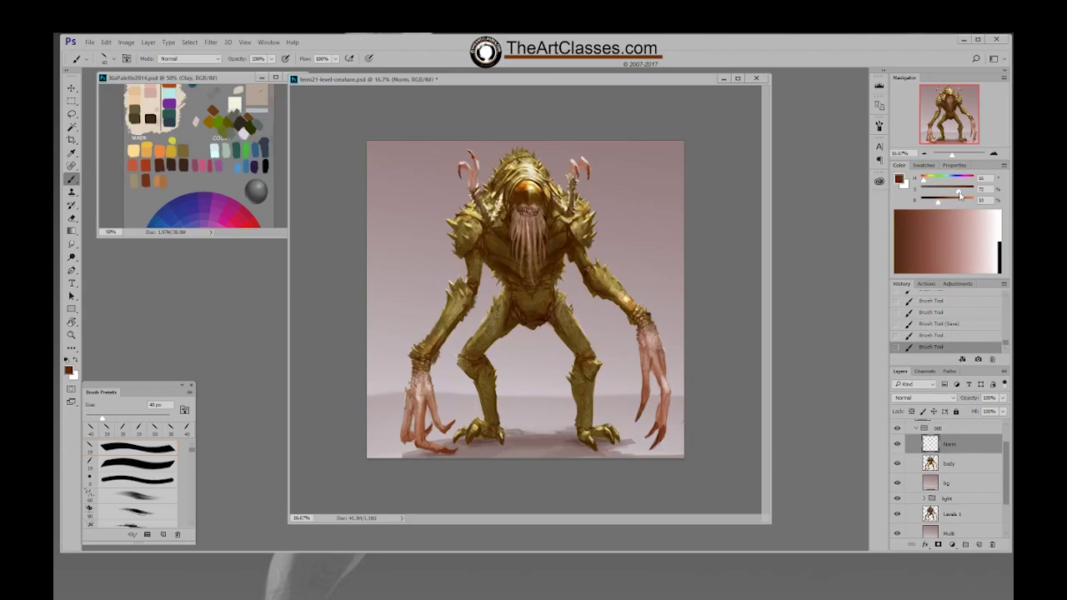
pyautogui.moveTo(443, 454); pyautogui.dragTo(453, 453)
pyautogui.click(450, 453)
# Refine the thighs beneath the pelvis in sampled olive brown and dark browns at 40 px, and save the painting
pyautogui.keyDown('alt'); pyautogui.click(577, 334); pyautogui.keyUp('alt')
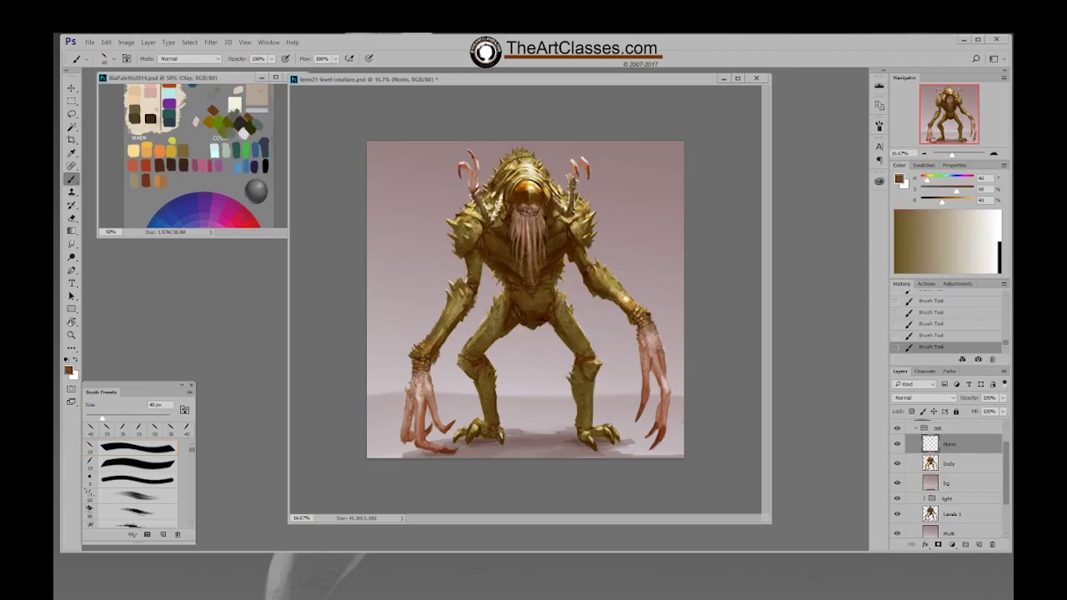
pyautogui.keyDown('alt'); pyautogui.click(560, 315); pyautogui.keyUp('alt')
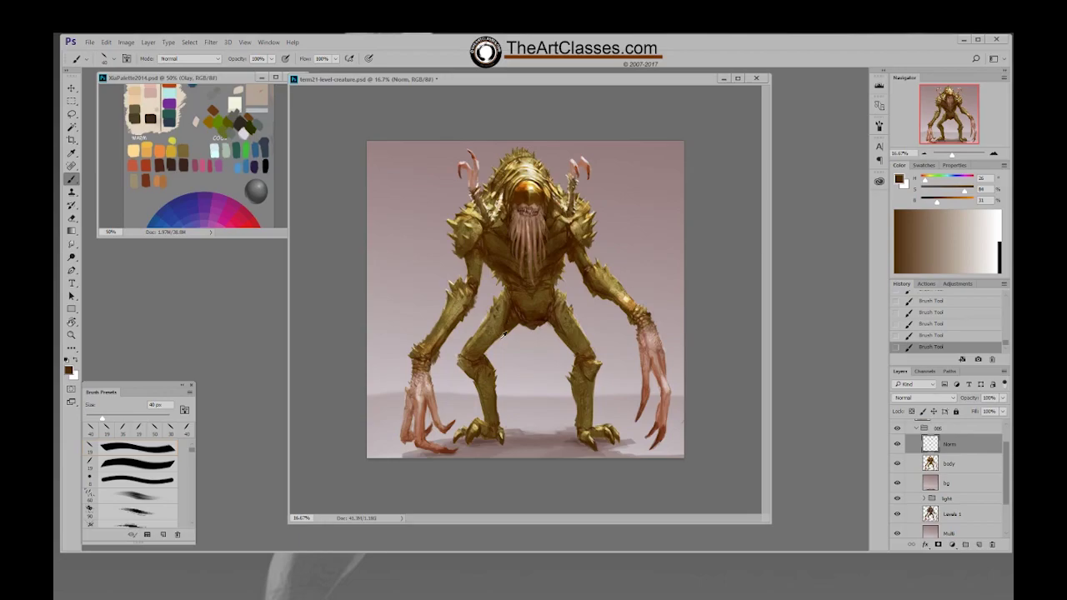
pyautogui.keyDown('alt'); pyautogui.click(485, 354); pyautogui.keyUp('alt')
pyautogui.hotkey('ctrl', 's')
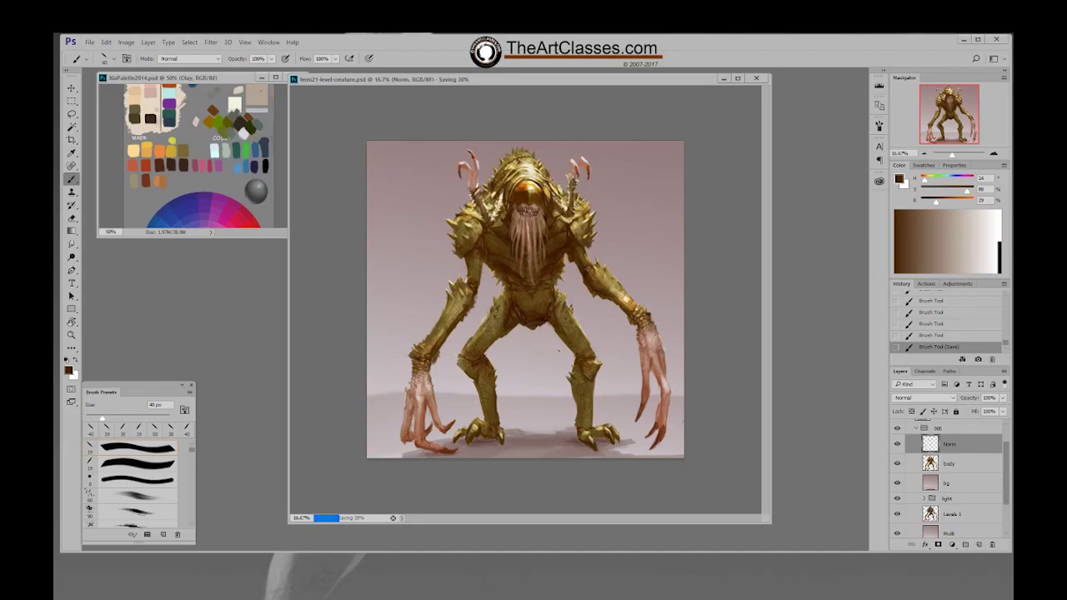
pyautogui.click(559, 350)
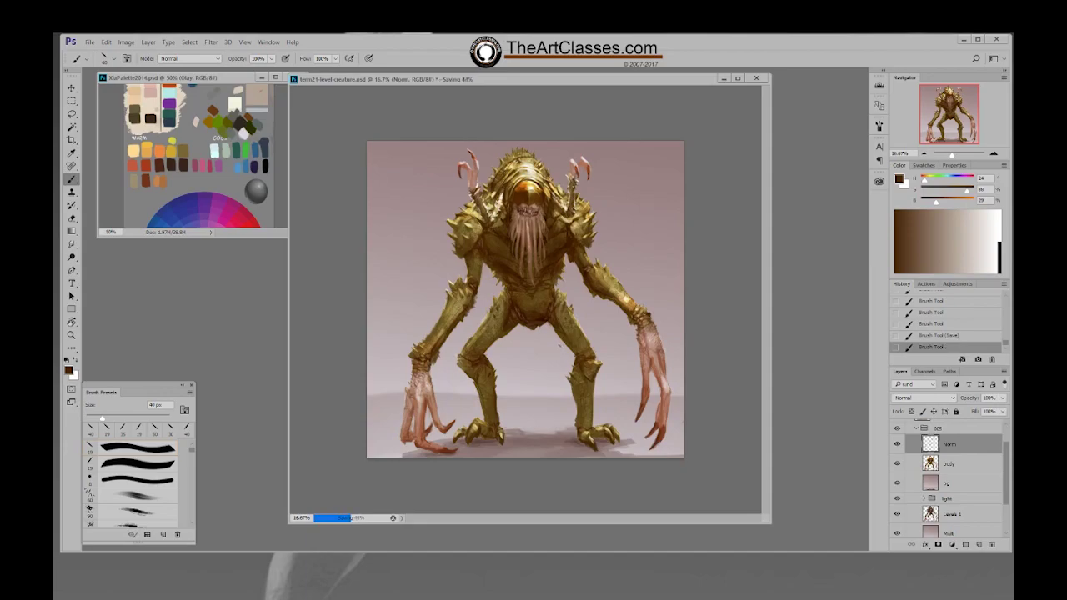